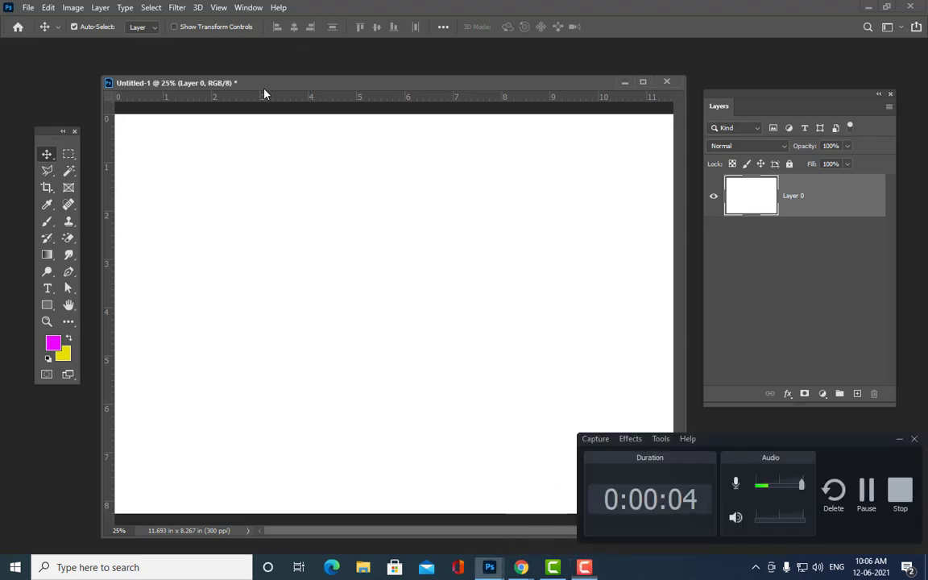
# - Swap the Clone Stamp for the Pattern Stamp Tool on the blank Untitled-1 sheet
pyautogui.moveTo(237, 79); pyautogui.dragTo(244, 77)
pyautogui.click(68, 221)
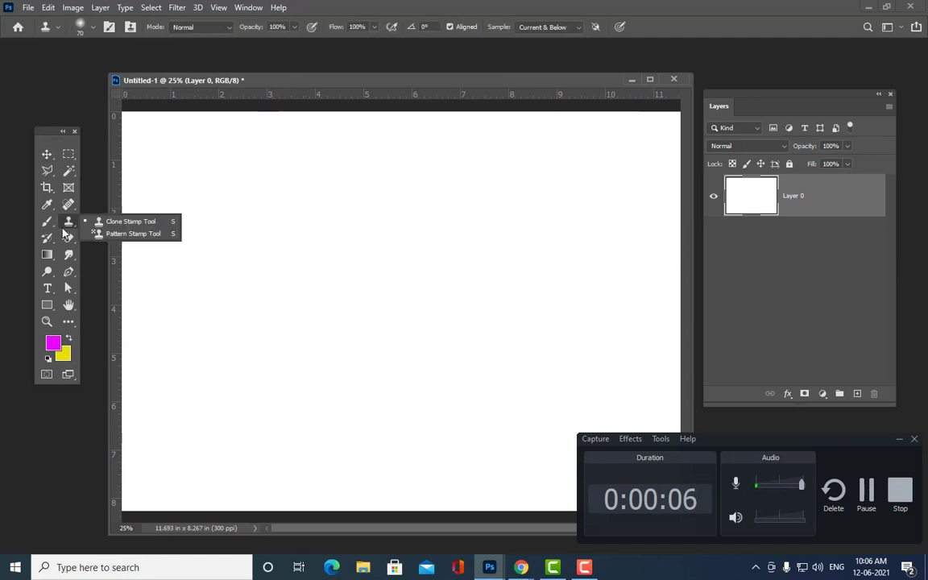
pyautogui.click(98, 232)
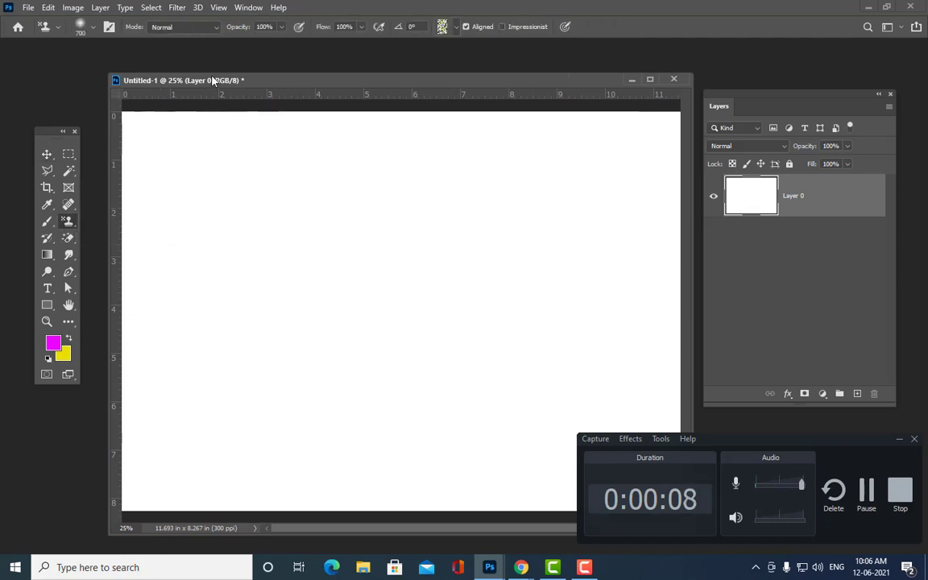
pyautogui.moveTo(207, 80); pyautogui.dragTo(202, 79)
pyautogui.click(68, 220)
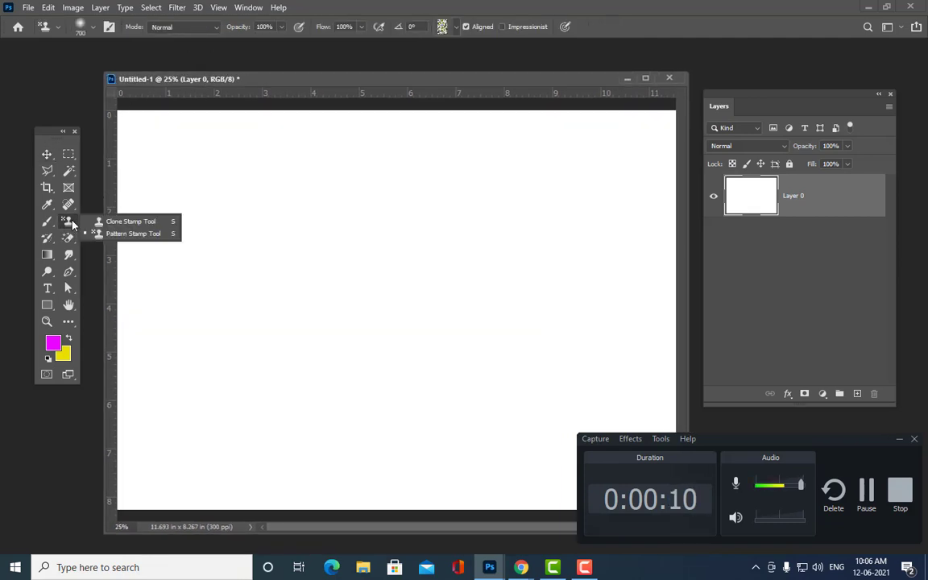
pyautogui.click(121, 235)
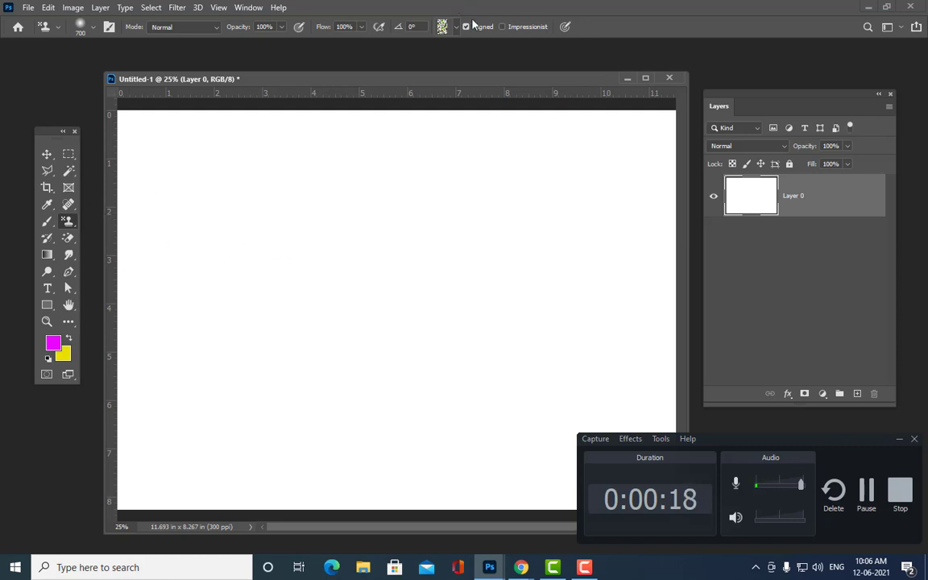
pyautogui.moveTo(362, 84); pyautogui.dragTo(376, 72)
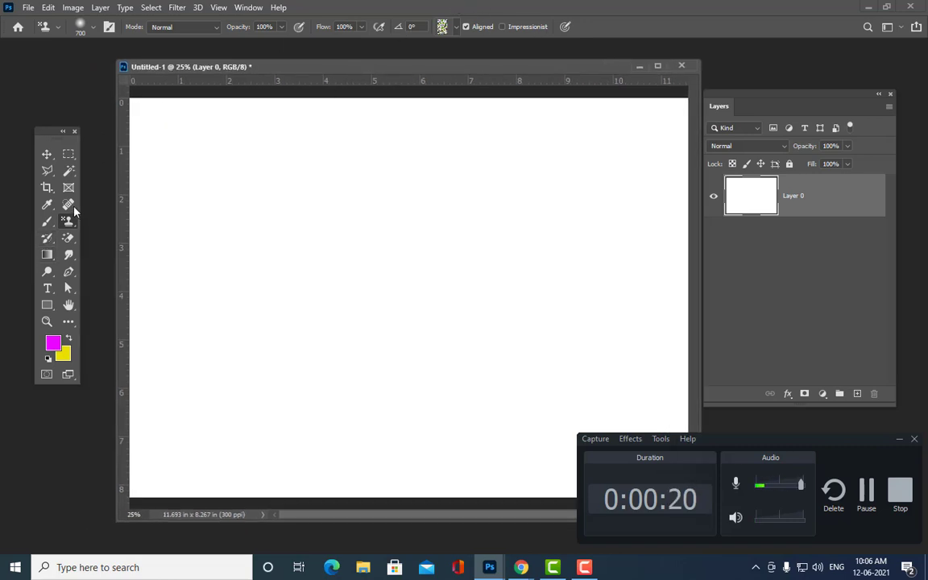
# - Minimize Photoshop and open the photoshopnotes (1) file in Notepad
pyautogui.click(898, 438)
pyautogui.click(866, 8)
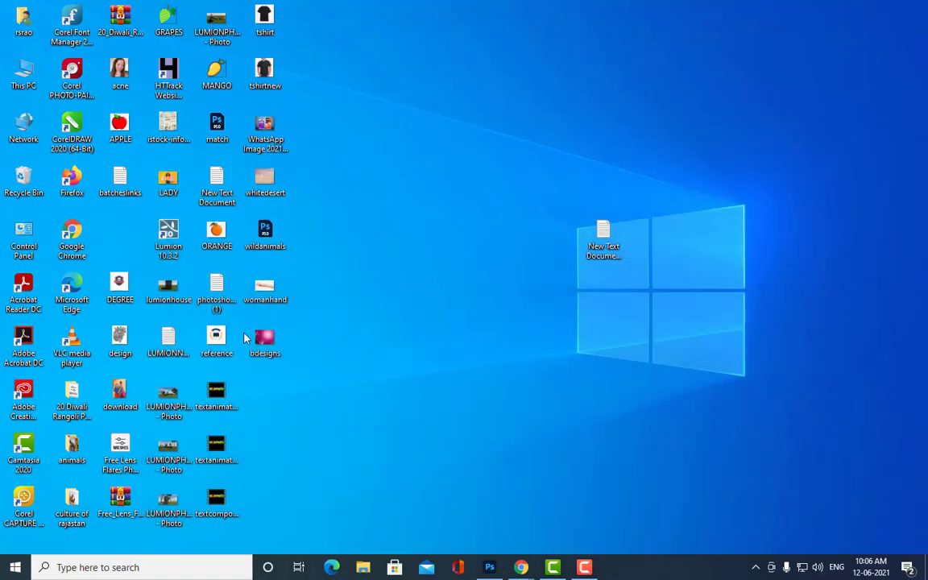
pyautogui.doubleClick(216, 294)
# - Read through the notes, highlight the pattern define-and-fill steps, then minimize Notepad
pyautogui.scroll(-4, 474, 270)
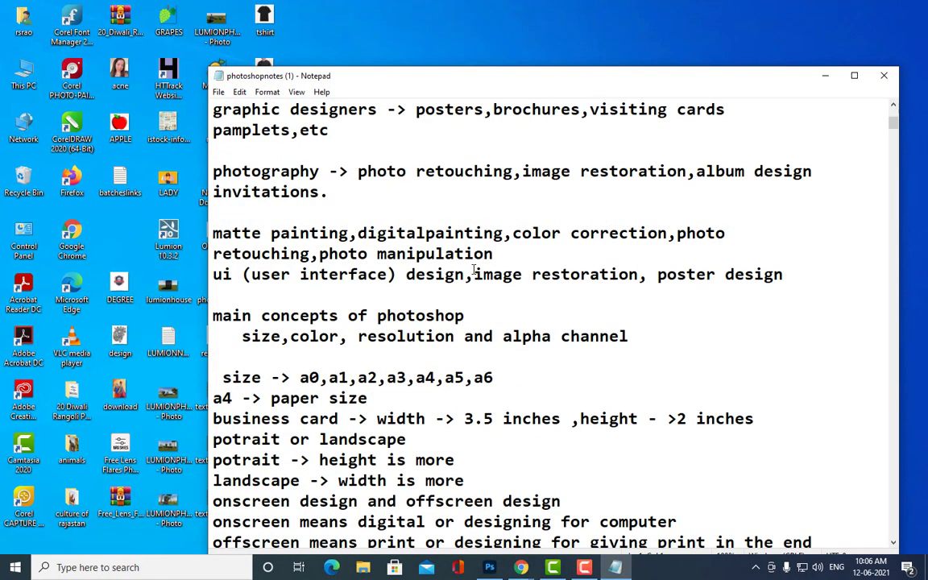
pyautogui.scroll(-7, 474, 270)
pyautogui.scroll(-7, 473, 270)
pyautogui.scroll(-7, 474, 270)
pyautogui.scroll(-7, 474, 269)
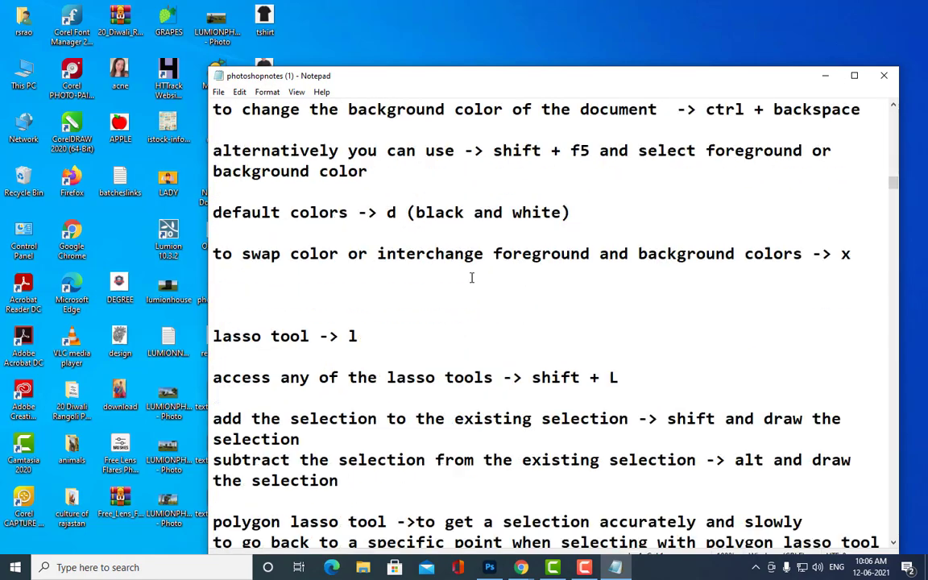
pyautogui.scroll(-5, 472, 274)
pyautogui.scroll(-7, 470, 281)
pyautogui.scroll(-7, 470, 282)
pyautogui.scroll(-7, 471, 281)
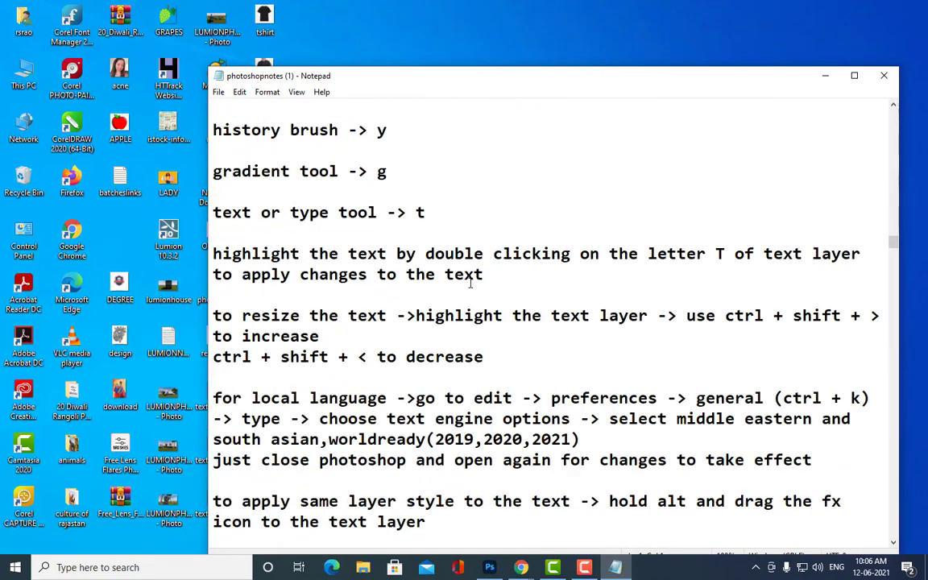
pyautogui.scroll(-7, 471, 282)
pyautogui.scroll(-7, 470, 282)
pyautogui.scroll(-1, 472, 283)
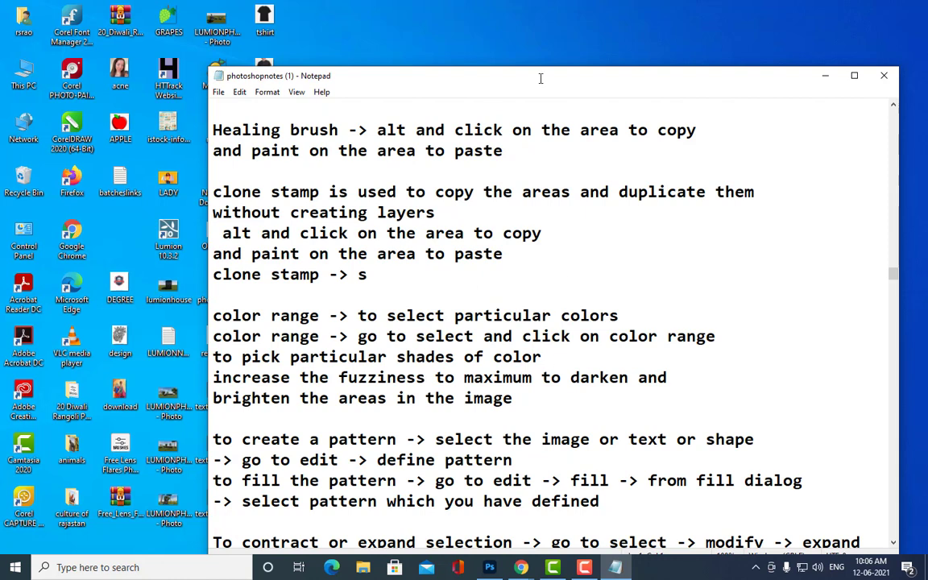
pyautogui.moveTo(486, 87); pyautogui.dragTo(448, 34)
pyautogui.scroll(-3, 496, 258)
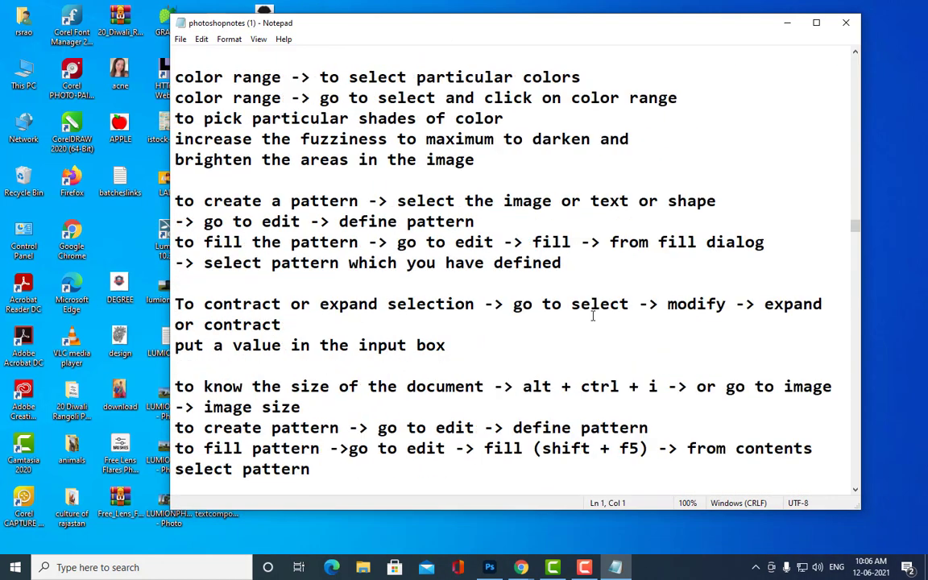
pyautogui.scroll(1, 533, 252)
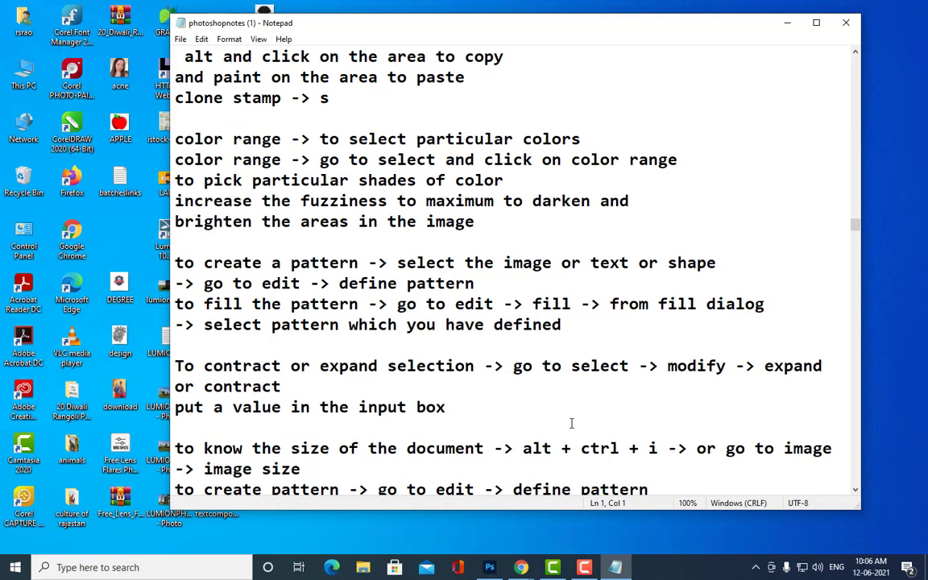
pyautogui.moveTo(174, 257); pyautogui.dragTo(563, 323)
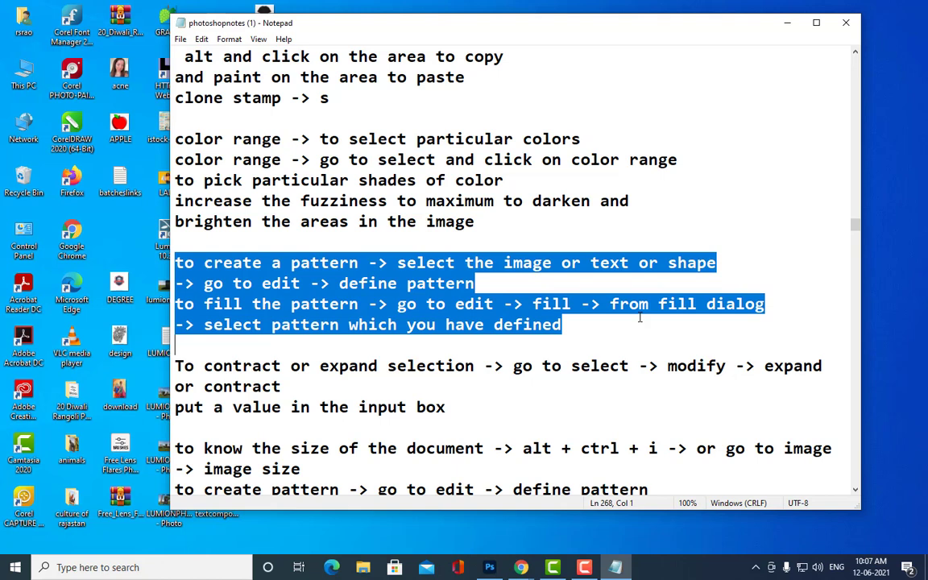
pyautogui.click(789, 24)
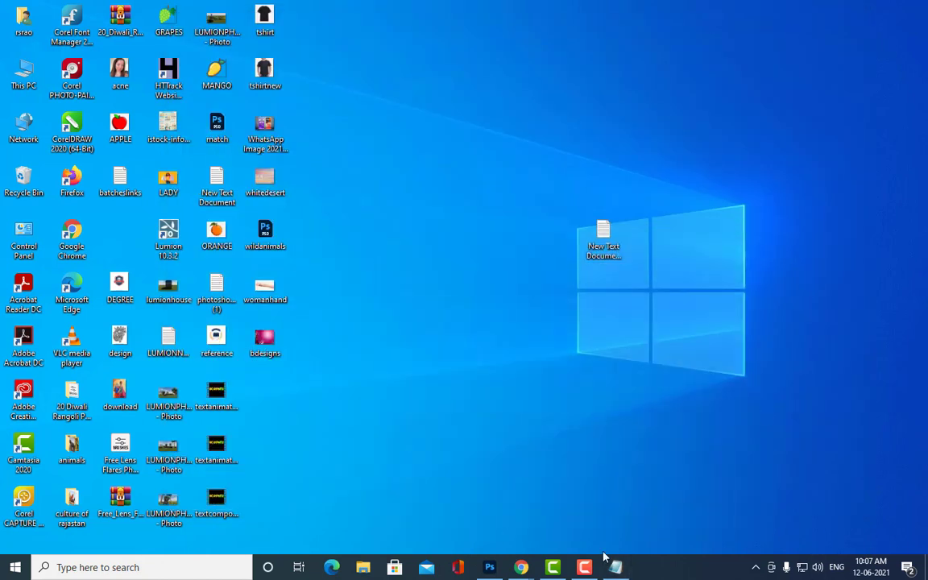
# - Restore Photoshop and reselect the Pattern Stamp Tool
pyautogui.click(495, 562)
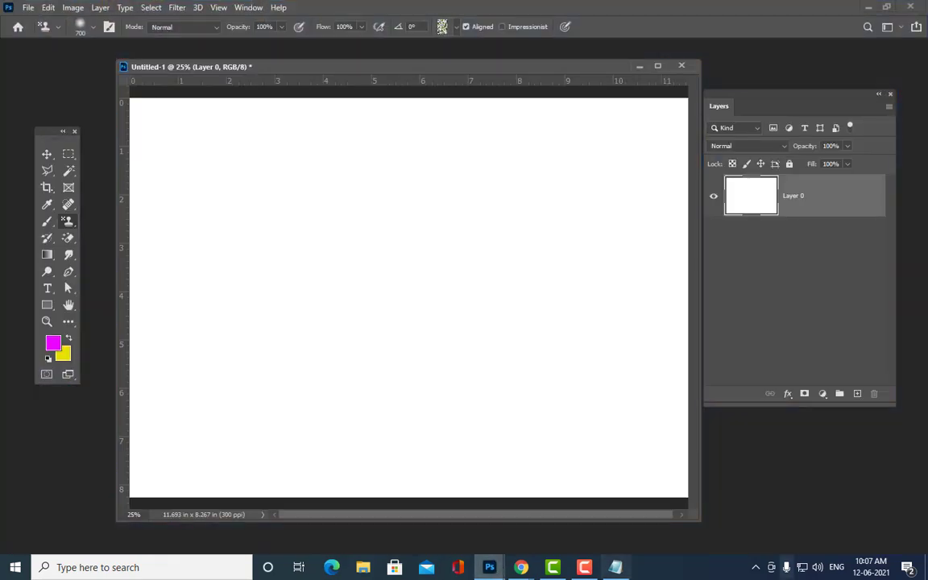
pyautogui.moveTo(215, 65)
pyautogui.mouseDown()
pyautogui.moveTo(227, 105)
pyautogui.moveTo(208, 89)
pyautogui.mouseUp()
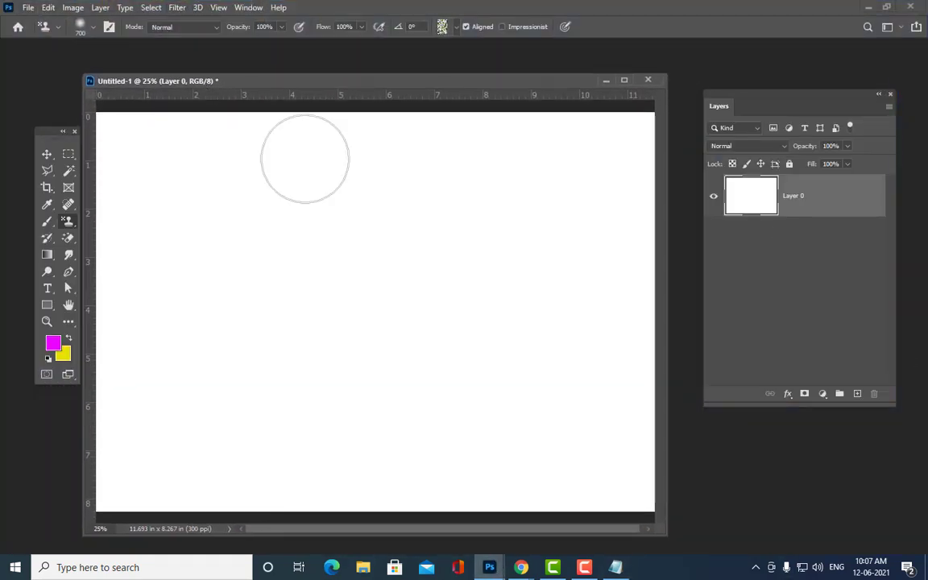
pyautogui.rightClick(67, 221)
pyautogui.click(121, 234)
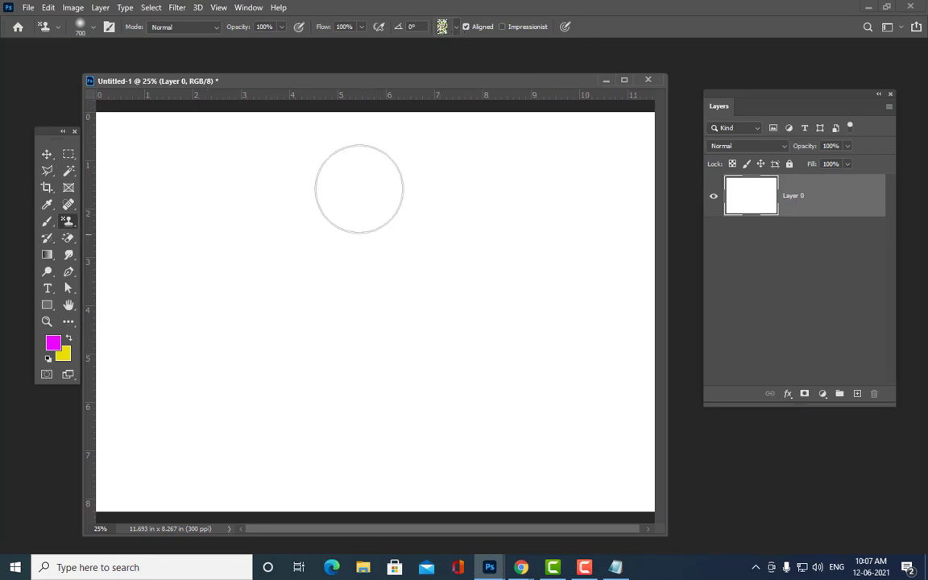
# - Choose the golden pattern from the Trees set and paint a test stroke
pyautogui.click(457, 29)
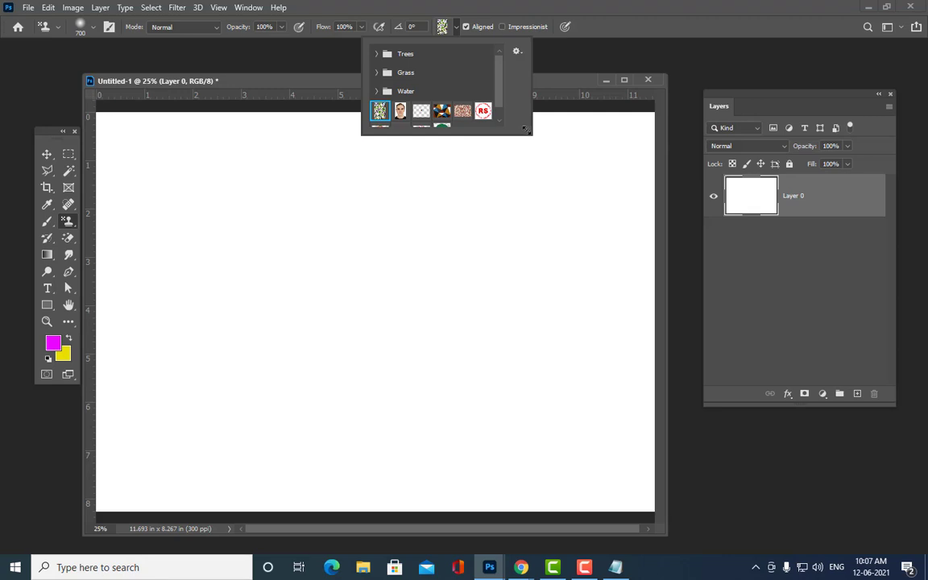
pyautogui.moveTo(525, 130); pyautogui.dragTo(605, 278)
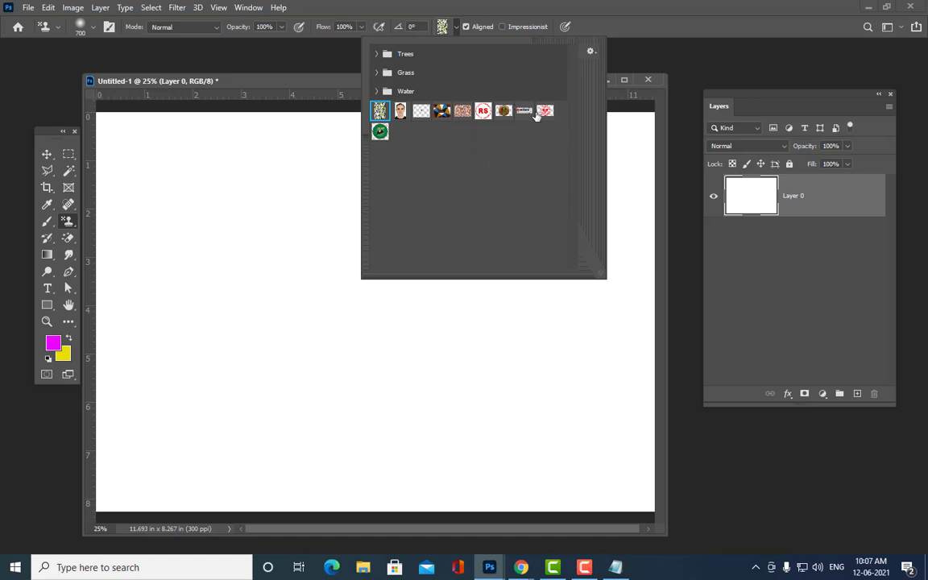
pyautogui.click(377, 54)
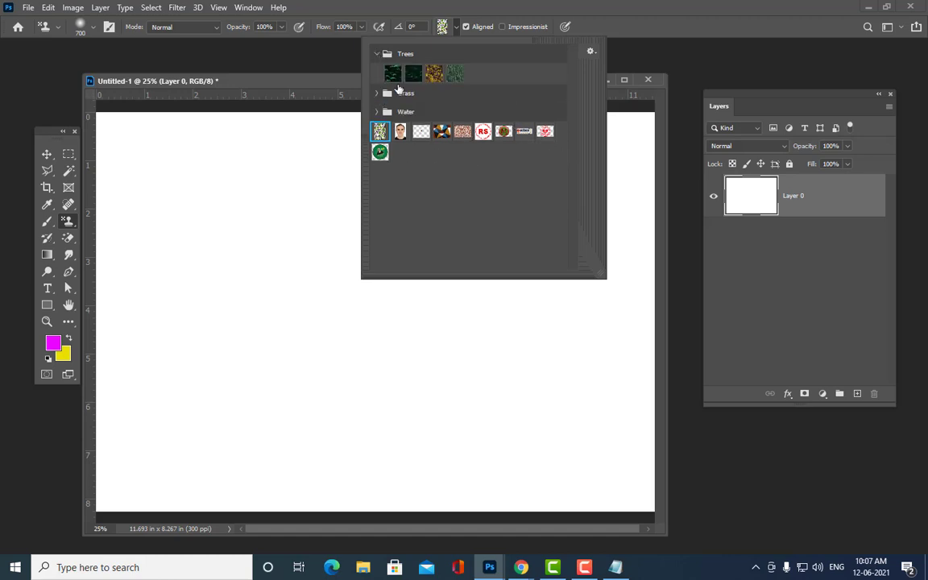
pyautogui.click(393, 74)
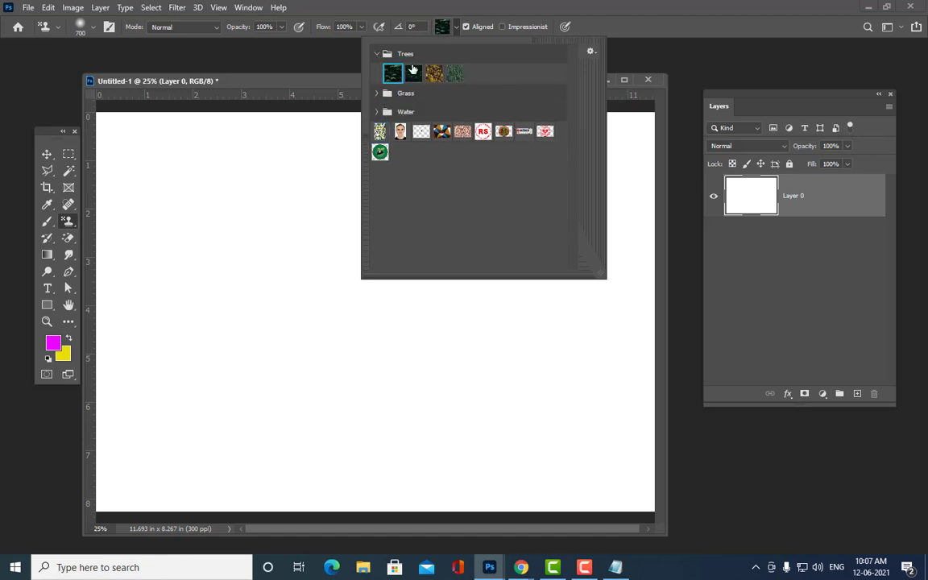
pyautogui.click(413, 74)
pyautogui.click(434, 74)
pyautogui.moveTo(182, 166)
pyautogui.mouseDown()
pyautogui.moveTo(230, 219)
pyautogui.moveTo(577, 143)
pyautogui.moveTo(315, 325)
pyautogui.moveTo(445, 470)
pyautogui.moveTo(564, 210)
pyautogui.moveTo(89, 426)
pyautogui.moveTo(138, 218)
pyautogui.moveTo(53, 433)
pyautogui.moveTo(563, 289)
pyautogui.moveTo(659, 338)
pyautogui.moveTo(640, 320)
pyautogui.mouseUp()
# - Undo the golden stroke, then trial the green Trees pattern and undo it
pyautogui.hotkey('ctrl', 'z')
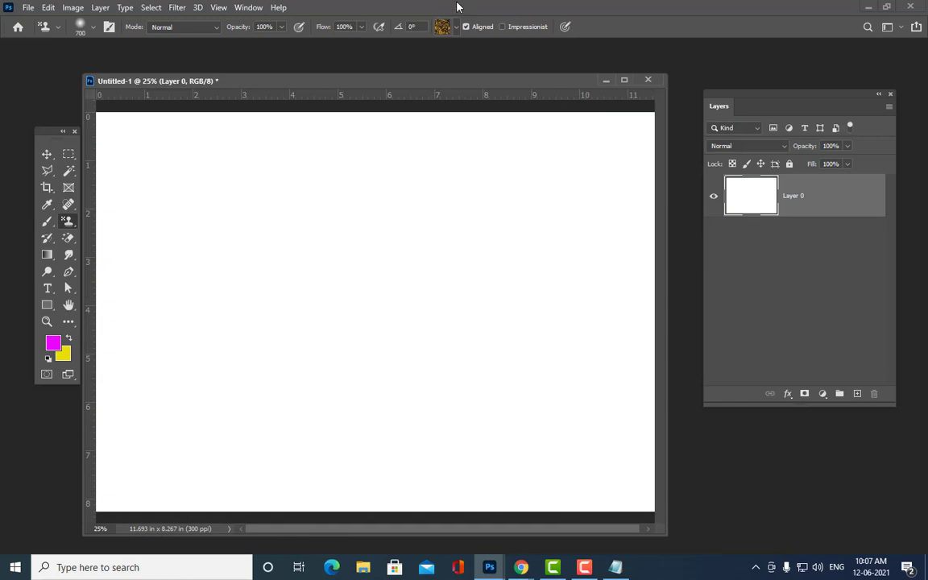
pyautogui.click(456, 27)
pyautogui.click(416, 74)
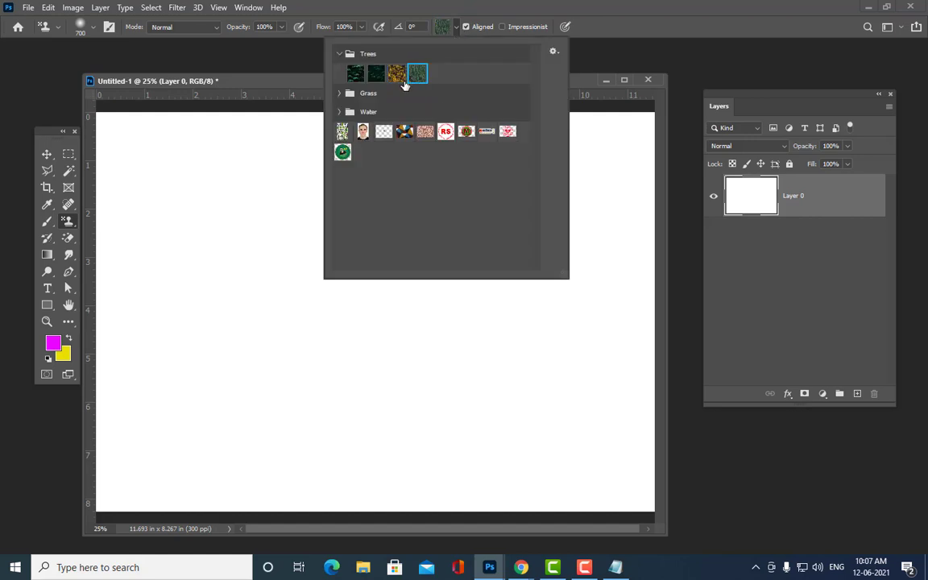
pyautogui.click(166, 186)
pyautogui.moveTo(166, 186)
pyautogui.mouseDown()
pyautogui.moveTo(456, 140)
pyautogui.moveTo(366, 258)
pyautogui.moveTo(121, 241)
pyautogui.mouseUp()
pyautogui.hotkey('ctrl', 'z')
# - Try the brown Grass pattern across the sheet, then undo it
pyautogui.click(451, 28)
pyautogui.click(346, 92)
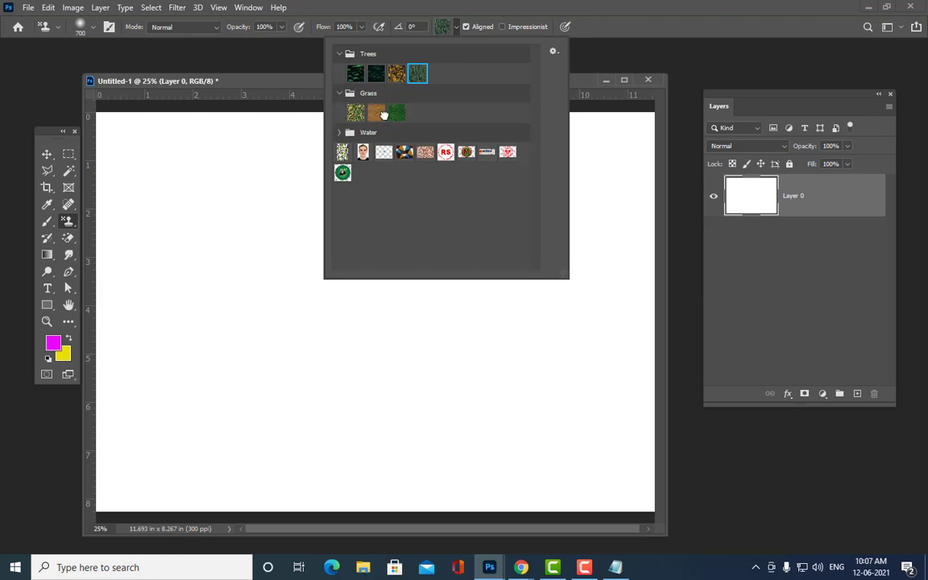
pyautogui.click(376, 113)
pyautogui.click(226, 169)
pyautogui.moveTo(211, 170); pyautogui.dragTo(347, 149)
pyautogui.moveTo(434, 127)
pyautogui.mouseDown()
pyautogui.moveTo(99, 231)
pyautogui.moveTo(248, 239)
pyautogui.moveTo(141, 322)
pyautogui.moveTo(373, 338)
pyautogui.moveTo(239, 294)
pyautogui.moveTo(83, 441)
pyautogui.moveTo(414, 446)
pyautogui.moveTo(643, 357)
pyautogui.mouseUp()
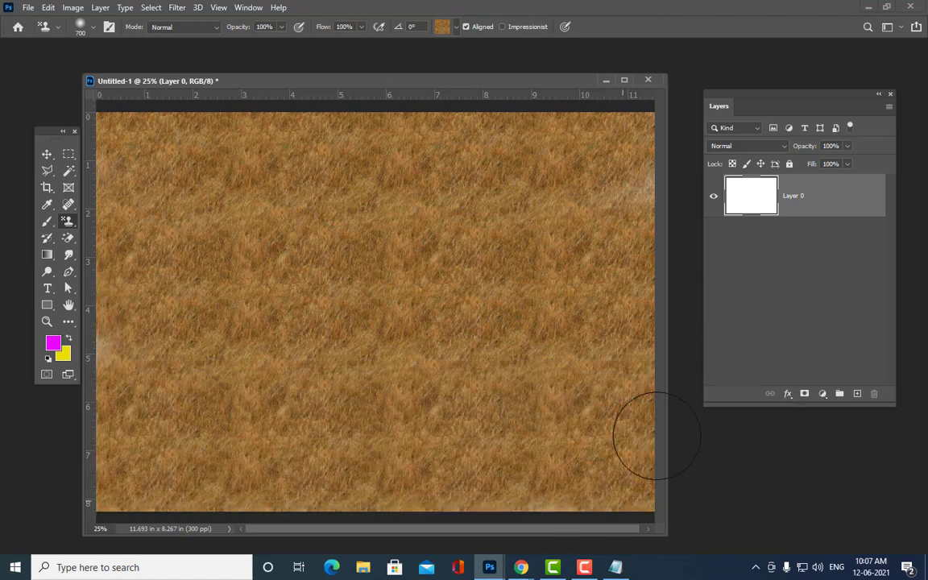
pyautogui.hotkey('ctrl', 'z')
# - Paint with the green BFC badge pattern, undo it, and reselect the BFC pattern
pyautogui.click(455, 28)
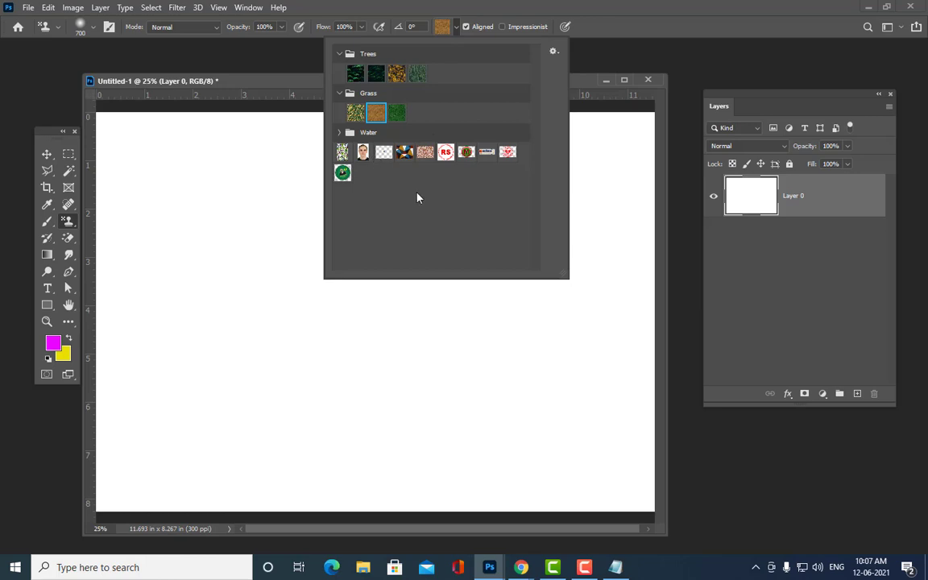
pyautogui.click(343, 174)
pyautogui.moveTo(184, 141)
pyautogui.mouseDown()
pyautogui.moveTo(316, 137)
pyautogui.moveTo(450, 234)
pyautogui.moveTo(259, 311)
pyautogui.moveTo(557, 405)
pyautogui.moveTo(655, 235)
pyautogui.moveTo(405, 226)
pyautogui.moveTo(161, 338)
pyautogui.moveTo(621, 384)
pyautogui.moveTo(601, 497)
pyautogui.moveTo(569, 367)
pyautogui.mouseUp()
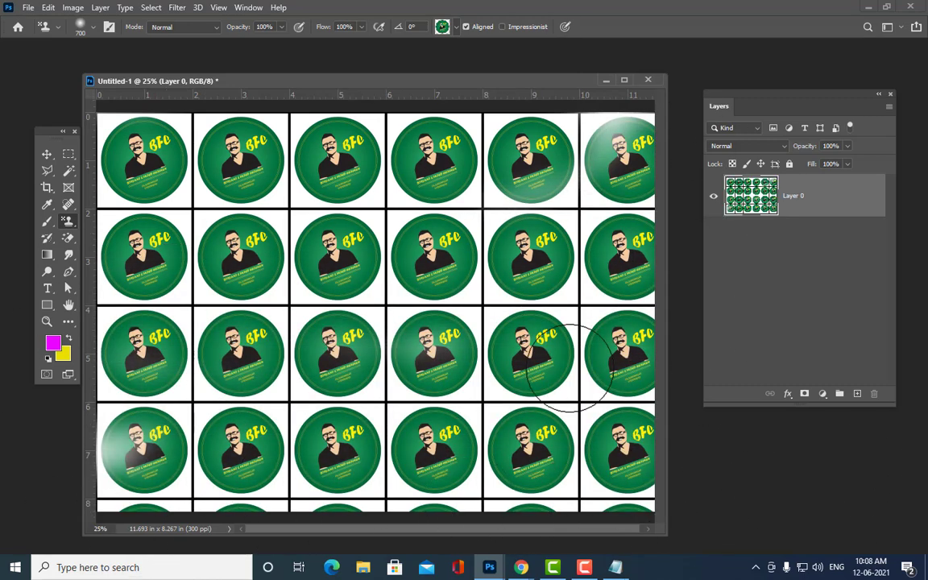
pyautogui.hotkey('ctrl', 'z')
pyautogui.click(456, 28)
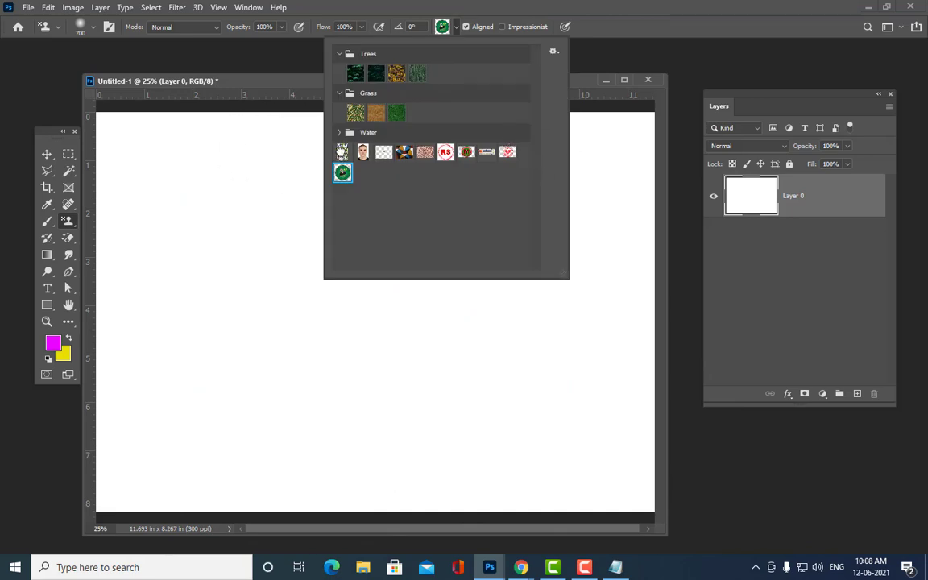
pyautogui.doubleClick(341, 152)
pyautogui.moveTo(322, 145)
pyautogui.mouseDown()
pyautogui.moveTo(139, 207)
pyautogui.moveTo(52, 128)
pyautogui.moveTo(302, 331)
pyautogui.moveTo(311, 425)
pyautogui.moveTo(518, 455)
pyautogui.moveTo(579, 306)
pyautogui.moveTo(121, 338)
pyautogui.moveTo(188, 279)
pyautogui.moveTo(451, 451)
pyautogui.moveTo(580, 419)
pyautogui.mouseUp()
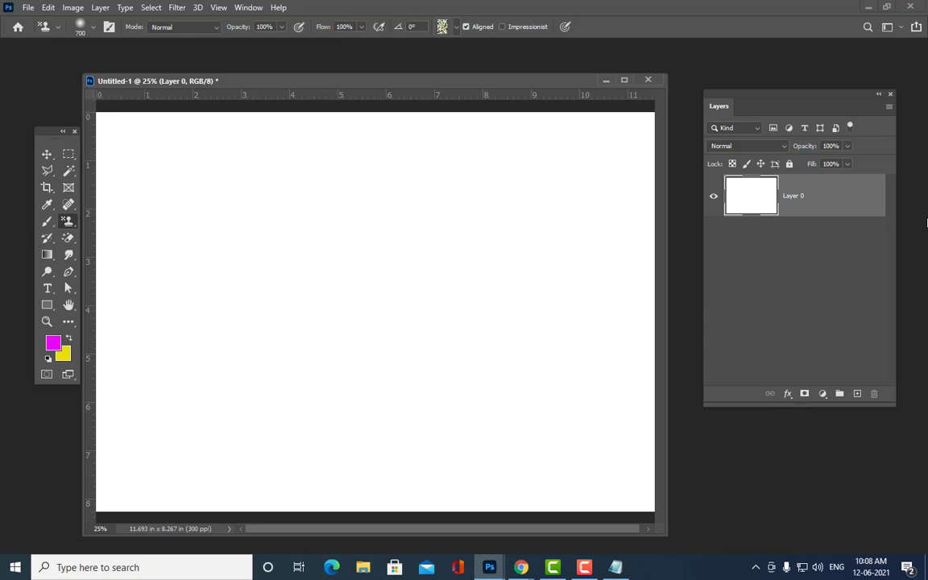
# - Cancel the Open dialog without opening a file and switch to the Brush Tool
pyautogui.hotkey('ctrl', 'o')
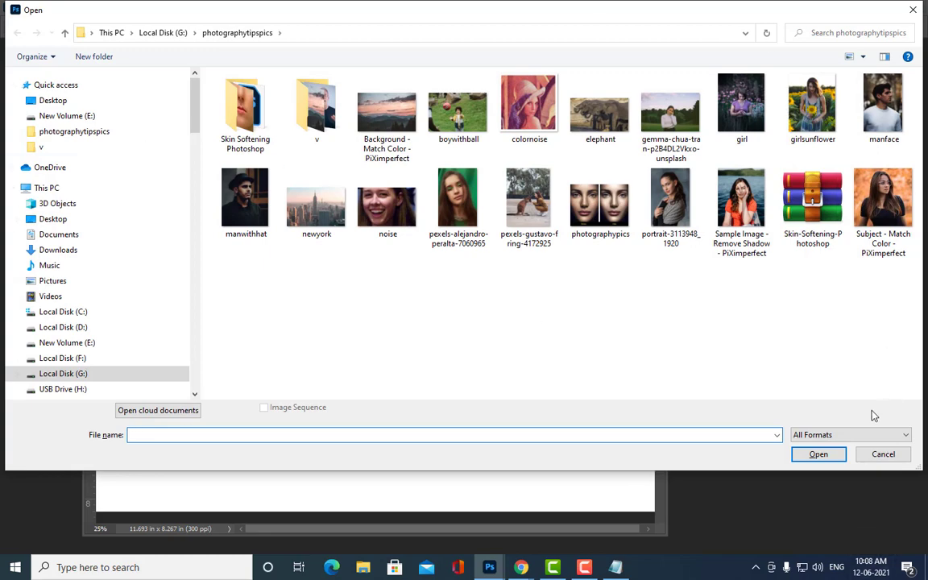
pyautogui.click(884, 454)
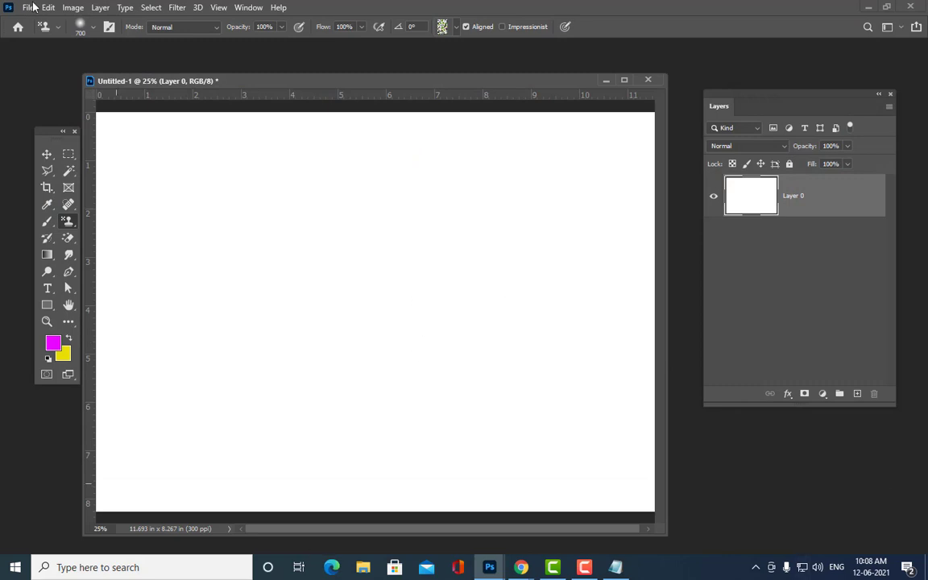
pyautogui.click(47, 220)
pyautogui.moveTo(234, 80); pyautogui.dragTo(246, 86)
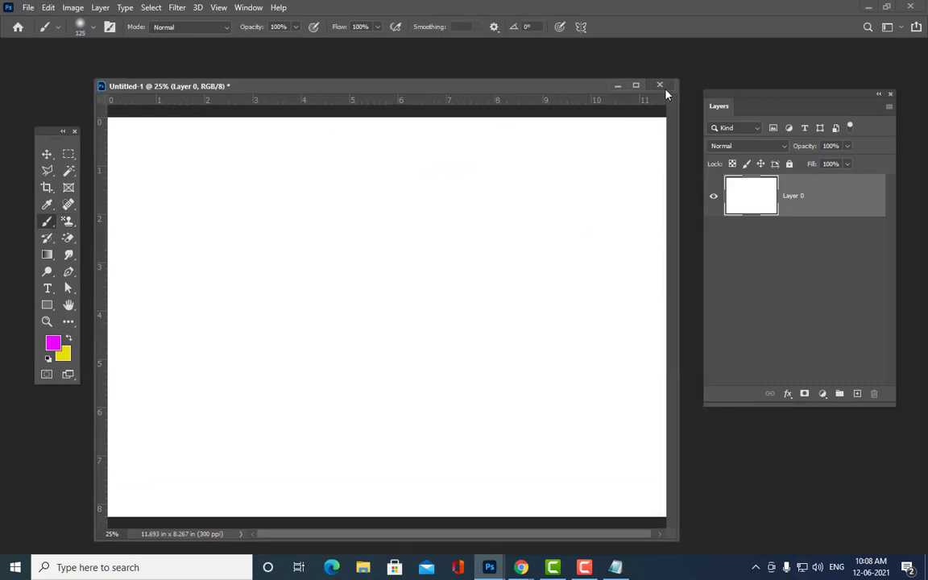
# - Close Untitled-1 without saving it
pyautogui.click(660, 85)
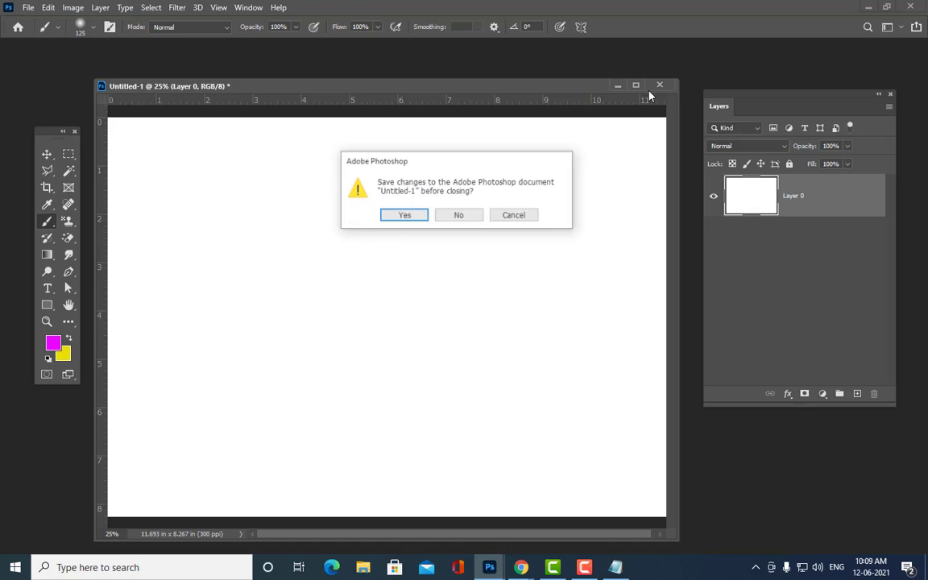
pyautogui.click(455, 216)
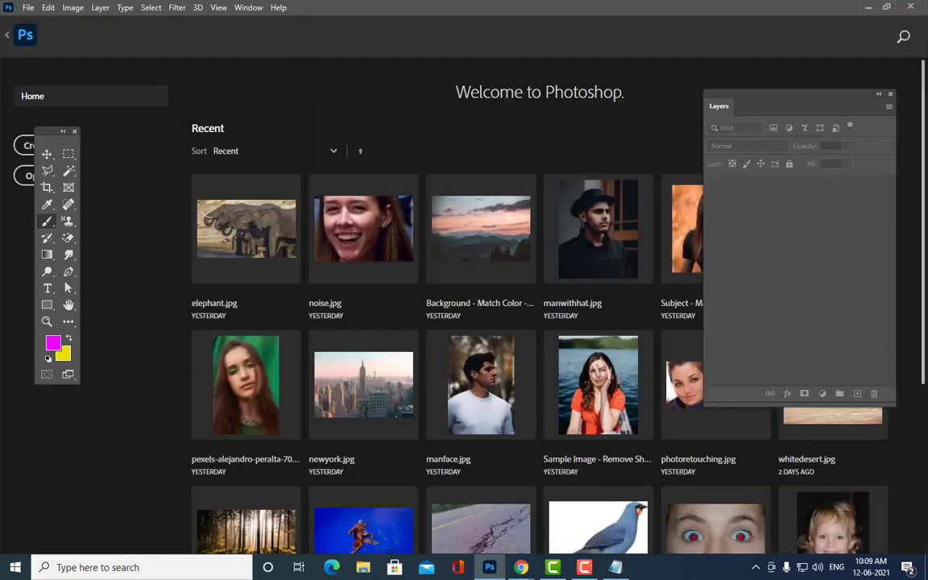
pyautogui.moveTo(46, 131); pyautogui.dragTo(63, 141)
pyautogui.click(37, 145)
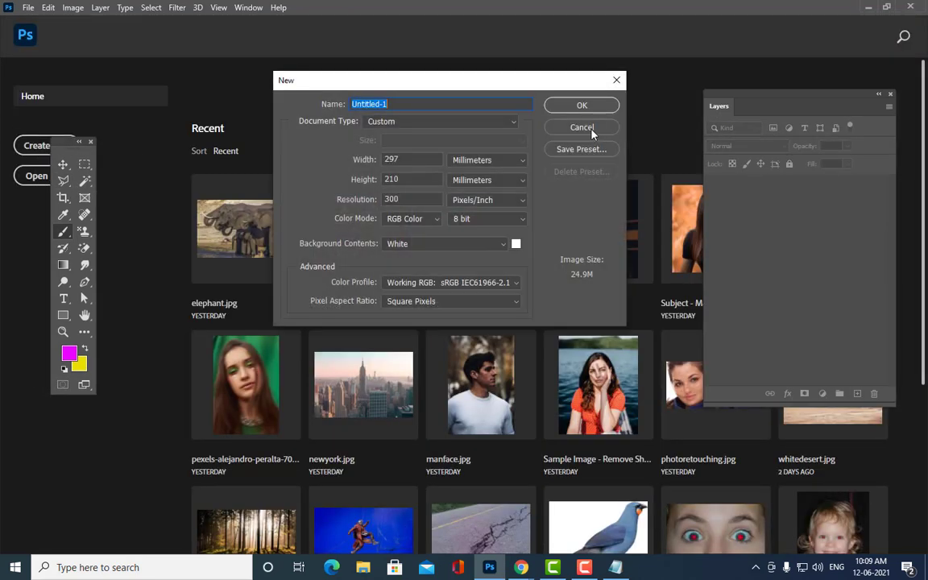
pyautogui.click(581, 128)
# - Create a new 2 x 2 inch document at 300 ppi
pyautogui.click(28, 7)
pyautogui.click(36, 22)
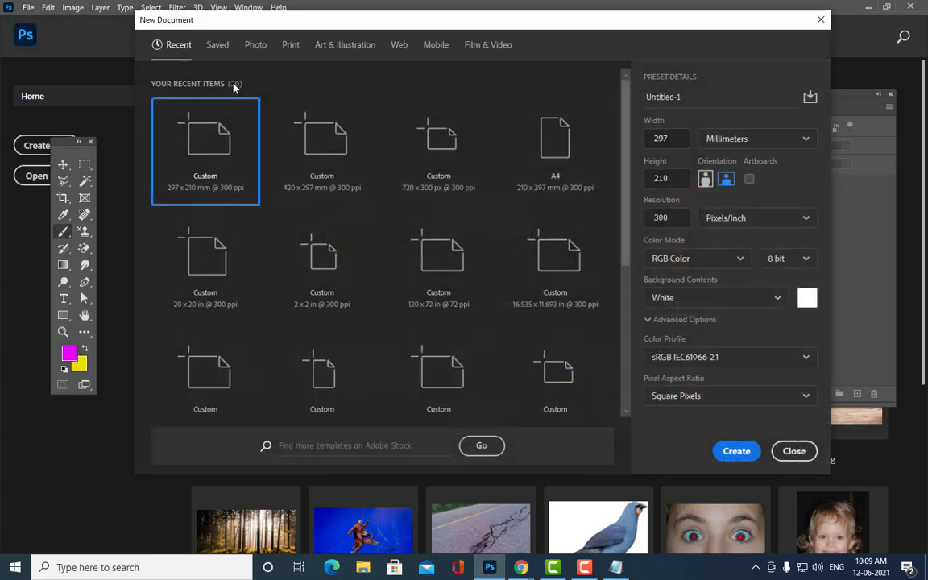
pyautogui.click(709, 138)
pyautogui.click(716, 186)
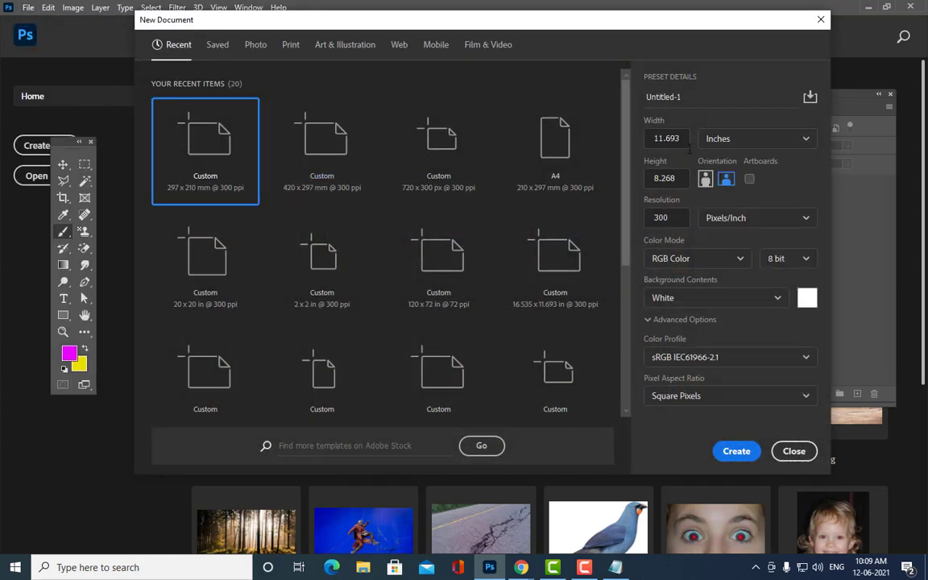
pyautogui.write('2')
pyautogui.doubleClick(682, 178)
pyautogui.write('2')
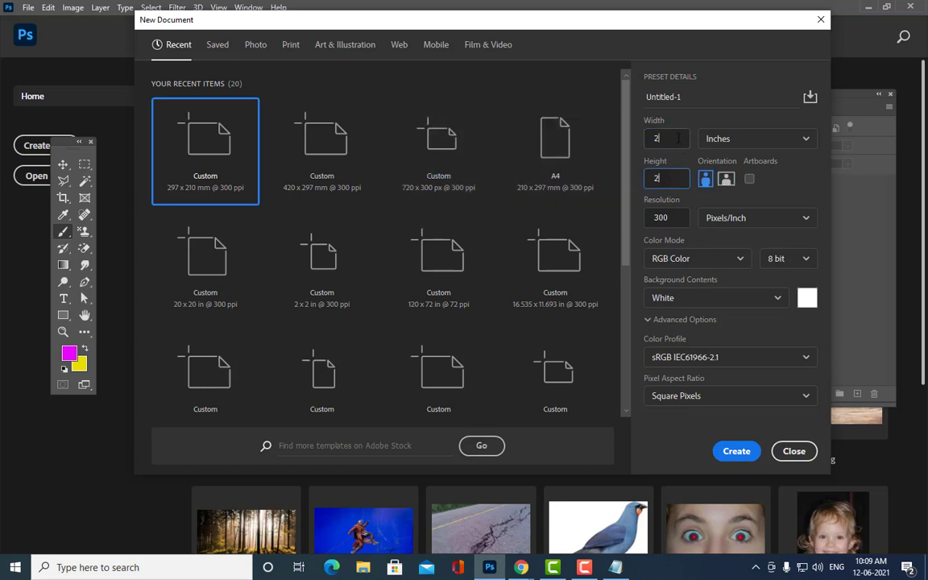
pyautogui.press('Tab')
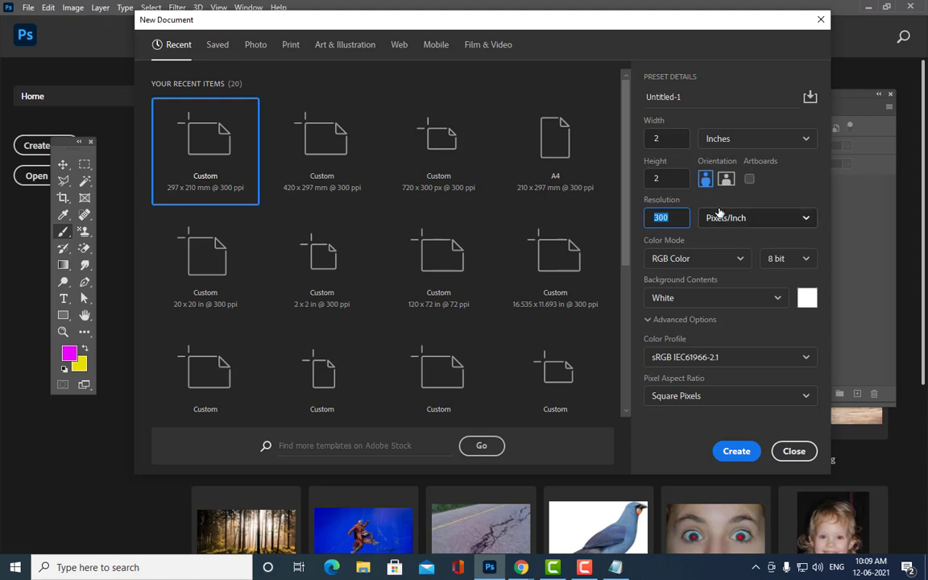
pyautogui.hotkey('shift', 'Tab')
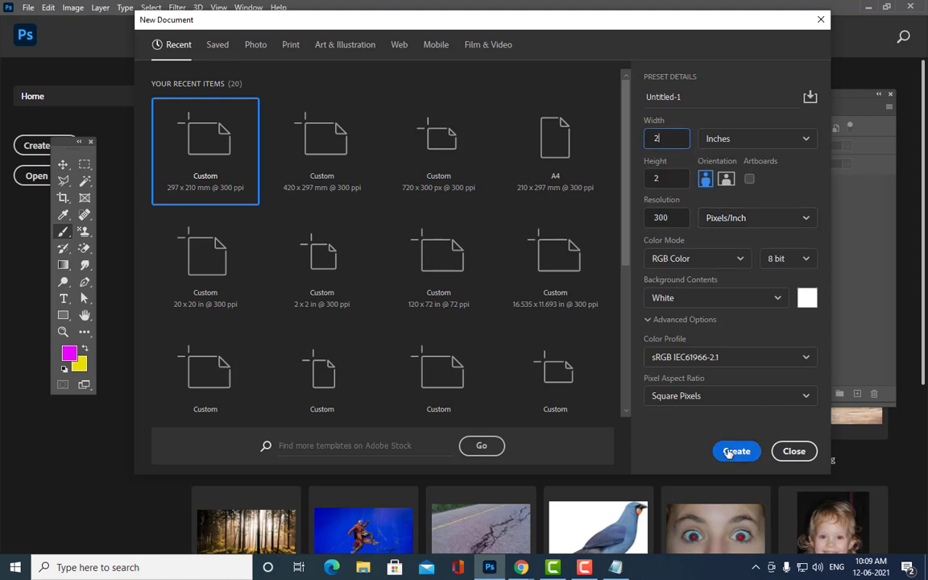
pyautogui.click(736, 451)
# - Float the new document in its own window and enlarge it around the canvas
pyautogui.moveTo(91, 50); pyautogui.dragTo(184, 75)
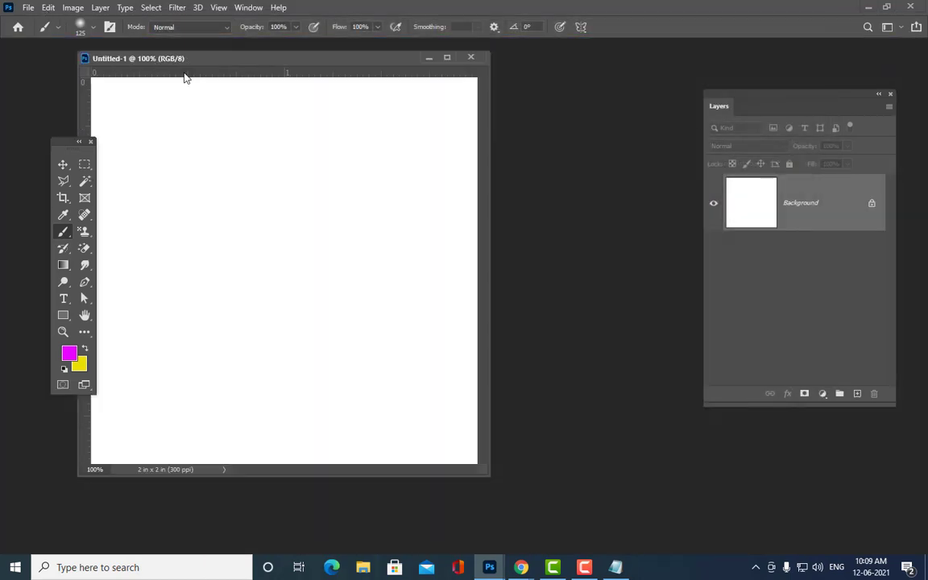
pyautogui.moveTo(244, 66); pyautogui.dragTo(310, 75)
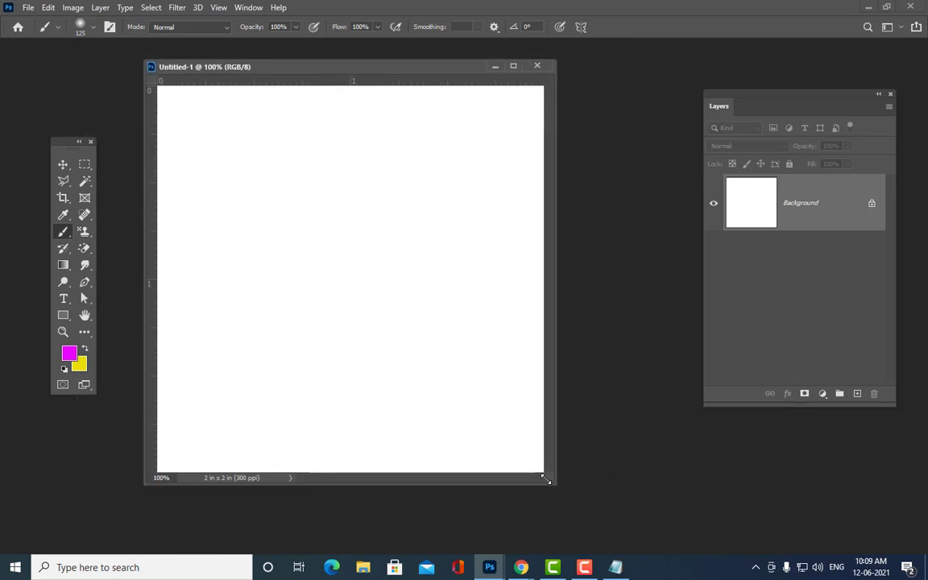
pyautogui.moveTo(548, 479); pyautogui.dragTo(717, 546)
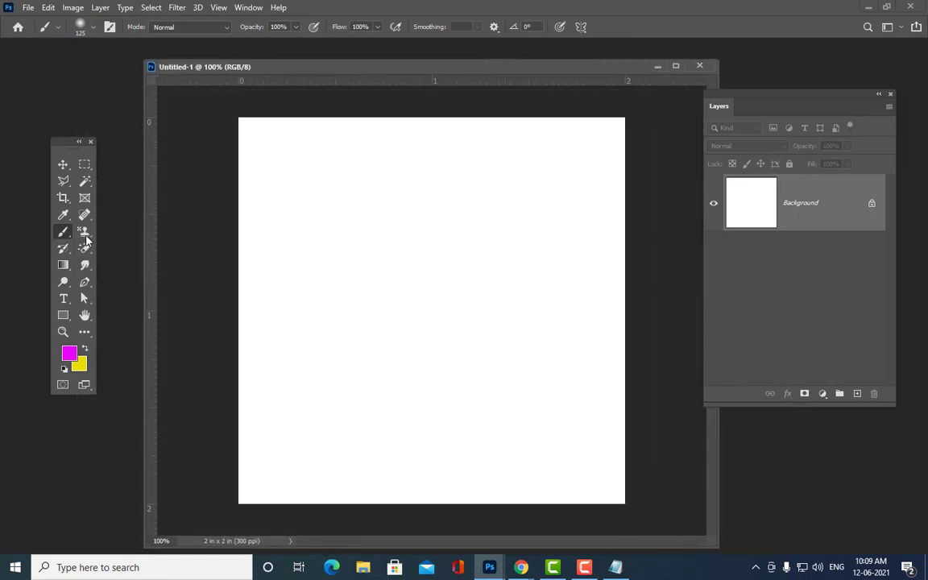
# - Select the Butterfly brush from the Special Effect Brushes presets
pyautogui.click(87, 27)
pyautogui.moveTo(325, 157); pyautogui.dragTo(317, 439)
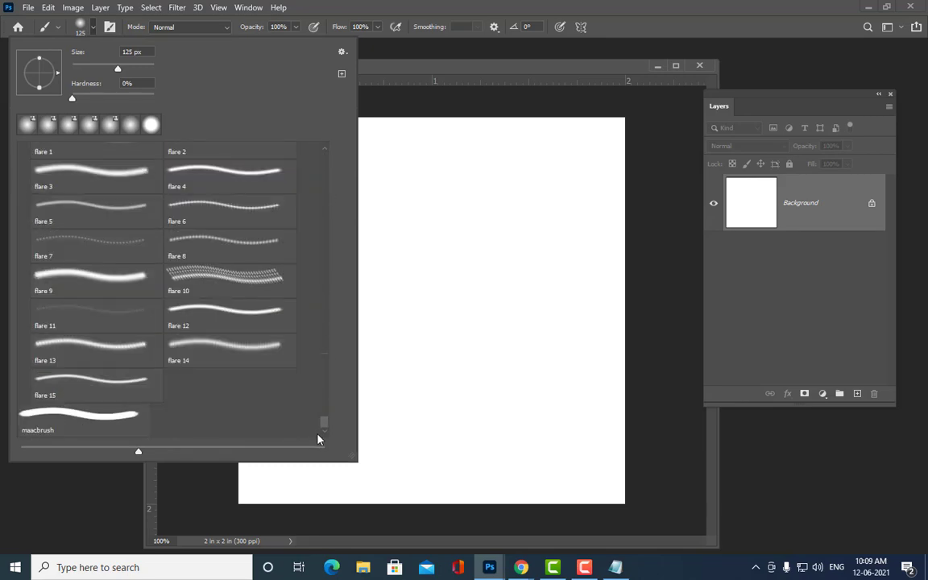
pyautogui.moveTo(323, 399)
pyautogui.mouseDown()
pyautogui.moveTo(316, 145)
pyautogui.moveTo(330, 256)
pyautogui.mouseUp()
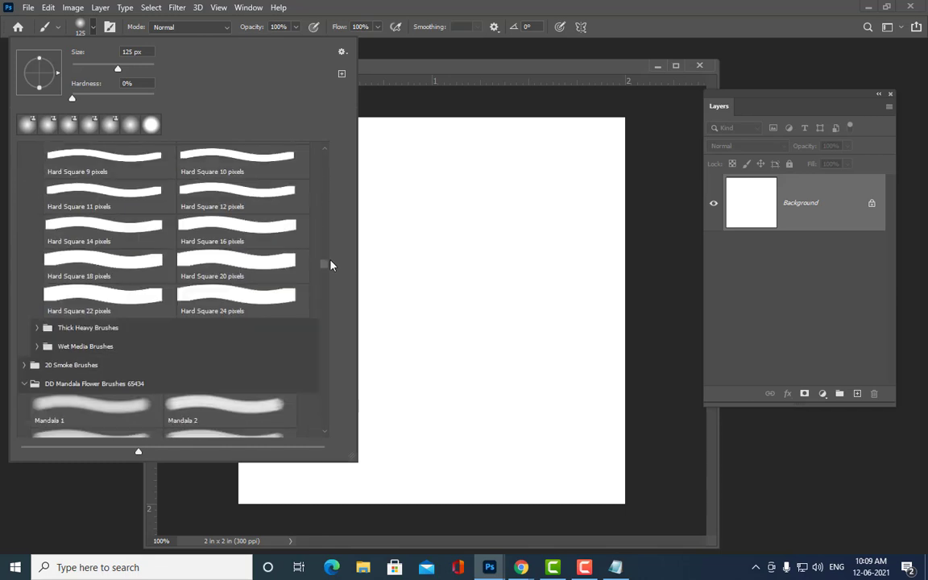
pyautogui.click(234, 336)
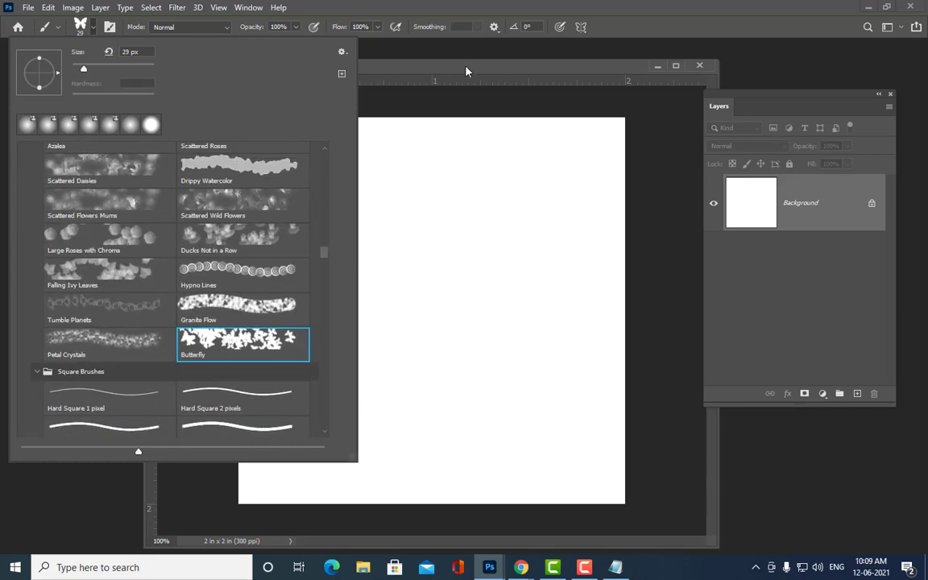
pyautogui.moveTo(463, 73); pyautogui.dragTo(476, 75)
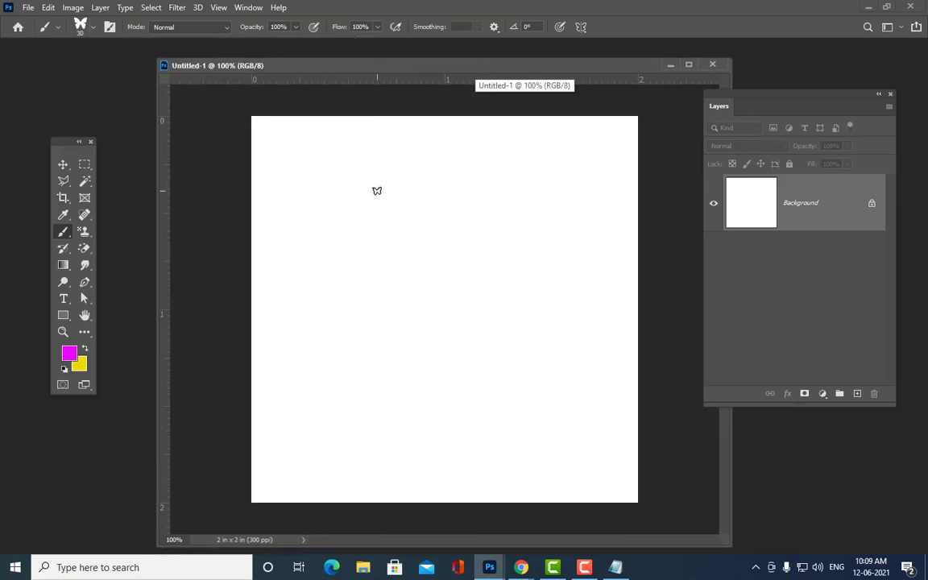
# - Set the Butterfly brush to size 100 and paint butterflies until the canvas is densely covered
pyautogui.press(']')
pyautogui.press(']')
pyautogui.press(']')
pyautogui.press(']')
pyautogui.press(']')
pyautogui.press(']')
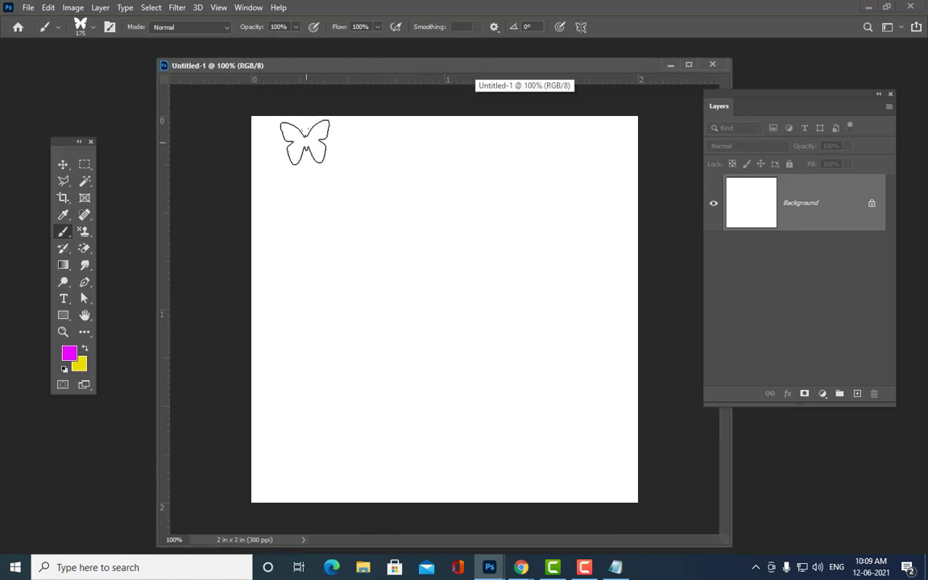
pyautogui.press('[')
pyautogui.press('[')
pyautogui.press('[')
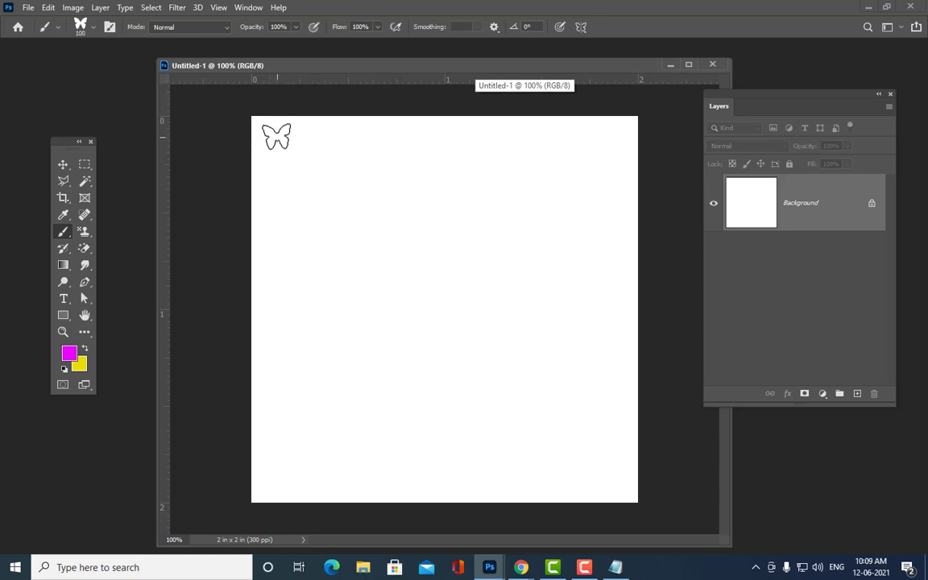
pyautogui.moveTo(274, 138)
pyautogui.mouseDown()
pyautogui.moveTo(313, 129)
pyautogui.moveTo(447, 197)
pyautogui.moveTo(529, 141)
pyautogui.moveTo(580, 155)
pyautogui.moveTo(638, 138)
pyautogui.mouseUp()
pyautogui.moveTo(286, 297)
pyautogui.mouseDown()
pyautogui.moveTo(297, 320)
pyautogui.moveTo(403, 407)
pyautogui.mouseUp()
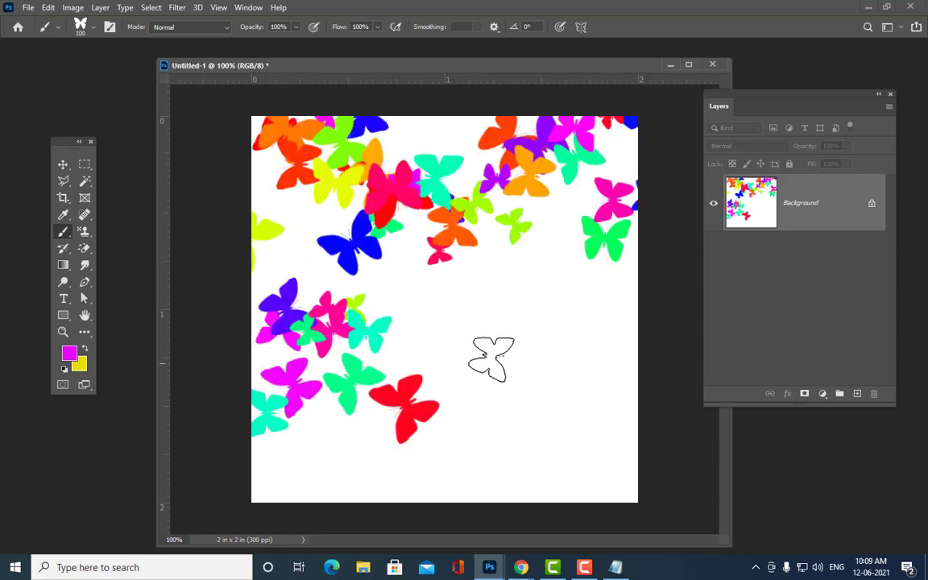
pyautogui.moveTo(411, 292); pyautogui.dragTo(491, 419)
pyautogui.moveTo(547, 234)
pyautogui.mouseDown()
pyautogui.moveTo(604, 300)
pyautogui.moveTo(547, 330)
pyautogui.mouseUp()
pyautogui.moveTo(321, 429)
pyautogui.mouseDown()
pyautogui.moveTo(322, 463)
pyautogui.moveTo(453, 465)
pyautogui.moveTo(403, 402)
pyautogui.mouseUp()
pyautogui.moveTo(296, 221)
pyautogui.mouseDown()
pyautogui.moveTo(436, 160)
pyautogui.moveTo(475, 121)
pyautogui.moveTo(379, 226)
pyautogui.moveTo(338, 249)
pyautogui.mouseUp()
pyautogui.moveTo(555, 120)
pyautogui.mouseDown()
pyautogui.moveTo(564, 177)
pyautogui.moveTo(501, 241)
pyautogui.moveTo(435, 258)
pyautogui.moveTo(532, 185)
pyautogui.moveTo(556, 234)
pyautogui.moveTo(600, 493)
pyautogui.moveTo(549, 369)
pyautogui.moveTo(337, 354)
pyautogui.moveTo(369, 435)
pyautogui.mouseUp()
pyautogui.moveTo(245, 133); pyautogui.dragTo(270, 189)
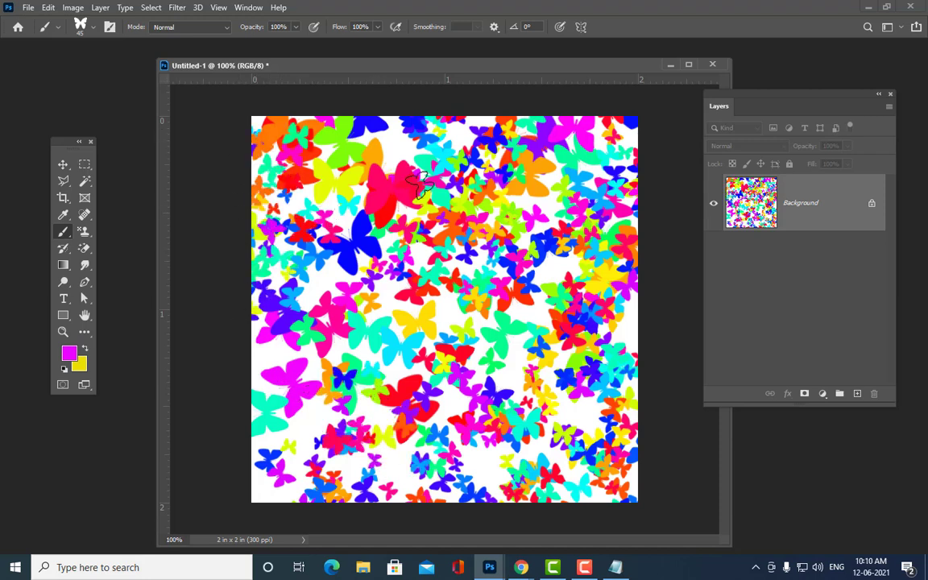
pyautogui.moveTo(490, 352); pyautogui.dragTo(467, 330)
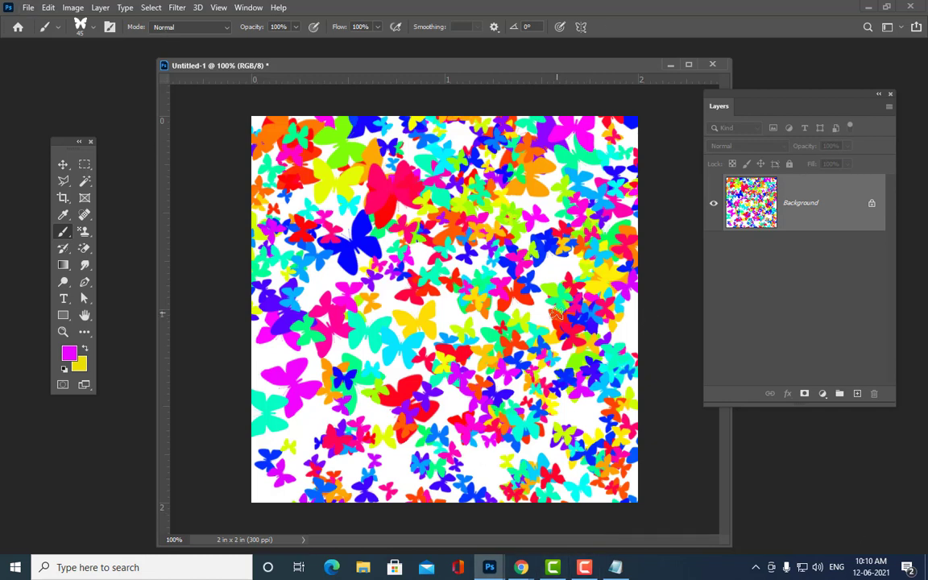
# - Select the Azalea brush at size 800, undoing its test stroke
pyautogui.click(81, 29)
pyautogui.scroll(2, 225, 247)
pyautogui.scroll(1, 113, 229)
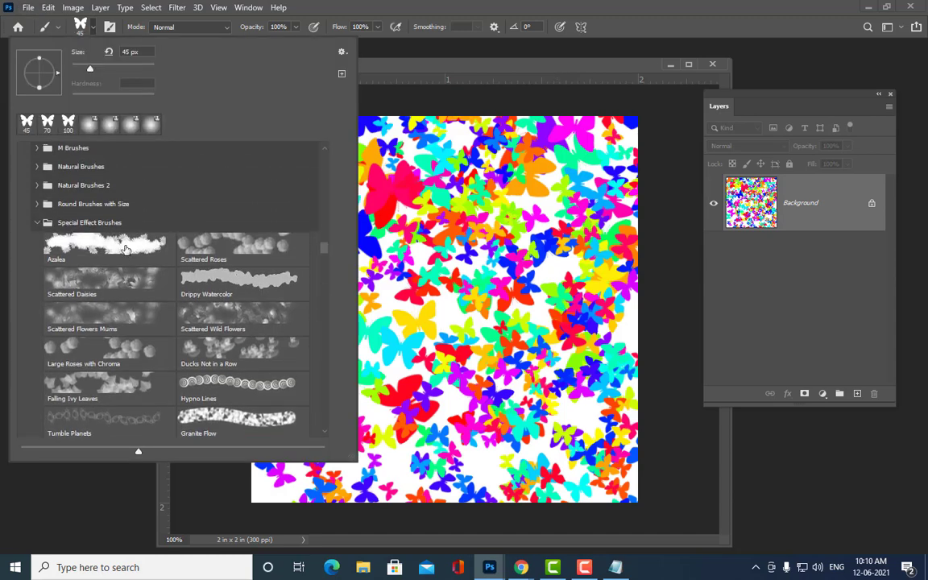
pyautogui.click(109, 242)
pyautogui.click(492, 66)
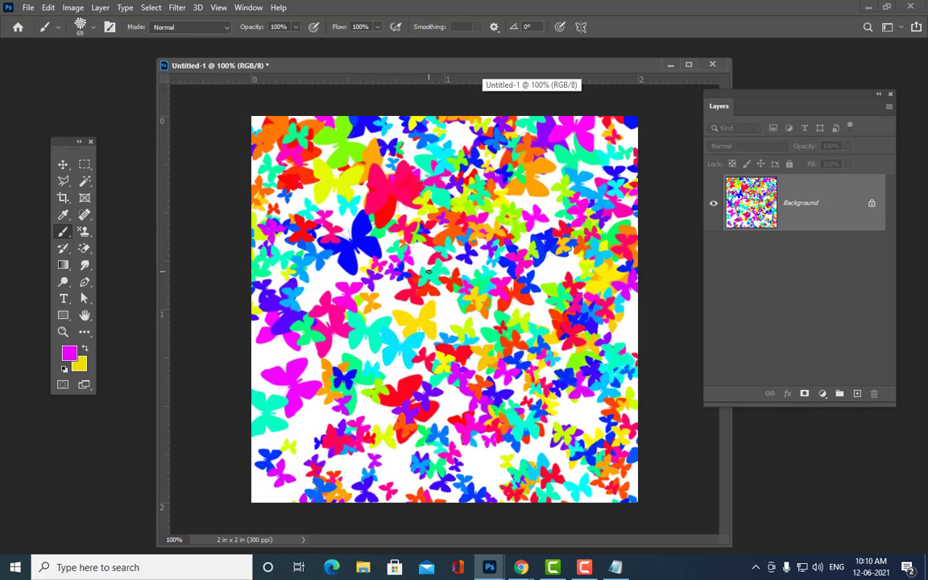
pyautogui.moveTo(373, 228); pyautogui.dragTo(383, 218)
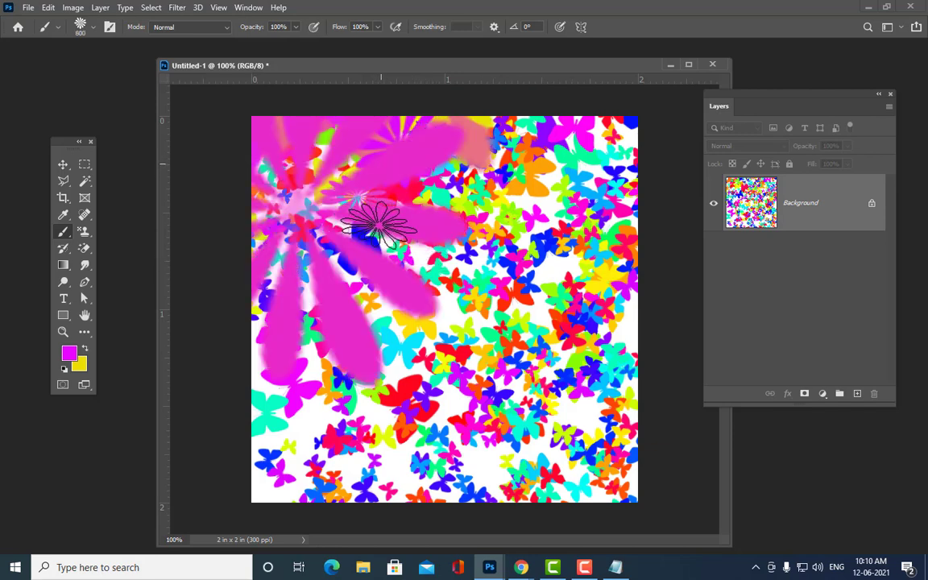
pyautogui.press(']')
pyautogui.press(']')
pyautogui.press(']')
pyautogui.hotkey('ctrl', 'z')
# - Set the foreground colour to dark green and the background colour to cyan
pyautogui.click(69, 353)
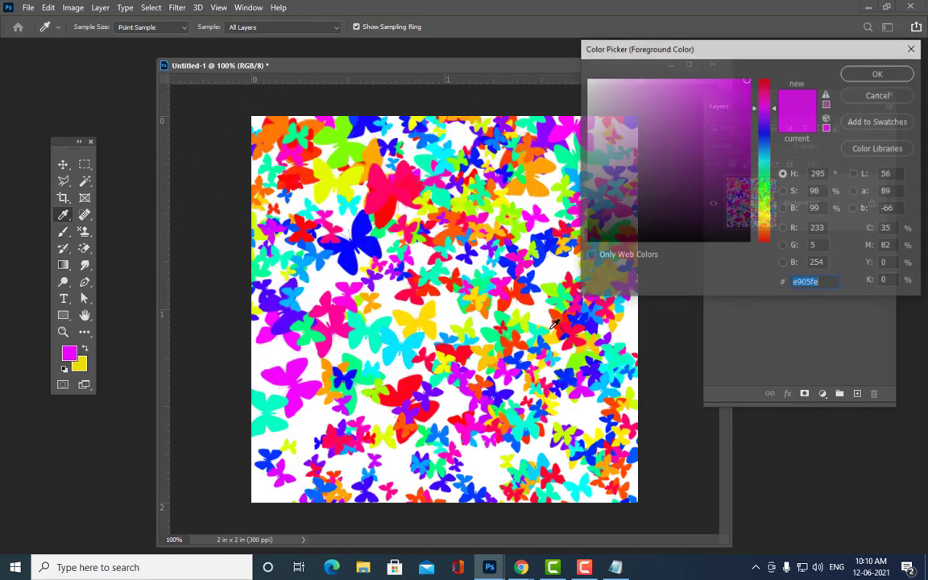
pyautogui.click(764, 193)
pyautogui.click(746, 171)
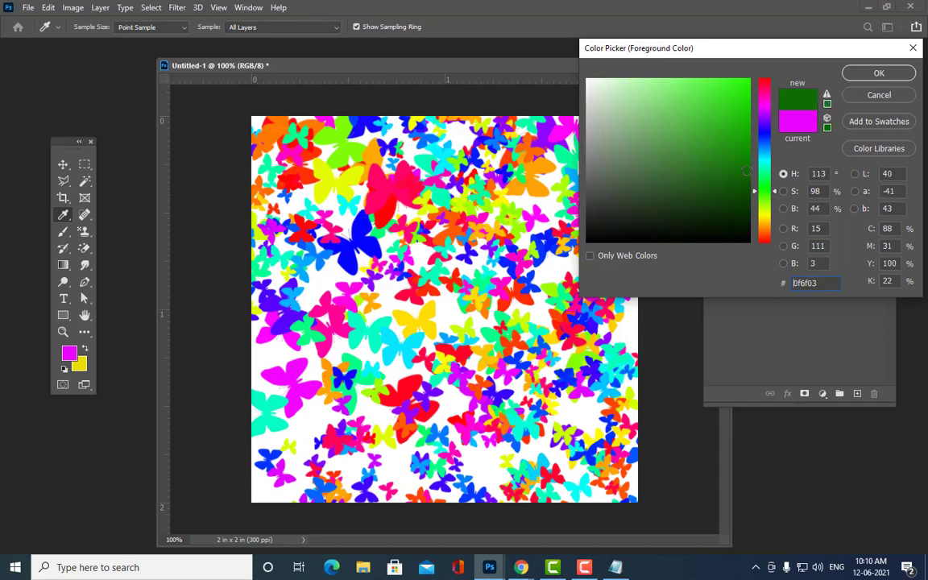
pyautogui.click(864, 75)
pyautogui.click(78, 365)
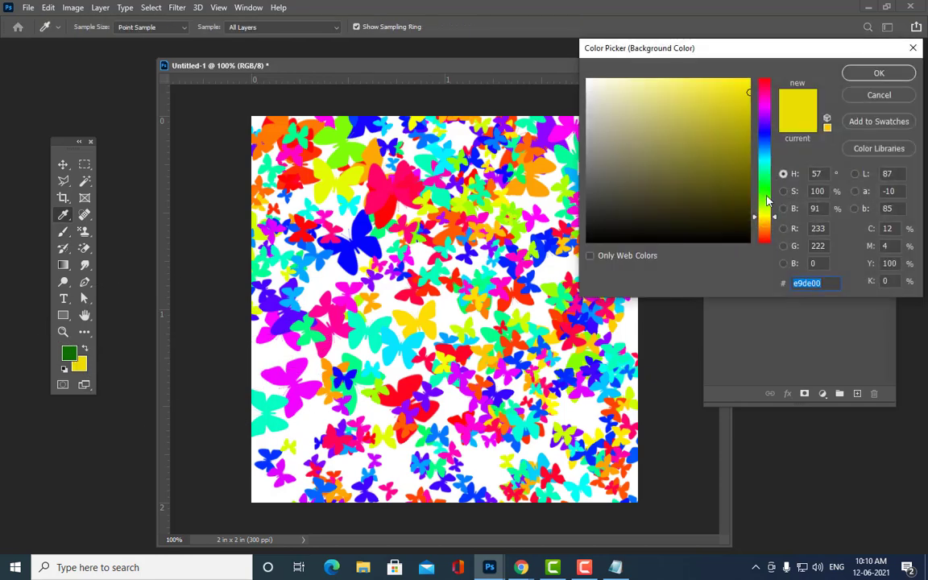
pyautogui.moveTo(761, 238); pyautogui.dragTo(767, 109)
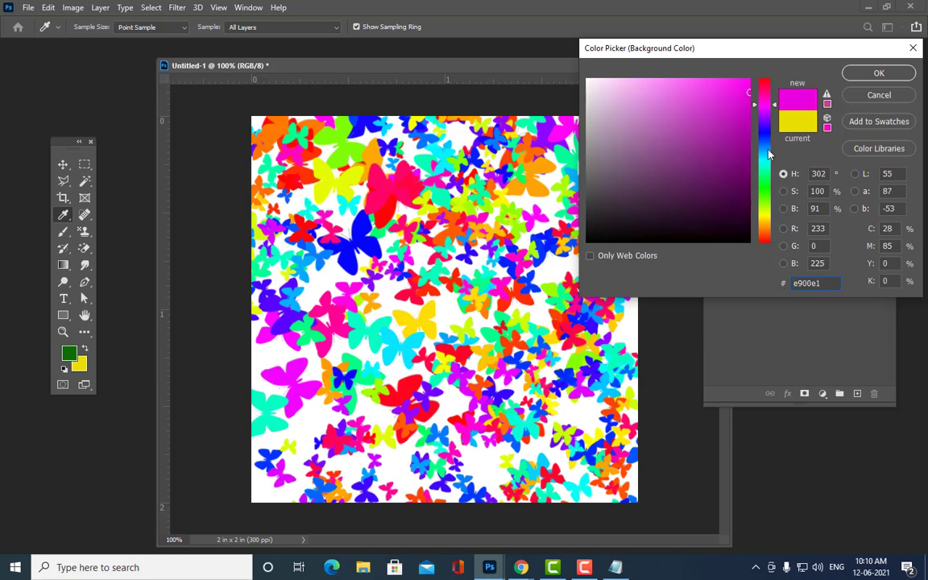
pyautogui.moveTo(763, 105); pyautogui.dragTo(764, 154)
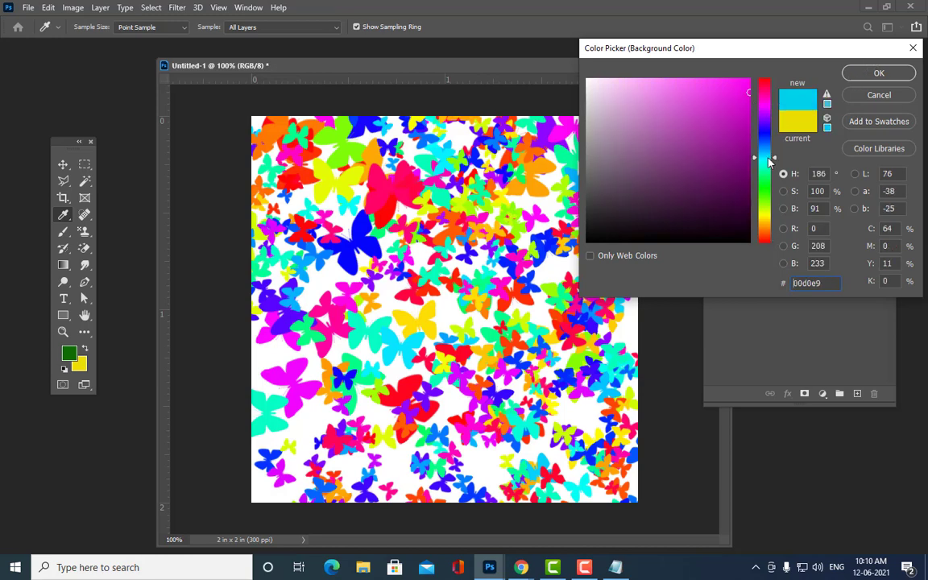
pyautogui.click(874, 74)
# - Paint dark green and cyan flowers at brush size 80 over the tile's lower-left area
pyautogui.press('b')
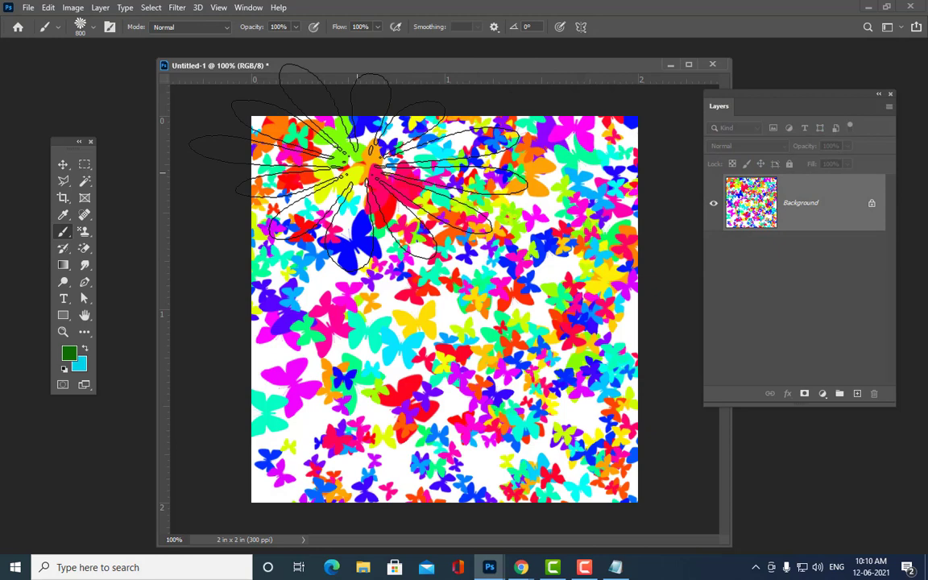
pyautogui.press('[')
pyautogui.press('[')
pyautogui.press('[')
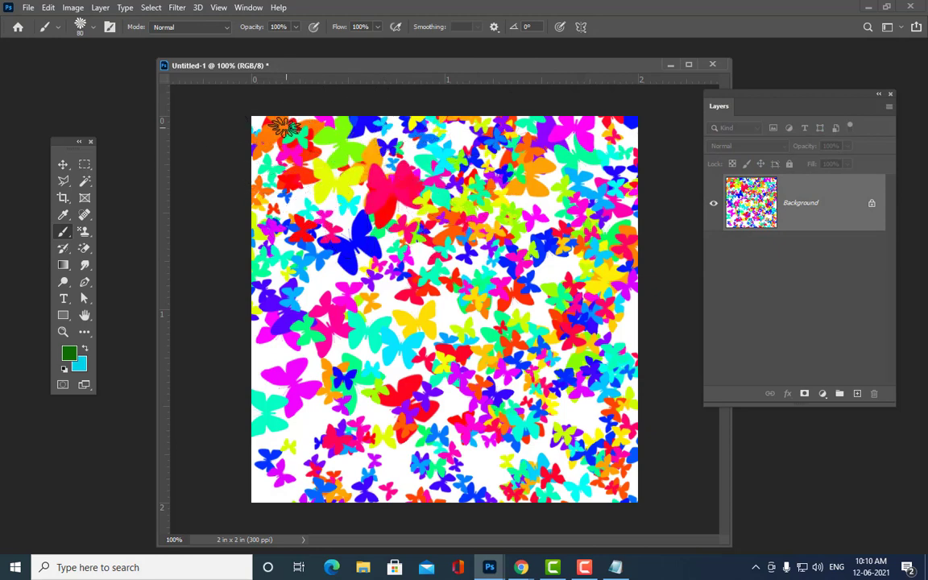
pyautogui.moveTo(278, 127)
pyautogui.mouseDown()
pyautogui.moveTo(460, 123)
pyautogui.moveTo(362, 435)
pyautogui.mouseUp()
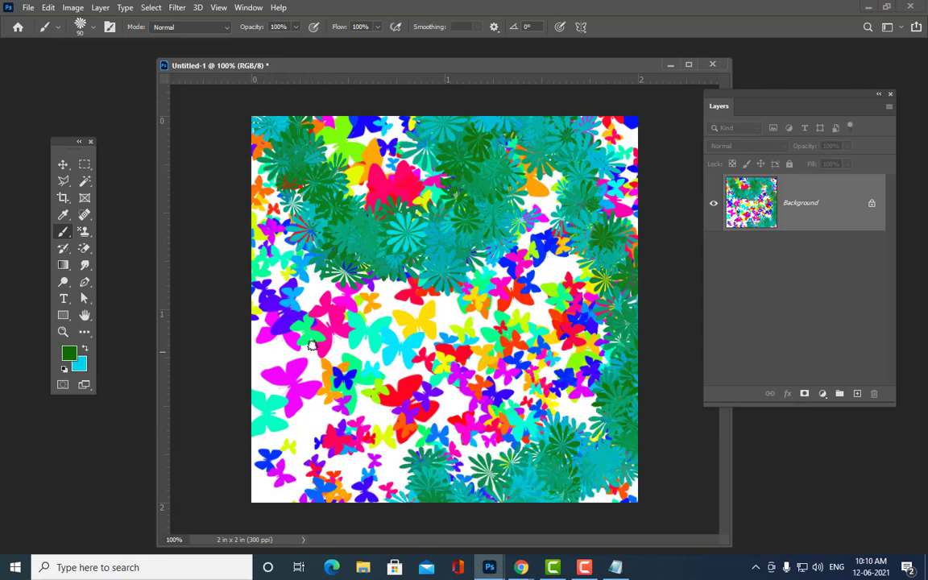
pyautogui.moveTo(307, 352); pyautogui.dragTo(338, 387)
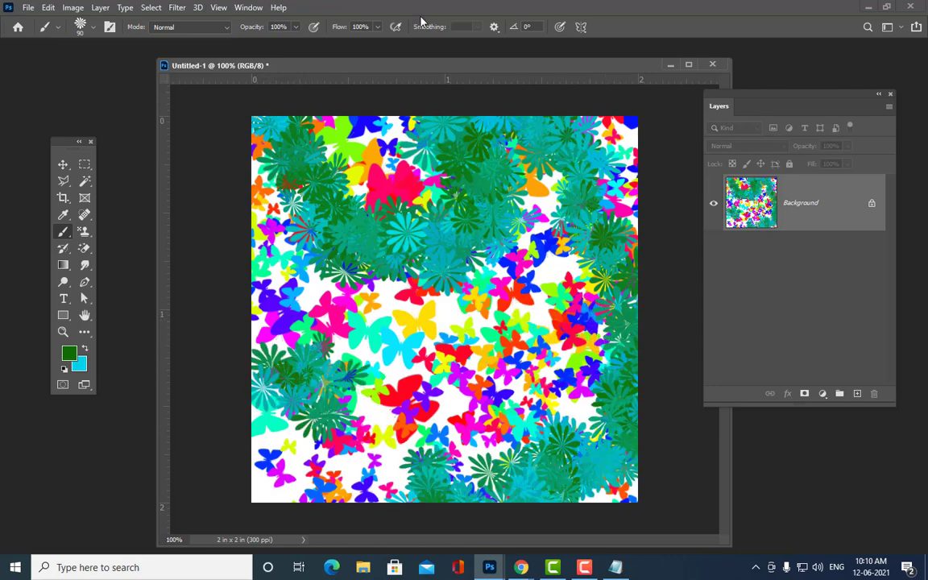
pyautogui.moveTo(425, 67); pyautogui.dragTo(405, 68)
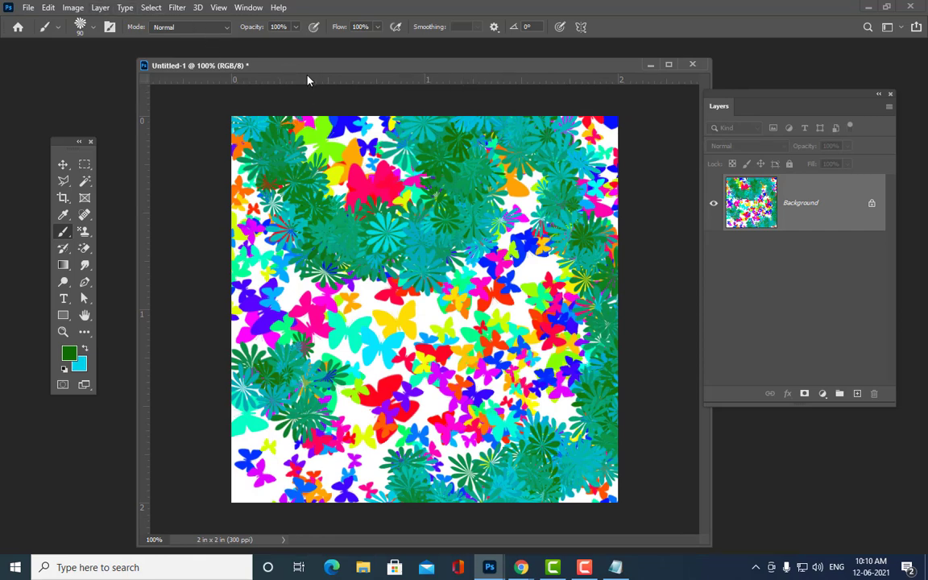
pyautogui.moveTo(302, 73); pyautogui.dragTo(255, 64)
pyautogui.click(48, 7)
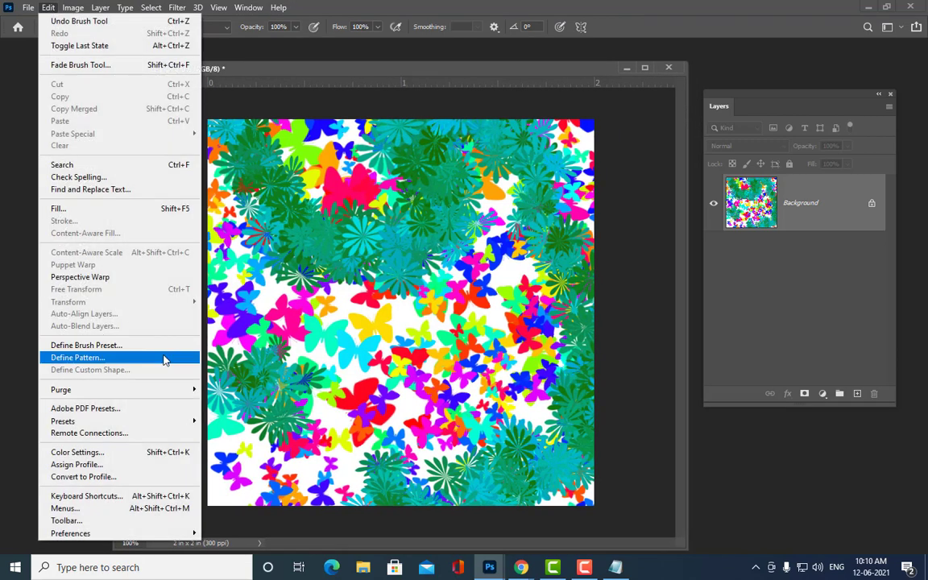
# - Define the tile as a pattern, replacing the default name 'Pattern 2' with 'backgrounddesign'
pyautogui.click(87, 360)
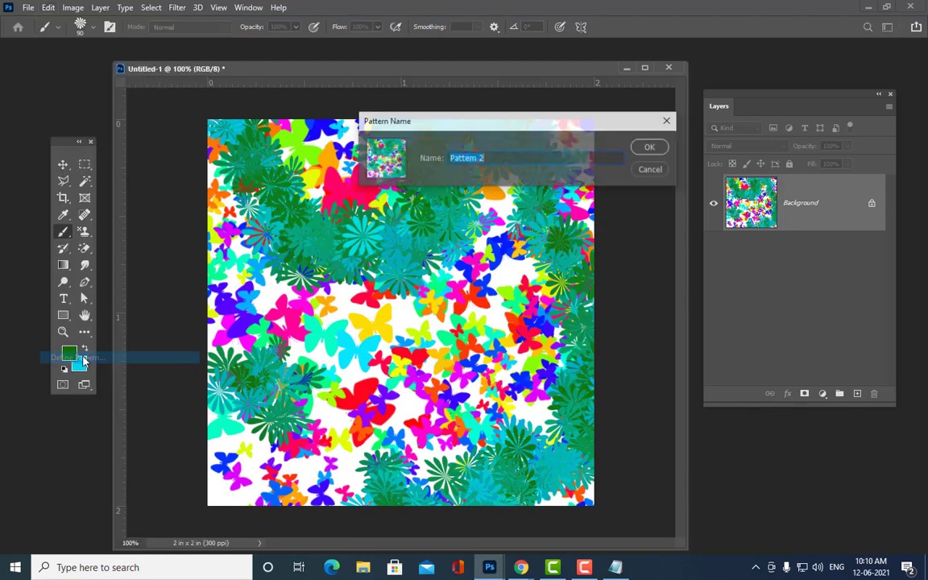
pyautogui.moveTo(468, 128)
pyautogui.mouseDown()
pyautogui.moveTo(358, 160)
pyautogui.moveTo(124, 166)
pyautogui.mouseUp()
pyautogui.click(380, 191)
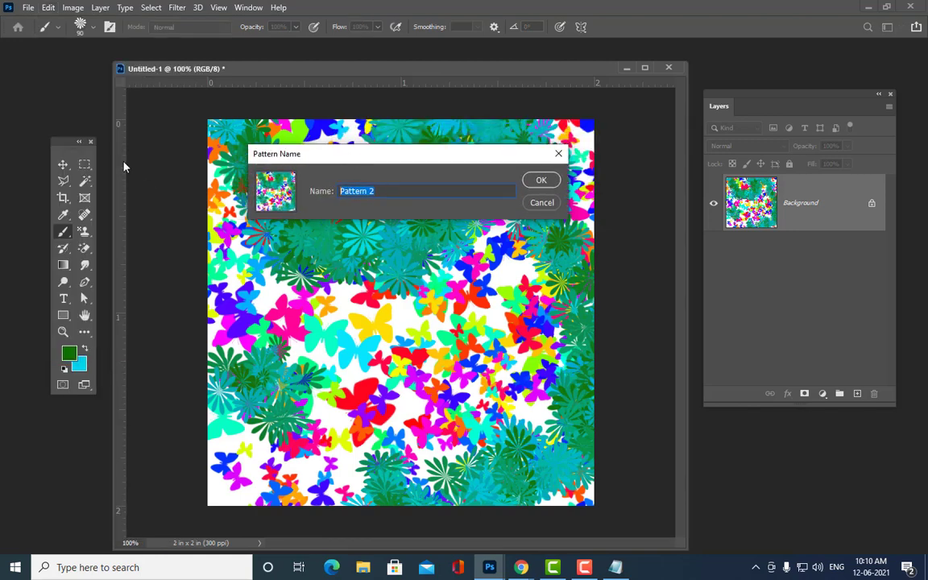
pyautogui.press('BackSpace')
pyautogui.write('backgrounddesign')
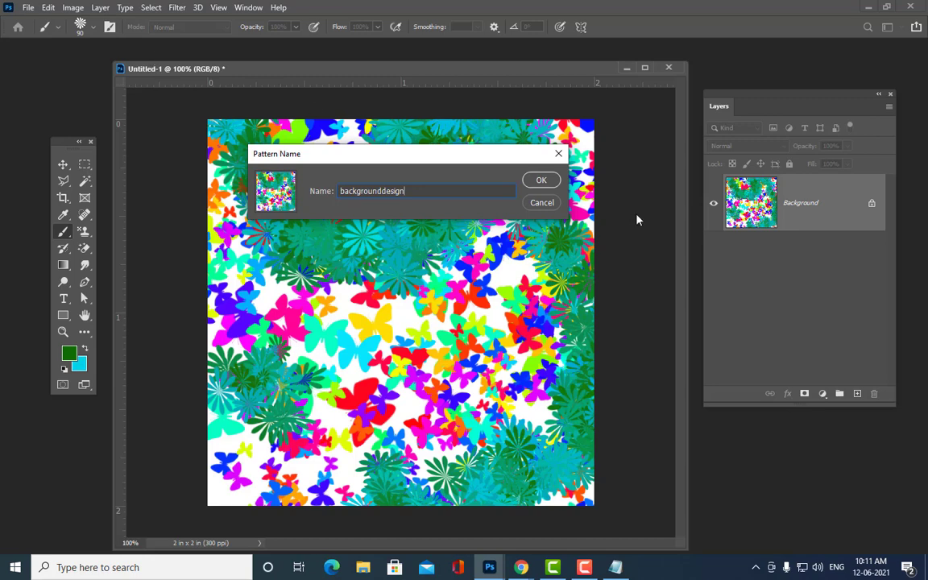
pyautogui.click(540, 179)
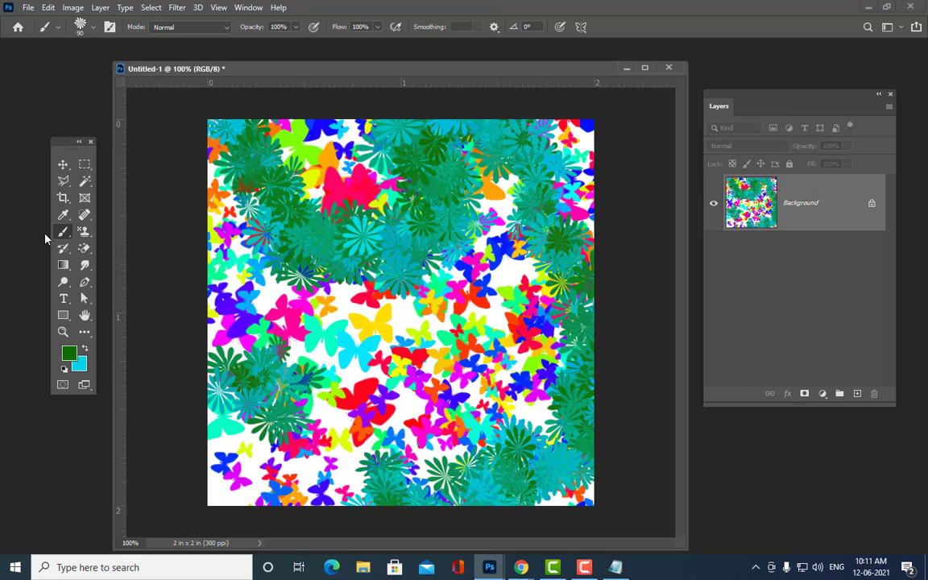
# - Select the Pattern Stamp Tool and load it with the new butterfly-and-flower pattern thumbnail
pyautogui.click(88, 232)
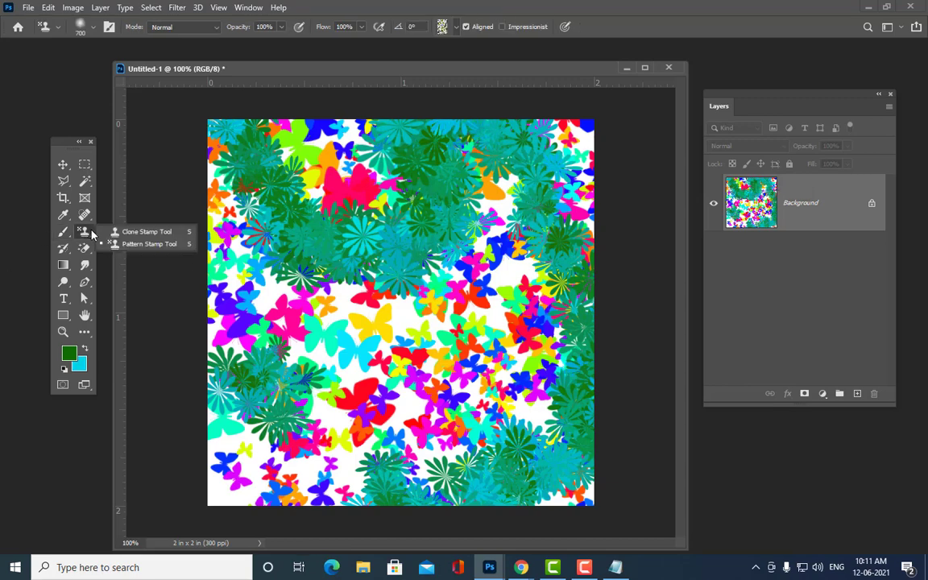
pyautogui.click(145, 250)
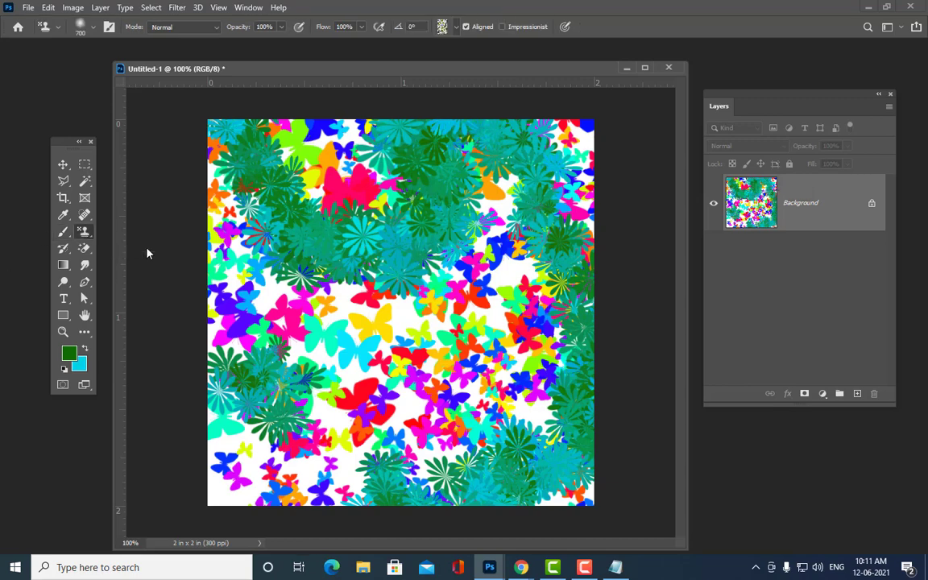
pyautogui.click(457, 27)
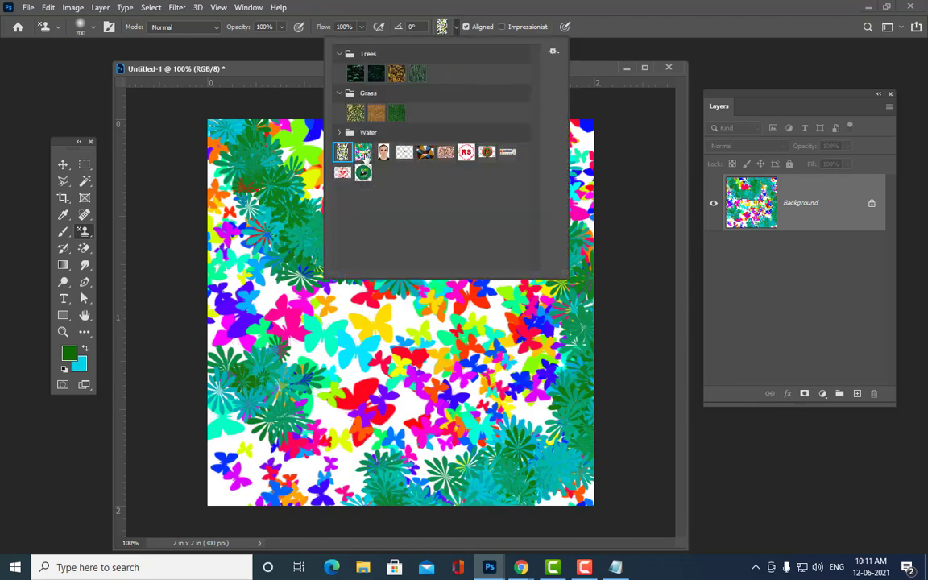
pyautogui.click(364, 155)
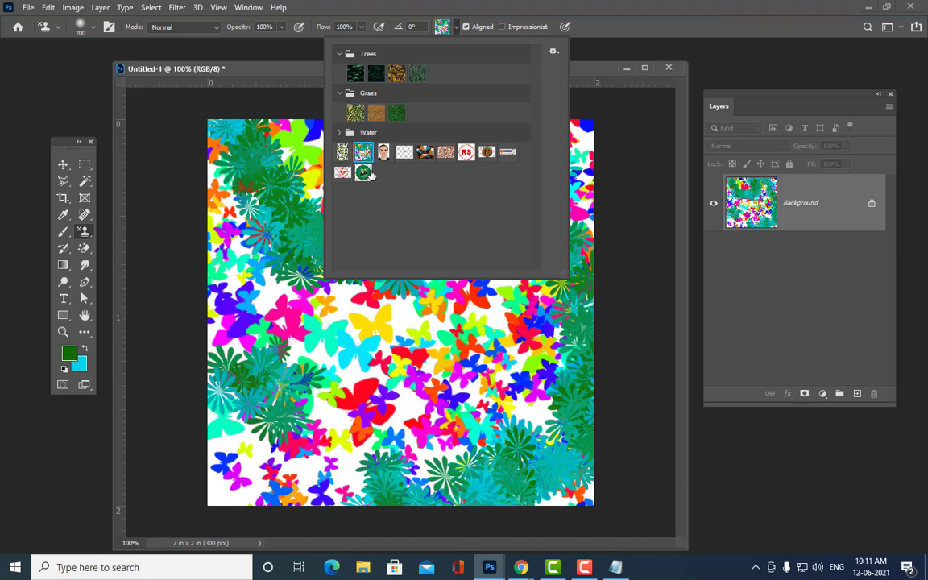
pyautogui.moveTo(200, 65); pyautogui.dragTo(213, 61)
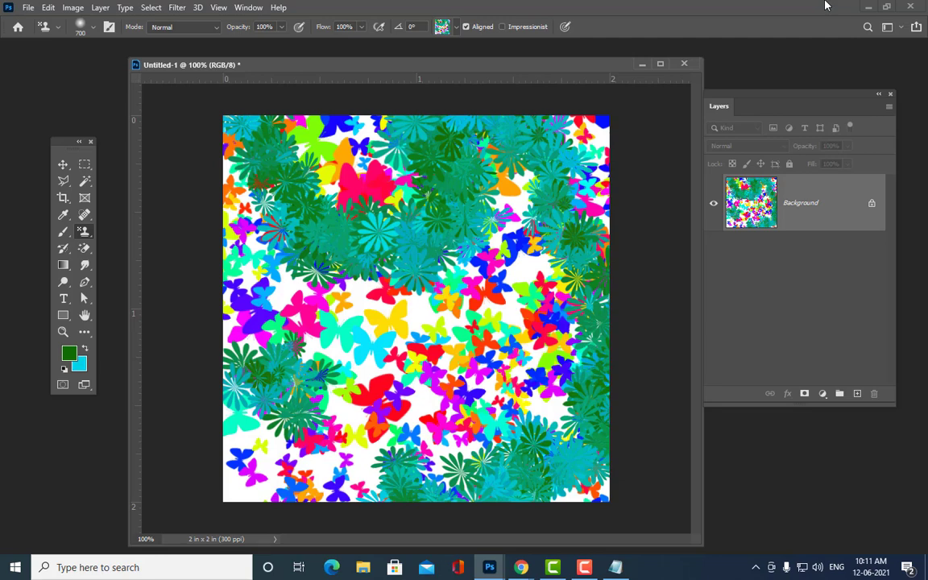
pyautogui.hotkey('ctrl', 'alt', 'i')
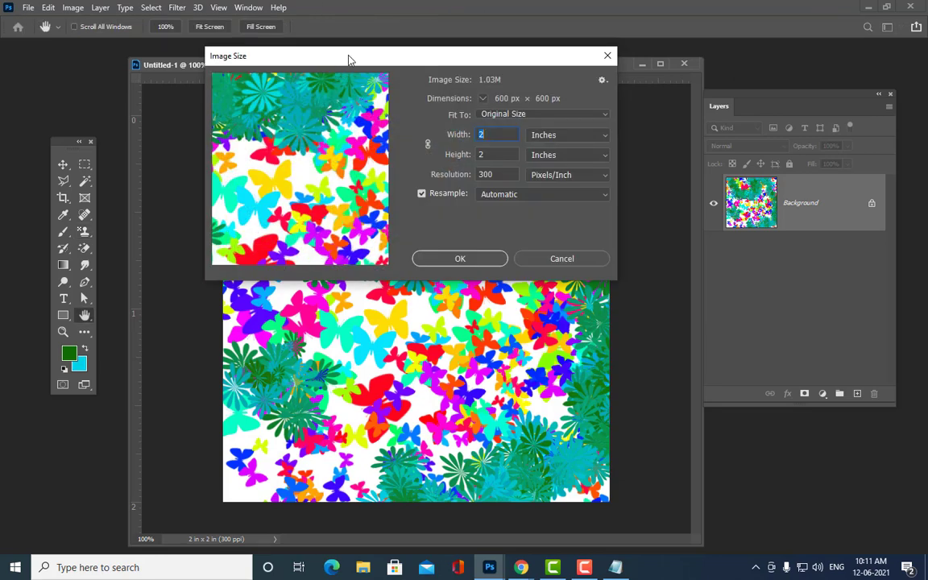
pyautogui.moveTo(348, 56); pyautogui.dragTo(298, 131)
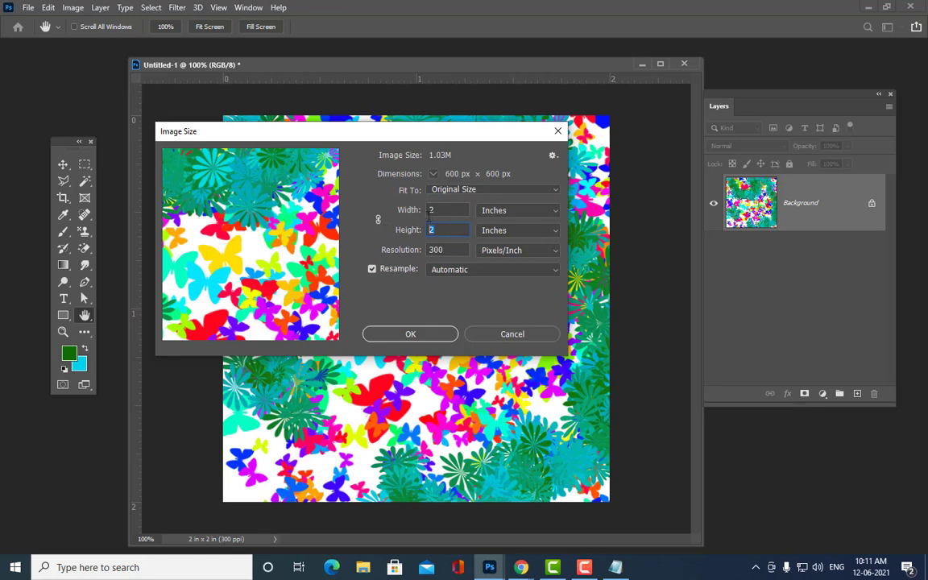
pyautogui.click(419, 210)
pyautogui.keyDown('alt'); pyautogui.click(501, 337); pyautogui.keyUp('alt')
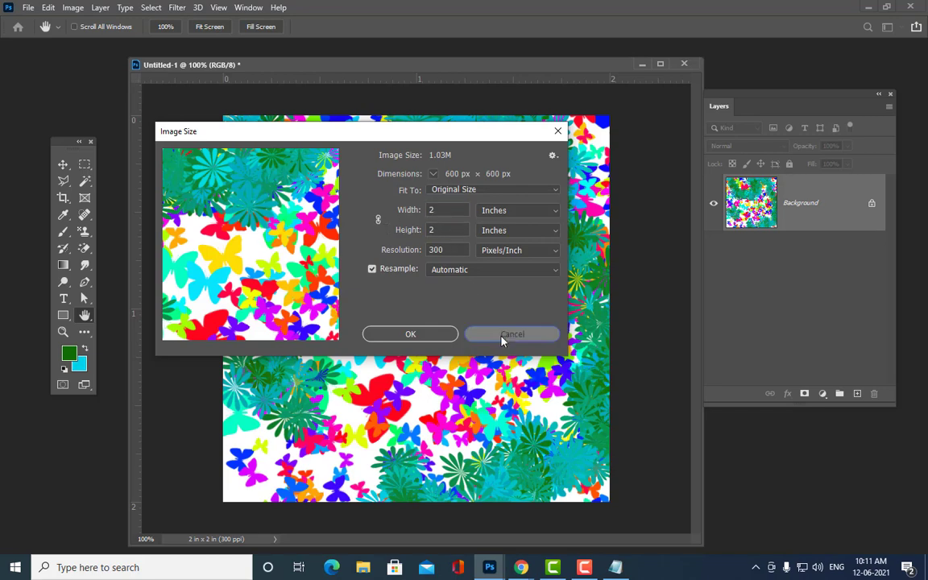
pyautogui.click(505, 338)
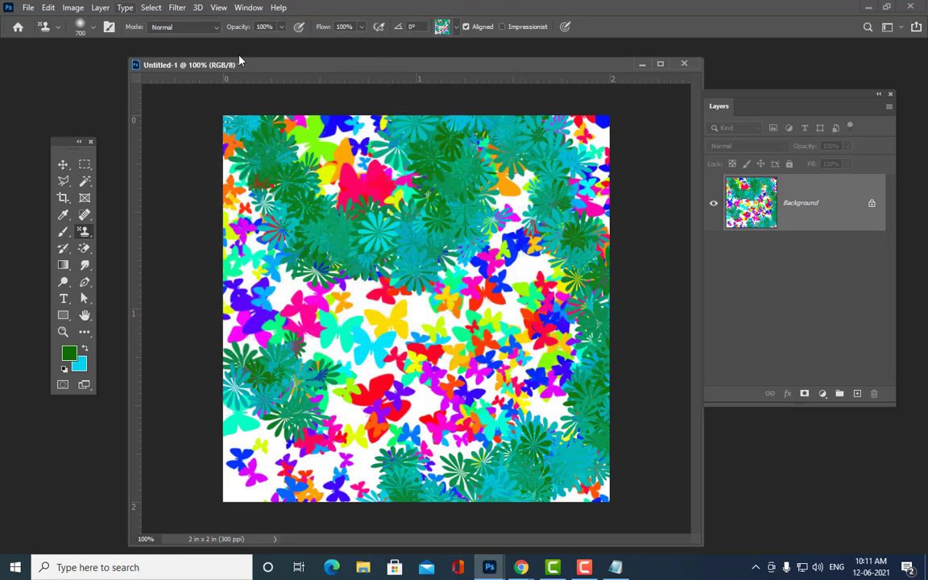
pyautogui.moveTo(304, 64); pyautogui.dragTo(297, 71)
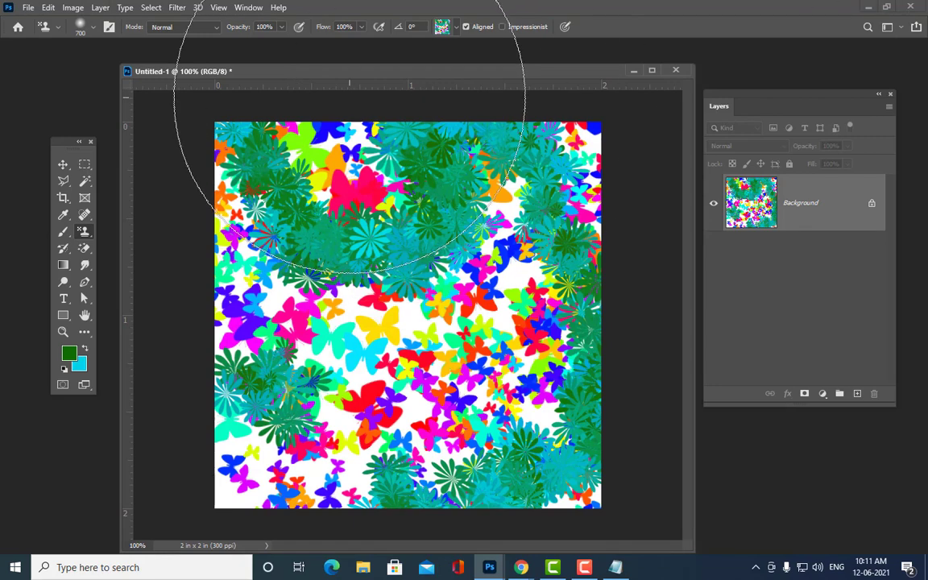
pyautogui.moveTo(338, 75); pyautogui.dragTo(336, 97)
pyautogui.click(73, 7)
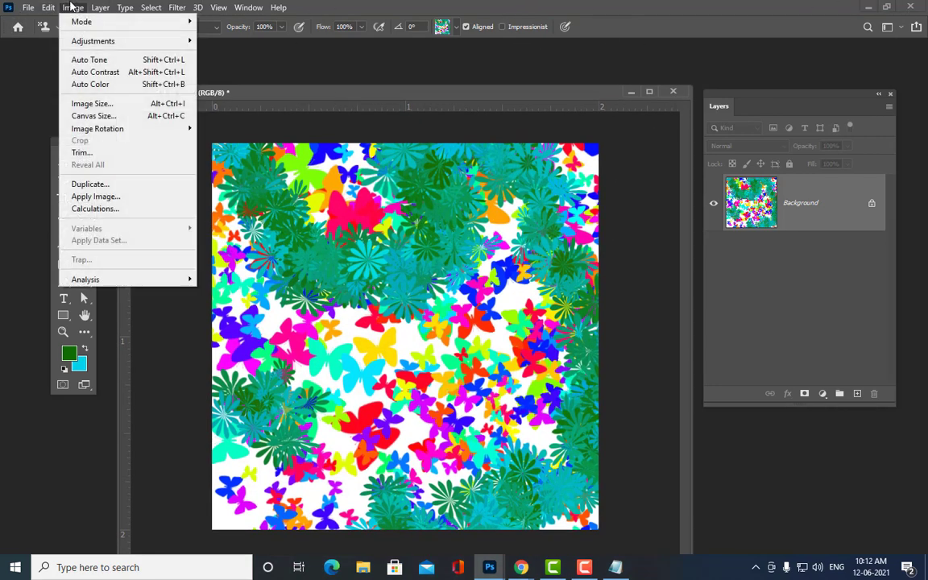
pyautogui.click(91, 103)
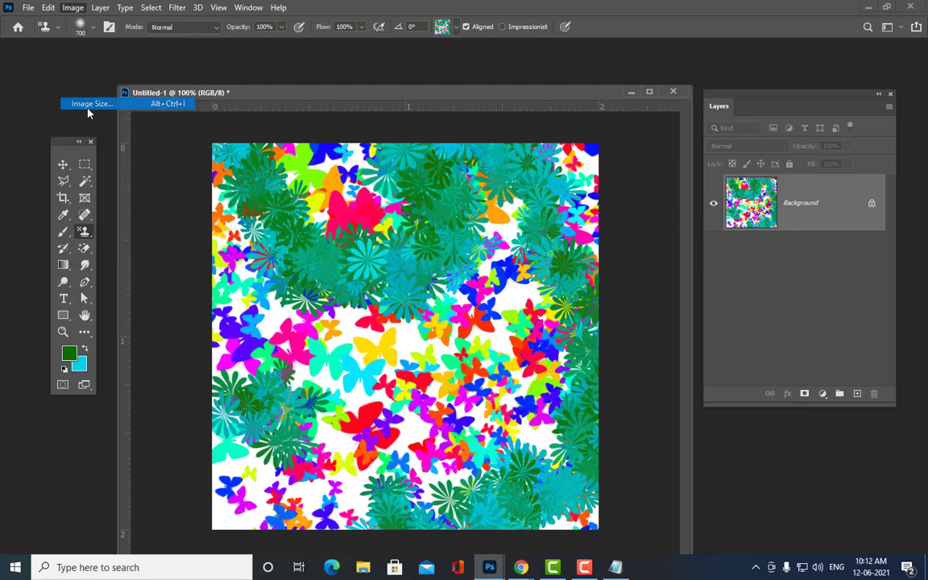
pyautogui.moveTo(326, 137); pyautogui.dragTo(319, 71)
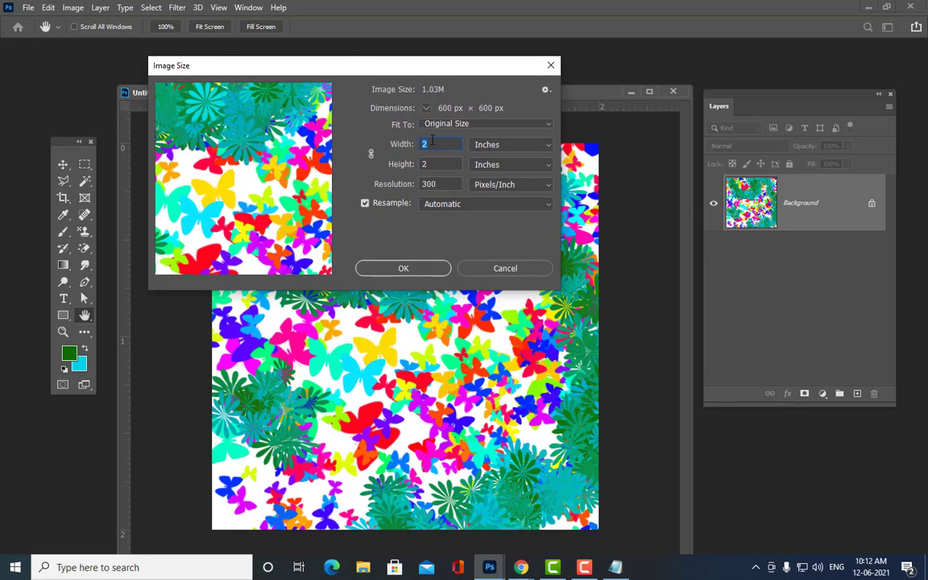
pyautogui.click(434, 165)
pyautogui.click(396, 145)
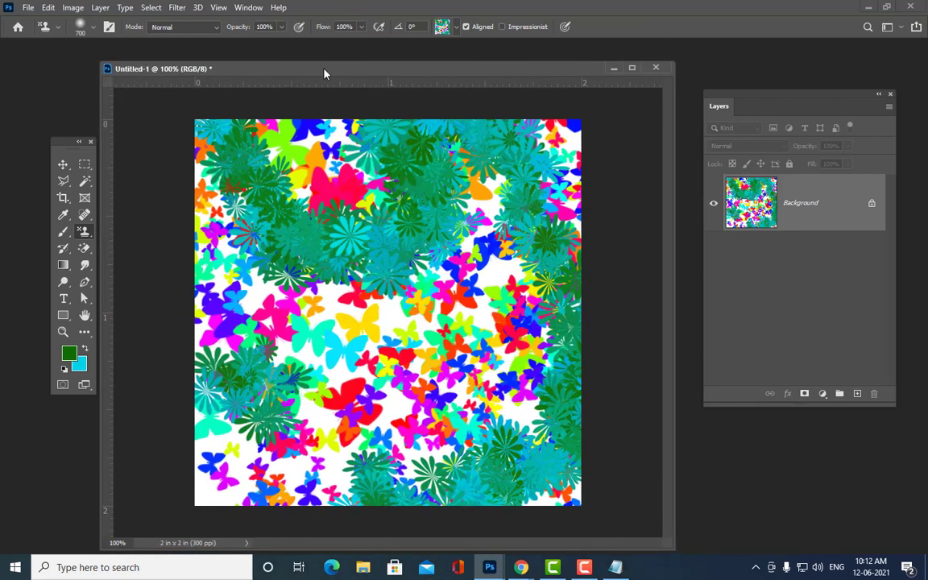
pyautogui.moveTo(324, 72); pyautogui.dragTo(339, 82)
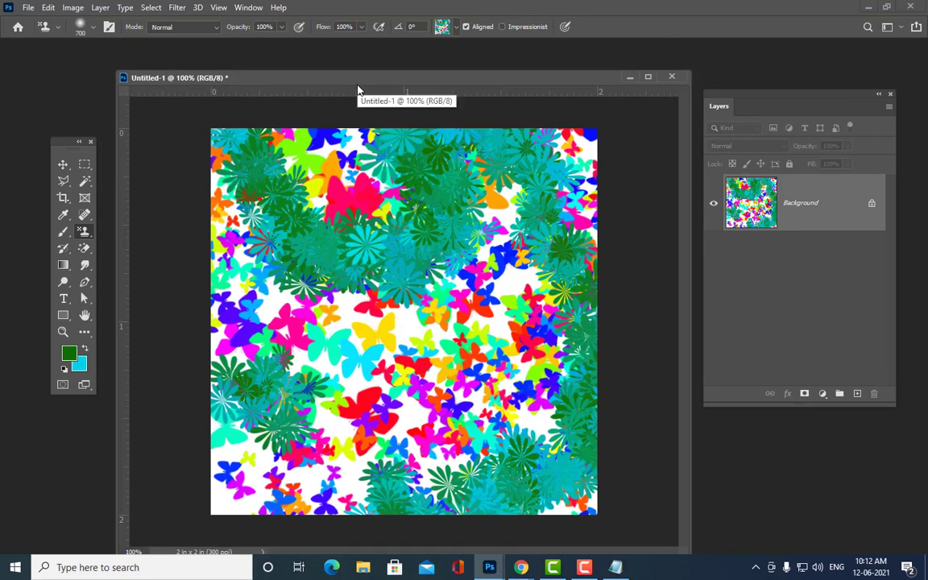
# - Create a blank landscape A3 document (420 × 297 mm, 300 ppi) from the Print presets
pyautogui.click(27, 8)
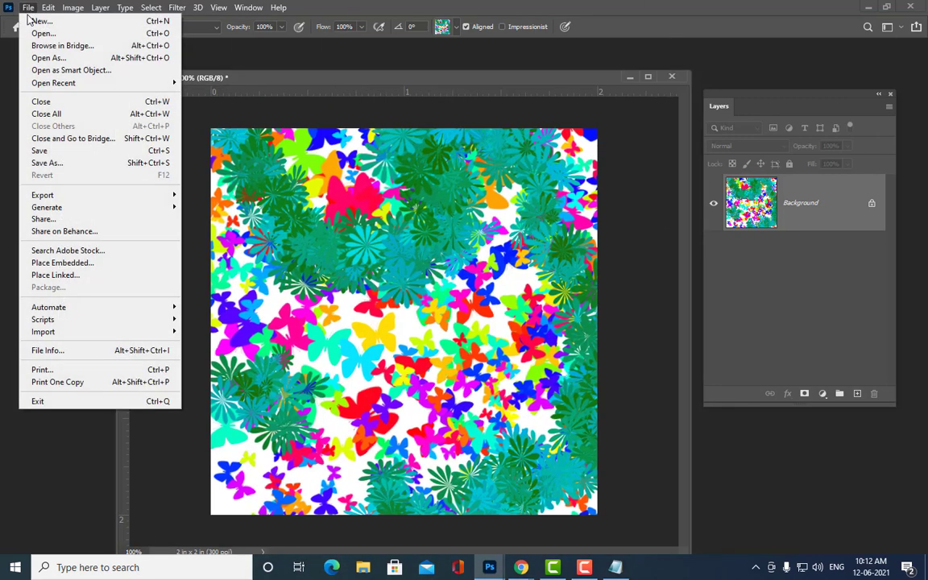
pyautogui.click(32, 23)
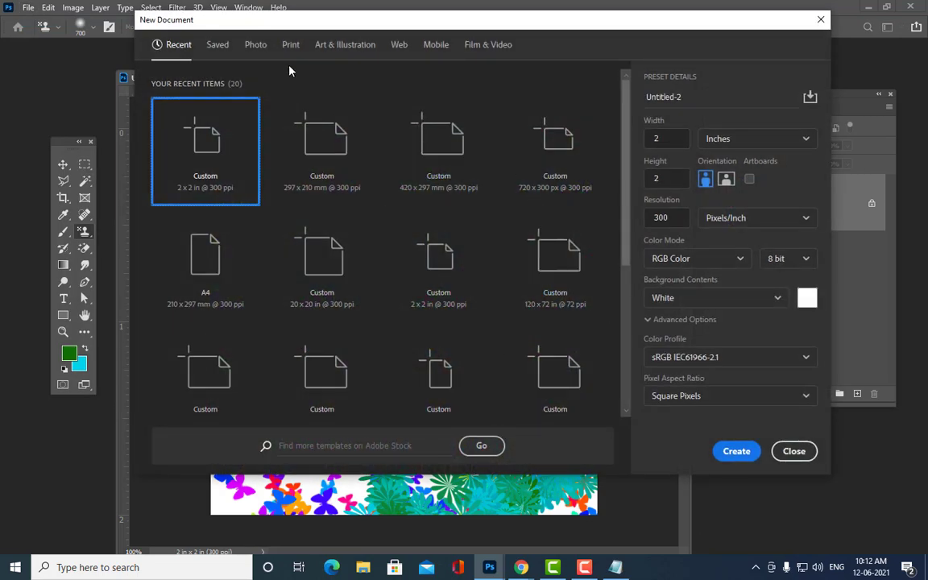
pyautogui.click(290, 47)
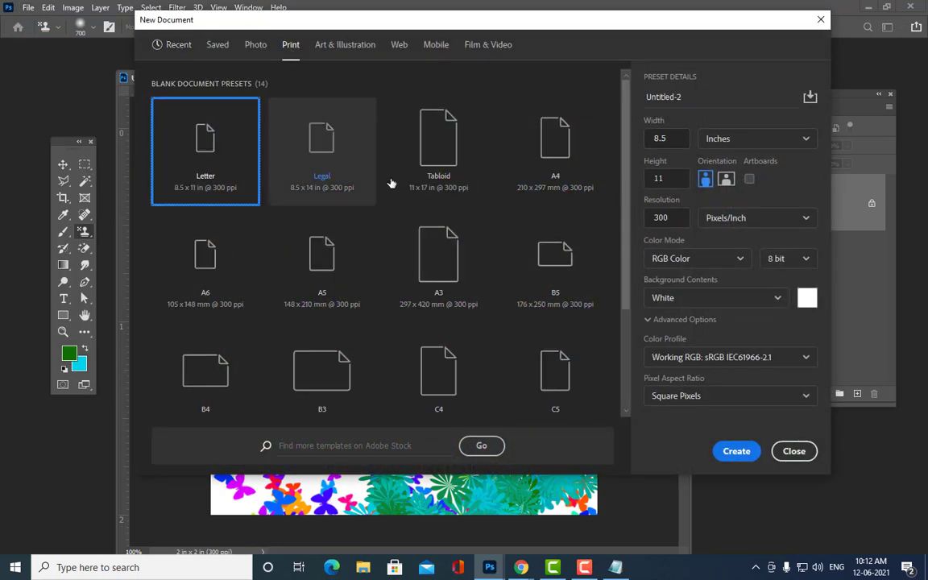
pyautogui.click(443, 274)
pyautogui.click(725, 179)
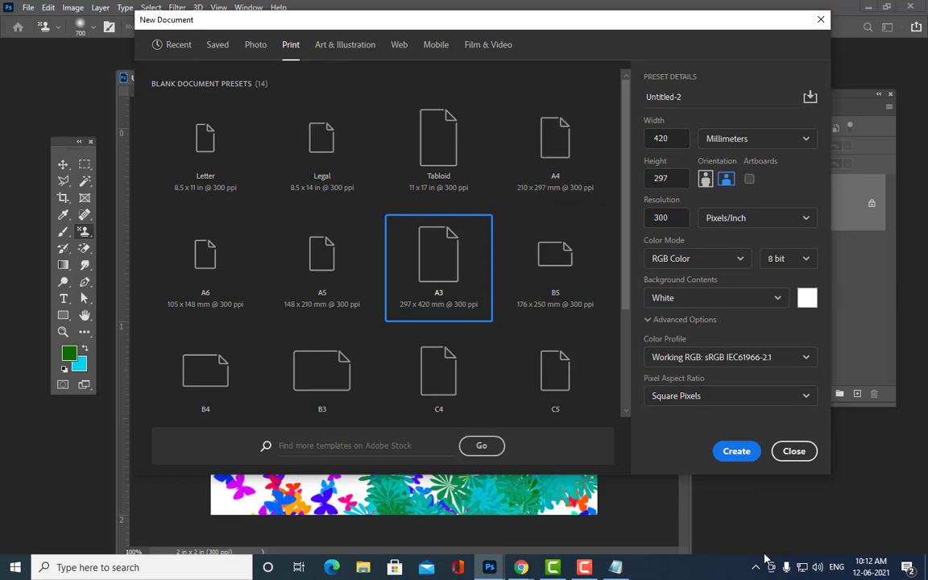
pyautogui.click(734, 451)
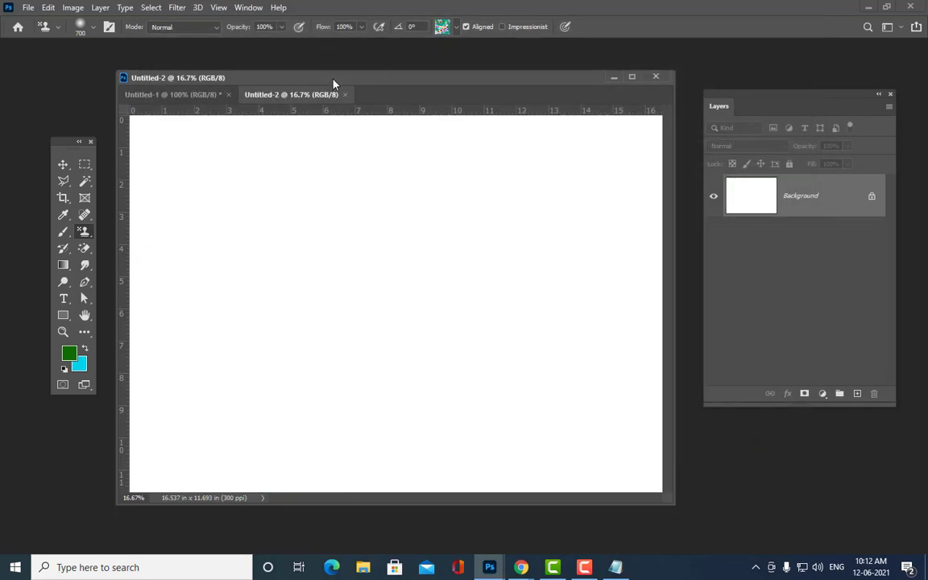
pyautogui.moveTo(333, 78); pyautogui.dragTo(312, 77)
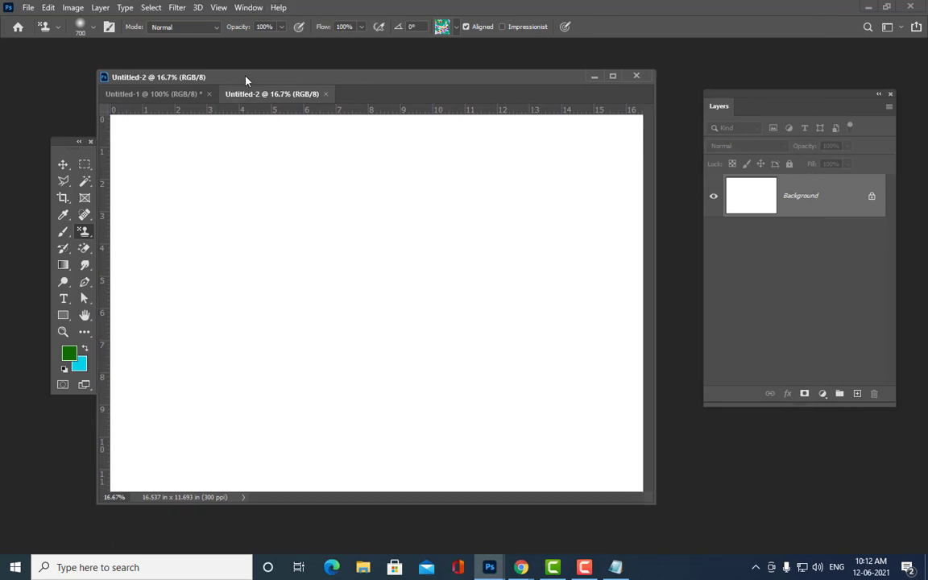
pyautogui.moveTo(227, 78); pyautogui.dragTo(261, 81)
pyautogui.click(63, 163)
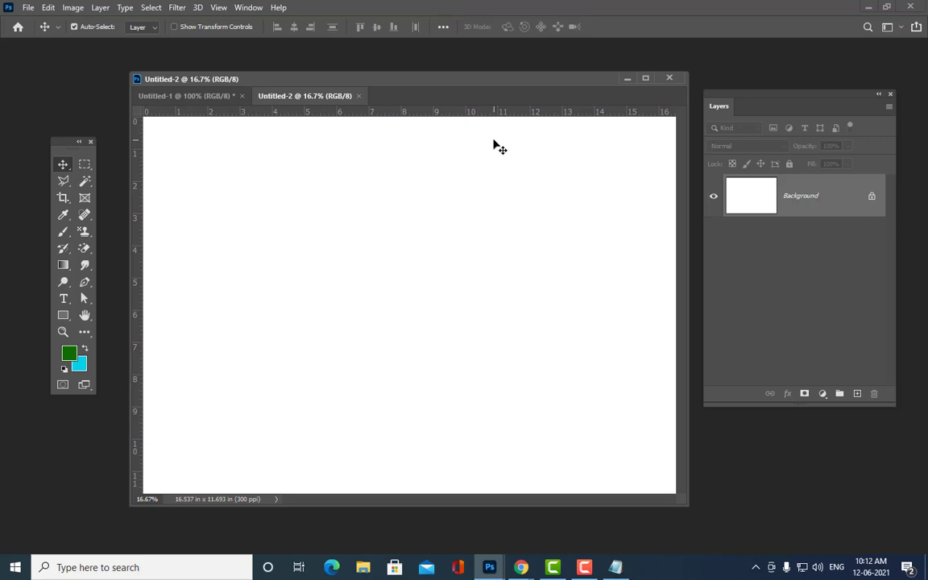
pyautogui.click(48, 8)
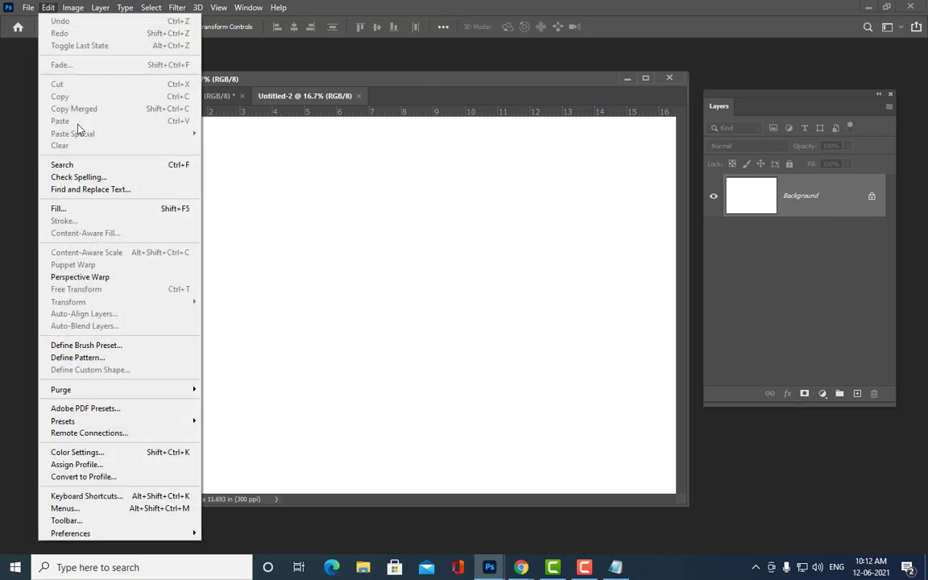
pyautogui.click(99, 210)
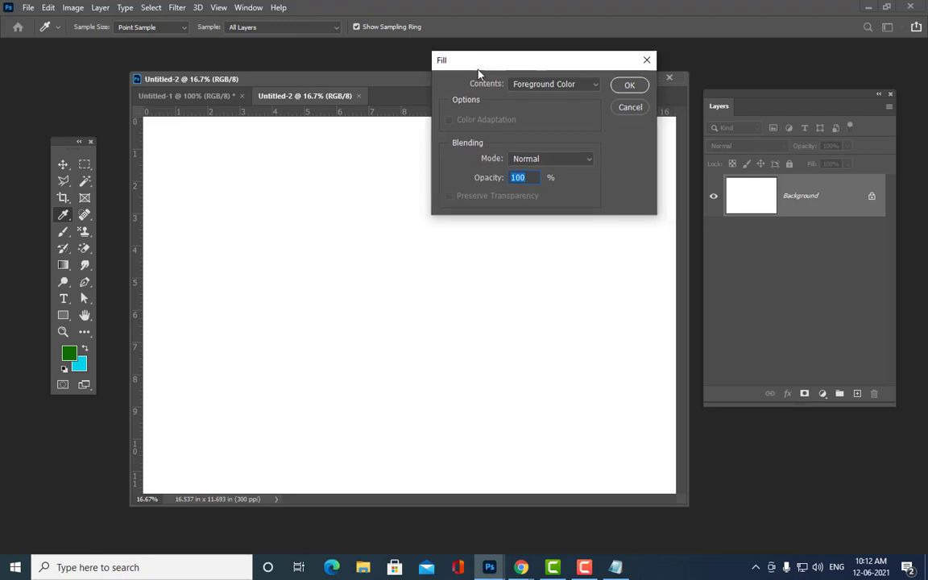
pyautogui.moveTo(438, 62); pyautogui.dragTo(334, 101)
pyautogui.click(458, 121)
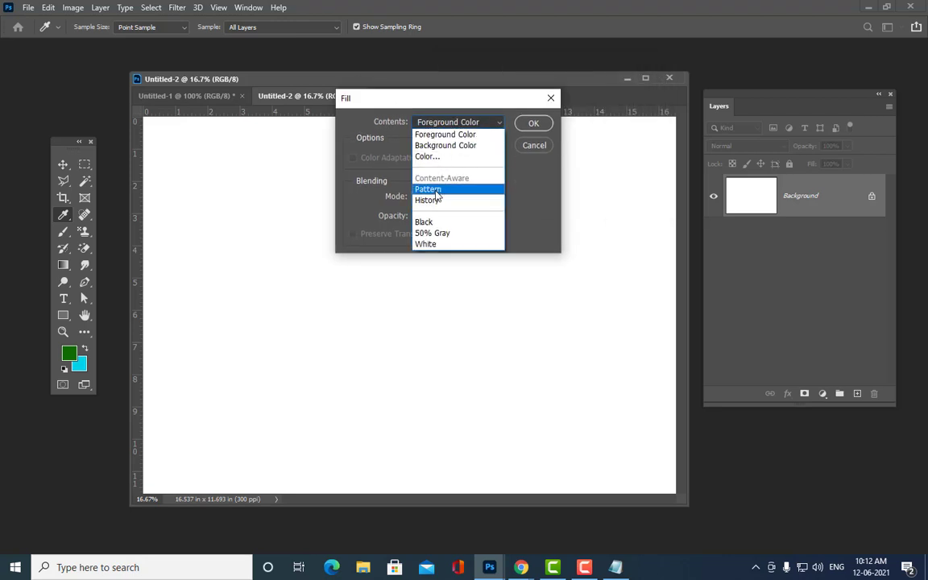
pyautogui.click(427, 189)
pyautogui.click(437, 156)
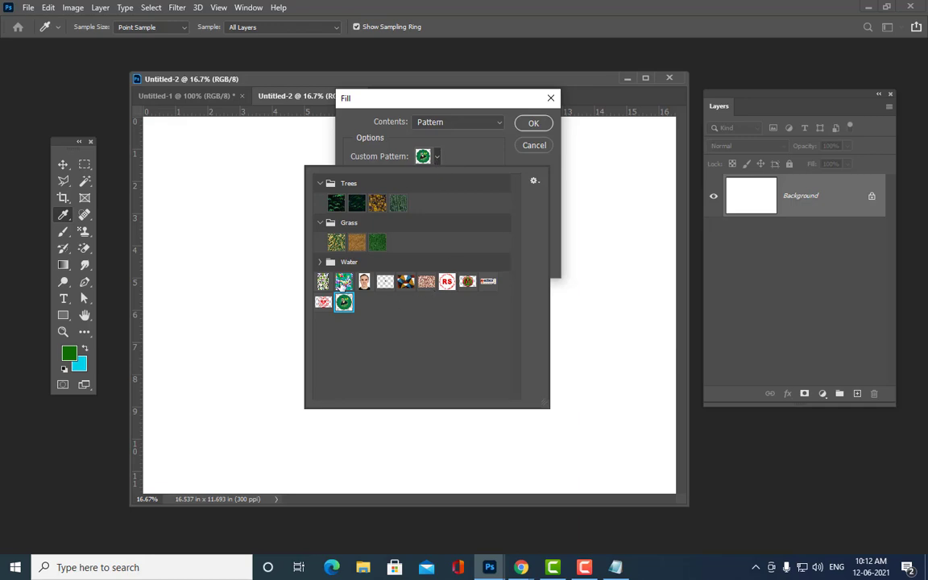
pyautogui.click(342, 283)
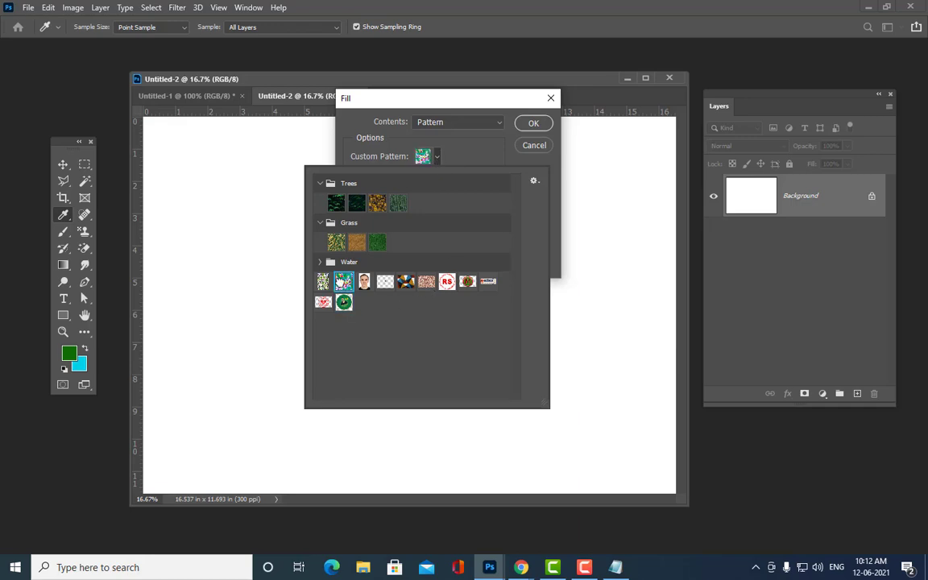
pyautogui.click(534, 125)
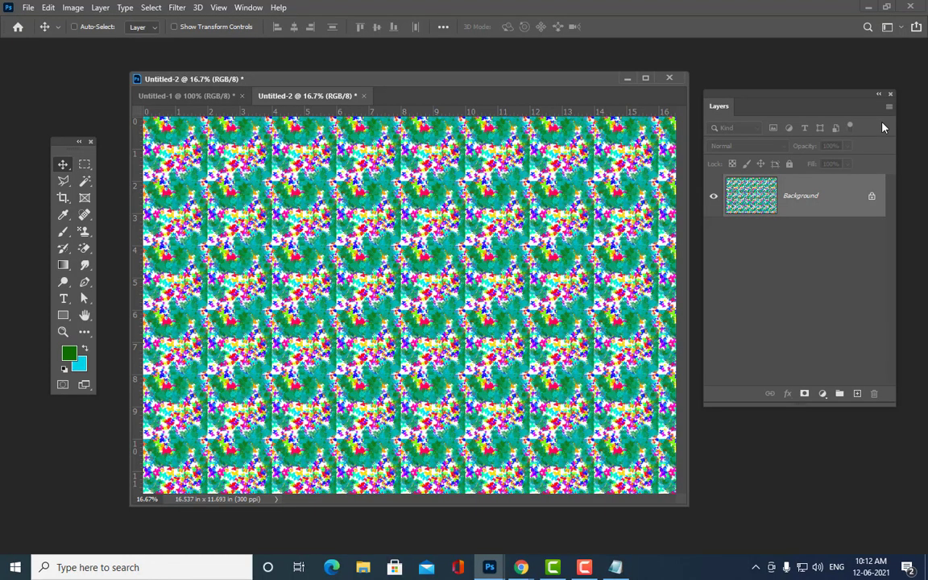
pyautogui.hotkey('ctrl', '+')
pyautogui.hotkey('ctrl', '+')
pyautogui.hotkey('ctrl', '+')
pyautogui.hotkey('ctrl', '+')
pyautogui.hotkey('ctrl', '+')
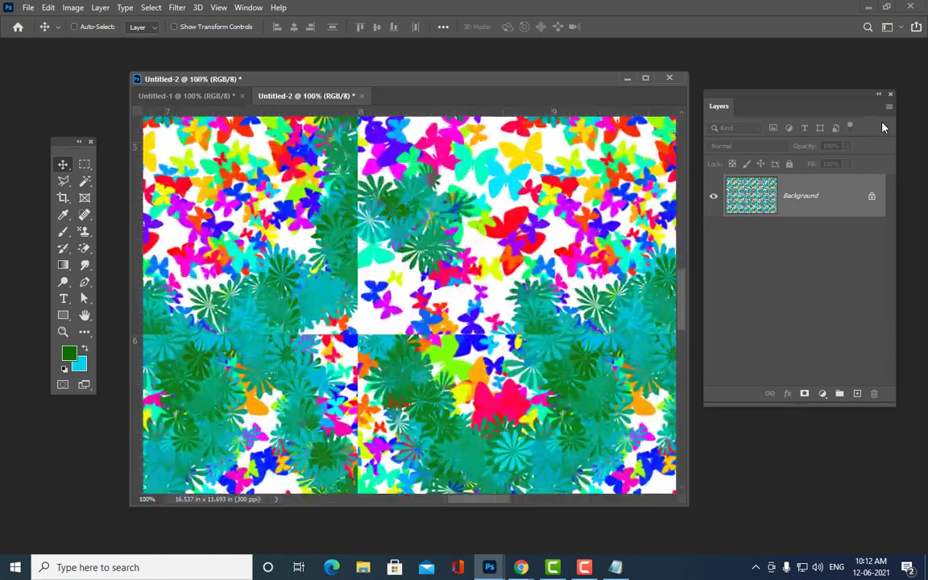
pyautogui.hotkey('ctrl', '-')
pyautogui.hotkey('ctrl', '-')
pyautogui.hotkey('ctrl', '-')
pyautogui.hotkey('ctrl', '-')
pyautogui.hotkey('ctrl', '-')
pyautogui.hotkey('ctrl', '-')
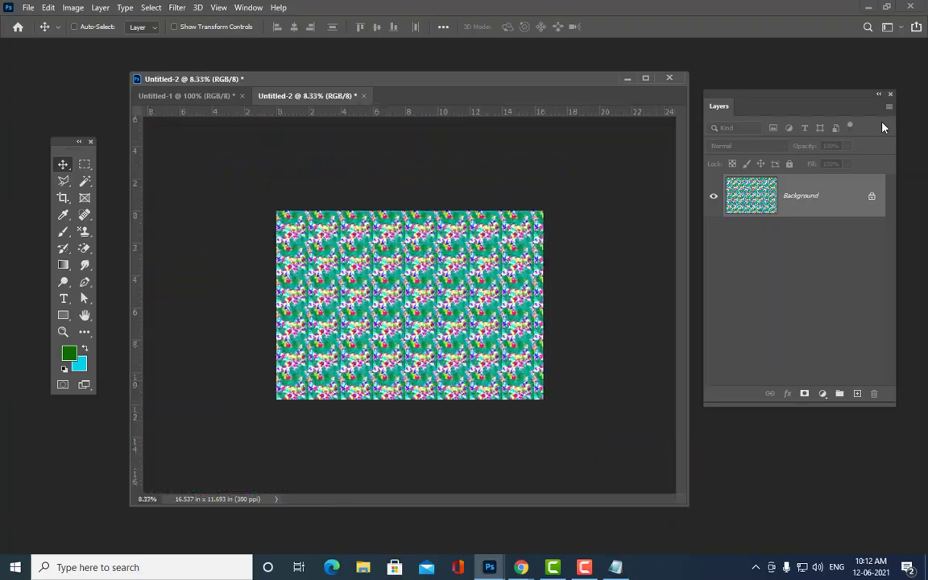
pyautogui.hotkey('ctrl', '+')
pyautogui.hotkey('ctrl', '+')
pyautogui.hotkey('ctrl', '+')
pyautogui.hotkey('ctrl', '+')
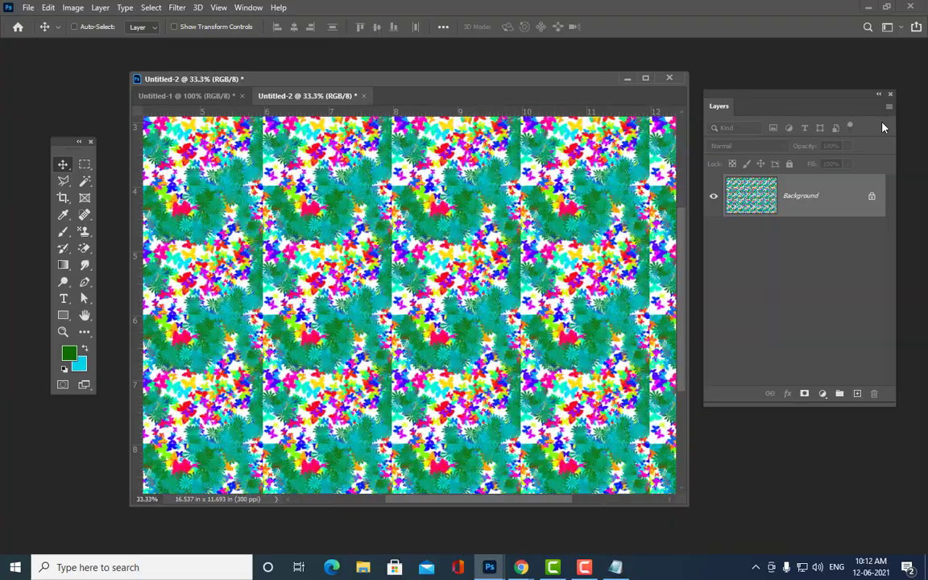
pyautogui.hotkey('ctrl', '+')
pyautogui.hotkey('ctrl', '+')
pyautogui.hotkey('ctrl', '+')
pyautogui.hotkey('ctrl', '+')
pyautogui.hotkey('ctrl', '+')
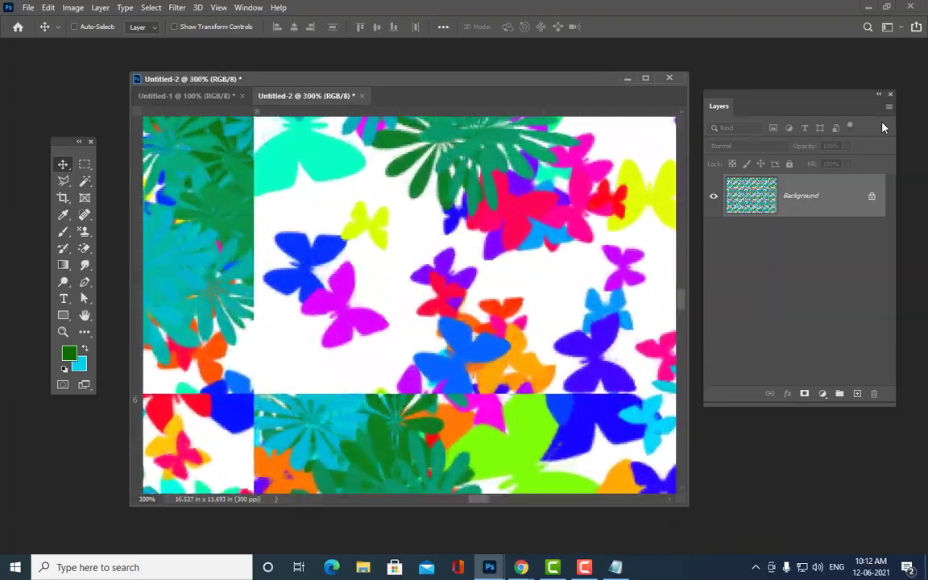
pyautogui.hotkey('ctrl', '-')
pyautogui.hotkey('ctrl', '-')
pyautogui.hotkey('ctrl', '-')
pyautogui.hotkey('ctrl', '-')
pyautogui.hotkey('ctrl', '-')
pyautogui.hotkey('ctrl', '-')
pyautogui.hotkey('ctrl', '-')
pyautogui.hotkey('ctrl', '-')
pyautogui.hotkey('ctrl', '-')
pyautogui.hotkey('ctrl', '-')
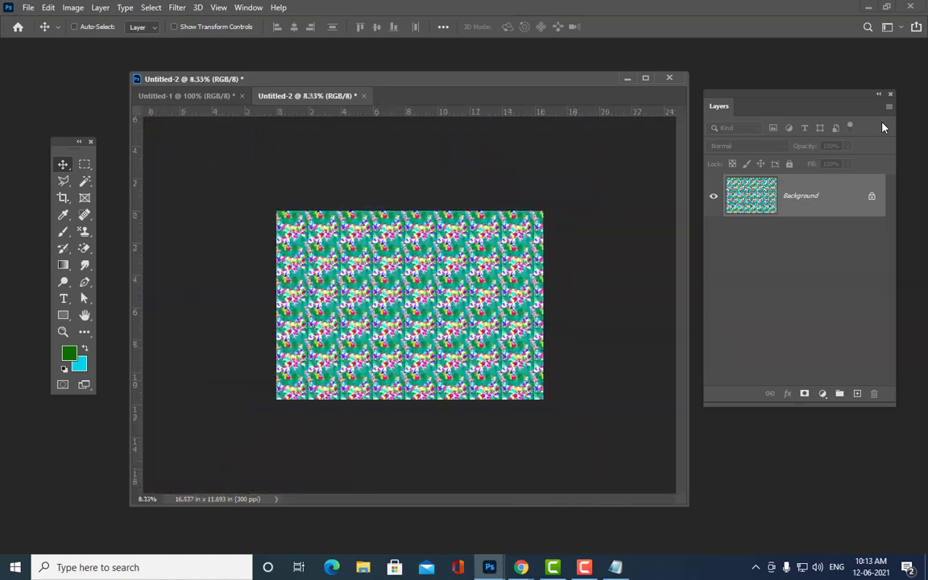
pyautogui.hotkey('ctrl', '+')
pyautogui.hotkey('ctrl', '+')
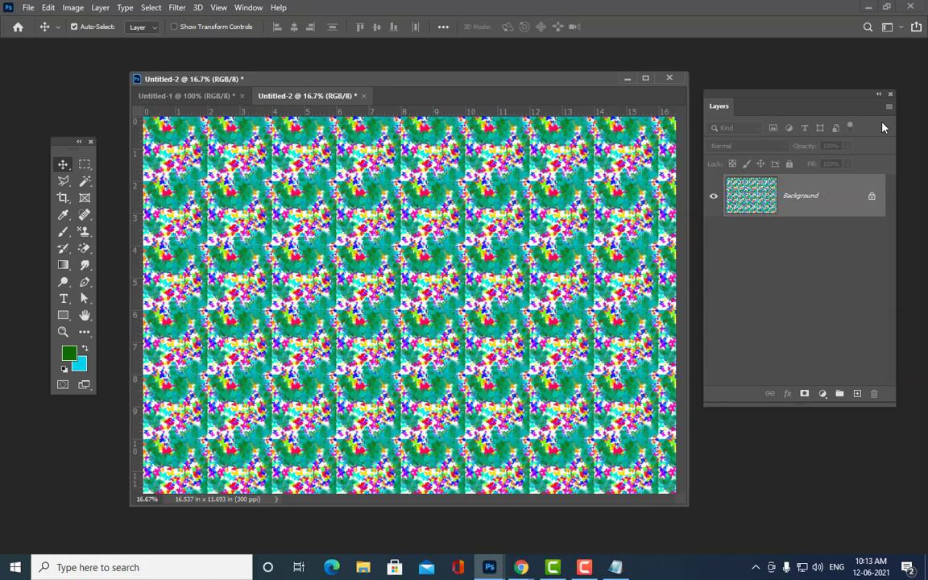
pyautogui.hotkey('ctrl', 'z')
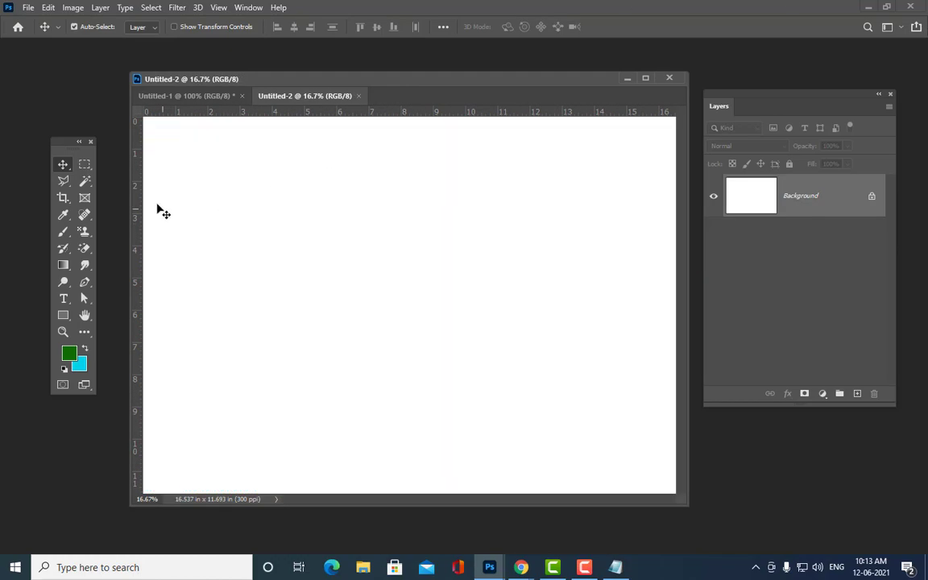
# - Select the Pattern Stamp Tool with the butterfly-and-flower pattern and zoom out on the sheet
pyautogui.moveTo(86, 234); pyautogui.dragTo(113, 243)
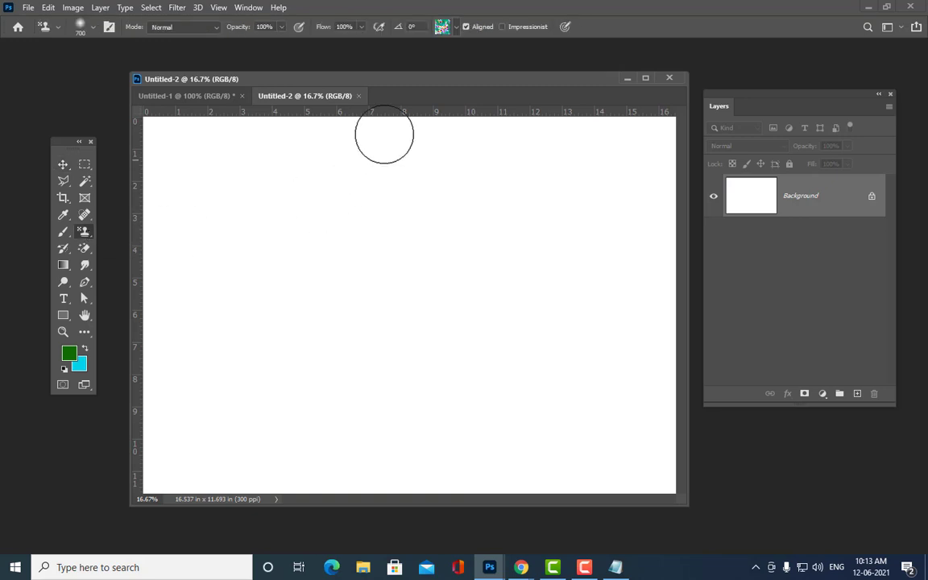
pyautogui.click(456, 27)
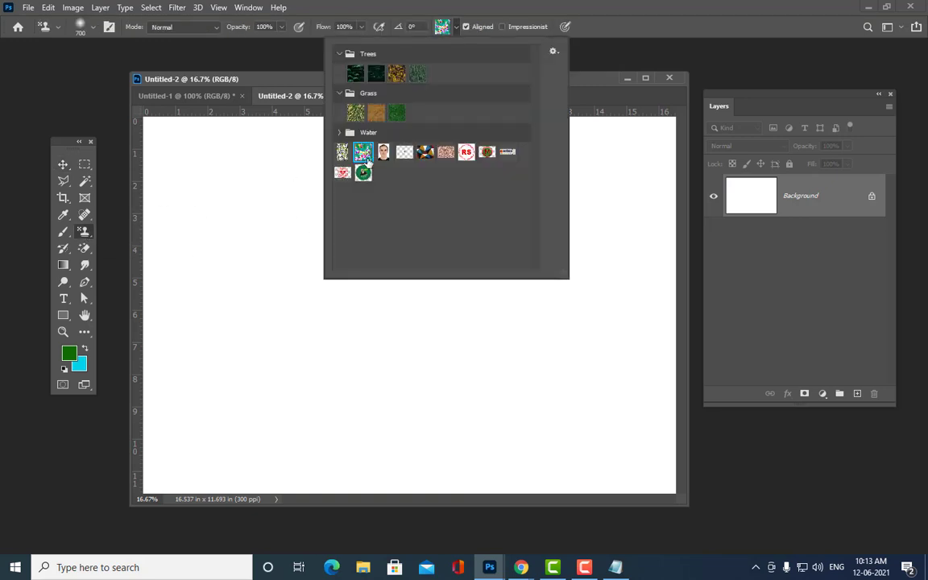
pyautogui.click(234, 68)
pyautogui.moveTo(240, 81); pyautogui.dragTo(250, 77)
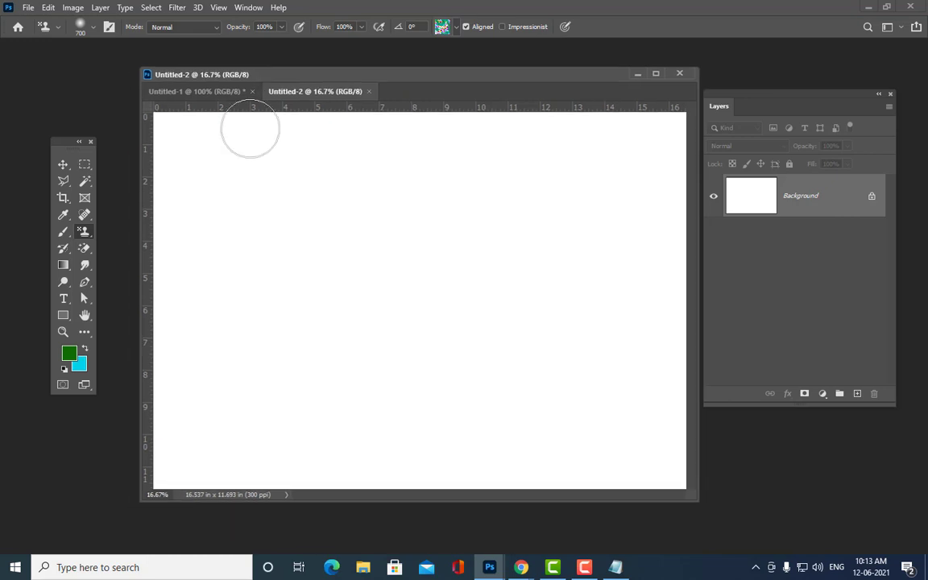
pyautogui.hotkey('ctrl', '-')
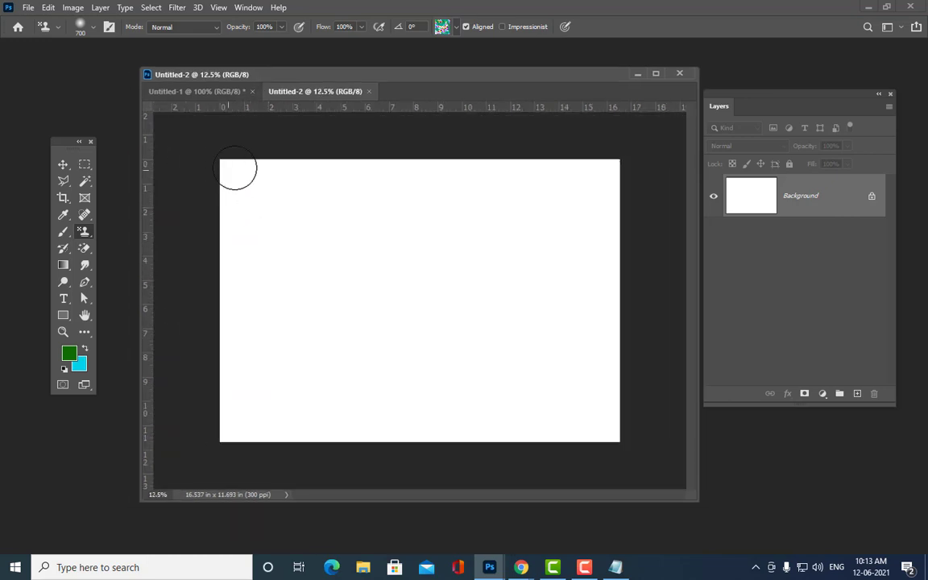
# - Paint the pattern across the A3 sheet, then undo it back to blank white
pyautogui.moveTo(236, 166)
pyautogui.mouseDown()
pyautogui.moveTo(274, 153)
pyautogui.moveTo(463, 206)
pyautogui.moveTo(325, 207)
pyautogui.moveTo(509, 255)
pyautogui.moveTo(569, 228)
pyautogui.moveTo(587, 255)
pyautogui.moveTo(234, 233)
pyautogui.moveTo(228, 222)
pyautogui.moveTo(254, 258)
pyautogui.moveTo(639, 254)
pyautogui.moveTo(414, 387)
pyautogui.moveTo(211, 373)
pyautogui.moveTo(323, 457)
pyautogui.moveTo(482, 383)
pyautogui.moveTo(649, 394)
pyautogui.moveTo(616, 351)
pyautogui.moveTo(628, 300)
pyautogui.mouseUp()
pyautogui.moveTo(205, 359)
pyautogui.mouseDown()
pyautogui.moveTo(281, 334)
pyautogui.moveTo(274, 274)
pyautogui.moveTo(357, 233)
pyautogui.moveTo(217, 173)
pyautogui.moveTo(521, 165)
pyautogui.moveTo(357, 221)
pyautogui.moveTo(522, 219)
pyautogui.mouseUp()
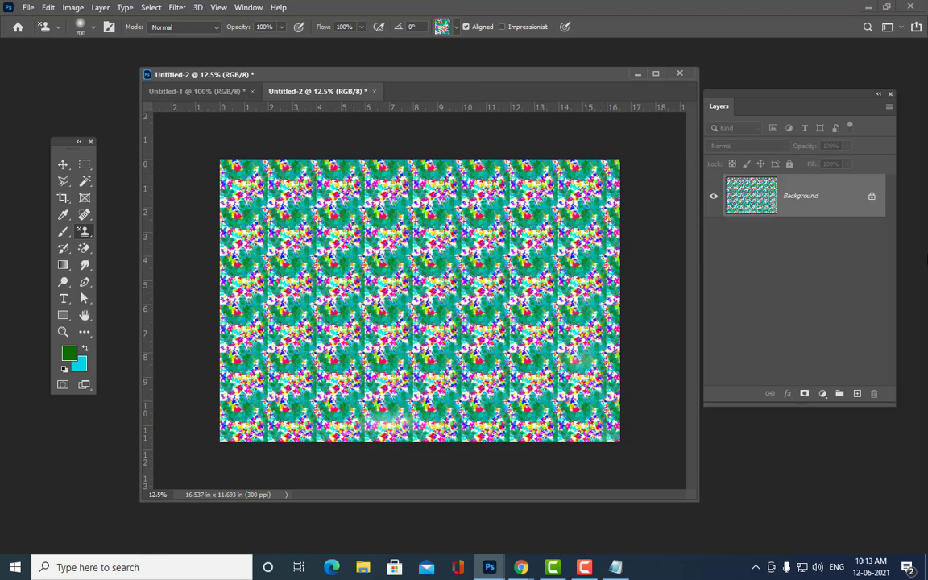
pyautogui.hotkey('ctrl', 'z')
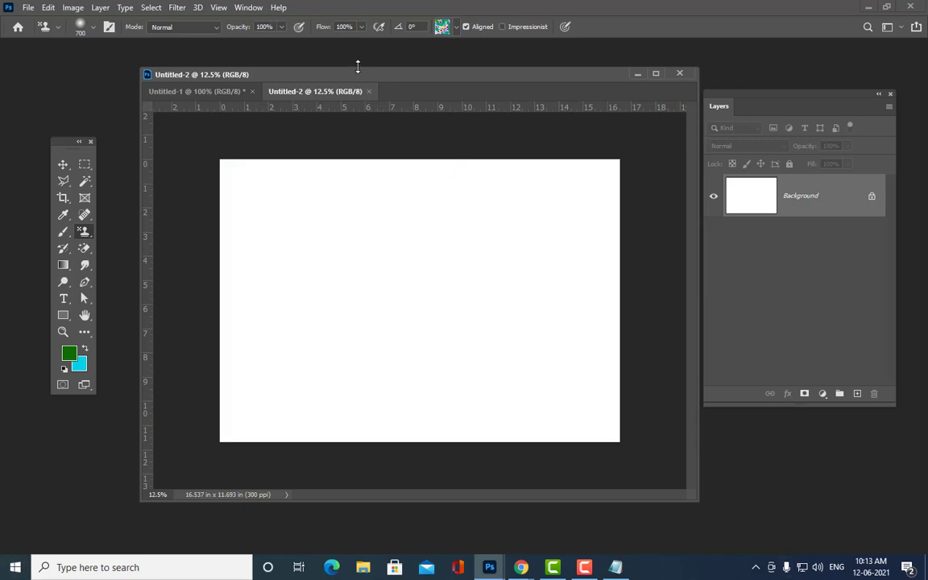
pyautogui.moveTo(352, 75)
pyautogui.mouseDown()
pyautogui.moveTo(389, 79)
pyautogui.moveTo(356, 72)
pyautogui.mouseUp()
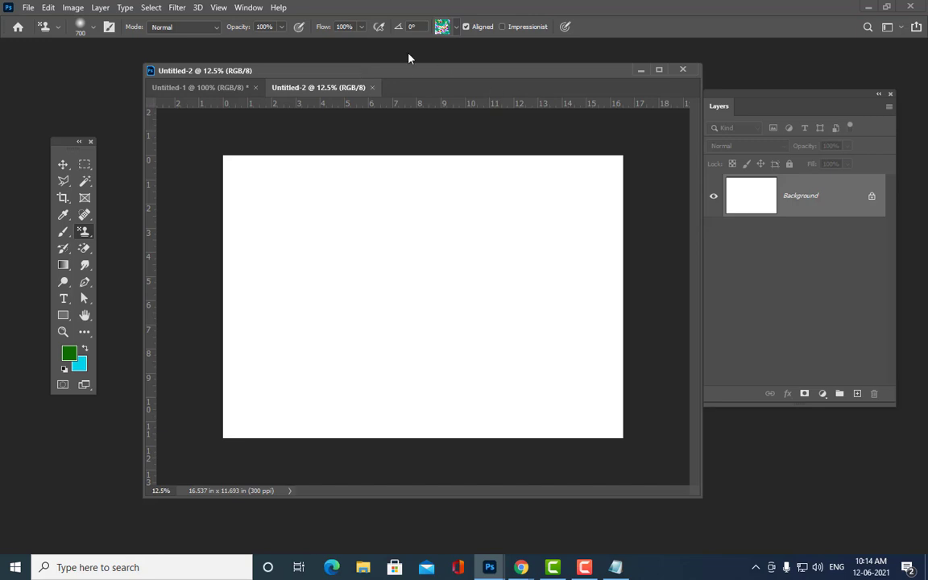
# - Close Untitled-2 and Untitled-1 without saving changes
pyautogui.click(373, 88)
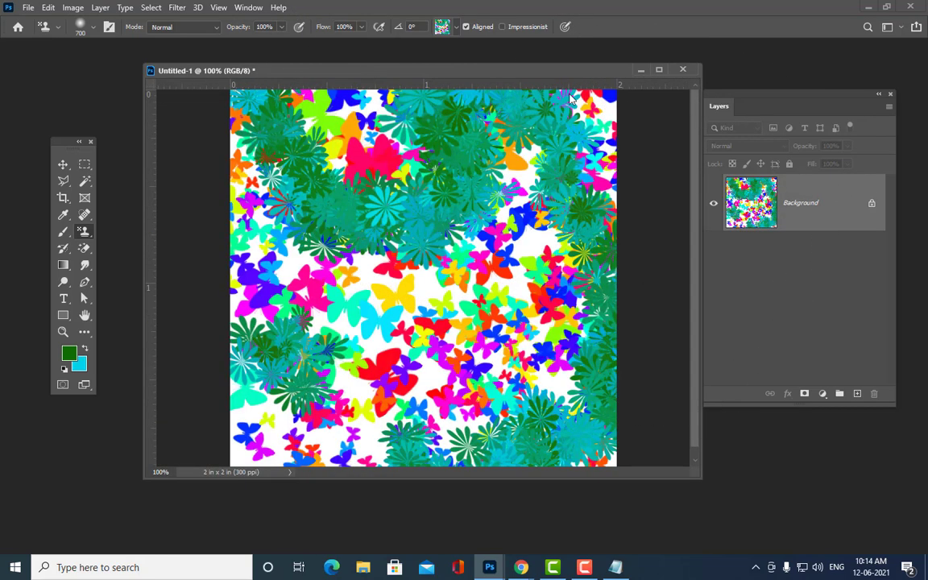
pyautogui.click(683, 72)
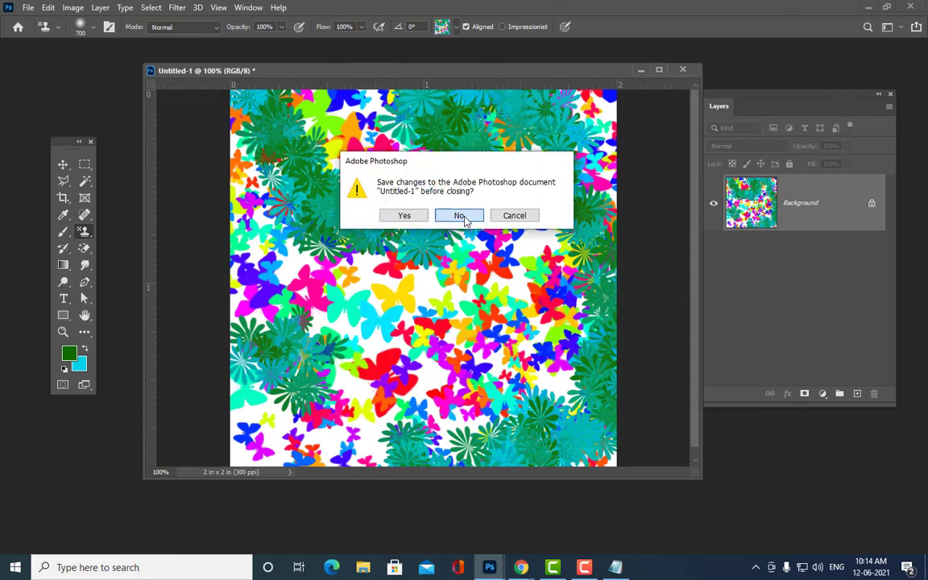
pyautogui.click(452, 213)
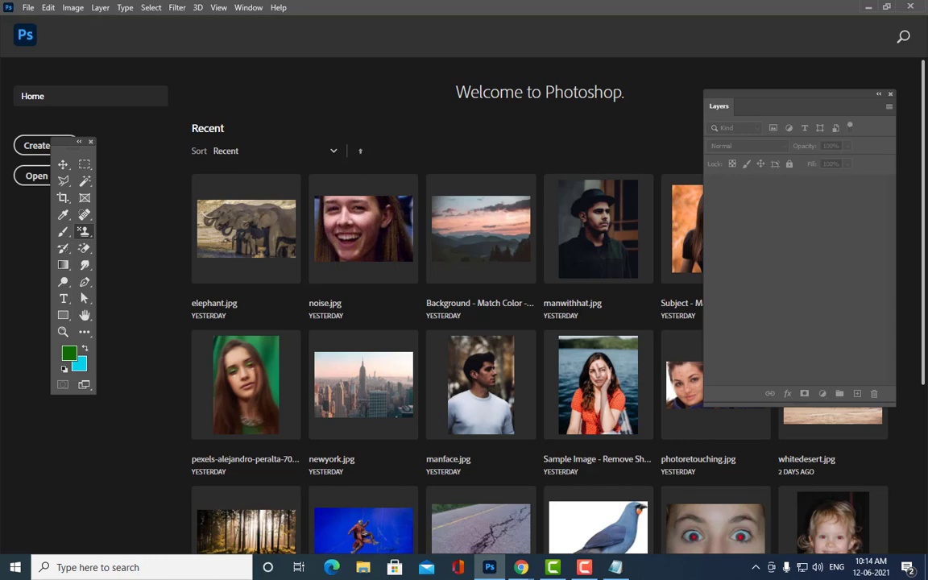
# - Open Russian_passport_photo.JPG from E:\photoshop ref images after searching 'russian'
pyautogui.hotkey('ctrl', 'o')
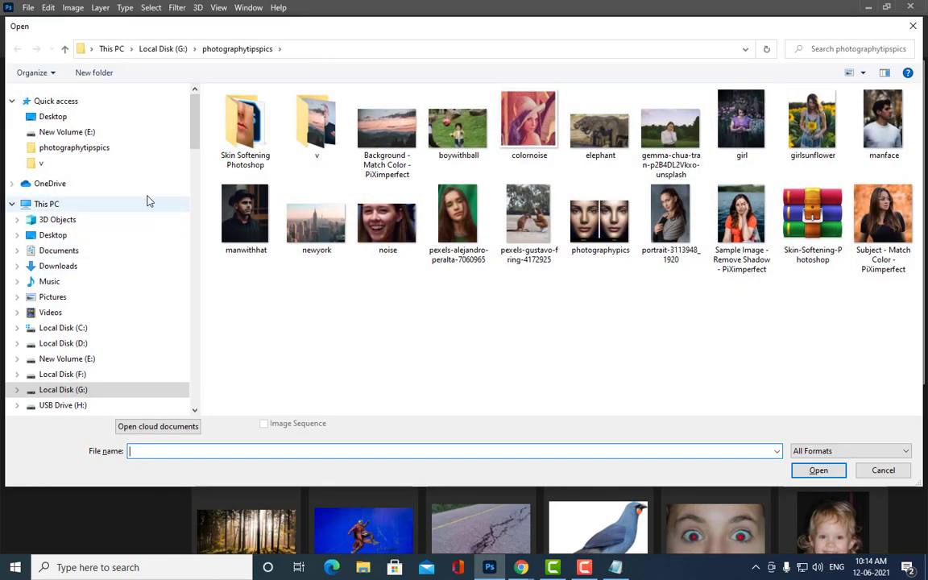
pyautogui.click(73, 132)
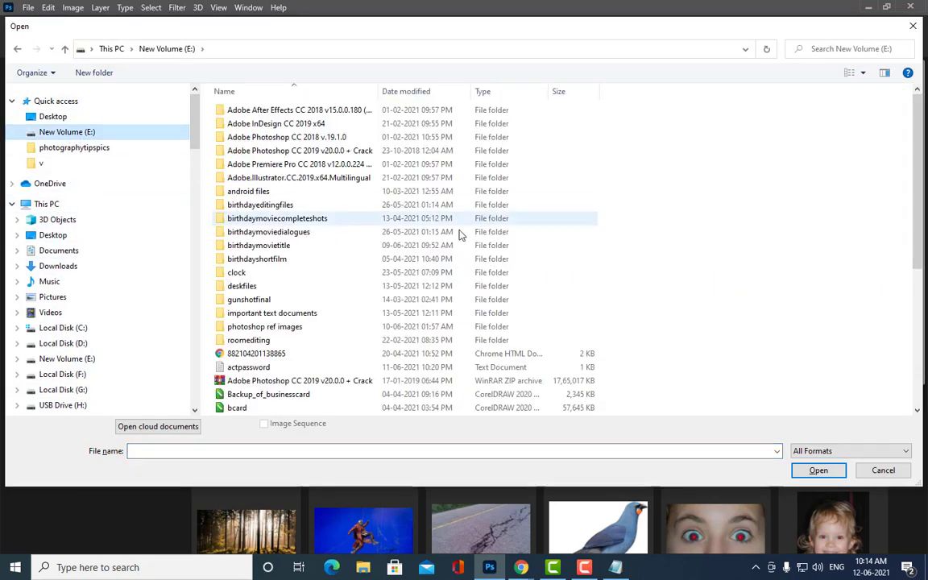
pyautogui.doubleClick(262, 326)
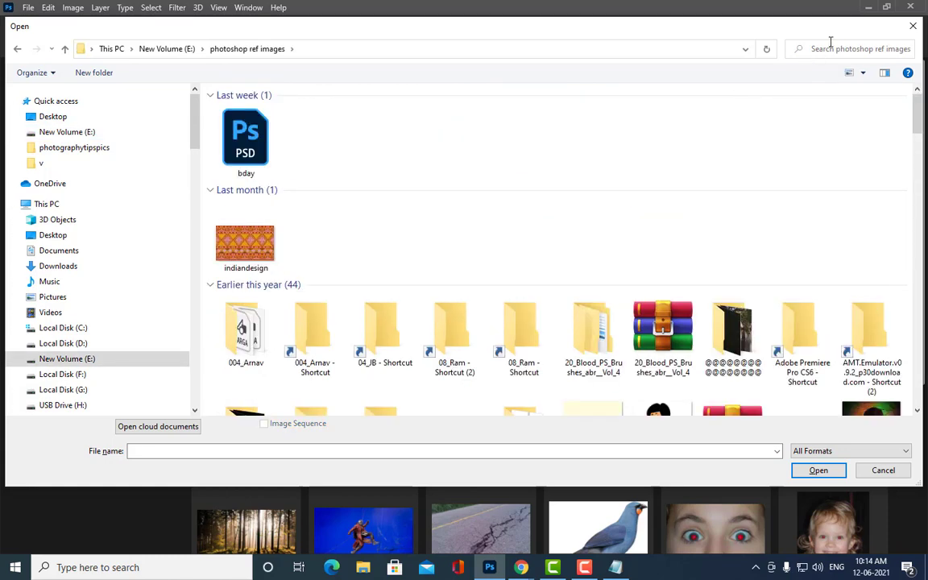
pyautogui.click(833, 49)
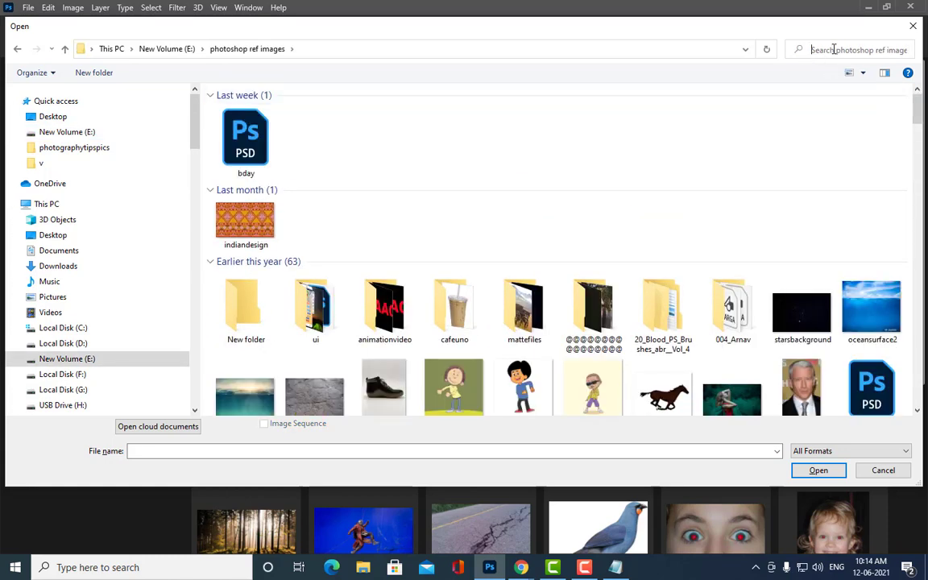
pyautogui.write('russian')
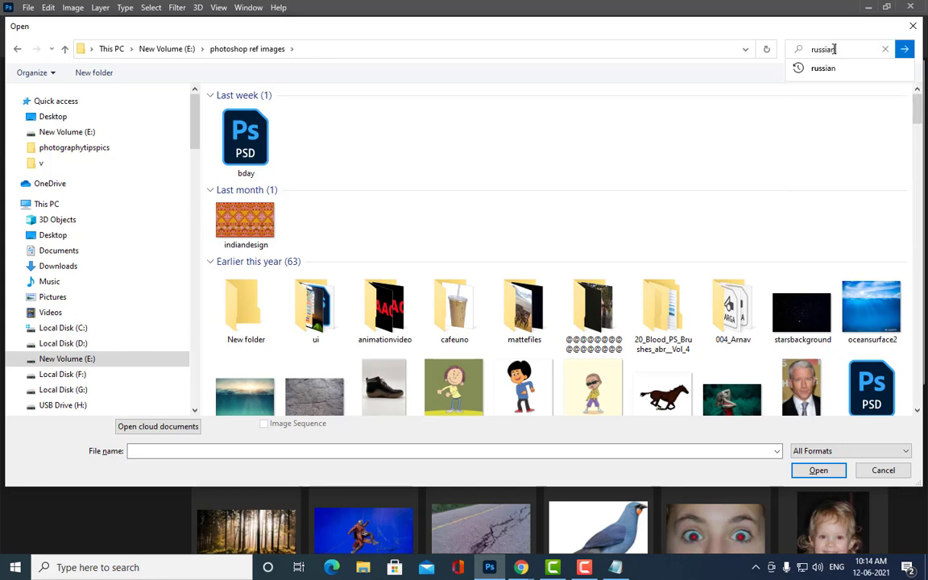
pyautogui.click(310, 125)
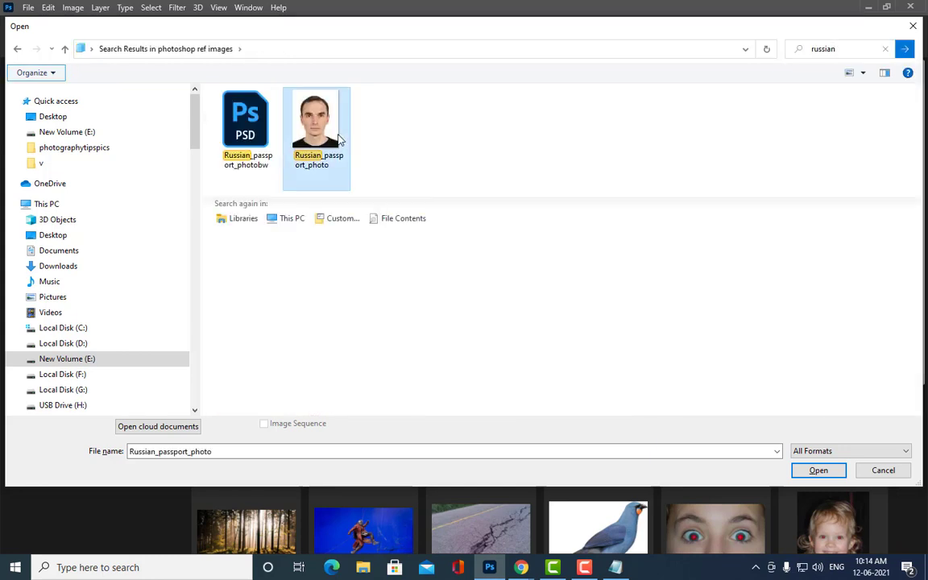
pyautogui.click(817, 471)
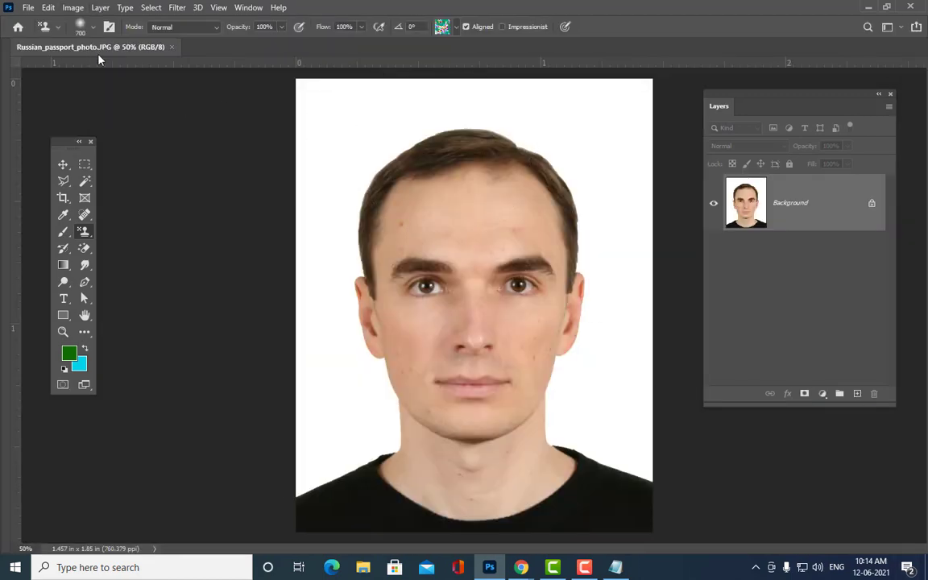
# - Float and enlarge the passport photo in its own window, with the Move tool active
pyautogui.moveTo(87, 47)
pyautogui.mouseDown()
pyautogui.moveTo(285, 65)
pyautogui.moveTo(408, 49)
pyautogui.mouseUp()
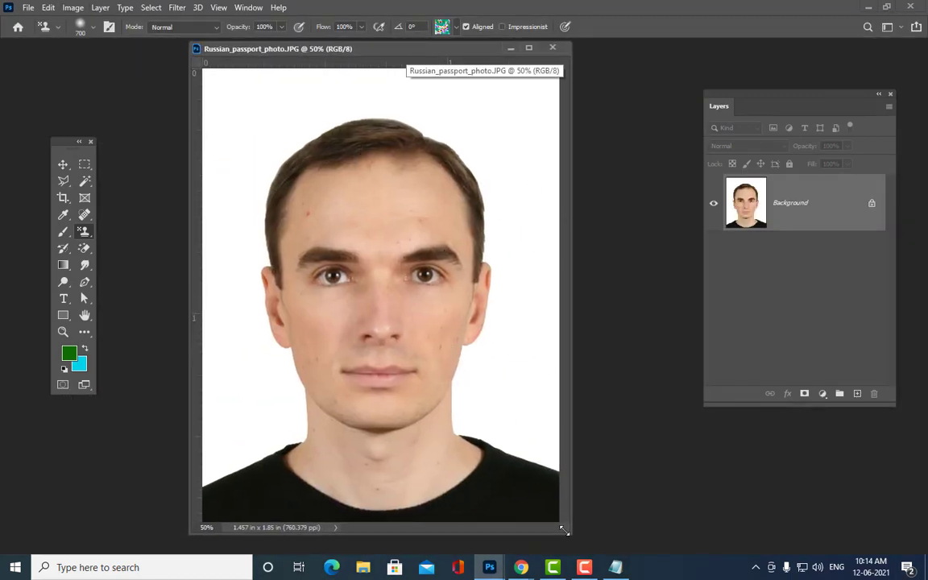
pyautogui.moveTo(571, 441); pyautogui.dragTo(694, 441)
pyautogui.moveTo(352, 49); pyautogui.dragTo(278, 69)
pyautogui.press('v')
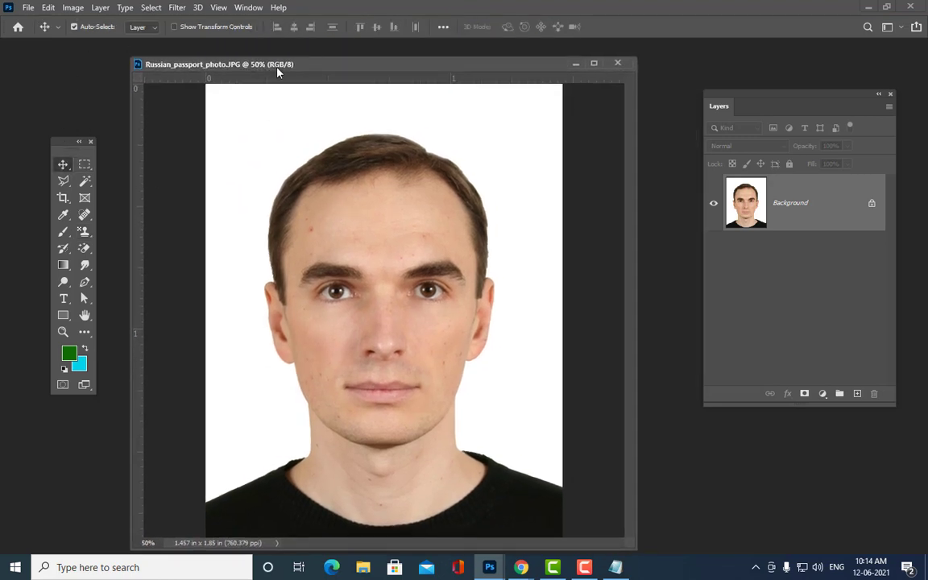
# - Check the photo's Image Size without resizing, then start a new document
pyautogui.hotkey('ctrl', 'alt', 'i')
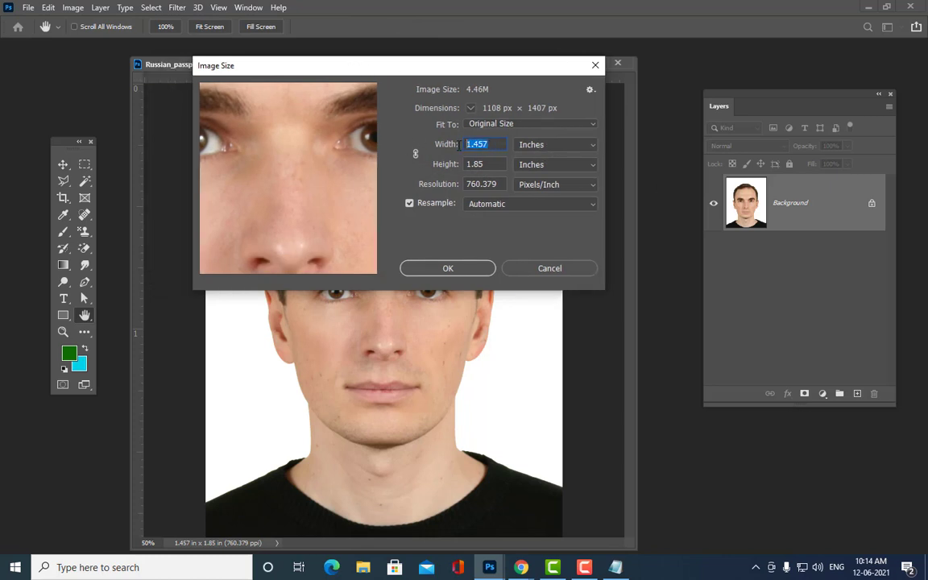
pyautogui.click(550, 268)
pyautogui.moveTo(271, 69); pyautogui.dragTo(263, 78)
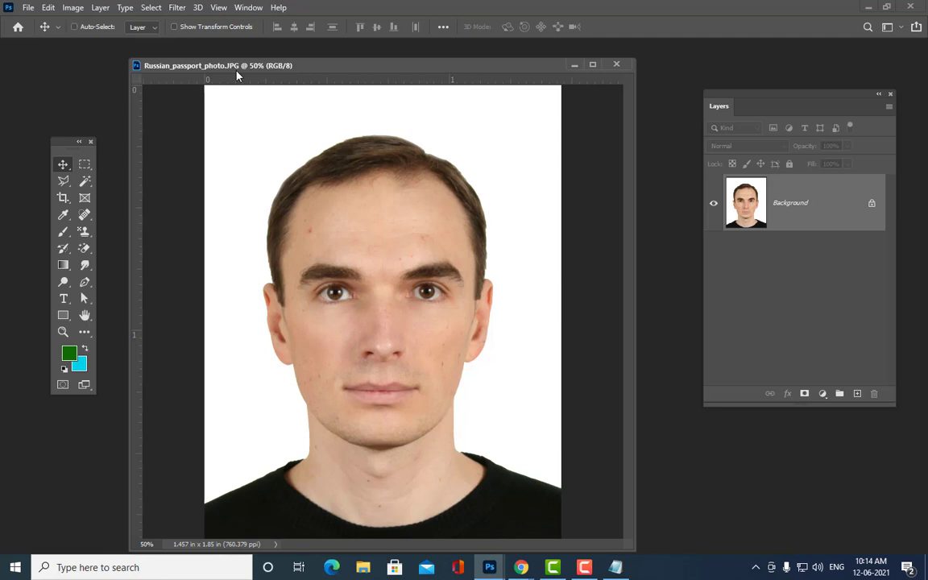
pyautogui.hotkey('ctrl', 'n')
# - Switch units to inches and create a 2 × 2 inch document
pyautogui.click(736, 138)
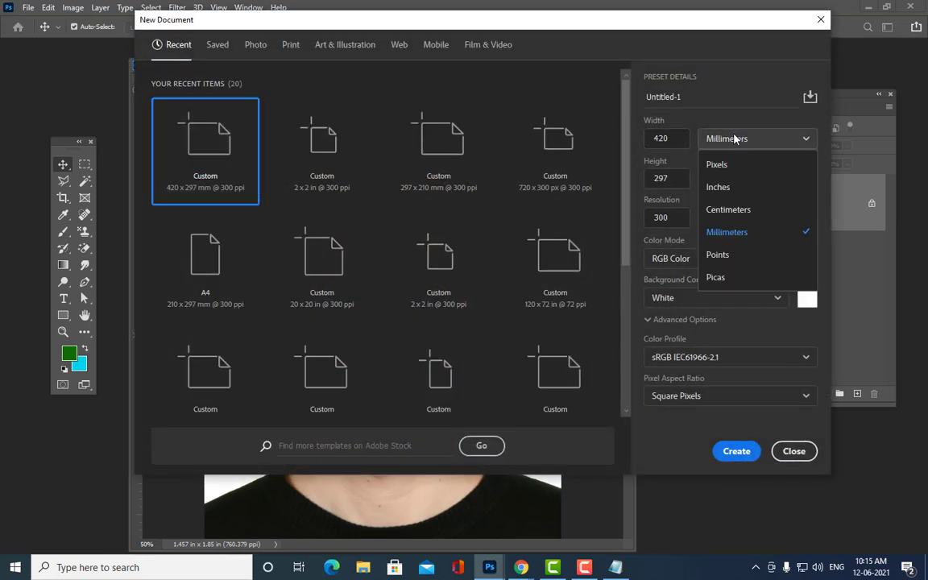
pyautogui.click(775, 187)
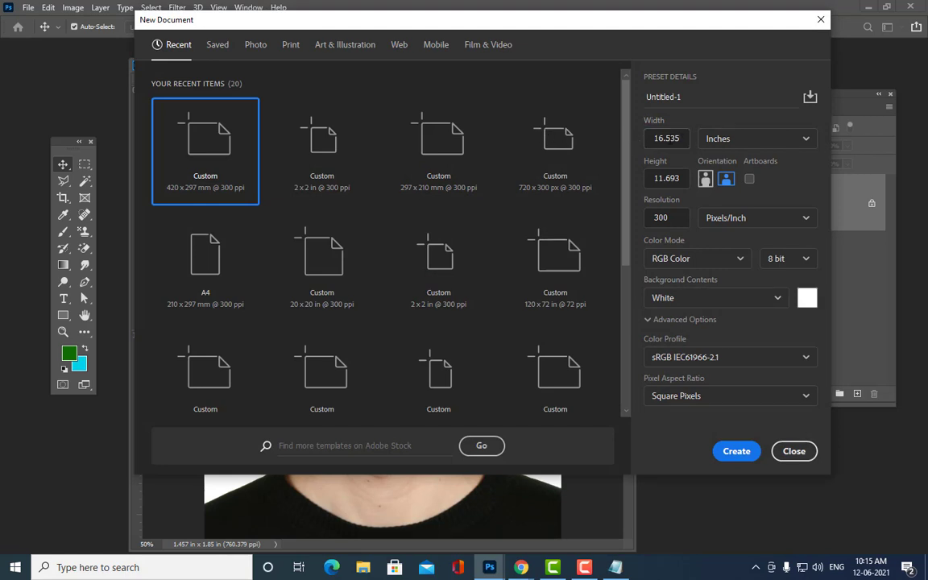
pyautogui.click(668, 139)
pyautogui.moveTo(676, 139); pyautogui.dragTo(658, 138)
pyautogui.write('2')
pyautogui.press('Tab')
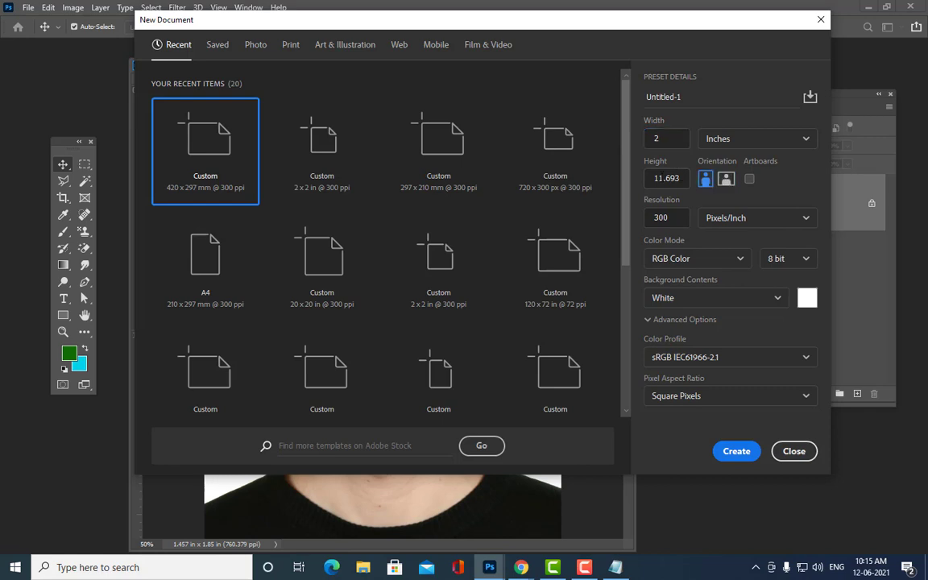
pyautogui.write('2')
pyautogui.click(673, 140)
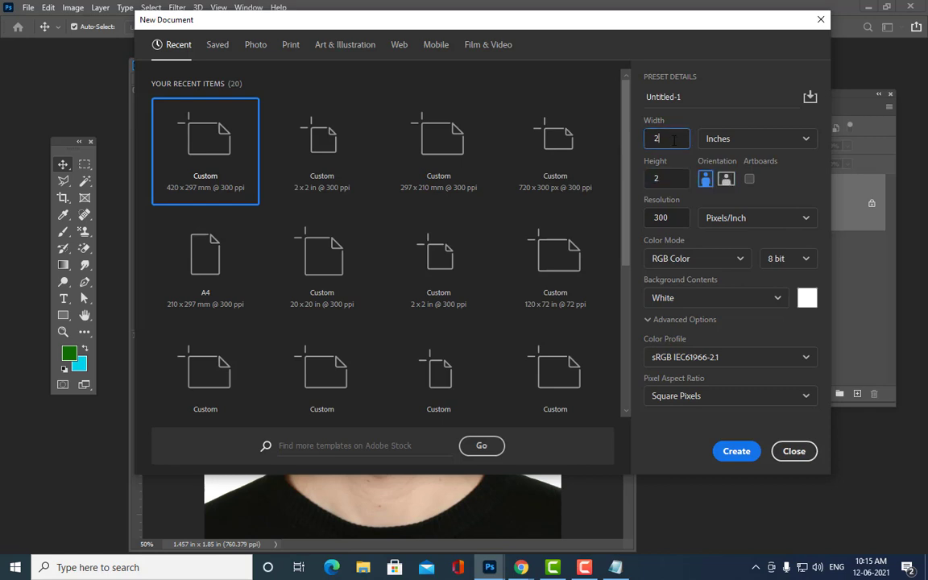
pyautogui.click(736, 451)
# - Float the mistaken 2 × 2 inch document in its own window, then close it
pyautogui.moveTo(371, 82)
pyautogui.mouseDown()
pyautogui.moveTo(364, 121)
pyautogui.moveTo(294, 121)
pyautogui.mouseUp()
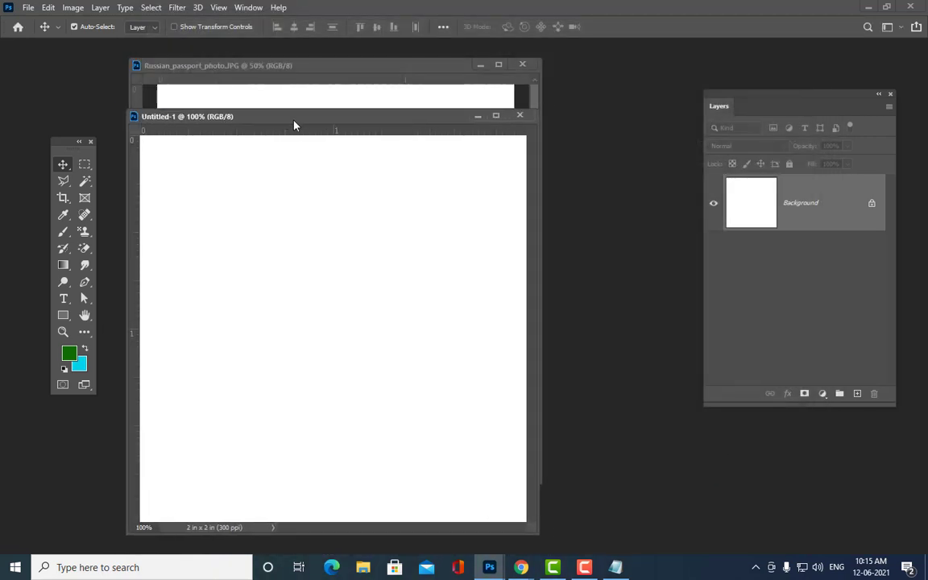
pyautogui.moveTo(533, 527); pyautogui.dragTo(542, 530)
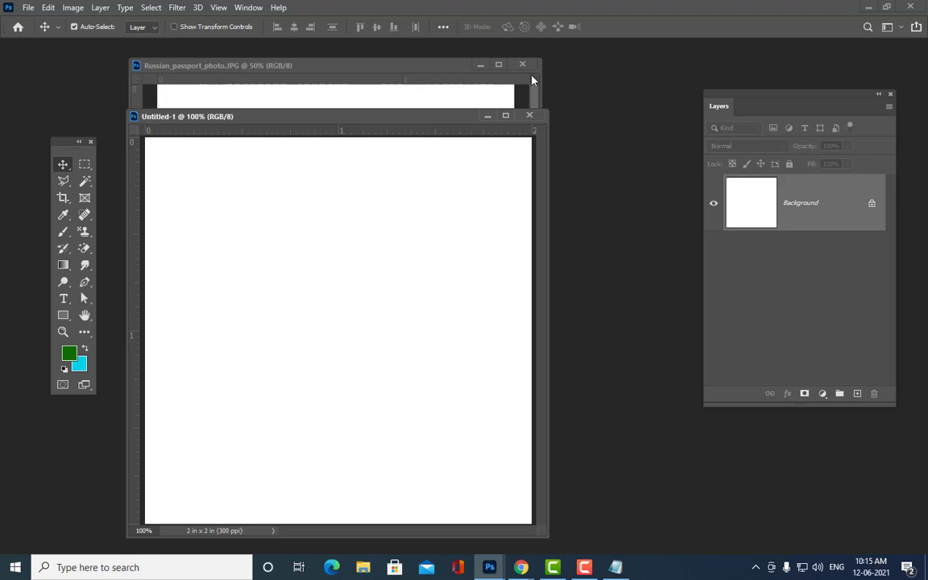
pyautogui.click(529, 115)
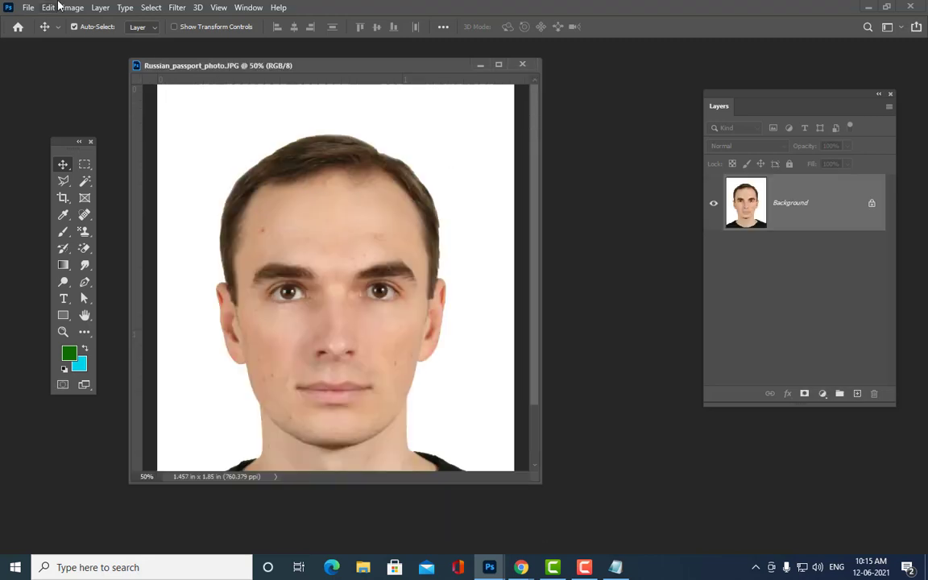
# - Create a new document with height changed to 3 for a 2 × 3 inch, 300 ppi canvas
pyautogui.hotkey('ctrl', 'n')
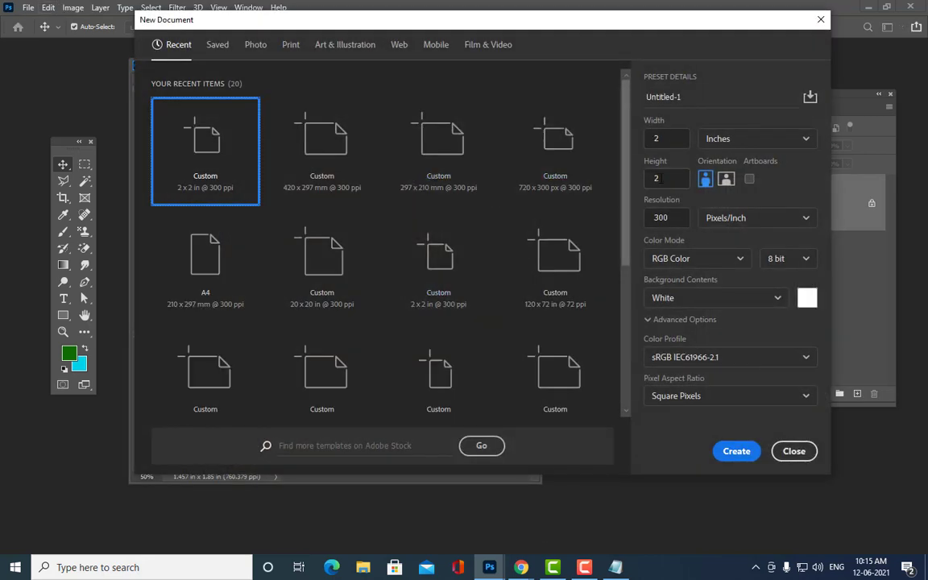
pyautogui.doubleClick(657, 179)
pyautogui.write('3')
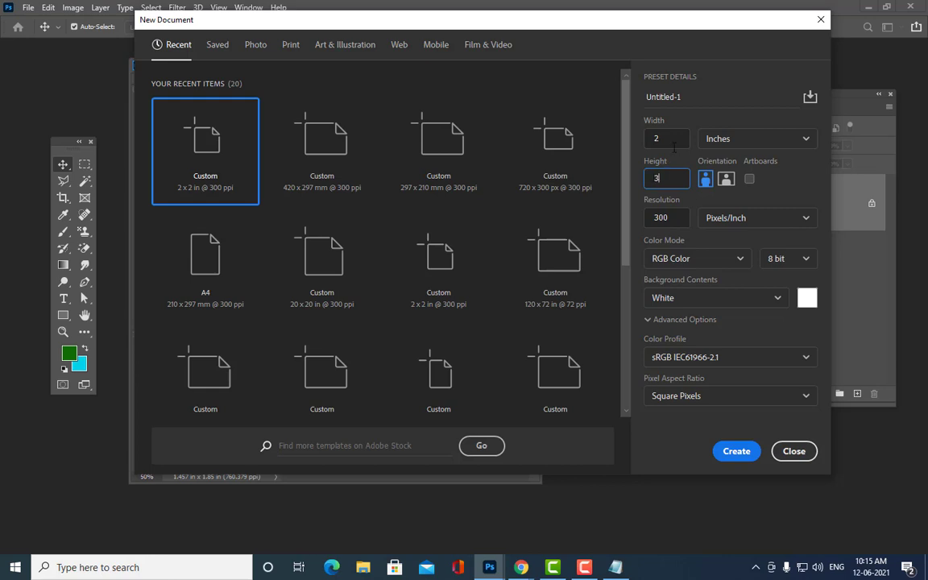
pyautogui.click(677, 137)
pyautogui.click(732, 450)
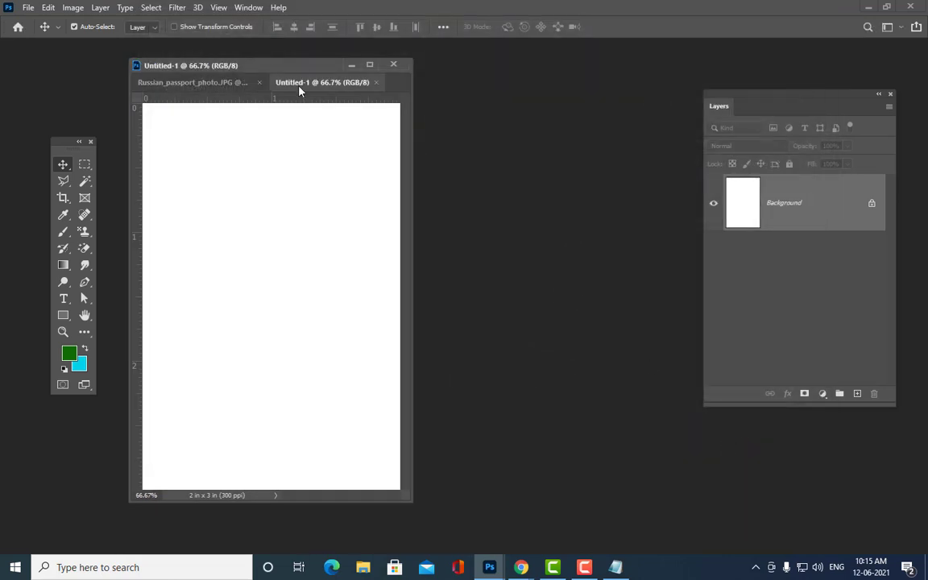
# - Drag the passport photo into the 2 × 3 inch document and close the original photo
pyautogui.moveTo(299, 91); pyautogui.dragTo(483, 95)
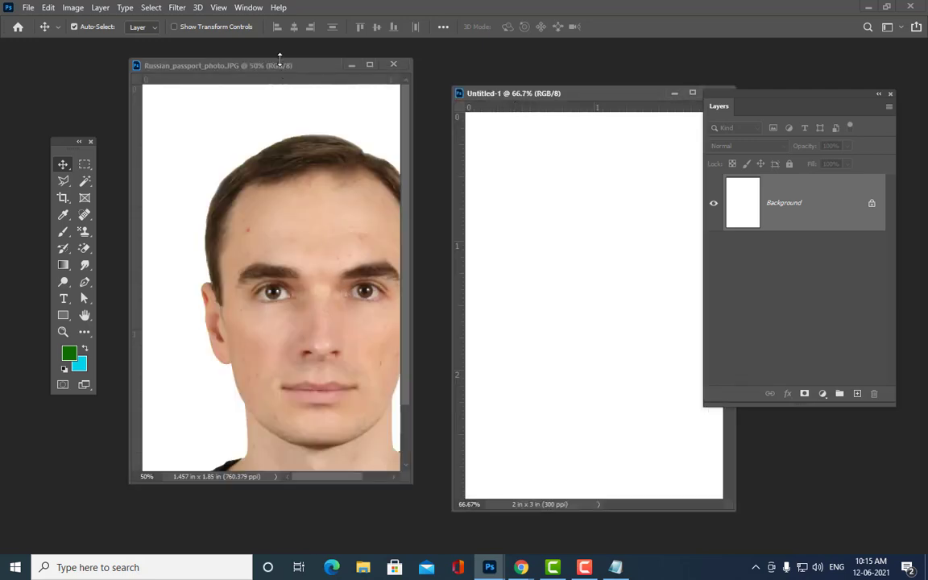
pyautogui.moveTo(279, 59); pyautogui.dragTo(236, 55)
pyautogui.moveTo(549, 92); pyautogui.dragTo(492, 85)
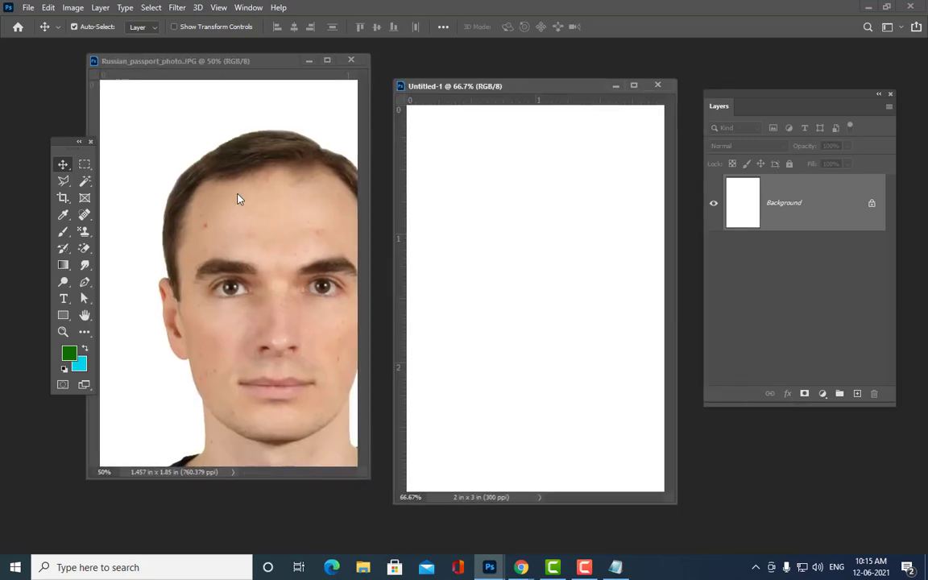
pyautogui.moveTo(269, 217); pyautogui.dragTo(612, 254)
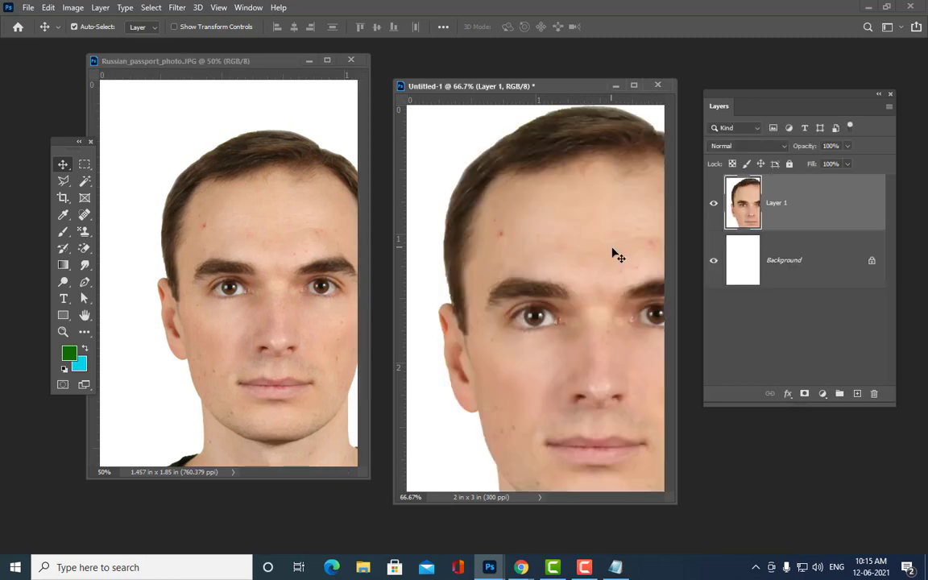
pyautogui.click(351, 60)
# - Free-transform the photo layer, scaling it down to fit the 2 × 3 inch canvas
pyautogui.moveTo(480, 86); pyautogui.dragTo(298, 57)
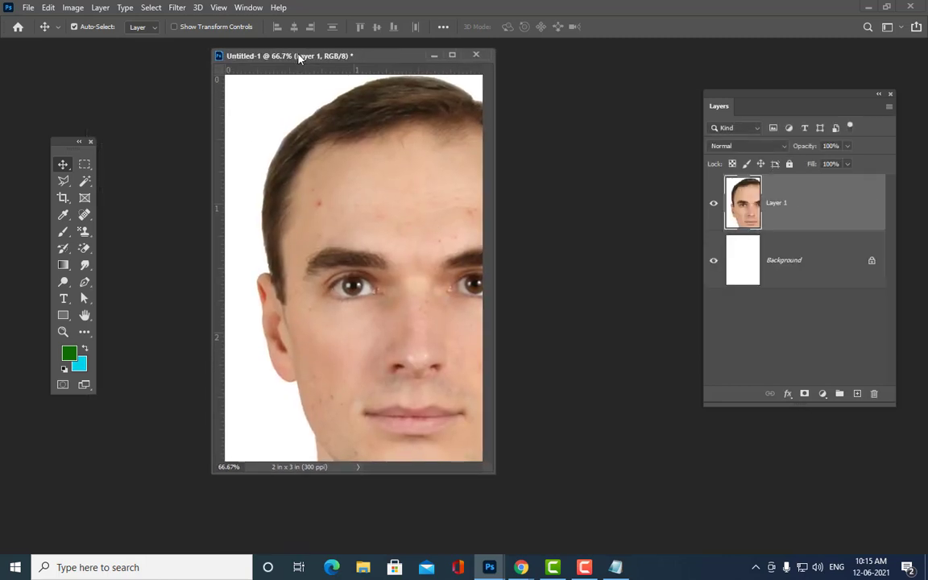
pyautogui.moveTo(494, 473); pyautogui.dragTo(741, 540)
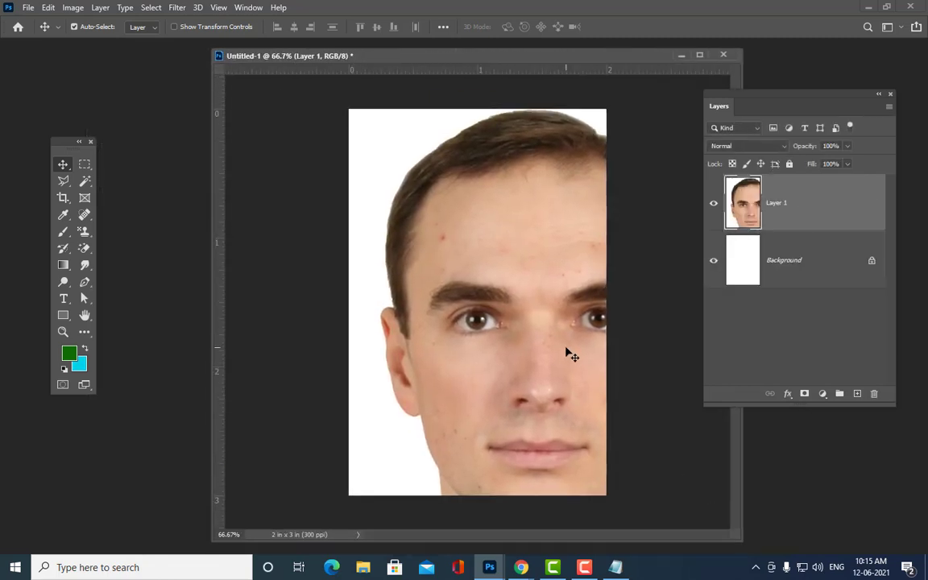
pyautogui.hotkey('ctrl', '-')
pyautogui.moveTo(541, 333); pyautogui.dragTo(495, 287)
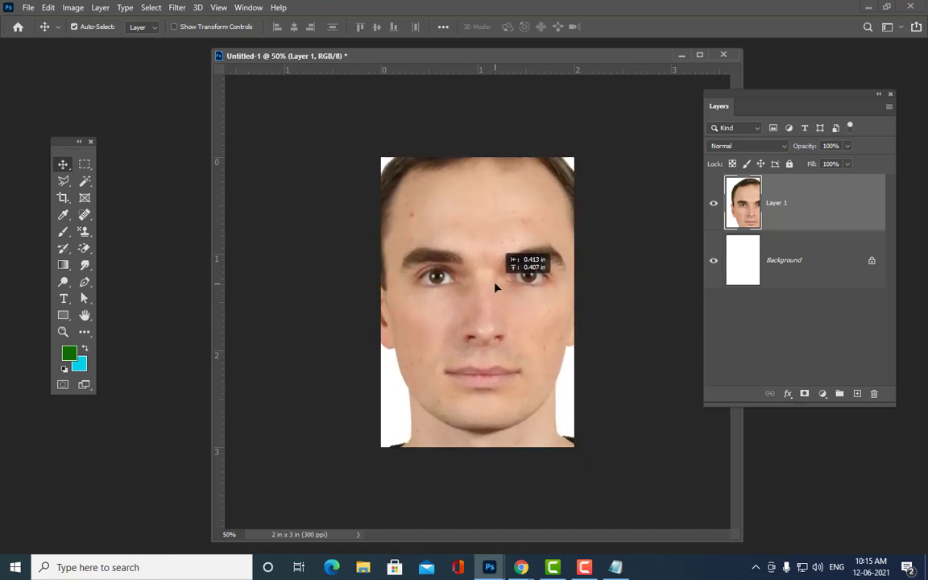
pyautogui.hotkey('ctrl', 't')
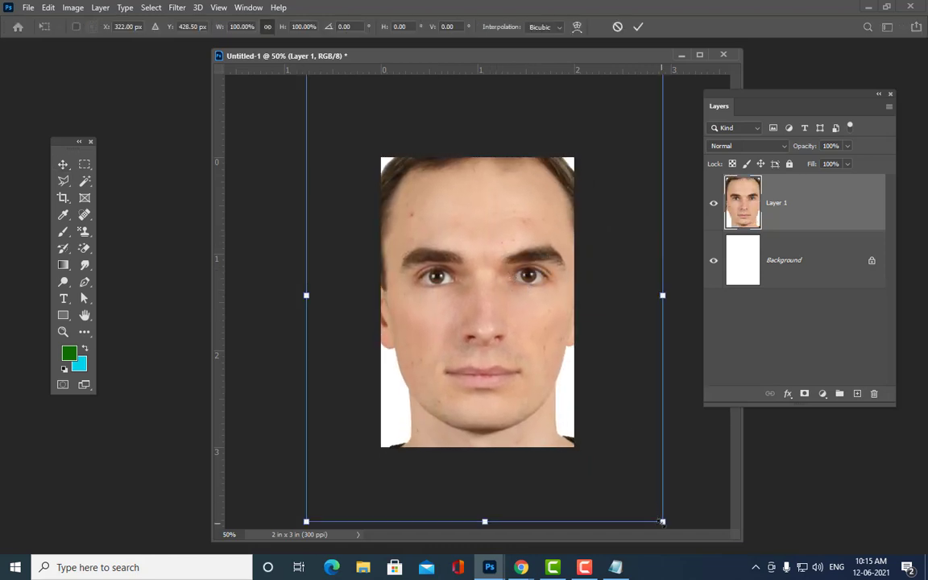
pyautogui.moveTo(662, 521)
pyautogui.mouseDown()
pyautogui.moveTo(598, 464)
pyautogui.moveTo(606, 451)
pyautogui.mouseUp()
pyautogui.moveTo(549, 374); pyautogui.dragTo(539, 384)
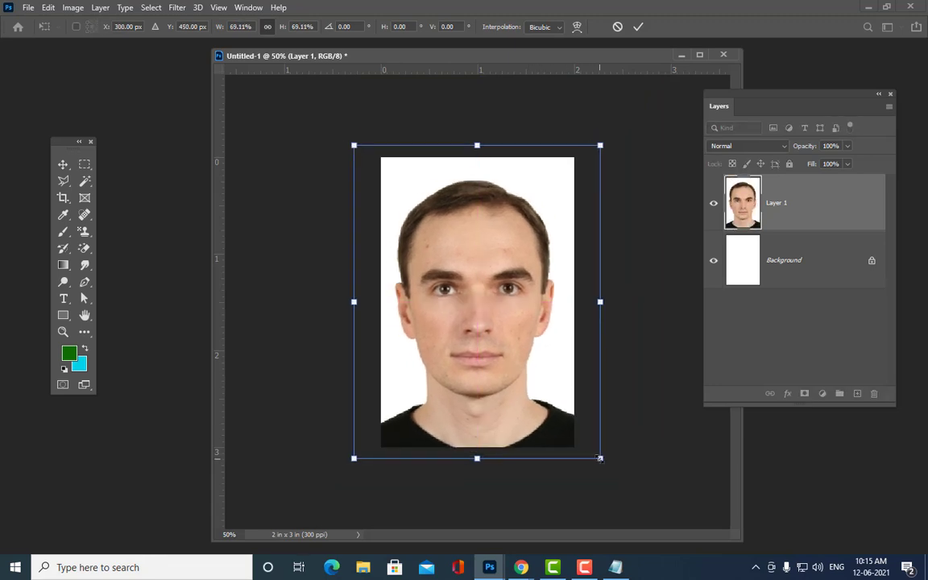
pyautogui.moveTo(600, 459); pyautogui.dragTo(594, 451)
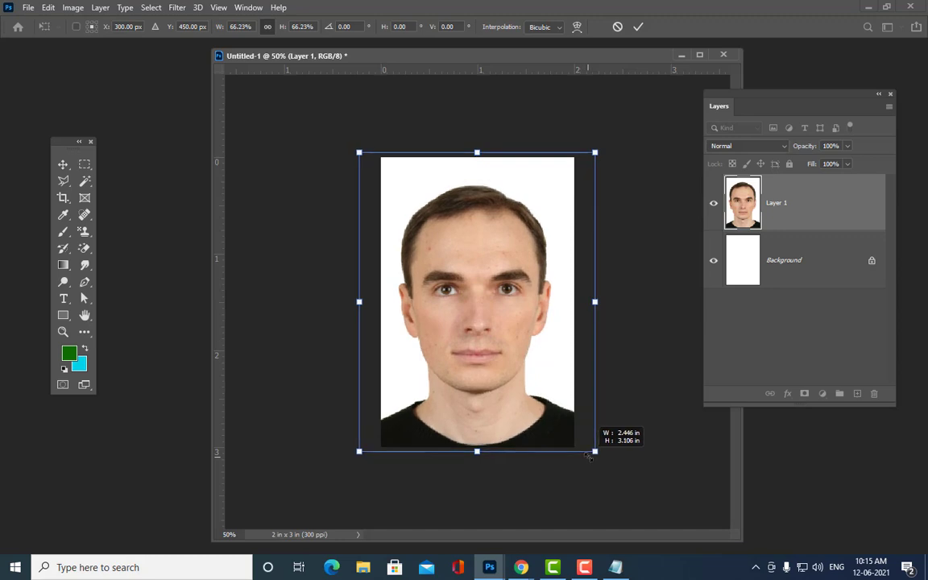
pyautogui.press('Return')
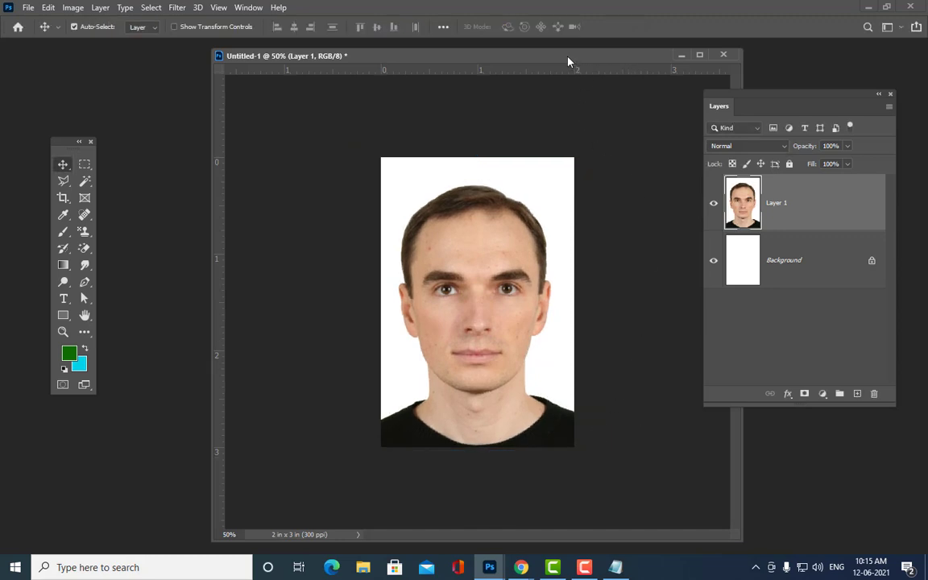
pyautogui.moveTo(569, 60); pyautogui.dragTo(488, 65)
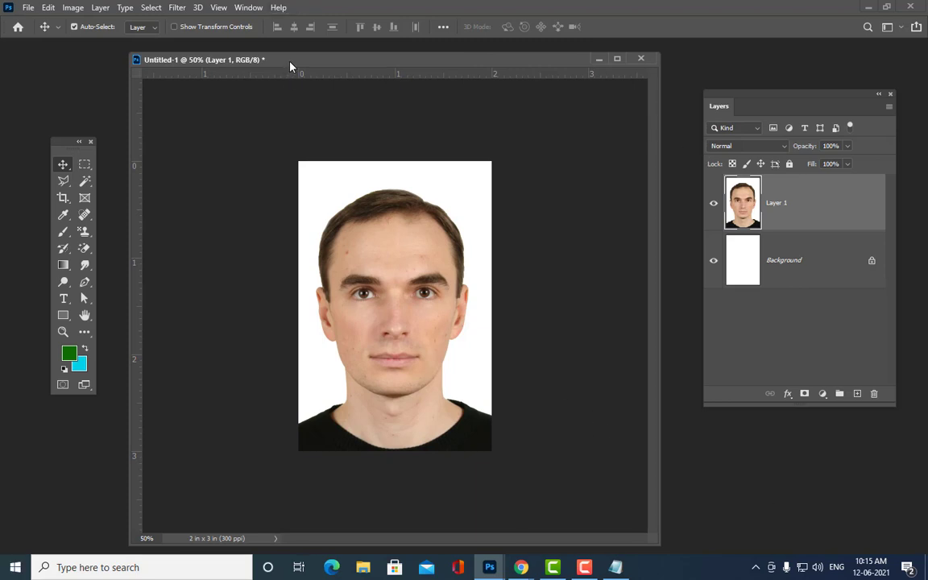
pyautogui.moveTo(288, 65); pyautogui.dragTo(294, 75)
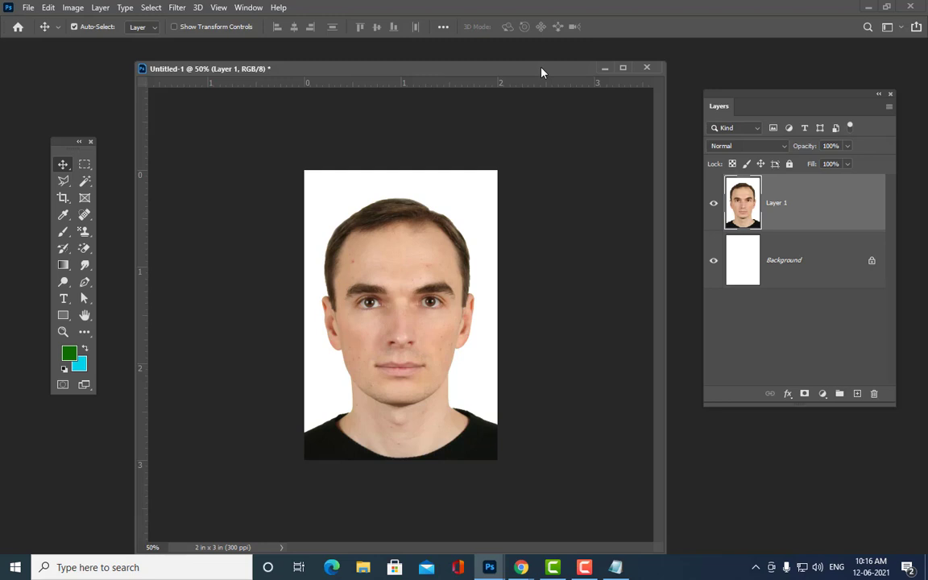
pyautogui.press('ctrl')
pyautogui.hotkey('ctrl', 'alt', 'i')
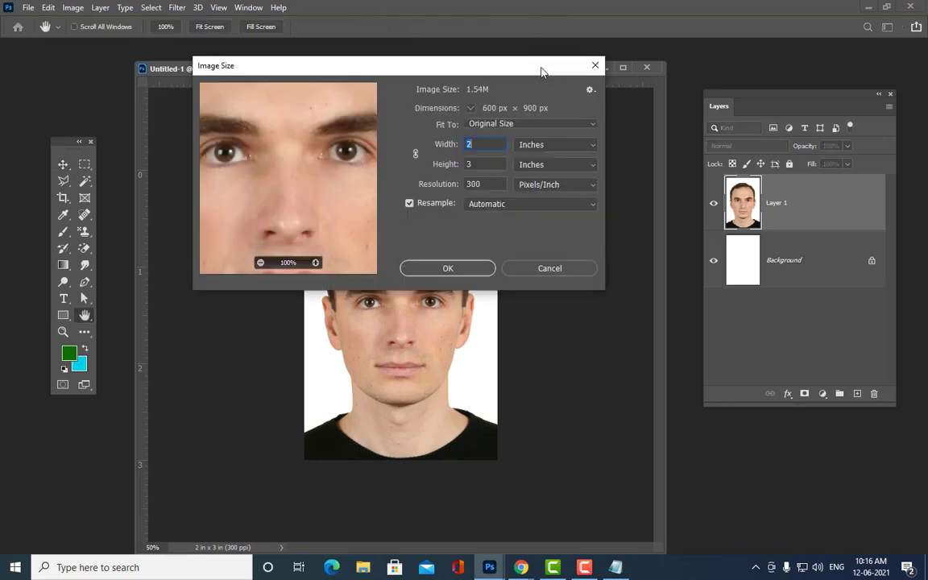
pyautogui.press('Tab')
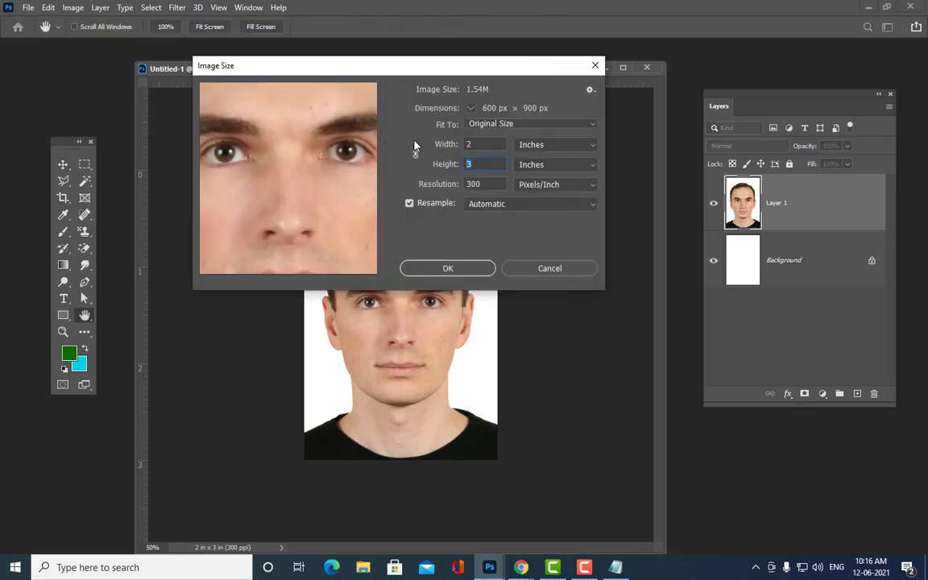
pyautogui.moveTo(403, 68); pyautogui.dragTo(449, 68)
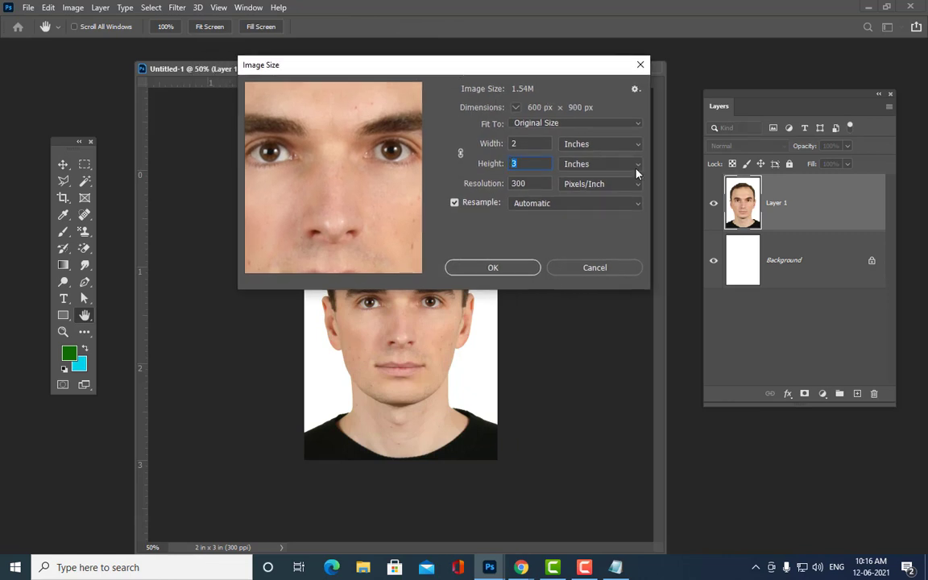
pyautogui.hotkey('shift', 'Tab')
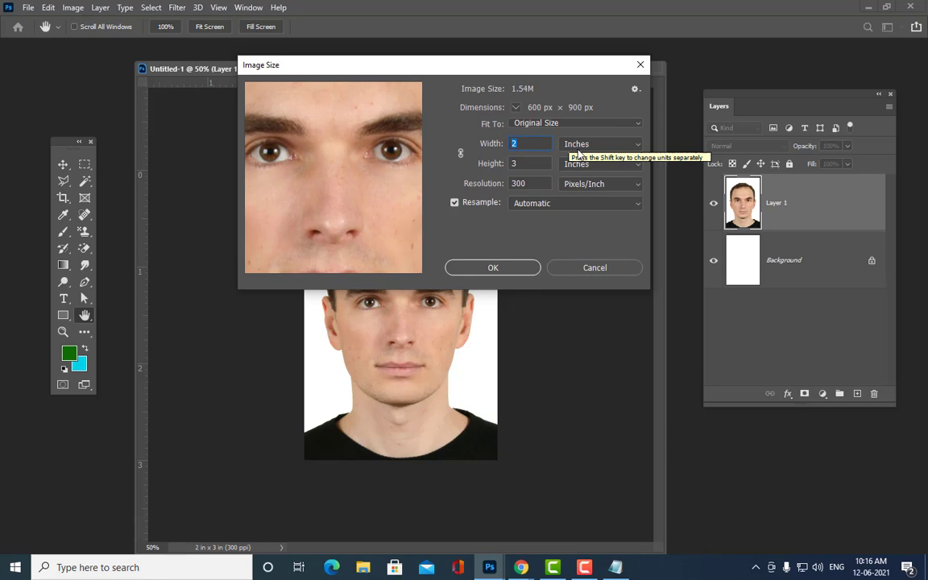
pyautogui.click(587, 269)
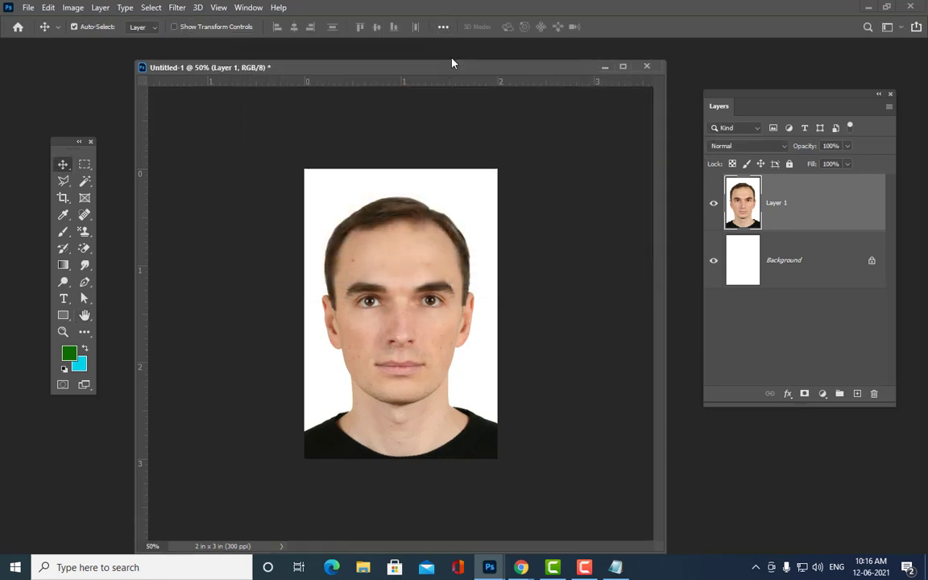
pyautogui.moveTo(451, 63); pyautogui.dragTo(444, 61)
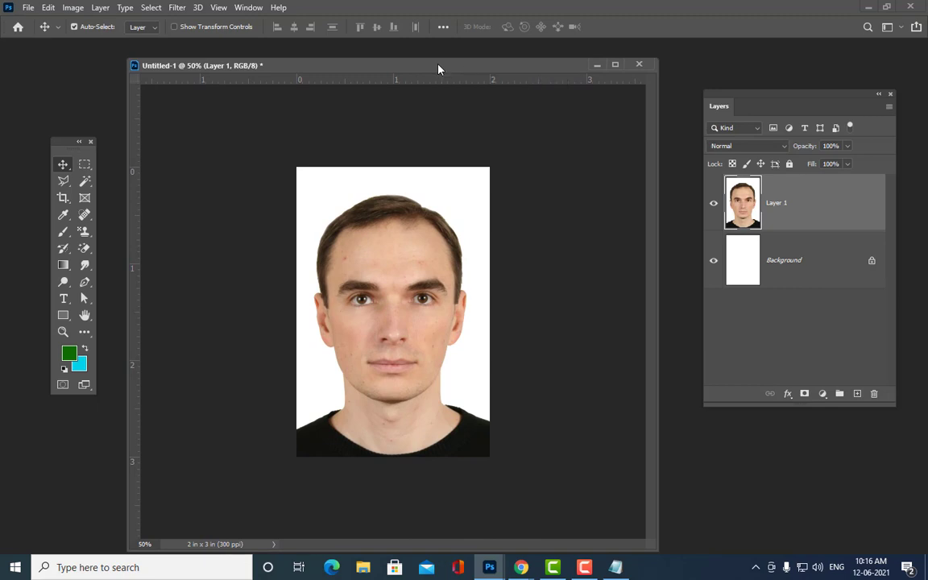
pyautogui.moveTo(294, 66); pyautogui.dragTo(301, 67)
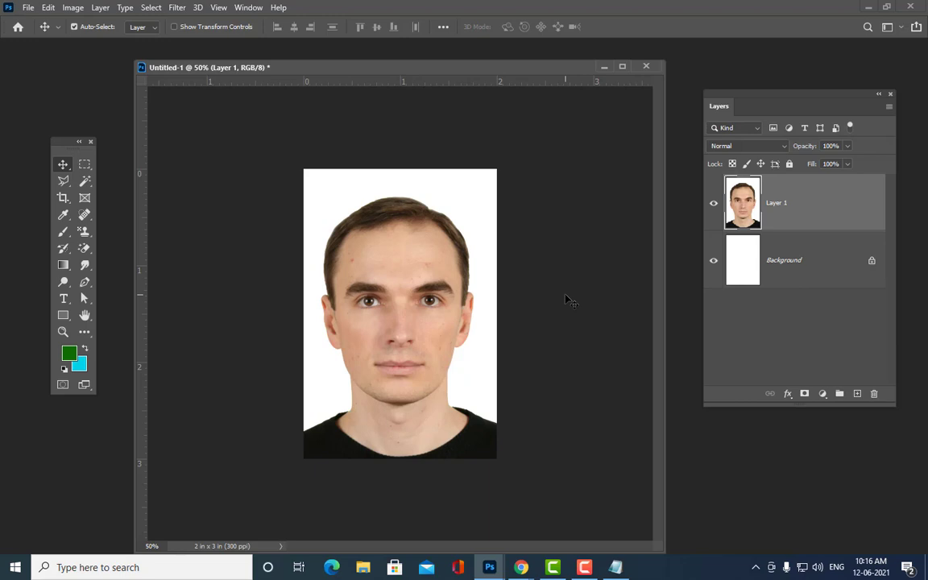
pyautogui.moveTo(382, 72)
pyautogui.mouseDown()
pyautogui.moveTo(398, 68)
pyautogui.moveTo(344, 65)
pyautogui.moveTo(356, 86)
pyautogui.moveTo(360, 73)
pyautogui.mouseUp()
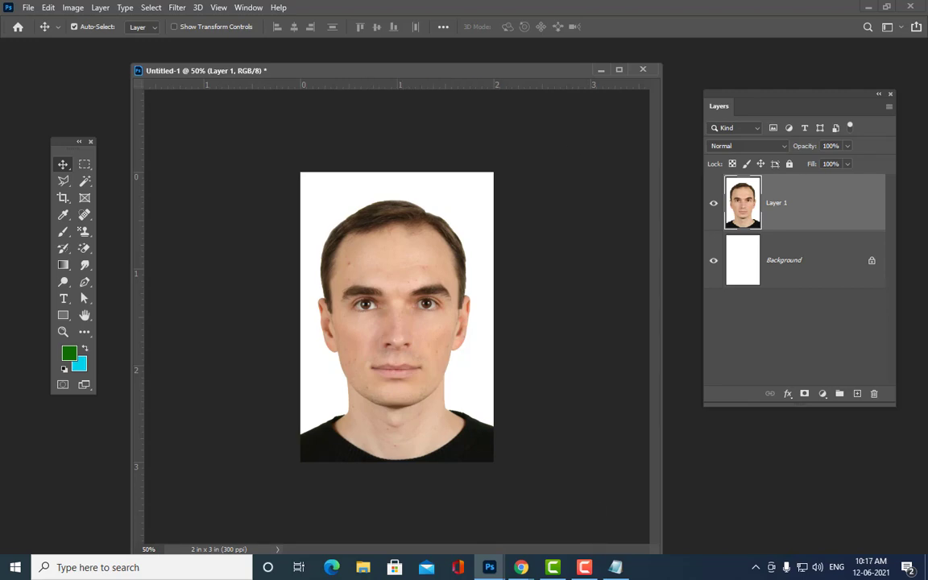
pyautogui.hotkey('alt', 'Tab')
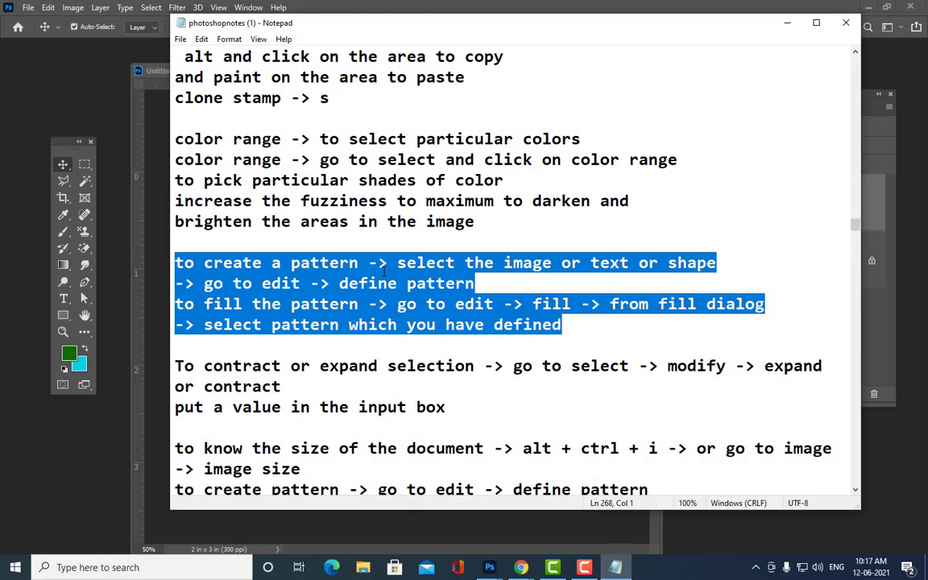
pyautogui.scroll(-2, 427, 241)
pyautogui.scroll(-2, 431, 245)
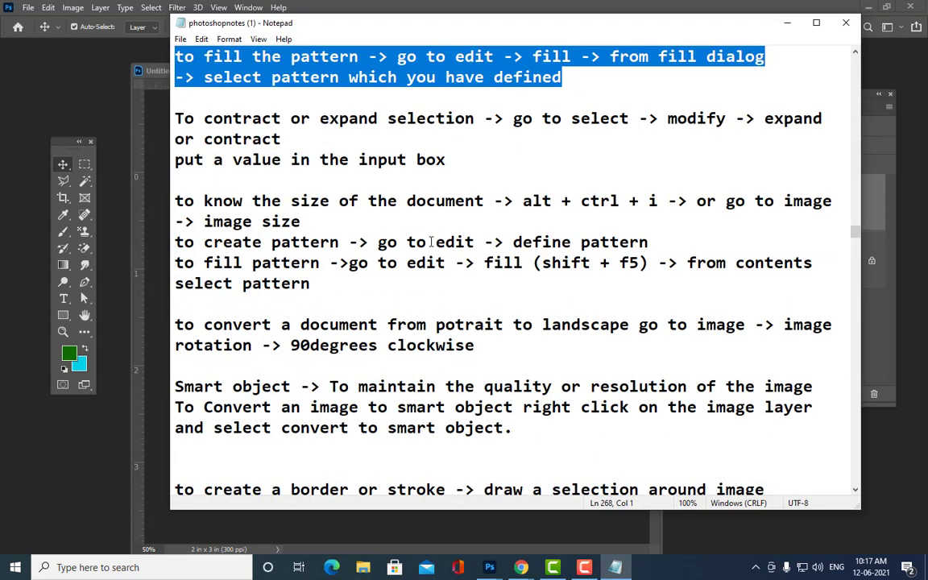
pyautogui.scroll(-1, 432, 237)
pyautogui.scroll(-2, 432, 237)
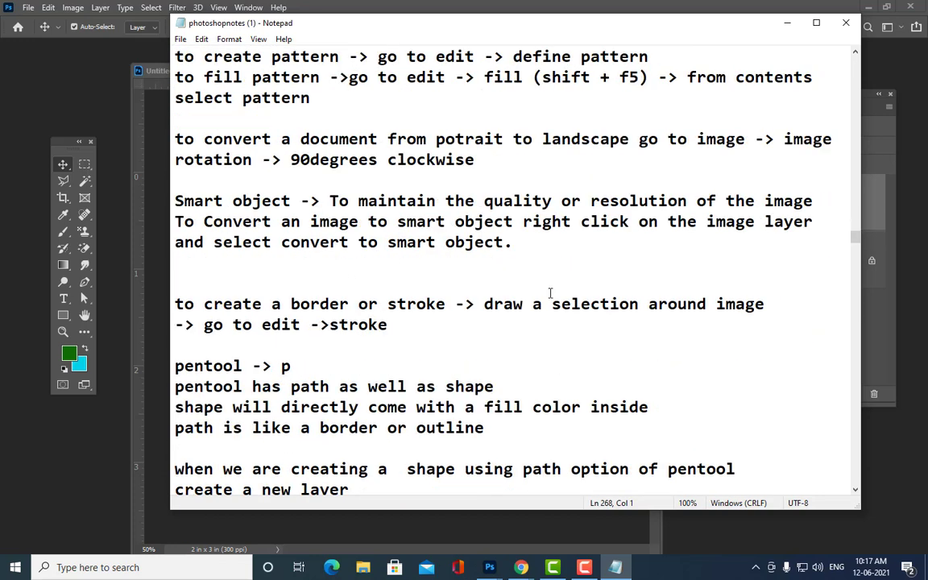
pyautogui.scroll(-1, 551, 294)
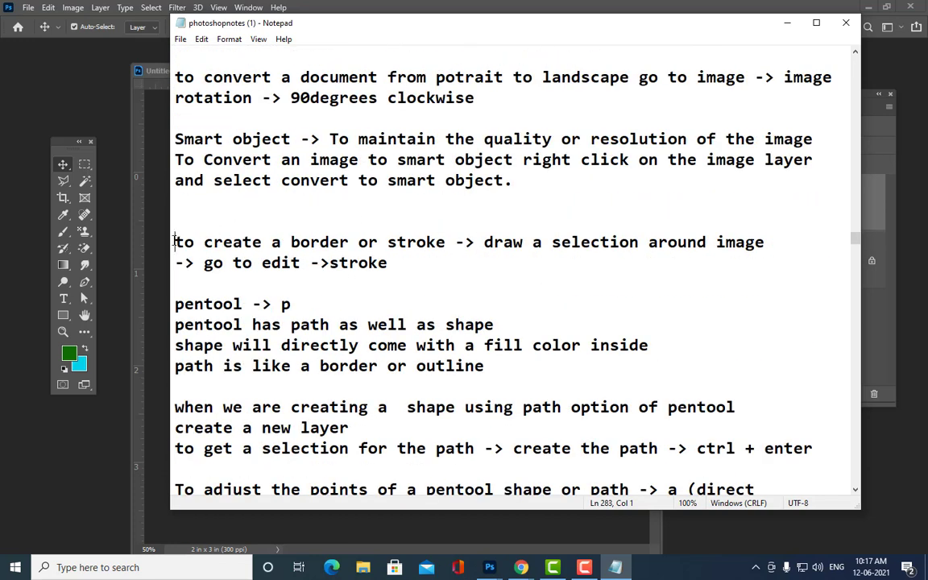
pyautogui.moveTo(176, 241); pyautogui.dragTo(472, 261)
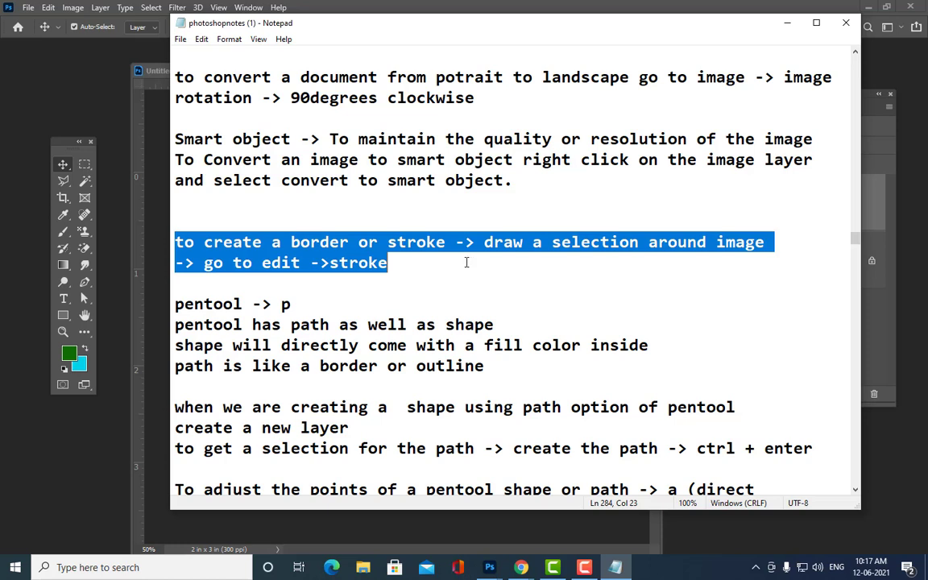
# - Draw a rectangular marquee selection around the whole passport photo
pyautogui.click(787, 23)
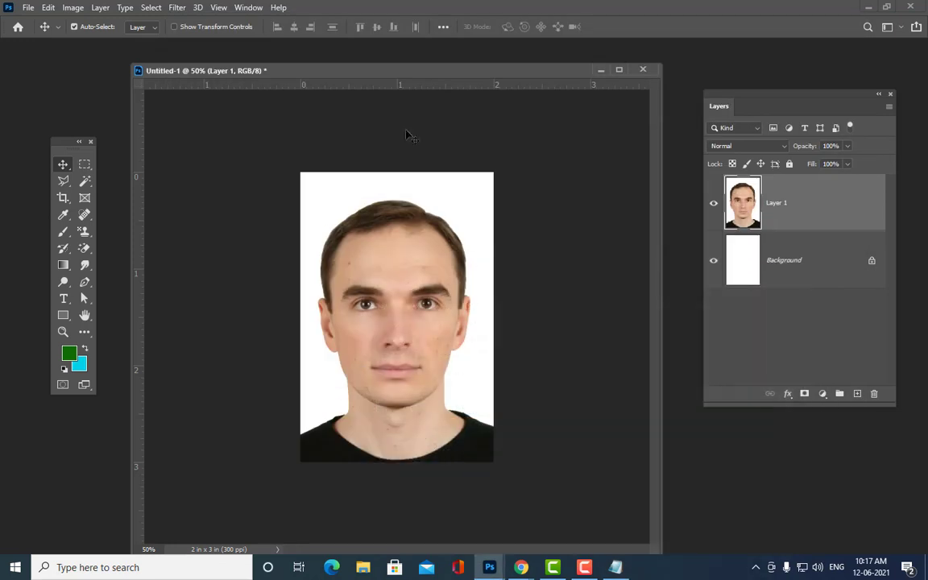
pyautogui.moveTo(266, 71); pyautogui.dragTo(276, 73)
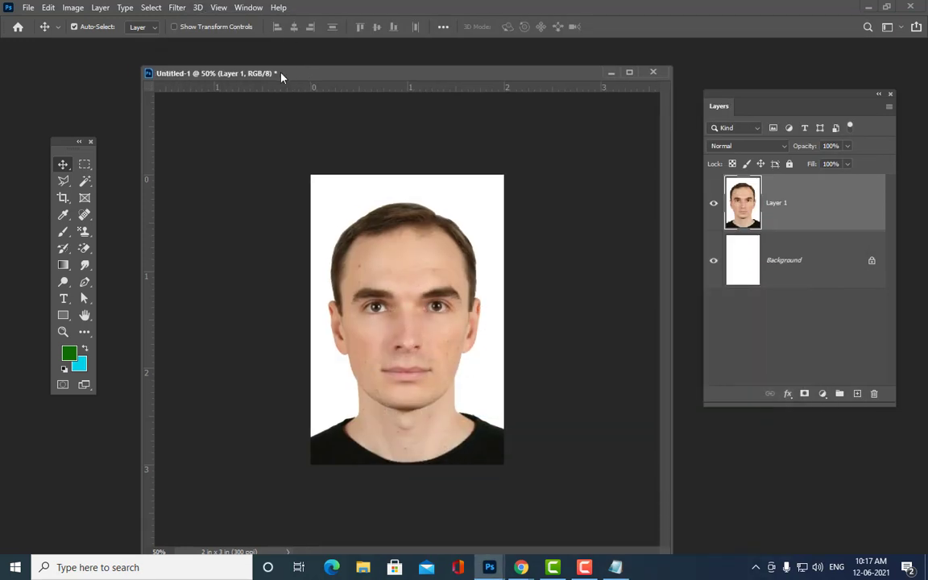
pyautogui.click(84, 164)
pyautogui.rightClick(84, 164)
pyautogui.click(112, 157)
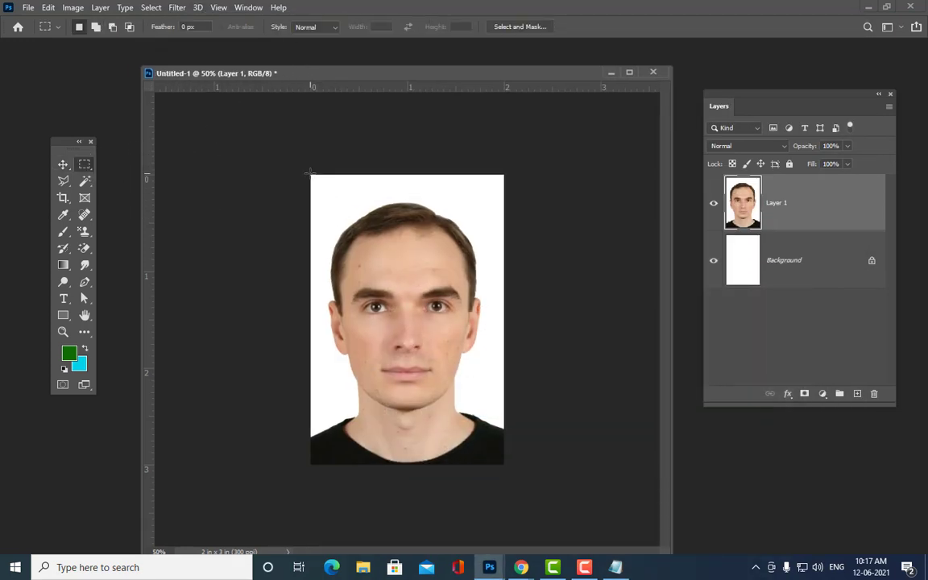
pyautogui.moveTo(309, 172); pyautogui.dragTo(515, 488)
pyautogui.moveTo(385, 76); pyautogui.dragTo(373, 79)
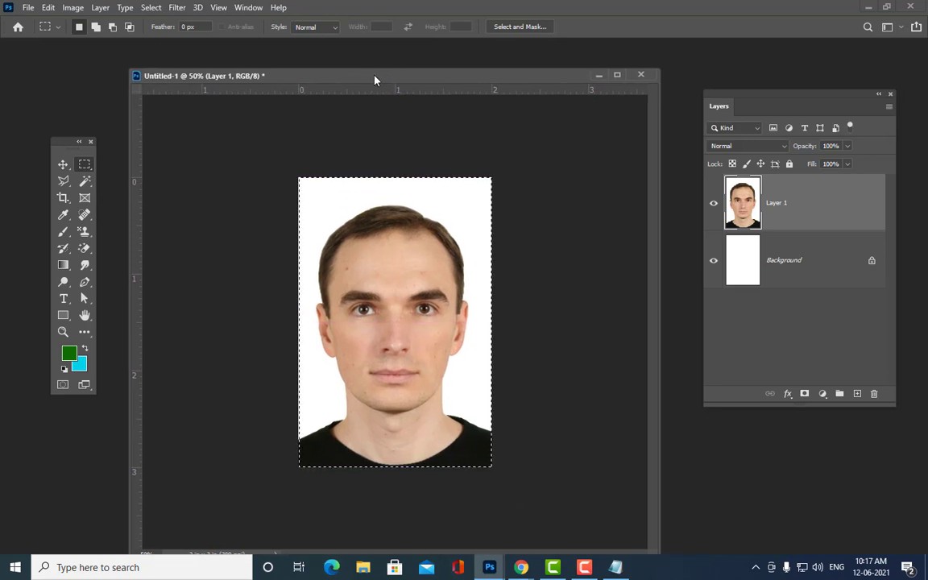
# - Stroke the selection with a 12 px black, centred border, then deselect
pyautogui.click(49, 8)
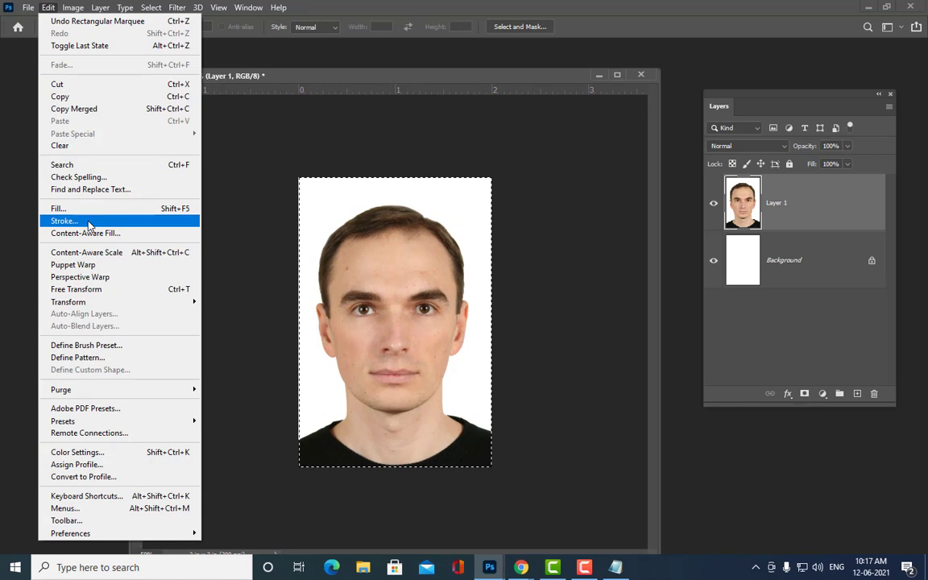
pyautogui.click(89, 222)
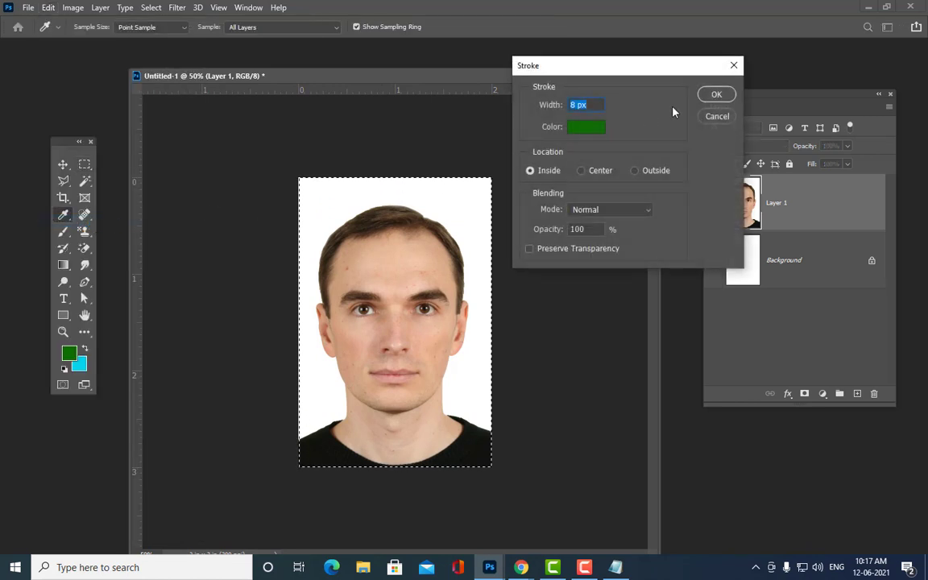
pyautogui.moveTo(563, 68); pyautogui.dragTo(519, 72)
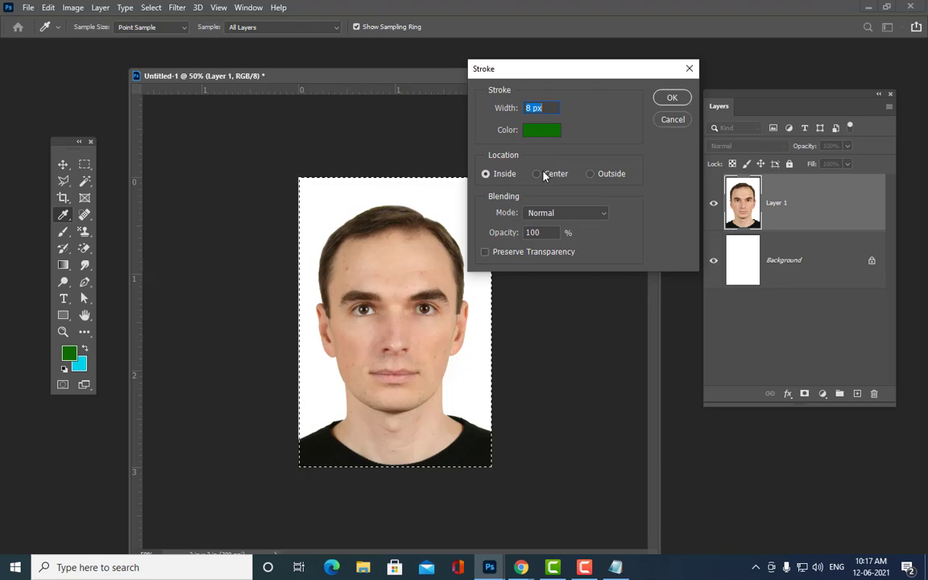
pyautogui.click(544, 175)
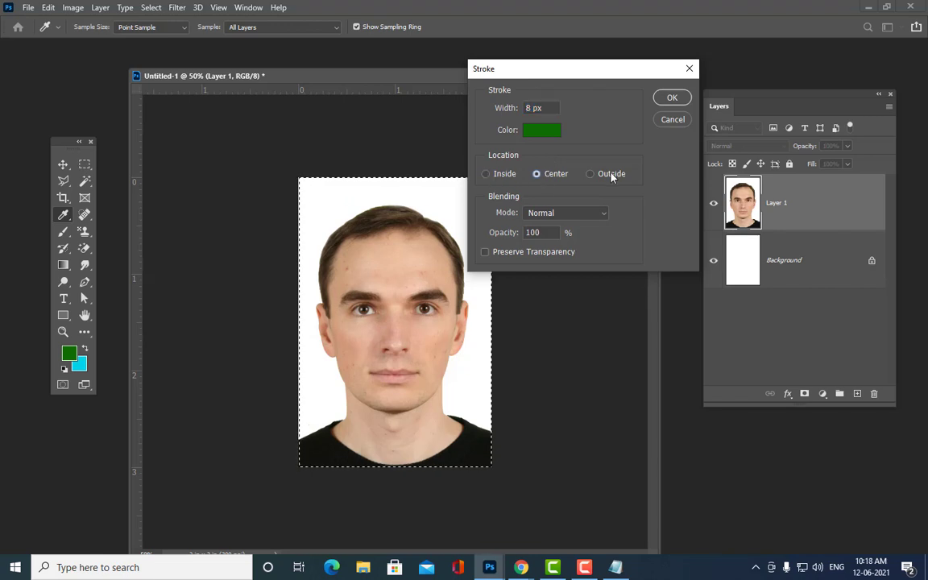
pyautogui.click(611, 175)
pyautogui.click(541, 174)
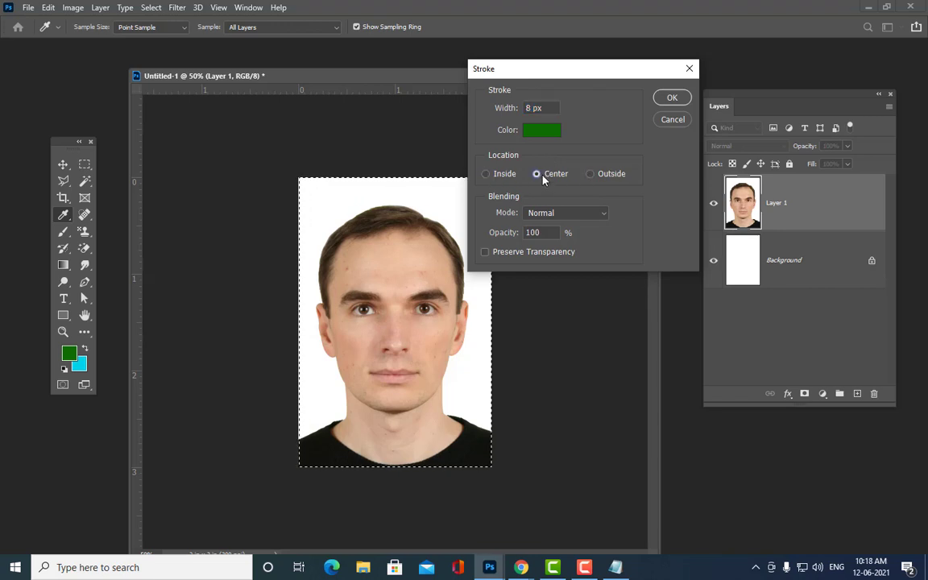
pyautogui.click(539, 130)
pyautogui.click(597, 241)
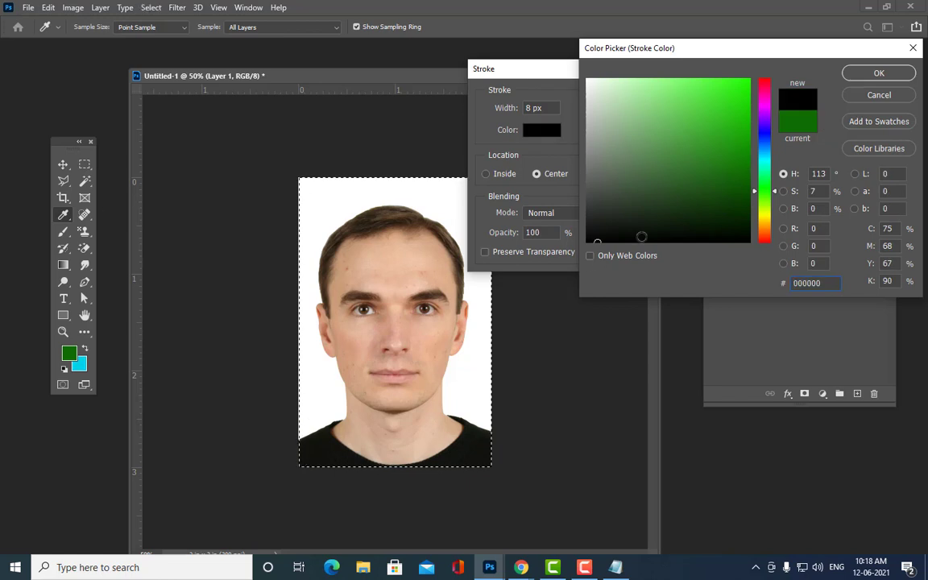
pyautogui.click(879, 73)
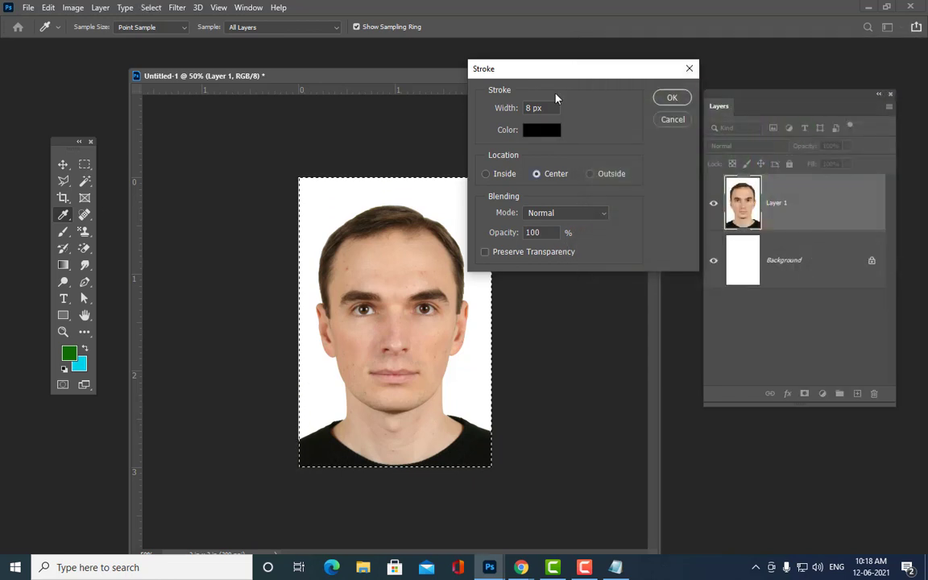
pyautogui.moveTo(555, 108); pyautogui.dragTo(477, 110)
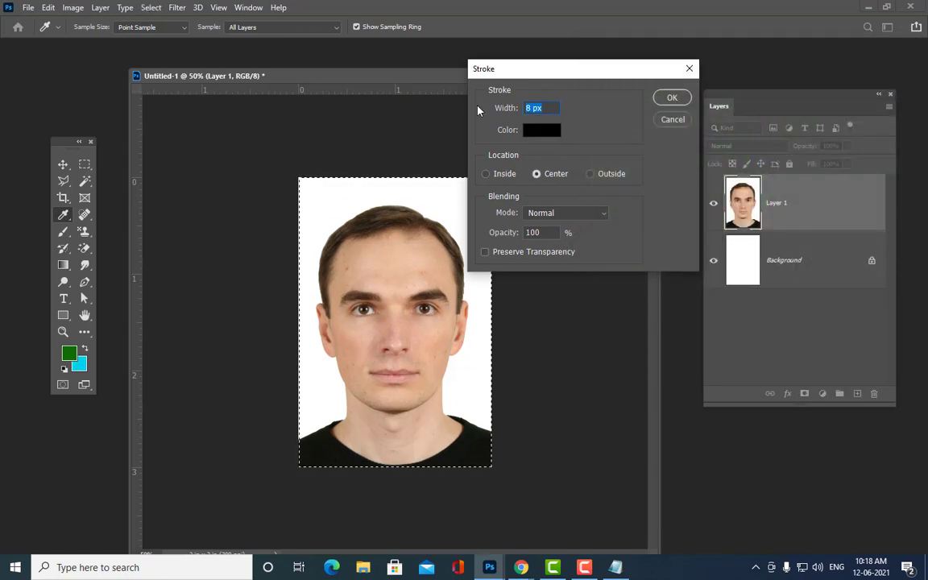
pyautogui.write('12')
pyautogui.click(671, 98)
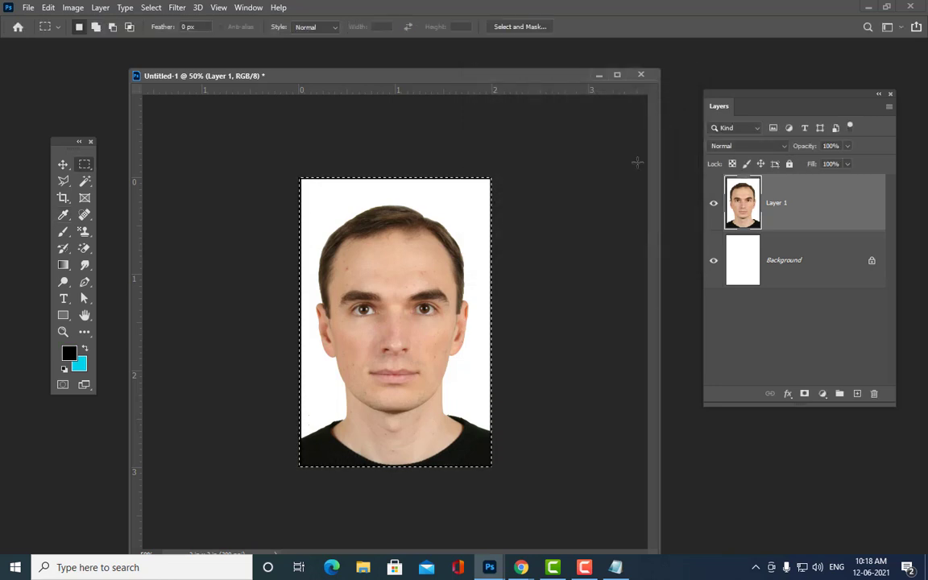
pyautogui.hotkey('ctrl', 'd')
pyautogui.moveTo(386, 79); pyautogui.dragTo(372, 77)
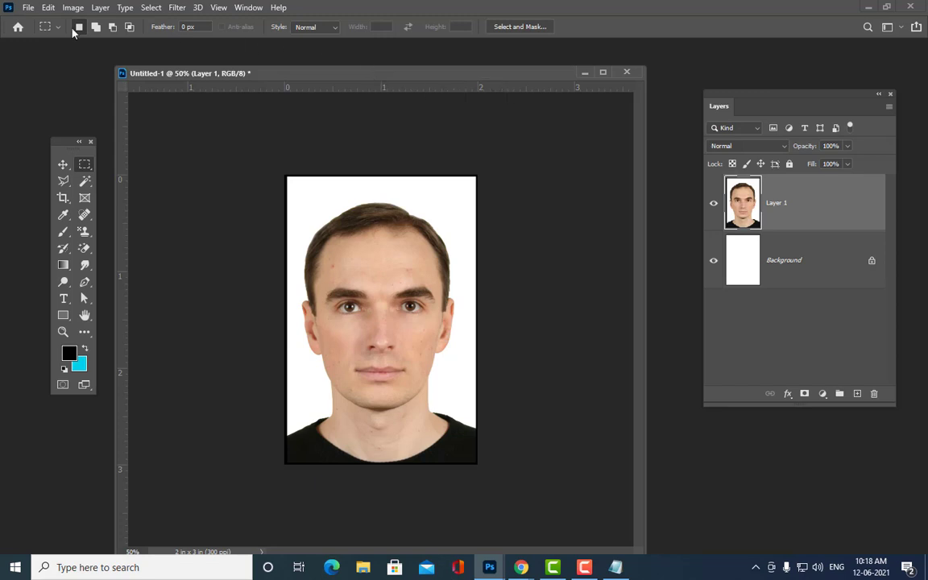
# - Use Edit > Define Pattern to save the bordered photo under the name 'passportpic'
pyautogui.click(47, 10)
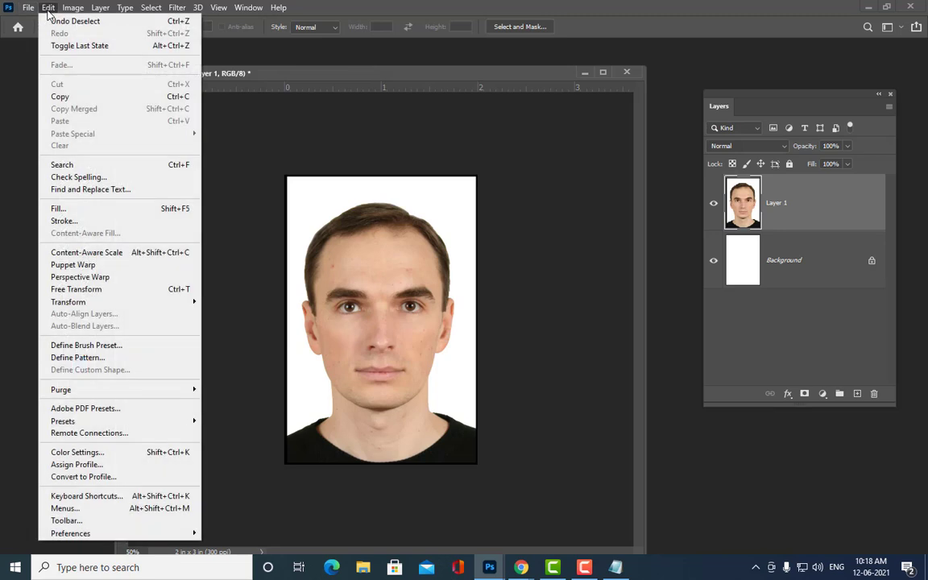
pyautogui.click(84, 357)
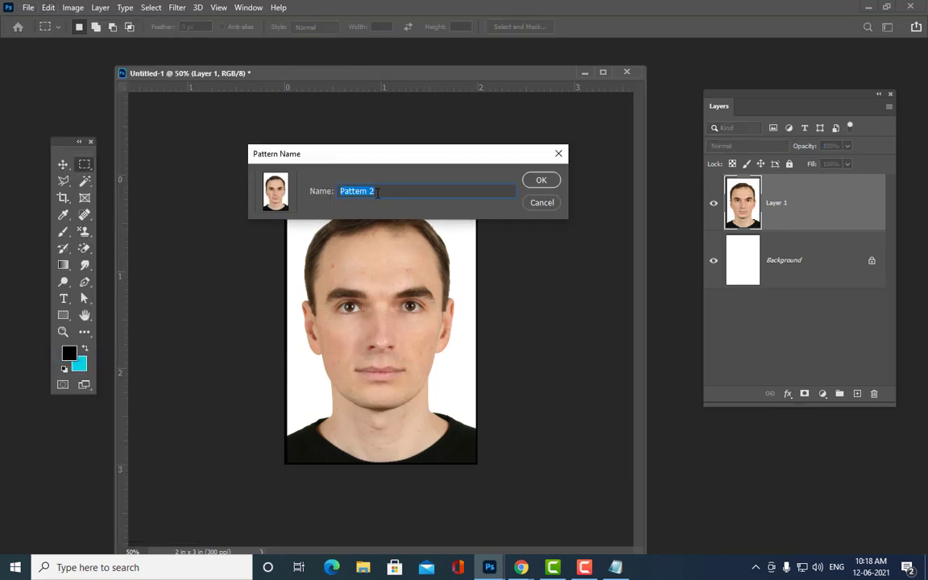
pyautogui.write('pas')
pyautogui.write('sportpi')
pyautogui.write('c')
pyautogui.click(541, 180)
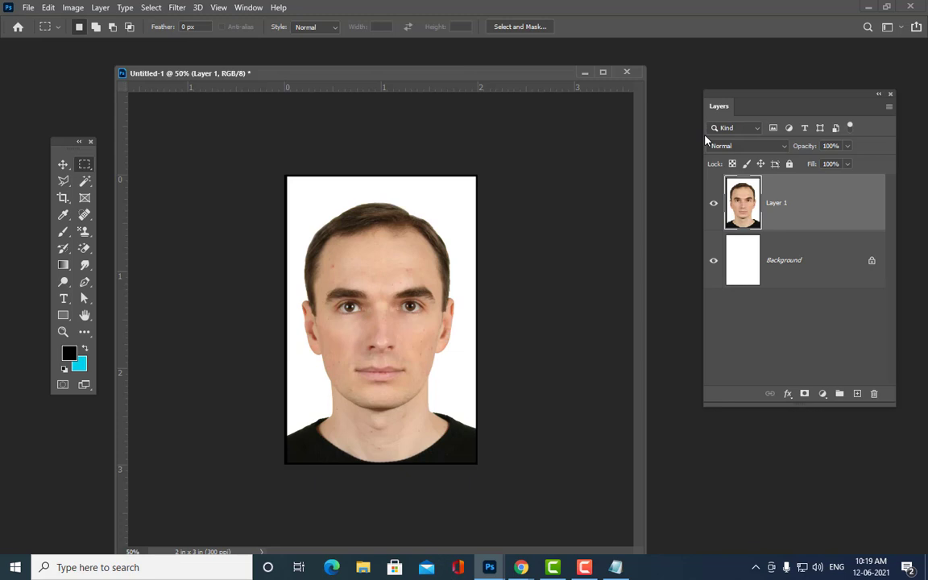
# - Undo the black stroke so the passport photo on Layer 1 has no border
pyautogui.moveTo(373, 79); pyautogui.dragTo(386, 78)
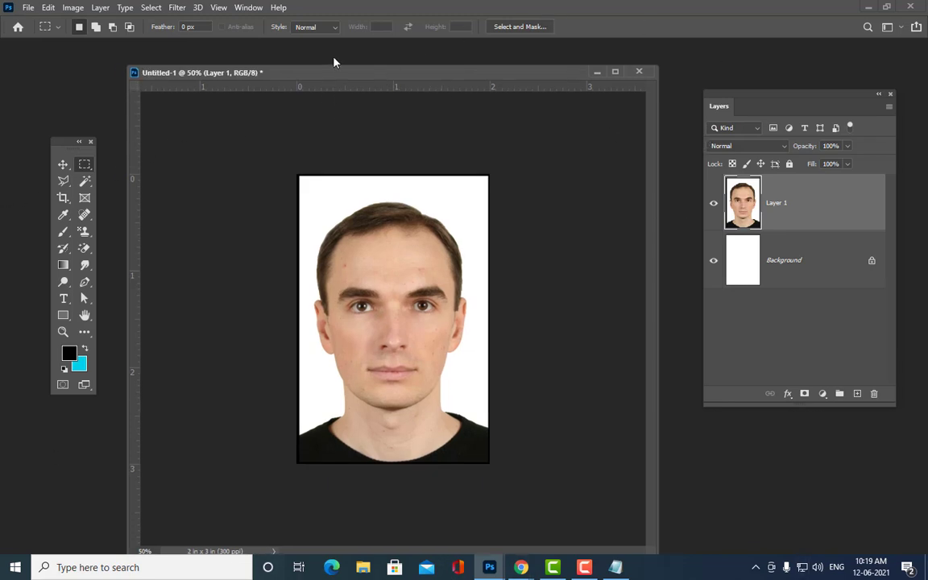
pyautogui.moveTo(328, 78); pyautogui.dragTo(310, 78)
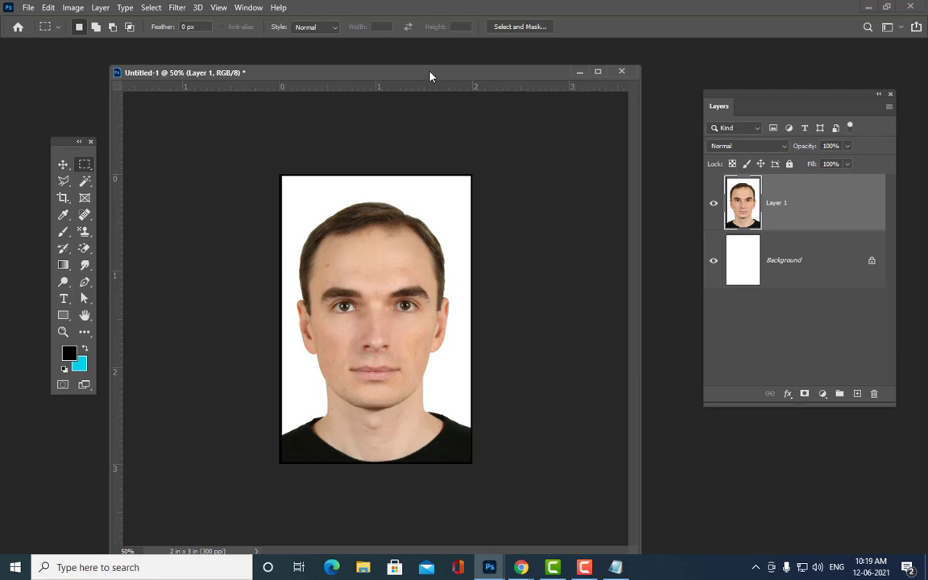
pyautogui.moveTo(430, 77); pyautogui.dragTo(454, 66)
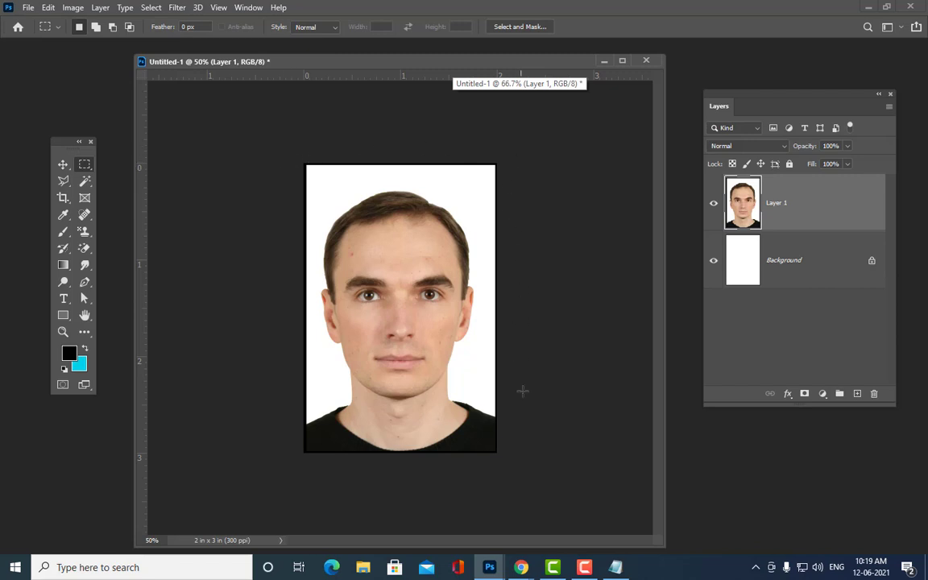
pyautogui.moveTo(486, 64); pyautogui.dragTo(479, 73)
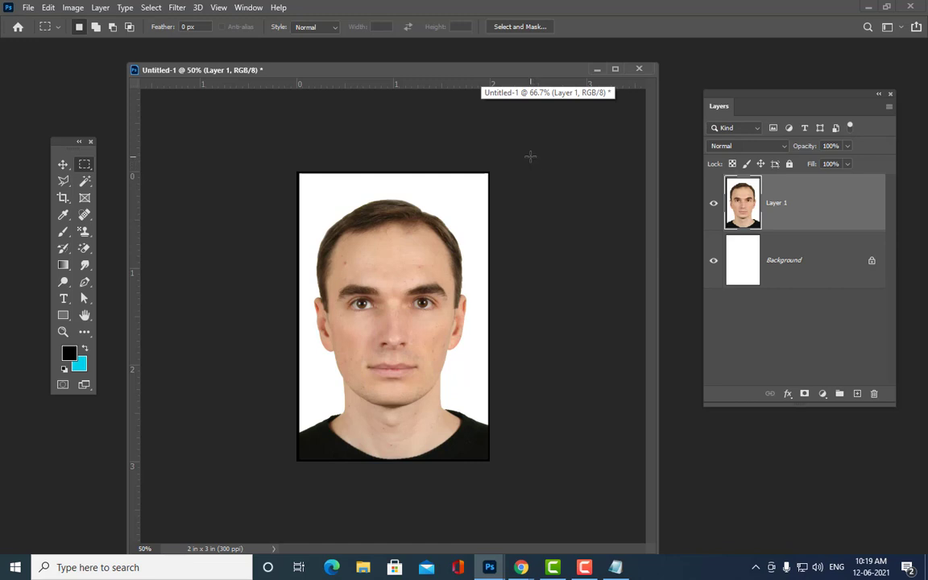
pyautogui.click(530, 156)
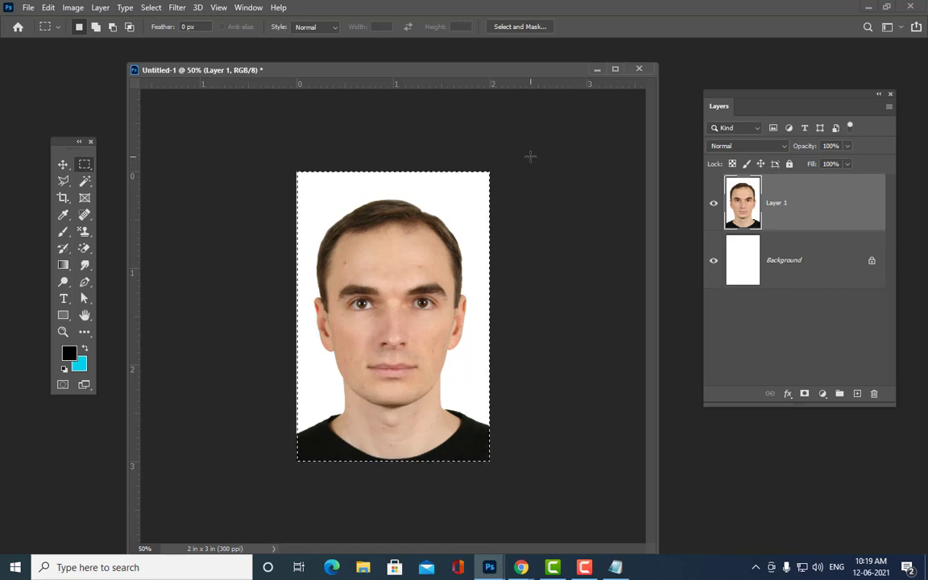
# - Draw a rectangular marquee selection around the whole passport photo
pyautogui.rightClick(84, 164)
pyautogui.click(121, 160)
pyautogui.moveTo(291, 169); pyautogui.dragTo(493, 500)
# - Stroke the selection with a 15 px black border centred on the edge
pyautogui.click(48, 8)
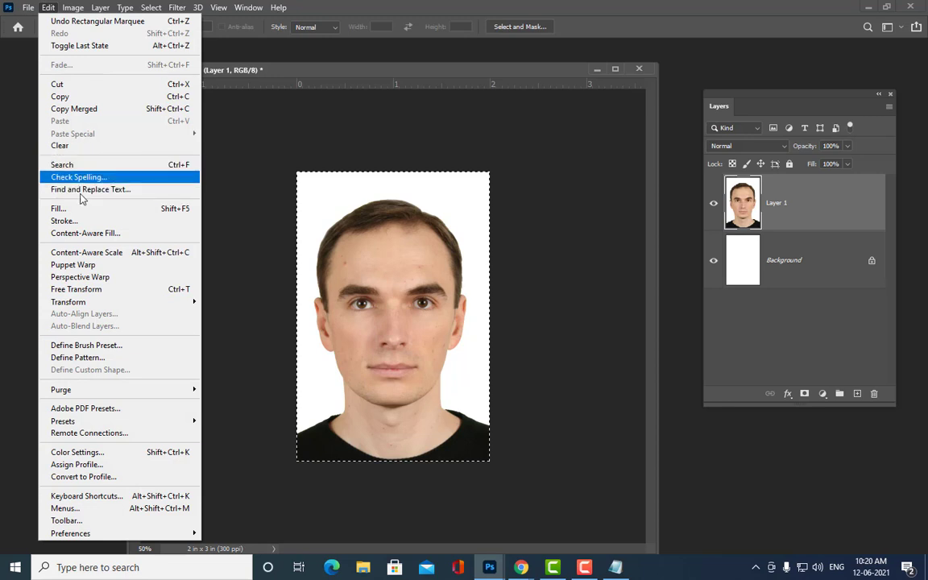
pyautogui.click(65, 221)
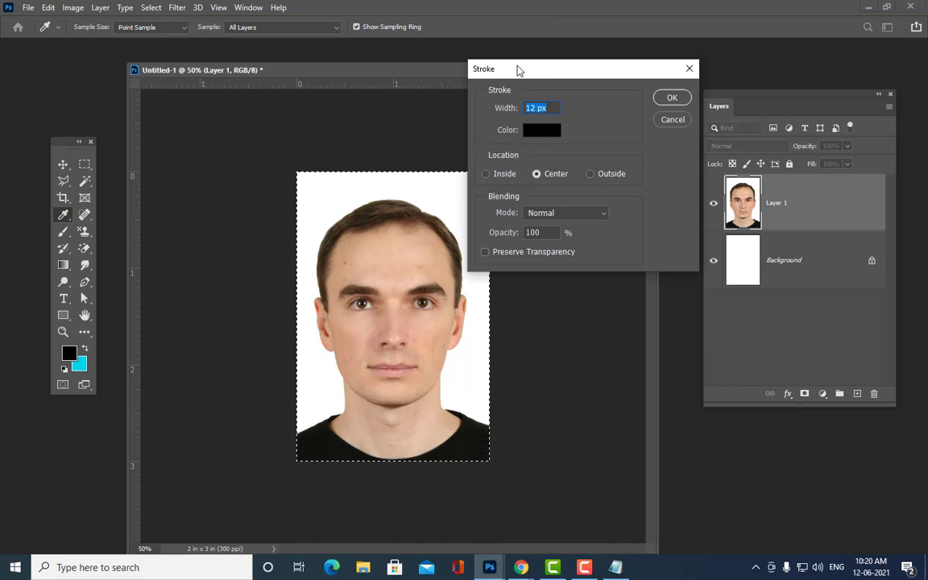
pyautogui.moveTo(518, 70); pyautogui.dragTo(506, 71)
pyautogui.moveTo(571, 83); pyautogui.dragTo(579, 82)
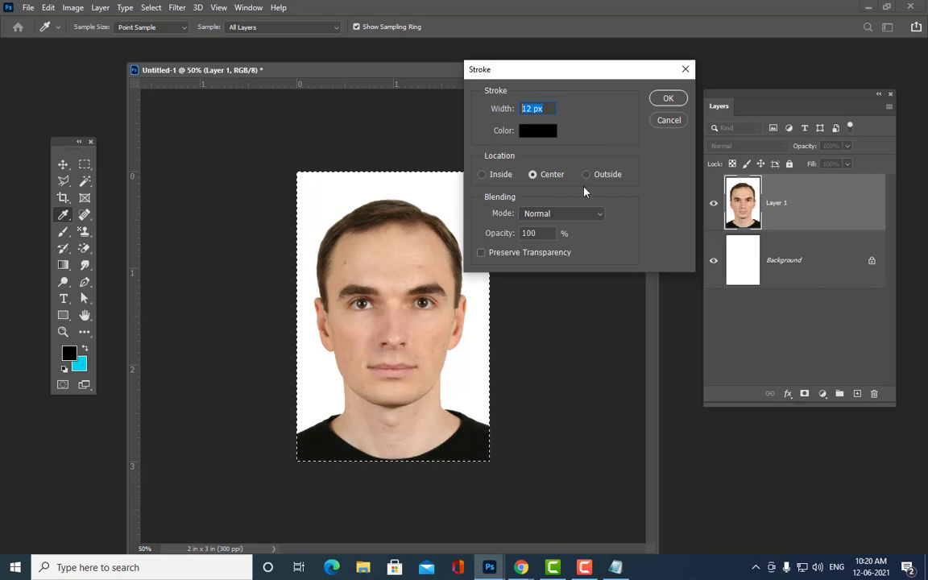
pyautogui.click(484, 178)
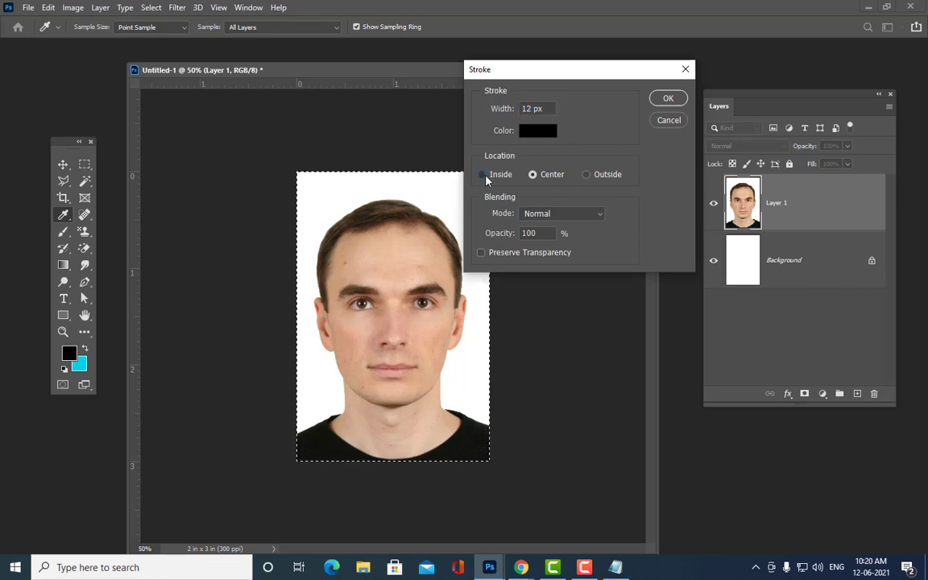
pyautogui.click(534, 176)
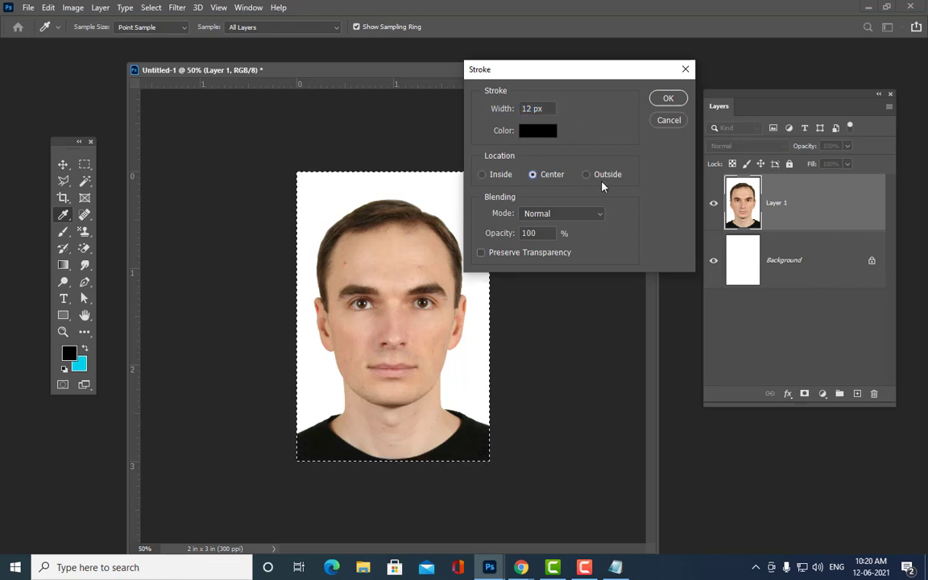
pyautogui.click(591, 177)
pyautogui.click(534, 176)
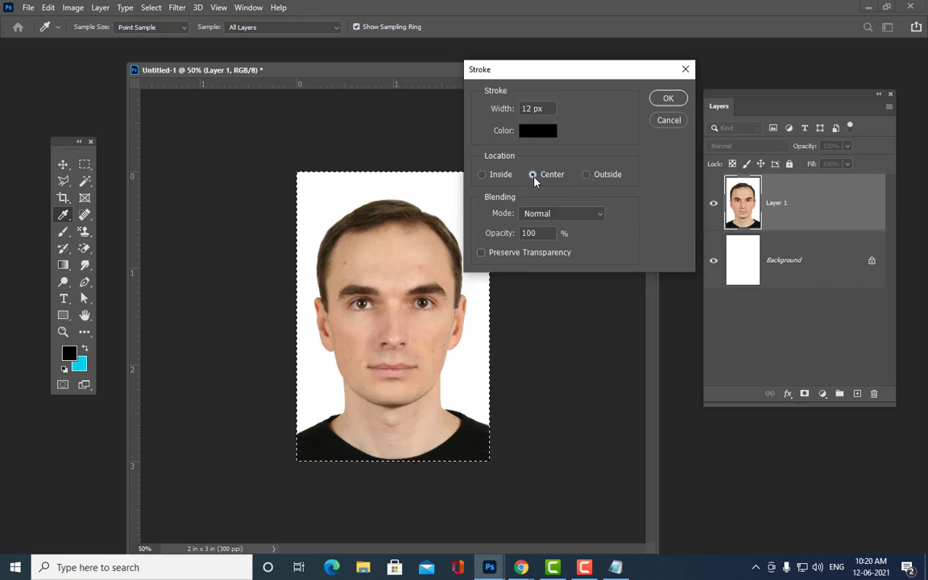
pyautogui.doubleClick(532, 109)
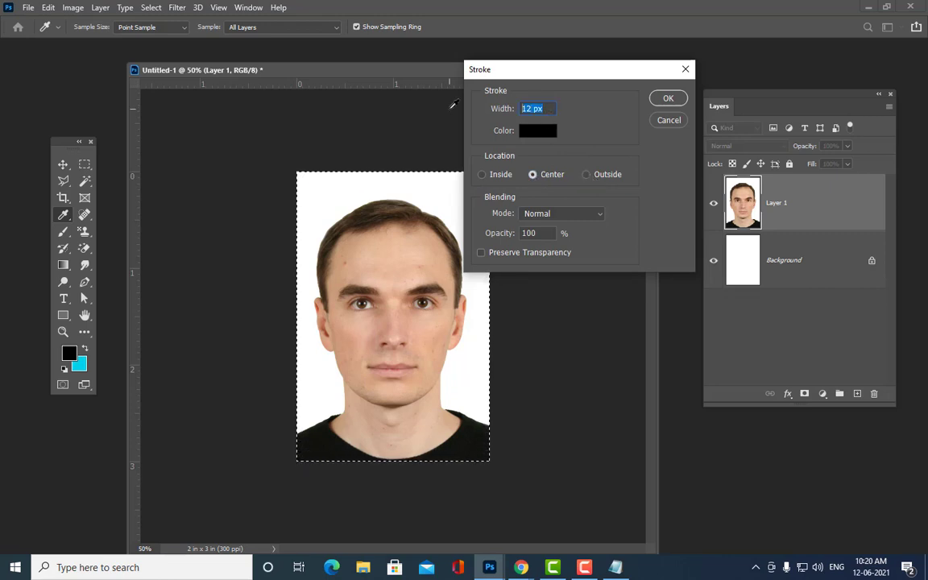
pyautogui.write('15')
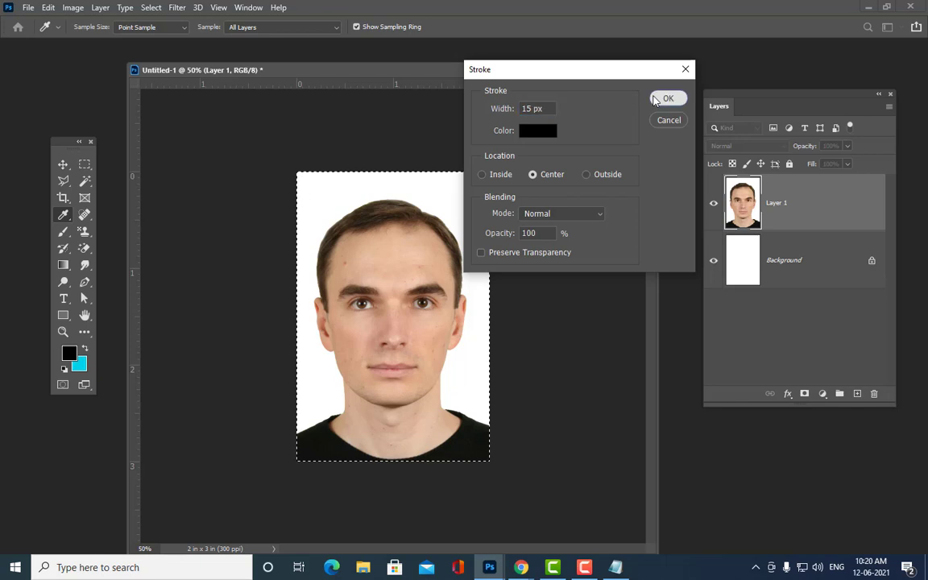
pyautogui.click(665, 98)
pyautogui.press('m')
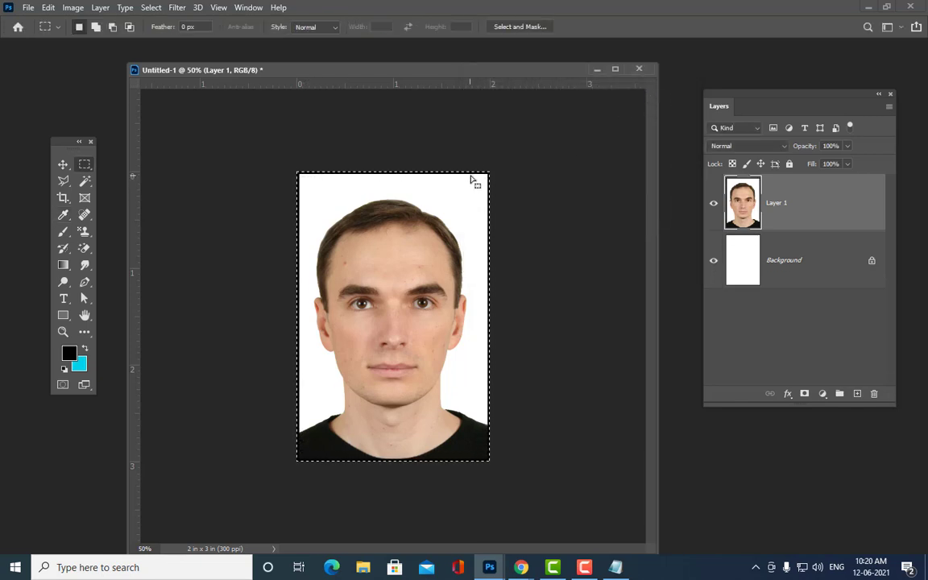
# - Deselect the photo to reveal its 15 px border
pyautogui.click(311, 179)
pyautogui.moveTo(284, 69); pyautogui.dragTo(274, 70)
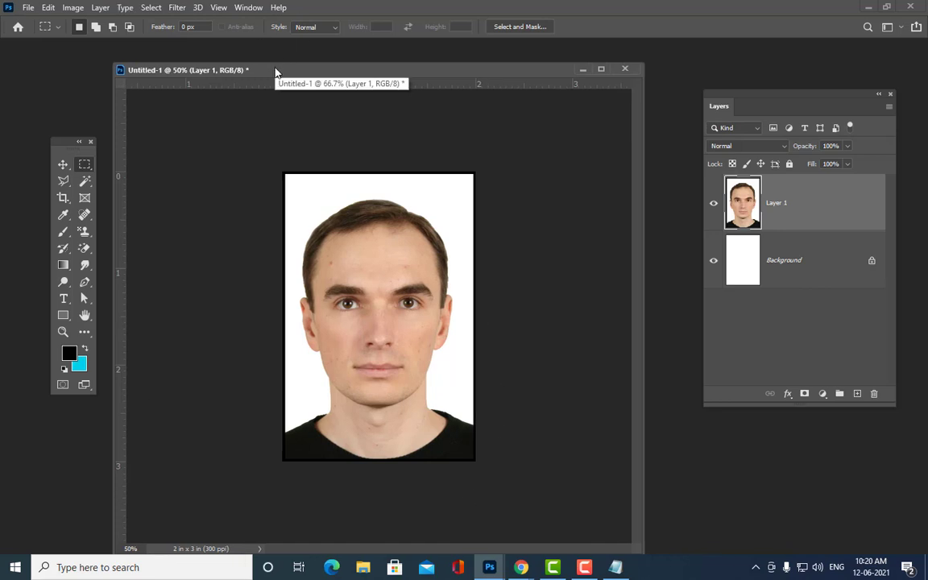
pyautogui.moveTo(275, 71); pyautogui.dragTo(280, 74)
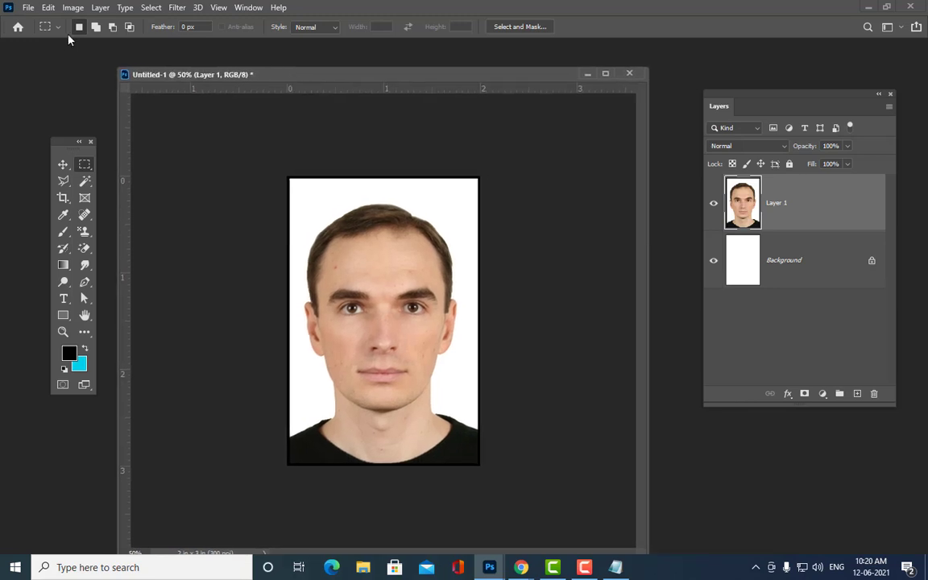
# - Define the bordered photo as a pattern named passportpic
pyautogui.click(48, 7)
pyautogui.click(92, 356)
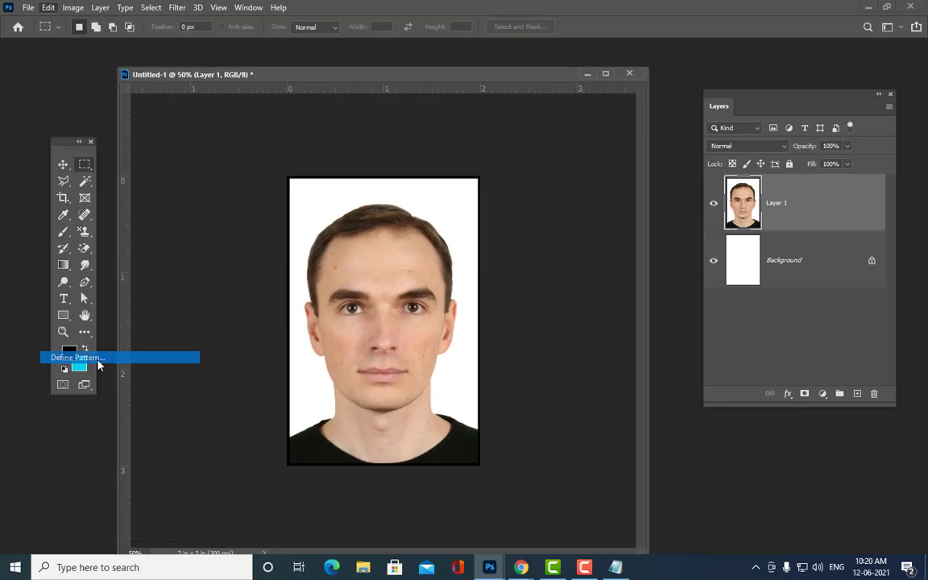
pyautogui.write('passportpic')
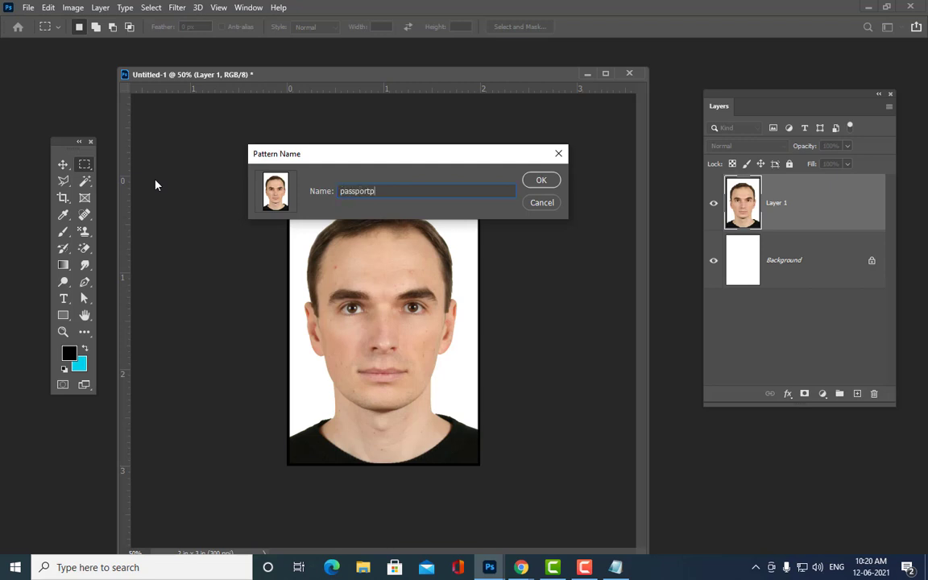
pyautogui.click(541, 180)
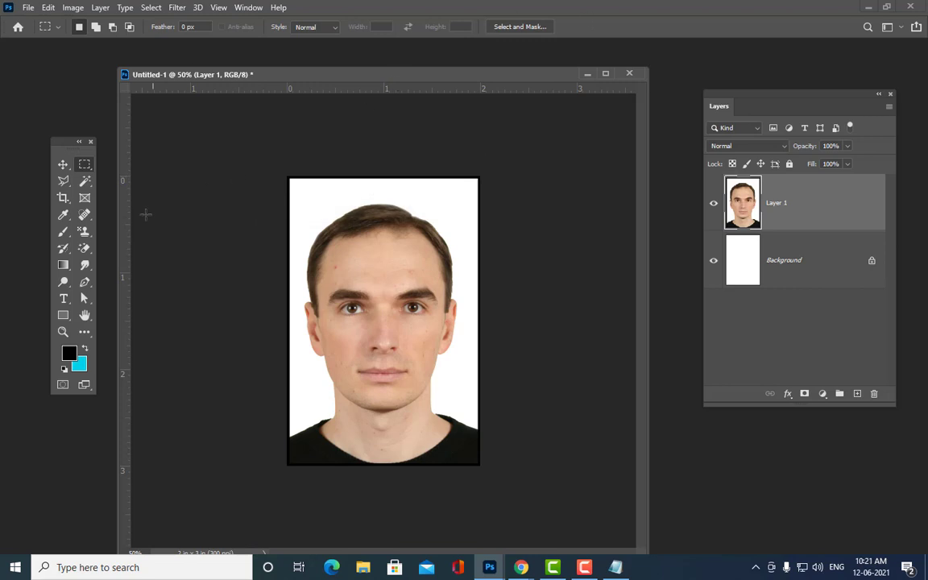
# - Switch to the Pattern Stamp Tool and load the passportpic pattern from the picker
pyautogui.click(85, 231)
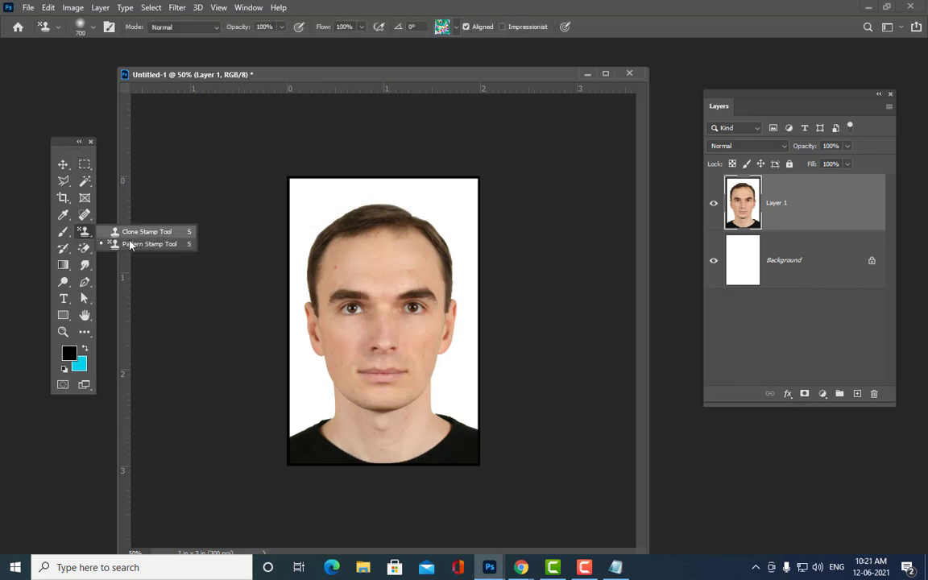
pyautogui.click(169, 244)
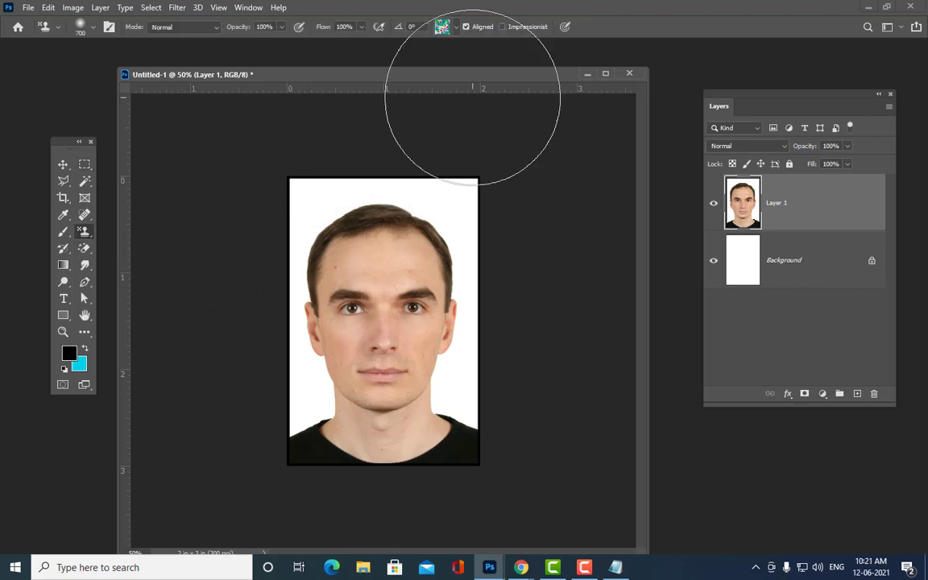
pyautogui.click(456, 27)
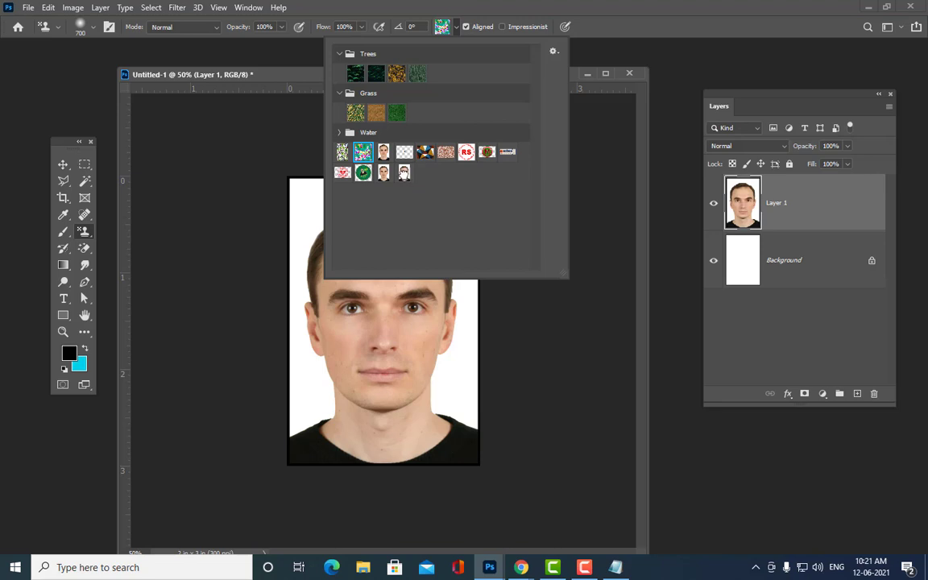
pyautogui.click(405, 173)
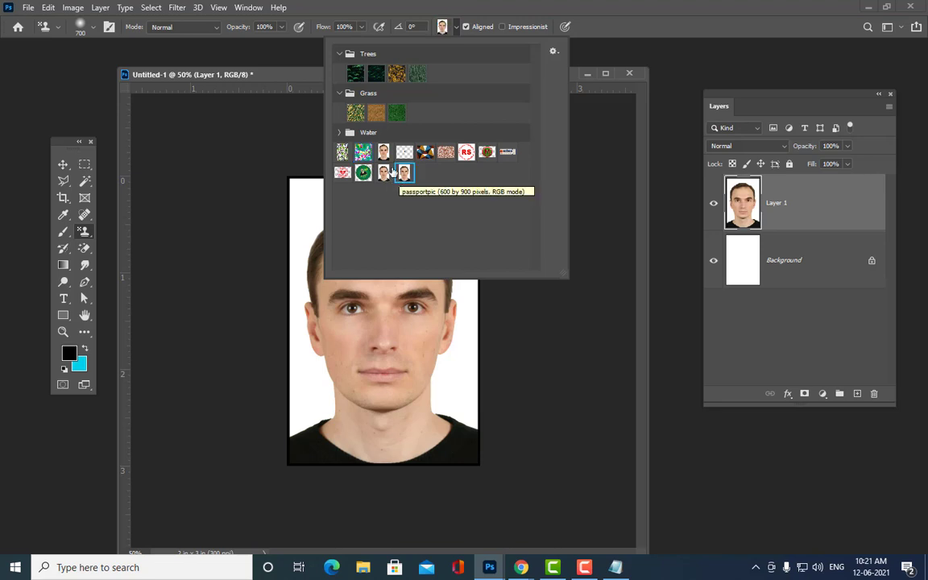
pyautogui.click(385, 155)
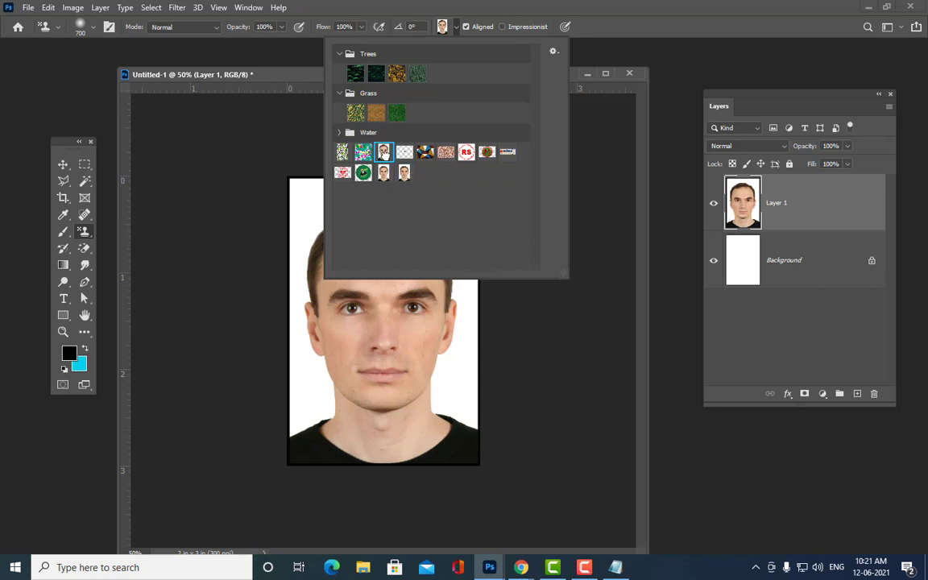
pyautogui.click(404, 174)
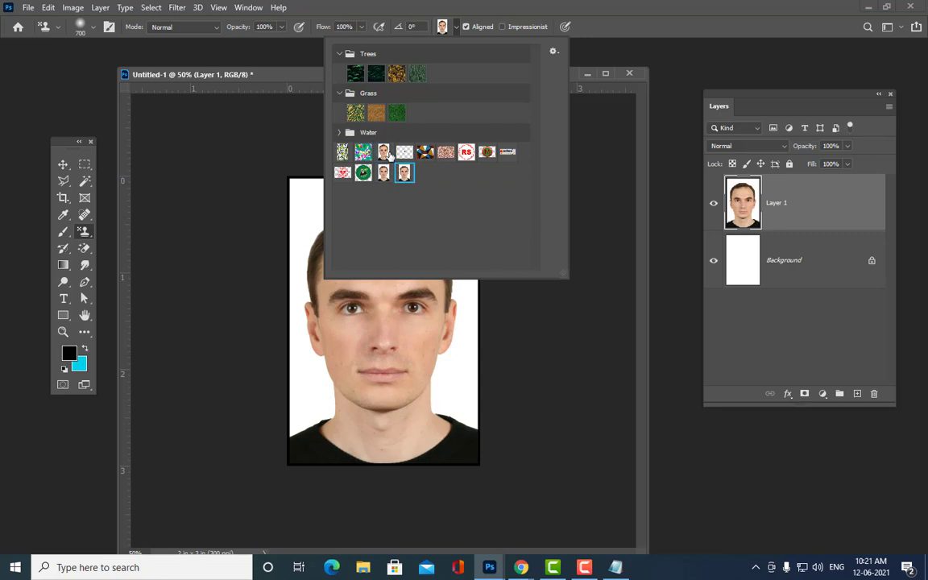
pyautogui.click(710, 91)
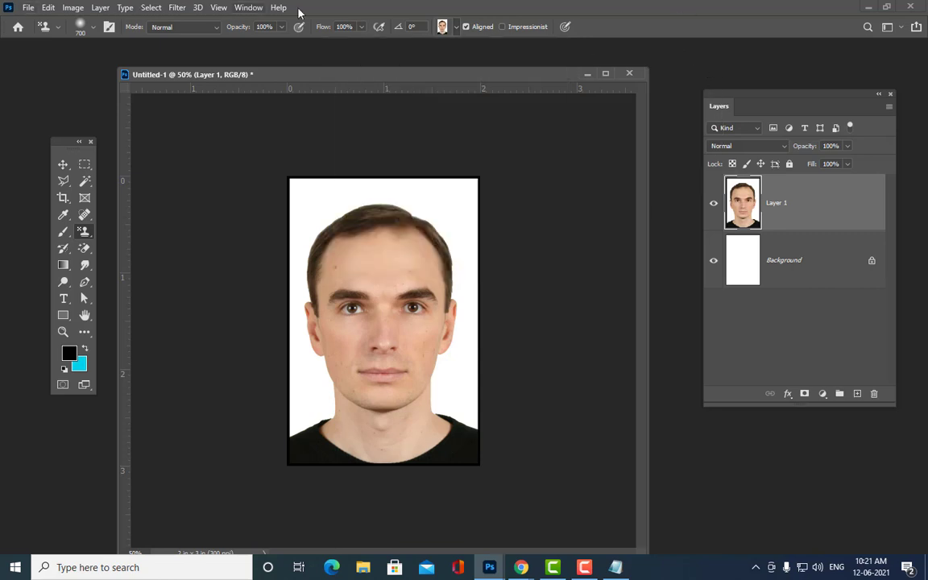
pyautogui.moveTo(376, 80); pyautogui.dragTo(384, 79)
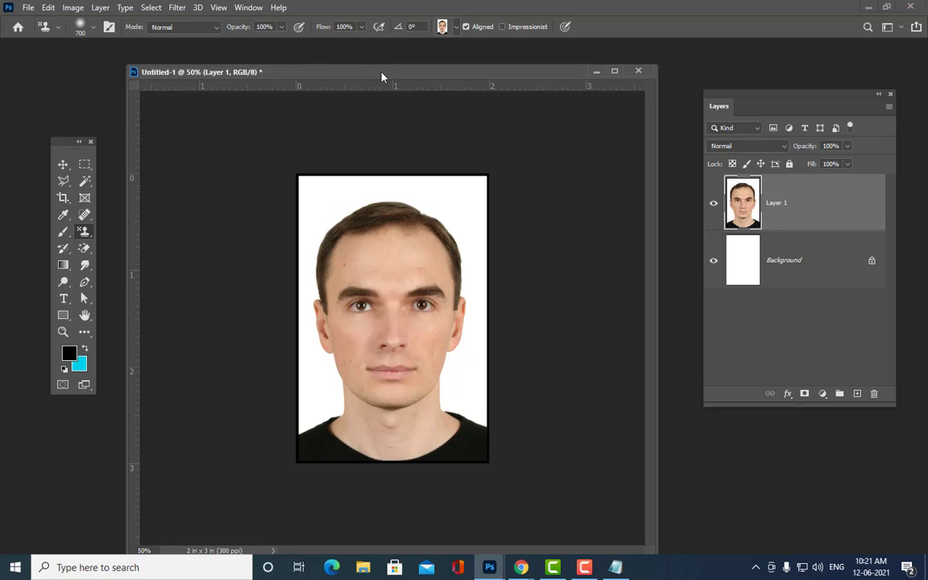
# - Create a blank A4 document (8.267 x 11.693 in), testing and undoing a pattern stroke
pyautogui.click(27, 8)
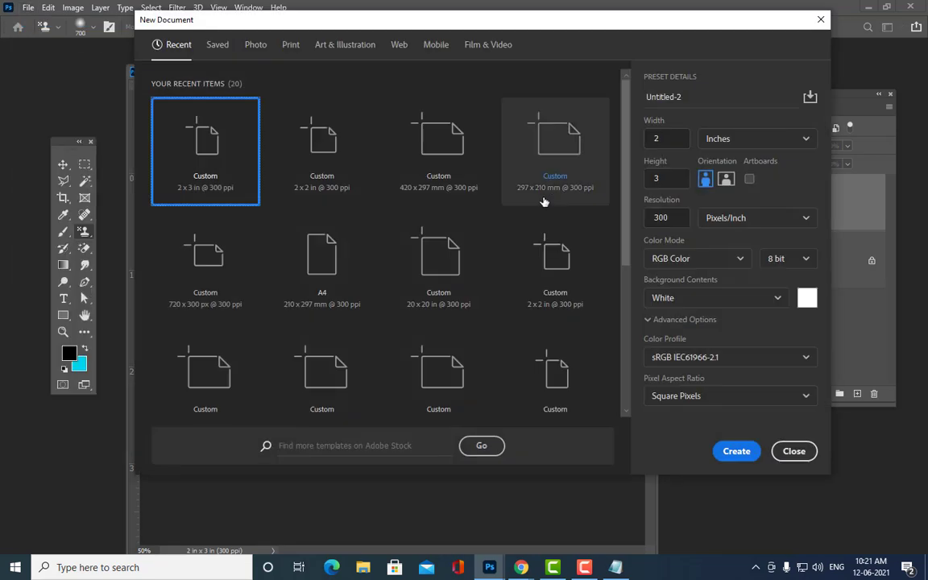
pyautogui.click(298, 277)
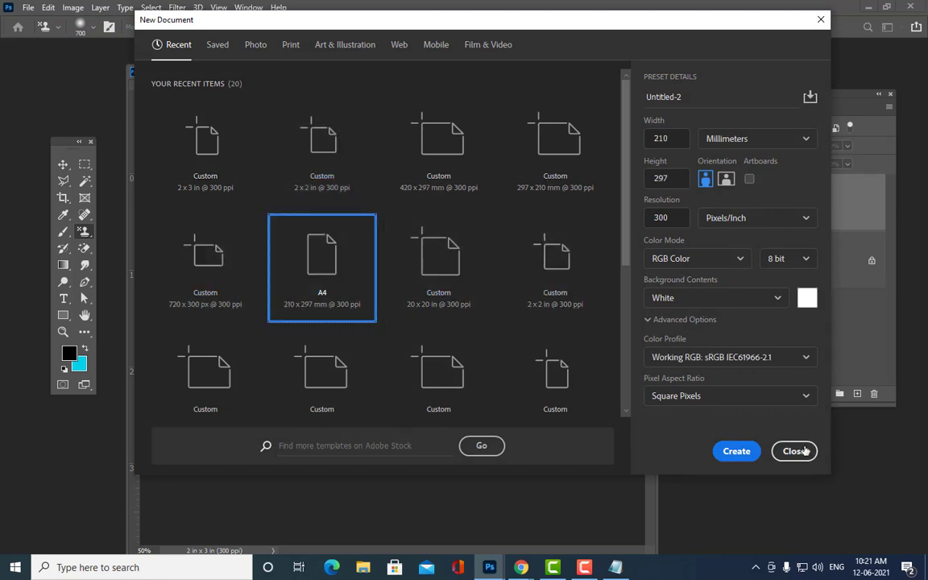
pyautogui.click(729, 452)
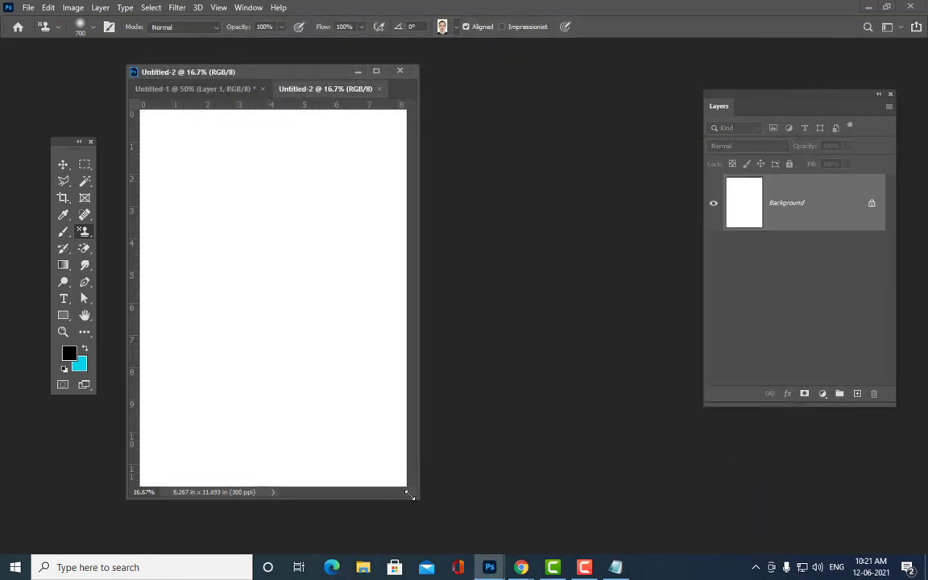
pyautogui.moveTo(418, 497); pyautogui.dragTo(595, 521)
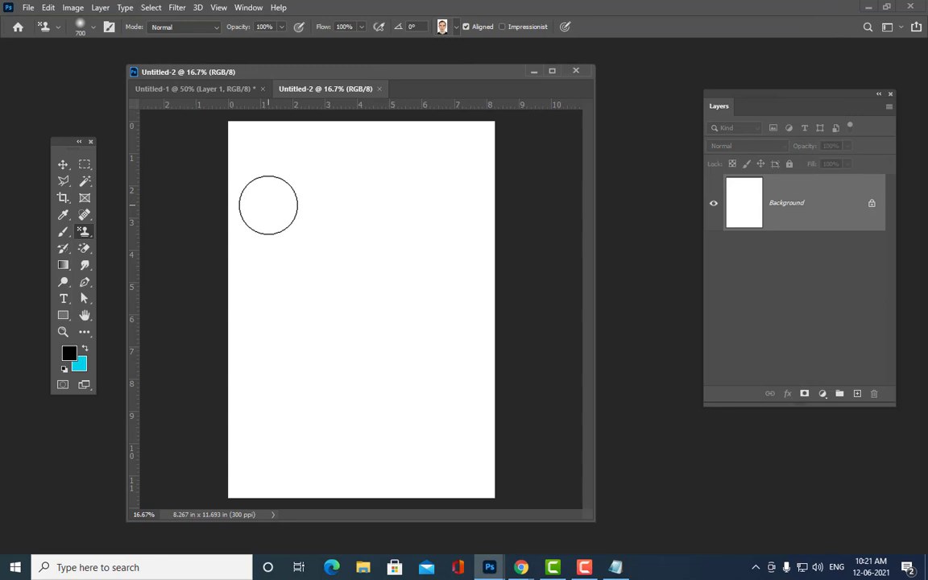
pyautogui.press('[')
pyautogui.press('[')
pyautogui.press('[')
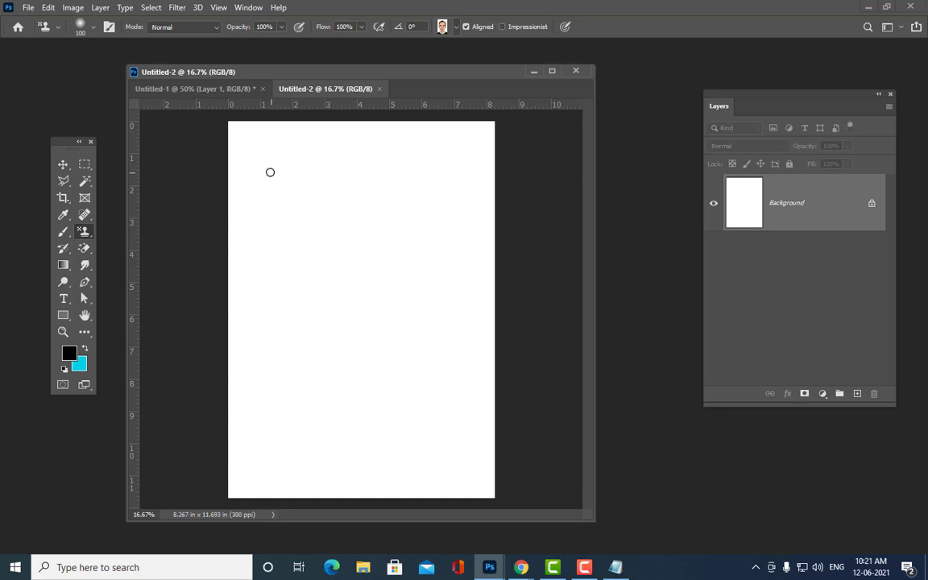
pyautogui.moveTo(268, 172); pyautogui.dragTo(265, 215)
pyautogui.hotkey('ctrl', 'z')
# - Switch to the Brush tool with the Hard Round preset at 90 px
pyautogui.click(63, 231)
pyautogui.click(80, 26)
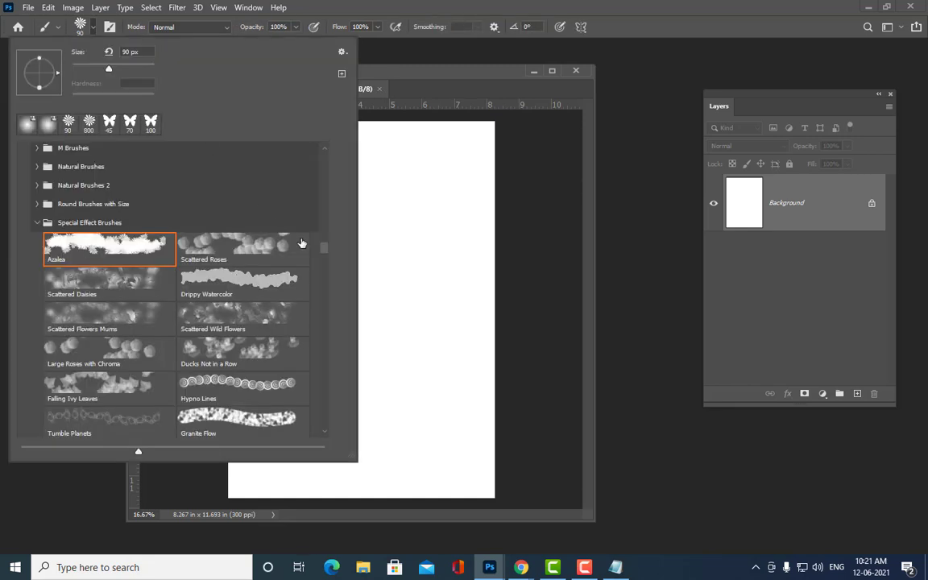
pyautogui.scroll(5, 300, 231)
pyautogui.scroll(5, 299, 231)
pyautogui.click(170, 175)
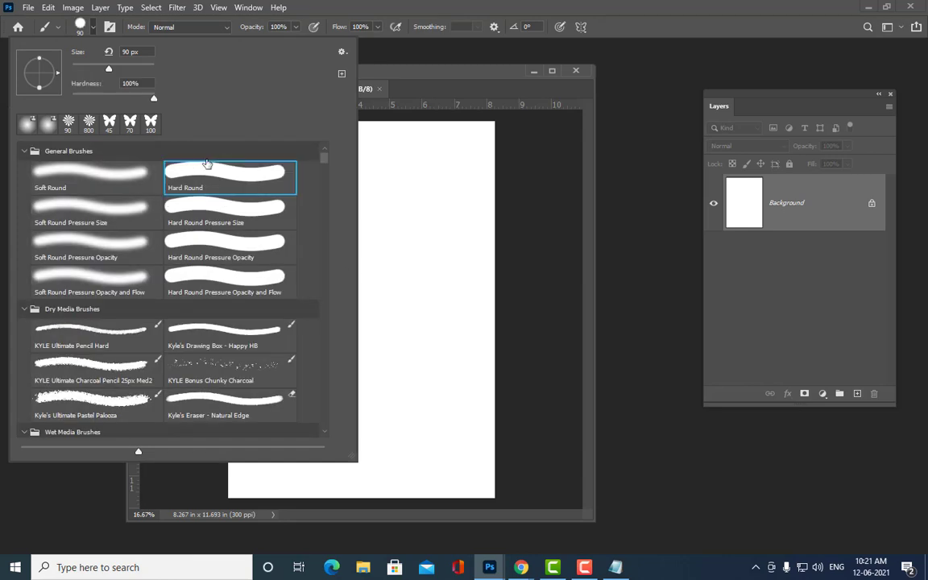
pyautogui.click(380, 59)
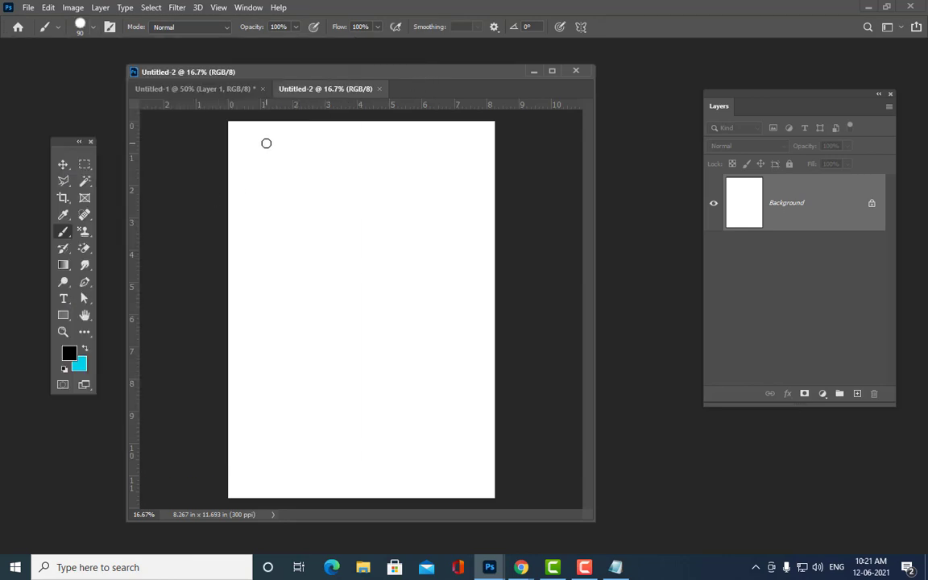
# - Resize the brush and sketch a row of photo rectangles across the top, labelled 2
pyautogui.press('[')
pyautogui.press('[')
pyautogui.press('[')
pyautogui.press('[')
pyautogui.press(']')
pyautogui.moveTo(258, 159); pyautogui.dragTo(263, 217)
pyautogui.moveTo(257, 159)
pyautogui.mouseDown()
pyautogui.moveTo(290, 173)
pyautogui.moveTo(269, 216)
pyautogui.mouseUp()
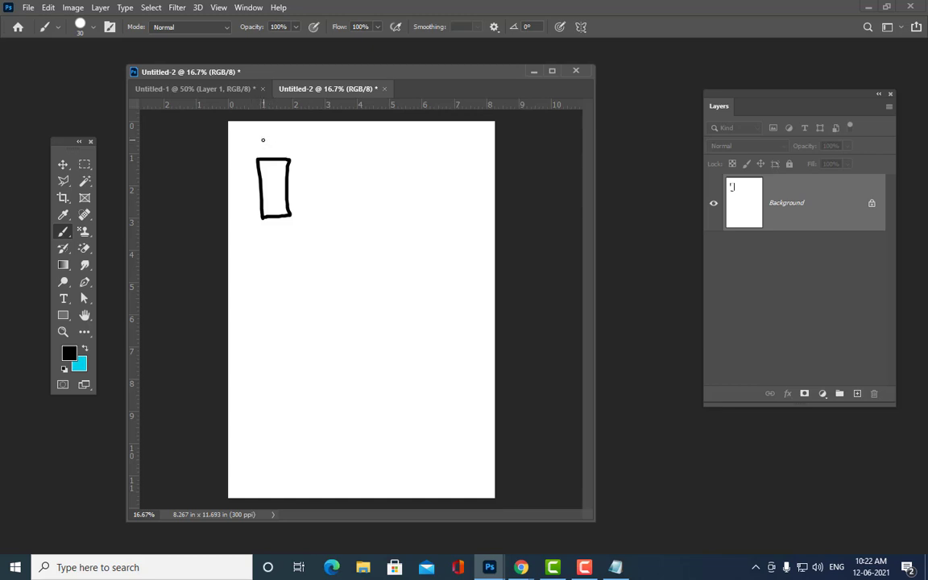
pyautogui.moveTo(262, 142)
pyautogui.mouseDown()
pyautogui.moveTo(277, 152)
pyautogui.moveTo(245, 199)
pyautogui.mouseUp()
pyautogui.moveTo(295, 161)
pyautogui.mouseDown()
pyautogui.moveTo(296, 202)
pyautogui.moveTo(321, 194)
pyautogui.moveTo(296, 202)
pyautogui.mouseUp()
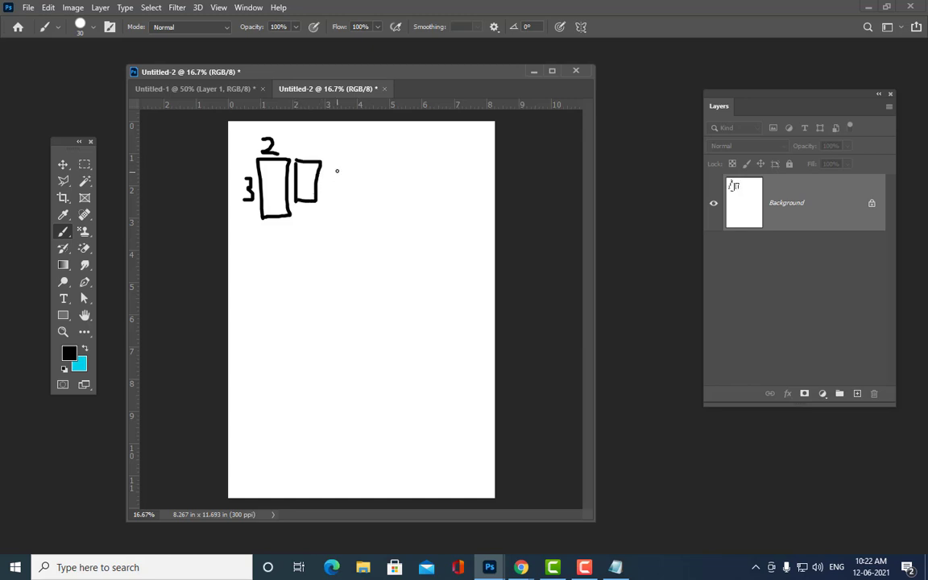
pyautogui.moveTo(334, 164)
pyautogui.mouseDown()
pyautogui.moveTo(333, 195)
pyautogui.moveTo(352, 166)
pyautogui.moveTo(335, 192)
pyautogui.mouseUp()
pyautogui.moveTo(370, 160)
pyautogui.mouseDown()
pyautogui.moveTo(371, 192)
pyautogui.moveTo(382, 164)
pyautogui.moveTo(372, 191)
pyautogui.mouseUp()
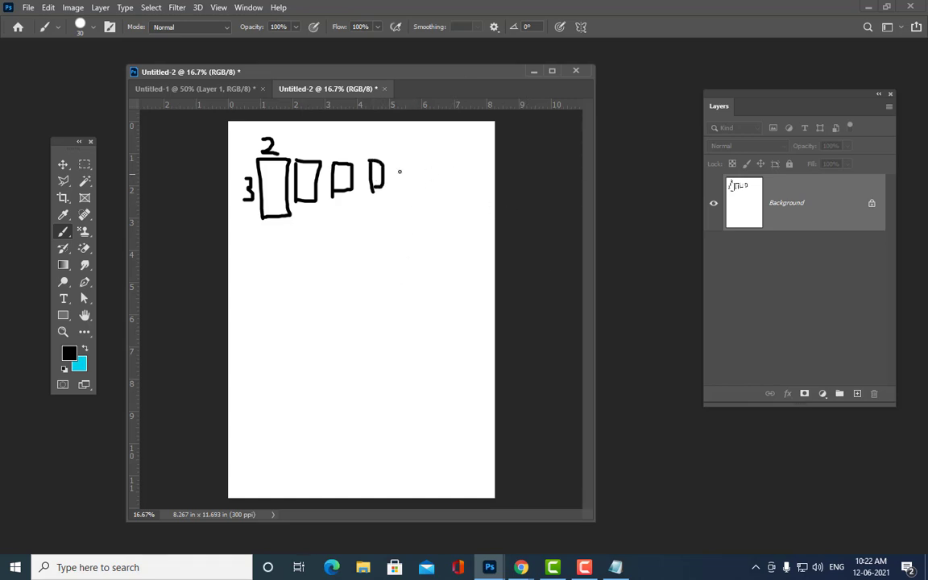
pyautogui.moveTo(390, 168)
pyautogui.mouseDown()
pyautogui.moveTo(389, 193)
pyautogui.moveTo(406, 167)
pyautogui.moveTo(390, 193)
pyautogui.moveTo(416, 201)
pyautogui.moveTo(434, 171)
pyautogui.moveTo(415, 192)
pyautogui.moveTo(457, 191)
pyautogui.mouseUp()
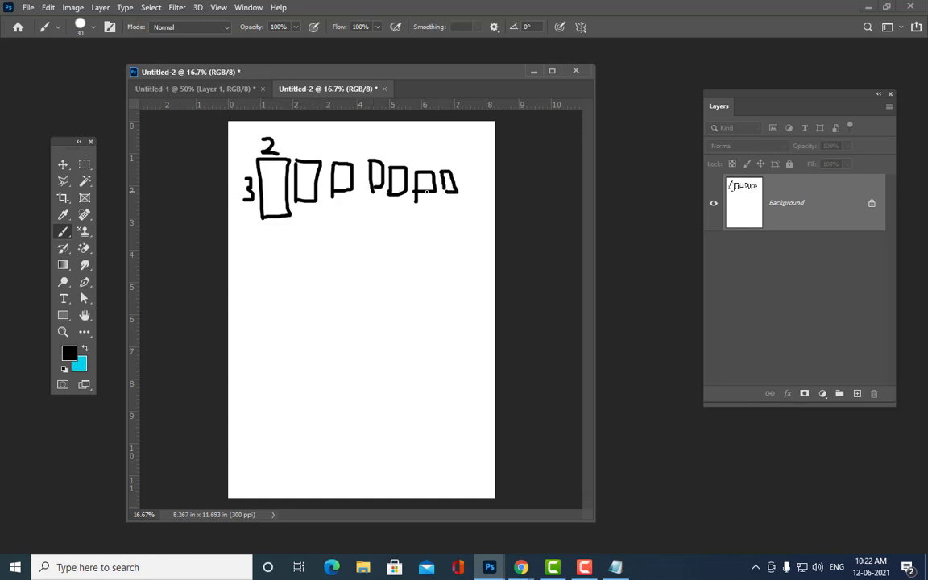
pyautogui.moveTo(458, 190)
pyautogui.mouseDown()
pyautogui.moveTo(459, 173)
pyautogui.moveTo(467, 190)
pyautogui.moveTo(494, 193)
pyautogui.mouseUp()
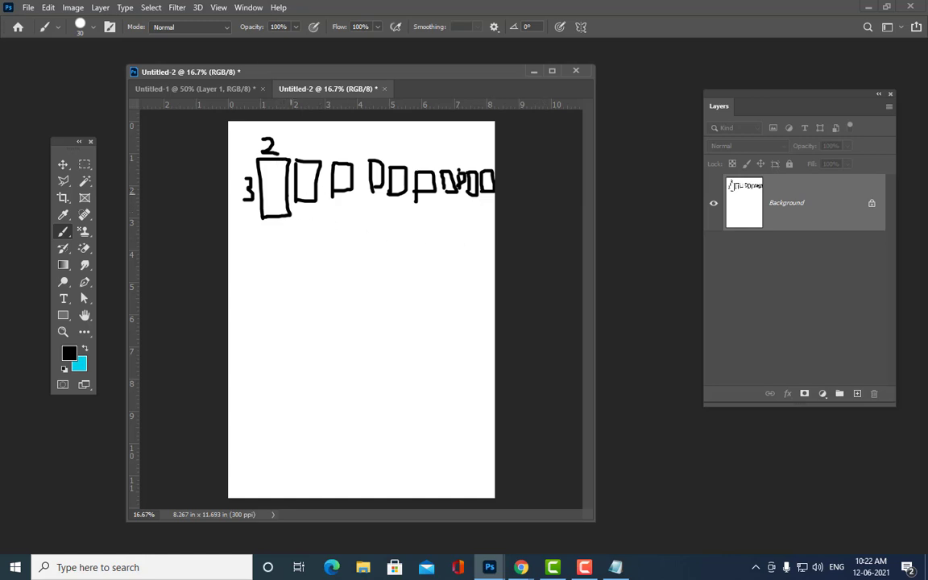
# - Draw a line under the row and three boxes down the left with lines beside them
pyautogui.moveTo(274, 217); pyautogui.dragTo(537, 216)
pyautogui.moveTo(271, 234); pyautogui.dragTo(271, 285)
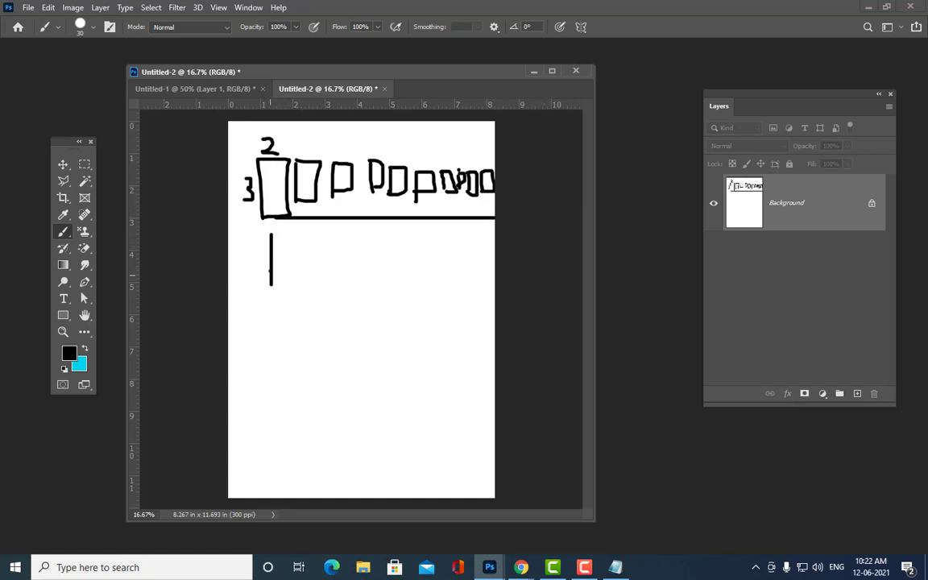
pyautogui.moveTo(276, 236)
pyautogui.mouseDown()
pyautogui.moveTo(302, 285)
pyautogui.moveTo(271, 285)
pyautogui.mouseUp()
pyautogui.moveTo(338, 259); pyautogui.dragTo(493, 259)
pyautogui.moveTo(276, 309)
pyautogui.mouseDown()
pyautogui.moveTo(276, 339)
pyautogui.moveTo(311, 316)
pyautogui.moveTo(277, 335)
pyautogui.mouseUp()
pyautogui.moveTo(348, 313); pyautogui.dragTo(467, 306)
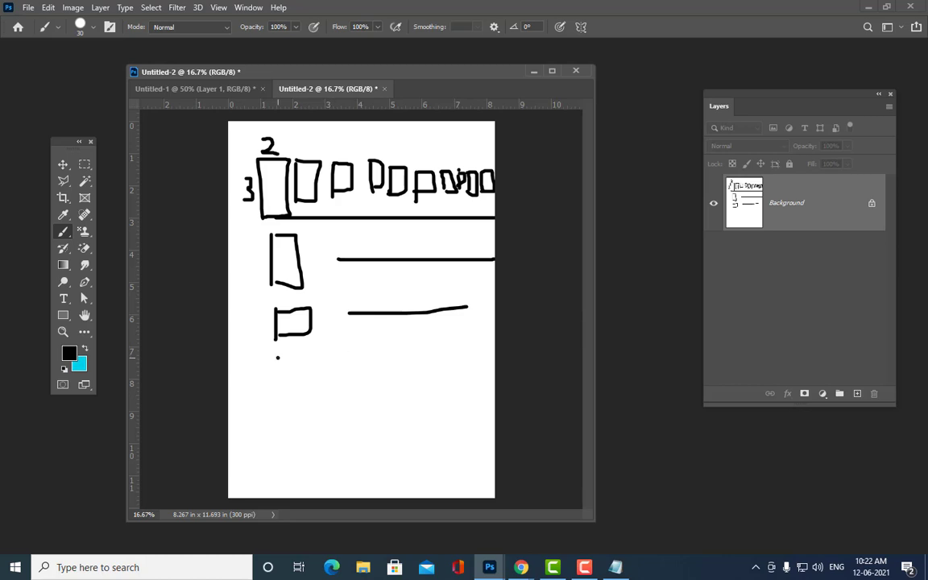
pyautogui.moveTo(277, 357)
pyautogui.mouseDown()
pyautogui.moveTo(277, 372)
pyautogui.moveTo(305, 351)
pyautogui.moveTo(276, 377)
pyautogui.mouseUp()
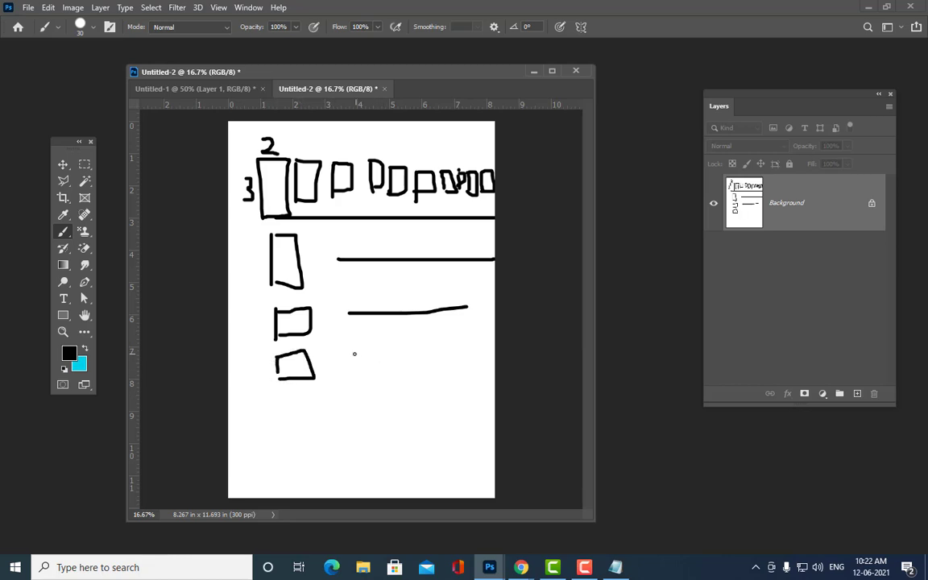
pyautogui.moveTo(339, 359); pyautogui.dragTo(458, 357)
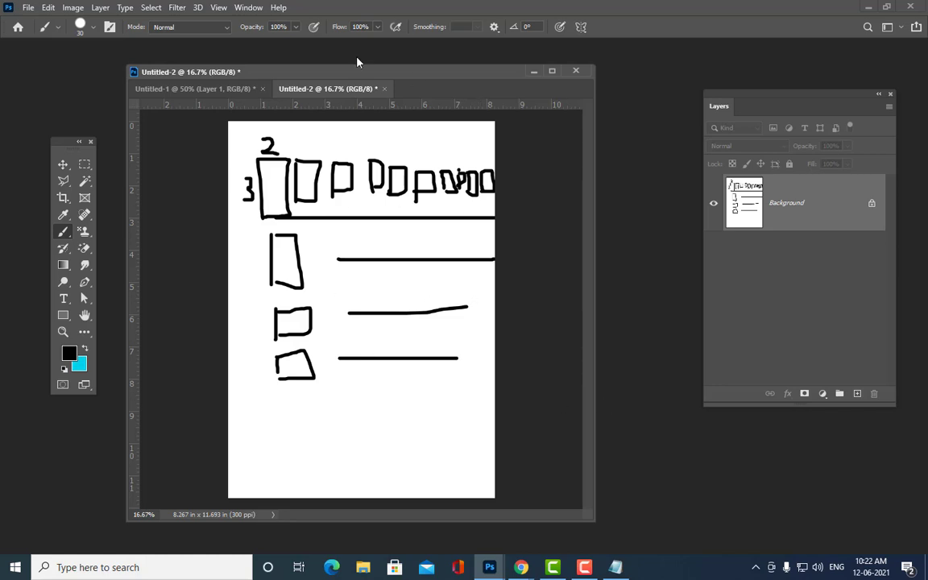
pyautogui.moveTo(358, 62); pyautogui.dragTo(371, 81)
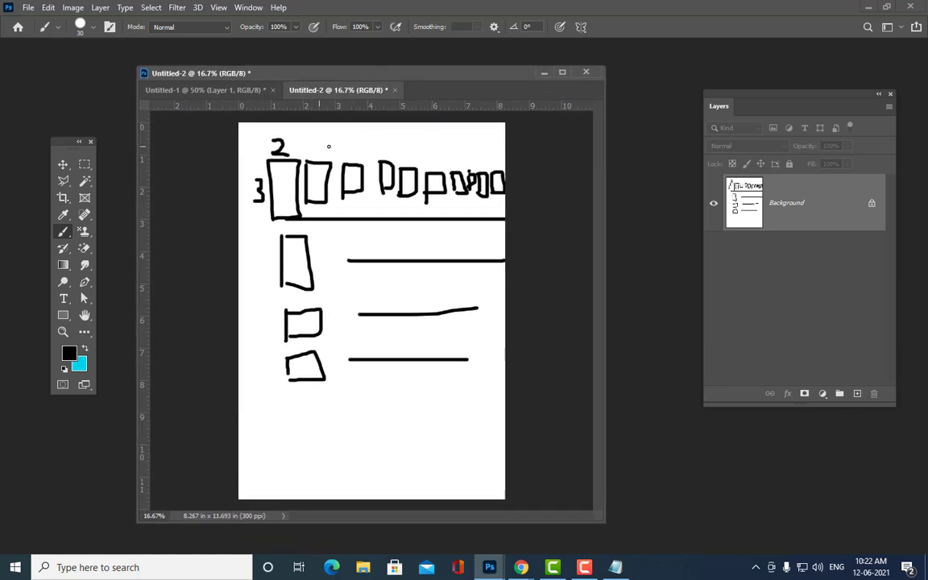
pyautogui.moveTo(389, 77); pyautogui.dragTo(382, 75)
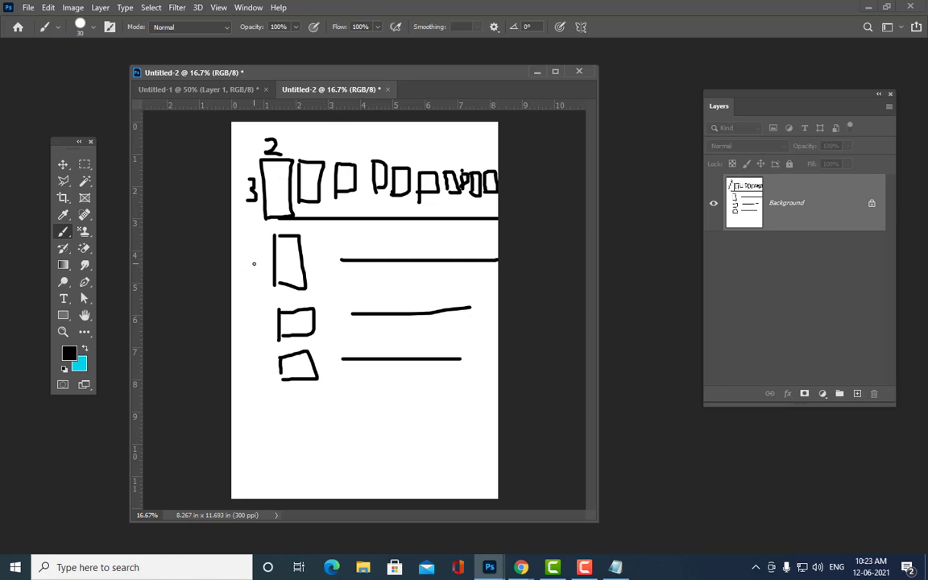
pyautogui.moveTo(246, 260)
pyautogui.mouseDown()
pyautogui.moveTo(253, 272)
pyautogui.moveTo(241, 288)
pyautogui.moveTo(269, 328)
pyautogui.moveTo(256, 339)
pyautogui.moveTo(272, 376)
pyautogui.moveTo(250, 391)
pyautogui.mouseUp()
# - Write 3 beside the left boxes and 2 above the top-row boxes
pyautogui.click(256, 322)
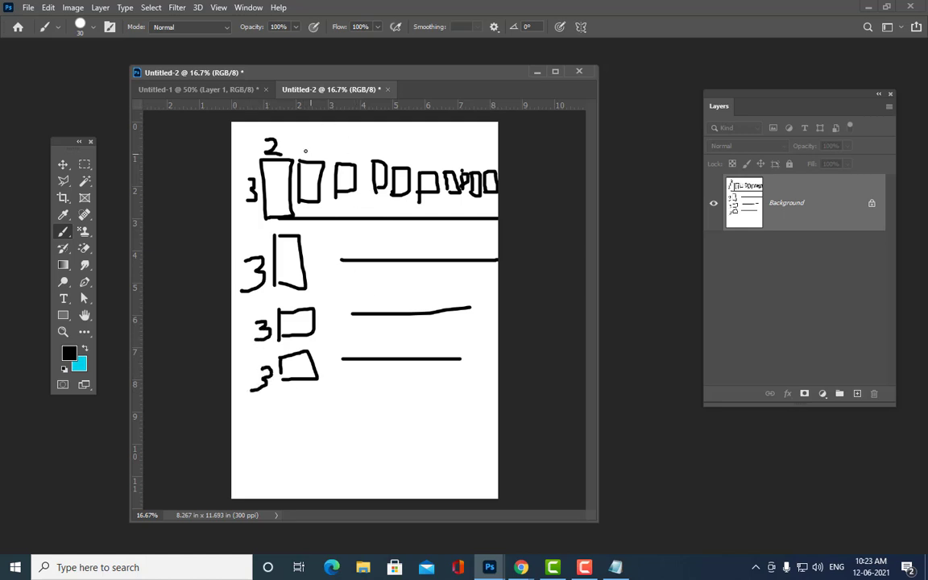
pyautogui.moveTo(302, 146)
pyautogui.mouseDown()
pyautogui.moveTo(313, 155)
pyautogui.moveTo(375, 152)
pyautogui.mouseUp()
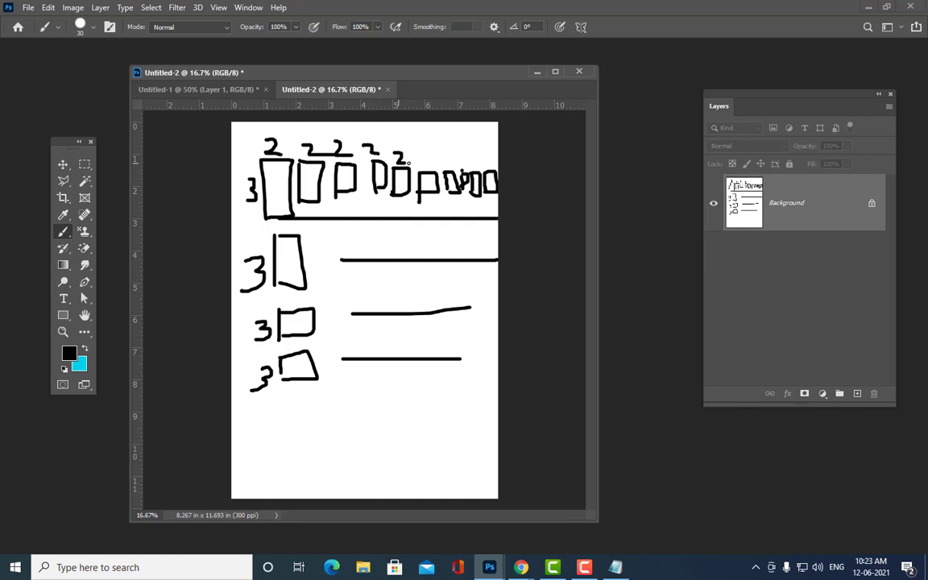
pyautogui.moveTo(392, 153); pyautogui.dragTo(456, 166)
pyautogui.moveTo(464, 158); pyautogui.dragTo(493, 168)
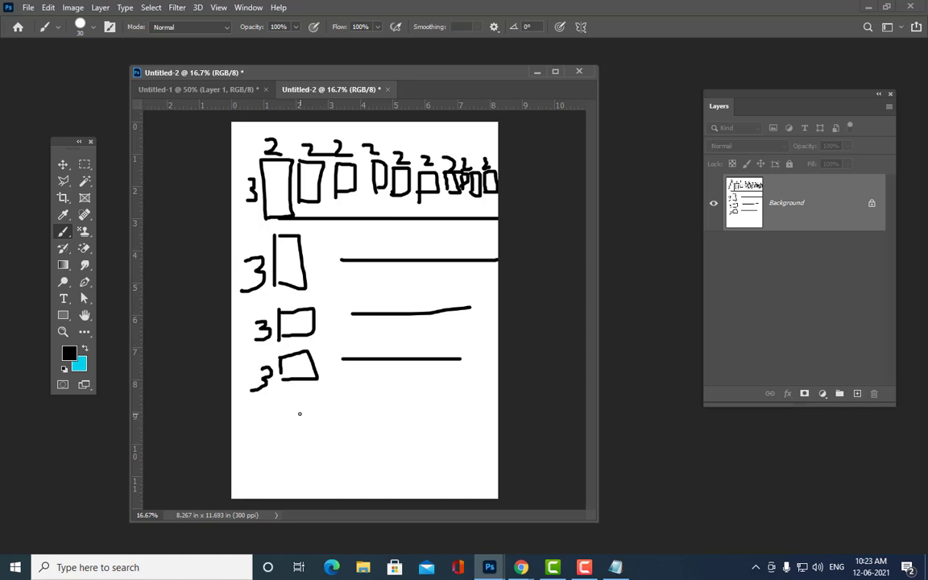
# - Write W = 20 and H = 12 beneath the sketch
pyautogui.moveTo(296, 413)
pyautogui.mouseDown()
pyautogui.moveTo(358, 405)
pyautogui.moveTo(448, 418)
pyautogui.moveTo(457, 391)
pyautogui.mouseUp()
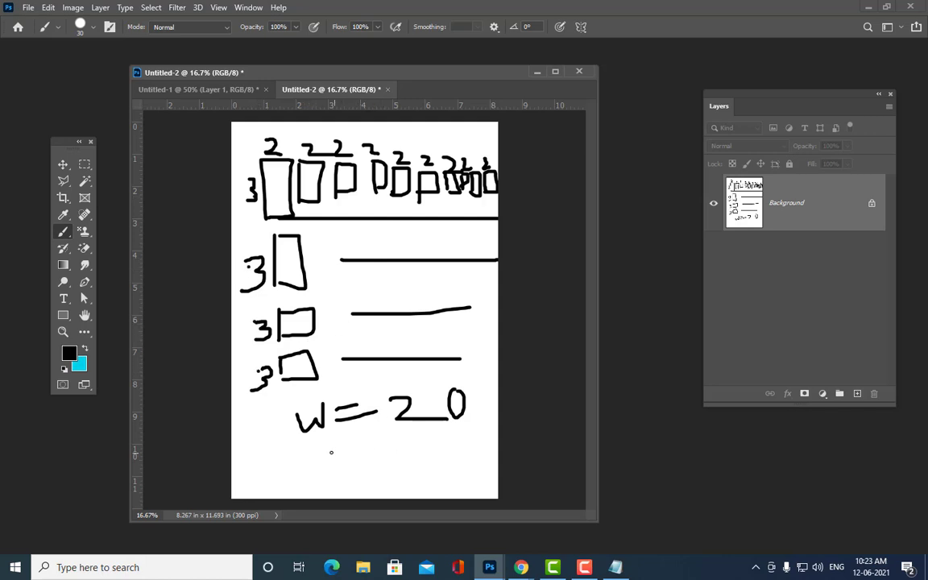
pyautogui.moveTo(310, 443)
pyautogui.mouseDown()
pyautogui.moveTo(312, 476)
pyautogui.moveTo(333, 458)
pyautogui.moveTo(378, 456)
pyautogui.moveTo(381, 467)
pyautogui.mouseUp()
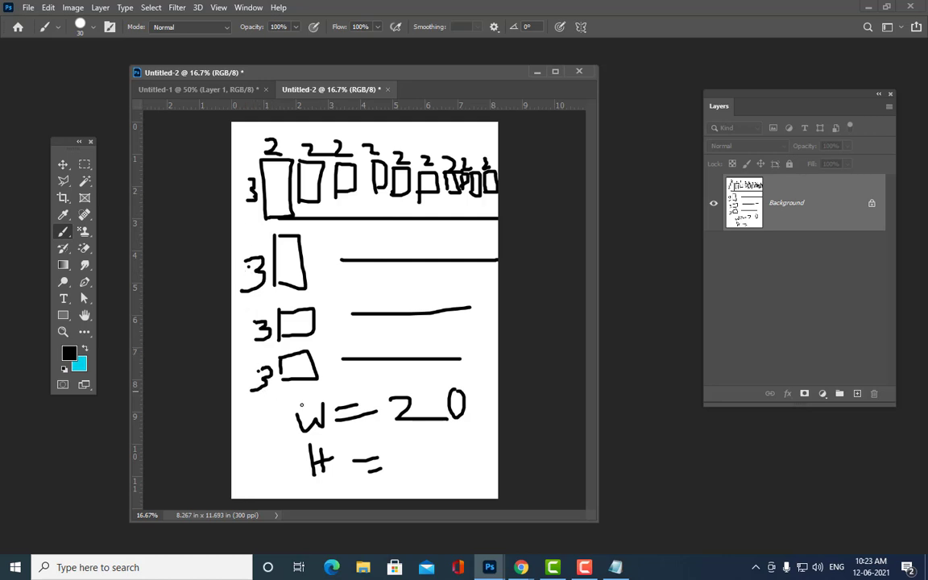
pyautogui.moveTo(406, 445)
pyautogui.mouseDown()
pyautogui.moveTo(412, 477)
pyautogui.moveTo(465, 469)
pyautogui.mouseUp()
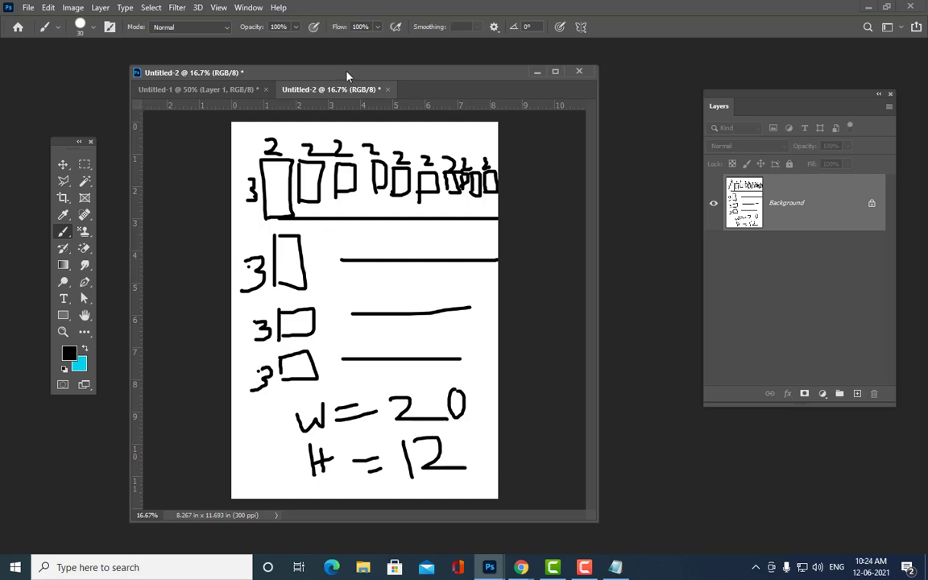
pyautogui.moveTo(315, 72); pyautogui.dragTo(321, 52)
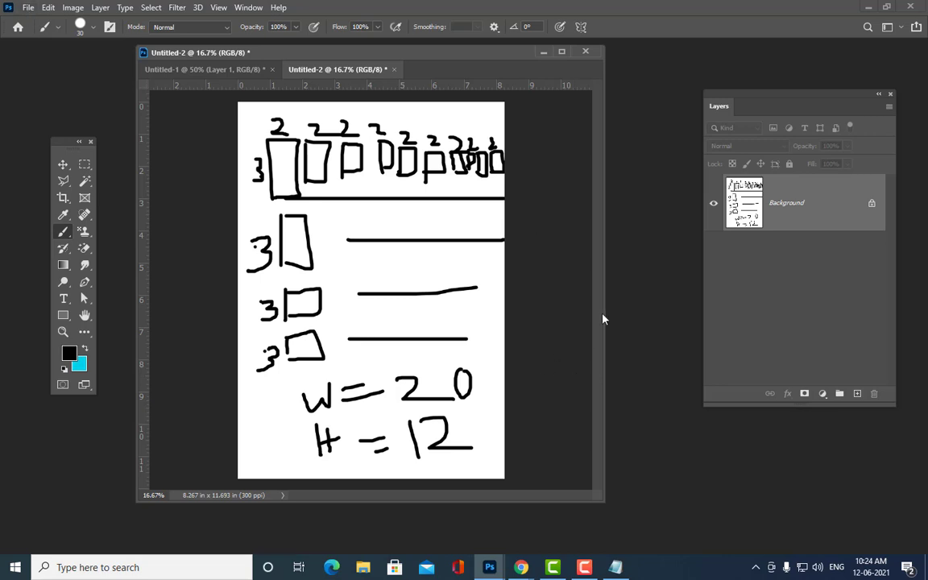
pyautogui.moveTo(244, 55); pyautogui.dragTo(279, 72)
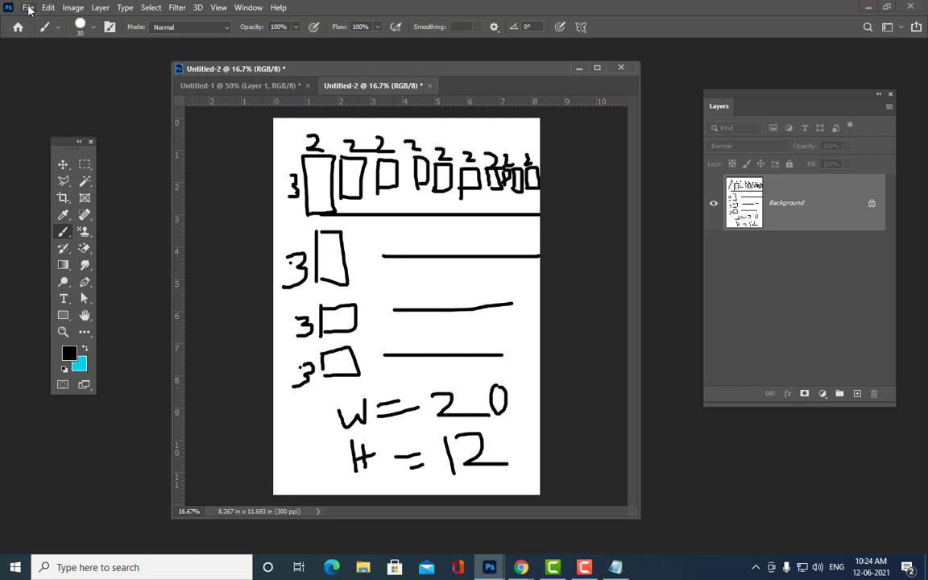
# - Discard the sketch unsaved and create a new 20 x 12 inch, 300 ppi document
pyautogui.click(429, 86)
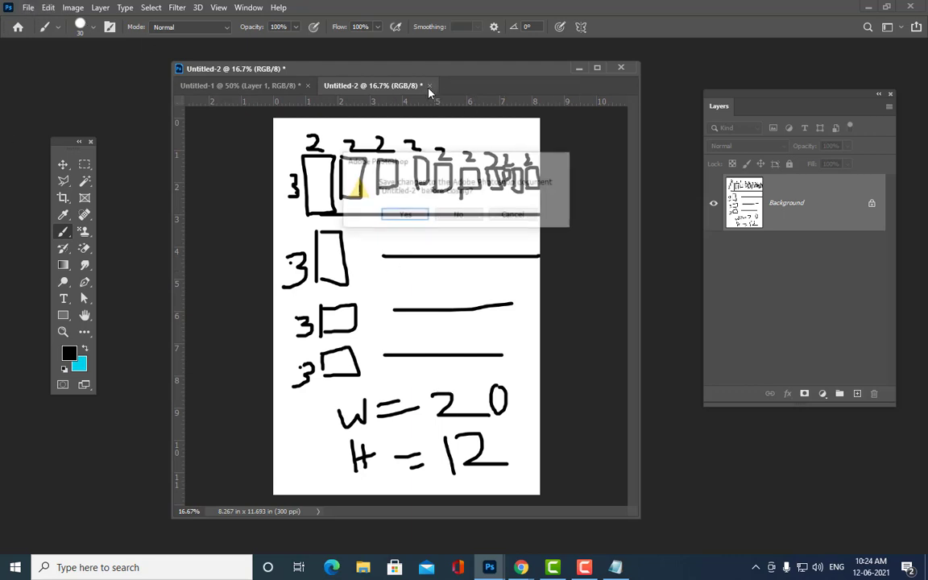
pyautogui.click(461, 216)
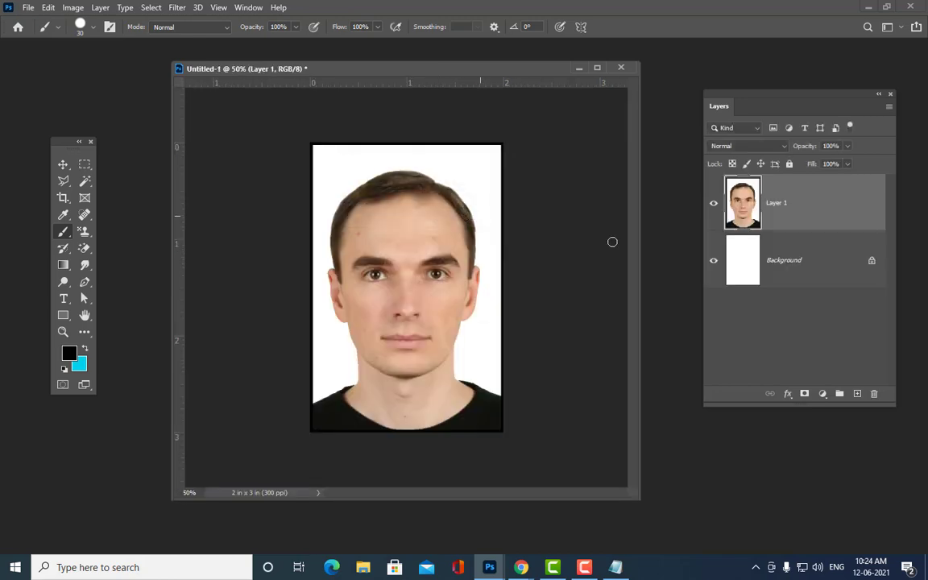
pyautogui.click(28, 8)
pyautogui.click(45, 22)
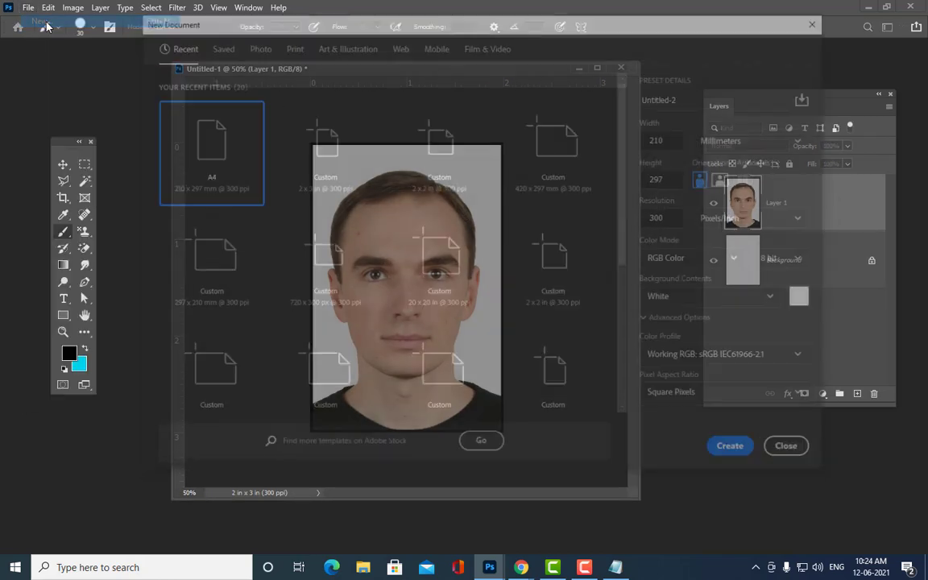
pyautogui.click(758, 138)
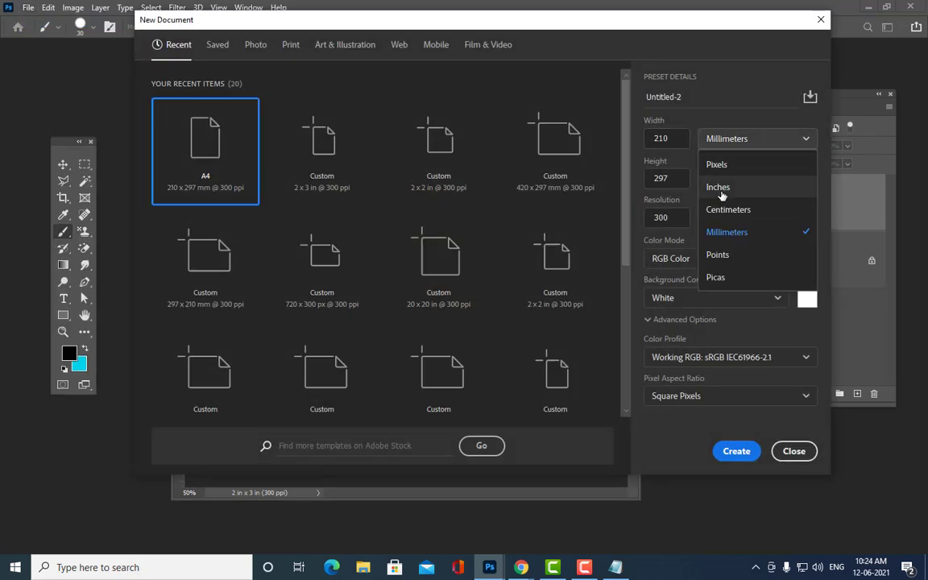
pyautogui.click(718, 187)
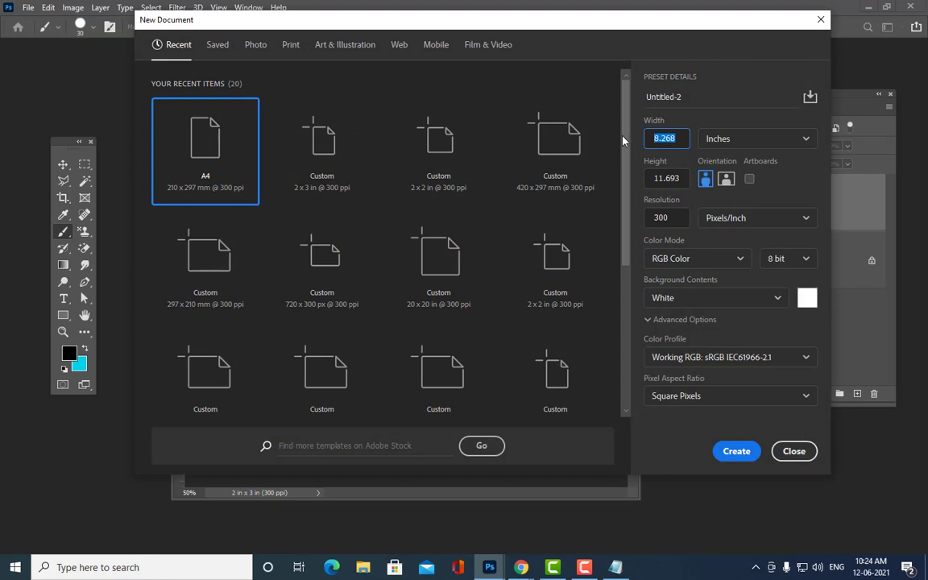
pyautogui.write('20')
pyautogui.click(684, 175)
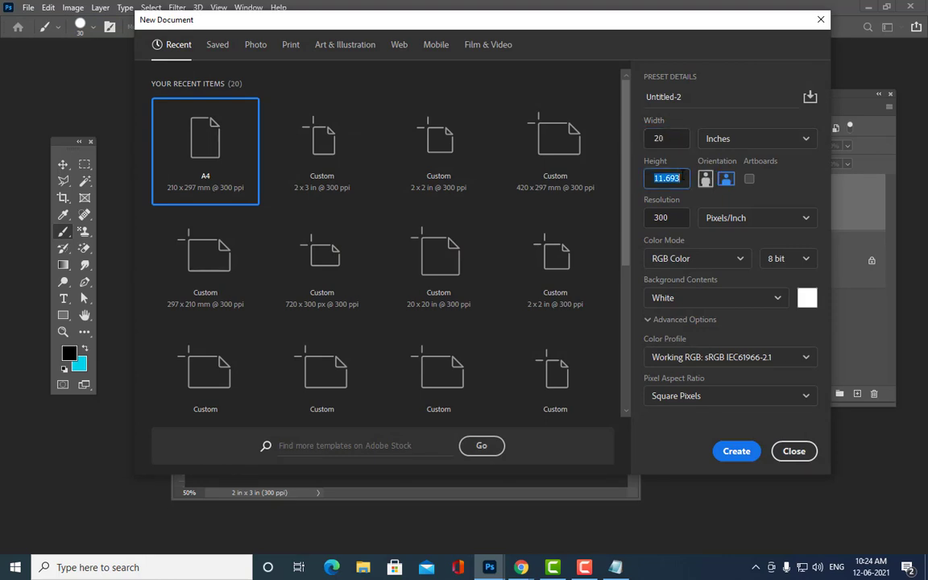
pyautogui.write('12')
pyautogui.hotkey('shift', 'Tab')
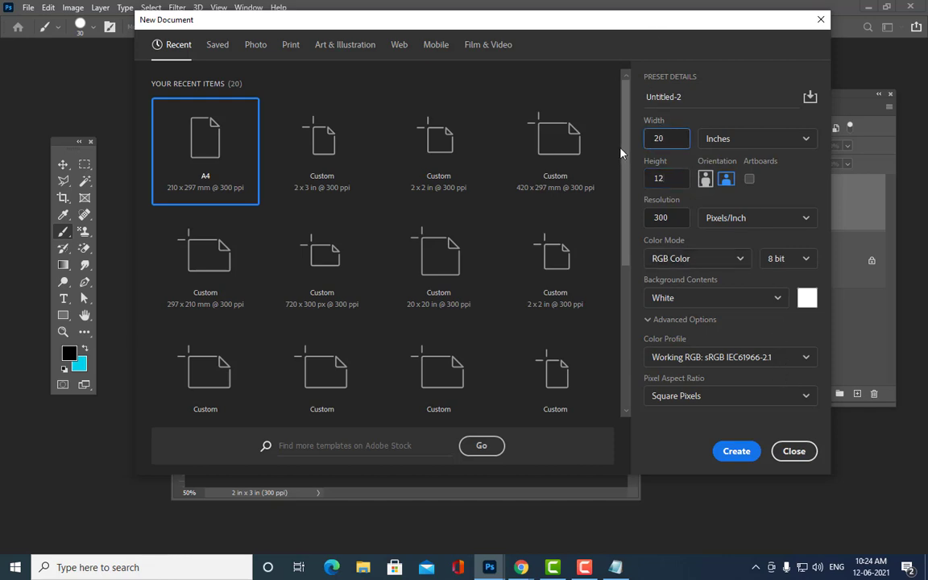
pyautogui.click(732, 450)
# - Float the new 20 x 12 inch document in its own window over the passport photo
pyautogui.moveTo(387, 89)
pyautogui.mouseDown()
pyautogui.moveTo(587, 117)
pyautogui.moveTo(601, 111)
pyautogui.mouseUp()
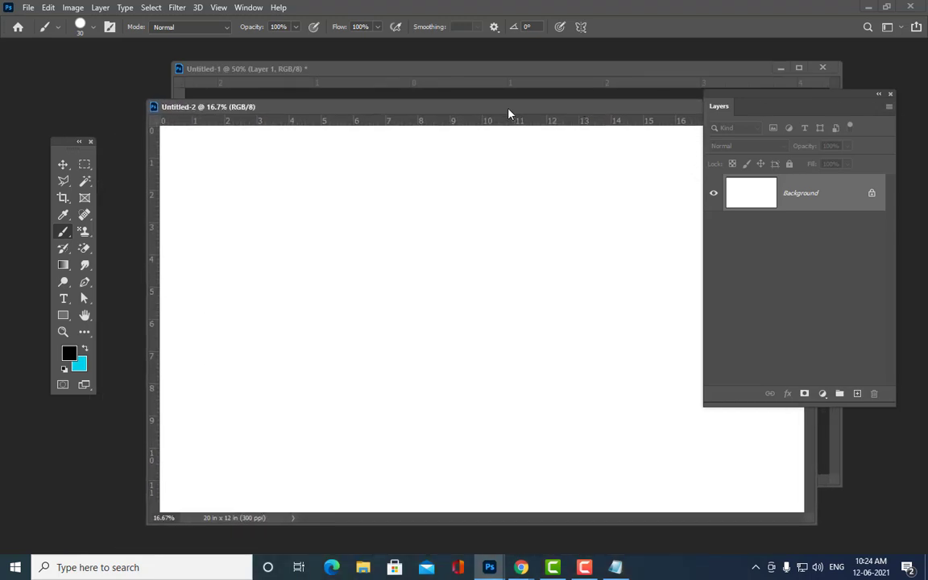
pyautogui.moveTo(508, 113); pyautogui.dragTo(465, 115)
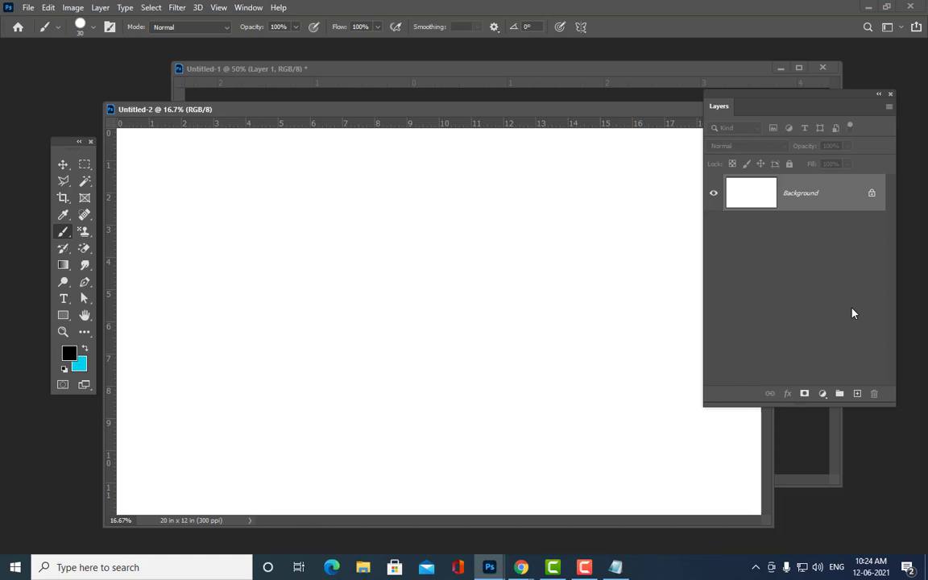
pyautogui.moveTo(201, 105); pyautogui.dragTo(199, 103)
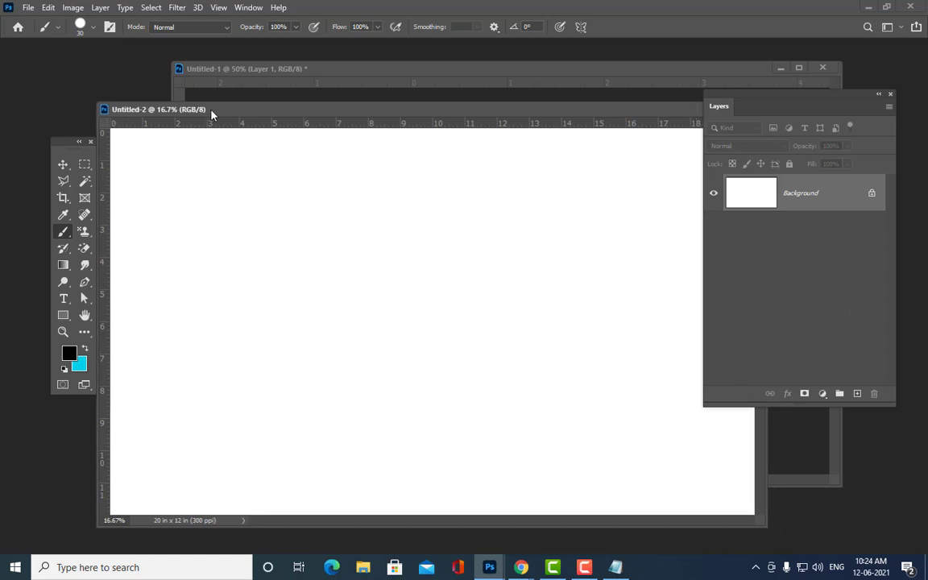
pyautogui.click(47, 9)
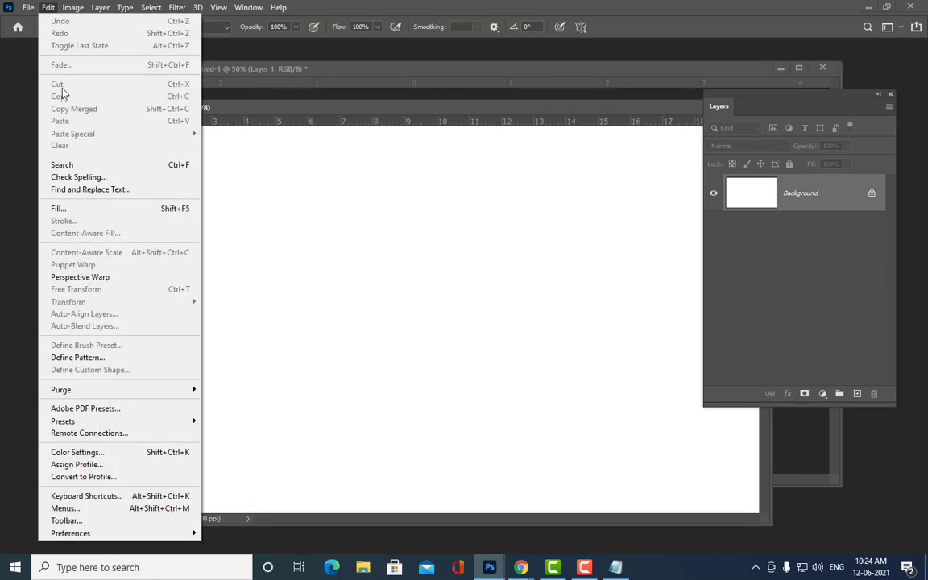
# - Fill the whole 20 x 12 inch sheet with the bordered passportpic pattern
pyautogui.click(61, 208)
pyautogui.click(437, 157)
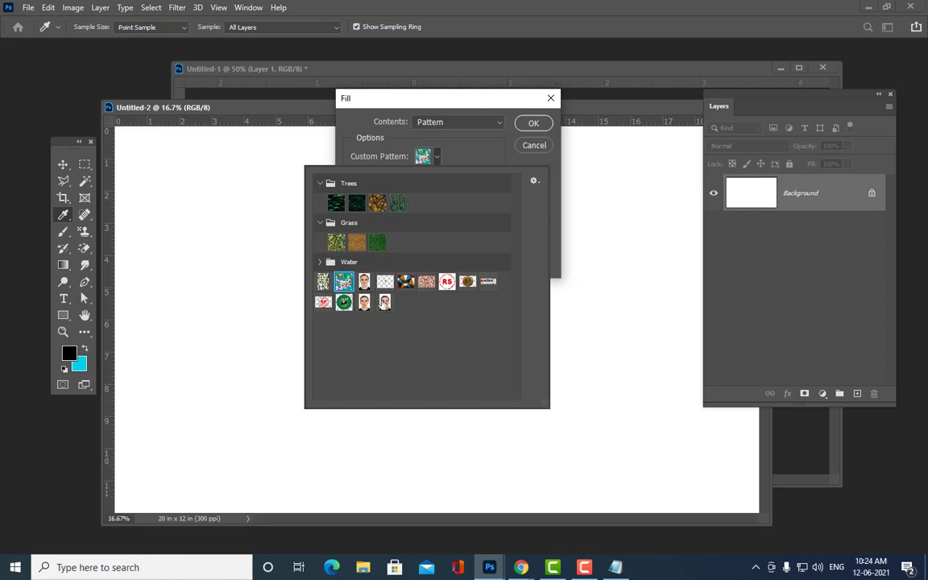
pyautogui.click(384, 302)
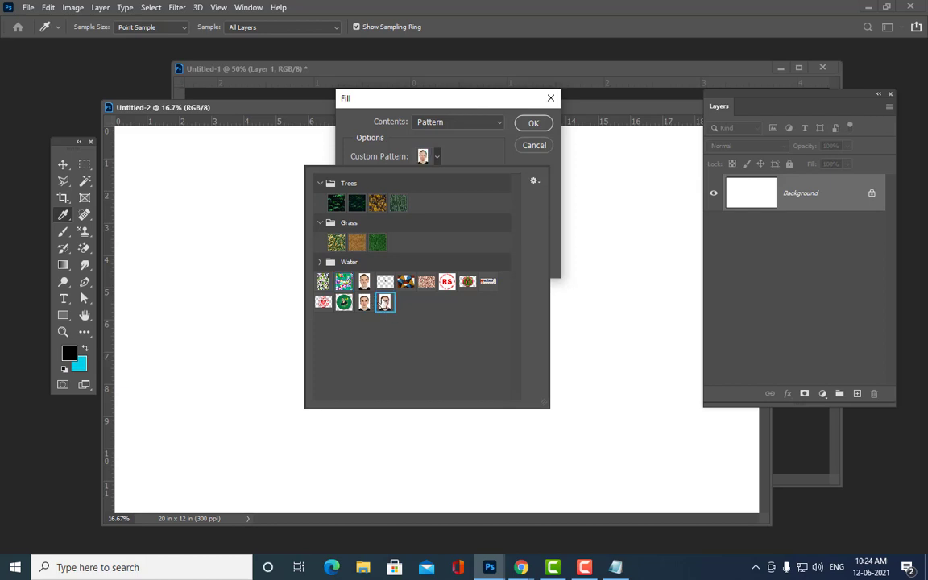
pyautogui.click(531, 124)
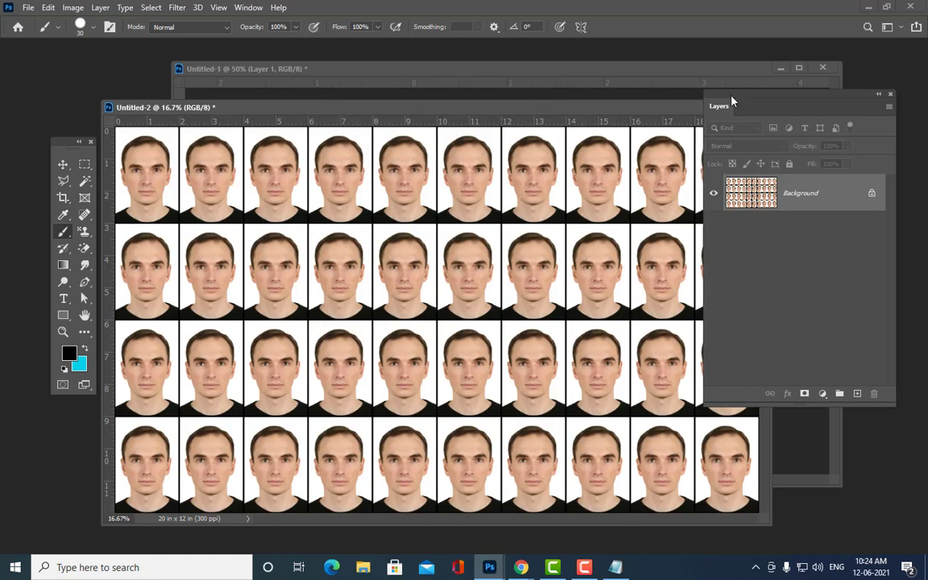
# - Move the Layers panel aside and resize the window to reveal the full 10-by-4 photo grid
pyautogui.moveTo(728, 98); pyautogui.dragTo(835, 82)
pyautogui.moveTo(765, 523); pyautogui.dragTo(810, 533)
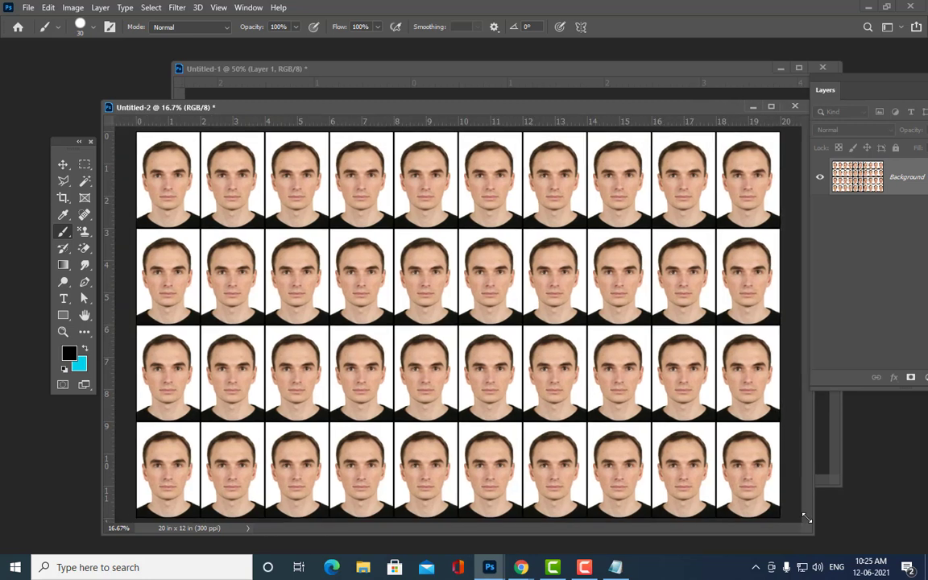
pyautogui.moveTo(439, 110); pyautogui.dragTo(427, 103)
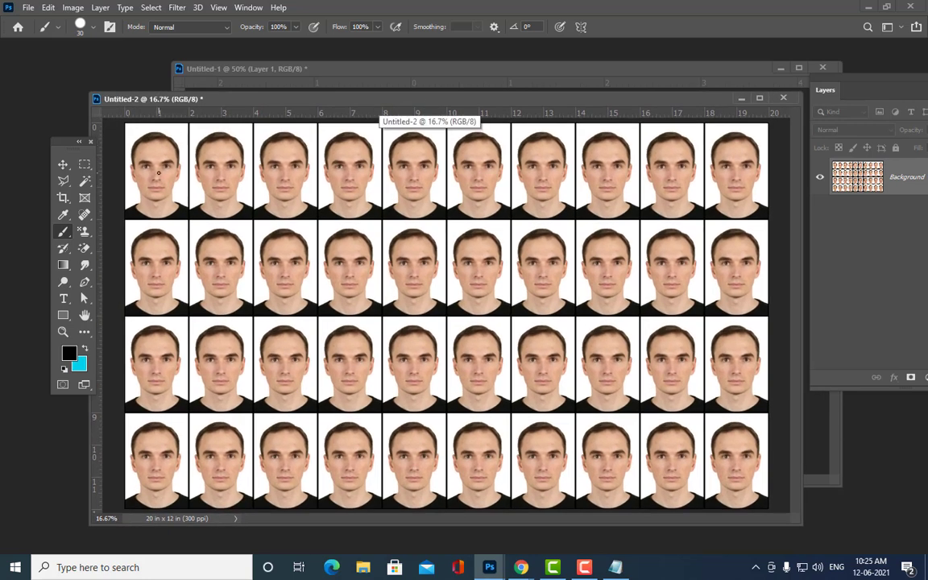
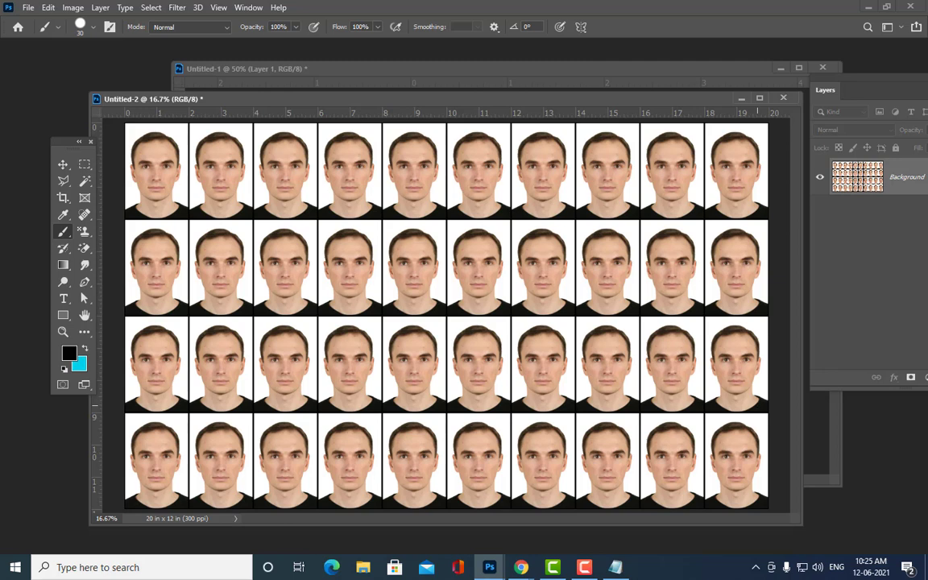
# - Revert the photo sheet to blank, then browse the E: and G: drives for an image
pyautogui.hotkey('ctrl', 'z')
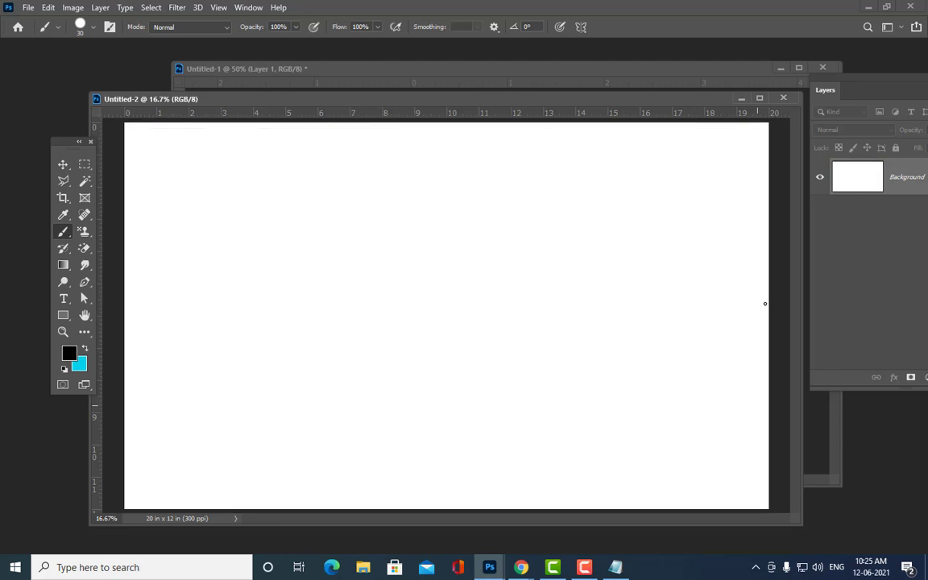
pyautogui.click(28, 7)
pyautogui.click(35, 33)
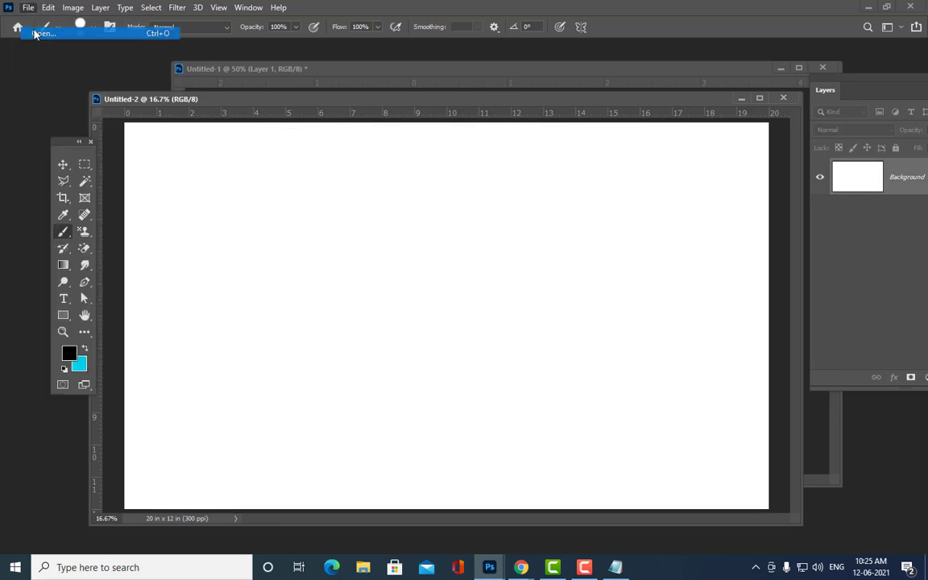
pyautogui.scroll(-10, 652, 120)
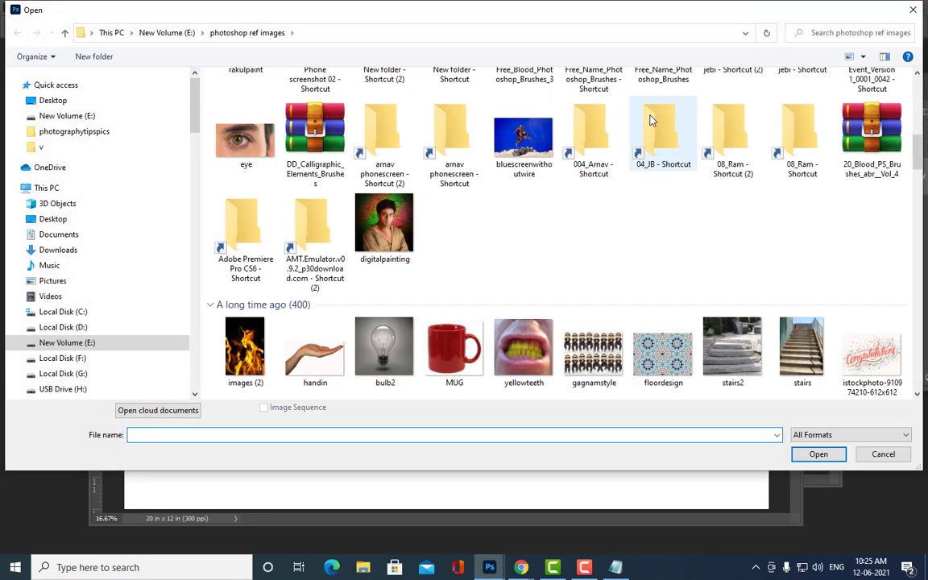
pyautogui.scroll(2, 708, 186)
pyautogui.scroll(3, 704, 199)
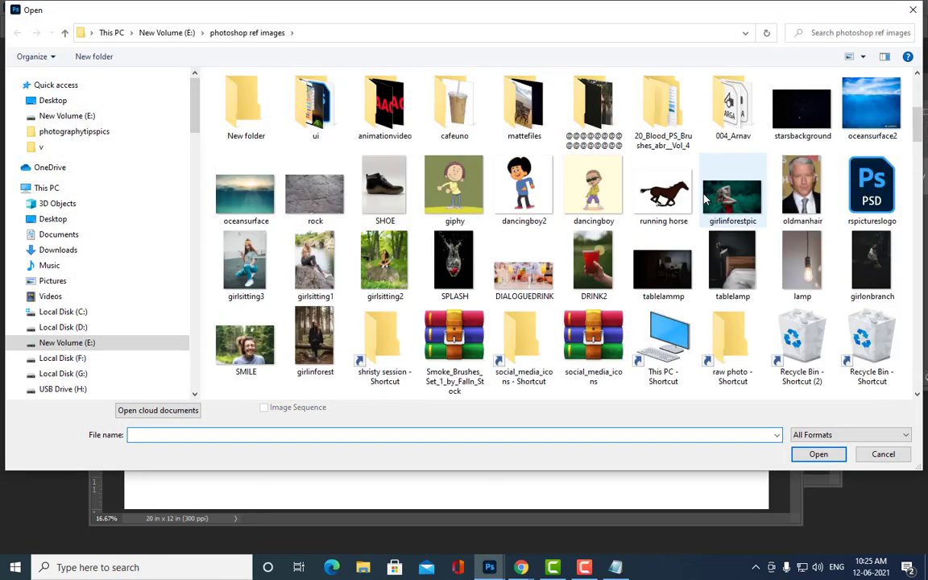
pyautogui.click(72, 344)
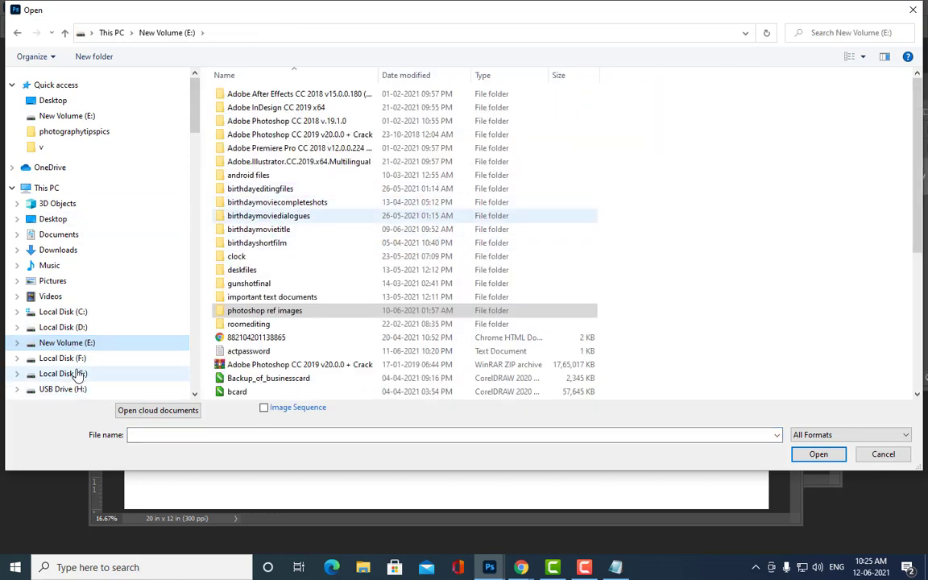
pyautogui.scroll(-3, 511, 306)
pyautogui.scroll(-2, 389, 334)
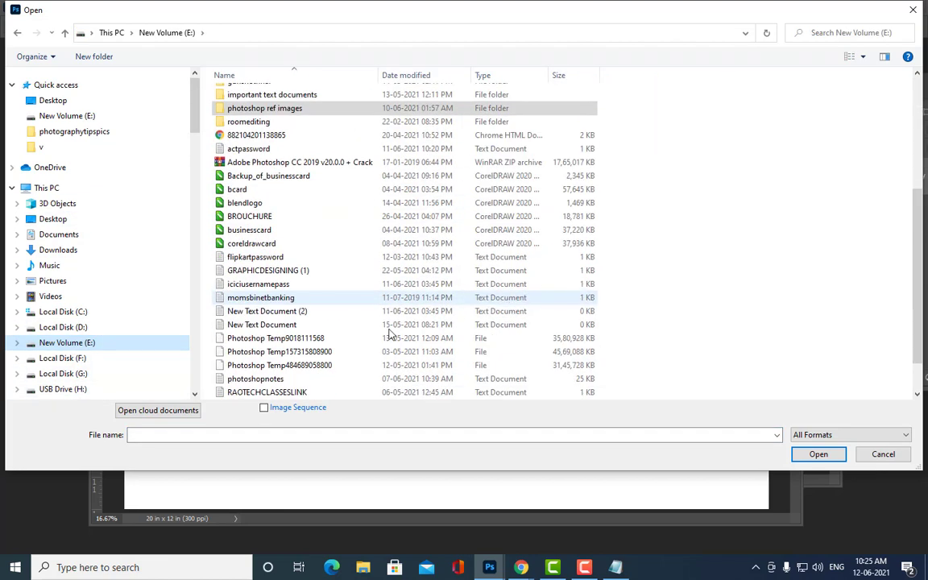
pyautogui.click(64, 373)
pyautogui.scroll(-5, 617, 256)
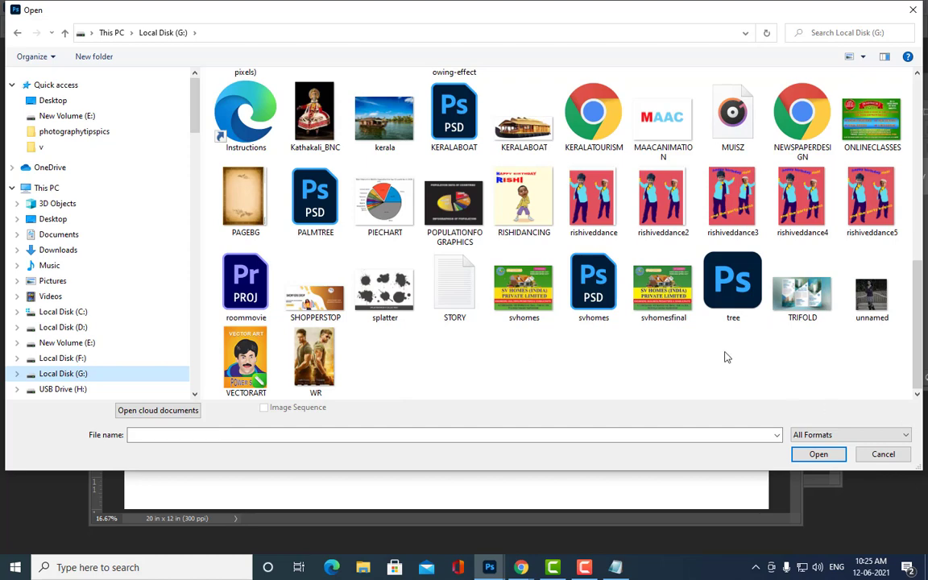
# - Return to New Volume (E:) and show the files as large thumbnails
pyautogui.scroll(10, 509, 319)
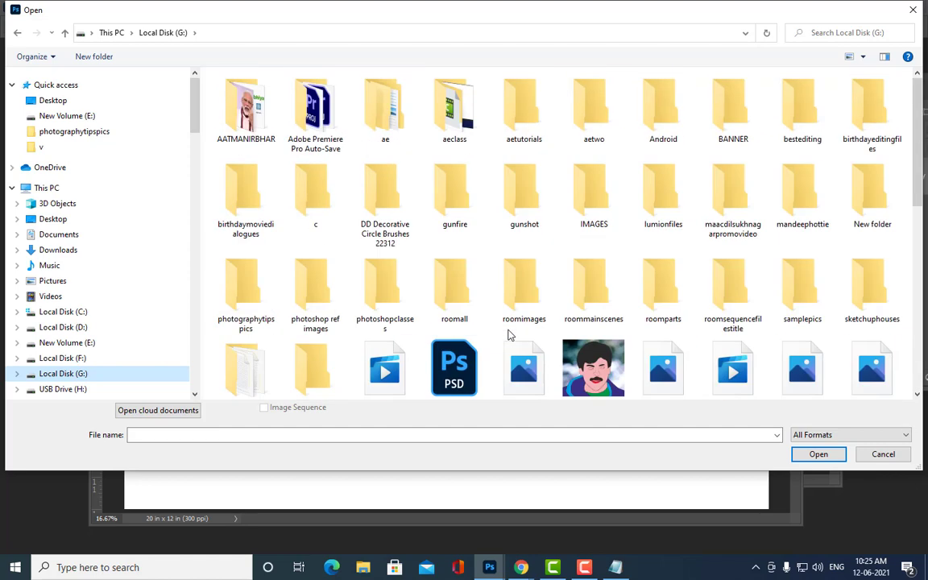
pyautogui.scroll(-5, 509, 319)
pyautogui.scroll(-5, 406, 356)
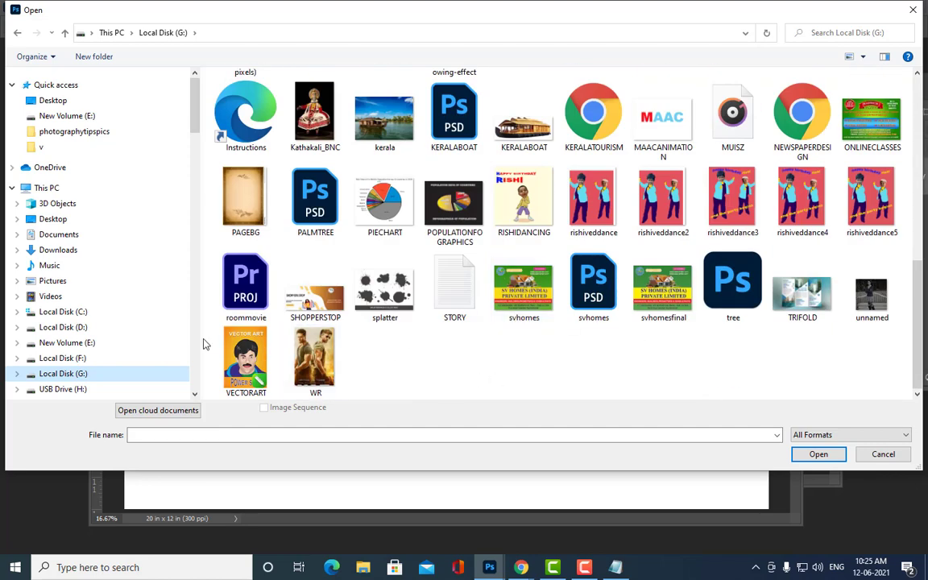
pyautogui.click(79, 343)
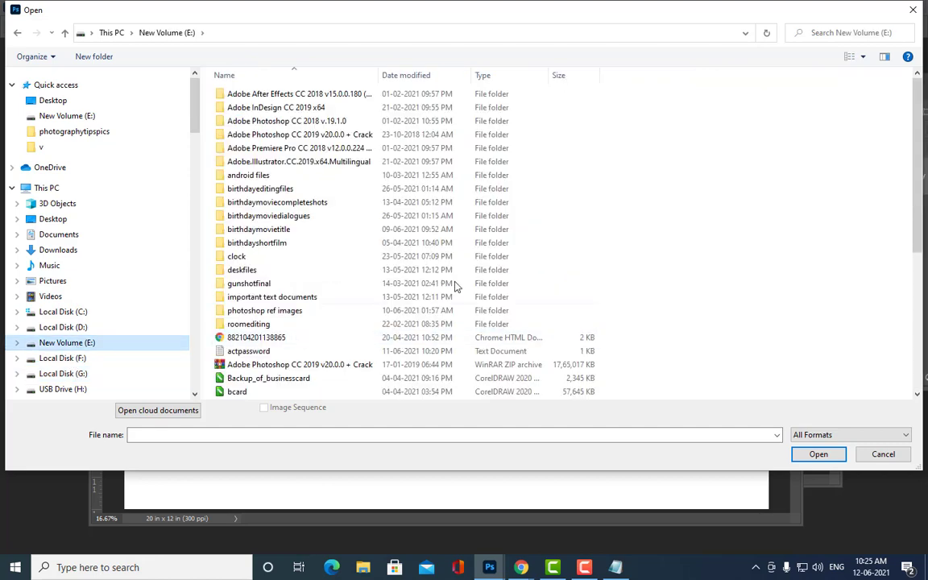
pyautogui.scroll(-5, 659, 213)
pyautogui.scroll(-3, 659, 213)
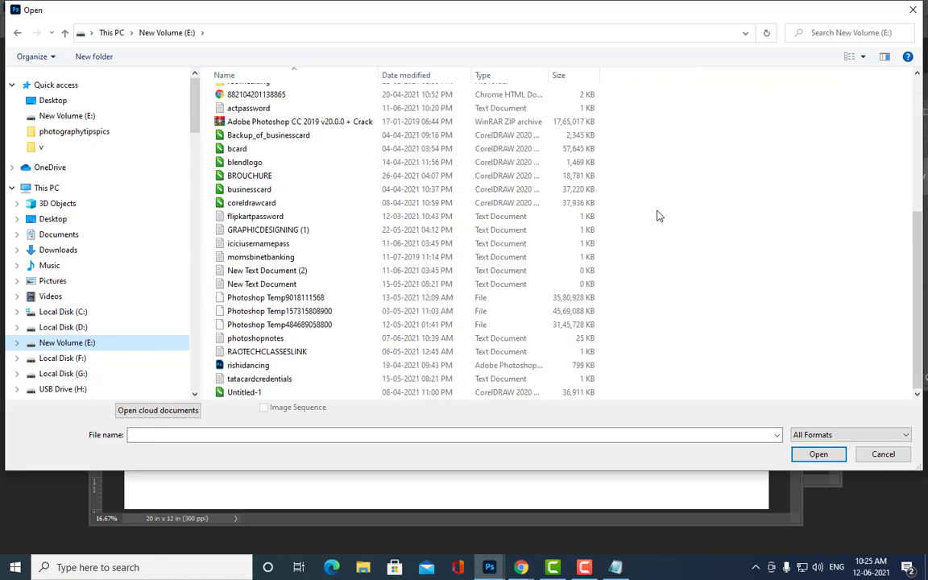
pyautogui.click(863, 56)
pyautogui.click(878, 37)
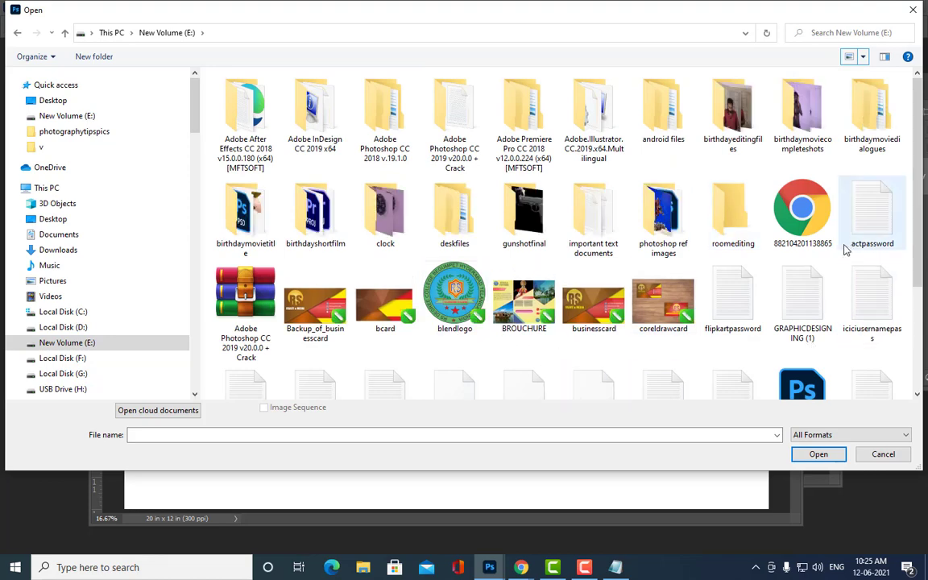
pyautogui.scroll(-2, 456, 321)
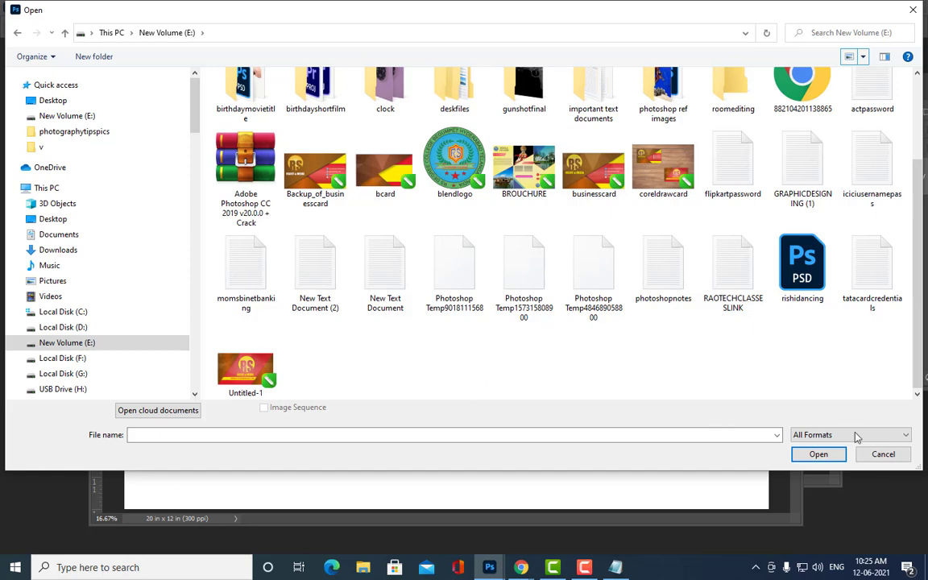
# - Filter to JPEG files, browse to the Desktop and select the DEGREE image
pyautogui.click(856, 435)
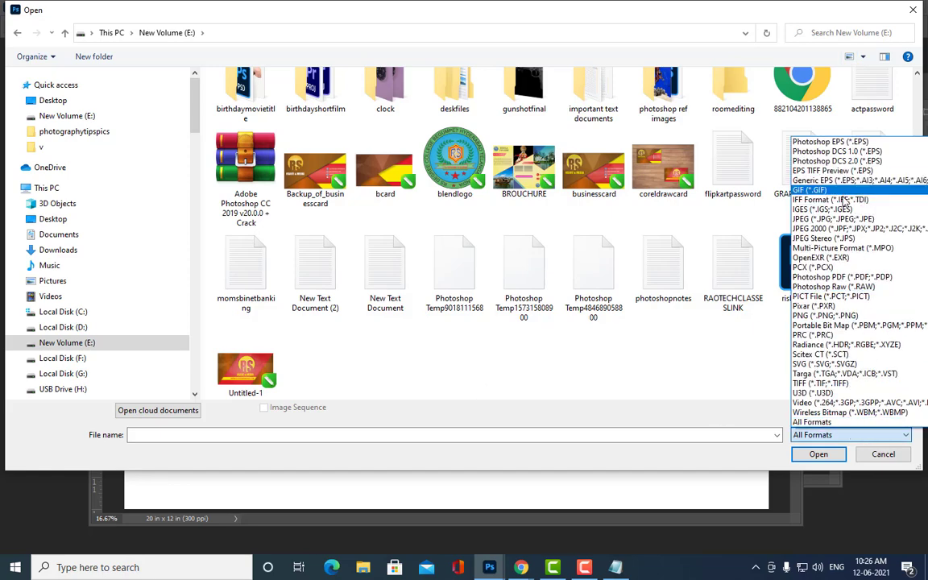
pyautogui.click(838, 218)
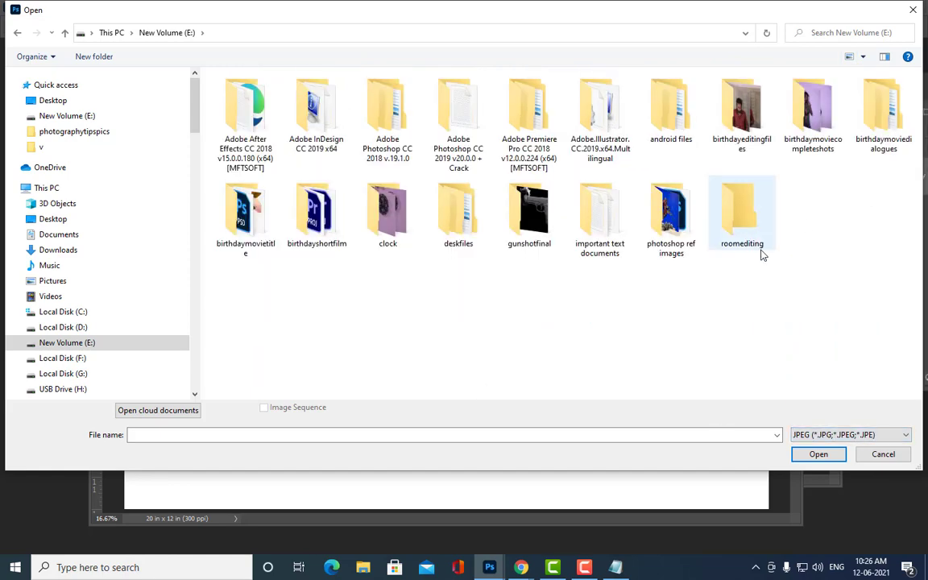
pyautogui.moveTo(50, 167)
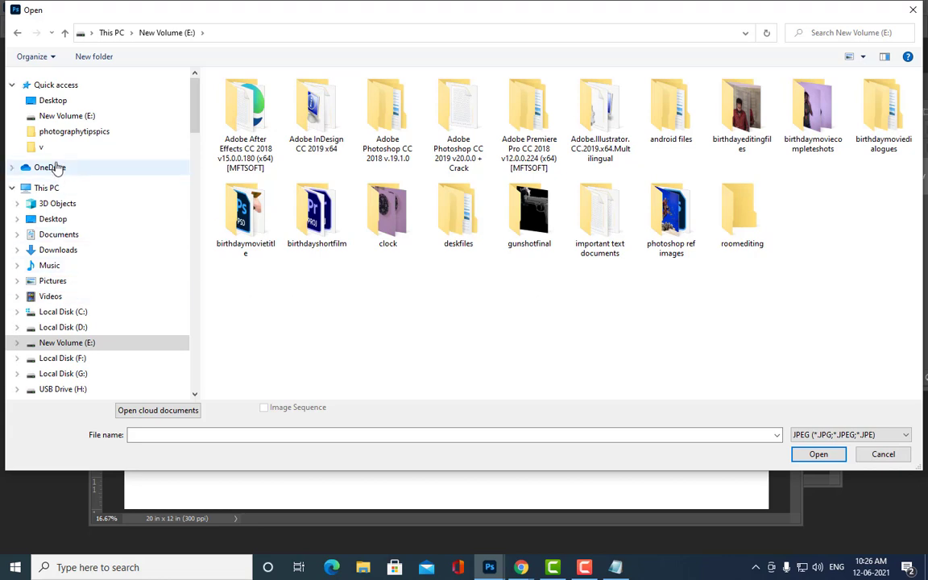
pyautogui.click(50, 100)
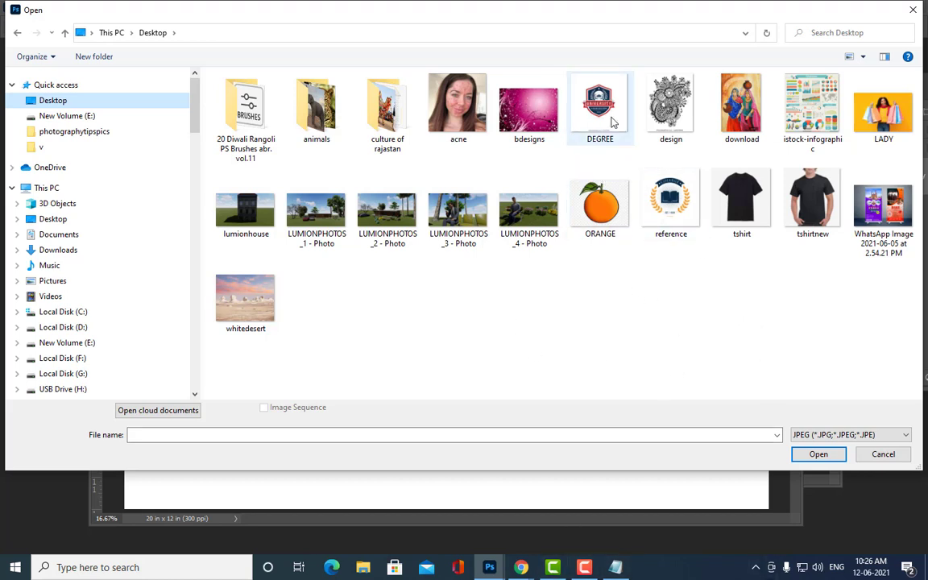
pyautogui.click(608, 119)
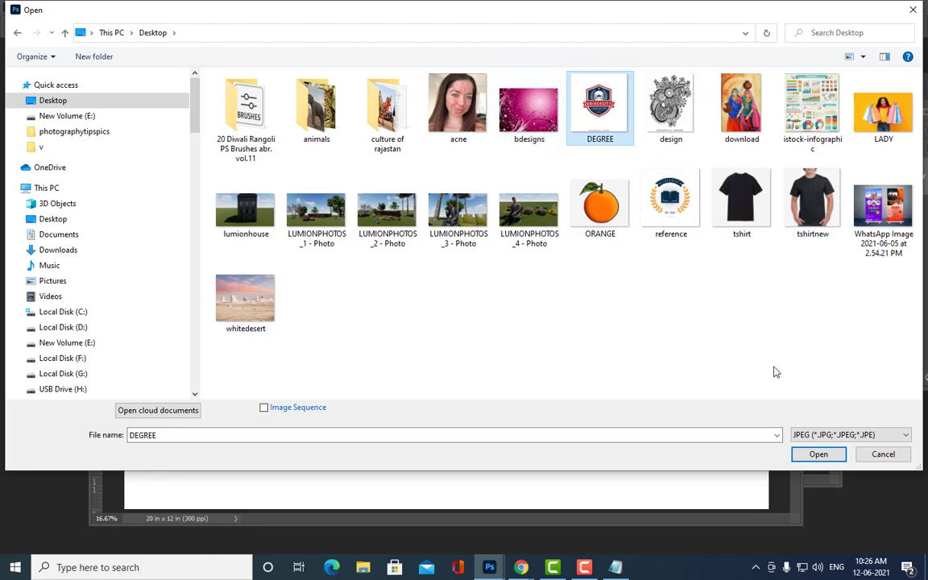
# - Open DEGREE.jpg in an enlarged window, convert its Background to Layer 0, and float the Layers panel
pyautogui.click(818, 454)
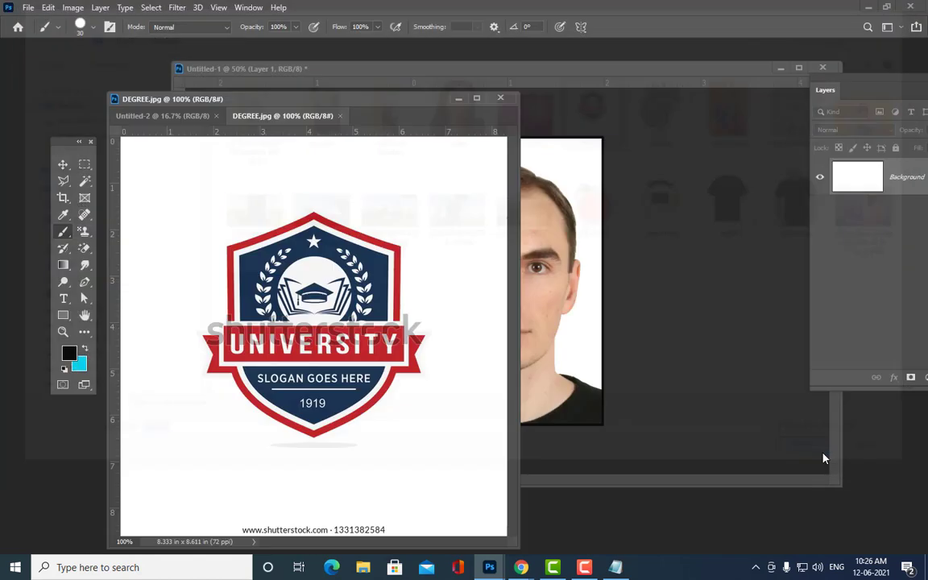
pyautogui.moveTo(320, 104); pyautogui.dragTo(353, 64)
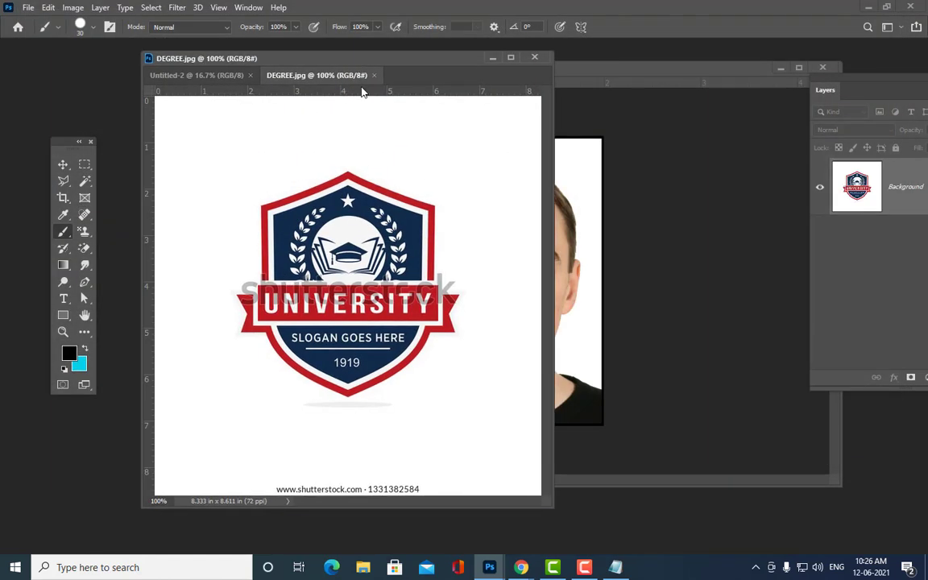
pyautogui.moveTo(544, 500); pyautogui.dragTo(682, 539)
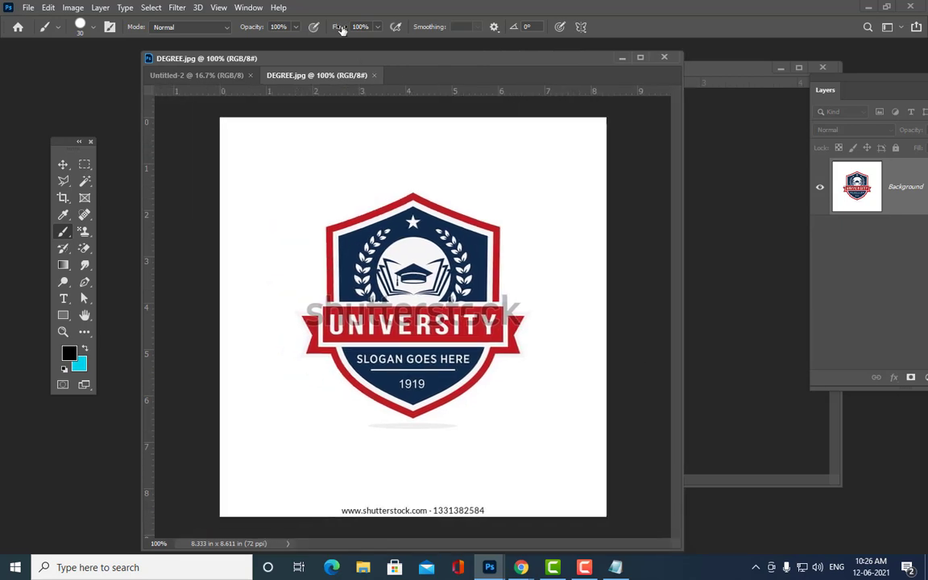
pyautogui.moveTo(355, 59); pyautogui.dragTo(361, 72)
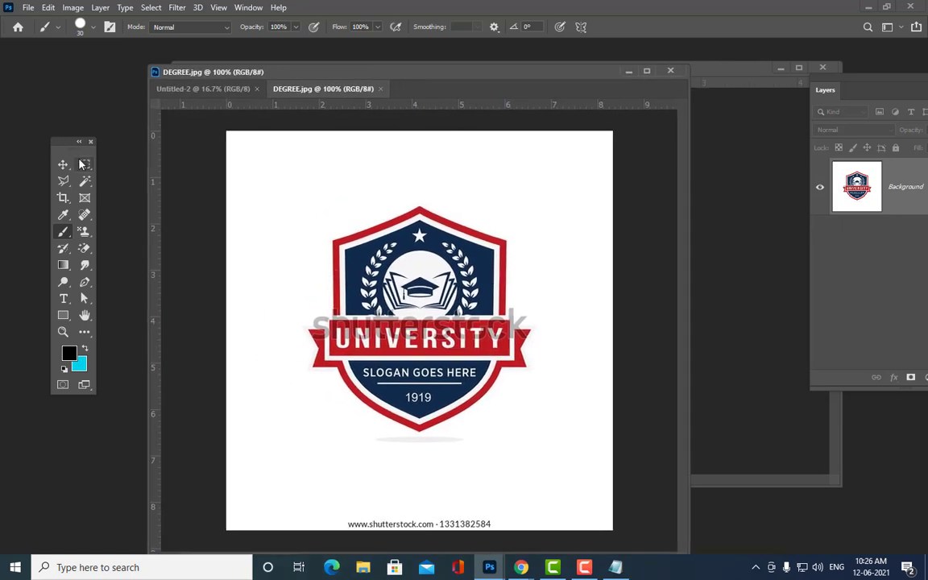
pyautogui.doubleClick(917, 204)
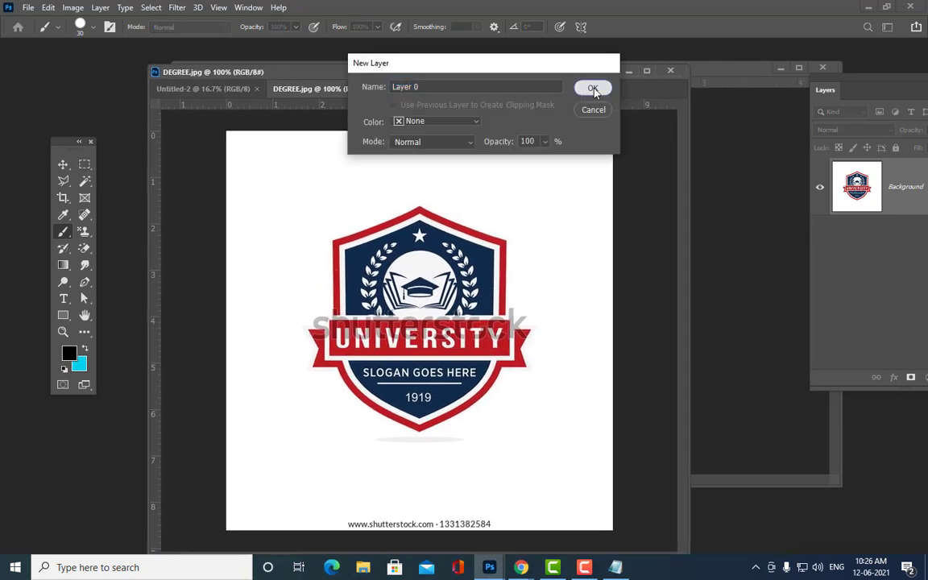
pyautogui.click(591, 87)
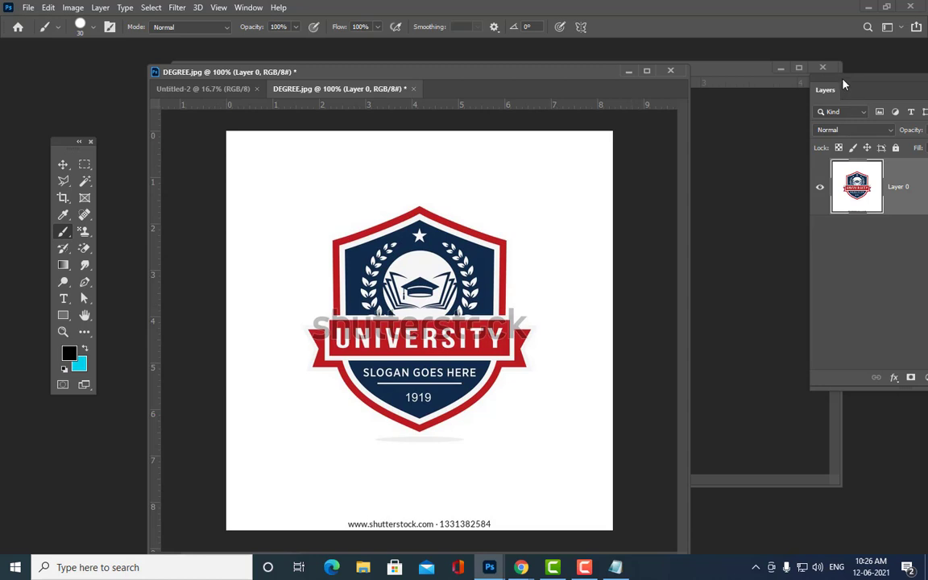
pyautogui.moveTo(844, 85); pyautogui.dragTo(725, 105)
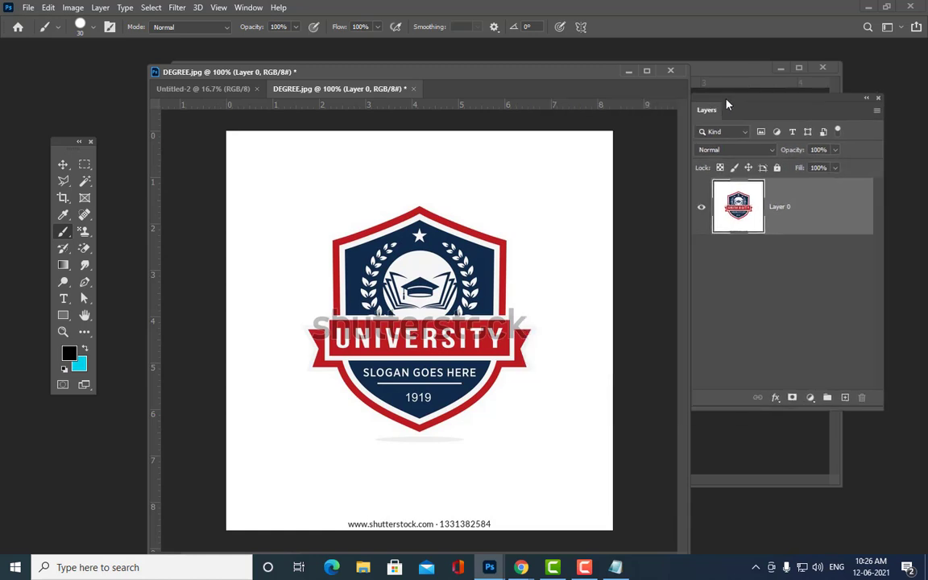
# - Crop the DEGREE image to a rectangle around the university logo
pyautogui.click(84, 166)
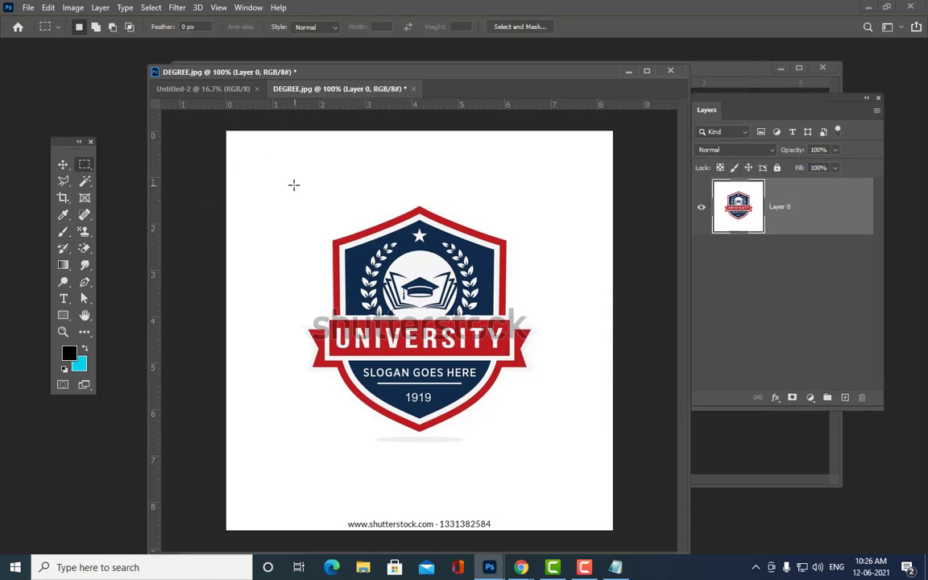
pyautogui.moveTo(289, 182); pyautogui.dragTo(549, 446)
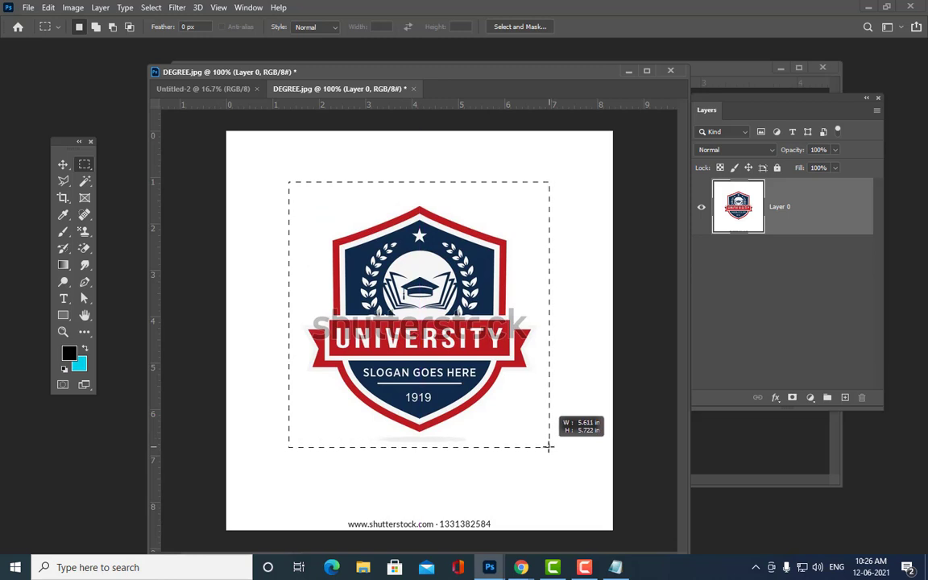
pyautogui.click(73, 7)
pyautogui.click(95, 142)
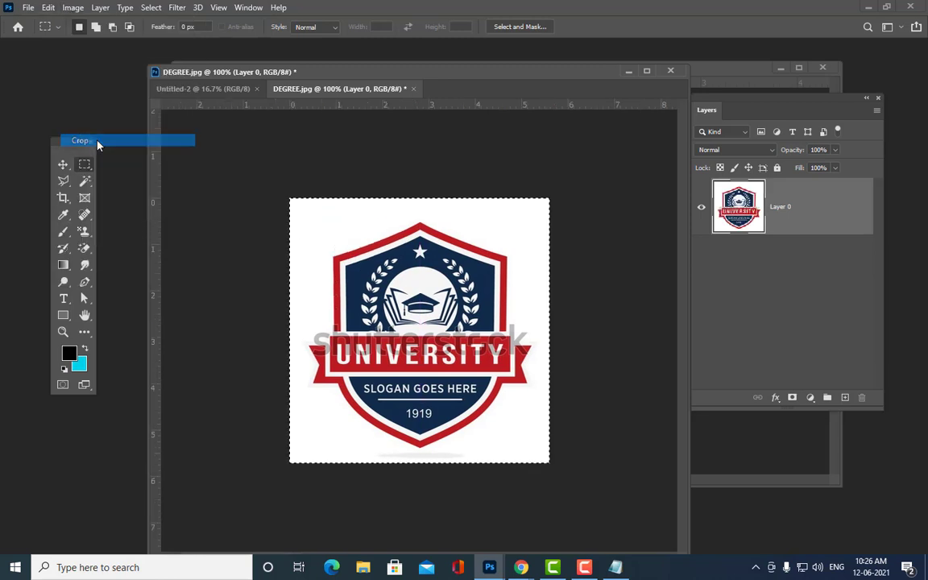
pyautogui.hotkey('ctrl', 'd')
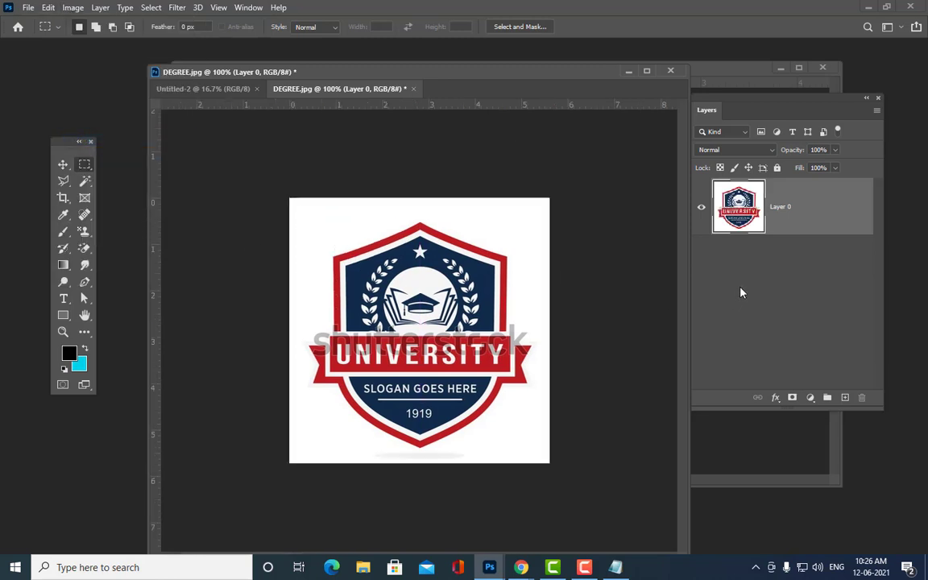
pyautogui.moveTo(388, 74); pyautogui.dragTo(363, 78)
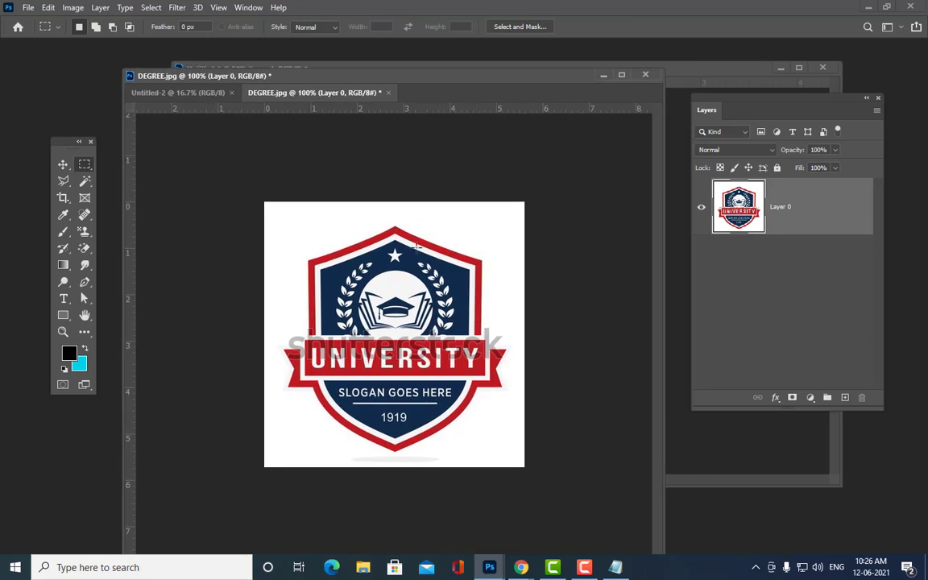
# - Erase the white background around the logo with the Magic Eraser, leaving transparency
pyautogui.click(85, 180)
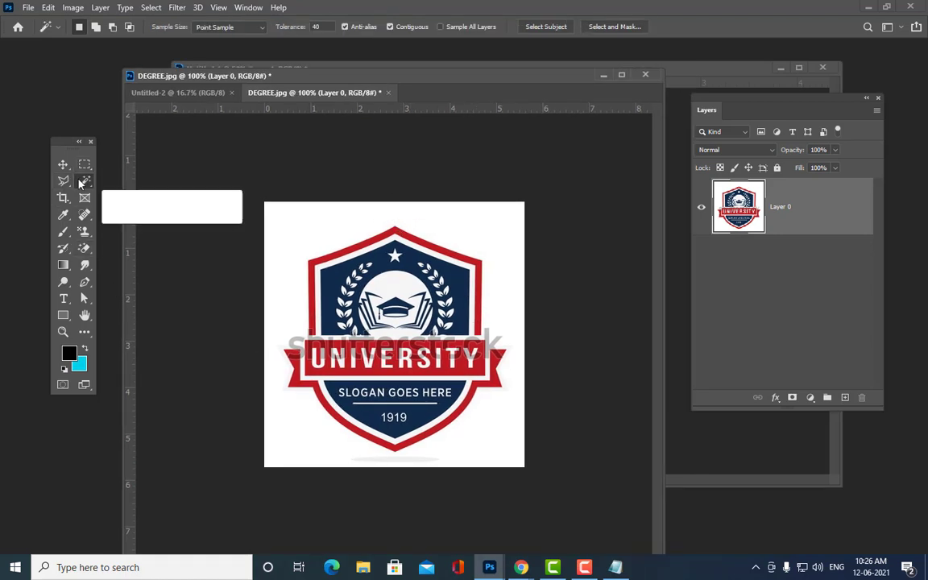
pyautogui.click(85, 248)
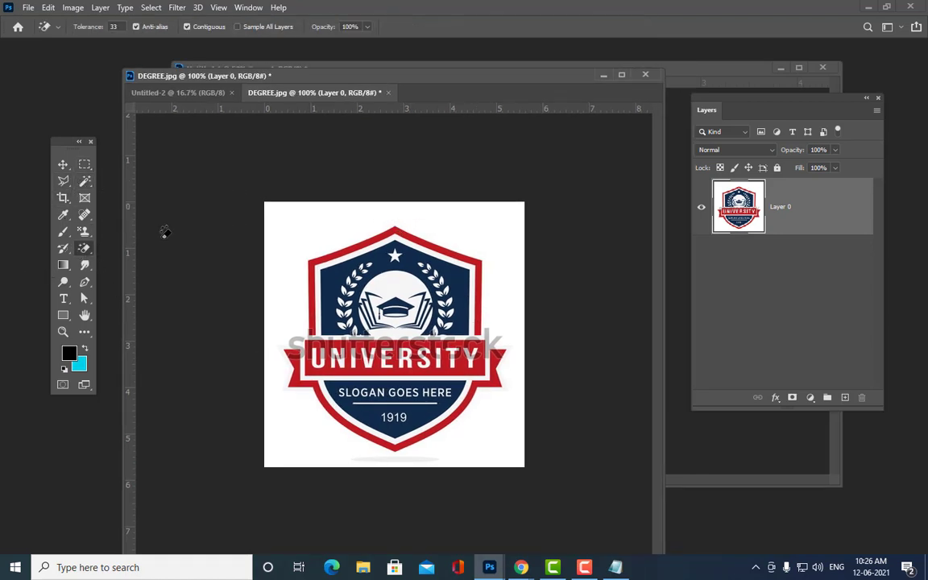
pyautogui.click(270, 226)
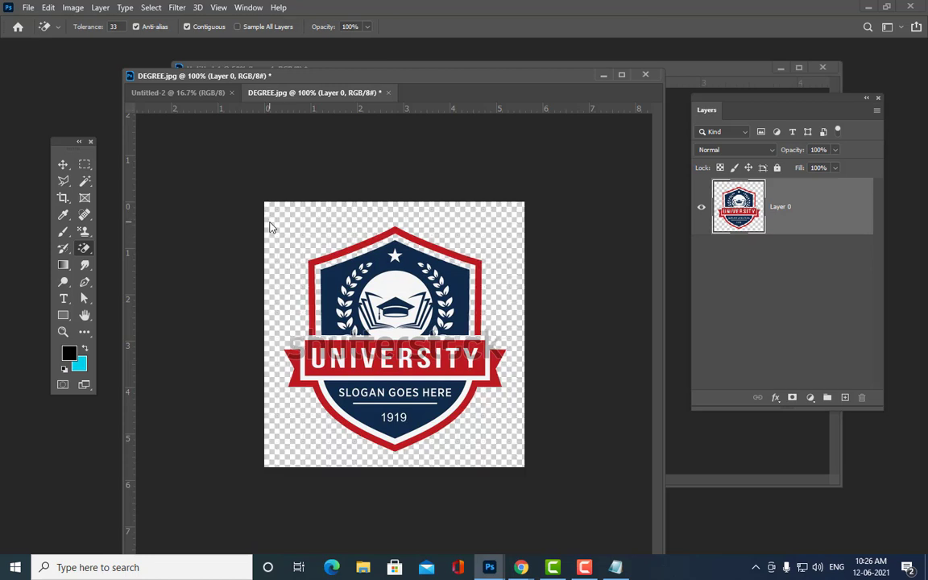
pyautogui.click(63, 163)
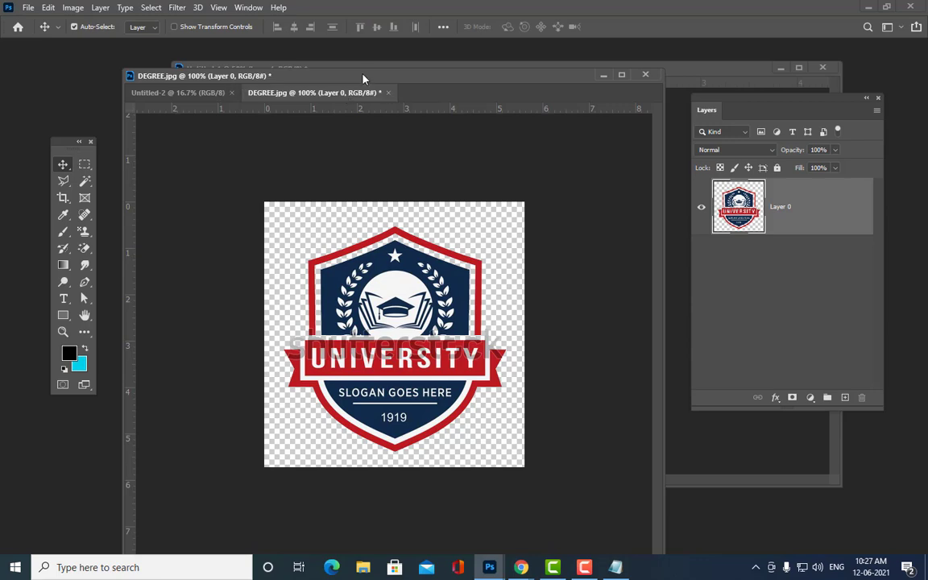
pyautogui.moveTo(363, 78); pyautogui.dragTo(372, 80)
# - Create a new 2 × 2 inch, 300 ppi document
pyautogui.click(28, 7)
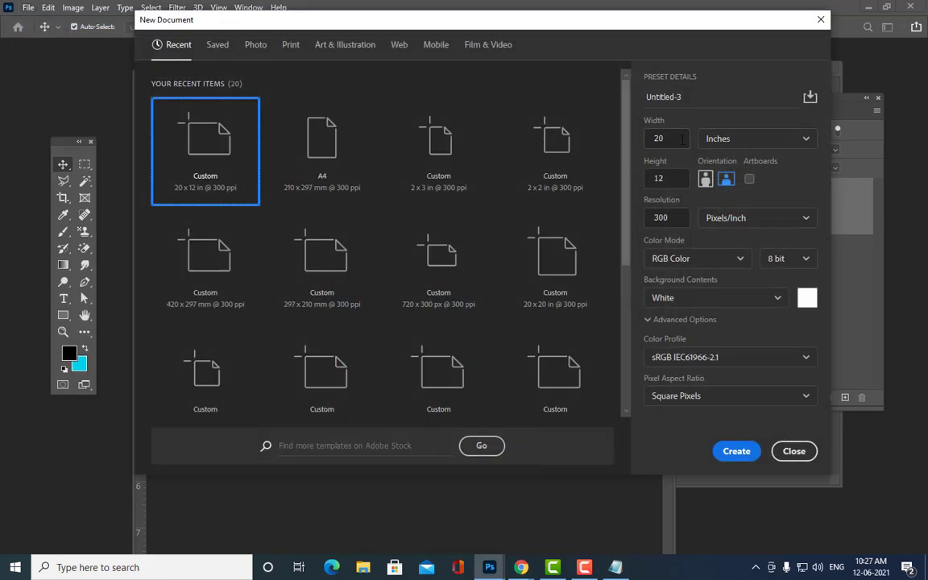
pyautogui.moveTo(682, 138); pyautogui.dragTo(631, 142)
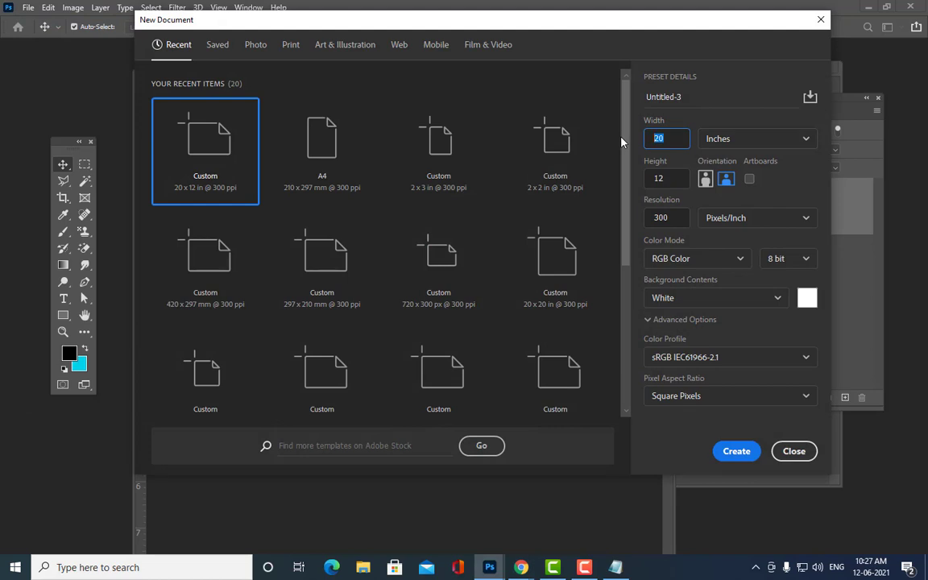
pyautogui.write('2')
pyautogui.press('Tab')
pyautogui.write('2')
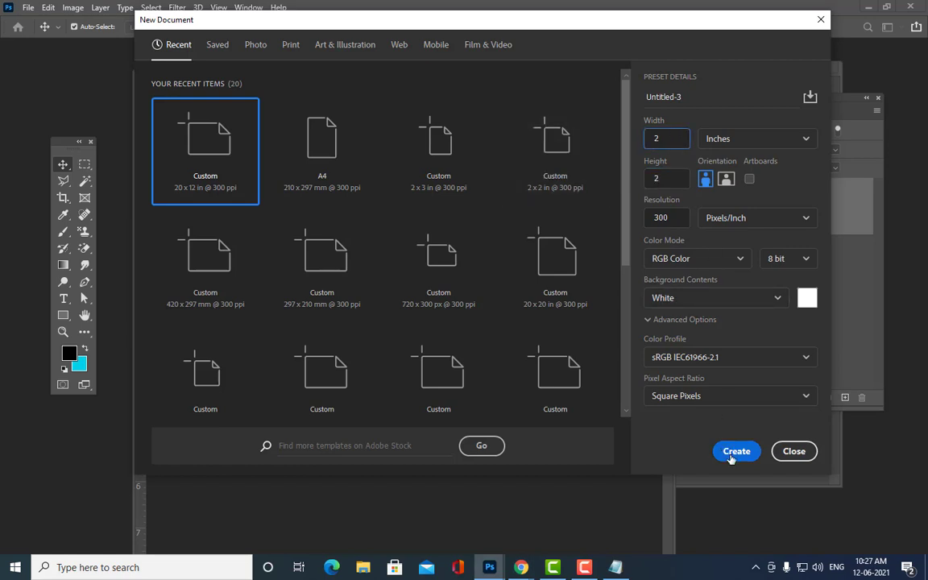
pyautogui.click(736, 451)
# - Add a transparent layer, delete the white Background, and drag the badge logo into Untitled-3
pyautogui.moveTo(446, 95); pyautogui.dragTo(201, 135)
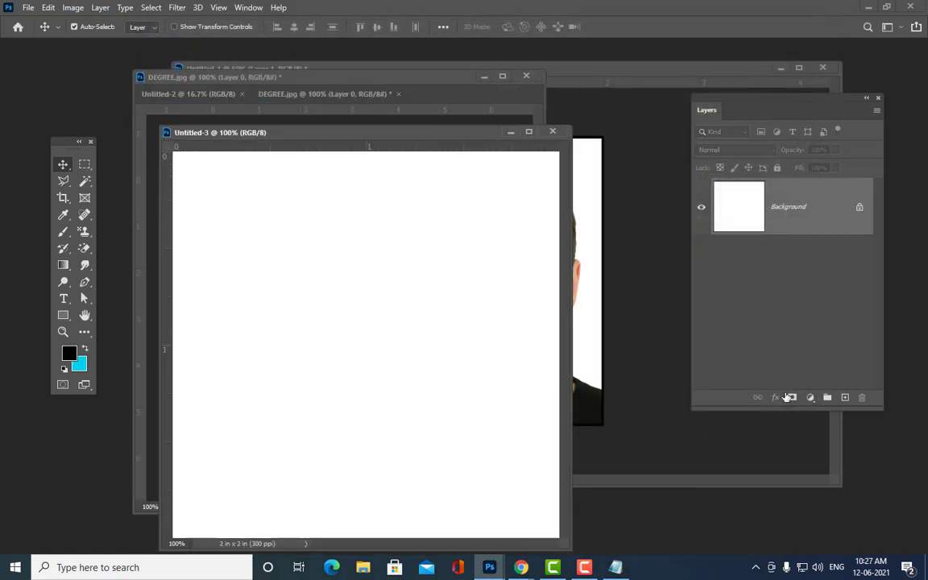
pyautogui.click(845, 397)
pyautogui.click(830, 284)
pyautogui.press('Delete')
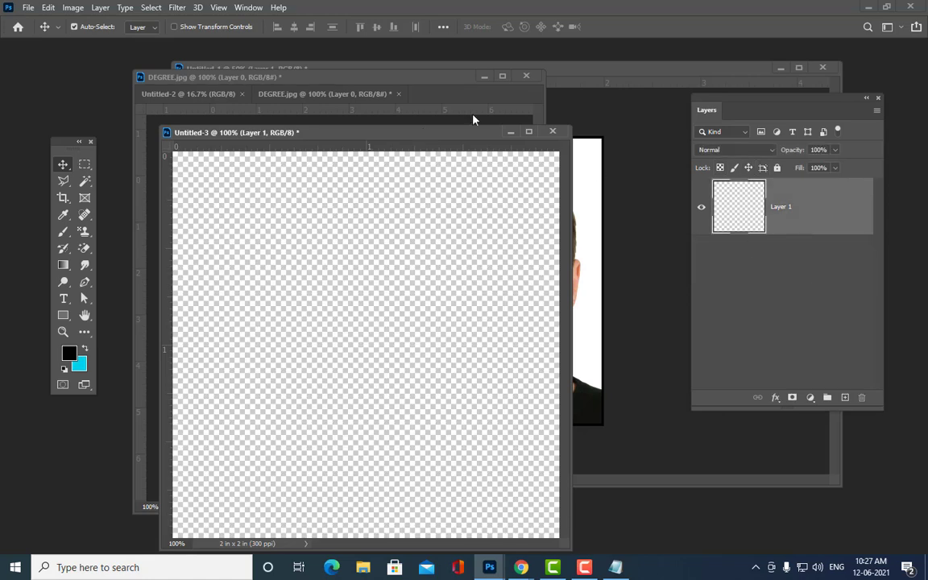
pyautogui.moveTo(410, 137); pyautogui.dragTo(721, 161)
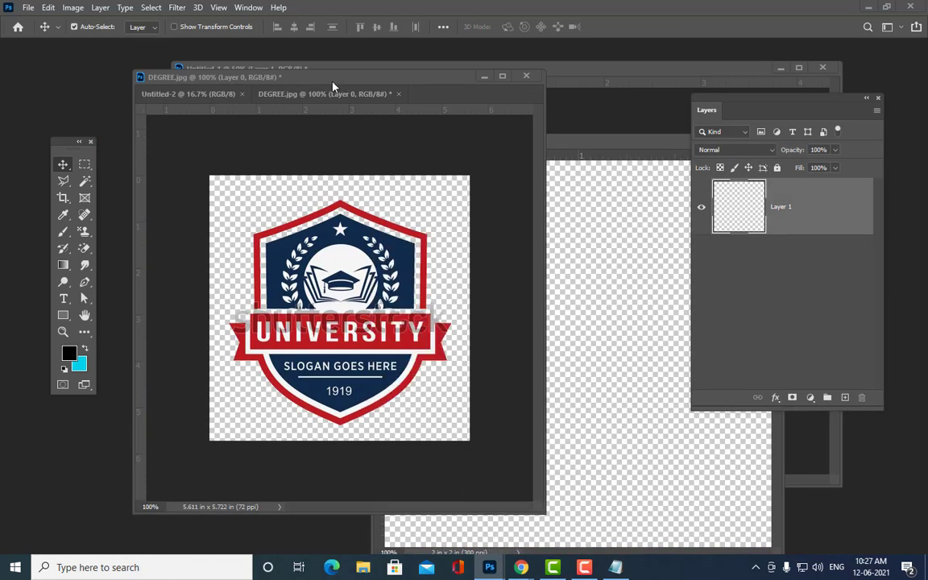
pyautogui.moveTo(299, 75); pyautogui.dragTo(244, 83)
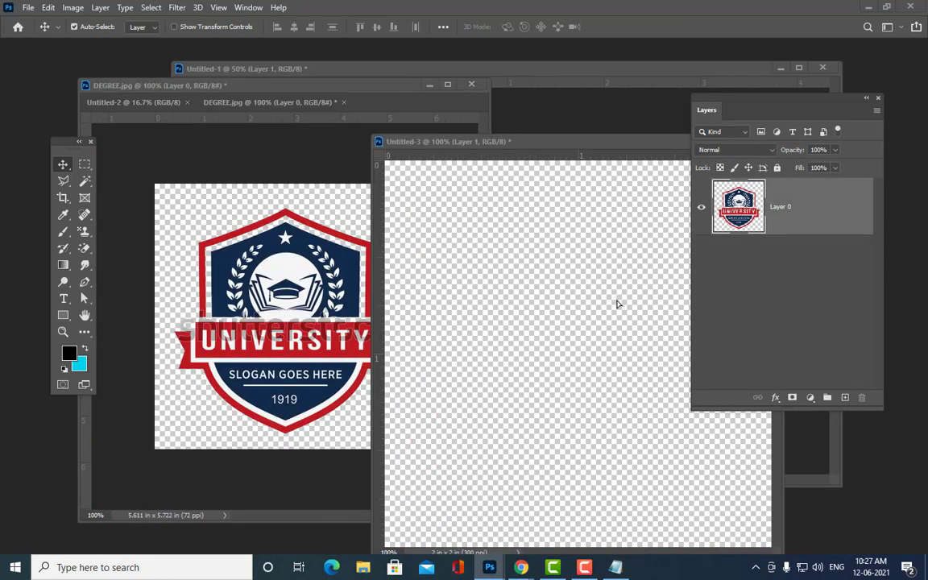
pyautogui.moveTo(305, 263); pyautogui.dragTo(624, 280)
pyautogui.moveTo(550, 144)
pyautogui.mouseDown()
pyautogui.moveTo(320, 47)
pyautogui.moveTo(242, 85)
pyautogui.moveTo(144, 69)
pyautogui.moveTo(198, 84)
pyautogui.mouseUp()
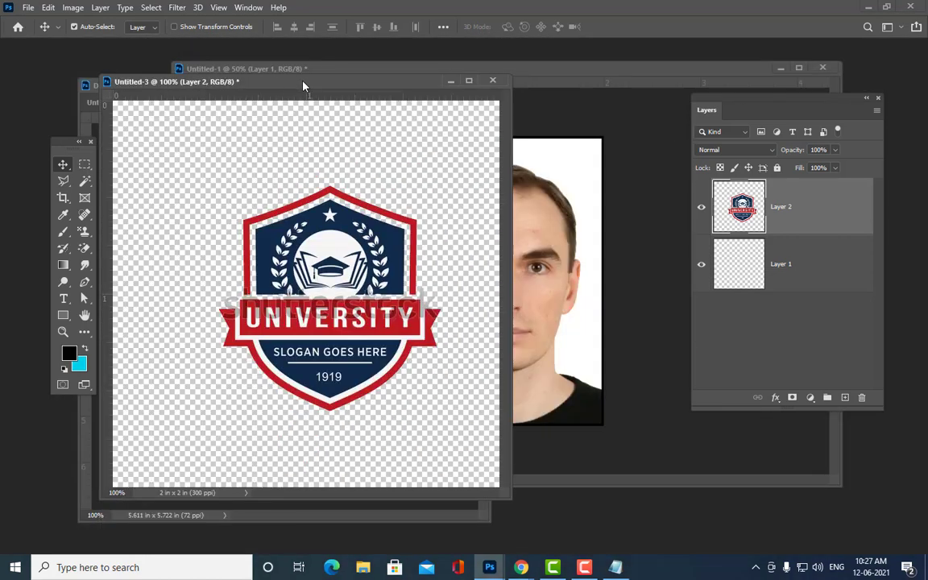
pyautogui.moveTo(304, 86); pyautogui.dragTo(360, 107)
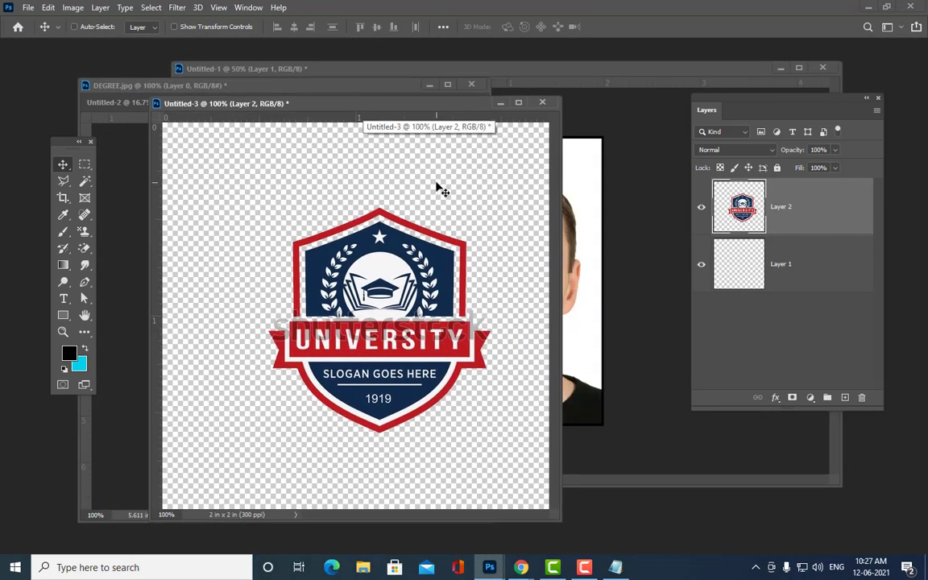
# - Dismiss Image Size unchanged and centre the logo on the Untitled-3 canvas
pyautogui.hotkey('ctrl', 'alt', 'i')
pyautogui.click(584, 266)
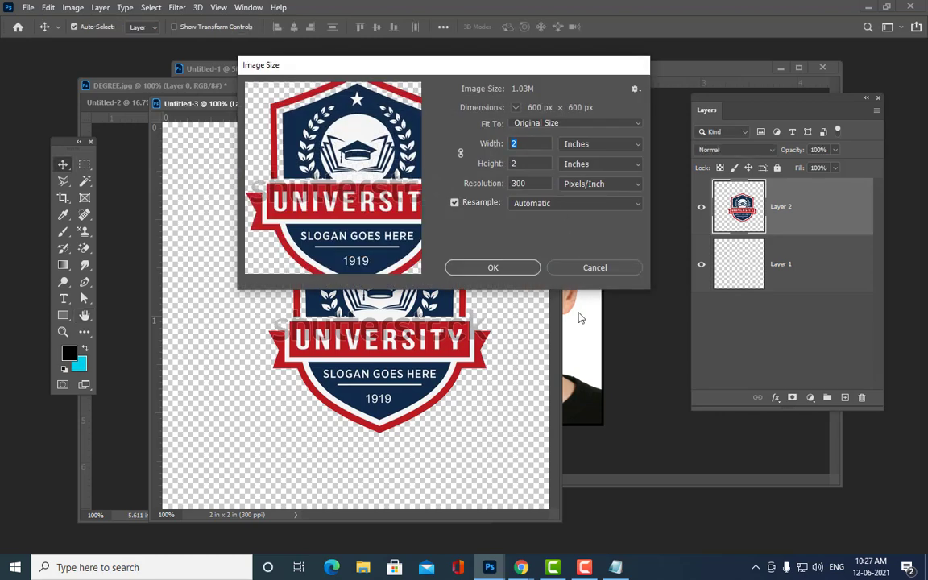
pyautogui.moveTo(561, 516); pyautogui.dragTo(676, 520)
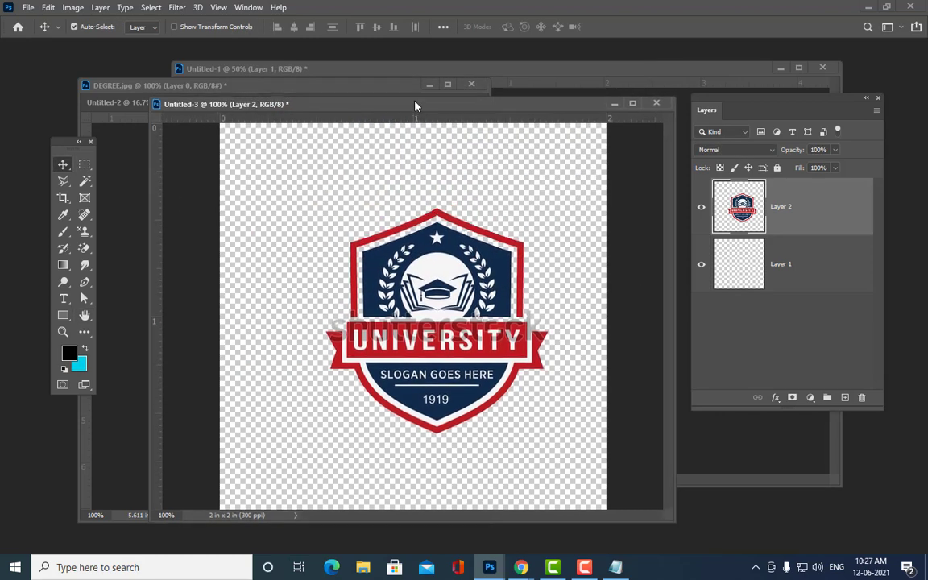
pyautogui.moveTo(379, 105); pyautogui.dragTo(366, 108)
pyautogui.moveTo(511, 305); pyautogui.dragTo(465, 283)
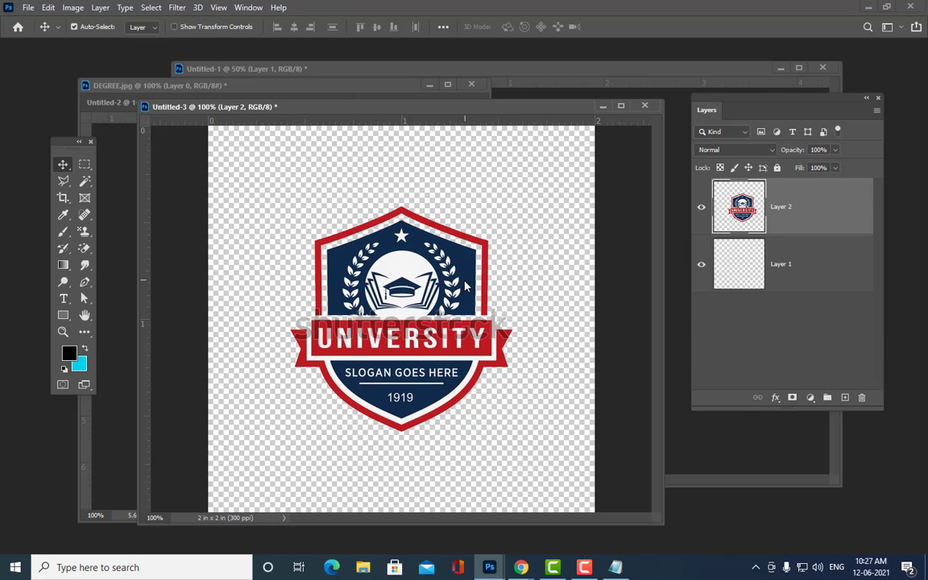
# - Scale the logo up to about 164% so it nearly fills the 2 × 2 inch canvas
pyautogui.hotkey('ctrl', 't')
pyautogui.moveTo(513, 432); pyautogui.dragTo(585, 505)
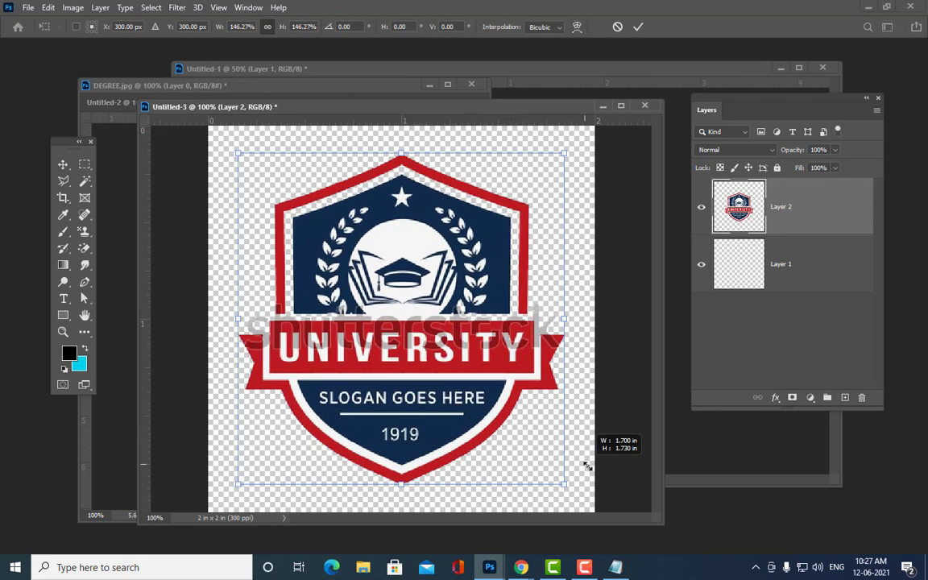
pyautogui.hotkey('ctrl', '-')
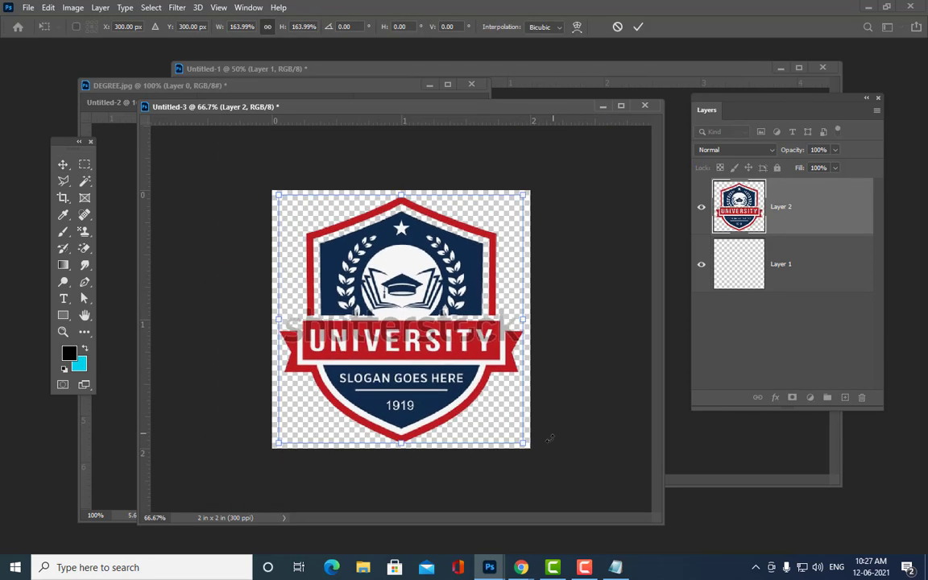
pyautogui.moveTo(525, 443); pyautogui.dragTo(535, 414)
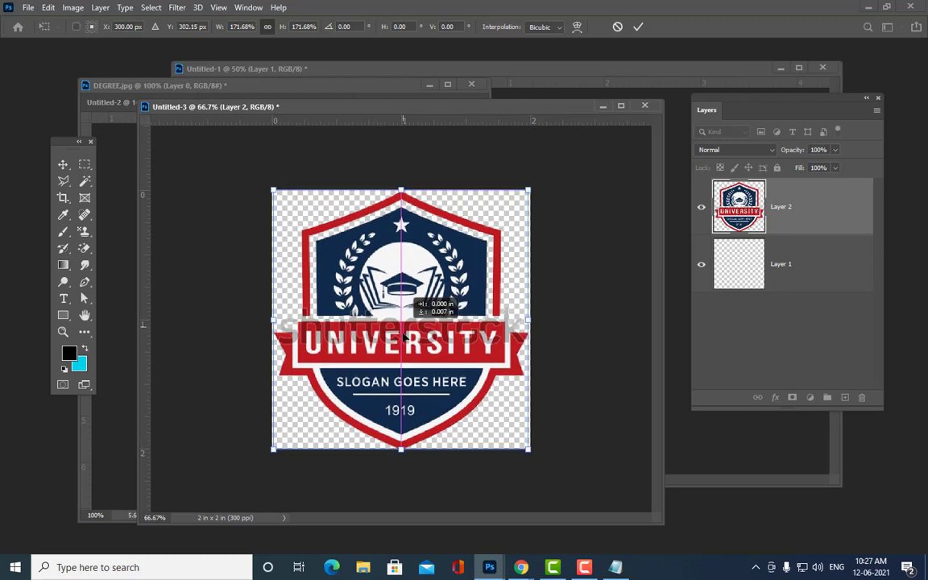
pyautogui.moveTo(529, 191); pyautogui.dragTo(522, 195)
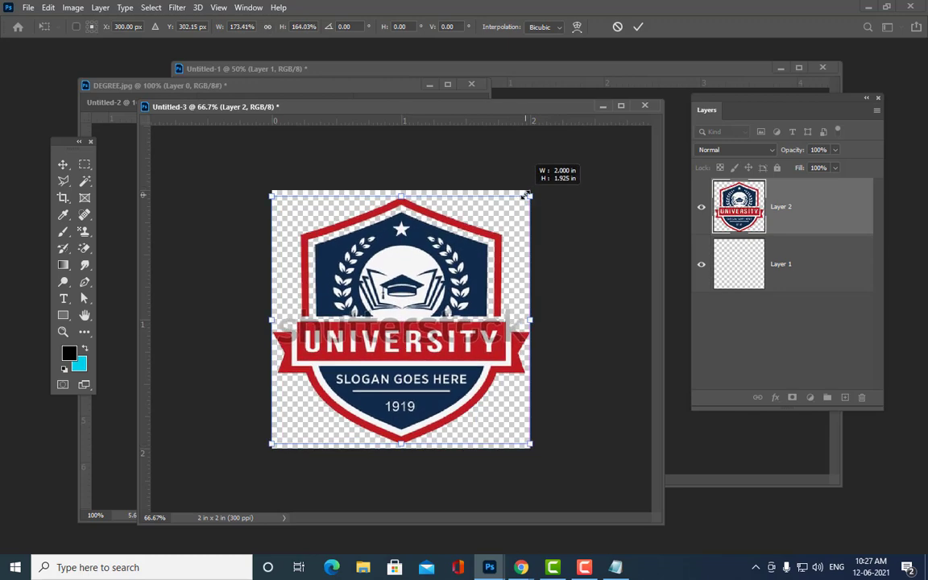
pyautogui.press('Return')
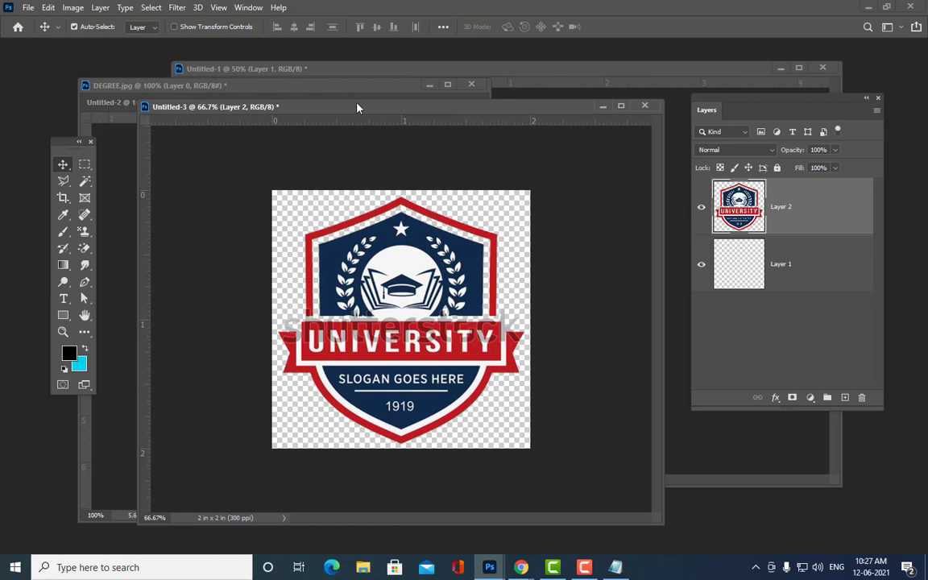
pyautogui.moveTo(357, 107); pyautogui.dragTo(340, 119)
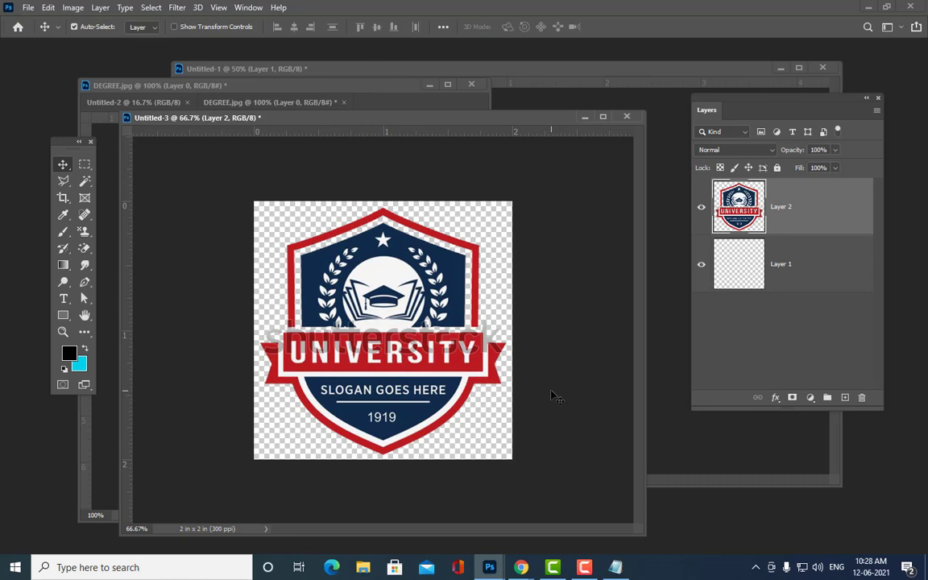
pyautogui.moveTo(297, 124); pyautogui.dragTo(338, 145)
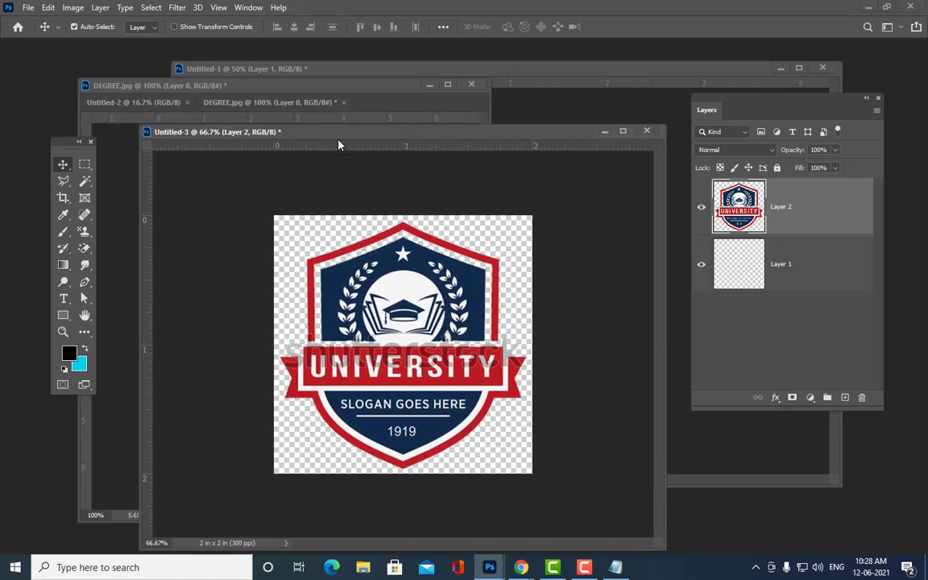
# - Save the badge logo as a pattern named 's', then check Untitled-3's image size (2 × 2 in, 300 ppi)
pyautogui.click(50, 7)
pyautogui.click(120, 357)
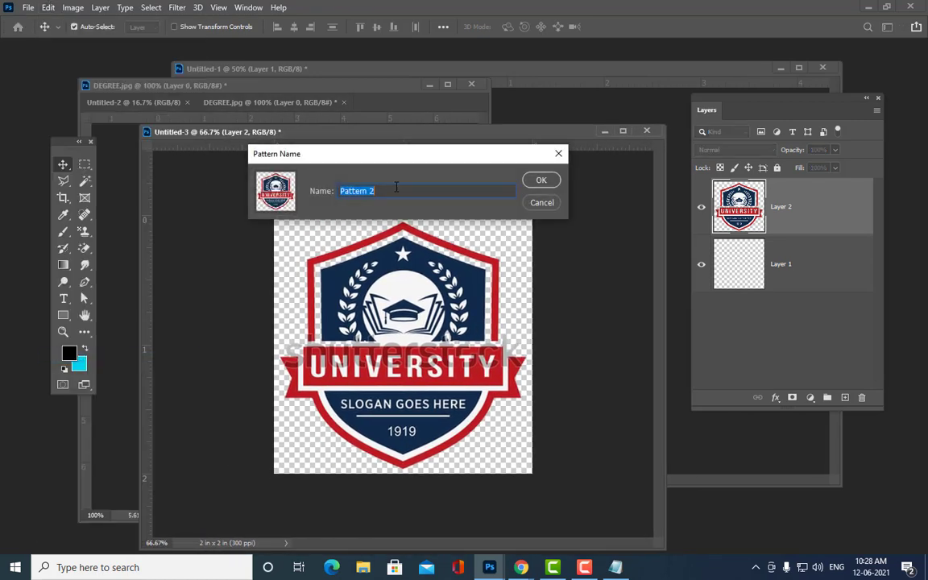
pyautogui.write('sticker')
pyautogui.click(551, 182)
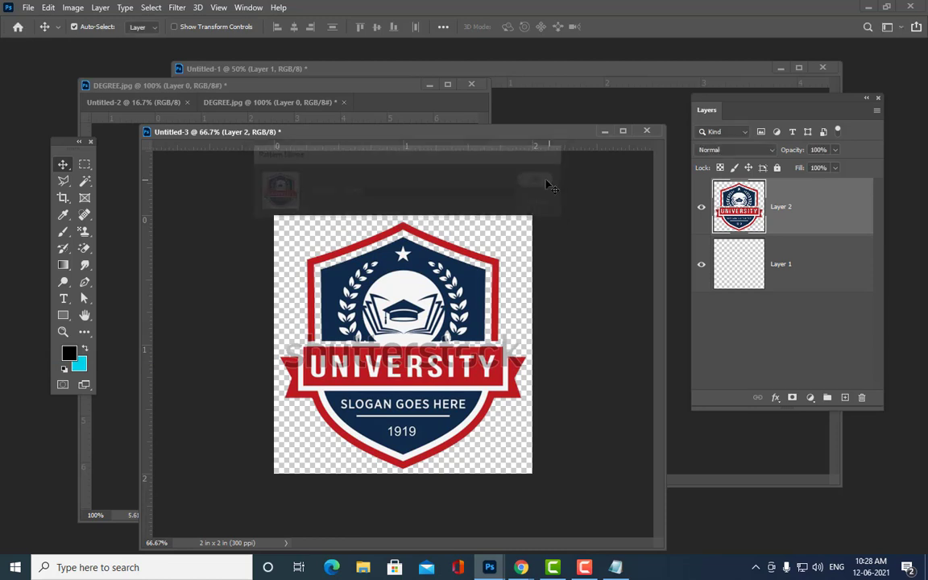
pyautogui.moveTo(404, 140); pyautogui.dragTo(379, 143)
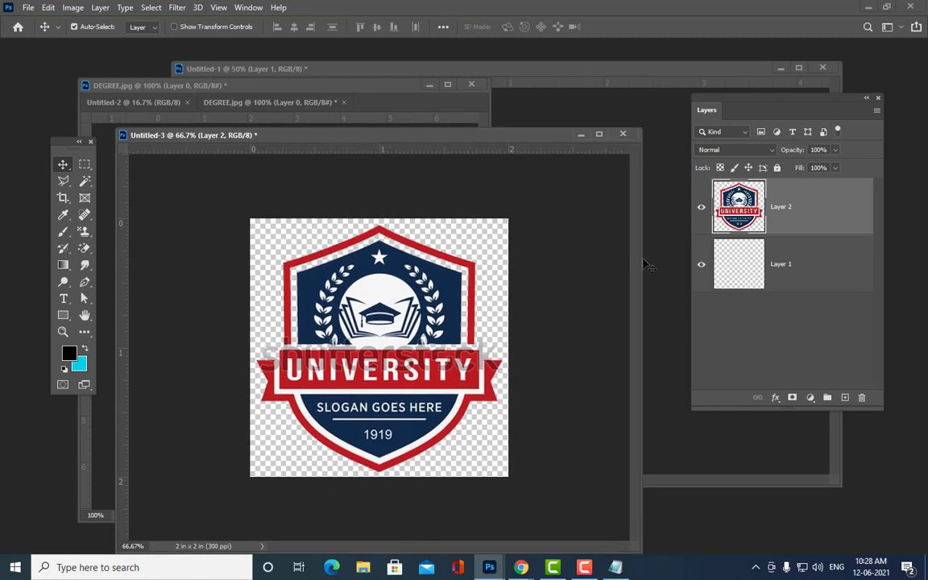
pyautogui.moveTo(459, 136); pyautogui.dragTo(472, 135)
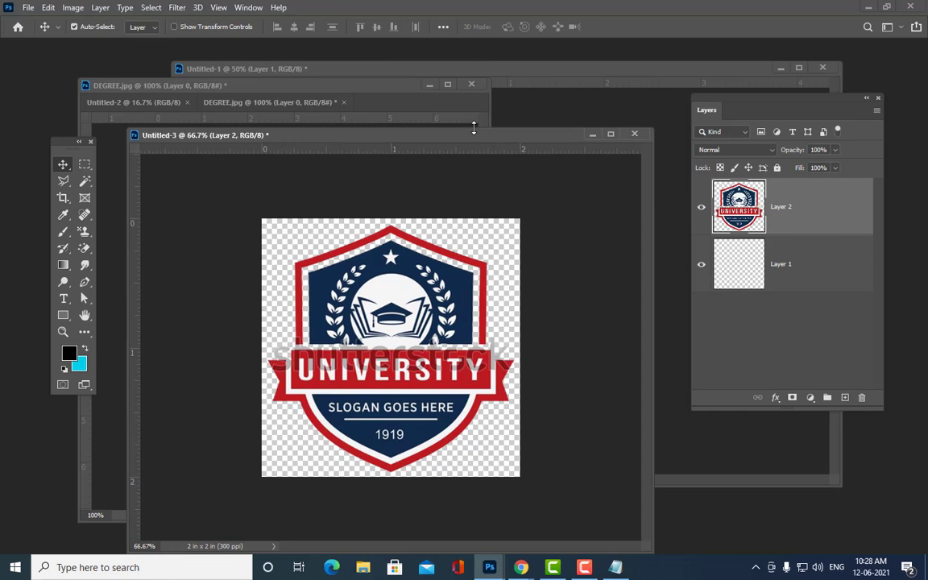
pyautogui.hotkey('ctrl', 'alt', 'i')
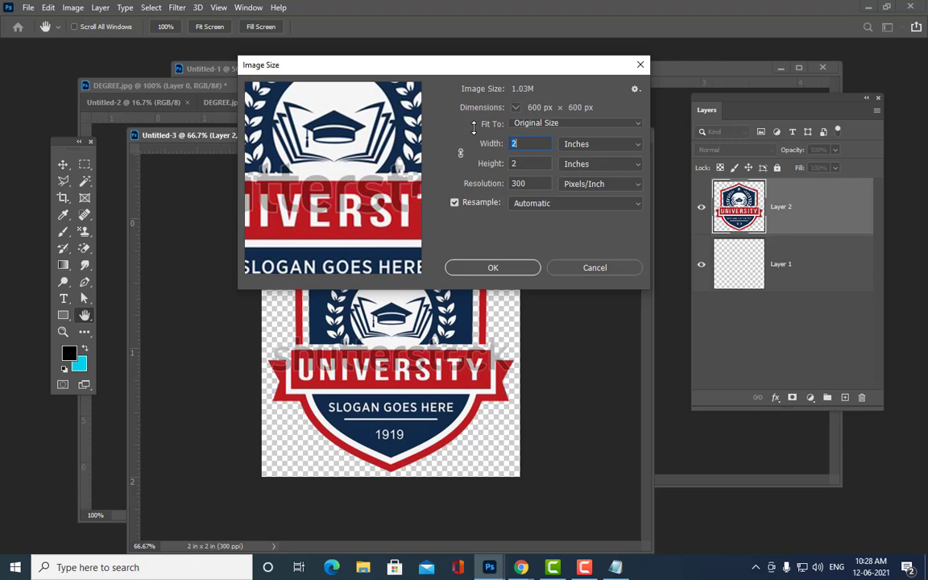
# - Create a 20 × 20 inch, 300 ppi document, Untitled-4, in an enlarged centred window
pyautogui.click(598, 267)
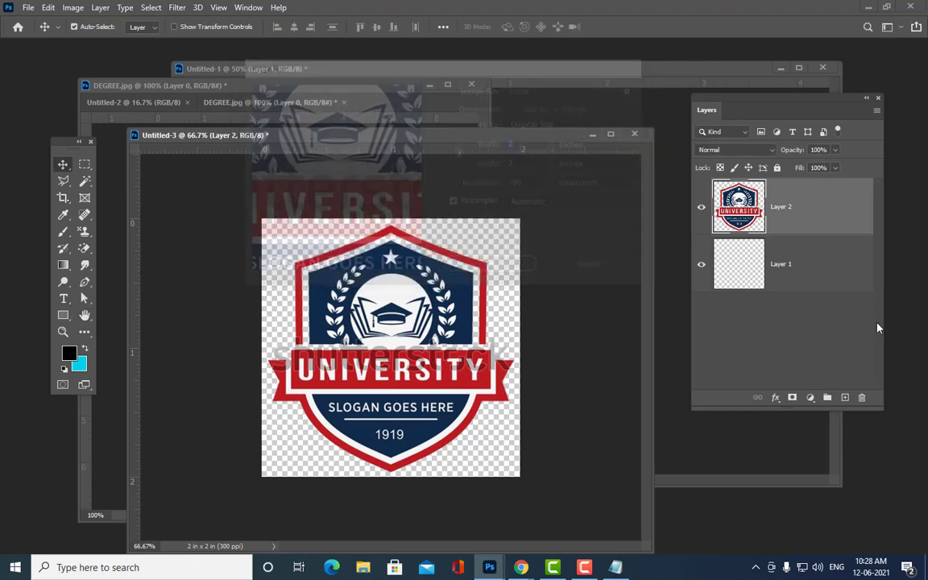
pyautogui.click(28, 7)
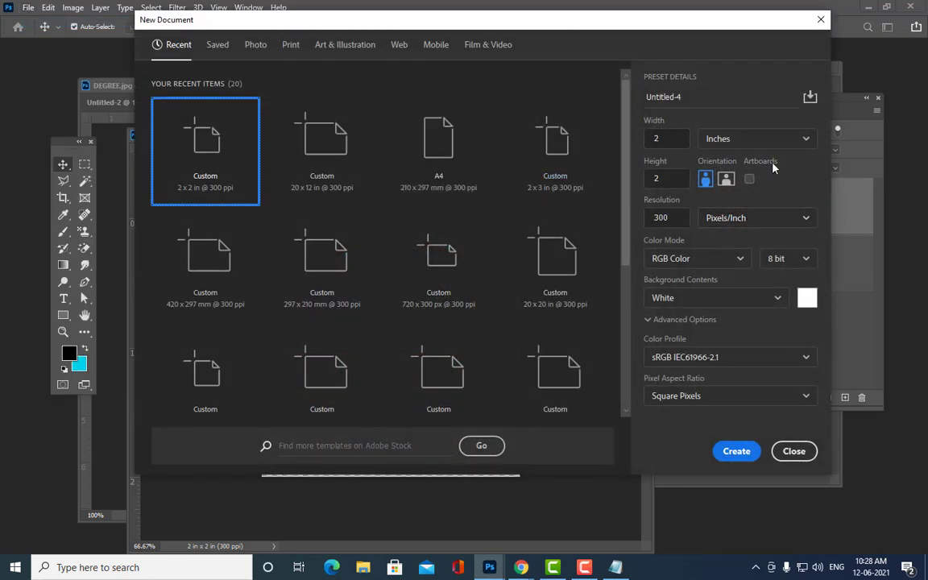
pyautogui.click(676, 139)
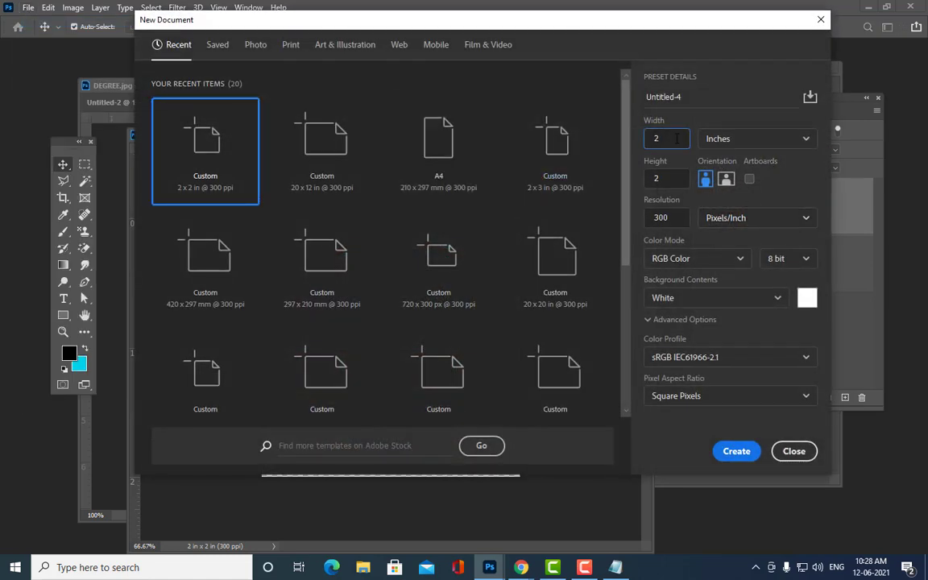
pyautogui.write('0')
pyautogui.click(670, 177)
pyautogui.click(676, 138)
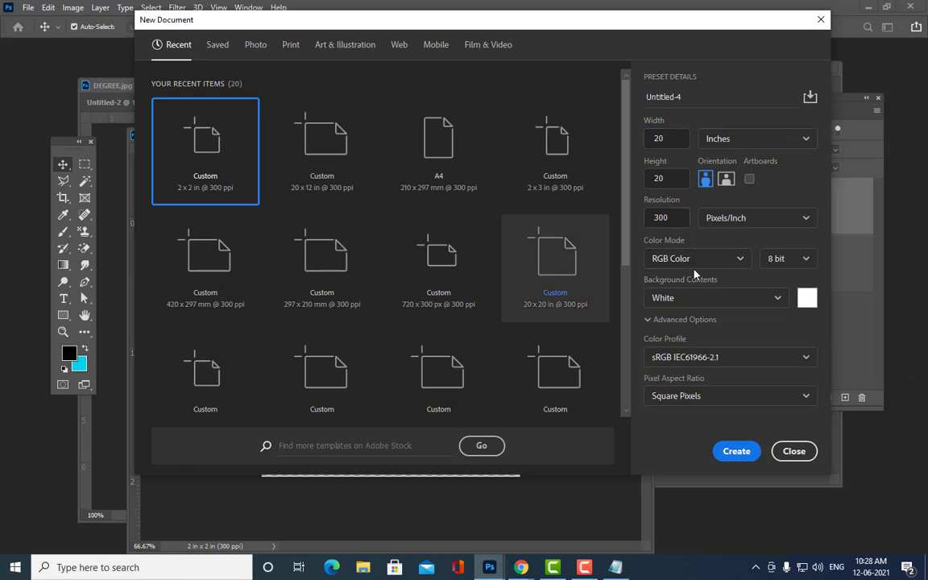
pyautogui.click(681, 227)
pyautogui.click(732, 449)
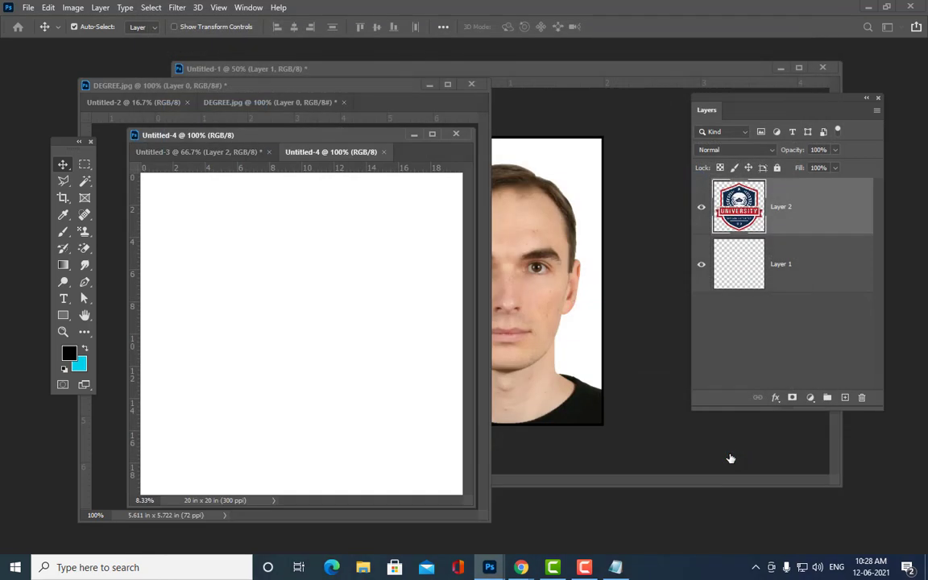
pyautogui.moveTo(310, 151)
pyautogui.mouseDown()
pyautogui.moveTo(420, 224)
pyautogui.moveTo(257, 62)
pyautogui.mouseUp()
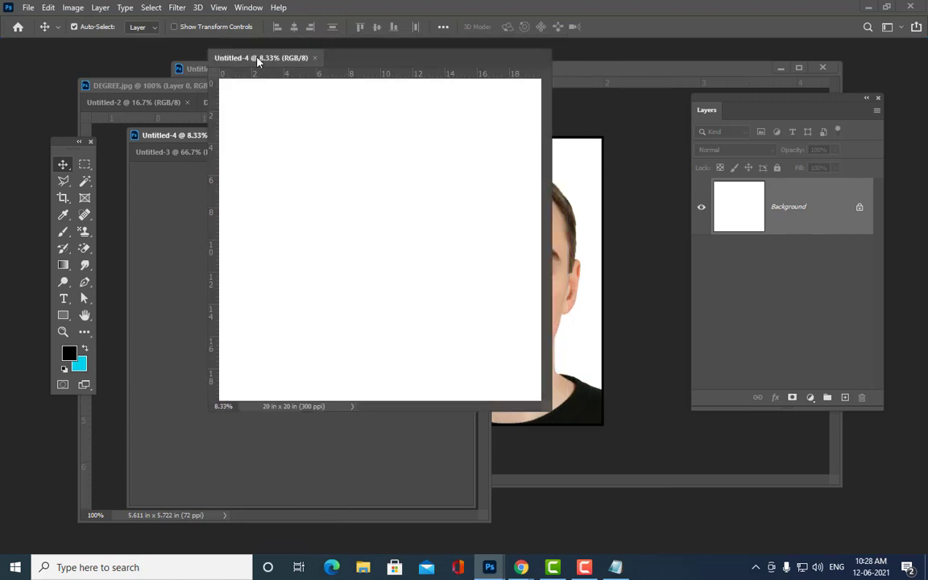
pyautogui.moveTo(541, 392); pyautogui.dragTo(682, 540)
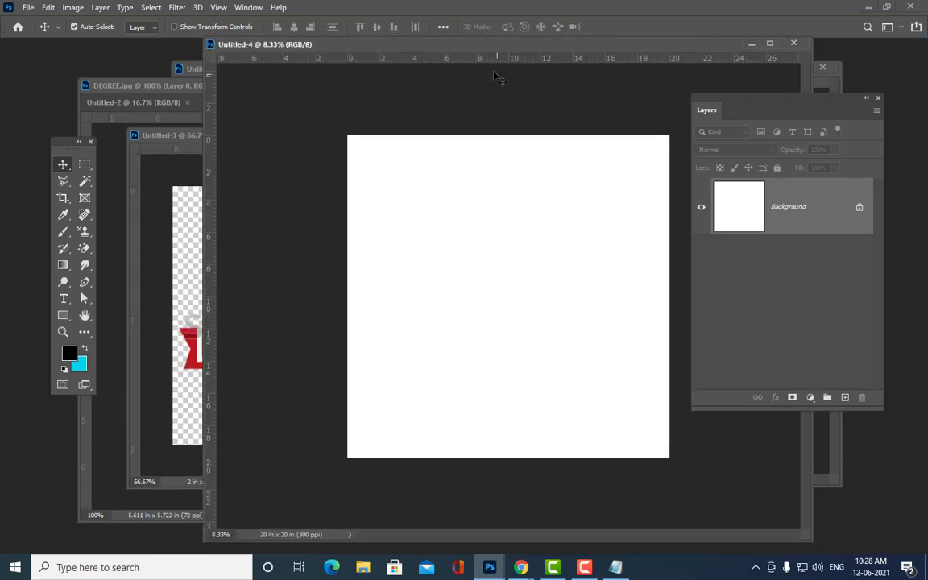
pyautogui.moveTo(496, 46); pyautogui.dragTo(418, 70)
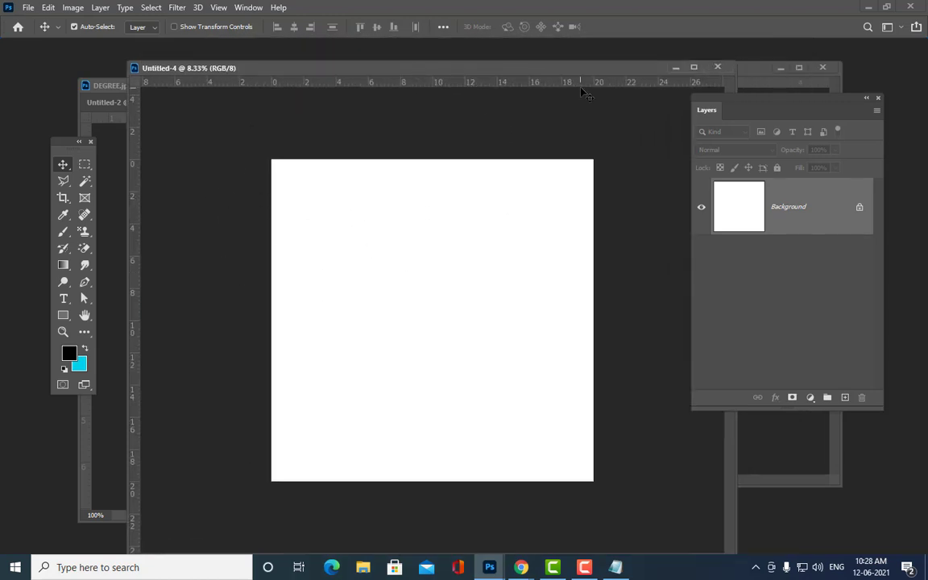
# - Add Layer 1 to Untitled-4 and delete its Background layer
pyautogui.click(845, 397)
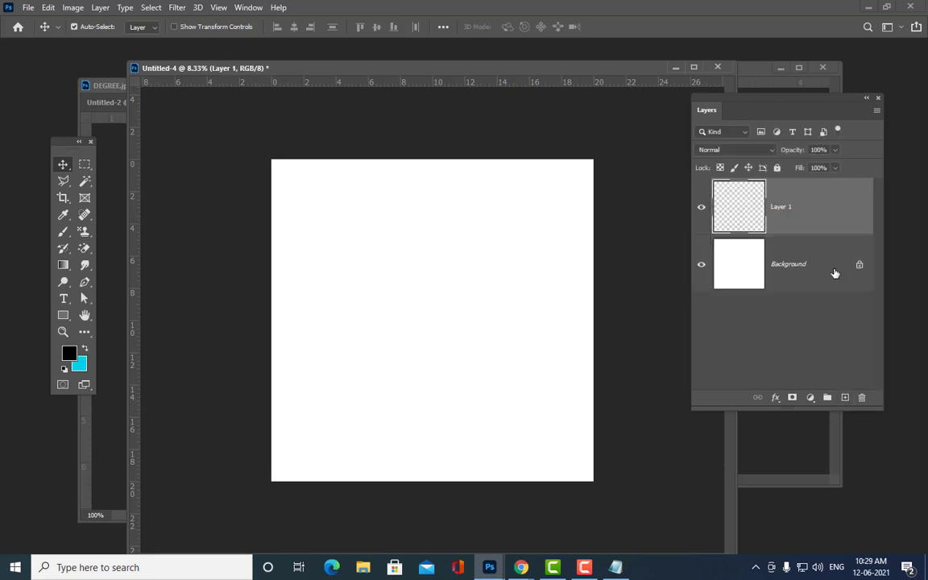
pyautogui.click(834, 273)
pyautogui.press('Delete')
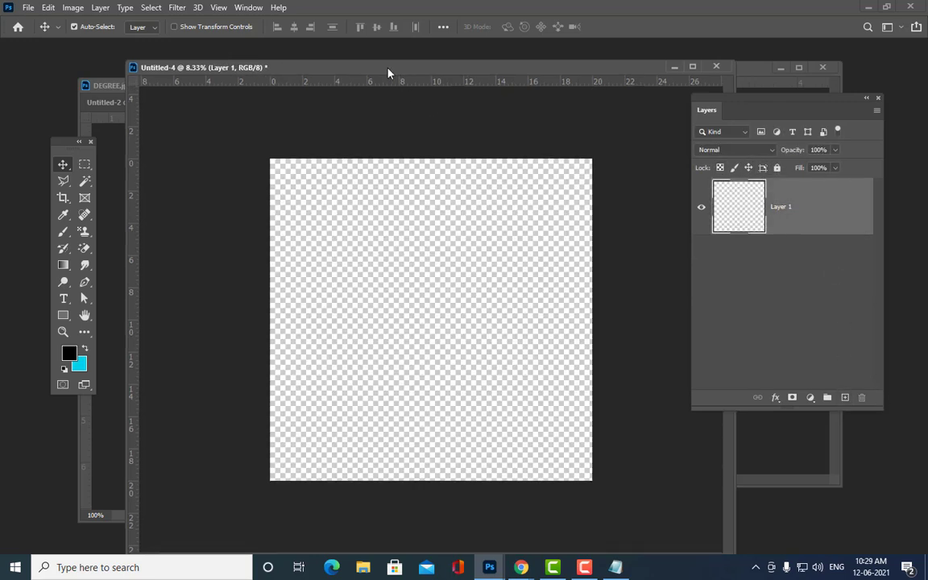
pyautogui.moveTo(389, 70); pyautogui.dragTo(351, 68)
# - Fill Layer 1 with the university shield pattern, giving a 10 × 10 tiled grid
pyautogui.click(48, 8)
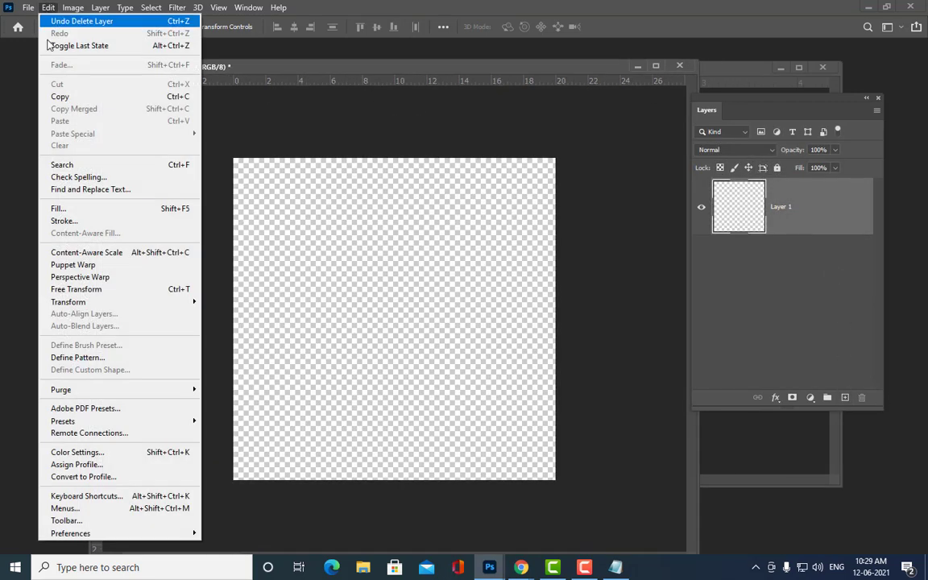
pyautogui.click(96, 209)
pyautogui.click(435, 156)
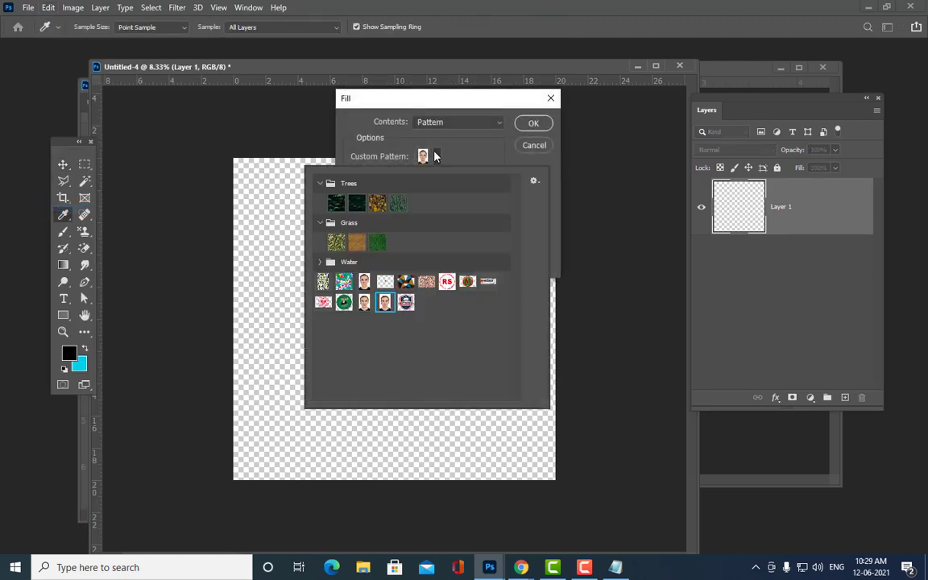
pyautogui.click(405, 302)
pyautogui.click(531, 122)
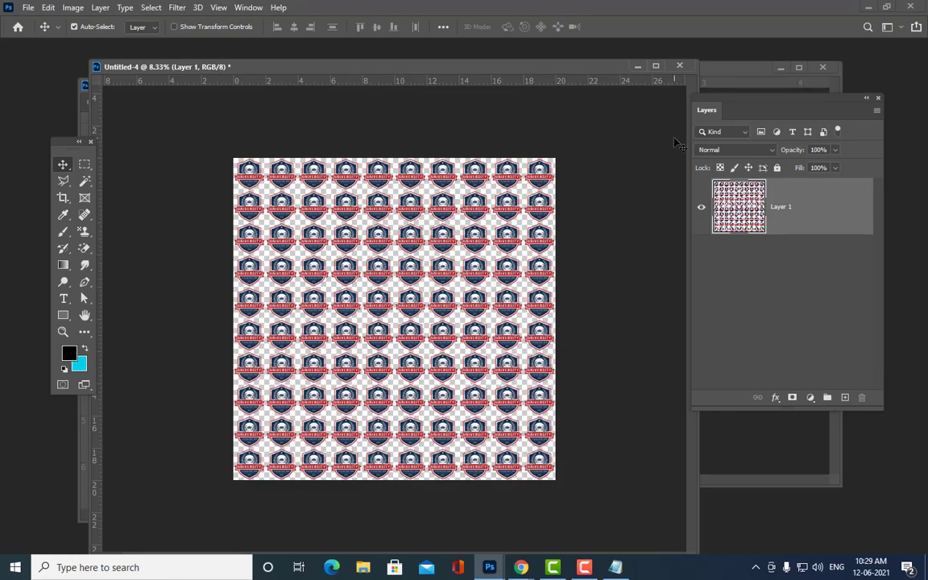
pyautogui.hotkey('ctrl', '+')
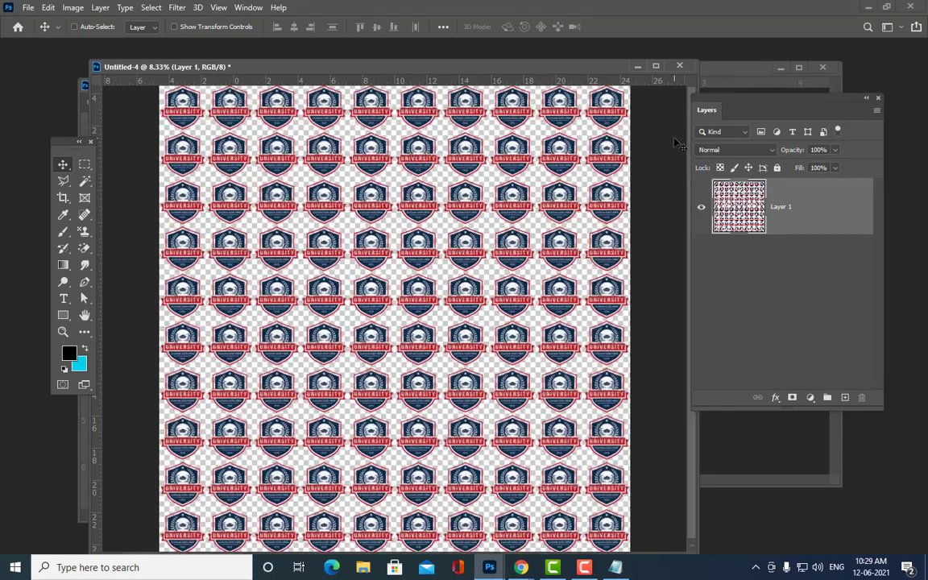
pyautogui.hotkey('ctrl', '+')
pyautogui.hotkey('ctrl', '+')
pyautogui.hotkey('ctrl', '-')
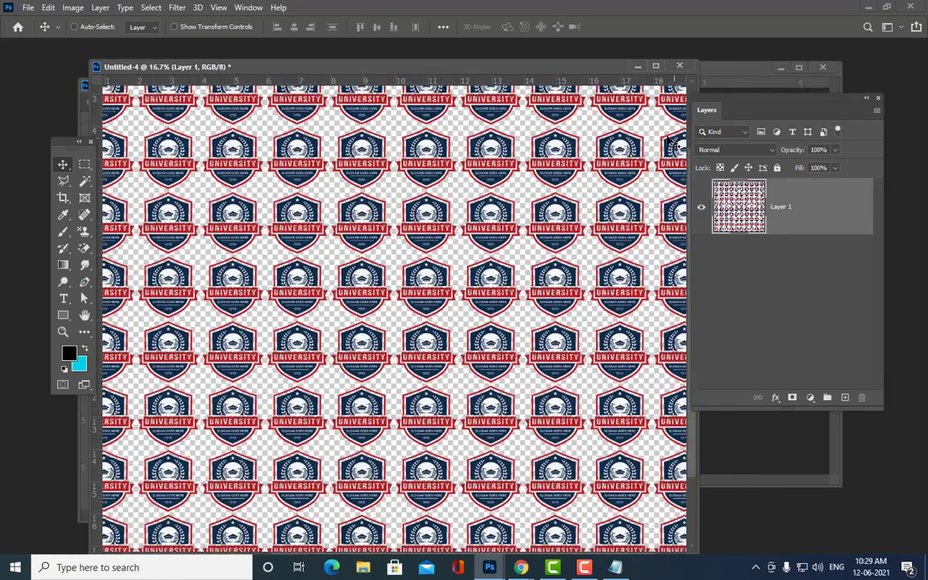
pyautogui.hotkey('ctrl', '-')
pyautogui.hotkey('ctrl', '-')
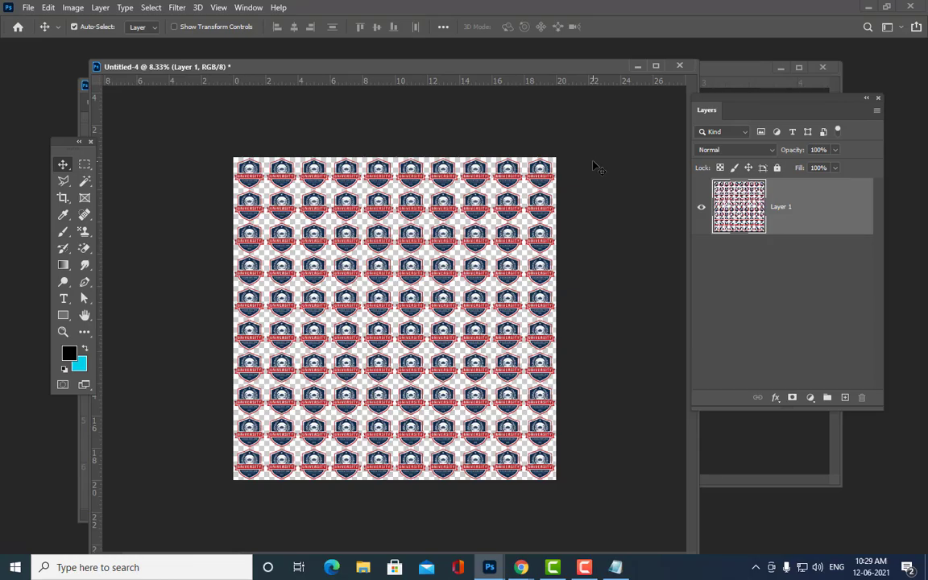
pyautogui.hotkey('ctrl', '+')
pyautogui.hotkey('ctrl', '+')
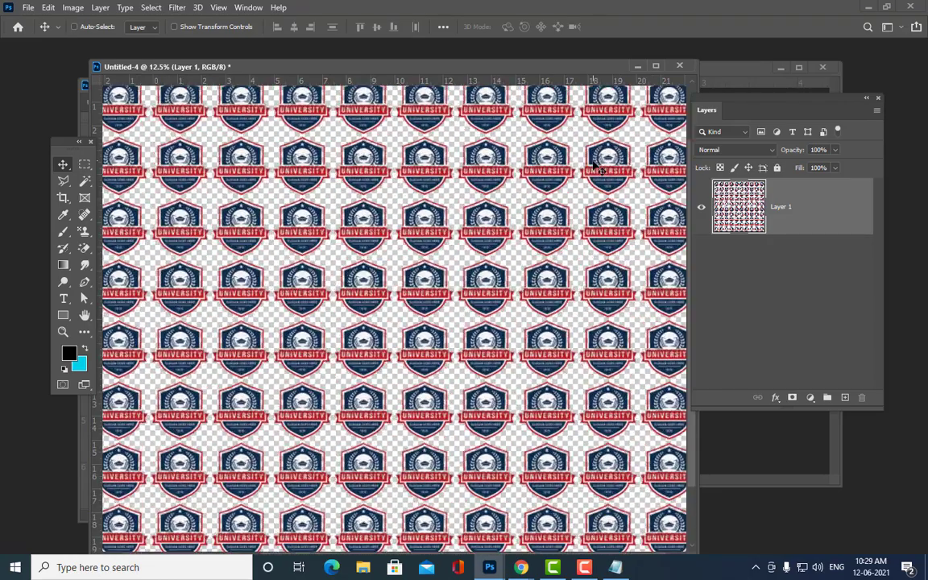
pyautogui.hotkey('ctrl', '+')
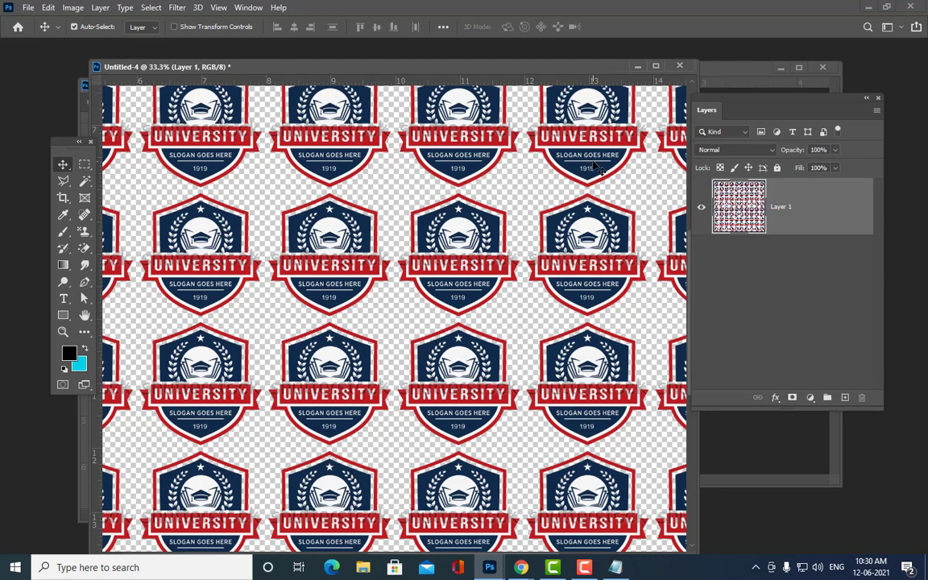
pyautogui.press('ctrl')
pyautogui.hotkey('ctrl', '-')
pyautogui.hotkey('ctrl', '-')
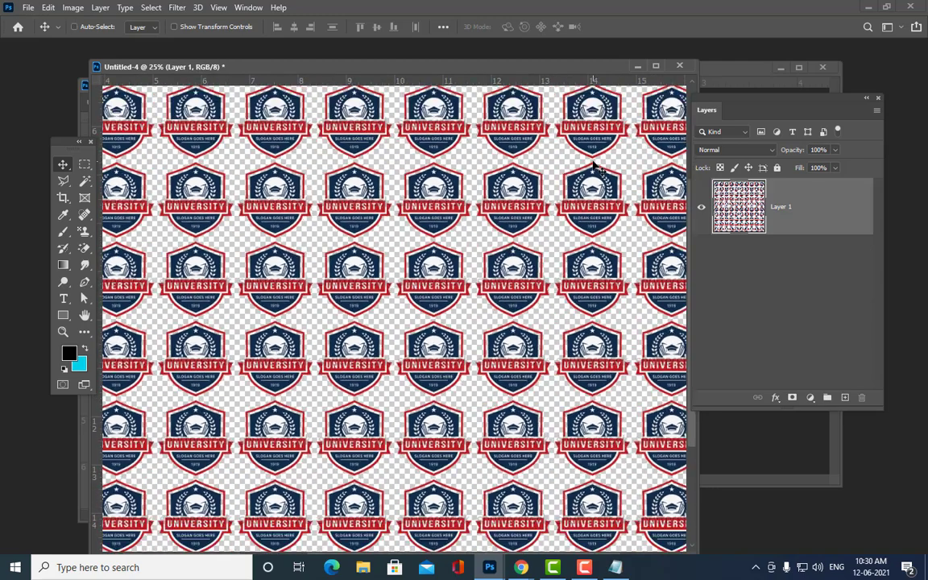
pyautogui.hotkey('ctrl', '+')
pyautogui.hotkey('ctrl', '-')
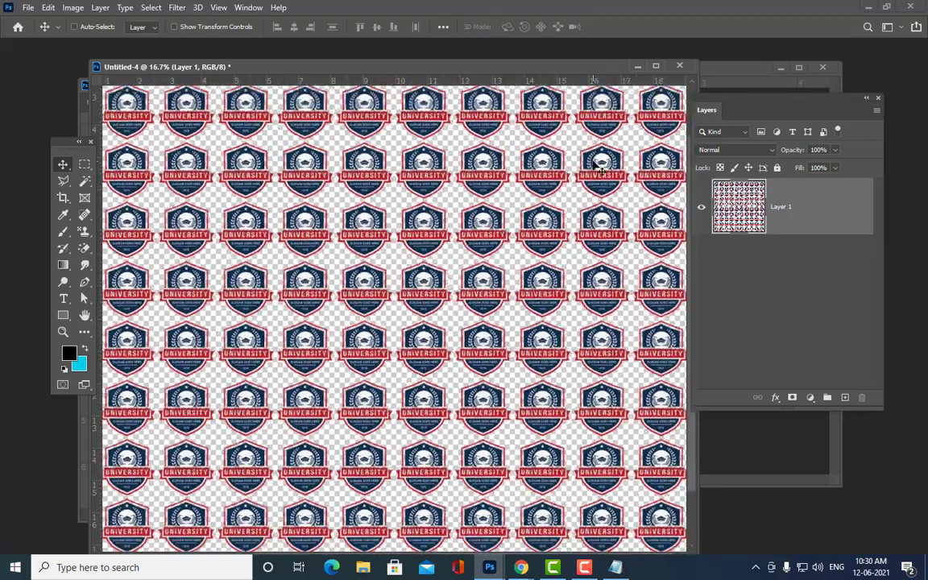
pyautogui.hotkey('ctrl', '-')
pyautogui.hotkey('ctrl', '-')
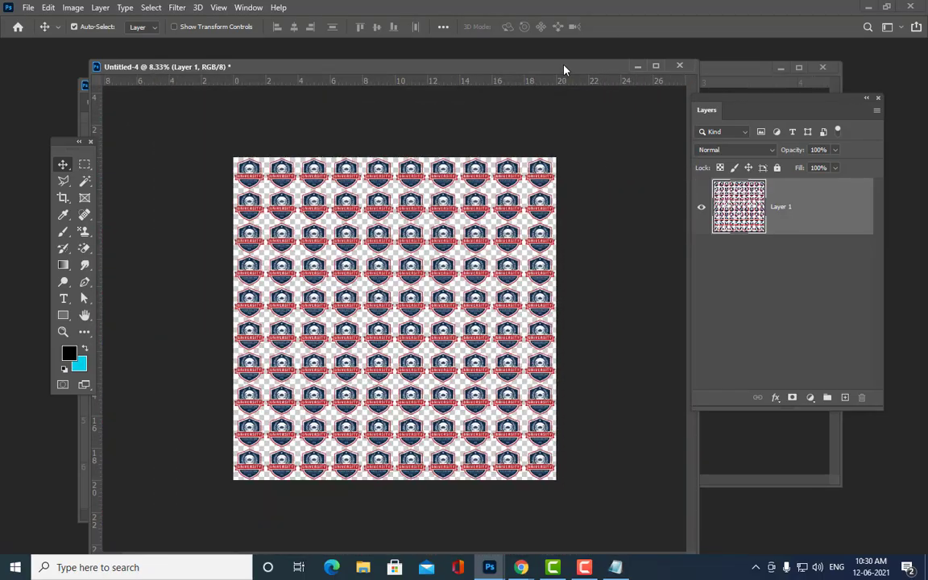
# - Close Untitled-4, Untitled-3 and DEGREE.jpg without saving
pyautogui.moveTo(563, 69); pyautogui.dragTo(351, 113)
pyautogui.click(466, 110)
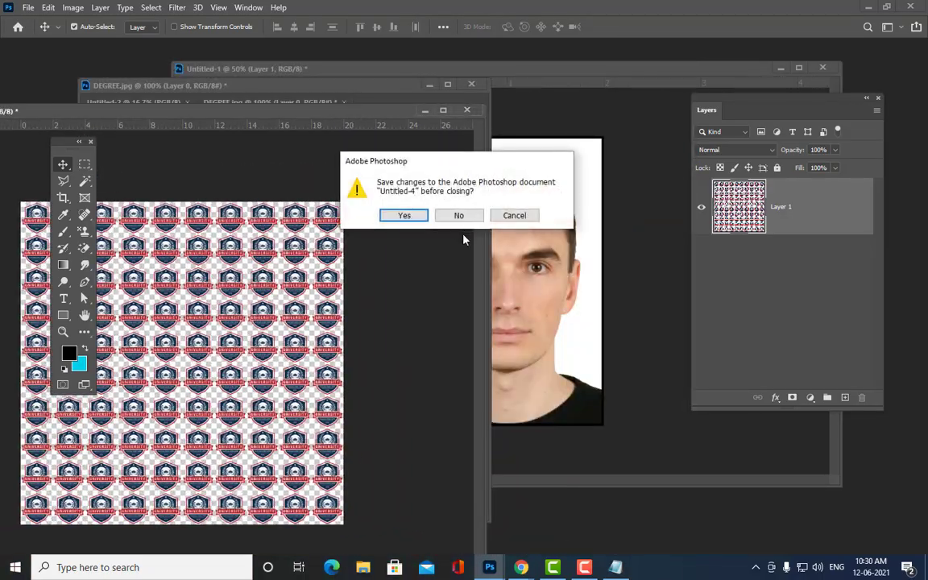
pyautogui.click(460, 213)
pyautogui.moveTo(360, 137); pyautogui.dragTo(443, 164)
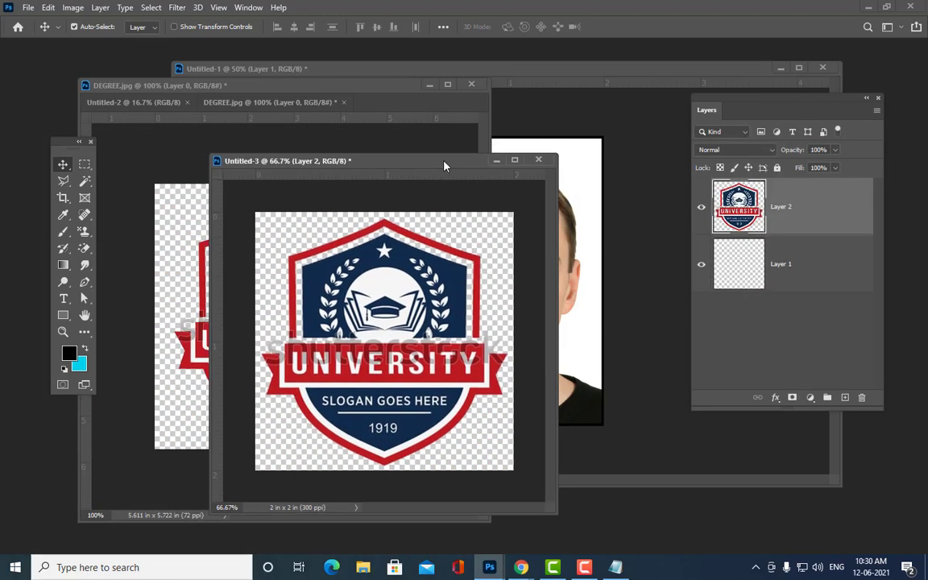
pyautogui.click(538, 161)
pyautogui.click(461, 215)
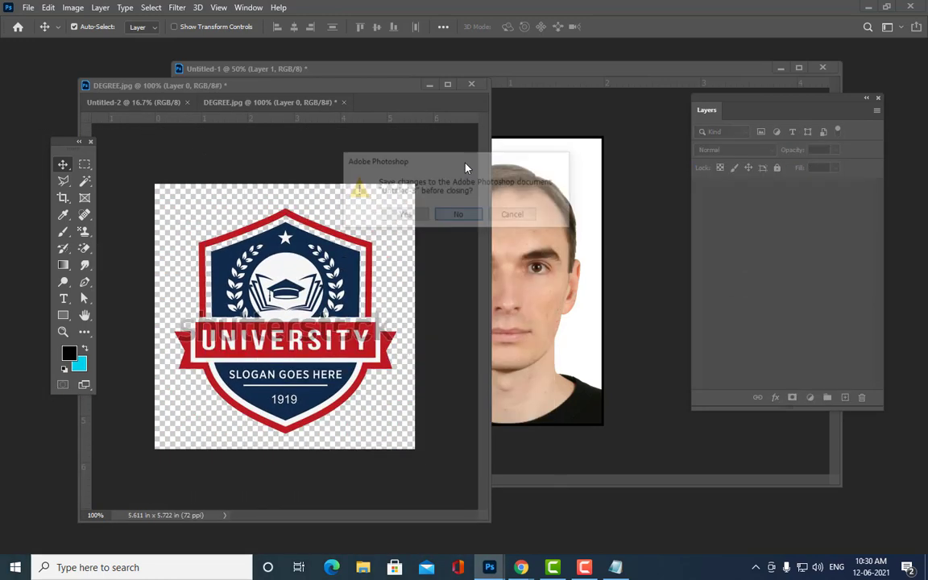
pyautogui.click(471, 84)
pyautogui.click(460, 215)
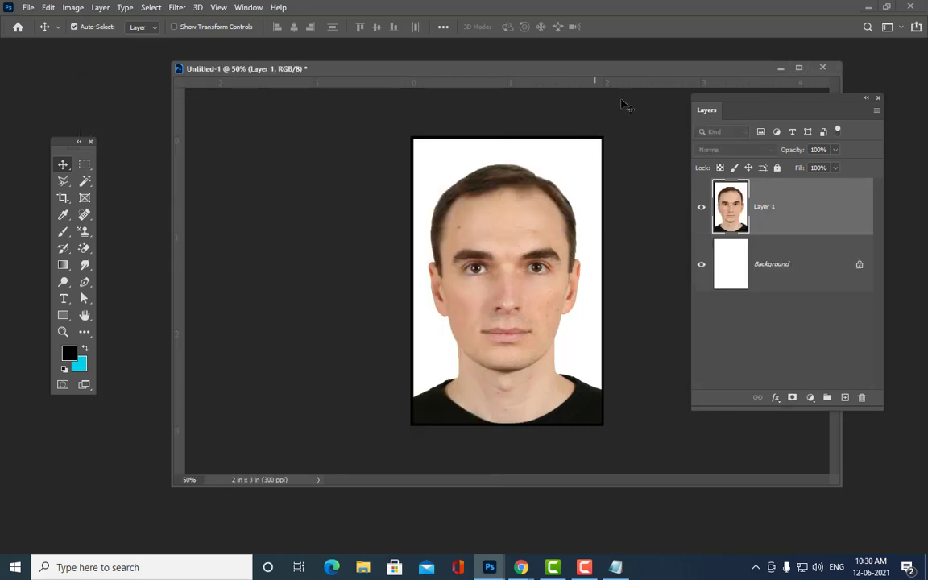
# - Dock the Tools panel left and Layers panel right around Untitled-1, then minimize Photoshop
pyautogui.moveTo(572, 75); pyautogui.dragTo(433, 99)
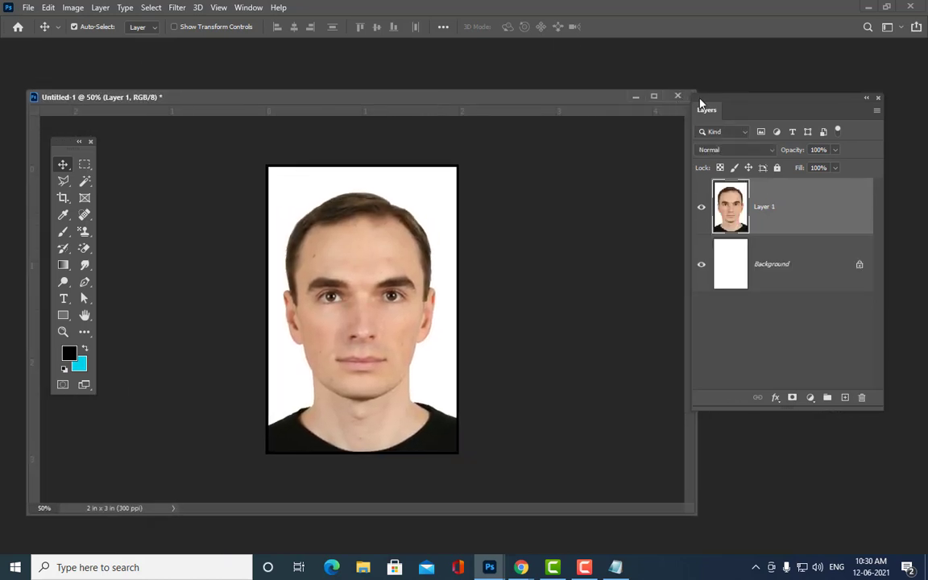
pyautogui.moveTo(700, 103); pyautogui.dragTo(743, 103)
pyautogui.moveTo(520, 103); pyautogui.dragTo(573, 95)
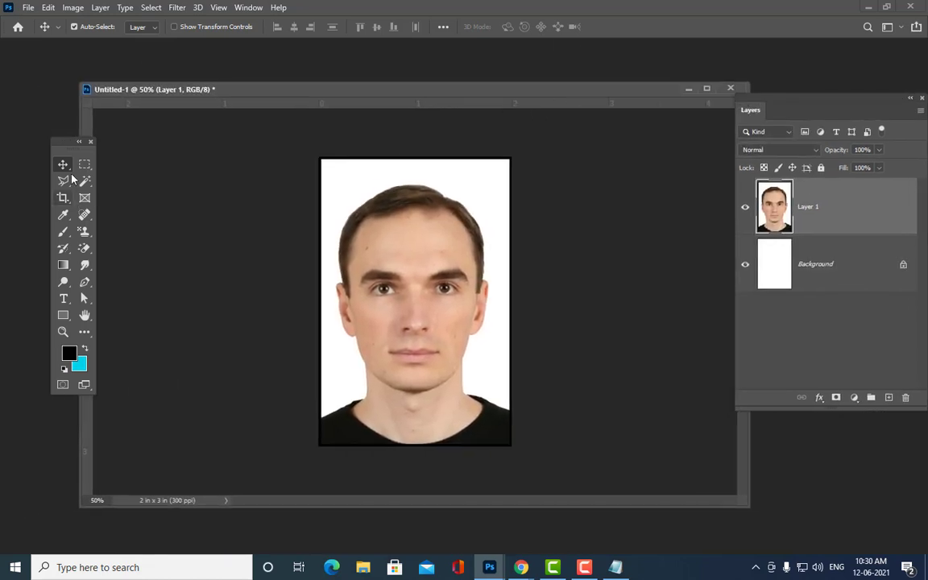
pyautogui.moveTo(61, 141); pyautogui.dragTo(0, 102)
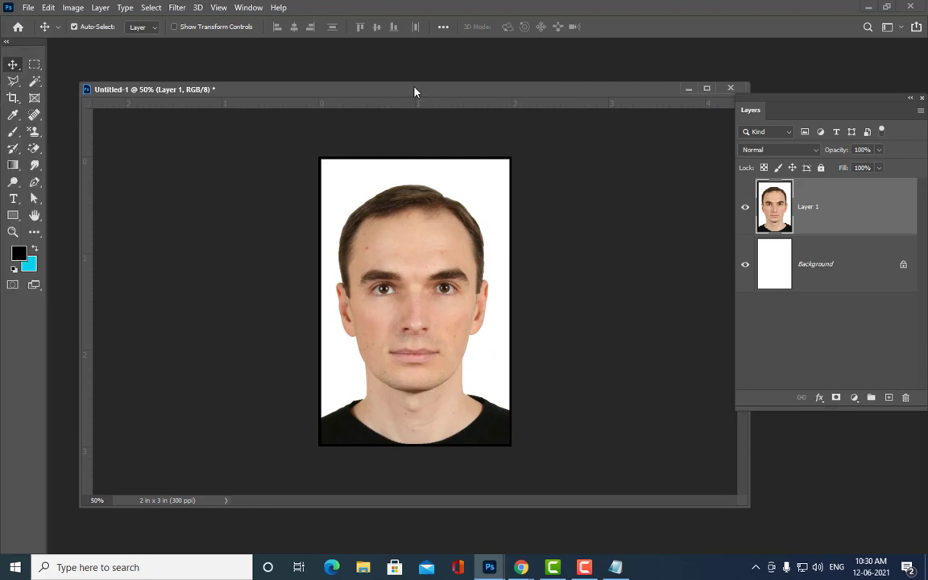
pyautogui.moveTo(414, 91); pyautogui.dragTo(427, 80)
pyautogui.moveTo(797, 106); pyautogui.dragTo(904, 240)
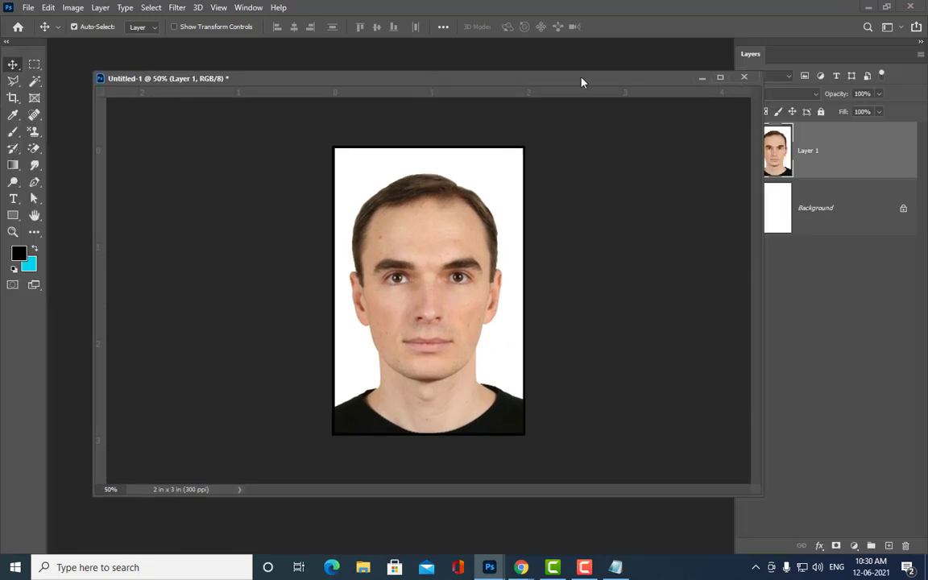
pyautogui.moveTo(580, 83)
pyautogui.mouseDown()
pyautogui.moveTo(633, 90)
pyautogui.moveTo(584, 88)
pyautogui.mouseUp()
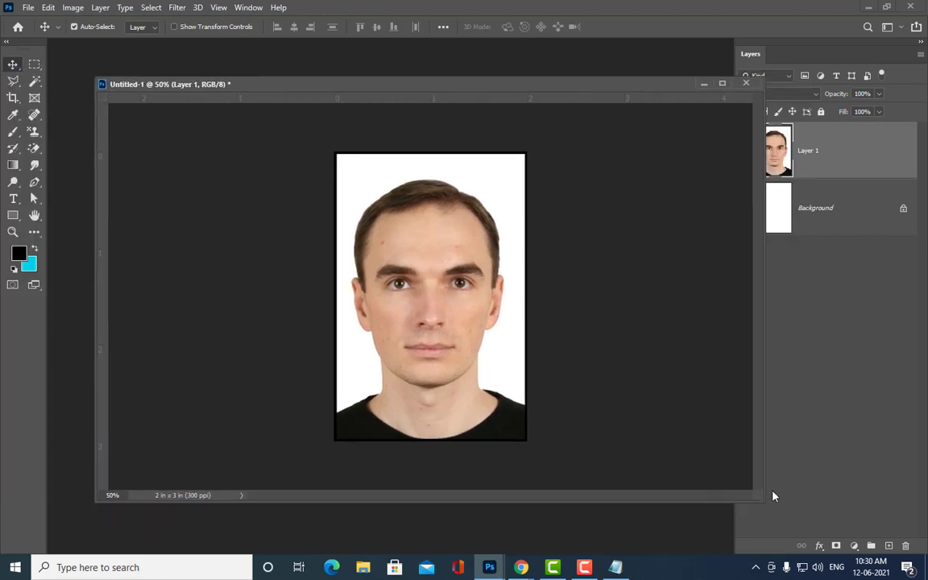
pyautogui.moveTo(691, 497)
pyautogui.mouseDown()
pyautogui.moveTo(643, 495)
pyautogui.moveTo(665, 505)
pyautogui.mouseUp()
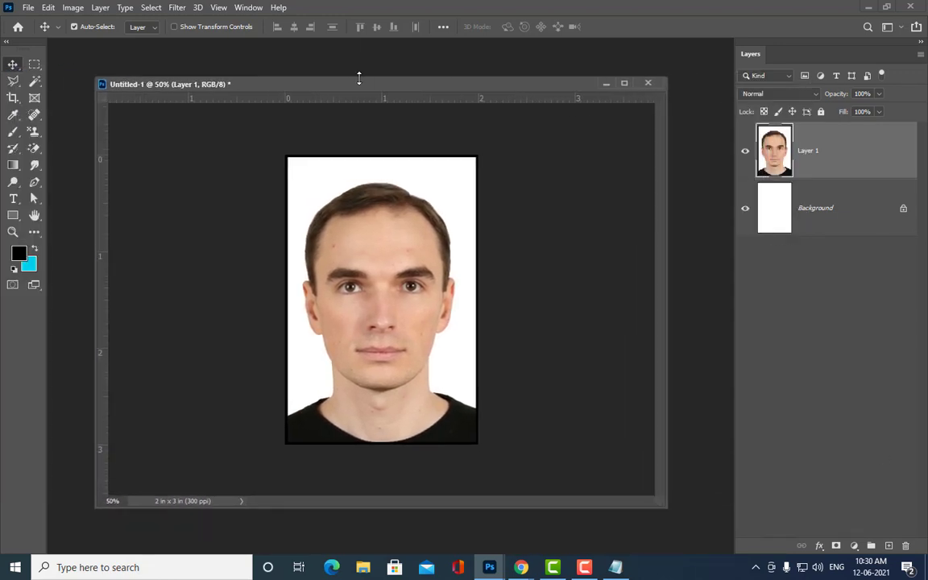
pyautogui.moveTo(360, 85); pyautogui.dragTo(394, 62)
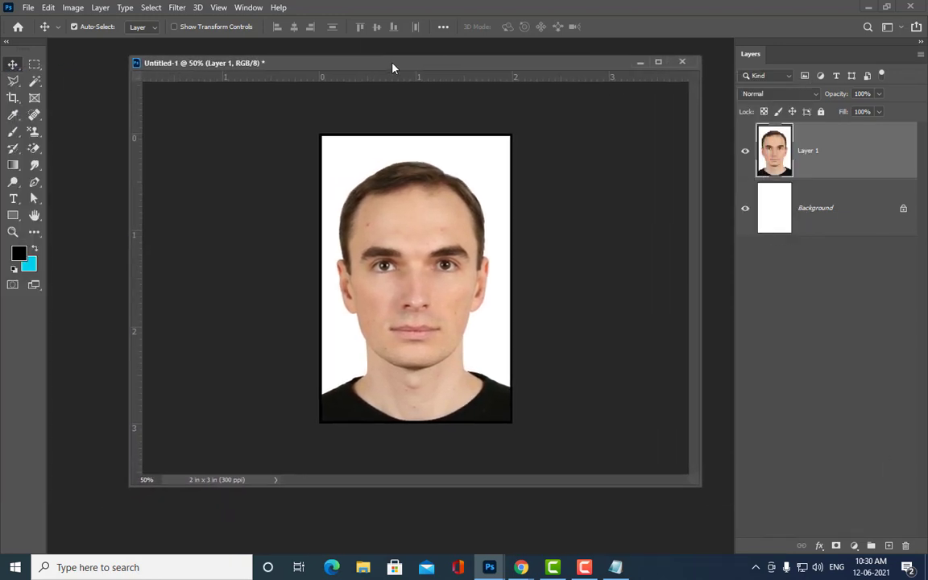
pyautogui.click(868, 7)
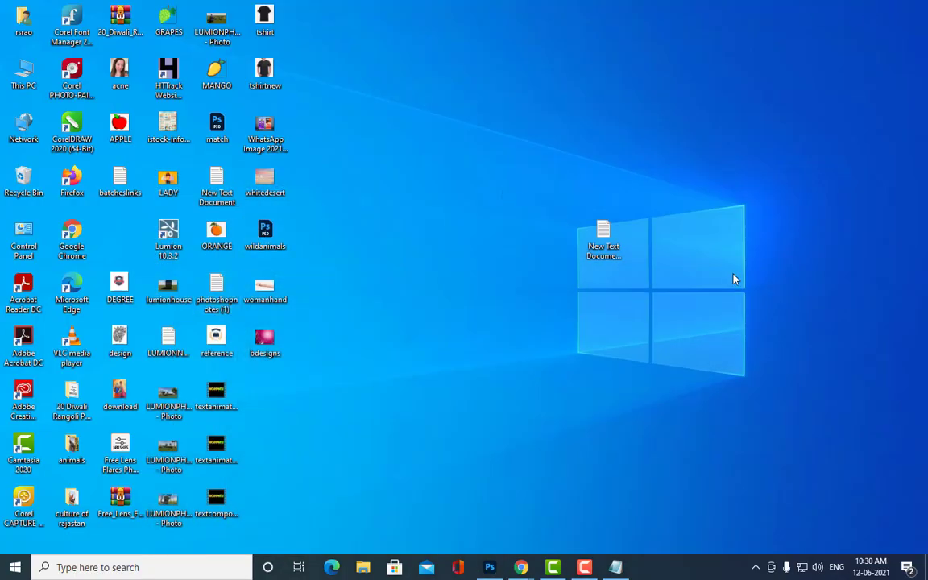
# - Open New Text Document (2) in Notepad and resize its window
pyautogui.doubleClick(613, 246)
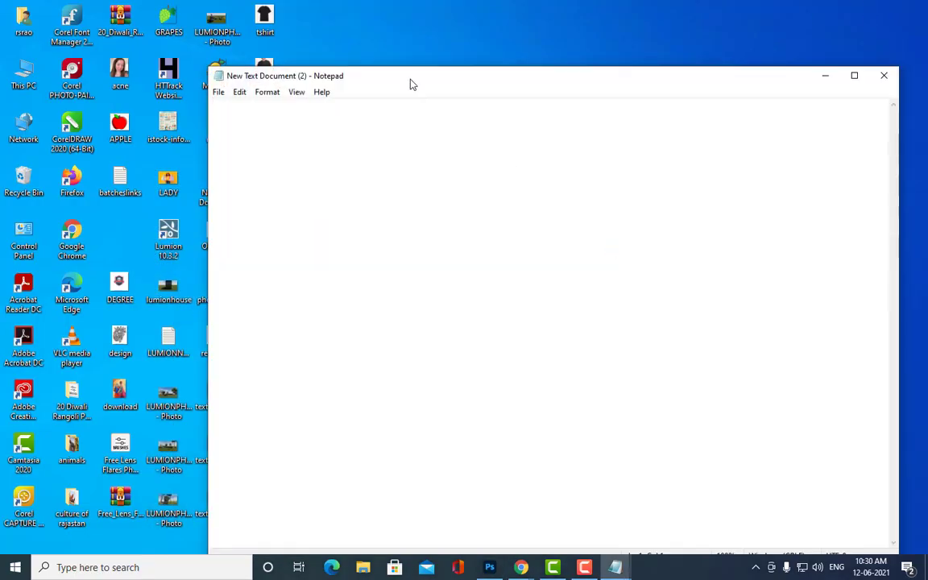
pyautogui.moveTo(410, 84)
pyautogui.mouseDown()
pyautogui.moveTo(435, 11)
pyautogui.moveTo(398, 41)
pyautogui.mouseUp()
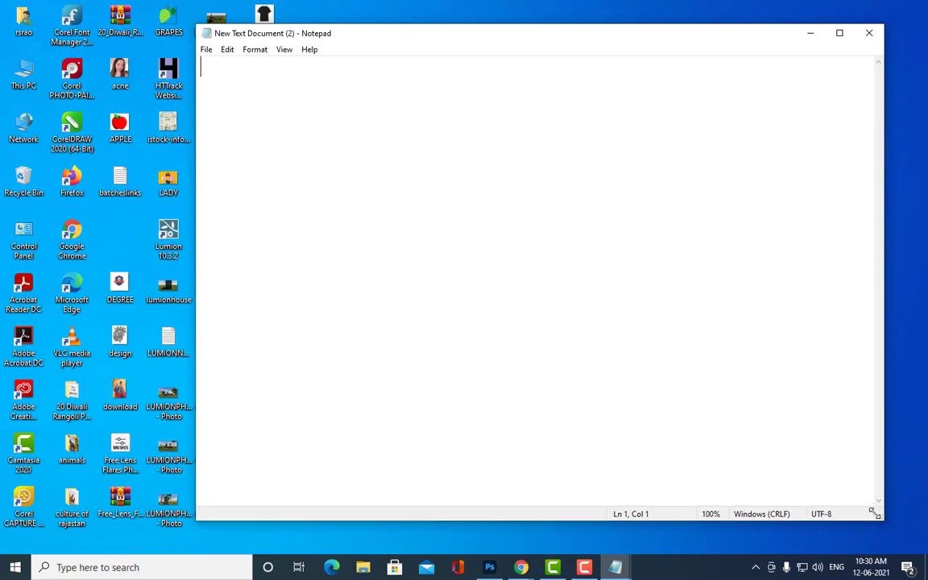
pyautogui.moveTo(874, 512); pyautogui.dragTo(796, 501)
pyautogui.moveTo(333, 37)
pyautogui.mouseDown()
pyautogui.moveTo(438, 66)
pyautogui.moveTo(435, 77)
pyautogui.mouseUp()
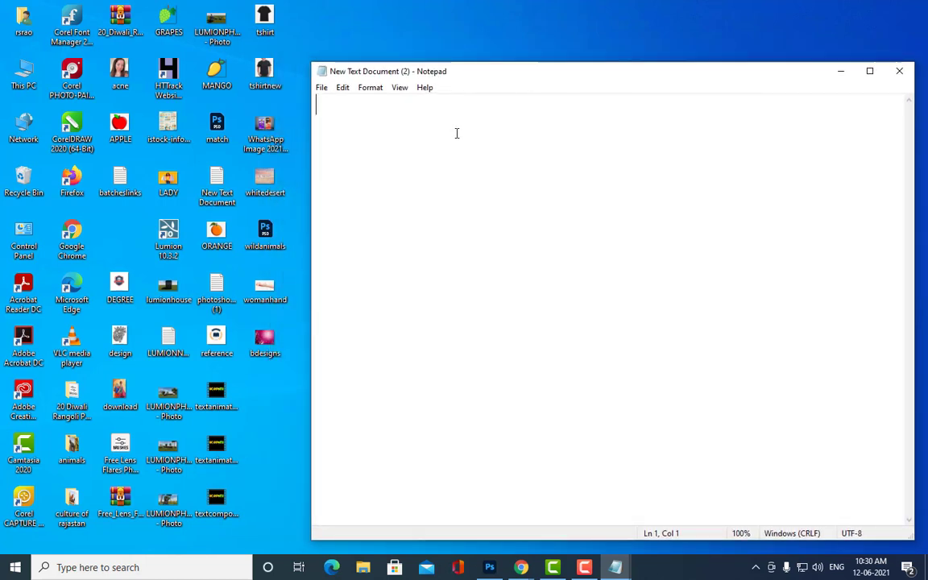
pyautogui.moveTo(544, 76); pyautogui.dragTo(496, 50)
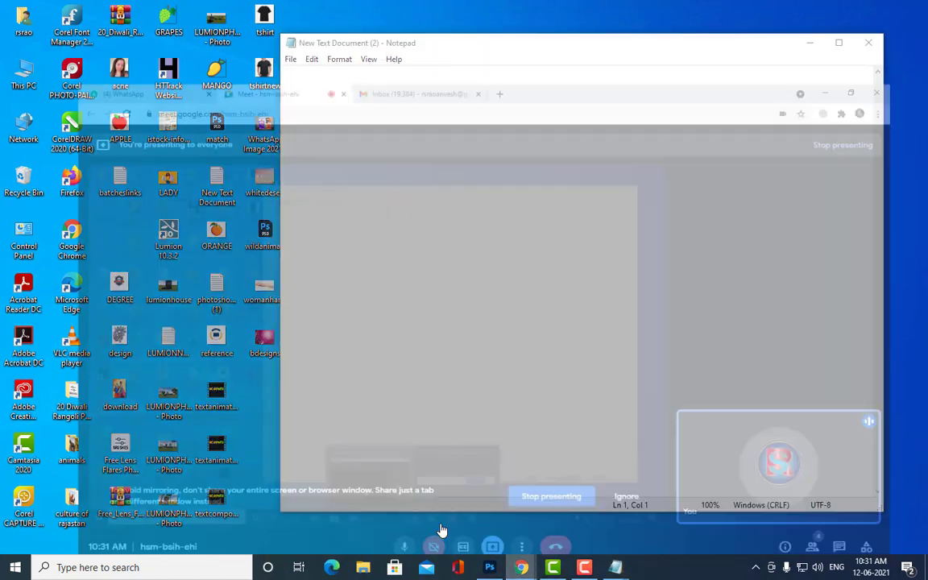
# - Minimize the Google Meet call and reposition the empty Notepad window
pyautogui.click(441, 530)
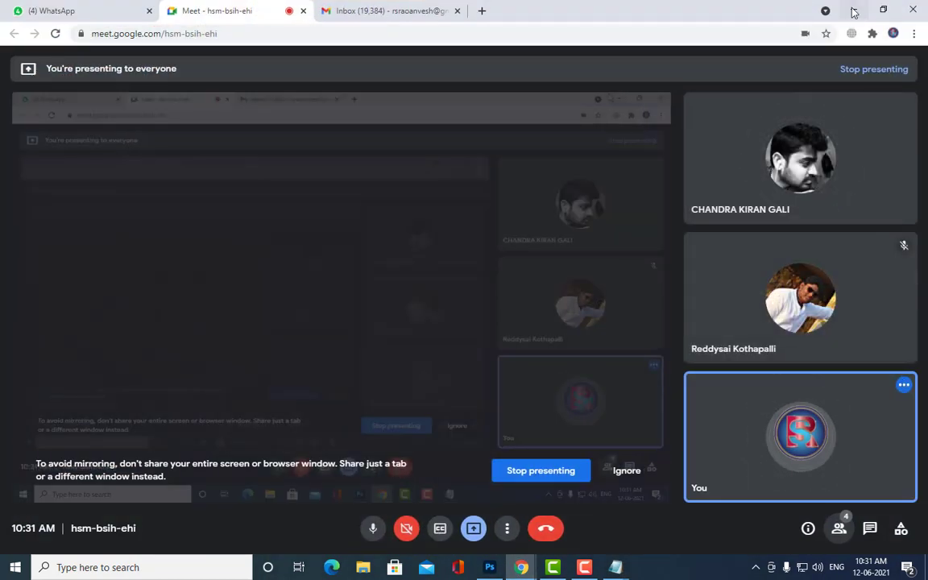
pyautogui.click(853, 11)
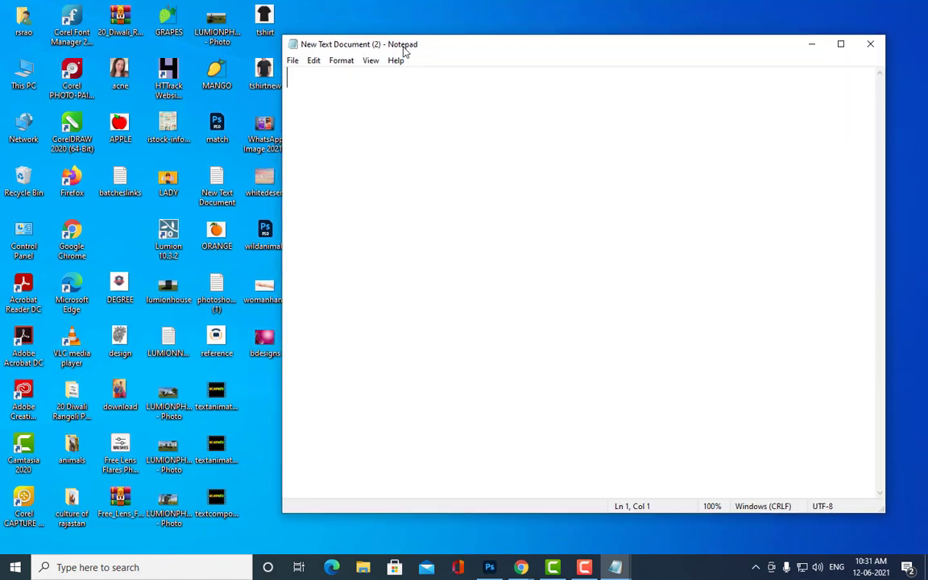
pyautogui.moveTo(406, 51); pyautogui.dragTo(404, 52)
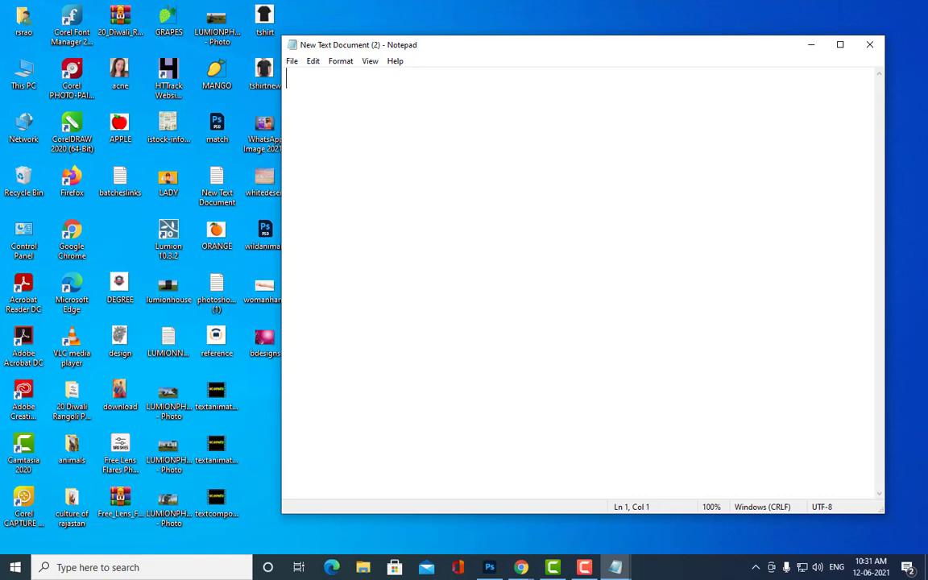
pyautogui.moveTo(445, 45); pyautogui.dragTo(457, 84)
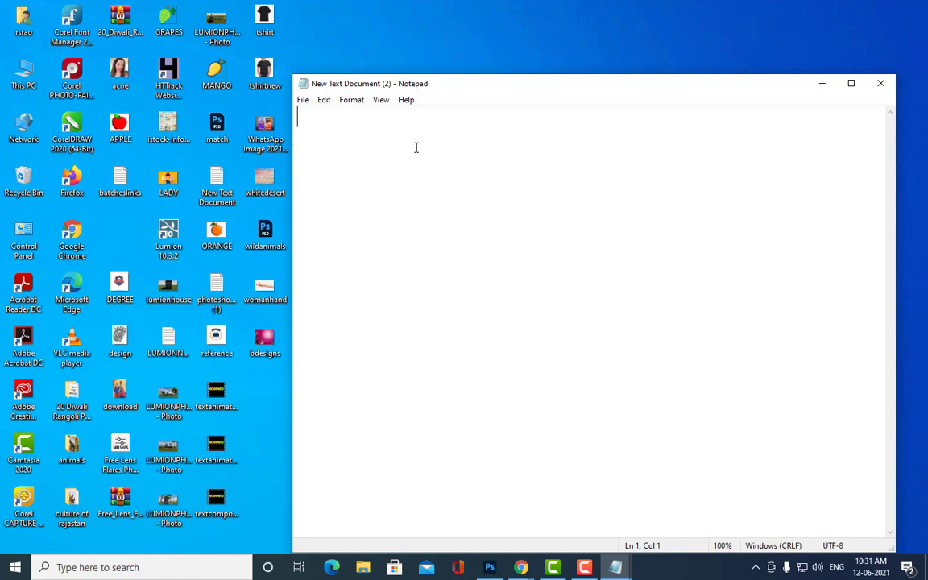
# - Write 'create movie ticket and make 100 copies' in the Notepad note, correcting typos
pyautogui.write('movi')
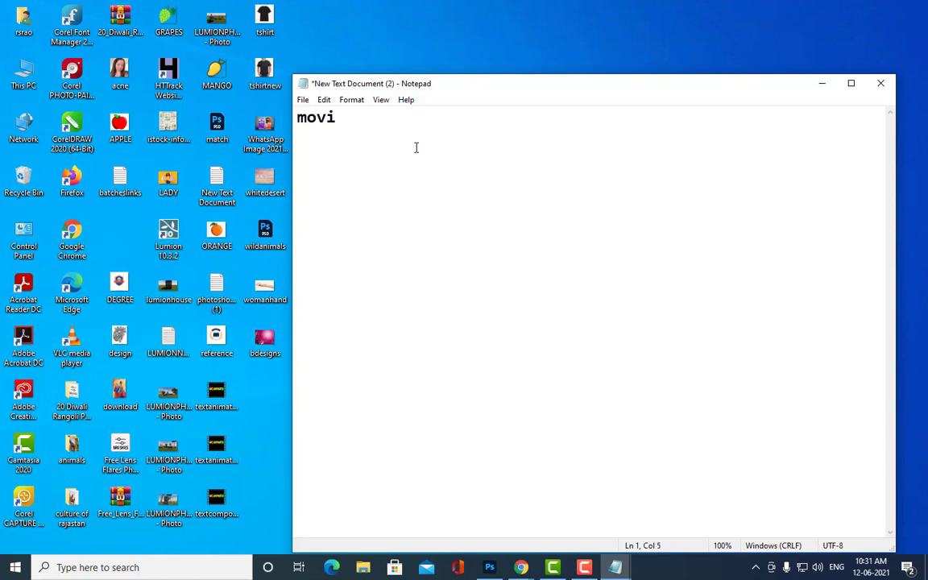
pyautogui.write('e ticket')
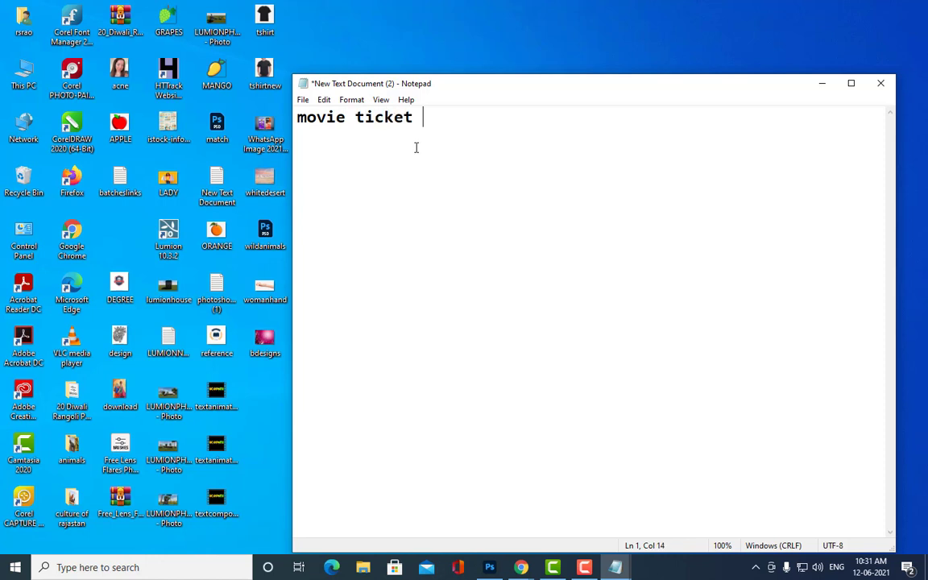
pyautogui.press('Left')
pyautogui.press('Left')
pyautogui.press('Left')
pyautogui.press('Left')
pyautogui.press('Left')
pyautogui.press('Left')
pyautogui.press('Left')
pyautogui.write('c')
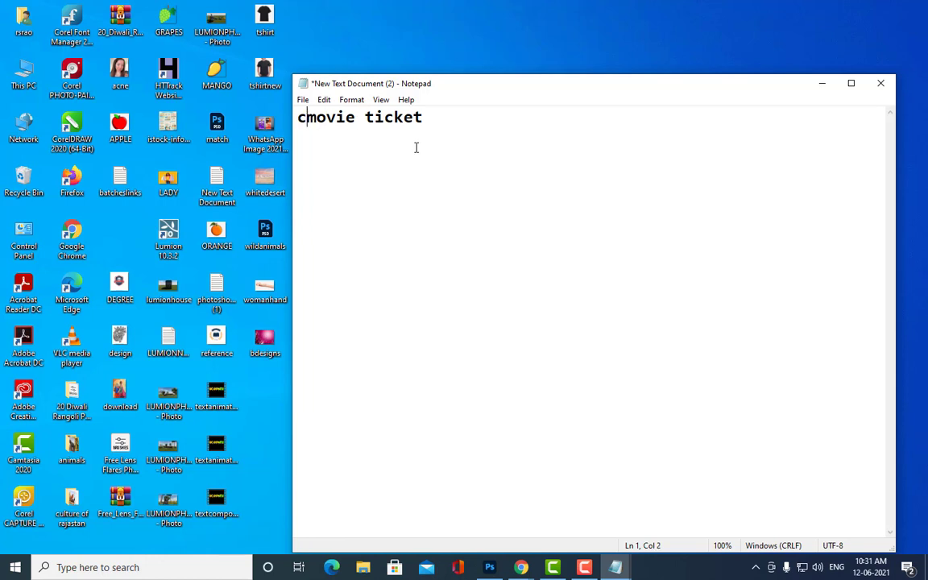
pyautogui.write('reate')
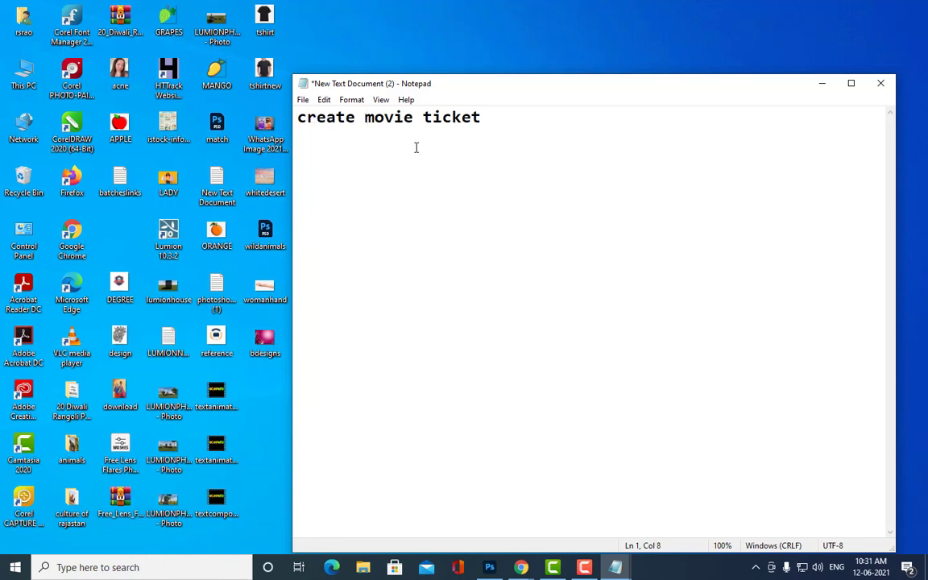
pyautogui.press('Right')
pyautogui.press('Right')
pyautogui.press('Right')
pyautogui.press('Right')
pyautogui.press('Right')
pyautogui.press('Right')
pyautogui.press('Right')
pyautogui.write('and am')
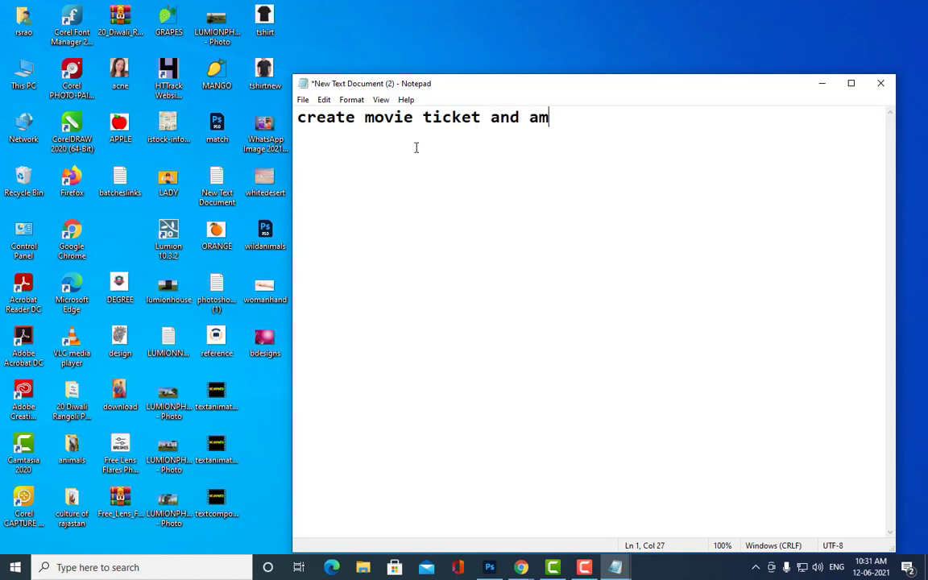
pyautogui.press('BackSpace')
pyautogui.press('BackSpace')
pyautogui.write('make c')
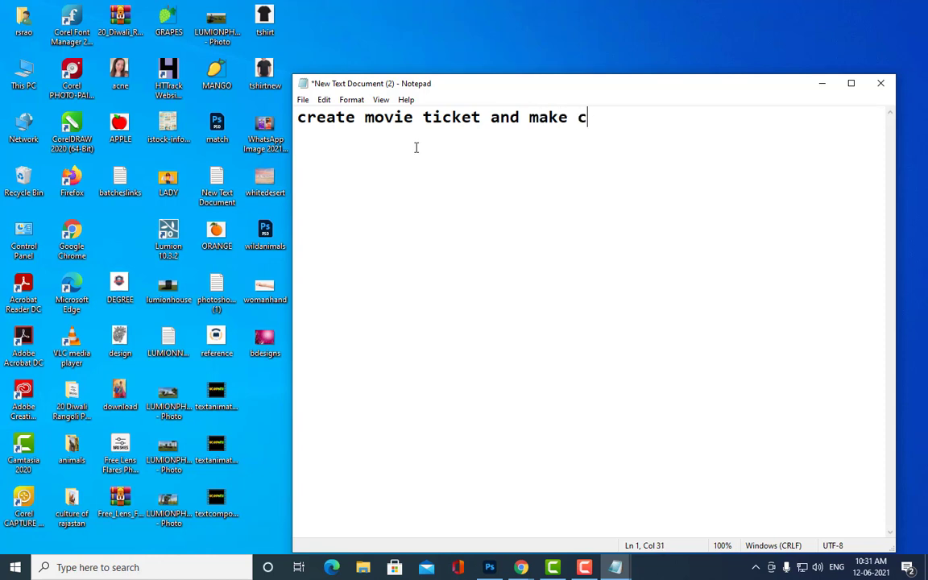
pyautogui.press('BackSpace')
pyautogui.write('100 copie')
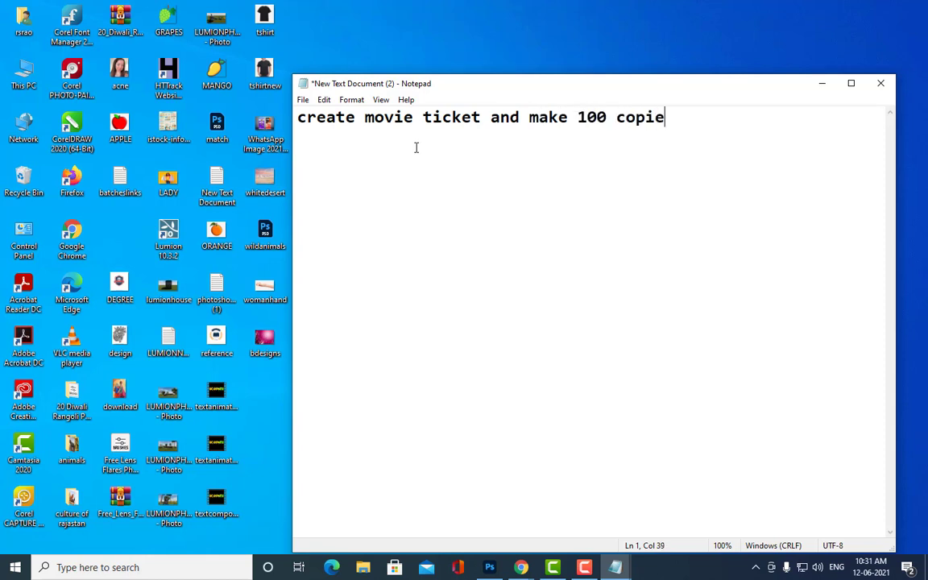
pyautogui.write('s')
# - Add a second line 'of movie ticket using pattern stamp' and minimize Notepad
pyautogui.press('Return')
pyautogui.write('pof')
pyautogui.press('BackSpace')
pyautogui.press('BackSpace')
pyautogui.press('BackSpace')
pyautogui.write('of')
pyautogui.write(' movie ticket ')
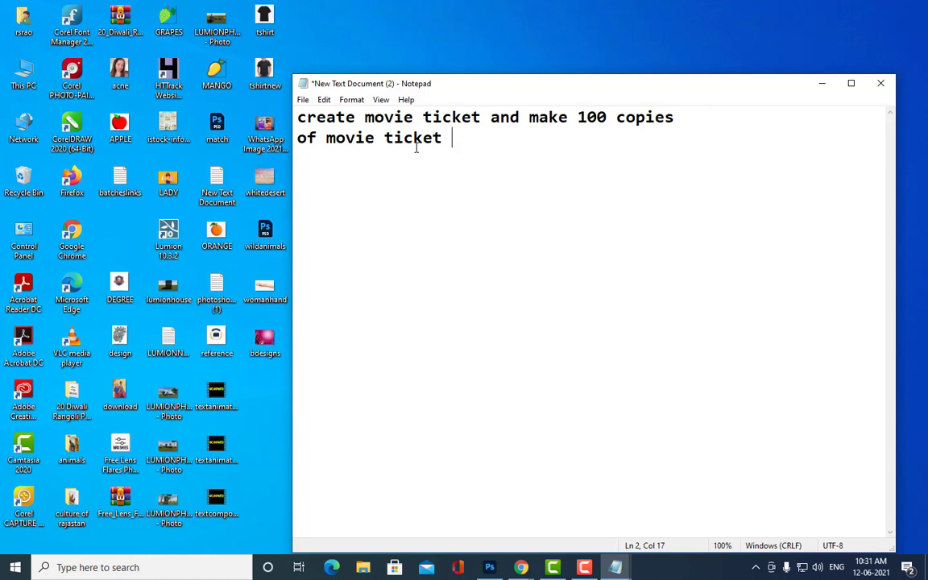
pyautogui.write('using patte')
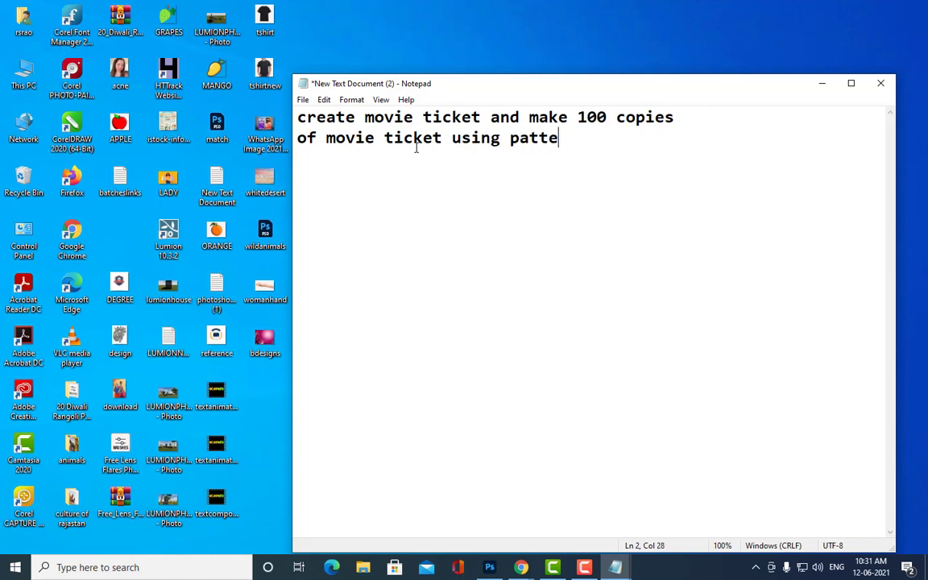
pyautogui.write('rn stamp')
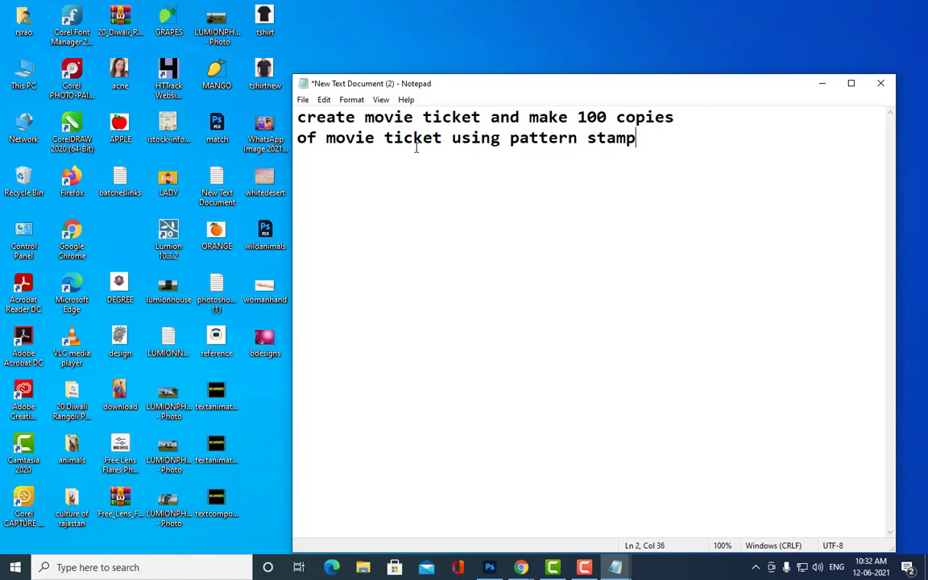
pyautogui.click(304, 100)
pyautogui.click(823, 85)
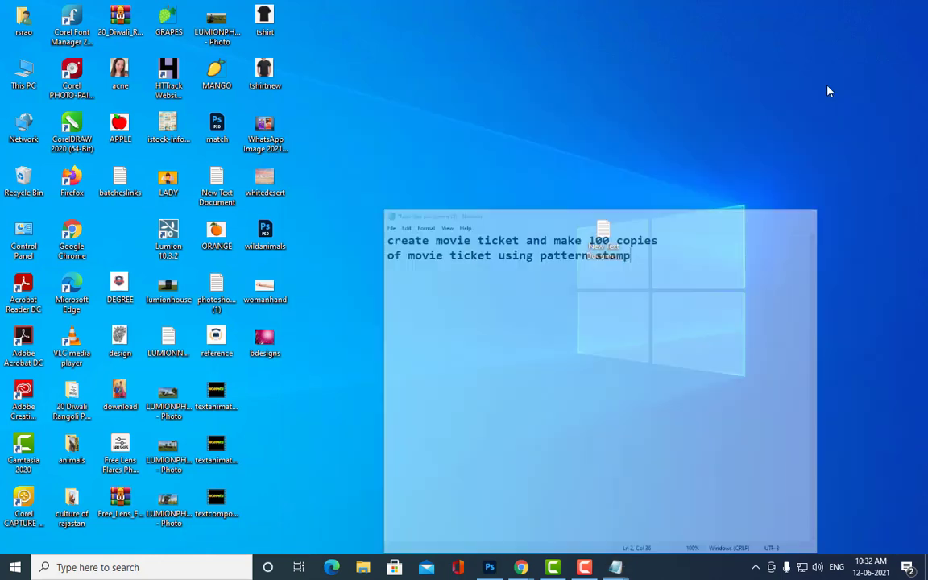
# - Bring Photoshop forward, nudge its document window, then view and minimize the Meet call
pyautogui.click(488, 567)
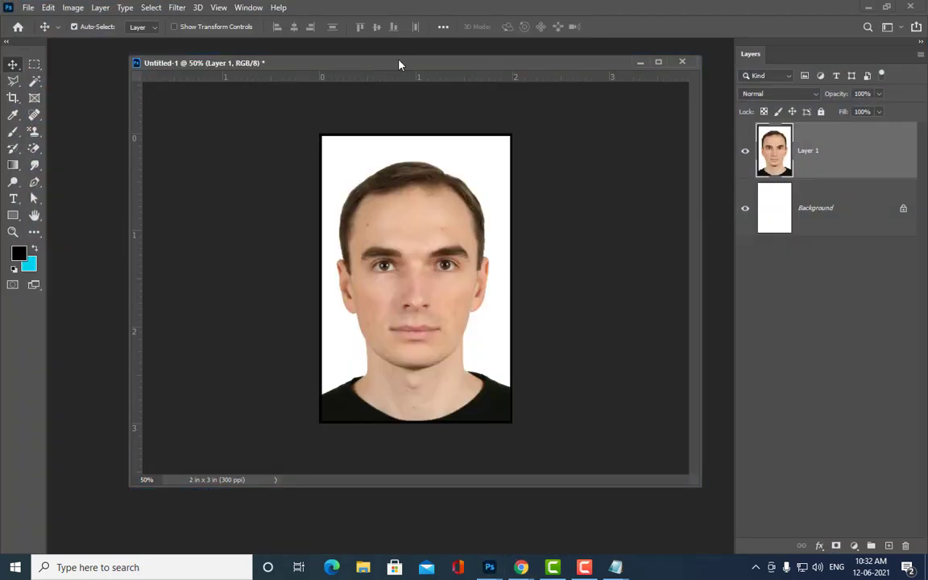
pyautogui.moveTo(399, 65); pyautogui.dragTo(386, 79)
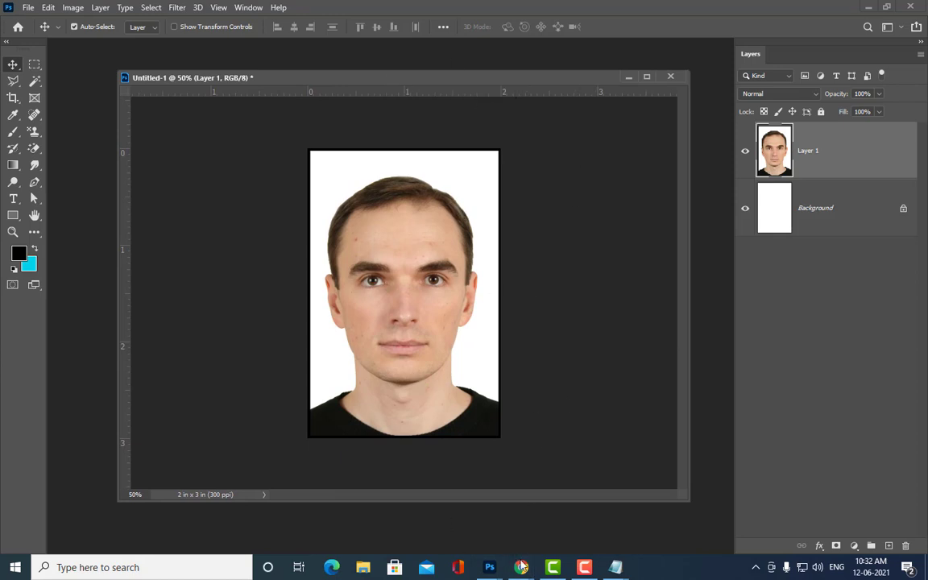
pyautogui.moveTo(521, 567)
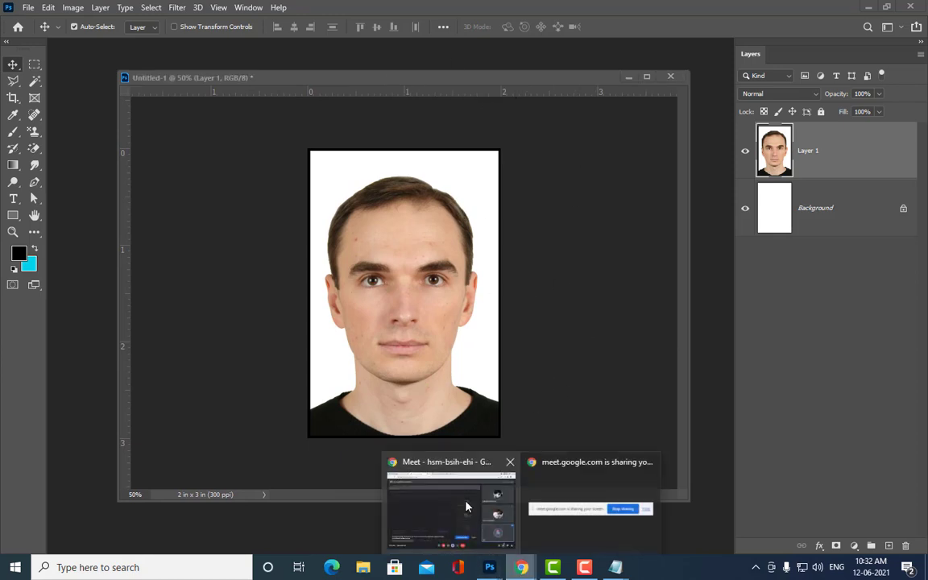
pyautogui.click(461, 505)
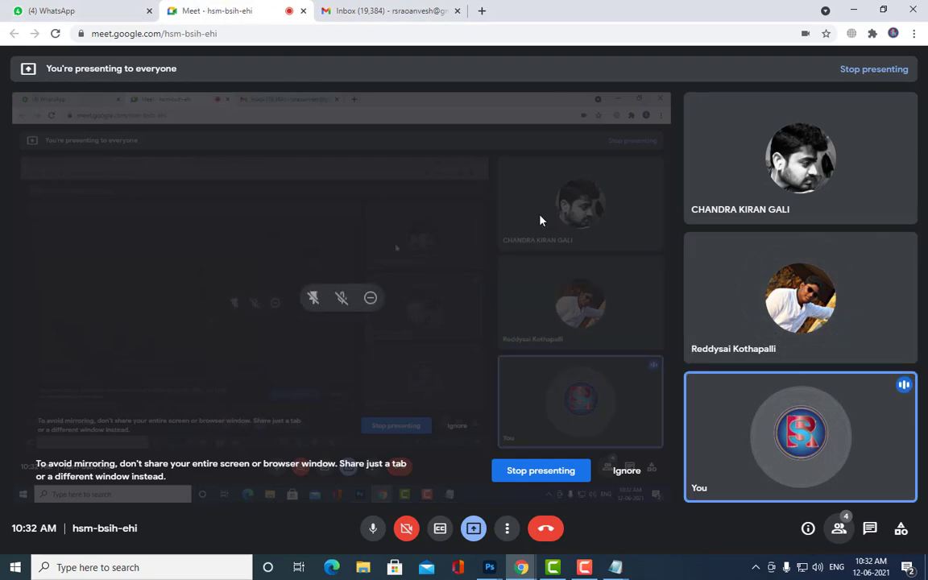
pyautogui.click(850, 12)
# - Reposition the Untitled-1 portrait document window with several title-bar drags
pyautogui.moveTo(246, 79); pyautogui.dragTo(280, 79)
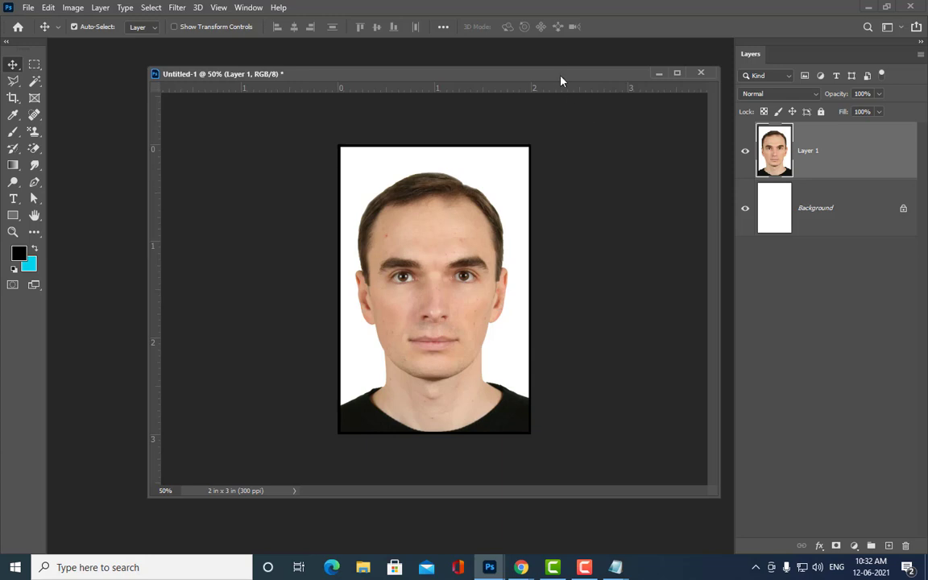
pyautogui.moveTo(561, 80); pyautogui.dragTo(544, 95)
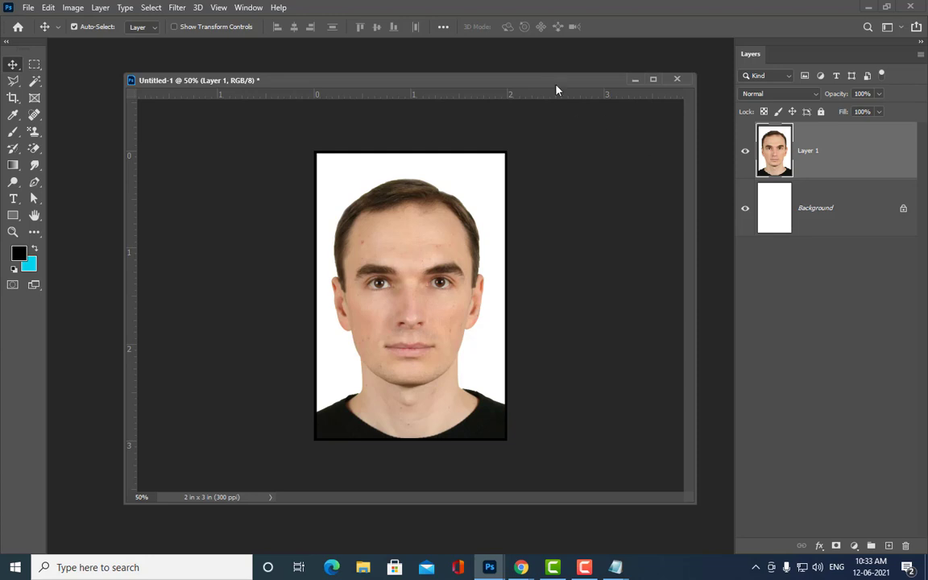
pyautogui.moveTo(489, 77); pyautogui.dragTo(453, 72)
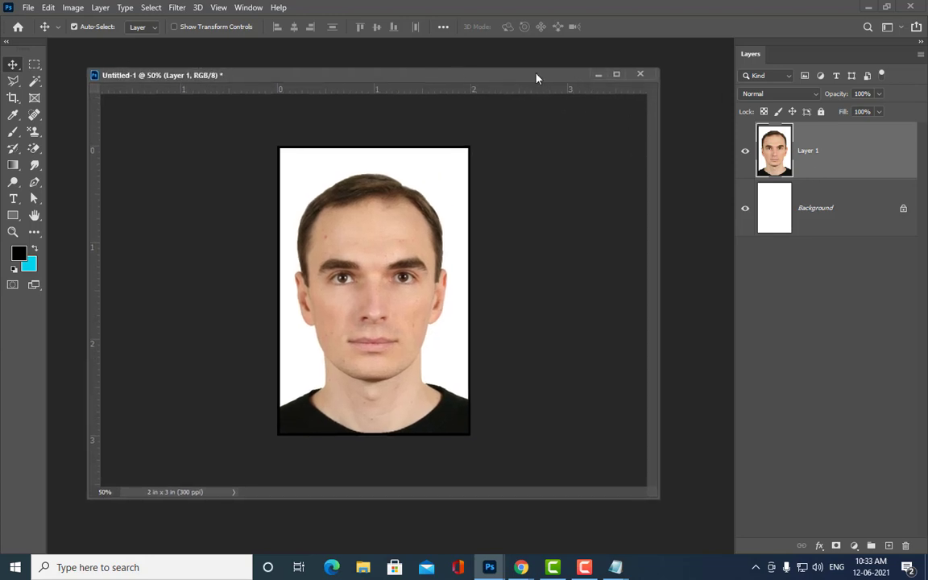
pyautogui.moveTo(537, 78); pyautogui.dragTo(559, 61)
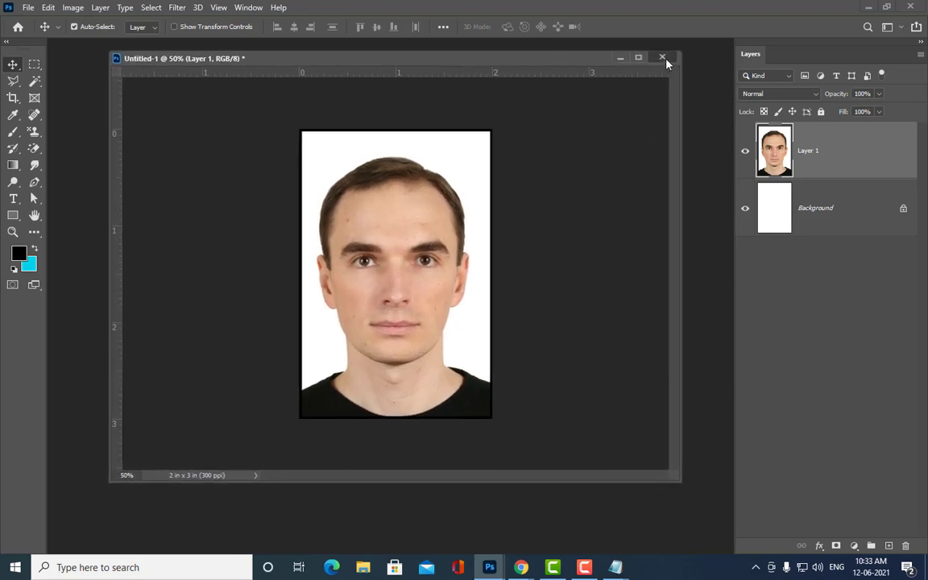
# - Close Untitled-1 without saving and scroll through the Home screen's recent files
pyautogui.click(665, 59)
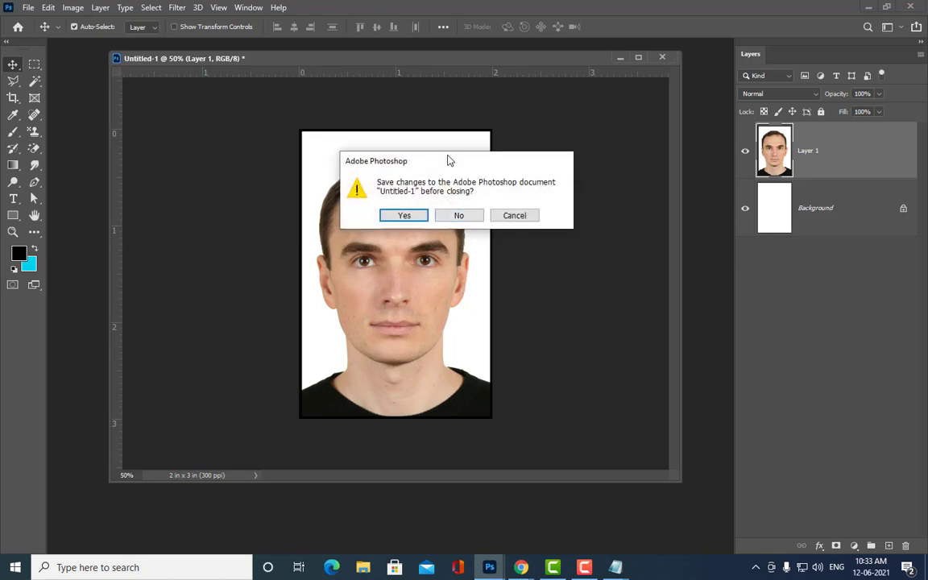
pyautogui.moveTo(449, 159); pyautogui.dragTo(553, 134)
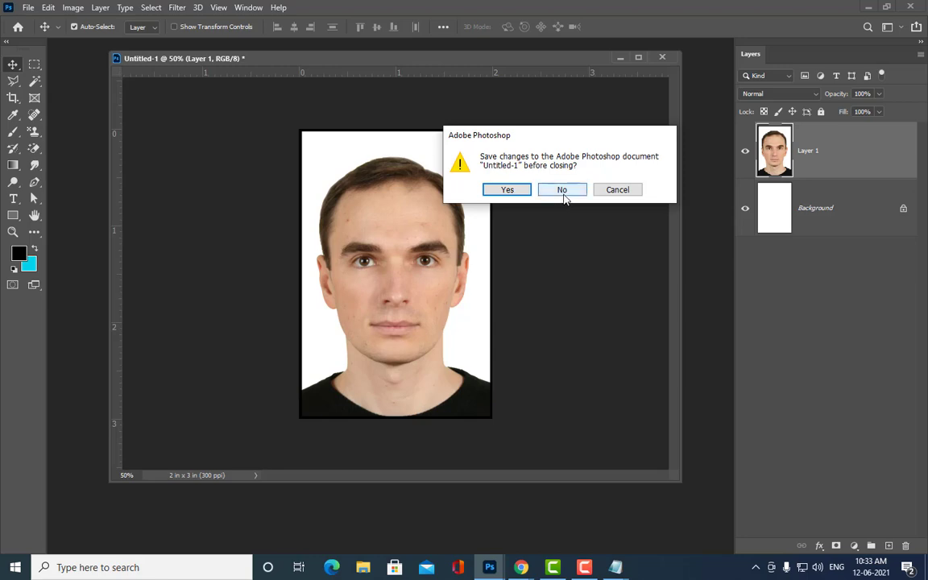
pyautogui.click(563, 190)
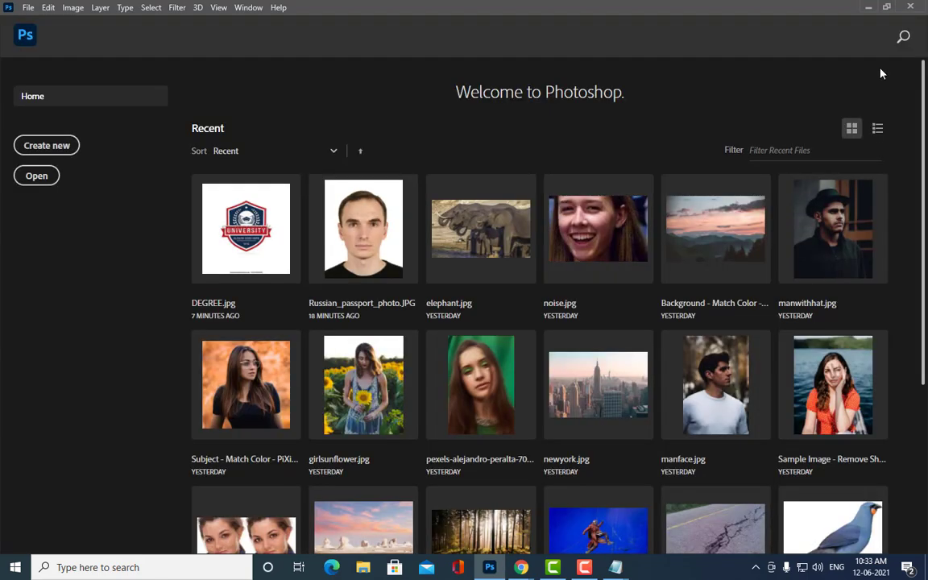
pyautogui.scroll(-5, 442, 147)
pyautogui.scroll(5, 441, 147)
# - Create a blank 20 × 20 in, 300 ppi document floating in its own window
pyautogui.click(38, 145)
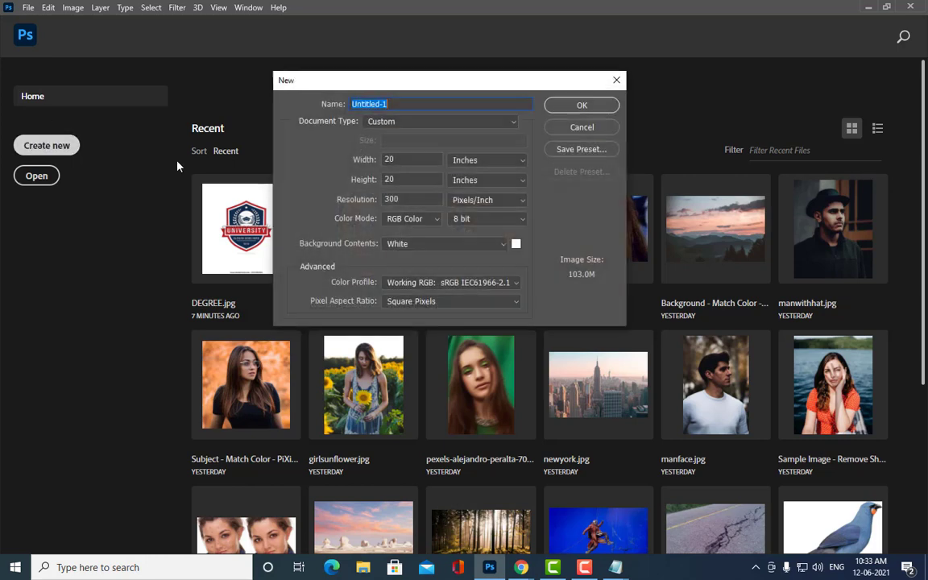
pyautogui.click(581, 105)
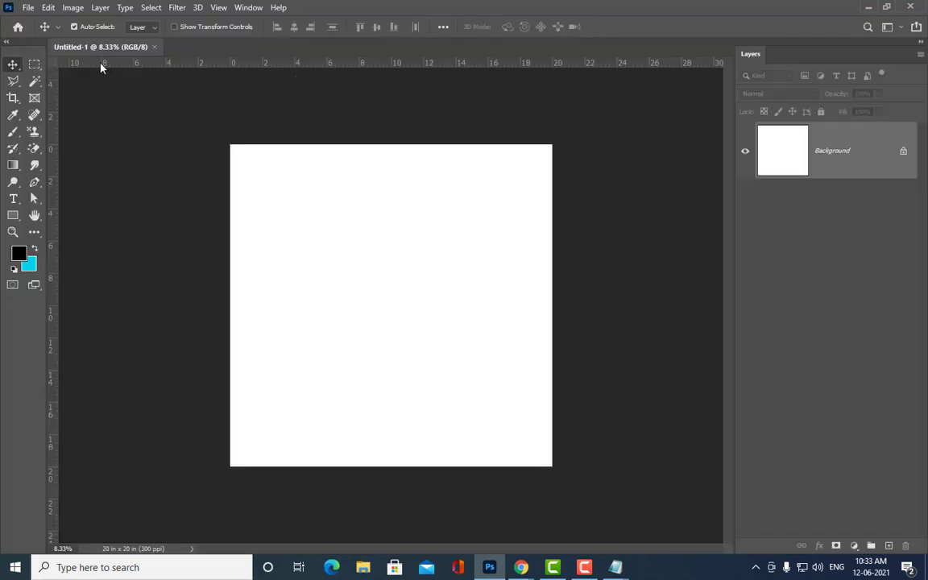
pyautogui.moveTo(121, 47)
pyautogui.mouseDown()
pyautogui.moveTo(186, 69)
pyautogui.moveTo(328, 75)
pyautogui.mouseUp()
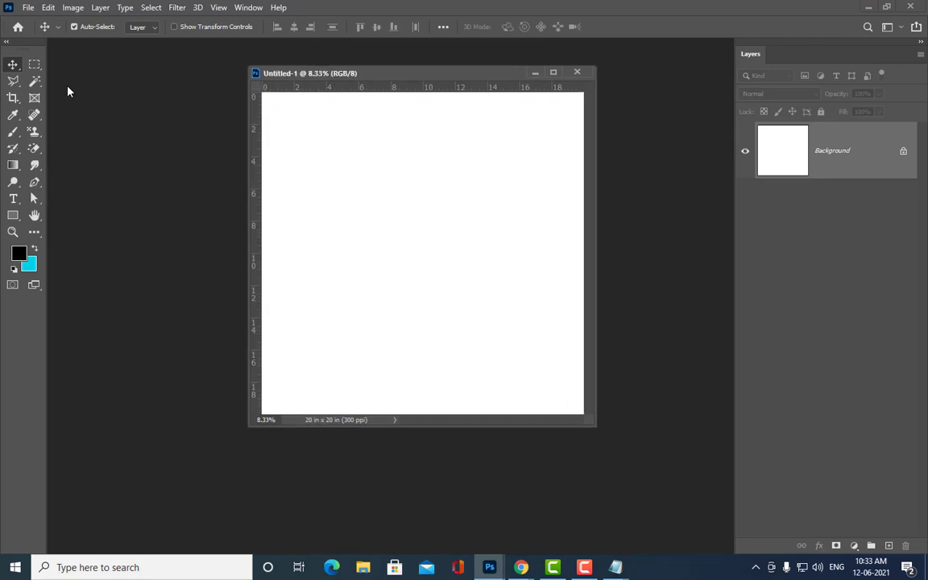
# - Try an Edit > Fill with the university logo pattern, then undo it
pyautogui.click(48, 8)
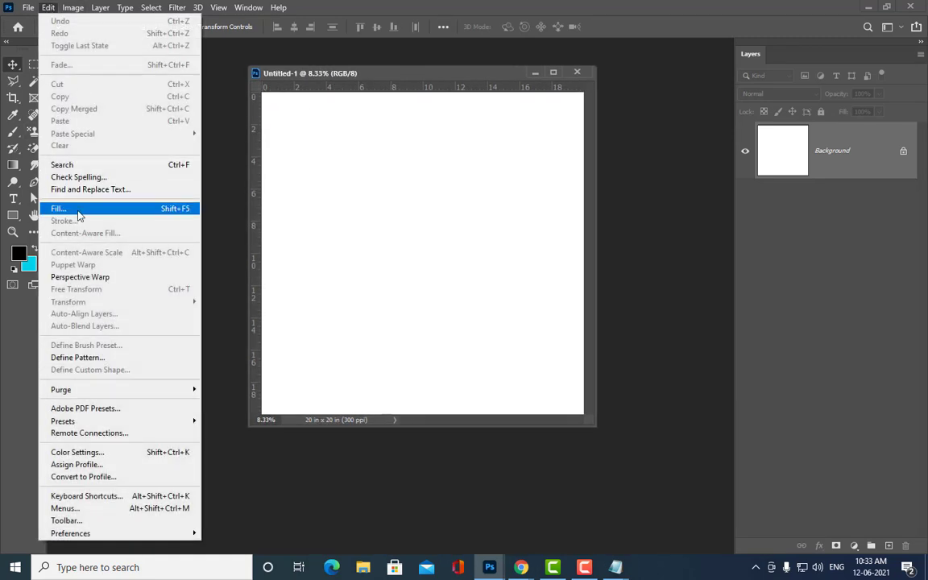
pyautogui.click(109, 208)
pyautogui.click(437, 157)
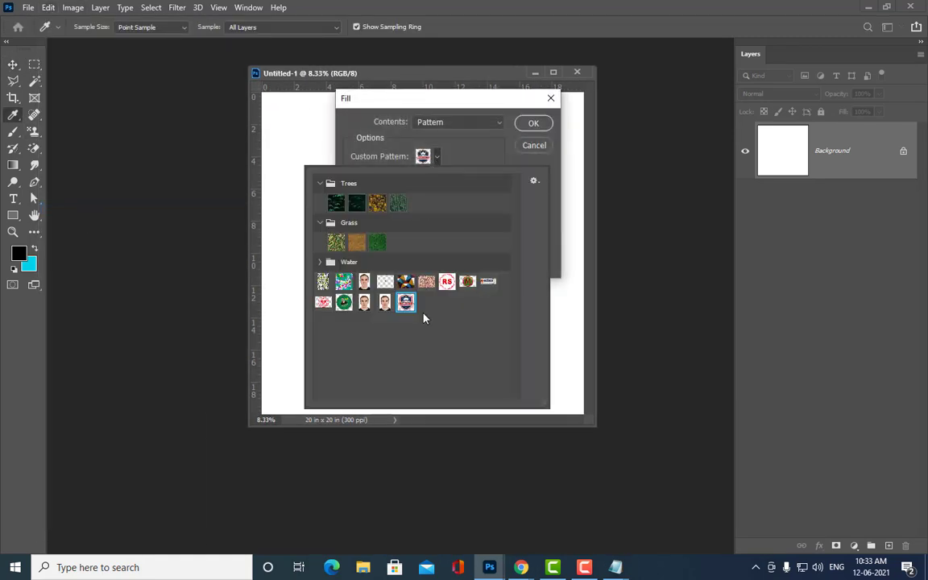
pyautogui.click(549, 122)
pyautogui.press('v')
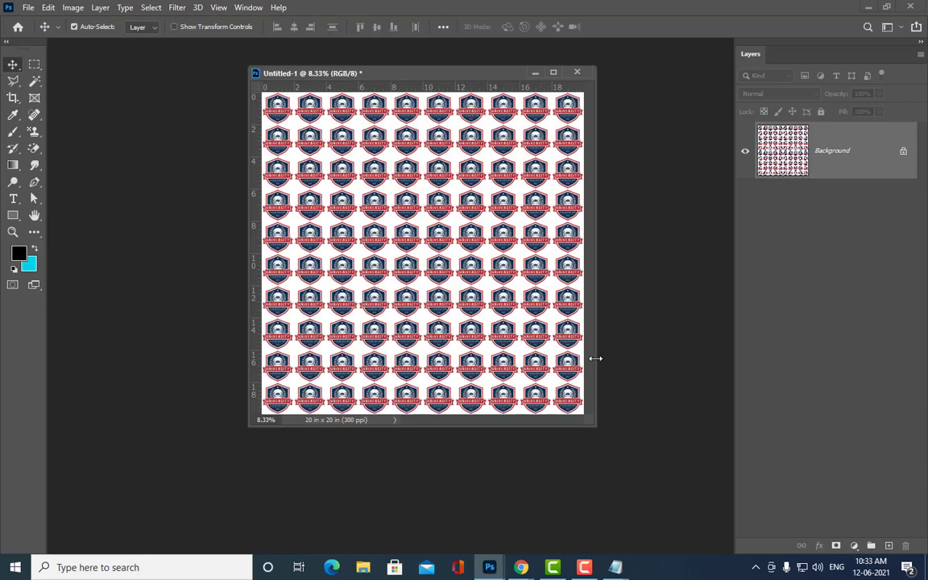
pyautogui.hotkey('ctrl', 'z')
# - Switch to the Pattern Stamp tool at size 900 and stamp face patterns across the top
pyautogui.moveTo(593, 423); pyautogui.dragTo(710, 487)
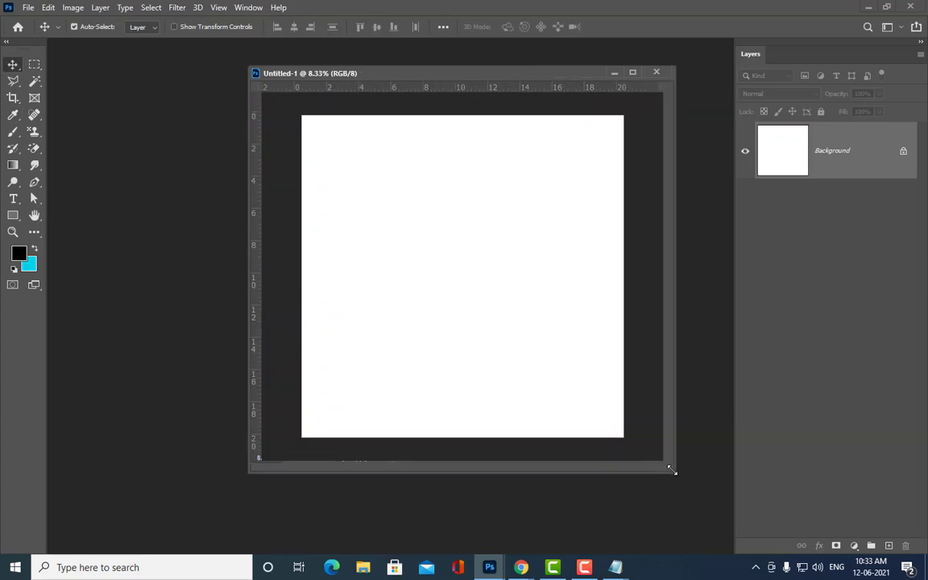
pyautogui.click(34, 131)
pyautogui.rightClick(34, 132)
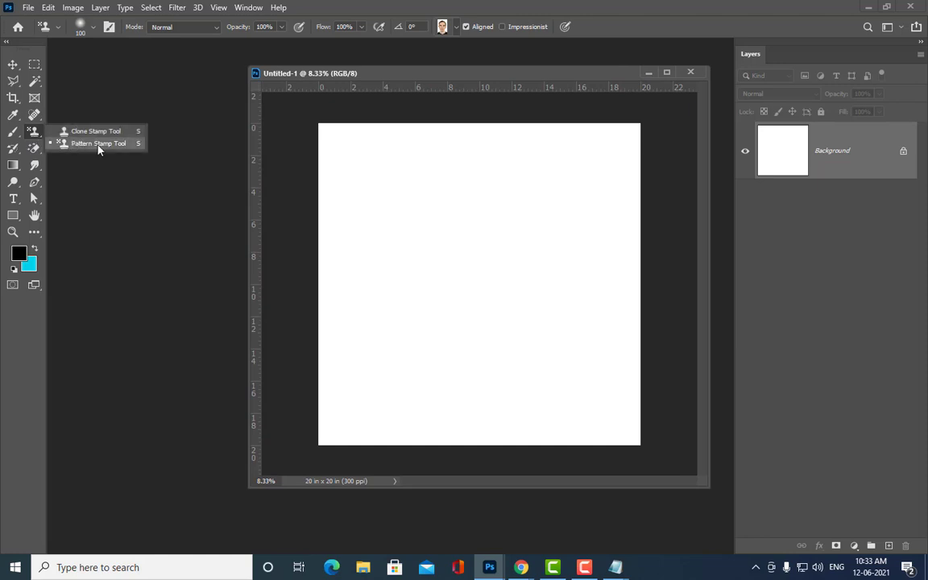
pyautogui.click(97, 145)
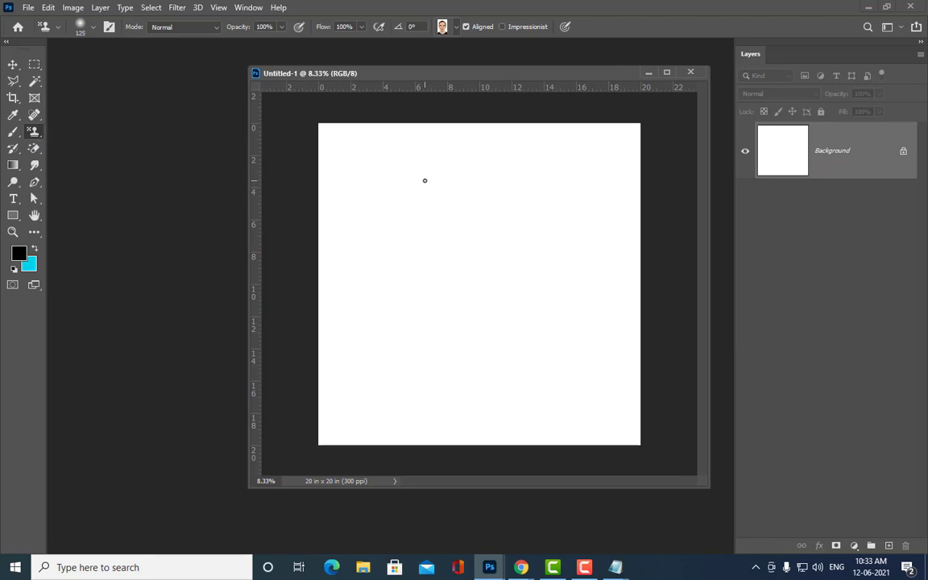
pyautogui.press(']')
pyautogui.press(']')
pyautogui.press(']')
pyautogui.moveTo(349, 145)
pyautogui.mouseDown()
pyautogui.moveTo(434, 201)
pyautogui.moveTo(620, 161)
pyautogui.mouseUp()
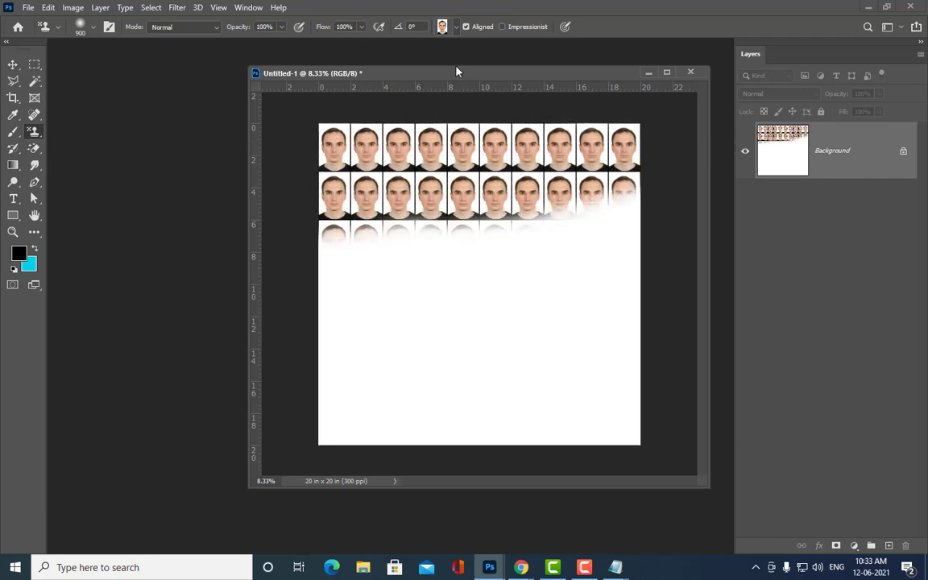
# - Load the university badge pattern, test-stamp a diagonal stroke, then undo it
pyautogui.click(442, 27)
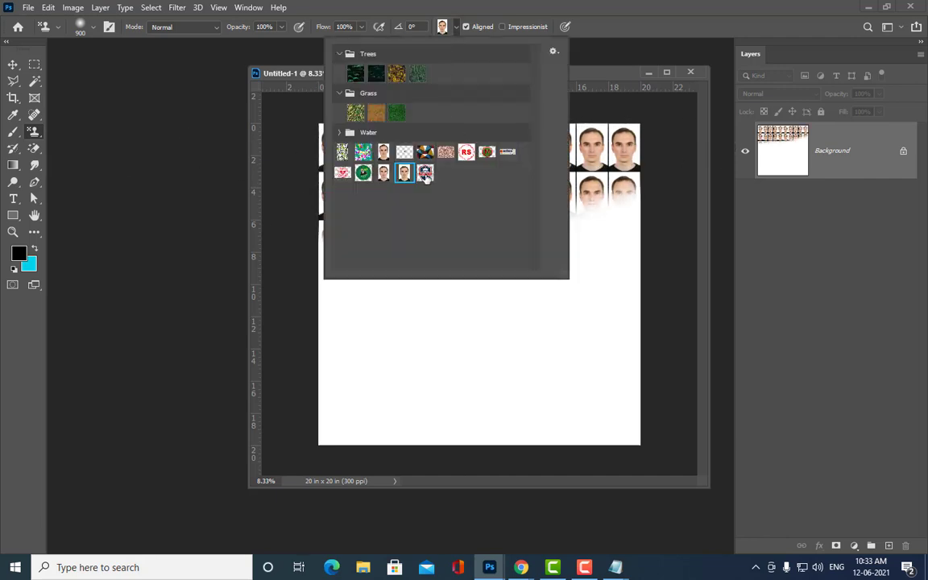
pyautogui.click(425, 173)
pyautogui.moveTo(391, 348)
pyautogui.mouseDown()
pyautogui.moveTo(613, 264)
pyautogui.moveTo(458, 267)
pyautogui.moveTo(379, 246)
pyautogui.moveTo(311, 242)
pyautogui.moveTo(598, 256)
pyautogui.moveTo(536, 374)
pyautogui.moveTo(354, 323)
pyautogui.moveTo(484, 302)
pyautogui.moveTo(461, 359)
pyautogui.moveTo(632, 403)
pyautogui.moveTo(344, 514)
pyautogui.moveTo(331, 397)
pyautogui.moveTo(343, 322)
pyautogui.moveTo(532, 201)
pyautogui.moveTo(632, 252)
pyautogui.mouseUp()
pyautogui.hotkey('ctrl', 'z')
pyautogui.hotkey('ctrl', 'z')
pyautogui.hotkey('ctrl', 'z')
pyautogui.hotkey('ctrl', 'z')
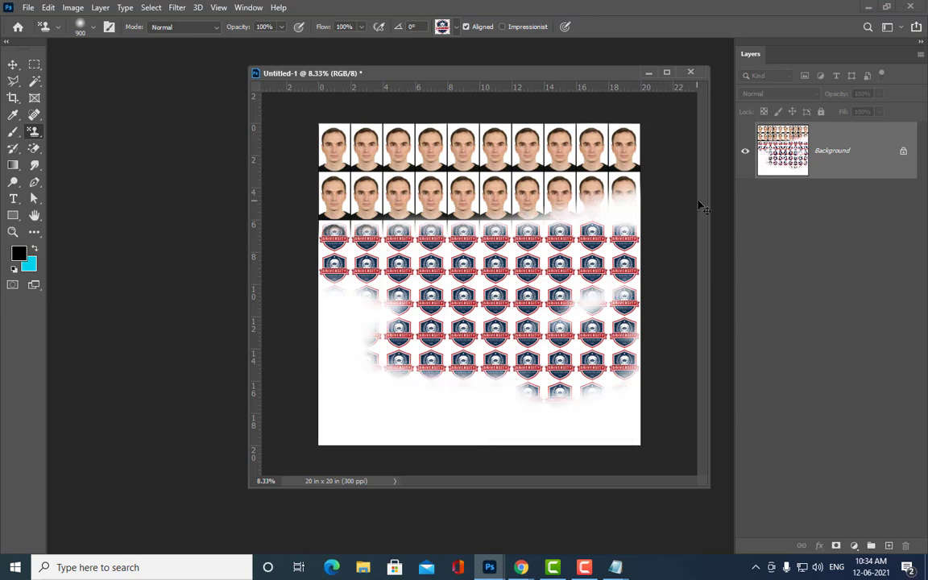
pyautogui.hotkey('ctrl', 'z')
pyautogui.hotkey('ctrl', 'z')
pyautogui.hotkey('ctrl', 'z')
pyautogui.hotkey('ctrl', 'z')
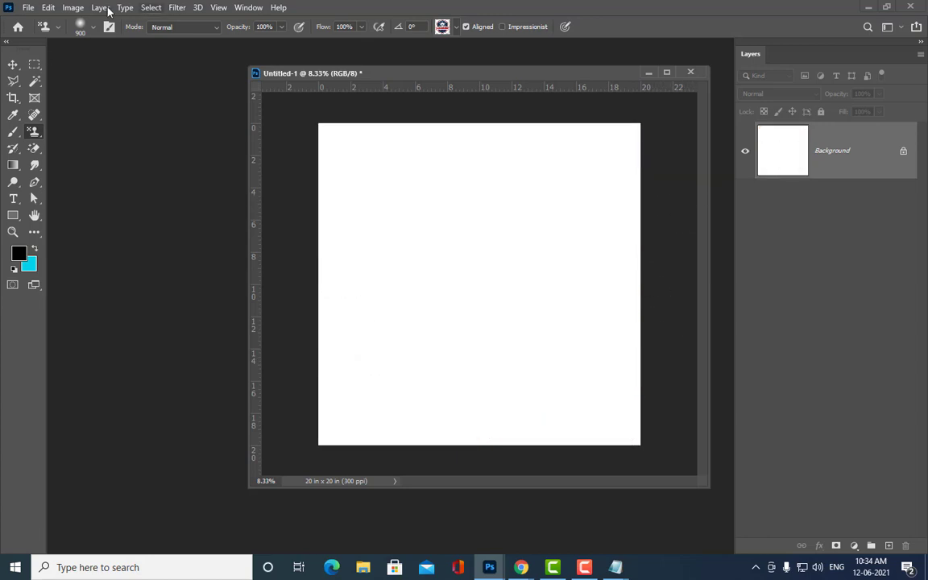
# - Fill the whole canvas with the tiled university badge pattern via Edit > Fill
pyautogui.click(48, 7)
pyautogui.click(62, 208)
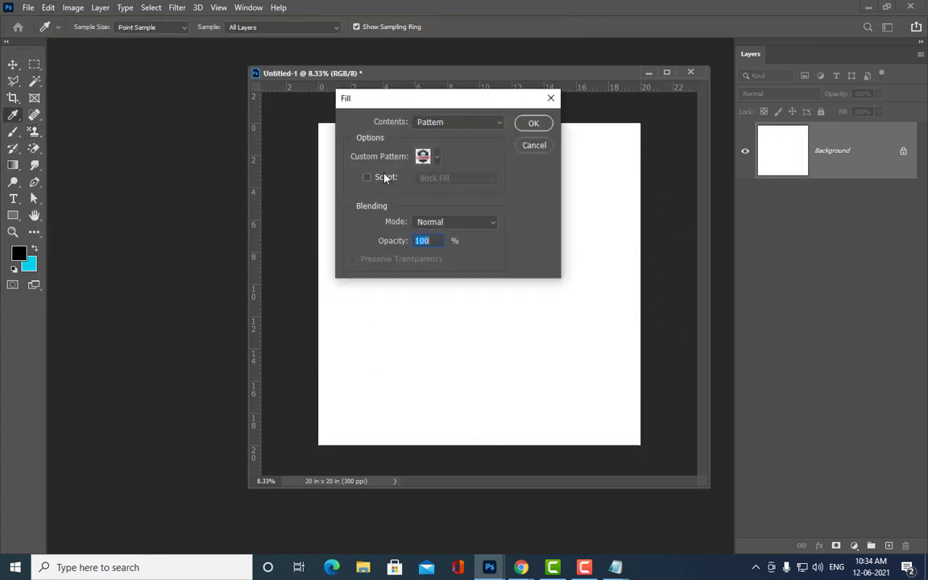
pyautogui.click(534, 122)
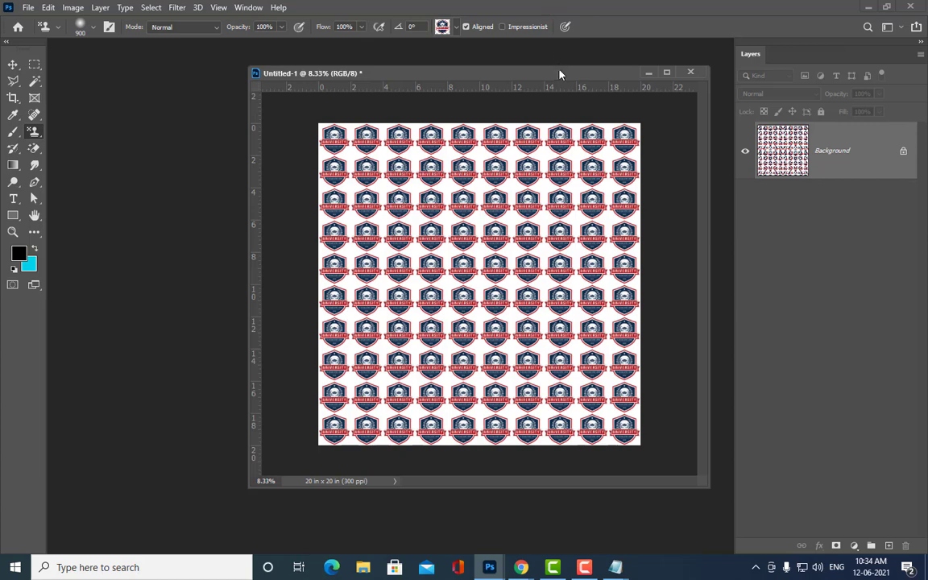
pyautogui.moveTo(561, 74); pyautogui.dragTo(447, 116)
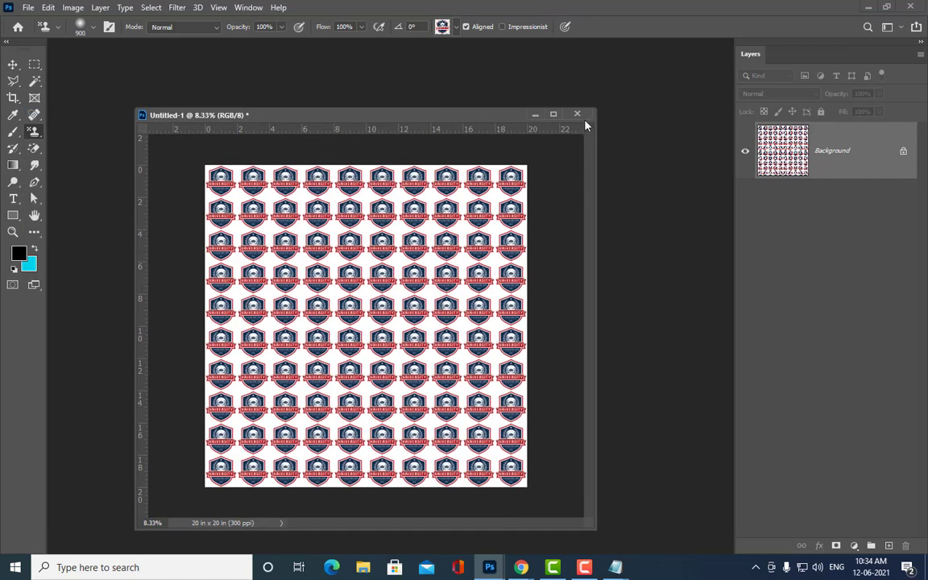
# - Close the patterned document without saving
pyautogui.click(577, 115)
pyautogui.click(564, 190)
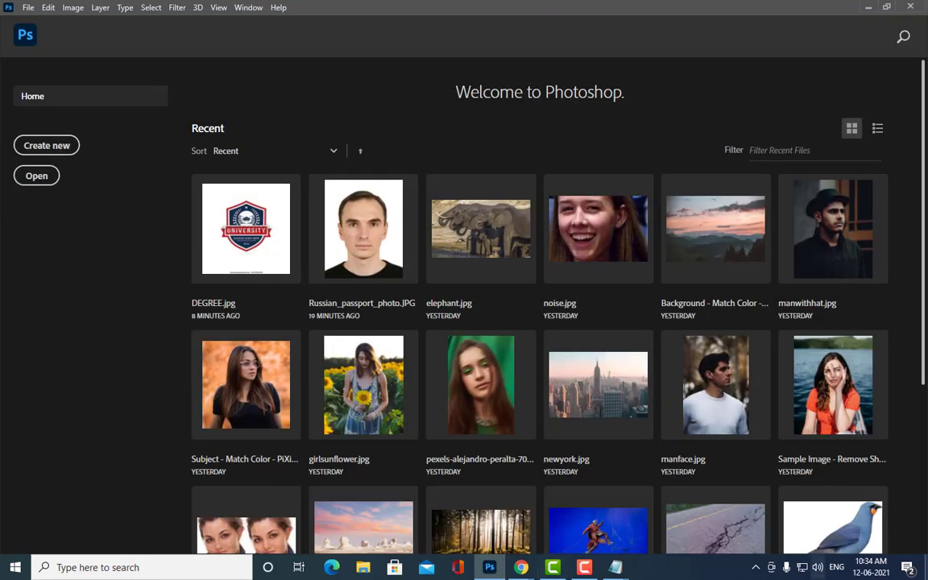
pyautogui.scroll(-3, 583, 201)
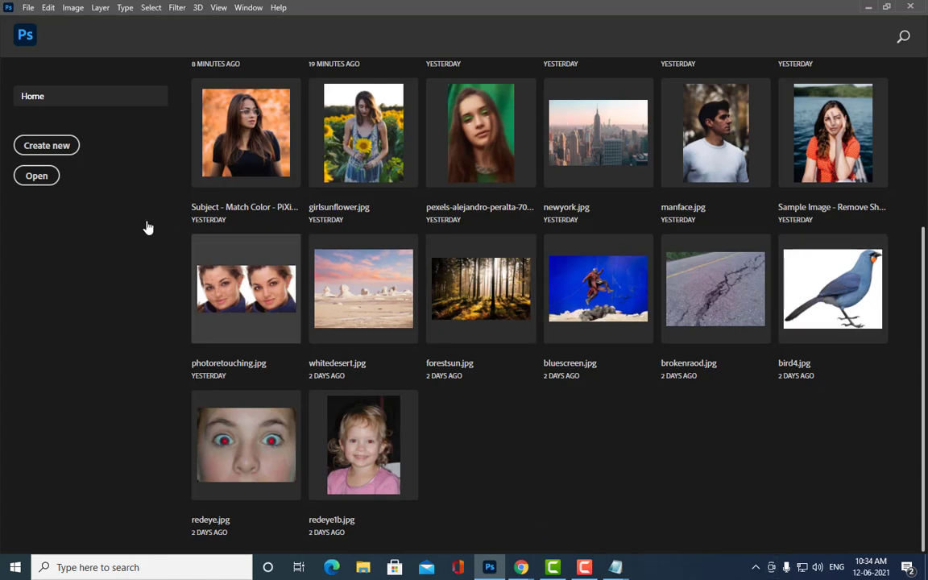
pyautogui.click(47, 151)
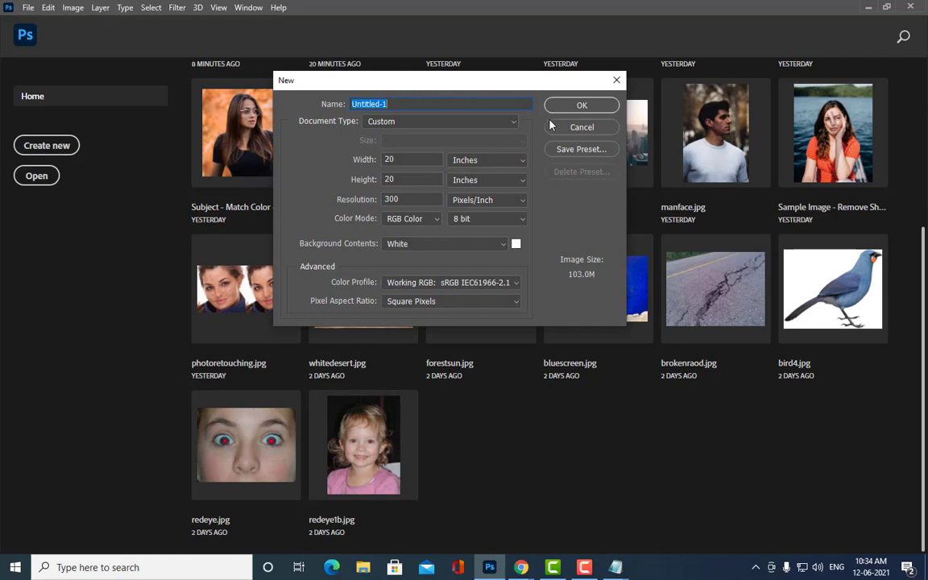
pyautogui.press('Escape')
# - Set up a new Print A4 document in landscape orientation with units in inches
pyautogui.click(28, 7)
pyautogui.click(37, 19)
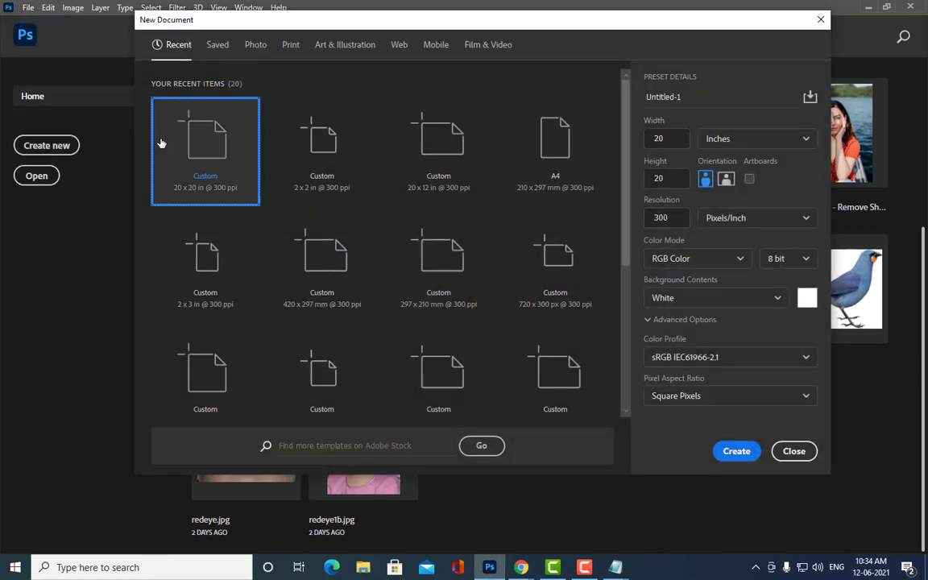
pyautogui.click(289, 46)
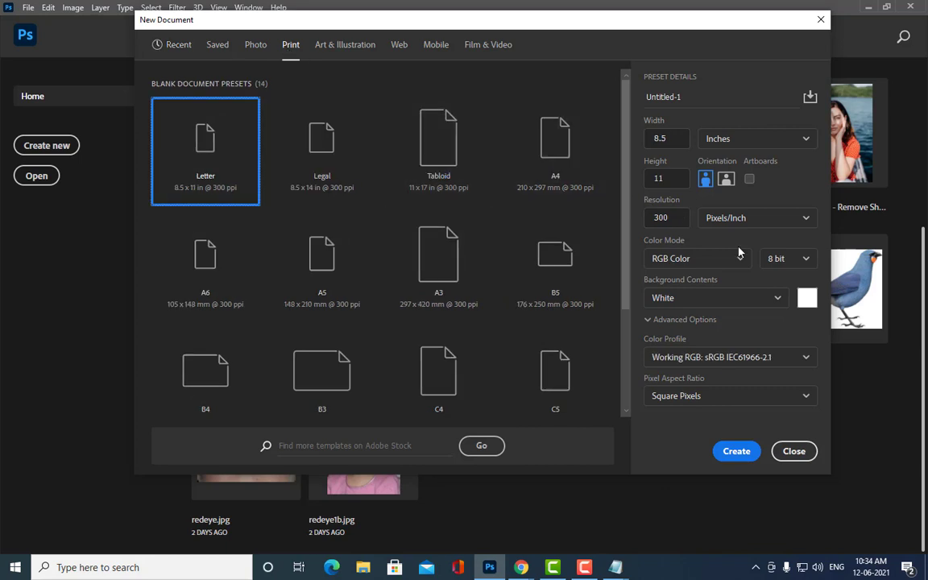
pyautogui.click(726, 178)
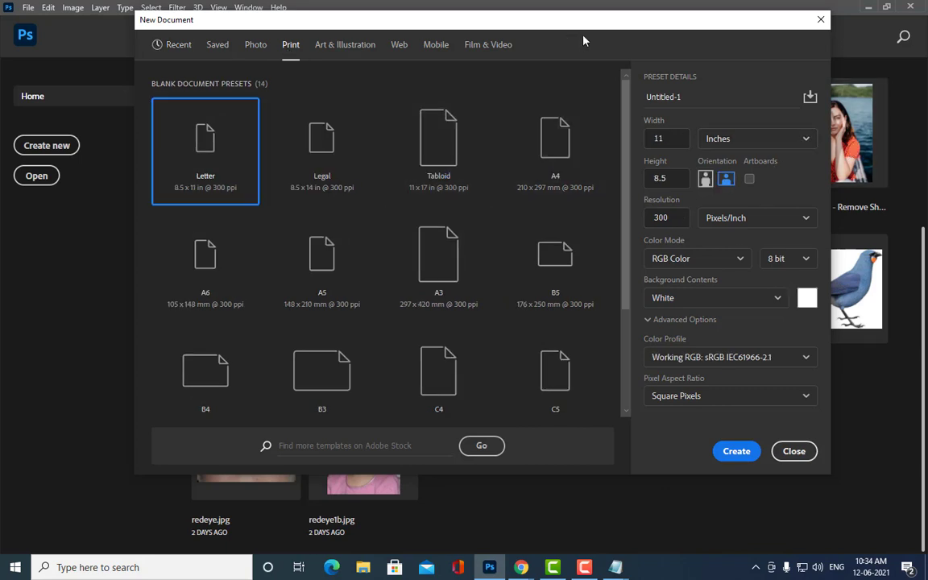
pyautogui.click(582, 190)
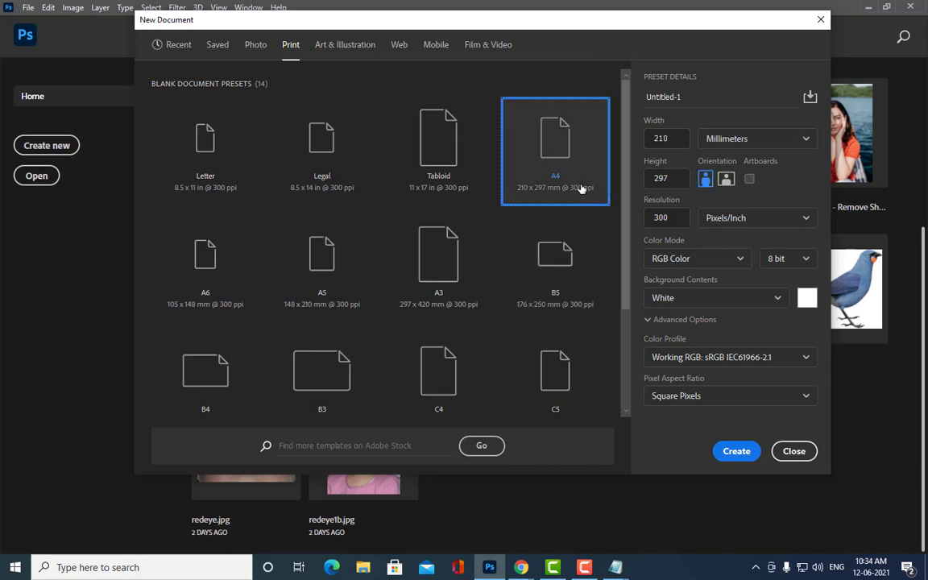
pyautogui.click(725, 178)
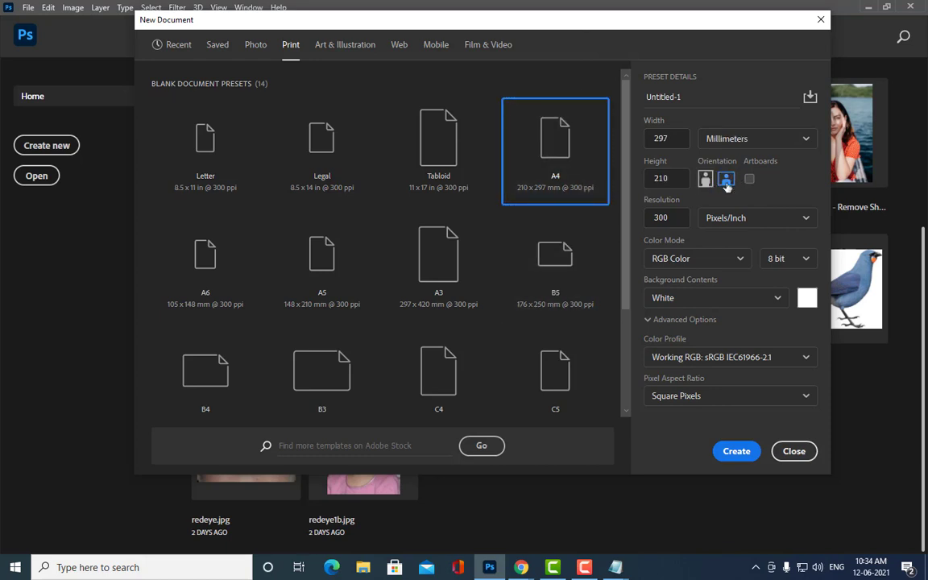
pyautogui.click(725, 139)
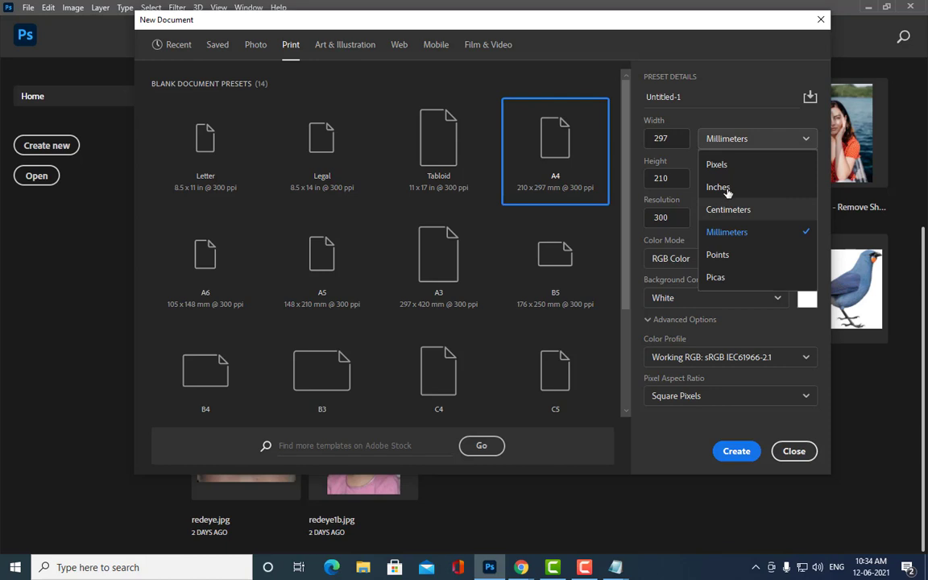
pyautogui.click(713, 187)
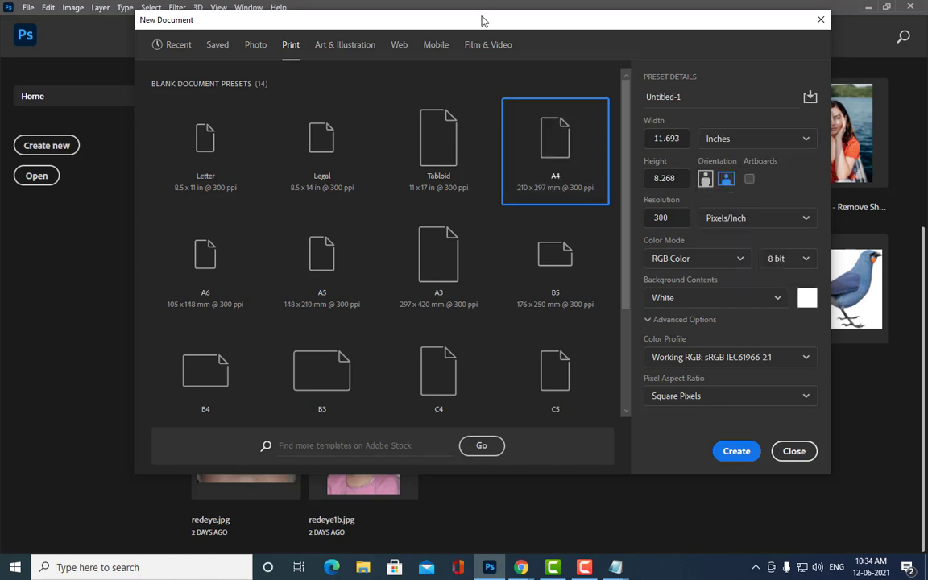
# - Reposition the New Document dialog and create the 11.693 × 8.268 in, 300 ppi document
pyautogui.moveTo(475, 22); pyautogui.dragTo(475, 32)
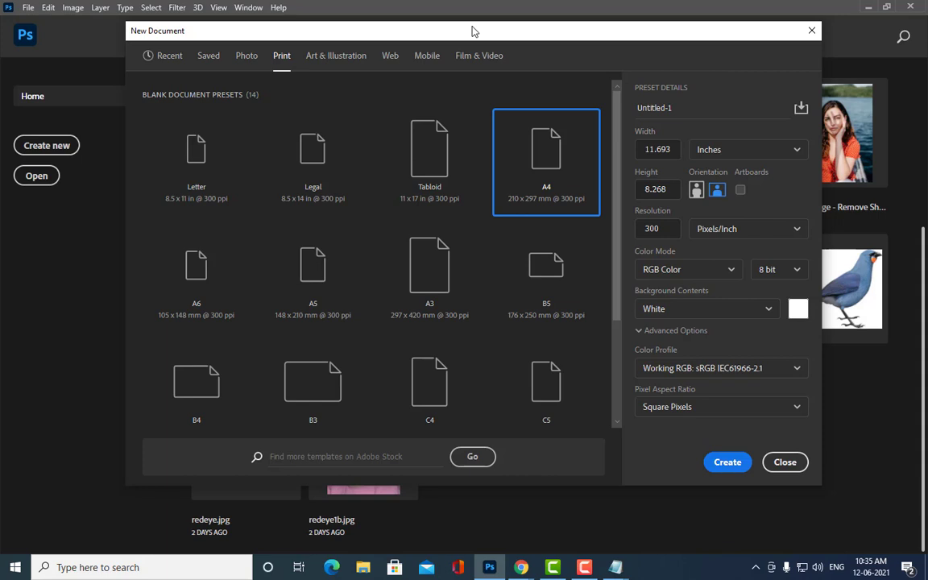
pyautogui.moveTo(555, 33)
pyautogui.mouseDown()
pyautogui.moveTo(729, 67)
pyautogui.moveTo(587, 79)
pyautogui.moveTo(689, 326)
pyautogui.moveTo(662, 19)
pyautogui.moveTo(579, 47)
pyautogui.mouseUp()
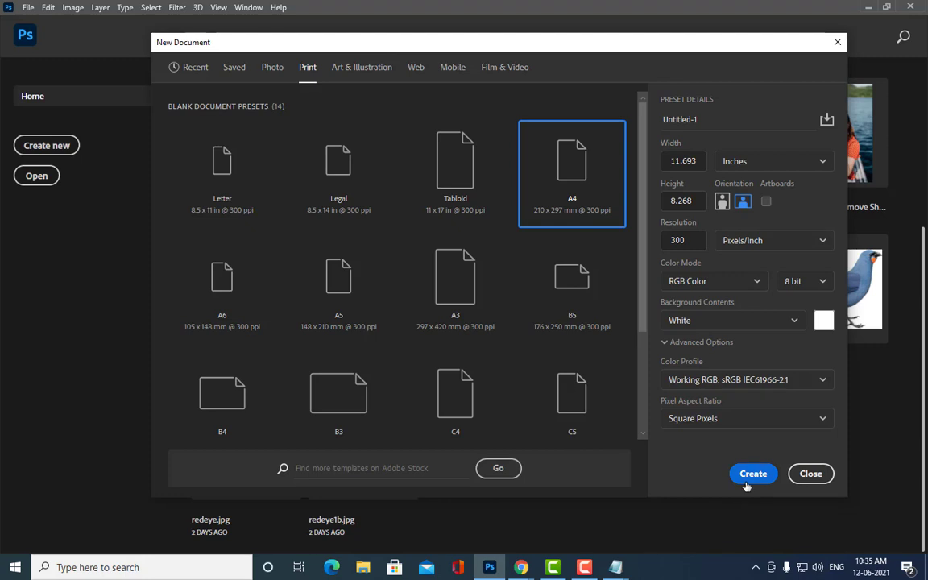
pyautogui.moveTo(532, 48); pyautogui.dragTo(508, 50)
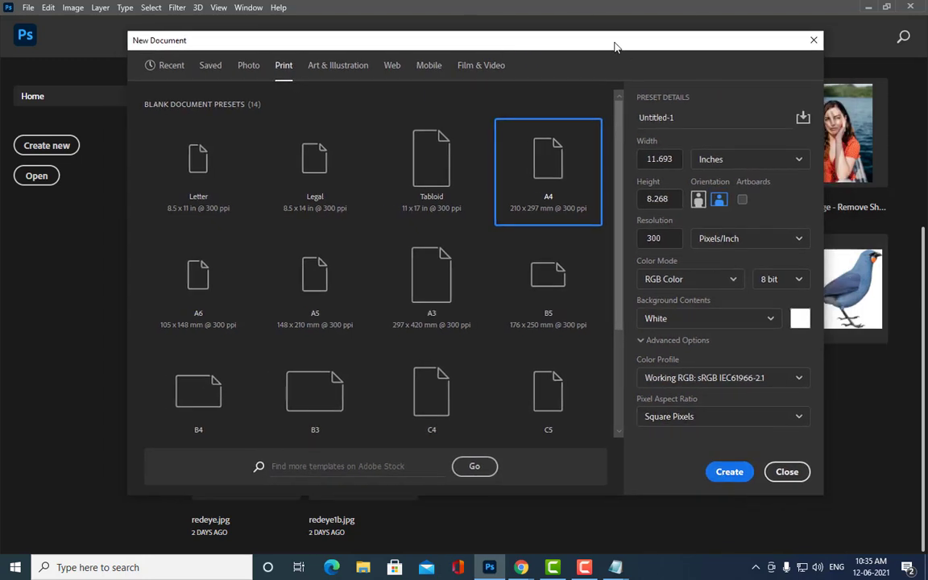
pyautogui.moveTo(613, 47); pyautogui.dragTo(595, 46)
pyautogui.click(697, 471)
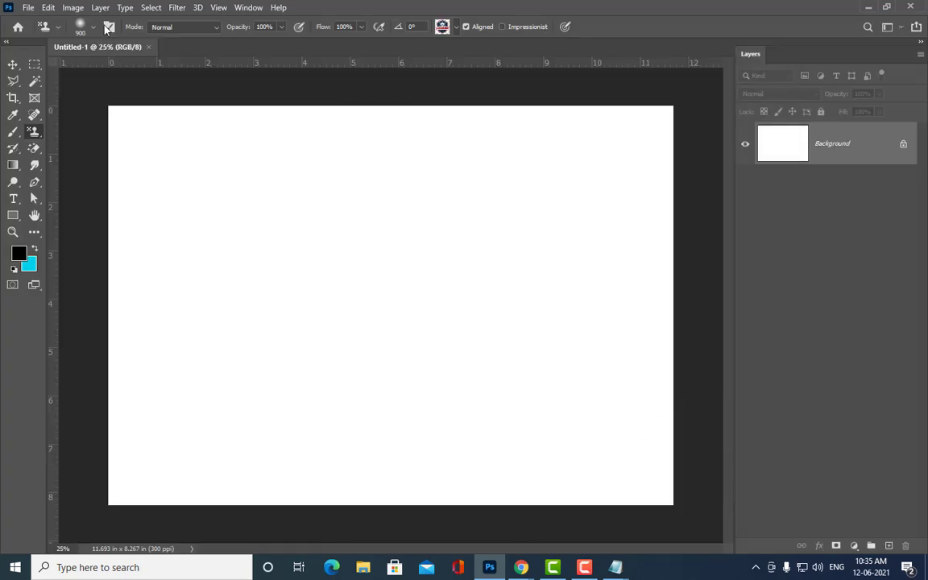
# - Float the blank A4 document in its own window and detach the Layers panel beside it
pyautogui.moveTo(120, 47)
pyautogui.mouseDown()
pyautogui.moveTo(188, 72)
pyautogui.moveTo(146, 73)
pyautogui.moveTo(154, 74)
pyautogui.mouseUp()
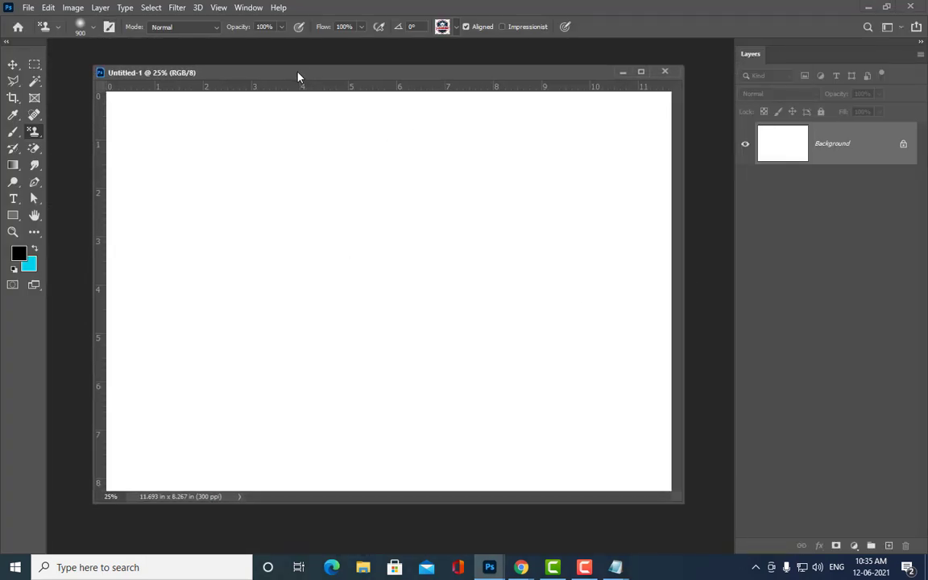
pyautogui.moveTo(297, 77); pyautogui.dragTo(311, 78)
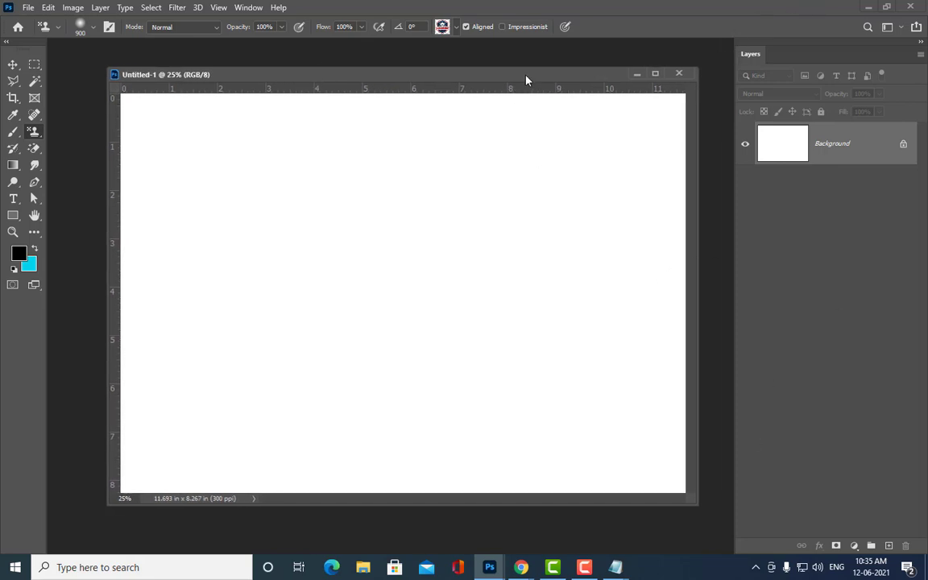
pyautogui.moveTo(525, 80)
pyautogui.mouseDown()
pyautogui.moveTo(480, 77)
pyautogui.moveTo(498, 78)
pyautogui.mouseUp()
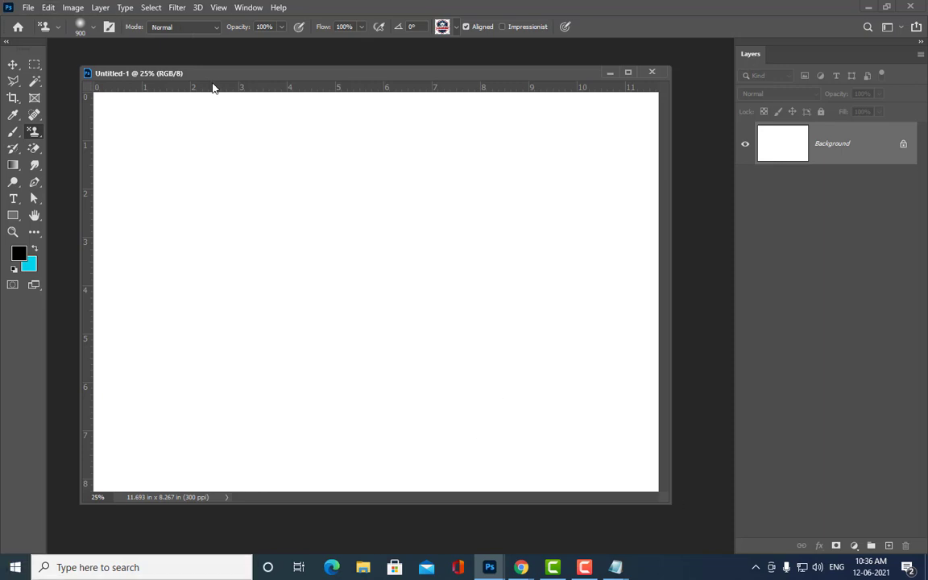
pyautogui.moveTo(236, 78); pyautogui.dragTo(230, 102)
pyautogui.moveTo(754, 57); pyautogui.dragTo(713, 56)
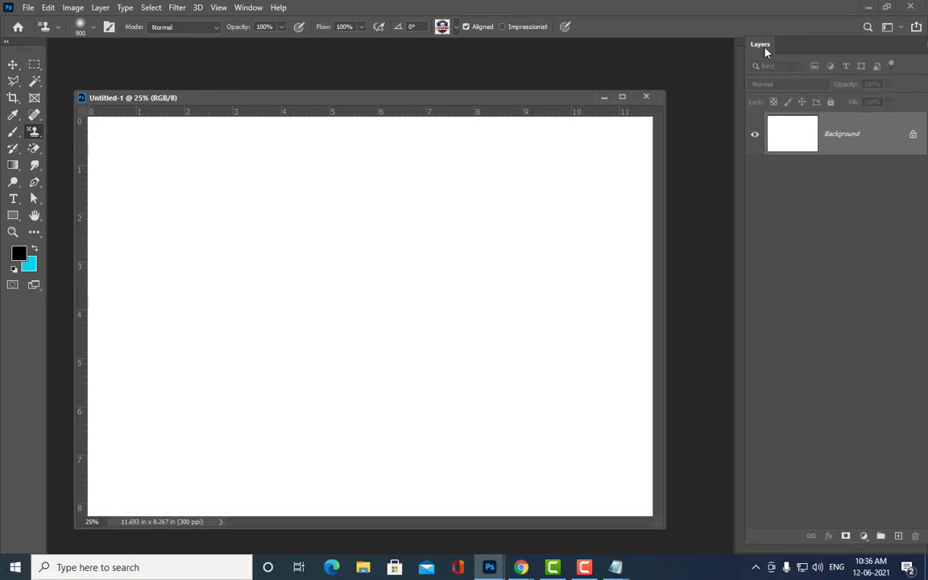
pyautogui.moveTo(282, 97); pyautogui.dragTo(305, 77)
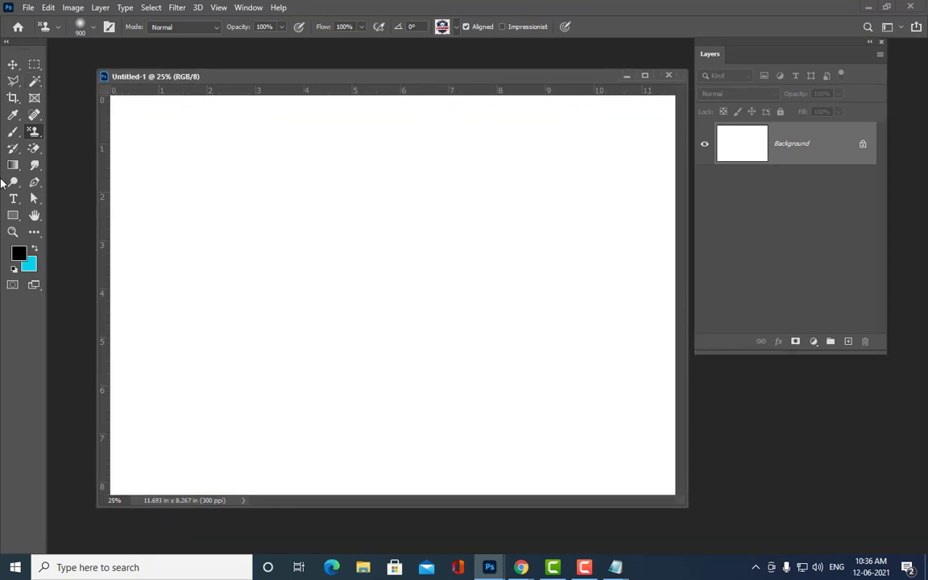
# - Select the Pen Tool, then browse the marquee, lasso and magic wand tool variants
pyautogui.click(35, 182)
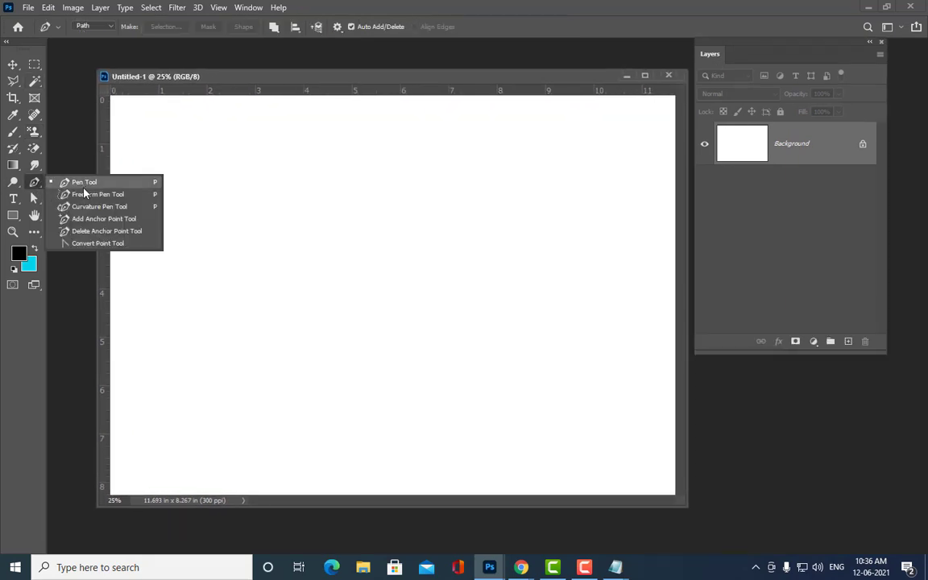
pyautogui.click(84, 183)
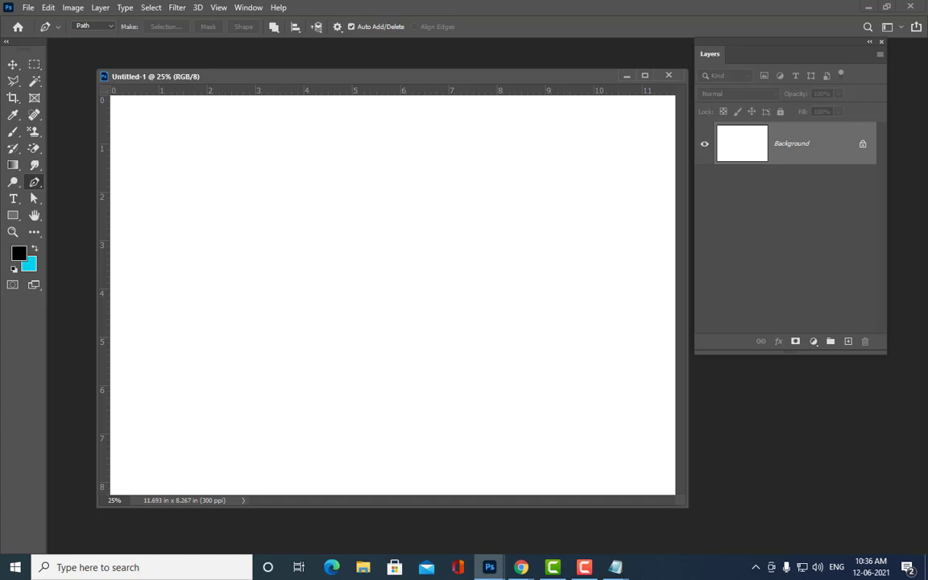
pyautogui.click(34, 64)
pyautogui.rightClick(33, 65)
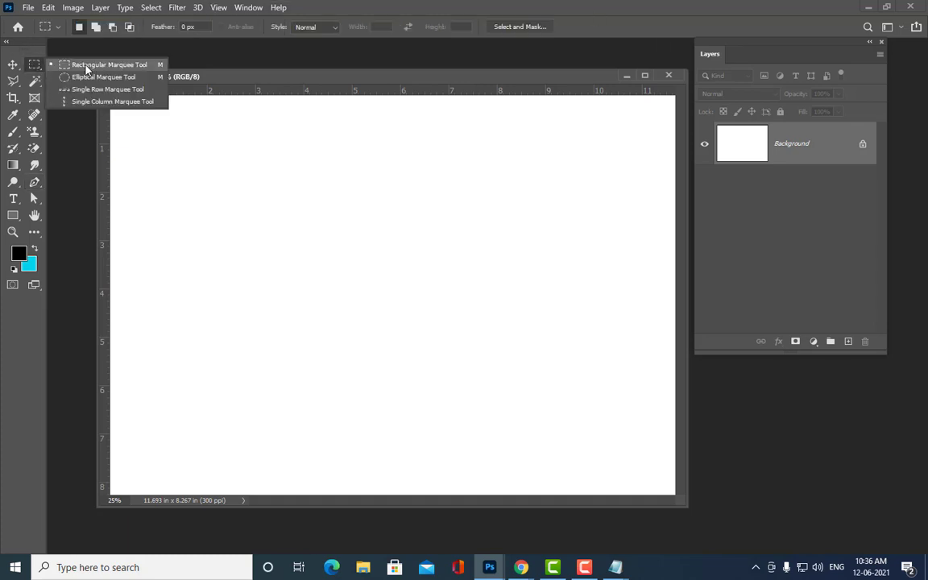
pyautogui.click(13, 80)
pyautogui.rightClick(13, 80)
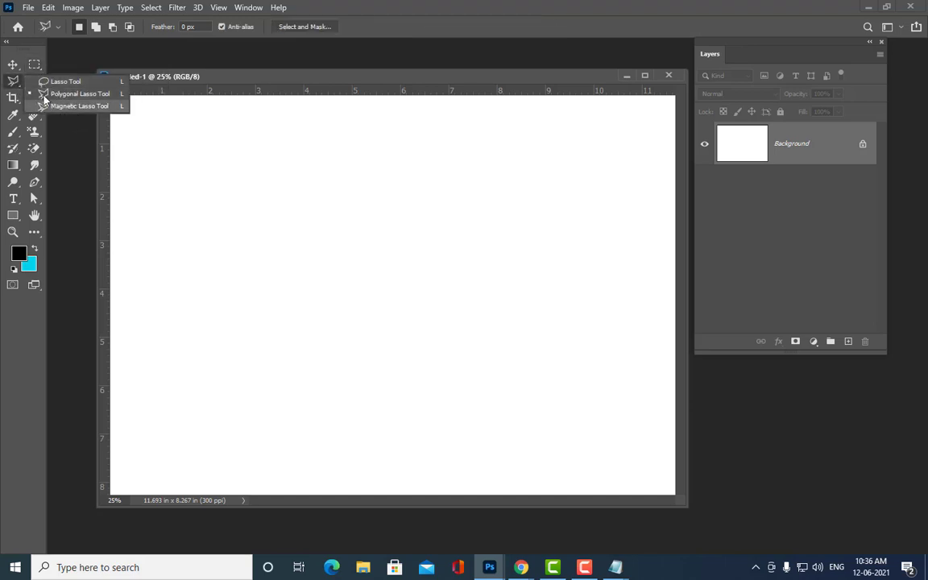
pyautogui.click(35, 82)
pyautogui.rightClick(34, 82)
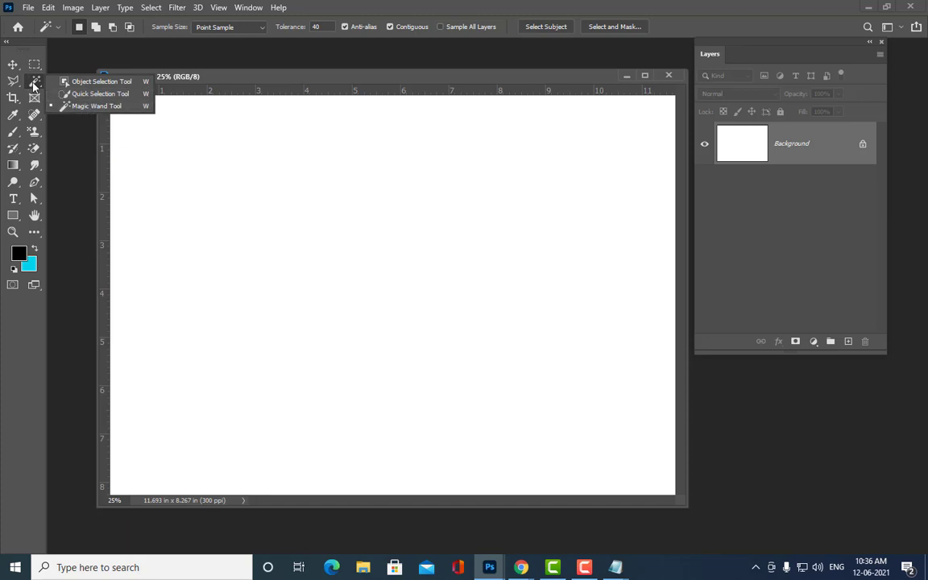
# - Reselect the Pen Tool and rearrange the document window with the Layers panel floating
pyautogui.moveTo(362, 84); pyautogui.dragTo(343, 83)
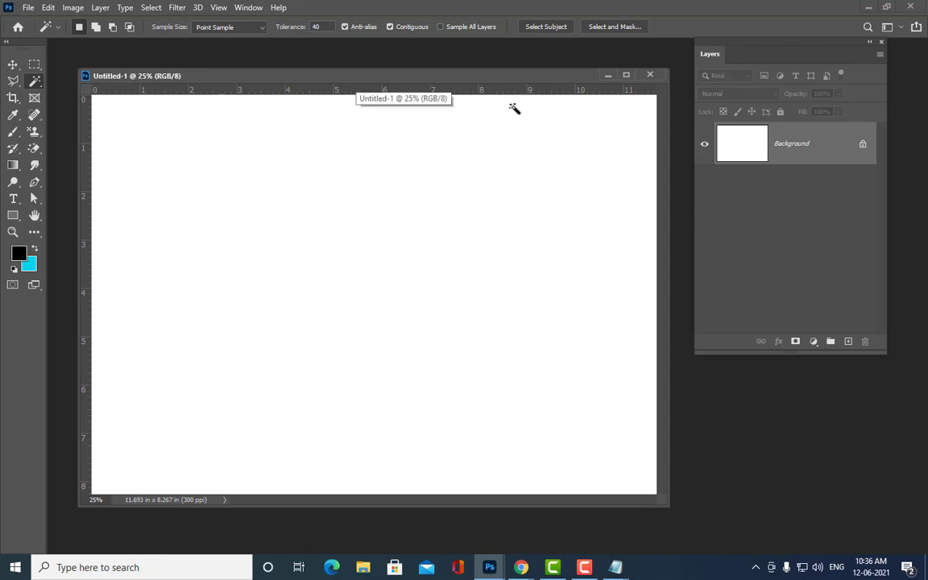
pyautogui.moveTo(246, 75); pyautogui.dragTo(282, 75)
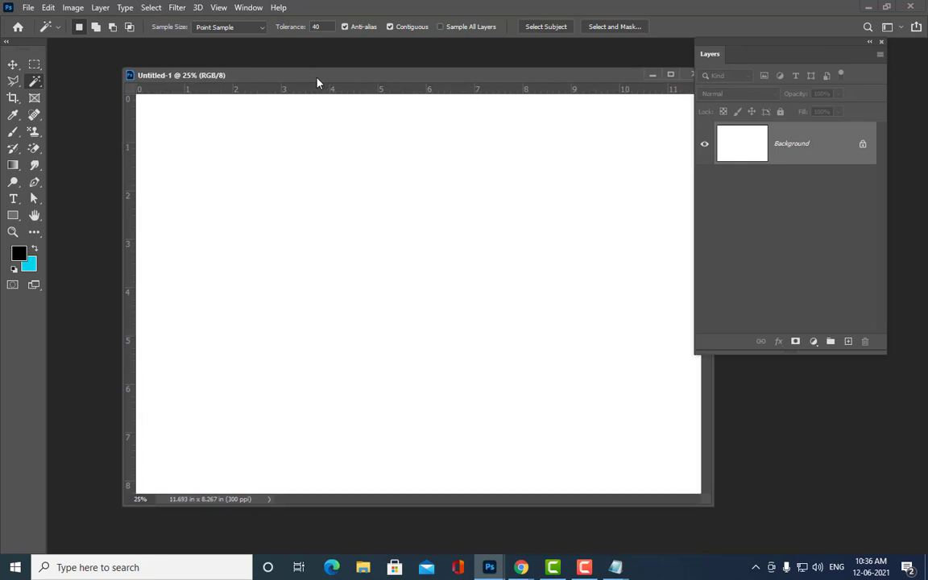
pyautogui.click(34, 183)
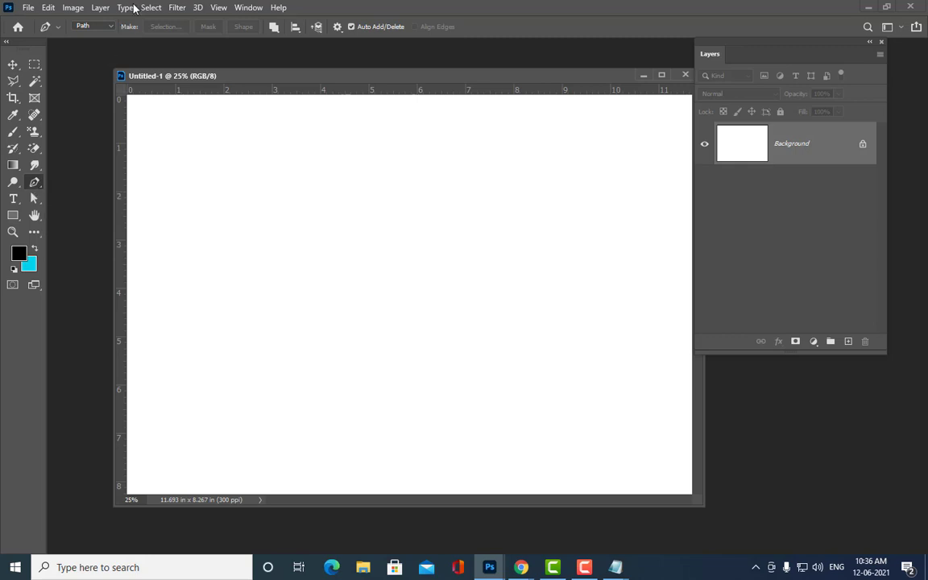
pyautogui.moveTo(224, 87); pyautogui.dragTo(224, 80)
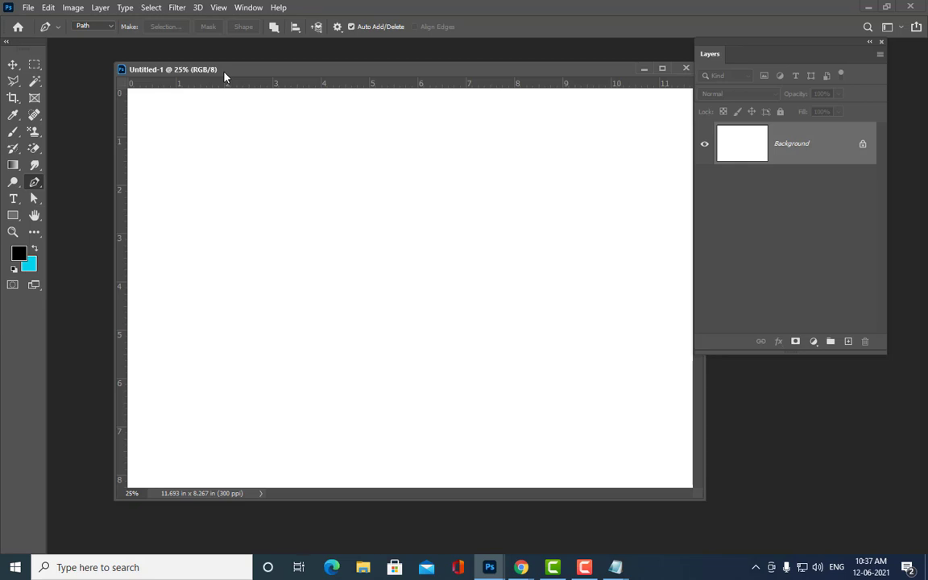
pyautogui.moveTo(385, 78); pyautogui.dragTo(354, 82)
pyautogui.moveTo(712, 52); pyautogui.dragTo(718, 114)
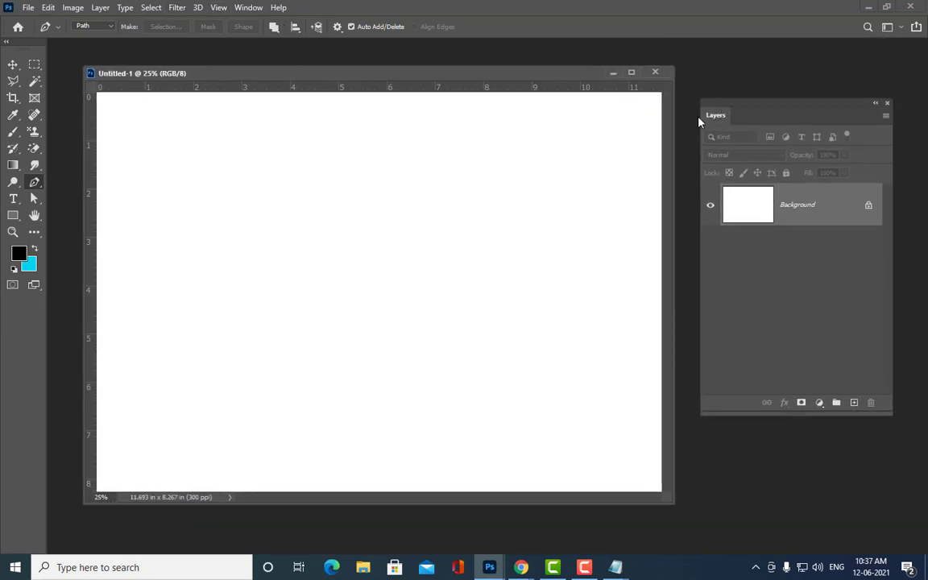
pyautogui.moveTo(452, 68); pyautogui.dragTo(454, 64)
pyautogui.moveTo(615, 567)
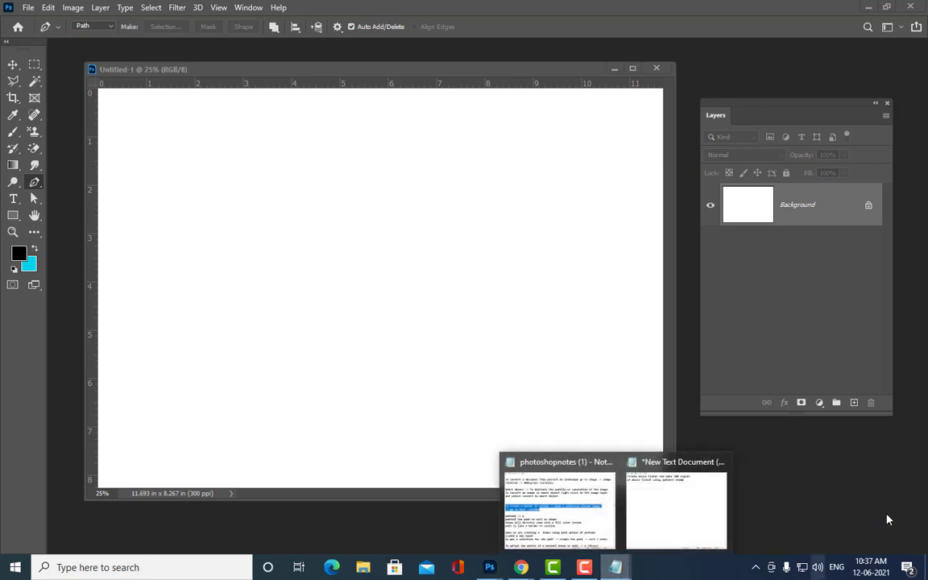
pyautogui.click(582, 493)
pyautogui.scroll(-2, 493, 210)
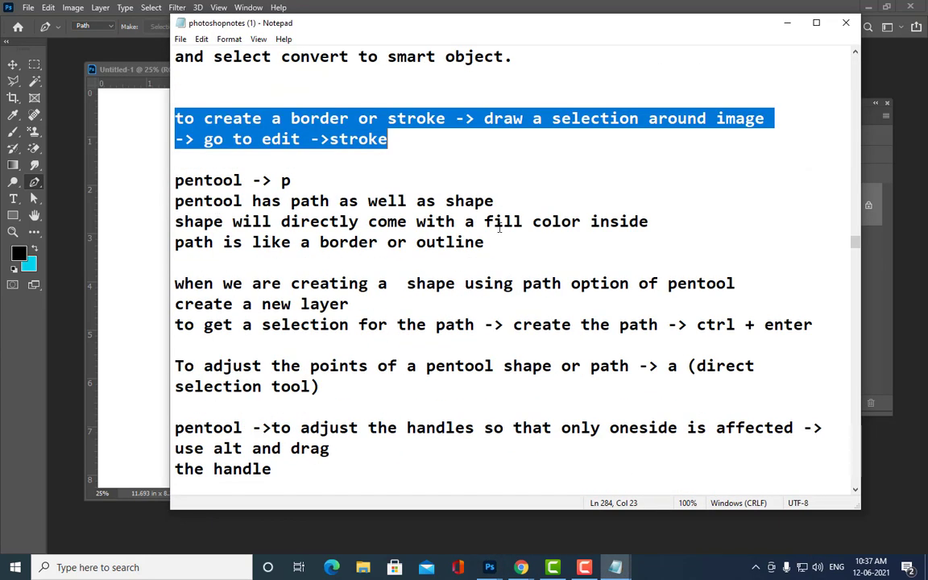
pyautogui.moveTo(176, 180); pyautogui.dragTo(484, 243)
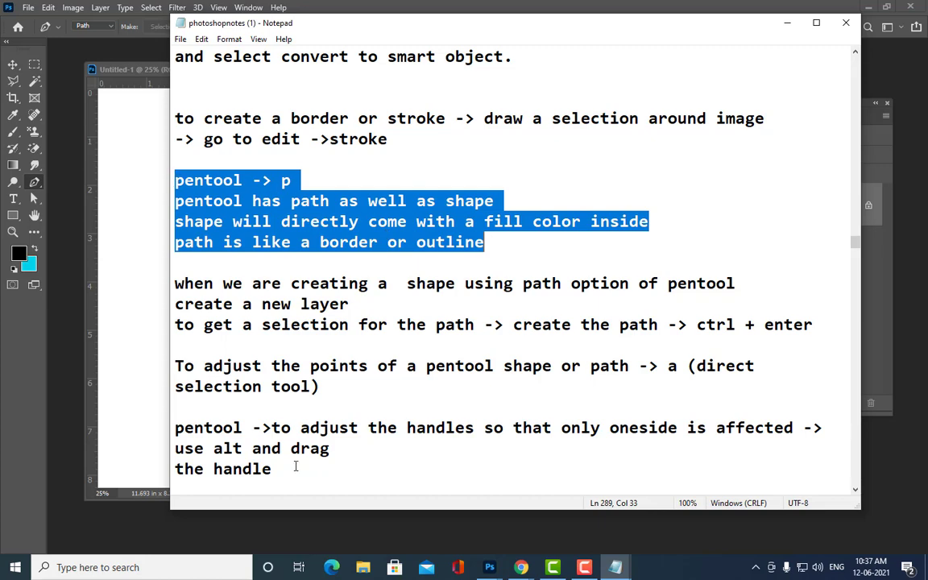
pyautogui.moveTo(290, 467)
pyautogui.mouseDown()
pyautogui.moveTo(186, 287)
pyautogui.moveTo(149, 170)
pyautogui.mouseUp()
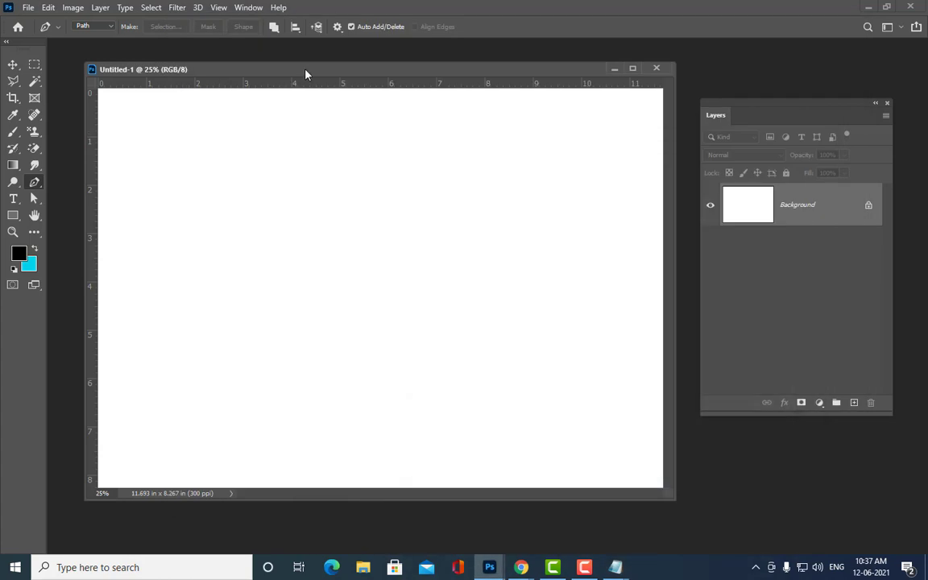
pyautogui.moveTo(304, 74); pyautogui.dragTo(313, 73)
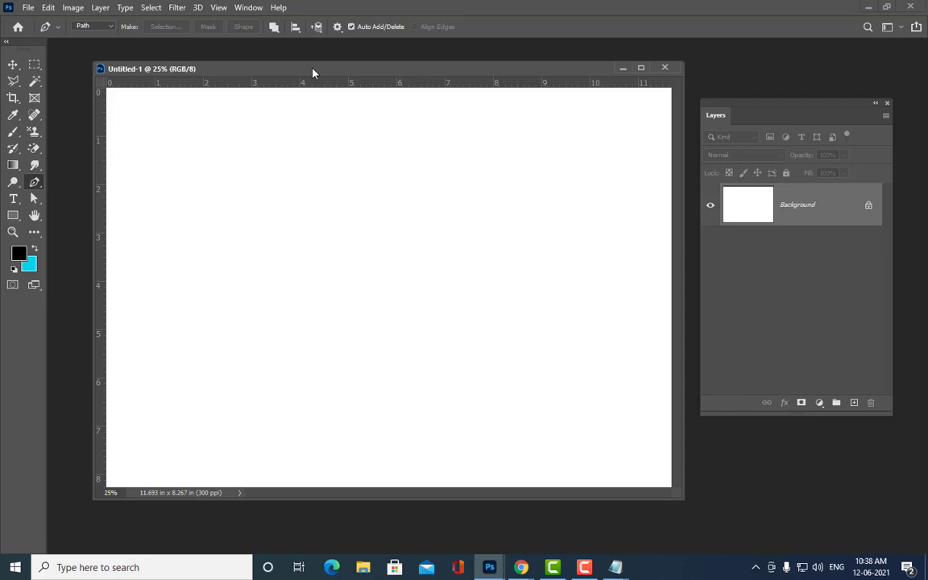
# - Select the standard Pen tool and set its drawing mode to Shape
pyautogui.moveTo(232, 72); pyautogui.dragTo(215, 73)
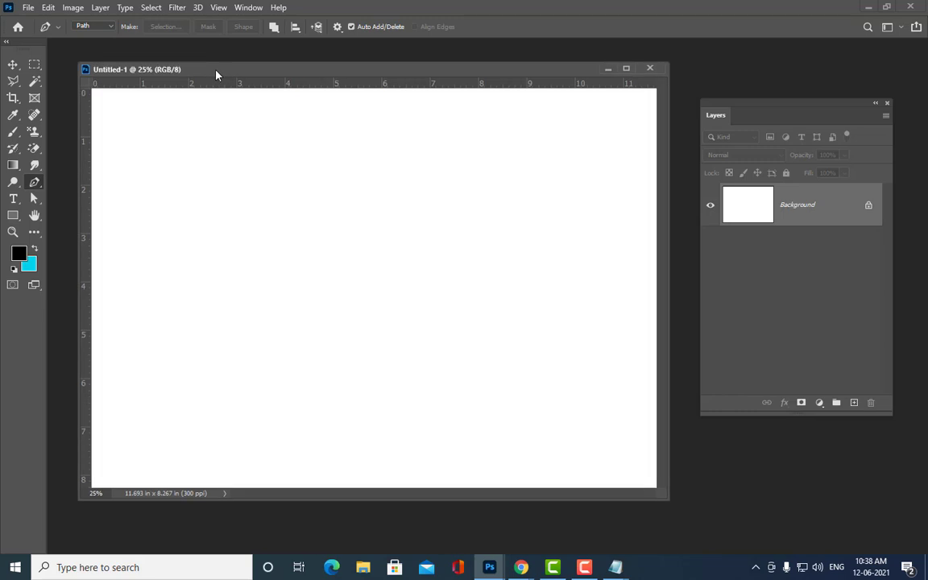
pyautogui.rightClick(35, 182)
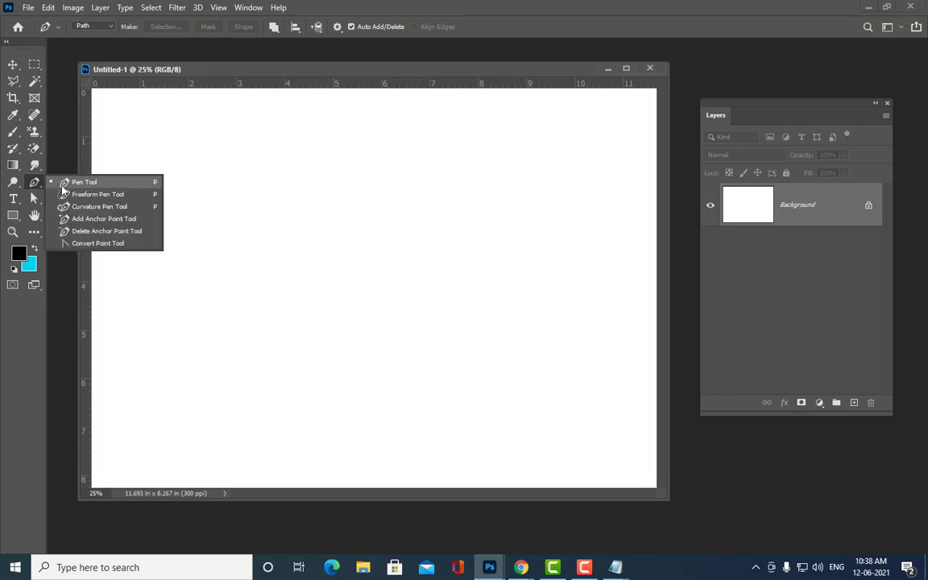
pyautogui.click(64, 185)
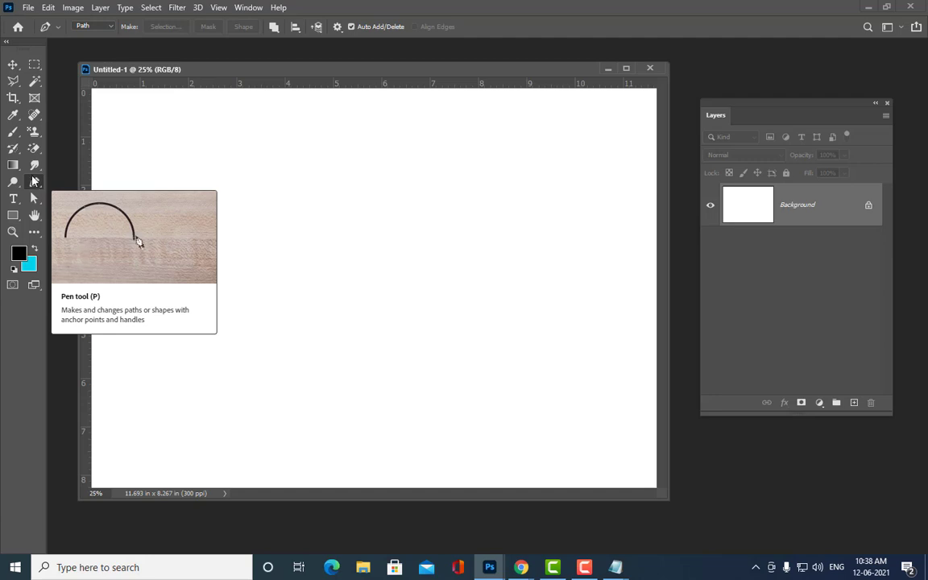
pyautogui.click(103, 28)
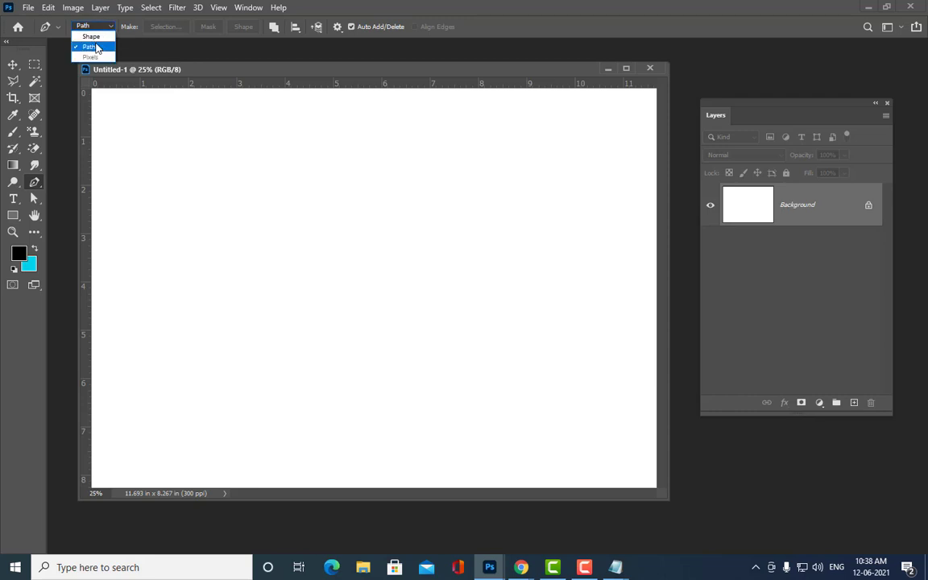
pyautogui.click(90, 36)
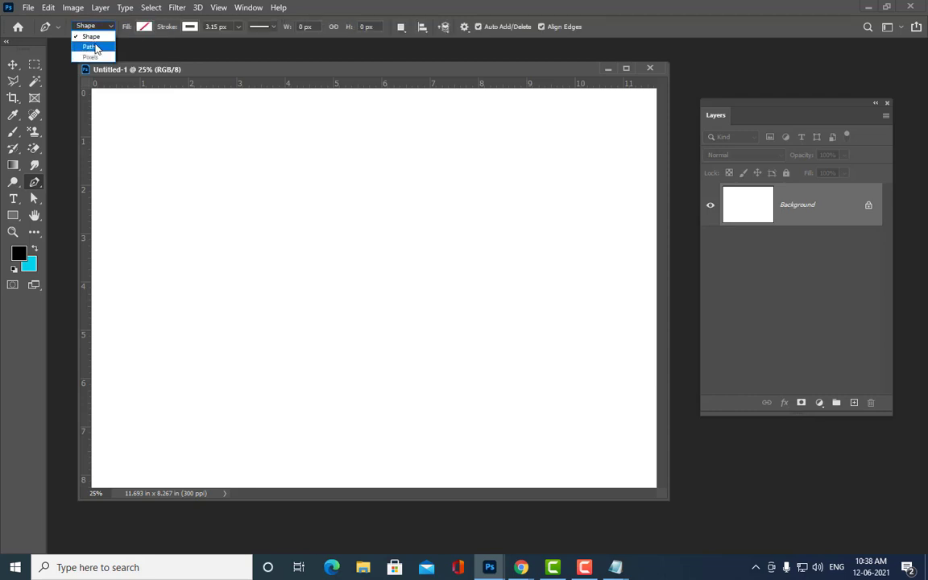
pyautogui.click(89, 45)
pyautogui.click(109, 28)
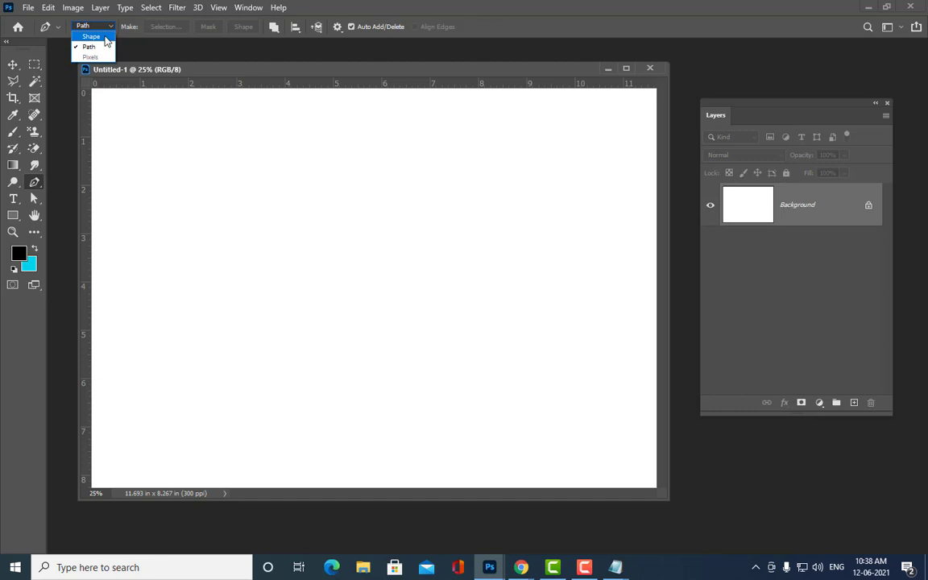
pyautogui.click(92, 36)
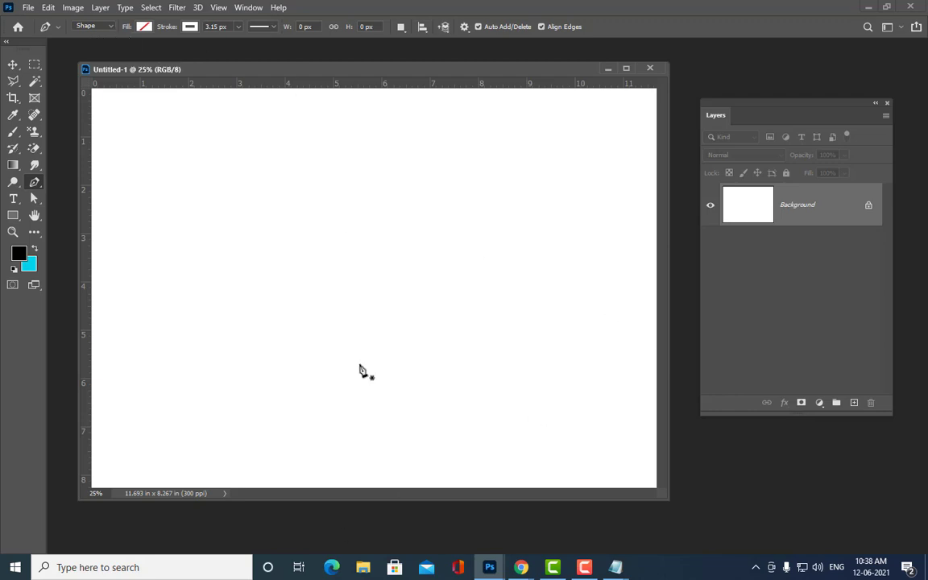
# - Set the pen shape fill colour to magenta
pyautogui.moveTo(165, 69); pyautogui.dragTo(163, 65)
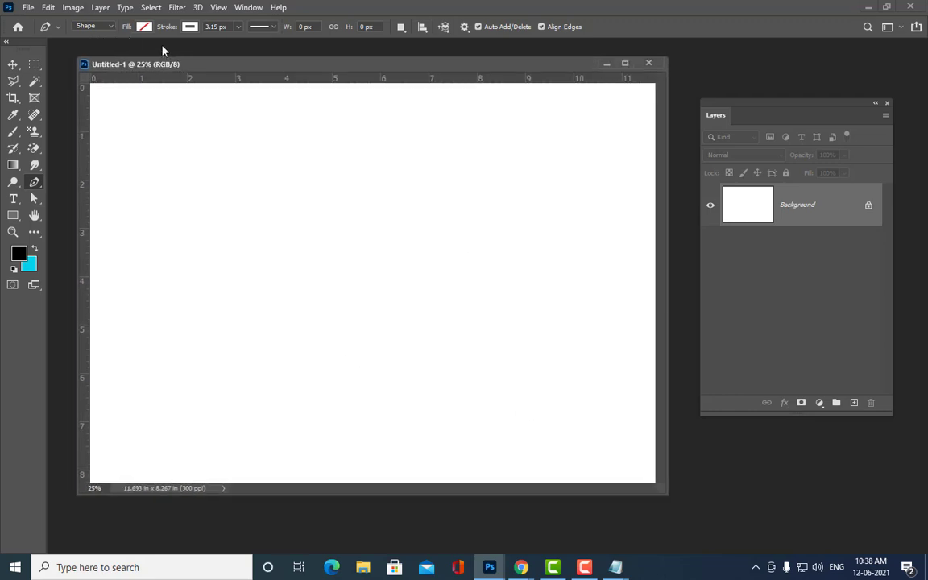
pyautogui.click(140, 26)
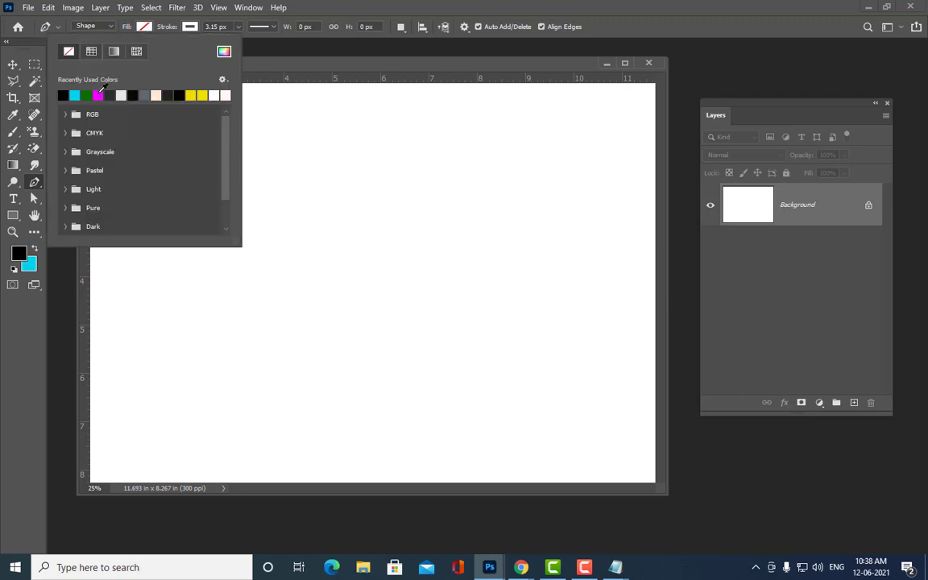
pyautogui.click(98, 95)
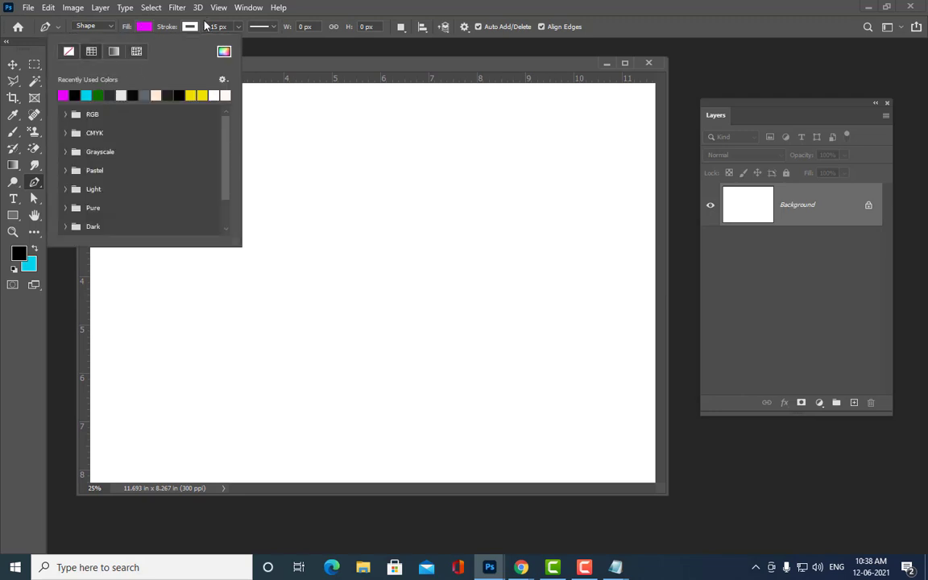
pyautogui.click(319, 5)
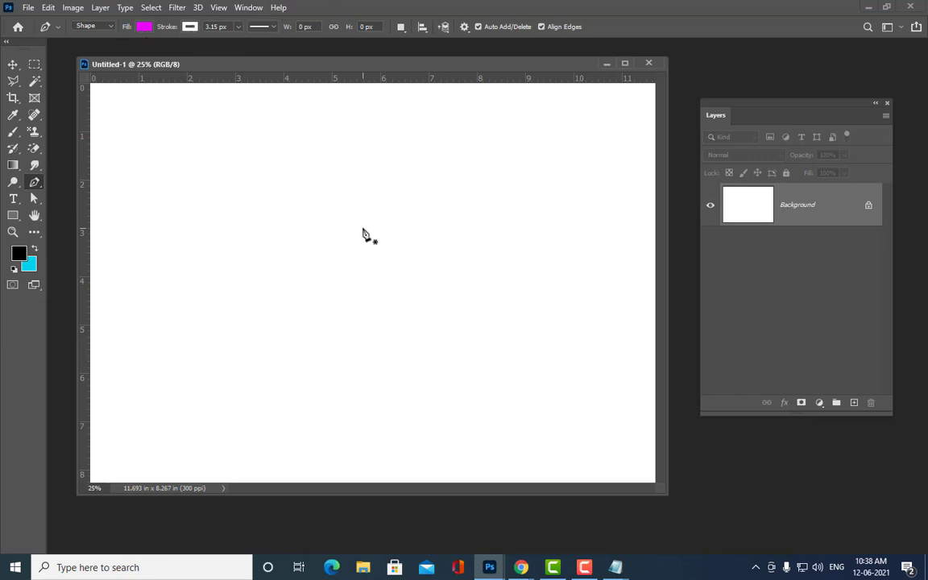
pyautogui.moveTo(299, 69); pyautogui.dragTo(274, 69)
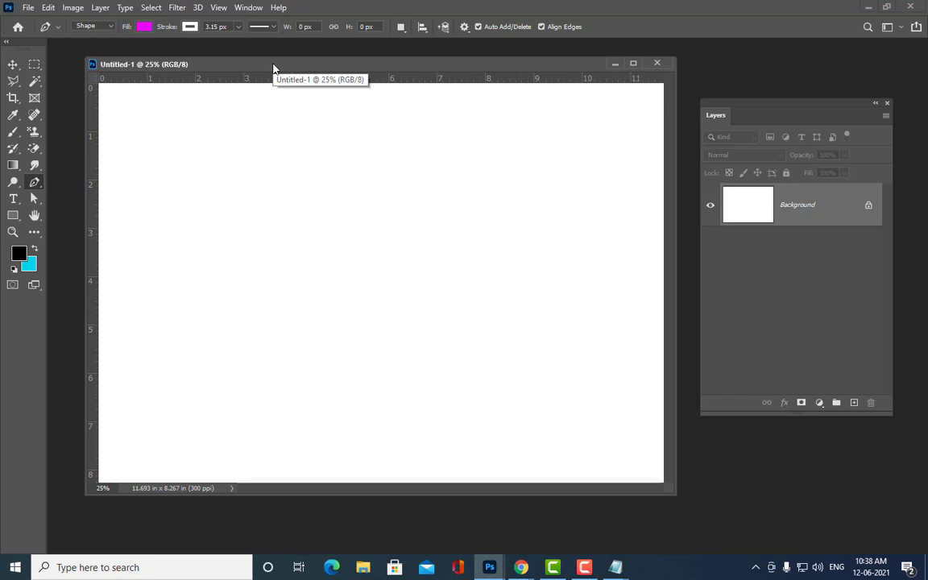
pyautogui.moveTo(229, 65)
pyautogui.mouseDown()
pyautogui.moveTo(216, 64)
pyautogui.moveTo(272, 71)
pyautogui.mouseUp()
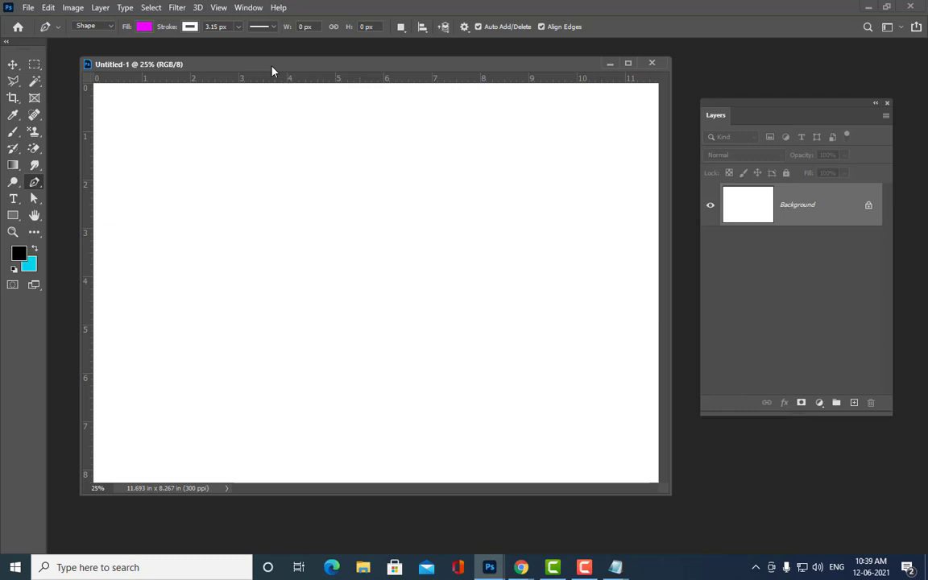
# - Choose the Brush tool with a red foreground colour and a slightly smaller brush size
pyautogui.click(13, 131)
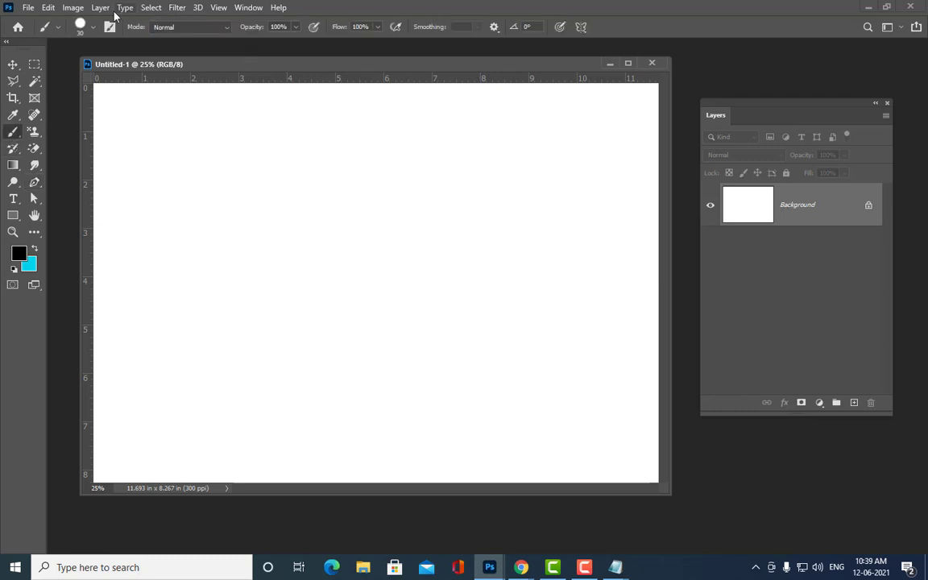
pyautogui.click(17, 253)
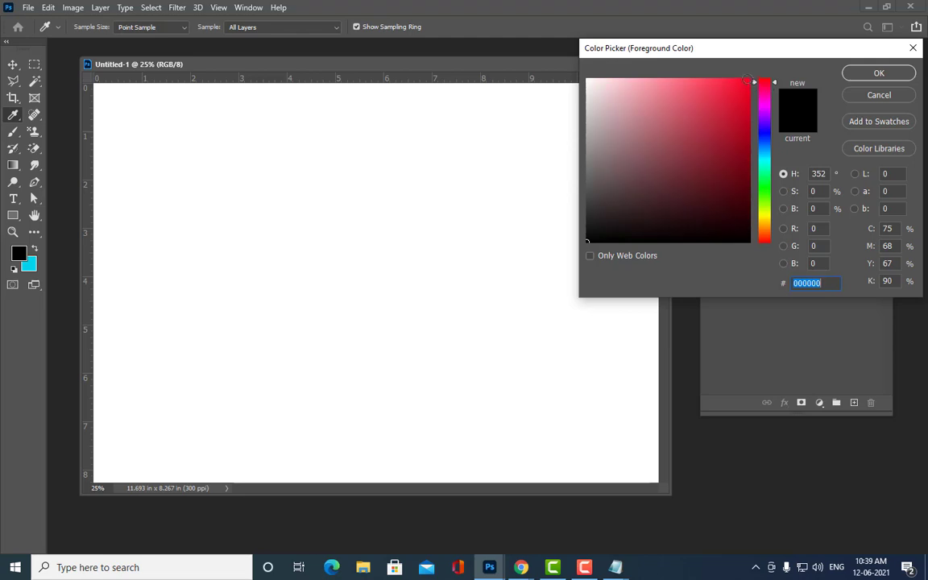
pyautogui.click(748, 79)
pyautogui.click(879, 73)
pyautogui.press('b')
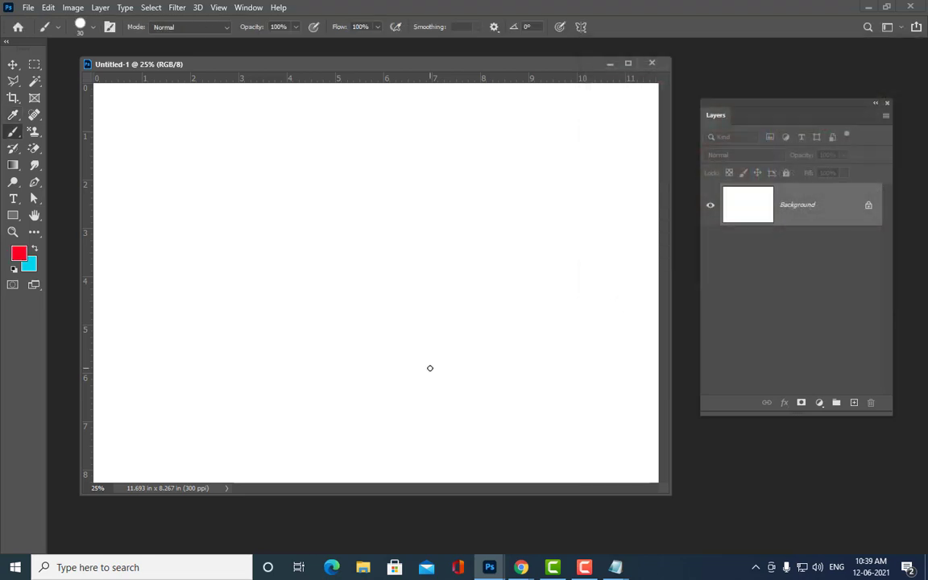
pyautogui.press('[')
pyautogui.press(']')
pyautogui.press('[')
# - Sketch a freehand red heart outline on the canvas
pyautogui.moveTo(364, 414)
pyautogui.mouseDown()
pyautogui.moveTo(298, 352)
pyautogui.moveTo(221, 186)
pyautogui.moveTo(294, 157)
pyautogui.moveTo(360, 200)
pyautogui.moveTo(529, 152)
pyautogui.moveTo(529, 242)
pyautogui.moveTo(409, 475)
pyautogui.moveTo(366, 416)
pyautogui.mouseUp()
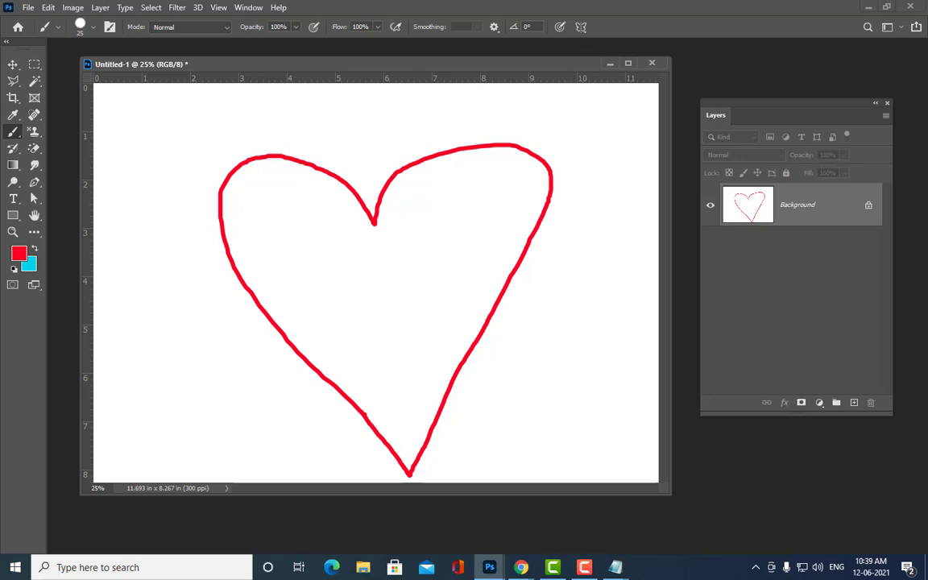
pyautogui.moveTo(663, 489); pyautogui.dragTo(677, 506)
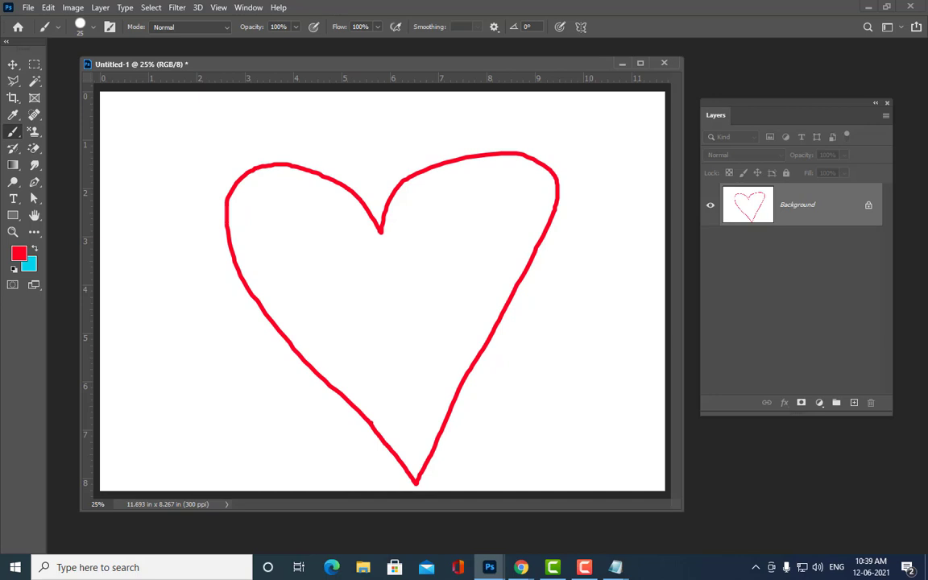
pyautogui.moveTo(459, 63); pyautogui.dragTo(457, 54)
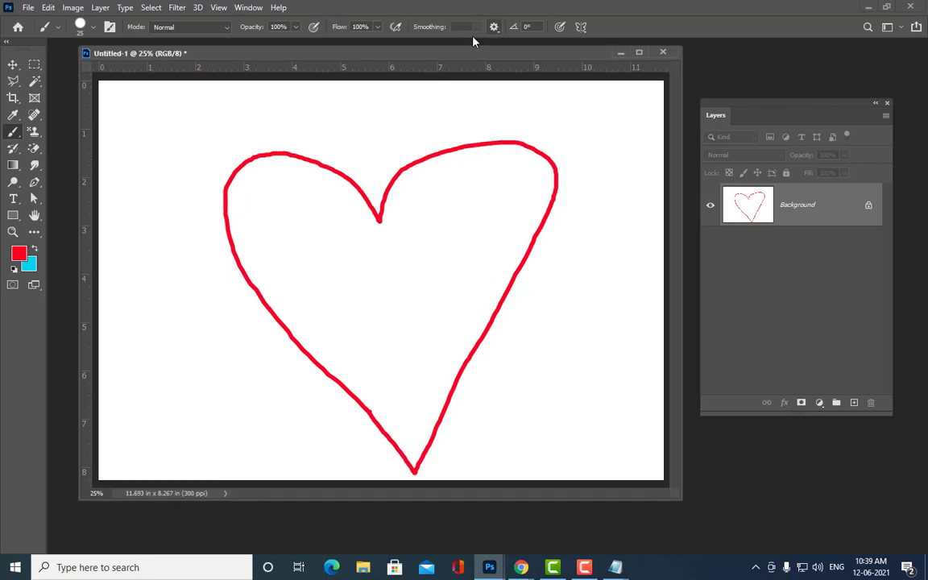
pyautogui.moveTo(381, 52); pyautogui.dragTo(361, 51)
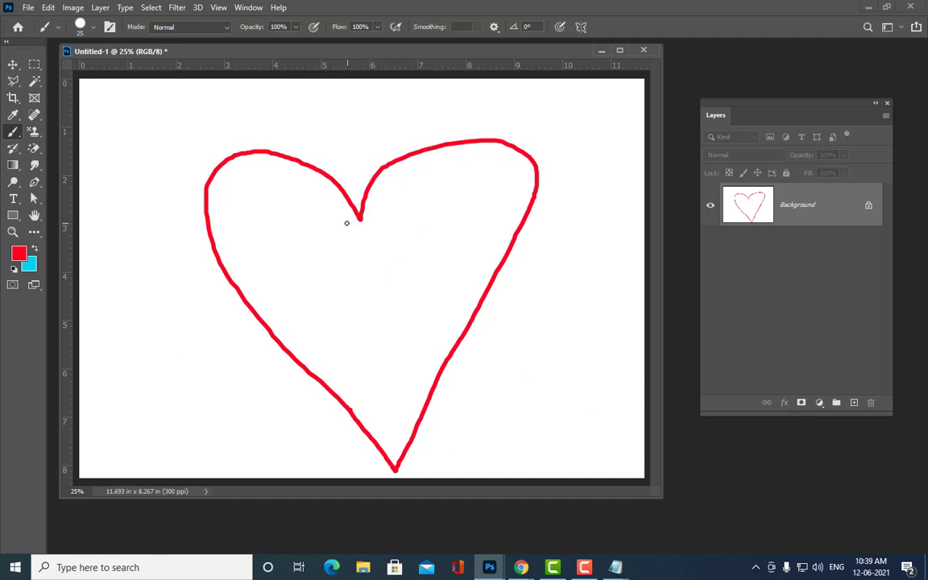
# - Add crossbars at the heart's notch and tip, plus small arcs inside both lobes
pyautogui.moveTo(360, 222); pyautogui.dragTo(383, 227)
pyautogui.moveTo(379, 471); pyautogui.dragTo(428, 475)
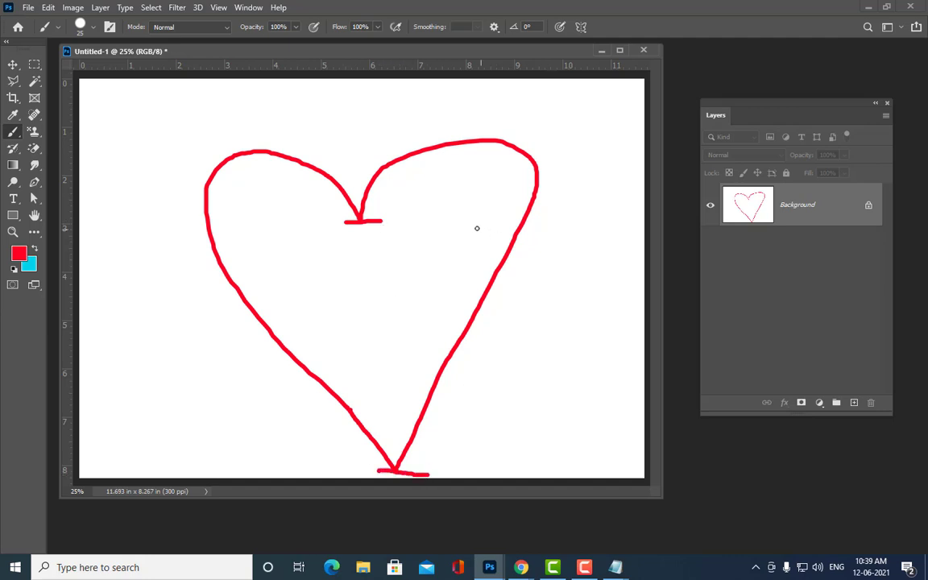
pyautogui.moveTo(464, 172)
pyautogui.mouseDown()
pyautogui.moveTo(481, 159)
pyautogui.moveTo(509, 162)
pyautogui.moveTo(517, 181)
pyautogui.mouseUp()
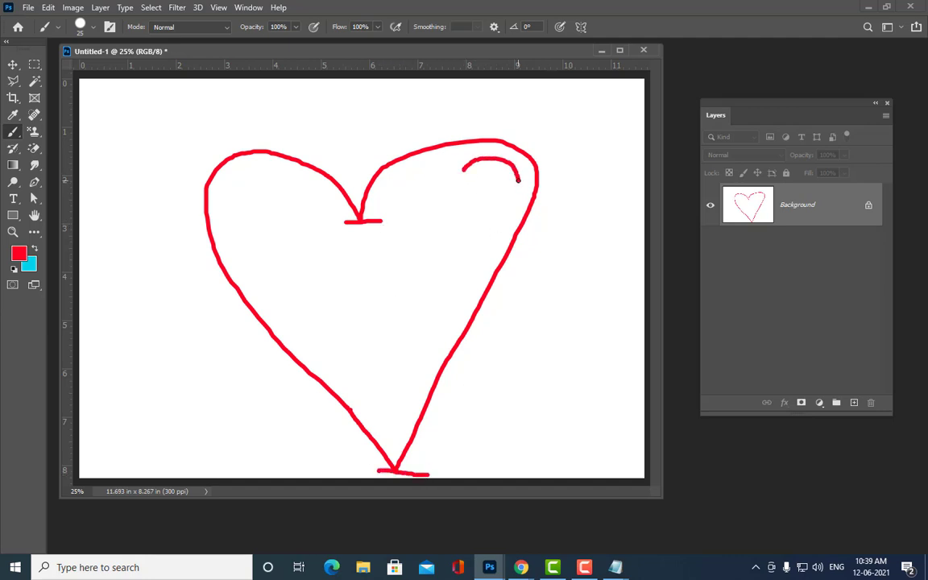
pyautogui.moveTo(276, 169)
pyautogui.mouseDown()
pyautogui.moveTo(256, 167)
pyautogui.moveTo(233, 200)
pyautogui.moveTo(247, 226)
pyautogui.mouseUp()
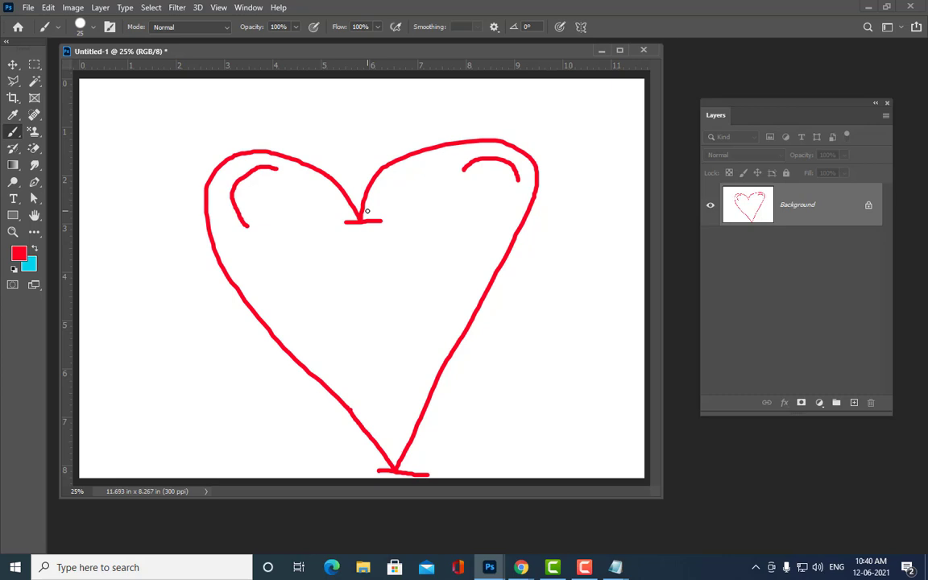
pyautogui.moveTo(423, 50); pyautogui.dragTo(437, 55)
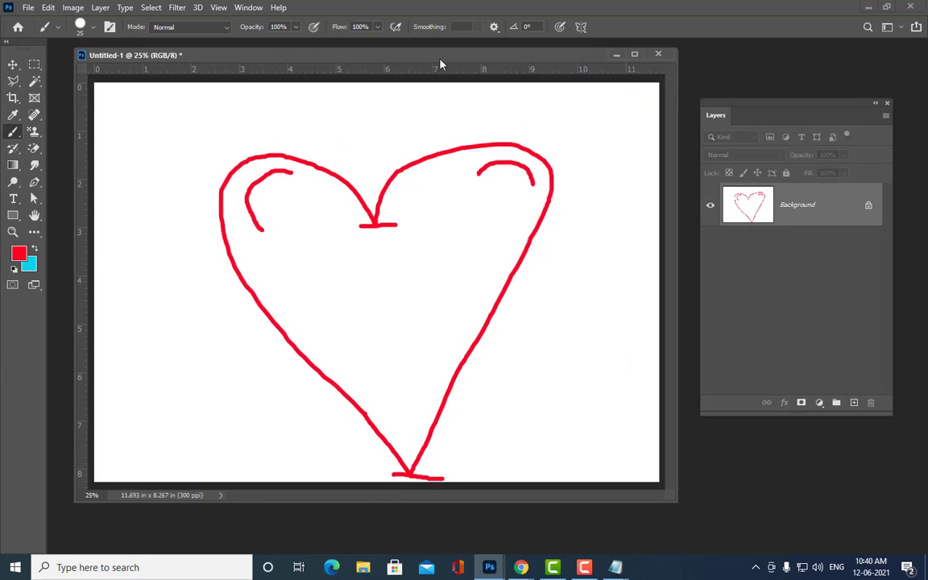
pyautogui.moveTo(343, 57); pyautogui.dragTo(370, 59)
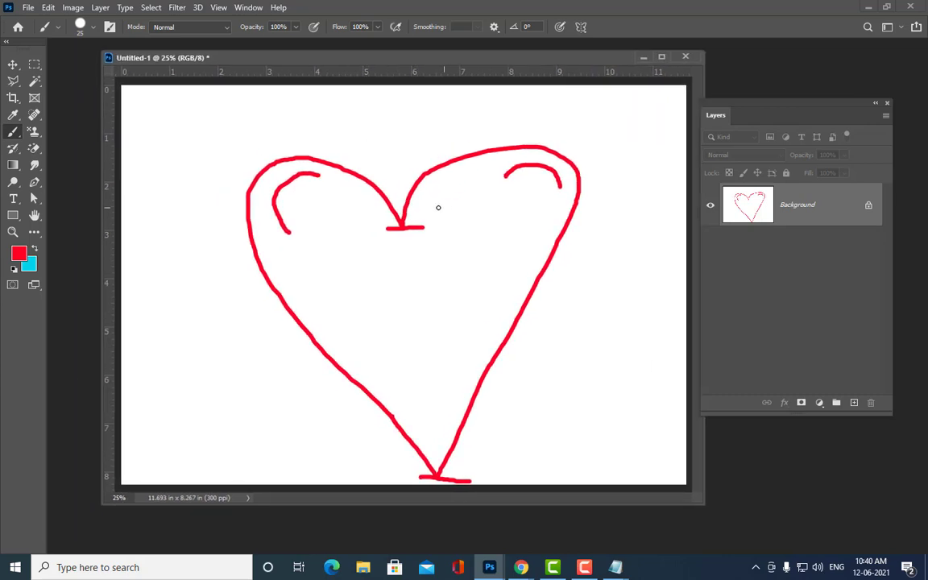
pyautogui.moveTo(219, 60); pyautogui.dragTo(206, 64)
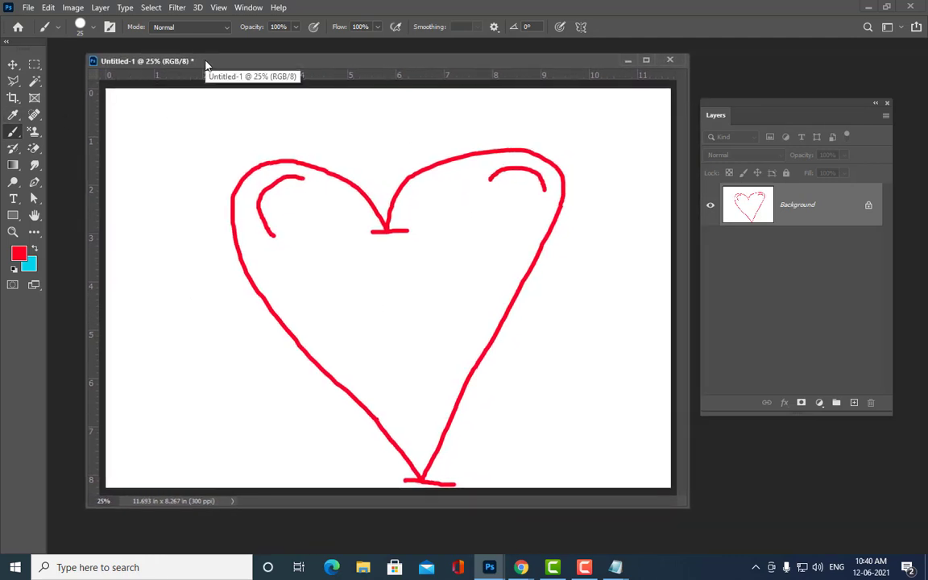
# - Trace a red heart shape over the sketch with anchors at the notch, right lobe, tip and left lobe
pyautogui.press('p')
pyautogui.moveTo(243, 61); pyautogui.dragTo(241, 60)
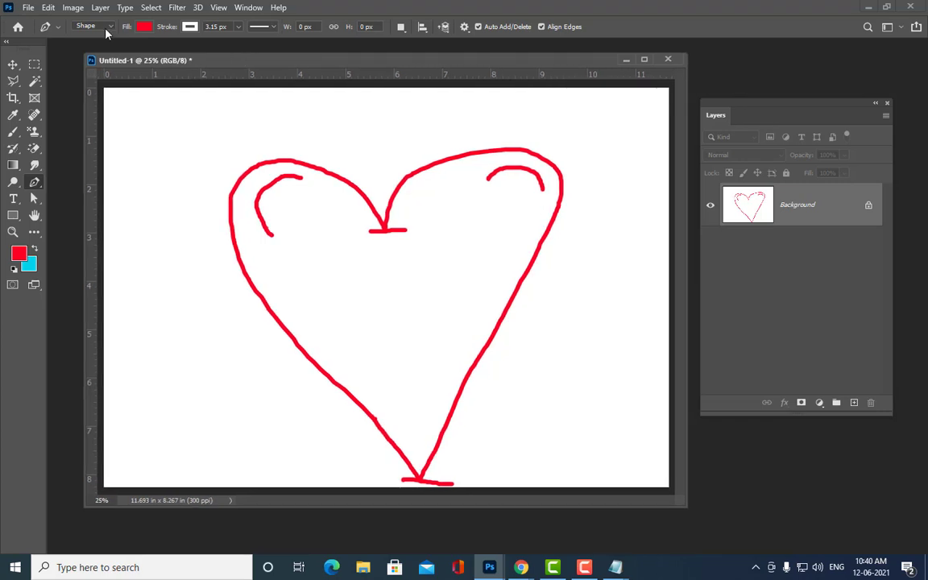
pyautogui.moveTo(337, 64); pyautogui.dragTo(316, 63)
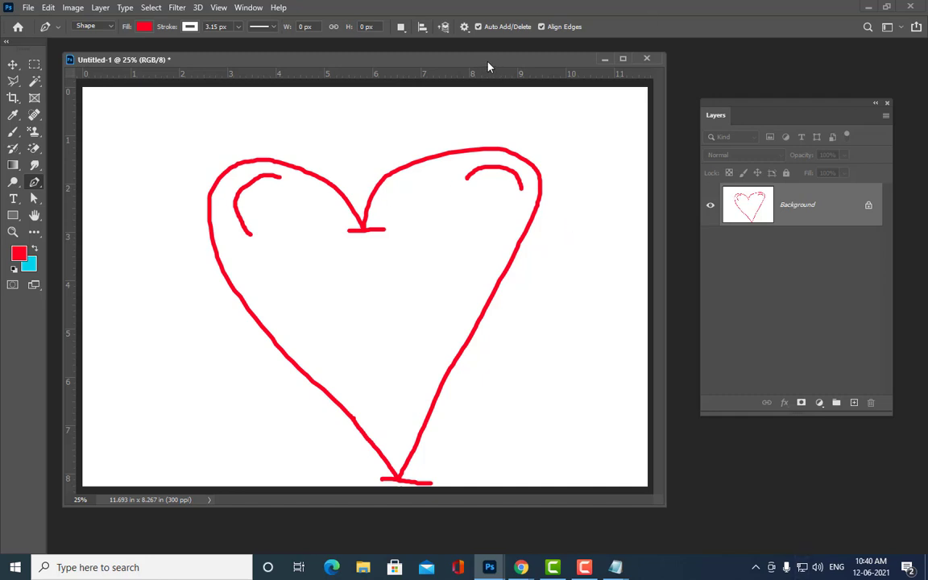
pyautogui.moveTo(487, 66); pyautogui.dragTo(507, 60)
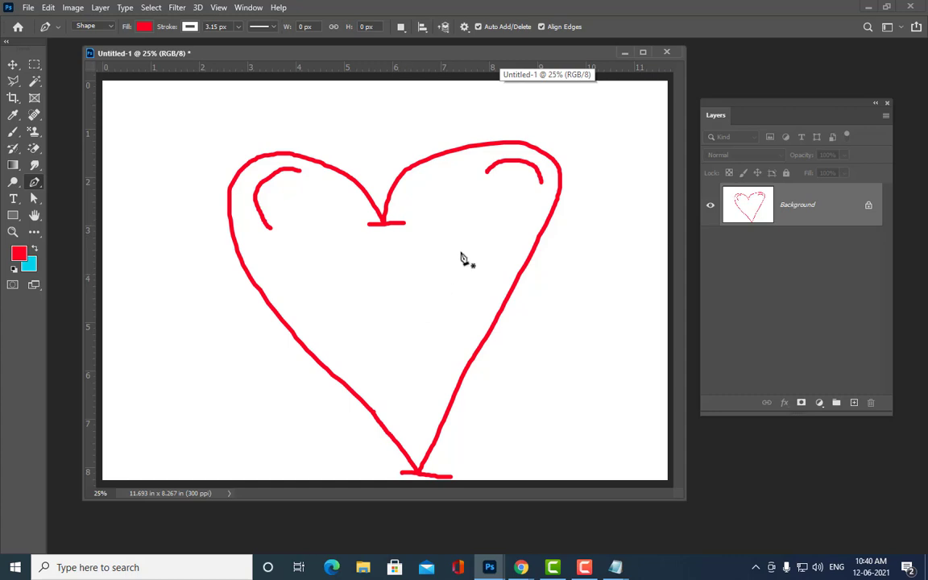
pyautogui.click(385, 224)
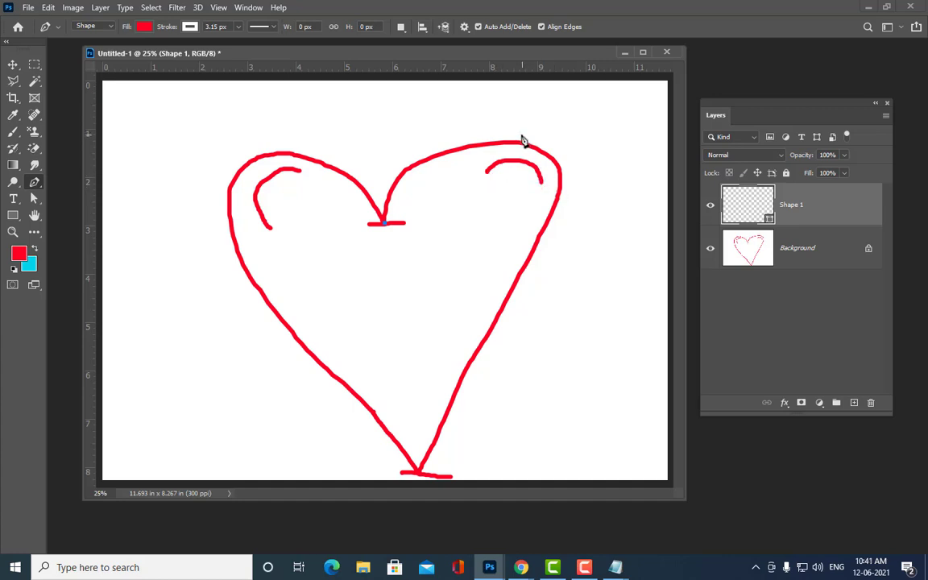
pyautogui.moveTo(542, 152); pyautogui.dragTo(533, 151)
pyautogui.moveTo(533, 151); pyautogui.dragTo(618, 199)
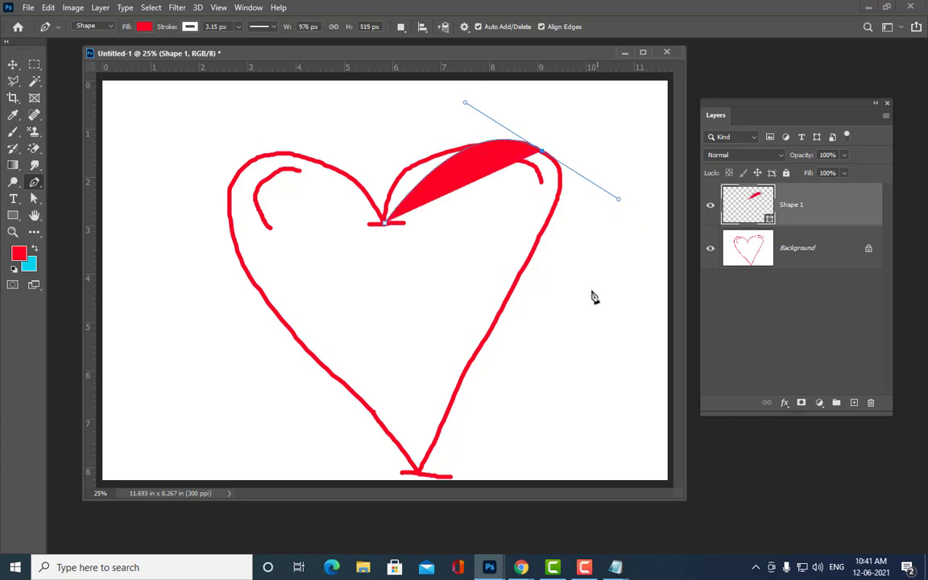
pyautogui.click(418, 474)
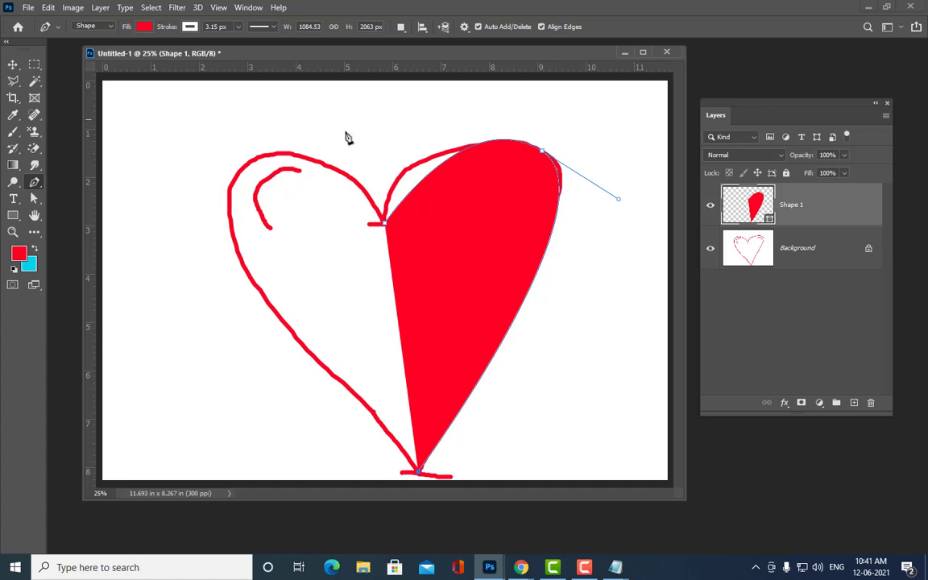
pyautogui.moveTo(252, 161)
pyautogui.mouseDown()
pyautogui.moveTo(346, 83)
pyautogui.moveTo(317, 97)
pyautogui.moveTo(350, 95)
pyautogui.moveTo(311, 94)
pyautogui.moveTo(348, 96)
pyautogui.mouseUp()
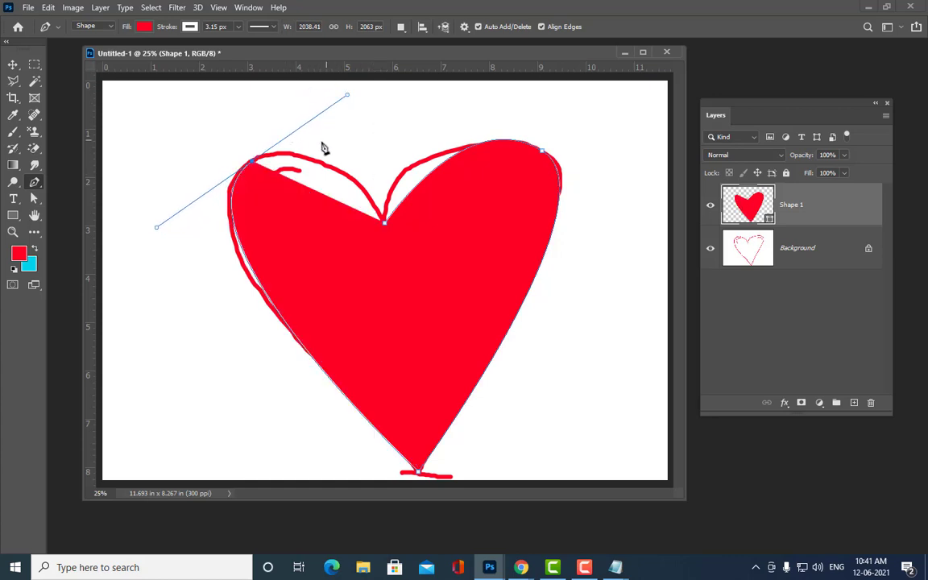
pyautogui.click(384, 222)
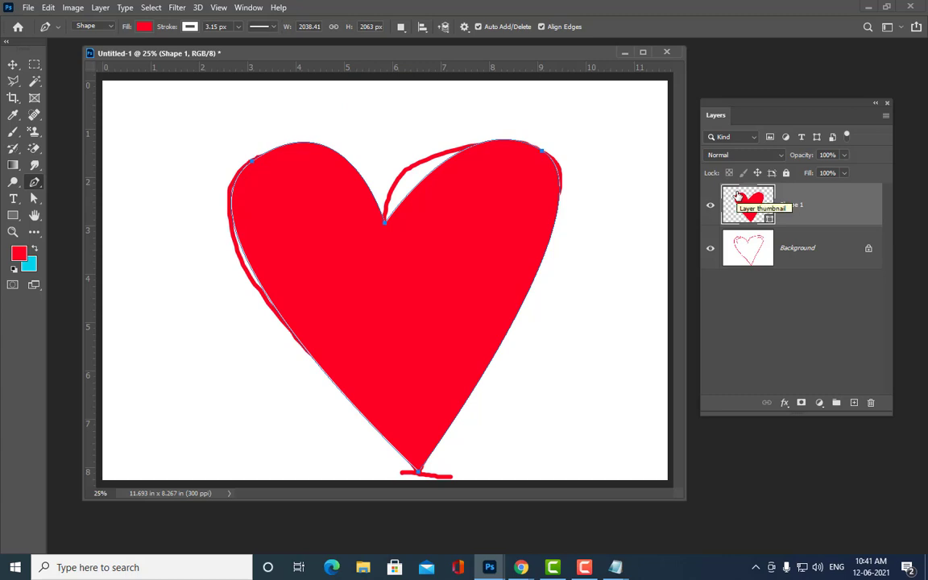
# - Delete the Background sketch layer, leaving the red heart on transparency
pyautogui.click(851, 251)
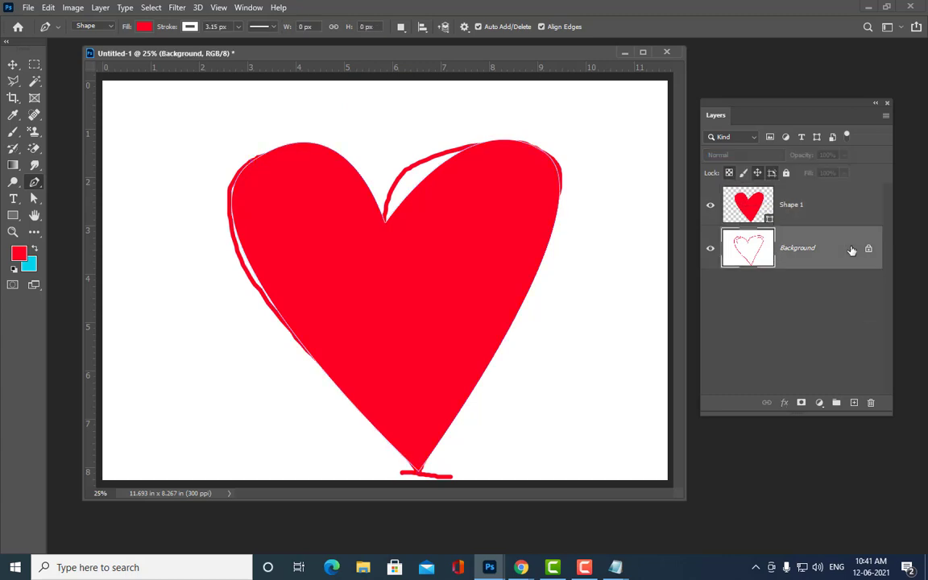
pyautogui.press('Delete')
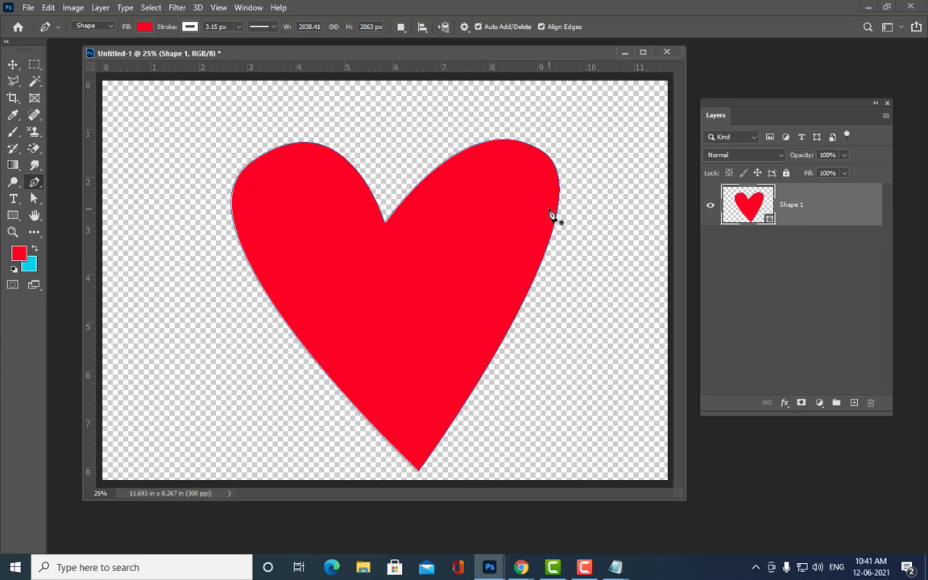
pyautogui.moveTo(254, 49); pyautogui.dragTo(260, 50)
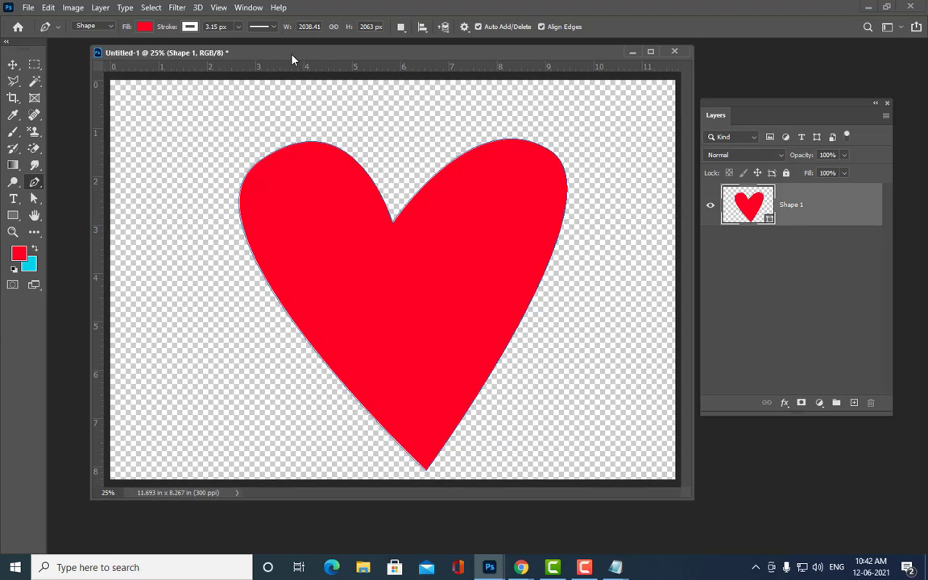
# - Switch to Direct Selection and reshape the right lobe curve and the bottom tip
pyautogui.click(34, 203)
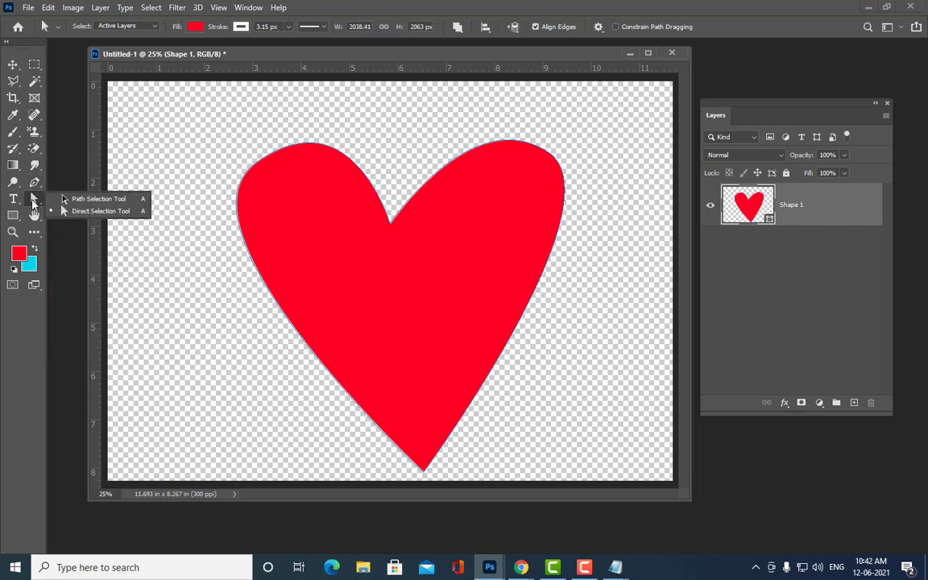
pyautogui.click(49, 211)
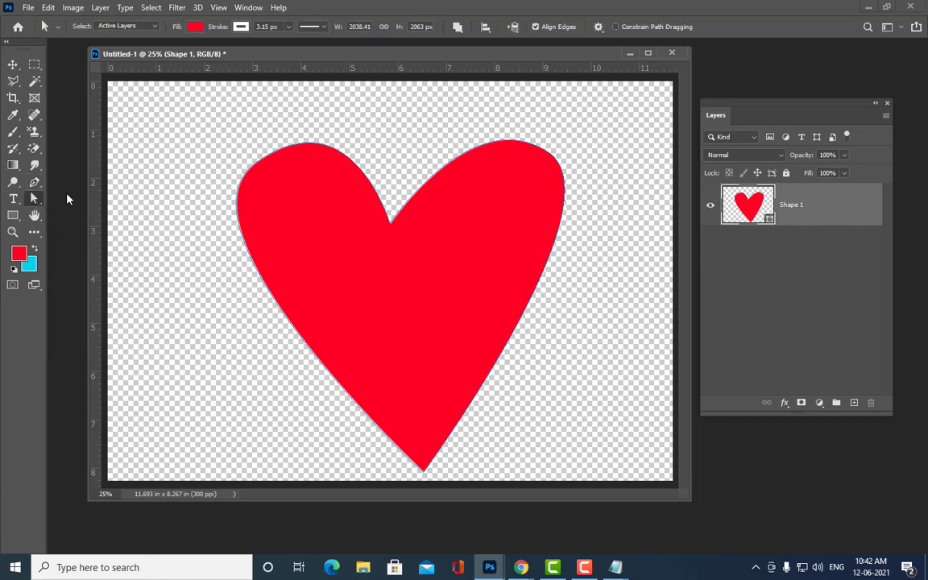
pyautogui.click(548, 152)
pyautogui.moveTo(623, 198); pyautogui.dragTo(643, 226)
pyautogui.moveTo(550, 157); pyautogui.dragTo(565, 155)
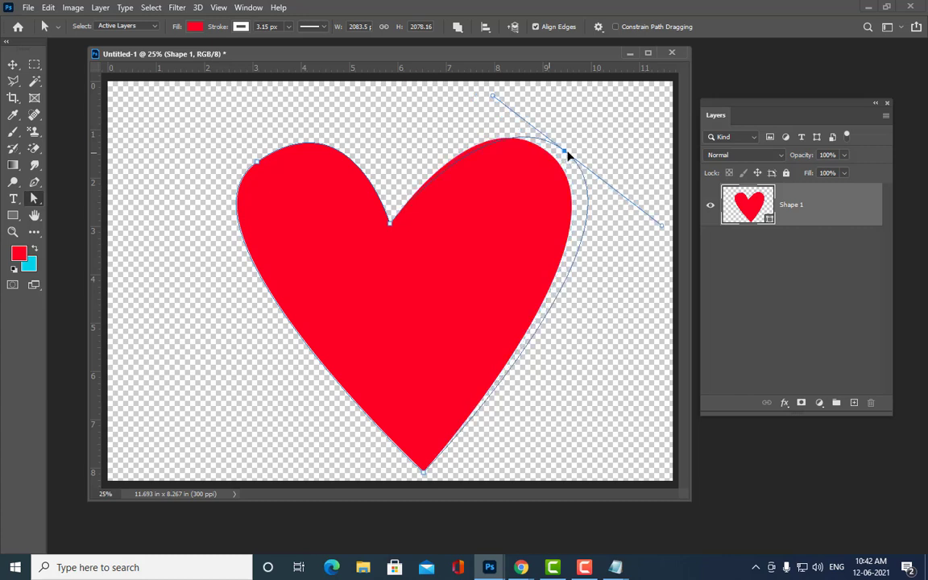
pyautogui.moveTo(422, 474); pyautogui.dragTo(401, 459)
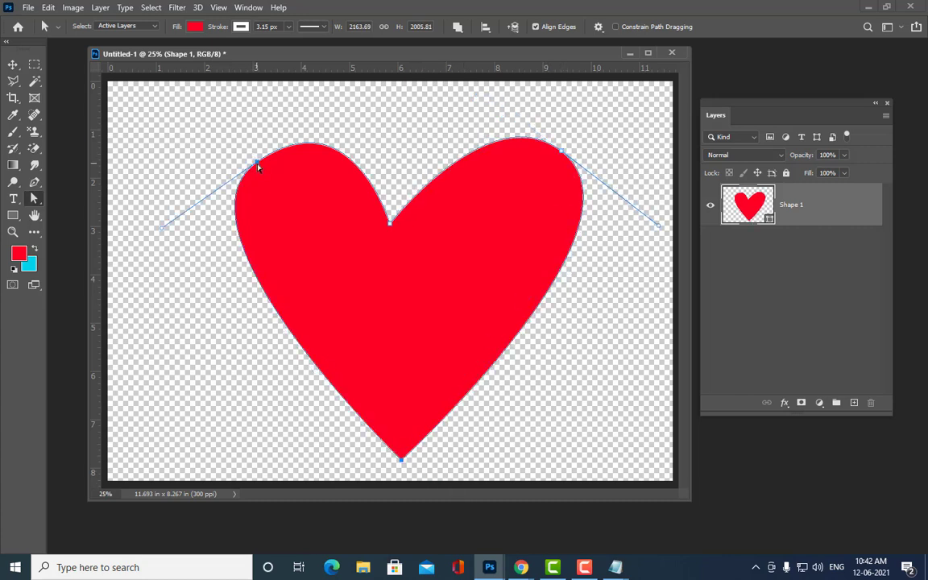
# - Adjust the left lobe, notch and right lobe points, and raise the bottom tip
pyautogui.moveTo(255, 161); pyautogui.dragTo(252, 172)
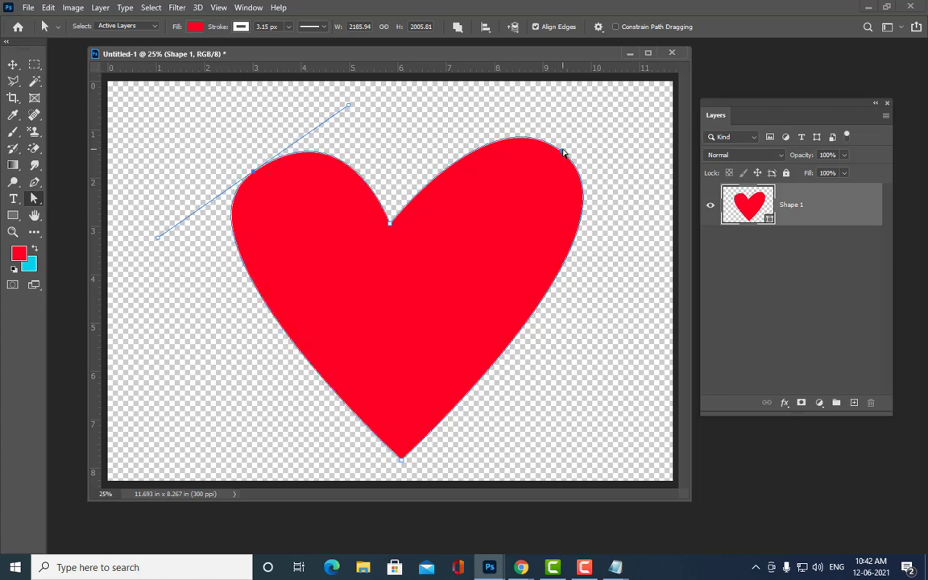
pyautogui.moveTo(563, 151); pyautogui.dragTo(531, 170)
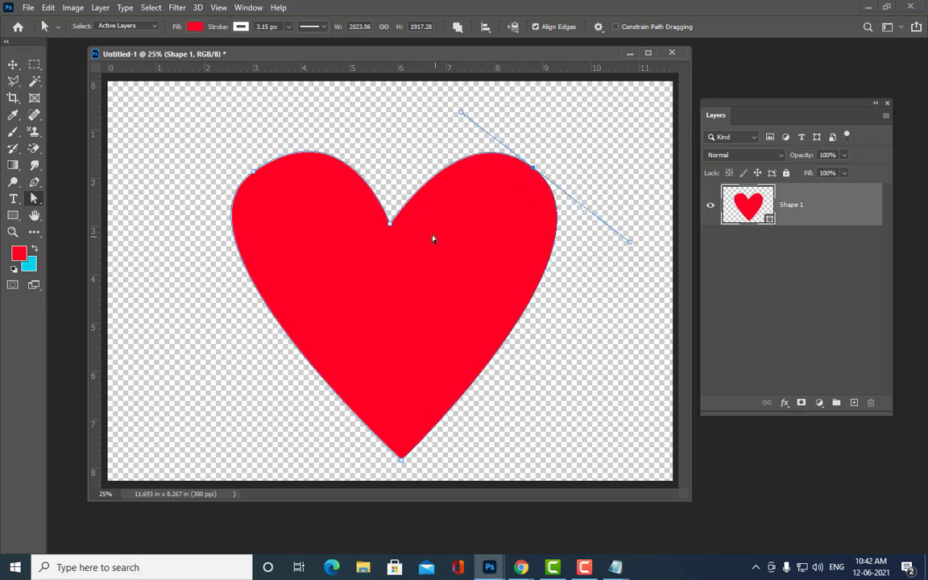
pyautogui.moveTo(393, 230); pyautogui.dragTo(399, 224)
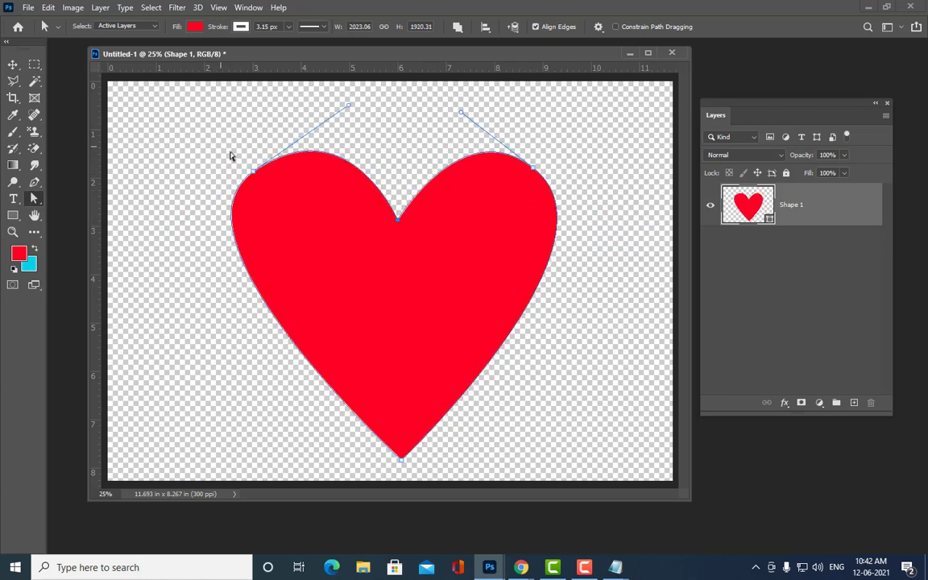
pyautogui.moveTo(348, 106); pyautogui.dragTo(324, 98)
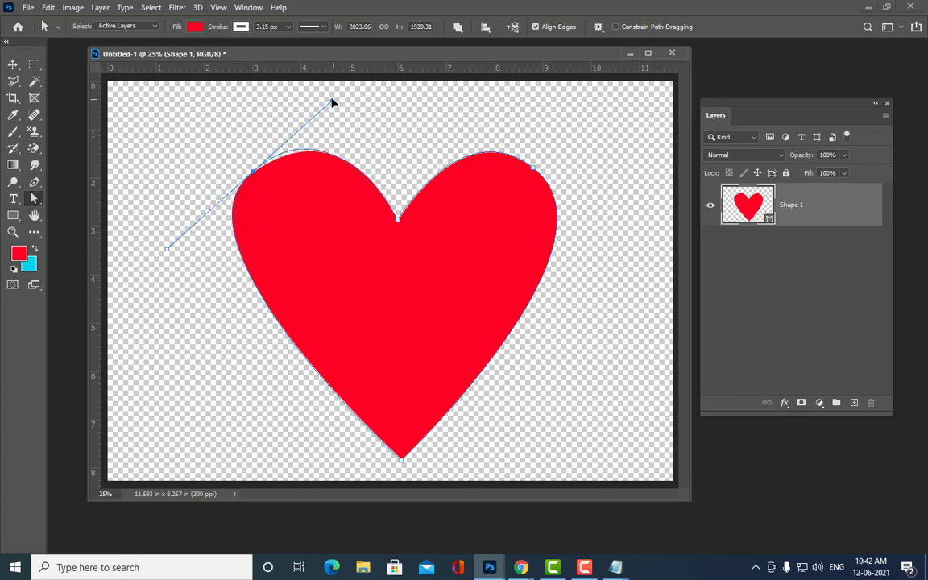
pyautogui.moveTo(256, 175); pyautogui.dragTo(259, 179)
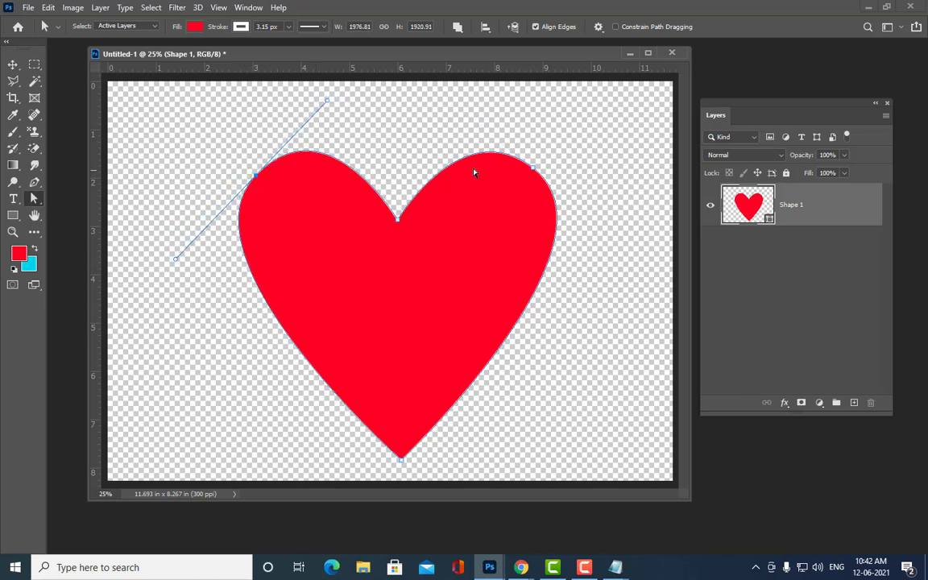
pyautogui.moveTo(533, 170); pyautogui.dragTo(525, 165)
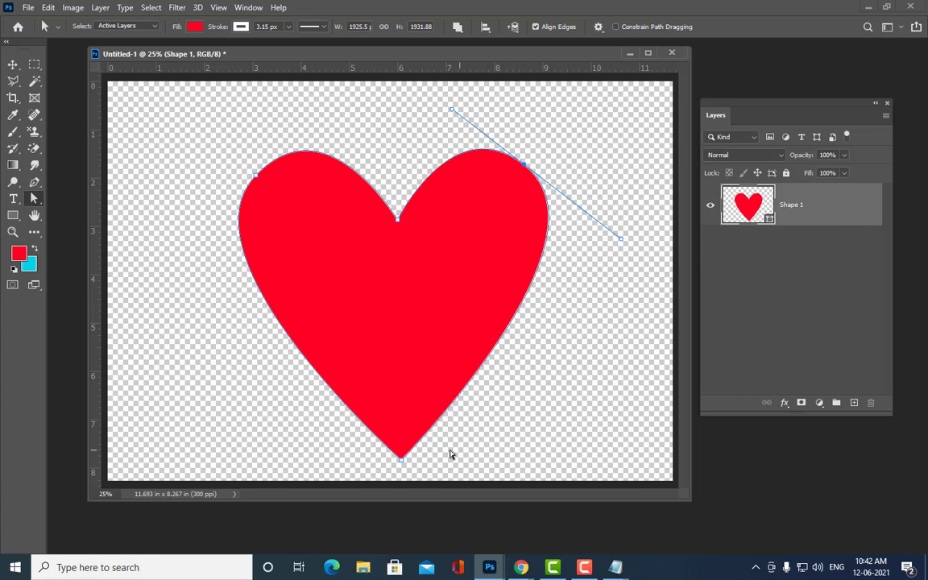
pyautogui.click(402, 460)
pyautogui.moveTo(402, 460)
pyautogui.mouseDown()
pyautogui.moveTo(389, 452)
pyautogui.moveTo(397, 436)
pyautogui.mouseUp()
# - Raise the centre notch, narrow the right lobe and lower the bottom tip slightly
pyautogui.moveTo(258, 174); pyautogui.dragTo(264, 178)
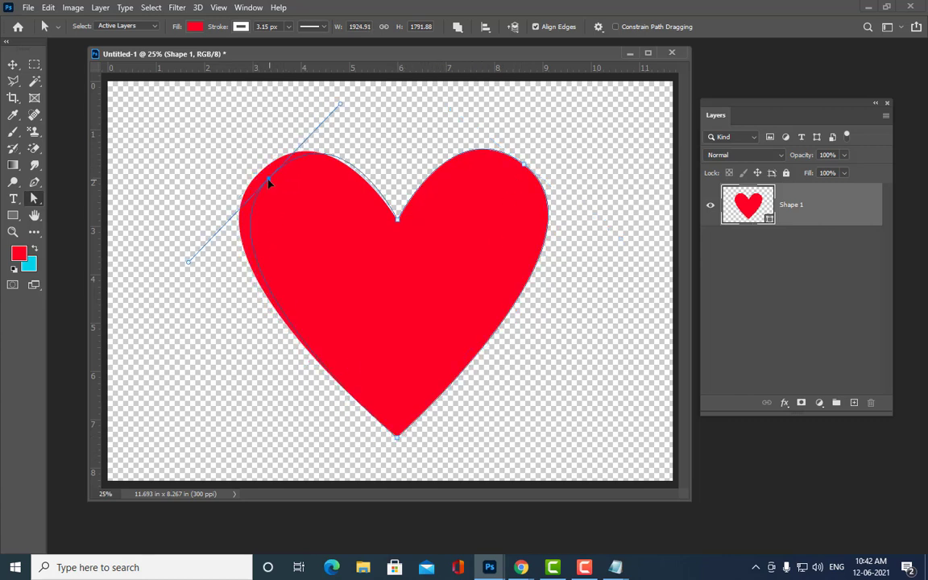
pyautogui.moveTo(523, 167); pyautogui.dragTo(517, 165)
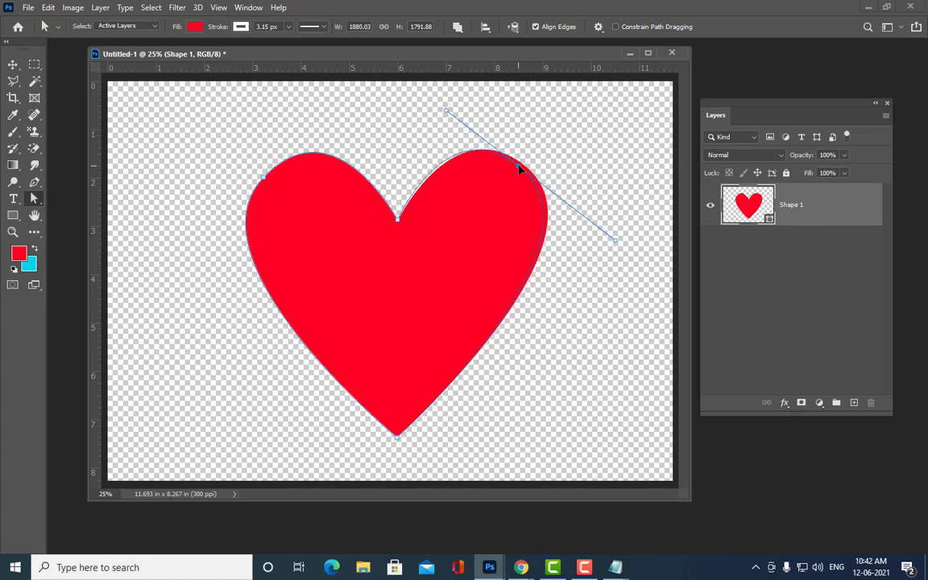
pyautogui.moveTo(398, 226); pyautogui.dragTo(395, 208)
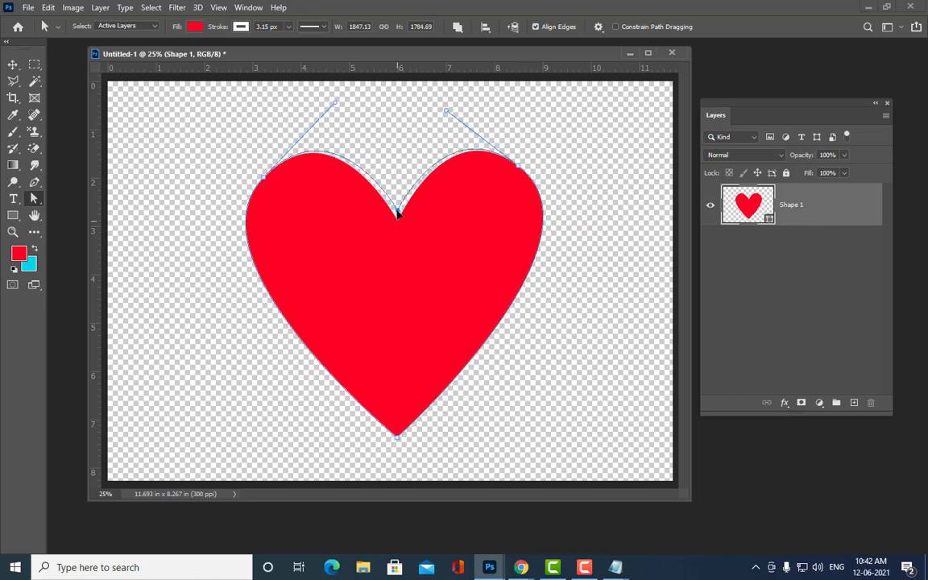
pyautogui.click(397, 438)
pyautogui.moveTo(396, 439); pyautogui.dragTo(397, 451)
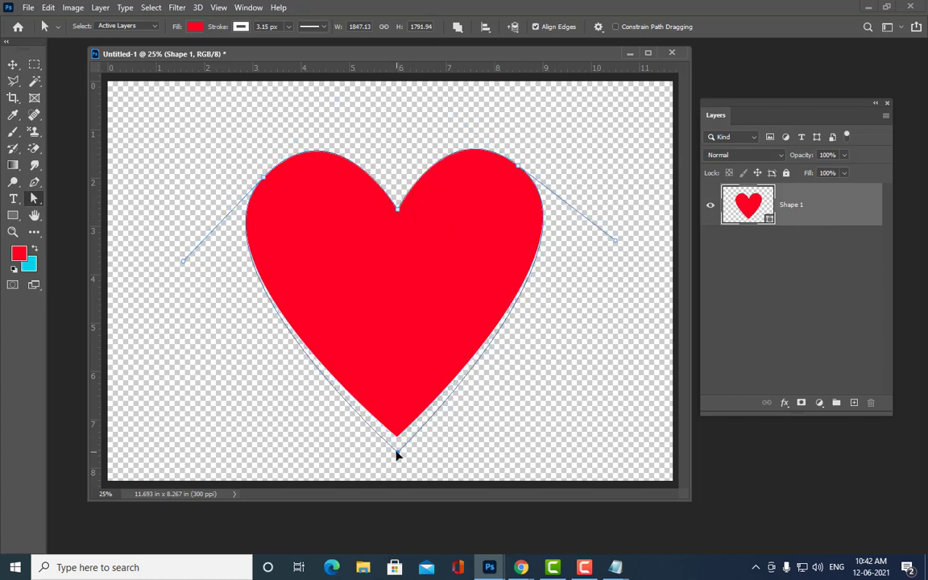
pyautogui.moveTo(262, 178); pyautogui.dragTo(258, 180)
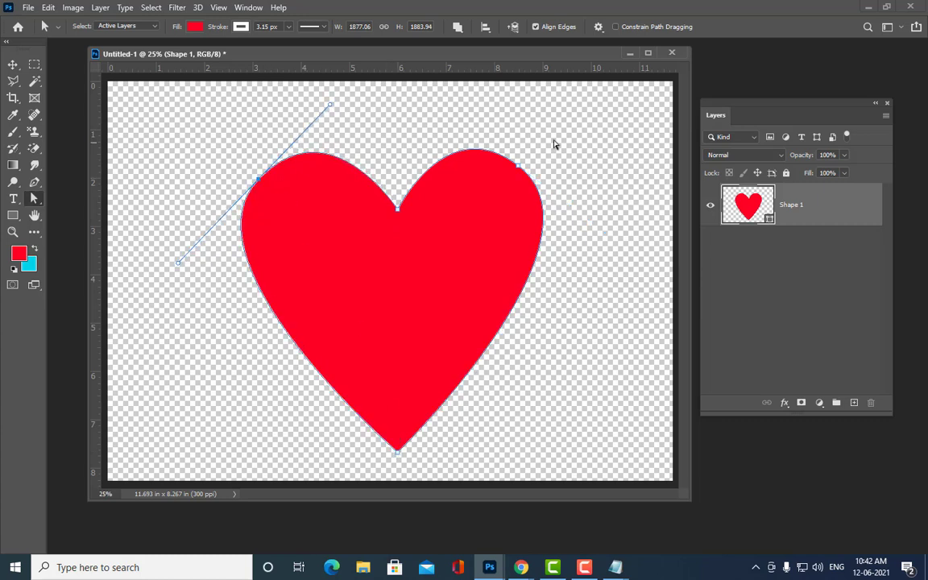
# - Widen both lobes by nudging their upper anchor points outward
pyautogui.click(517, 166)
pyautogui.moveTo(518, 166); pyautogui.dragTo(524, 167)
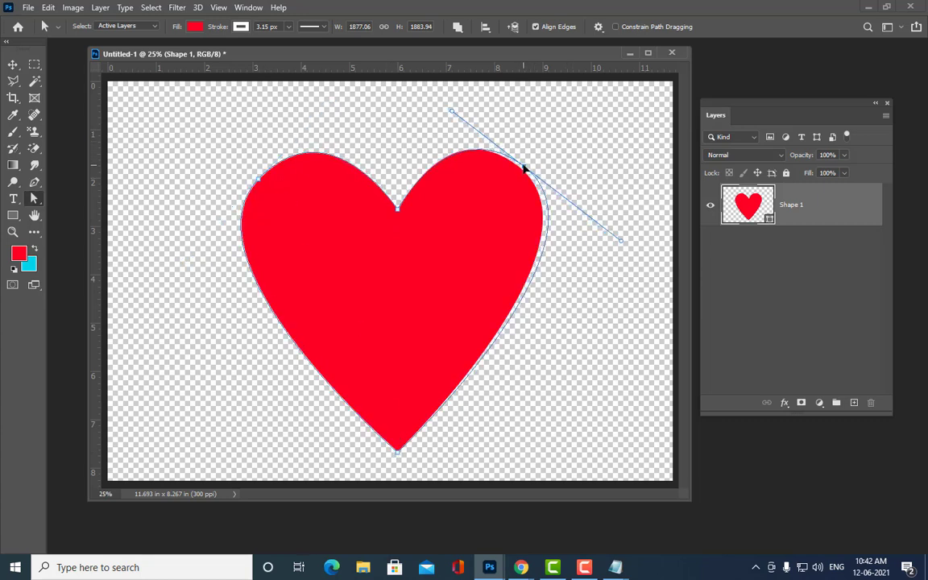
pyautogui.click(259, 181)
pyautogui.moveTo(260, 181); pyautogui.dragTo(253, 179)
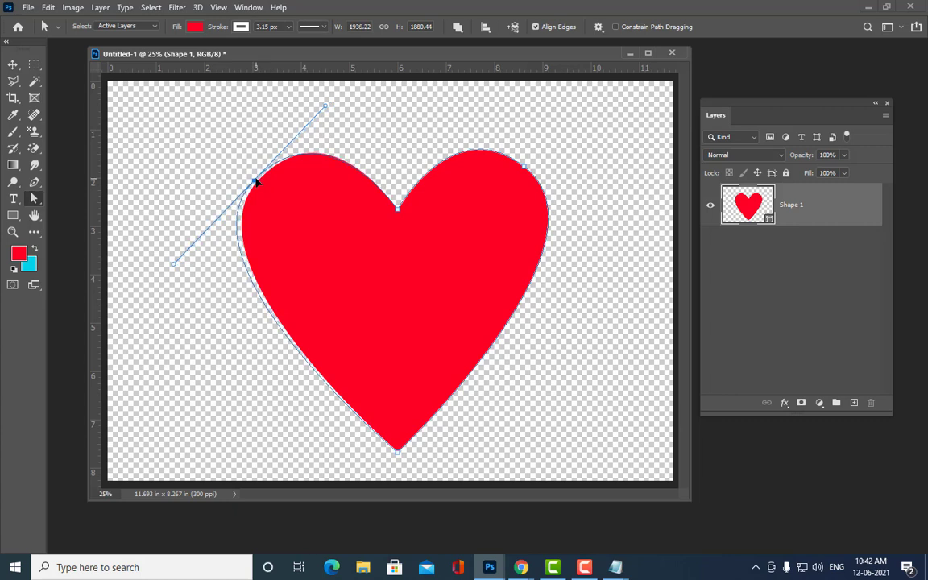
pyautogui.moveTo(523, 167); pyautogui.dragTo(526, 165)
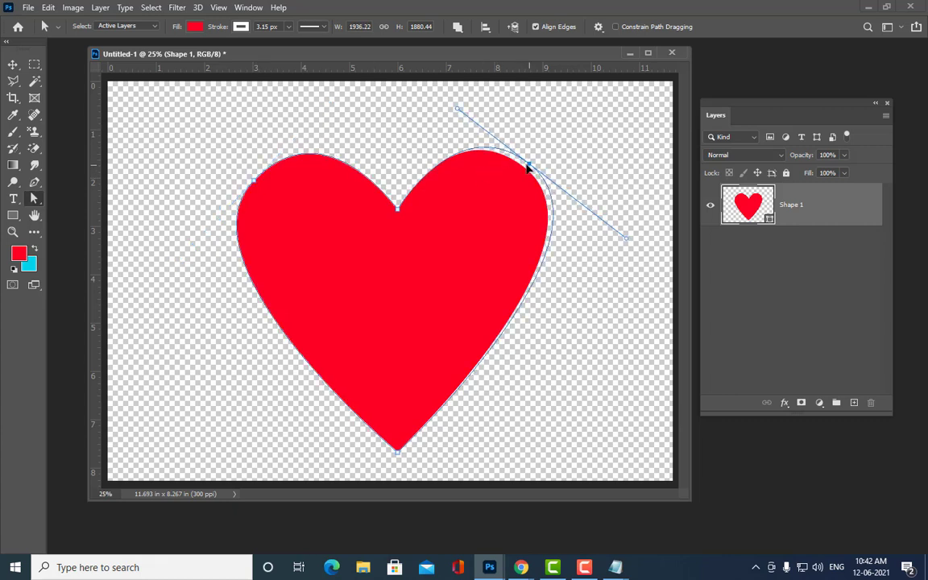
pyautogui.click(398, 213)
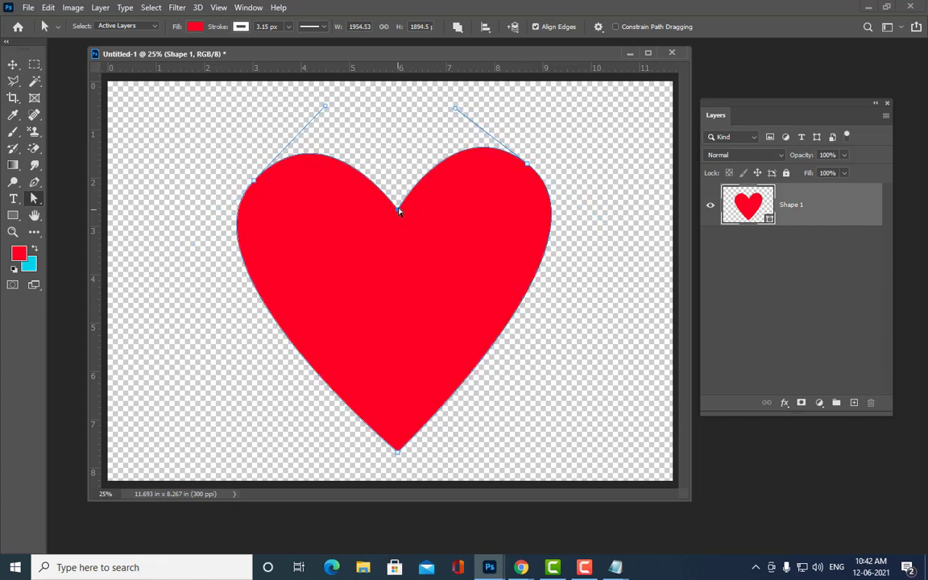
pyautogui.click(367, 125)
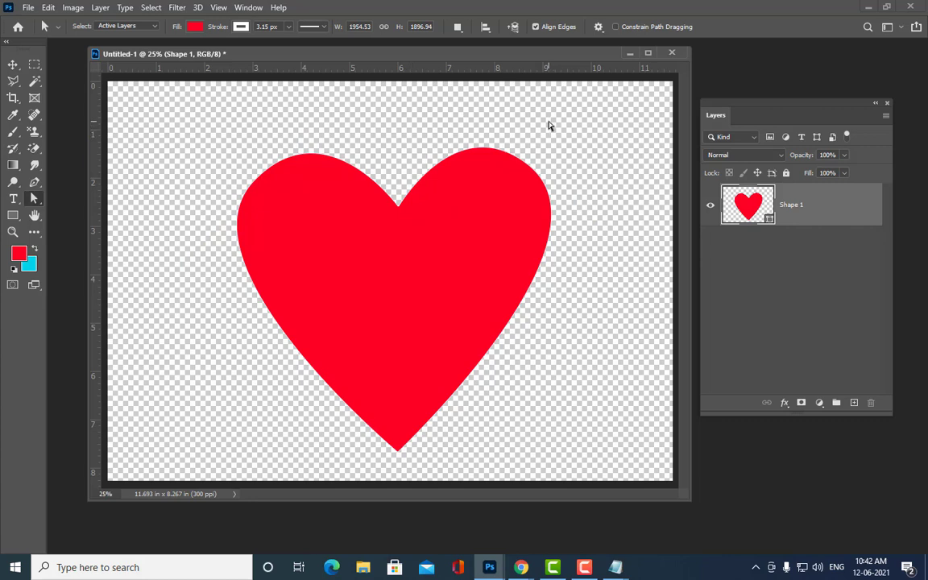
# - Reshape both lobe curves and pull the heart's bottom point lower
pyautogui.click(526, 165)
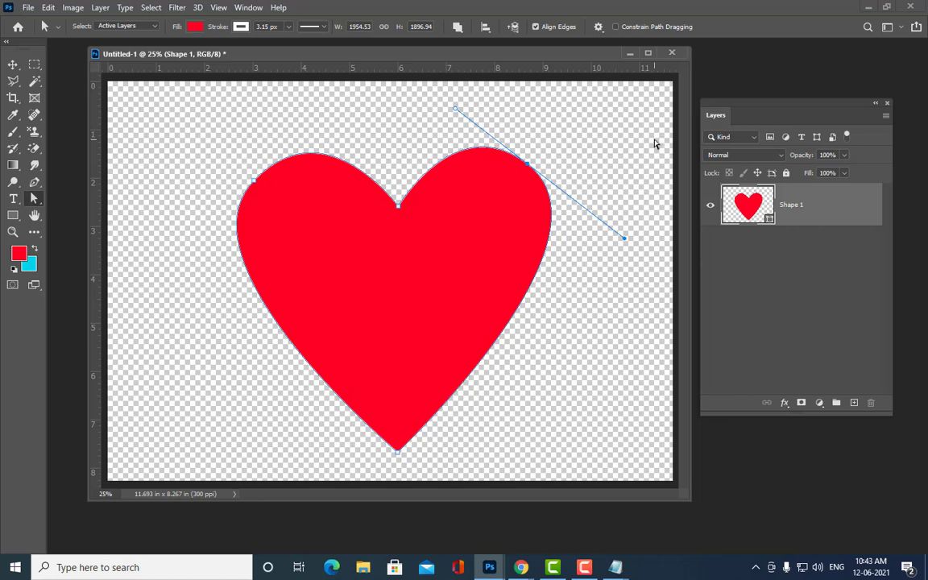
pyautogui.moveTo(627, 241); pyautogui.dragTo(618, 243)
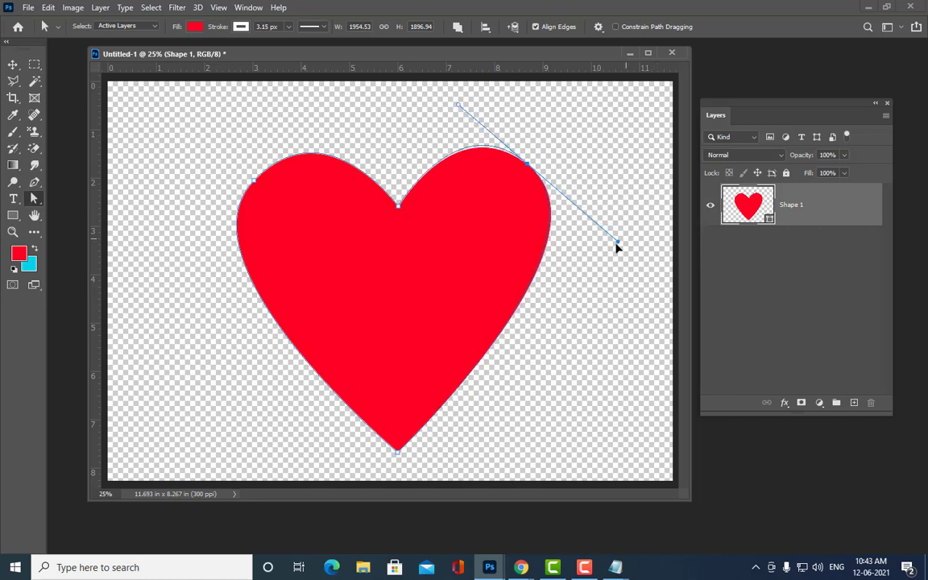
pyautogui.click(252, 184)
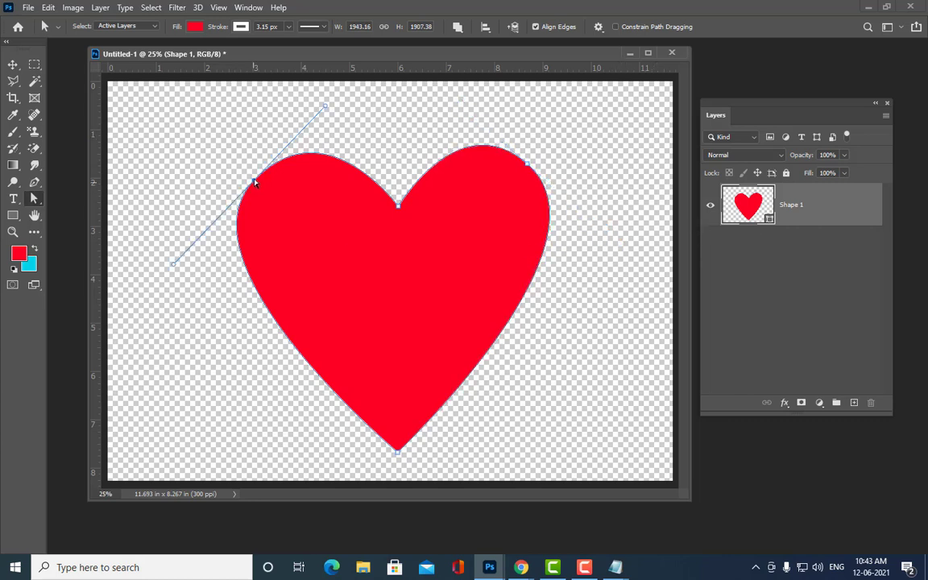
pyautogui.moveTo(325, 107)
pyautogui.mouseDown()
pyautogui.moveTo(344, 121)
pyautogui.moveTo(320, 101)
pyautogui.mouseUp()
pyautogui.click(395, 203)
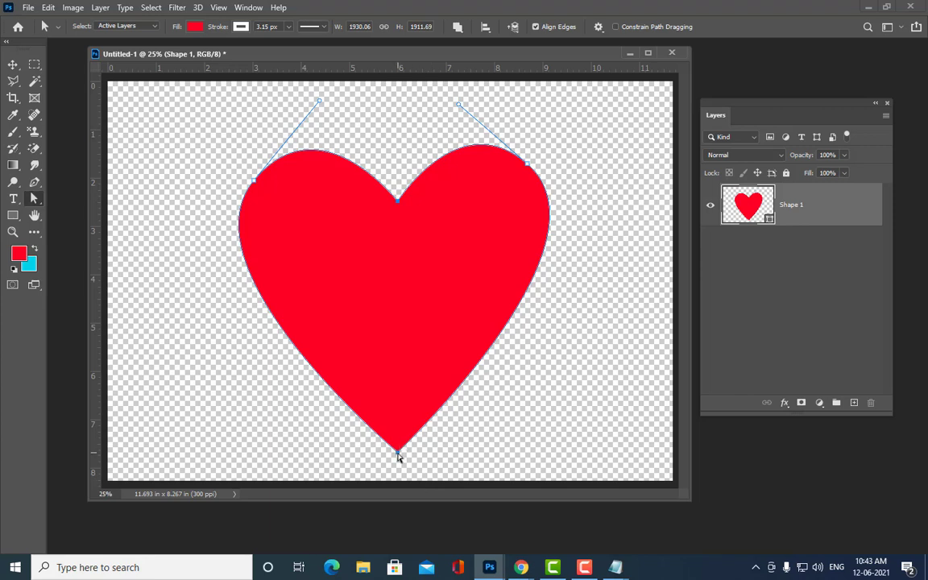
pyautogui.moveTo(397, 452); pyautogui.dragTo(399, 465)
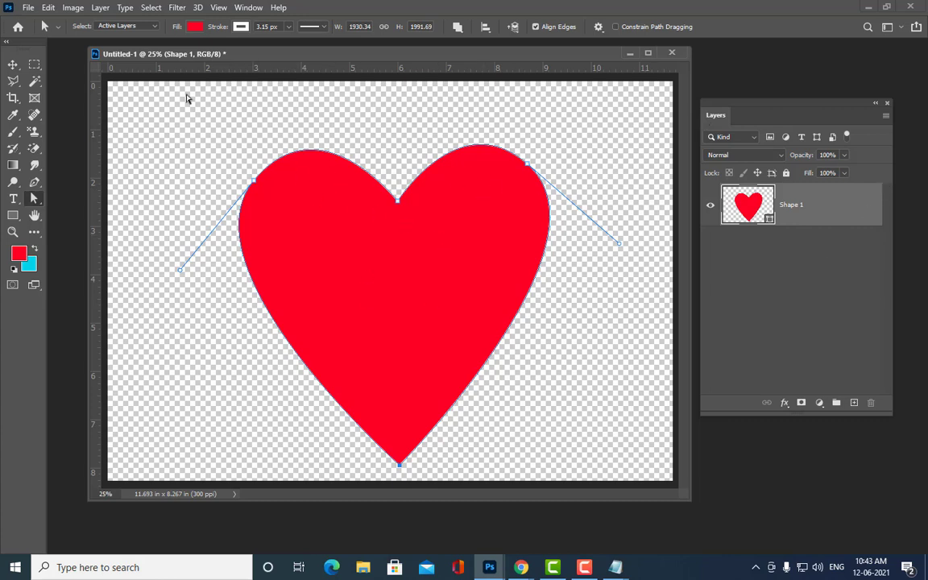
# - After trying magenta, yellow and blue, fill the heart dark green and add a new layer
pyautogui.click(194, 27)
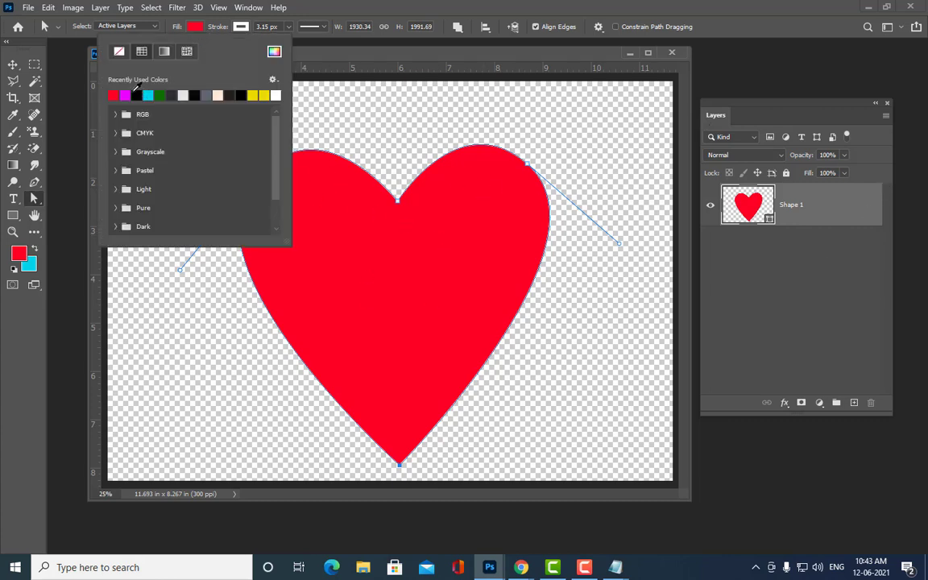
pyautogui.click(125, 95)
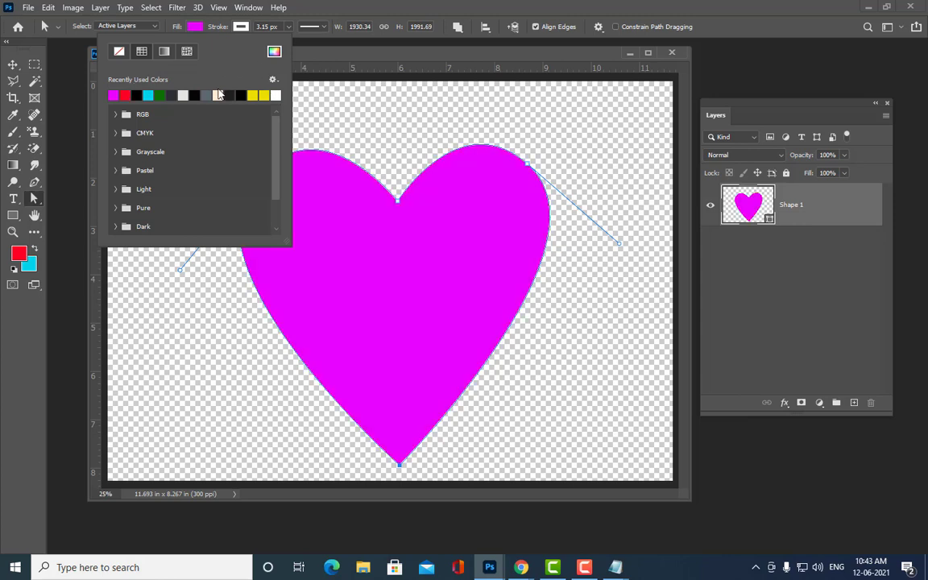
pyautogui.click(264, 94)
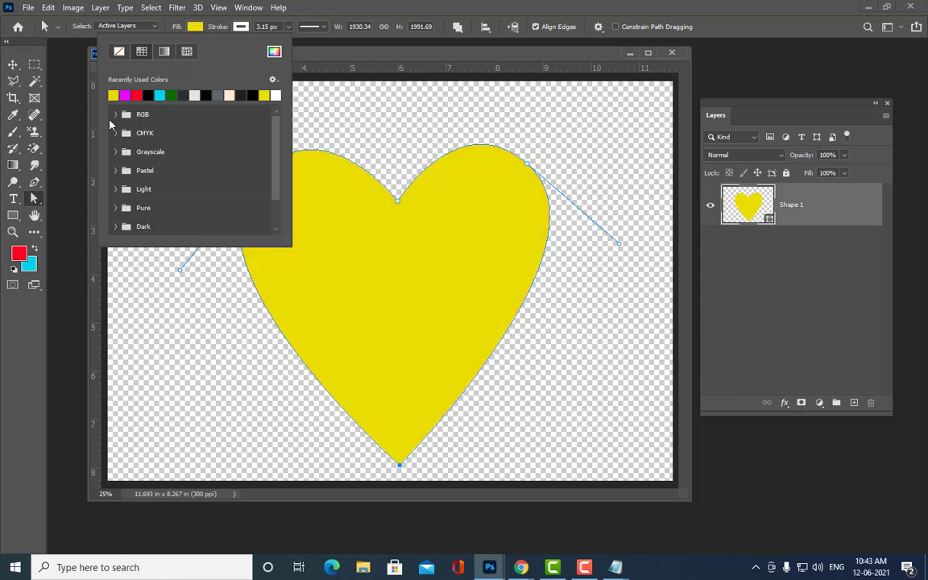
pyautogui.click(116, 113)
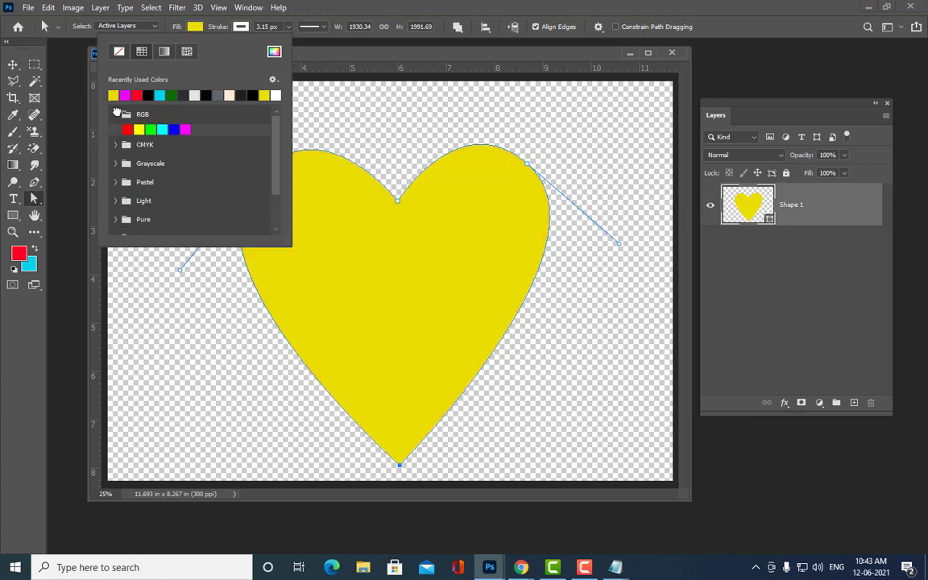
pyautogui.click(174, 128)
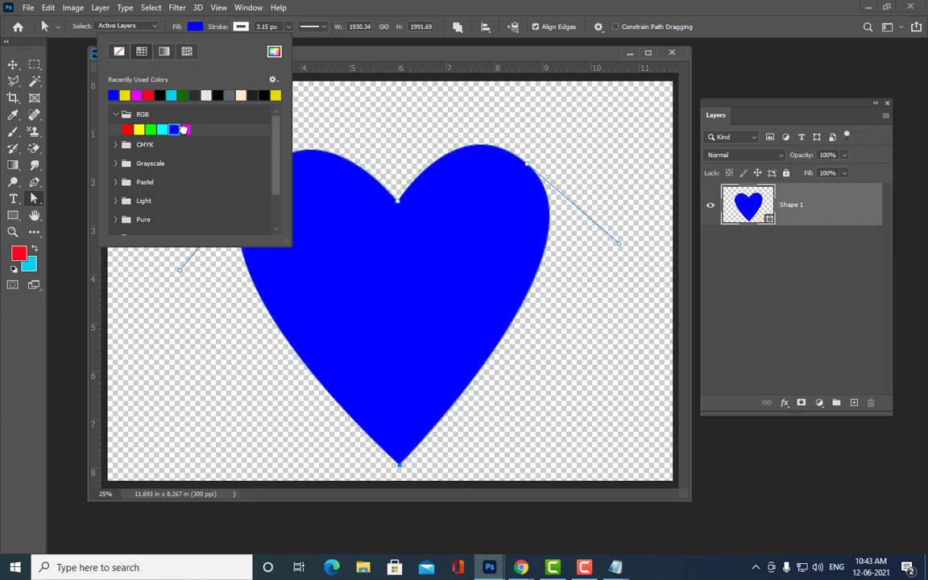
pyautogui.click(185, 128)
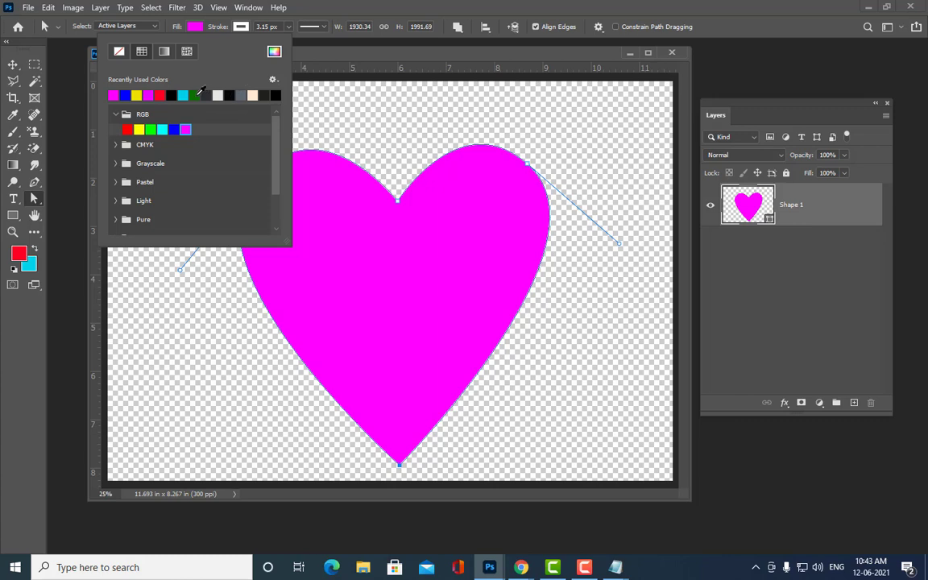
pyautogui.click(194, 95)
pyautogui.click(375, 58)
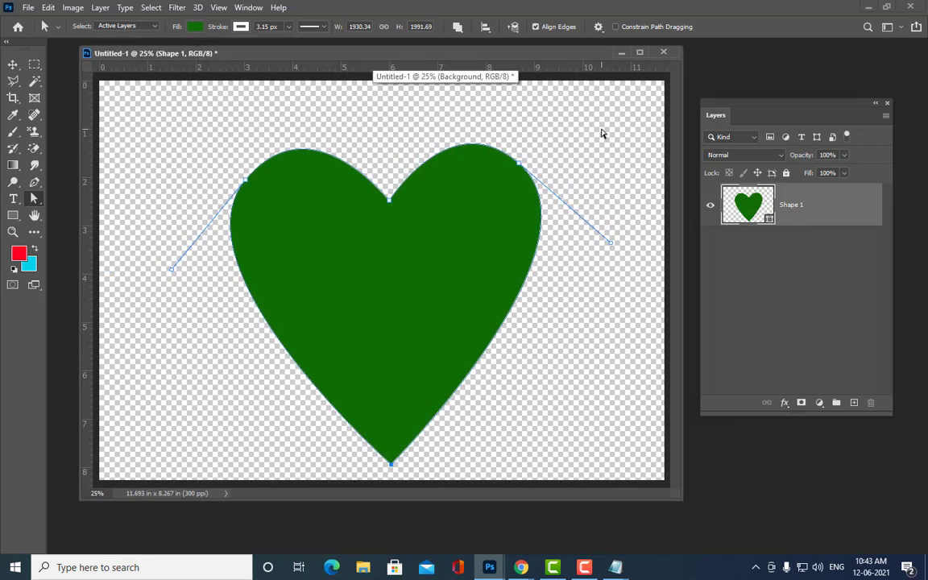
pyautogui.click(854, 402)
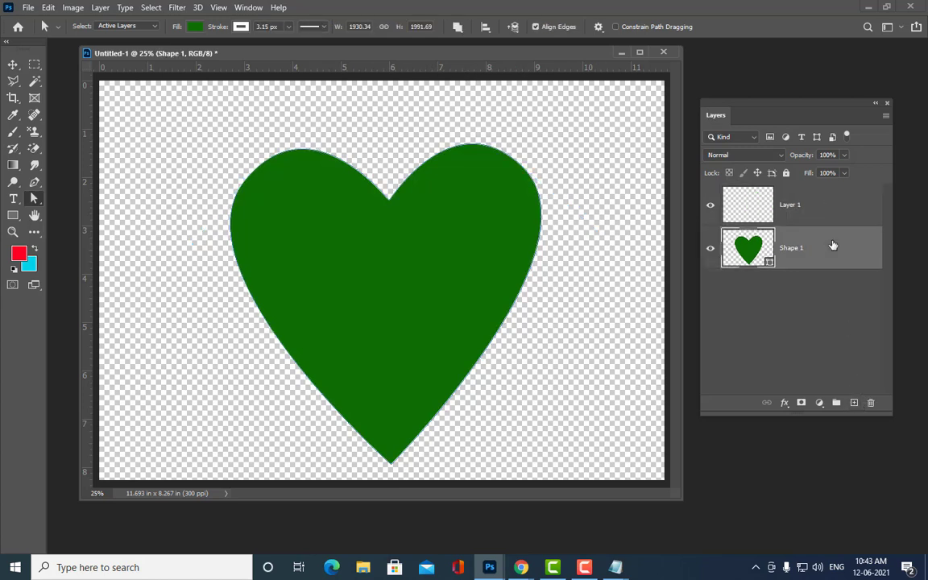
# - Delete the green heart's Shape 1 layer and switch to the Brush tool
pyautogui.press('Delete')
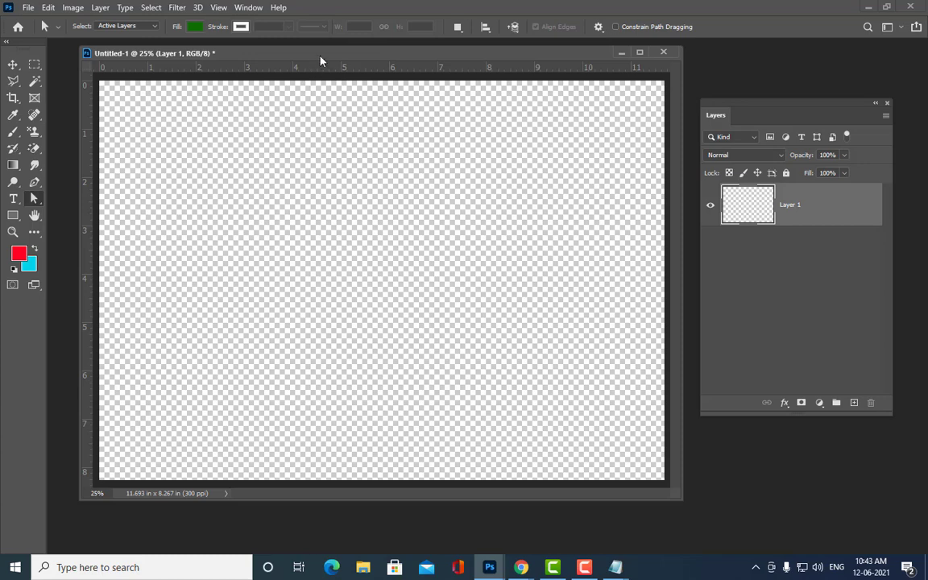
pyautogui.moveTo(287, 51)
pyautogui.mouseDown()
pyautogui.moveTo(291, 62)
pyautogui.moveTo(313, 65)
pyautogui.mouseUp()
pyautogui.click(13, 132)
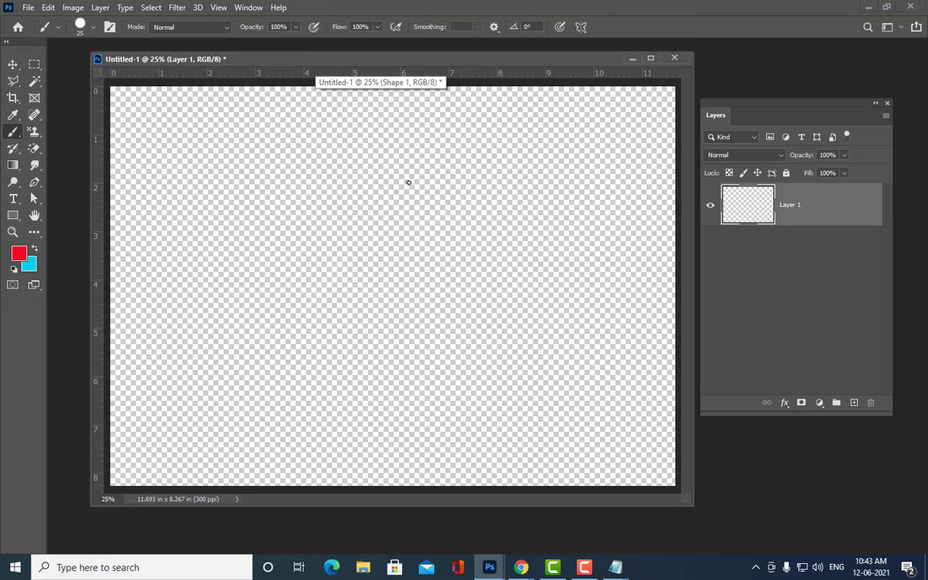
# - Paint a red leaf outline with stem, tick marks at stem and tip, and two inner vein curves
pyautogui.moveTo(378, 60); pyautogui.dragTo(389, 60)
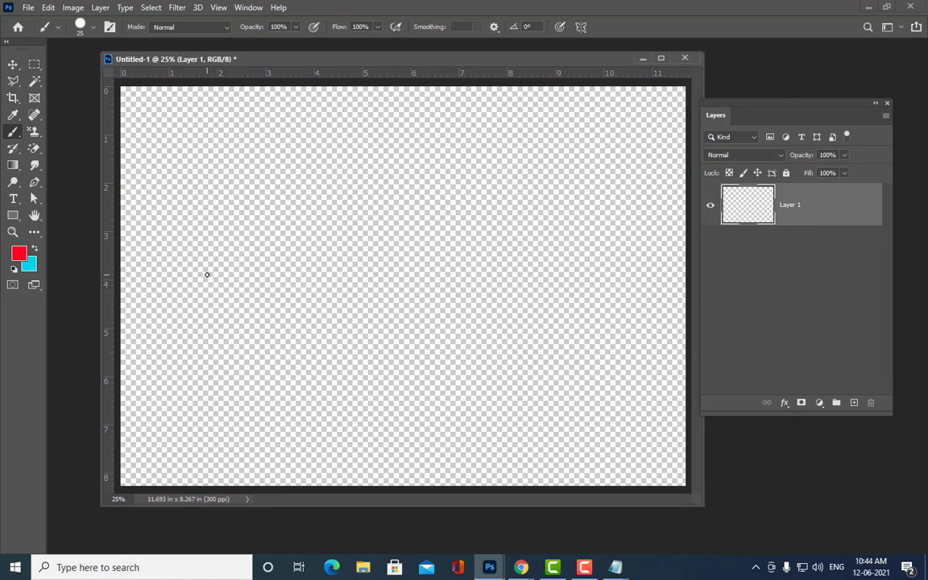
pyautogui.moveTo(203, 275)
pyautogui.mouseDown()
pyautogui.moveTo(246, 275)
pyautogui.moveTo(304, 214)
pyautogui.moveTo(356, 208)
pyautogui.moveTo(564, 294)
pyautogui.moveTo(456, 338)
pyautogui.moveTo(342, 364)
pyautogui.moveTo(292, 344)
pyautogui.moveTo(266, 306)
pyautogui.moveTo(203, 293)
pyautogui.mouseUp()
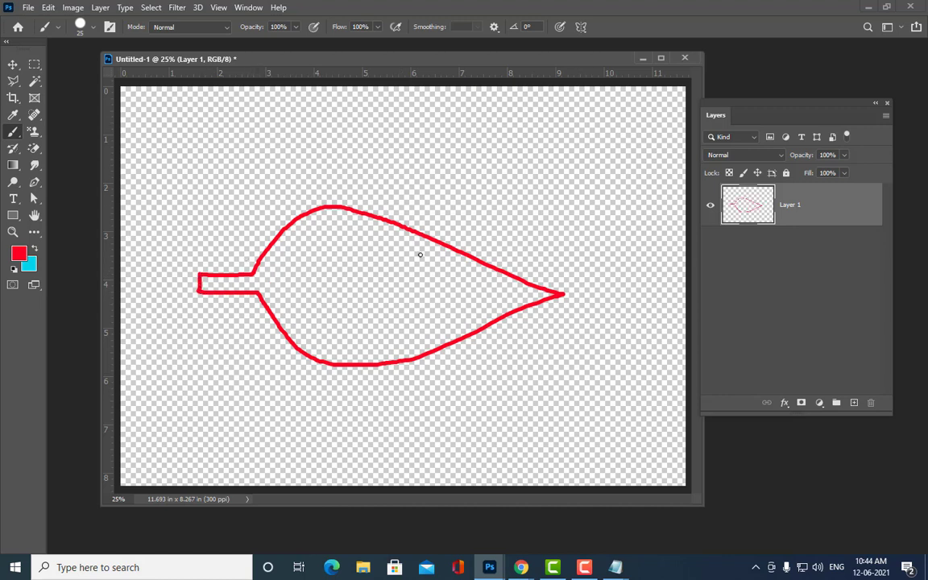
pyautogui.moveTo(564, 283); pyautogui.dragTo(564, 302)
pyautogui.moveTo(259, 284); pyautogui.dragTo(248, 304)
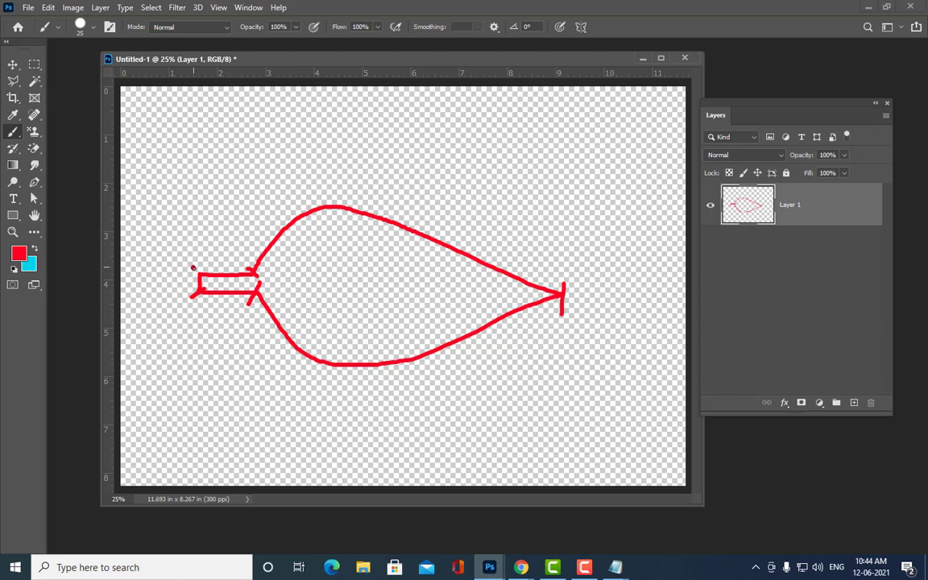
pyautogui.moveTo(193, 267); pyautogui.dragTo(199, 275)
pyautogui.moveTo(324, 232)
pyautogui.mouseDown()
pyautogui.moveTo(373, 230)
pyautogui.moveTo(410, 244)
pyautogui.mouseUp()
pyautogui.moveTo(324, 340)
pyautogui.mouseDown()
pyautogui.moveTo(394, 350)
pyautogui.moveTo(443, 323)
pyautogui.mouseUp()
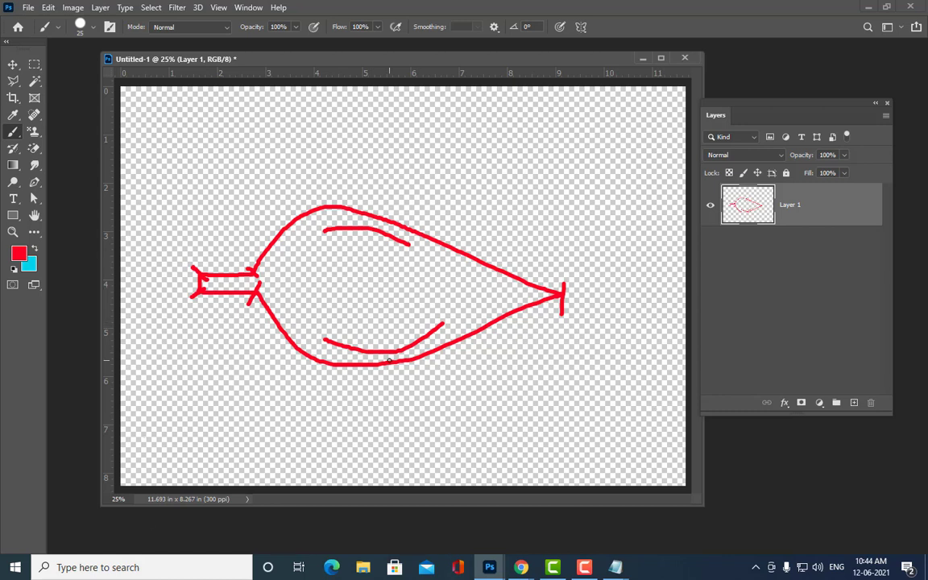
# - With the standard Pen tool, place two anchors along the stem's top edge
pyautogui.press('p')
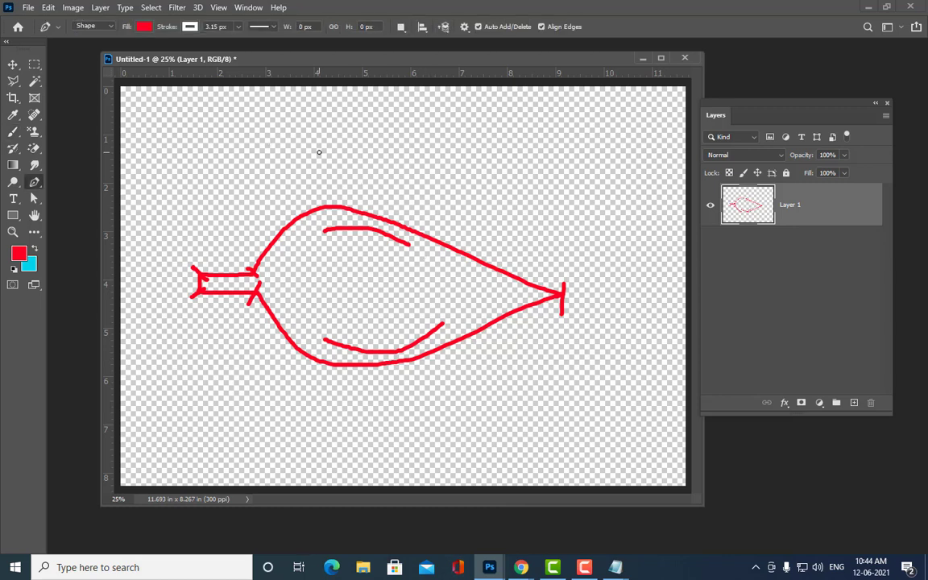
pyautogui.rightClick(34, 181)
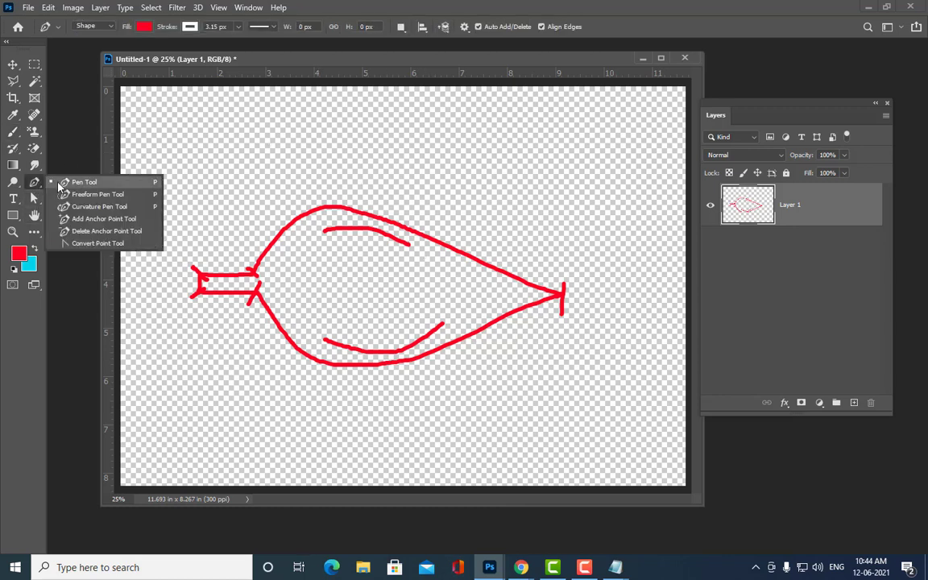
pyautogui.click(57, 167)
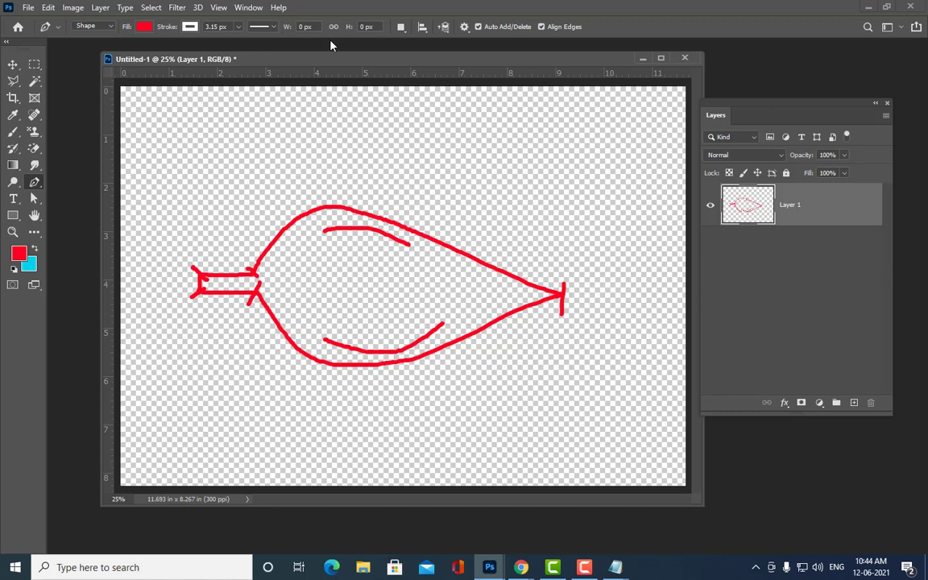
pyautogui.moveTo(325, 60); pyautogui.dragTo(329, 60)
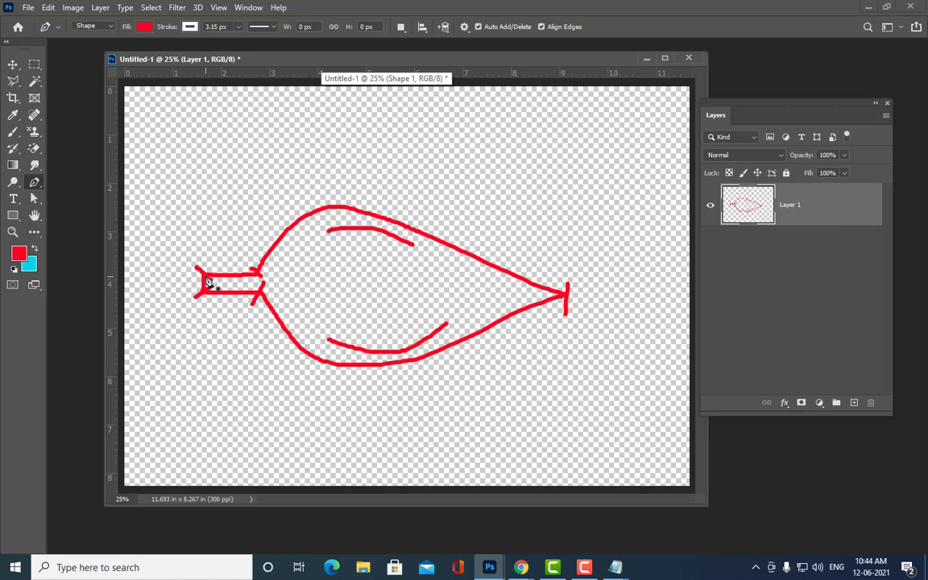
pyautogui.click(207, 280)
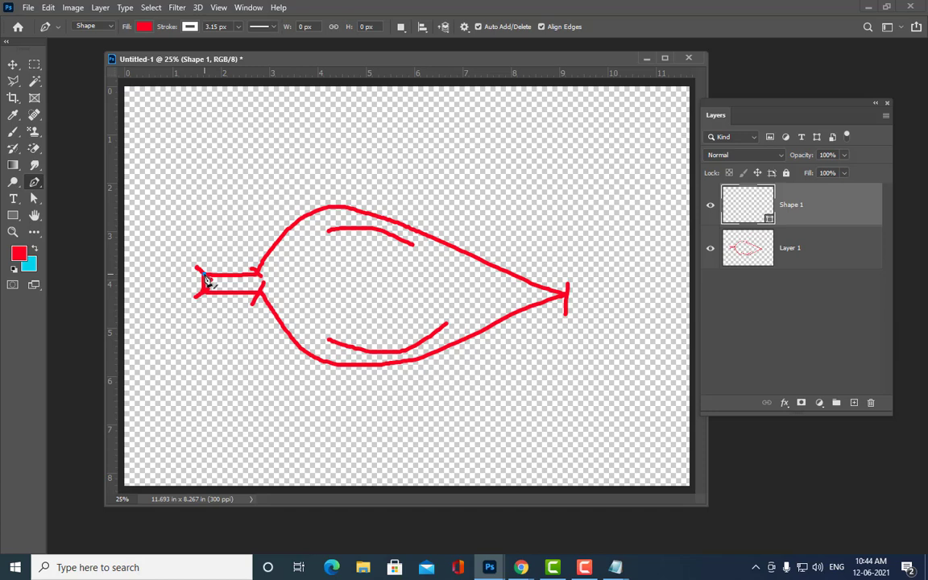
pyautogui.click(258, 273)
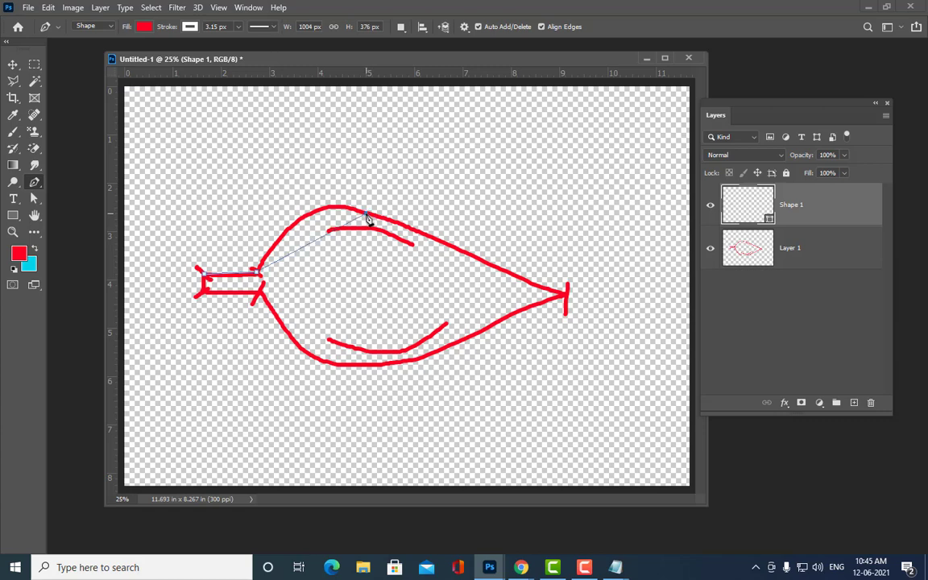
# - Start a red Pen shape at the stem's left end and curve it along the body's top
pyautogui.click(367, 215)
pyautogui.click(407, 223)
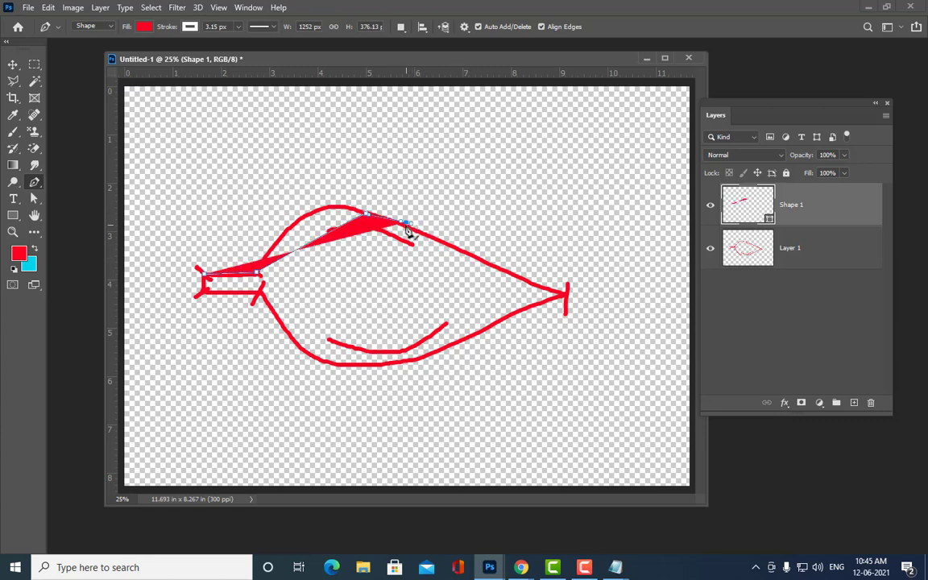
pyautogui.hotkey('ctrl', 'z')
pyautogui.hotkey('ctrl', 'z')
pyautogui.hotkey('ctrl', 'z')
pyautogui.hotkey('ctrl', 'z')
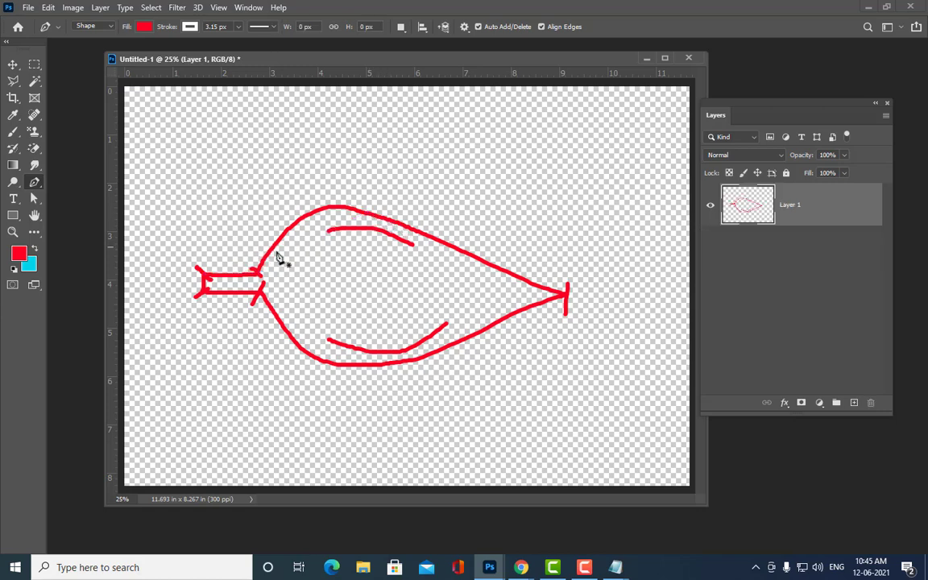
pyautogui.click(207, 277)
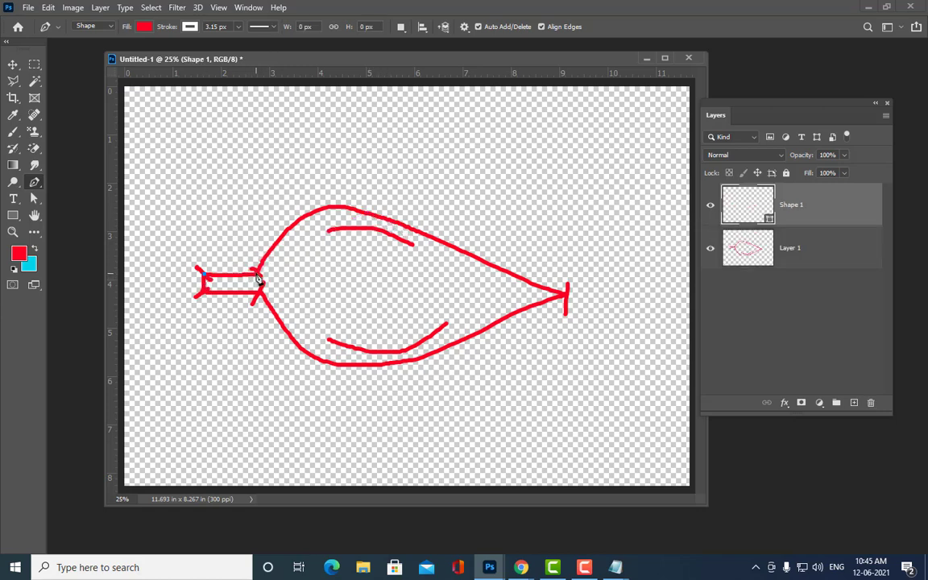
pyautogui.click(260, 275)
pyautogui.moveTo(356, 208); pyautogui.dragTo(436, 222)
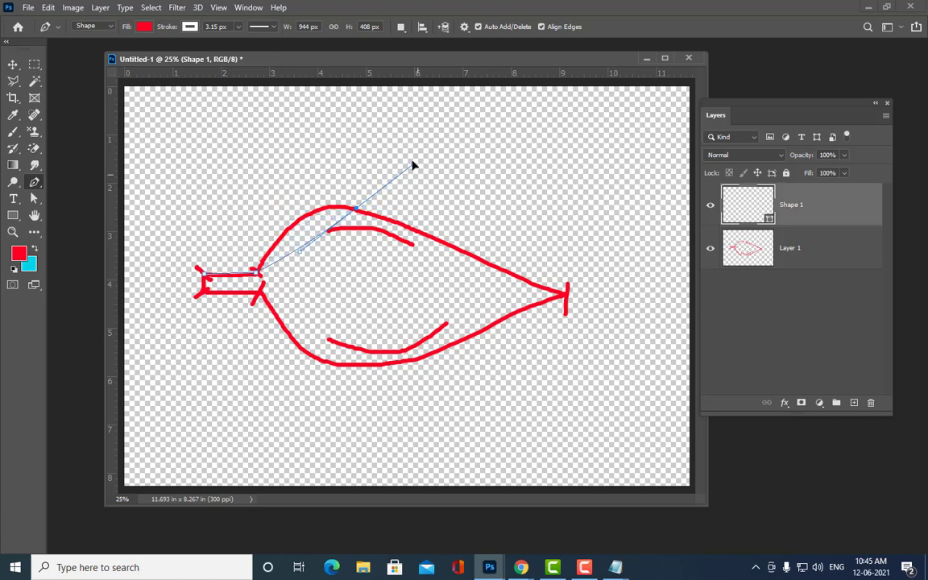
pyautogui.moveTo(435, 221)
pyautogui.mouseDown()
pyautogui.moveTo(412, 199)
pyautogui.moveTo(422, 221)
pyautogui.mouseUp()
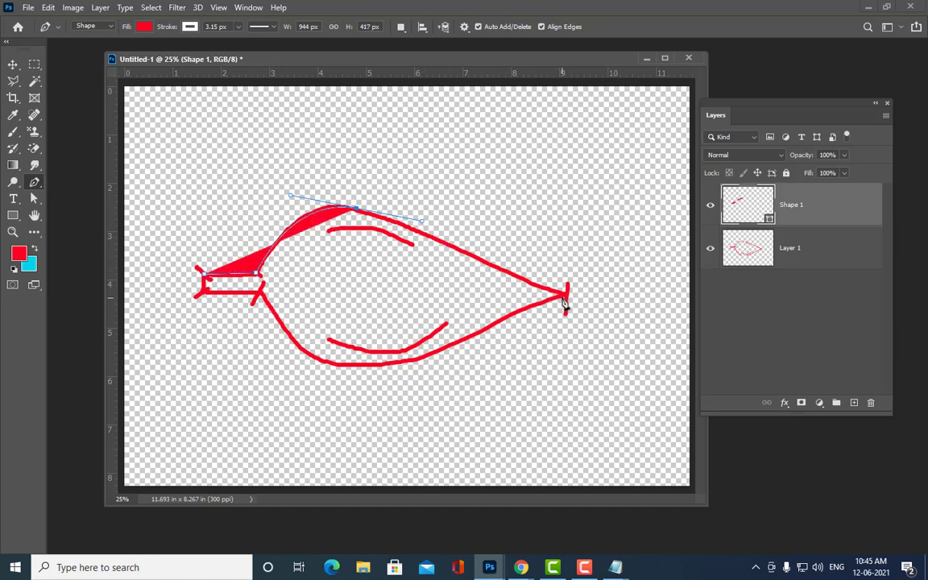
# - Trace the right tip, belly and stem to close the red Shape 1, then select Layer 1
pyautogui.click(567, 296)
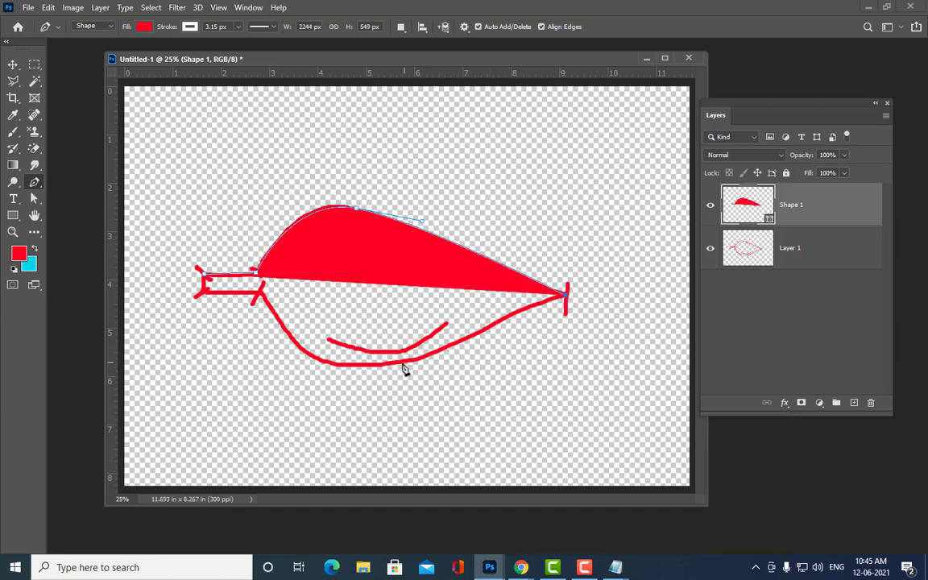
pyautogui.moveTo(375, 364); pyautogui.dragTo(321, 364)
pyautogui.click(258, 292)
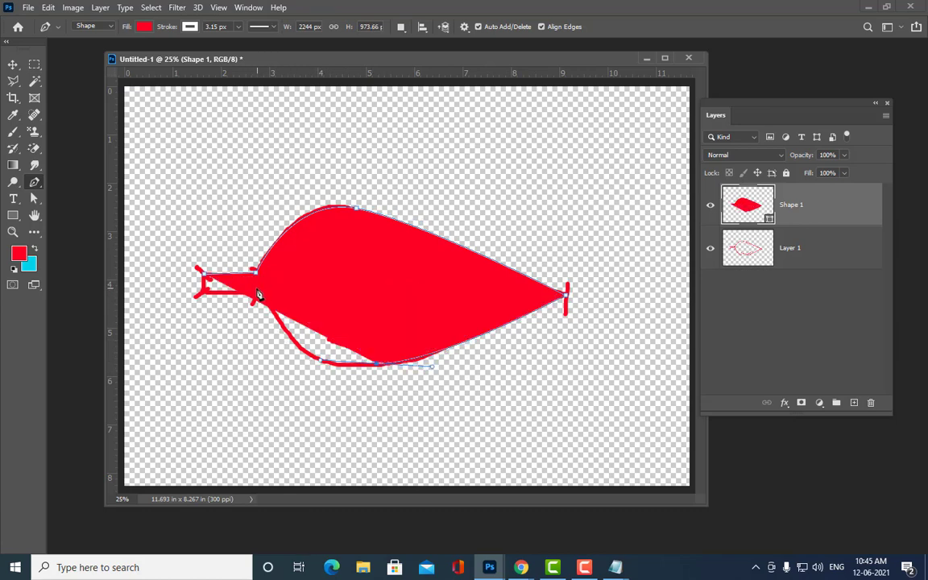
pyautogui.click(203, 291)
pyautogui.click(204, 273)
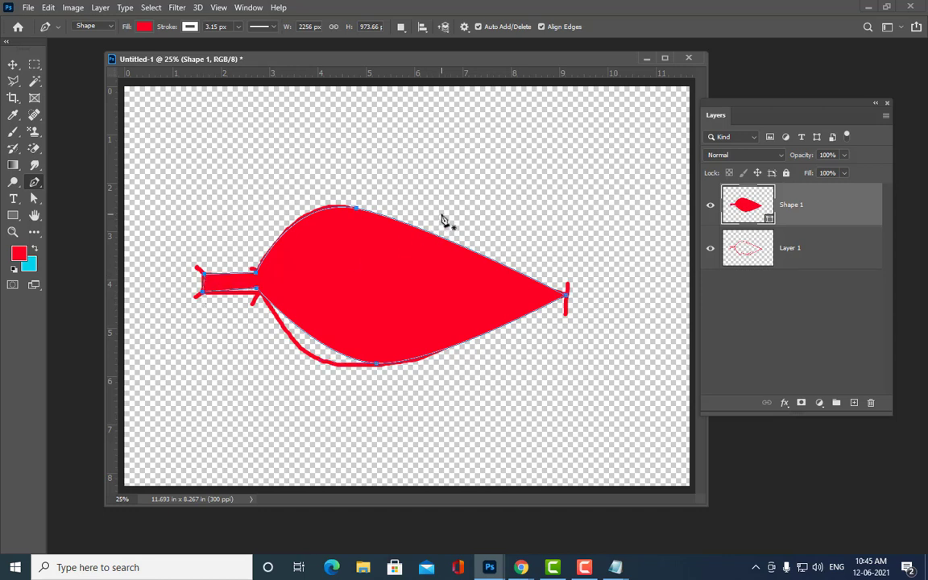
pyautogui.click(823, 243)
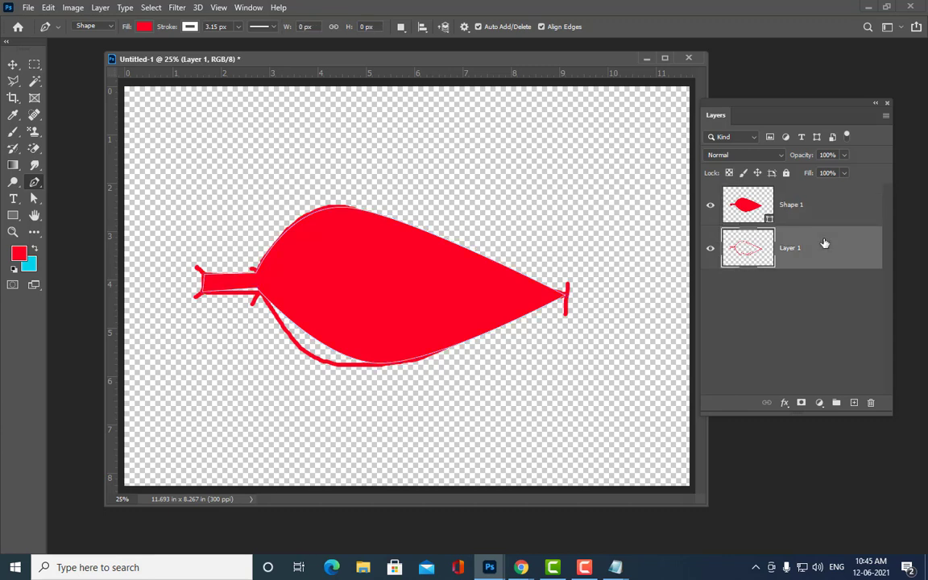
# - Delete the Layer 1 sketch layer
pyautogui.press('Delete')
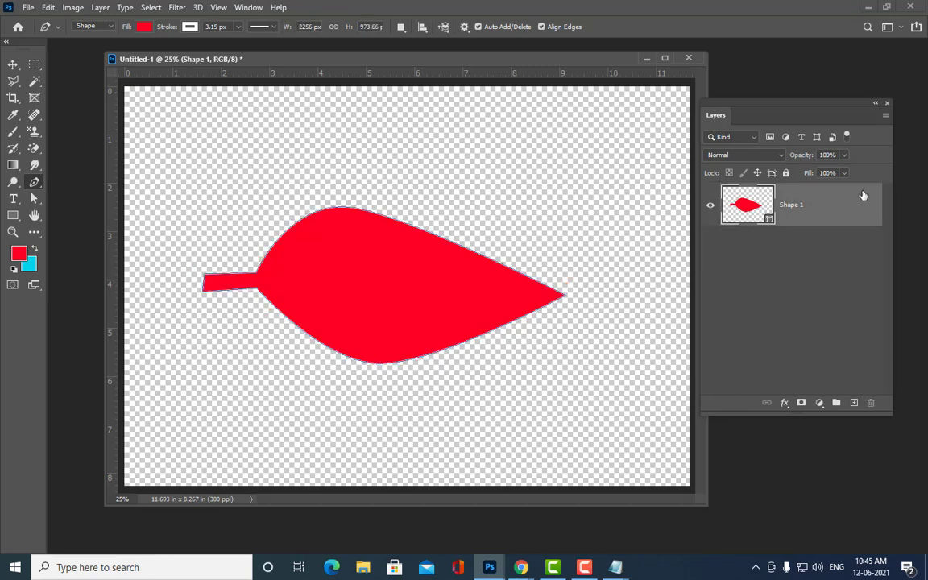
pyautogui.moveTo(355, 64); pyautogui.dragTo(334, 65)
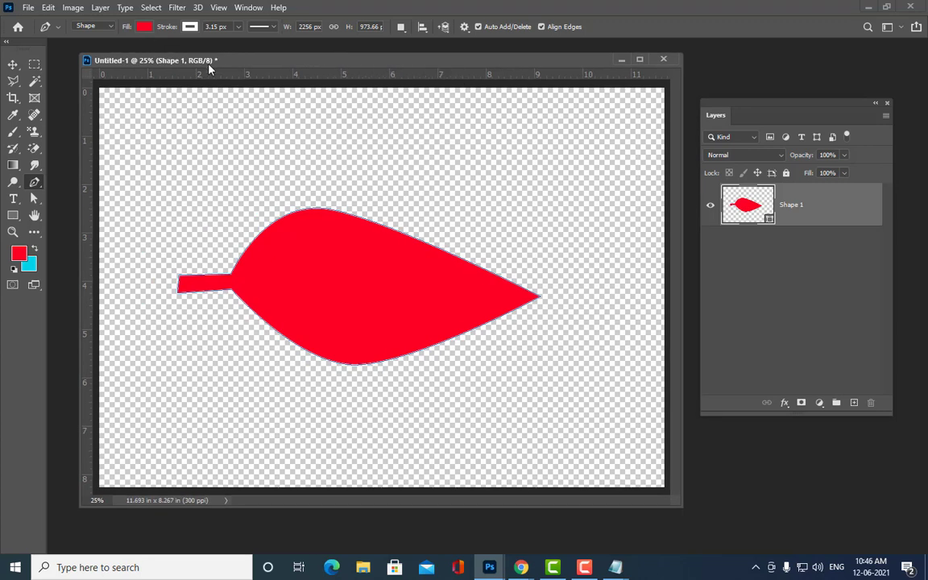
pyautogui.moveTo(209, 68); pyautogui.dragTo(218, 69)
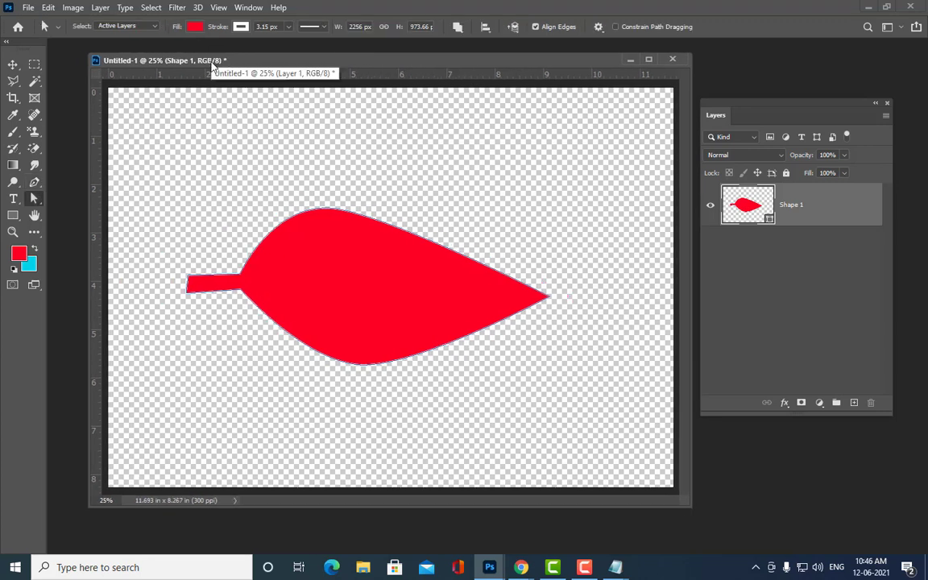
# - Switch to the Direct Selection Tool and shift the red shape up and right
pyautogui.click(35, 199)
pyautogui.rightClick(35, 206)
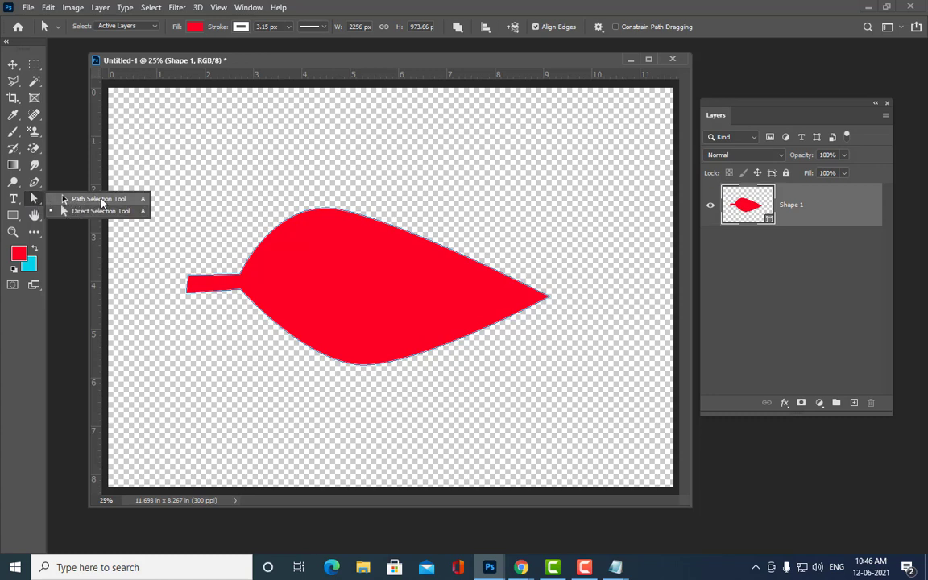
pyautogui.click(98, 211)
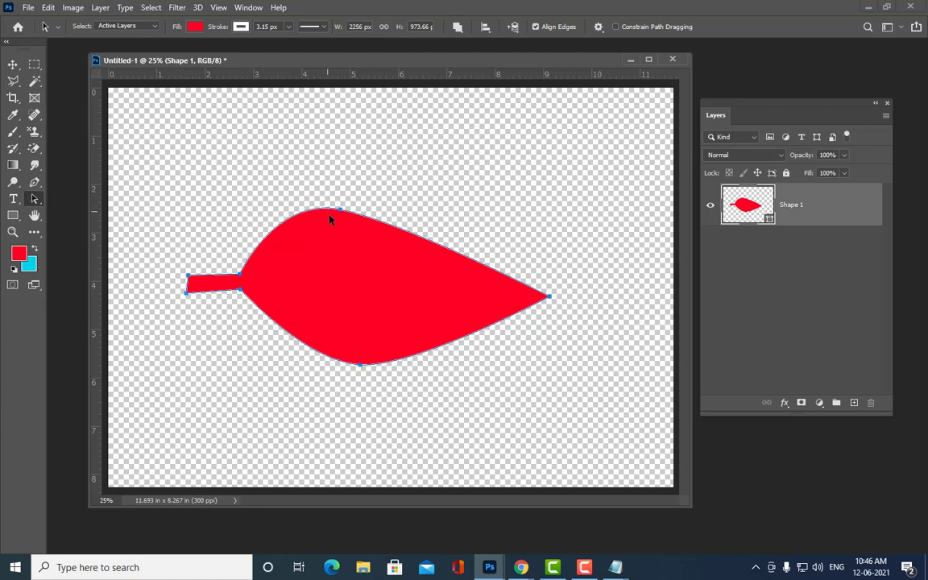
pyautogui.moveTo(376, 276)
pyautogui.mouseDown()
pyautogui.moveTo(397, 234)
pyautogui.moveTo(378, 267)
pyautogui.moveTo(427, 281)
pyautogui.mouseUp()
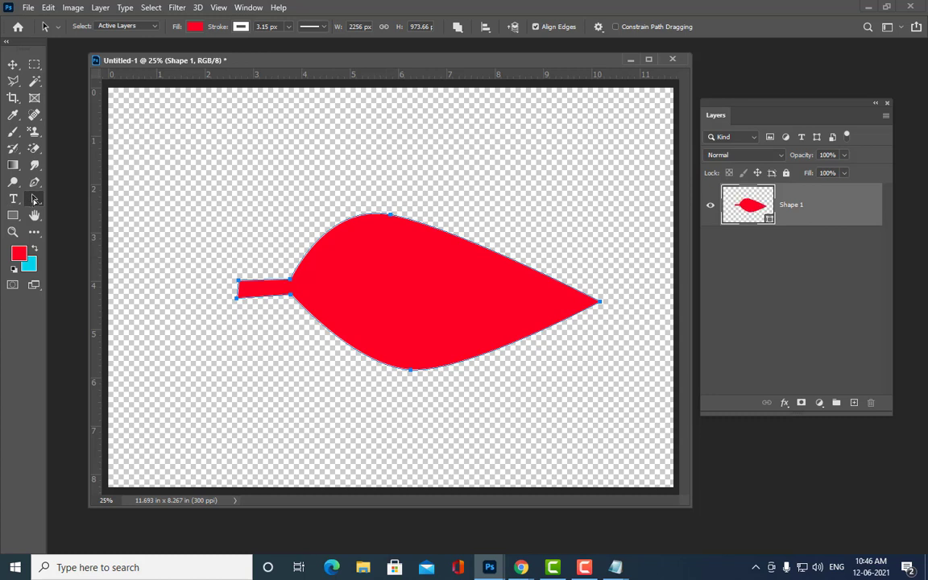
pyautogui.rightClick(34, 199)
pyautogui.click(76, 213)
# - Reshape the body's top and bottom curves by moving their anchors and handles
pyautogui.click(390, 216)
pyautogui.moveTo(326, 202); pyautogui.dragTo(331, 217)
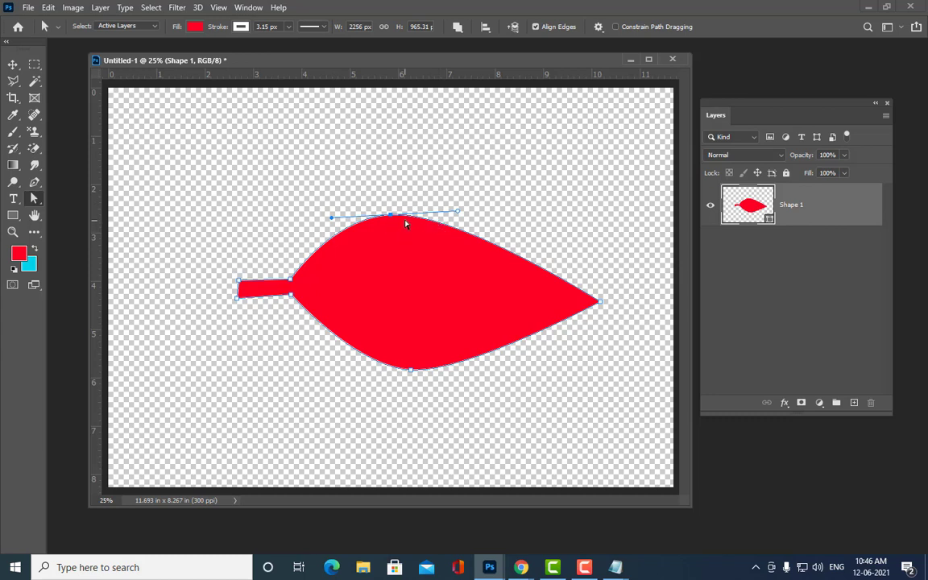
pyautogui.moveTo(391, 217); pyautogui.dragTo(402, 230)
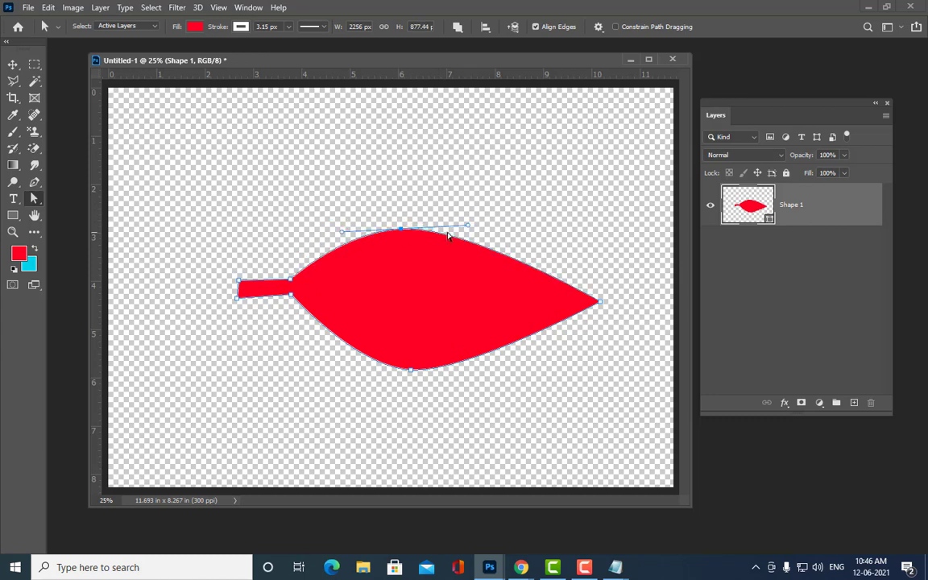
pyautogui.moveTo(469, 227); pyautogui.dragTo(486, 233)
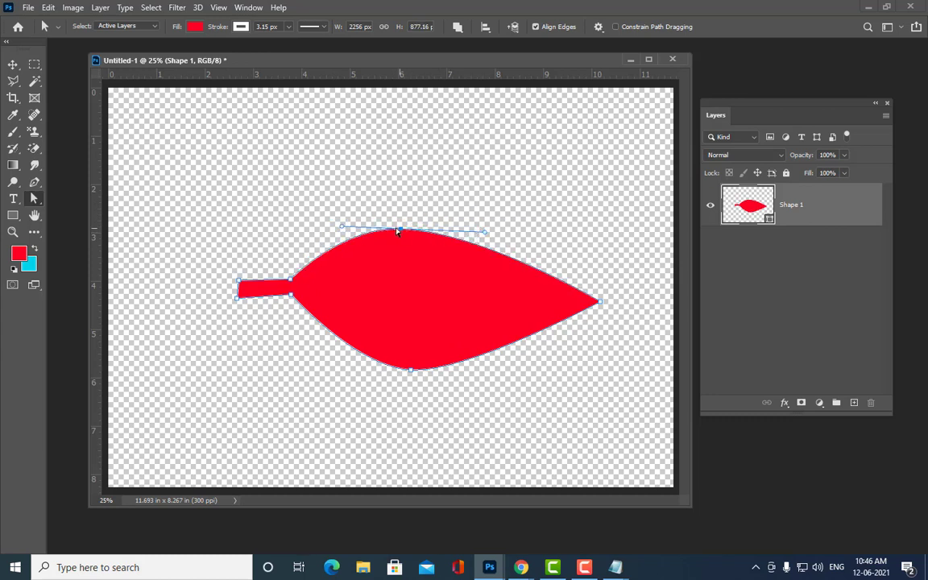
pyautogui.moveTo(401, 230); pyautogui.dragTo(411, 220)
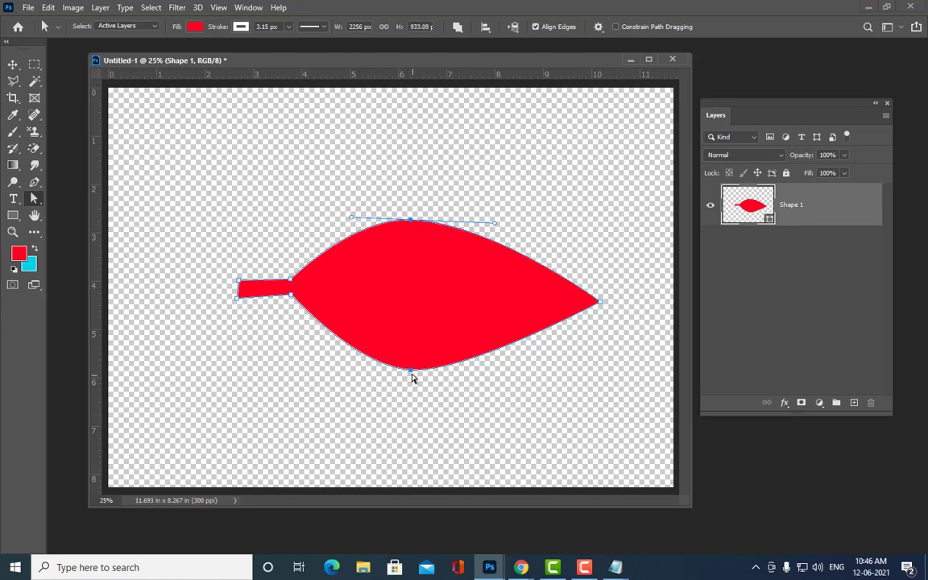
pyautogui.moveTo(410, 369); pyautogui.dragTo(410, 363)
pyautogui.moveTo(352, 361); pyautogui.dragTo(338, 374)
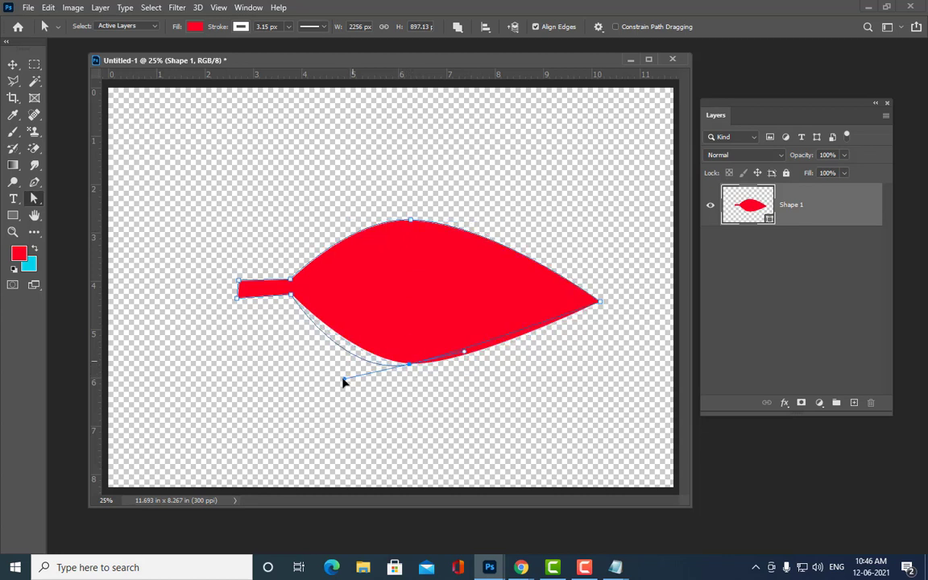
pyautogui.moveTo(463, 353); pyautogui.dragTo(477, 355)
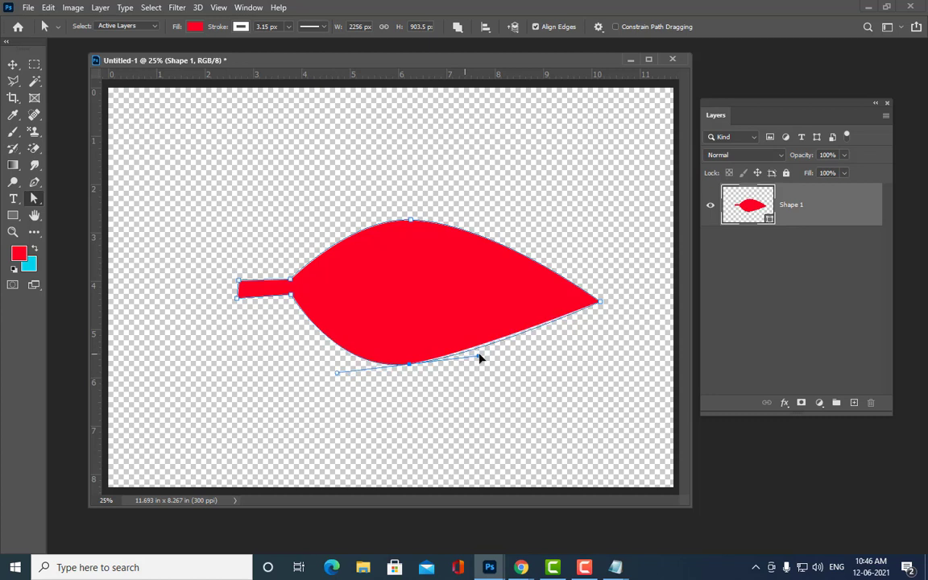
pyautogui.moveTo(413, 225)
pyautogui.mouseDown()
pyautogui.moveTo(404, 212)
pyautogui.moveTo(500, 214)
pyautogui.mouseUp()
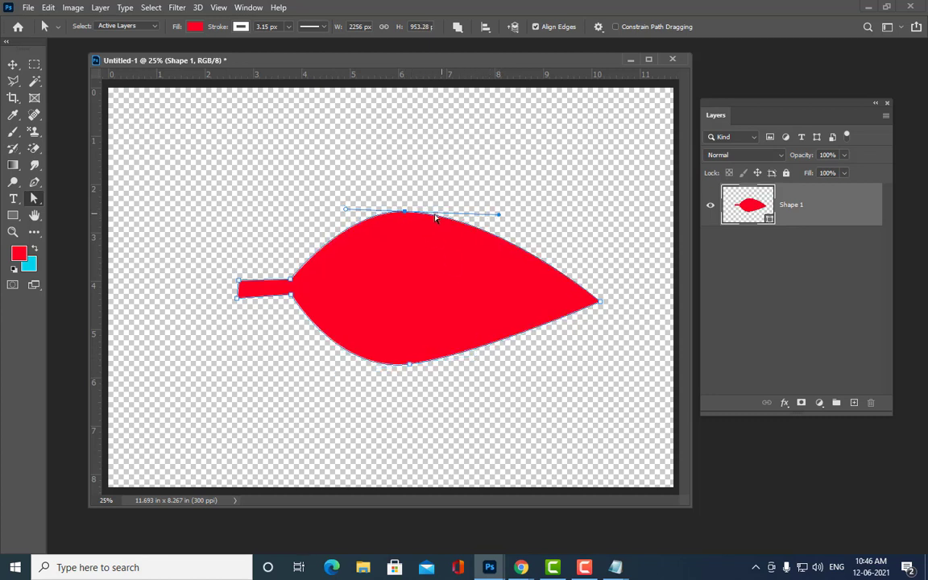
pyautogui.moveTo(406, 219); pyautogui.dragTo(410, 222)
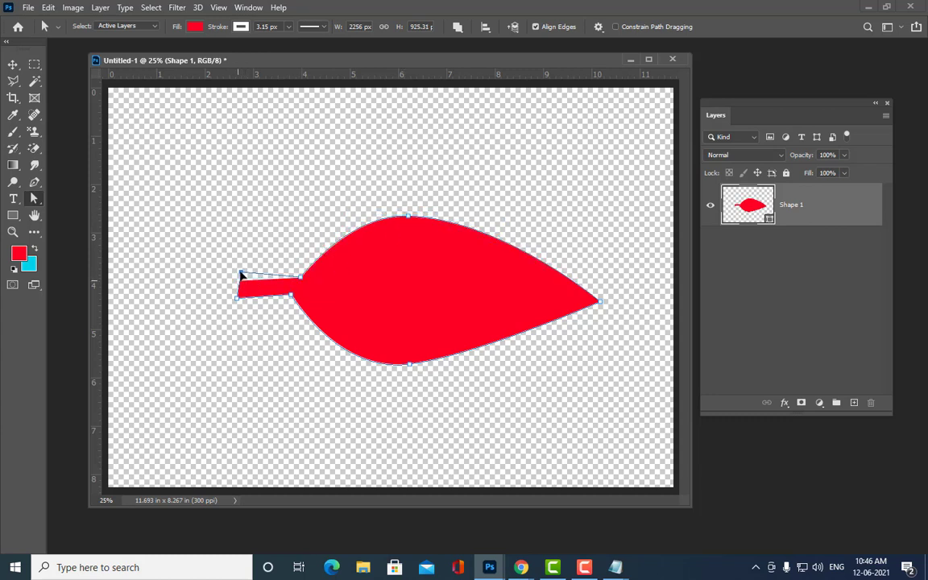
# - Square off the stem corners, sharpen the right tip and deselect the finished leaf
pyautogui.moveTo(240, 280); pyautogui.dragTo(240, 274)
pyautogui.moveTo(290, 295); pyautogui.dragTo(300, 292)
pyautogui.moveTo(237, 300); pyautogui.dragTo(242, 298)
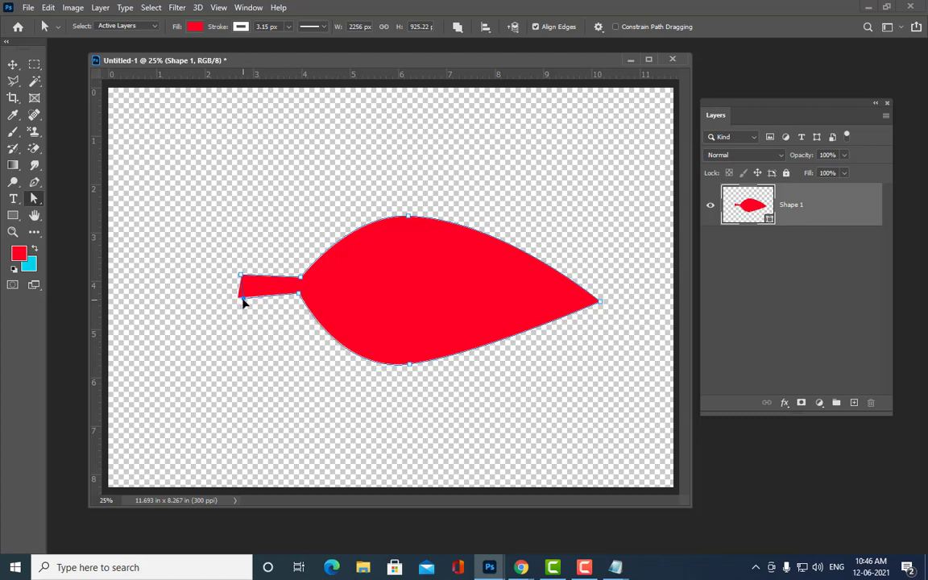
pyautogui.click(301, 277)
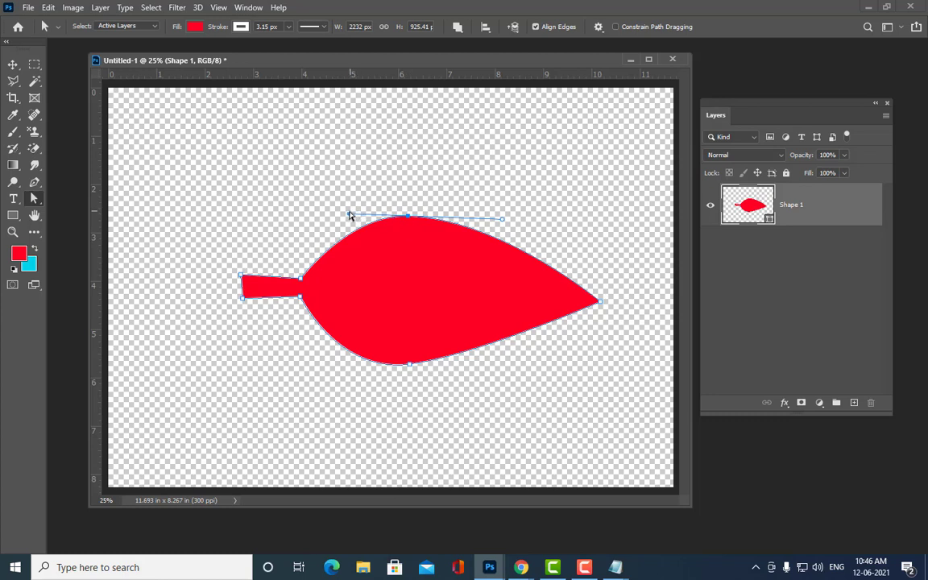
pyautogui.moveTo(349, 214); pyautogui.dragTo(352, 230)
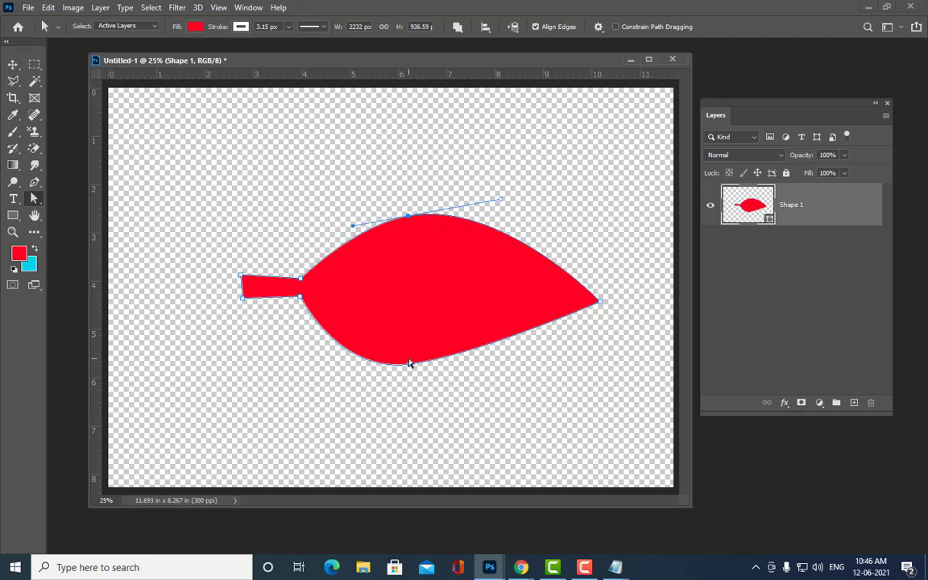
pyautogui.moveTo(410, 362)
pyautogui.mouseDown()
pyautogui.moveTo(484, 368)
pyautogui.moveTo(487, 348)
pyautogui.mouseUp()
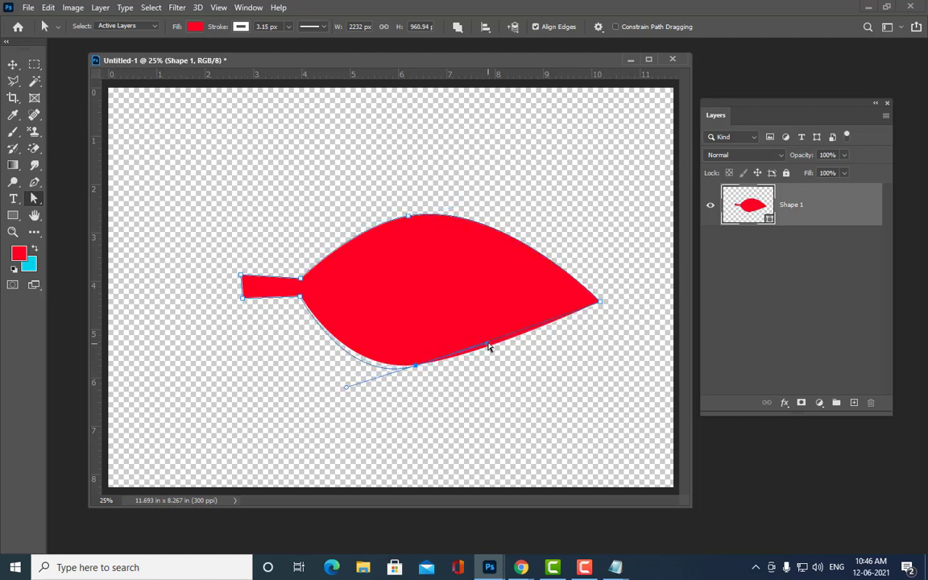
pyautogui.click(408, 217)
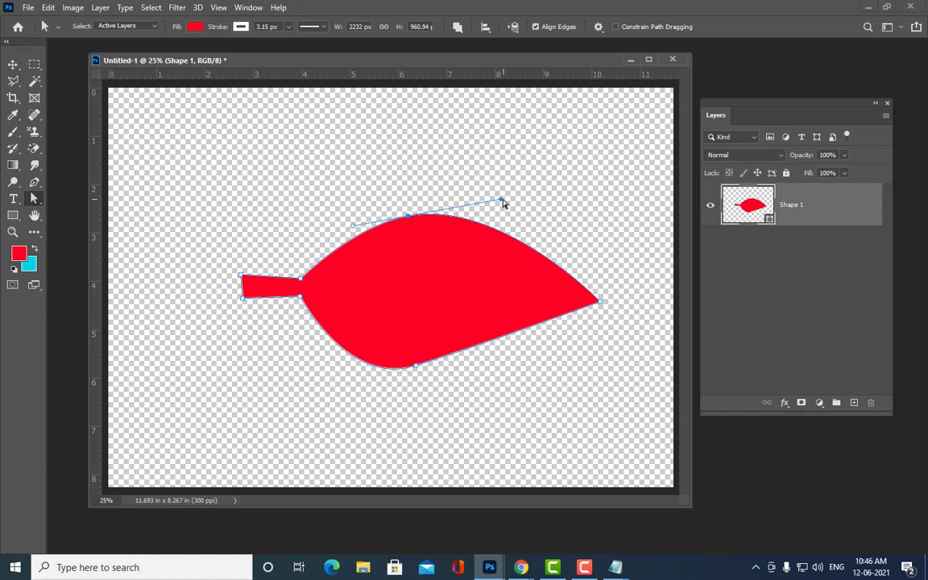
pyautogui.moveTo(501, 203); pyautogui.dragTo(499, 242)
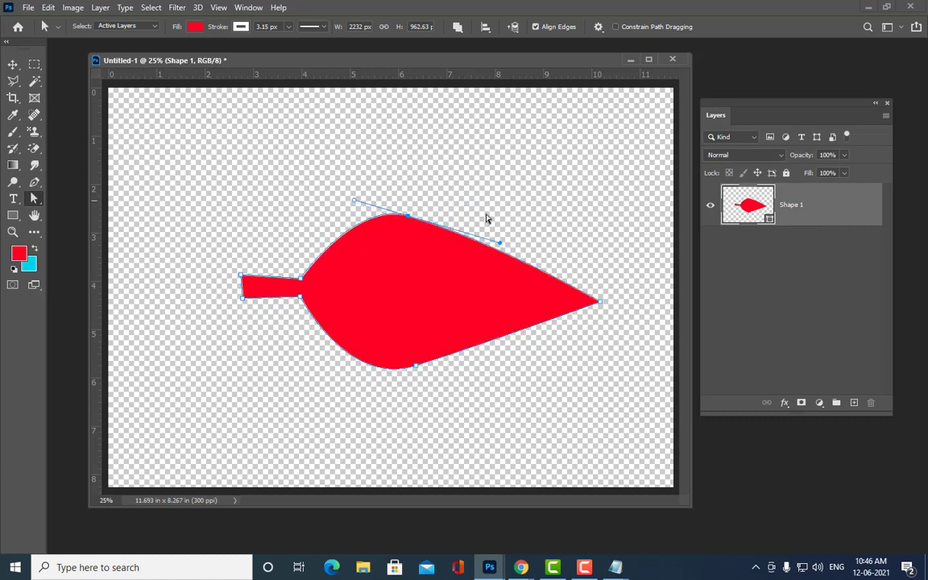
pyautogui.moveTo(500, 243); pyautogui.dragTo(515, 229)
pyautogui.click(542, 197)
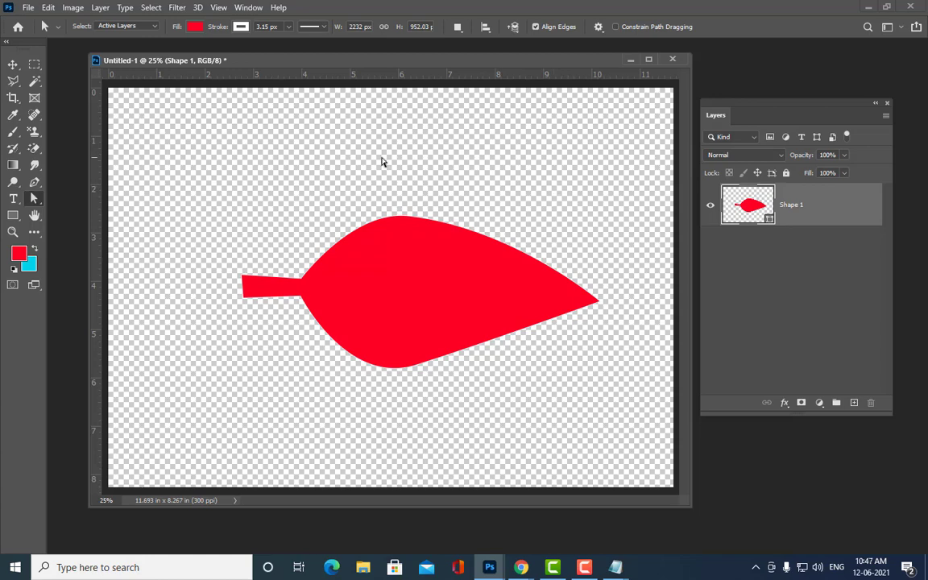
# - Fill the leaf shape with a solid green swatch
pyautogui.moveTo(280, 56); pyautogui.dragTo(274, 64)
pyautogui.click(193, 27)
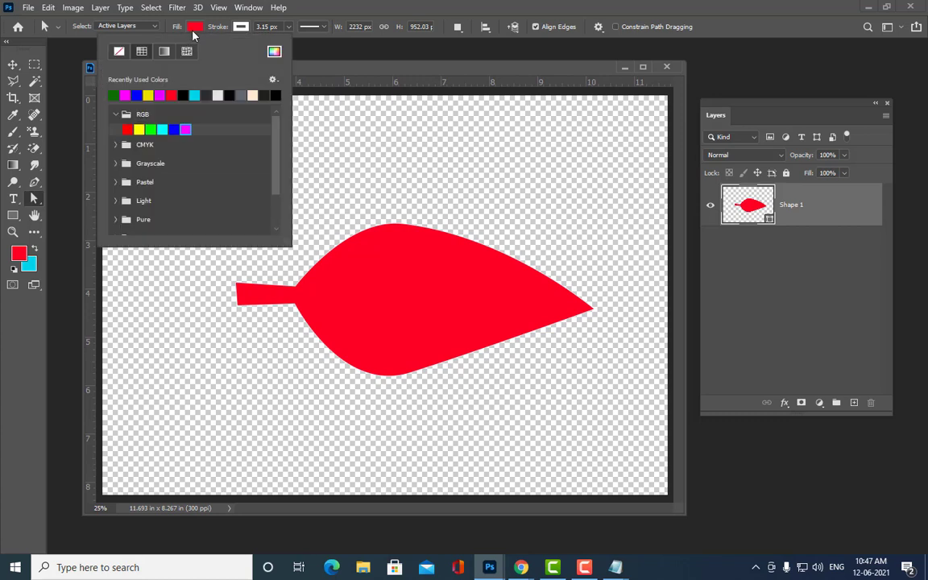
pyautogui.click(113, 95)
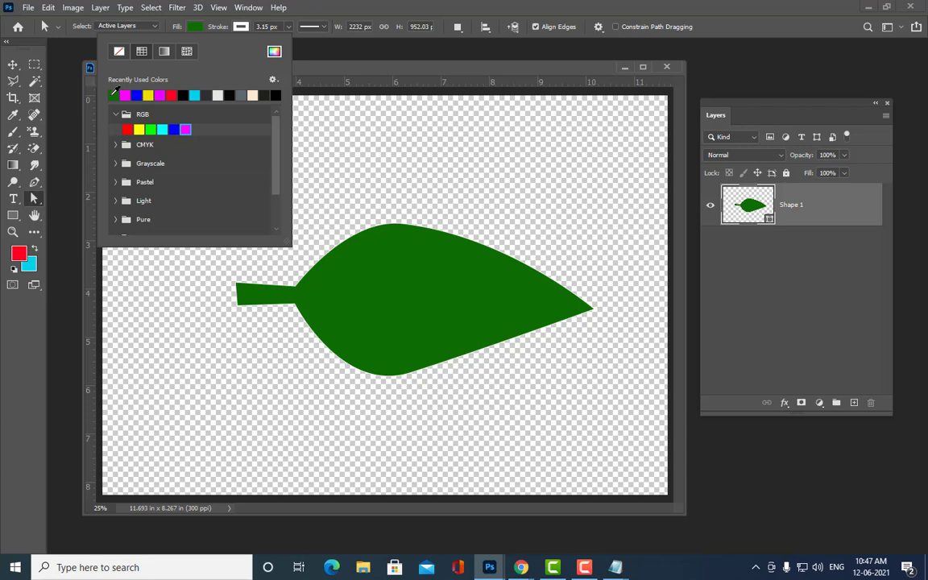
# - Switch the leaf's fill to Gradient and expand the Basics gradient presets
pyautogui.click(163, 53)
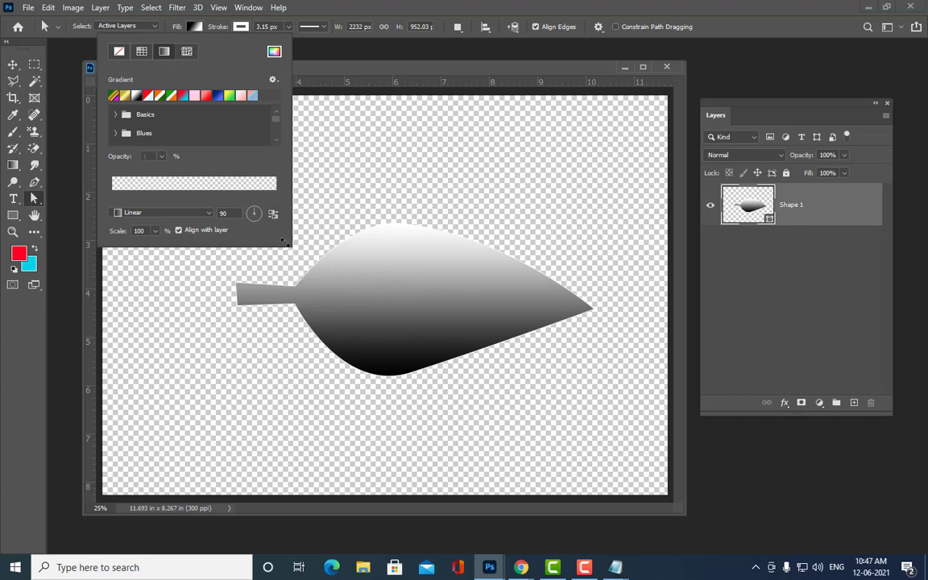
pyautogui.moveTo(285, 243)
pyautogui.mouseDown()
pyautogui.moveTo(315, 269)
pyautogui.moveTo(326, 348)
pyautogui.mouseUp()
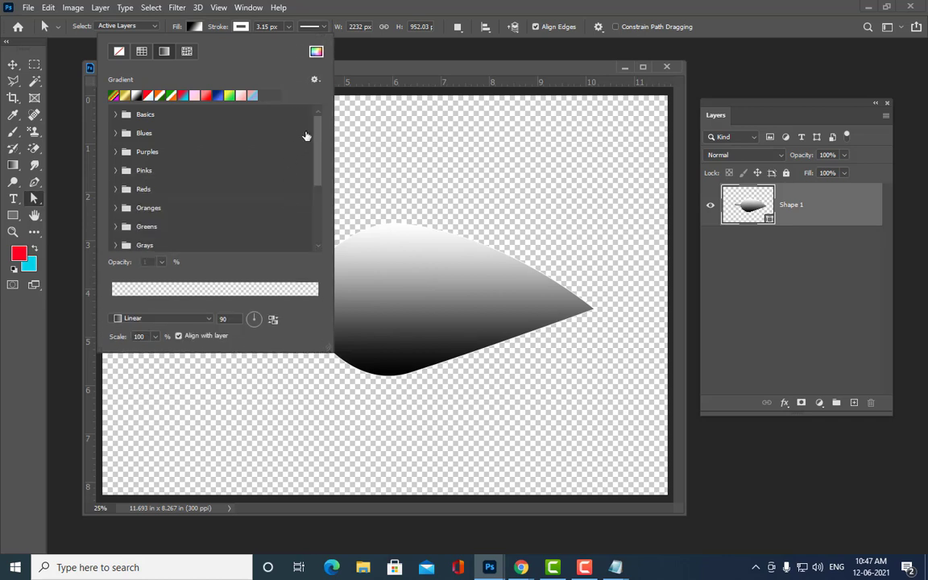
pyautogui.scroll(-3, 306, 134)
pyautogui.scroll(3, 304, 144)
pyautogui.click(117, 115)
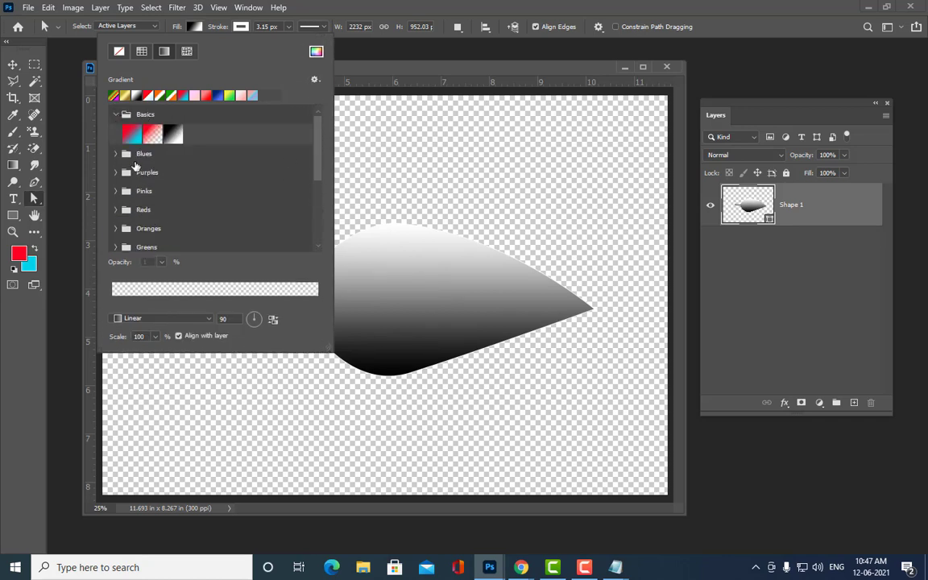
# - Apply the red-cyan Basics gradient and recolor its stops to dark and light green
pyautogui.click(124, 128)
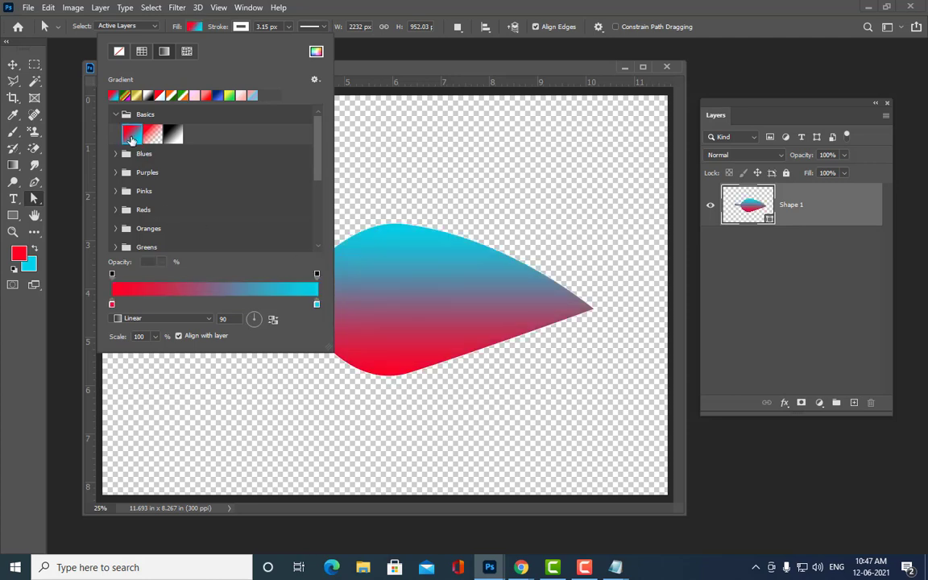
pyautogui.doubleClick(112, 304)
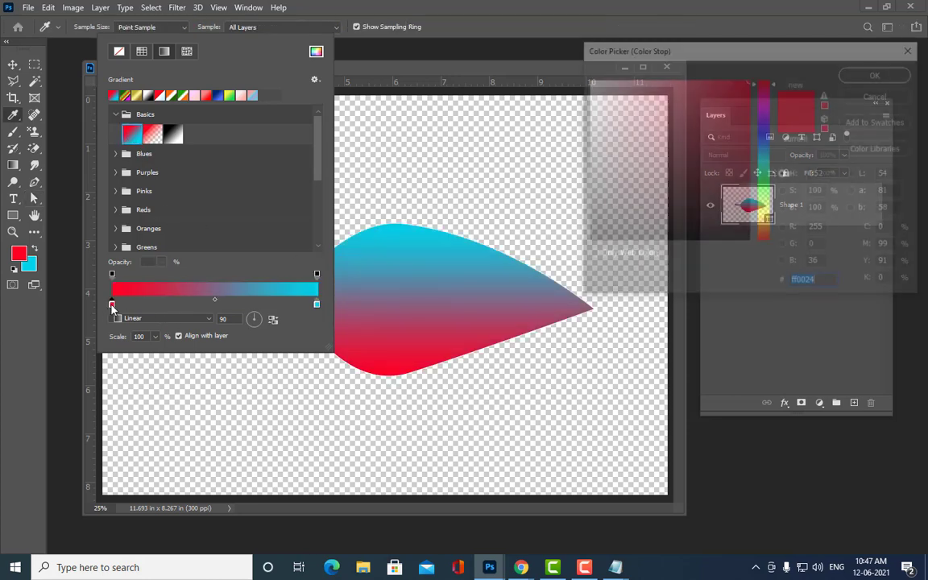
pyautogui.click(764, 202)
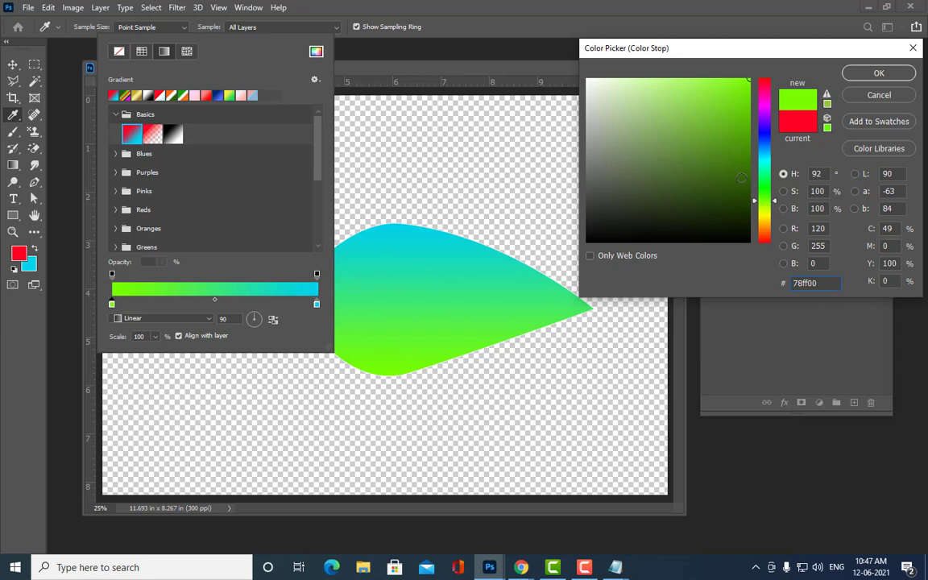
pyautogui.click(744, 173)
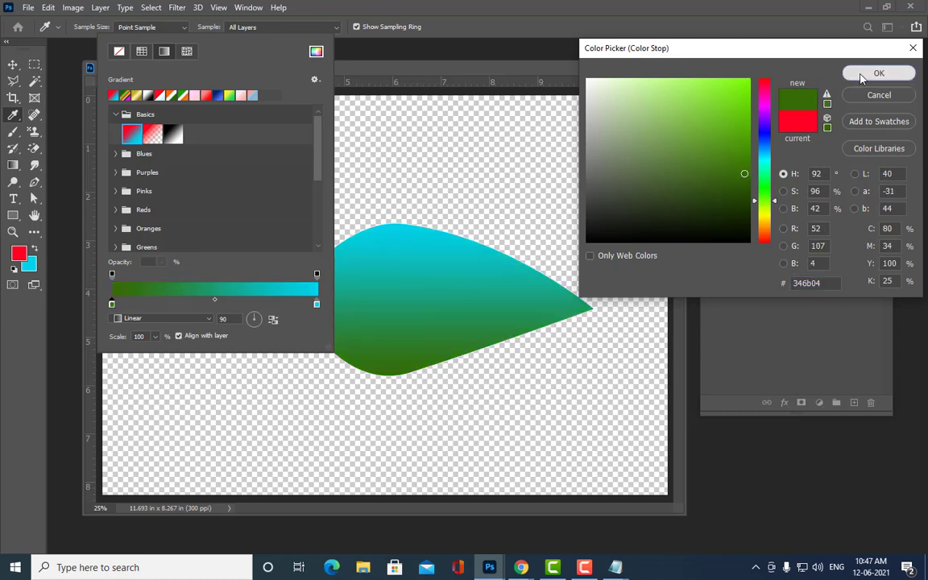
pyautogui.click(864, 76)
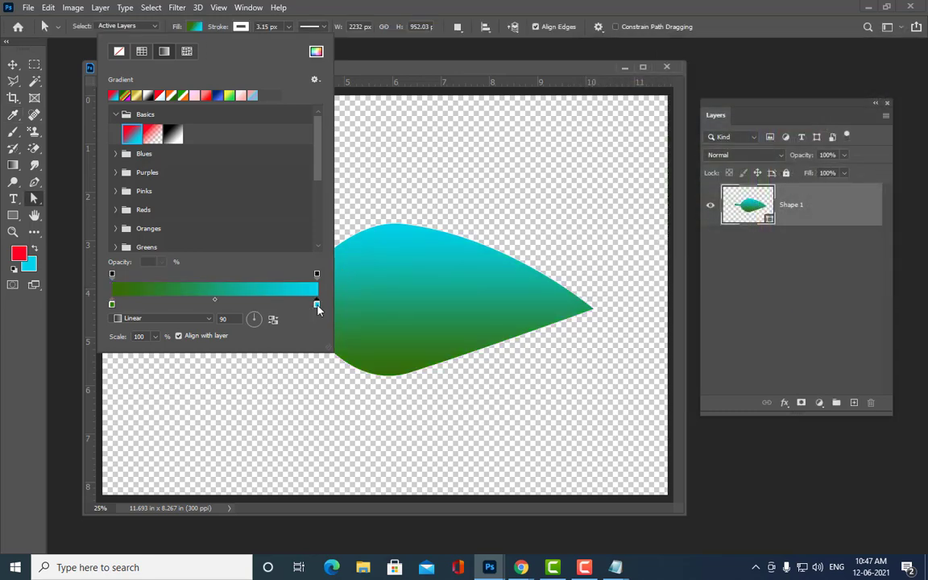
pyautogui.doubleClick(317, 304)
pyautogui.click(719, 160)
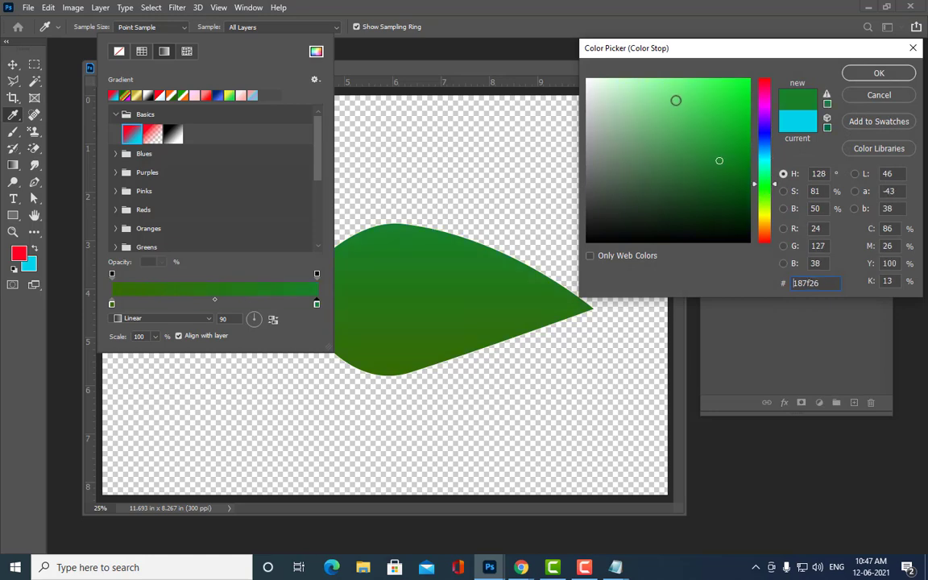
pyautogui.click(641, 82)
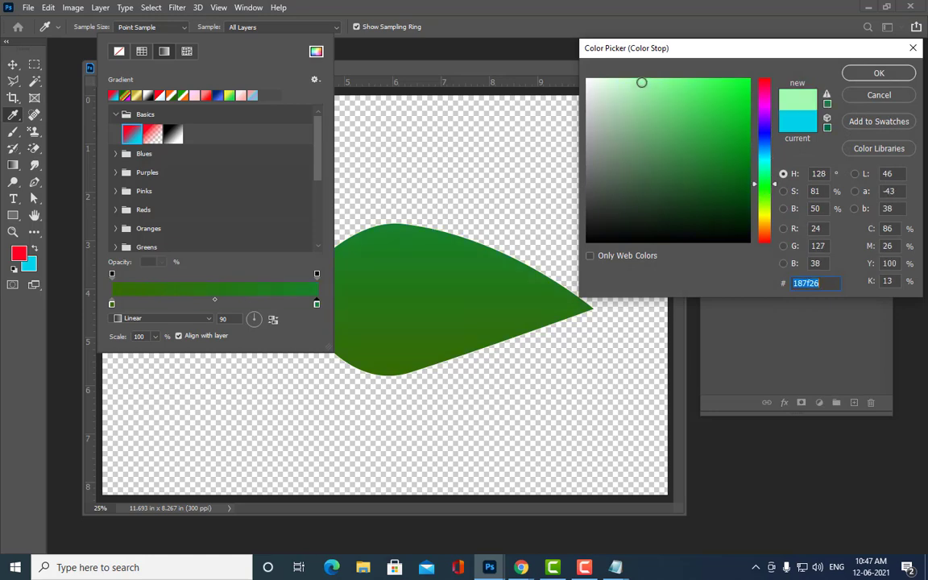
pyautogui.click(879, 73)
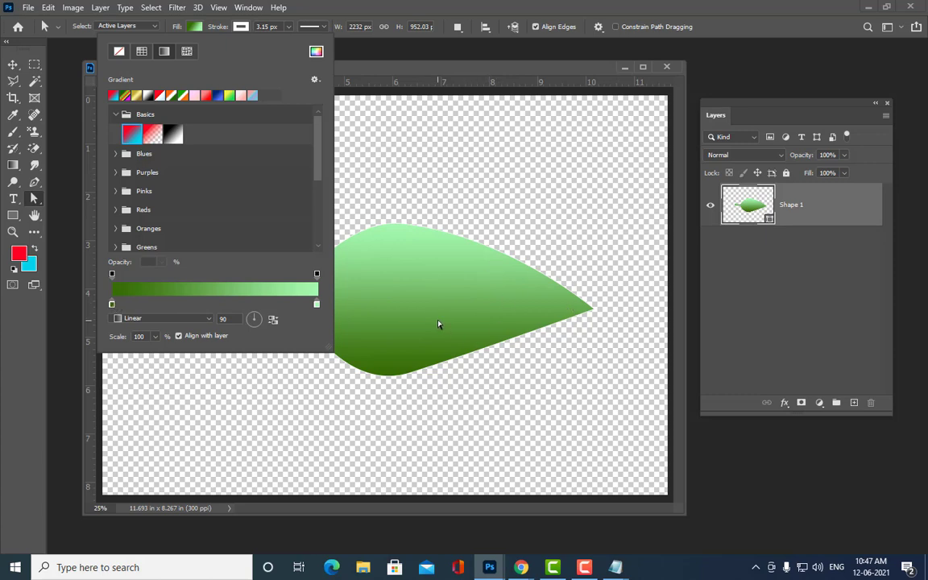
# - Set the gradient to Radial, reverse it, then change it to Reflected
pyautogui.click(169, 319)
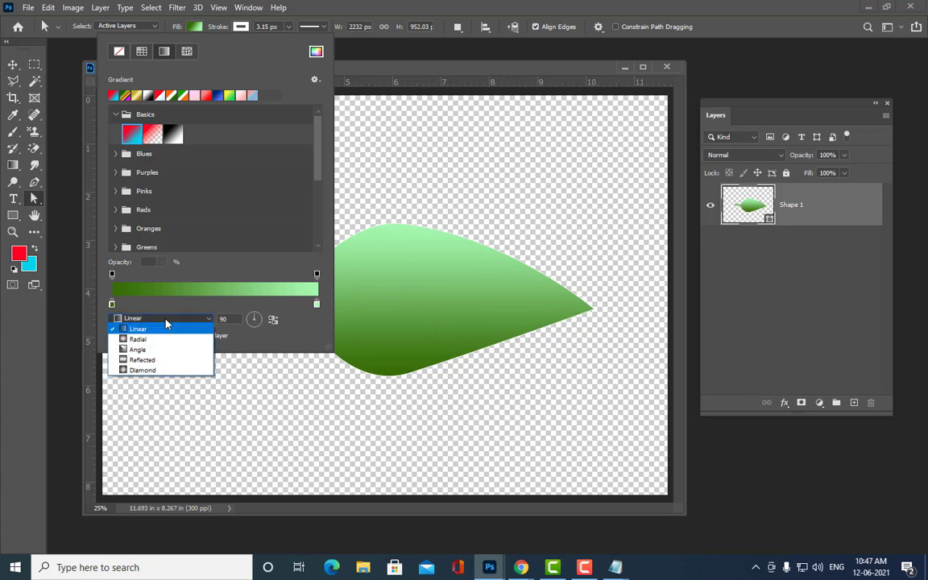
pyautogui.click(160, 342)
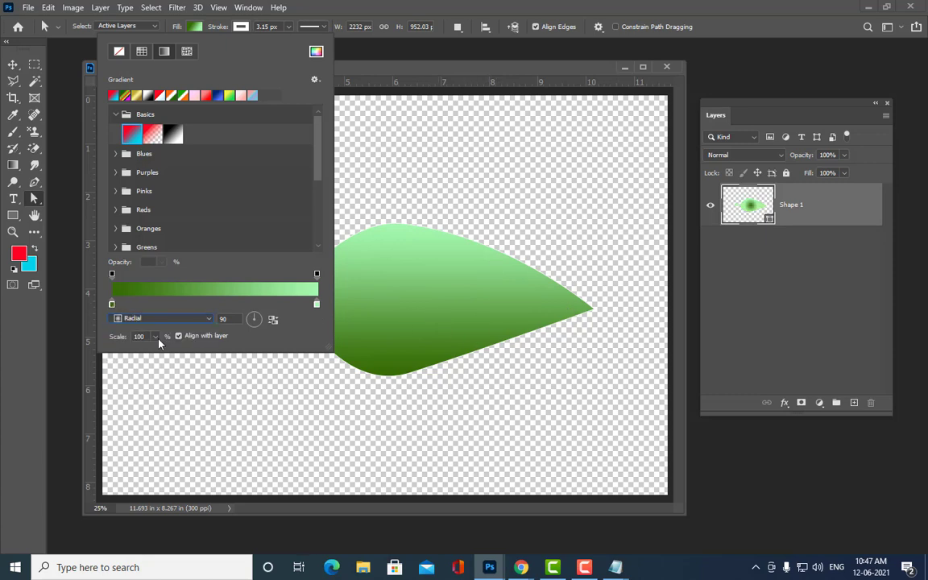
pyautogui.click(273, 320)
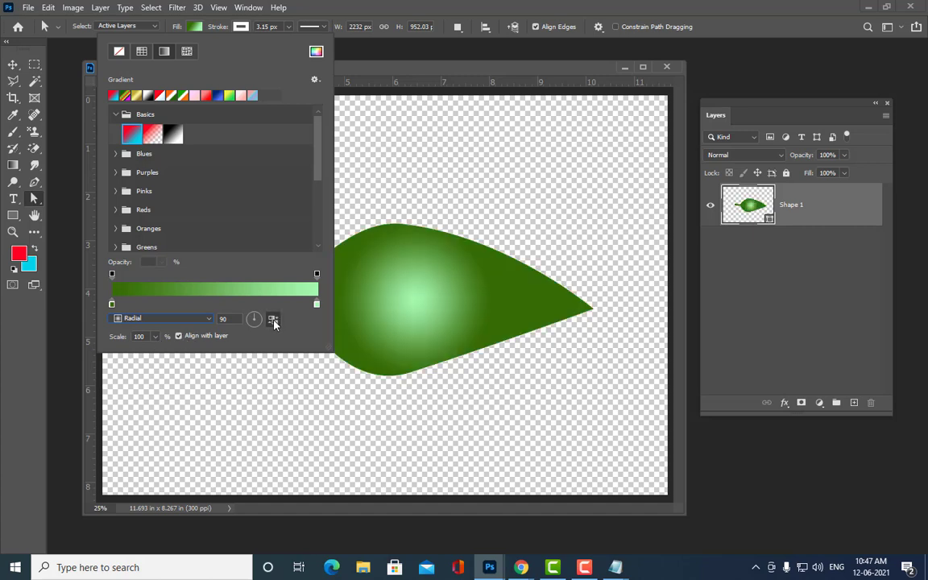
pyautogui.click(146, 320)
pyautogui.click(139, 358)
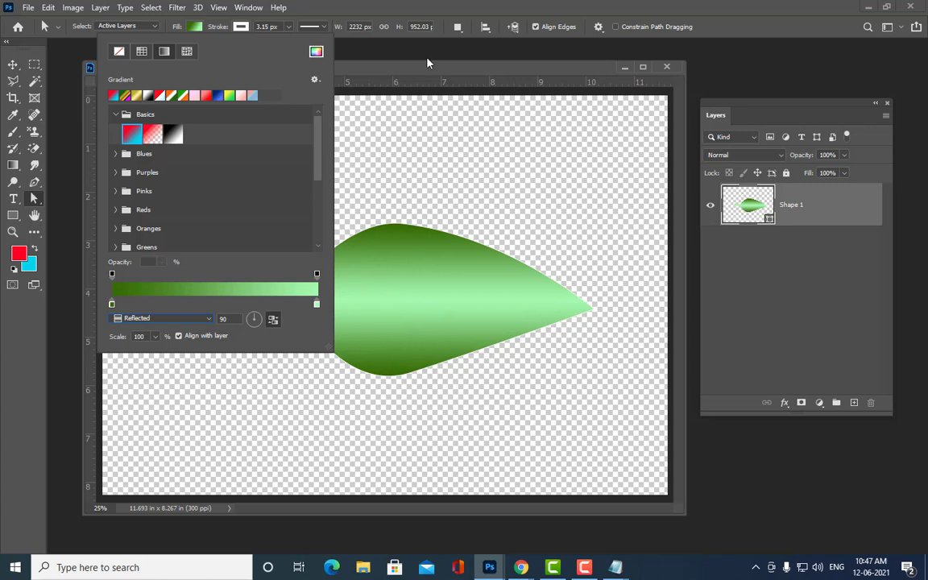
pyautogui.click(397, 81)
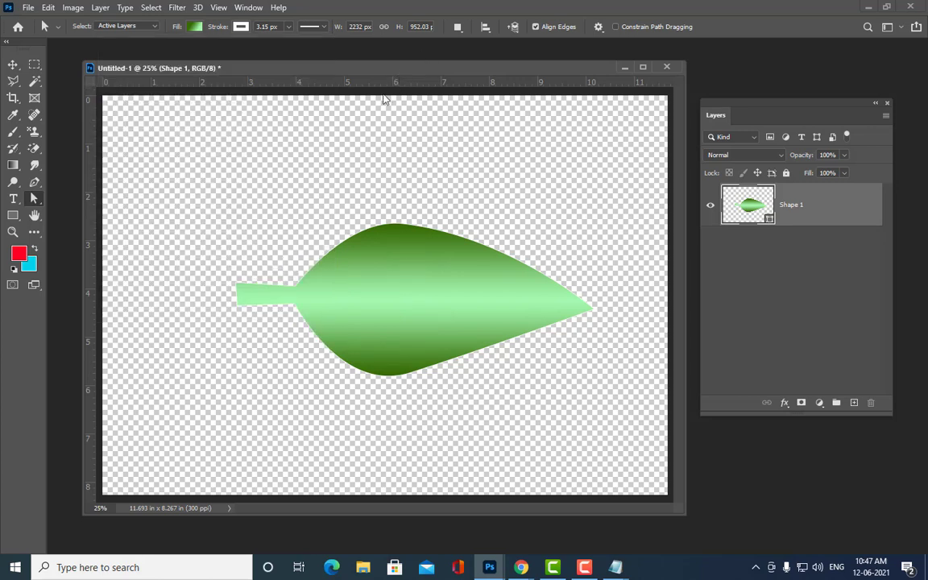
# - Change the dark green gradient stop to a brighter green
pyautogui.click(198, 27)
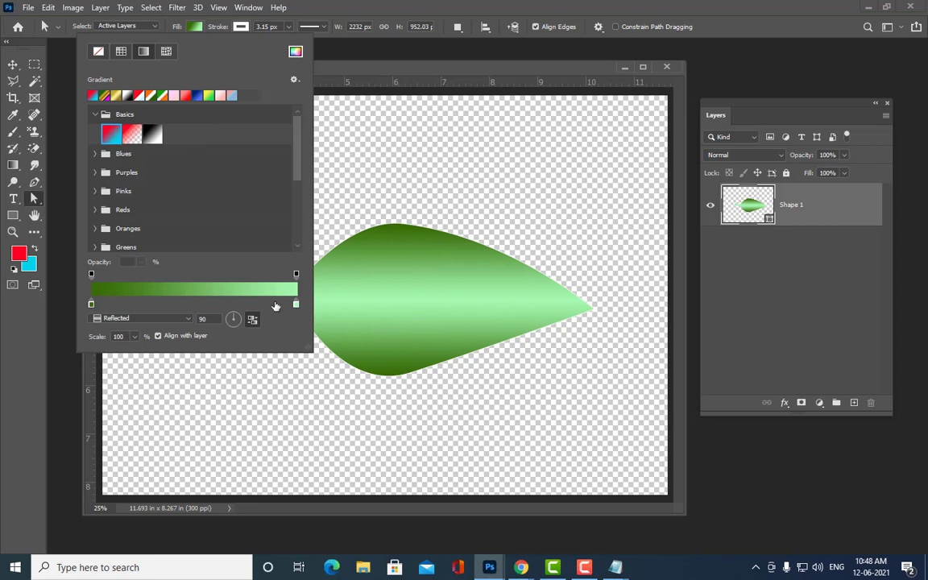
pyautogui.doubleClick(91, 305)
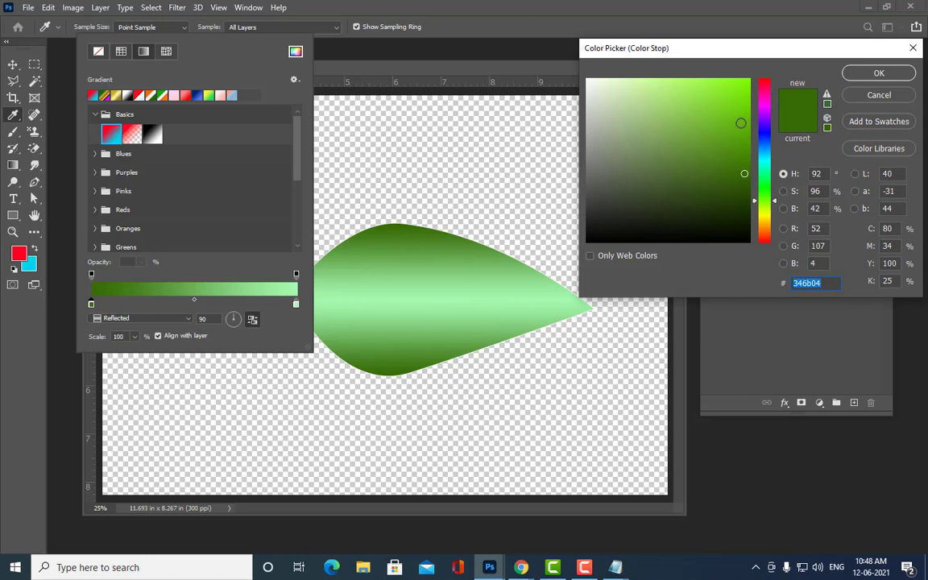
pyautogui.click(740, 123)
pyautogui.click(878, 73)
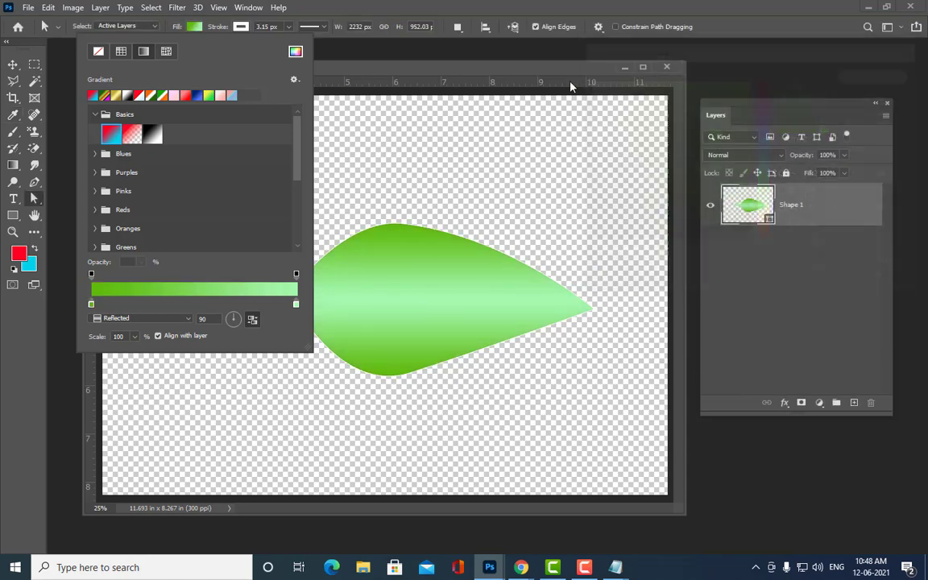
pyautogui.moveTo(507, 66); pyautogui.dragTo(474, 66)
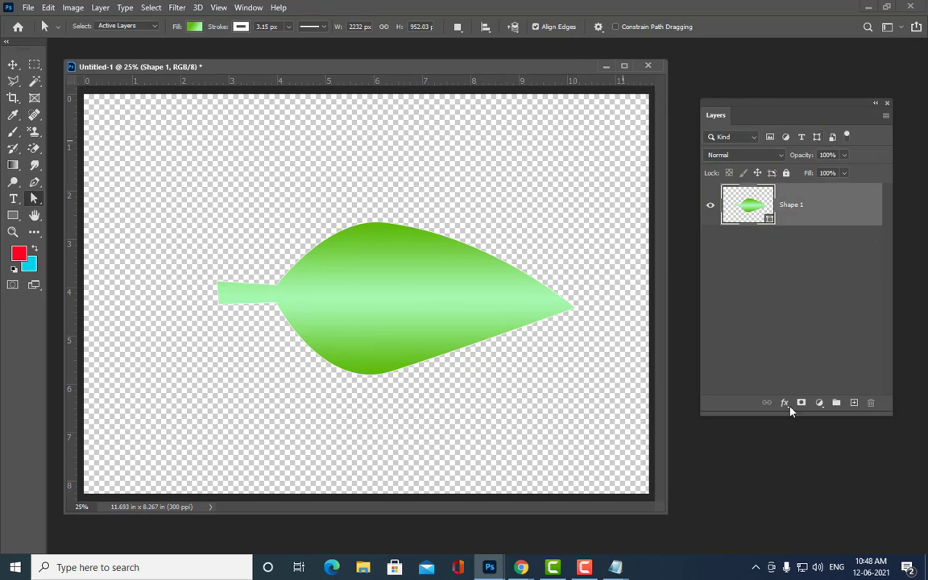
# - Give the leaf a blue stroke, widened from 3.15 px to 45.62 px
pyautogui.click(240, 27)
pyautogui.click(218, 95)
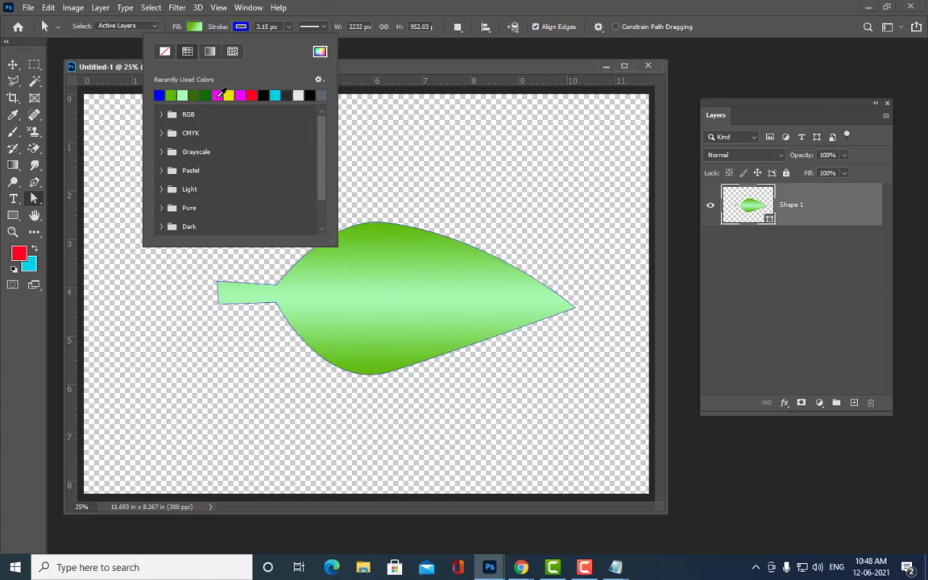
pyautogui.click(408, 64)
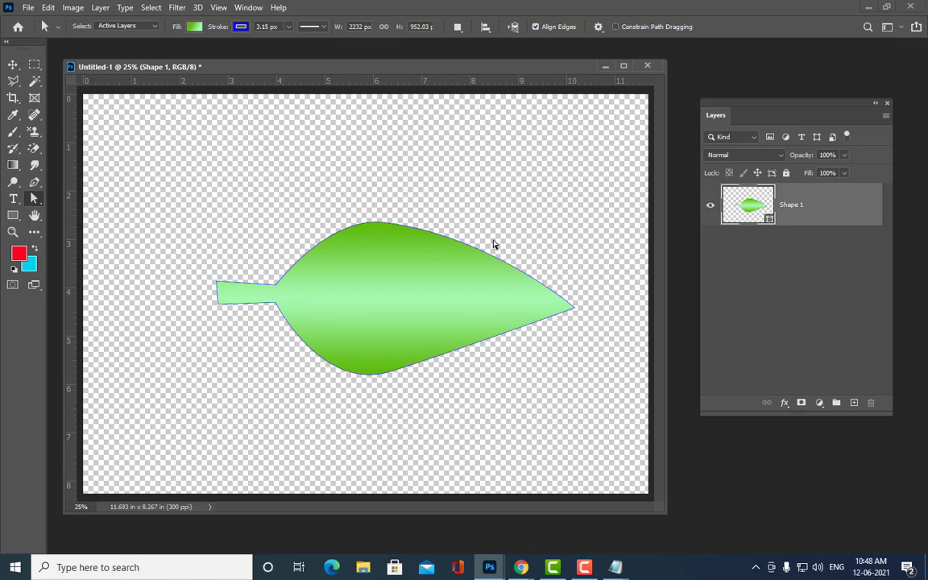
pyautogui.click(289, 27)
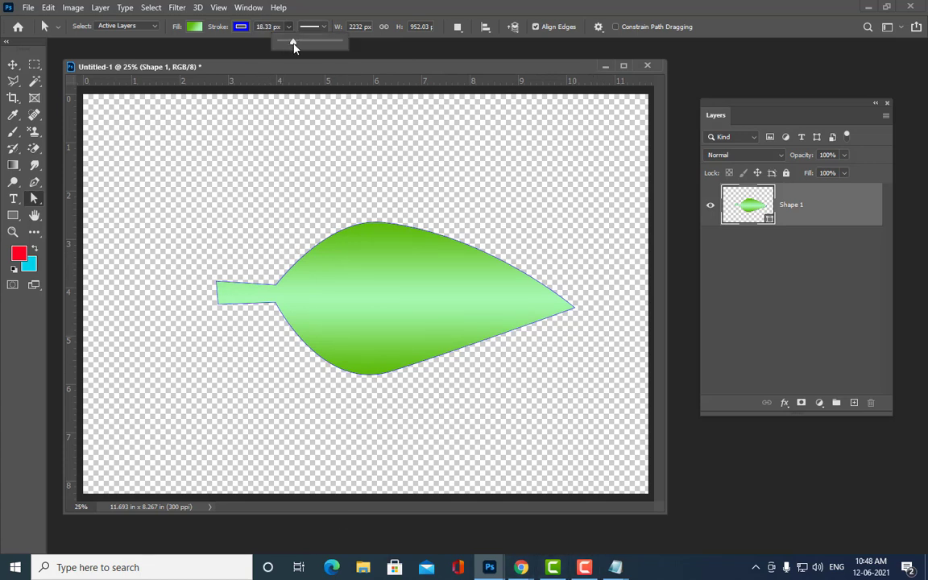
pyautogui.moveTo(293, 46); pyautogui.dragTo(303, 46)
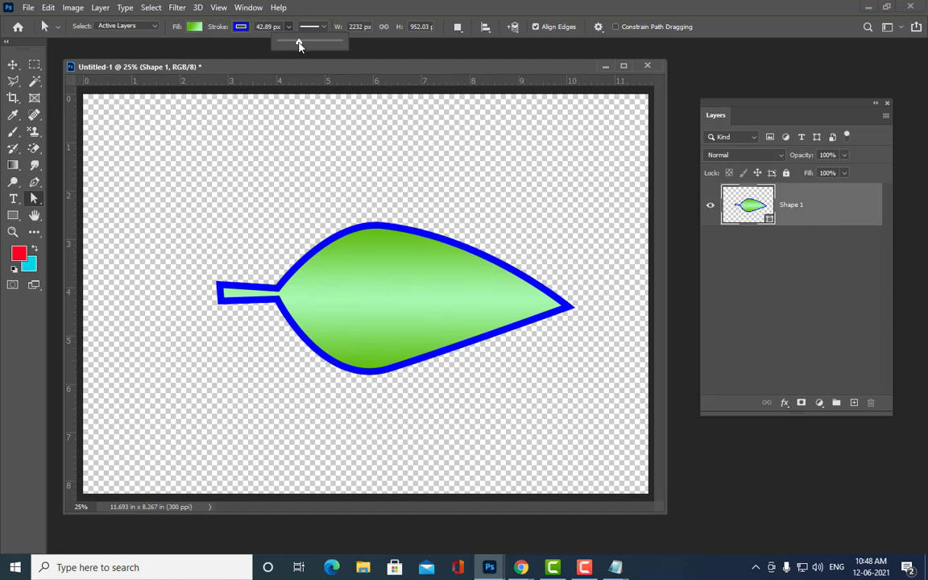
pyautogui.moveTo(299, 41); pyautogui.dragTo(300, 46)
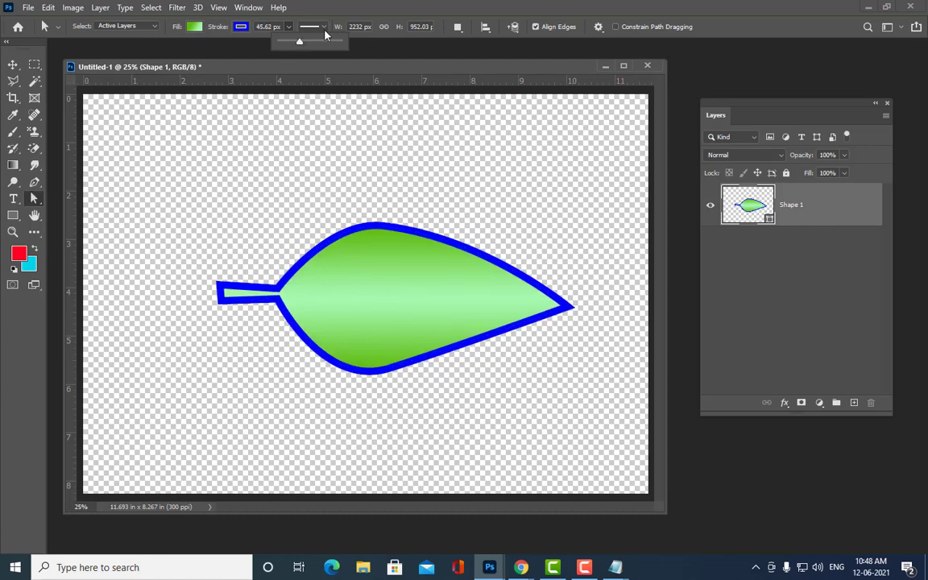
# - Make the leaf's blue stroke dotted, with width set to 18.33 px
pyautogui.click(298, 25)
pyautogui.click(283, 88)
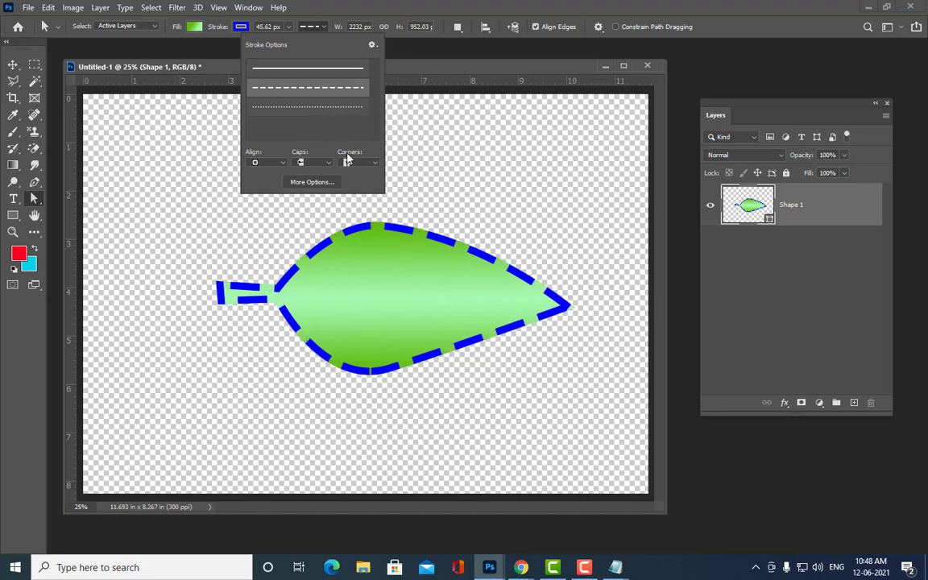
pyautogui.click(299, 106)
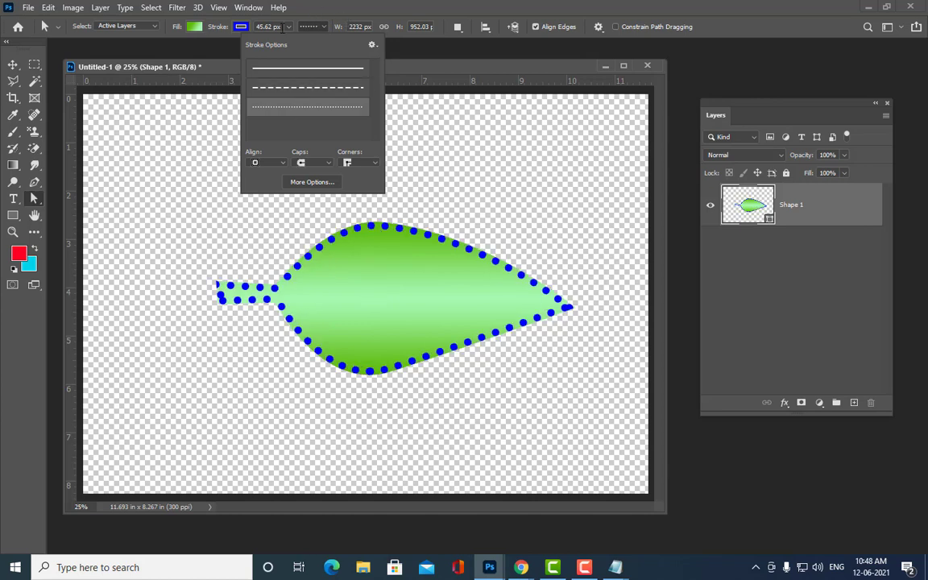
pyautogui.click(288, 27)
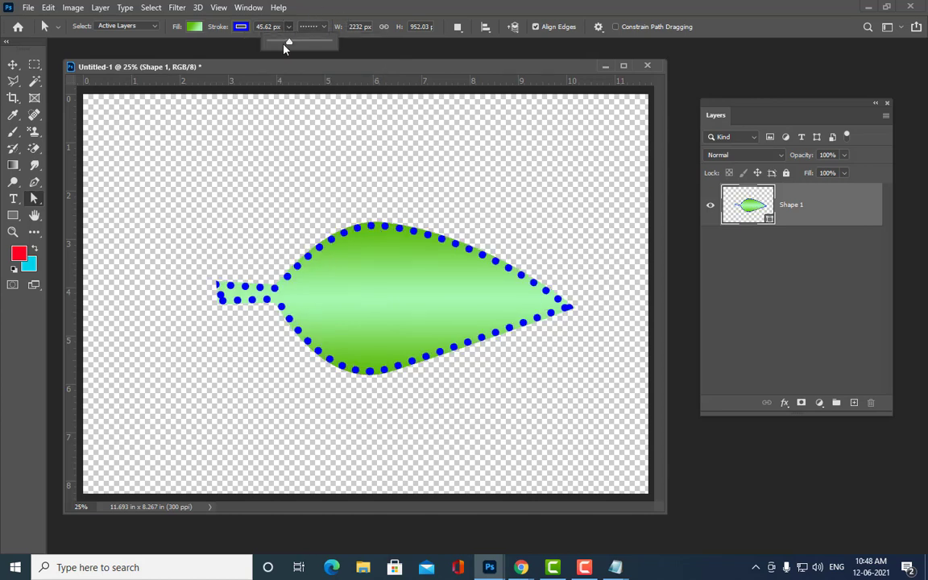
pyautogui.moveTo(284, 45)
pyautogui.mouseDown()
pyautogui.moveTo(276, 41)
pyautogui.moveTo(283, 42)
pyautogui.mouseUp()
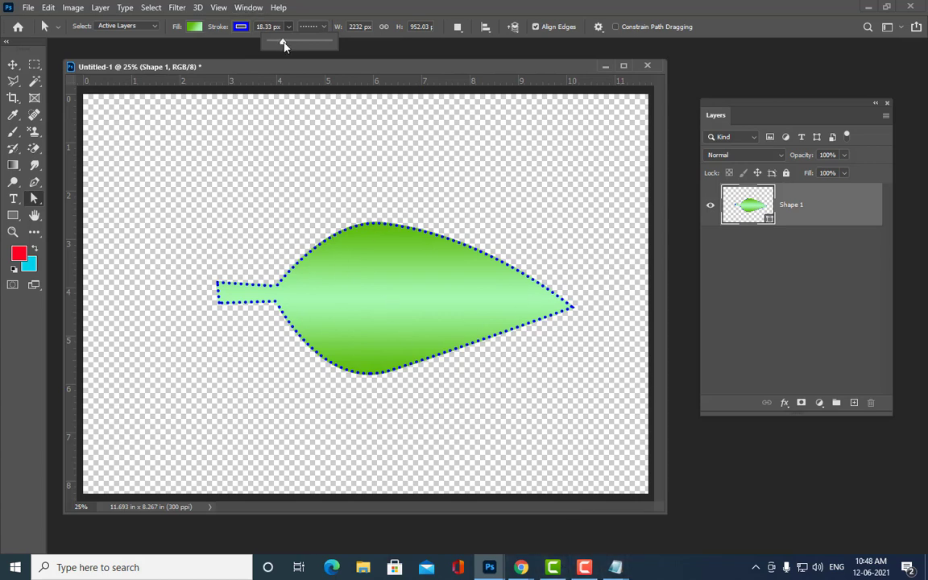
pyautogui.moveTo(283, 41); pyautogui.dragTo(283, 45)
# - Add a new empty Layer 1 and delete the Shape 1 leaf layer
pyautogui.moveTo(339, 69); pyautogui.dragTo(344, 73)
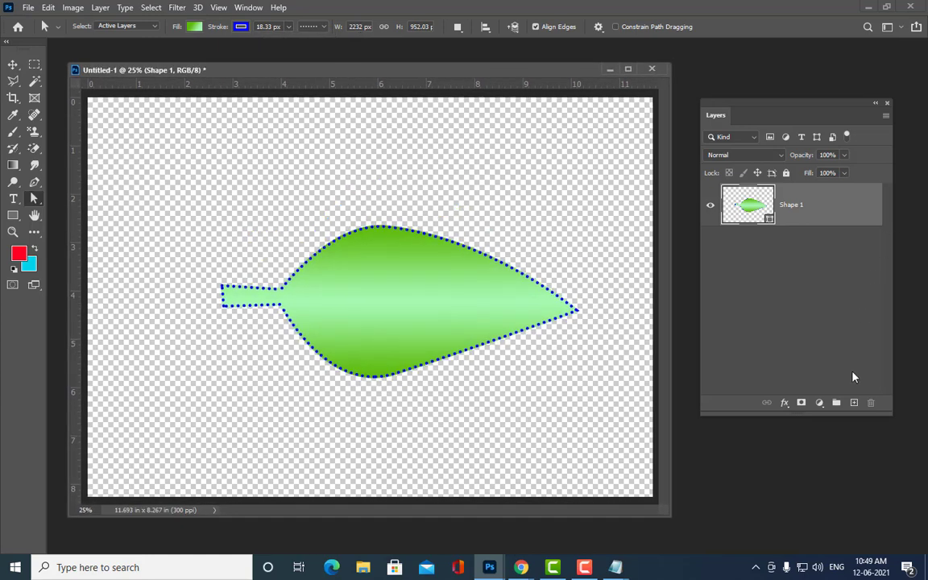
pyautogui.click(855, 403)
pyautogui.click(838, 251)
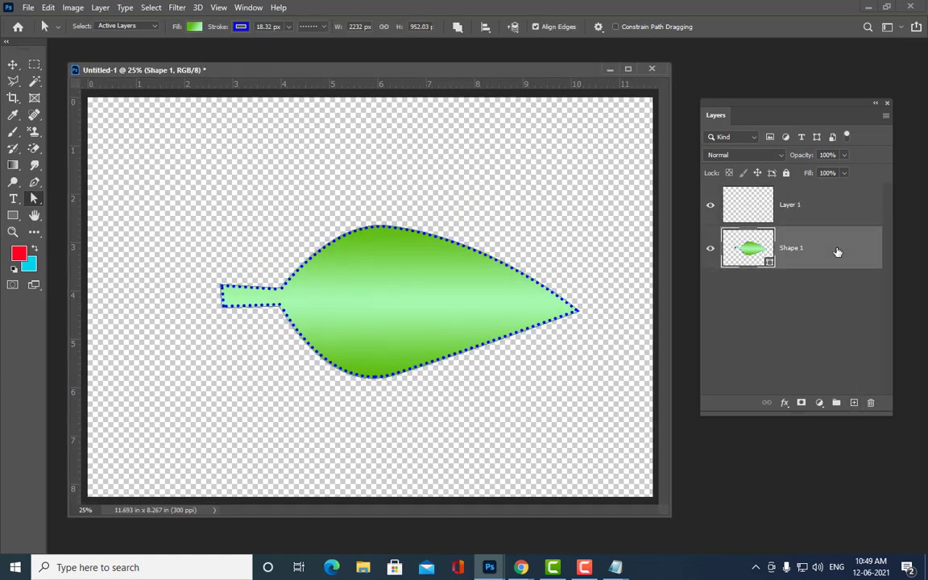
pyautogui.press('Delete')
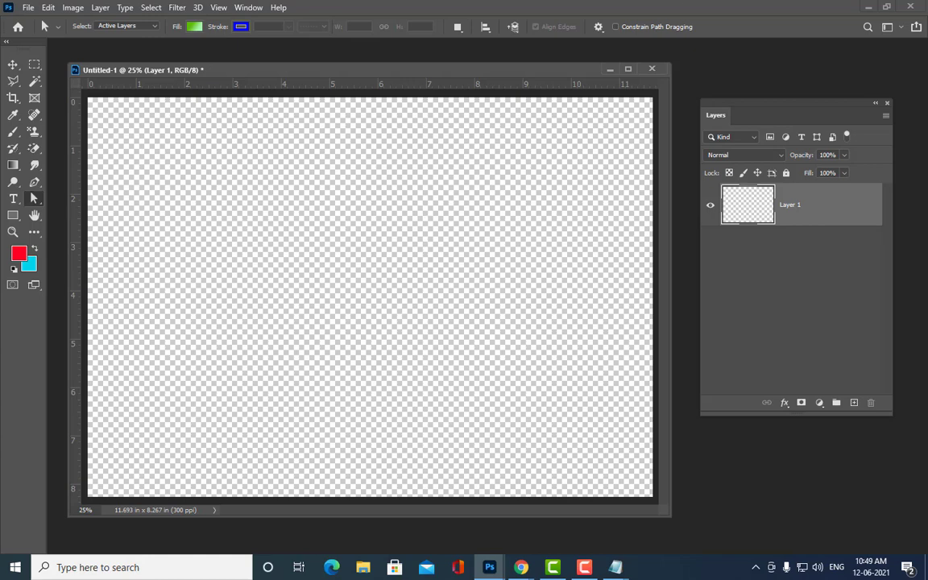
pyautogui.click(13, 131)
# - Move the Layers panel aside and brush the red fish body, tail, fins and eye
pyautogui.moveTo(324, 70); pyautogui.dragTo(337, 66)
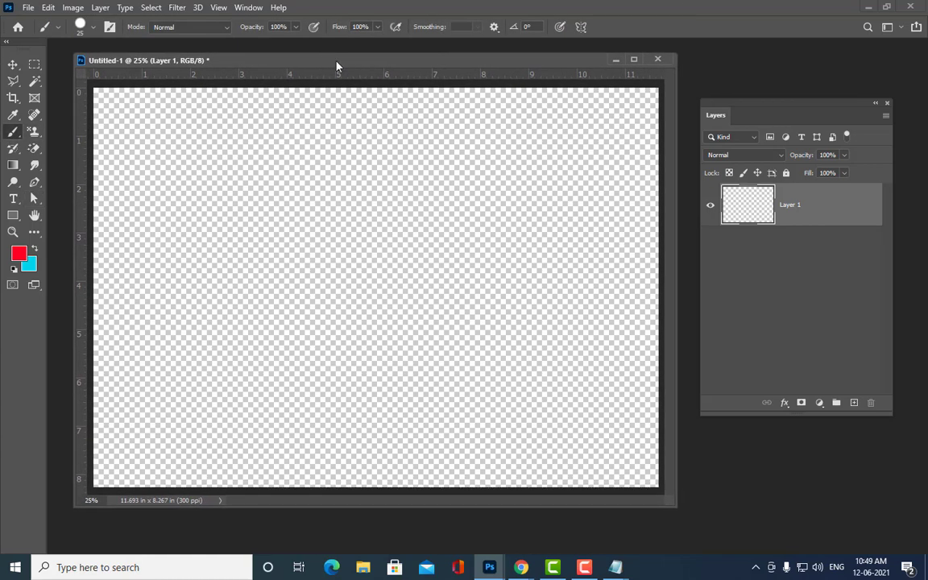
pyautogui.moveTo(723, 112); pyautogui.dragTo(748, 93)
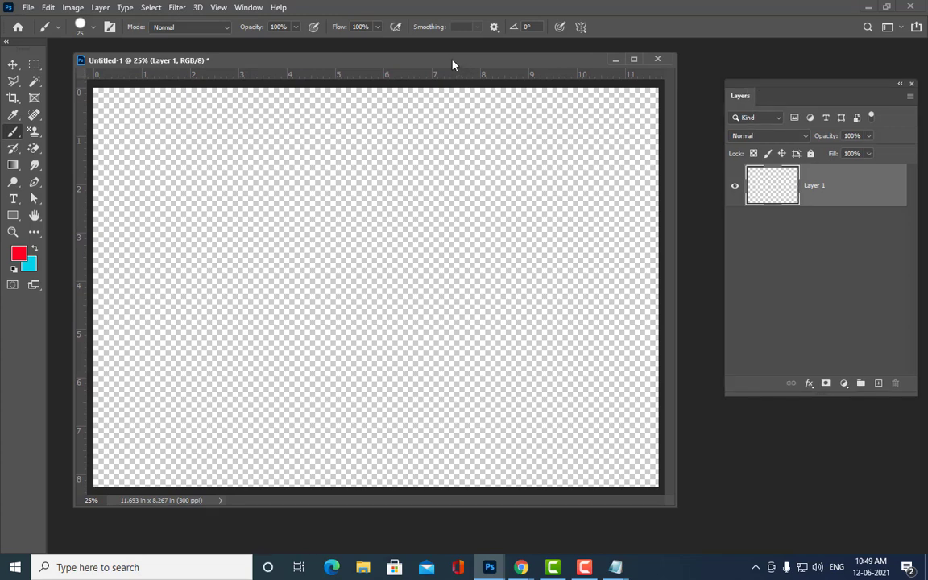
pyautogui.moveTo(453, 65); pyautogui.dragTo(453, 70)
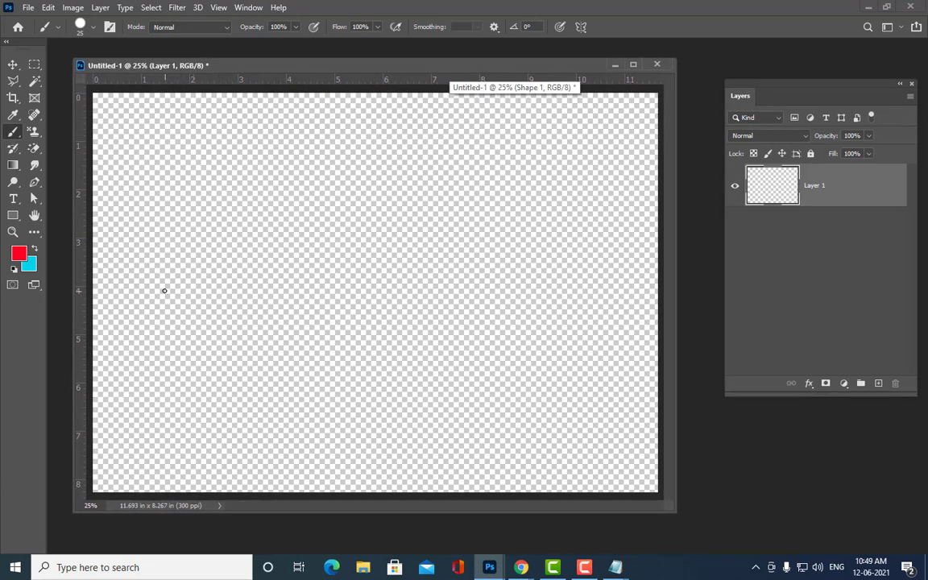
pyautogui.moveTo(145, 284)
pyautogui.mouseDown()
pyautogui.moveTo(370, 232)
pyautogui.moveTo(413, 263)
pyautogui.moveTo(482, 273)
pyautogui.moveTo(548, 213)
pyautogui.moveTo(623, 199)
pyautogui.moveTo(598, 264)
pyautogui.moveTo(549, 319)
pyautogui.moveTo(601, 371)
pyautogui.moveTo(630, 445)
pyautogui.moveTo(600, 447)
pyautogui.moveTo(534, 356)
pyautogui.moveTo(472, 352)
pyautogui.moveTo(375, 387)
pyautogui.moveTo(247, 382)
pyautogui.moveTo(153, 311)
pyautogui.moveTo(290, 308)
pyautogui.moveTo(147, 285)
pyautogui.mouseUp()
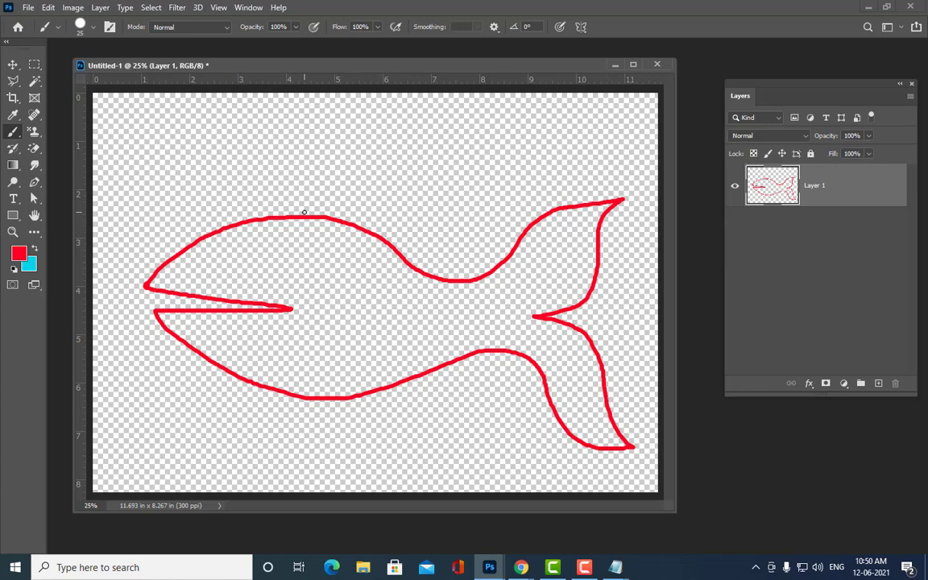
pyautogui.moveTo(303, 216)
pyautogui.mouseDown()
pyautogui.moveTo(359, 188)
pyautogui.moveTo(423, 191)
pyautogui.moveTo(373, 214)
pyautogui.moveTo(372, 245)
pyautogui.mouseUp()
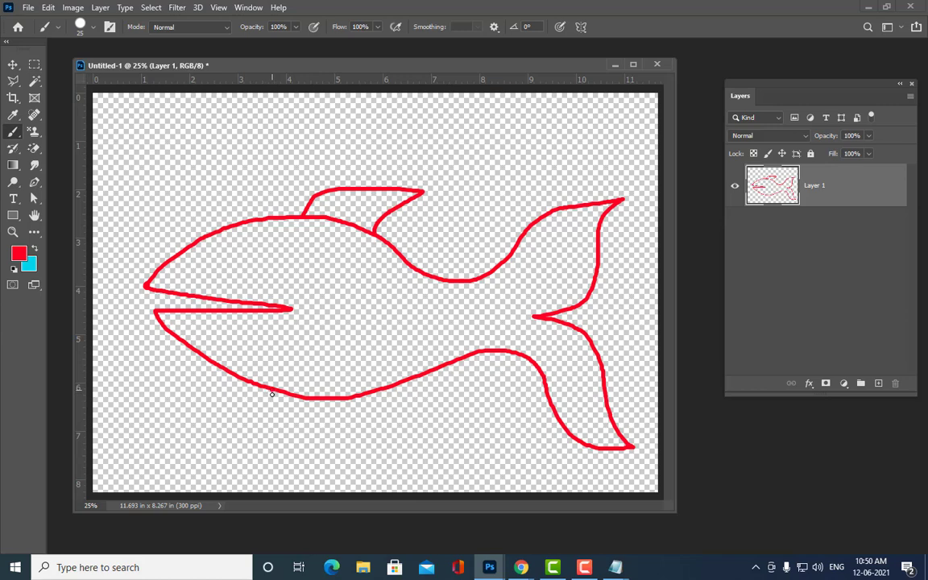
pyautogui.moveTo(271, 387)
pyautogui.mouseDown()
pyautogui.moveTo(296, 429)
pyautogui.moveTo(394, 439)
pyautogui.moveTo(385, 386)
pyautogui.mouseUp()
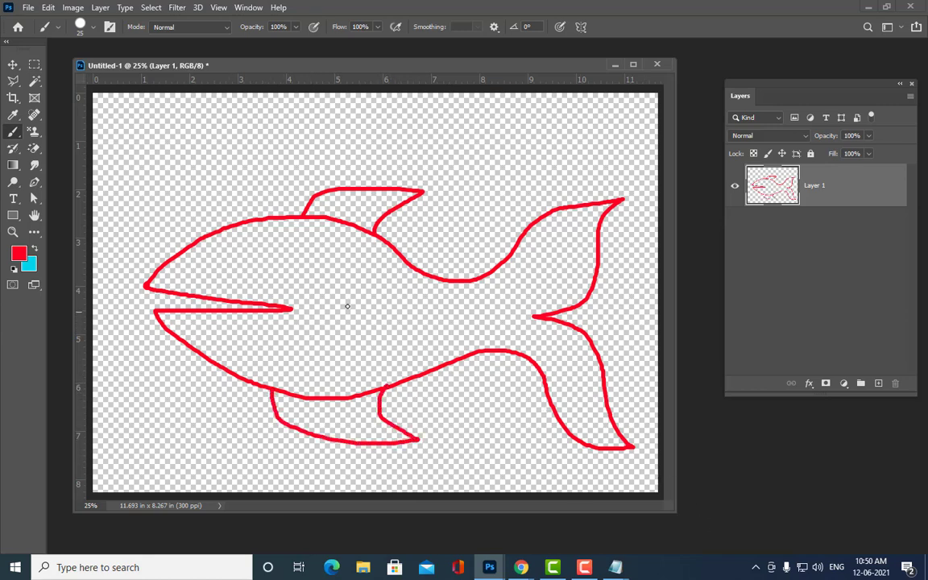
pyautogui.moveTo(236, 244)
pyautogui.mouseDown()
pyautogui.moveTo(241, 256)
pyautogui.moveTo(253, 252)
pyautogui.mouseUp()
# - Add red detail strokes on the body, tail, mouth and tail notch
pyautogui.moveTo(430, 257); pyautogui.dragTo(487, 255)
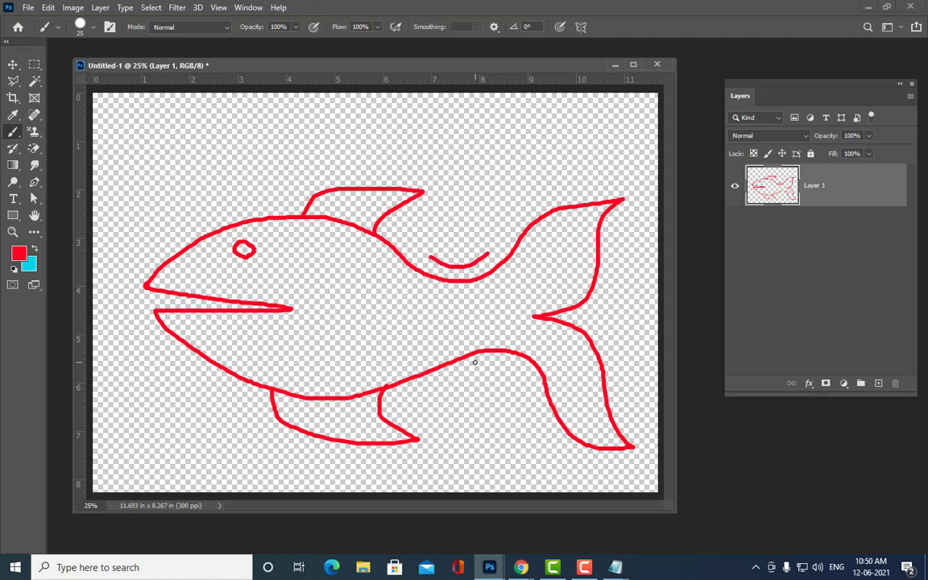
pyautogui.moveTo(474, 363); pyautogui.dragTo(506, 362)
pyautogui.moveTo(577, 340)
pyautogui.mouseDown()
pyautogui.moveTo(591, 376)
pyautogui.moveTo(639, 408)
pyautogui.mouseUp()
pyautogui.moveTo(559, 435); pyautogui.dragTo(632, 446)
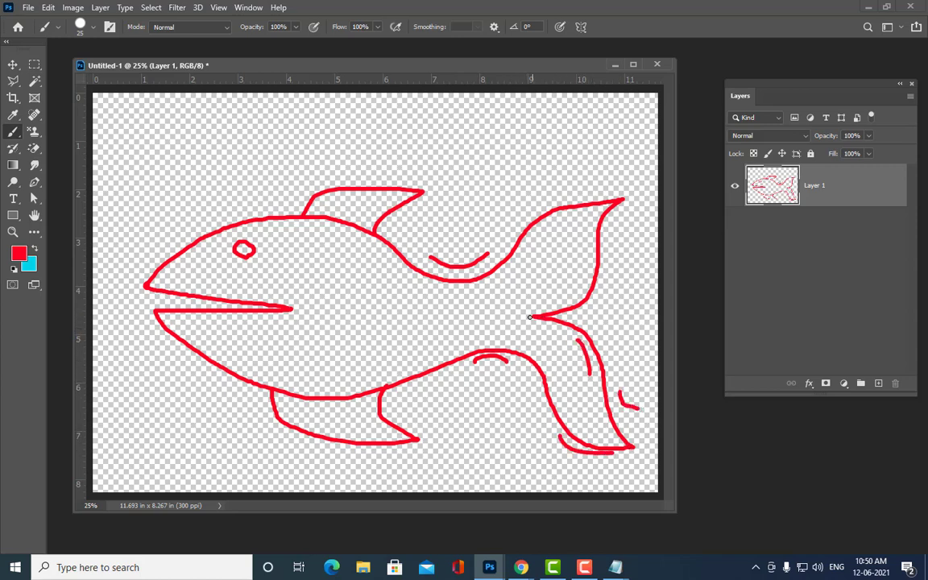
pyautogui.moveTo(295, 303); pyautogui.dragTo(295, 321)
pyautogui.moveTo(159, 284)
pyautogui.mouseDown()
pyautogui.moveTo(113, 295)
pyautogui.moveTo(158, 311)
pyautogui.mouseUp()
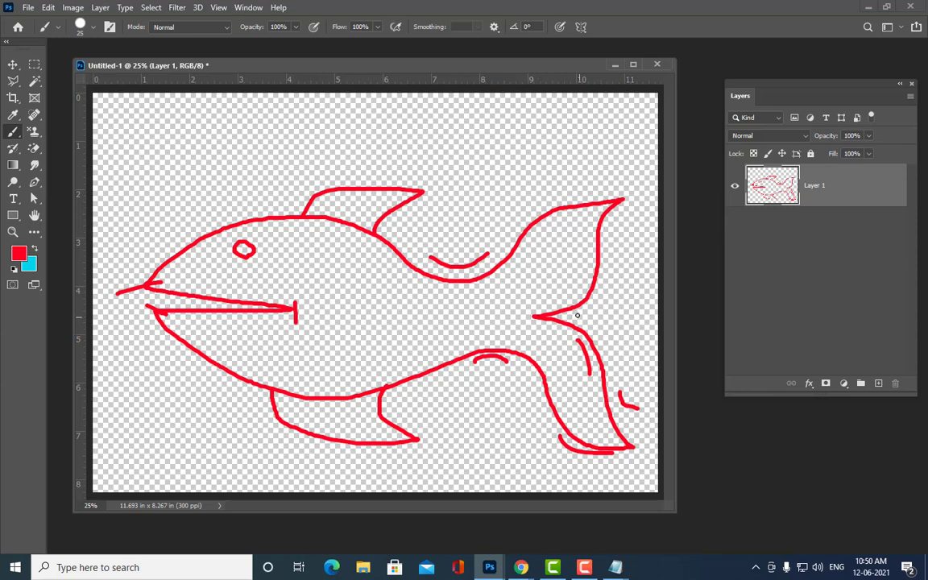
pyautogui.moveTo(531, 308); pyautogui.dragTo(531, 333)
# - Start a red Pen shape at the mouth, tracing the mouth tip and back toward the tail
pyautogui.click(34, 182)
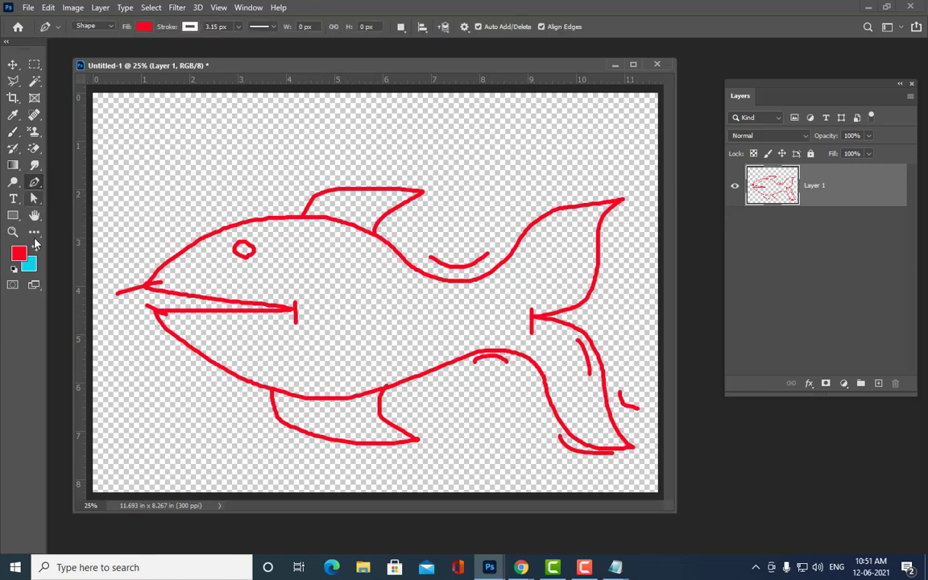
pyautogui.moveTo(172, 65); pyautogui.dragTo(188, 58)
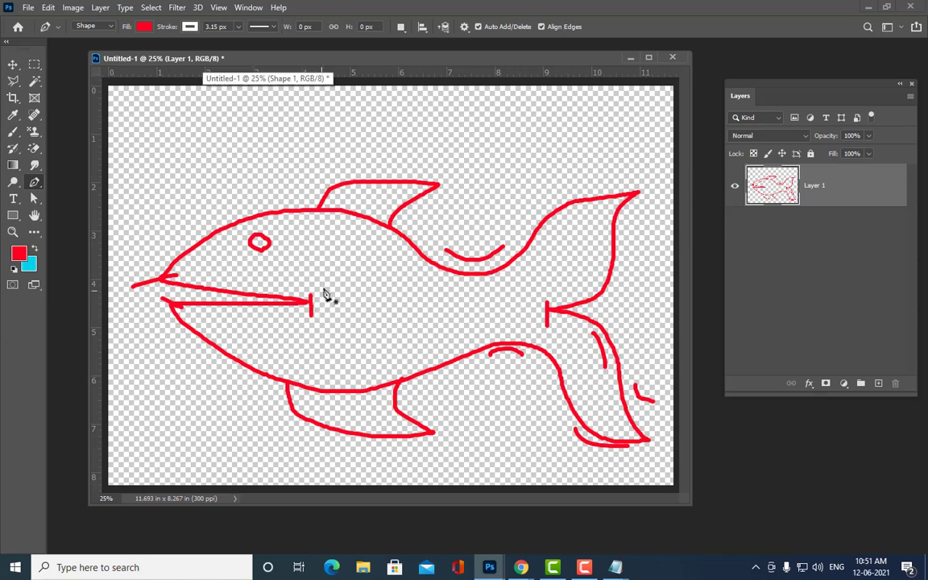
pyautogui.click(309, 305)
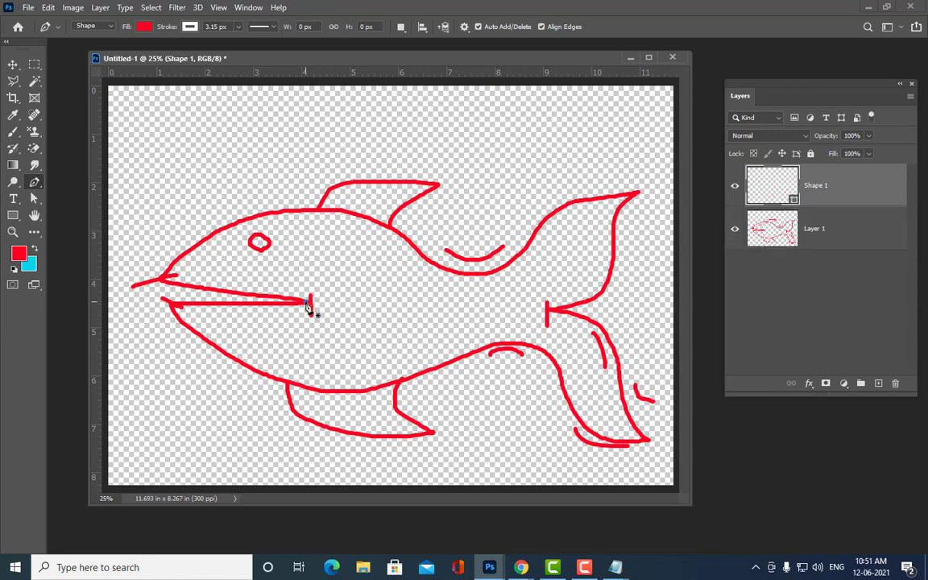
pyautogui.click(163, 280)
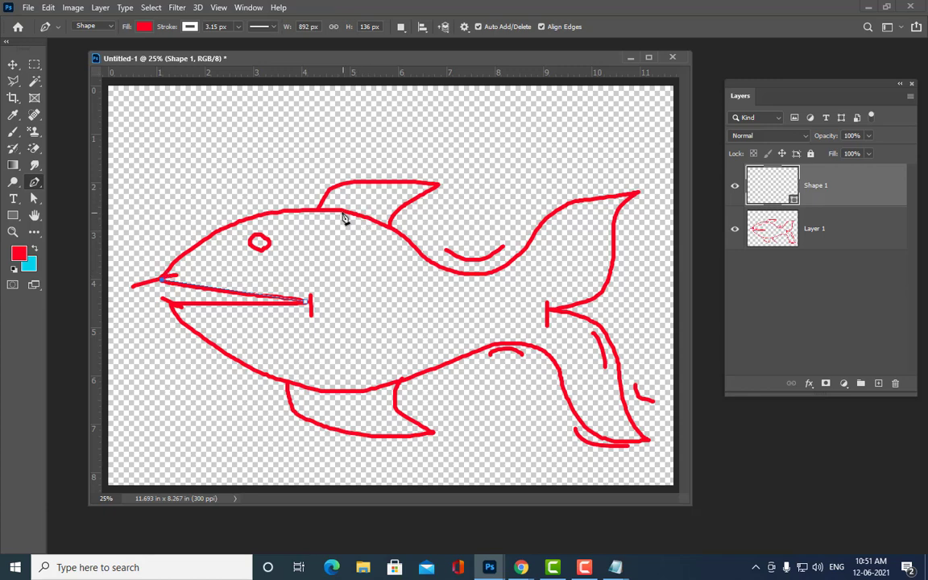
pyautogui.moveTo(339, 211); pyautogui.dragTo(450, 236)
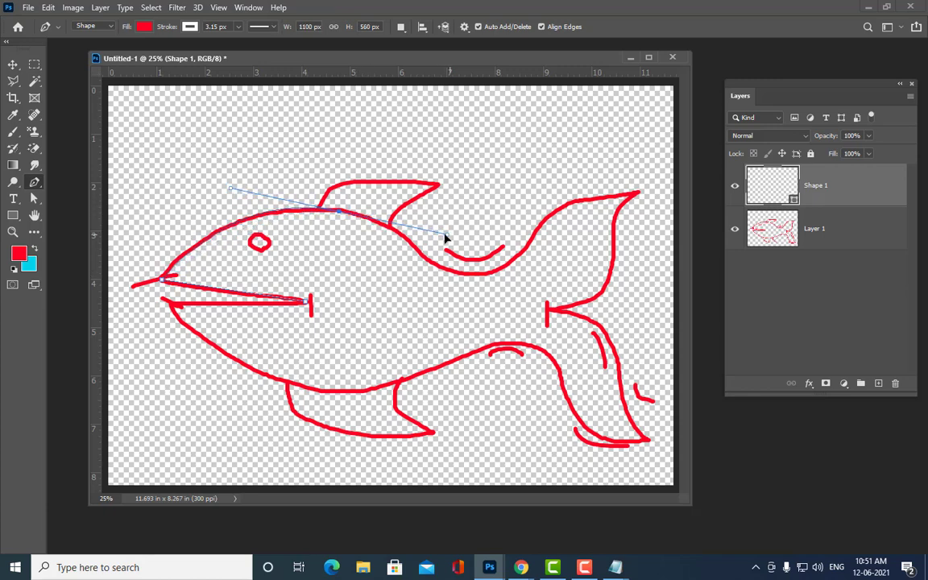
pyautogui.moveTo(449, 236)
pyautogui.mouseDown()
pyautogui.moveTo(423, 233)
pyautogui.moveTo(439, 243)
pyautogui.moveTo(427, 236)
pyautogui.moveTo(410, 267)
pyautogui.moveTo(376, 286)
pyautogui.moveTo(352, 170)
pyautogui.moveTo(263, 186)
pyautogui.moveTo(293, 166)
pyautogui.moveTo(429, 243)
pyautogui.moveTo(420, 239)
pyautogui.moveTo(436, 235)
pyautogui.mouseUp()
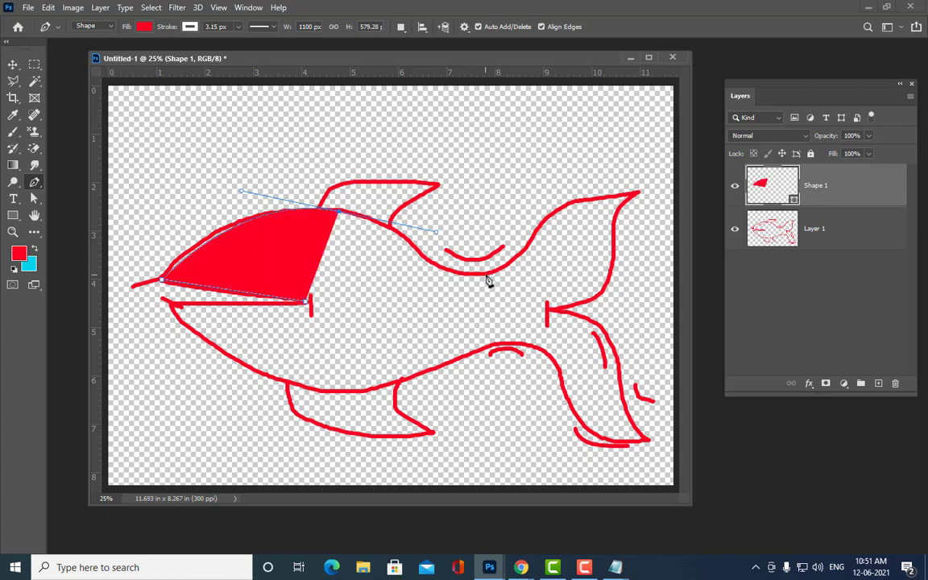
pyautogui.moveTo(484, 274); pyautogui.dragTo(539, 269)
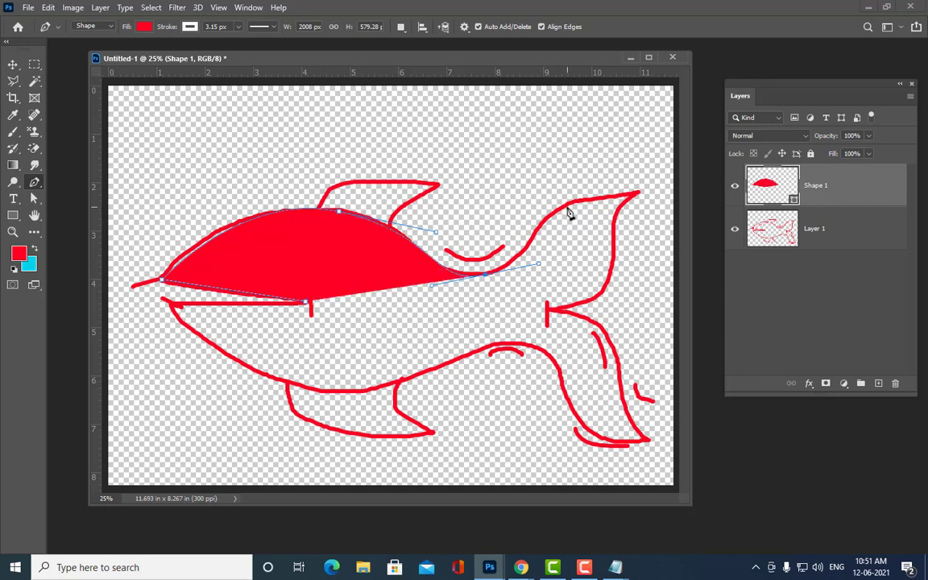
pyautogui.moveTo(561, 208); pyautogui.dragTo(605, 186)
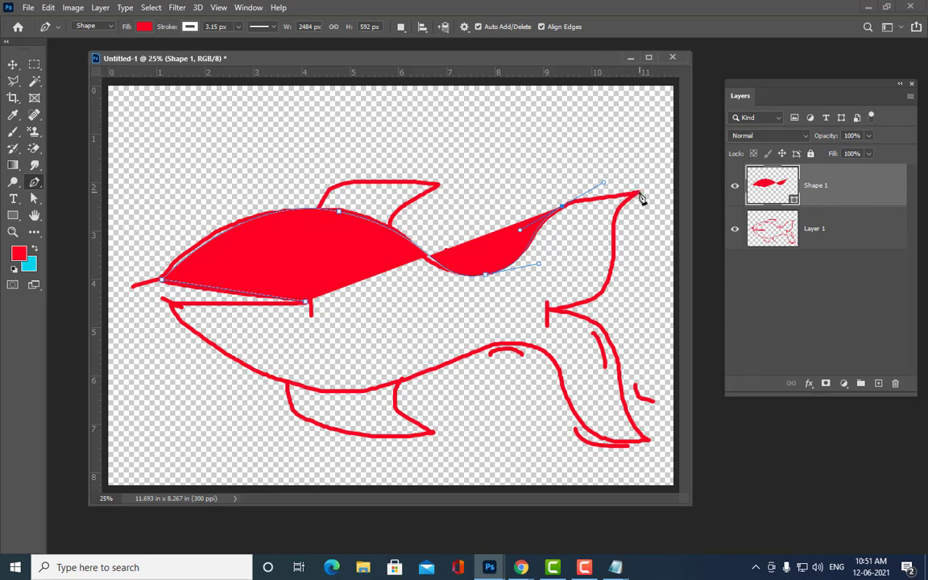
# - Trace the forked tail and belly back to the mouth, closing the fish outline
pyautogui.click(637, 194)
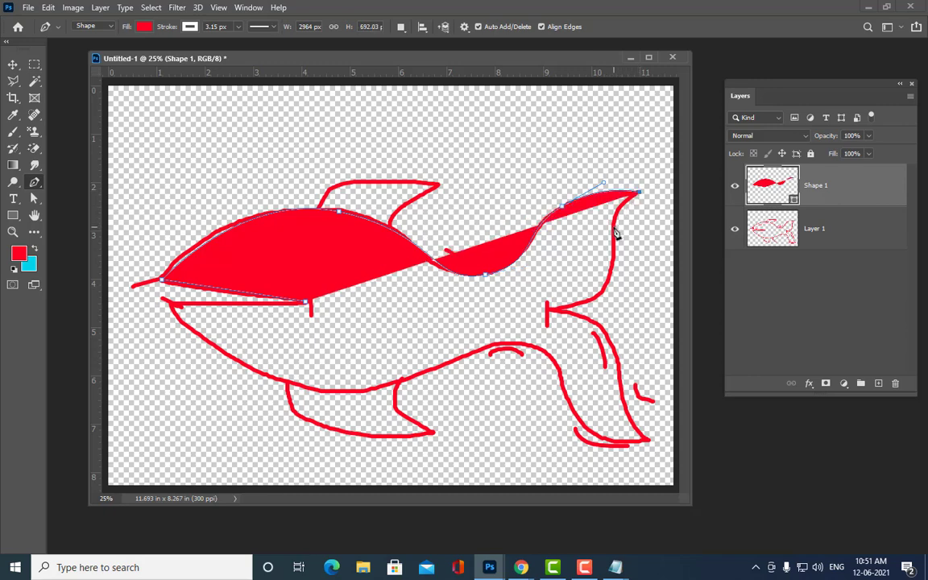
pyautogui.moveTo(613, 229); pyautogui.dragTo(615, 248)
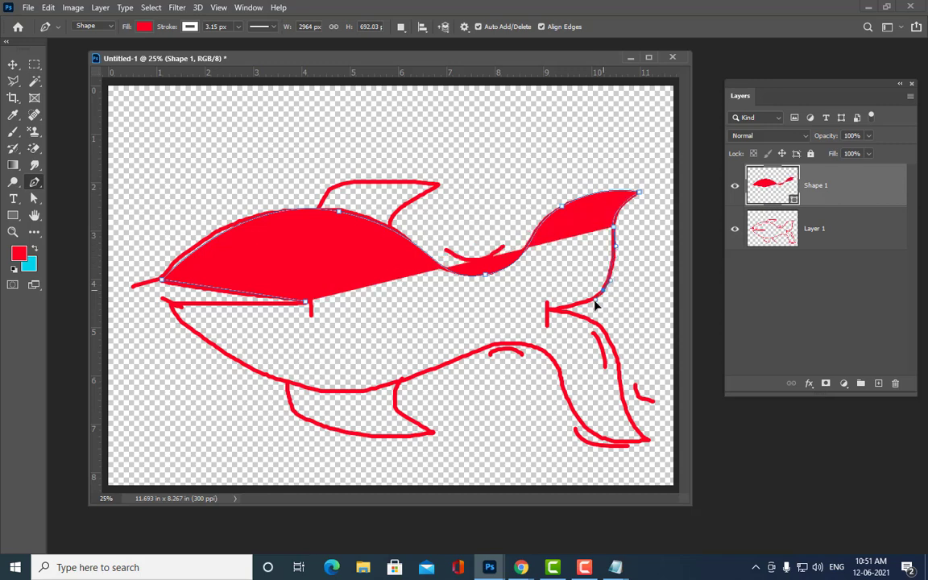
pyautogui.moveTo(603, 290); pyautogui.dragTo(549, 316)
pyautogui.click(547, 309)
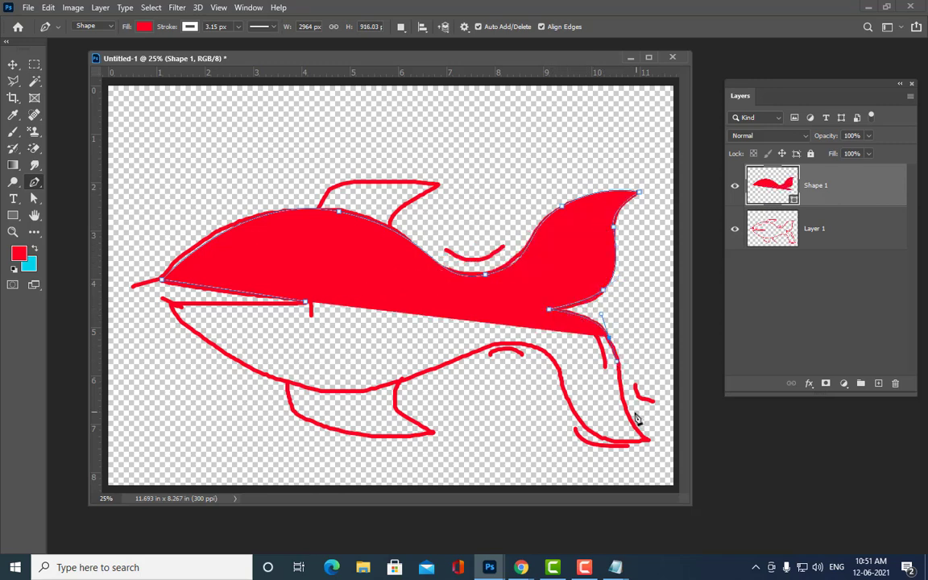
pyautogui.moveTo(626, 412)
pyautogui.mouseDown()
pyautogui.moveTo(646, 448)
pyautogui.moveTo(611, 444)
pyautogui.mouseUp()
pyautogui.click(585, 424)
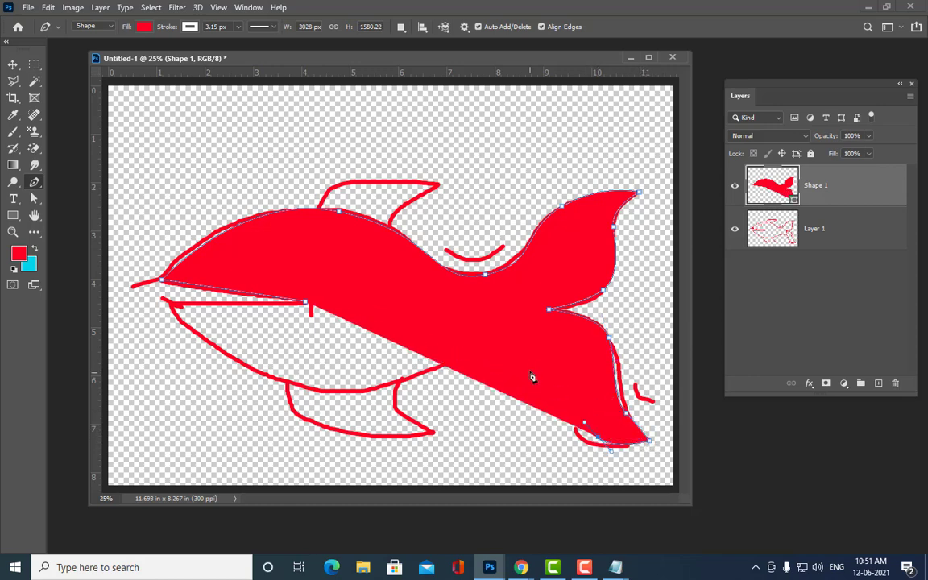
pyautogui.moveTo(531, 341); pyautogui.dragTo(511, 343)
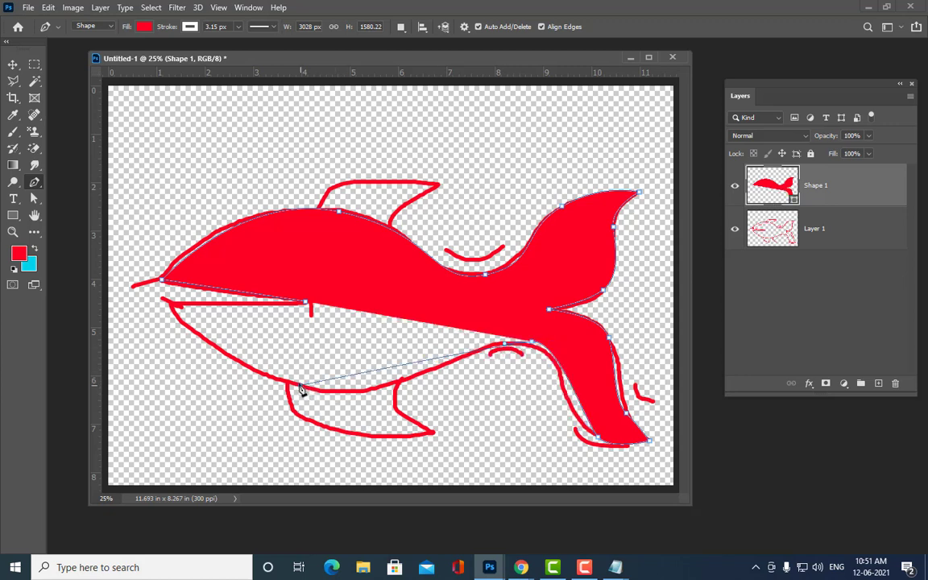
pyautogui.moveTo(301, 389); pyautogui.dragTo(243, 360)
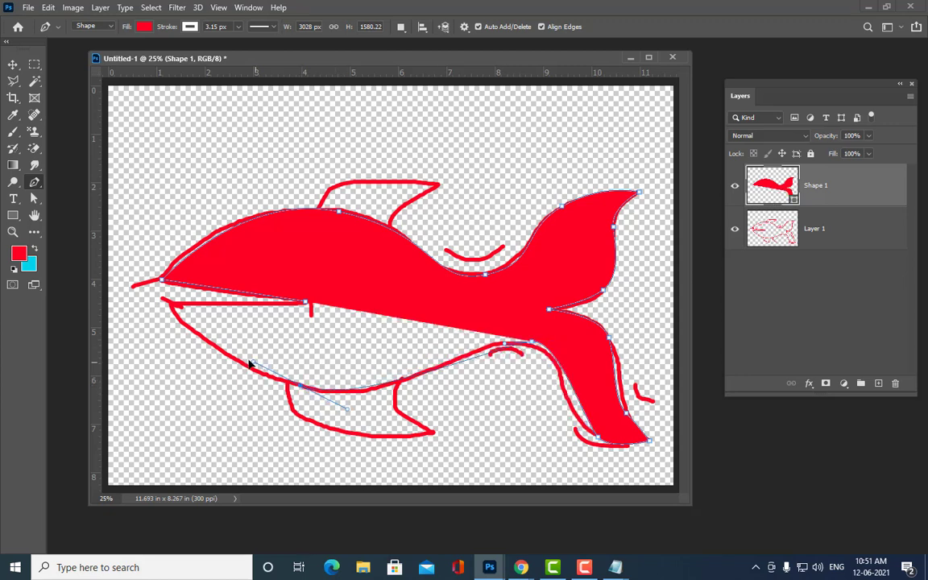
pyautogui.click(170, 304)
pyautogui.click(305, 302)
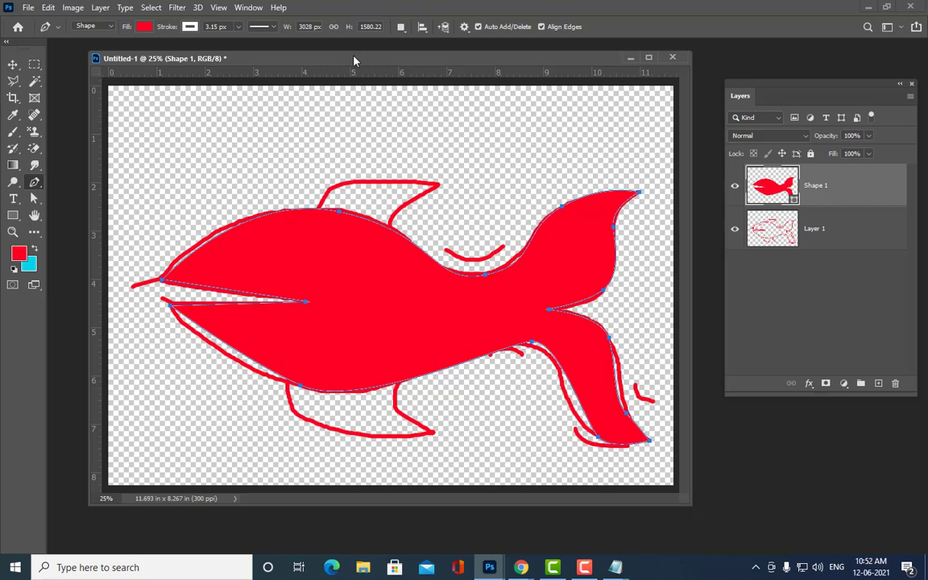
pyautogui.moveTo(353, 60); pyautogui.dragTo(365, 70)
# - Reshape Shape 1's back curve from head to tail and nudge the lower-lip point left
pyautogui.click(35, 202)
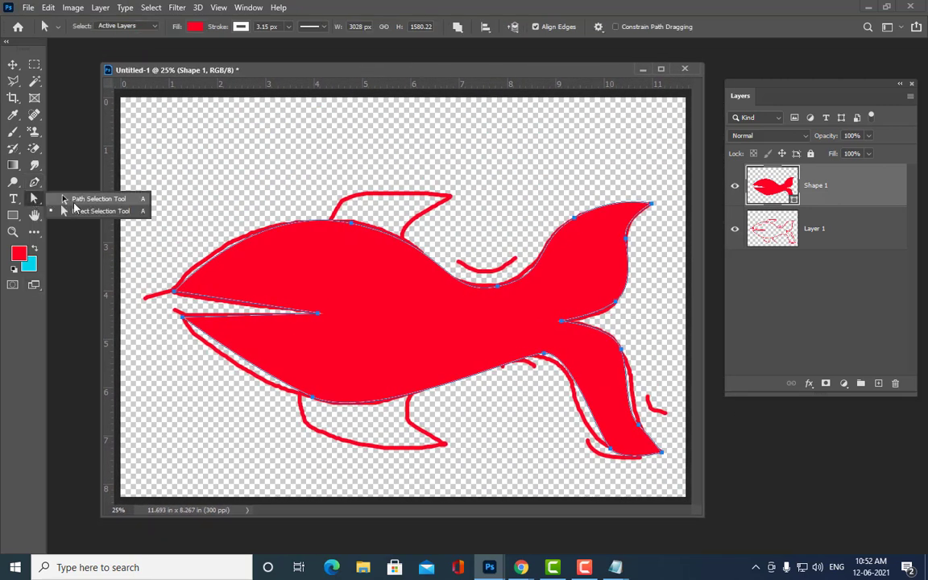
pyautogui.click(80, 198)
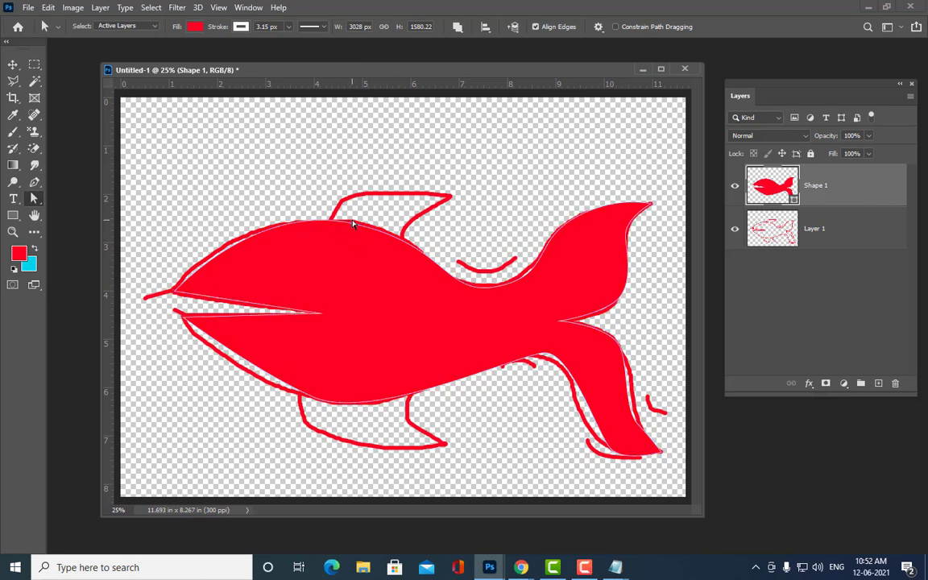
pyautogui.click(352, 224)
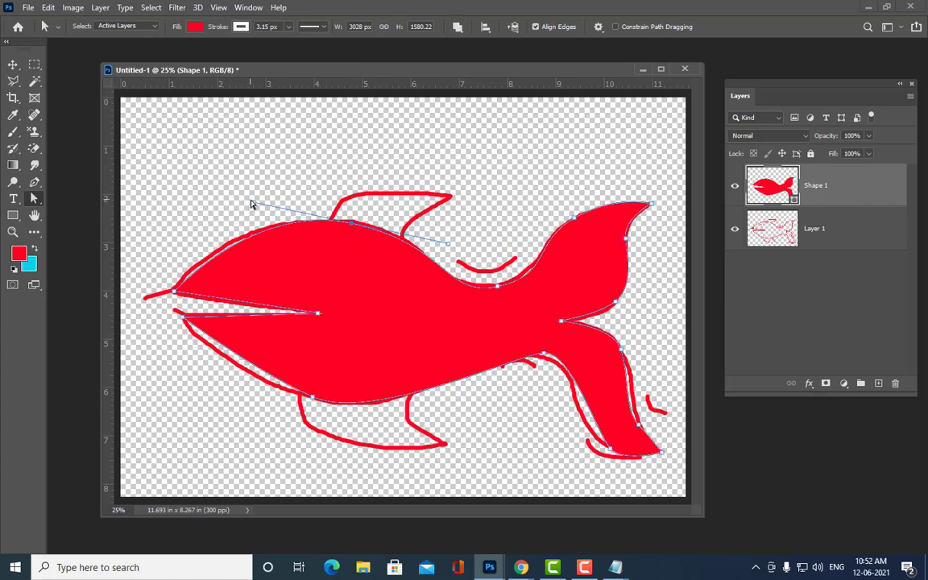
pyautogui.moveTo(253, 203); pyautogui.dragTo(252, 218)
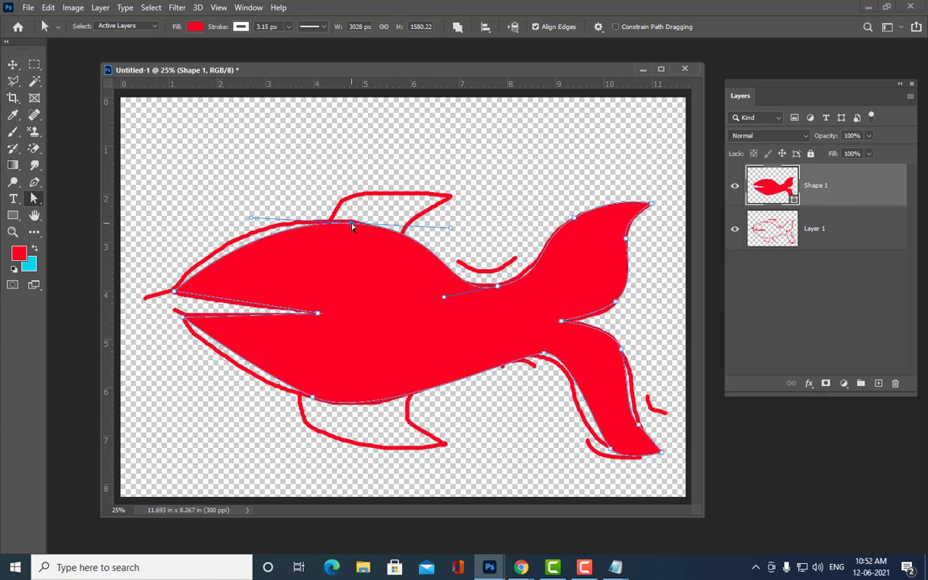
pyautogui.moveTo(352, 223); pyautogui.dragTo(322, 220)
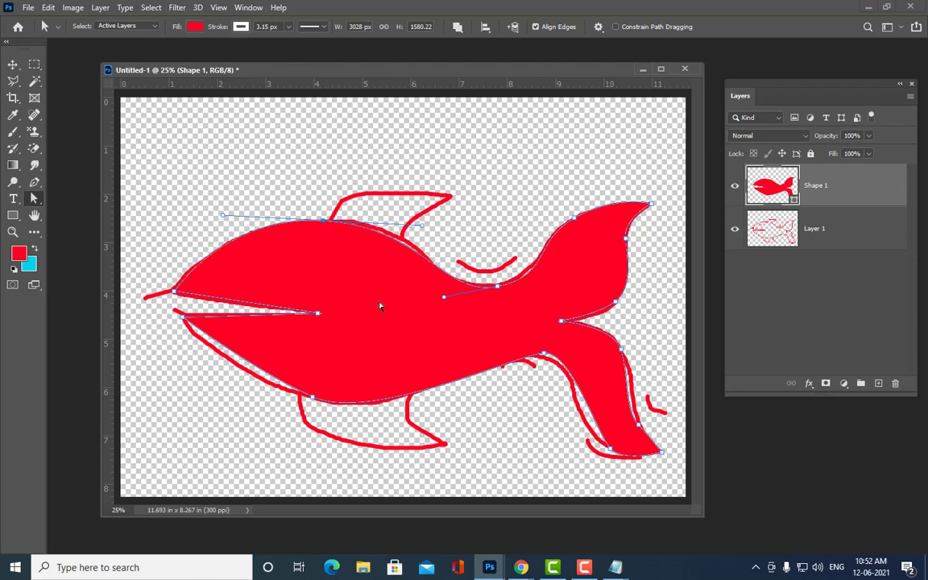
pyautogui.moveTo(424, 227); pyautogui.dragTo(431, 227)
pyautogui.moveTo(445, 297)
pyautogui.mouseDown()
pyautogui.moveTo(554, 280)
pyautogui.moveTo(499, 289)
pyautogui.mouseUp()
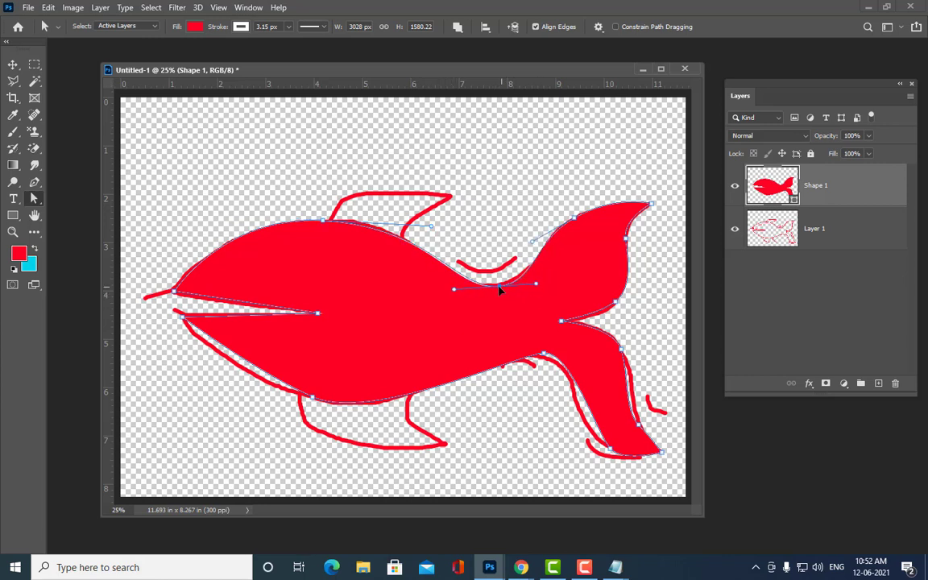
pyautogui.moveTo(183, 320); pyautogui.dragTo(177, 316)
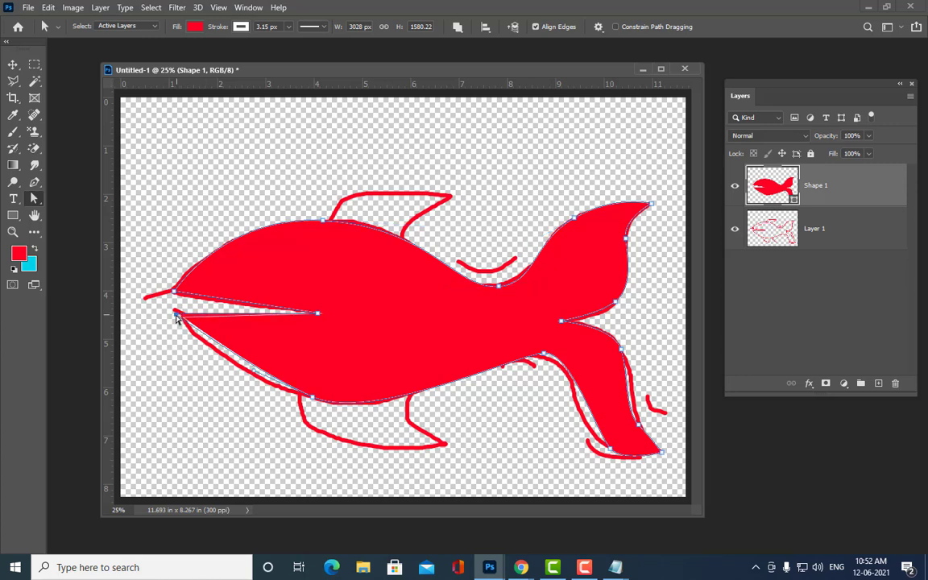
# - Bend the lower jaw down and stretch the belly curve toward the sketch and tail base
pyautogui.click(291, 395)
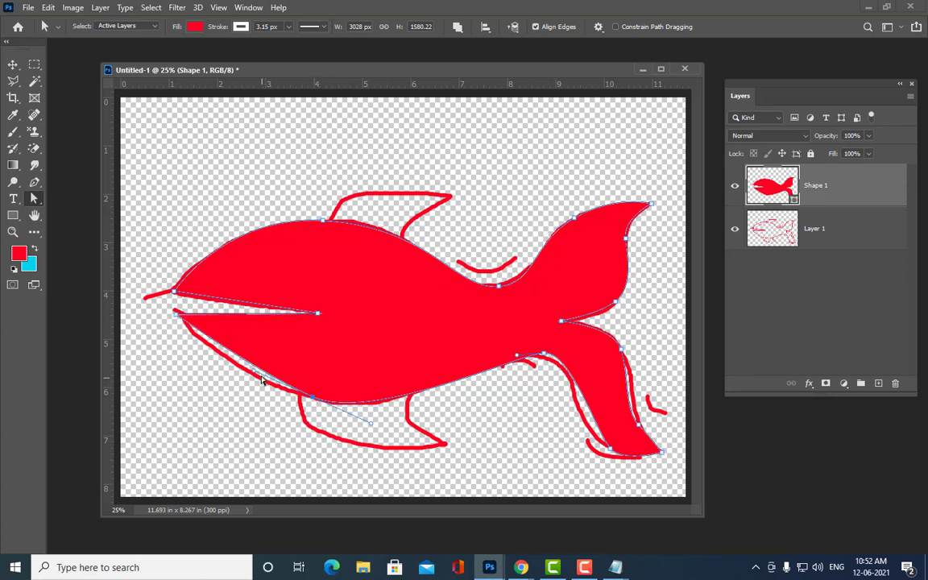
pyautogui.moveTo(244, 370); pyautogui.dragTo(245, 390)
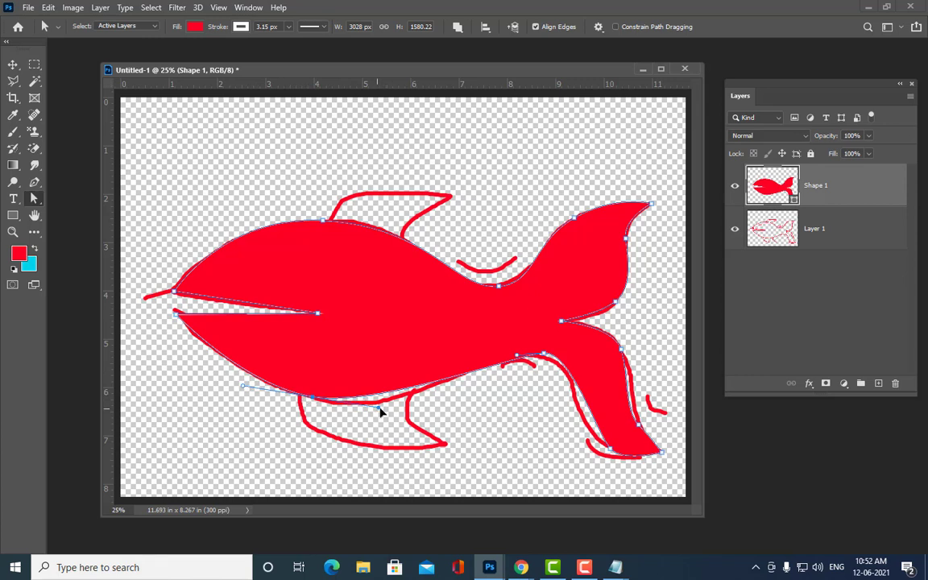
pyautogui.moveTo(377, 407); pyautogui.dragTo(404, 417)
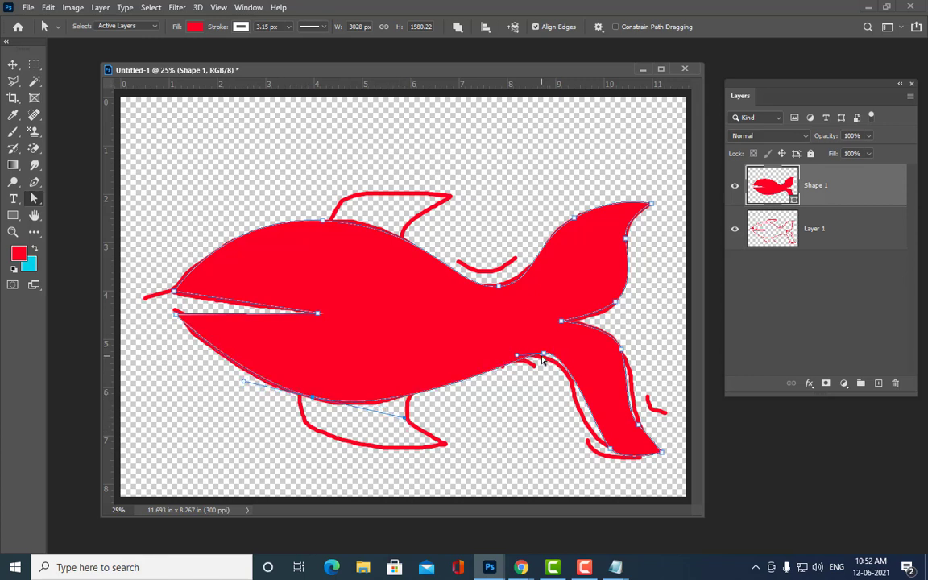
pyautogui.moveTo(533, 355); pyautogui.dragTo(526, 356)
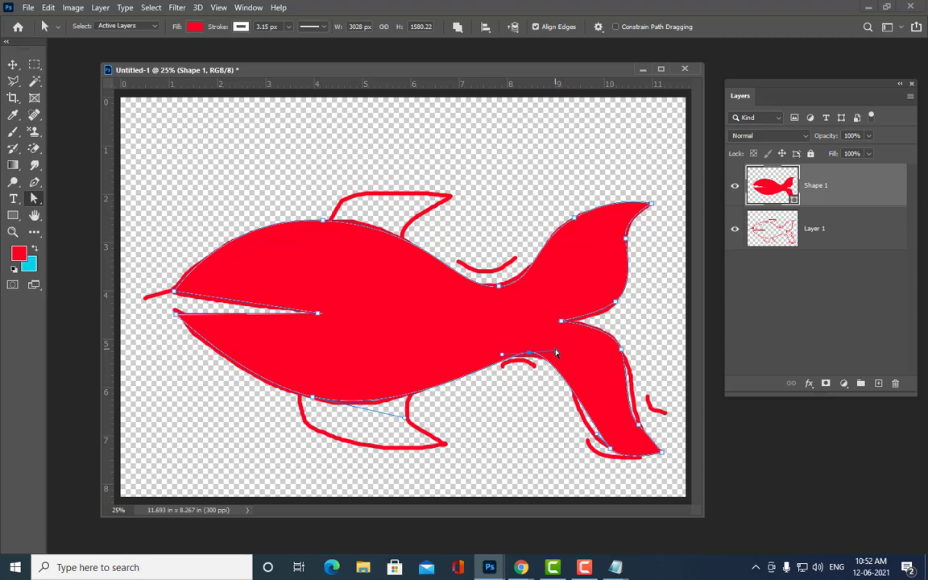
pyautogui.moveTo(556, 353); pyautogui.dragTo(587, 360)
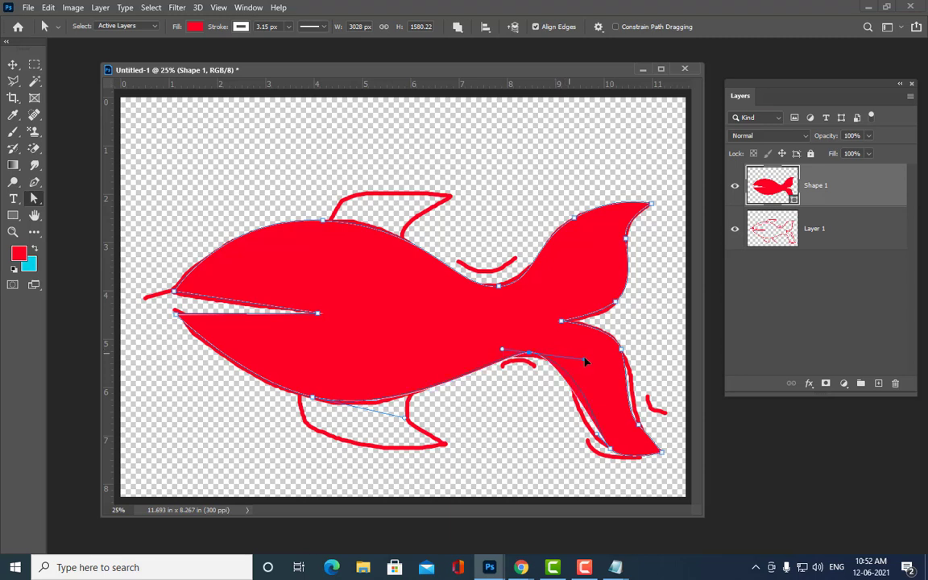
# - Pull the tail's lower, right and upper edges and tip onto the sketch lines
pyautogui.click(598, 445)
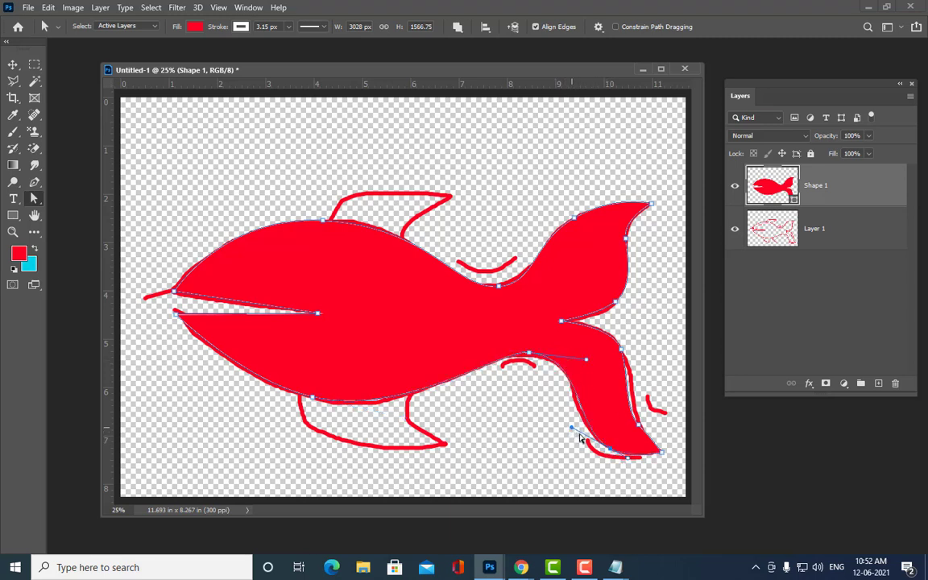
pyautogui.click(638, 428)
pyautogui.moveTo(626, 412)
pyautogui.mouseDown()
pyautogui.moveTo(632, 422)
pyautogui.moveTo(640, 414)
pyautogui.mouseUp()
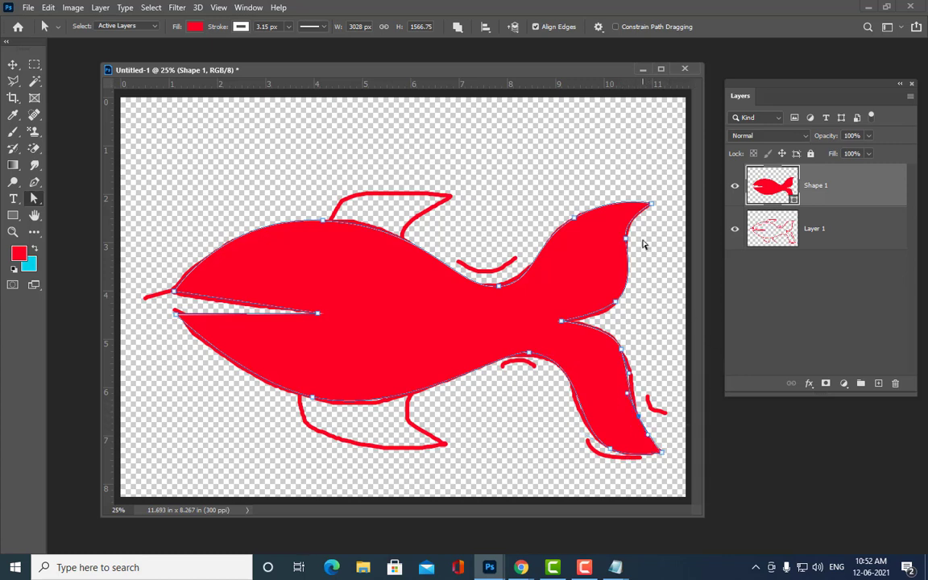
pyautogui.moveTo(615, 301)
pyautogui.mouseDown()
pyautogui.moveTo(598, 294)
pyautogui.moveTo(611, 297)
pyautogui.mouseUp()
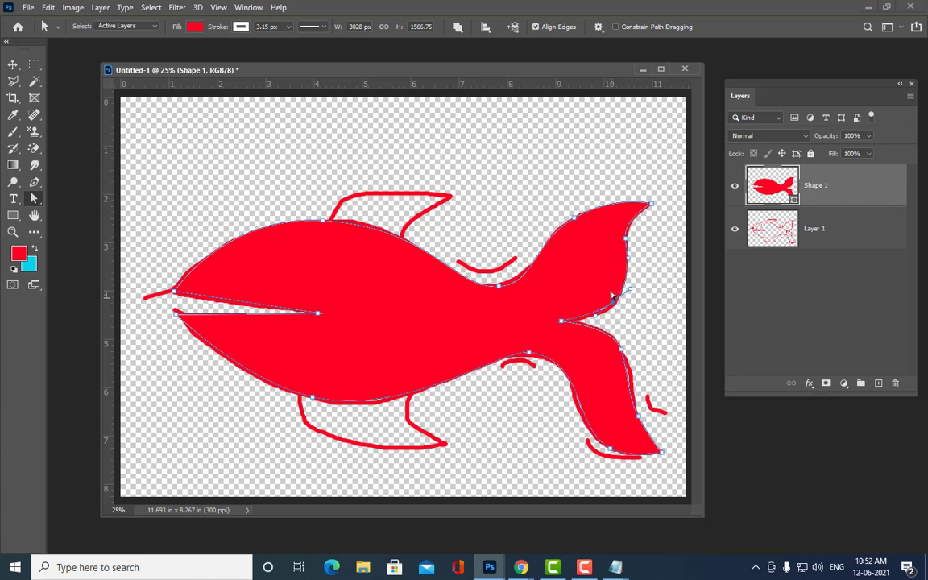
pyautogui.click(628, 239)
pyautogui.moveTo(578, 222); pyautogui.dragTo(575, 222)
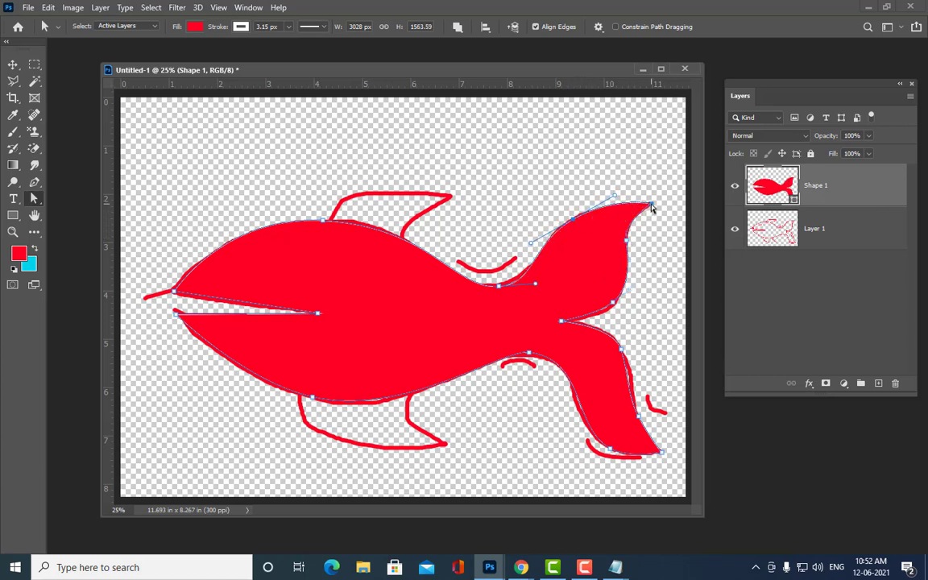
pyautogui.moveTo(644, 209); pyautogui.dragTo(653, 206)
# - Fine-tune the back curve near the tail, the top back point and the head curves
pyautogui.click(499, 288)
pyautogui.moveTo(500, 289); pyautogui.dragTo(498, 287)
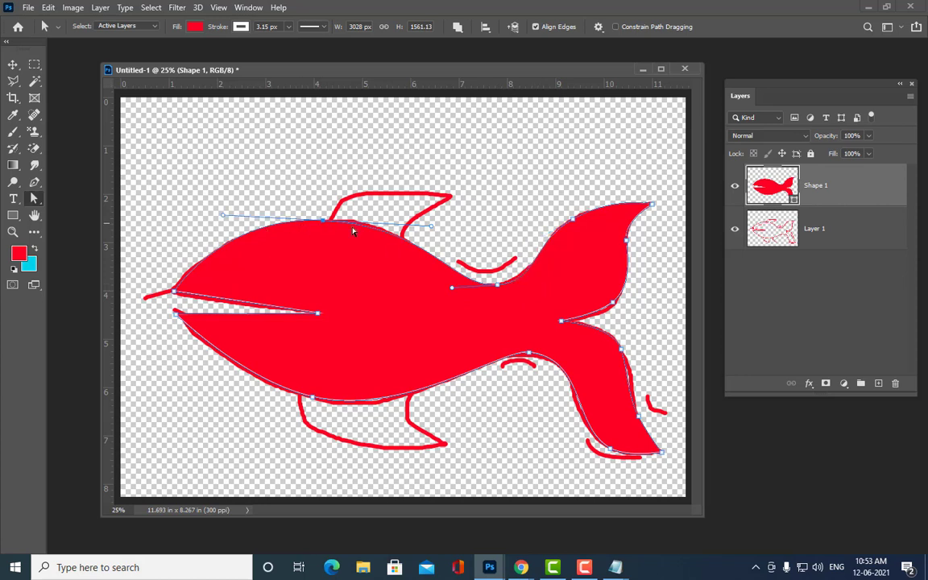
pyautogui.moveTo(431, 226); pyautogui.dragTo(428, 237)
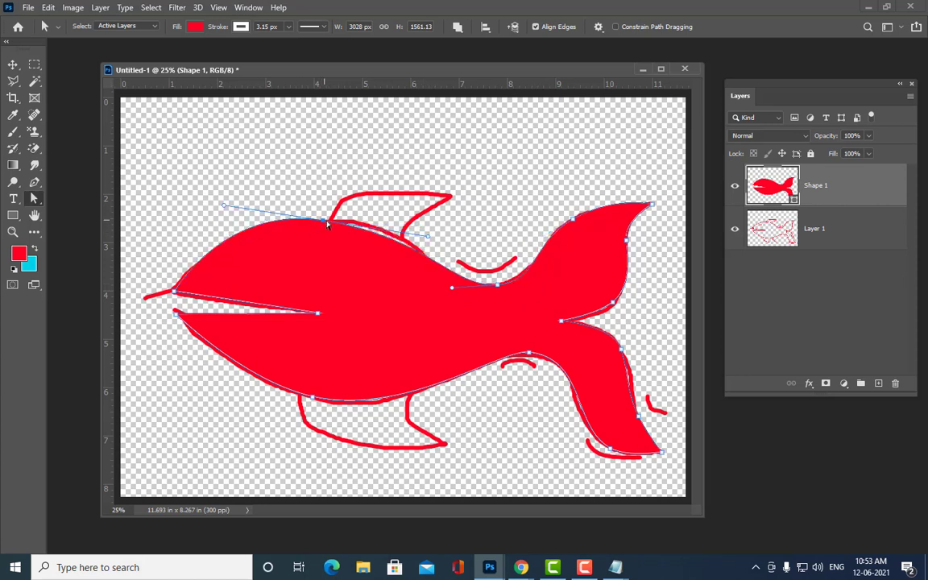
pyautogui.moveTo(327, 224); pyautogui.dragTo(342, 224)
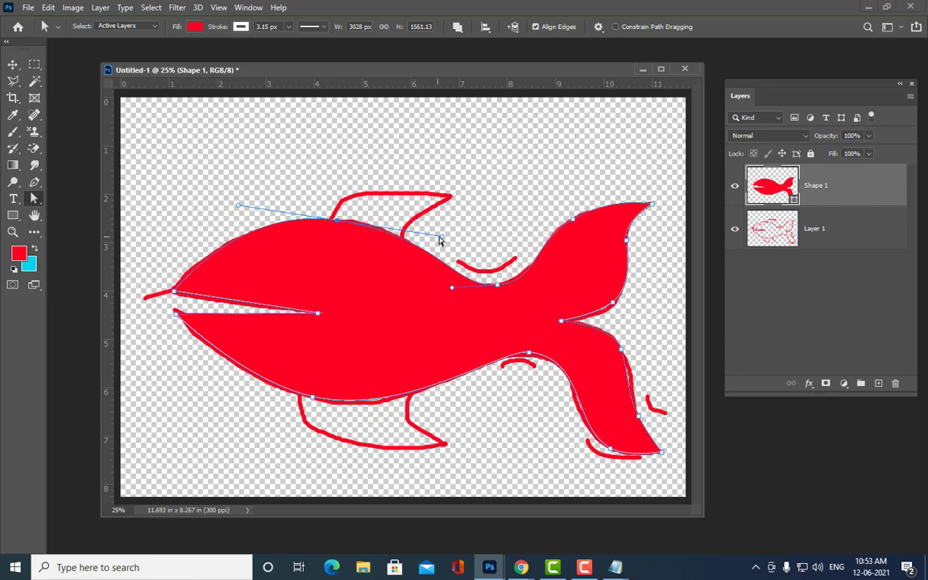
pyautogui.moveTo(440, 239); pyautogui.dragTo(426, 235)
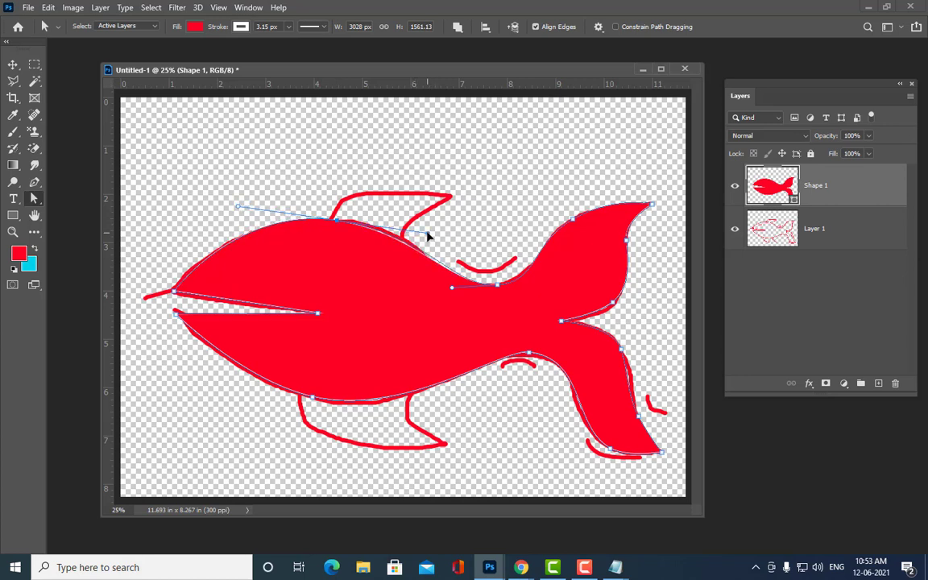
pyautogui.moveTo(182, 296); pyautogui.dragTo(172, 293)
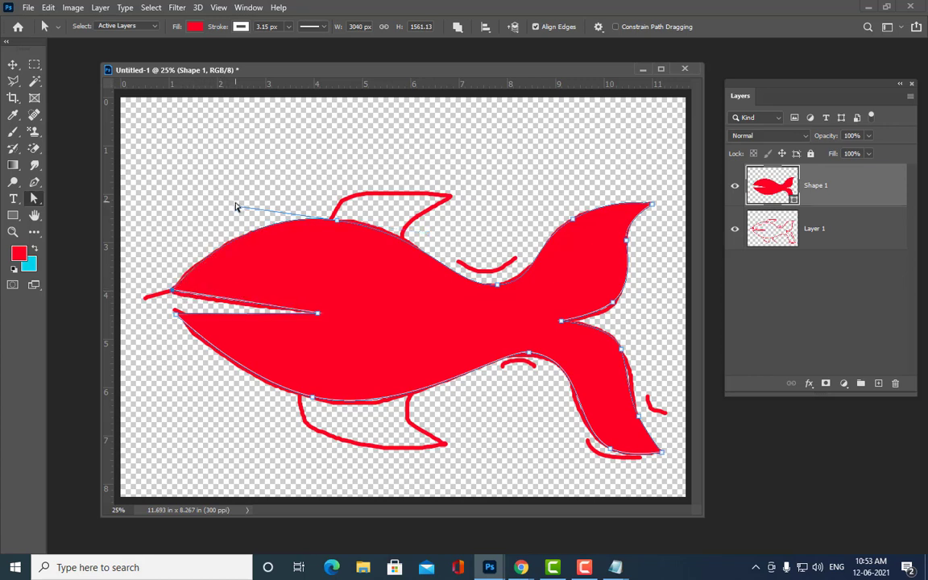
pyautogui.moveTo(237, 210); pyautogui.dragTo(229, 208)
pyautogui.click(334, 220)
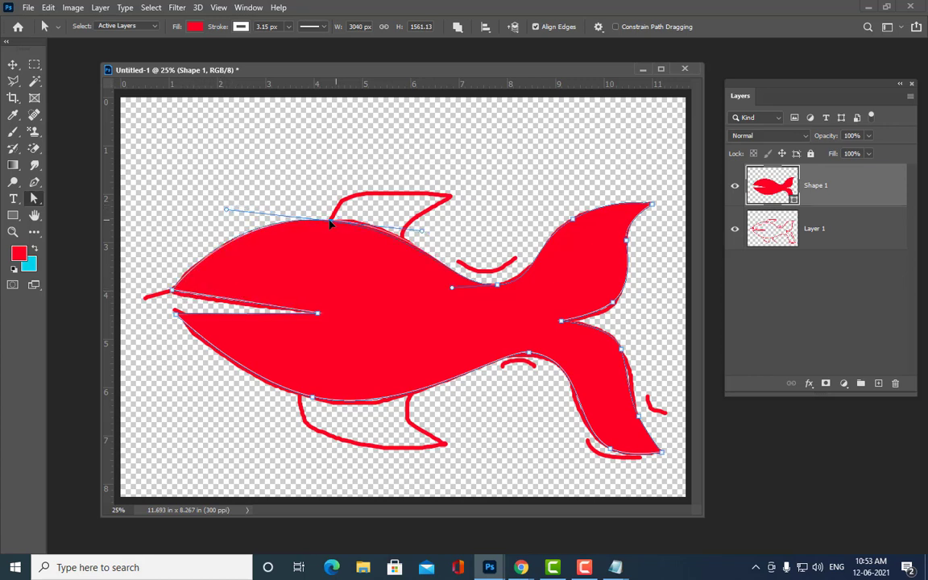
pyautogui.moveTo(335, 220); pyautogui.dragTo(337, 221)
# - Refine the belly point and its handles, then make sketch Layer 1 active
pyautogui.click(485, 211)
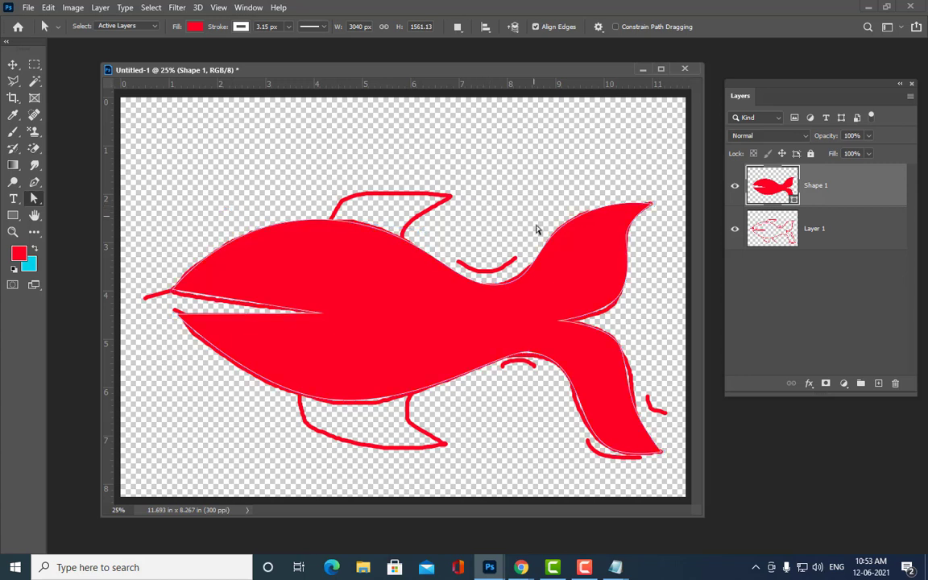
pyautogui.click(326, 359)
pyautogui.click(313, 399)
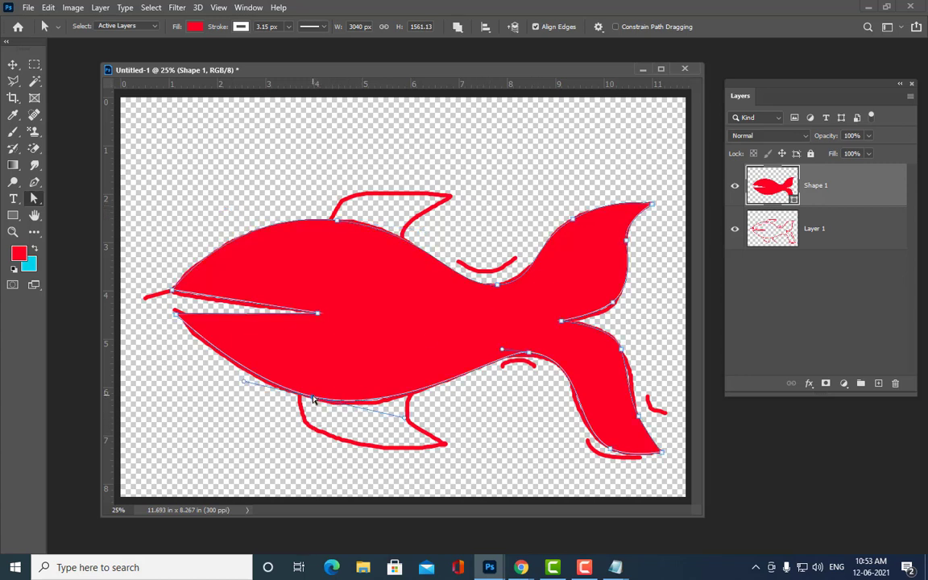
pyautogui.moveTo(405, 420); pyautogui.dragTo(386, 433)
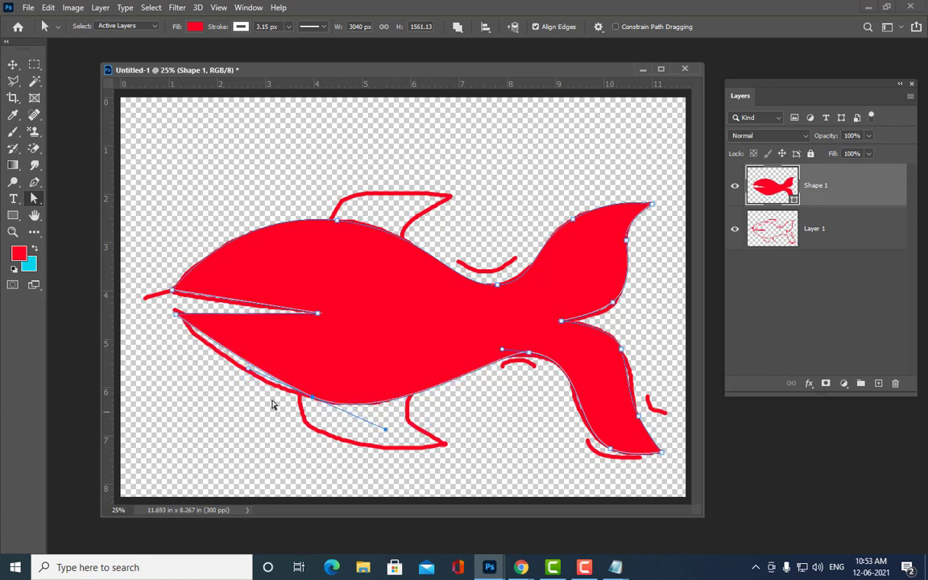
pyautogui.moveTo(250, 371); pyautogui.dragTo(238, 378)
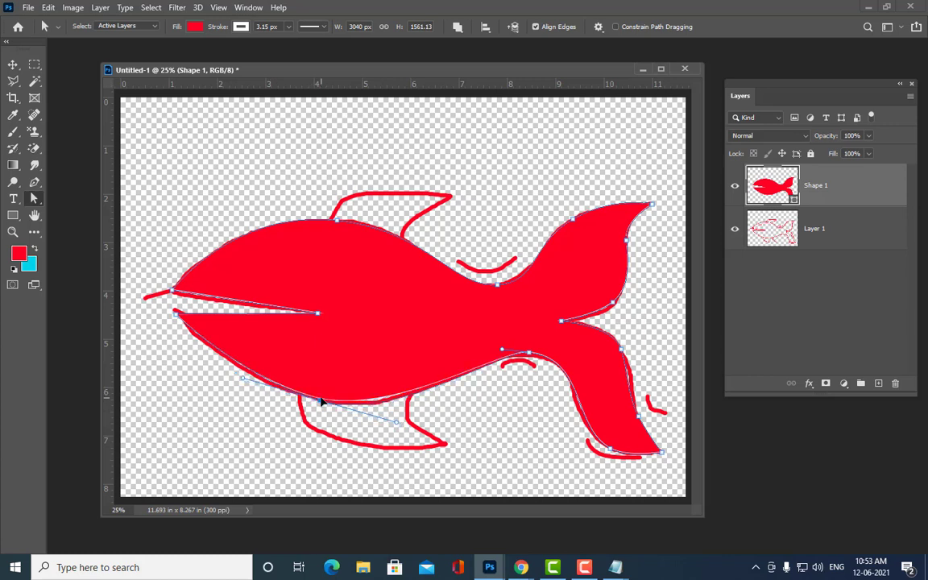
pyautogui.moveTo(318, 400); pyautogui.dragTo(322, 402)
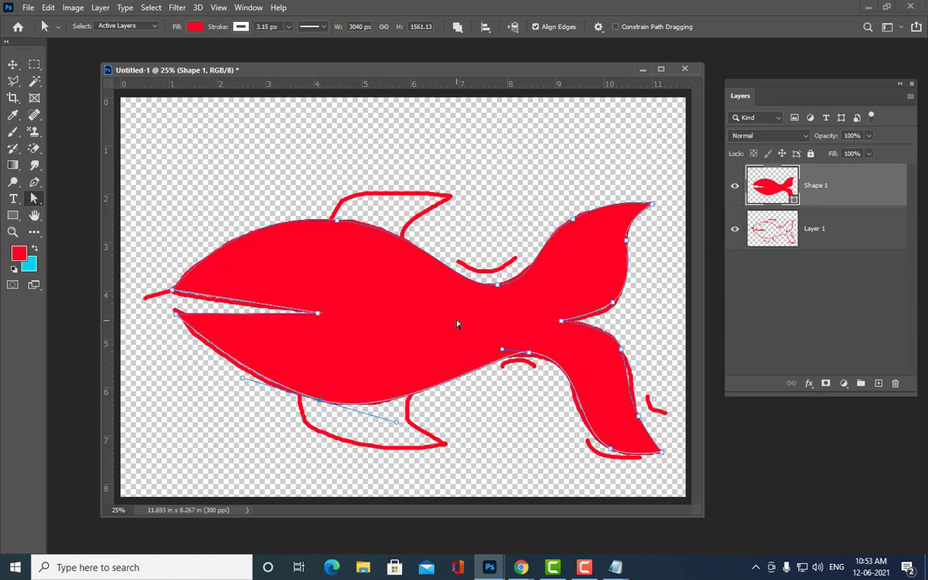
pyautogui.click(827, 237)
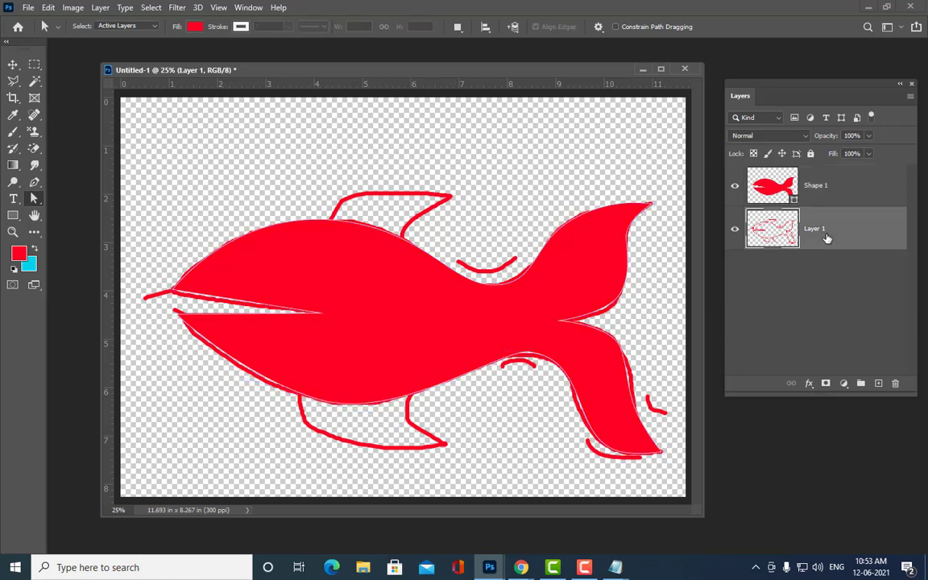
# - Delete the sketch layer and raise the top of the fish's back to round the head
pyautogui.press('Delete')
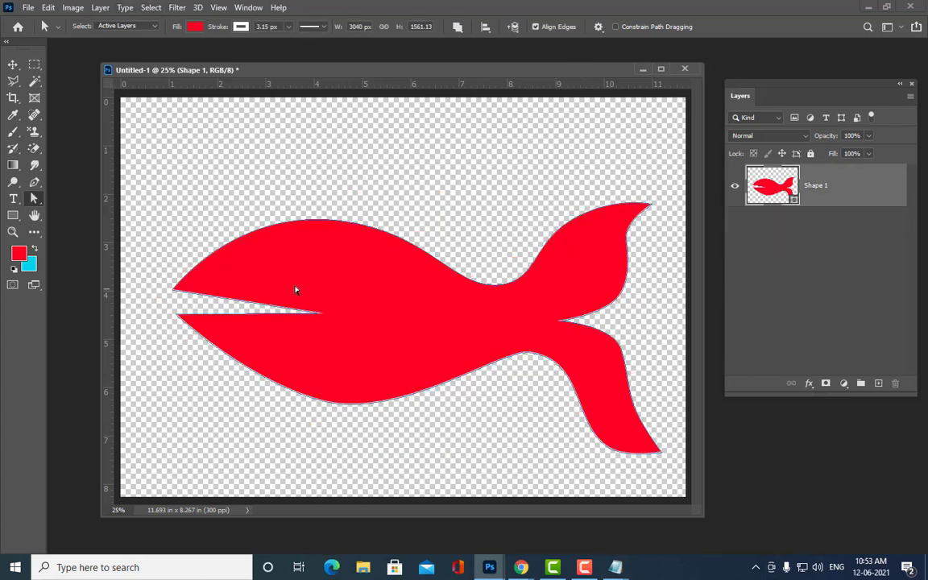
pyautogui.click(312, 222)
pyautogui.click(337, 221)
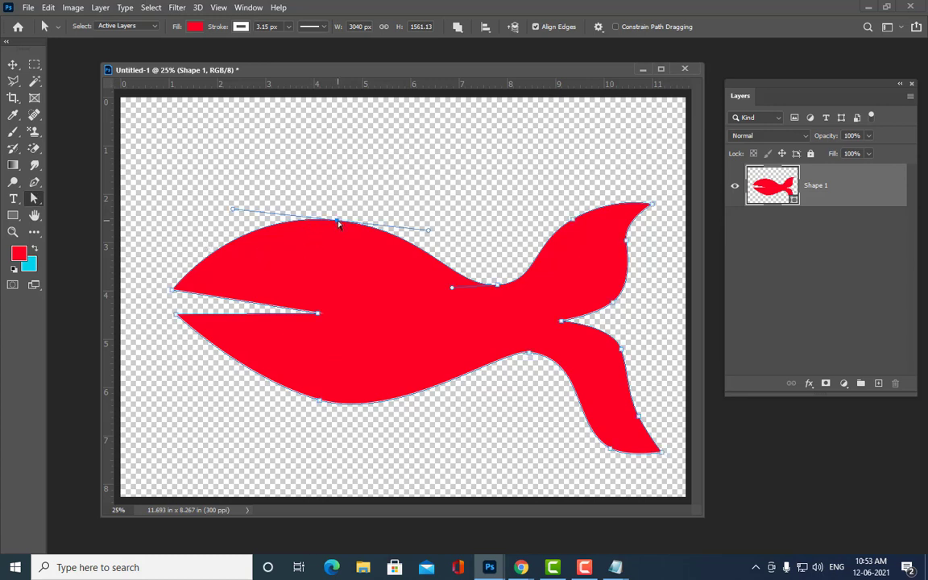
pyautogui.moveTo(338, 221); pyautogui.dragTo(269, 191)
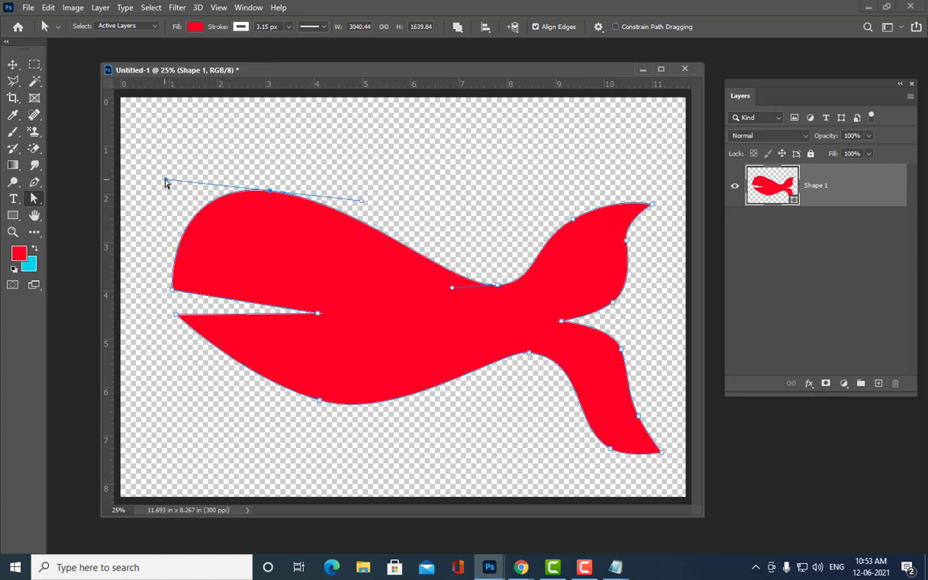
pyautogui.moveTo(165, 180); pyautogui.dragTo(171, 206)
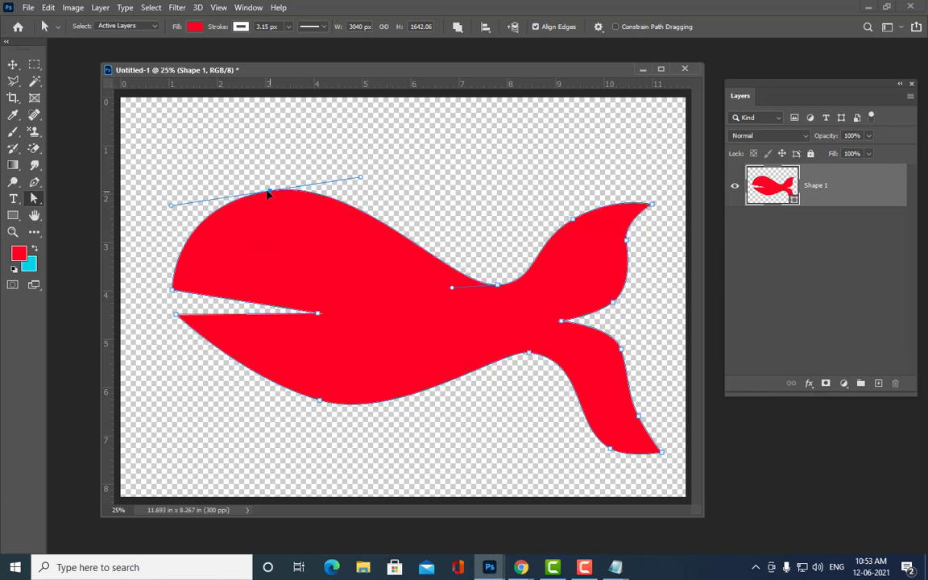
pyautogui.moveTo(269, 192); pyautogui.dragTo(248, 185)
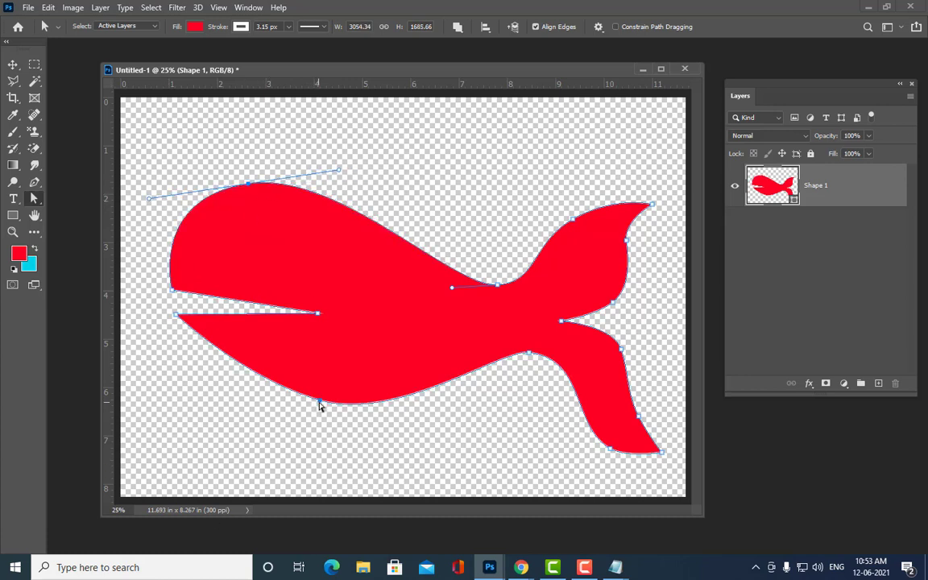
# - Move the belly anchor left and adjust its handles to flatten the lower curve
pyautogui.moveTo(316, 402); pyautogui.dragTo(250, 393)
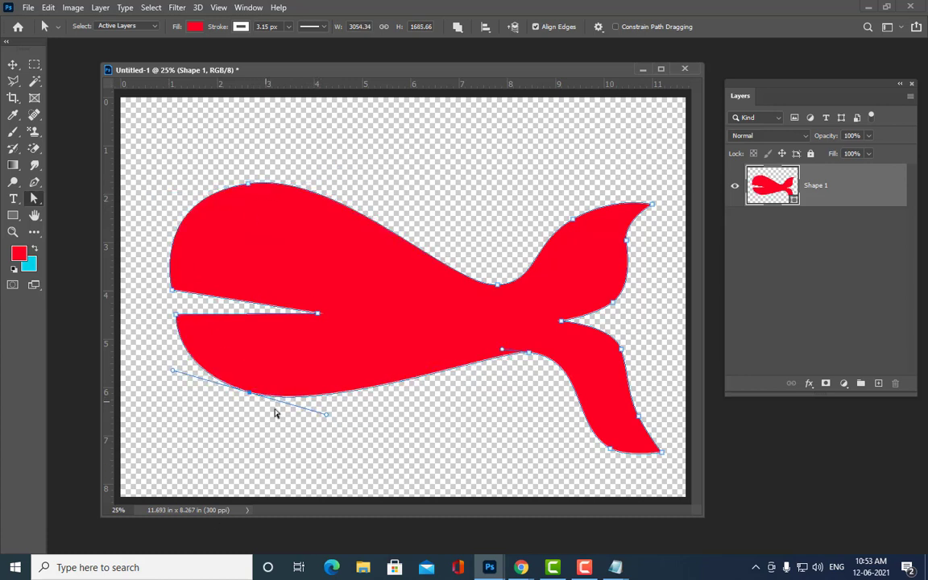
pyautogui.moveTo(327, 417); pyautogui.dragTo(328, 405)
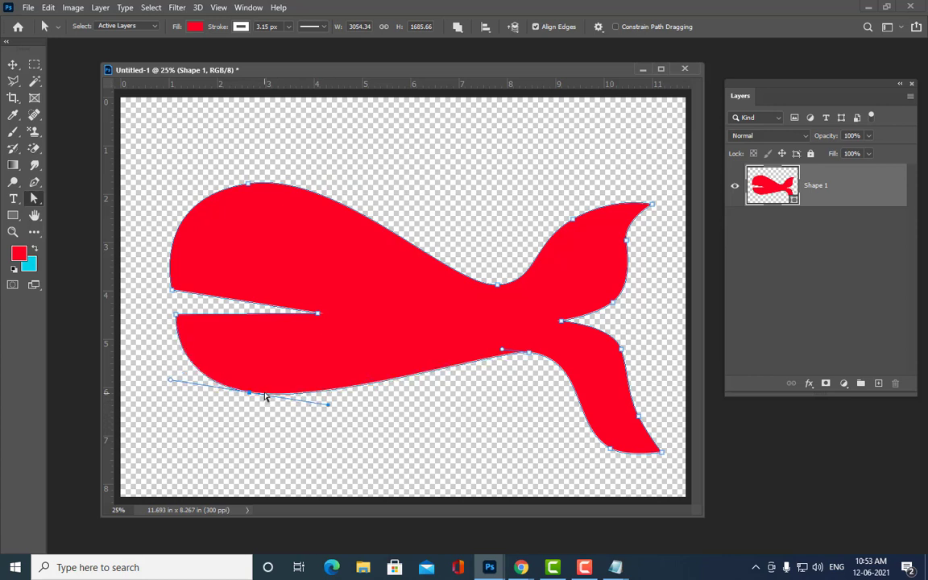
pyautogui.moveTo(249, 394); pyautogui.dragTo(238, 379)
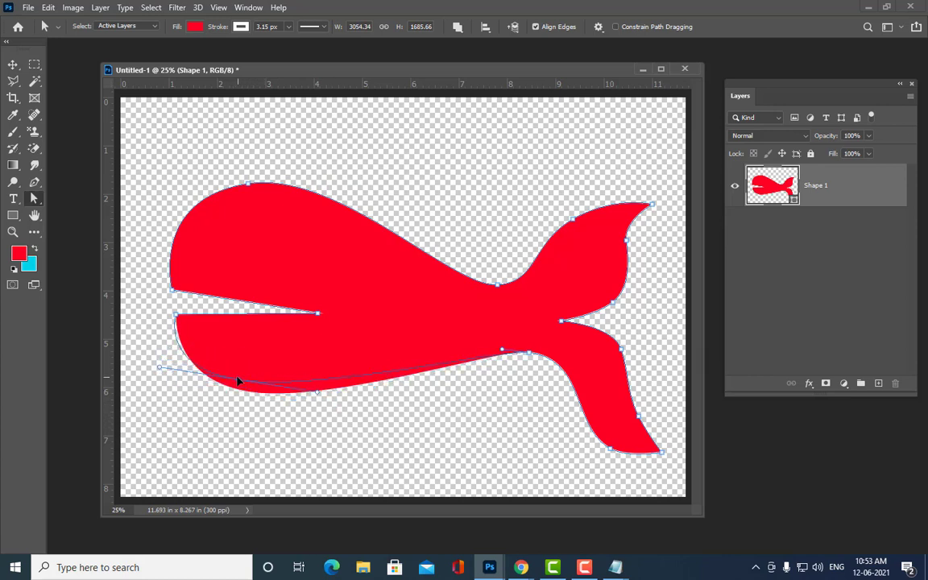
pyautogui.moveTo(161, 368); pyautogui.dragTo(169, 355)
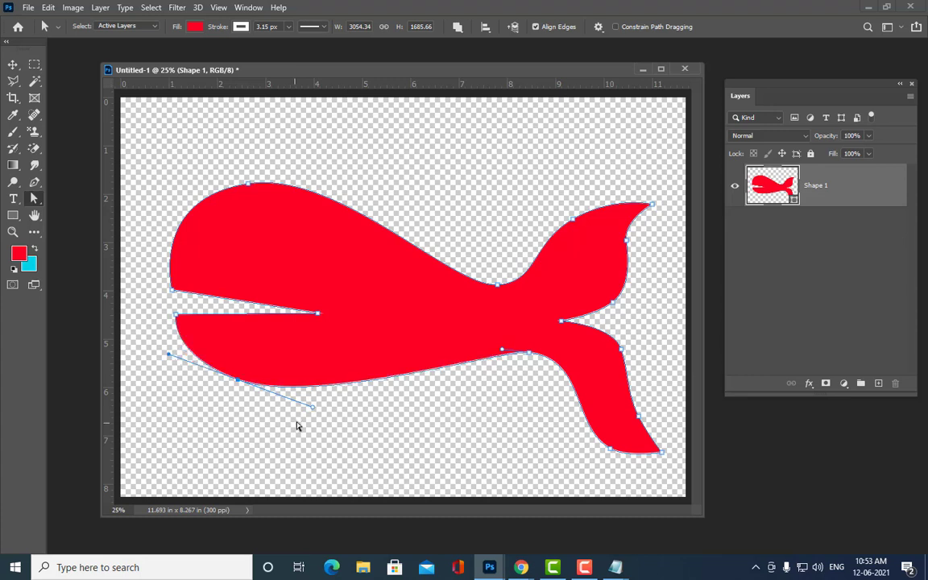
pyautogui.moveTo(315, 407); pyautogui.dragTo(284, 405)
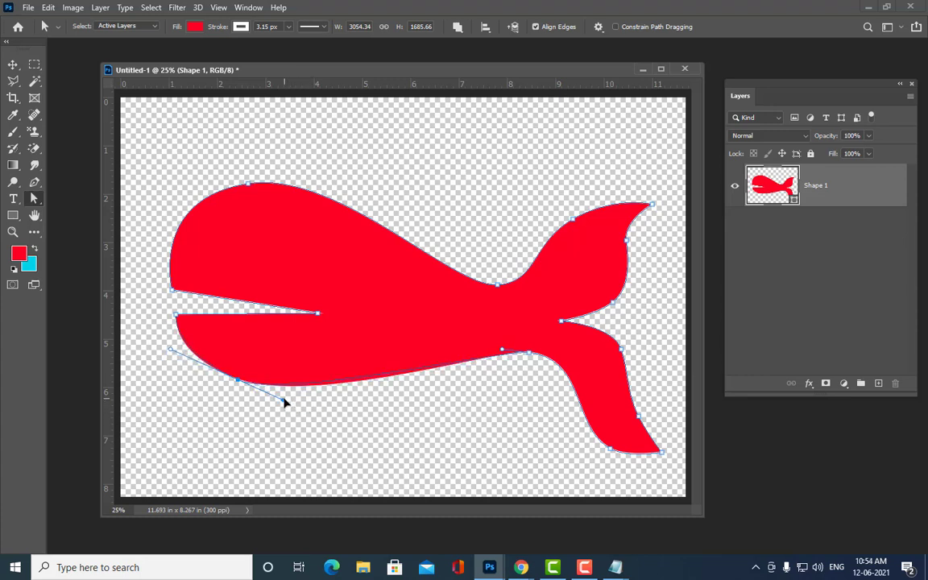
# - Lower the belly point and reshape the lower and upper tail fin edges and tips
pyautogui.click(527, 352)
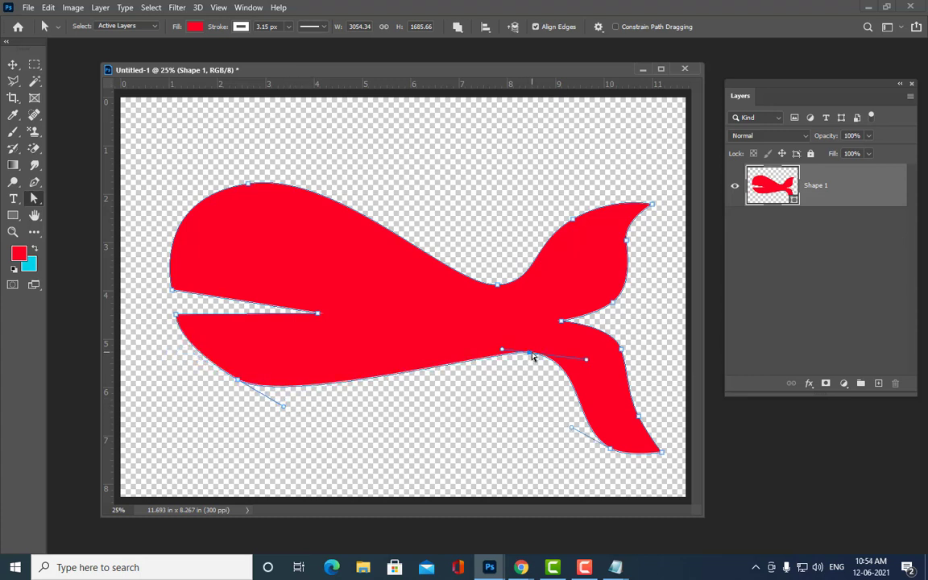
pyautogui.moveTo(238, 380); pyautogui.dragTo(238, 398)
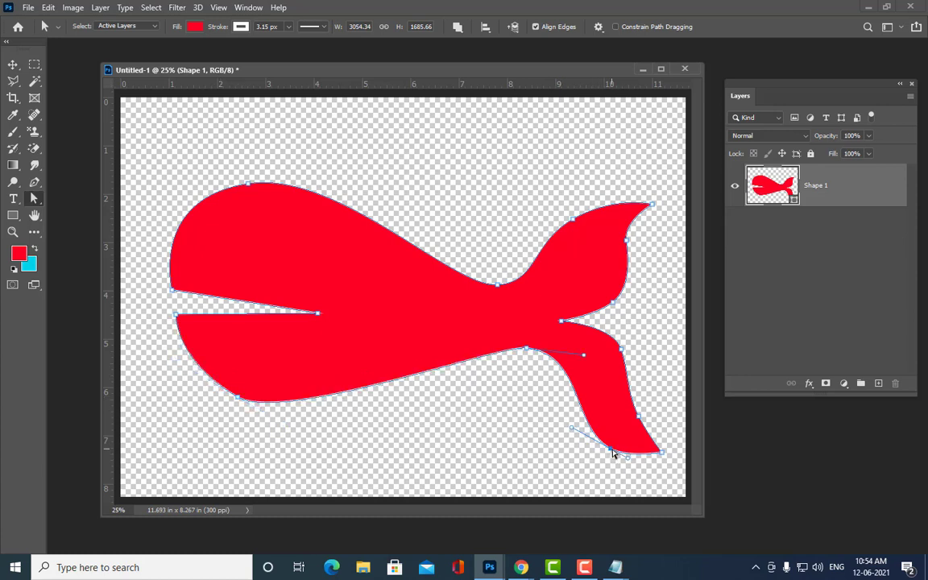
pyautogui.moveTo(610, 448)
pyautogui.mouseDown()
pyautogui.moveTo(585, 438)
pyautogui.moveTo(584, 413)
pyautogui.moveTo(620, 413)
pyautogui.mouseUp()
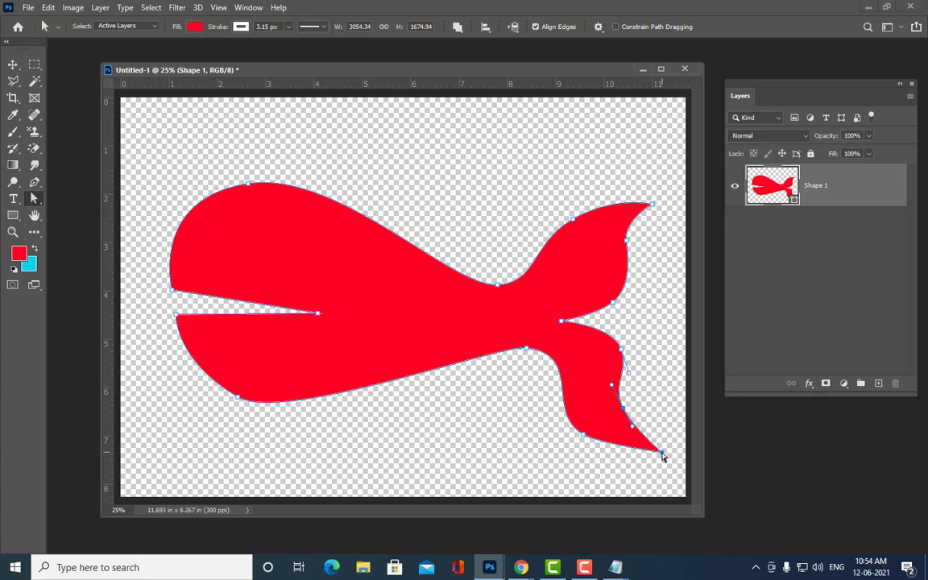
pyautogui.moveTo(660, 451)
pyautogui.mouseDown()
pyautogui.moveTo(632, 438)
pyautogui.moveTo(651, 433)
pyautogui.moveTo(616, 394)
pyautogui.mouseUp()
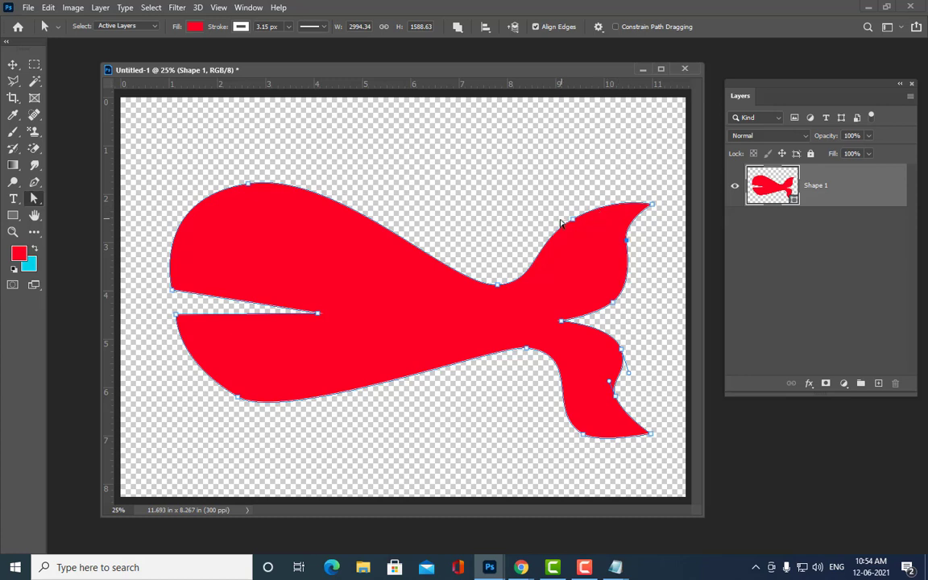
pyautogui.moveTo(561, 224)
pyautogui.mouseDown()
pyautogui.moveTo(624, 218)
pyautogui.moveTo(645, 205)
pyautogui.mouseUp()
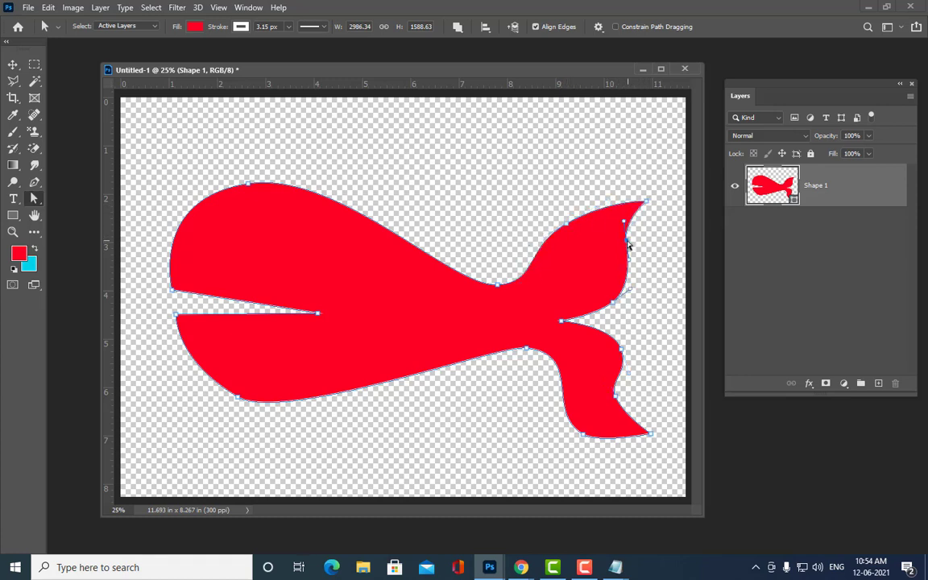
pyautogui.moveTo(625, 305); pyautogui.dragTo(603, 309)
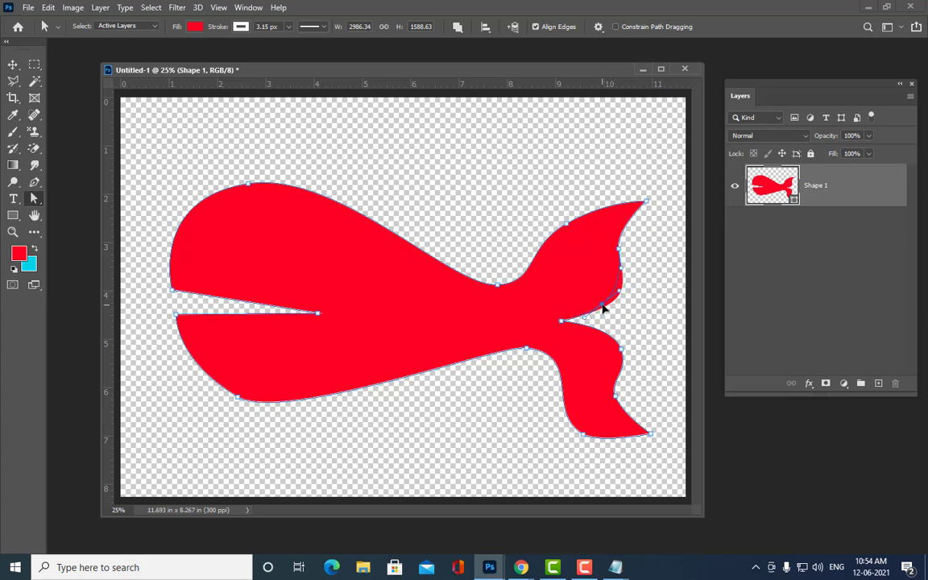
pyautogui.moveTo(646, 202); pyautogui.dragTo(636, 207)
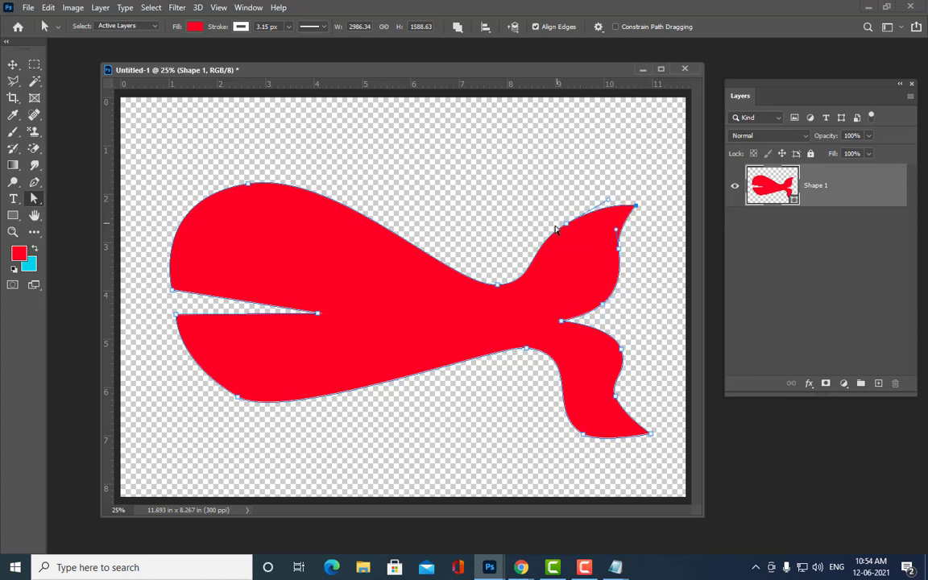
pyautogui.moveTo(567, 228); pyautogui.dragTo(562, 233)
# - Smooth the upper fin's right edge, the lower fin's edge and bottom, and the tail base
pyautogui.click(620, 250)
pyautogui.moveTo(615, 232); pyautogui.dragTo(611, 226)
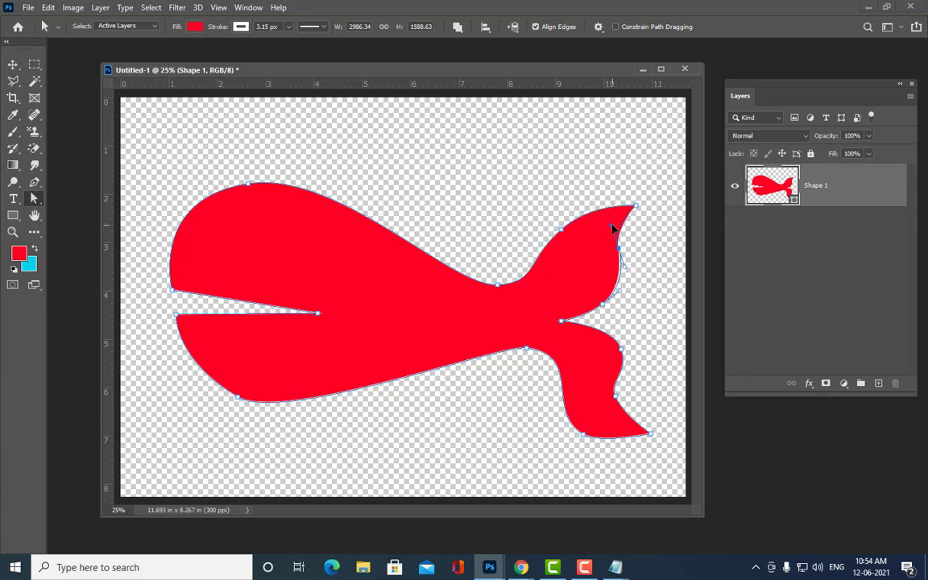
pyautogui.moveTo(619, 351)
pyautogui.mouseDown()
pyautogui.moveTo(609, 352)
pyautogui.moveTo(619, 399)
pyautogui.mouseUp()
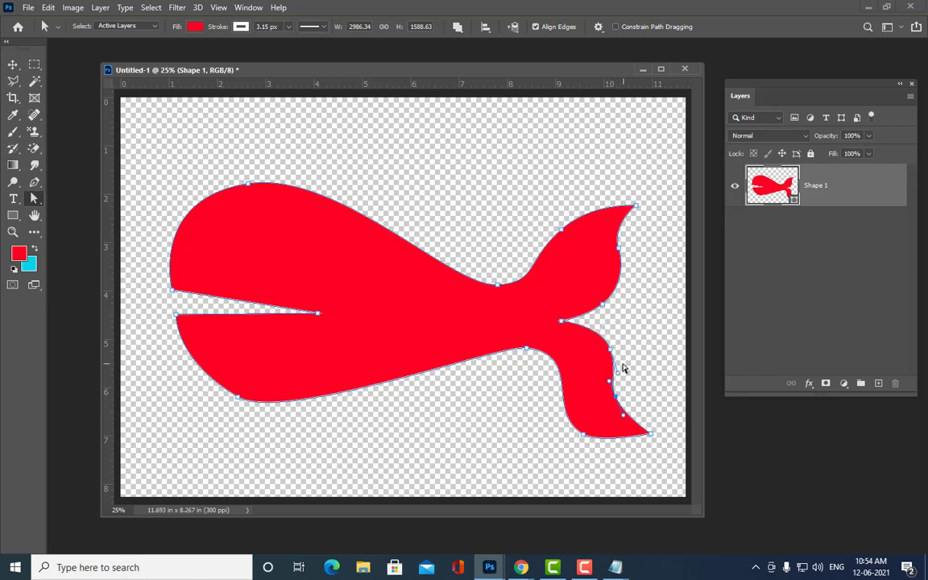
pyautogui.moveTo(611, 349); pyautogui.dragTo(618, 352)
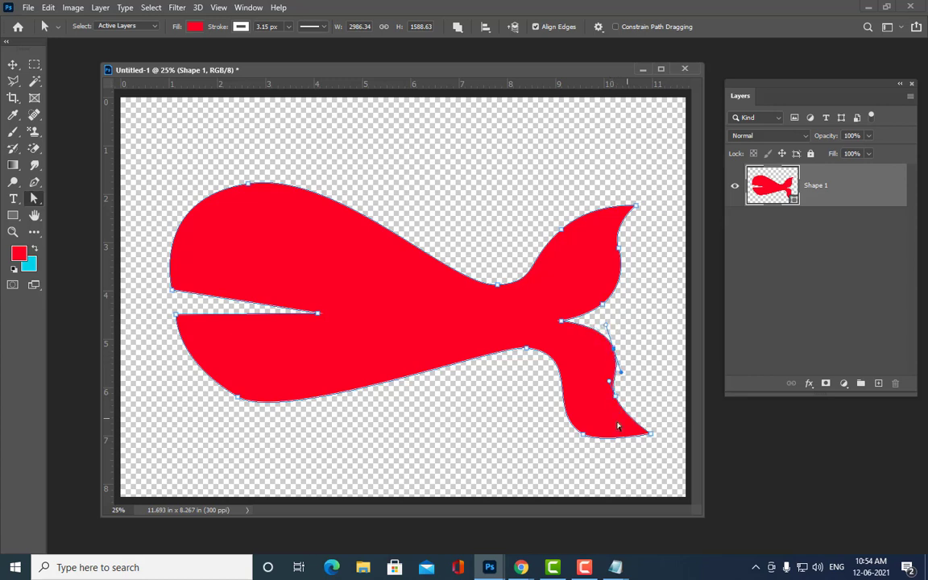
pyautogui.click(584, 436)
pyautogui.moveTo(601, 445); pyautogui.dragTo(596, 449)
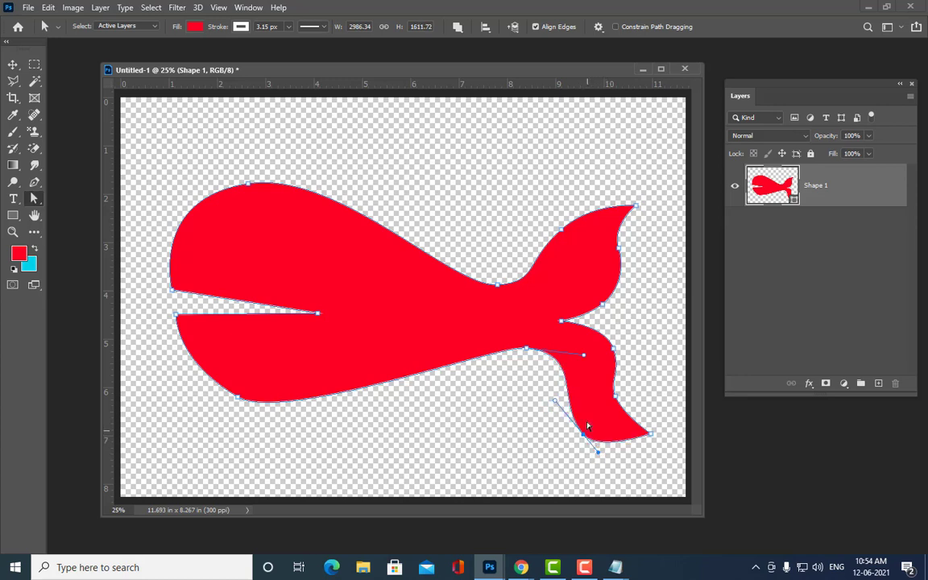
pyautogui.click(528, 350)
pyautogui.moveTo(584, 358)
pyautogui.mouseDown()
pyautogui.moveTo(571, 371)
pyautogui.moveTo(523, 354)
pyautogui.mouseUp()
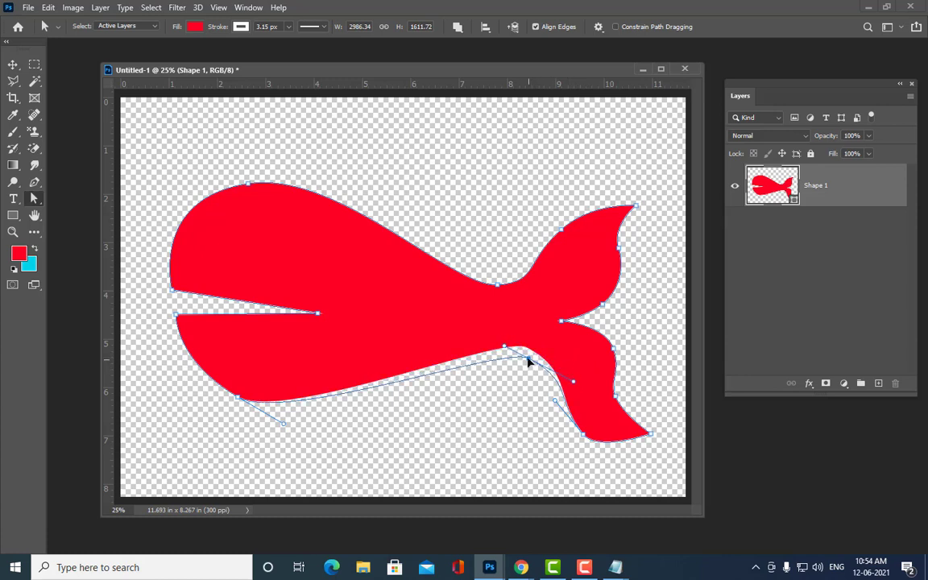
pyautogui.moveTo(495, 287); pyautogui.dragTo(500, 281)
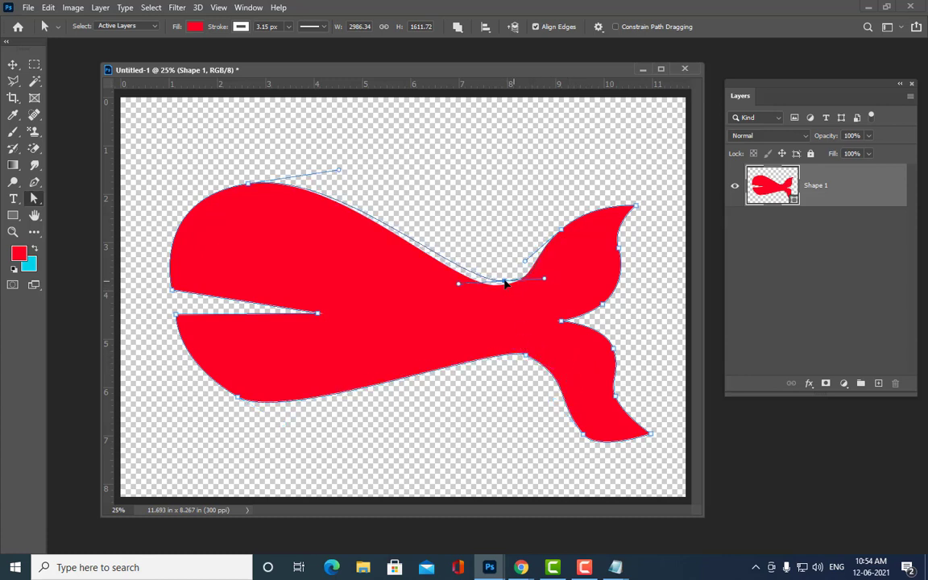
# - Refine the lower fin's tip and bottom, then smooth the belly and raise the head
pyautogui.click(614, 400)
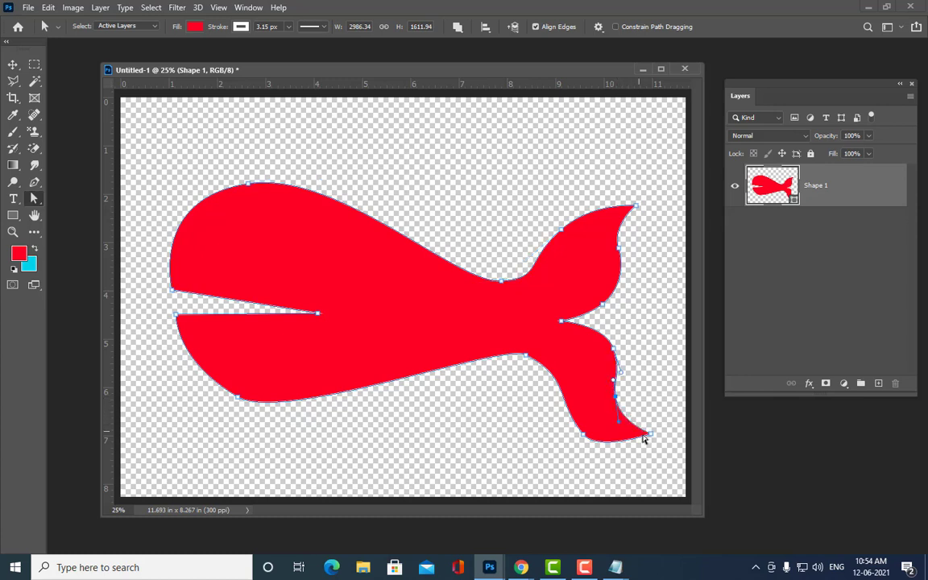
pyautogui.moveTo(648, 435); pyautogui.dragTo(650, 427)
pyautogui.click(584, 436)
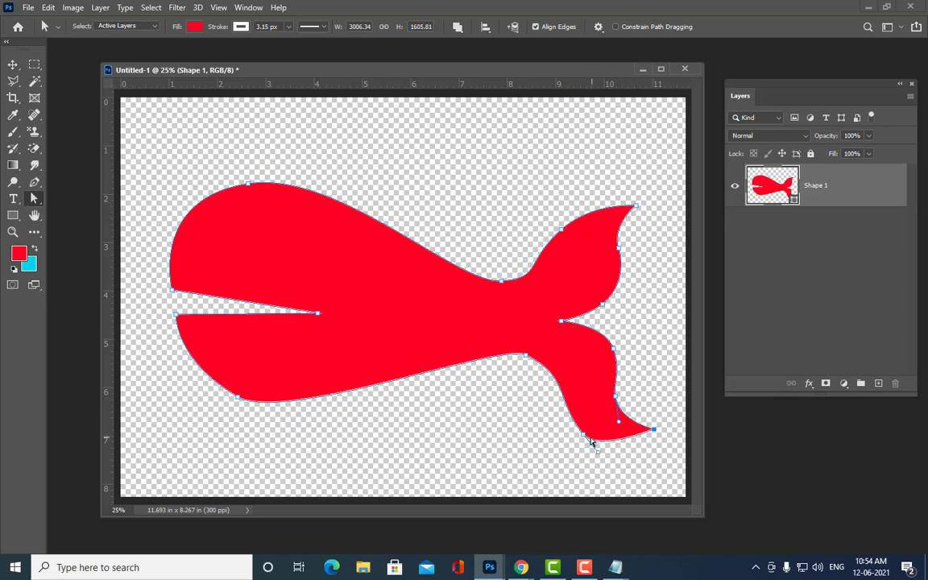
pyautogui.moveTo(597, 455); pyautogui.dragTo(594, 435)
pyautogui.click(654, 343)
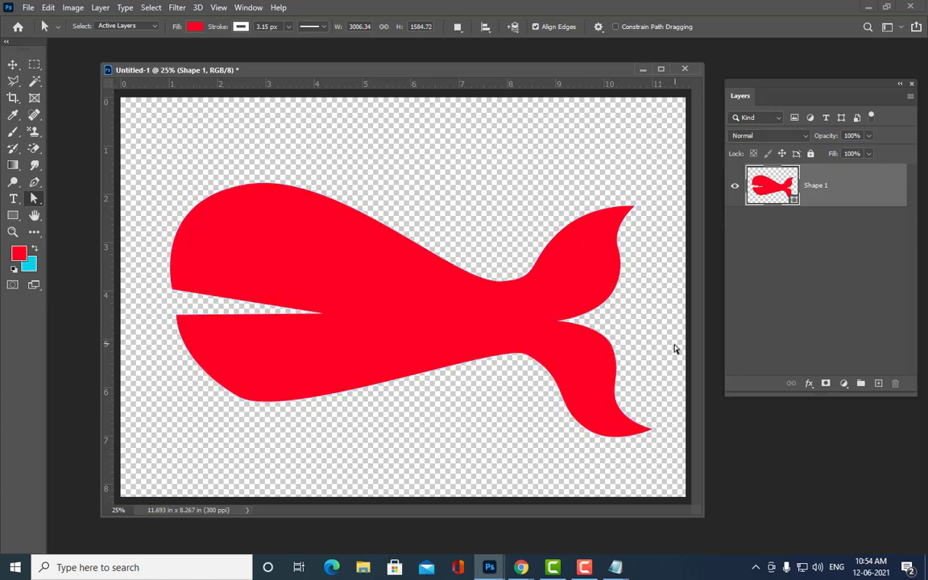
pyautogui.click(238, 397)
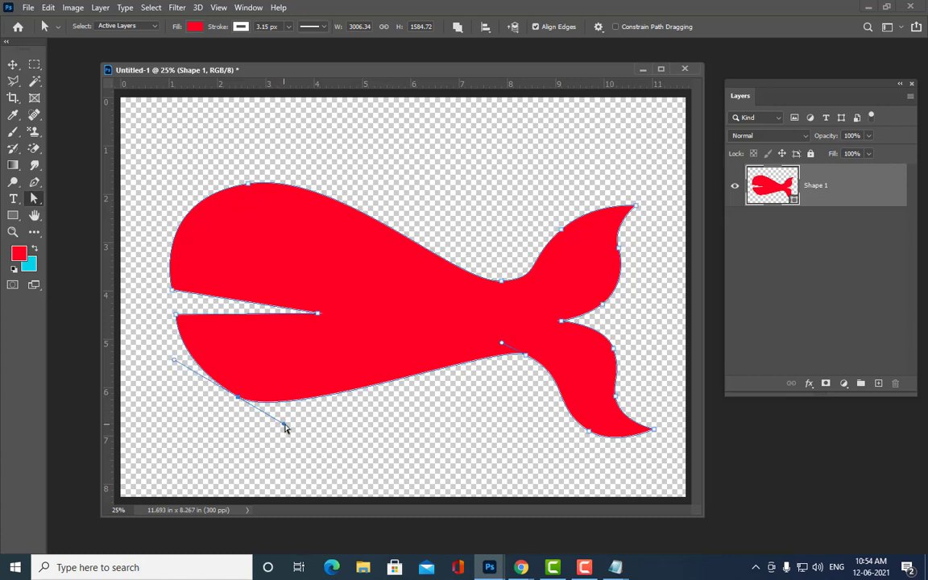
pyautogui.moveTo(284, 427); pyautogui.dragTo(300, 415)
pyautogui.moveTo(238, 398); pyautogui.dragTo(246, 387)
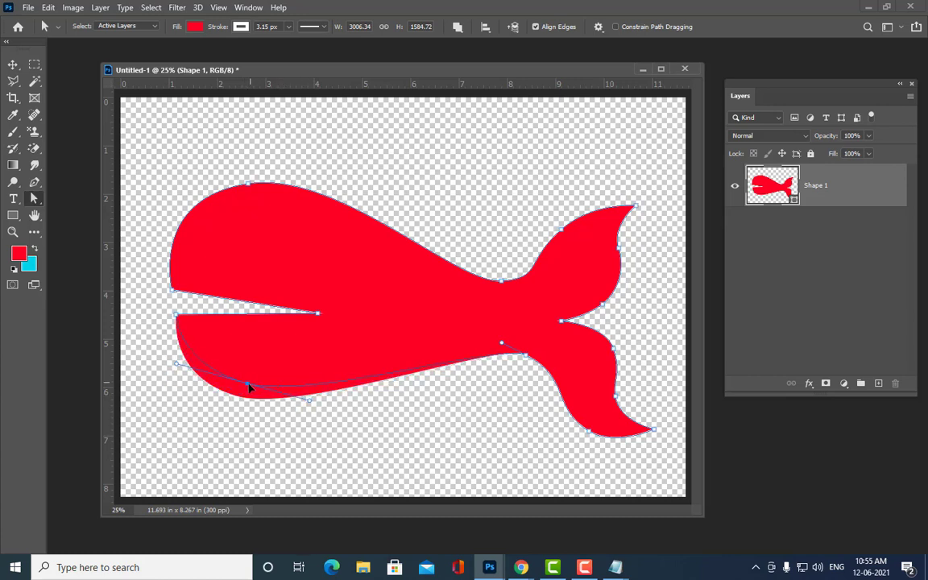
pyautogui.moveTo(250, 187); pyautogui.dragTo(249, 181)
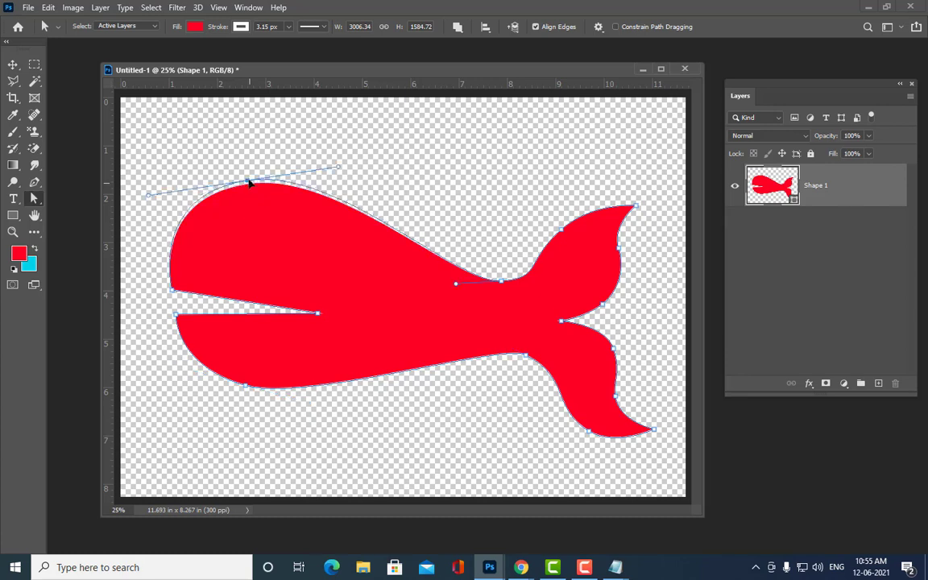
# - Make the mouth opening shallower, adjust the lower lip and reshape the lower belly outline
pyautogui.click(450, 183)
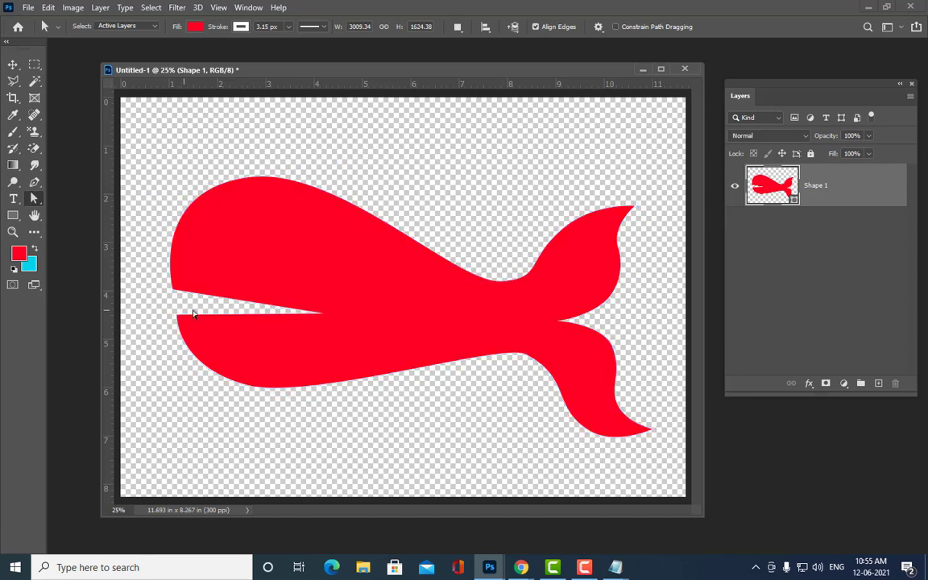
pyautogui.click(320, 316)
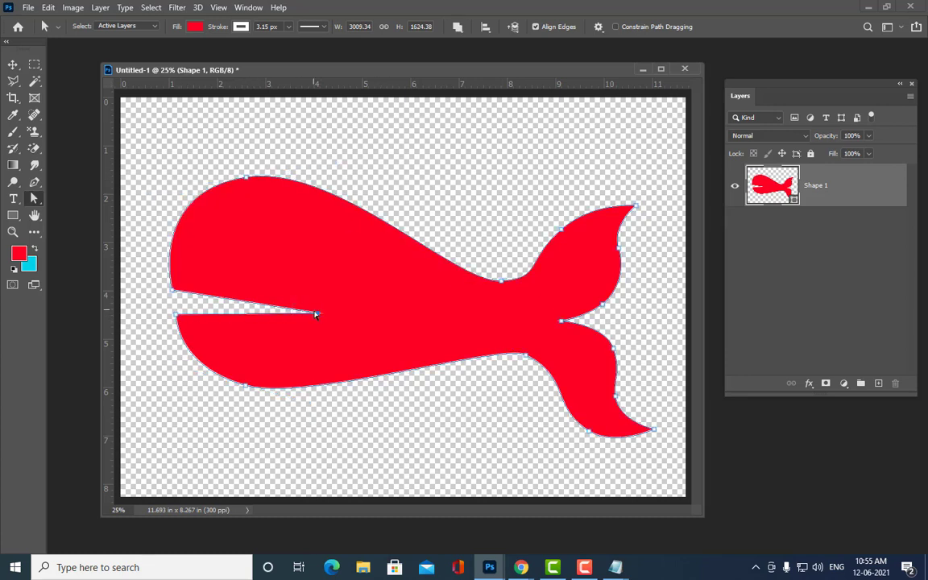
pyautogui.moveTo(315, 314); pyautogui.dragTo(272, 308)
pyautogui.moveTo(177, 316); pyautogui.dragTo(159, 287)
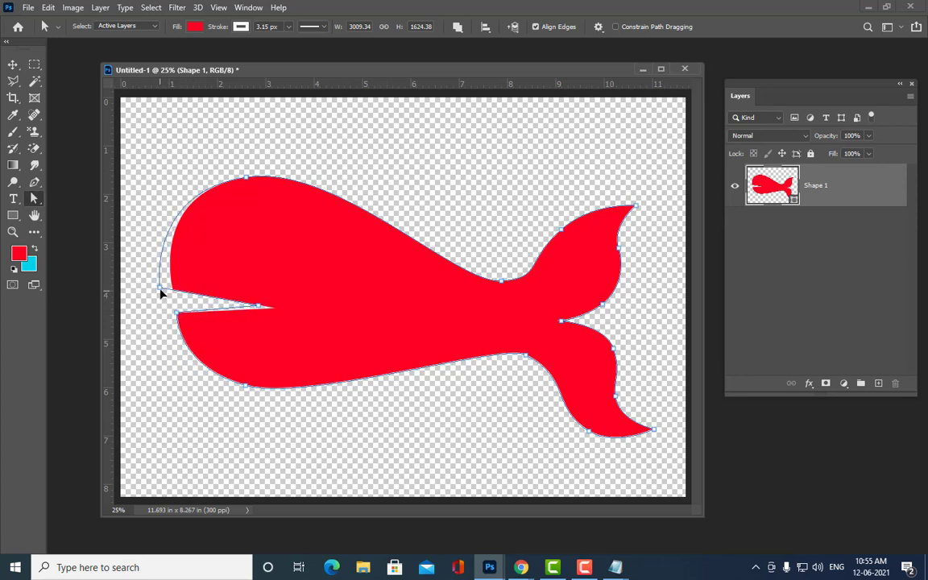
pyautogui.click(364, 191)
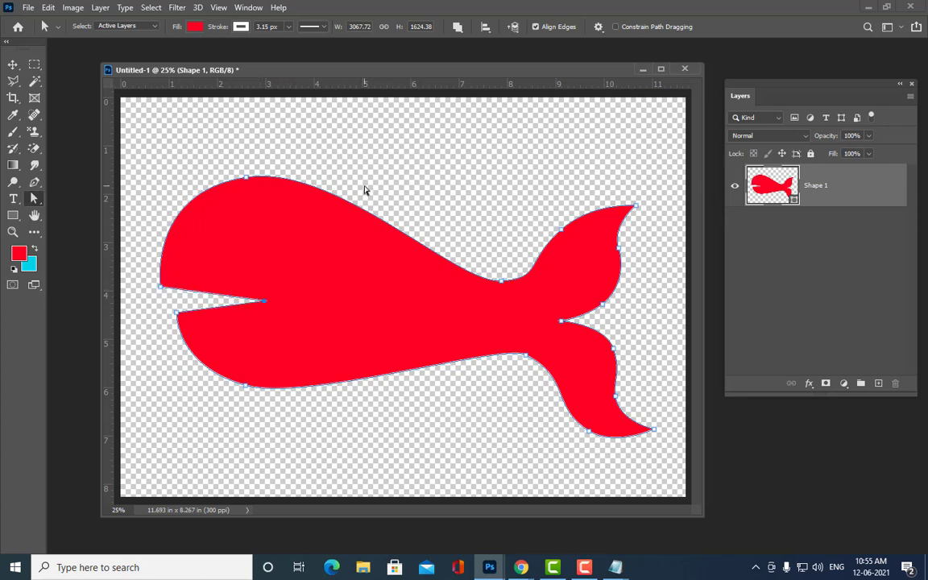
pyautogui.moveTo(262, 305); pyautogui.dragTo(284, 303)
pyautogui.moveTo(177, 317); pyautogui.dragTo(181, 311)
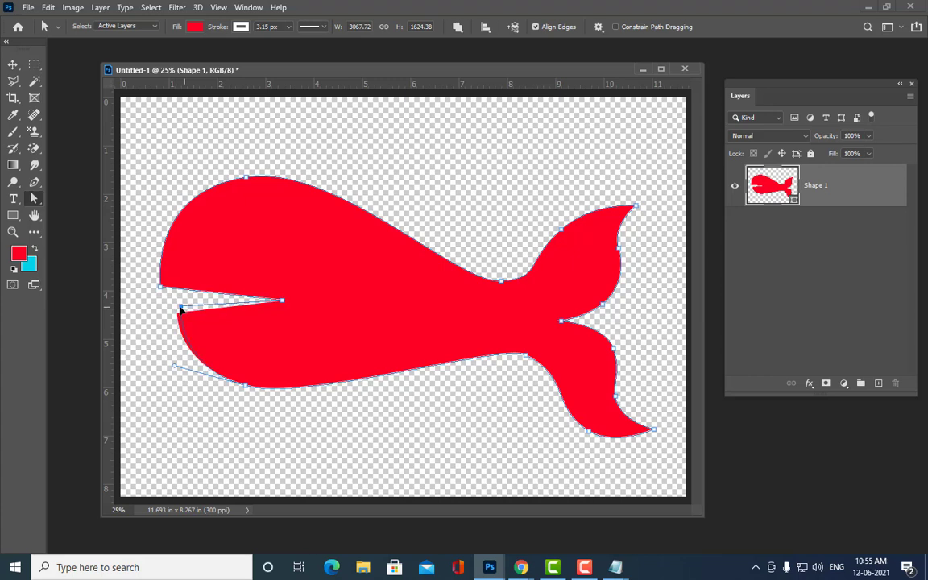
pyautogui.moveTo(247, 388); pyautogui.dragTo(241, 375)
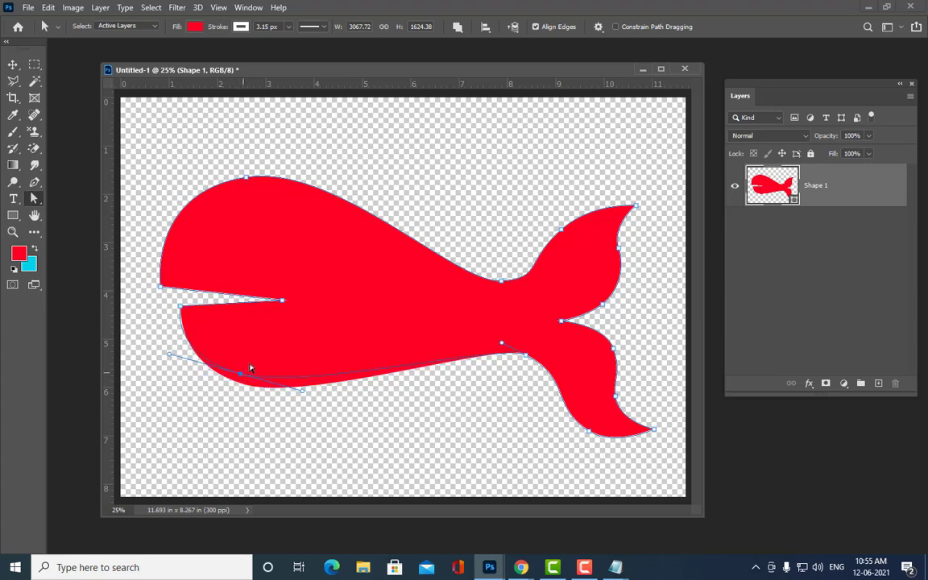
pyautogui.click(422, 199)
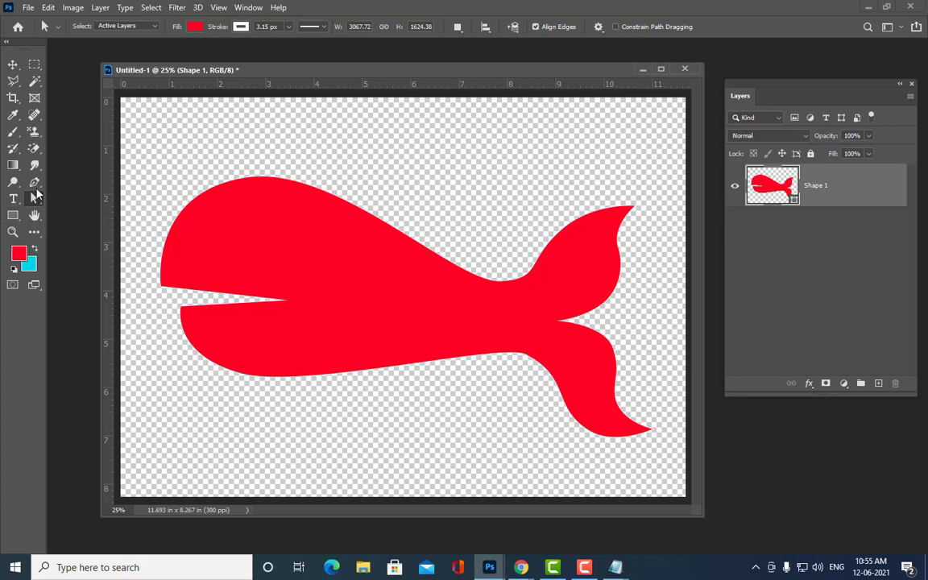
# - Draw a closed, curved pointed fin path on the fish's back
pyautogui.press('p')
pyautogui.moveTo(206, 70); pyautogui.dragTo(189, 70)
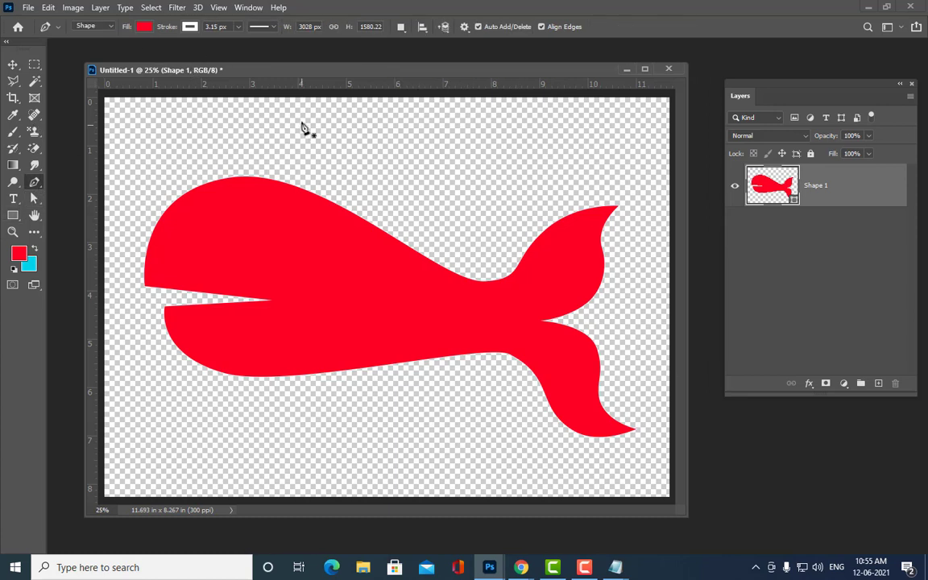
pyautogui.click(323, 197)
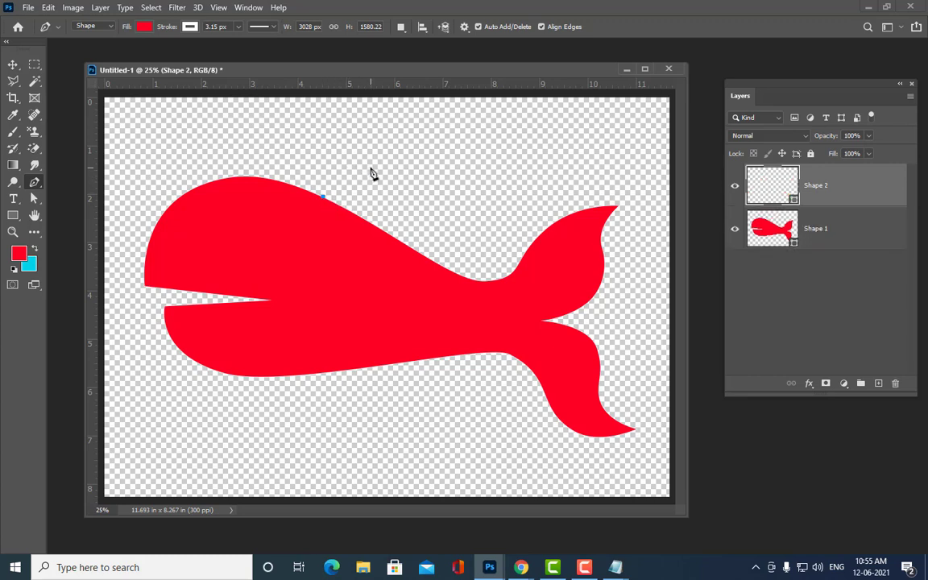
pyautogui.moveTo(369, 168); pyautogui.dragTo(407, 182)
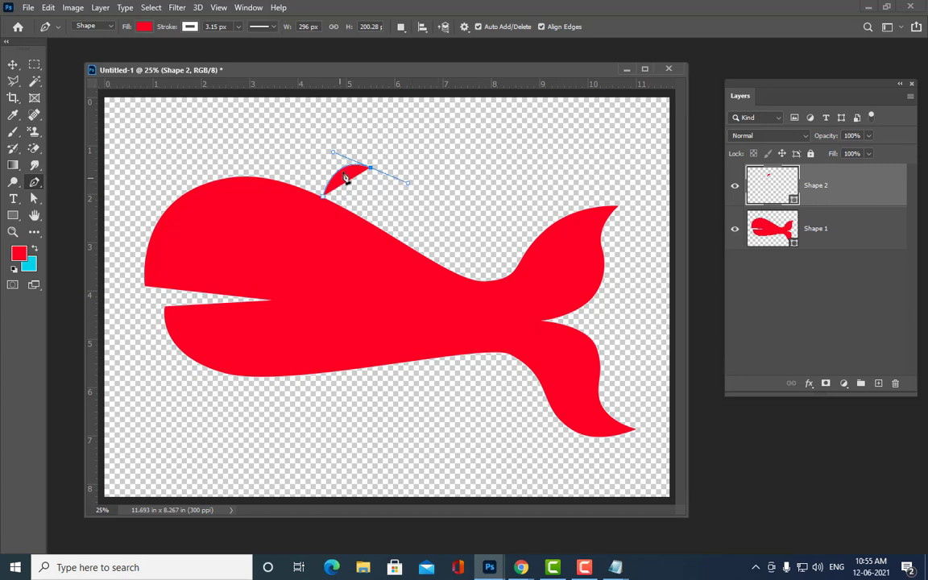
pyautogui.click(444, 188)
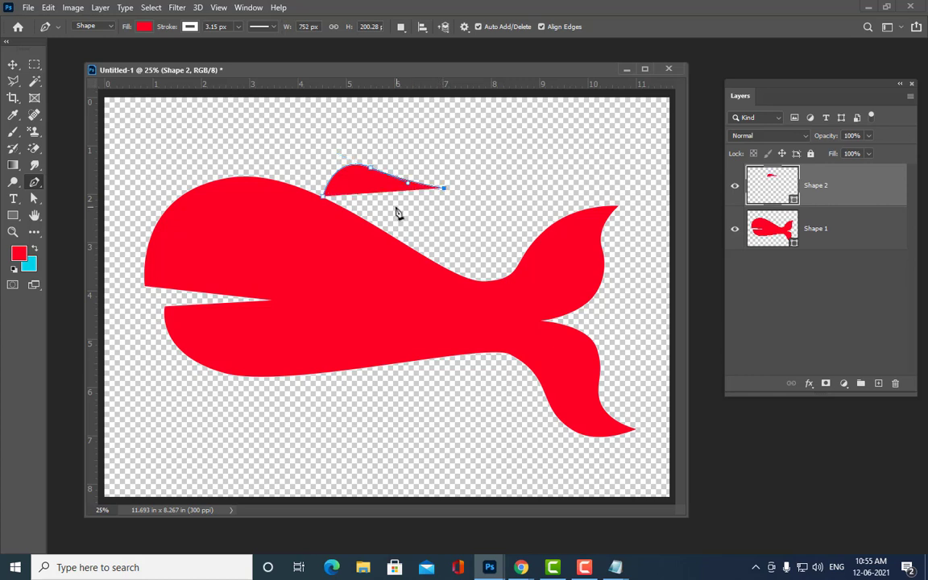
pyautogui.moveTo(393, 207); pyautogui.dragTo(389, 219)
pyautogui.click(391, 238)
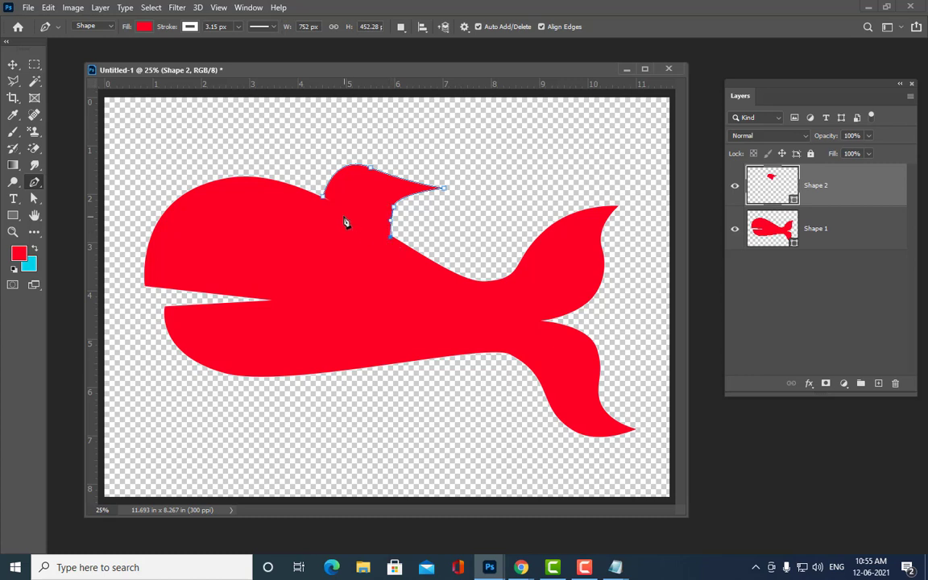
pyautogui.click(323, 197)
# - Move the fin's top anchor lower onto the back using the Direct Selection tool
pyautogui.click(38, 200)
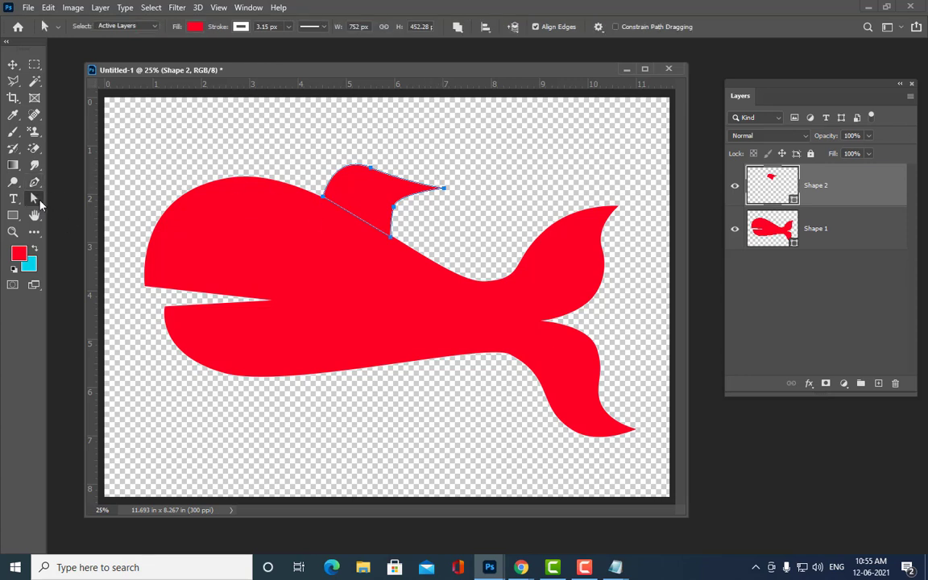
pyautogui.rightClick(35, 199)
pyautogui.click(71, 209)
pyautogui.moveTo(370, 176); pyautogui.dragTo(366, 188)
pyautogui.click(508, 161)
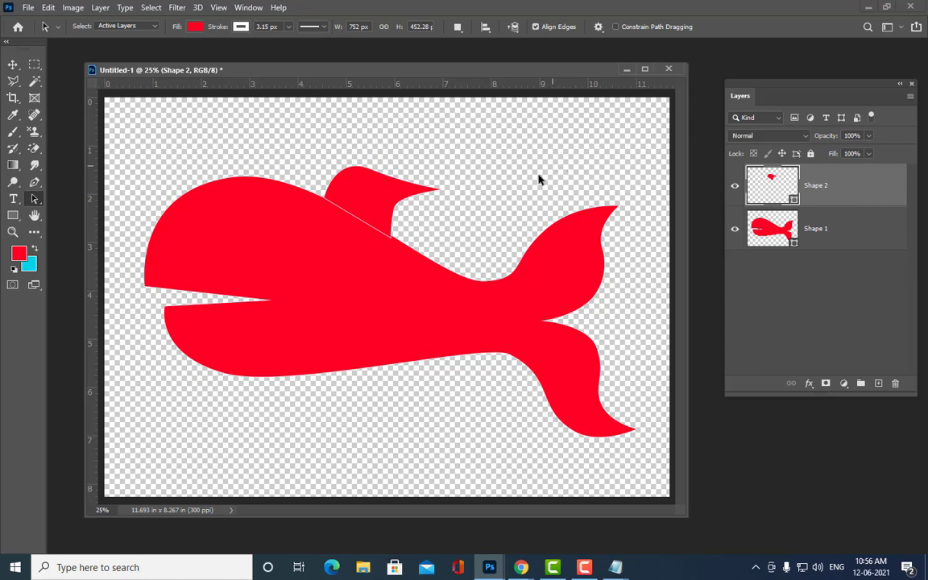
pyautogui.click(374, 197)
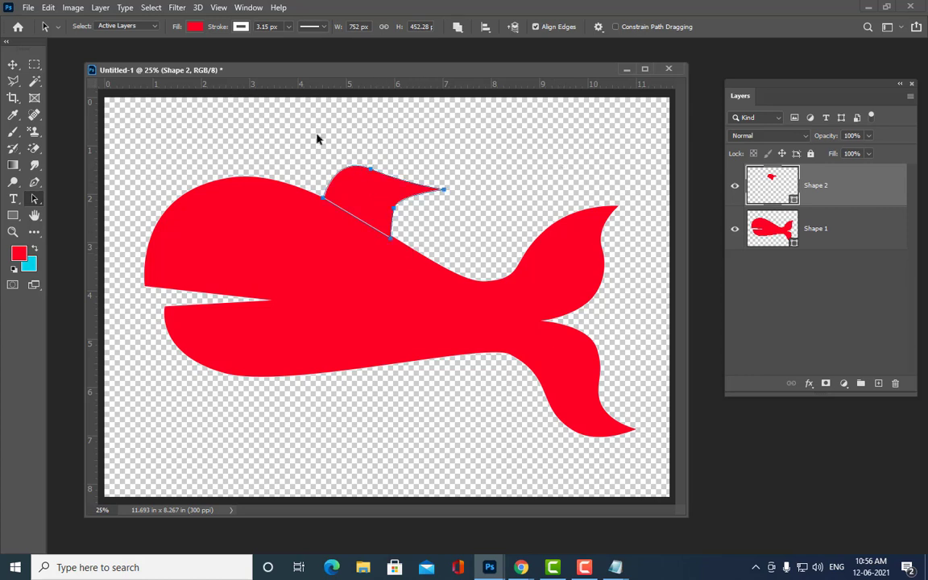
# - Set the dorsal fin's stroke to No Color
pyautogui.click(241, 26)
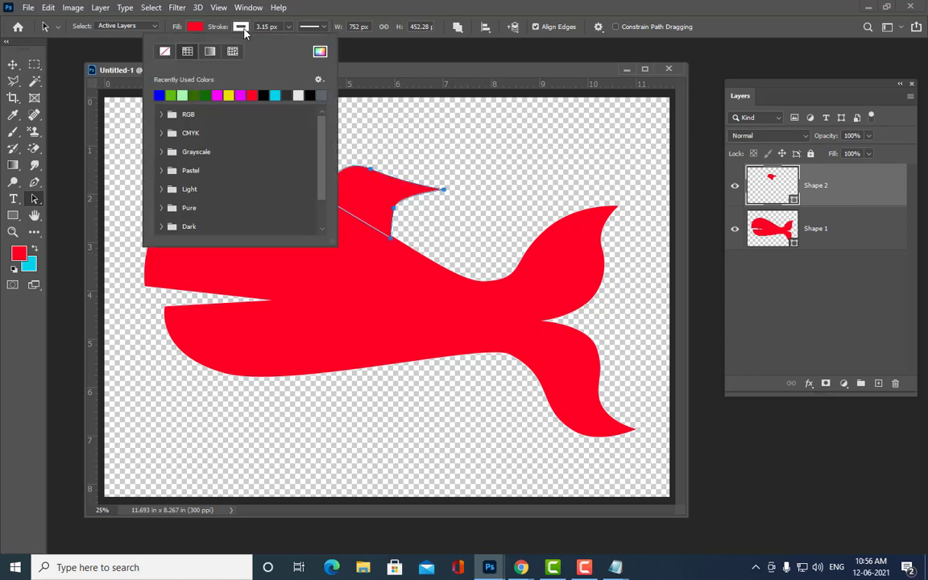
pyautogui.click(261, 29)
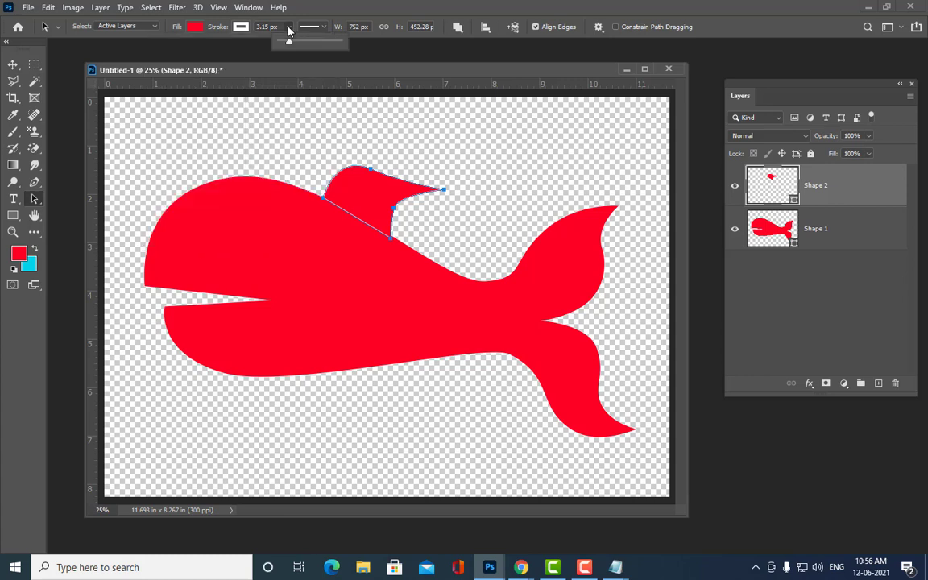
pyautogui.click(241, 27)
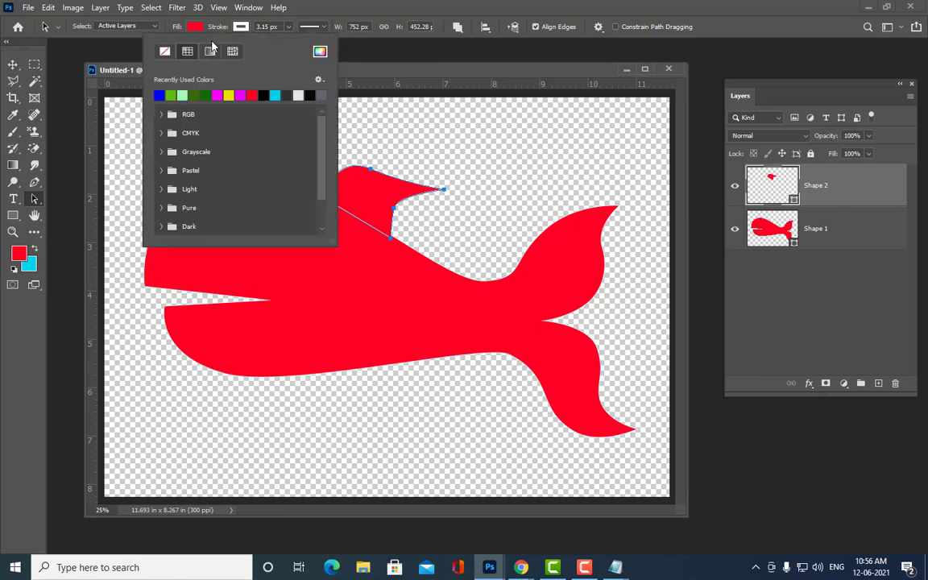
pyautogui.click(165, 53)
pyautogui.click(467, 149)
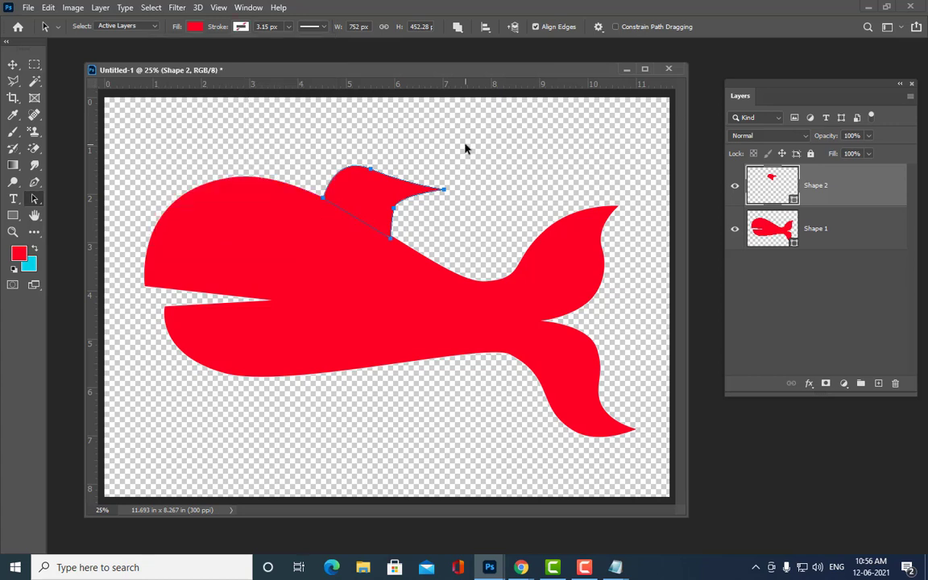
pyautogui.click(465, 150)
# - Draw a closed pointed fin path beneath the fish's belly
pyautogui.click(35, 182)
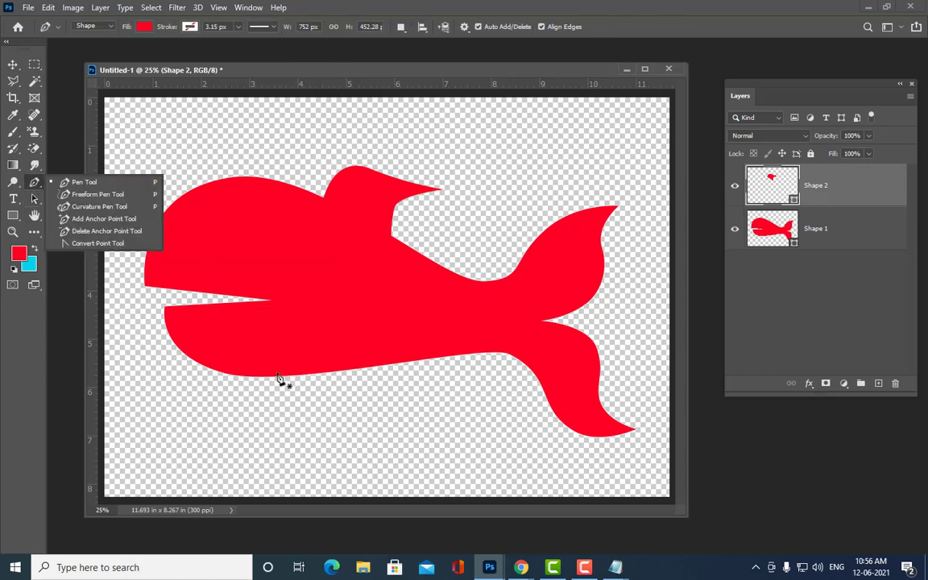
pyautogui.click(277, 377)
pyautogui.moveTo(288, 403); pyautogui.dragTo(309, 405)
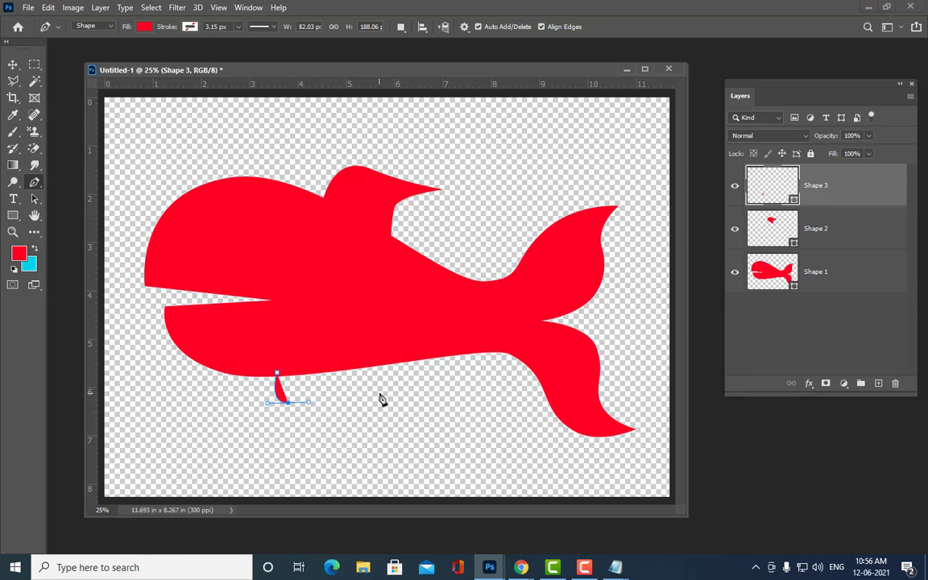
pyautogui.moveTo(378, 393); pyautogui.dragTo(362, 388)
pyautogui.click(365, 364)
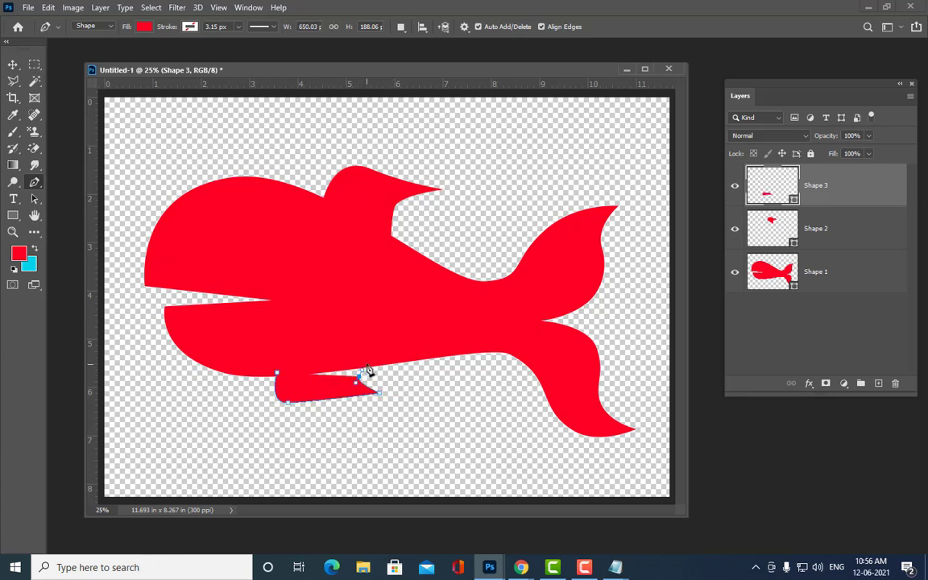
pyautogui.click(276, 375)
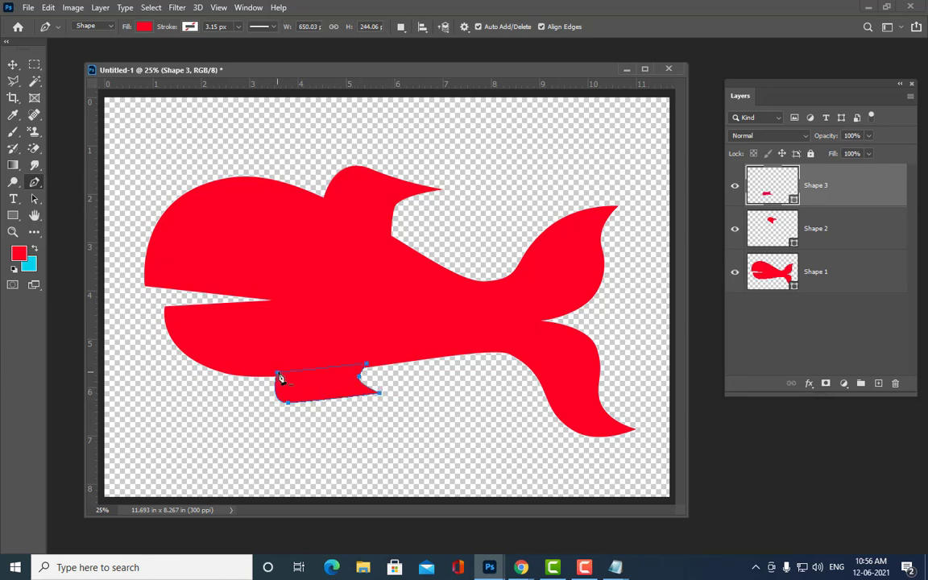
# - Drag the lower fin's anchors to curve its bottom edge, tip and inner notch
pyautogui.click(34, 201)
pyautogui.rightClick(33, 201)
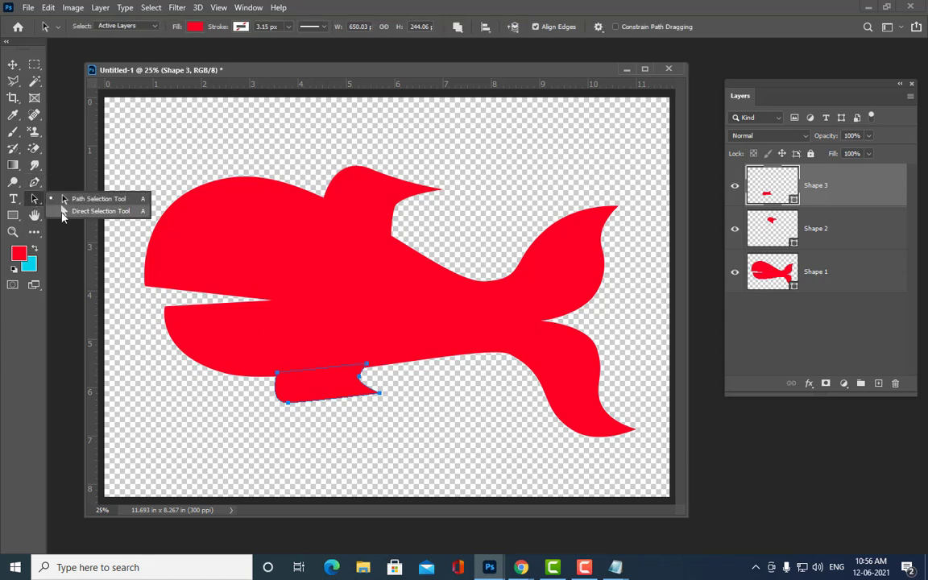
pyautogui.click(57, 193)
pyautogui.moveTo(289, 405); pyautogui.dragTo(320, 409)
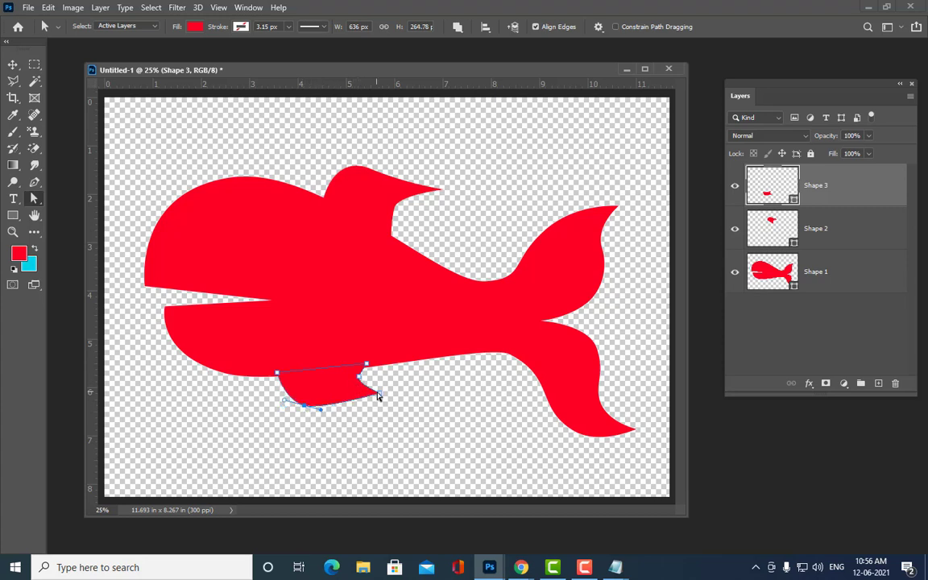
pyautogui.moveTo(378, 395); pyautogui.dragTo(384, 397)
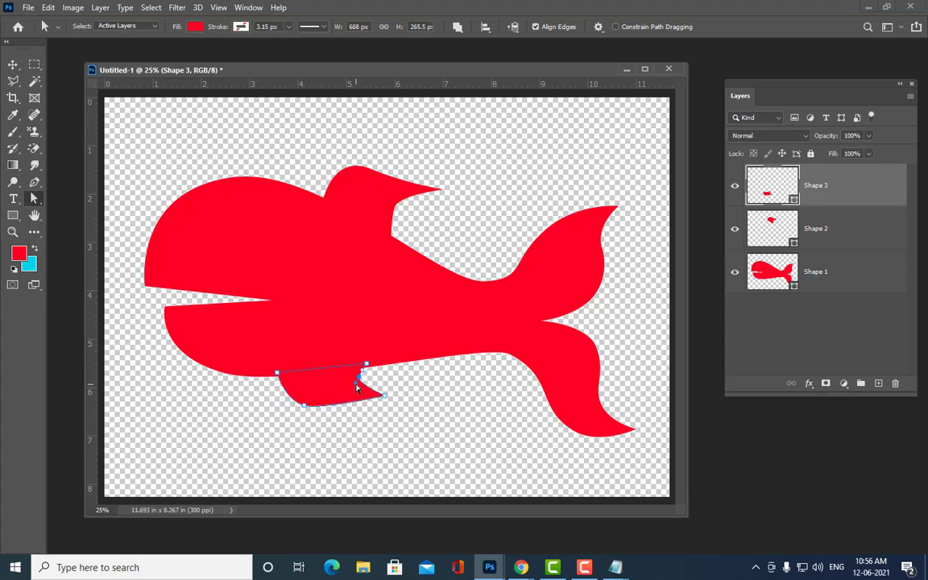
pyautogui.moveTo(357, 387); pyautogui.dragTo(363, 366)
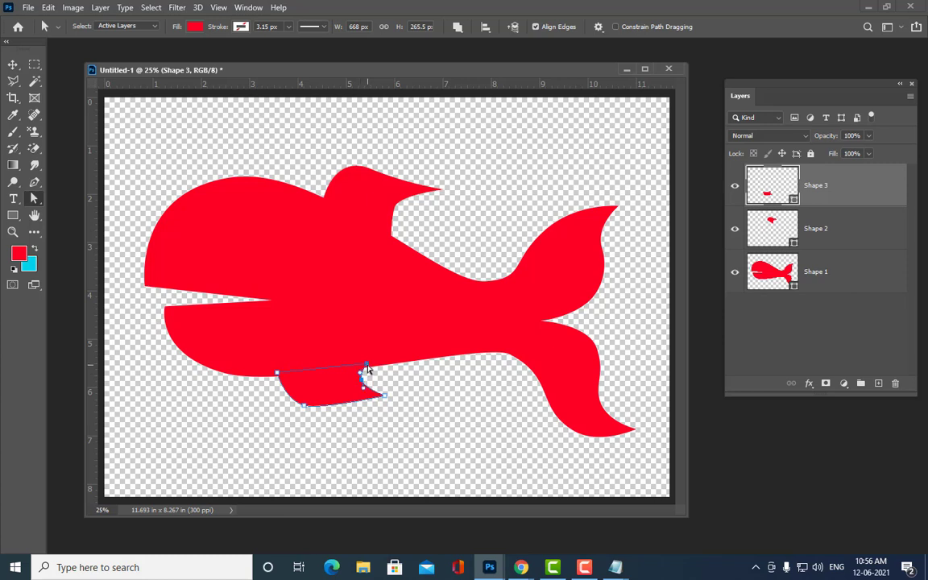
pyautogui.click(380, 440)
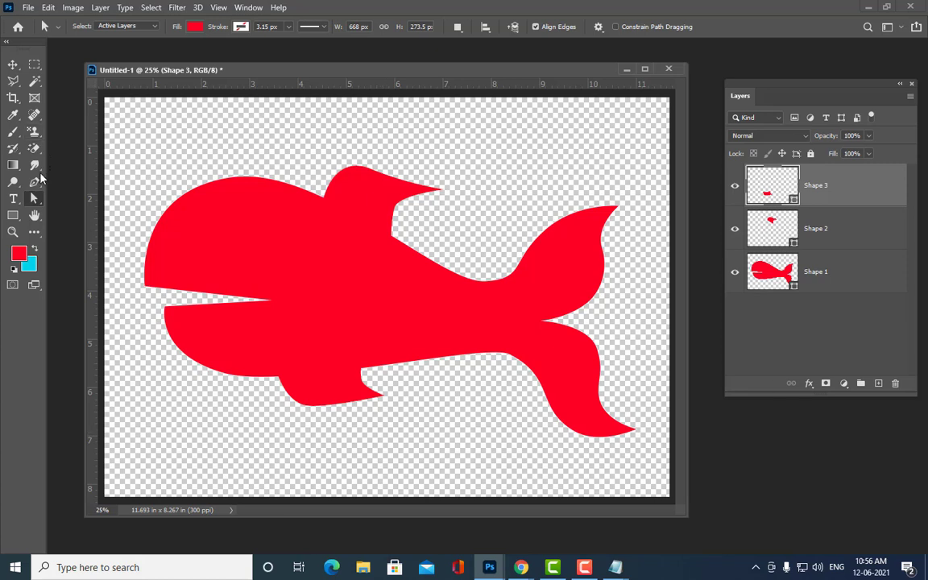
pyautogui.moveTo(272, 76)
pyautogui.mouseDown()
pyautogui.moveTo(258, 72)
pyautogui.moveTo(283, 76)
pyautogui.mouseUp()
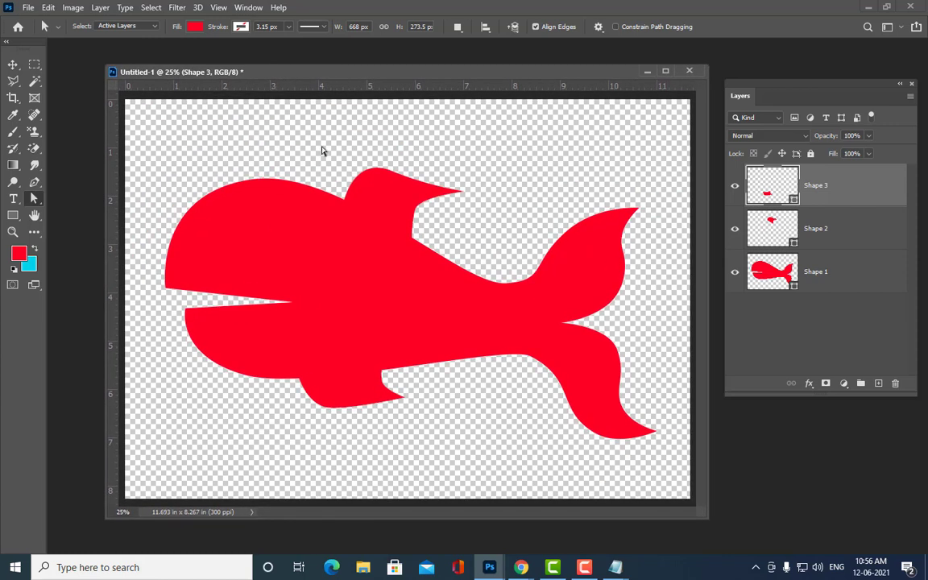
# - Add a new layer and make a circular elliptical selection on the fish's head
pyautogui.click(34, 67)
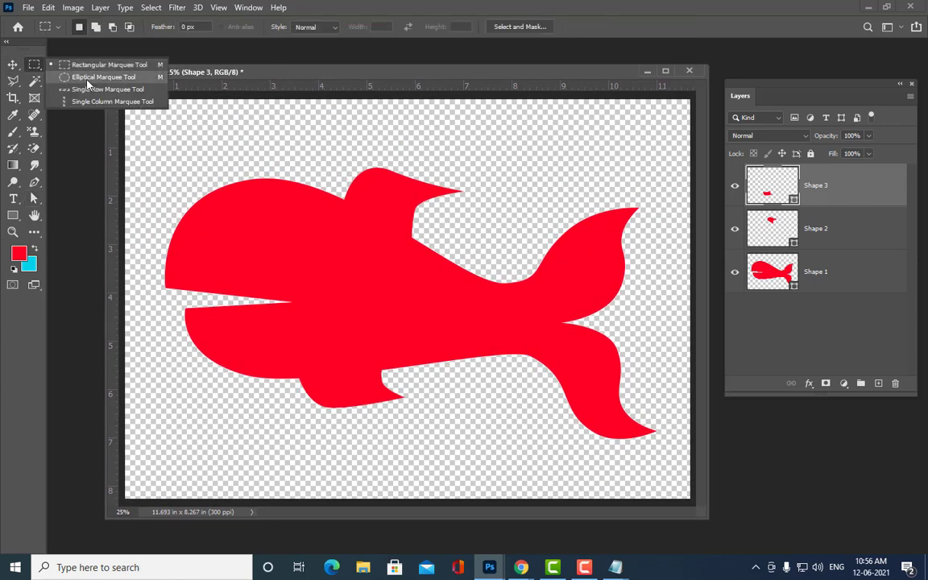
pyautogui.click(87, 81)
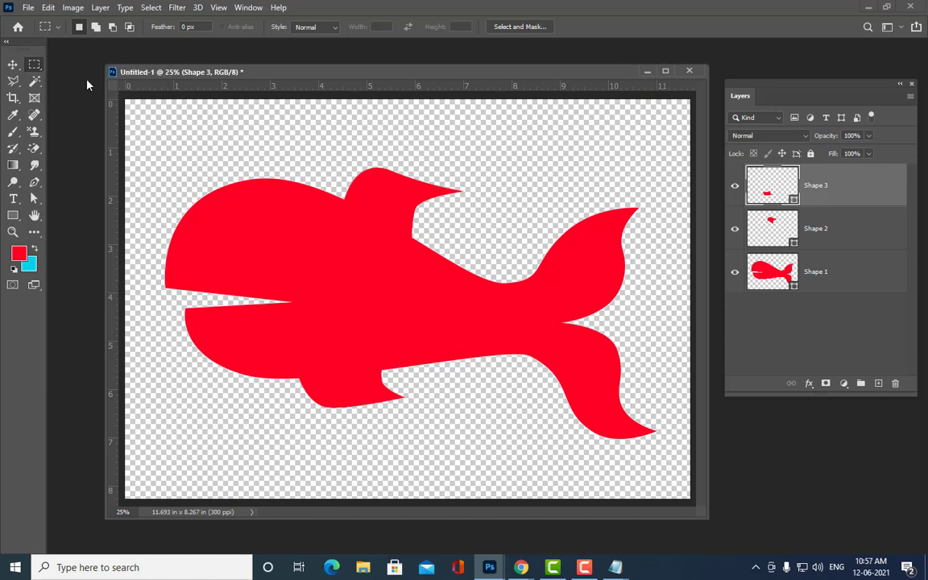
pyautogui.click(879, 383)
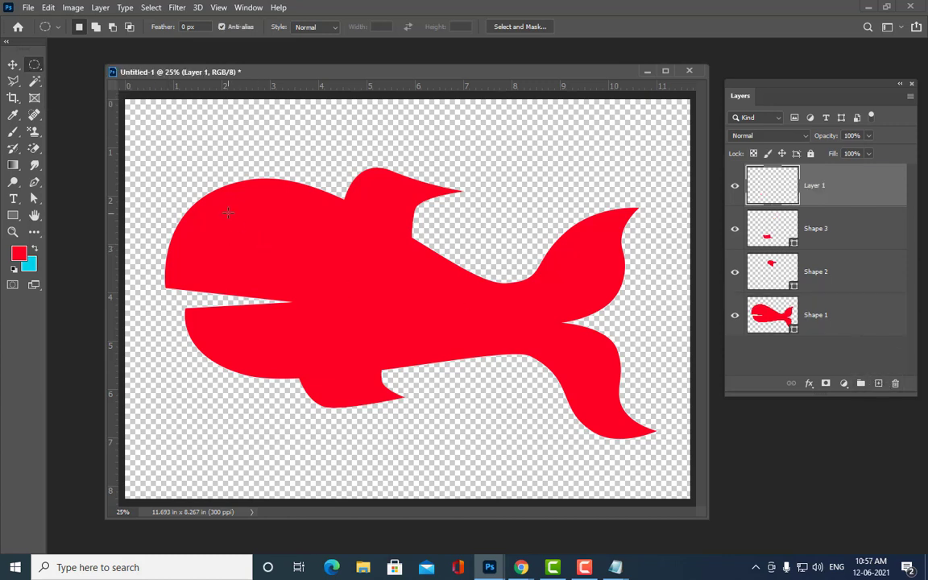
pyautogui.moveTo(219, 202); pyautogui.dragTo(260, 250)
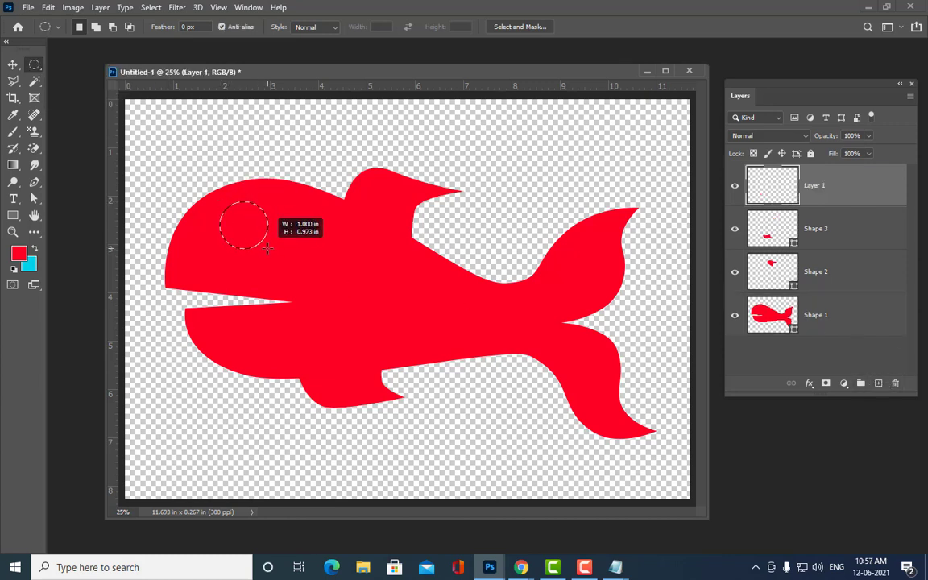
# - Fill the eye circle with deep blue and duplicate it as Layer 1 copy
pyautogui.click(18, 252)
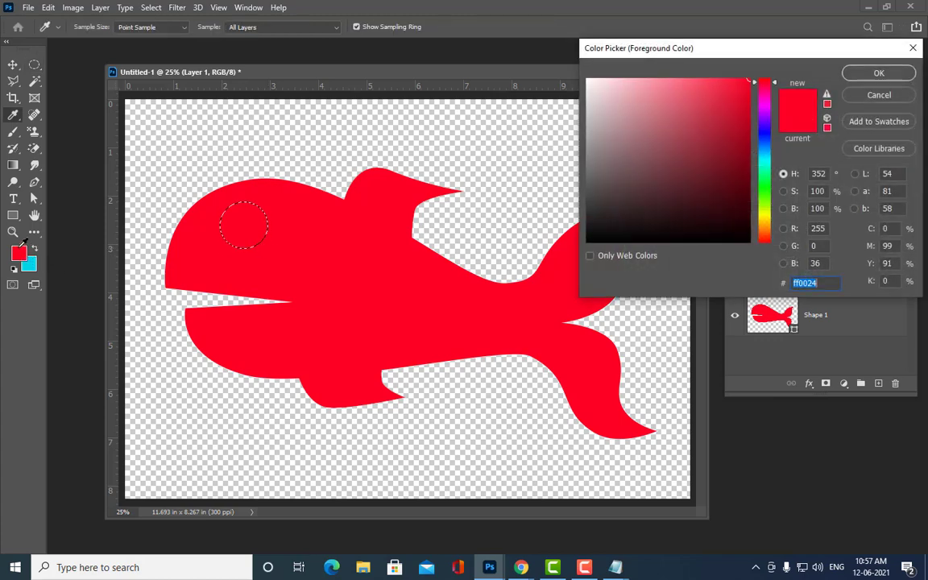
pyautogui.click(763, 129)
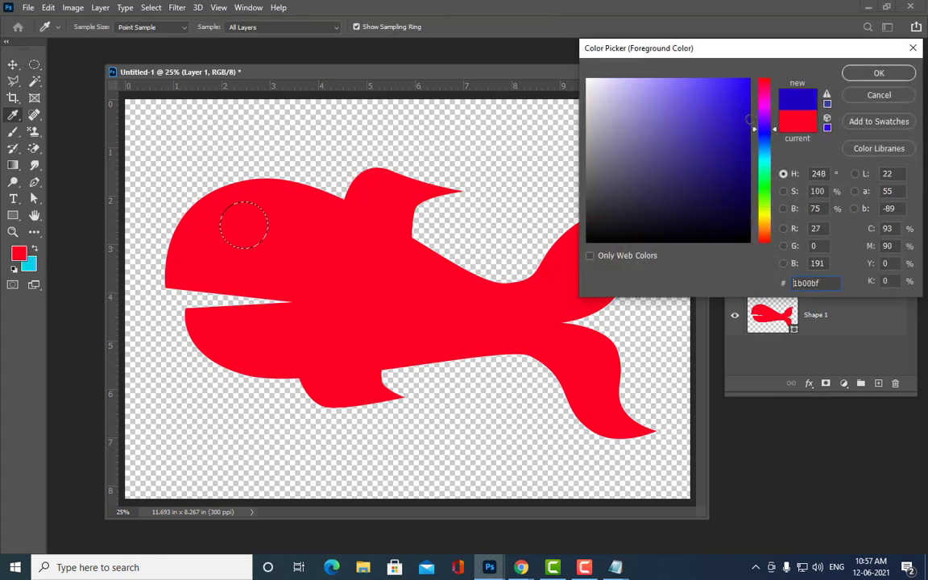
pyautogui.click(847, 74)
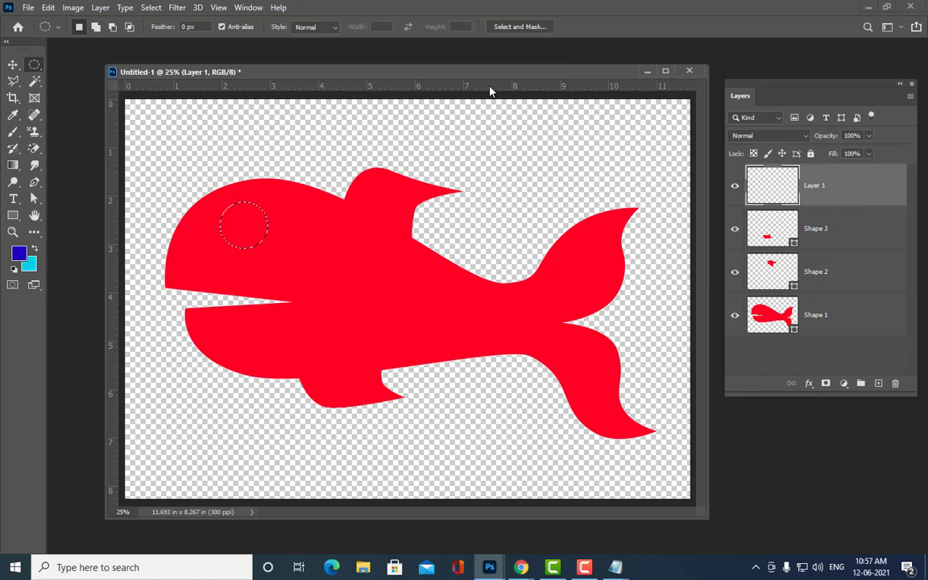
pyautogui.hotkey('alt', 'BackSpace')
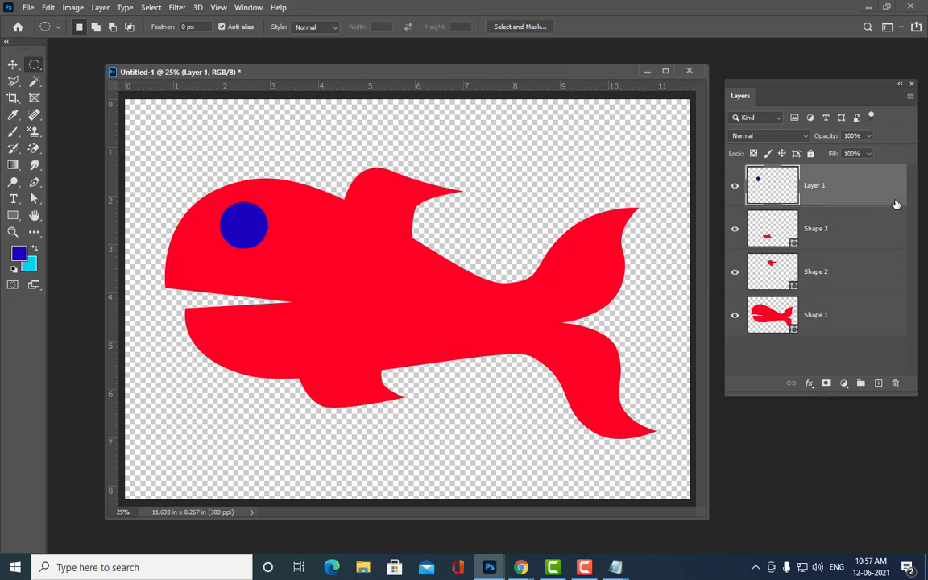
pyautogui.hotkey('ctrl', 'j')
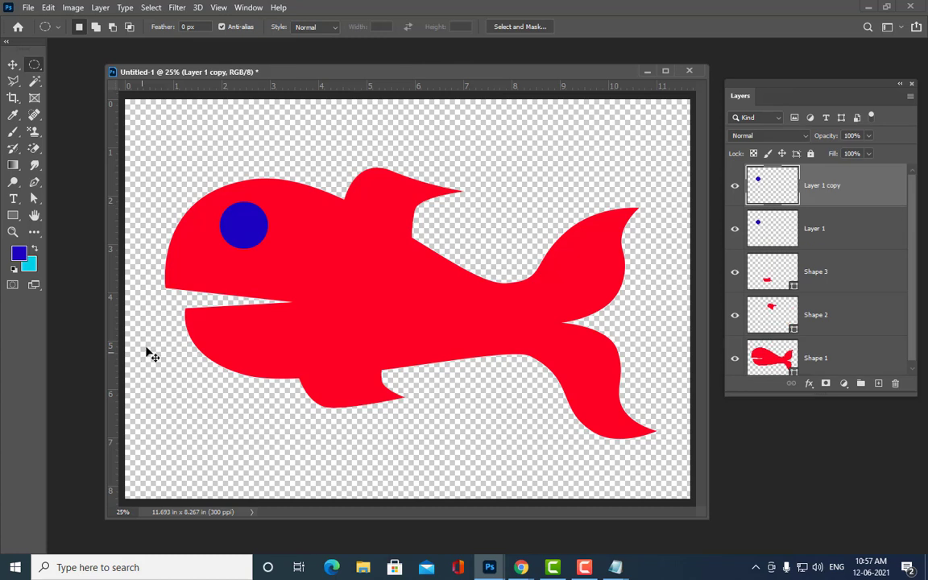
# - Shrink the copied eye with Free Transform
pyautogui.hotkey('ctrl', 't')
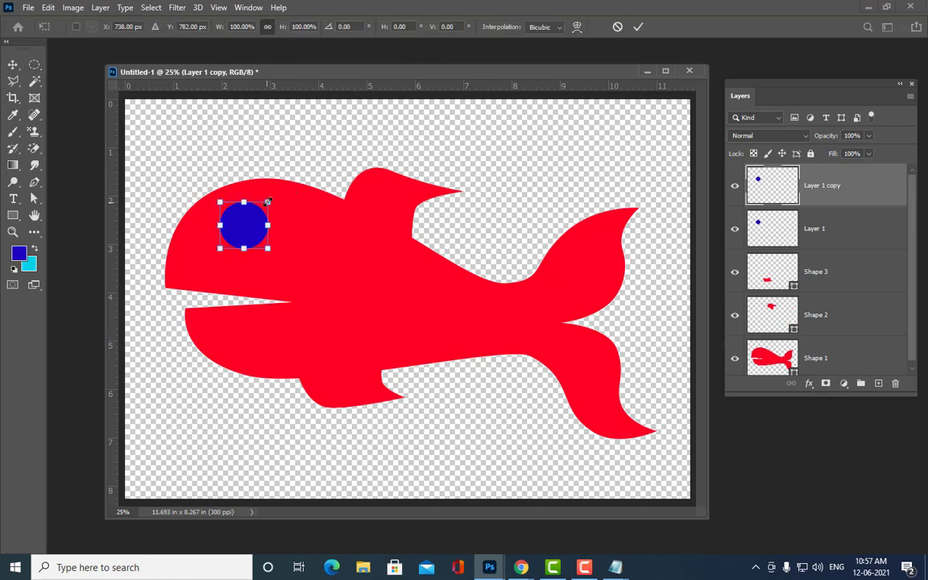
pyautogui.moveTo(268, 200)
pyautogui.mouseDown()
pyautogui.moveTo(275, 233)
pyautogui.moveTo(255, 247)
pyautogui.mouseUp()
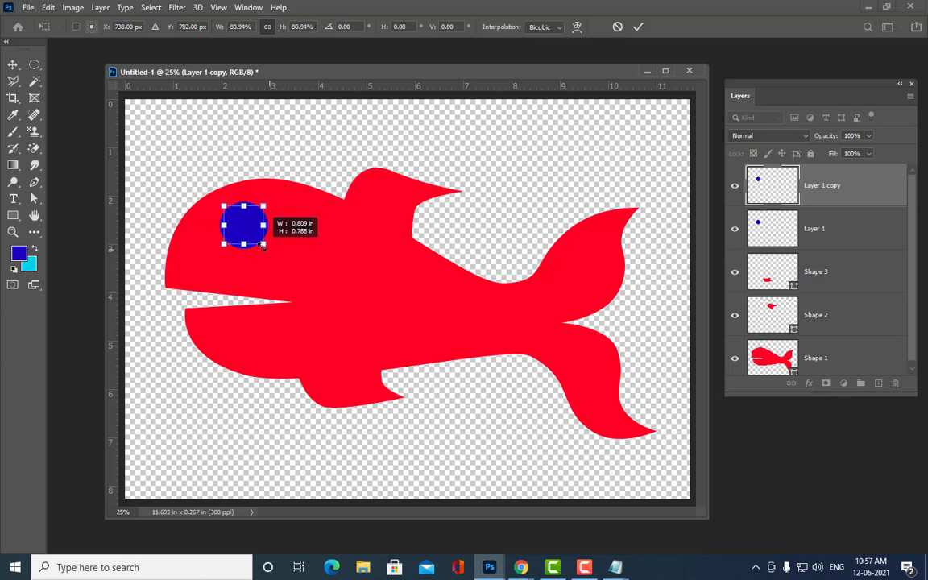
pyautogui.press('Return')
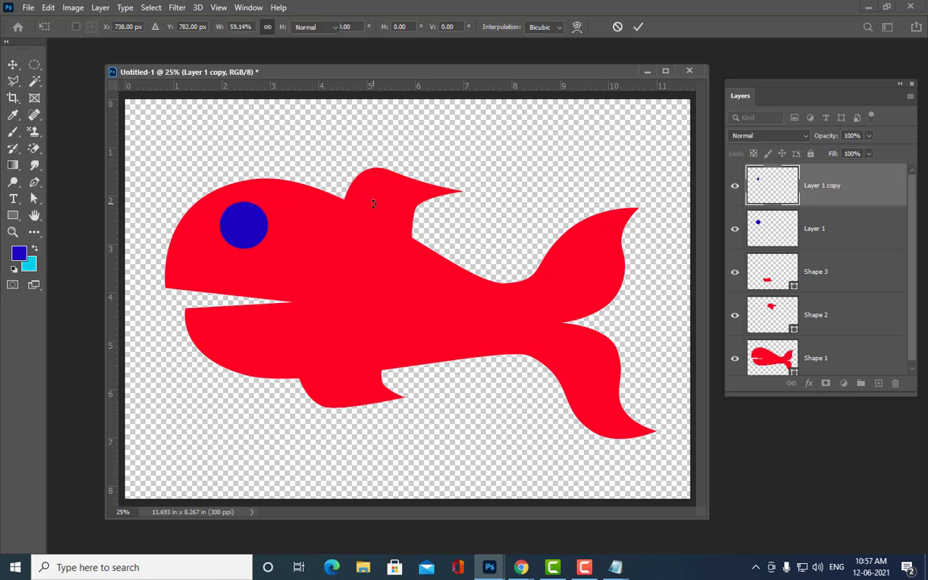
# - Fill a smaller inner circle with yellow-green #c9f907, then deselect
pyautogui.press('m')
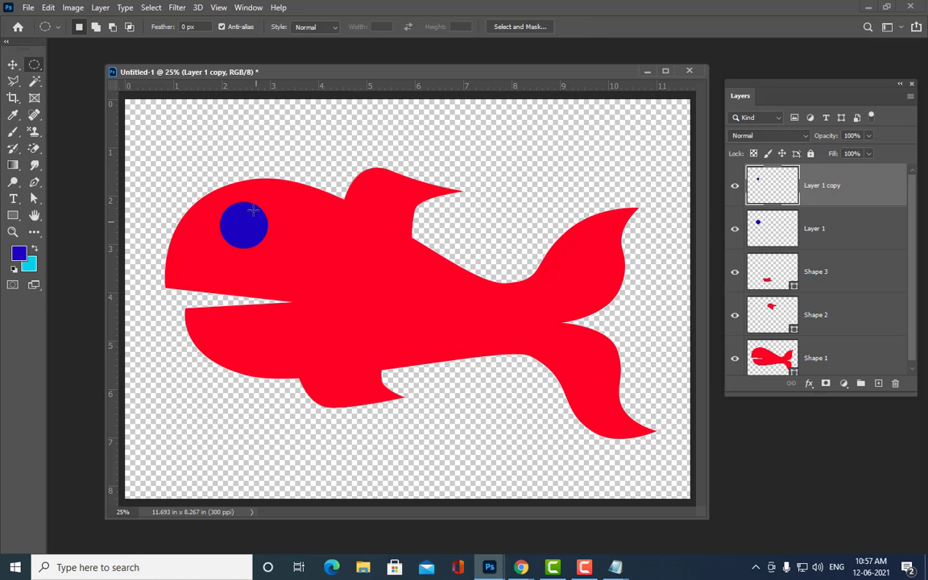
pyautogui.keyDown('ctrl'); pyautogui.click(769, 189); pyautogui.keyUp('ctrl')
pyautogui.moveTo(229, 209); pyautogui.dragTo(266, 250)
pyautogui.click(18, 253)
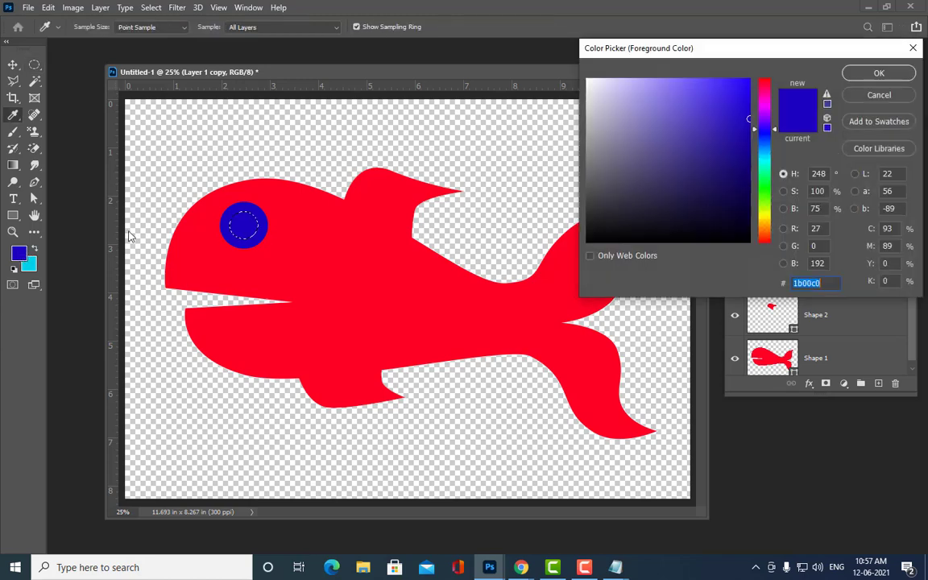
pyautogui.write('c9f907')
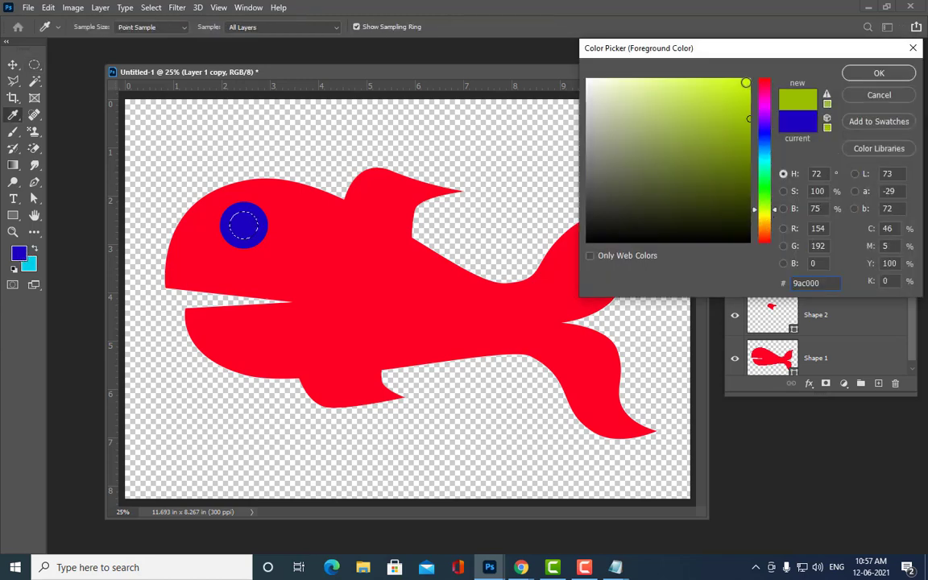
pyautogui.click(864, 74)
pyautogui.hotkey('alt', 'BackSpace')
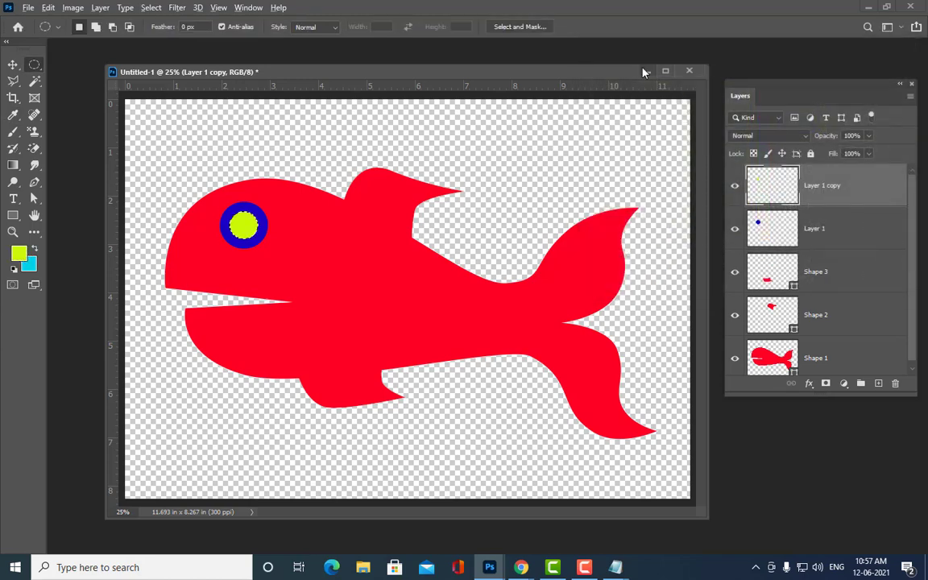
pyautogui.hotkey('ctrl', 'd')
pyautogui.moveTo(310, 76); pyautogui.dragTo(402, 112)
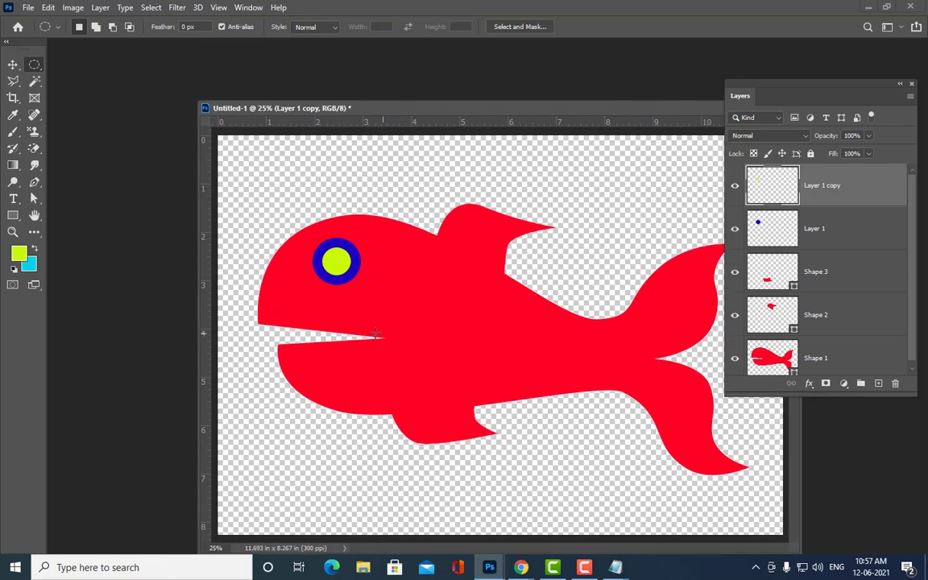
# - Draw a small red-filled triangular tooth shape at the upper jaw of the mouth
pyautogui.hotkey('ctrl', '+')
pyautogui.hotkey('ctrl', '-')
pyautogui.click(35, 182)
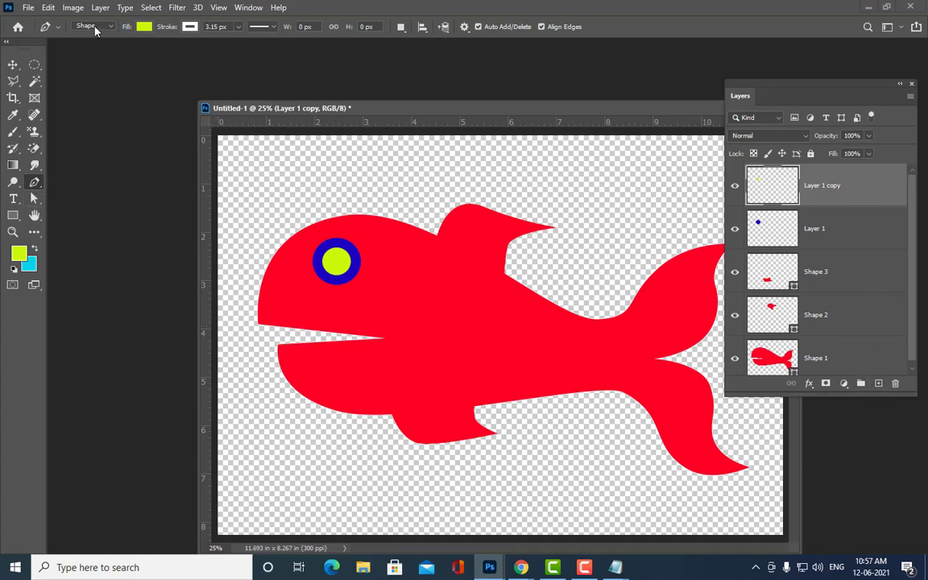
pyautogui.click(144, 26)
pyautogui.click(63, 95)
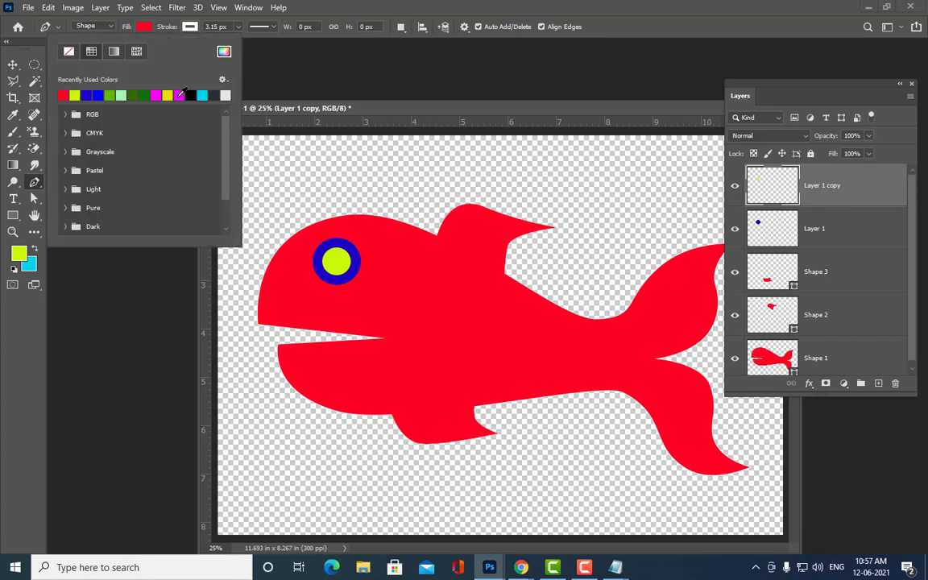
pyautogui.click(287, 327)
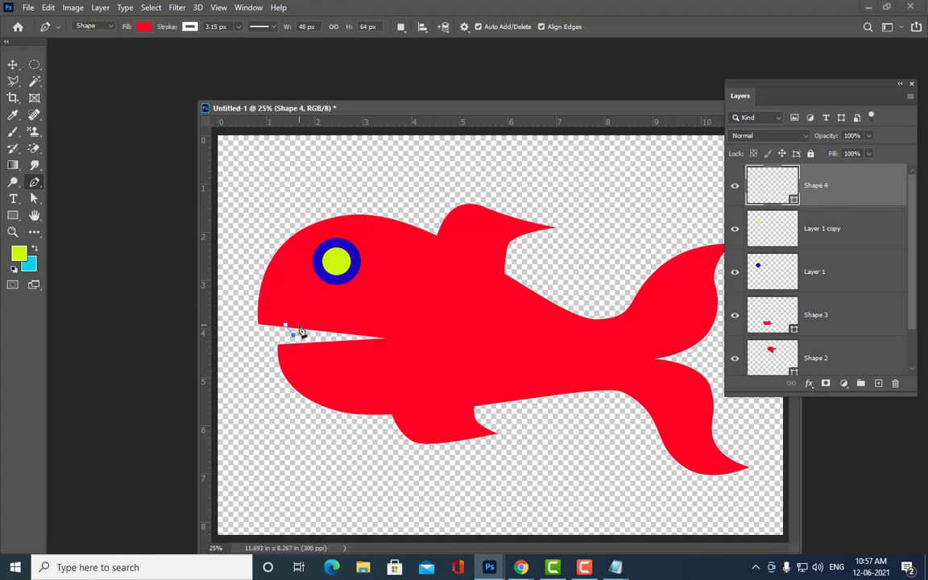
pyautogui.click(293, 334)
# - Try the path and direct selection modes on the tooth's bottom anchor point
pyautogui.click(33, 200)
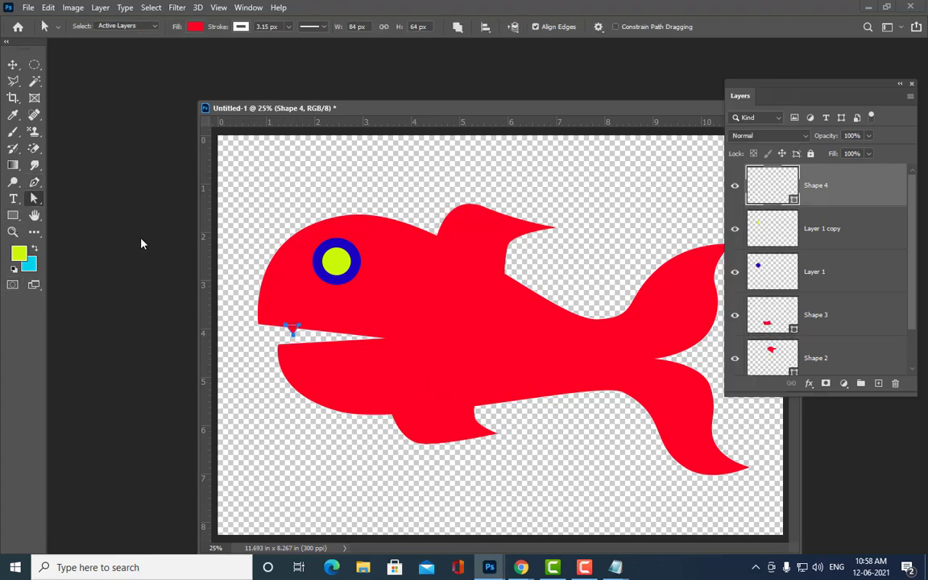
pyautogui.rightClick(34, 200)
pyautogui.click(77, 212)
pyautogui.click(293, 331)
pyautogui.rightClick(36, 201)
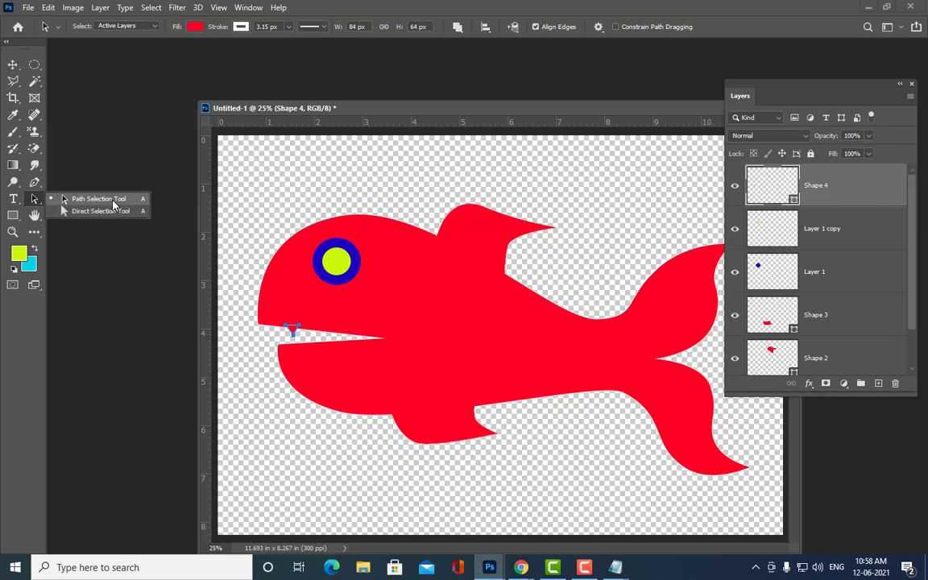
pyautogui.click(114, 209)
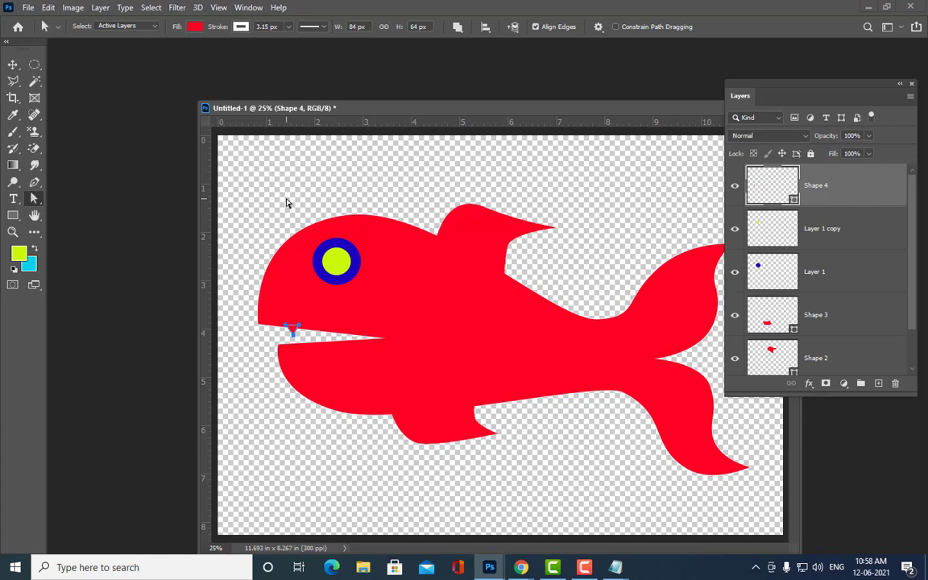
pyautogui.hotkey('shift', 'a')
pyautogui.hotkey('shift', 'a')
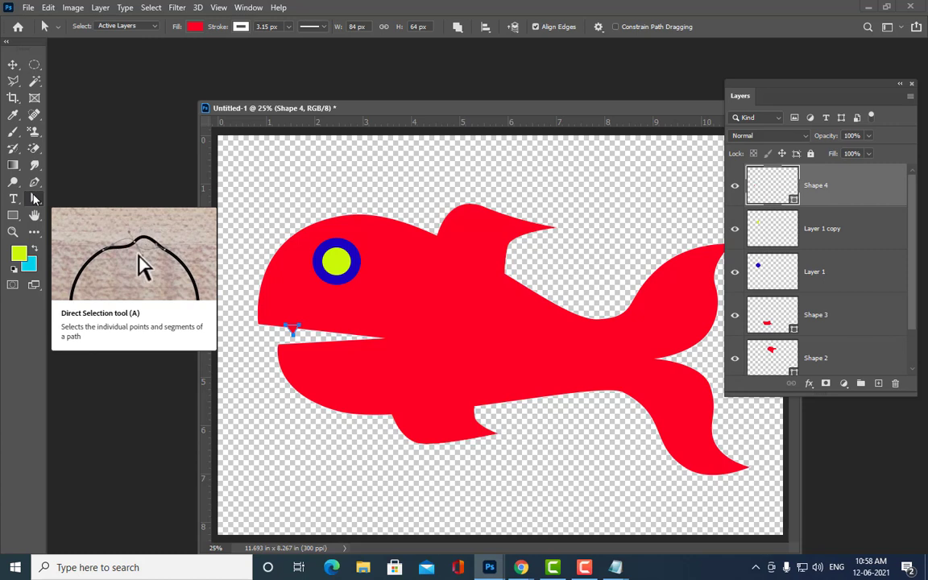
pyautogui.click(34, 198)
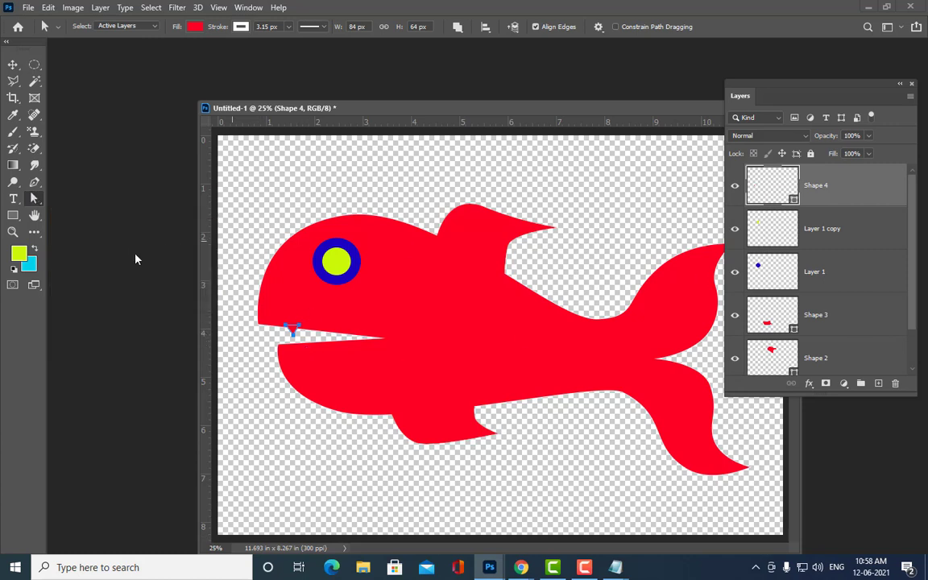
# - Reselect the tooth path and set its stroke to none
pyautogui.press('v')
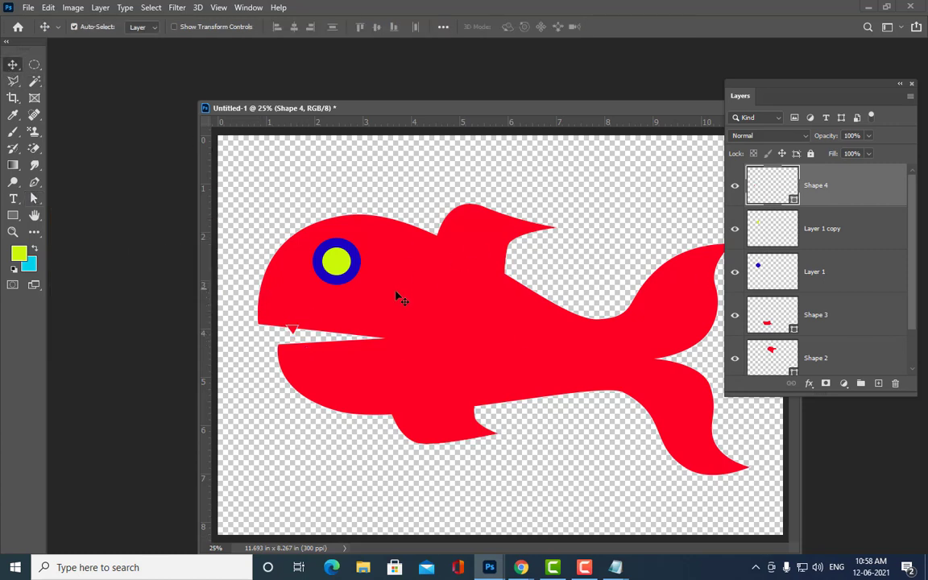
pyautogui.click(35, 200)
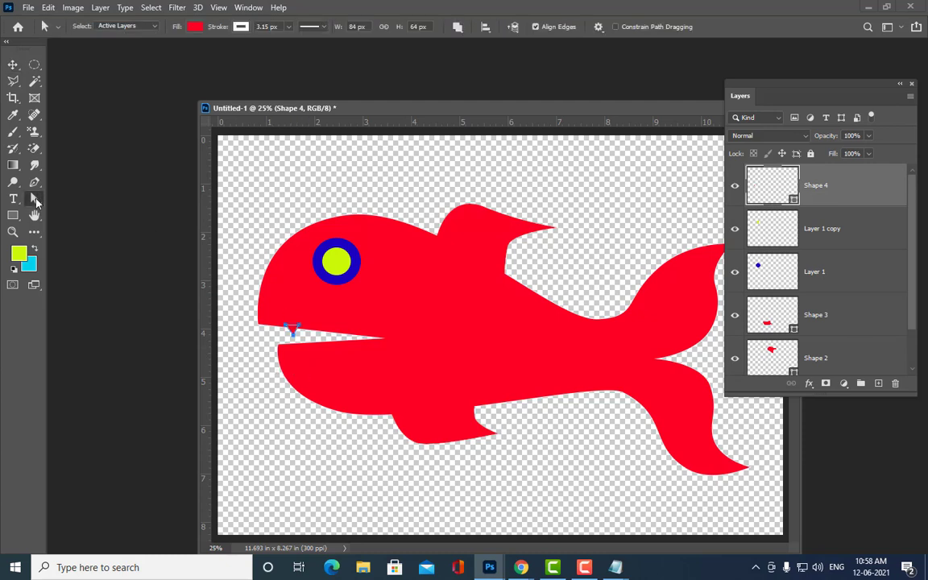
pyautogui.click(241, 28)
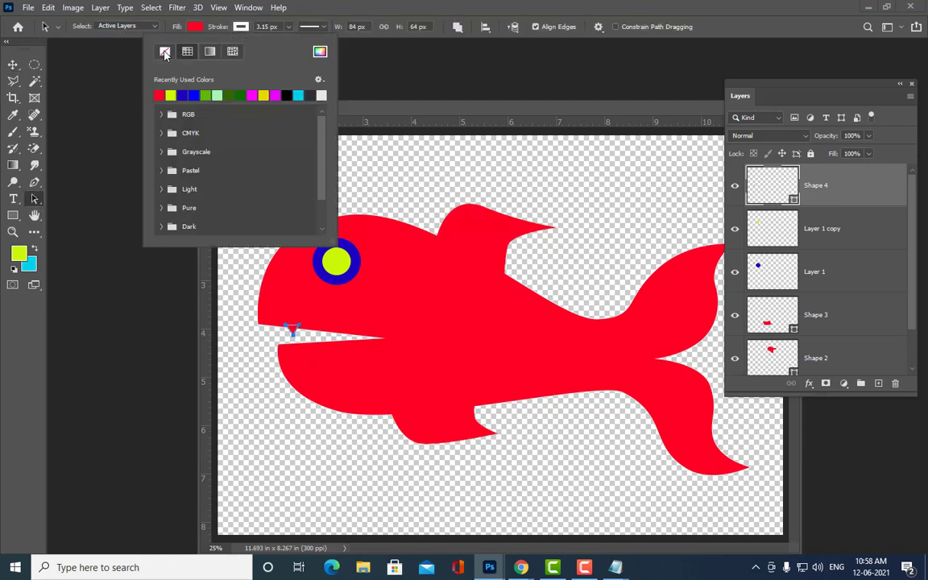
pyautogui.click(165, 53)
pyautogui.click(347, 96)
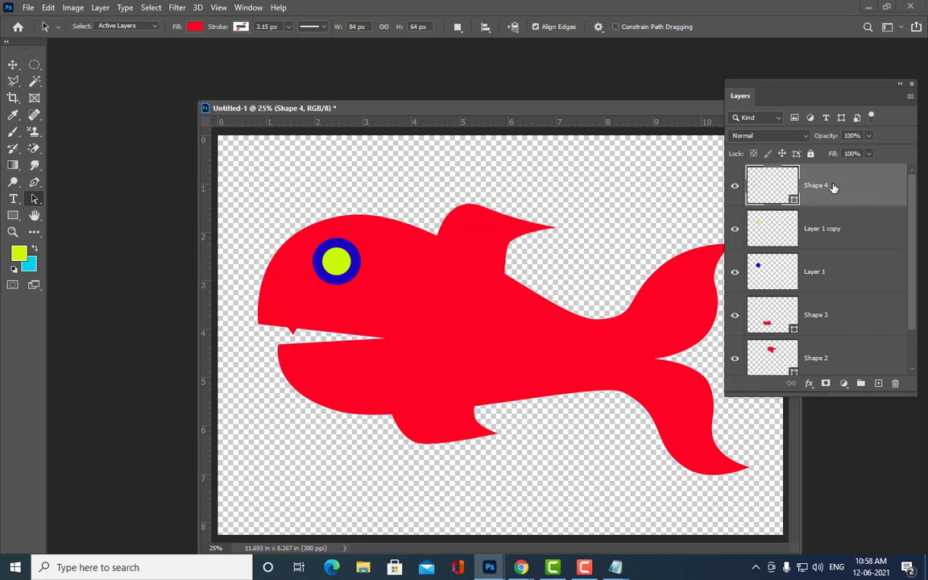
# - Duplicate the tooth, move the copy to the lower jaw, and flip it vertically
pyautogui.hotkey('ctrl', 'j')
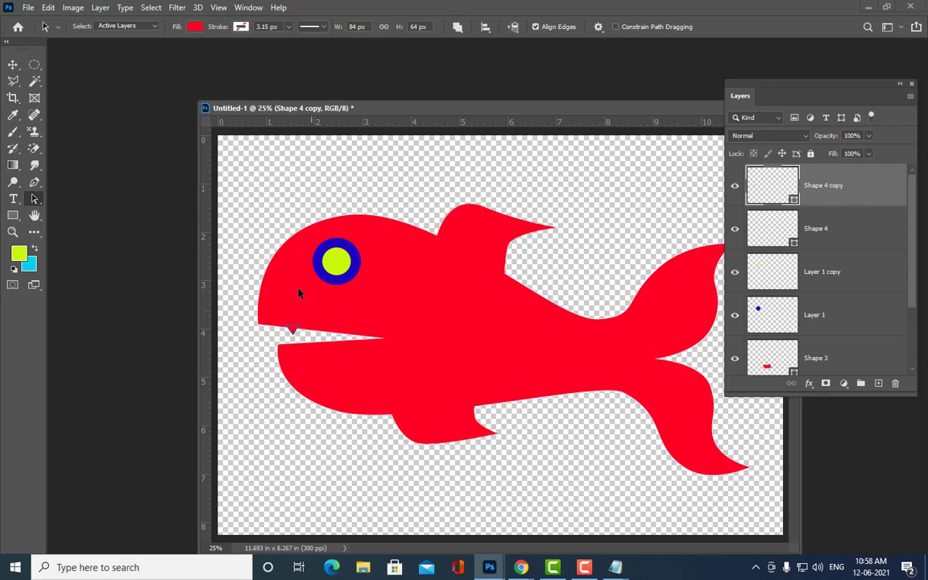
pyautogui.rightClick(35, 201)
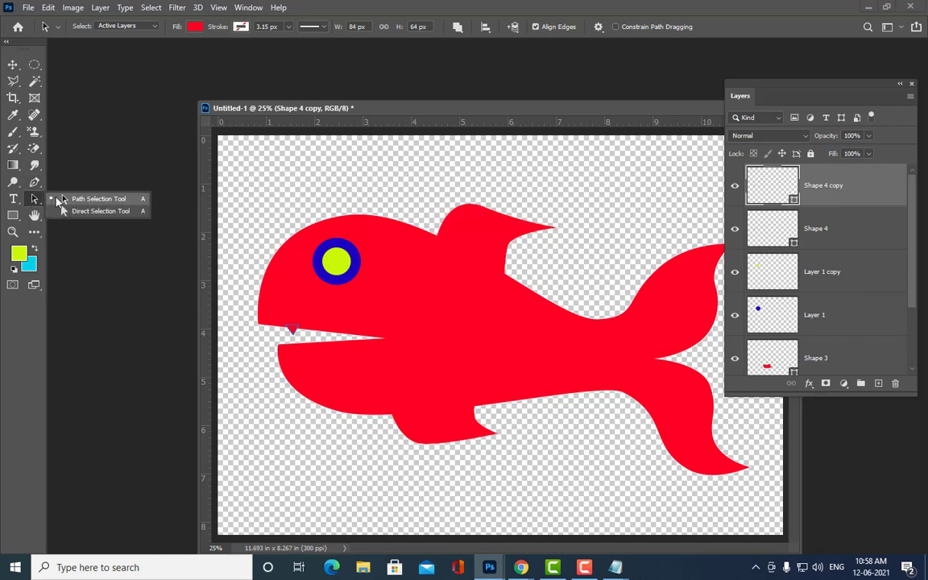
pyautogui.click(80, 178)
pyautogui.moveTo(292, 330); pyautogui.dragTo(311, 343)
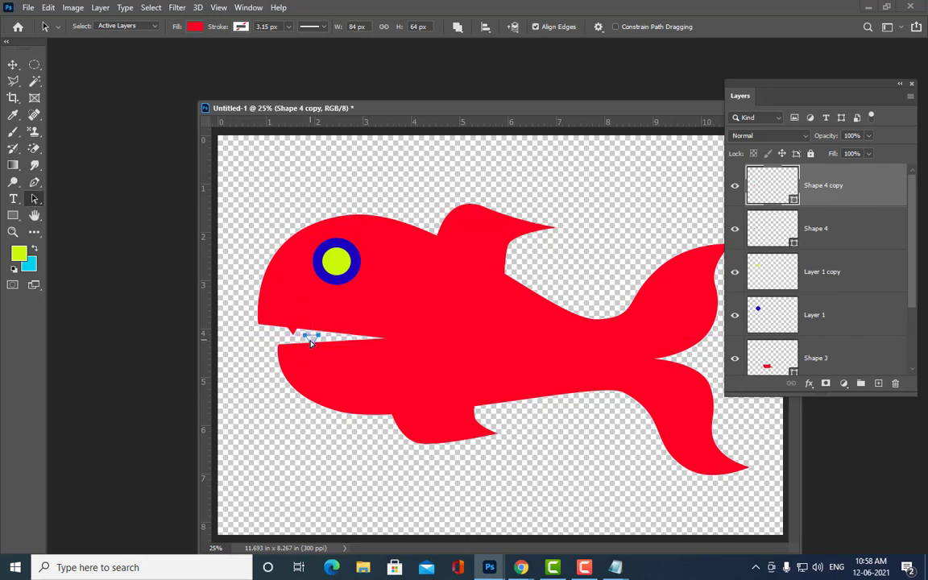
pyautogui.hotkey('ctrl', 't')
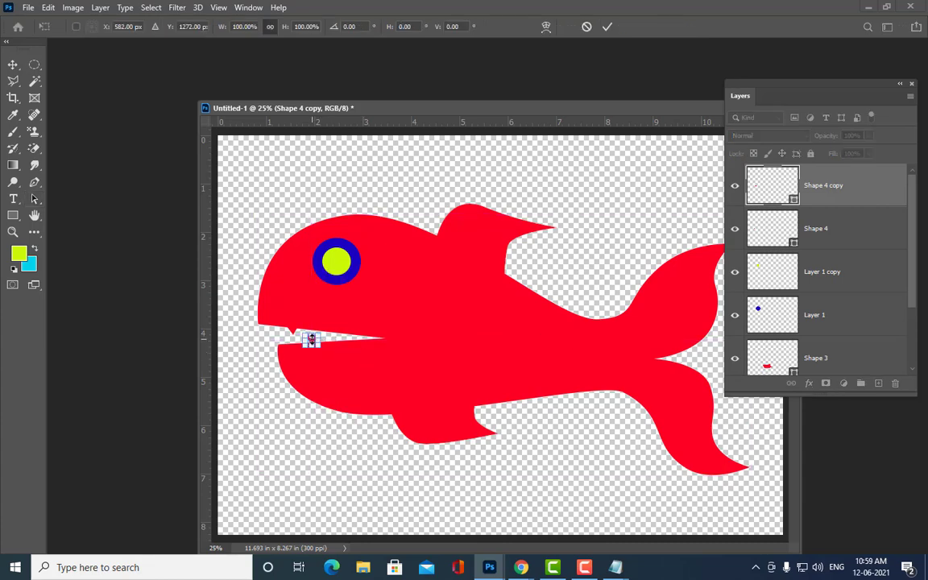
pyautogui.rightClick(312, 339)
pyautogui.click(351, 328)
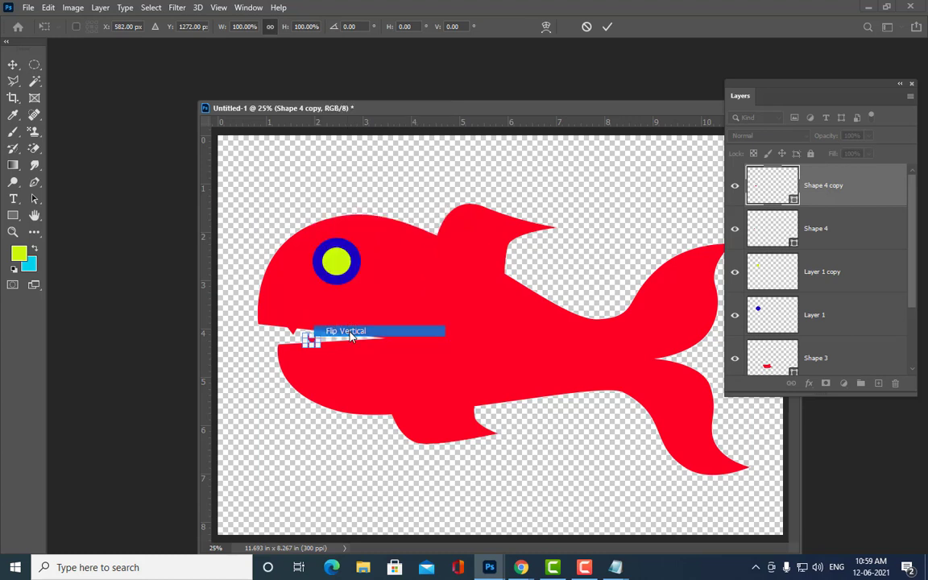
pyautogui.click(35, 198)
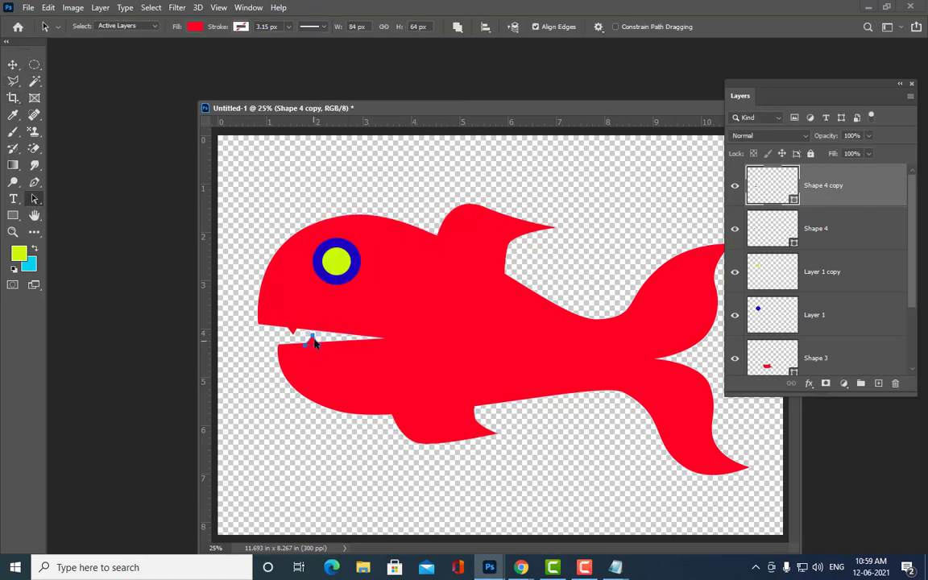
pyautogui.moveTo(315, 344); pyautogui.dragTo(302, 343)
pyautogui.click(330, 189)
# - Shift the original upper tooth on Shape 4 further left
pyautogui.click(781, 230)
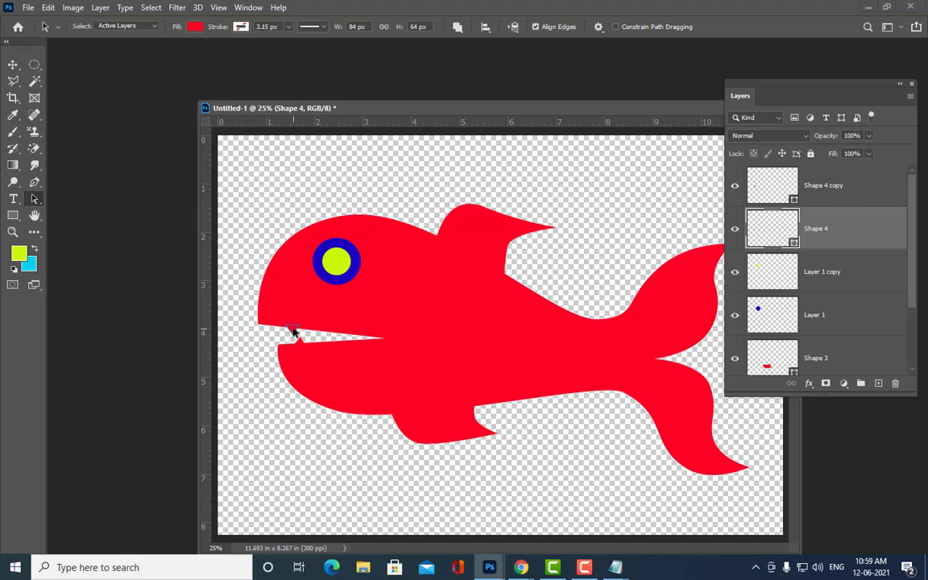
pyautogui.moveTo(294, 332); pyautogui.dragTo(274, 332)
pyautogui.click(286, 410)
pyautogui.moveTo(427, 103); pyautogui.dragTo(372, 98)
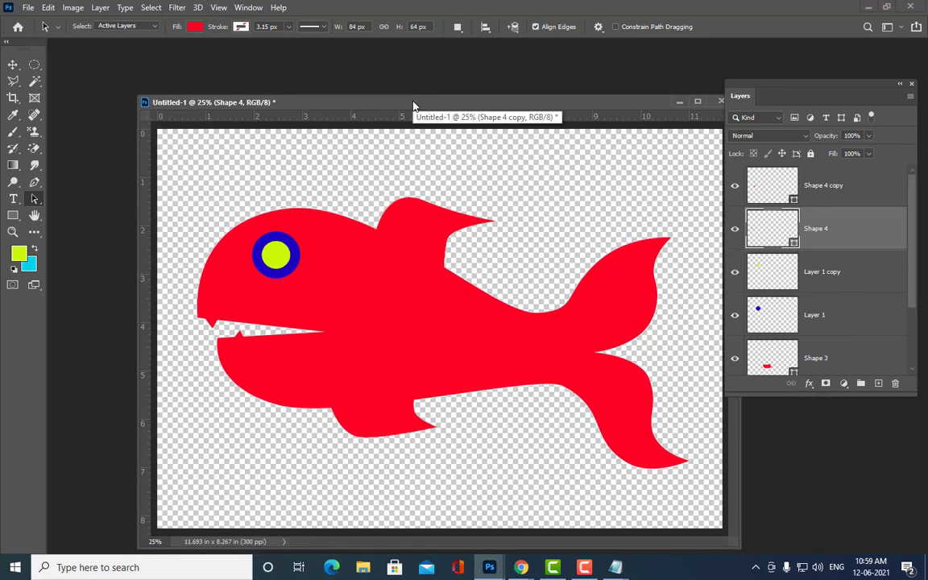
# - Select the Shape 1 fish body layer, then close the Untitled-1 fish document
pyautogui.scroll(-3, 857, 290)
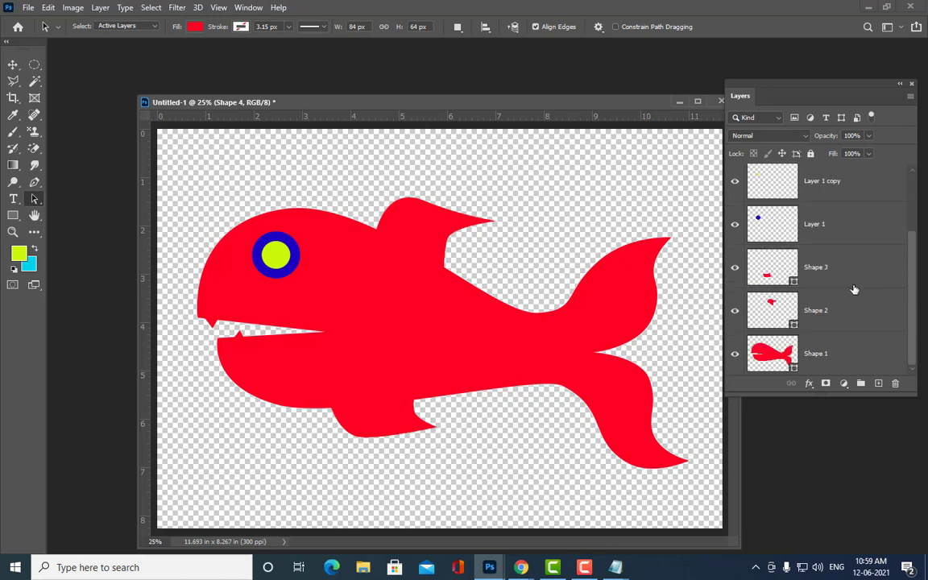
pyautogui.click(854, 358)
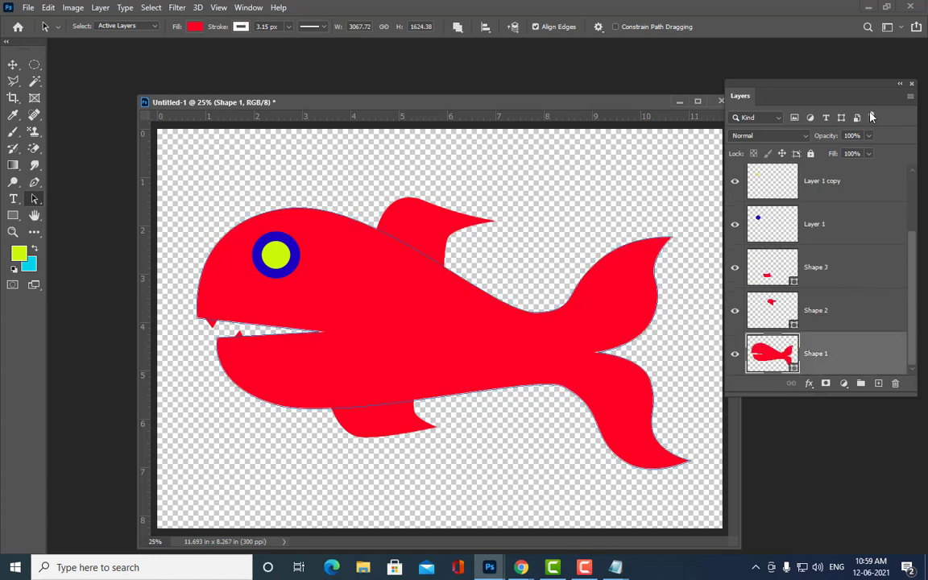
pyautogui.scroll(2, 792, 232)
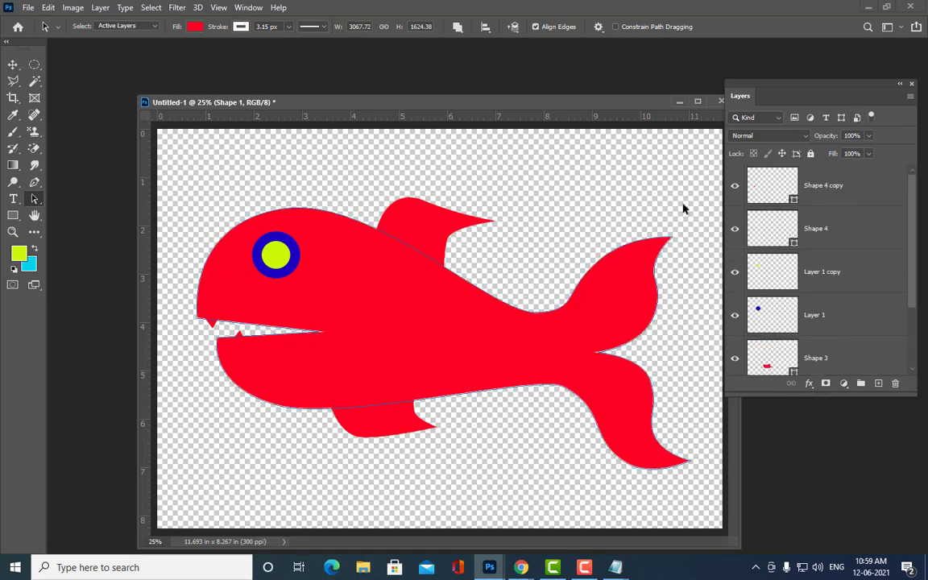
pyautogui.scroll(-2, 861, 338)
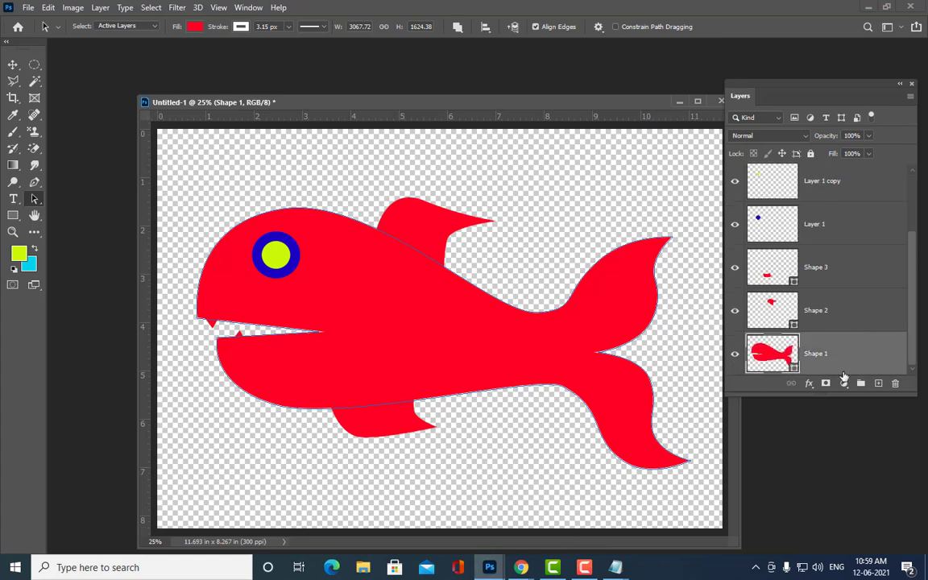
pyautogui.click(614, 567)
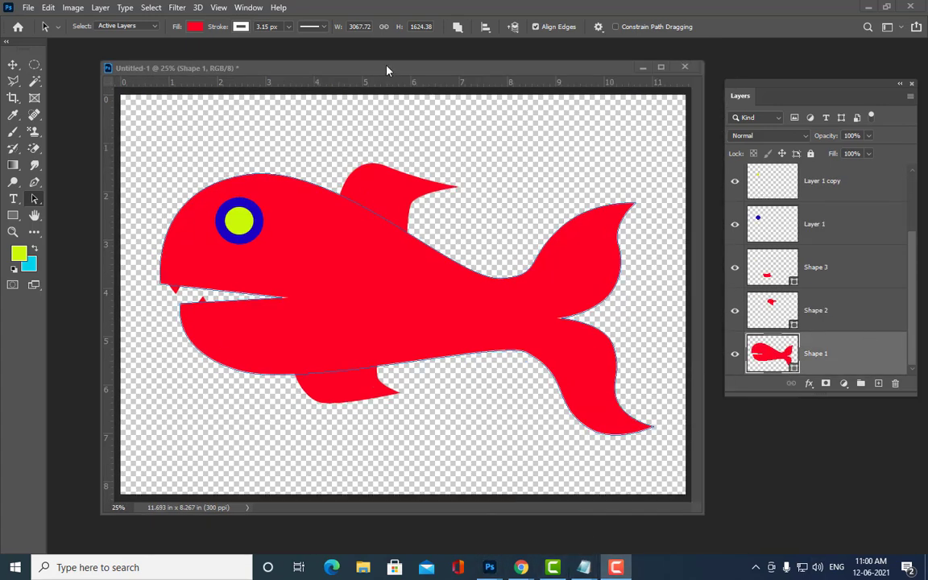
pyautogui.moveTo(385, 70); pyautogui.dragTo(364, 65)
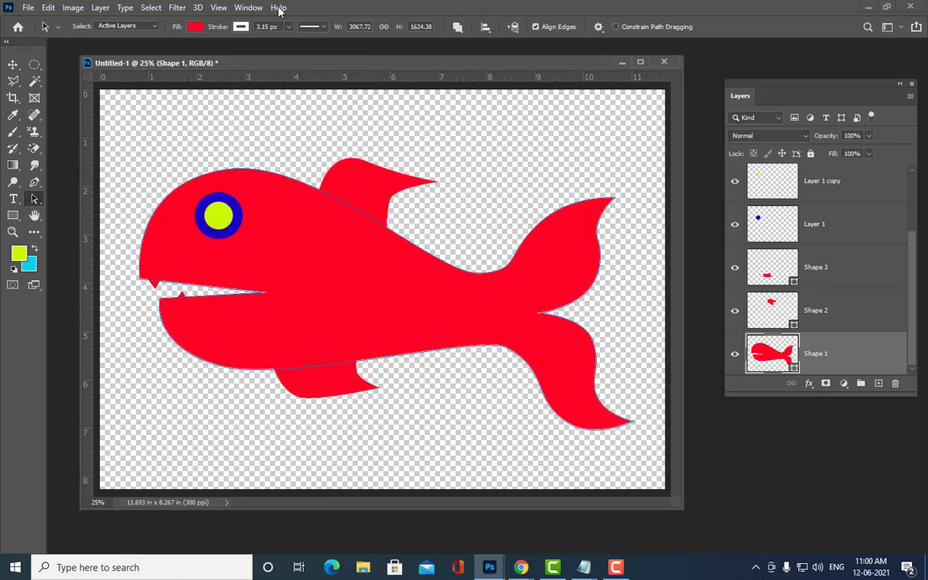
pyautogui.scroll(2, 781, 226)
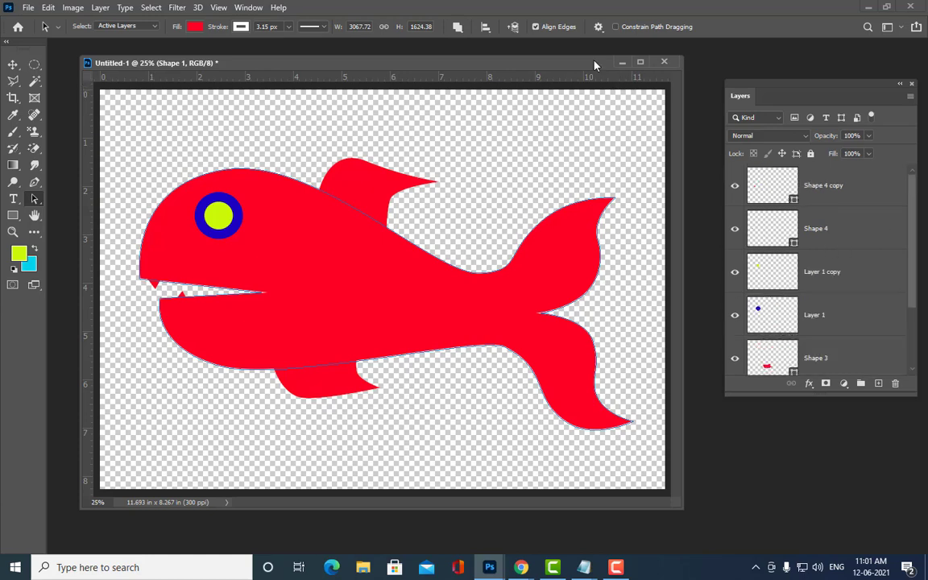
pyautogui.moveTo(594, 64); pyautogui.dragTo(632, 91)
pyautogui.hotkey('ctrl', 'w')
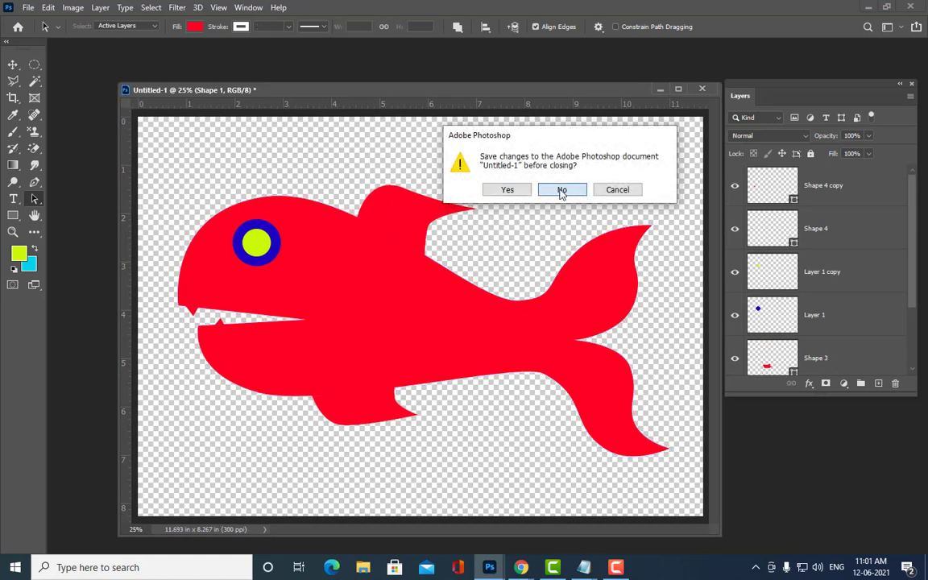
# - Discard the fish unsaved and create a new landscape A4 document
pyautogui.click(561, 190)
pyautogui.click(31, 145)
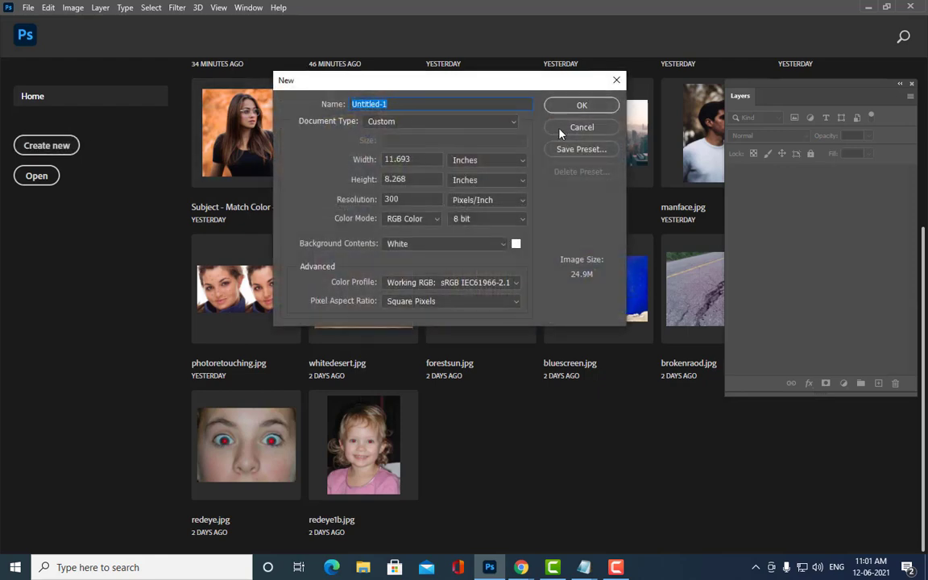
pyautogui.click(583, 130)
pyautogui.click(27, 7)
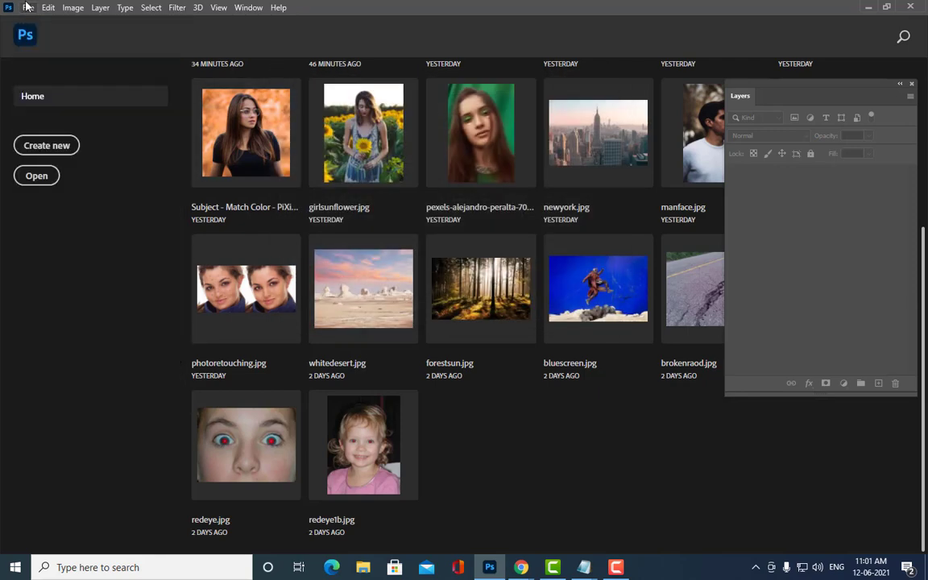
pyautogui.click(27, 7)
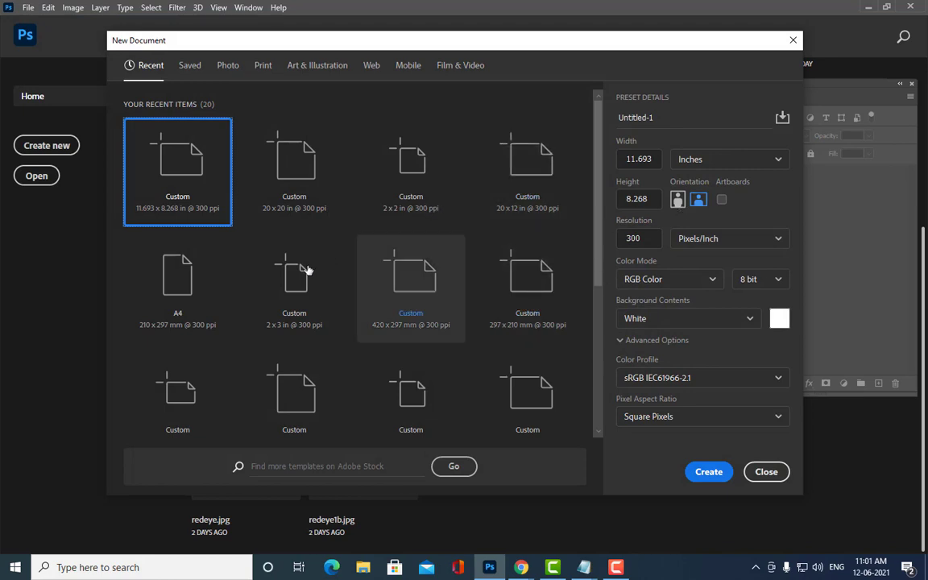
pyautogui.click(177, 278)
pyautogui.click(698, 200)
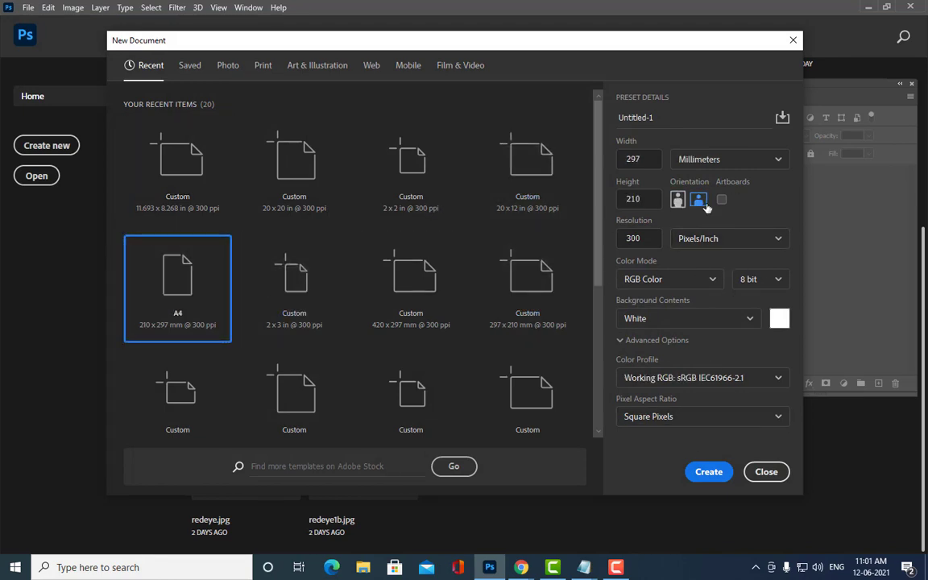
pyautogui.click(709, 471)
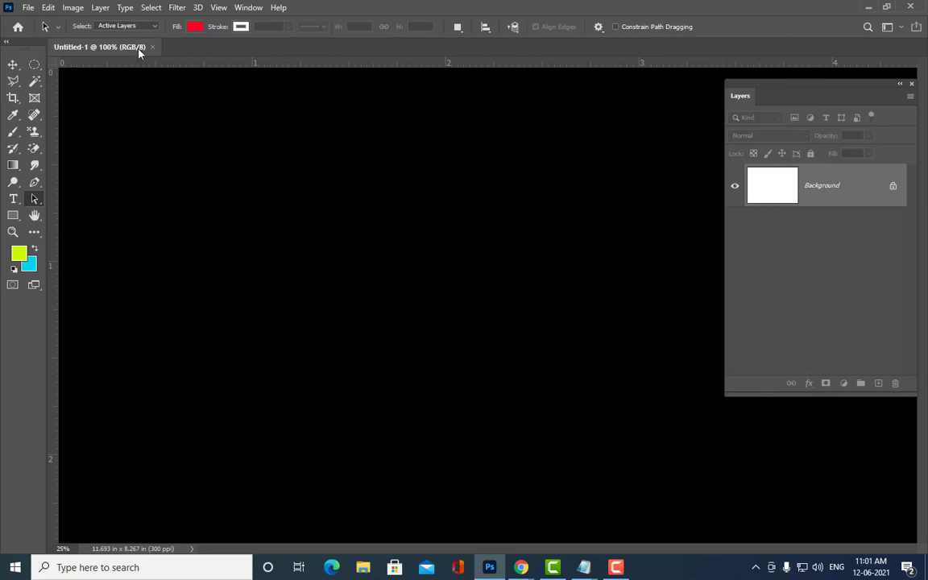
# - Float the new canvas in its own window and unlock Background as Layer 0
pyautogui.moveTo(118, 50); pyautogui.dragTo(216, 74)
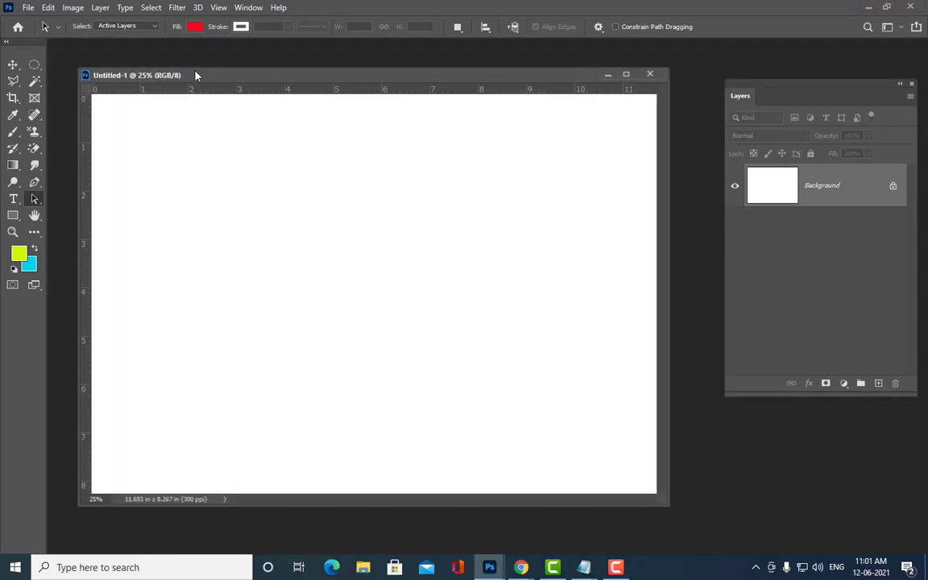
pyautogui.moveTo(690, 500); pyautogui.dragTo(681, 517)
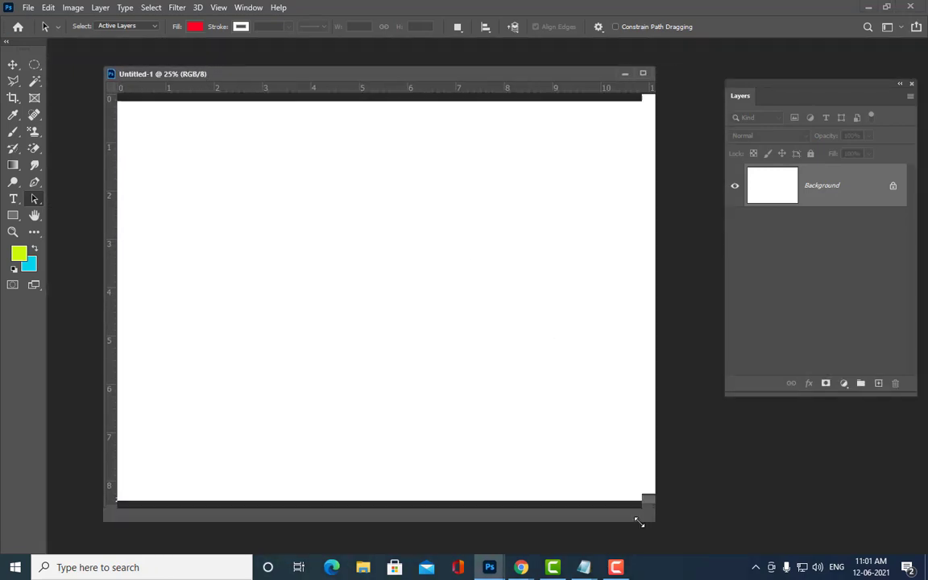
pyautogui.moveTo(804, 90)
pyautogui.mouseDown()
pyautogui.moveTo(779, 100)
pyautogui.moveTo(790, 102)
pyautogui.mouseUp()
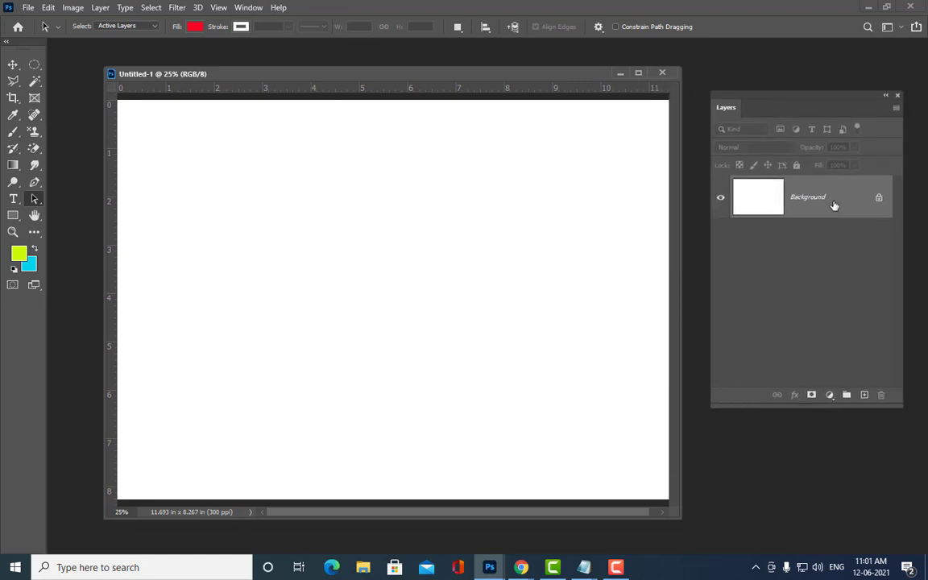
pyautogui.doubleClick(834, 204)
pyautogui.click(591, 87)
pyautogui.moveTo(495, 81); pyautogui.dragTo(504, 60)
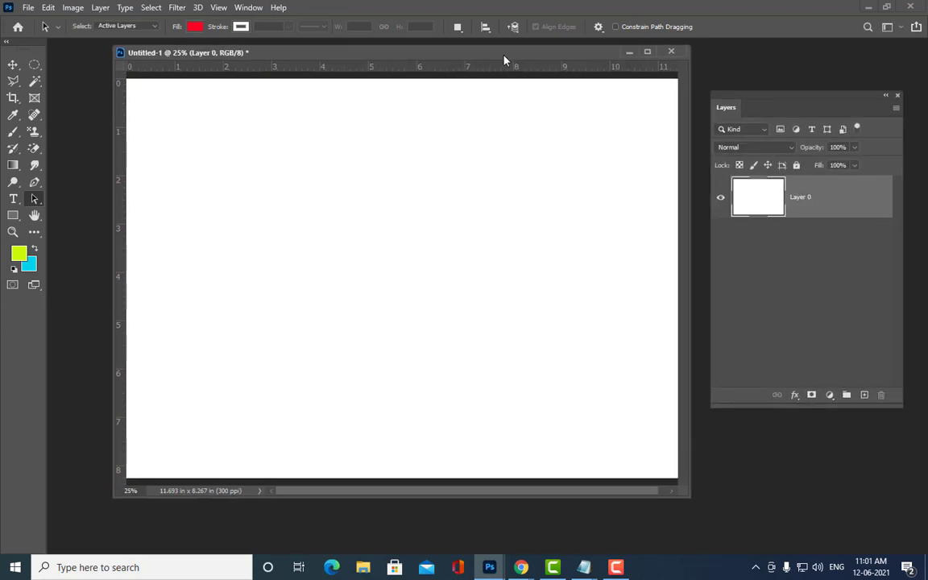
pyautogui.moveTo(686, 487); pyautogui.dragTo(715, 527)
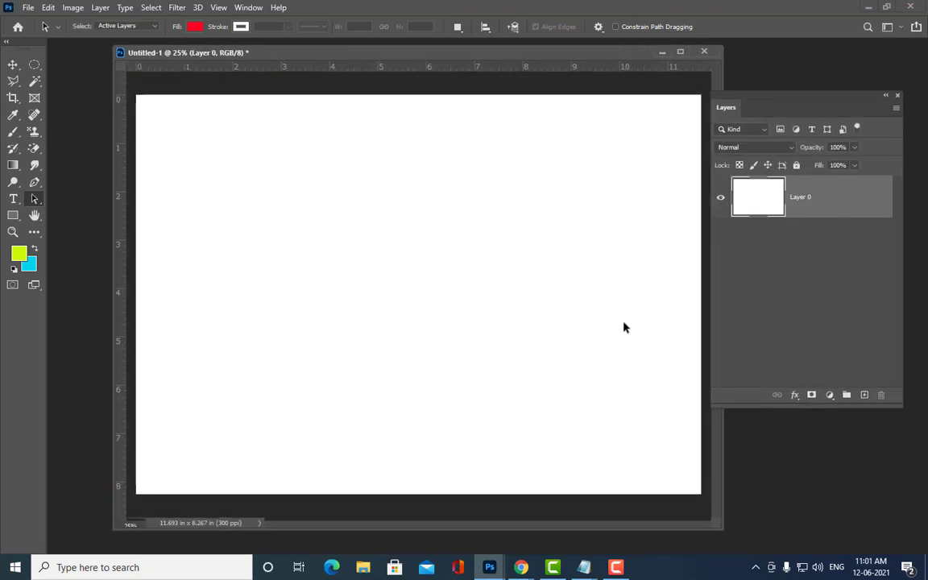
pyautogui.moveTo(304, 57); pyautogui.dragTo(268, 66)
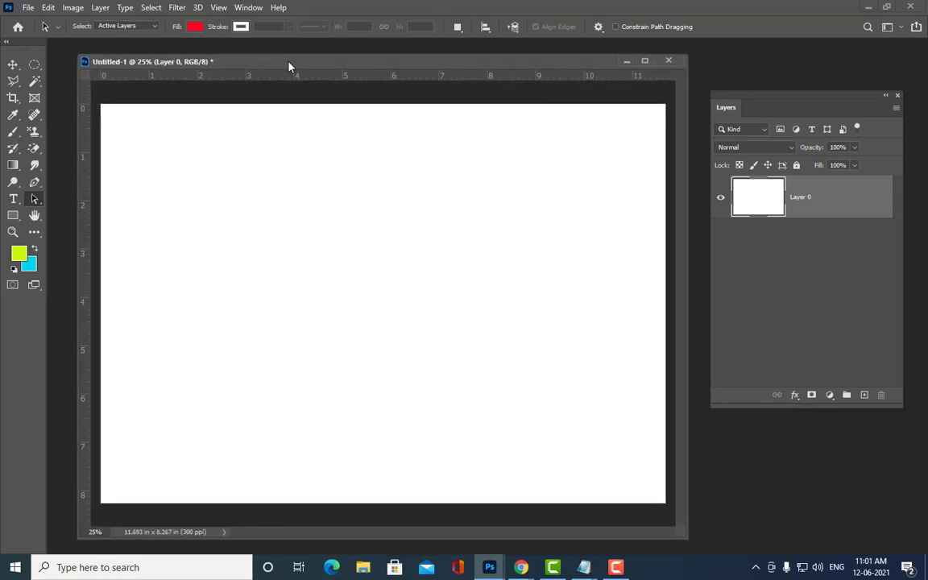
# - Select the Brush Tool with the Hard Round brush preset
pyautogui.click(14, 132)
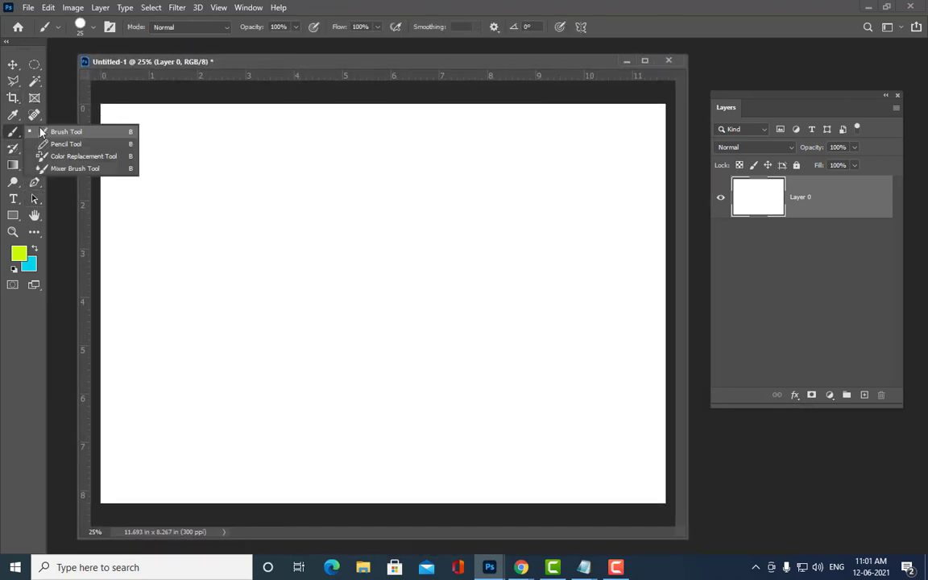
pyautogui.click(94, 130)
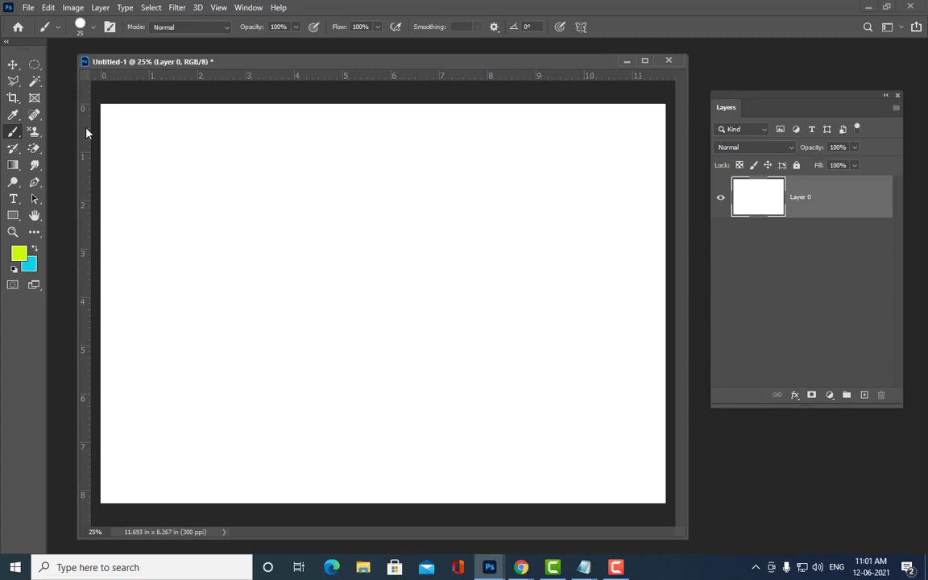
pyautogui.click(85, 27)
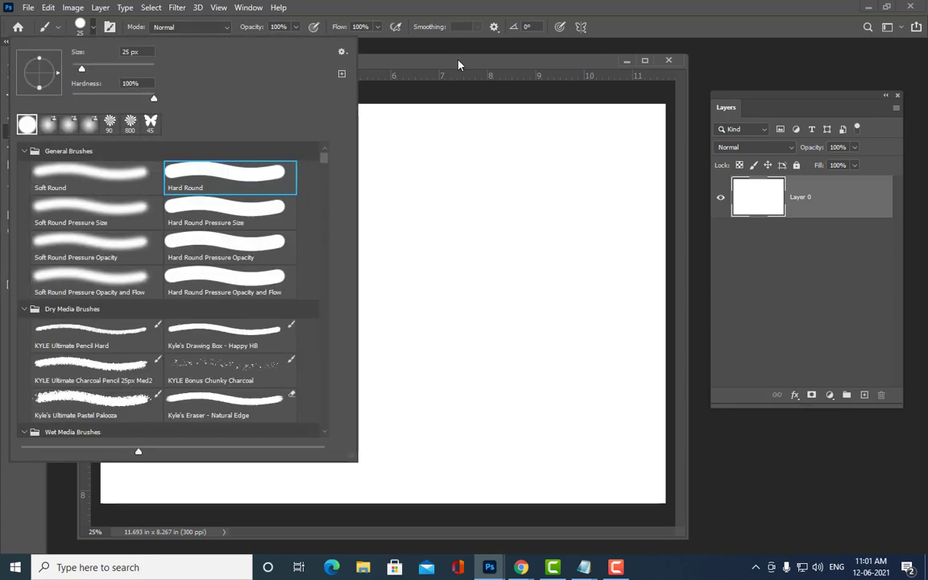
pyautogui.doubleClick(251, 177)
# - Set the foreground colour to red f90b2c
pyautogui.click(18, 254)
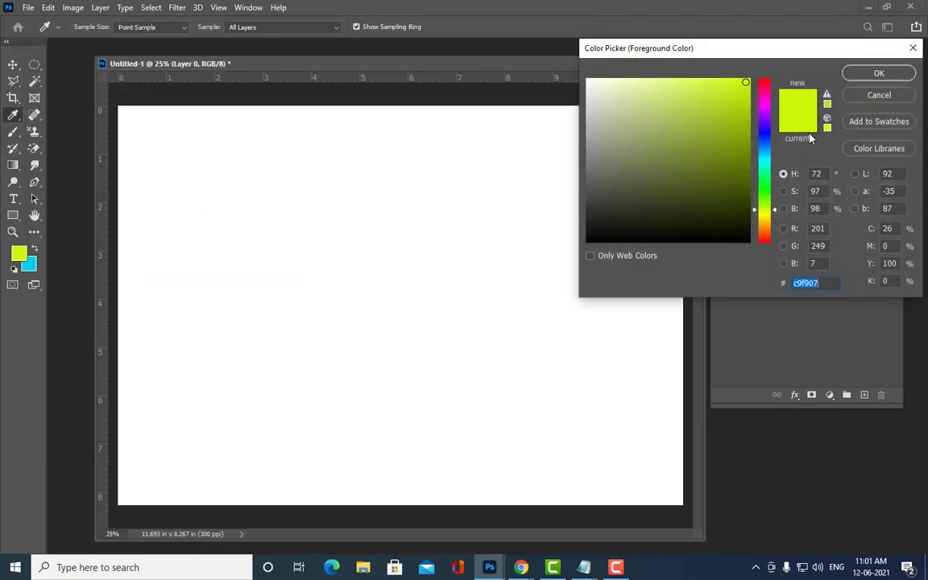
pyautogui.click(773, 83)
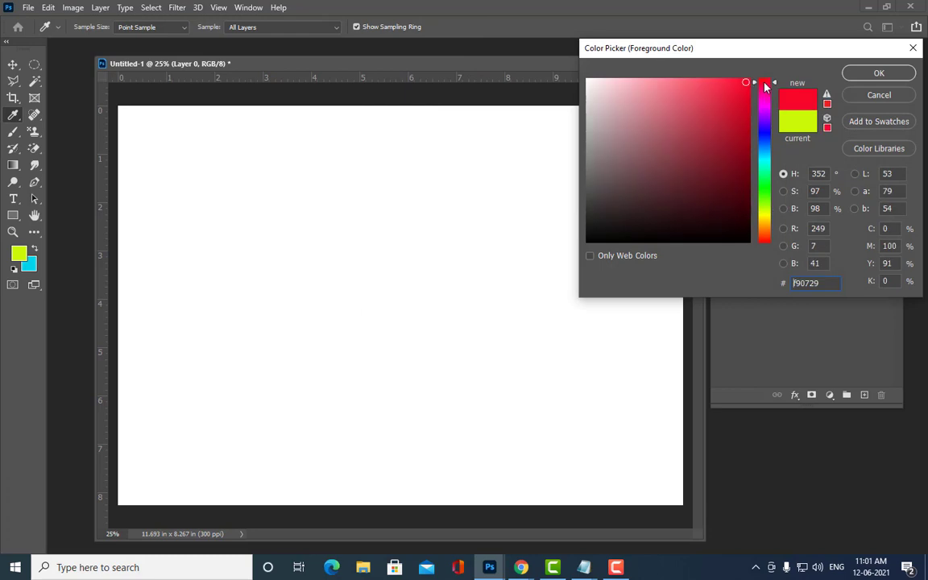
pyautogui.click(873, 74)
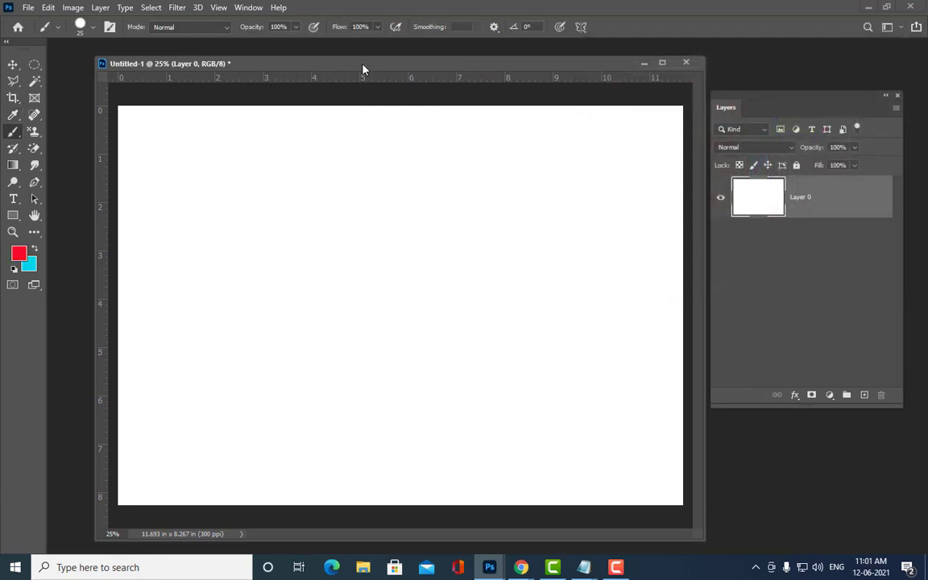
pyautogui.moveTo(363, 70); pyautogui.dragTo(332, 65)
pyautogui.moveTo(737, 98); pyautogui.dragTo(761, 93)
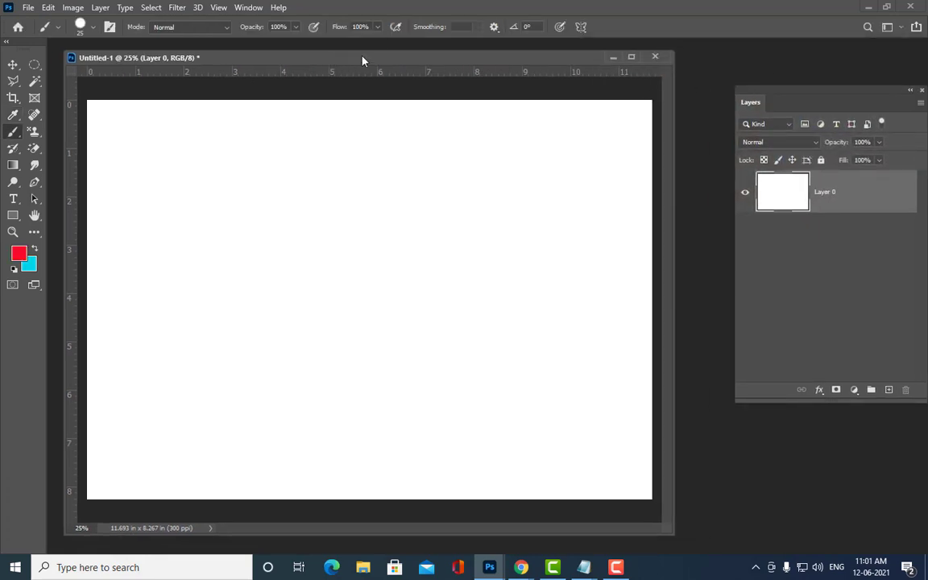
pyautogui.moveTo(363, 61)
pyautogui.mouseDown()
pyautogui.moveTo(422, 62)
pyautogui.moveTo(422, 75)
pyautogui.moveTo(375, 74)
pyautogui.mouseUp()
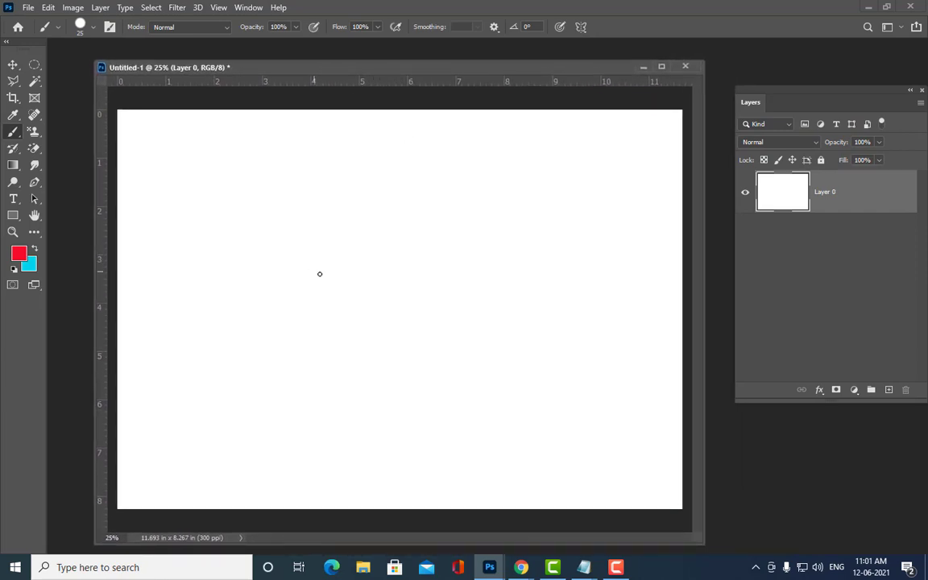
pyautogui.moveTo(358, 73)
pyautogui.mouseDown()
pyautogui.moveTo(350, 83)
pyautogui.moveTo(385, 77)
pyautogui.mouseUp()
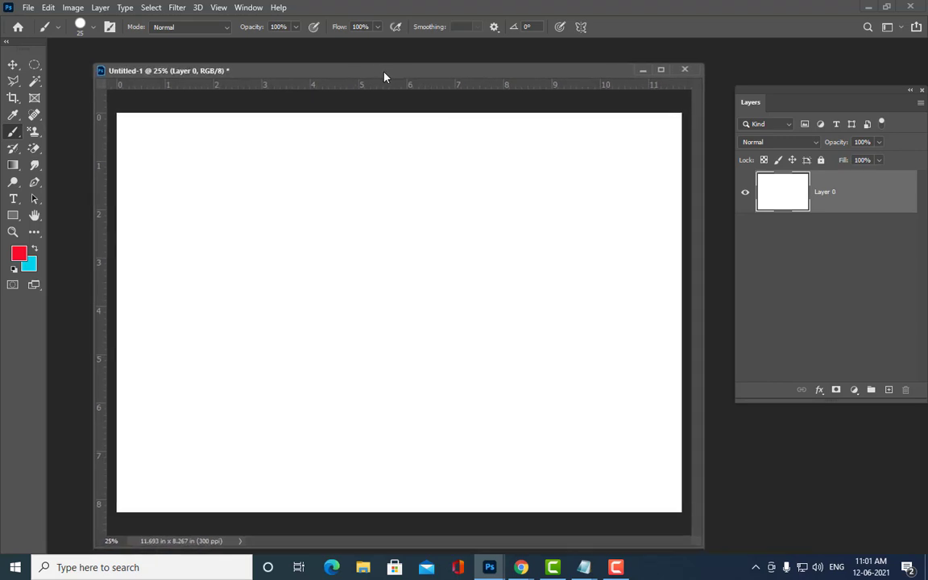
# - Paint a red freehand five-petal flower outline near the canvas centre
pyautogui.click(369, 280)
pyautogui.moveTo(360, 276)
pyautogui.mouseDown()
pyautogui.moveTo(268, 310)
pyautogui.moveTo(354, 301)
pyautogui.moveTo(393, 376)
pyautogui.moveTo(472, 387)
pyautogui.moveTo(452, 297)
pyautogui.moveTo(501, 294)
pyautogui.moveTo(505, 224)
pyautogui.moveTo(432, 244)
pyautogui.moveTo(397, 273)
pyautogui.moveTo(439, 207)
pyautogui.moveTo(395, 182)
pyautogui.moveTo(335, 187)
pyautogui.moveTo(364, 233)
pyautogui.moveTo(369, 270)
pyautogui.mouseUp()
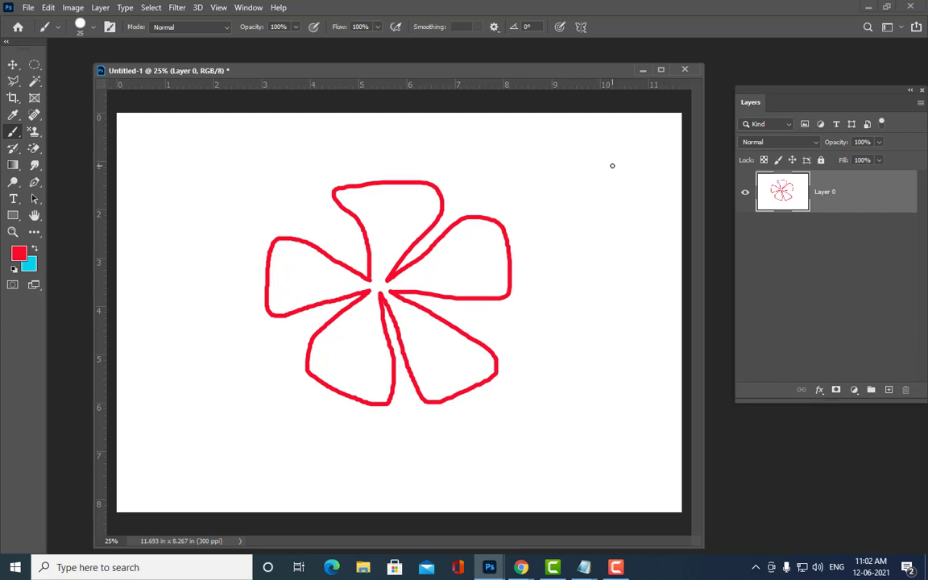
pyautogui.moveTo(374, 72); pyautogui.dragTo(366, 54)
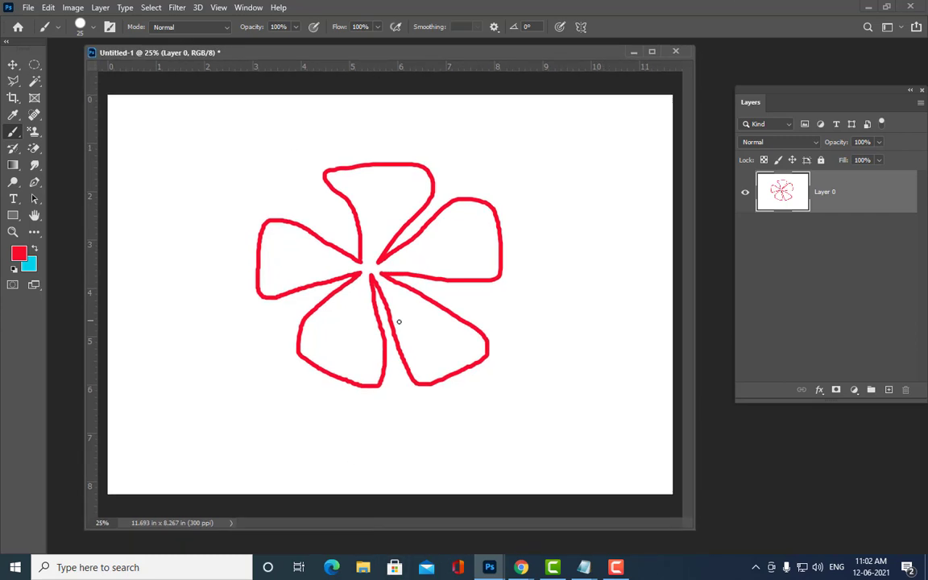
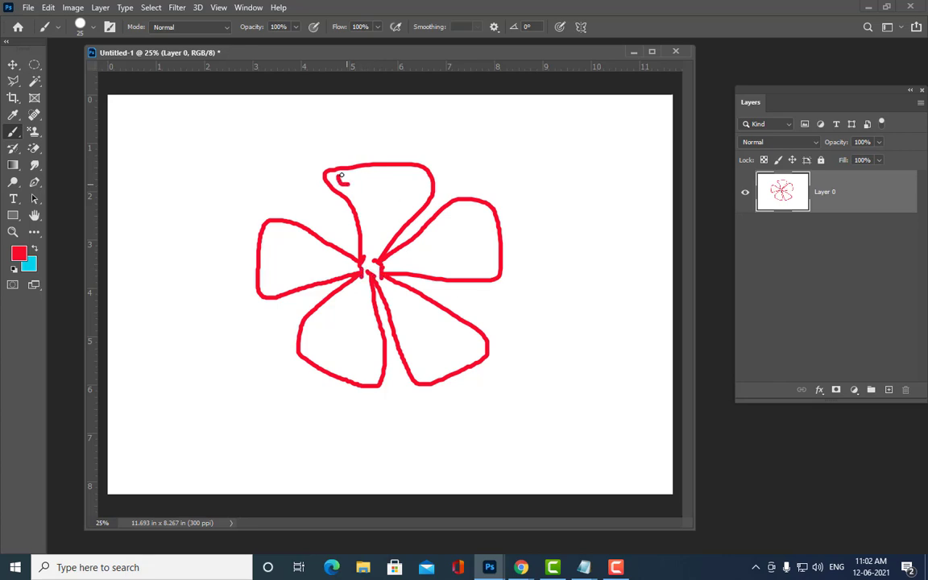
# - Brush small curved accent strokes inside the top, right, lower-right and left petals
pyautogui.moveTo(416, 174)
pyautogui.mouseDown()
pyautogui.moveTo(420, 195)
pyautogui.moveTo(467, 214)
pyautogui.mouseUp()
pyautogui.moveTo(492, 260); pyautogui.dragTo(481, 266)
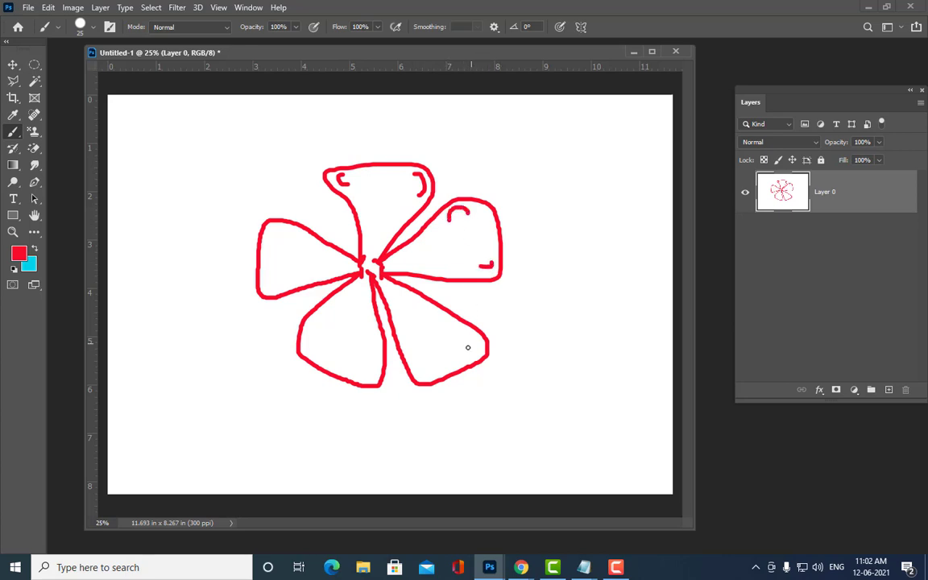
pyautogui.moveTo(414, 367); pyautogui.dragTo(433, 376)
pyautogui.moveTo(269, 284); pyautogui.dragTo(280, 279)
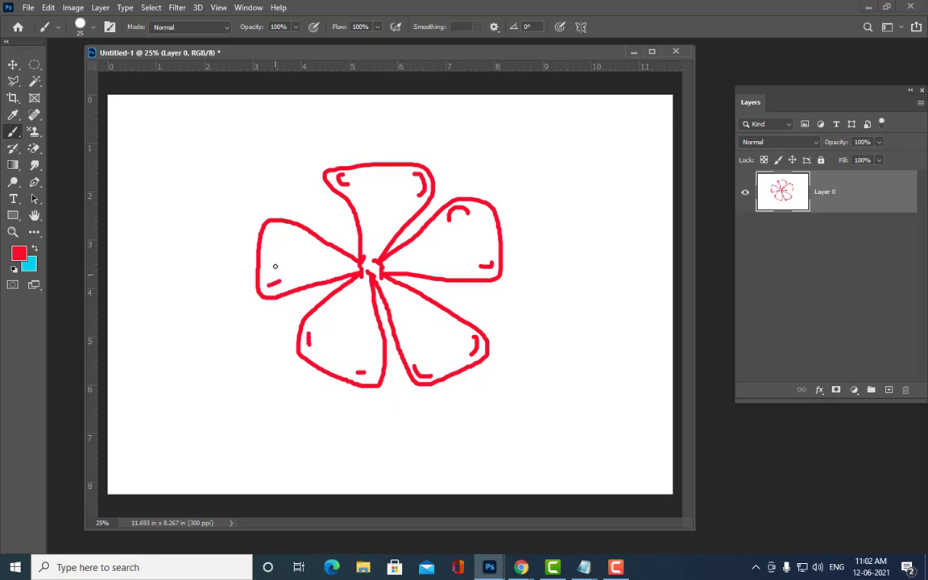
pyautogui.moveTo(274, 233); pyautogui.dragTo(288, 228)
# - Trace the top and right petals with the Pen tool in Shape mode, closing at the centre
pyautogui.press('p')
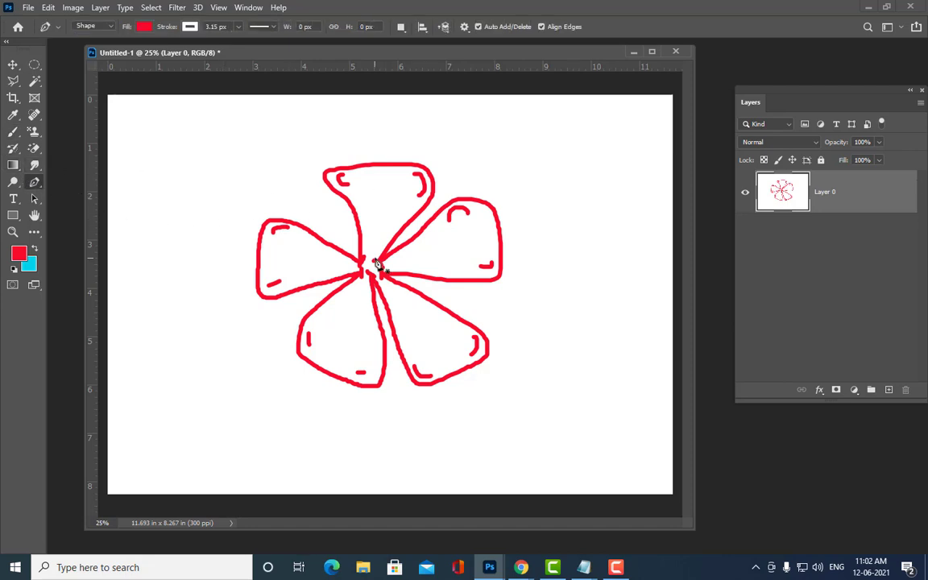
pyautogui.click(360, 264)
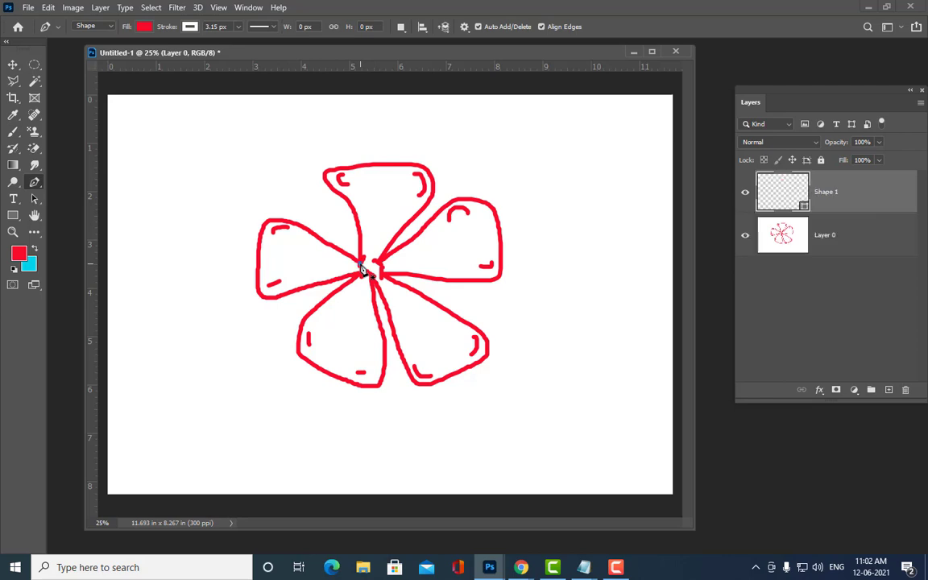
pyautogui.moveTo(326, 172); pyautogui.dragTo(338, 153)
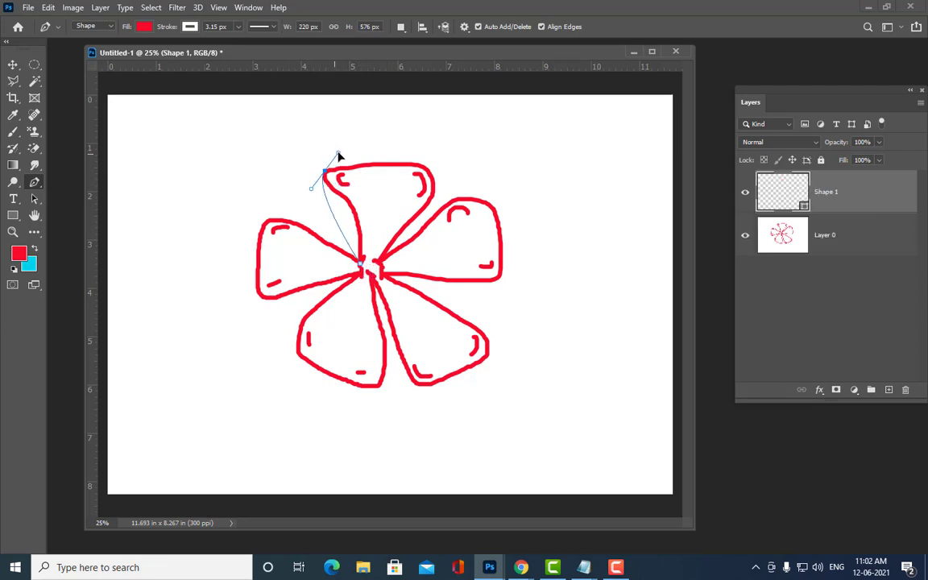
pyautogui.moveTo(433, 175)
pyautogui.mouseDown()
pyautogui.moveTo(439, 207)
pyautogui.moveTo(516, 198)
pyautogui.mouseUp()
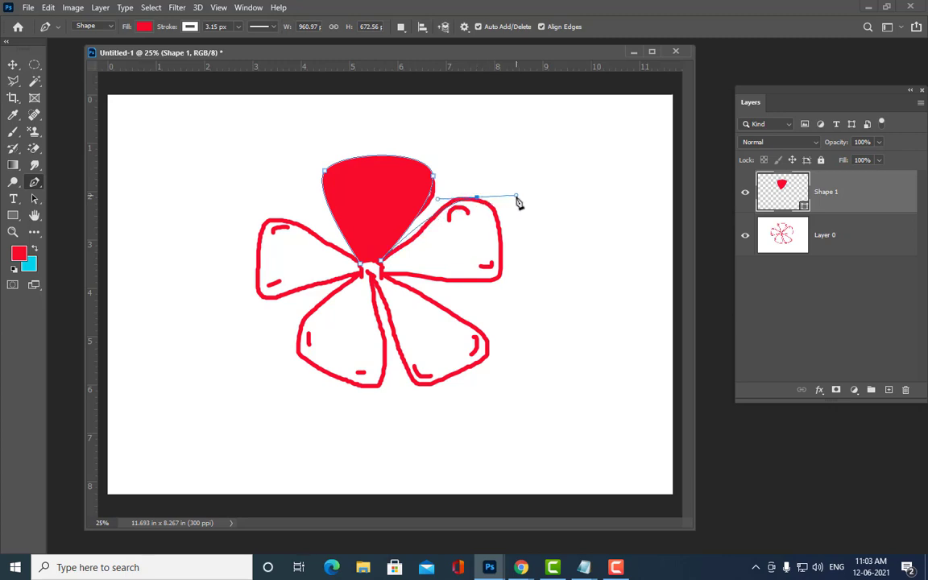
pyautogui.moveTo(491, 279); pyautogui.dragTo(465, 293)
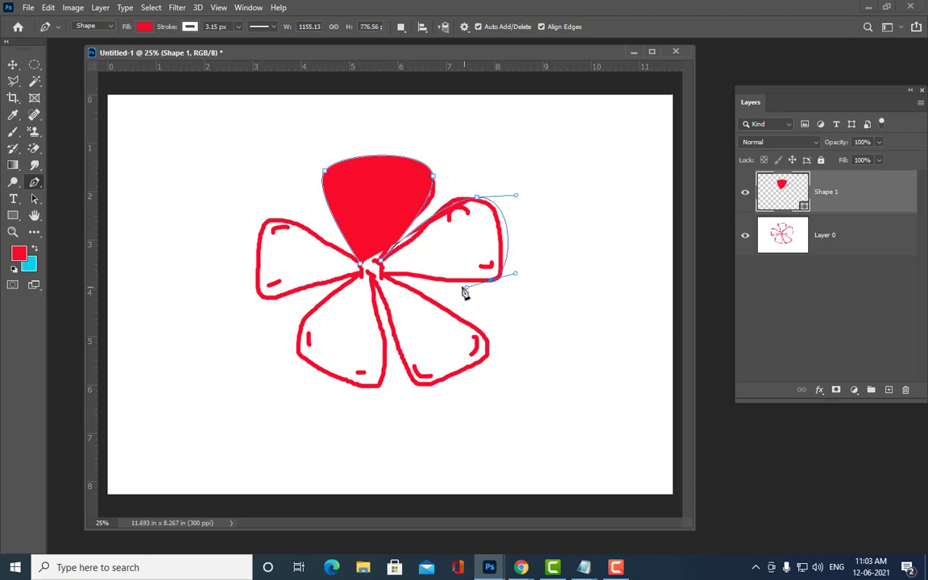
pyautogui.click(382, 274)
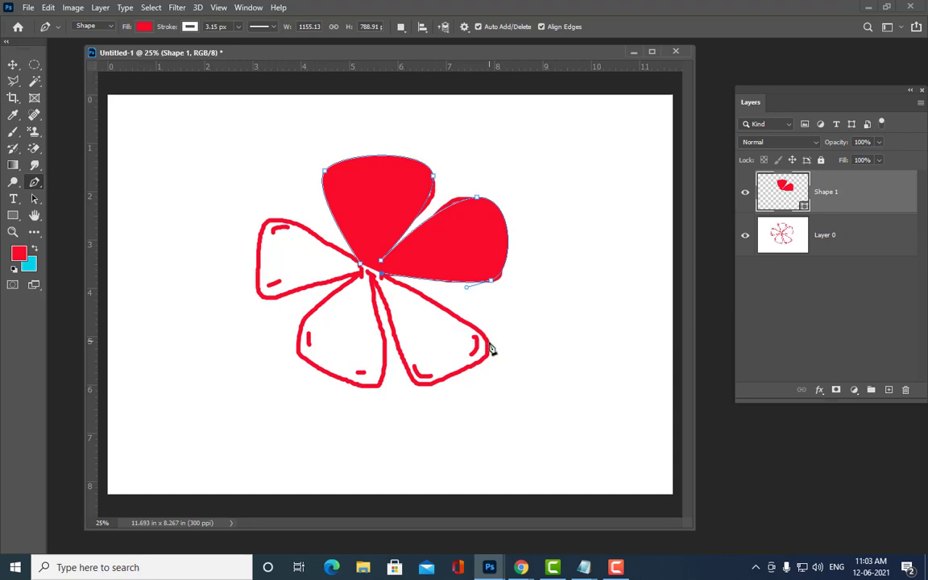
# - Extend the shape path around the lower-right and lower-left petals back to the centre
pyautogui.moveTo(488, 341); pyautogui.dragTo(485, 374)
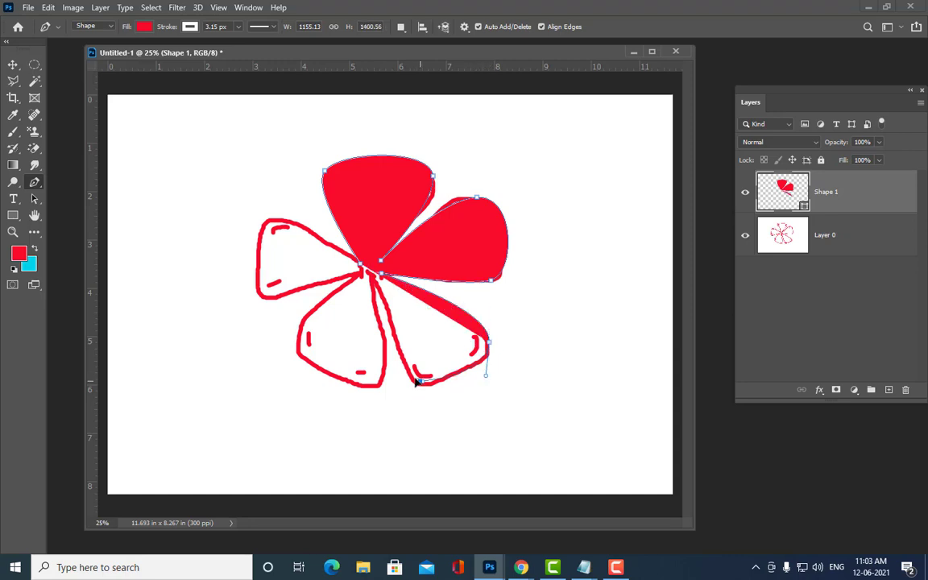
pyautogui.moveTo(419, 380); pyautogui.dragTo(403, 361)
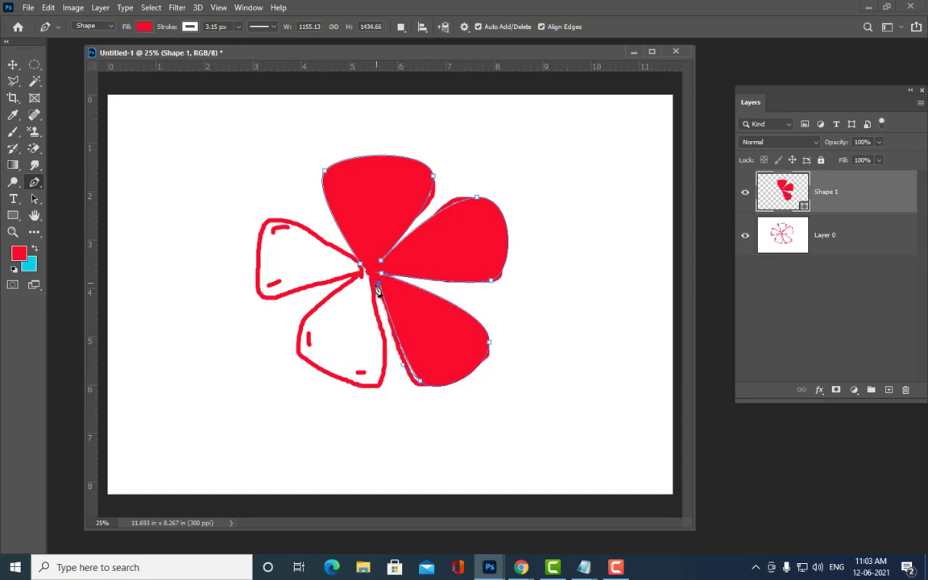
pyautogui.moveTo(376, 386); pyautogui.dragTo(354, 397)
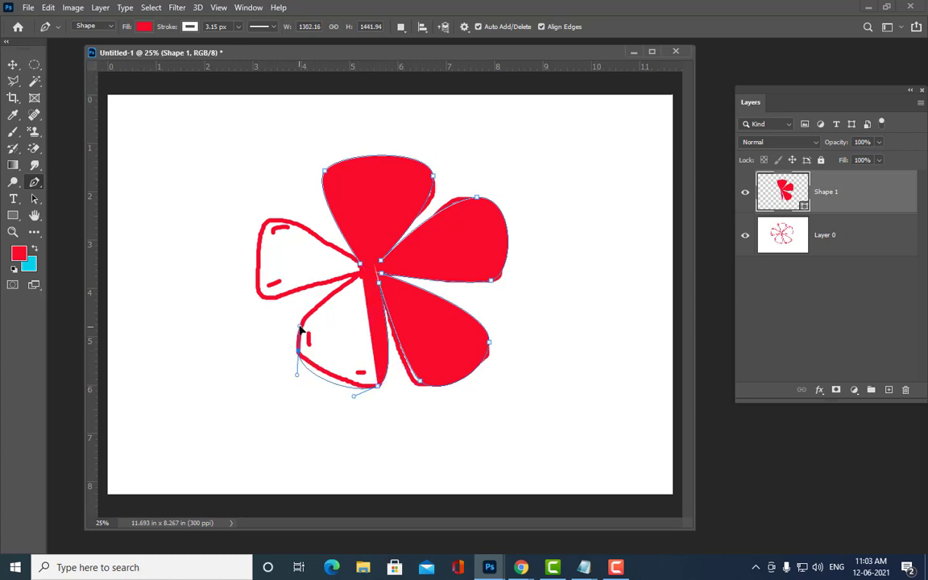
pyautogui.moveTo(297, 350); pyautogui.dragTo(297, 325)
pyautogui.click(359, 274)
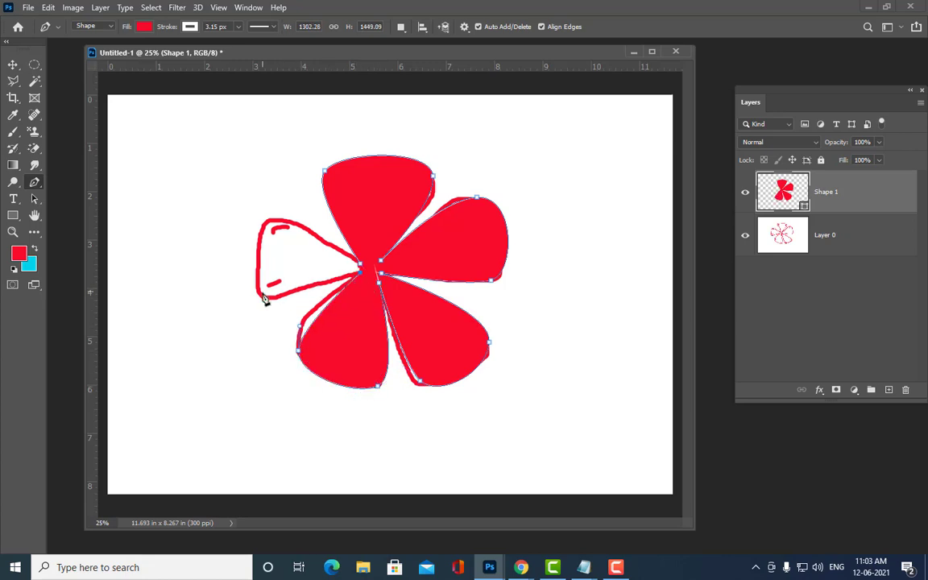
# - Trace the left petal closed at the centre, then select Layer 0
pyautogui.moveTo(260, 296); pyautogui.dragTo(242, 286)
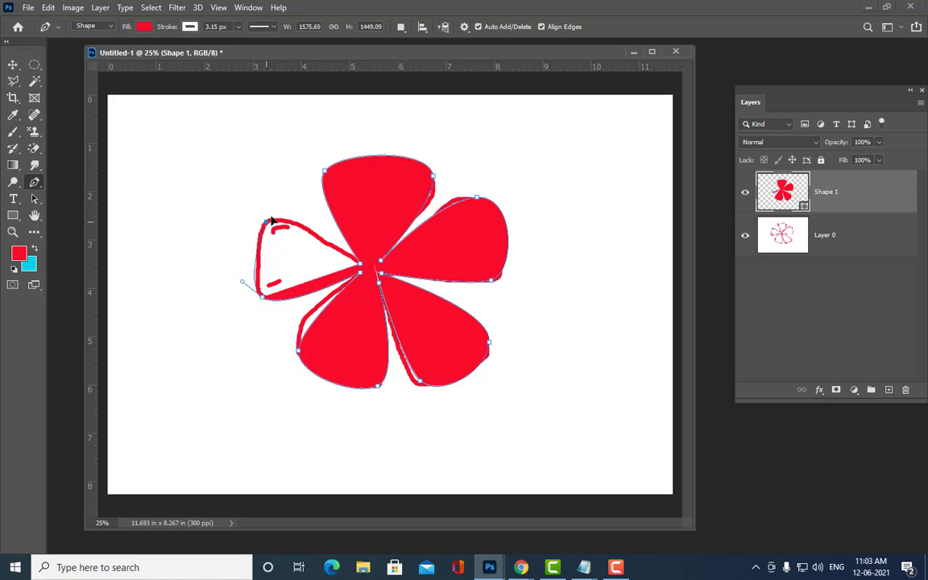
pyautogui.moveTo(267, 220); pyautogui.dragTo(289, 213)
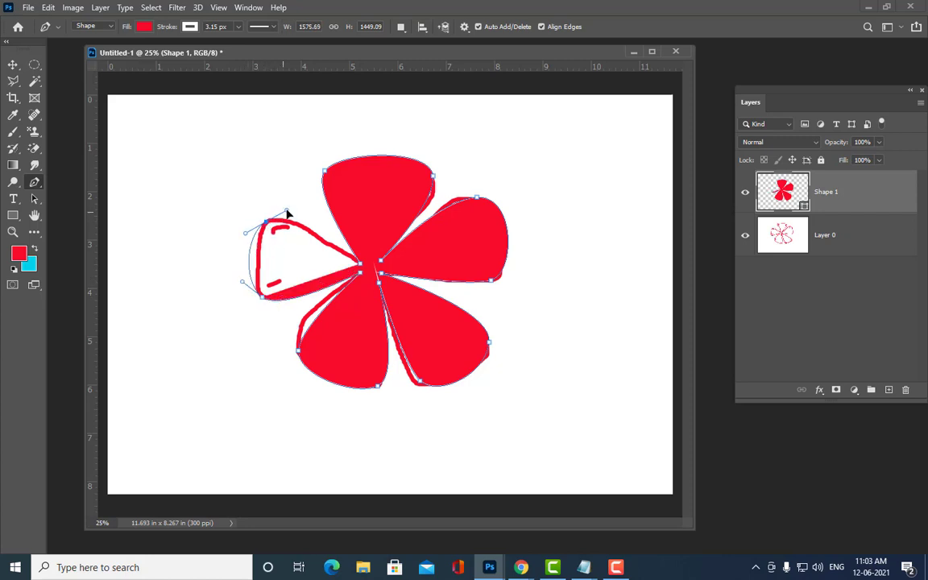
pyautogui.click(359, 273)
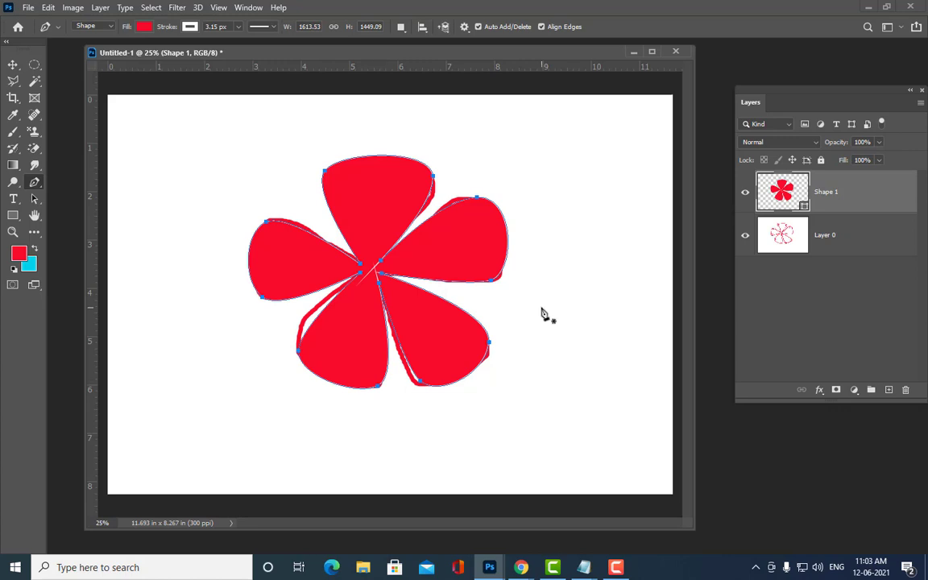
pyautogui.click(862, 244)
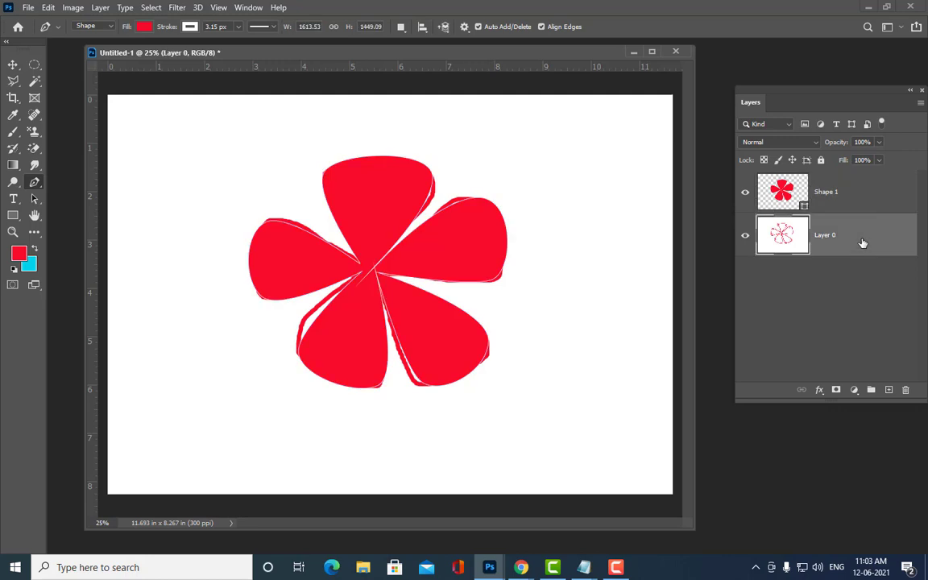
# - Delete the sketch layer and show the flower path's anchors with the Direct Selection Tool
pyautogui.press('Delete')
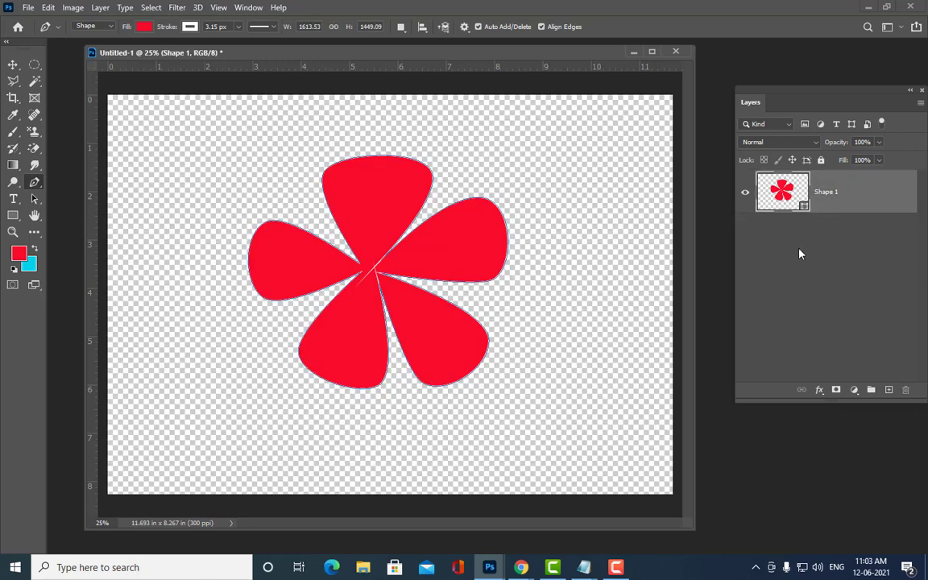
pyautogui.click(35, 198)
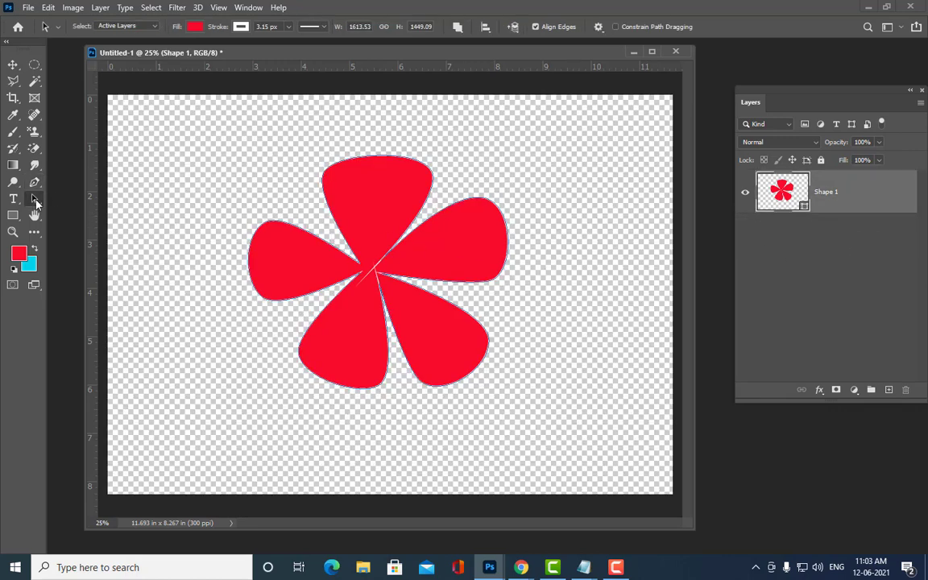
pyautogui.rightClick(36, 202)
pyautogui.click(75, 192)
pyautogui.click(381, 263)
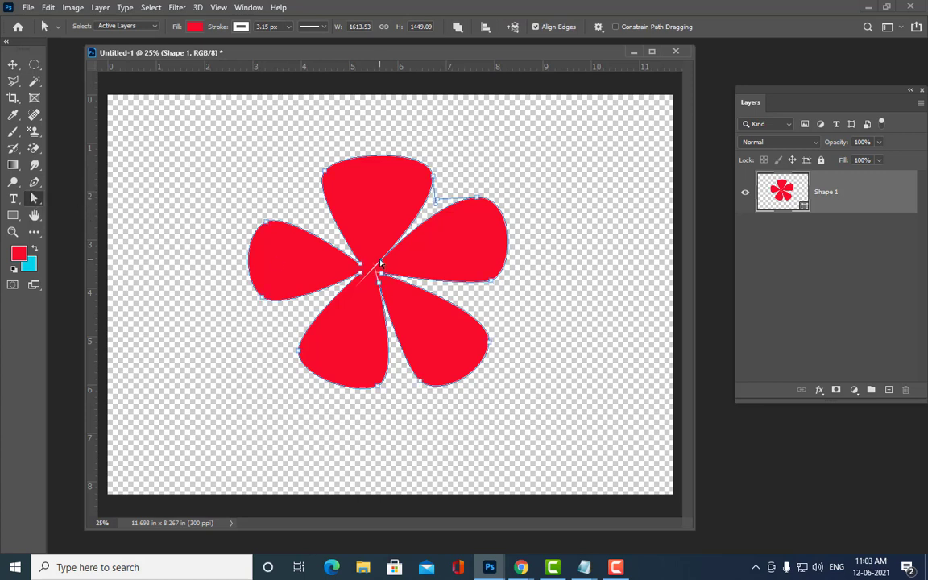
# - Adjust the centre anchors, a centre handle and the lower-left petal's bottom curve
pyautogui.moveTo(382, 262)
pyautogui.mouseDown()
pyautogui.moveTo(389, 258)
pyautogui.moveTo(385, 292)
pyautogui.mouseUp()
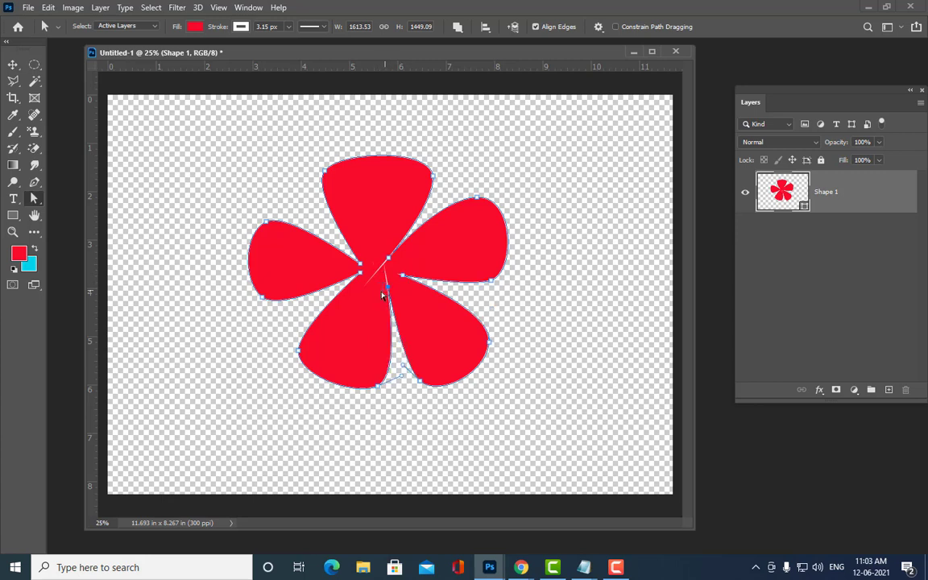
pyautogui.click(389, 286)
pyautogui.click(356, 280)
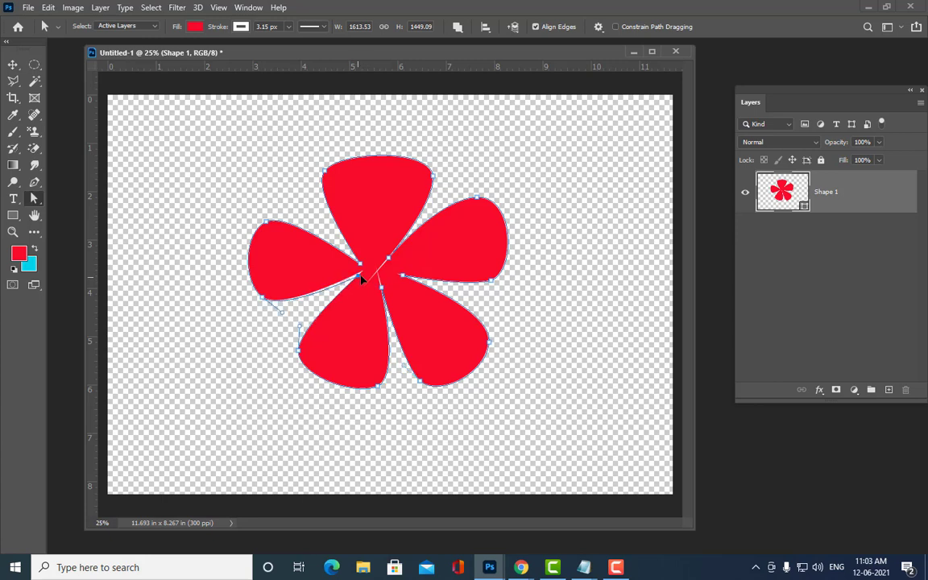
pyautogui.click(359, 278)
pyautogui.moveTo(376, 390); pyautogui.dragTo(353, 392)
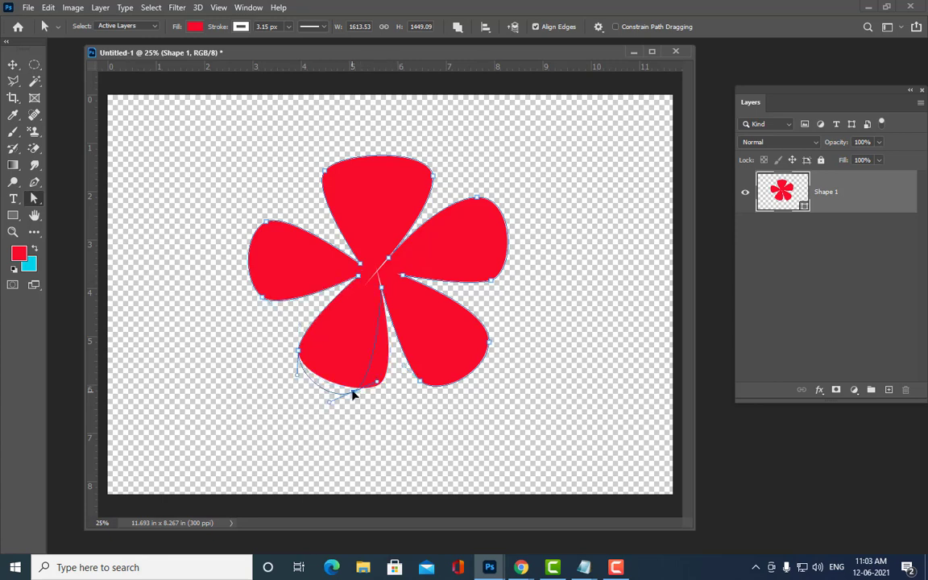
pyautogui.click(388, 260)
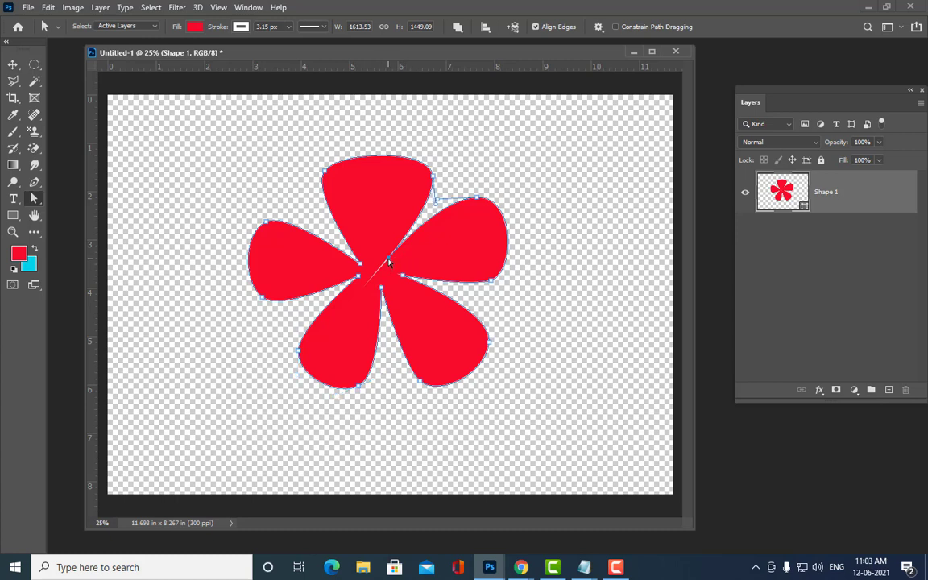
pyautogui.moveTo(401, 252)
pyautogui.mouseDown()
pyautogui.moveTo(395, 254)
pyautogui.moveTo(418, 173)
pyautogui.mouseUp()
# - Widen the right and lower-left petals and lower the bottom petals' edges
pyautogui.click(404, 276)
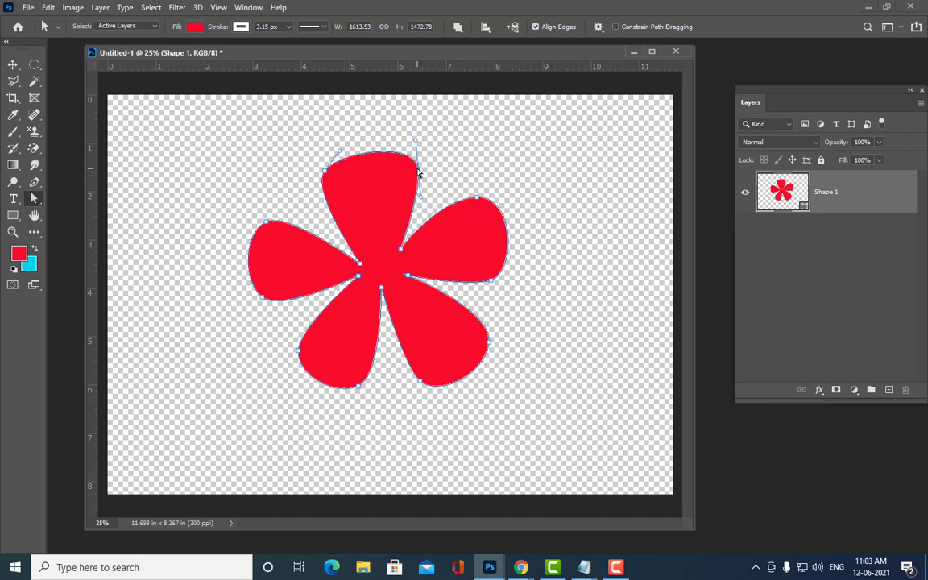
pyautogui.moveTo(473, 197); pyautogui.dragTo(482, 195)
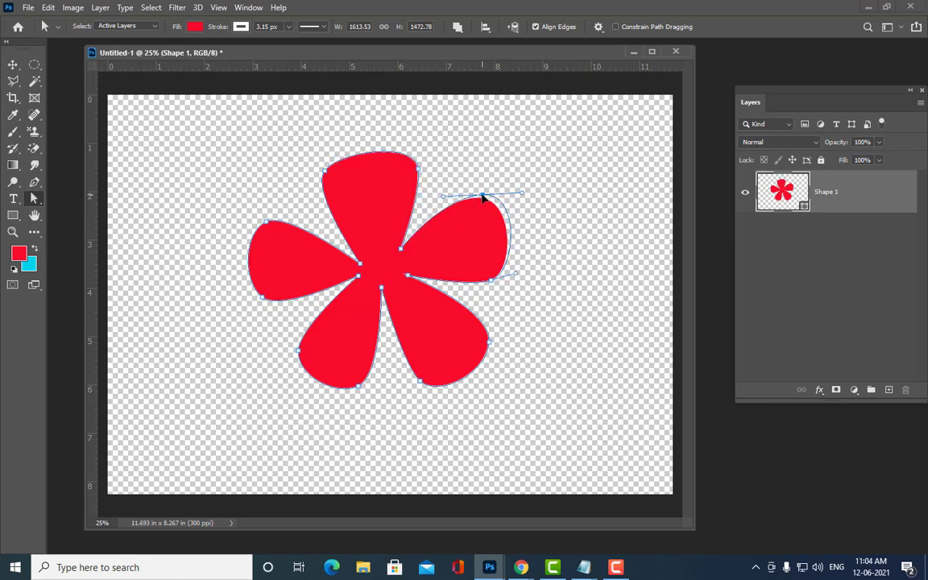
pyautogui.moveTo(419, 382); pyautogui.dragTo(418, 386)
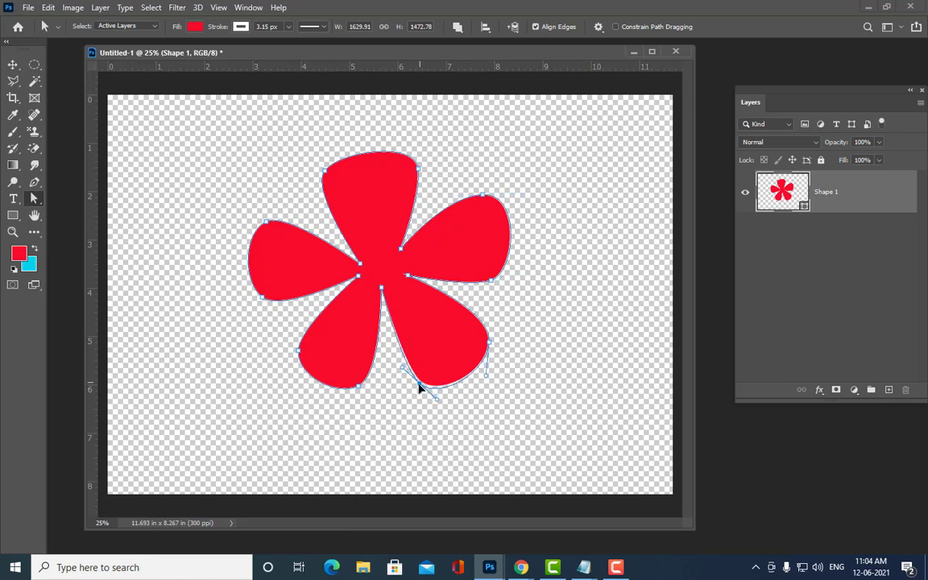
pyautogui.click(298, 352)
pyautogui.moveTo(299, 352); pyautogui.dragTo(279, 352)
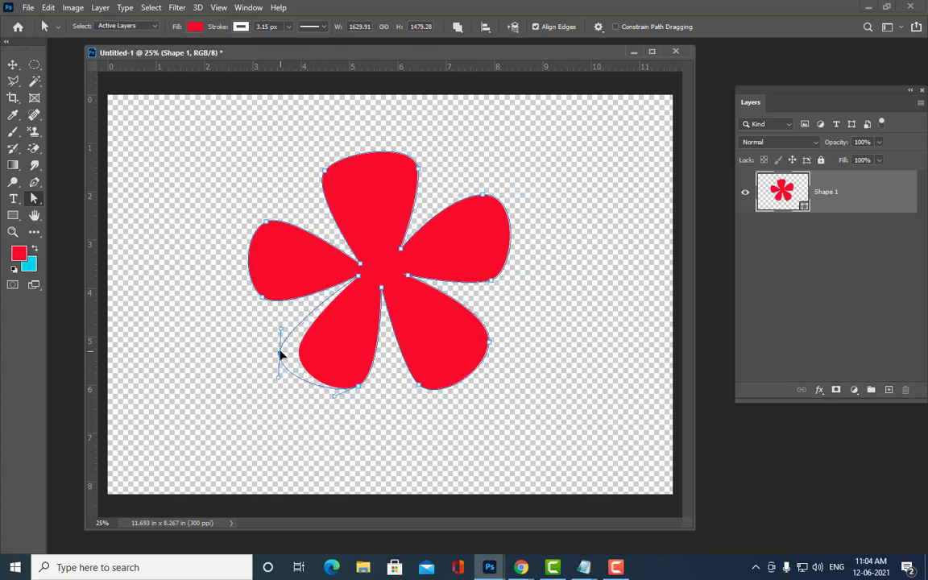
pyautogui.moveTo(359, 387); pyautogui.dragTo(355, 398)
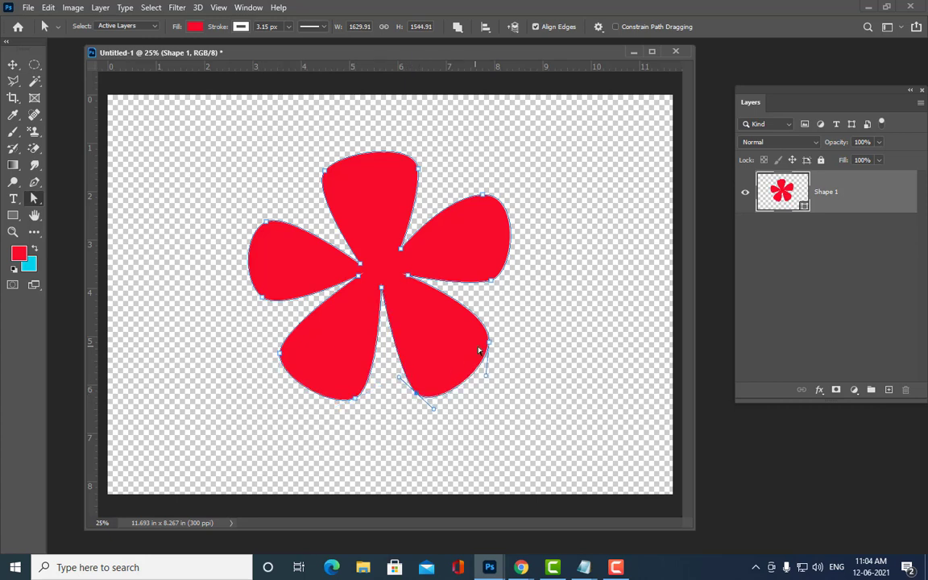
pyautogui.moveTo(488, 342); pyautogui.dragTo(493, 344)
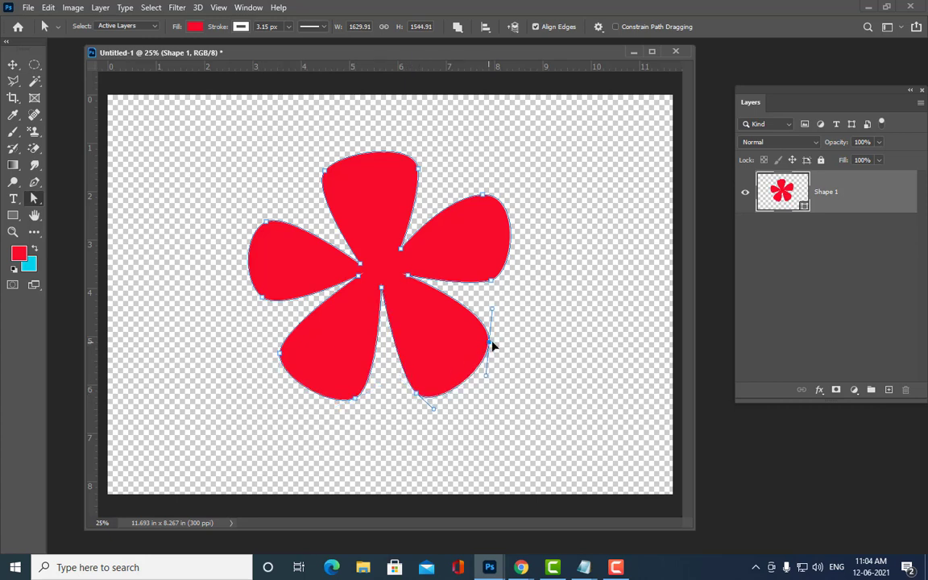
# - Nudge a centre anchor, raise the top petal's upper curve and reshape the right petal's bottom
pyautogui.click(408, 276)
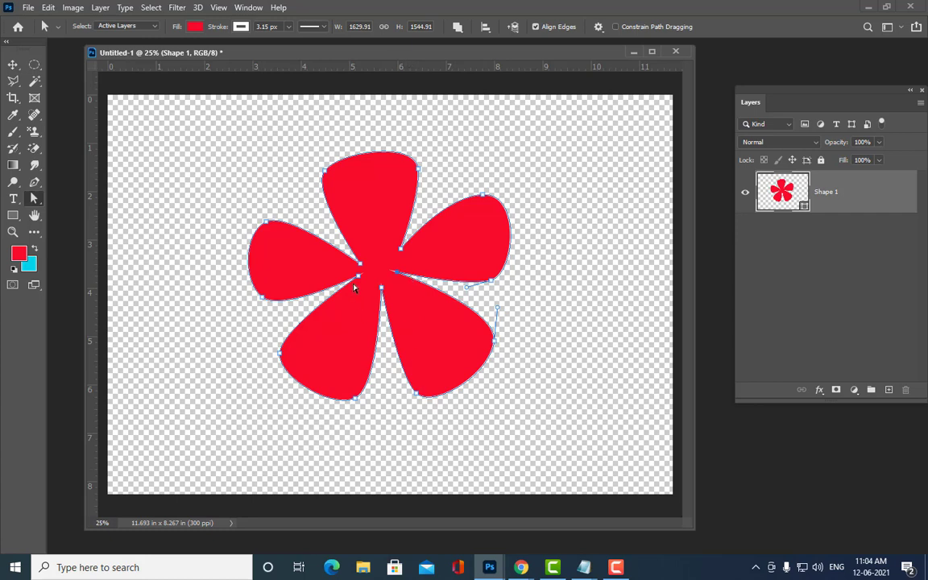
pyautogui.moveTo(365, 266); pyautogui.dragTo(390, 256)
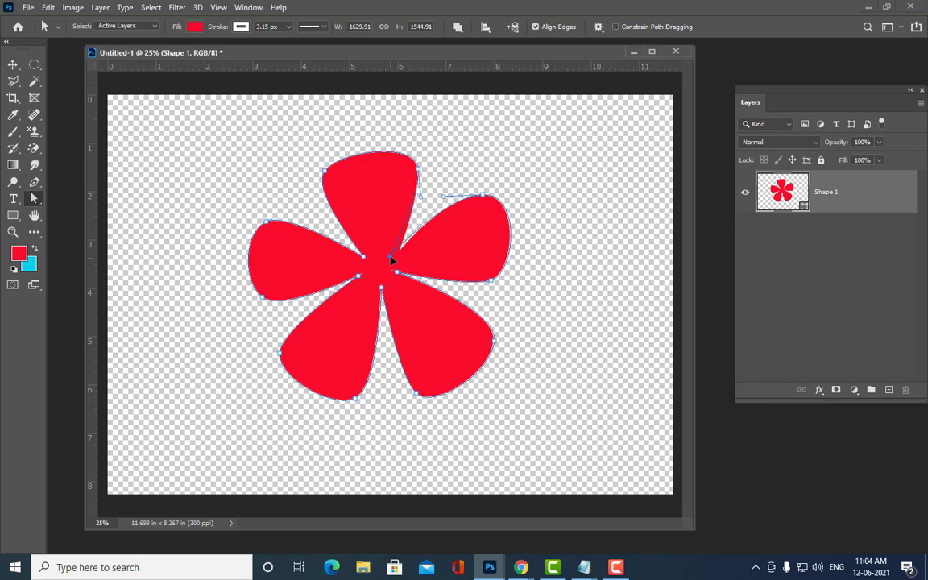
pyautogui.click(324, 172)
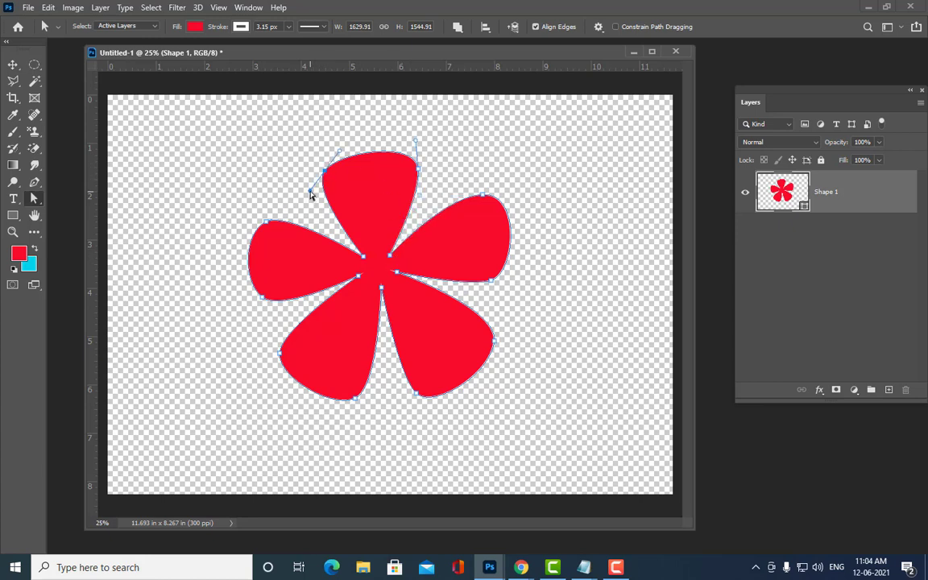
pyautogui.moveTo(310, 194); pyautogui.dragTo(312, 196)
pyautogui.moveTo(336, 150); pyautogui.dragTo(333, 139)
pyautogui.click(479, 199)
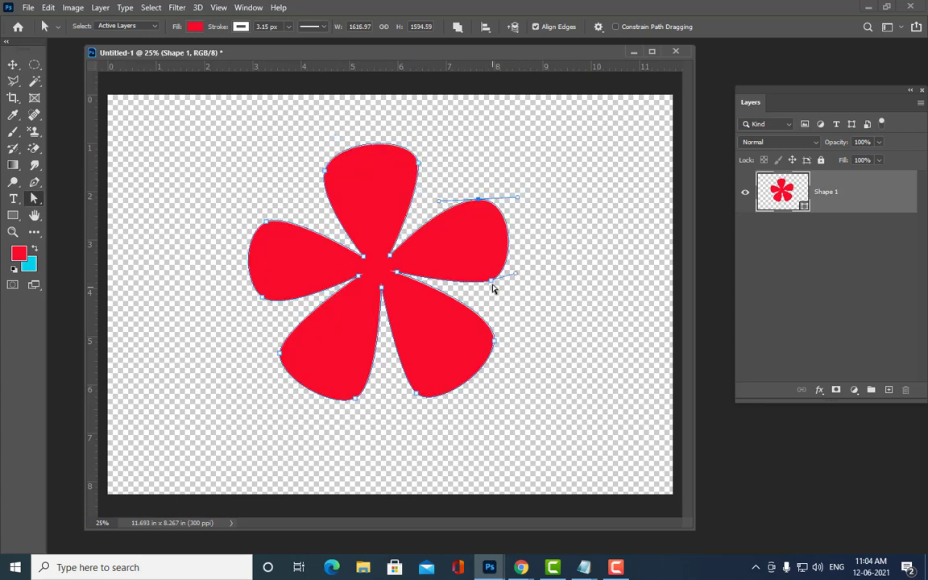
pyautogui.moveTo(490, 280); pyautogui.dragTo(490, 284)
# - Bulge the lower-right petal, reshape the lower-left and upper-left petals, then deselect
pyautogui.click(397, 274)
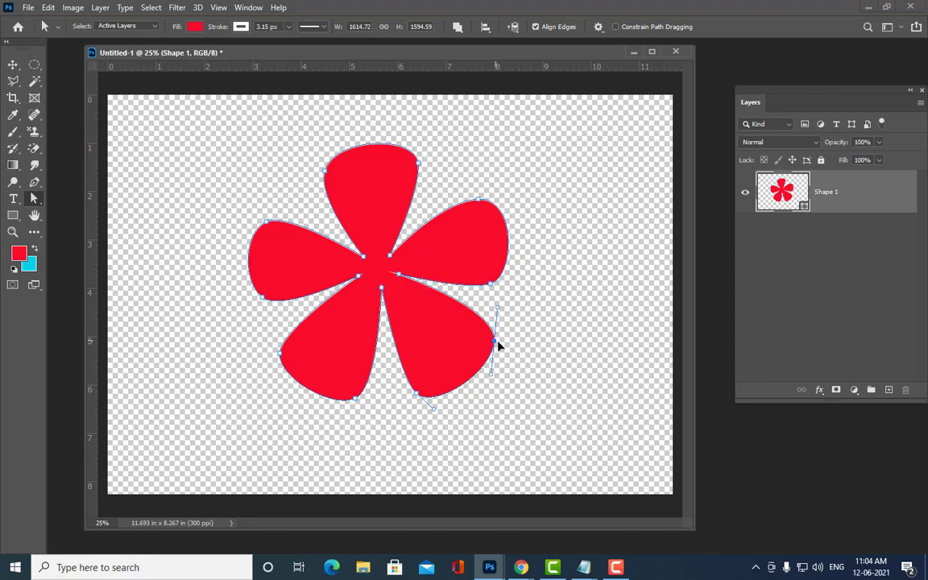
pyautogui.moveTo(496, 346); pyautogui.dragTo(479, 339)
pyautogui.click(360, 280)
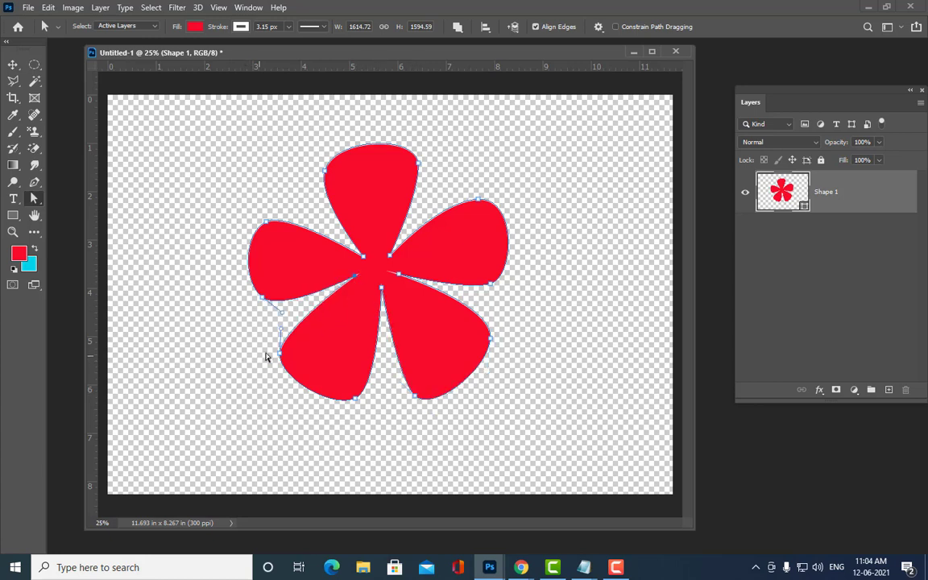
pyautogui.moveTo(279, 357); pyautogui.dragTo(275, 355)
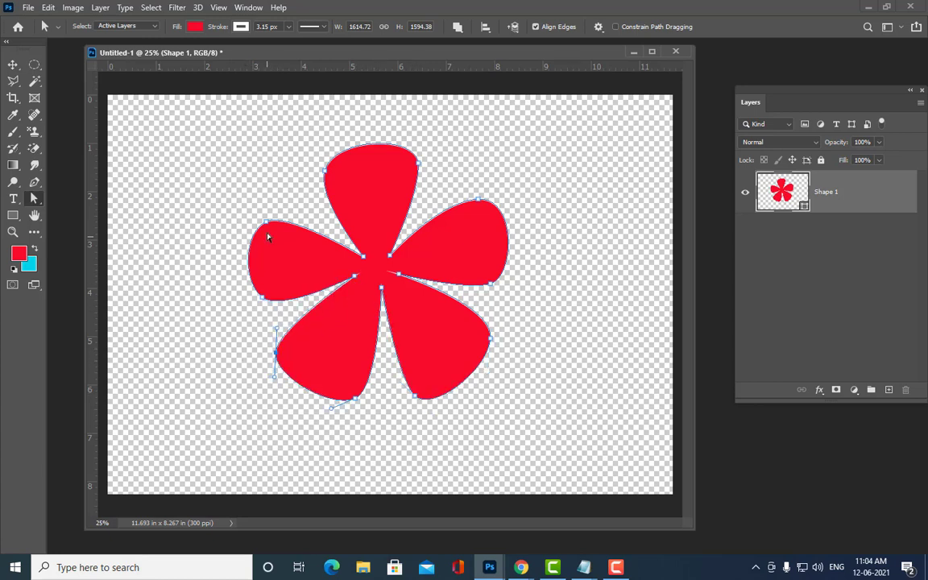
pyautogui.moveTo(266, 224); pyautogui.dragTo(266, 212)
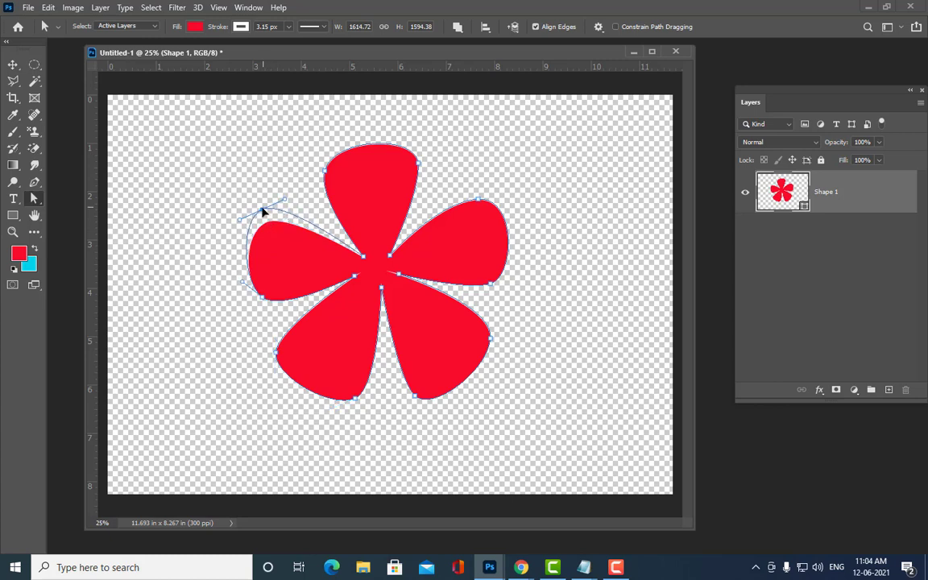
pyautogui.click(465, 151)
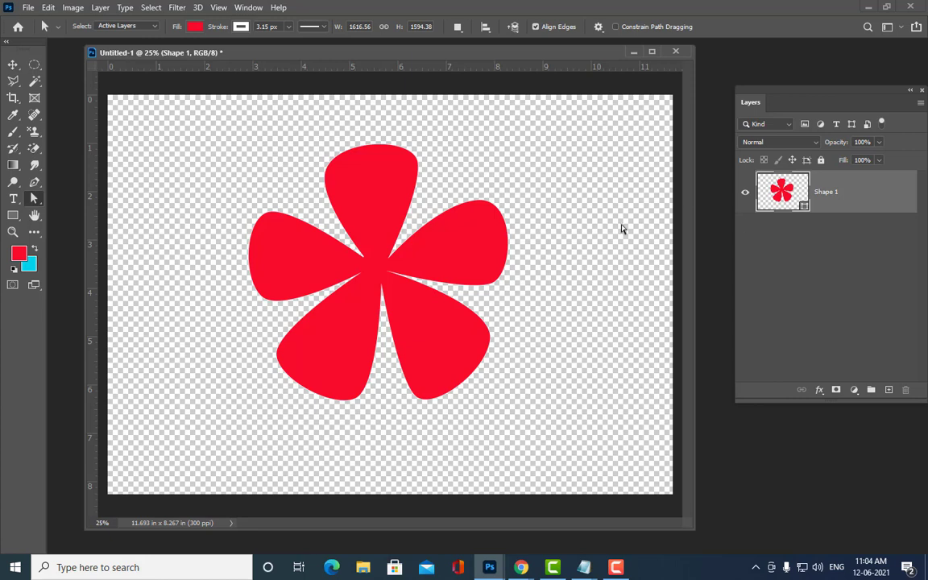
# - Change the flower's fill to a gradient with a bright orange left stop
pyautogui.click(194, 28)
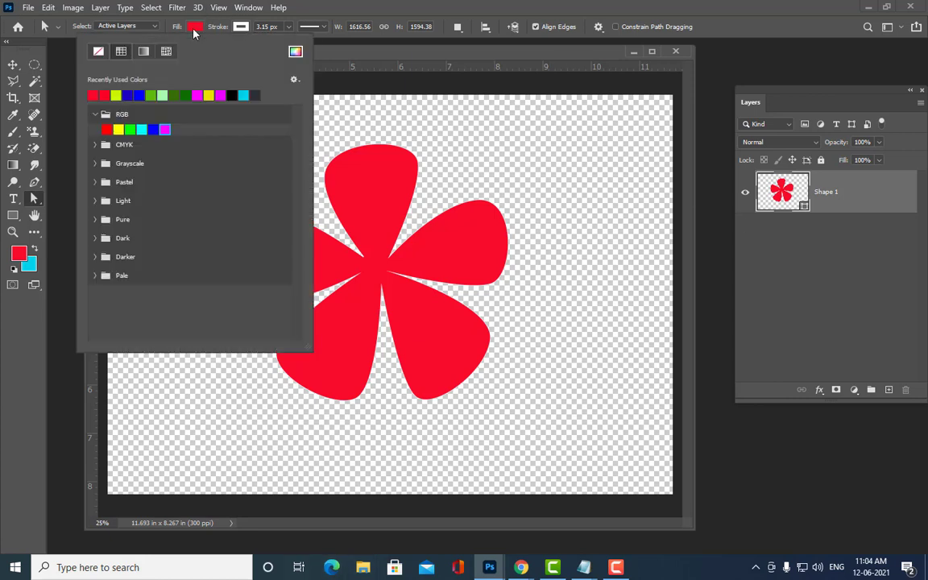
pyautogui.click(144, 52)
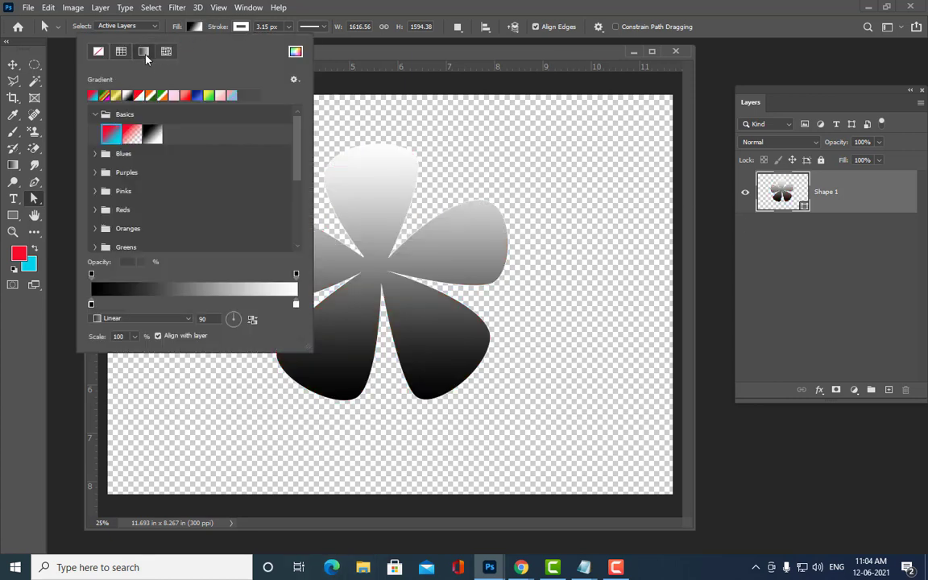
pyautogui.doubleClick(91, 305)
pyautogui.click(767, 237)
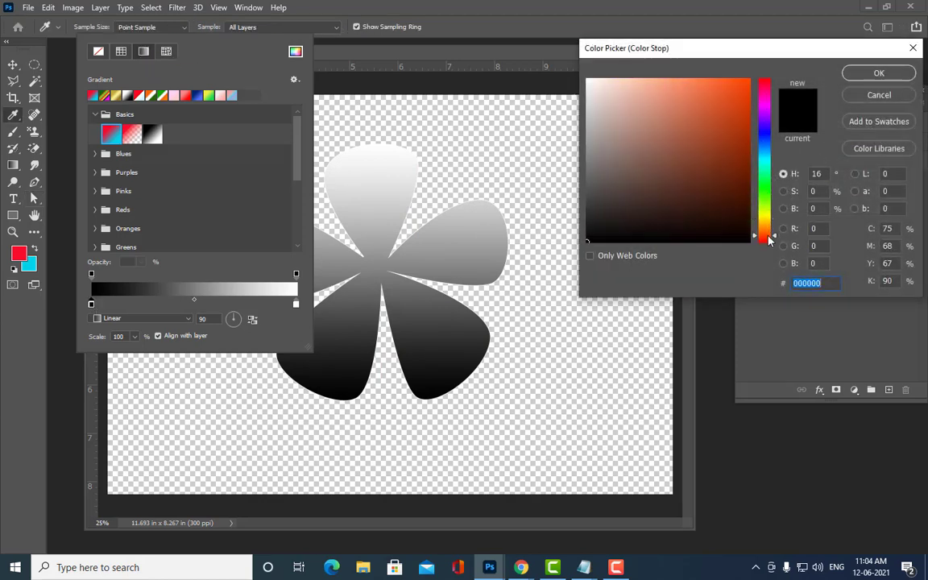
pyautogui.moveTo(770, 239); pyautogui.dragTo(767, 236)
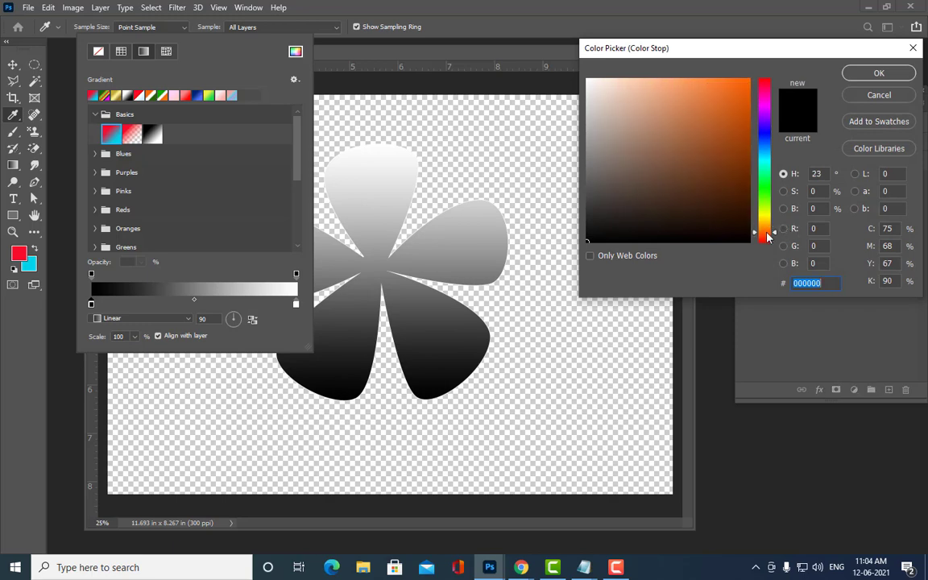
pyautogui.click(746, 83)
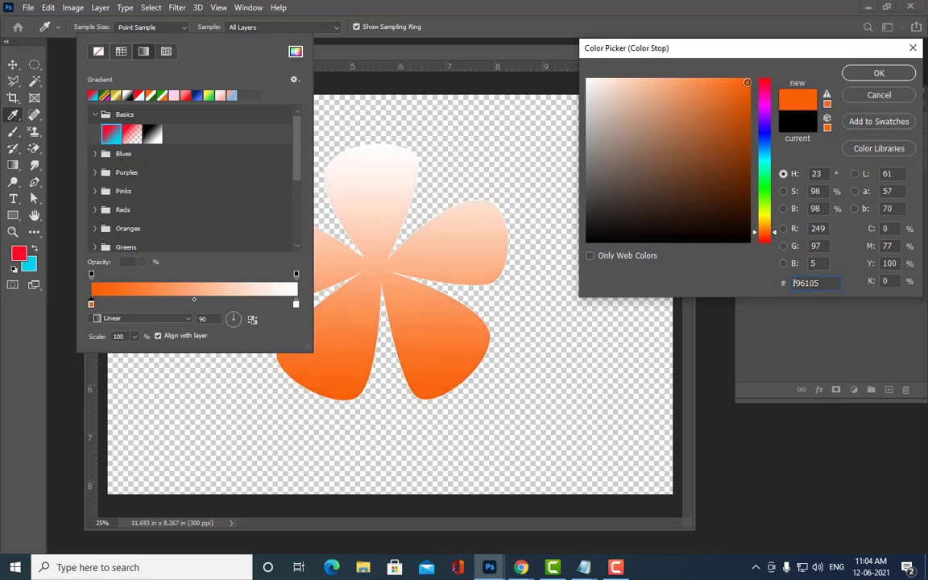
pyautogui.click(879, 73)
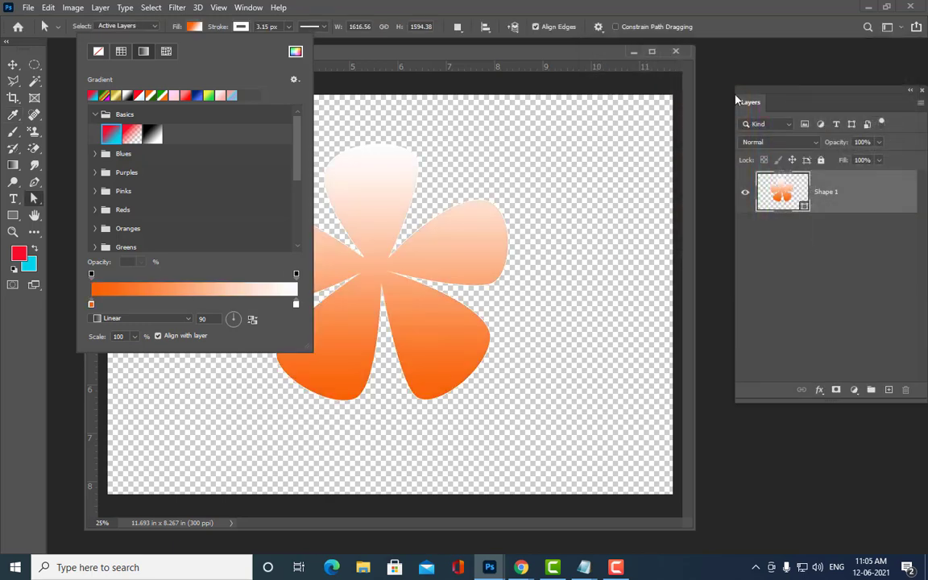
# - Set the gradient's right stop to bright yellow
pyautogui.doubleClick(296, 305)
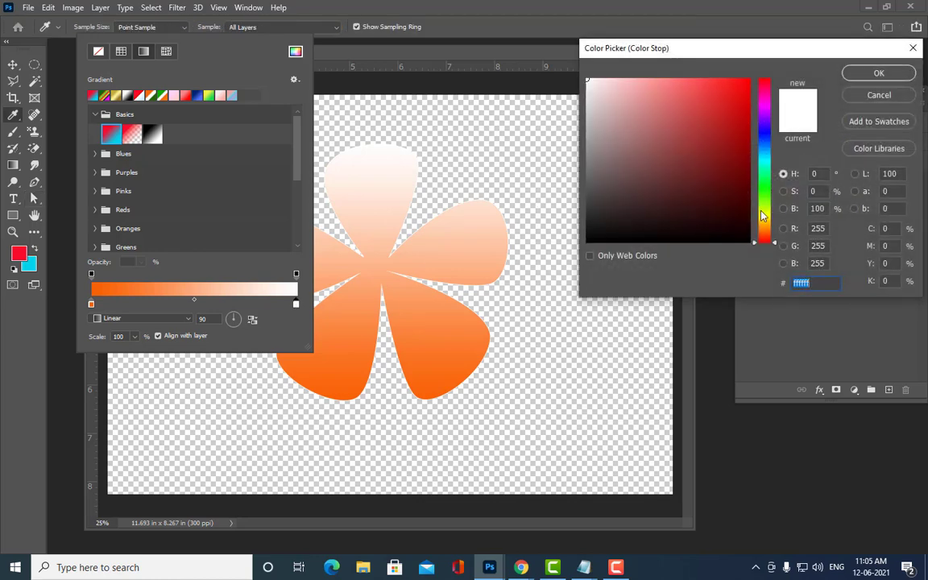
pyautogui.click(762, 216)
pyautogui.click(748, 82)
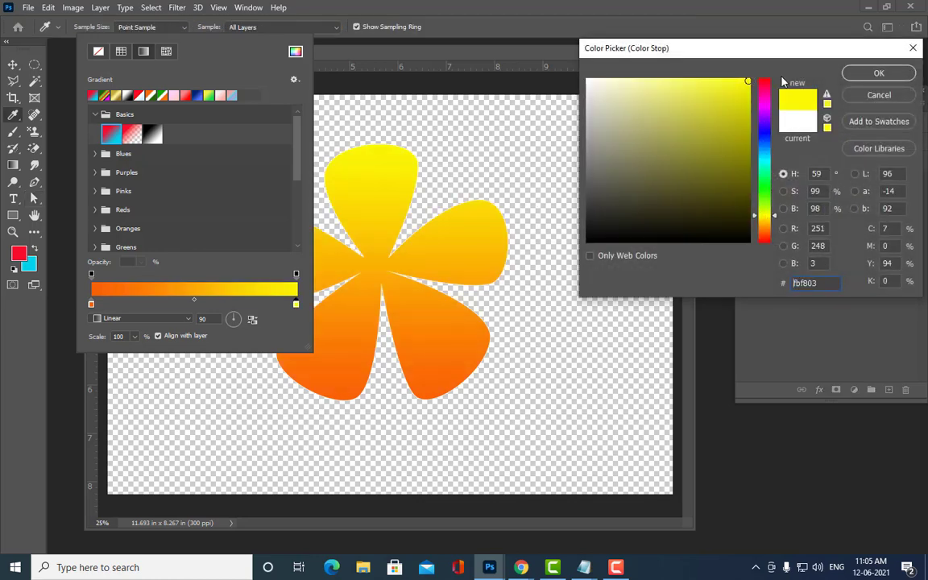
pyautogui.click(878, 73)
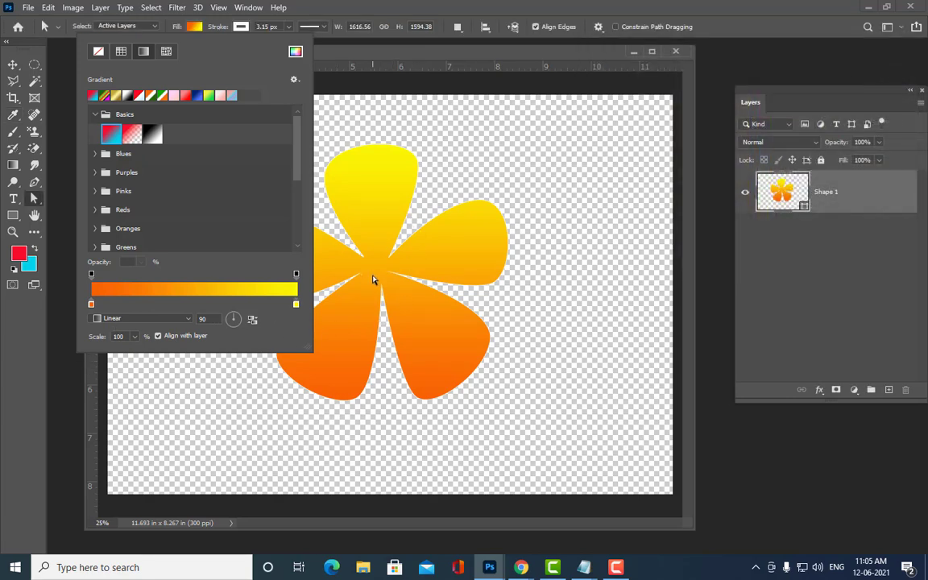
# - Make the gradient Radial and reversed so the centre is yellow
pyautogui.click(126, 319)
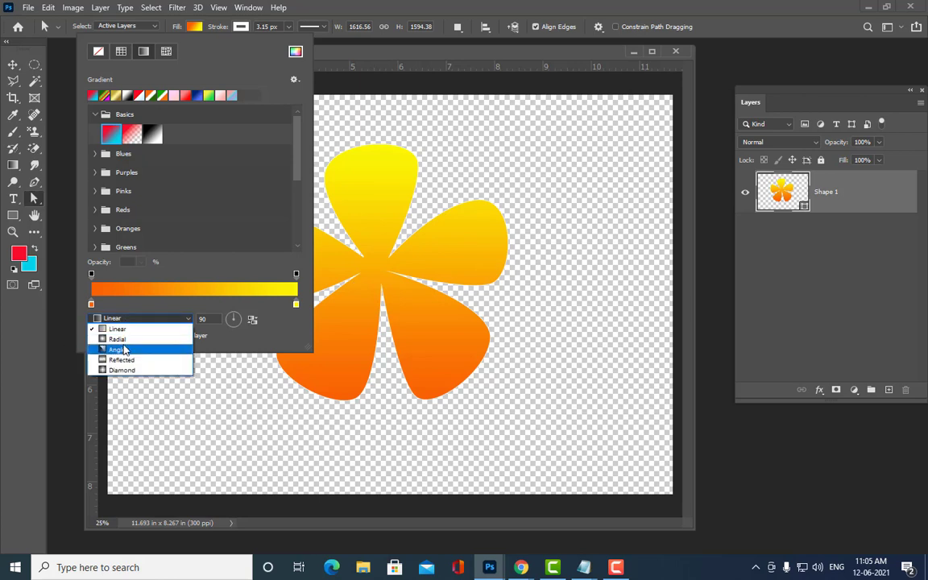
pyautogui.click(124, 342)
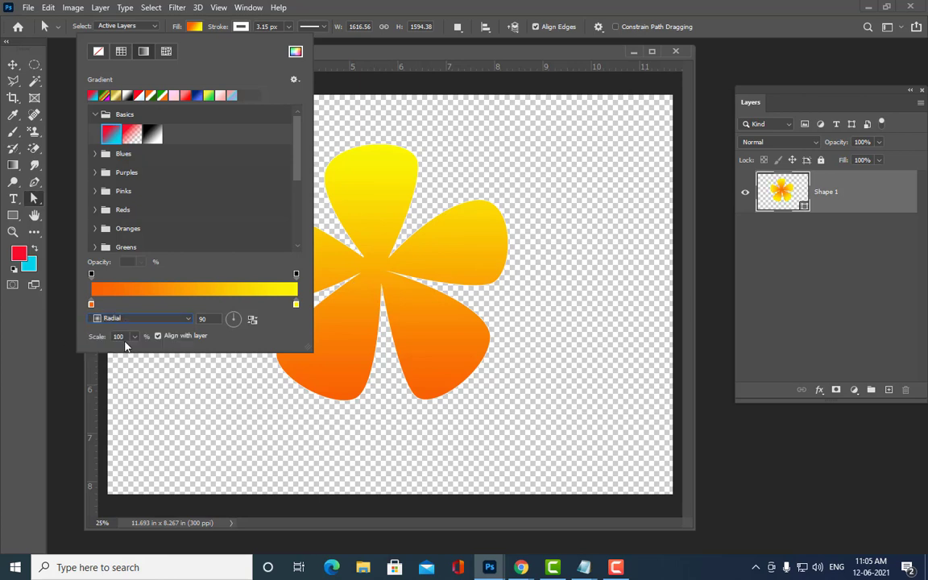
pyautogui.click(253, 320)
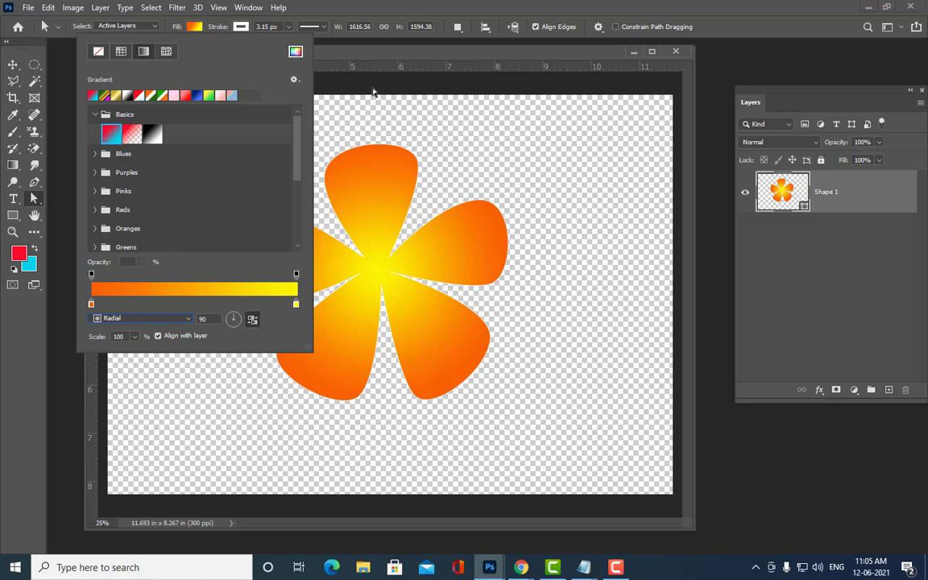
pyautogui.moveTo(346, 52); pyautogui.dragTo(366, 69)
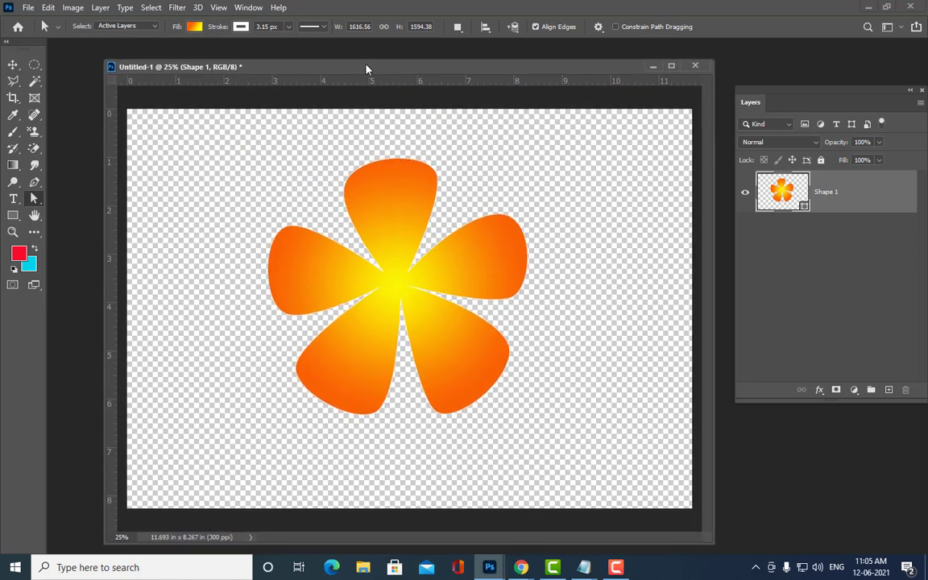
# - Set the flower's stroke to No Color and move the flower path up
pyautogui.click(241, 26)
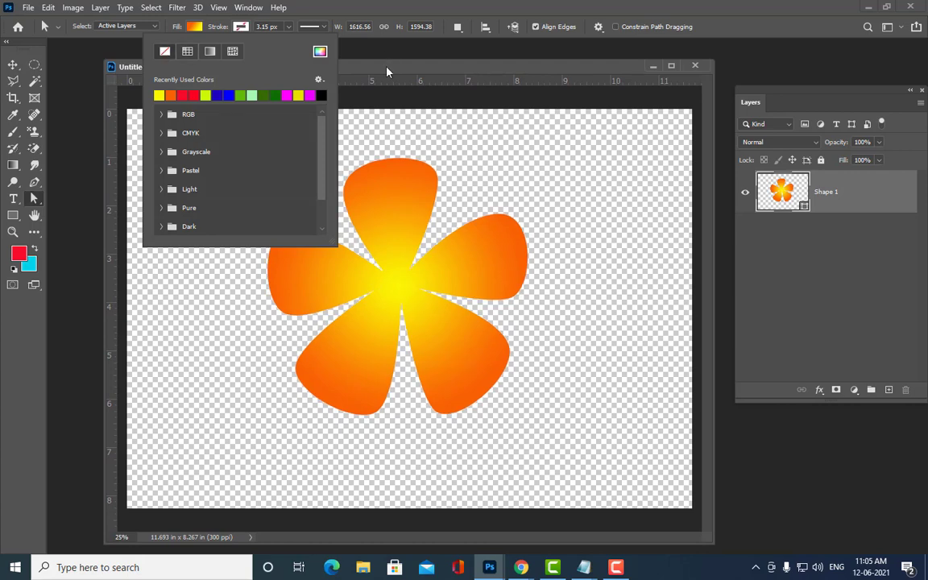
pyautogui.moveTo(385, 69)
pyautogui.mouseDown()
pyautogui.moveTo(359, 65)
pyautogui.moveTo(394, 60)
pyautogui.mouseUp()
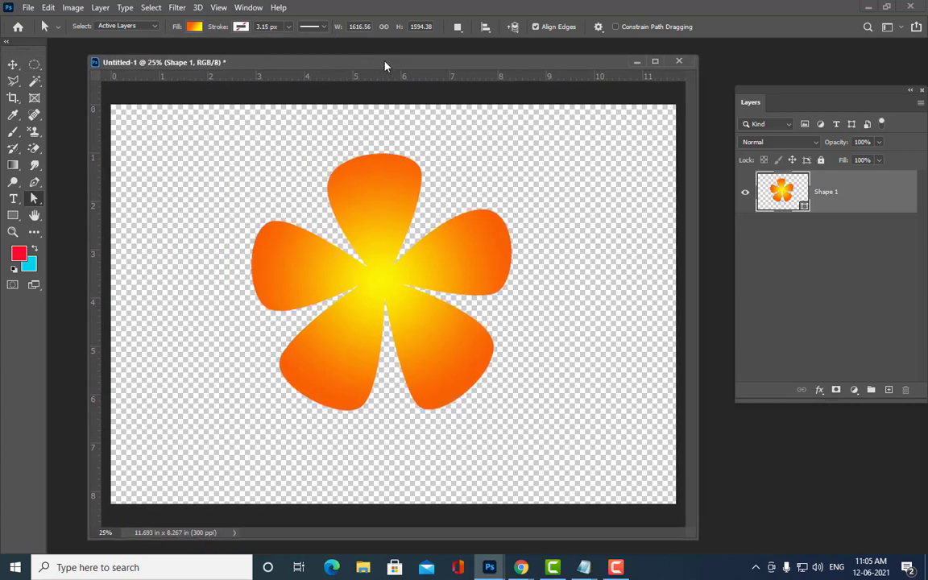
pyautogui.rightClick(36, 207)
pyautogui.click(79, 209)
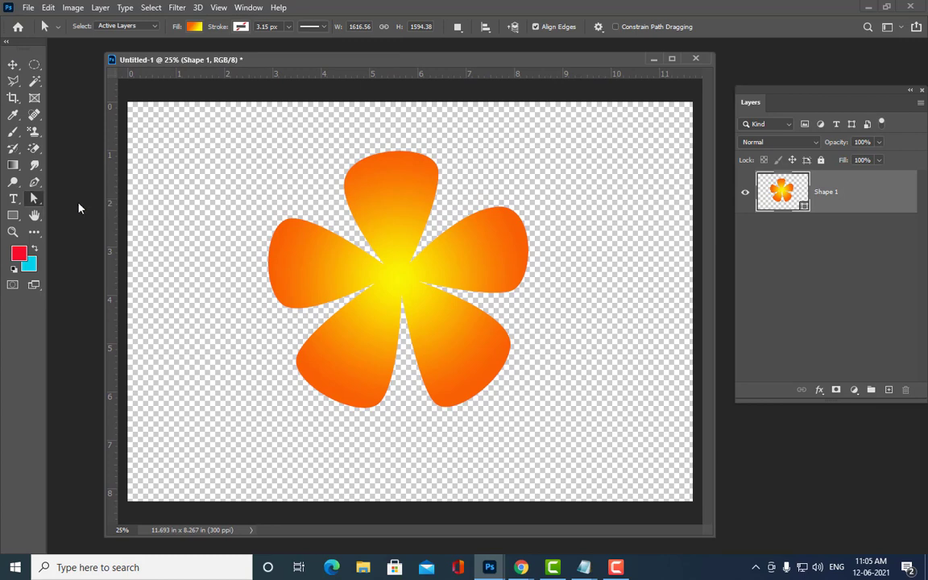
pyautogui.moveTo(400, 314)
pyautogui.mouseDown()
pyautogui.moveTo(362, 232)
pyautogui.moveTo(399, 257)
pyautogui.mouseUp()
pyautogui.rightClick(35, 199)
pyautogui.click(128, 200)
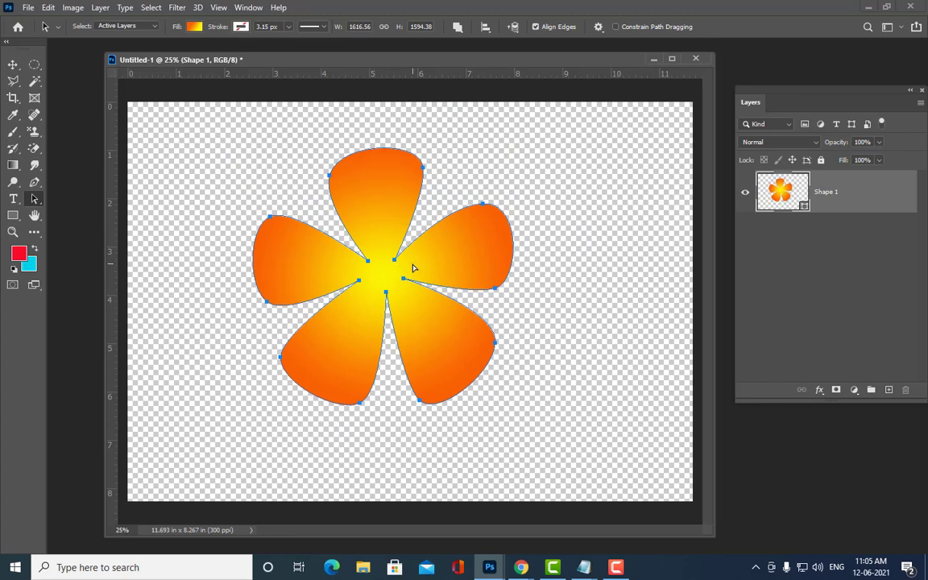
# - Scale the flower to about 44% with Ctrl+T and place it upper-left
pyautogui.hotkey('ctrl', 't')
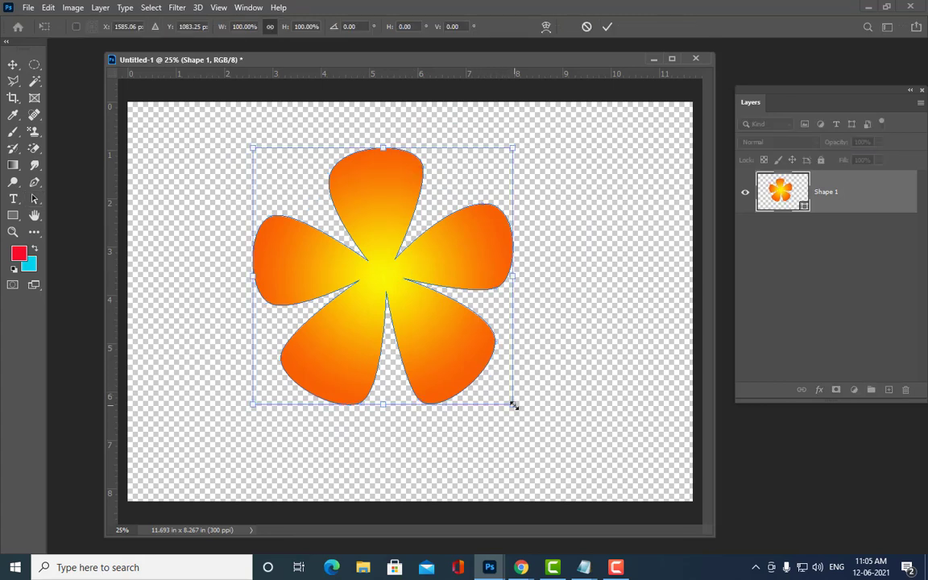
pyautogui.moveTo(513, 405); pyautogui.dragTo(438, 329)
pyautogui.moveTo(391, 281)
pyautogui.mouseDown()
pyautogui.moveTo(361, 251)
pyautogui.moveTo(335, 194)
pyautogui.mouseUp()
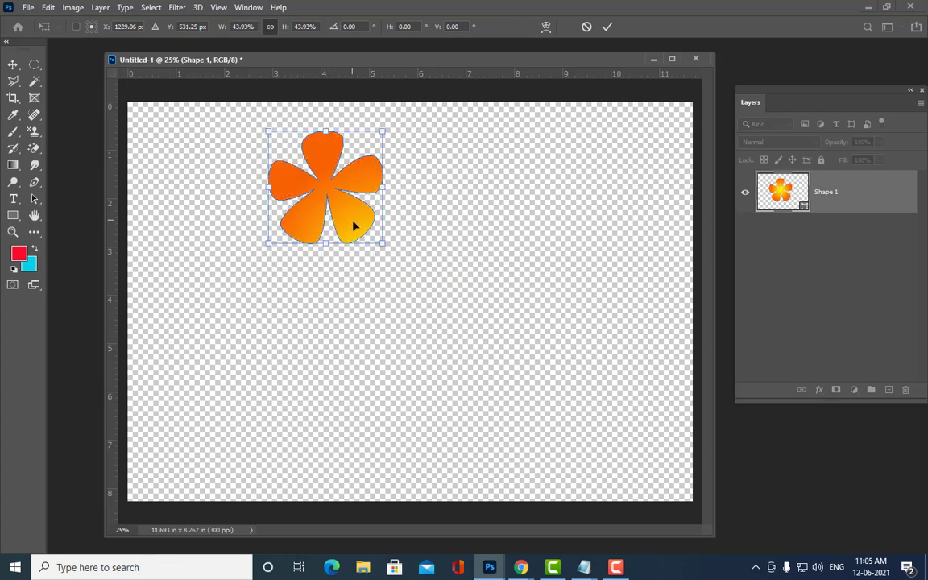
pyautogui.press('Return')
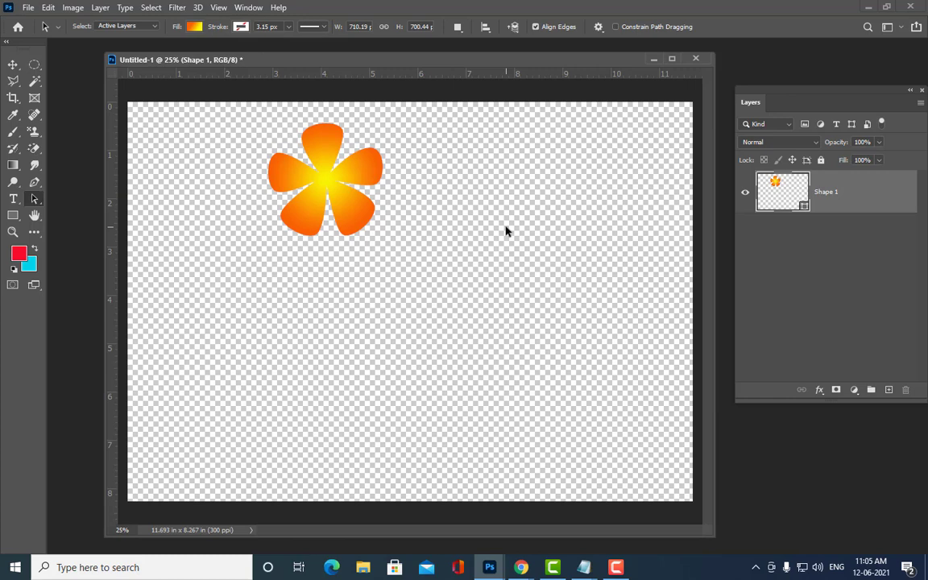
pyautogui.moveTo(443, 62); pyautogui.dragTo(439, 62)
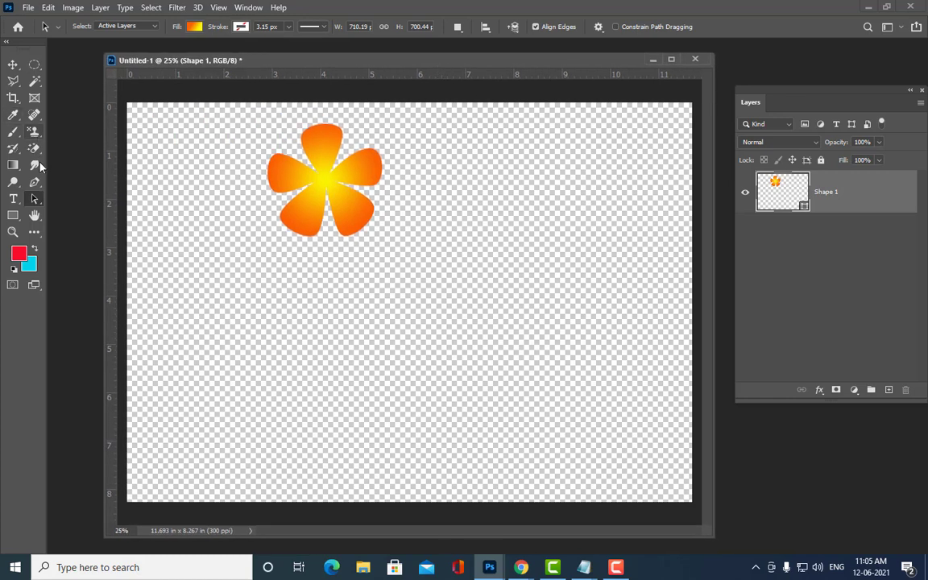
# - Draw a thin curving Pen-tool stem shape from the flower centre down toward the canvas bottom
pyautogui.click(35, 182)
pyautogui.rightClick(35, 182)
pyautogui.click(81, 182)
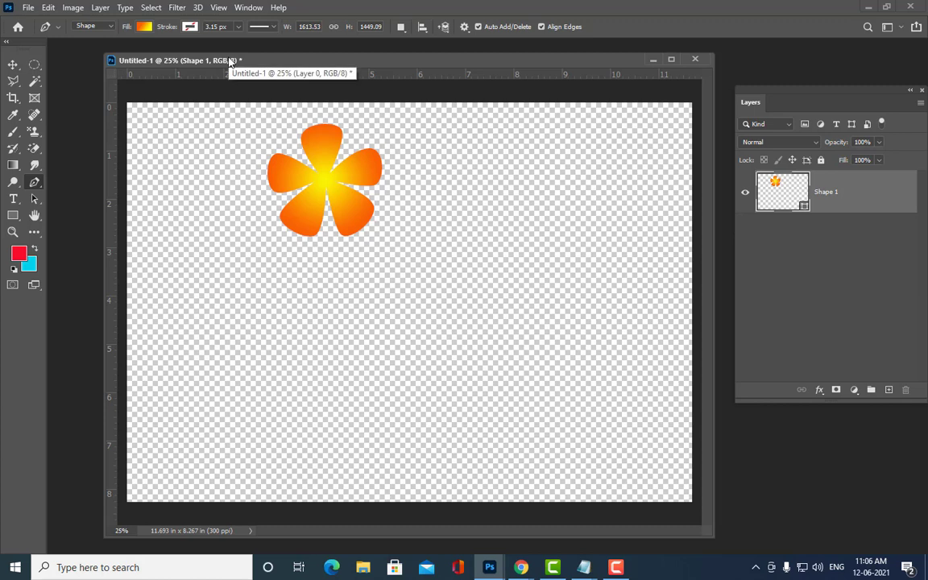
pyautogui.moveTo(282, 59); pyautogui.dragTo(273, 56)
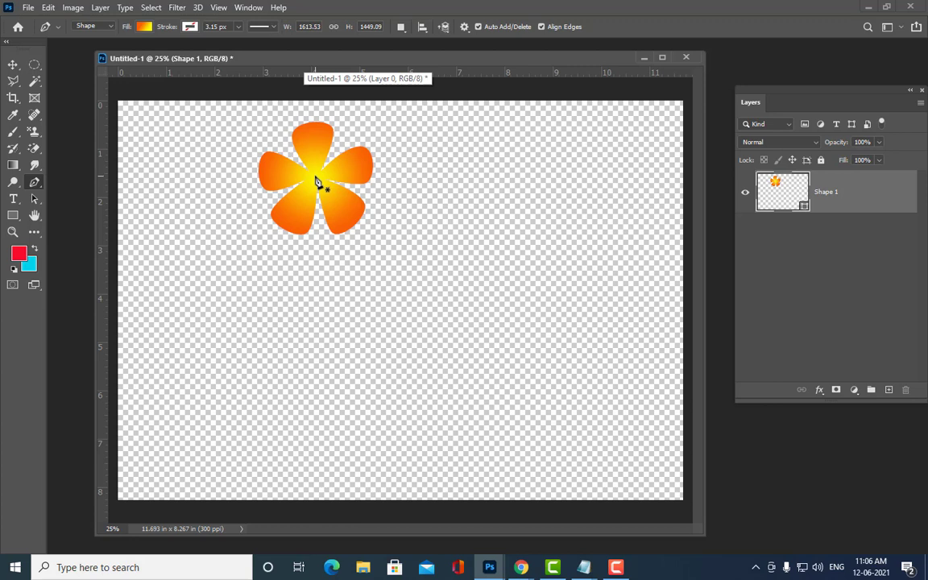
pyautogui.click(315, 175)
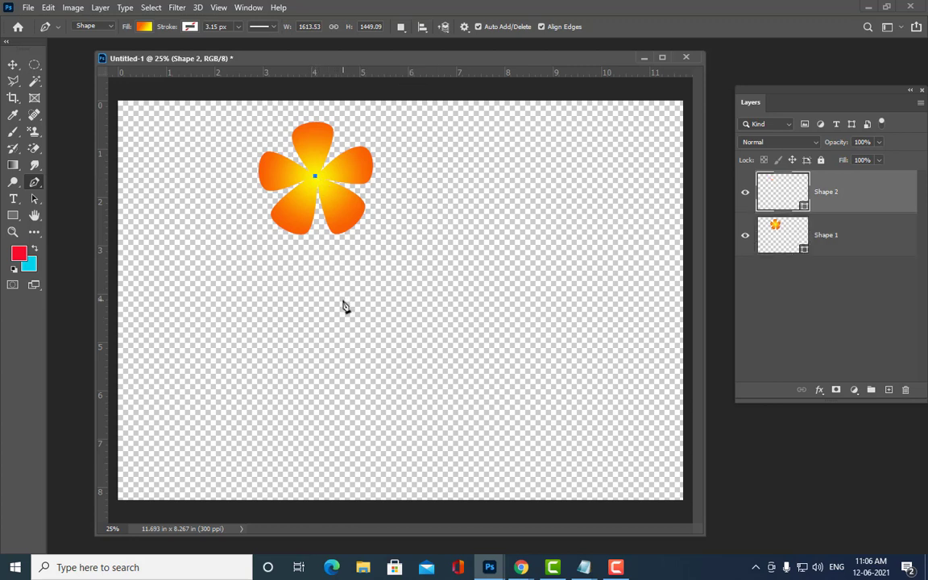
pyautogui.moveTo(342, 299); pyautogui.dragTo(316, 372)
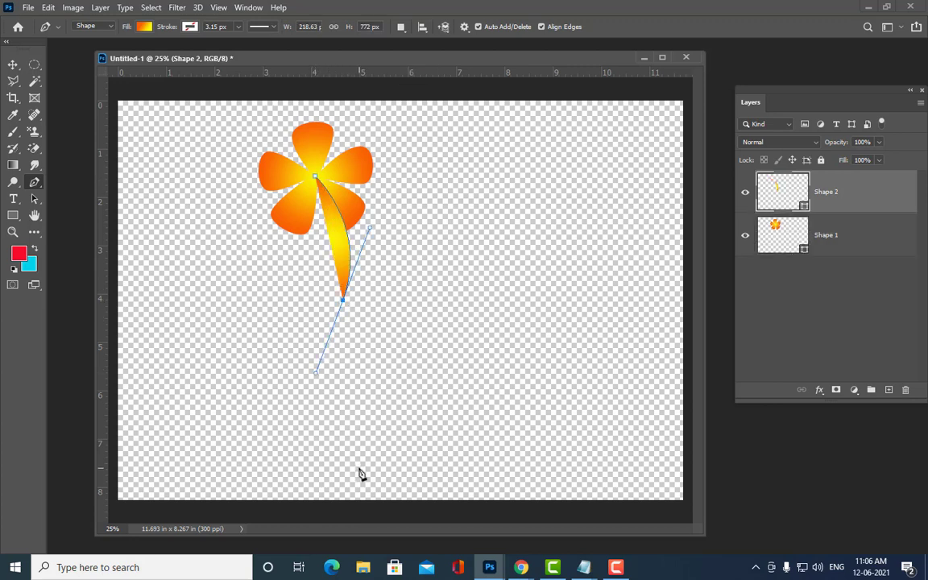
pyautogui.moveTo(362, 469); pyautogui.dragTo(320, 369)
pyautogui.moveTo(364, 470)
pyautogui.mouseDown()
pyautogui.moveTo(338, 352)
pyautogui.moveTo(344, 323)
pyautogui.mouseUp()
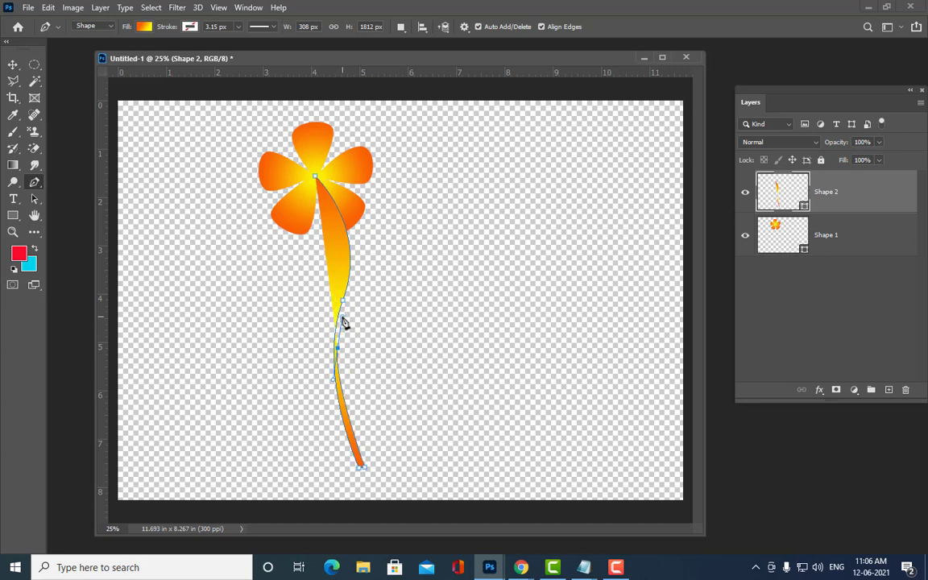
pyautogui.moveTo(357, 250); pyautogui.dragTo(352, 207)
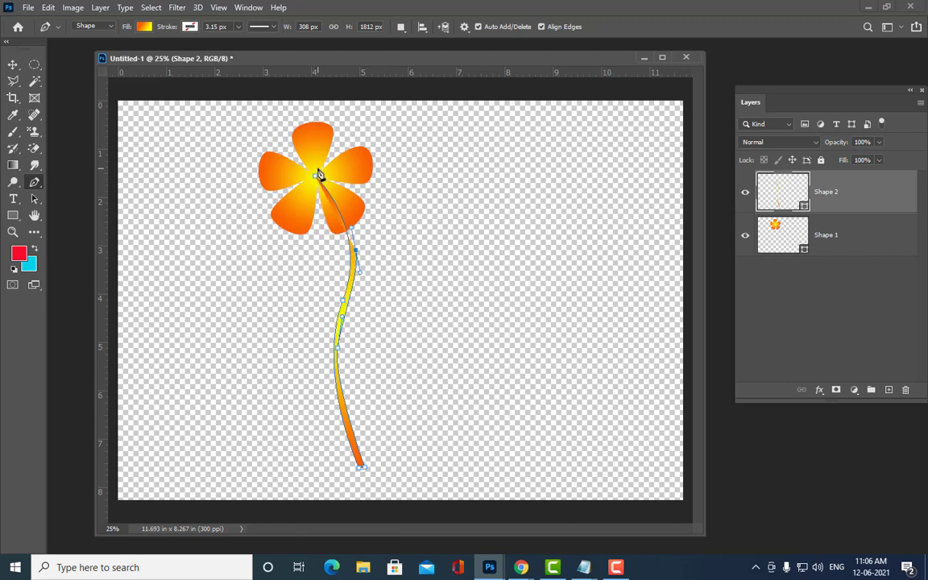
pyautogui.moveTo(319, 174); pyautogui.dragTo(315, 179)
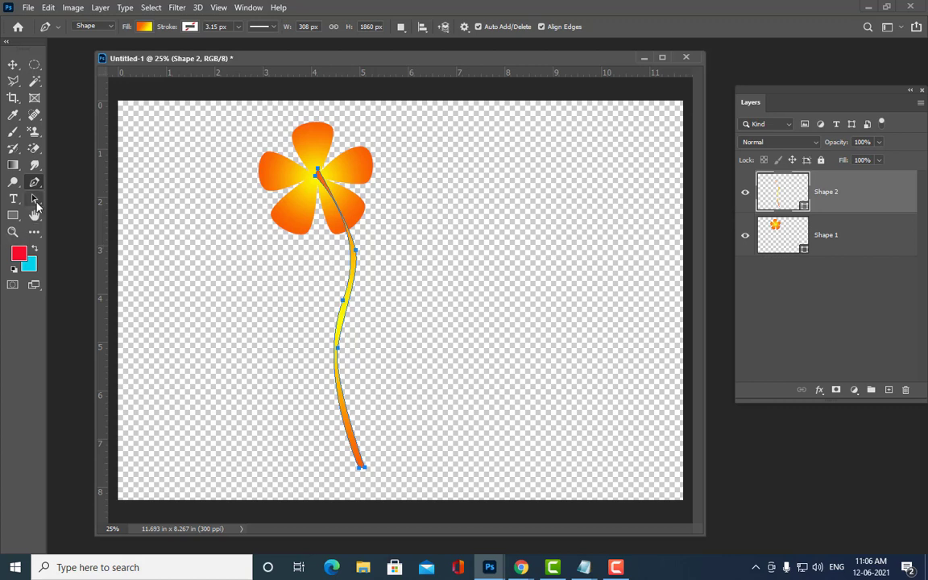
# - Reshape the stem's upper curve with the Direct Selection tool
pyautogui.click(35, 197)
pyautogui.click(69, 213)
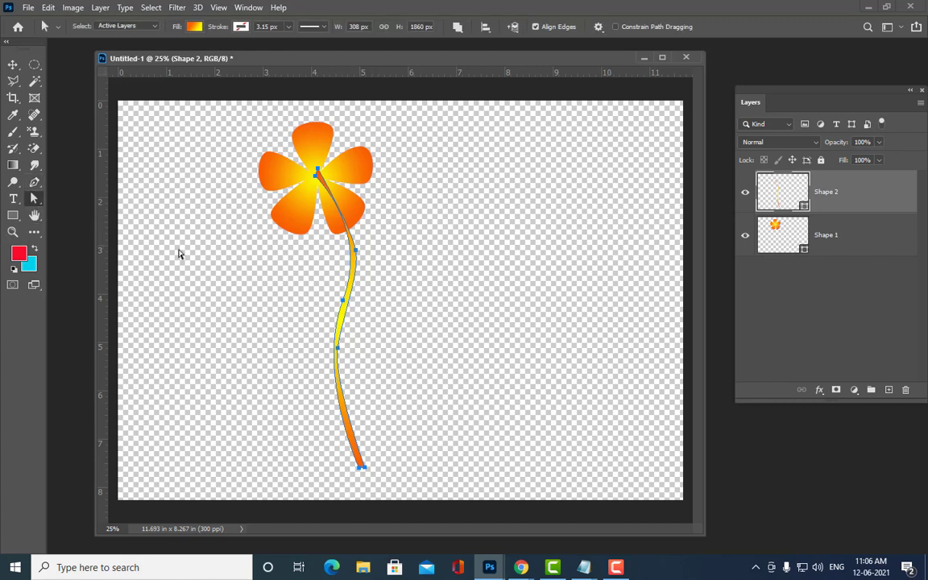
pyautogui.click(356, 249)
pyautogui.moveTo(353, 232); pyautogui.dragTo(353, 216)
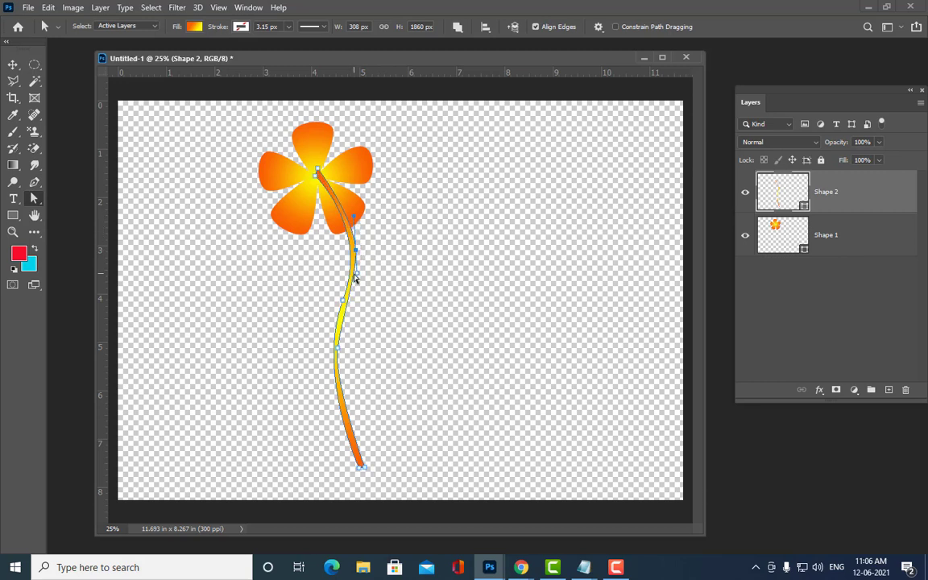
pyautogui.moveTo(358, 268); pyautogui.dragTo(358, 288)
pyautogui.moveTo(357, 254); pyautogui.dragTo(356, 251)
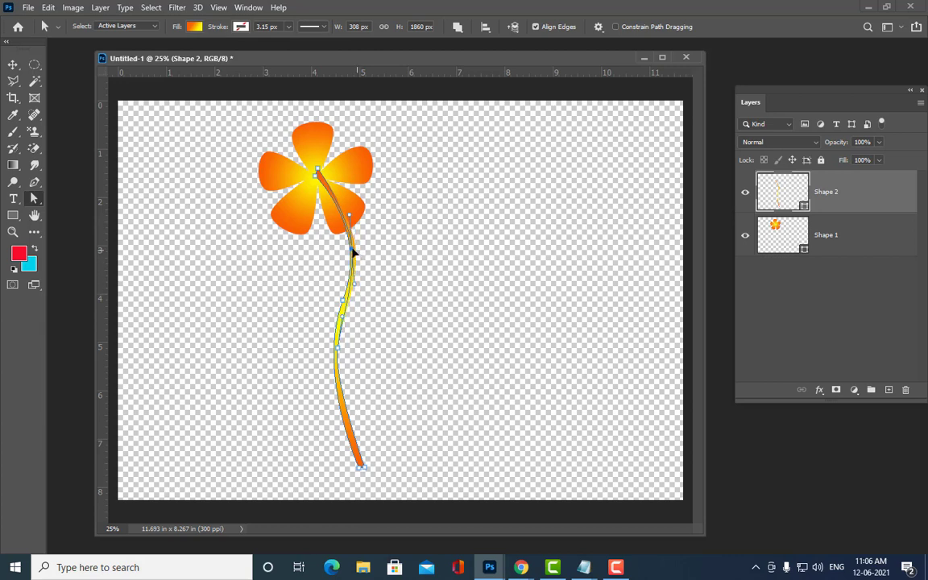
# - Shift the upper-middle and lower stem anchors and smooth the middle anchor
pyautogui.click(317, 172)
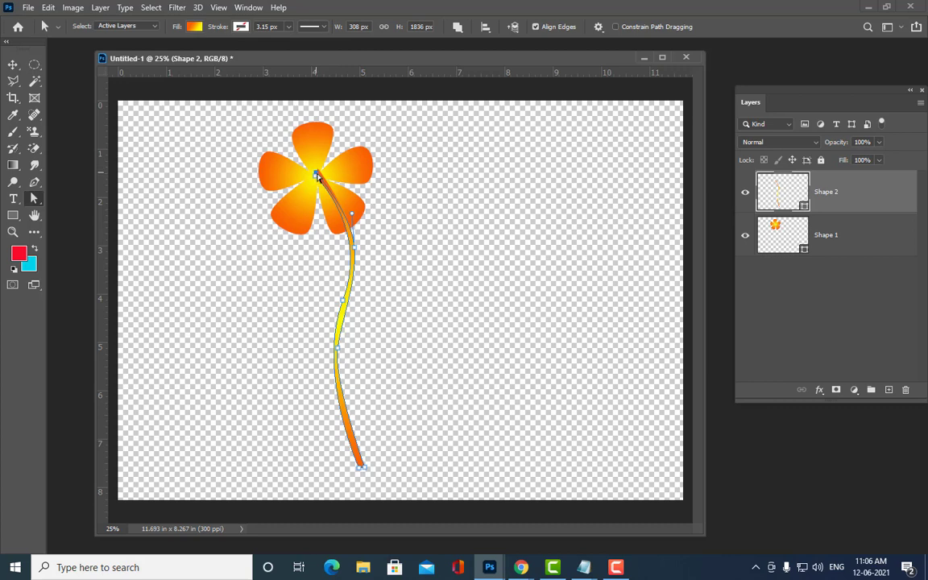
pyautogui.click(357, 249)
pyautogui.moveTo(357, 249); pyautogui.dragTo(352, 245)
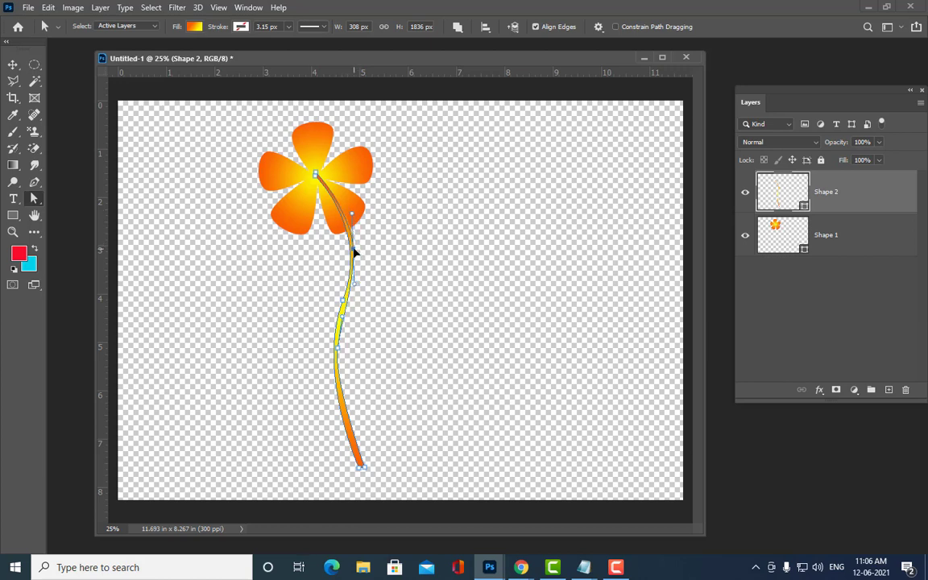
pyautogui.moveTo(338, 352); pyautogui.dragTo(333, 389)
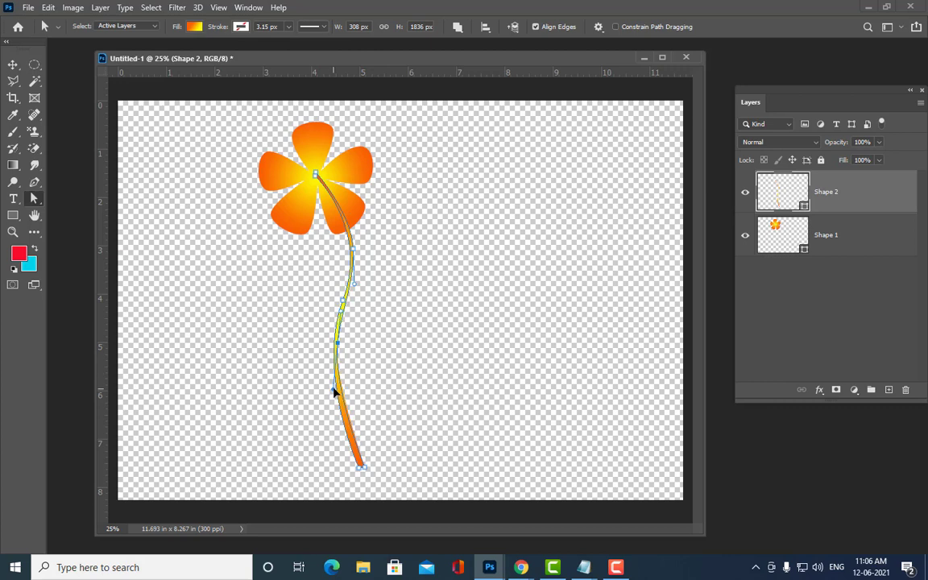
pyautogui.click(361, 469)
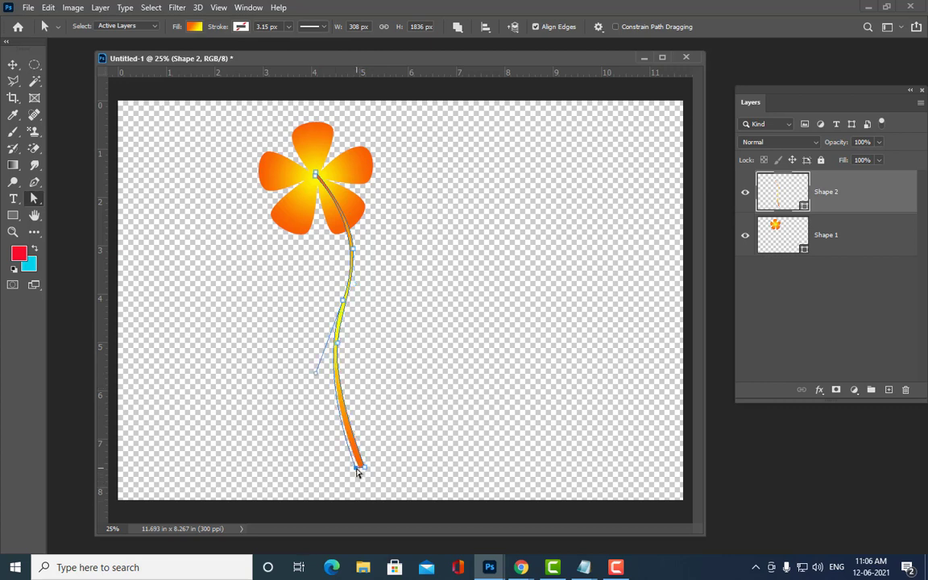
pyautogui.click(362, 470)
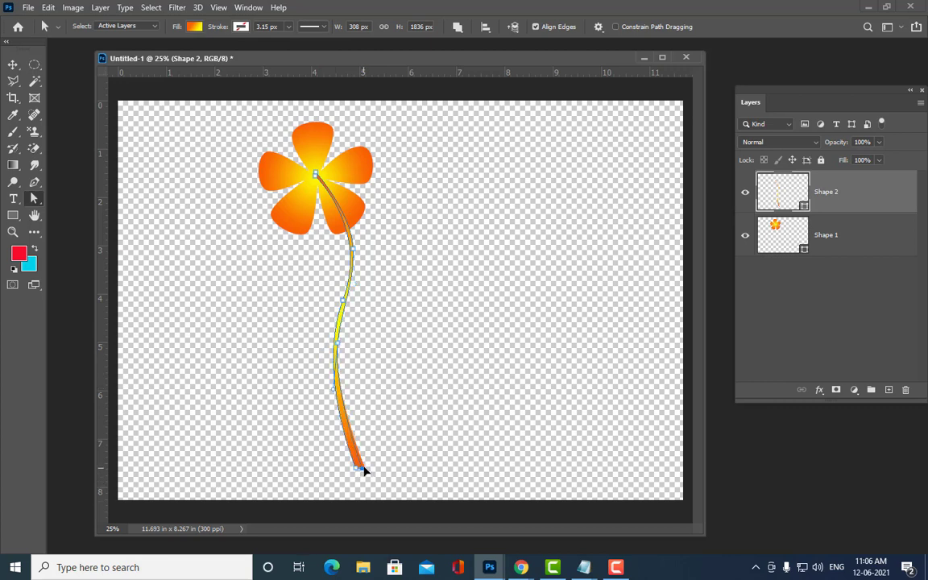
pyautogui.click(337, 344)
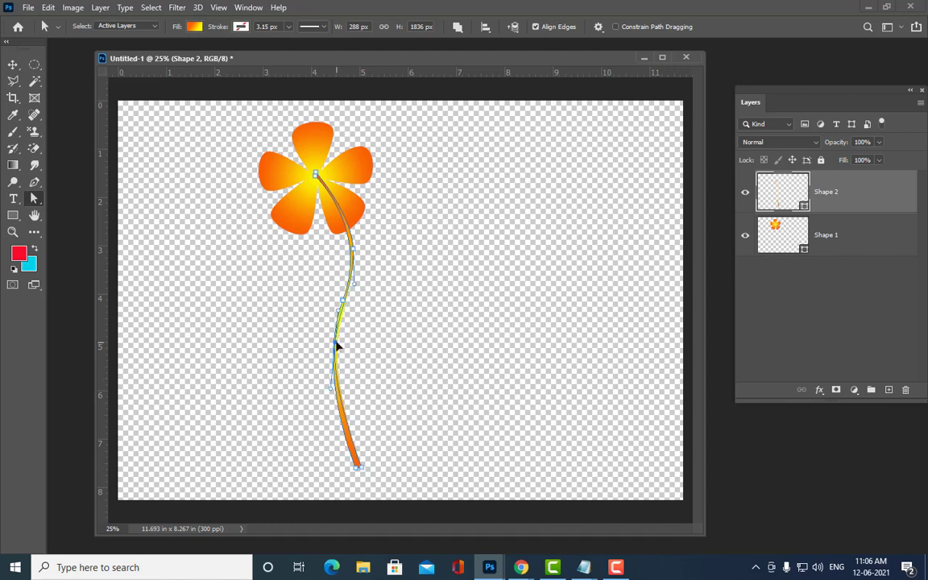
pyautogui.moveTo(338, 345); pyautogui.dragTo(340, 343)
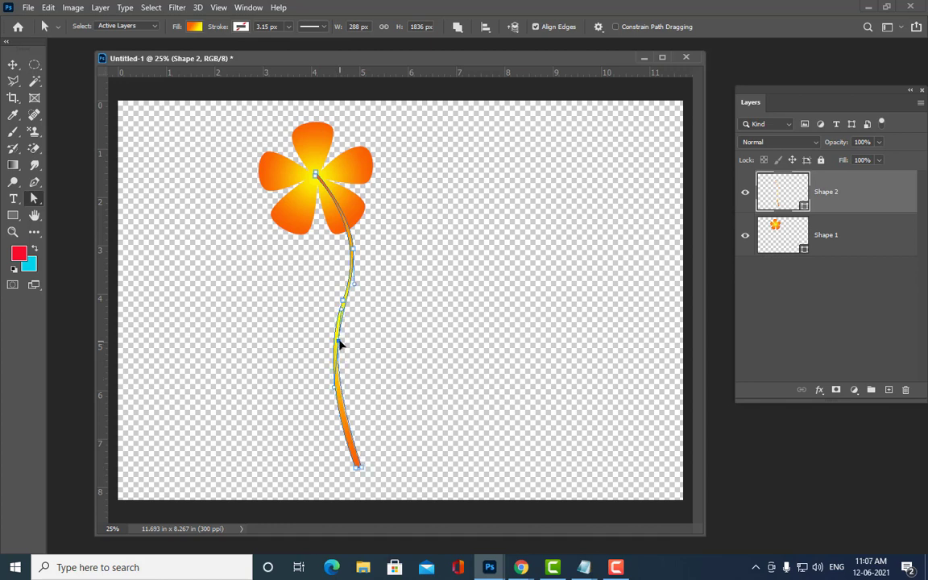
# - Fine-tune the upper stem curve, preview it, and switch to Path Selection
pyautogui.click(355, 251)
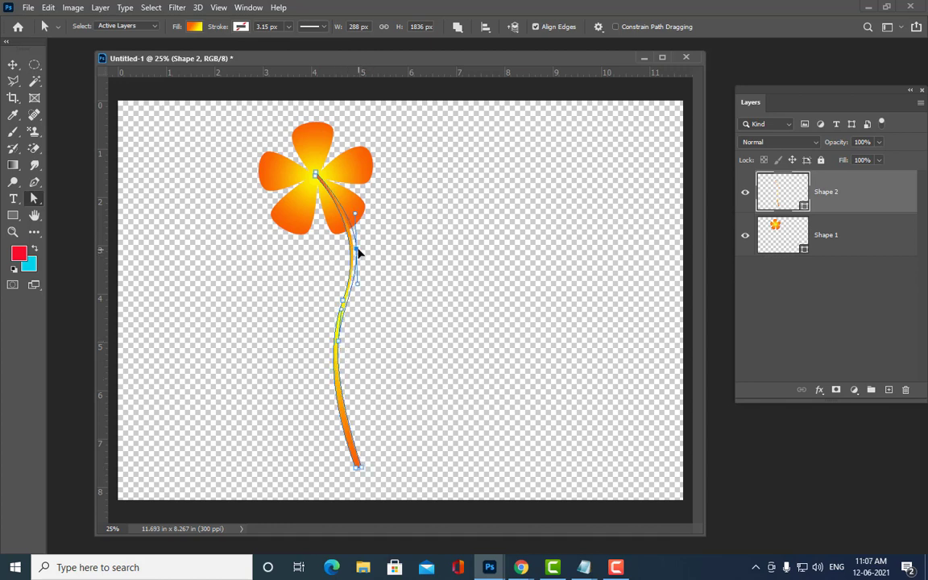
pyautogui.moveTo(356, 254); pyautogui.dragTo(357, 253)
pyautogui.click(315, 178)
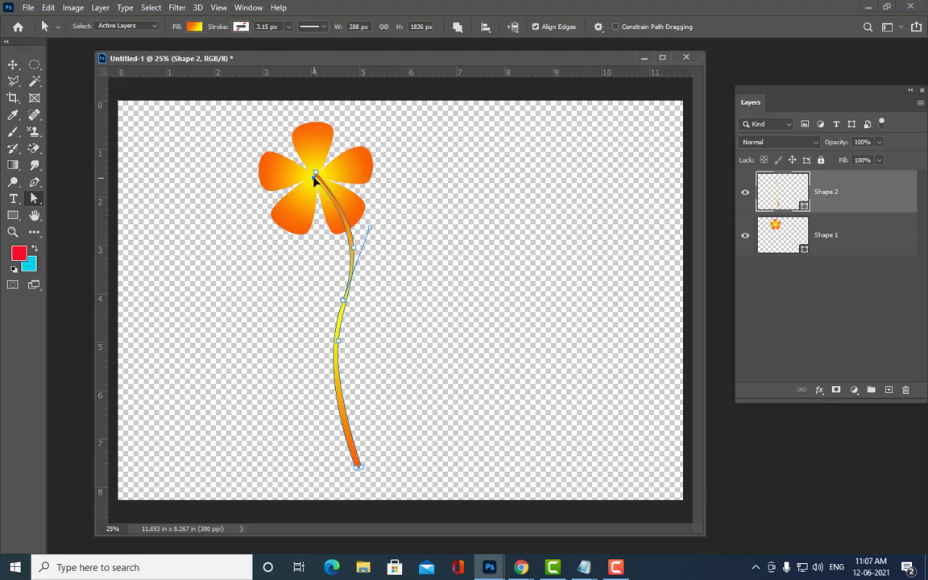
pyautogui.click(410, 213)
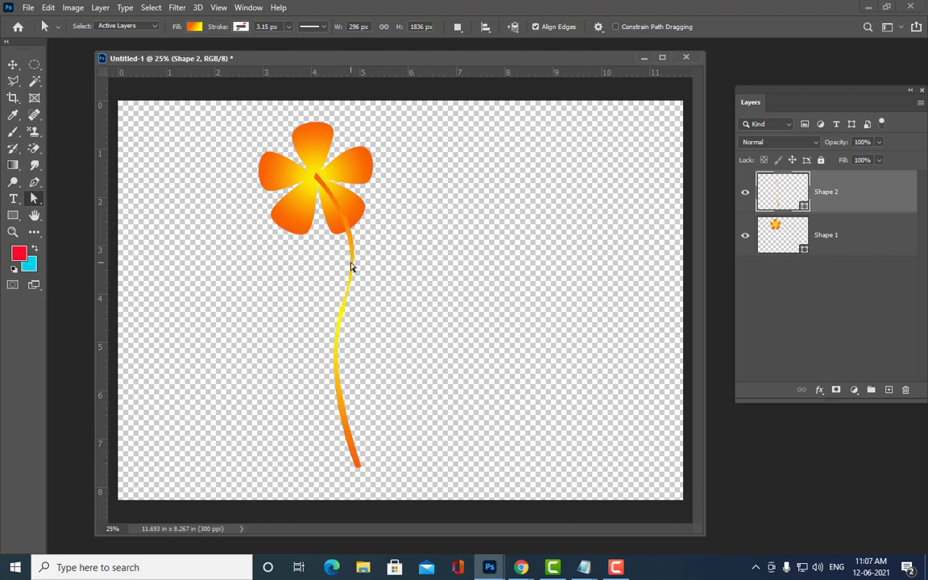
pyautogui.click(351, 266)
pyautogui.rightClick(34, 199)
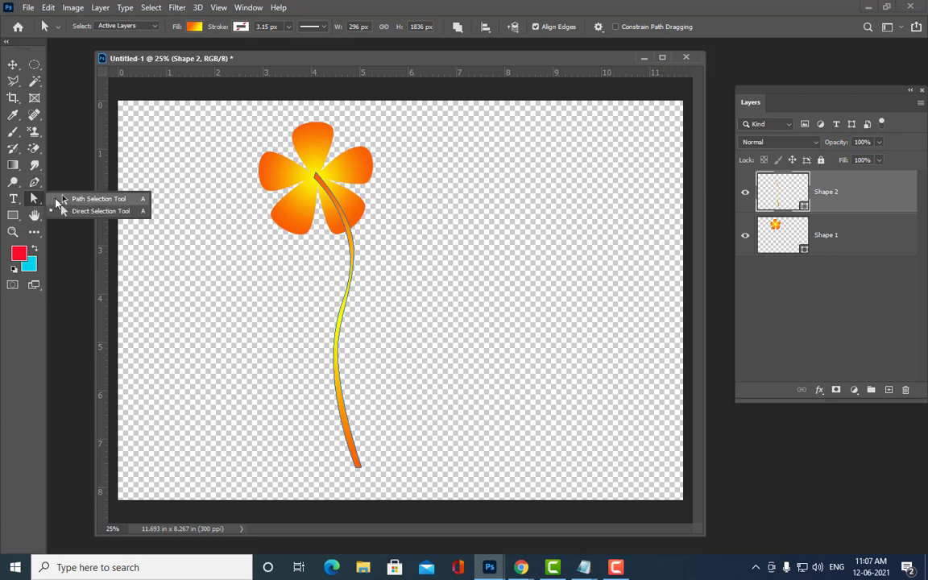
pyautogui.click(57, 198)
pyautogui.click(351, 235)
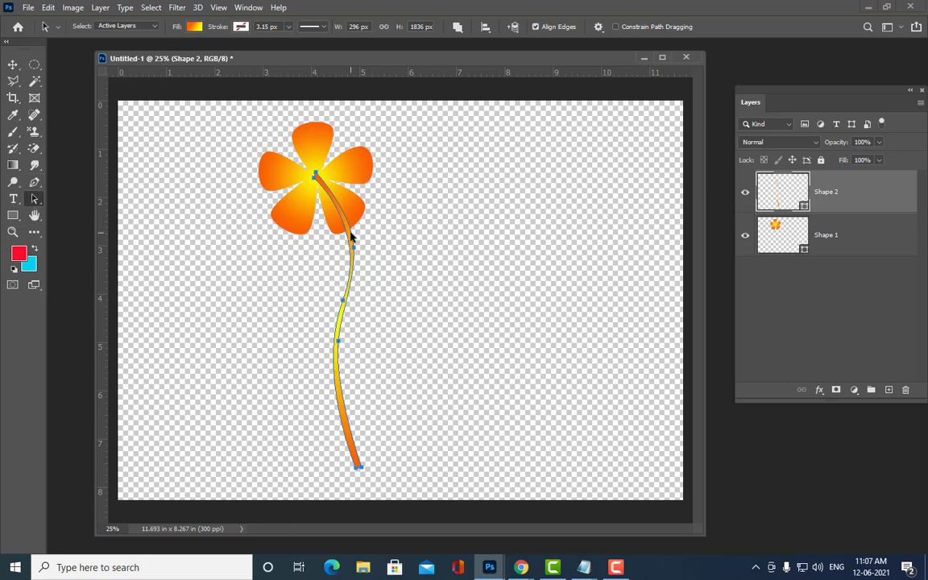
pyautogui.click(396, 253)
# - Give the stem's gradient fill a dark green left stop
pyautogui.click(349, 235)
pyautogui.click(195, 27)
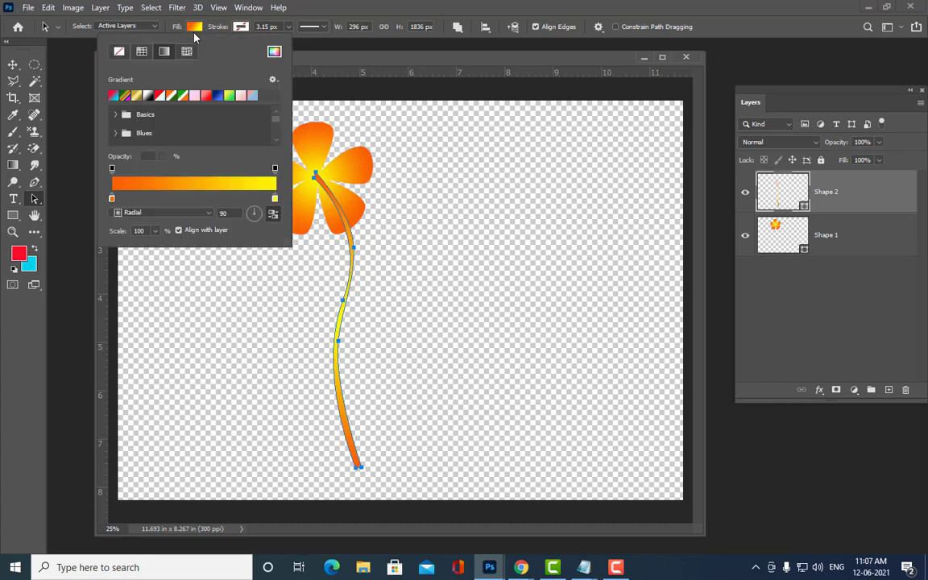
pyautogui.doubleClick(112, 200)
pyautogui.click(763, 193)
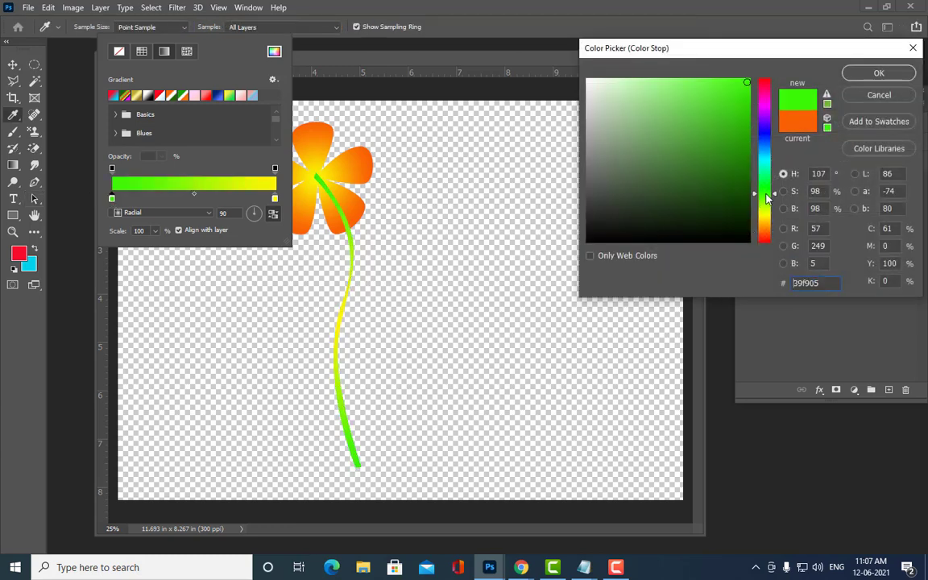
pyautogui.click(745, 177)
pyautogui.click(877, 72)
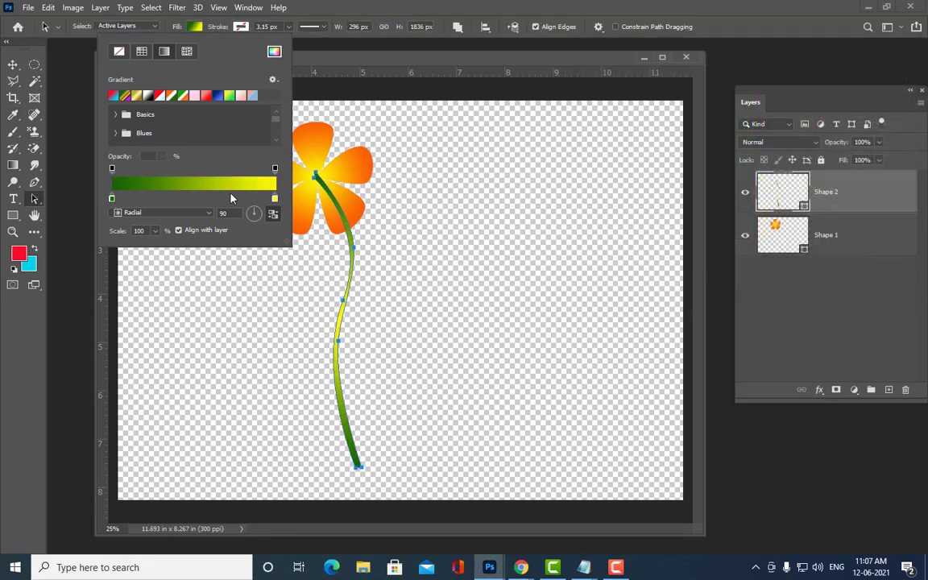
# - Set the right gradient stop to light green 6df59d and deselect the stem
pyautogui.doubleClick(275, 199)
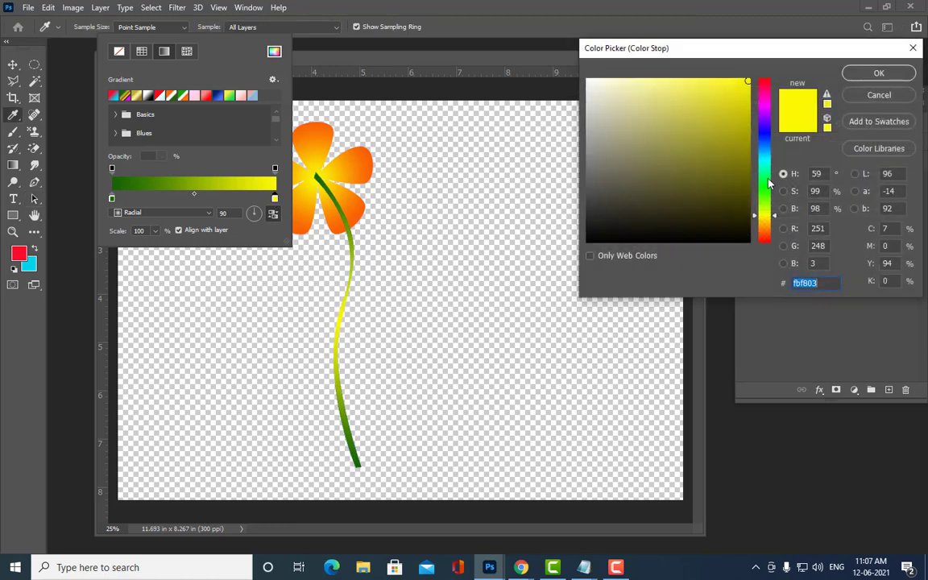
pyautogui.click(763, 178)
pyautogui.click(677, 84)
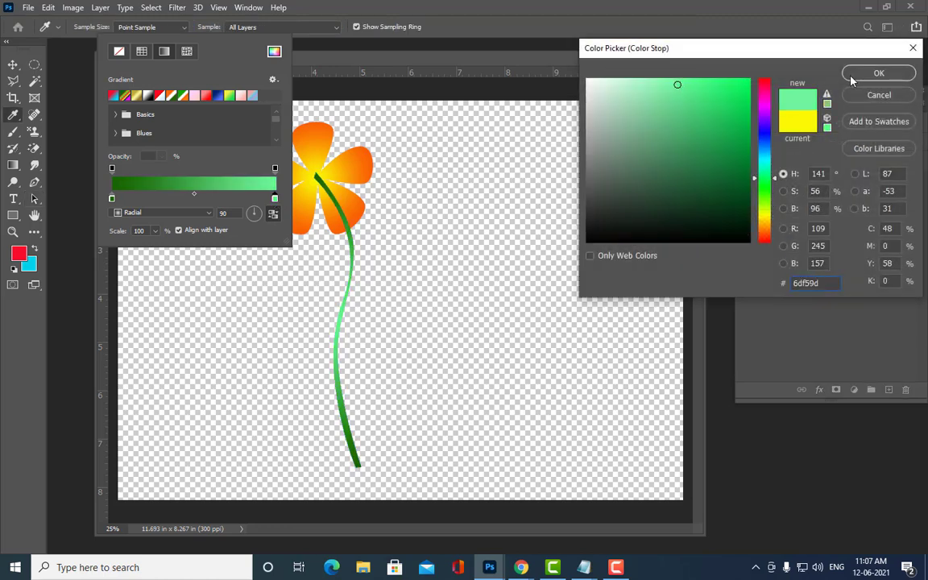
pyautogui.click(877, 73)
pyautogui.moveTo(383, 61); pyautogui.dragTo(397, 78)
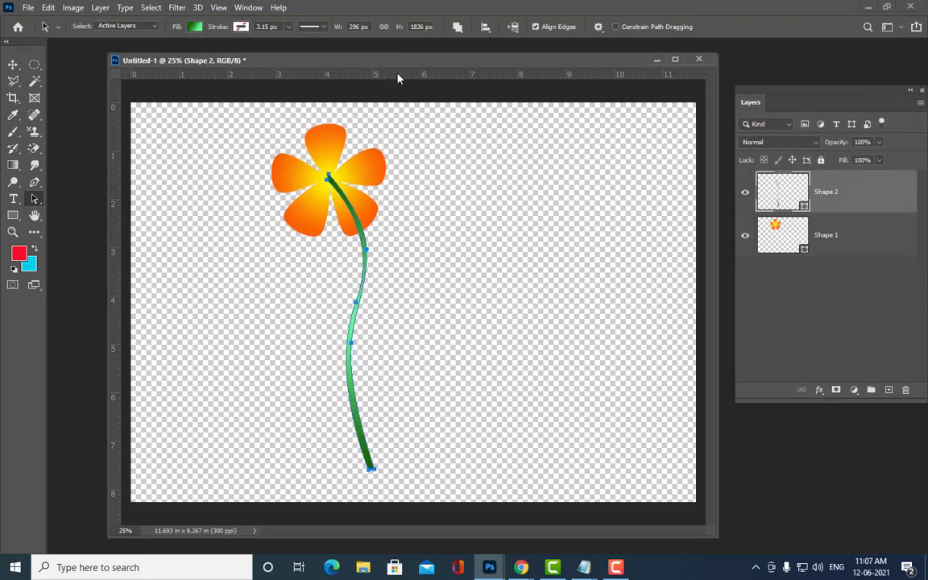
pyautogui.click(420, 182)
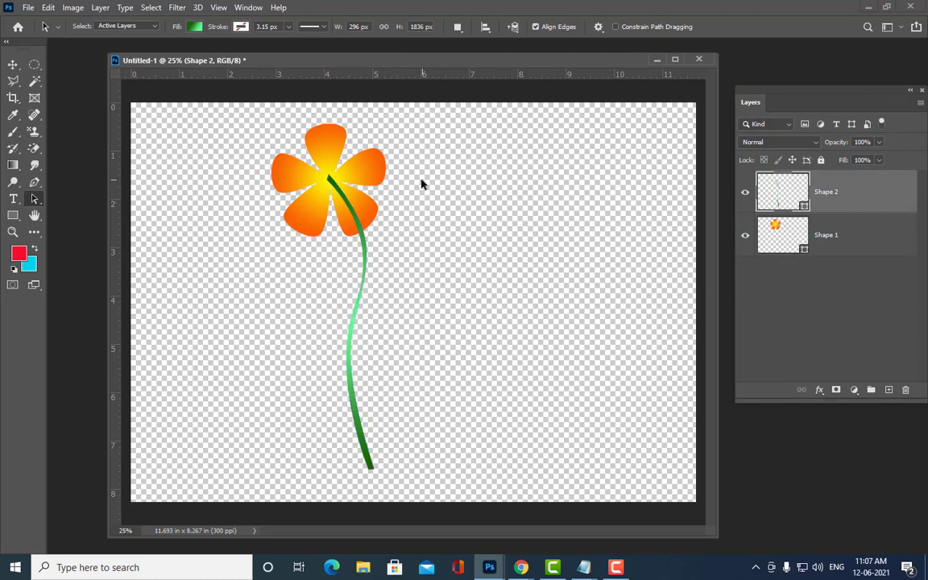
# - Place Shape 2 below Shape 1 and draw a closed leaf jutting right from the stem
pyautogui.moveTo(849, 196); pyautogui.dragTo(756, 256)
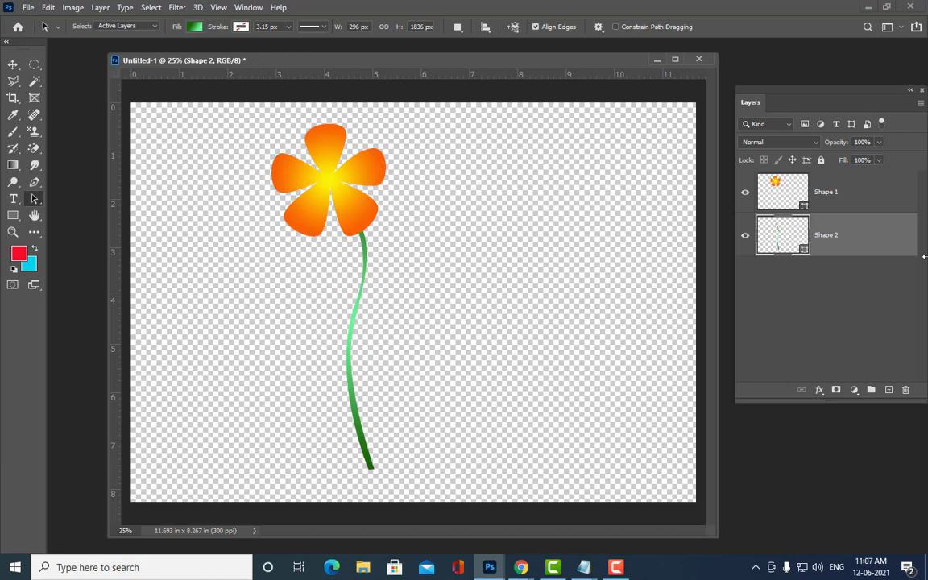
pyautogui.click(35, 182)
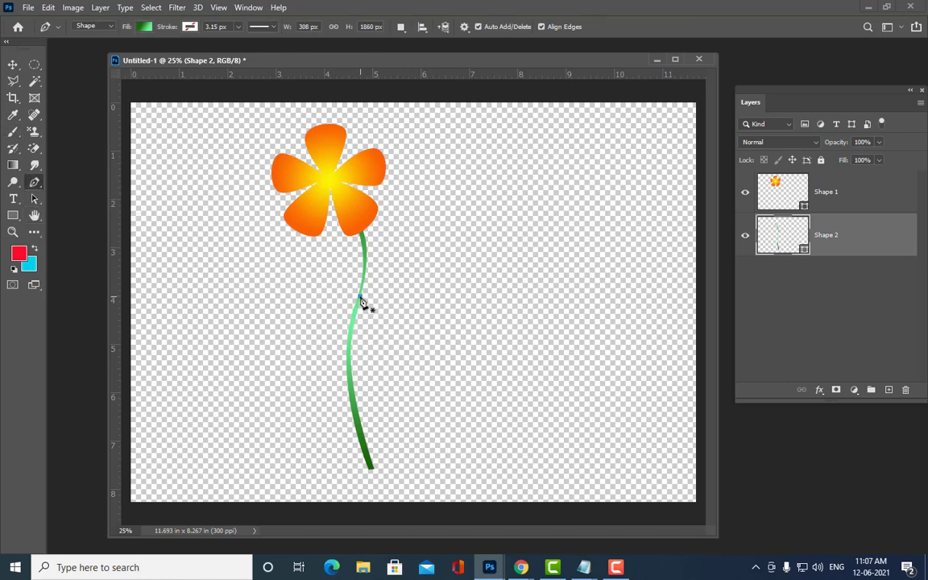
pyautogui.moveTo(360, 295); pyautogui.dragTo(425, 285)
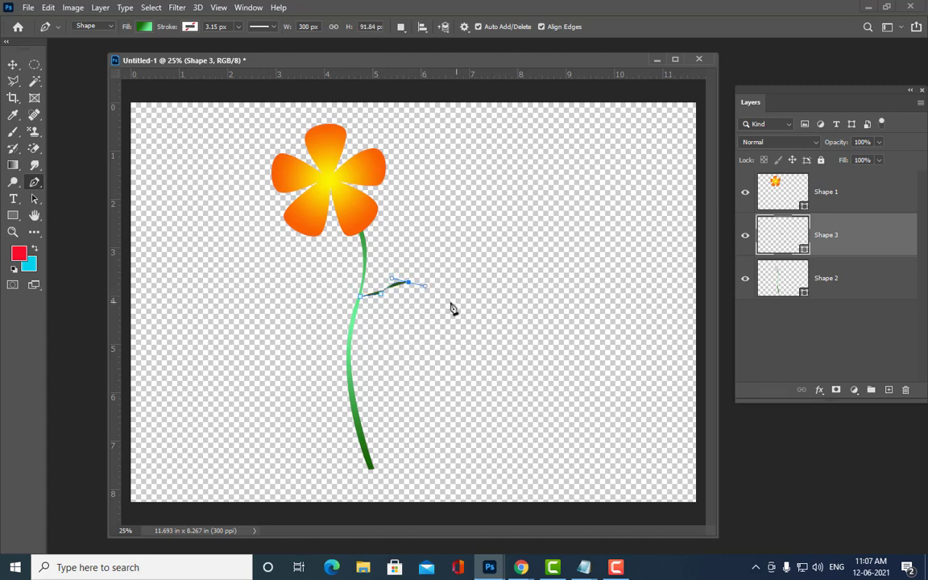
pyautogui.click(431, 296)
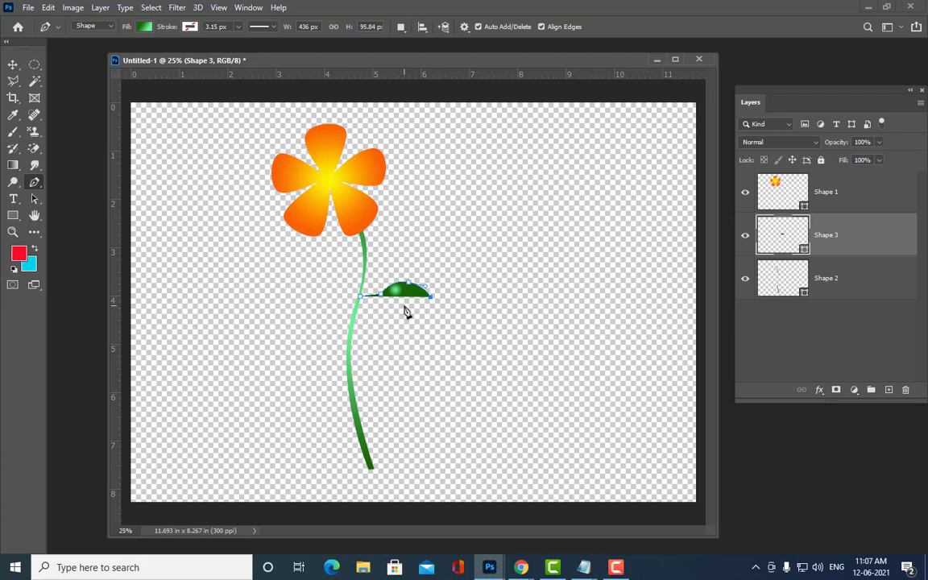
pyautogui.moveTo(398, 307); pyautogui.dragTo(387, 302)
pyautogui.click(361, 300)
pyautogui.hotkey('ctrl', '+')
pyautogui.hotkey('ctrl', '+')
# - With Direct Selection, round the leaf's upper curve, set its left end on the stem and bend its lower edge
pyautogui.click(34, 201)
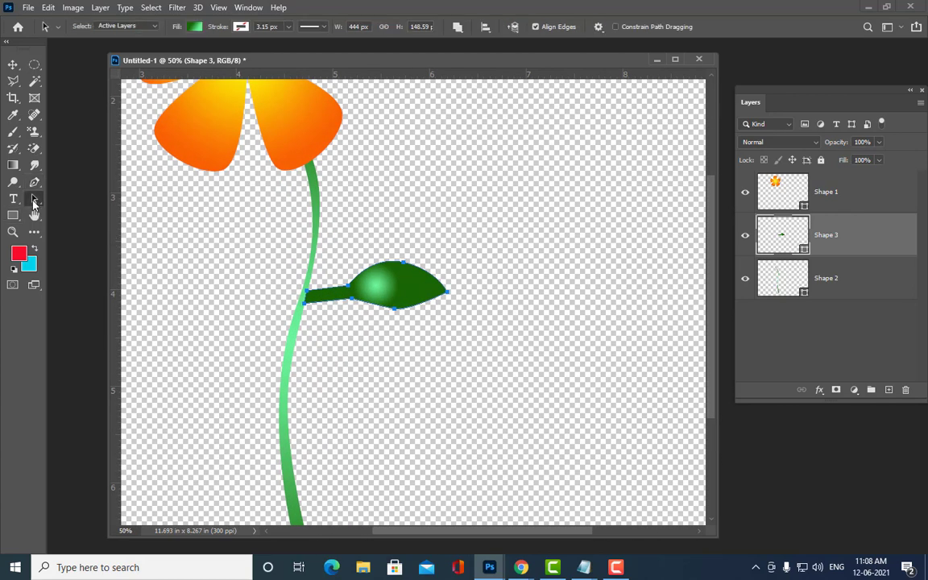
pyautogui.rightClick(34, 201)
pyautogui.click(88, 211)
pyautogui.click(405, 265)
pyautogui.moveTo(370, 255); pyautogui.dragTo(395, 268)
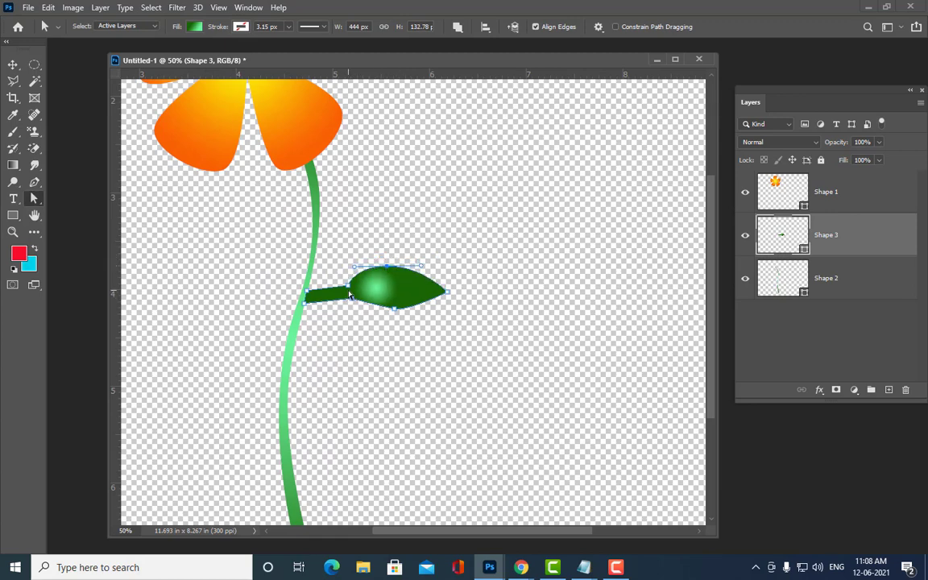
pyautogui.moveTo(348, 292); pyautogui.dragTo(325, 301)
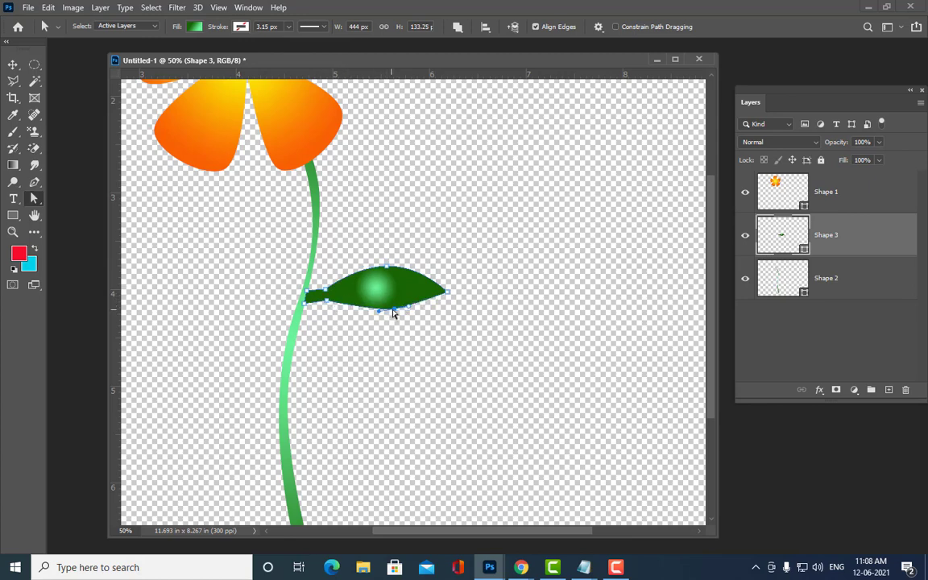
pyautogui.moveTo(386, 311)
pyautogui.mouseDown()
pyautogui.moveTo(358, 330)
pyautogui.moveTo(372, 316)
pyautogui.mouseUp()
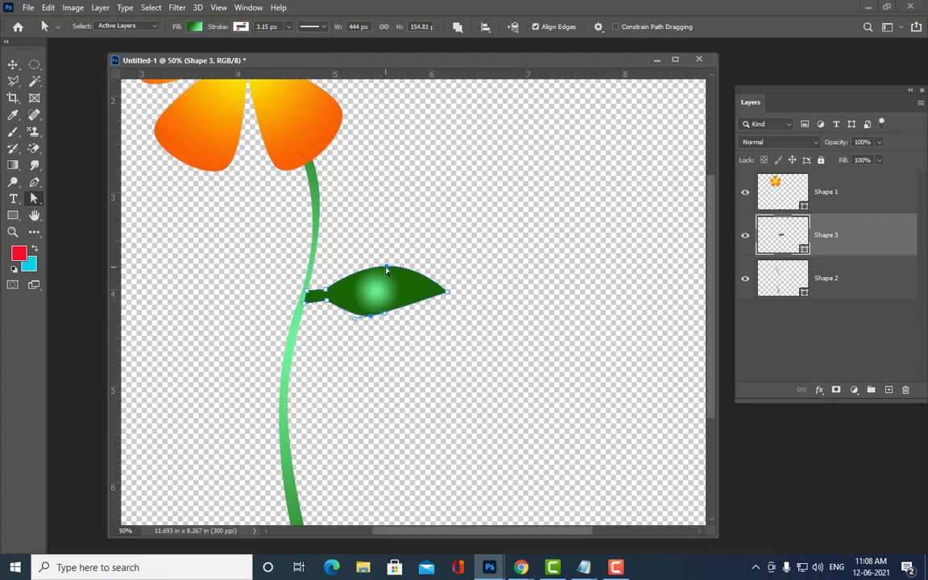
# - Make the leaf a teardrop by pulling in the tip, lowering the top anchor and lifting the stem end
pyautogui.moveTo(387, 271); pyautogui.dragTo(367, 265)
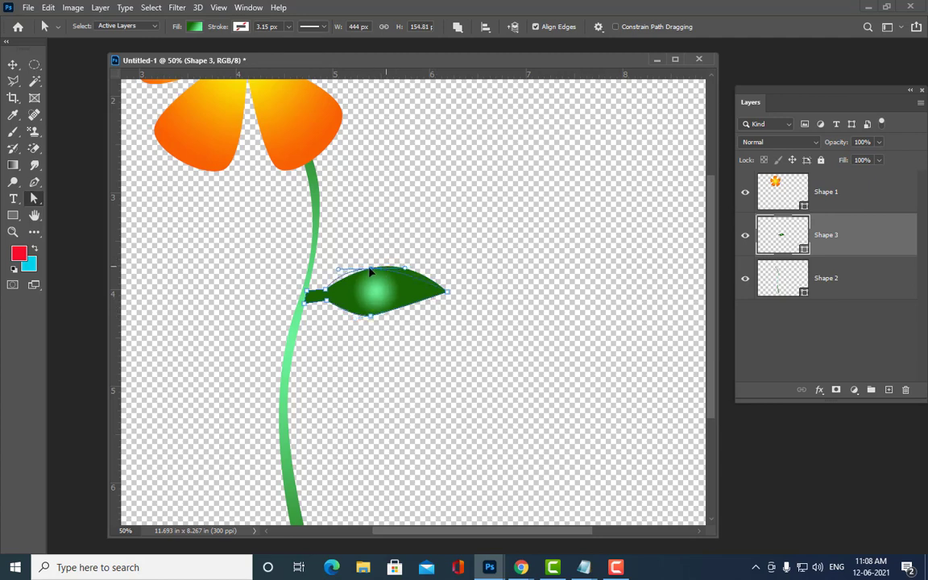
pyautogui.click(428, 297)
pyautogui.moveTo(435, 295); pyautogui.dragTo(426, 294)
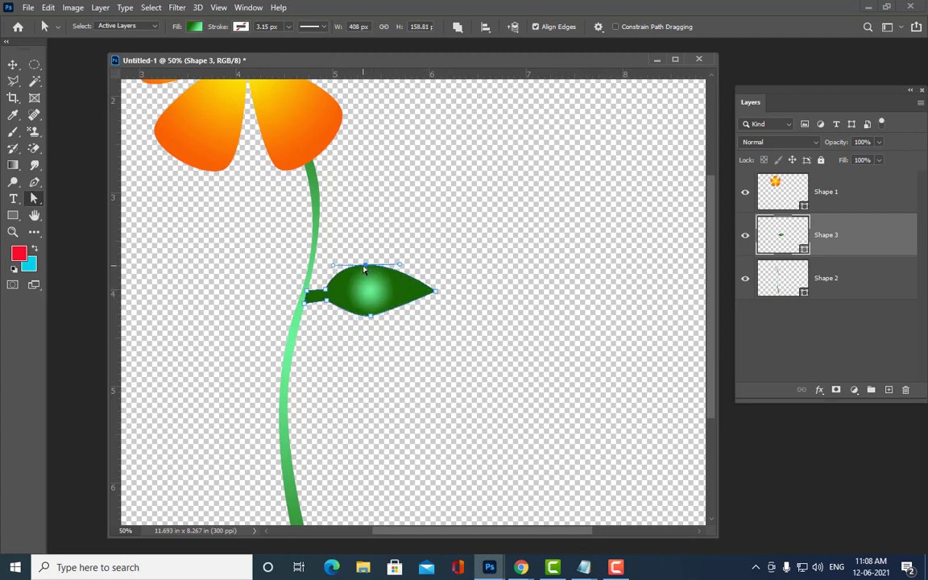
pyautogui.moveTo(366, 267); pyautogui.dragTo(368, 272)
pyautogui.moveTo(326, 305); pyautogui.dragTo(328, 297)
# - Switch the leaf's fill gradient style to Reflected
pyautogui.click(193, 27)
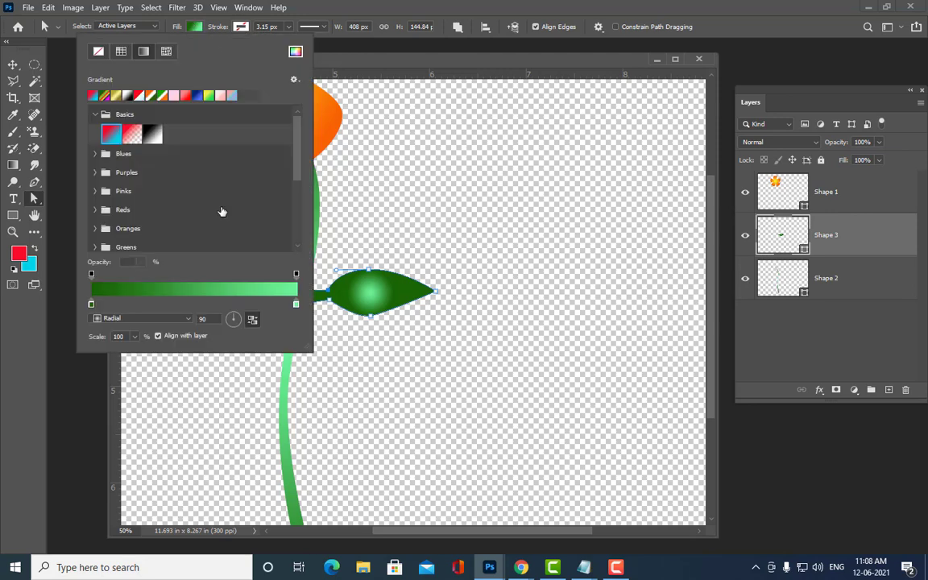
pyautogui.click(124, 320)
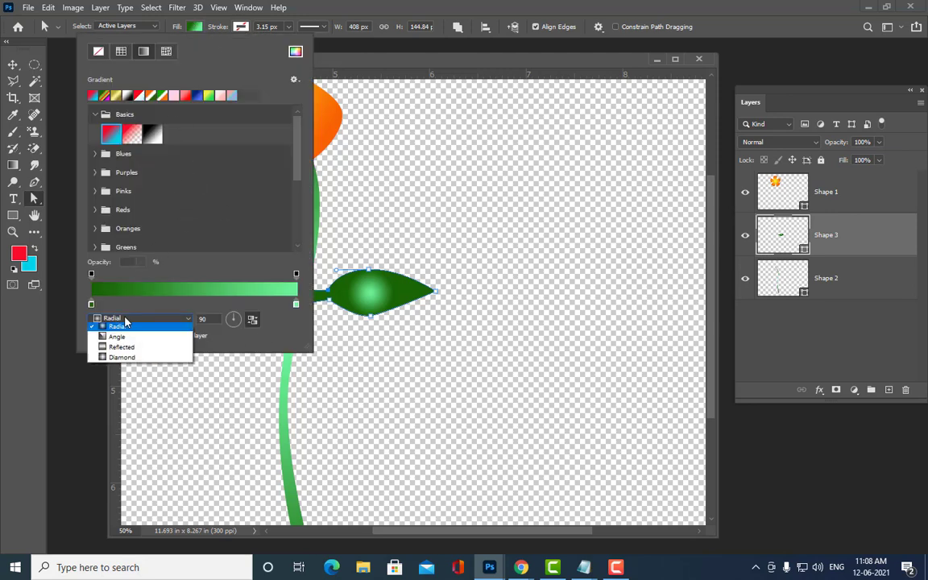
pyautogui.click(126, 321)
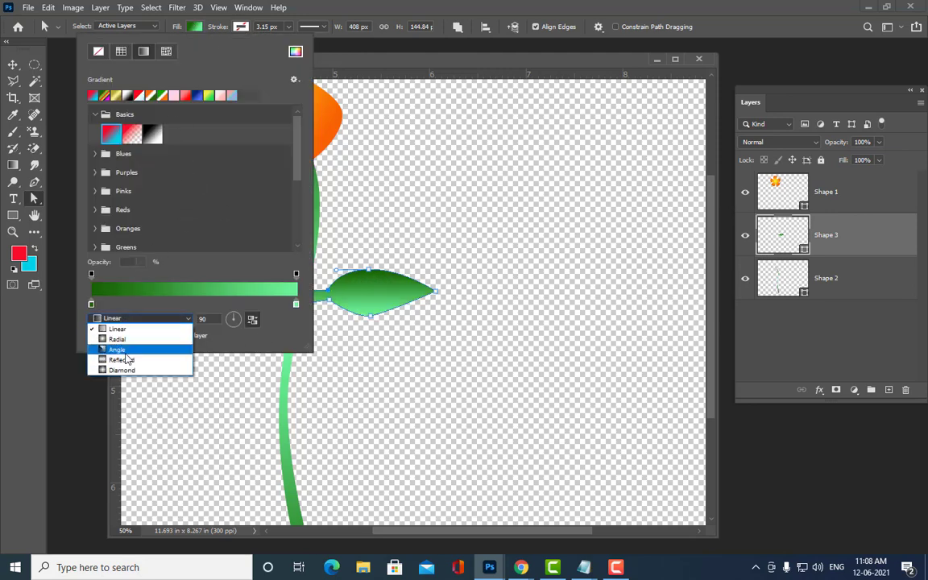
pyautogui.click(121, 359)
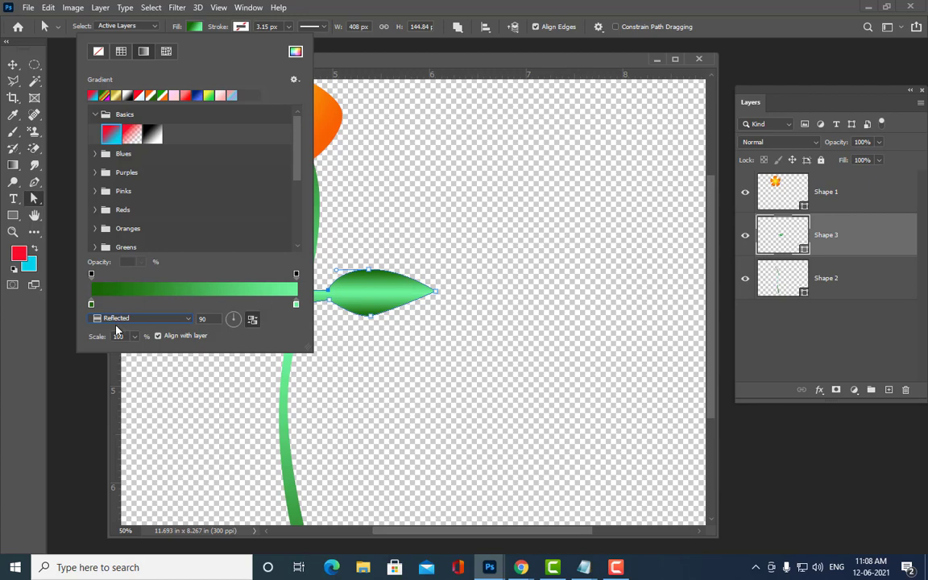
# - Lighten the gradient's left stop to green 5fbd46
pyautogui.doubleClick(91, 304)
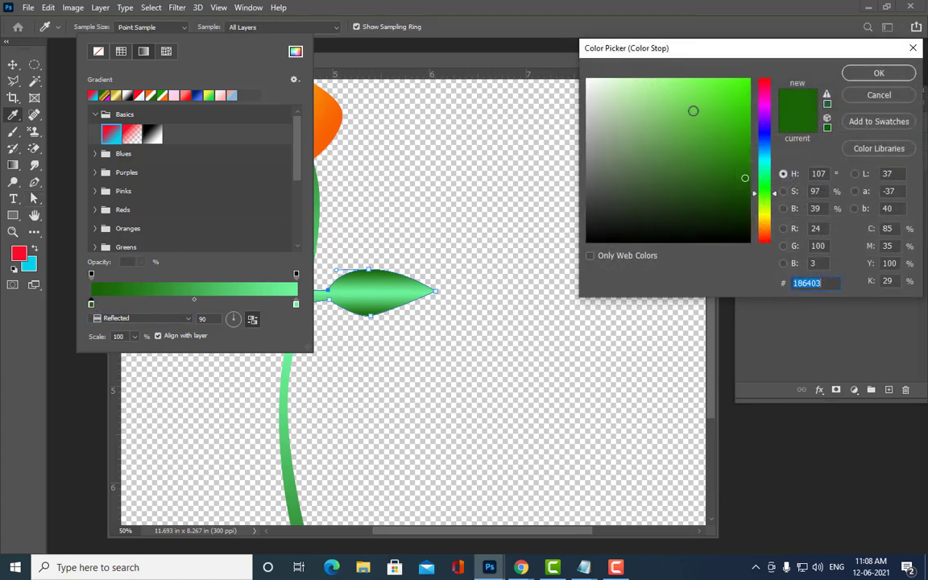
pyautogui.click(690, 120)
pyautogui.click(705, 138)
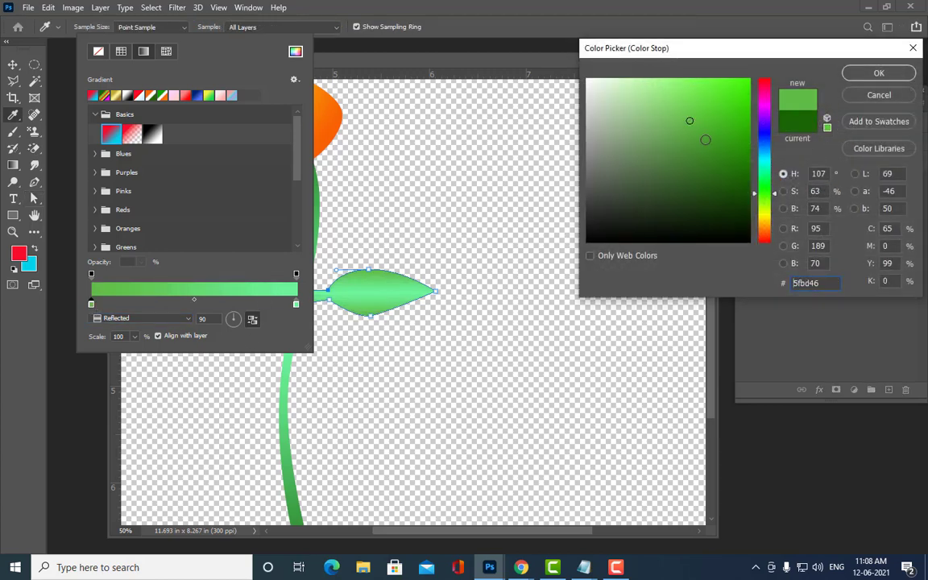
pyautogui.click(877, 73)
pyautogui.click(487, 64)
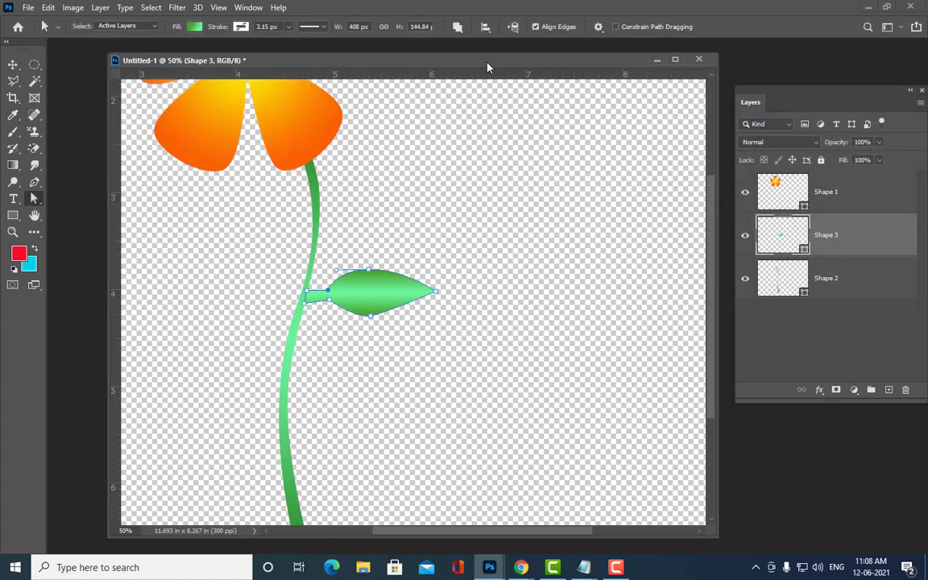
pyautogui.moveTo(486, 64); pyautogui.dragTo(505, 66)
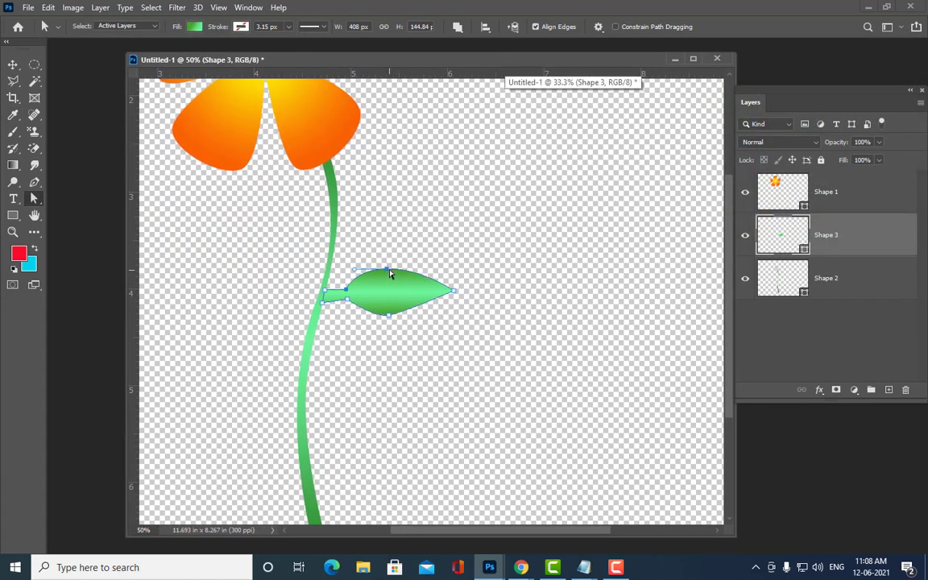
# - Scale the leaf down to about 73% (297 px wide) and duplicate it onto a Shape 3 copy layer
pyautogui.rightClick(35, 199)
pyautogui.click(80, 214)
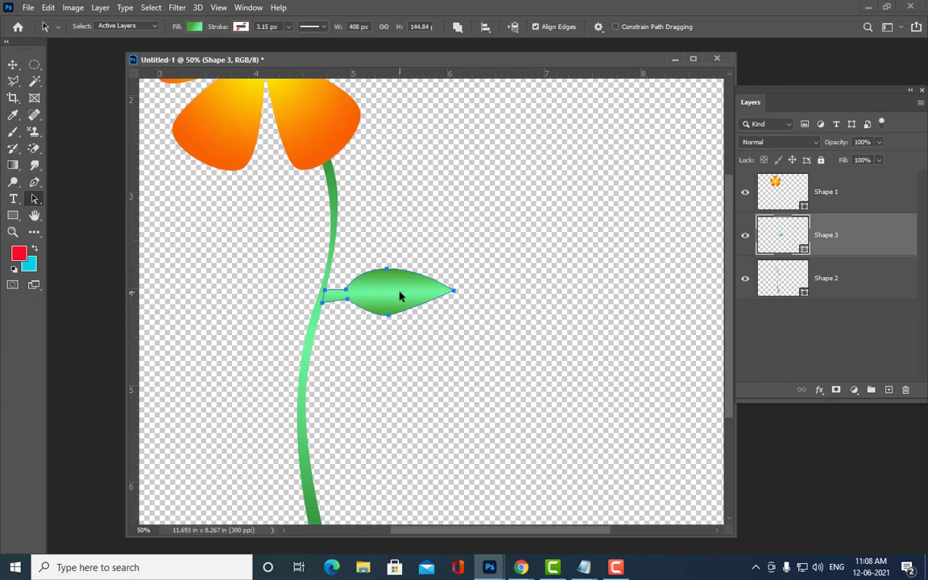
pyautogui.hotkey('ctrl', 't')
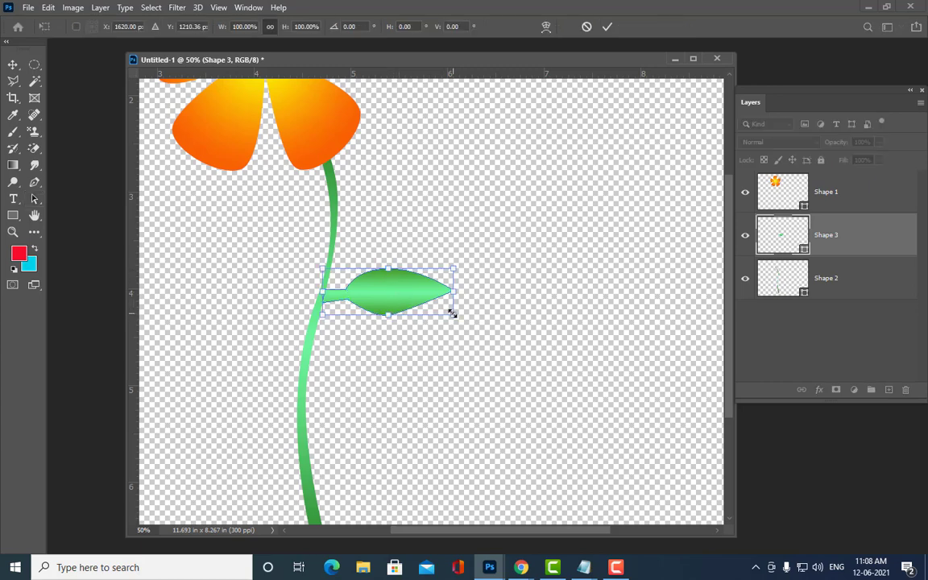
pyautogui.moveTo(452, 313); pyautogui.dragTo(384, 295)
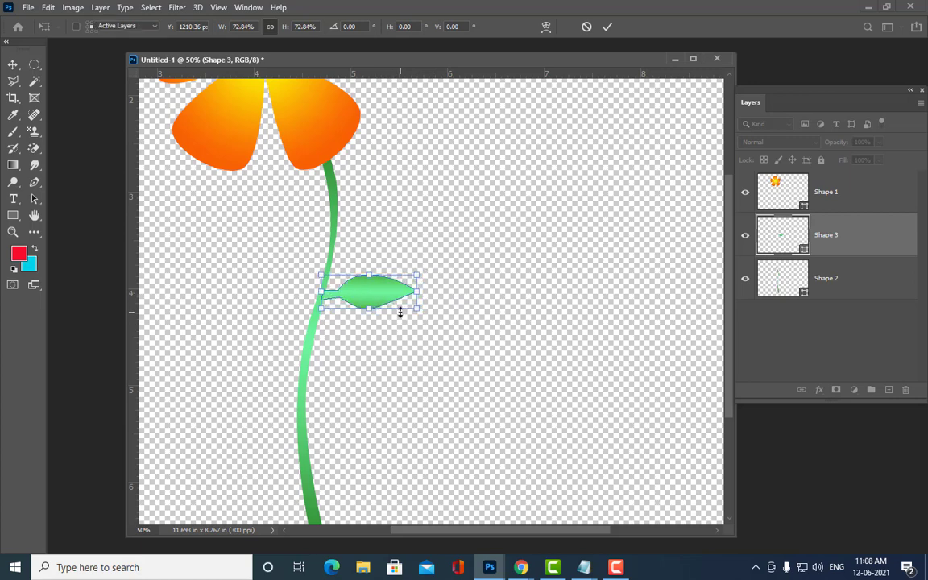
pyautogui.press('Return')
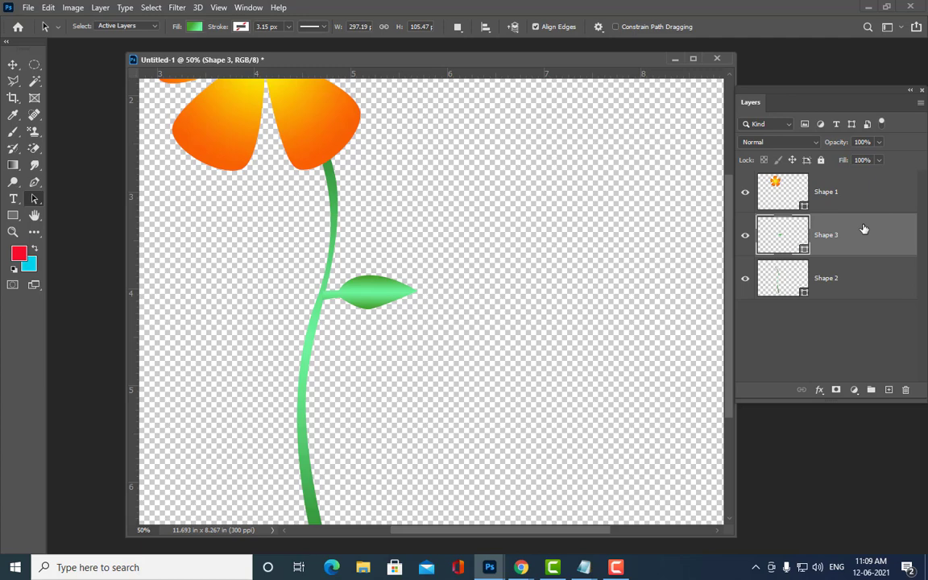
pyautogui.hotkey('ctrl', 'j')
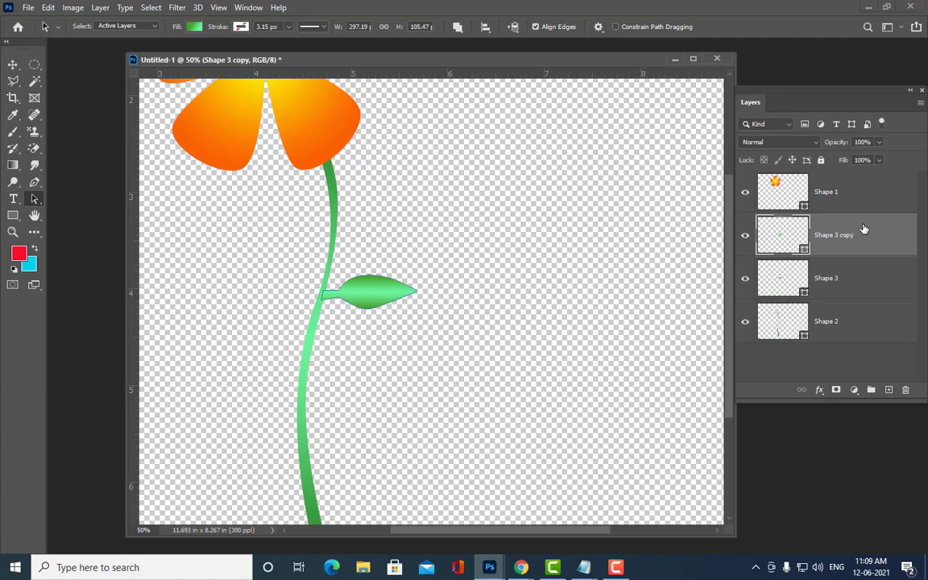
# - Place the leaf copy left of the lower stem, rotated to point left and shrunk to about 61%
pyautogui.click(34, 202)
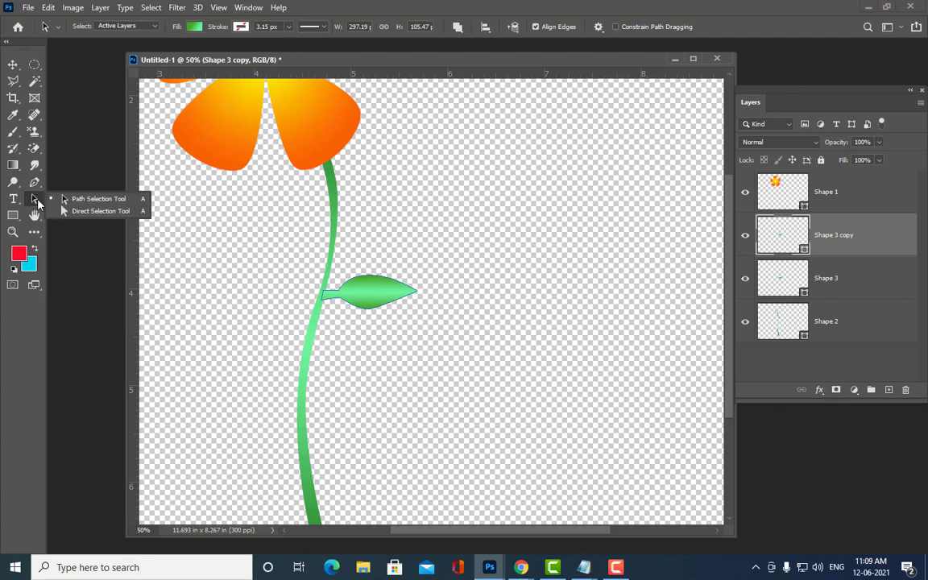
pyautogui.click(57, 214)
pyautogui.moveTo(367, 296)
pyautogui.mouseDown()
pyautogui.moveTo(364, 373)
pyautogui.moveTo(242, 371)
pyautogui.mouseUp()
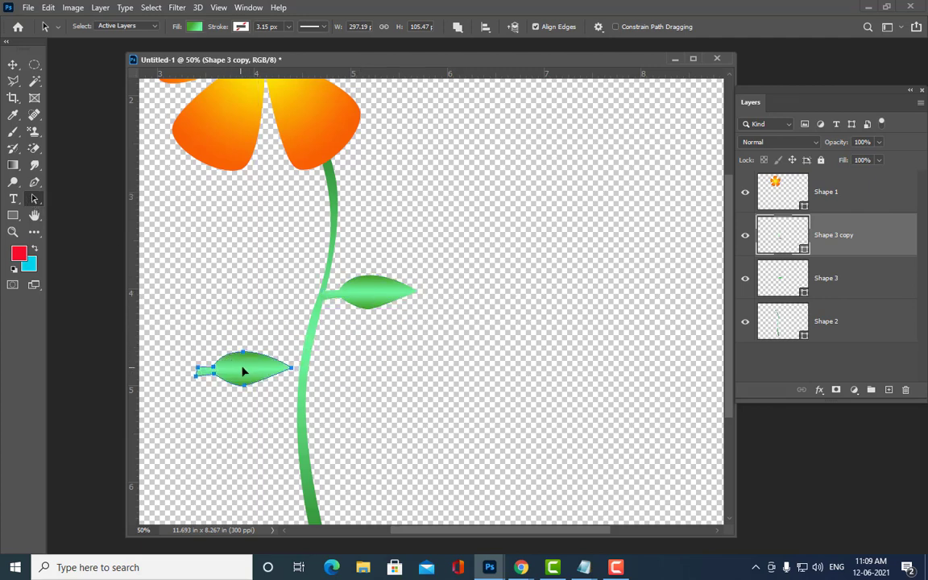
pyautogui.hotkey('ctrl', 't')
pyautogui.moveTo(306, 338)
pyautogui.mouseDown()
pyautogui.moveTo(188, 407)
pyautogui.moveTo(187, 394)
pyautogui.moveTo(234, 372)
pyautogui.moveTo(272, 384)
pyautogui.mouseUp()
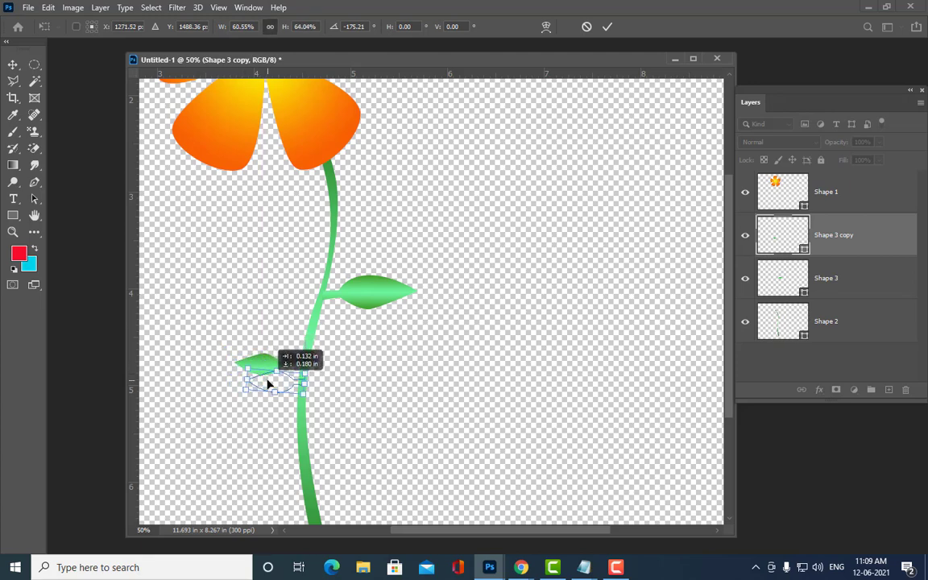
pyautogui.press('Return')
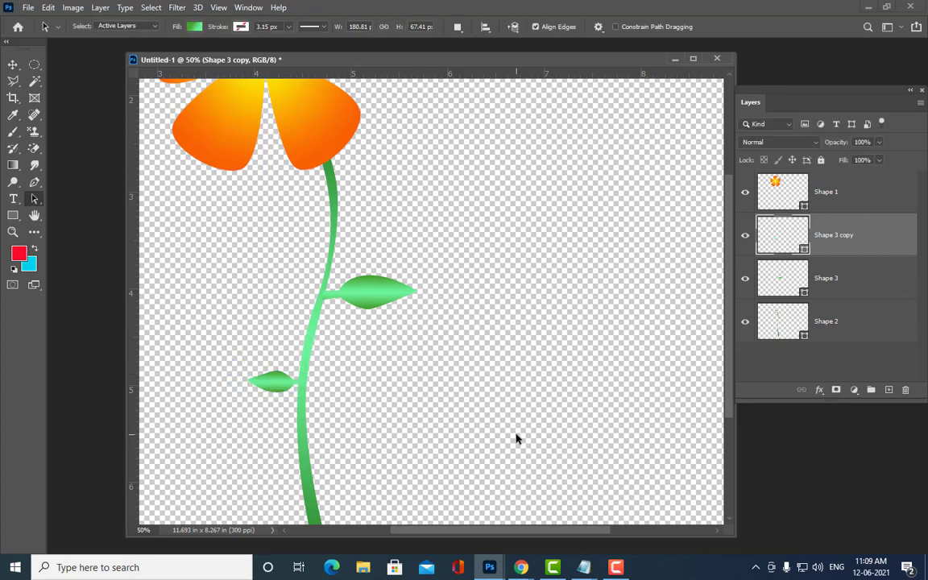
pyautogui.hotkey('ctrl', '-')
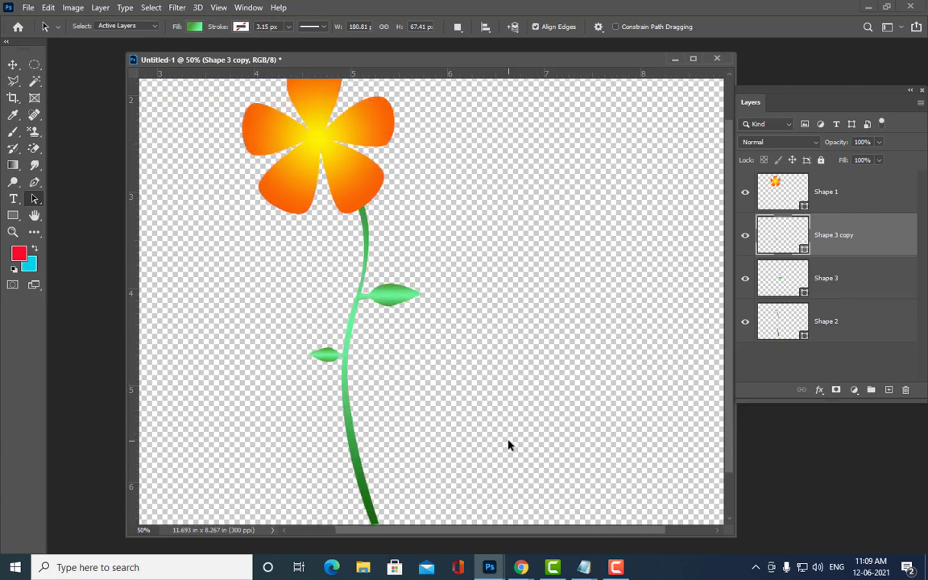
pyautogui.hotkey('ctrl', '-')
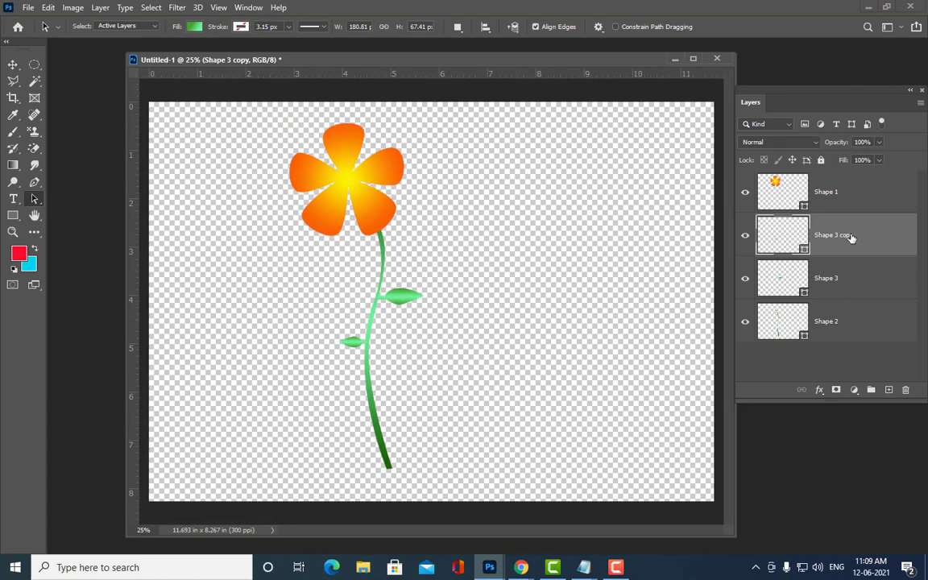
# - Move the Shape 3 copy and Shape 3 layers to the bottom of the layer stack
pyautogui.moveTo(851, 243); pyautogui.dragTo(849, 331)
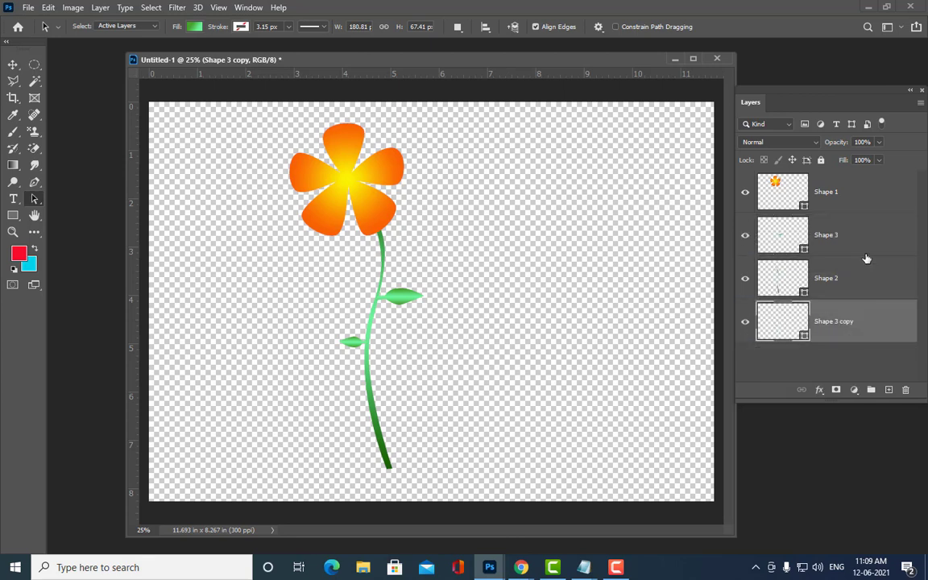
pyautogui.click(862, 236)
pyautogui.moveTo(860, 236); pyautogui.dragTo(855, 330)
# - Group all four shape layers and name the group 'flower'
pyautogui.keyDown('shift'); pyautogui.click(864, 199); pyautogui.keyUp('shift')
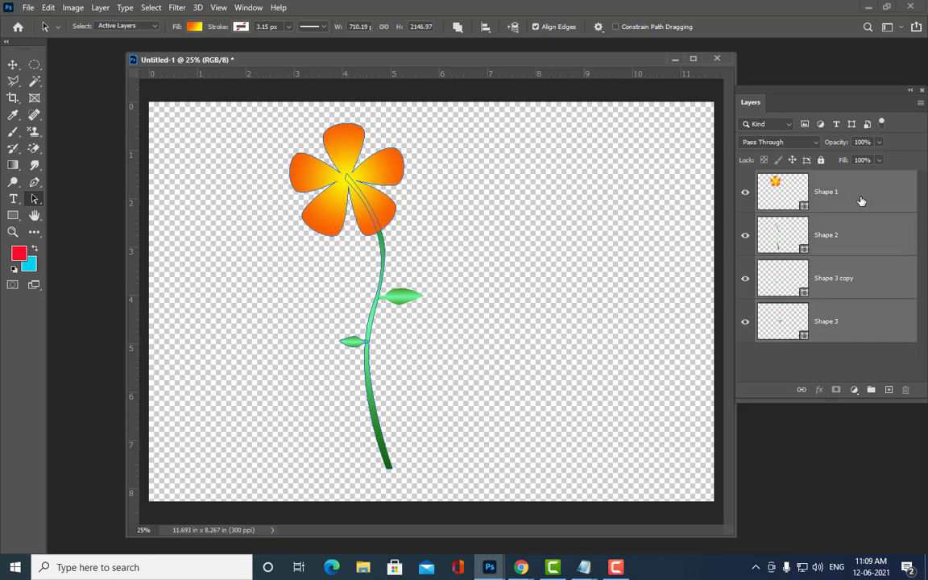
pyautogui.hotkey('ctrl', 'g')
pyautogui.doubleClick(793, 178)
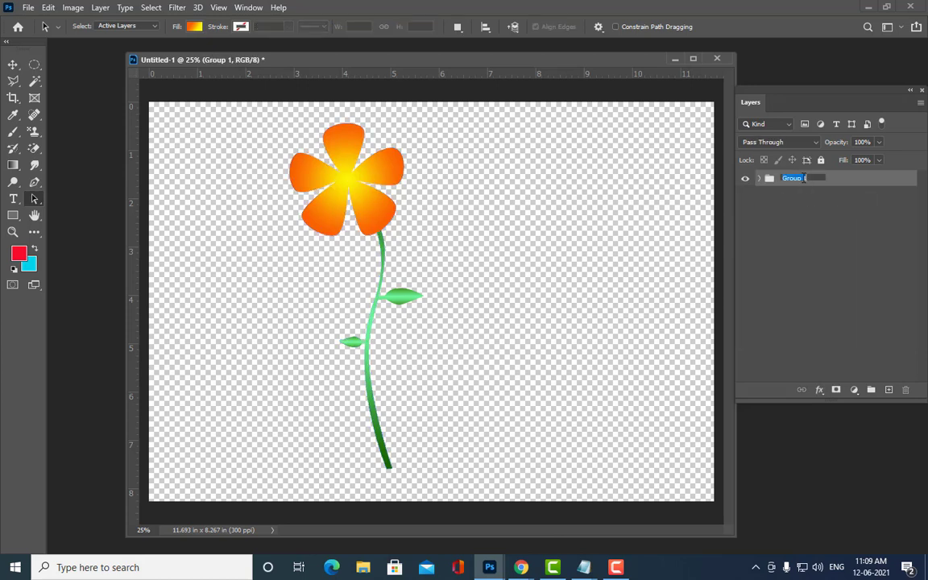
pyautogui.write('flower')
pyautogui.press('Return')
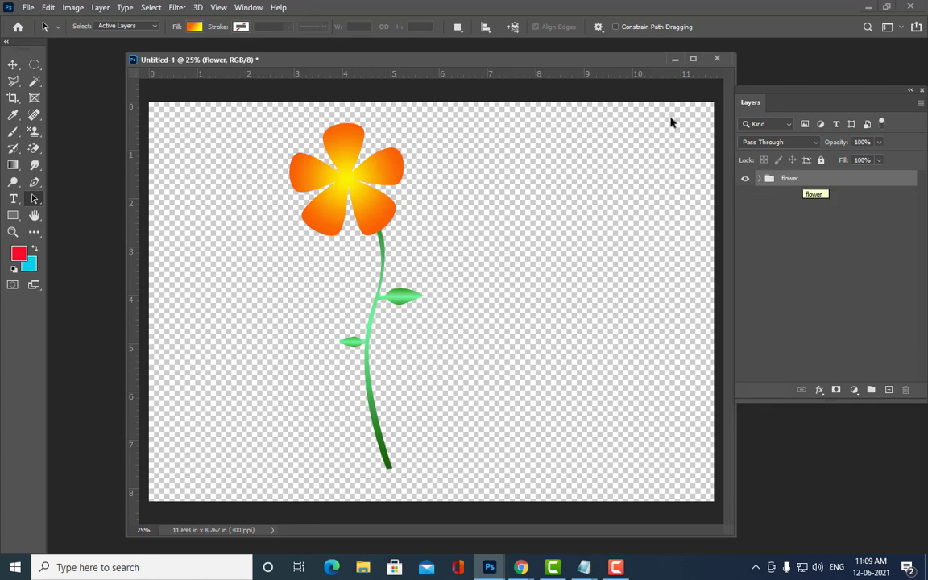
pyautogui.moveTo(411, 61); pyautogui.dragTo(400, 59)
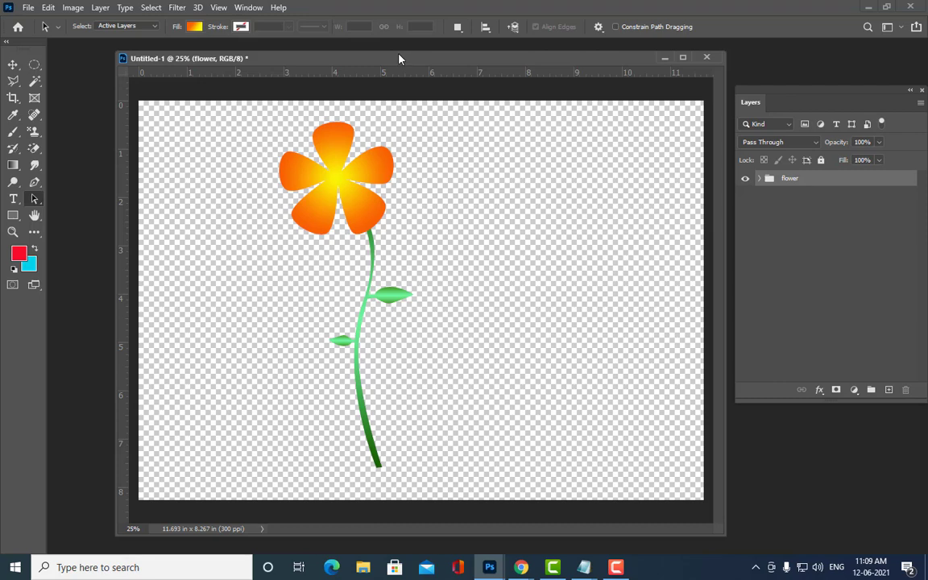
# - Resize the flower group, first shrinking it to about 45%, then enlarging it to about 107%
pyautogui.hotkey('ctrl', 't')
pyautogui.moveTo(412, 467)
pyautogui.mouseDown()
pyautogui.moveTo(355, 356)
pyautogui.moveTo(356, 306)
pyautogui.moveTo(396, 356)
pyautogui.moveTo(371, 336)
pyautogui.mouseUp()
pyautogui.press('Return')
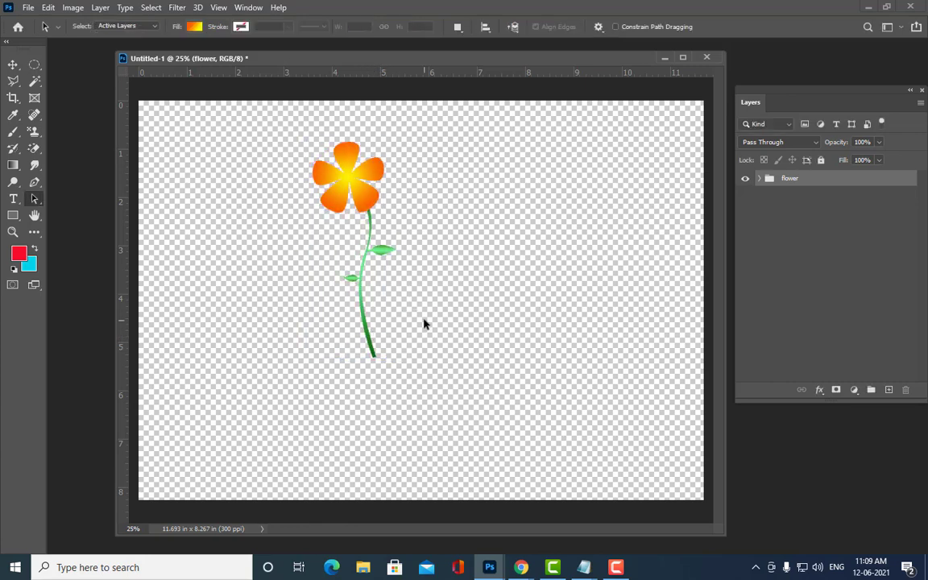
pyautogui.moveTo(453, 61); pyautogui.dragTo(457, 63)
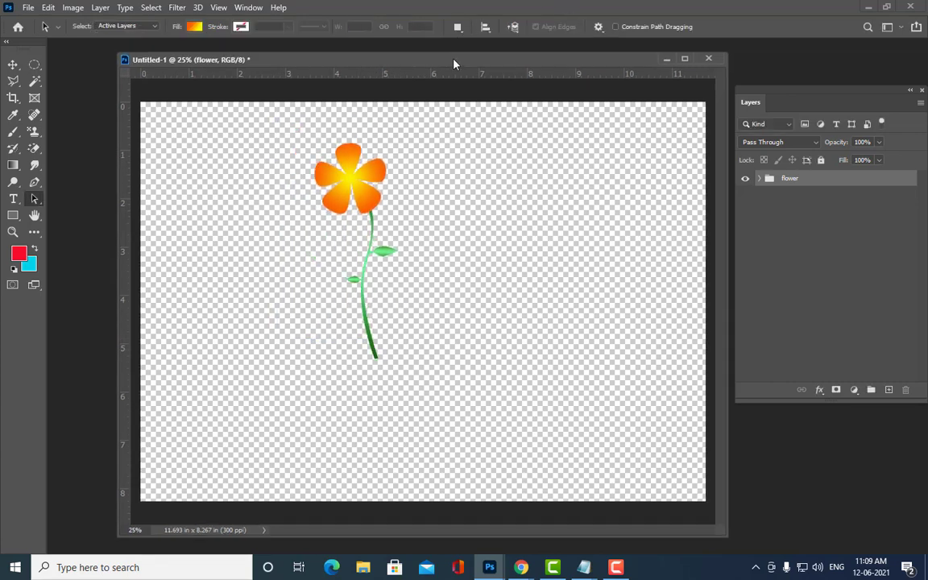
pyautogui.hotkey('ctrl', 't')
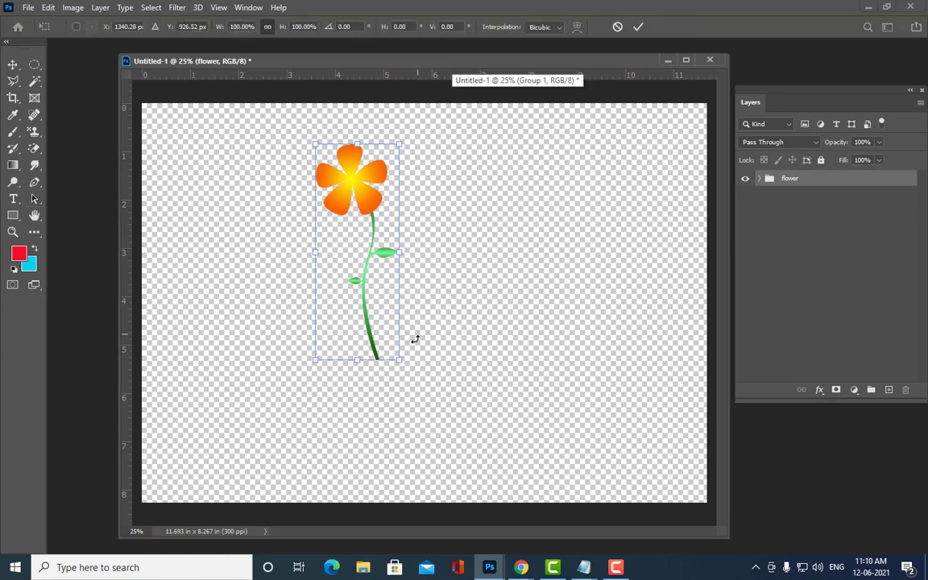
pyautogui.moveTo(395, 357); pyautogui.dragTo(405, 366)
pyautogui.press('Return')
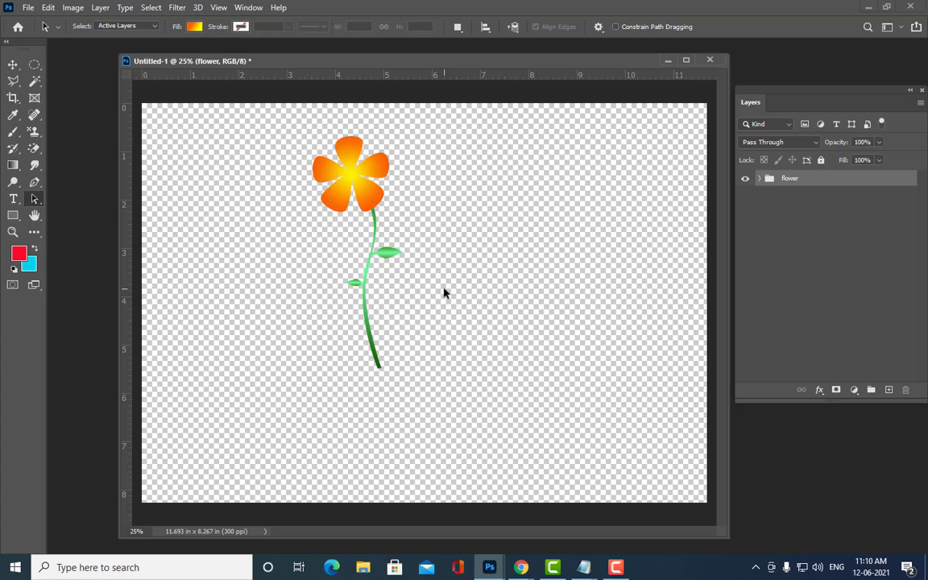
# - Draw a closed red four-point pot shape below the stem with the Pen tool
pyautogui.click(35, 182)
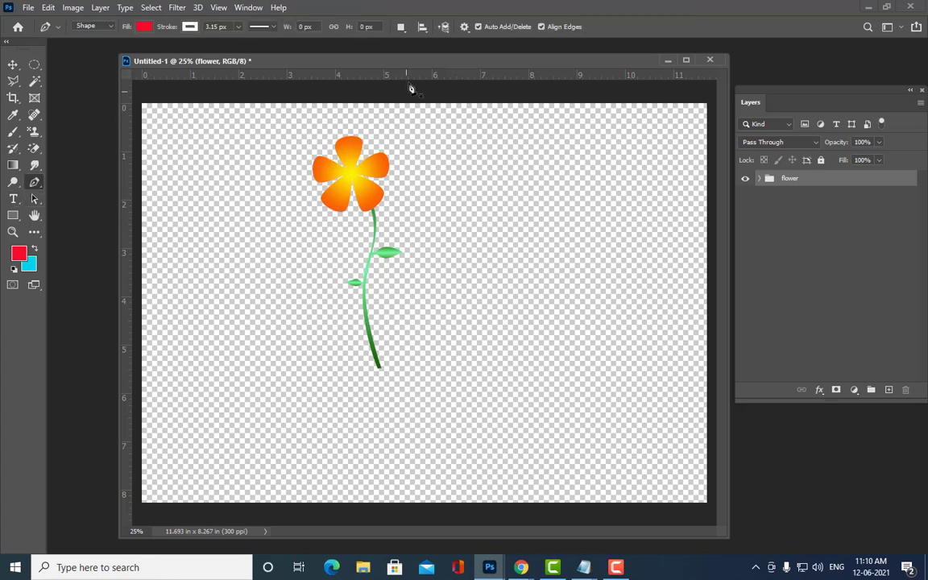
pyautogui.moveTo(370, 60); pyautogui.dragTo(352, 57)
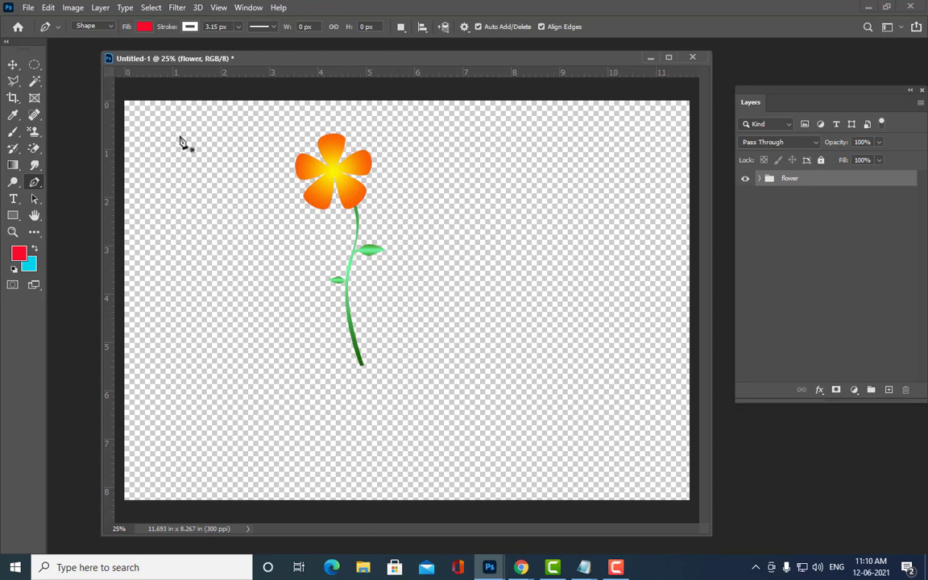
pyautogui.moveTo(244, 55); pyautogui.dragTo(235, 55)
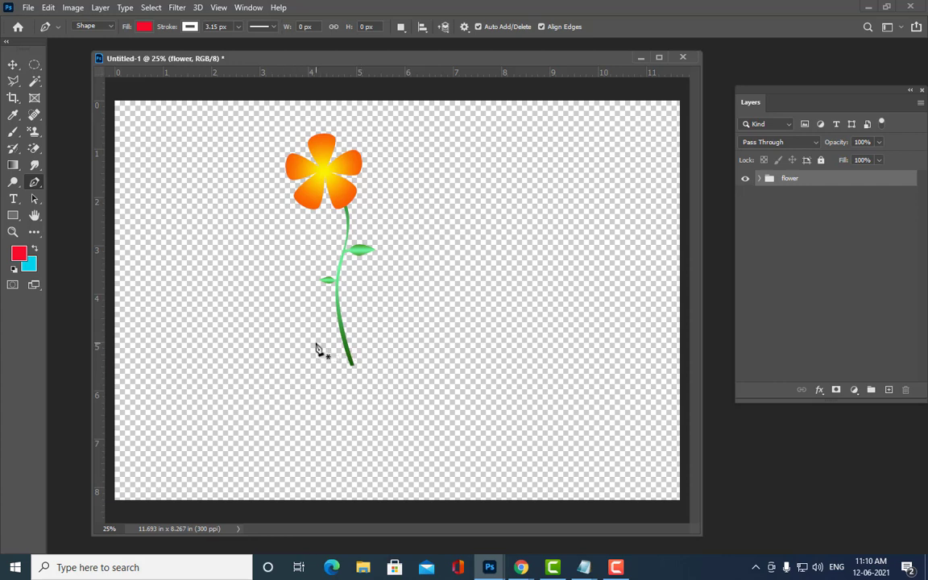
pyautogui.click(316, 343)
pyautogui.moveTo(319, 428)
pyautogui.mouseDown()
pyautogui.moveTo(337, 433)
pyautogui.moveTo(391, 417)
pyautogui.mouseUp()
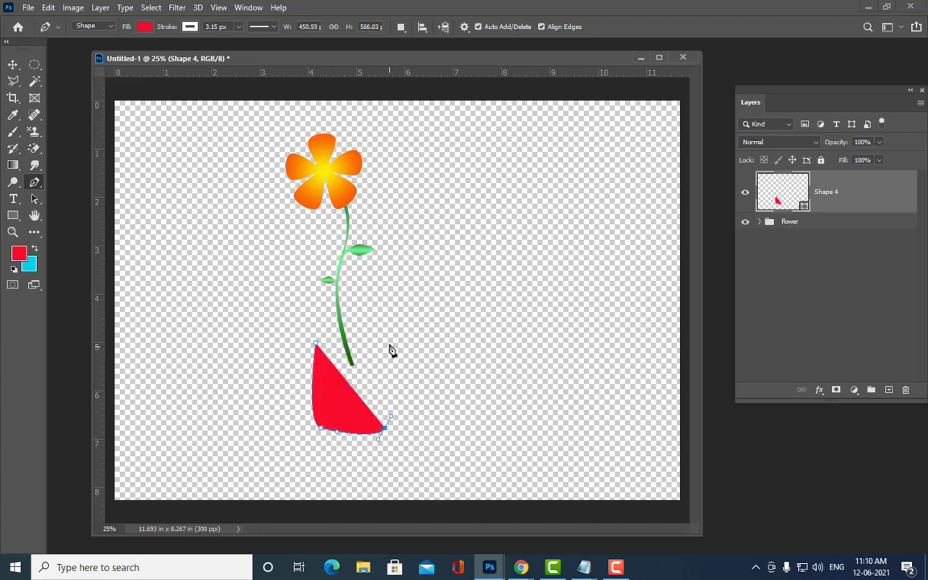
pyautogui.click(392, 340)
pyautogui.click(316, 343)
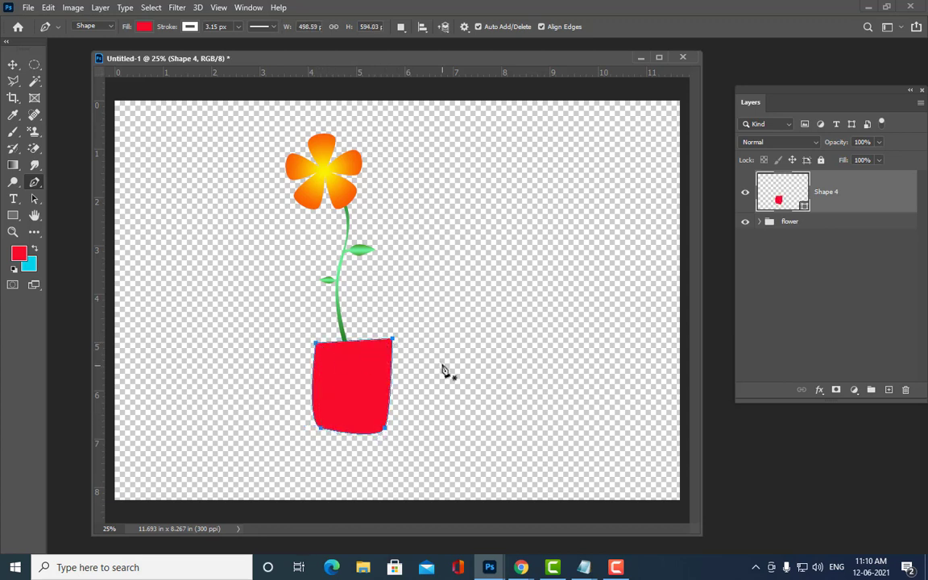
pyautogui.moveTo(356, 58); pyautogui.dragTo(364, 55)
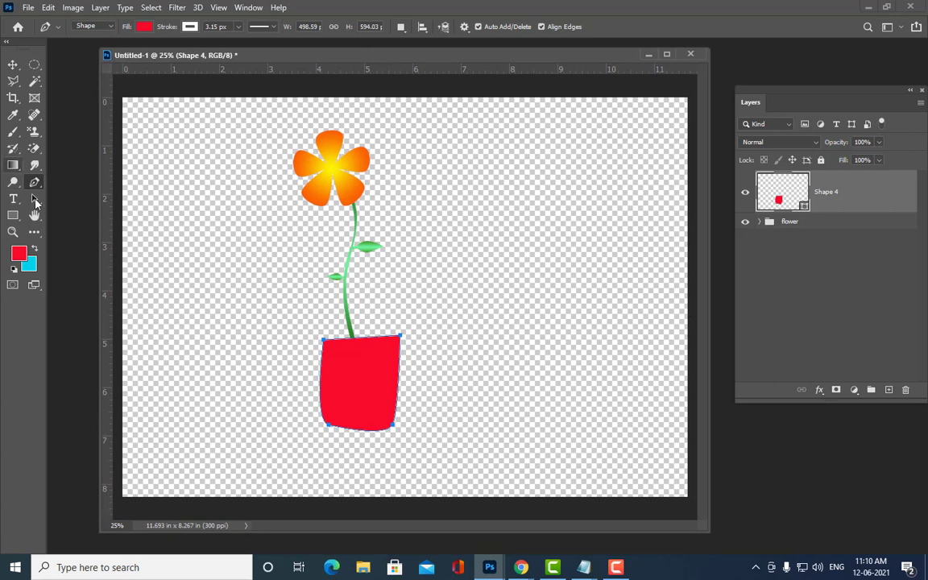
pyautogui.moveTo(36, 201); pyautogui.dragTo(91, 219)
# - Round the pot's bottom corners and straighten its right side
pyautogui.click(91, 212)
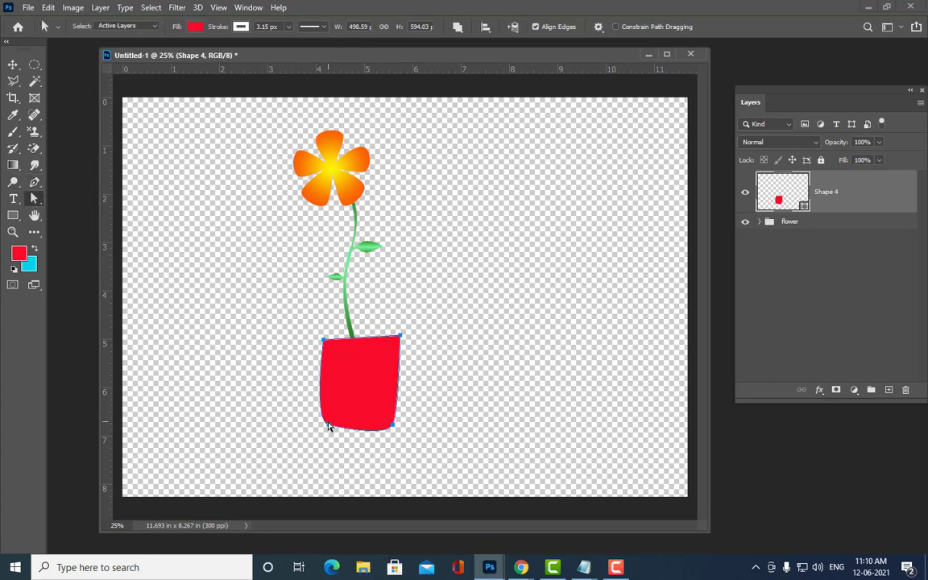
pyautogui.moveTo(314, 423); pyautogui.dragTo(322, 414)
pyautogui.moveTo(394, 428); pyautogui.dragTo(399, 424)
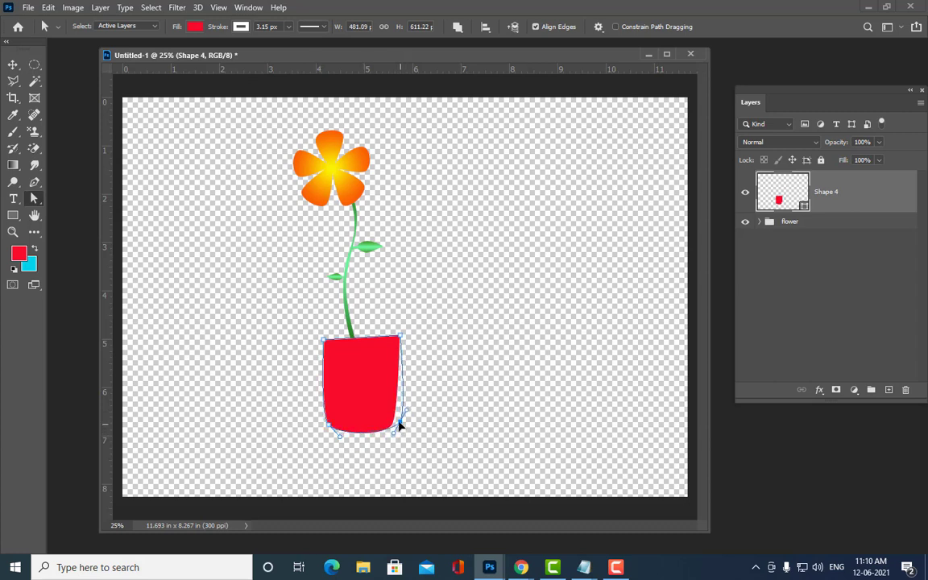
pyautogui.moveTo(334, 431); pyautogui.dragTo(343, 431)
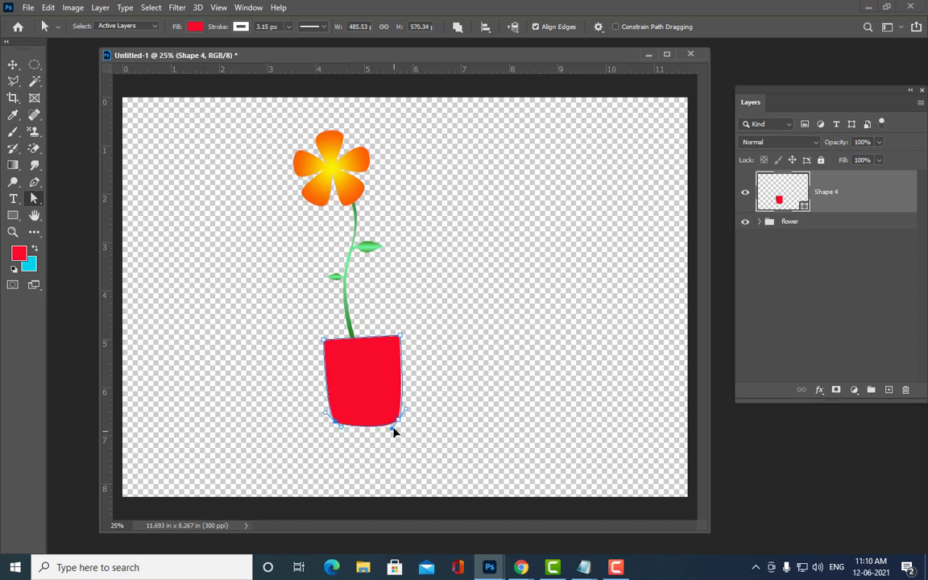
pyautogui.moveTo(394, 429); pyautogui.dragTo(394, 423)
# - Widen the pot's top by pulling both top corners outward, adjusting the bottom curves
pyautogui.moveTo(323, 341); pyautogui.dragTo(320, 339)
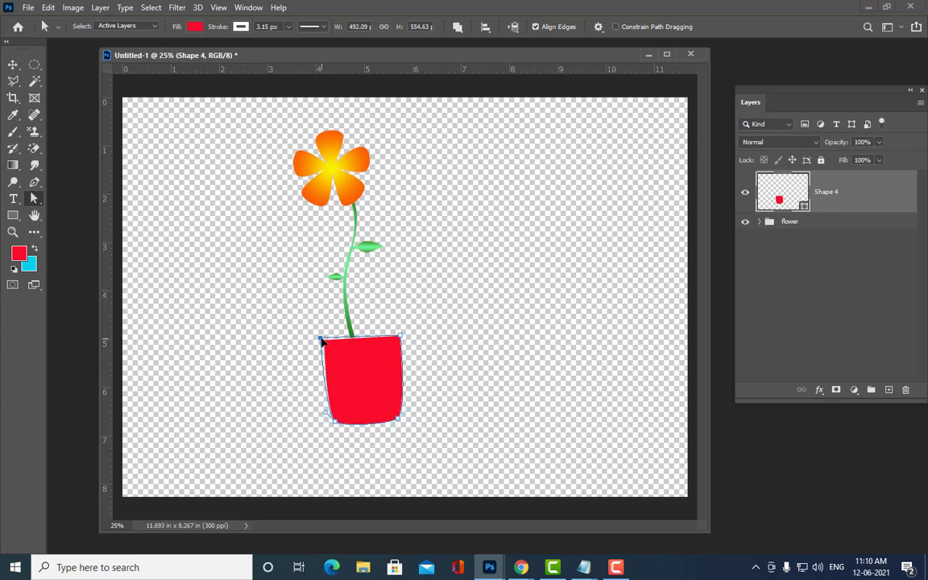
pyautogui.moveTo(400, 336); pyautogui.dragTo(405, 333)
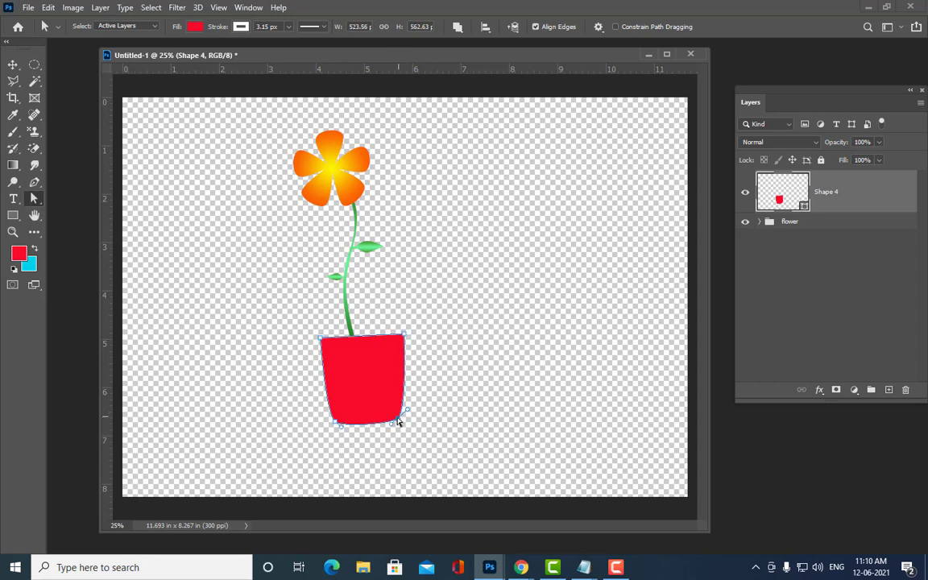
pyautogui.moveTo(401, 418); pyautogui.dragTo(402, 422)
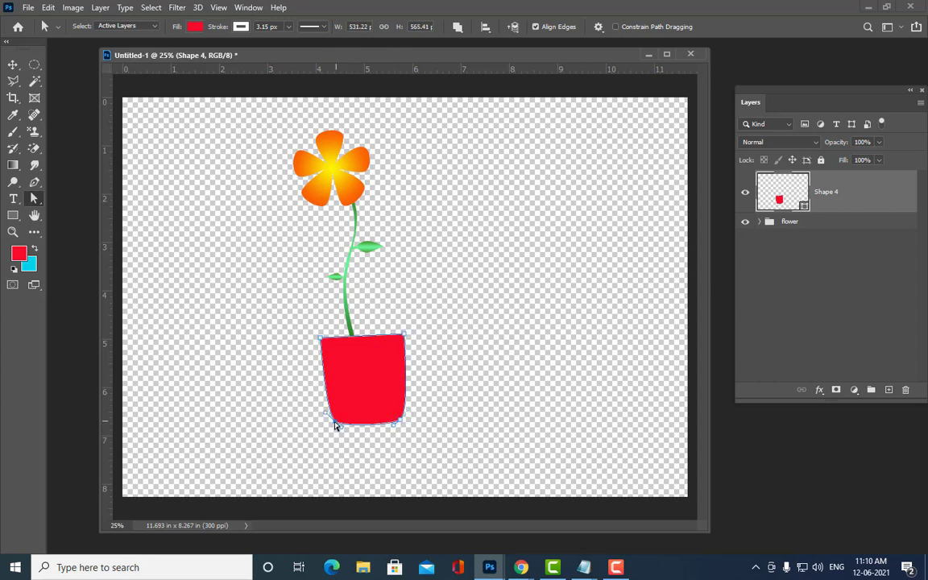
pyautogui.moveTo(334, 424); pyautogui.dragTo(329, 420)
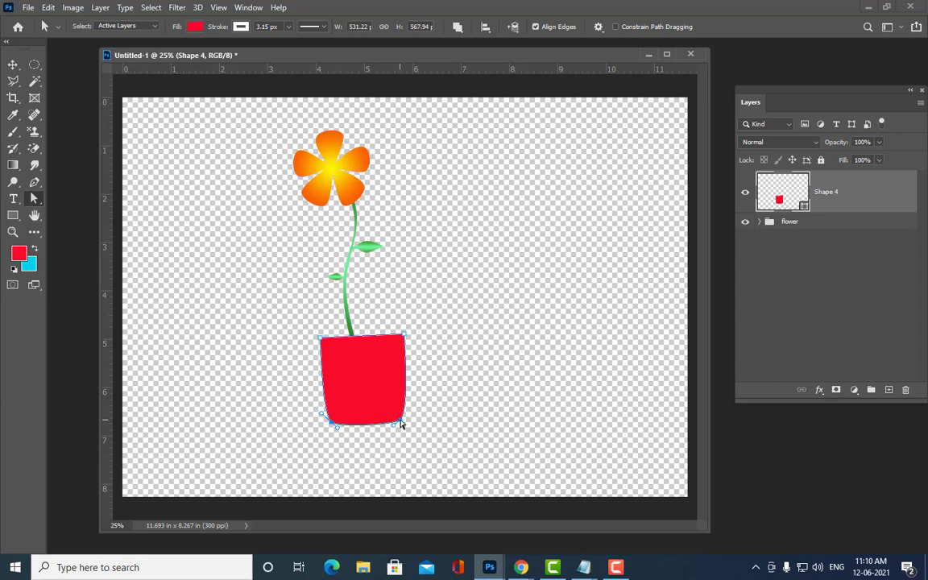
pyautogui.moveTo(402, 425); pyautogui.dragTo(405, 417)
# - Refine the pot's bottom curves, deepening the curve at the bottom left
pyautogui.click(472, 378)
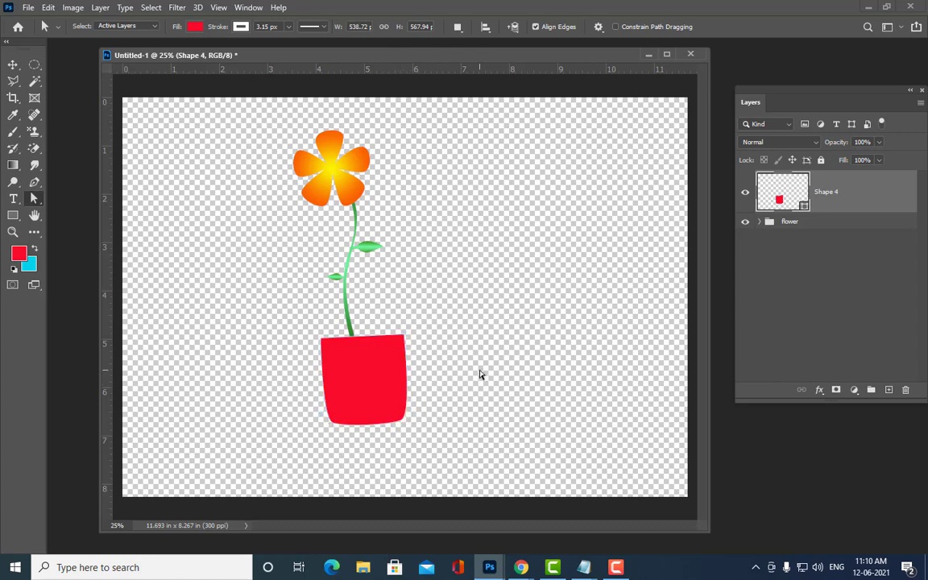
pyautogui.click(403, 424)
pyautogui.moveTo(398, 425); pyautogui.dragTo(394, 423)
pyautogui.click(431, 408)
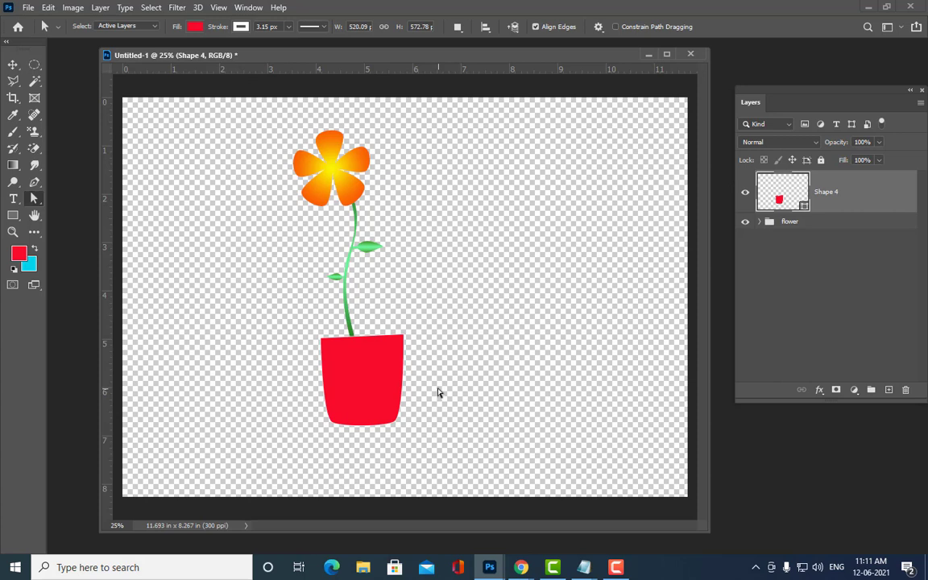
pyautogui.click(332, 428)
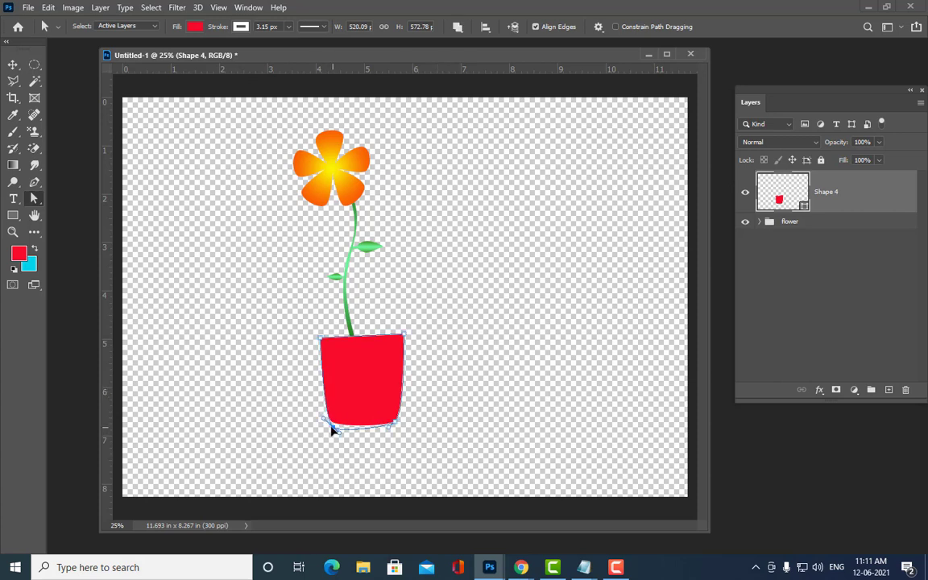
pyautogui.moveTo(330, 429); pyautogui.dragTo(372, 425)
pyautogui.click(464, 407)
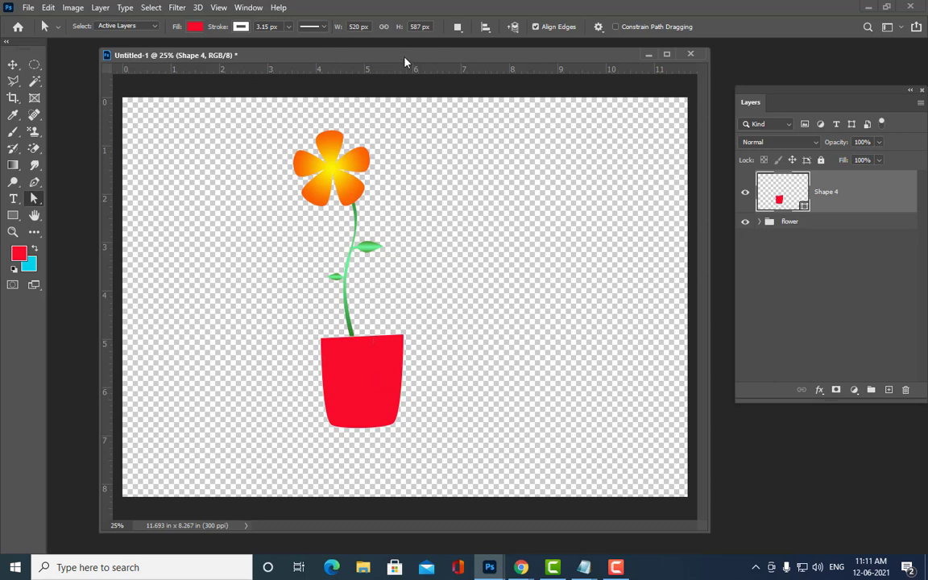
pyautogui.moveTo(405, 62); pyautogui.dragTo(404, 69)
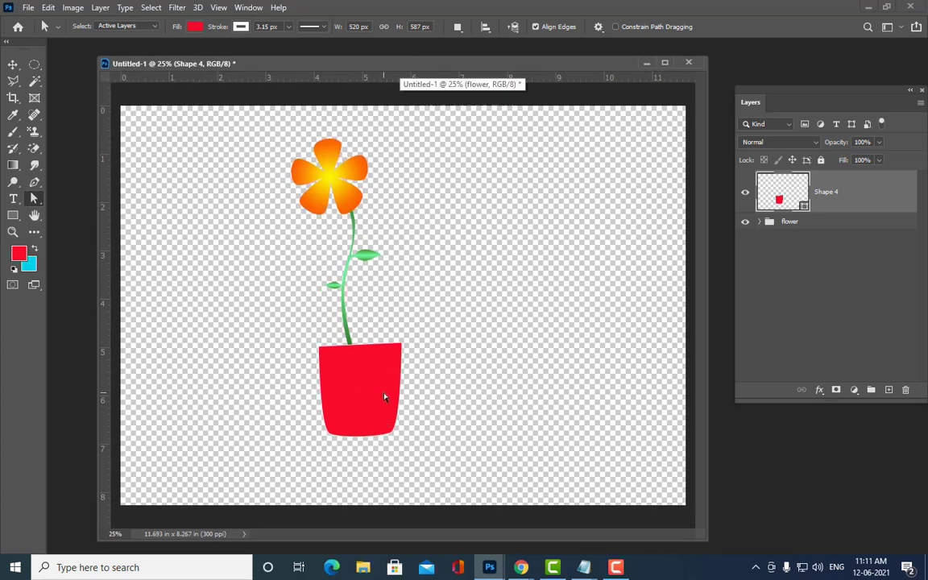
# - Change the pot's fill to a gradient with a dark red left stop
pyautogui.click(194, 27)
pyautogui.click(143, 51)
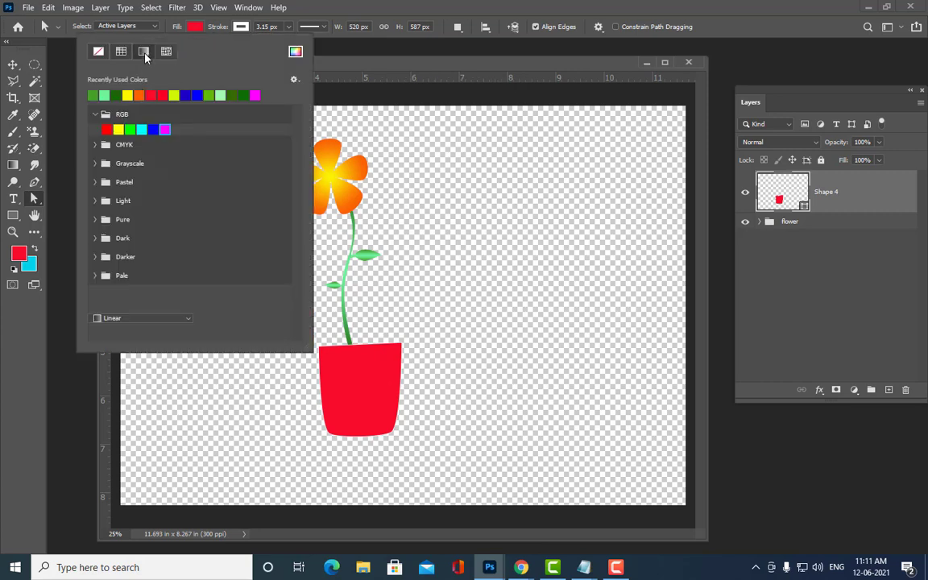
pyautogui.doubleClick(91, 305)
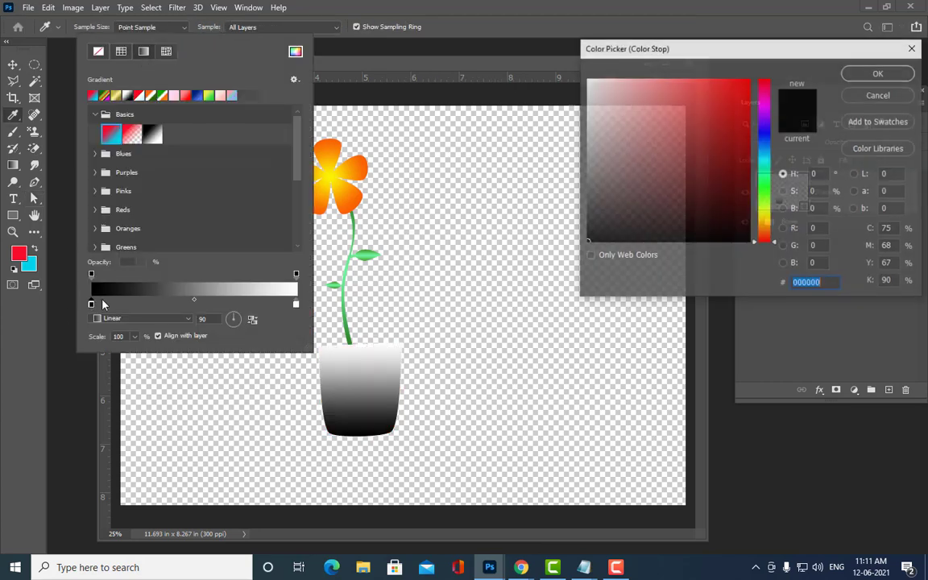
pyautogui.click(749, 199)
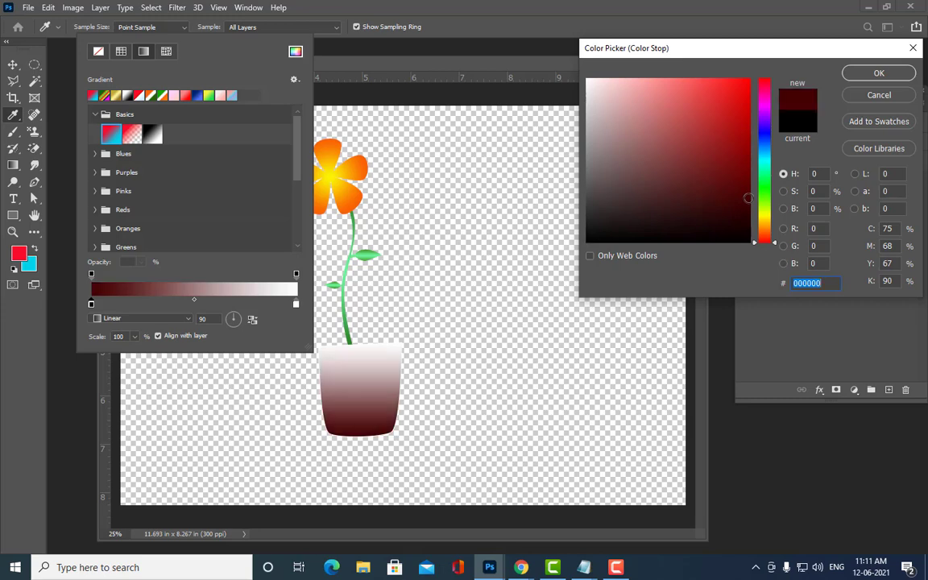
pyautogui.click(879, 73)
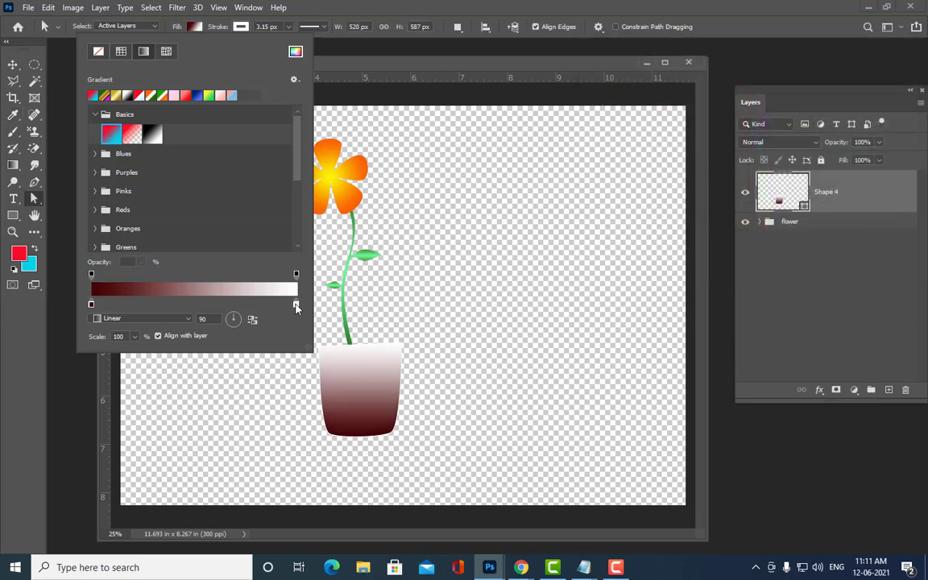
# - Set the gradient's right stop to light peach #fed88f
pyautogui.doubleClick(296, 305)
pyautogui.click(762, 226)
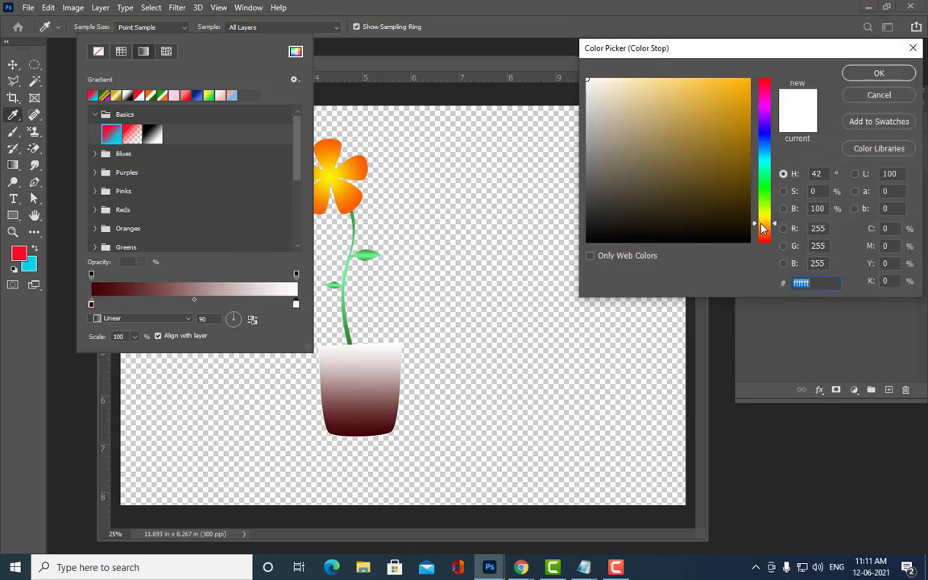
pyautogui.click(658, 80)
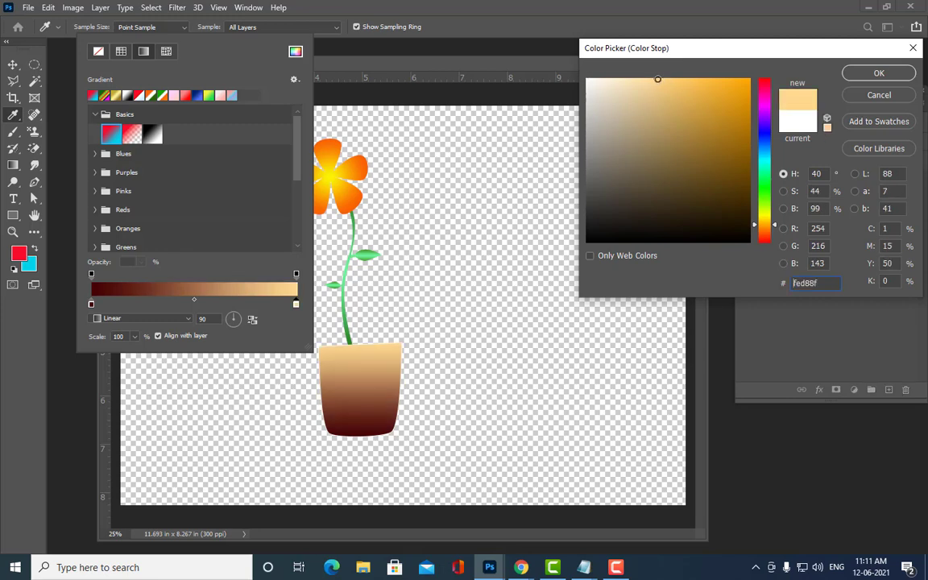
pyautogui.click(892, 74)
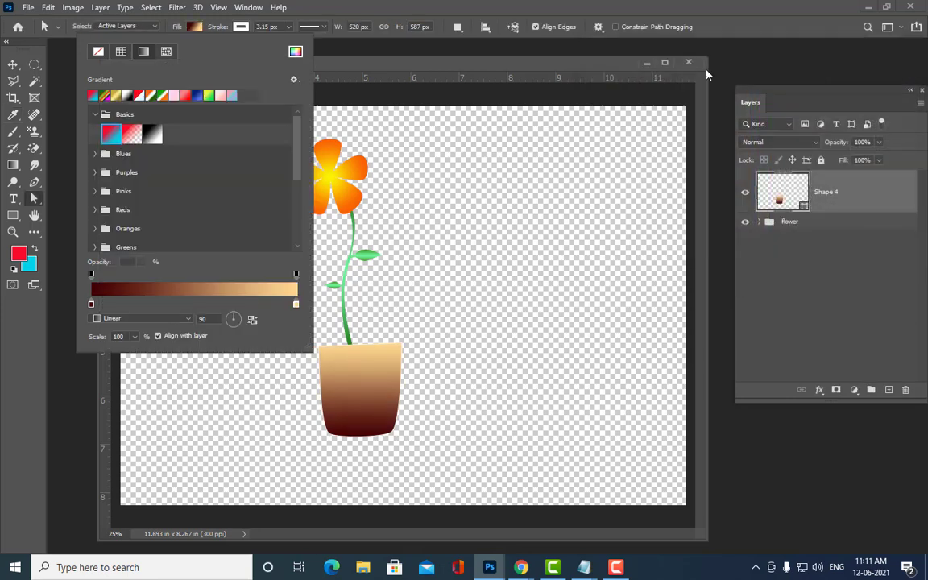
pyautogui.click(361, 64)
pyautogui.moveTo(362, 64)
pyautogui.mouseDown()
pyautogui.moveTo(404, 72)
pyautogui.moveTo(365, 76)
pyautogui.moveTo(395, 71)
pyautogui.moveTo(389, 65)
pyautogui.mouseUp()
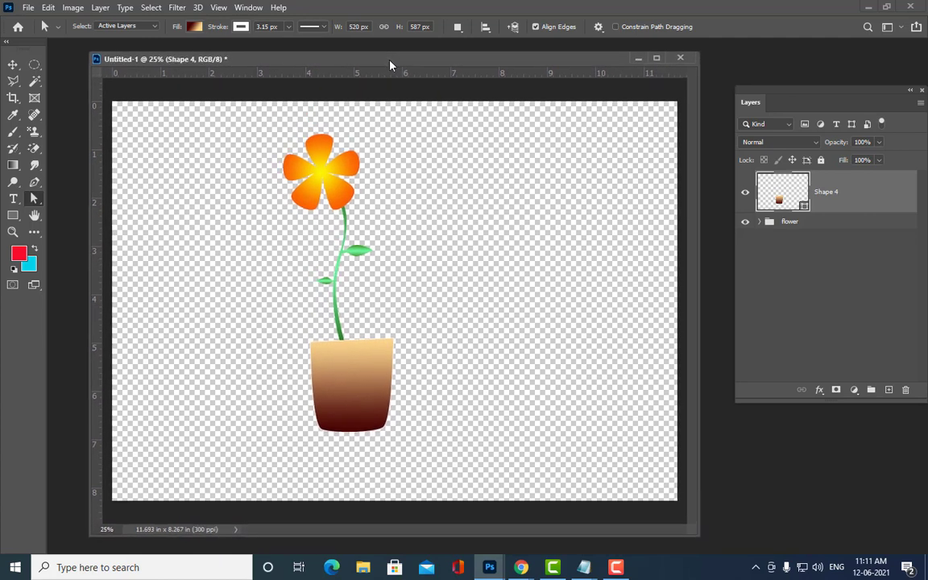
pyautogui.click(368, 415)
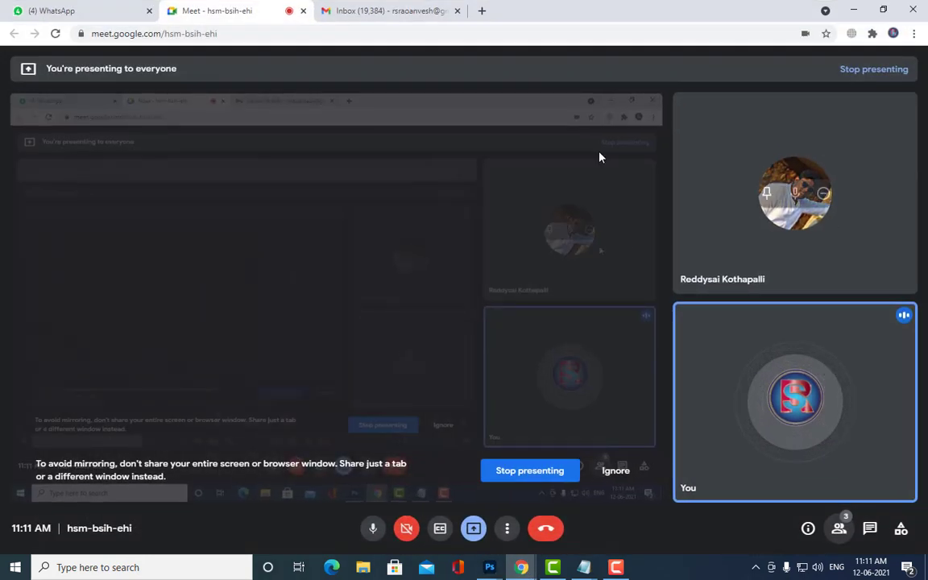
# - Check the WhatsApp Web chats, including Placements, then minimize Chrome to return to Photoshop
pyautogui.click(87, 9)
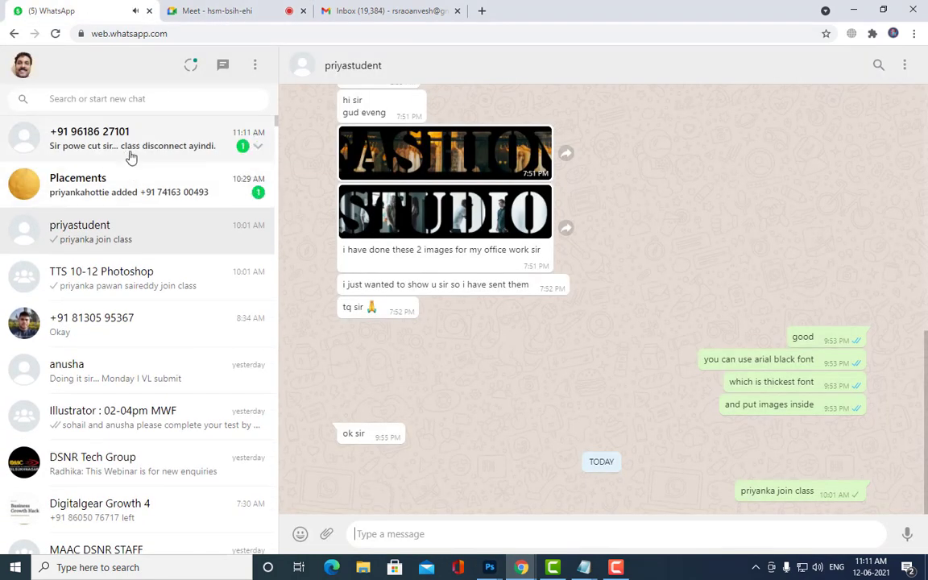
pyautogui.click(131, 153)
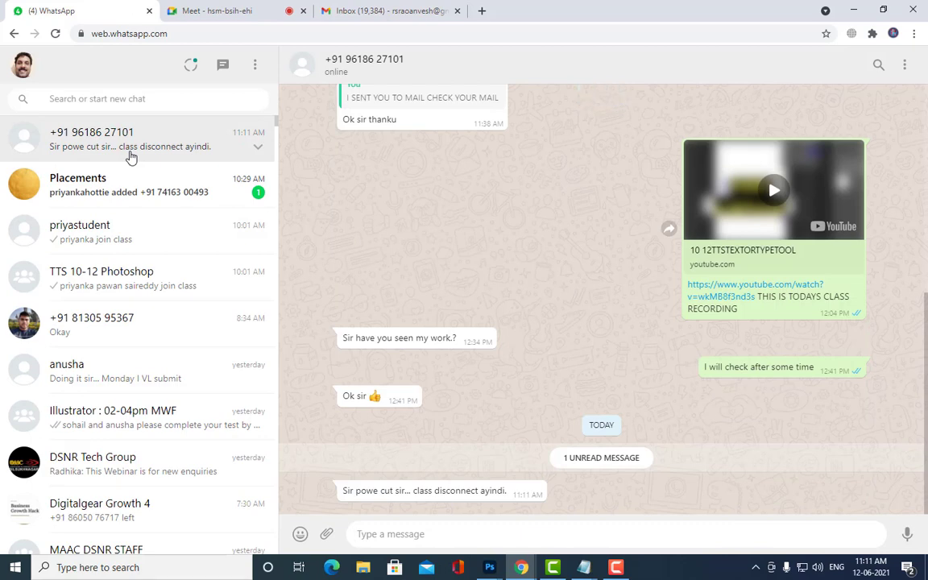
pyautogui.click(129, 175)
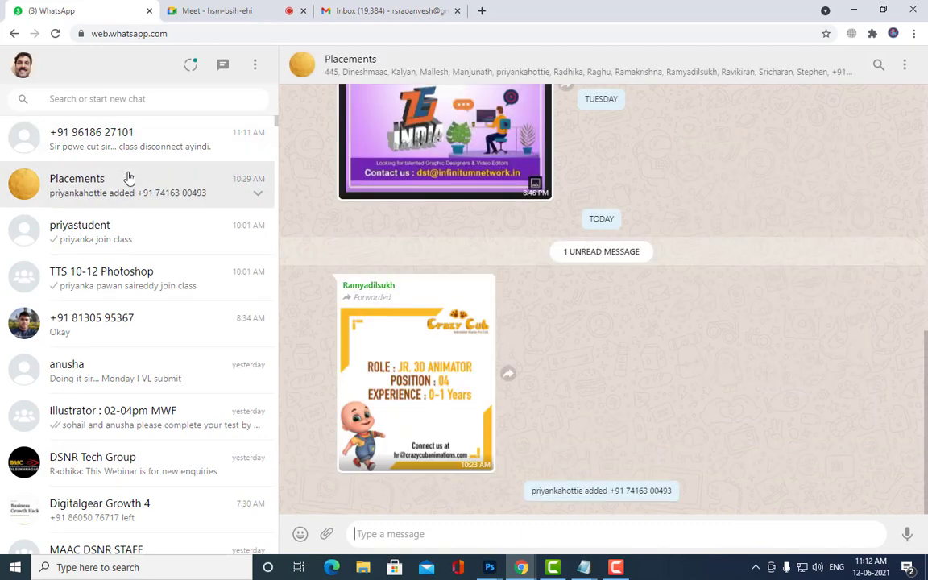
pyautogui.click(121, 153)
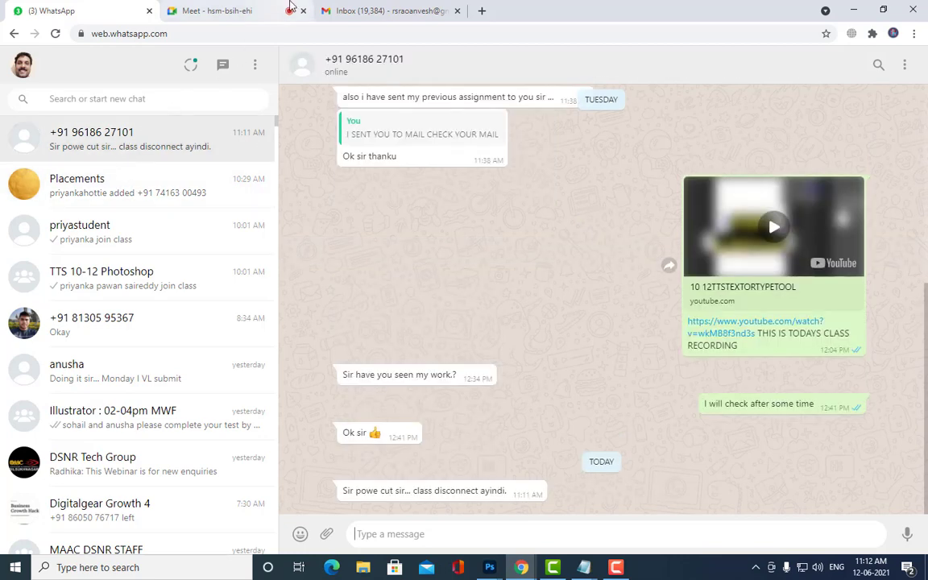
pyautogui.click(257, 7)
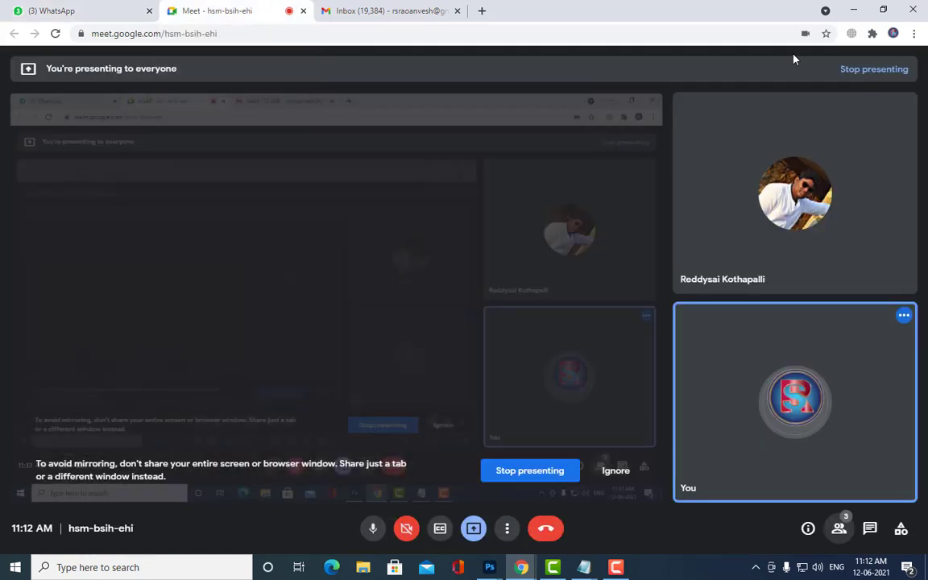
pyautogui.click(854, 10)
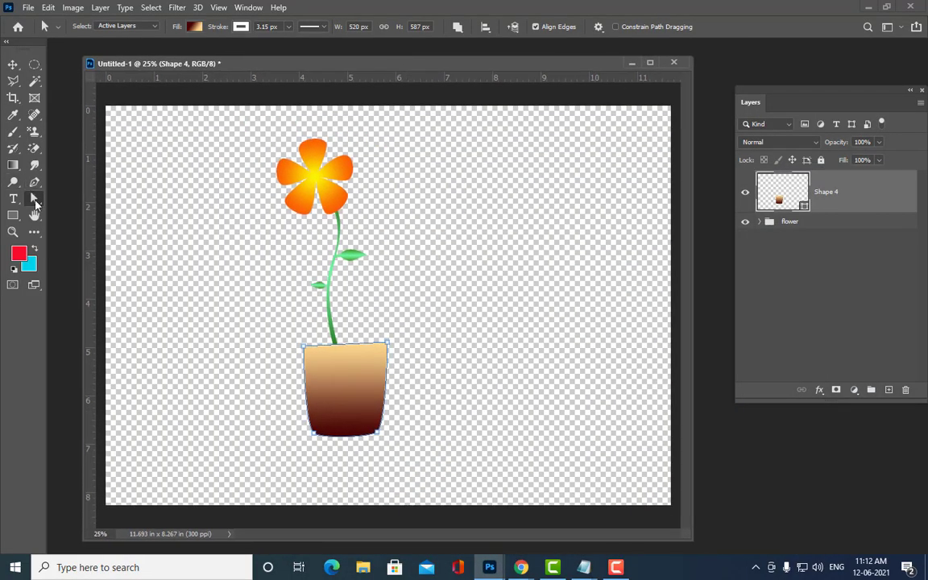
# - Duplicate the flower group into a new flower copy group
pyautogui.rightClick(34, 198)
pyautogui.click(92, 211)
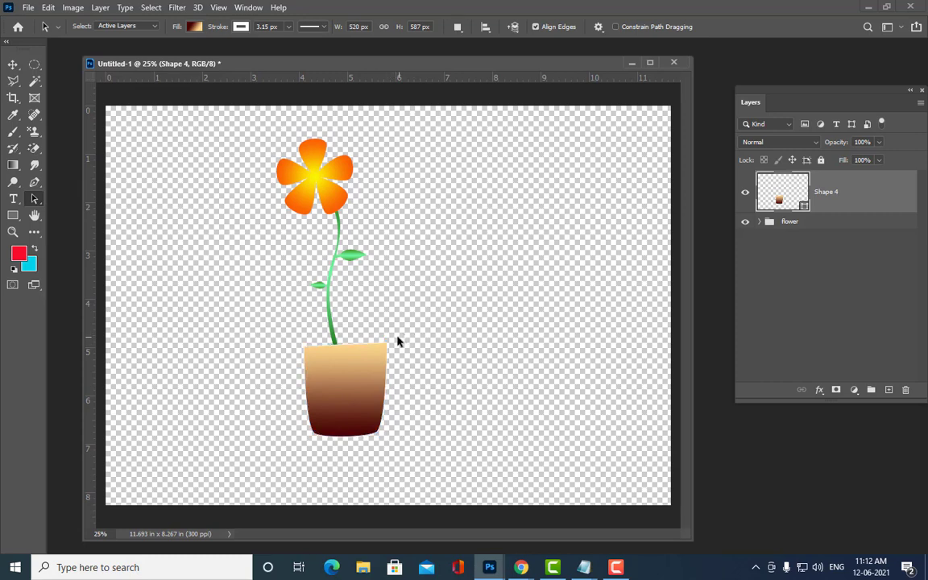
pyautogui.click(788, 222)
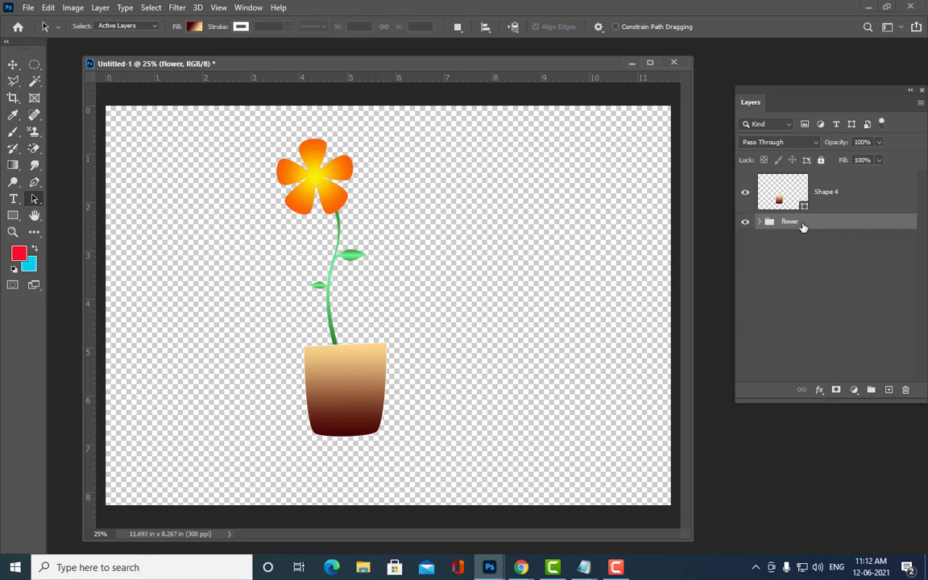
pyautogui.hotkey('ctrl', 'j')
pyautogui.hotkey('ctrl', 't')
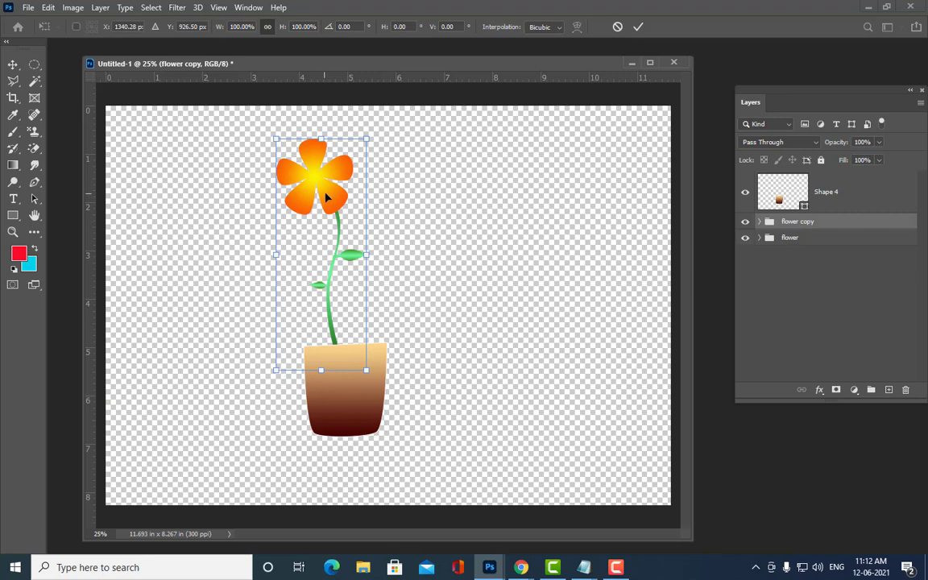
# - Move the flower copy beside the original, flip it horizontally, rotate and shrink it
pyautogui.moveTo(326, 197); pyautogui.dragTo(427, 193)
pyautogui.rightClick(440, 198)
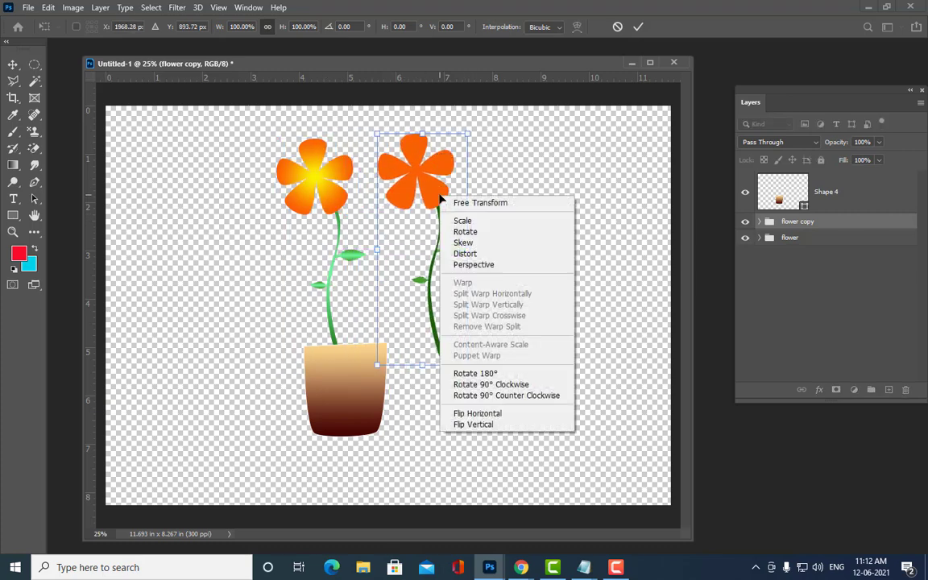
pyautogui.click(477, 413)
pyautogui.moveTo(449, 242)
pyautogui.mouseDown()
pyautogui.moveTo(413, 160)
pyautogui.moveTo(380, 273)
pyautogui.mouseUp()
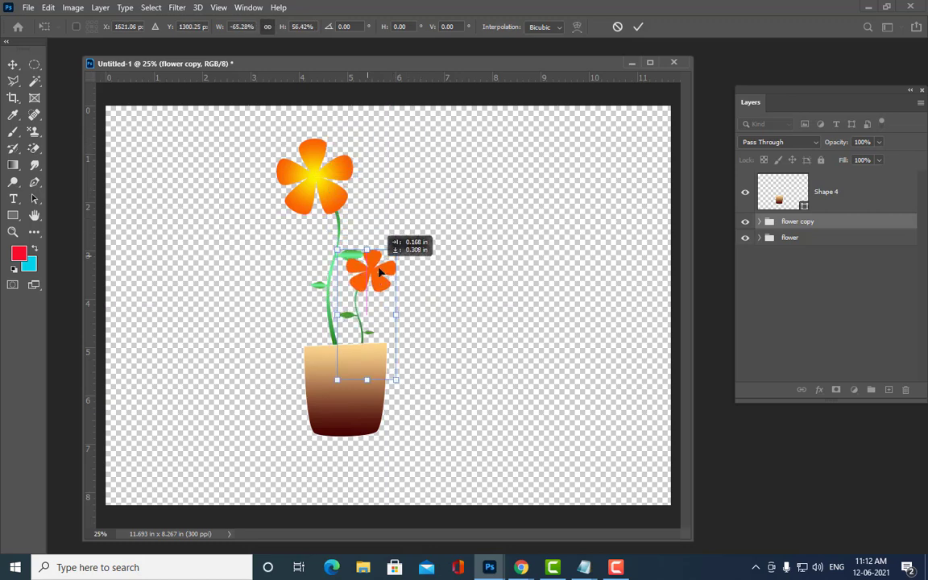
pyautogui.moveTo(414, 240)
pyautogui.mouseDown()
pyautogui.moveTo(431, 253)
pyautogui.moveTo(401, 255)
pyautogui.moveTo(412, 239)
pyautogui.mouseUp()
pyautogui.press('Return')
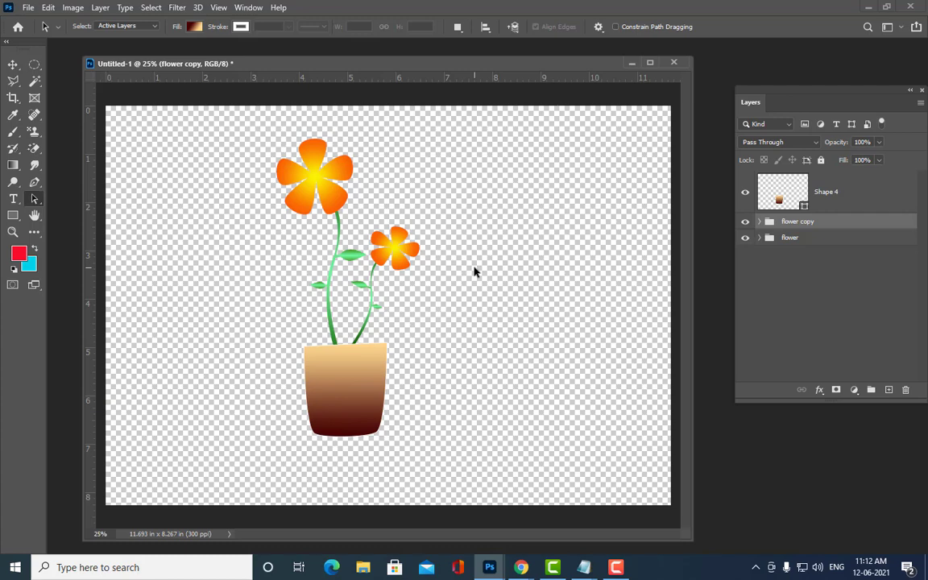
# - Remove the stroke from the pot's Shape 4 layer
pyautogui.click(891, 192)
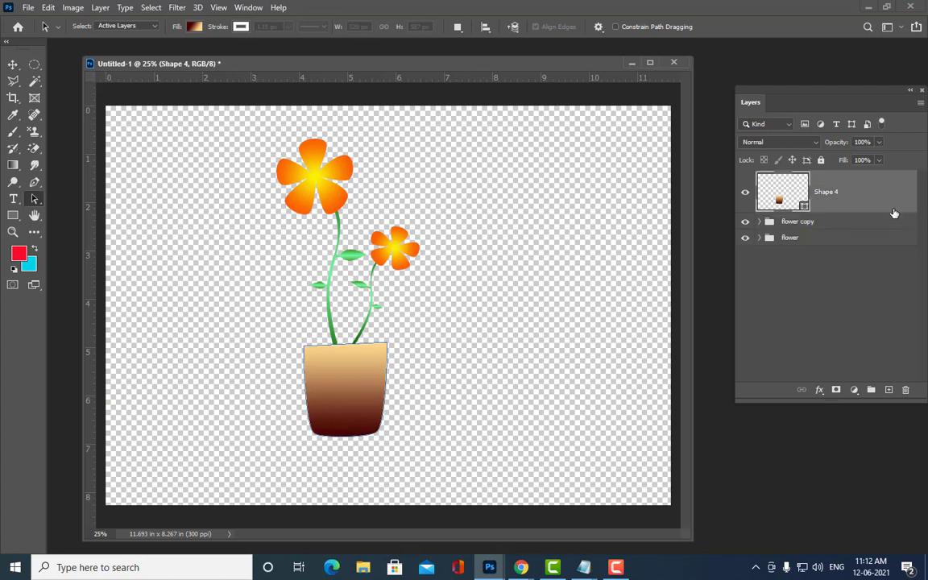
pyautogui.click(241, 28)
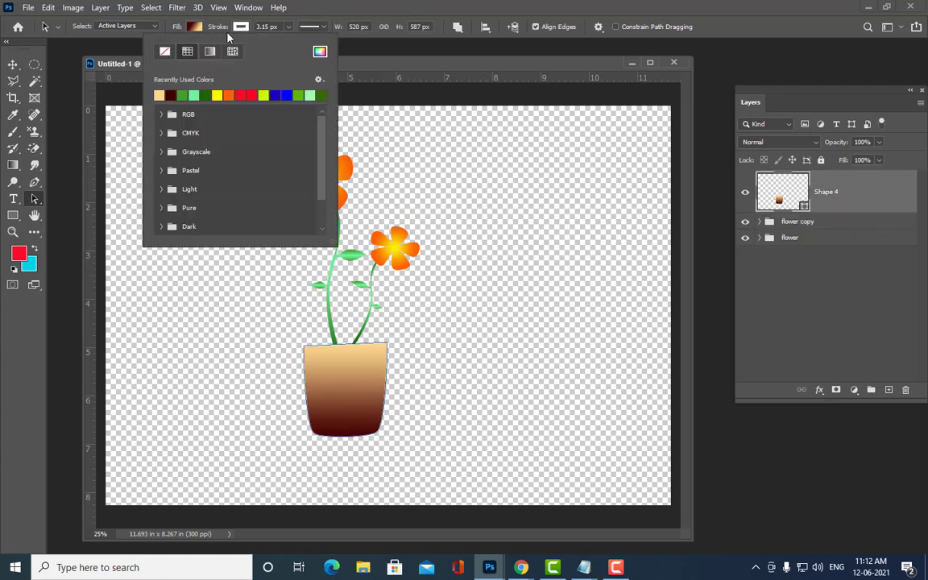
pyautogui.click(165, 53)
pyautogui.click(406, 408)
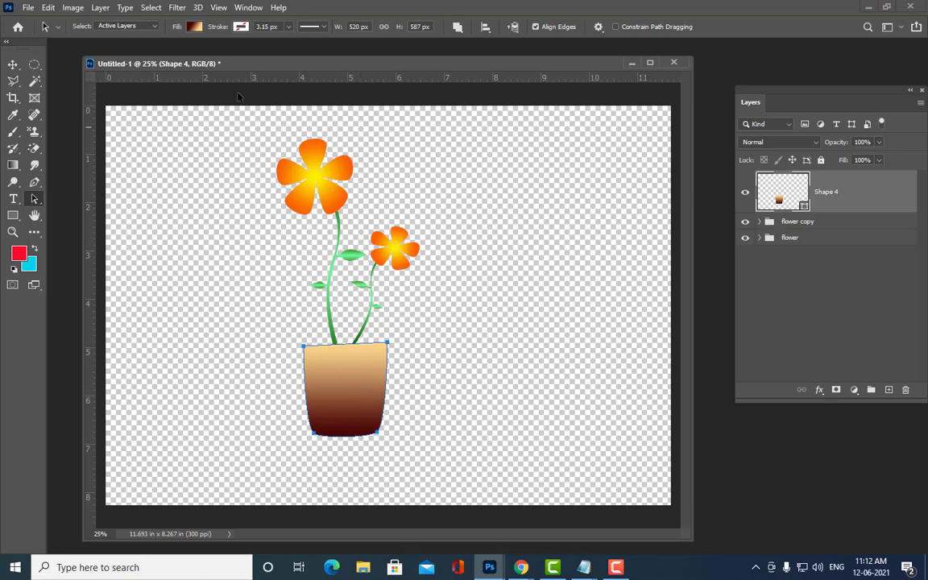
# - Change the pot gradient's light end stop to golden orange d79923
pyautogui.click(194, 27)
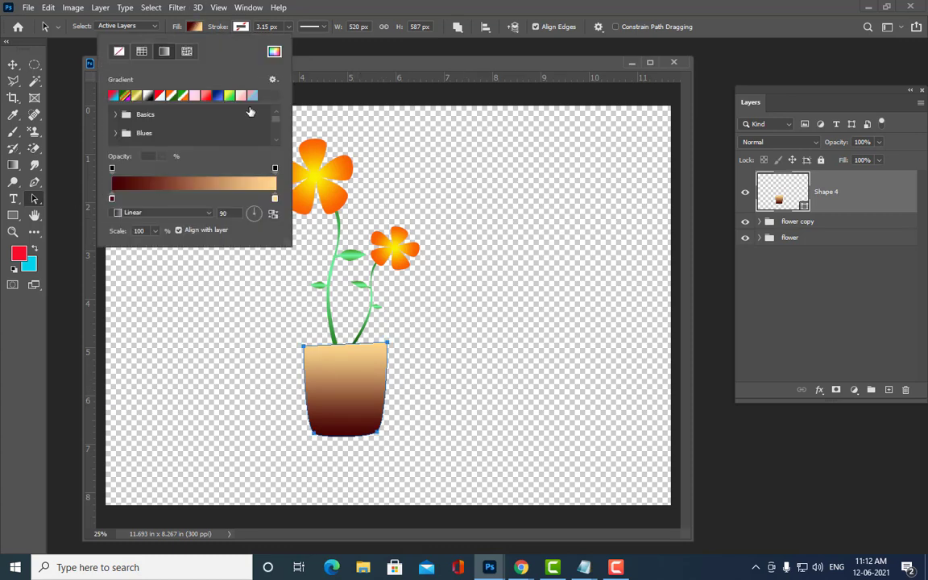
pyautogui.doubleClick(274, 198)
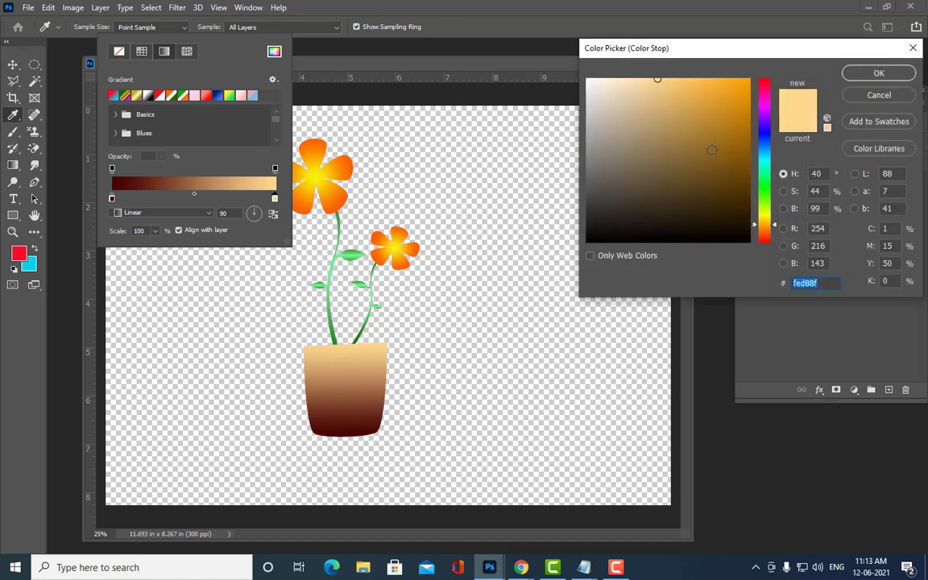
pyautogui.click(720, 120)
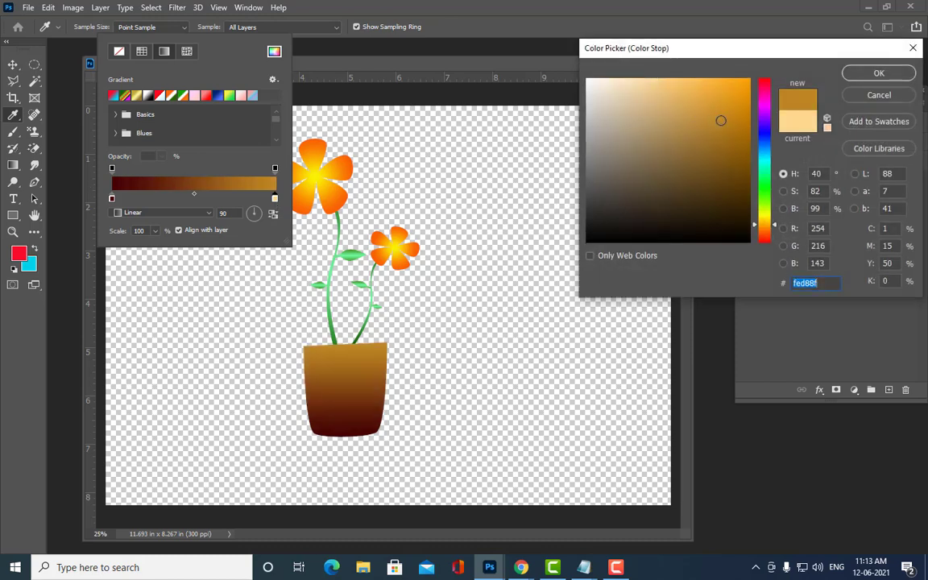
pyautogui.click(737, 138)
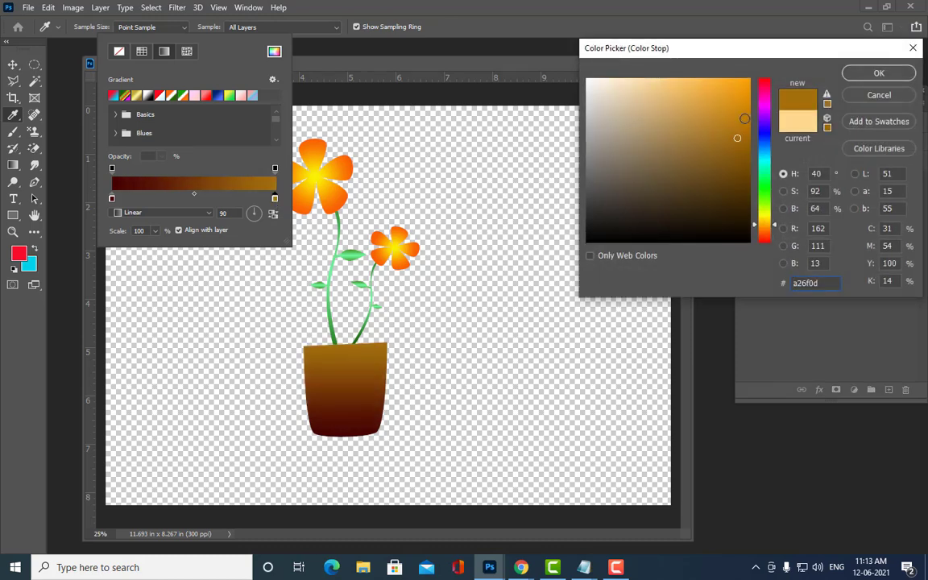
pyautogui.click(723, 105)
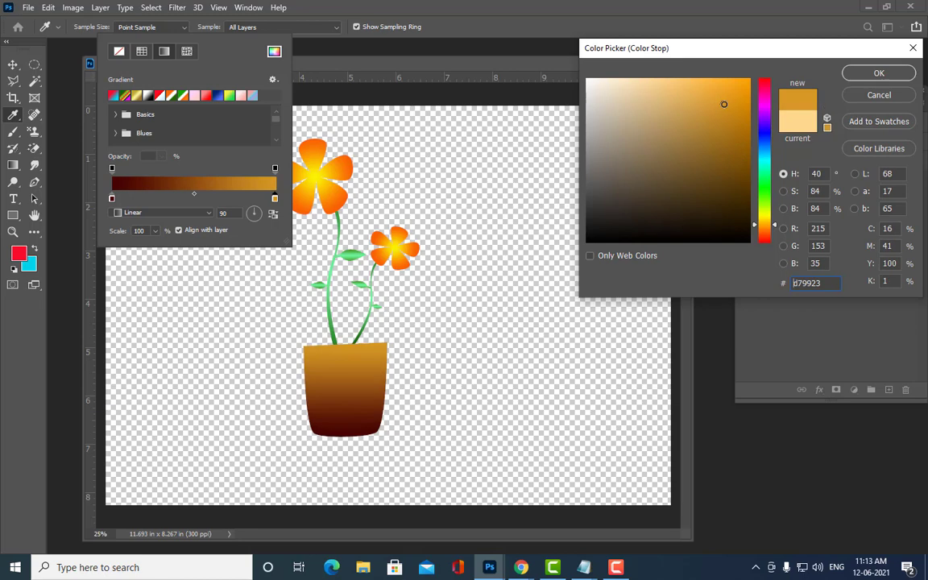
pyautogui.click(866, 77)
pyautogui.moveTo(349, 62); pyautogui.dragTo(371, 59)
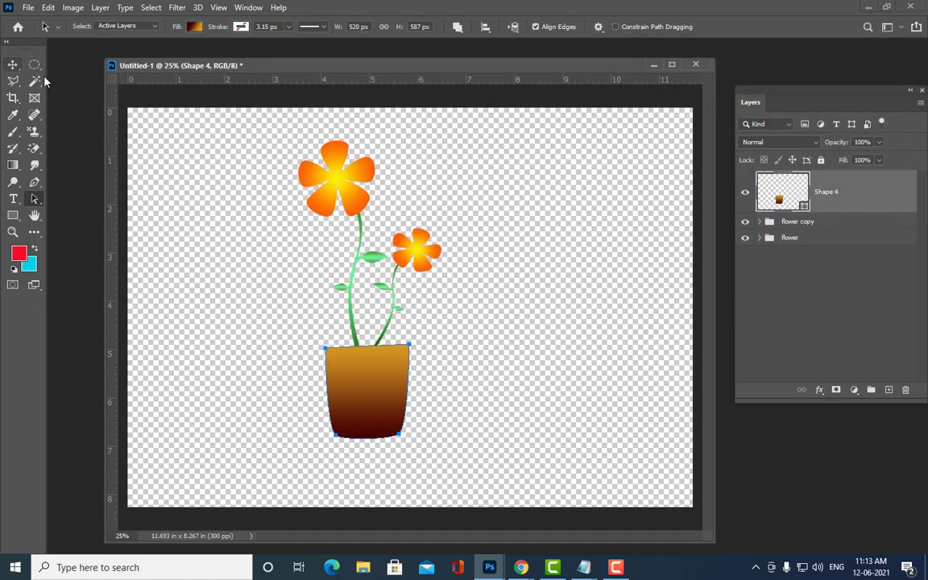
# - Group Shape 4, flower and flower copy together
pyautogui.press('v')
pyautogui.click(480, 182)
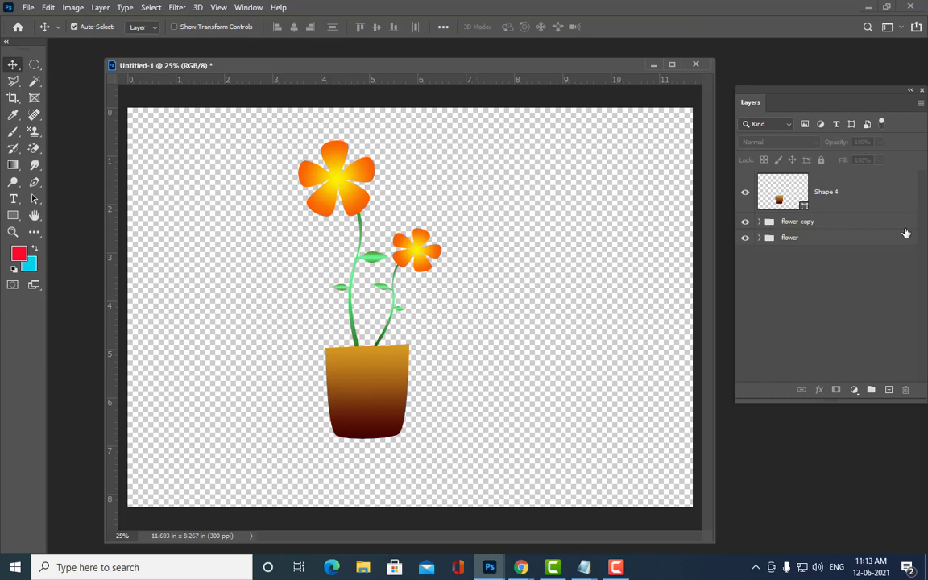
pyautogui.click(827, 238)
pyautogui.keyDown('shift'); pyautogui.click(876, 202); pyautogui.keyUp('shift')
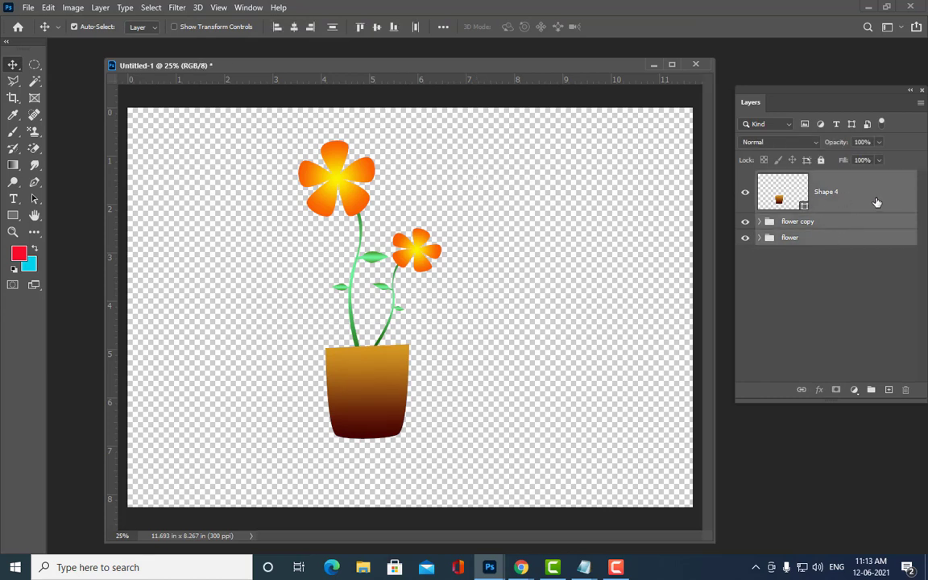
pyautogui.hotkey('ctrl', 'g')
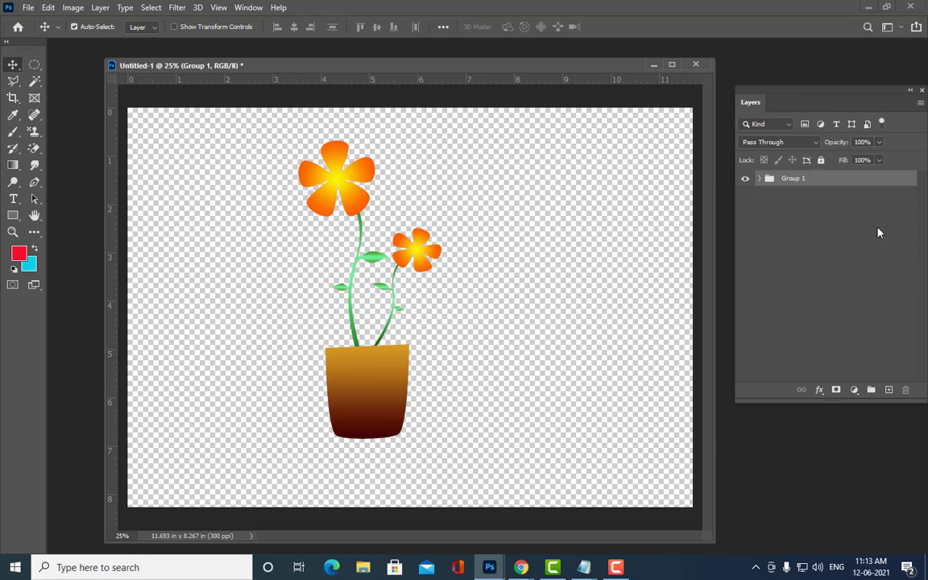
# - Rename the new group to 'flower'
pyautogui.doubleClick(811, 181)
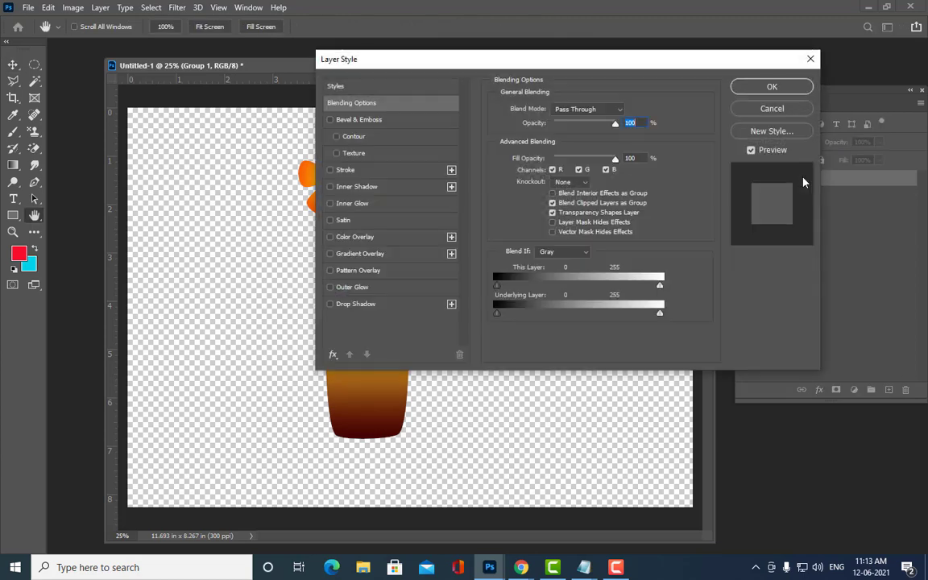
pyautogui.click(798, 109)
pyautogui.doubleClick(797, 181)
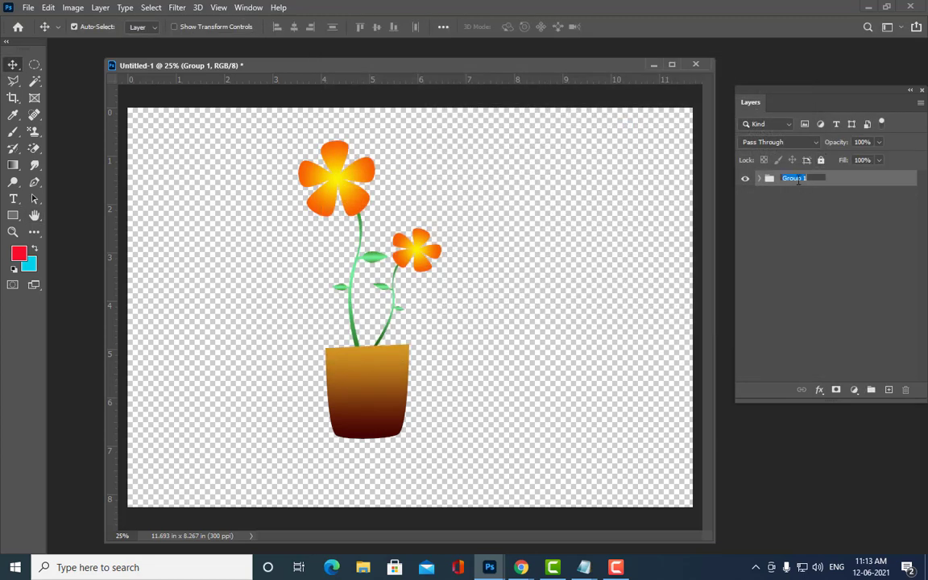
pyautogui.write('flower')
pyautogui.press('Return')
# - Shift the flower group slightly left on the canvas and collapse it
pyautogui.hotkey('ctrl', 't')
pyautogui.moveTo(383, 359); pyautogui.dragTo(333, 360)
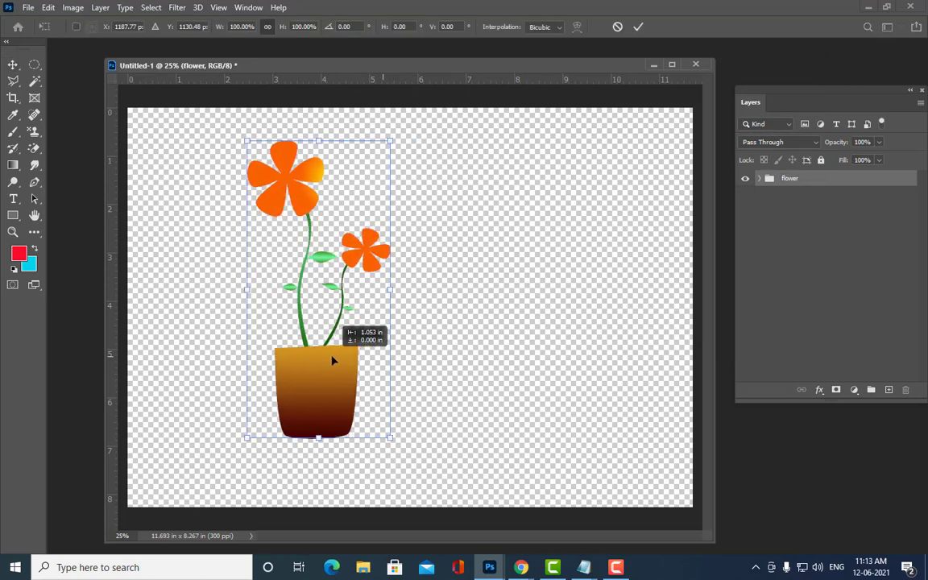
pyautogui.press('Return')
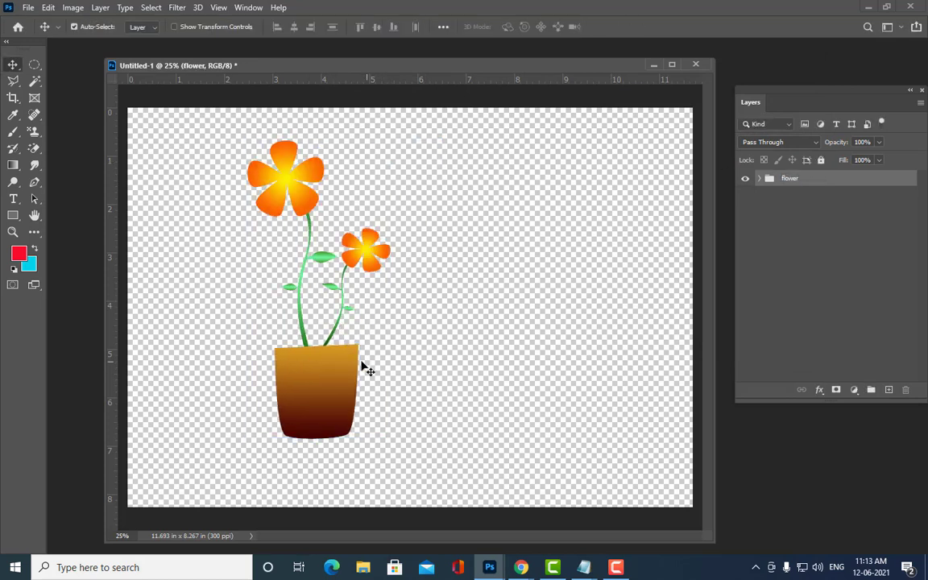
pyautogui.moveTo(318, 373); pyautogui.dragTo(456, 368)
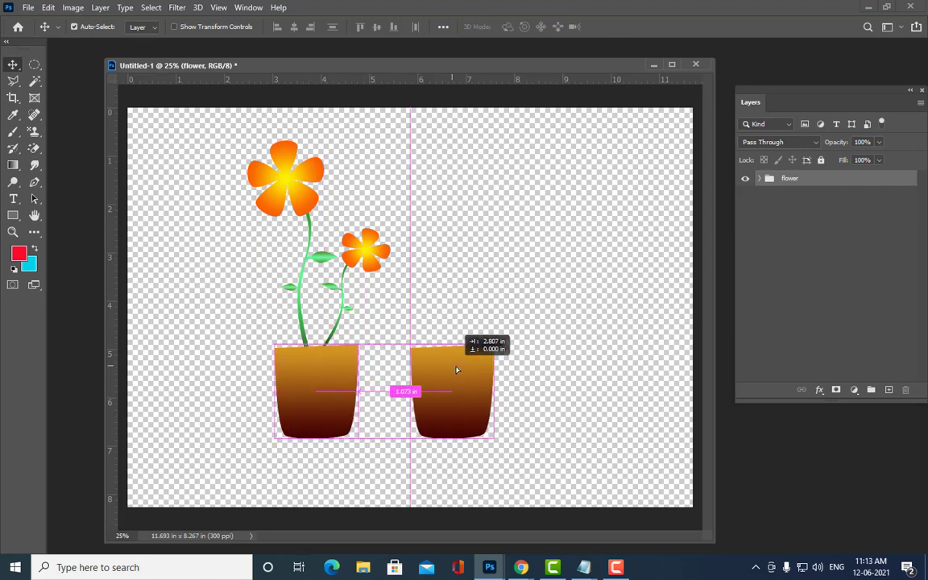
pyautogui.hotkey('ctrl', 'z')
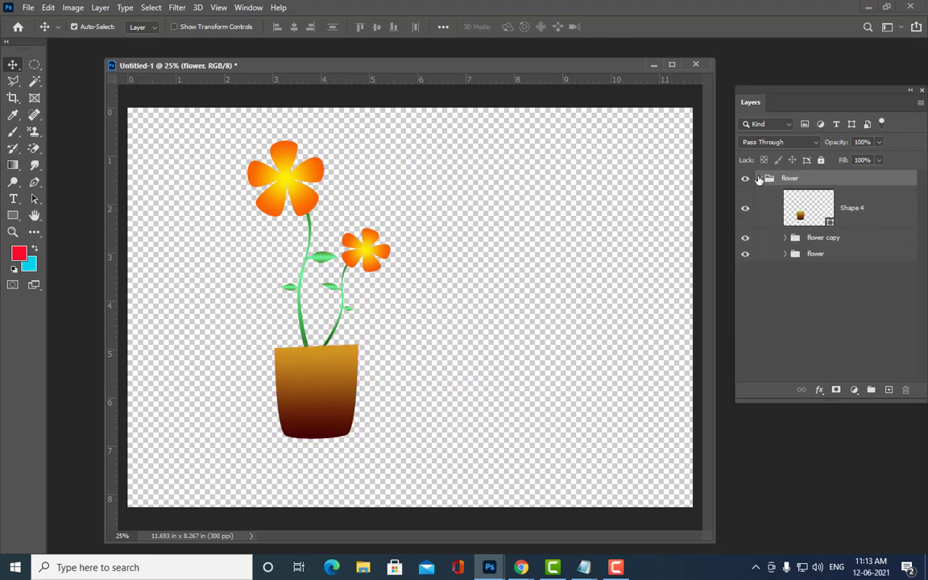
pyautogui.click(759, 178)
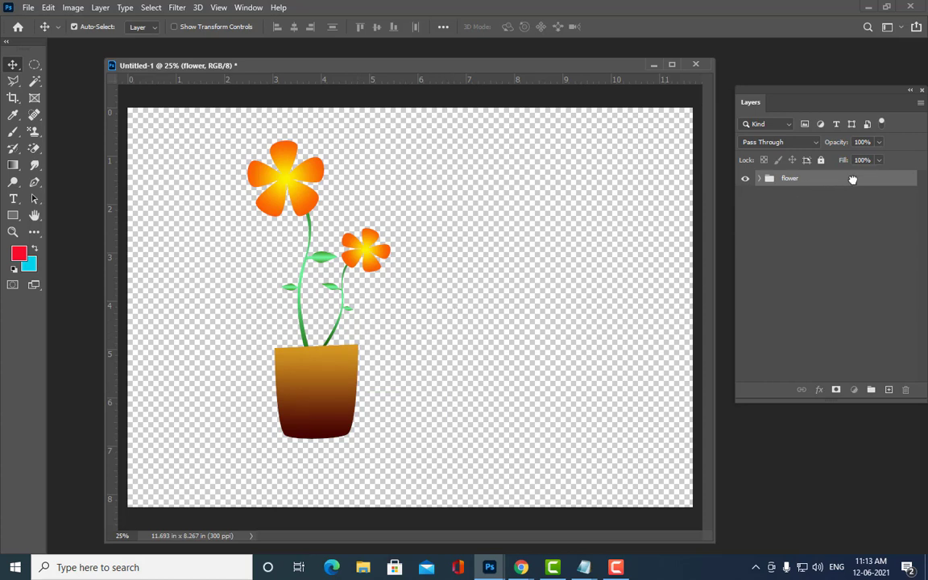
# - Duplicate the flower group as flower copy 2, move it right and flip it horizontally
pyautogui.moveTo(834, 180); pyautogui.dragTo(889, 389)
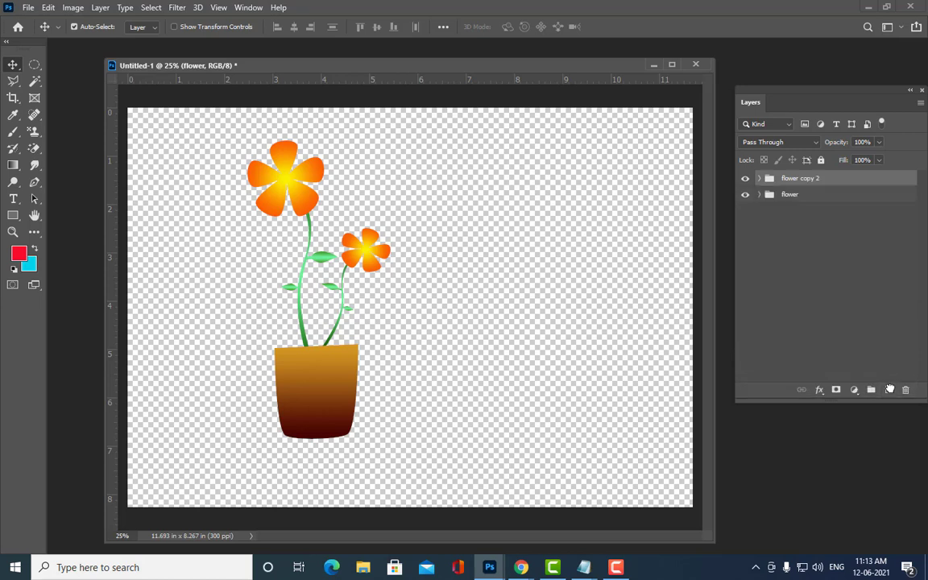
pyautogui.hotkey('ctrl', 't')
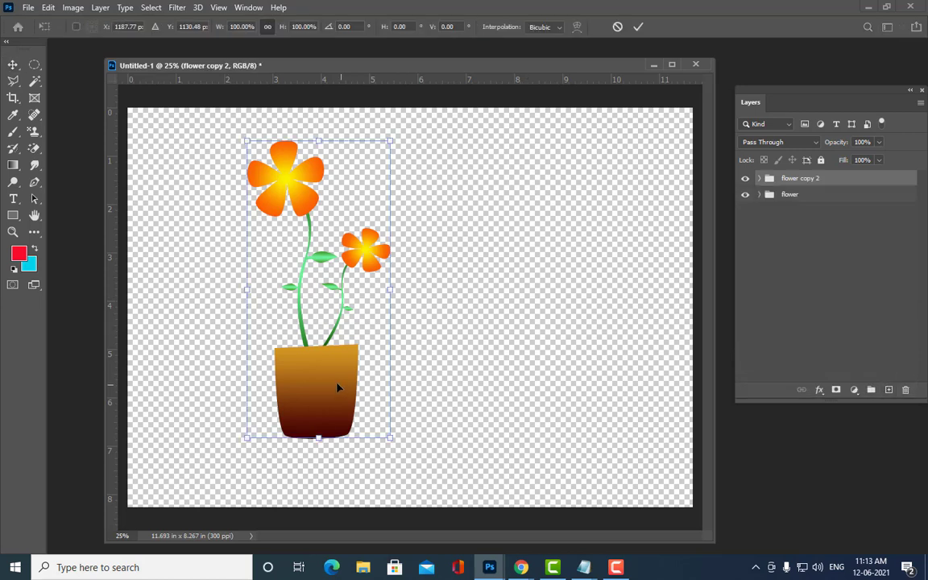
pyautogui.moveTo(338, 389); pyautogui.dragTo(496, 378)
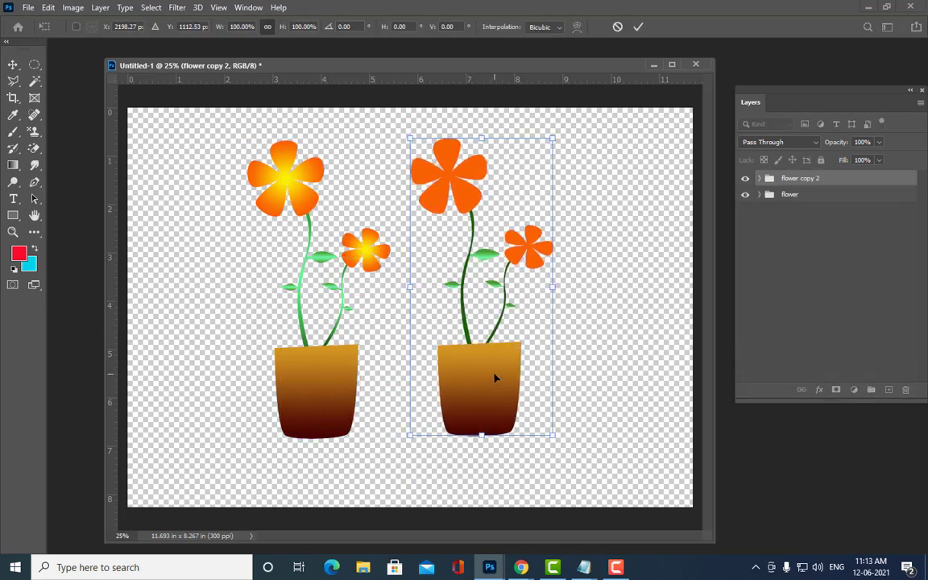
pyautogui.rightClick(495, 378)
pyautogui.click(532, 354)
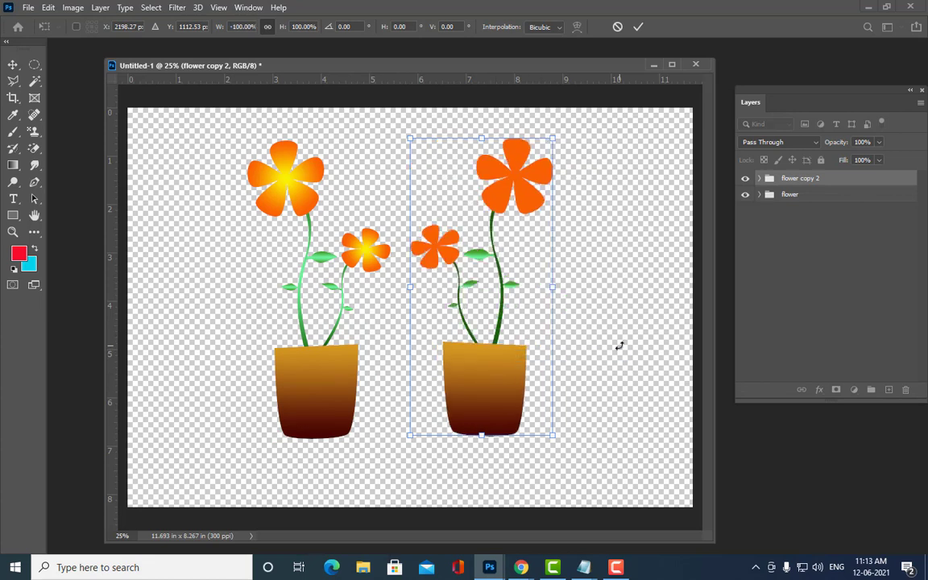
pyautogui.press('Return')
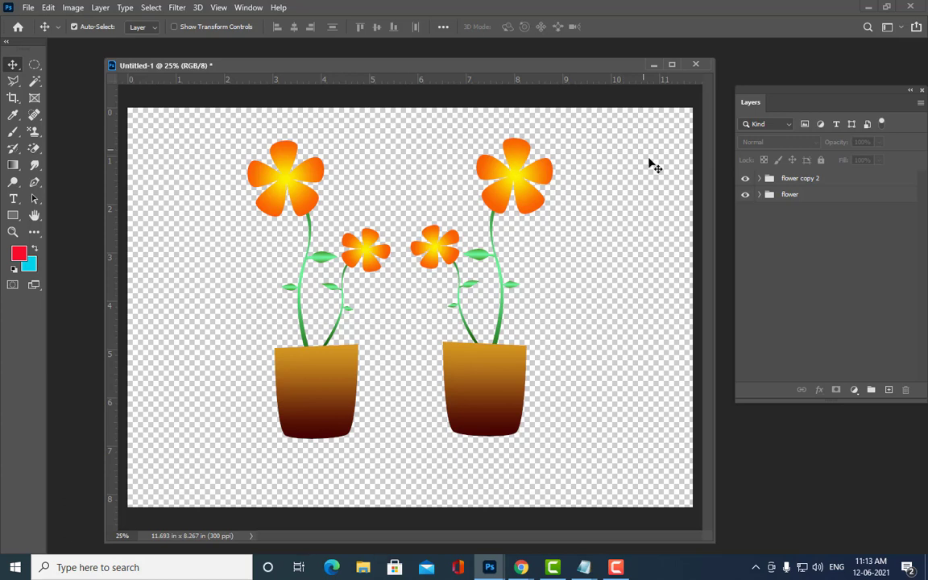
pyautogui.moveTo(521, 567)
pyautogui.click(418, 513)
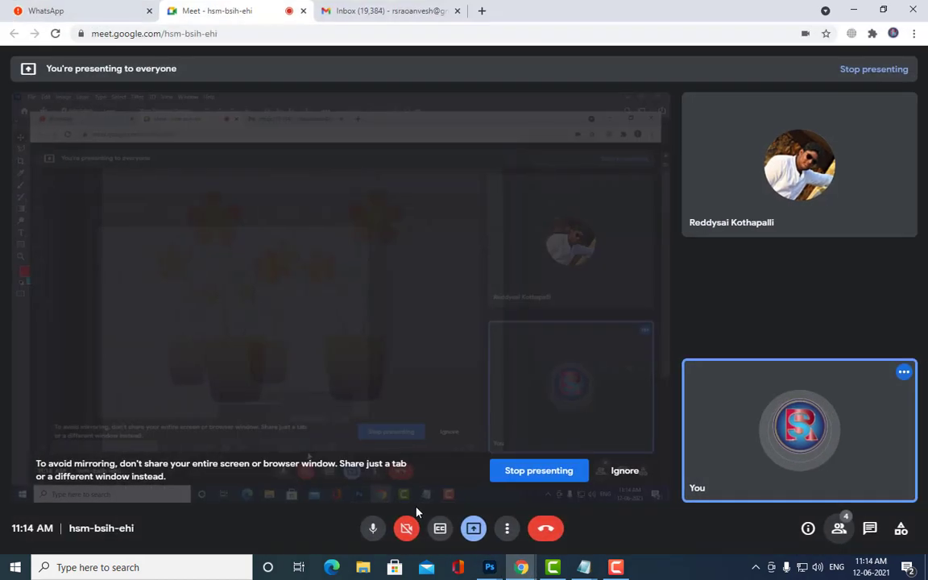
pyautogui.click(856, 14)
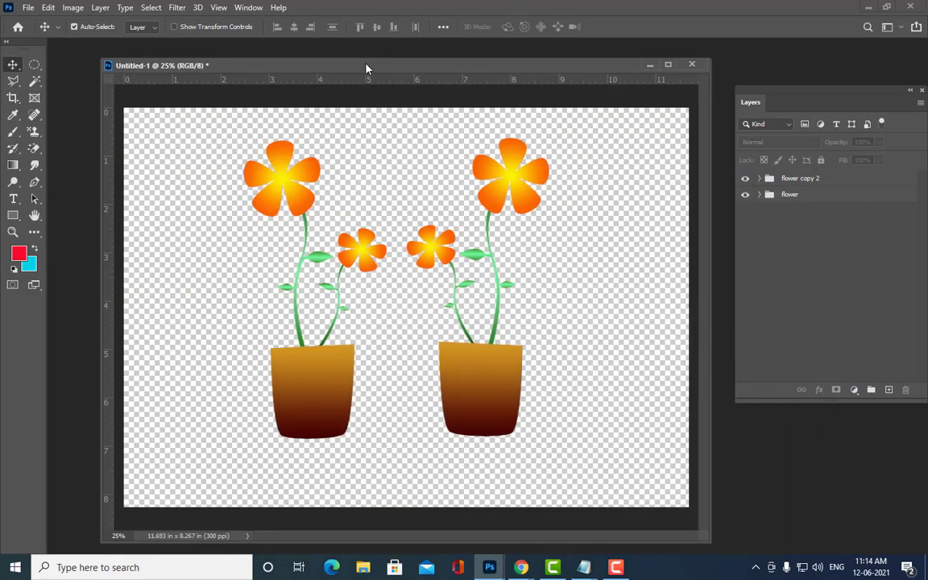
pyautogui.moveTo(382, 68); pyautogui.dragTo(369, 67)
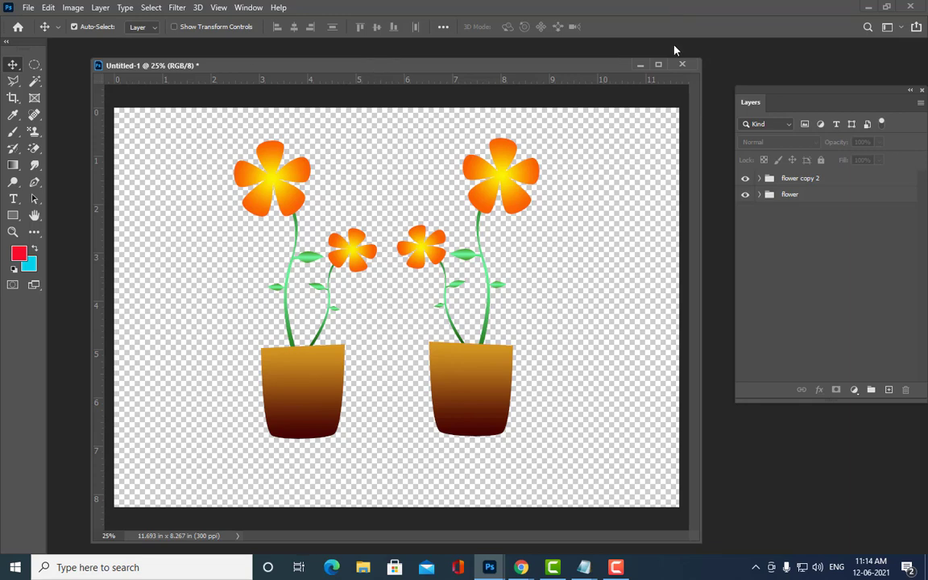
# - Close the flower document without saving and create a new A4 landscape 297 × 210 mm document
pyautogui.click(682, 65)
pyautogui.click(559, 187)
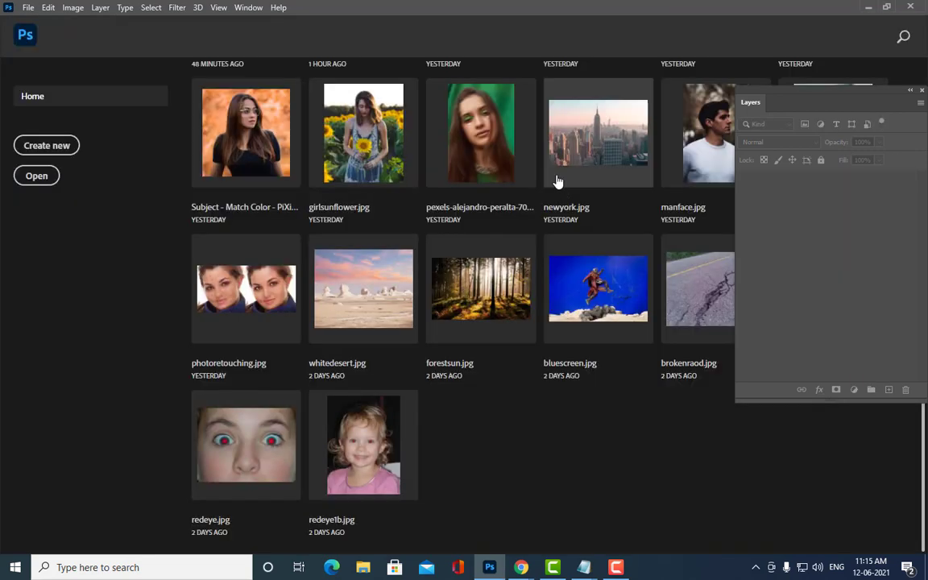
pyautogui.click(36, 145)
pyautogui.click(576, 129)
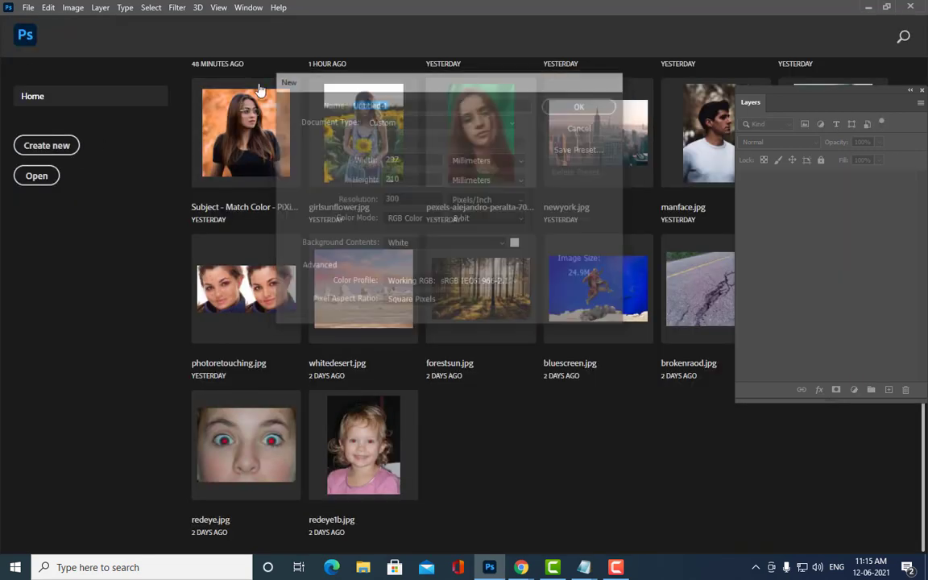
pyautogui.click(28, 8)
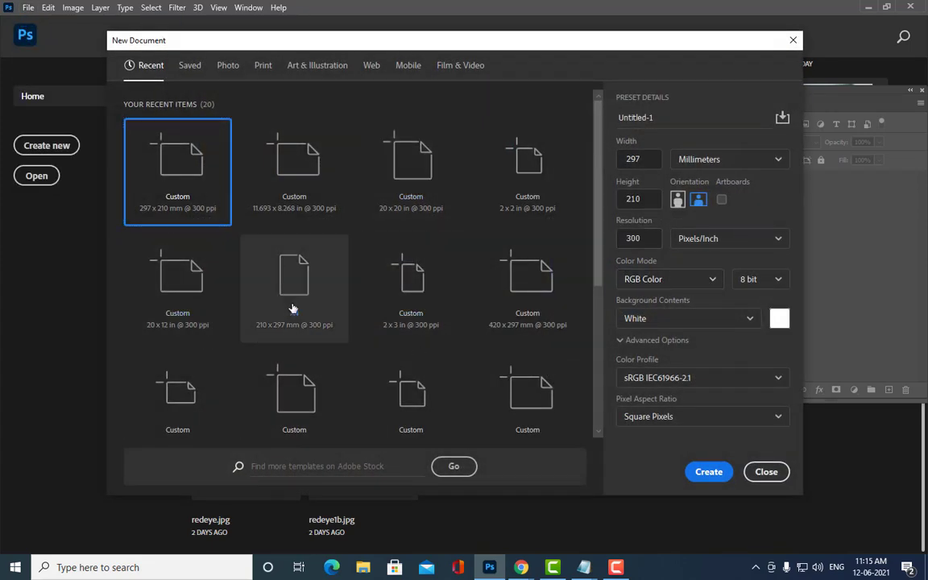
pyautogui.click(293, 309)
pyautogui.click(698, 199)
pyautogui.click(708, 471)
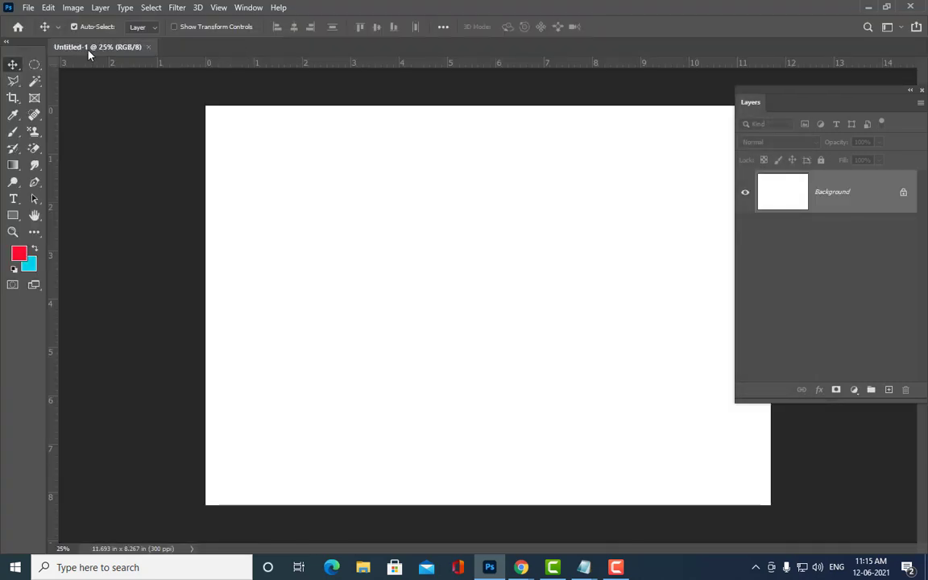
# - Float the new document in its own enlarged window
pyautogui.moveTo(87, 50); pyautogui.dragTo(146, 69)
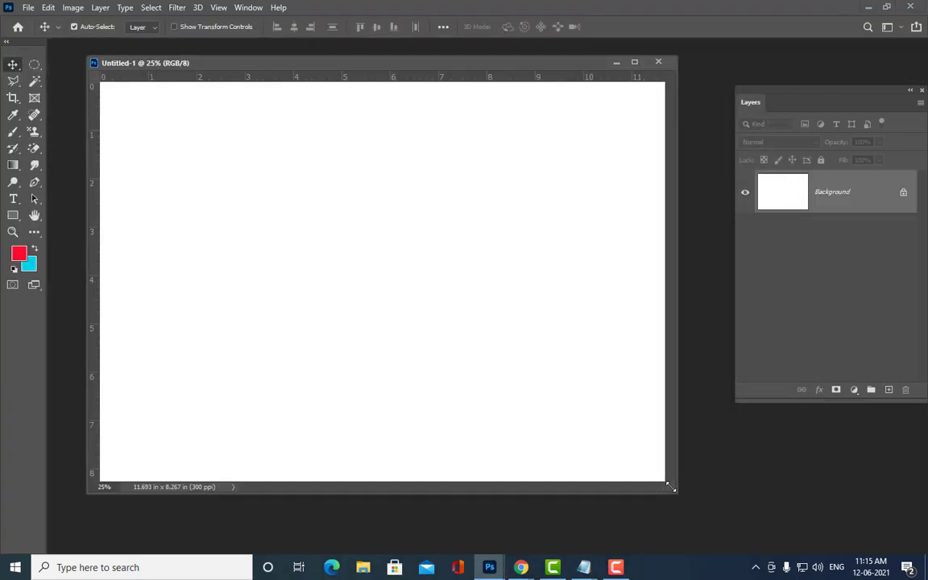
pyautogui.moveTo(670, 487); pyautogui.dragTo(720, 544)
pyautogui.moveTo(369, 64); pyautogui.dragTo(367, 56)
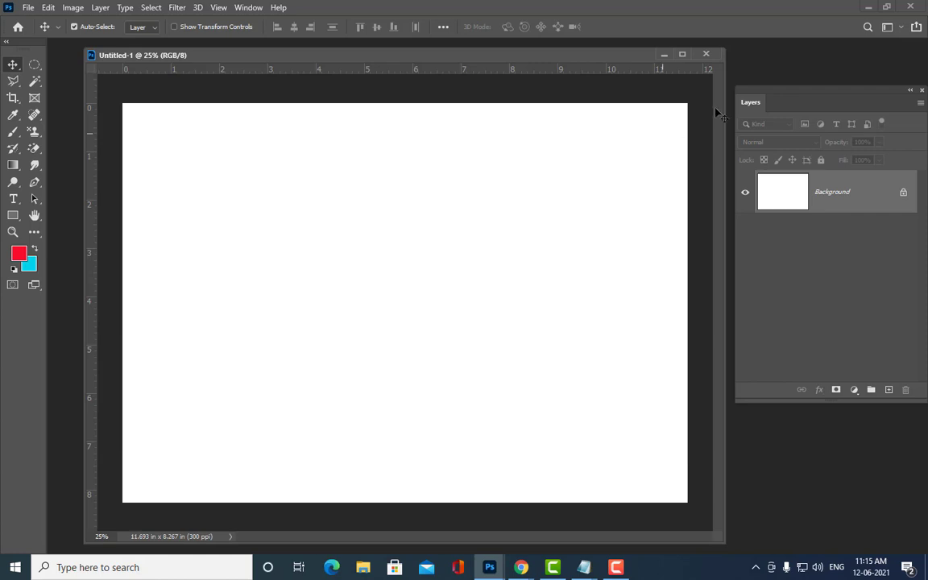
# - Draw a closed heart path with the Pen tool: bottom point, two curved lobes, top notch
pyautogui.click(34, 184)
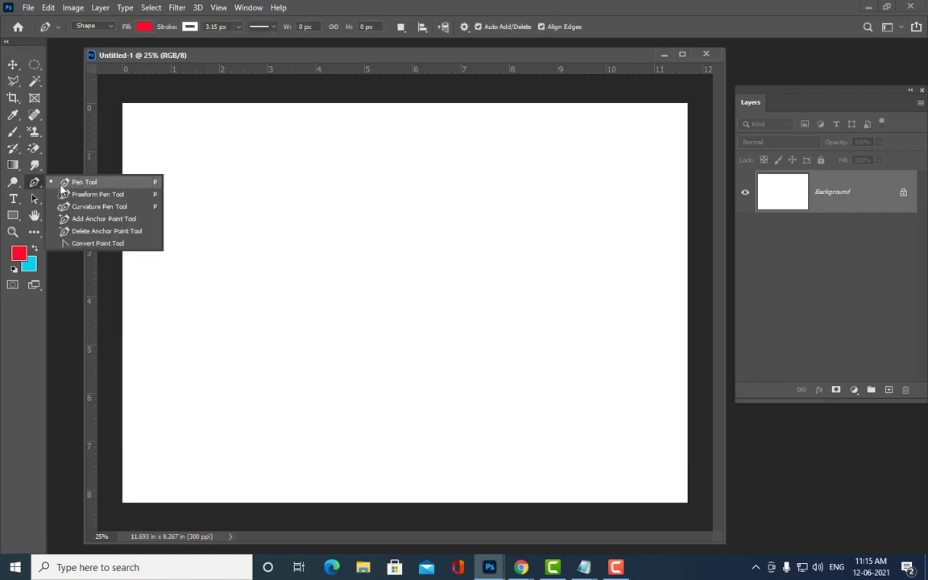
pyautogui.click(61, 183)
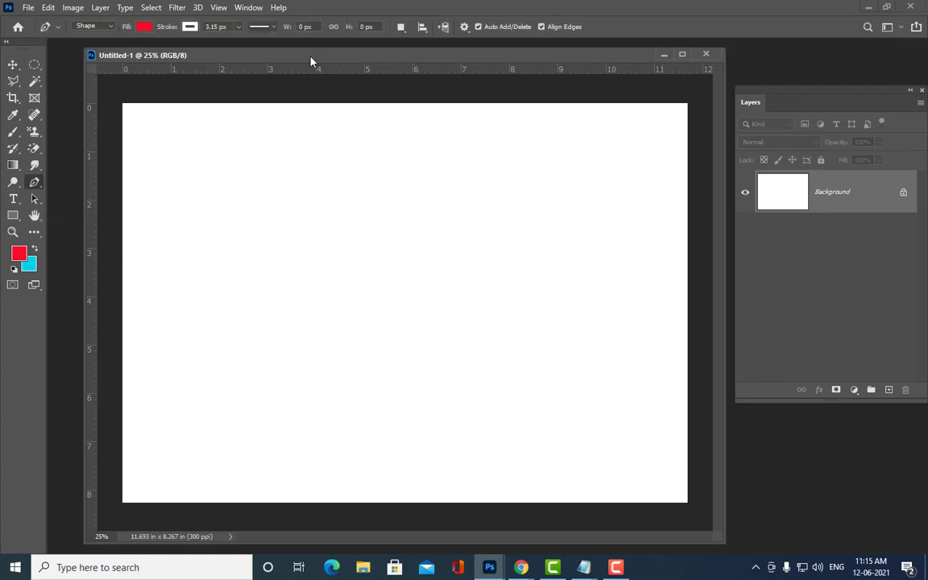
pyautogui.moveTo(311, 55); pyautogui.dragTo(308, 67)
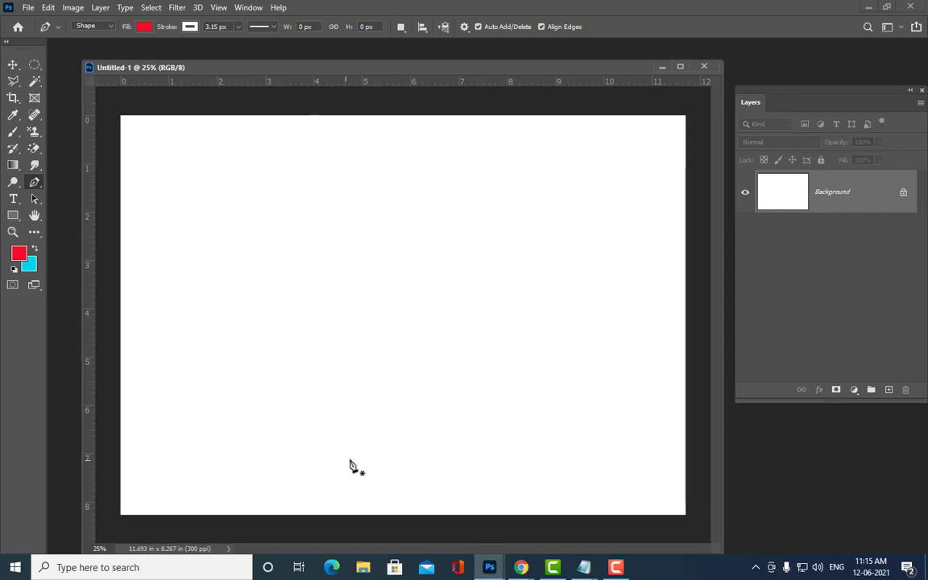
pyautogui.click(381, 418)
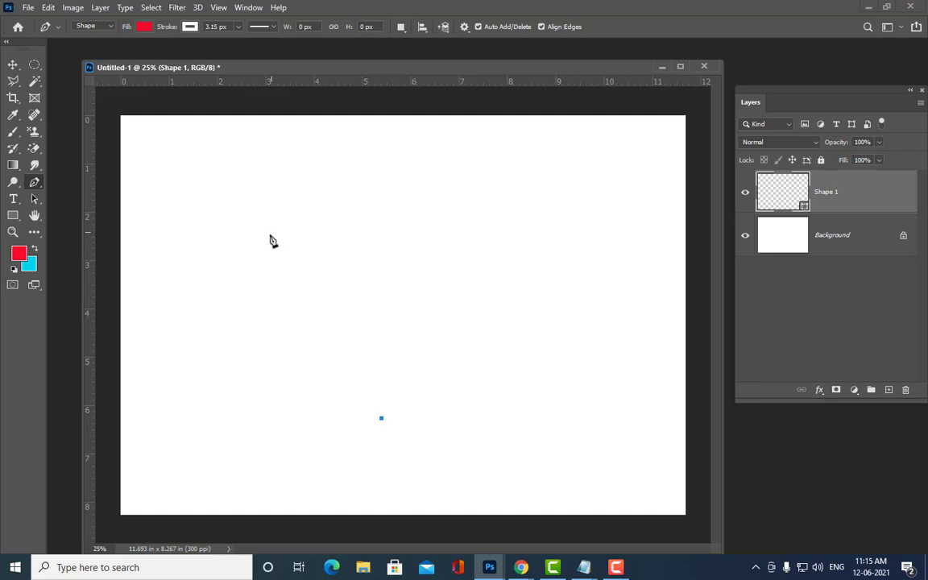
pyautogui.moveTo(269, 240); pyautogui.dragTo(304, 190)
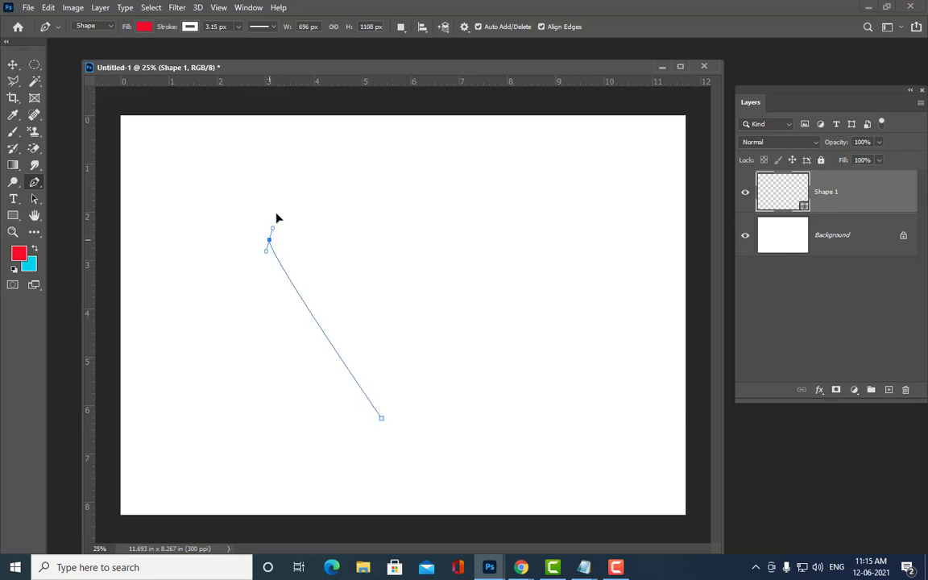
pyautogui.click(390, 269)
pyautogui.moveTo(493, 232); pyautogui.dragTo(532, 301)
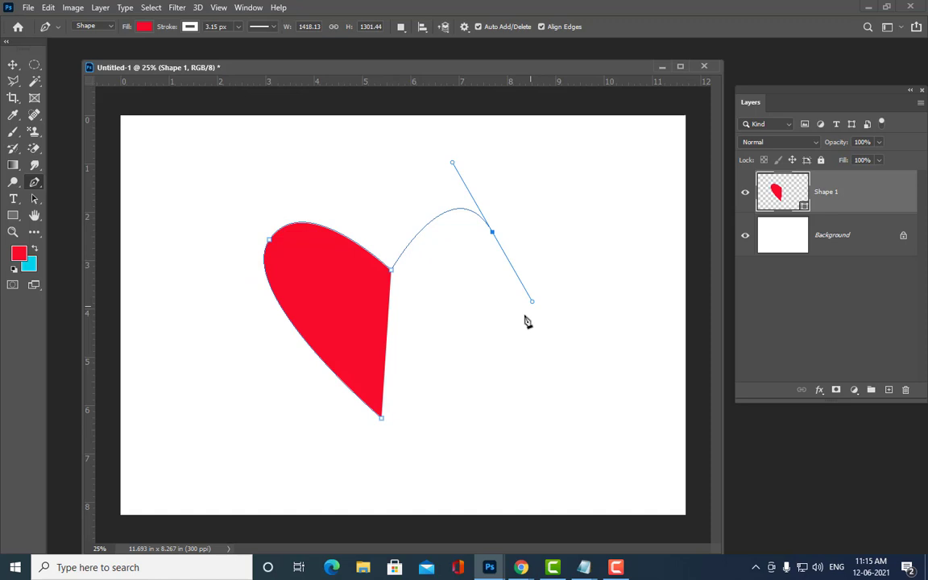
pyautogui.click(382, 418)
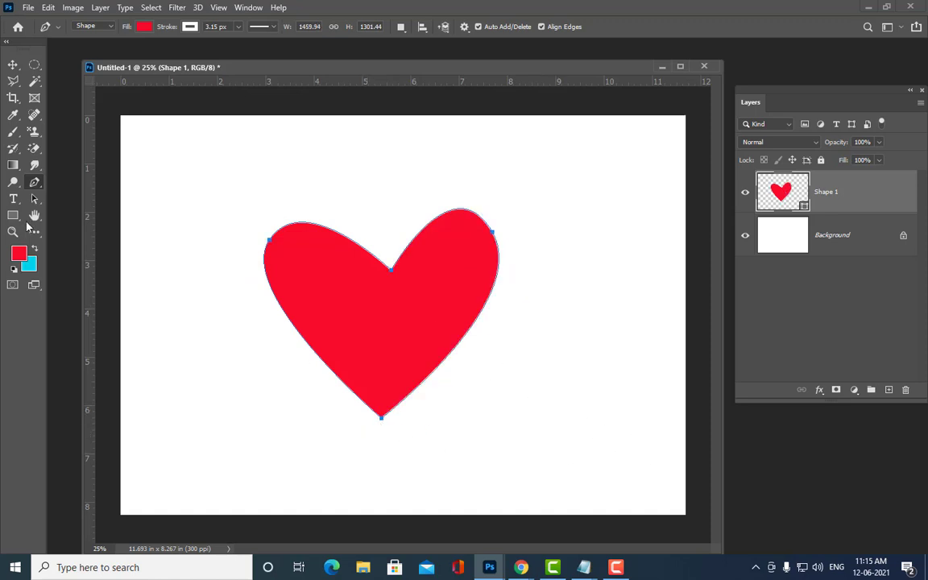
# - Round out both heart lobes, raise the top notch and lower the bottom point
pyautogui.moveTo(34, 198); pyautogui.dragTo(66, 212)
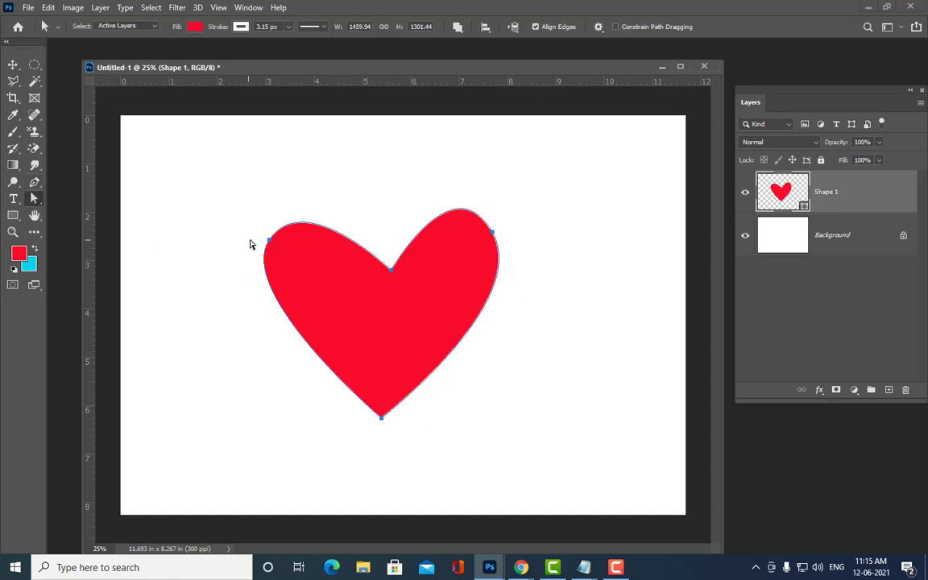
pyautogui.moveTo(268, 239); pyautogui.dragTo(221, 309)
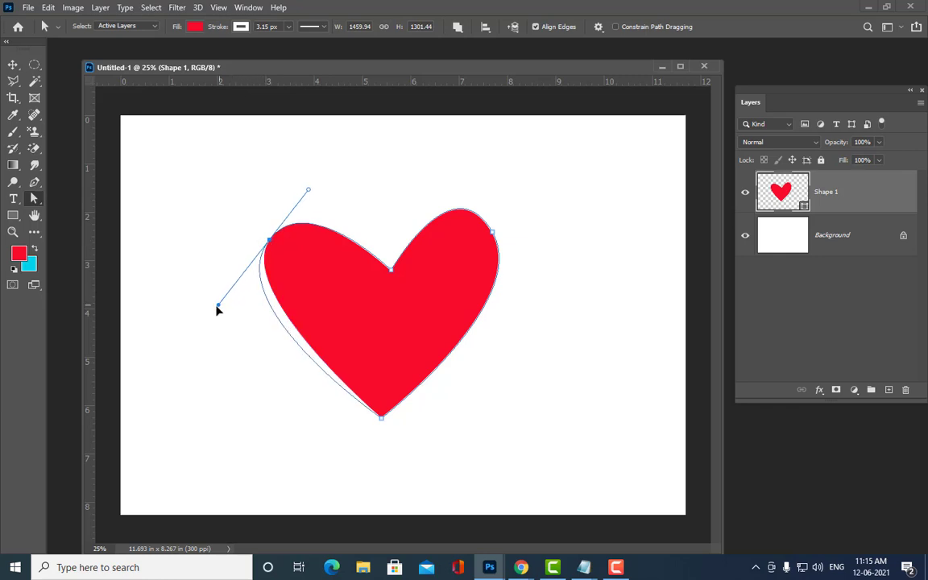
pyautogui.moveTo(311, 190); pyautogui.dragTo(315, 172)
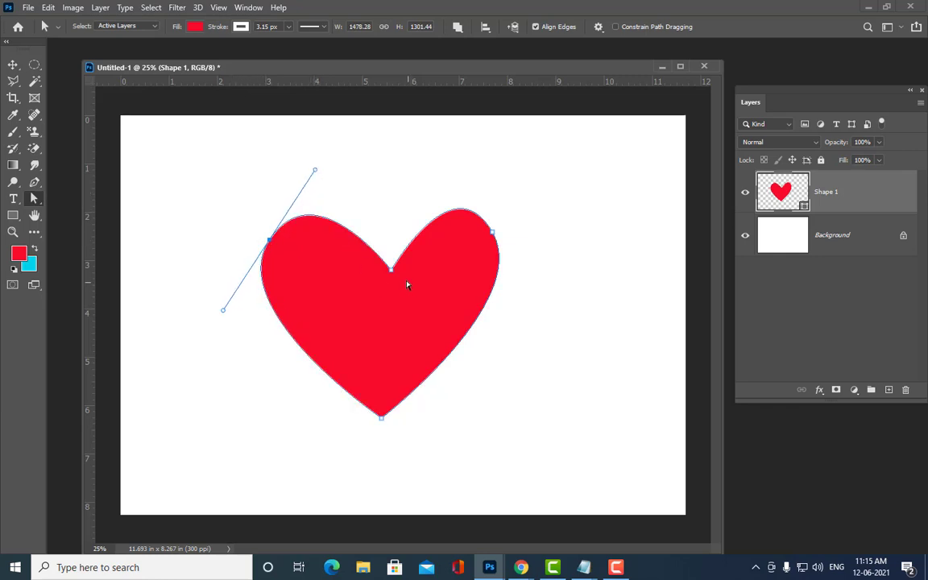
pyautogui.moveTo(390, 269); pyautogui.dragTo(384, 256)
pyautogui.click(491, 232)
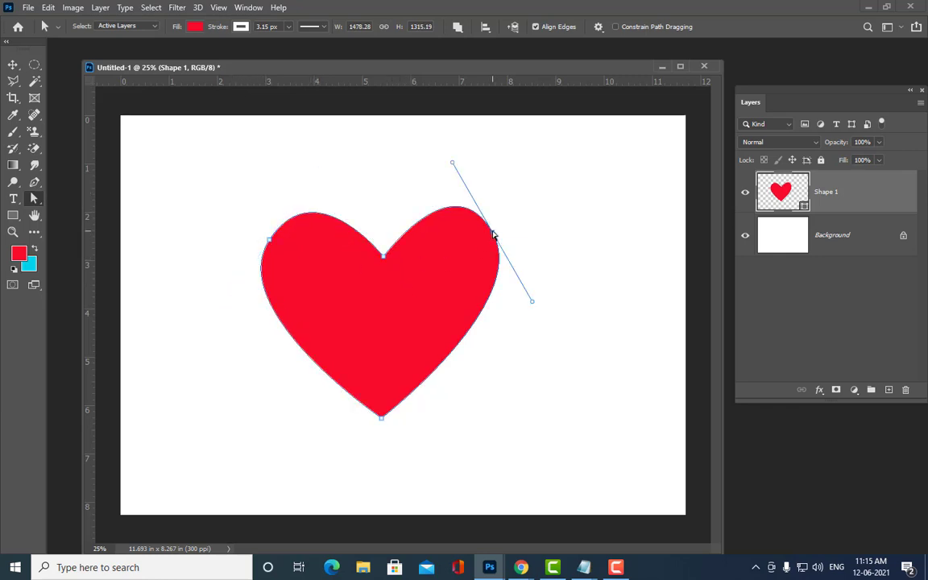
pyautogui.moveTo(453, 163); pyautogui.dragTo(442, 166)
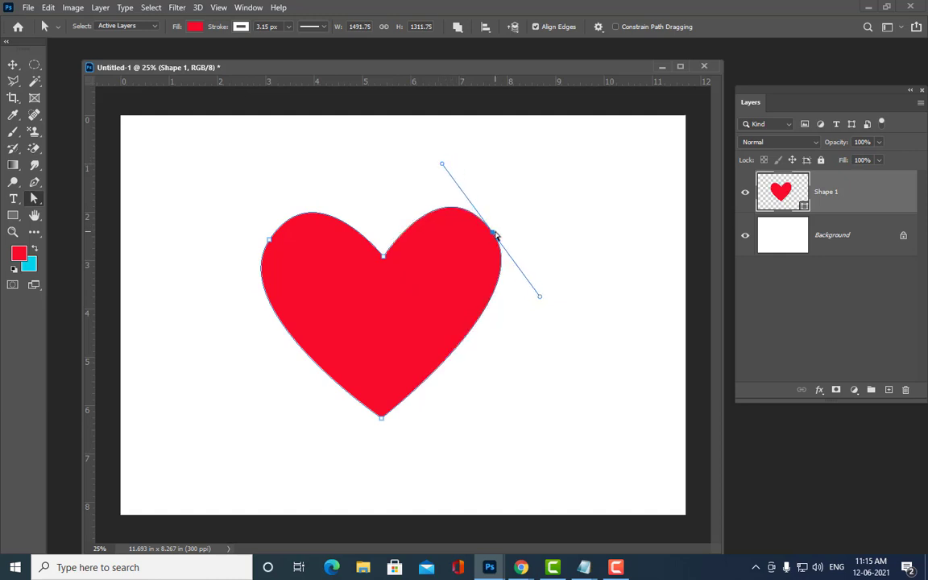
pyautogui.moveTo(491, 232); pyautogui.dragTo(493, 233)
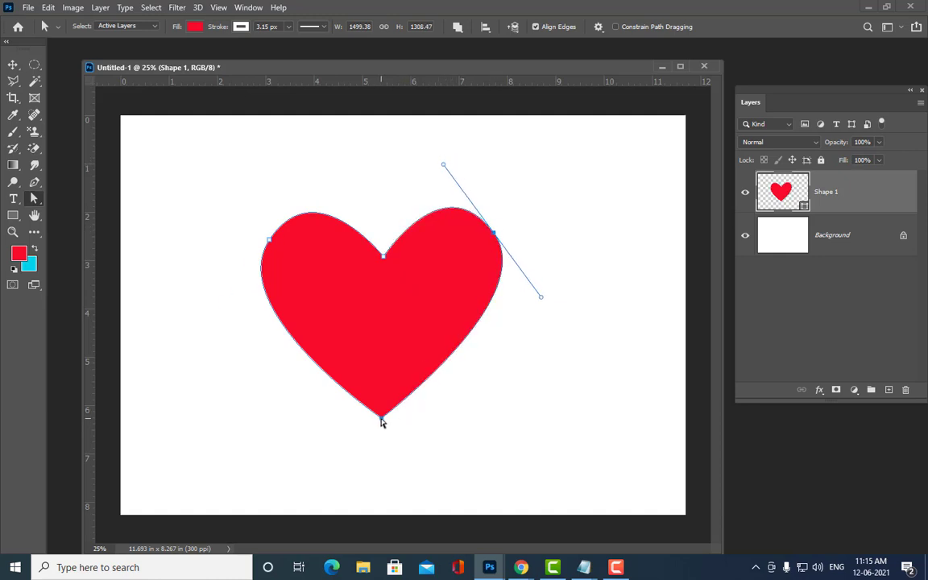
pyautogui.moveTo(381, 418); pyautogui.dragTo(378, 439)
# - Fine-tune the top notch and both lobe anchors to balance the red heart
pyautogui.click(383, 257)
pyautogui.moveTo(384, 257); pyautogui.dragTo(385, 261)
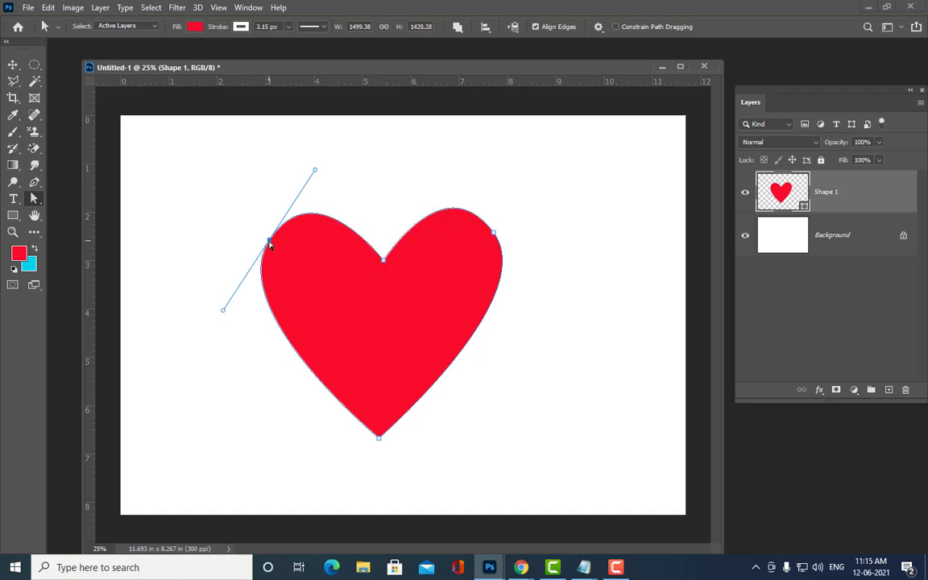
pyautogui.moveTo(269, 242); pyautogui.dragTo(263, 247)
pyautogui.moveTo(309, 180); pyautogui.dragTo(319, 182)
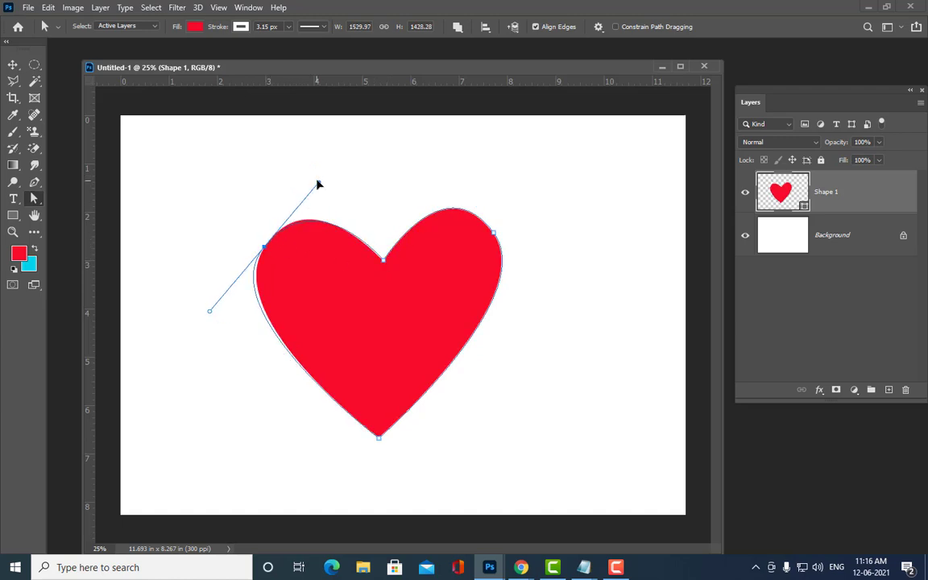
pyautogui.moveTo(493, 234); pyautogui.dragTo(496, 248)
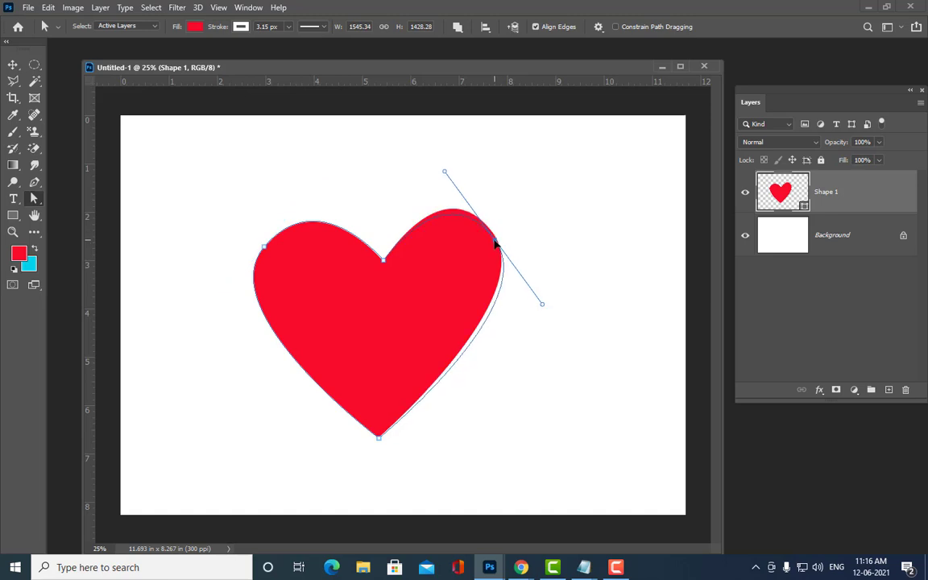
pyautogui.click(553, 239)
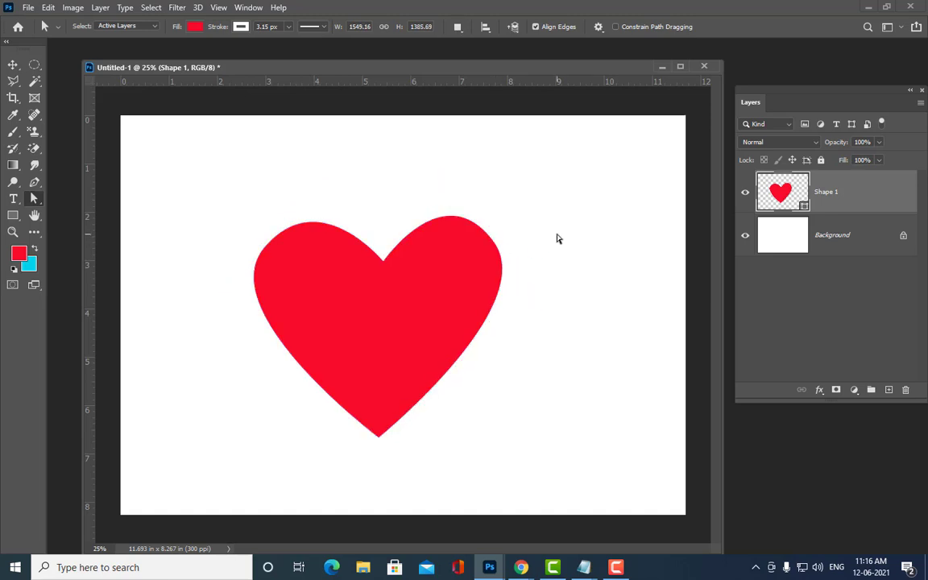
pyautogui.click(487, 236)
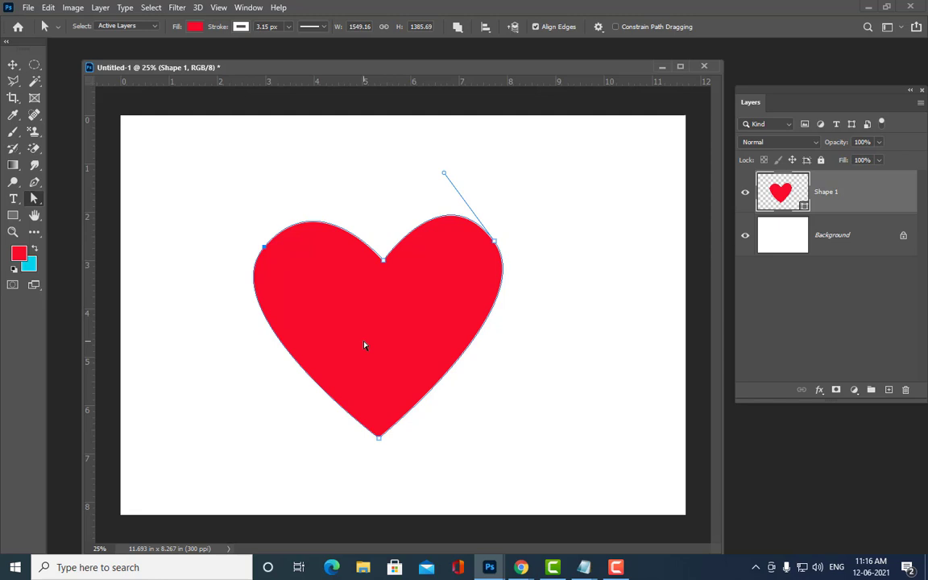
pyautogui.moveTo(320, 67); pyautogui.dragTo(335, 63)
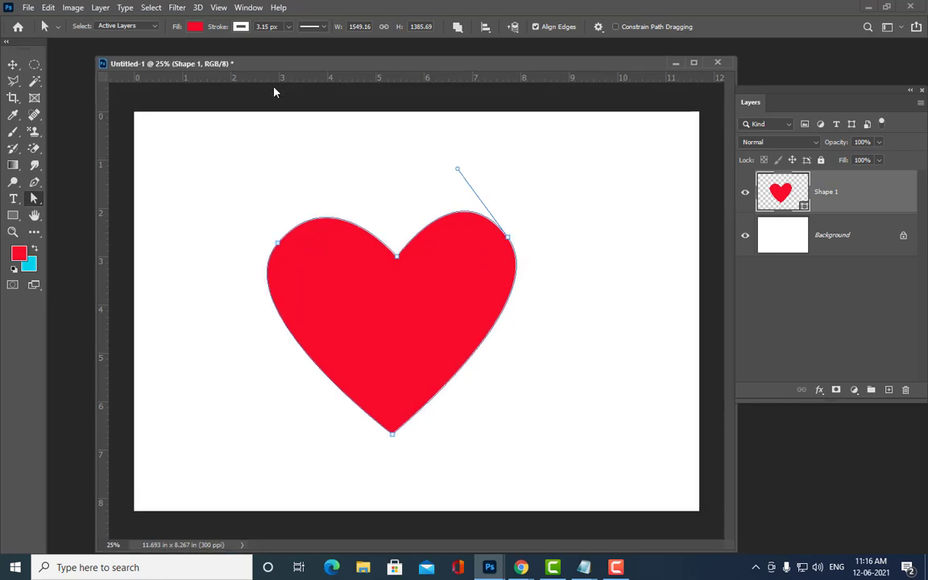
pyautogui.click(35, 183)
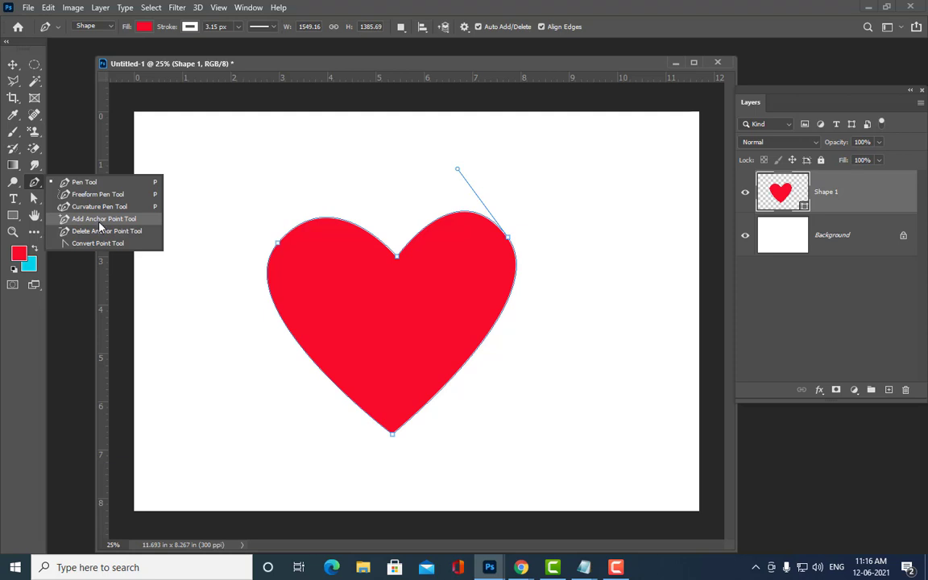
# - Add anchor points on the heart's lower-left and lower-right edges with the Add Anchor Point Tool
pyautogui.click(99, 221)
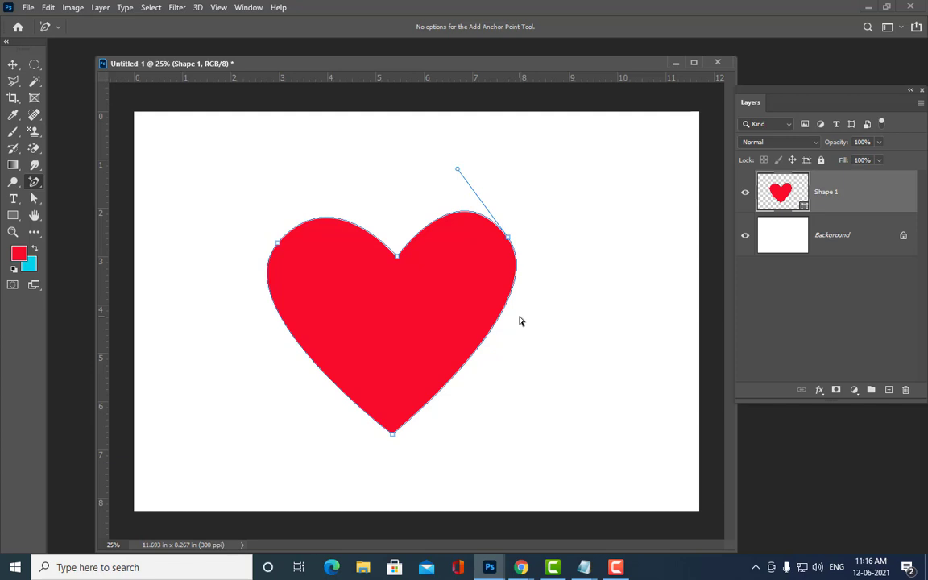
pyautogui.click(321, 372)
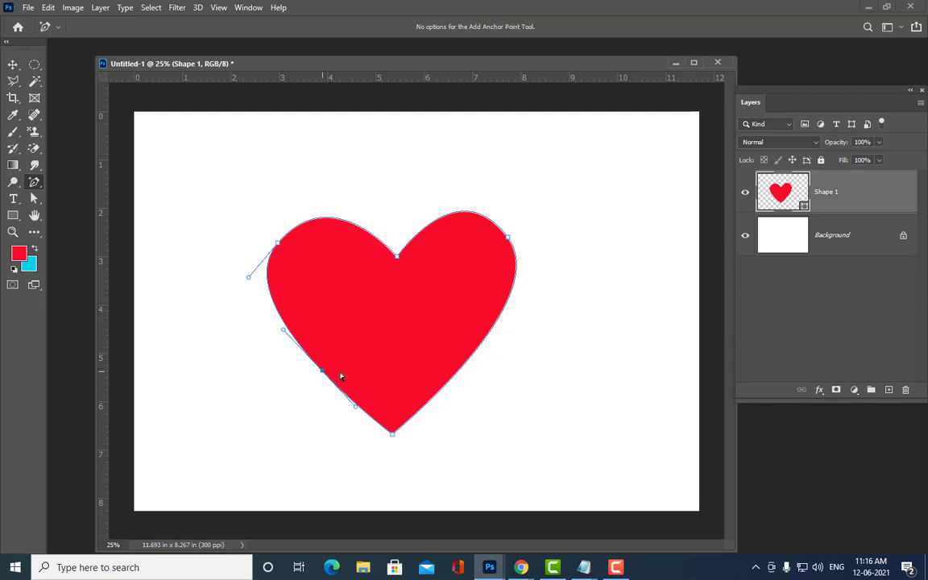
pyautogui.click(462, 369)
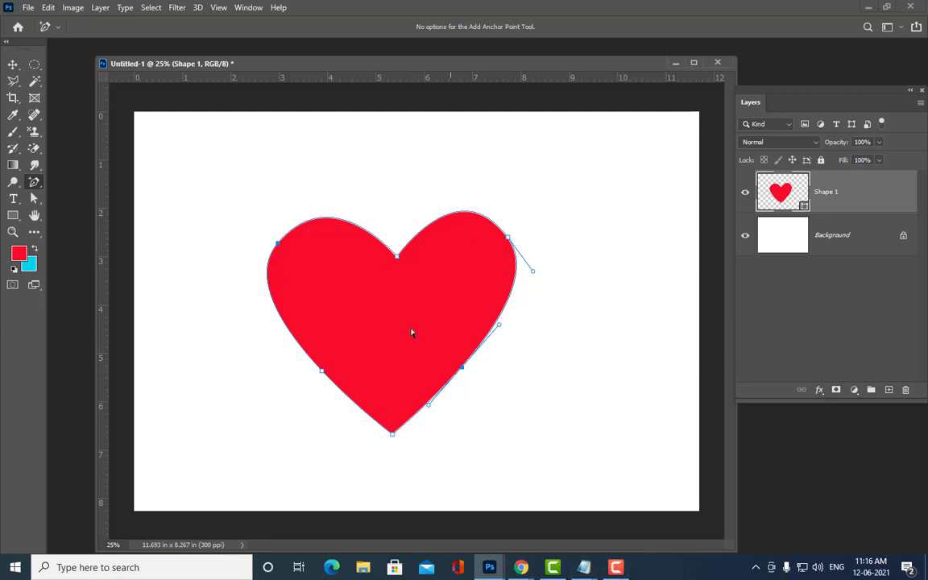
pyautogui.click(34, 198)
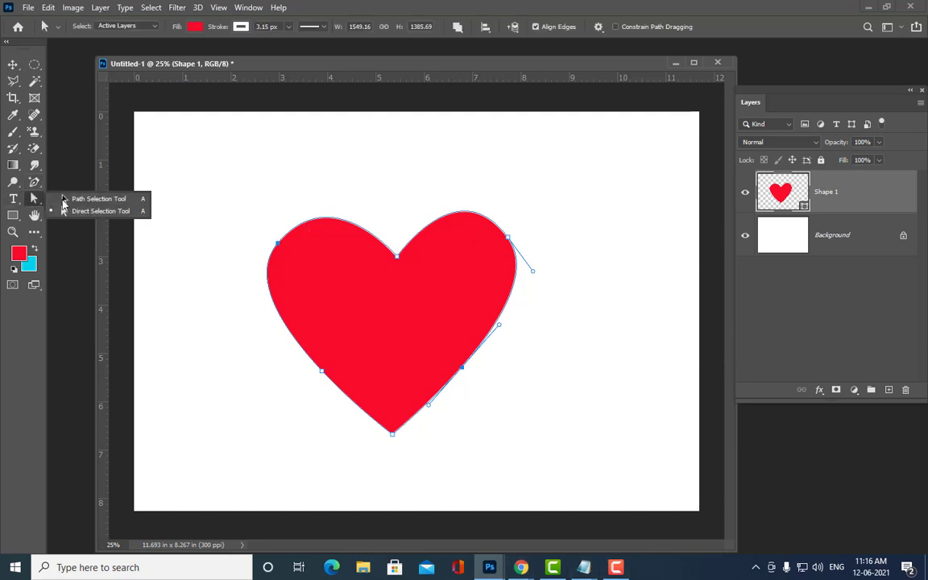
# - Pull the two new lower anchors up and inward so the heart's sides curve in
pyautogui.click(72, 210)
pyautogui.click(322, 371)
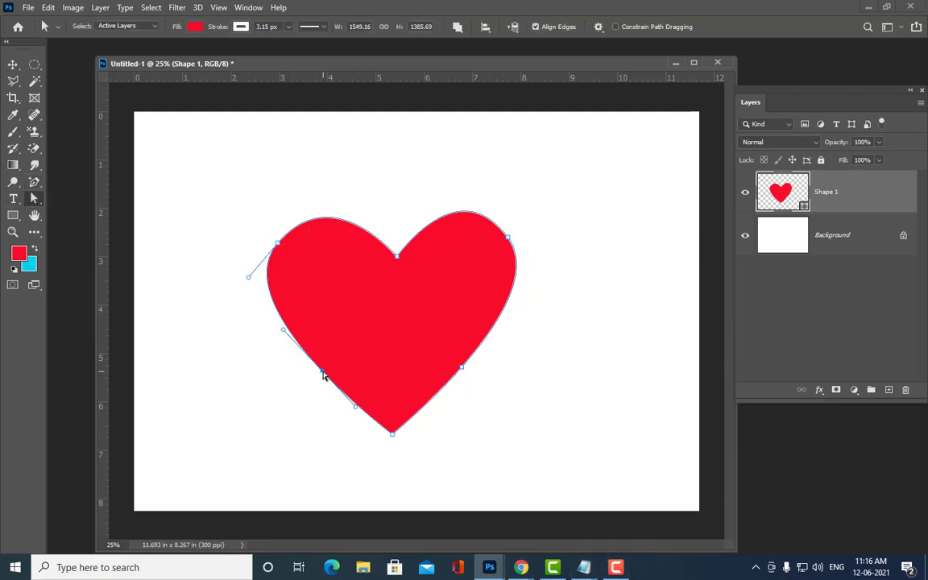
pyautogui.moveTo(322, 371); pyautogui.dragTo(338, 352)
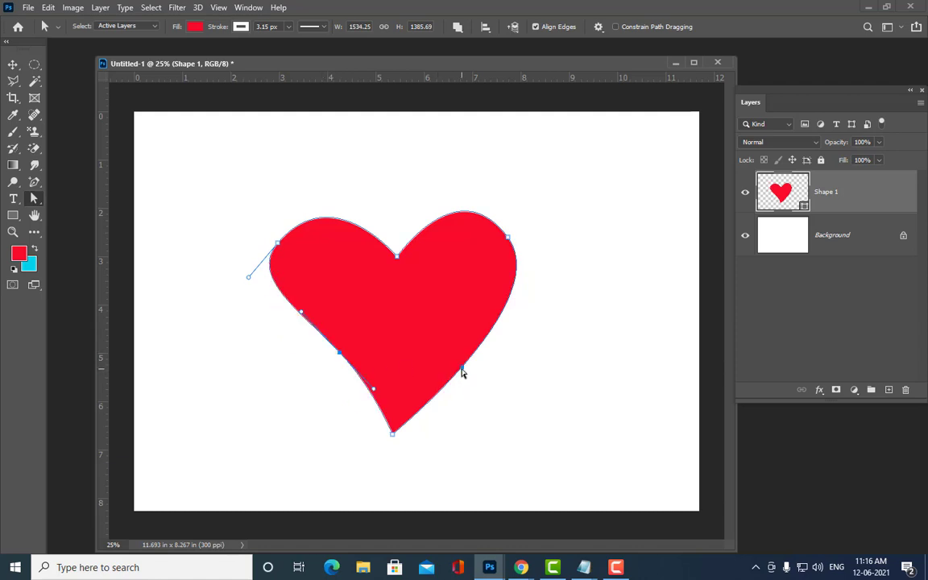
pyautogui.moveTo(463, 373); pyautogui.dragTo(439, 356)
pyautogui.click(523, 367)
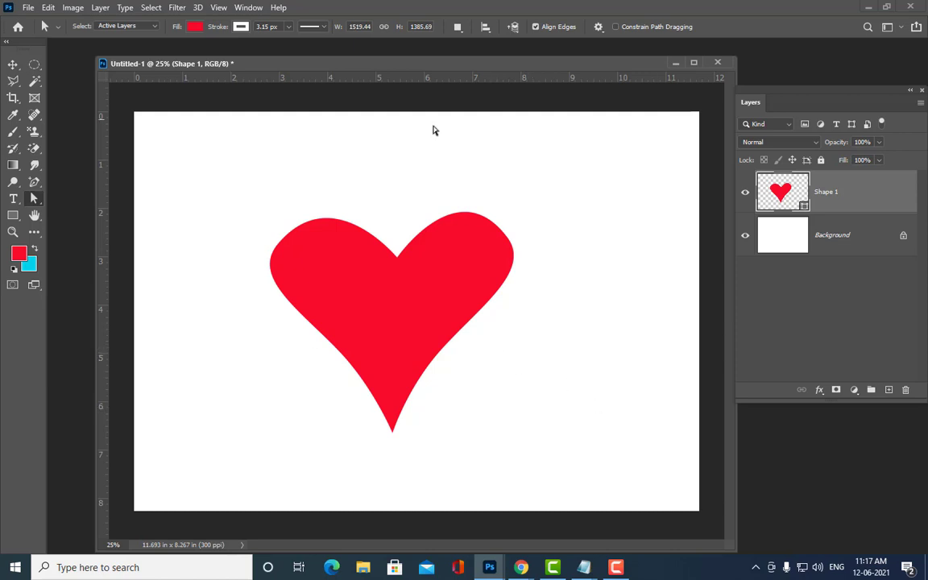
# - Reshape the right lobe by raising its anchor and adjusting its direction handles
pyautogui.click(508, 240)
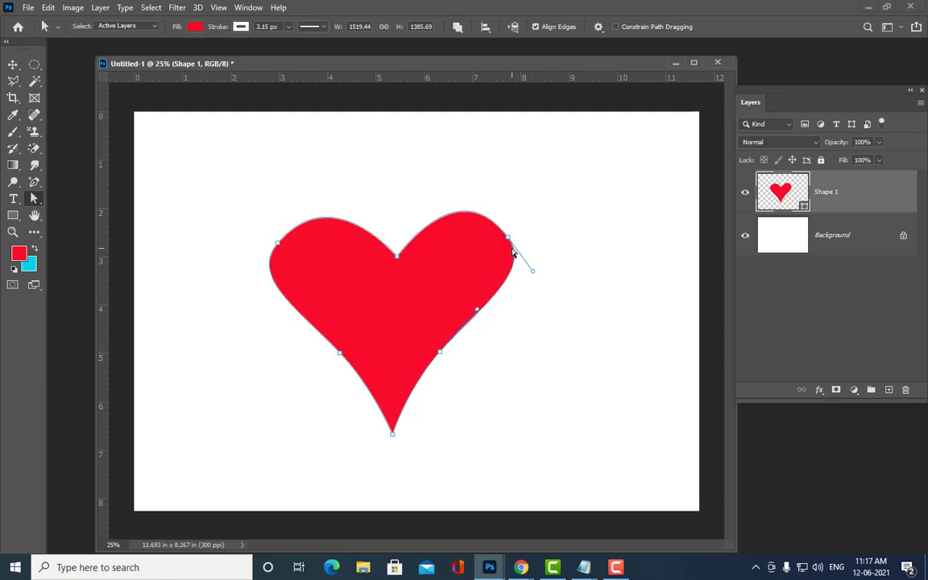
pyautogui.click(533, 270)
pyautogui.moveTo(534, 286); pyautogui.dragTo(537, 286)
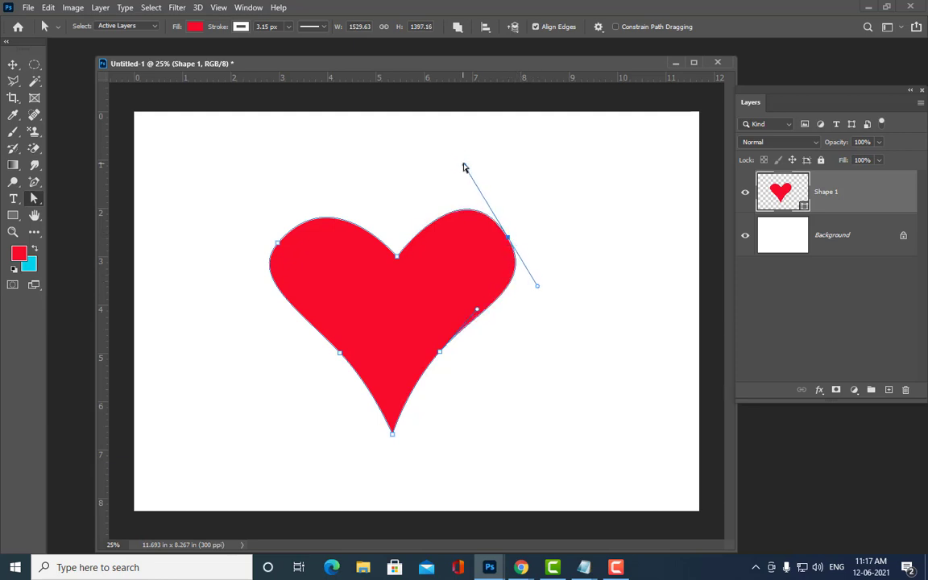
pyautogui.moveTo(463, 167); pyautogui.dragTo(468, 184)
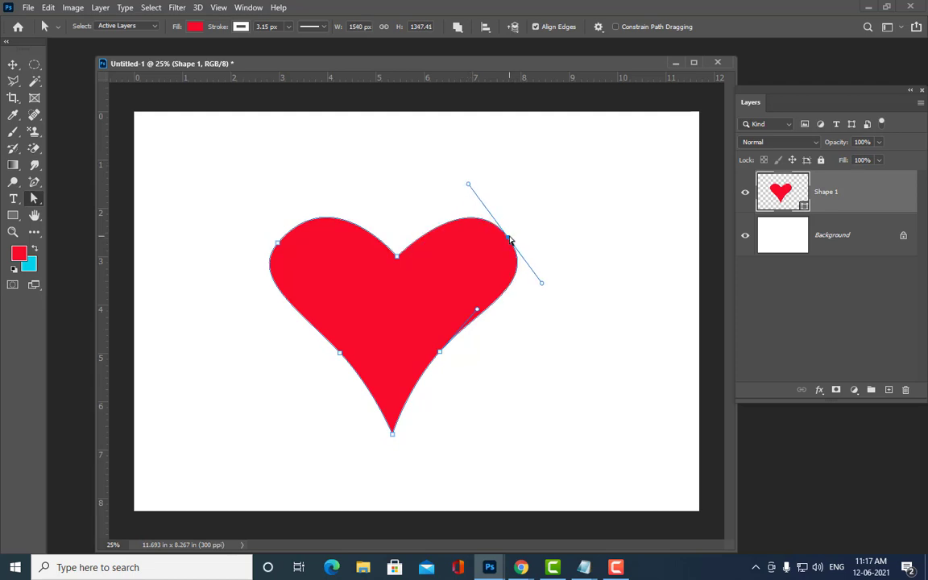
pyautogui.moveTo(510, 240); pyautogui.dragTo(511, 232)
pyautogui.moveTo(542, 277); pyautogui.dragTo(534, 281)
# - Raise, shift and widen the left lobe using its anchor and direction handles
pyautogui.click(278, 244)
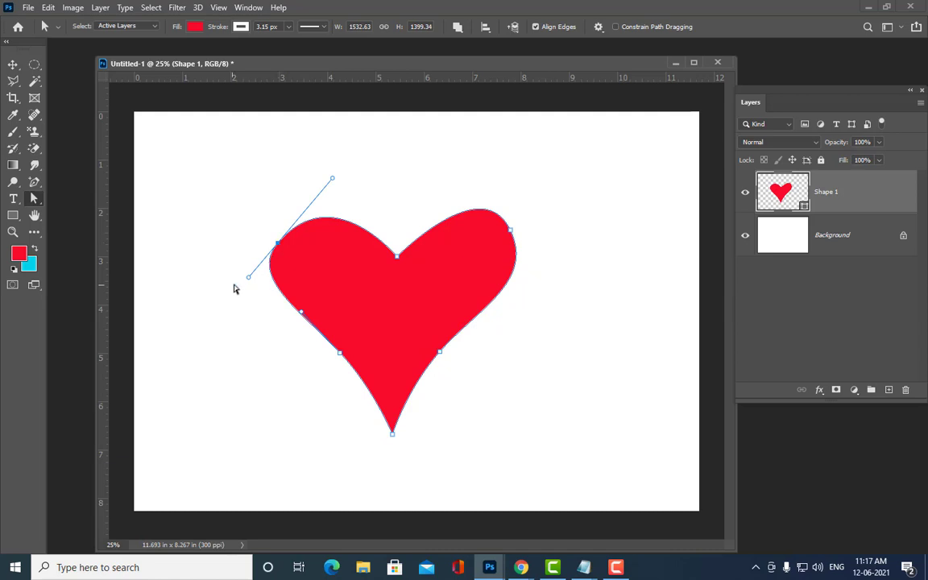
pyautogui.moveTo(248, 277); pyautogui.dragTo(245, 287)
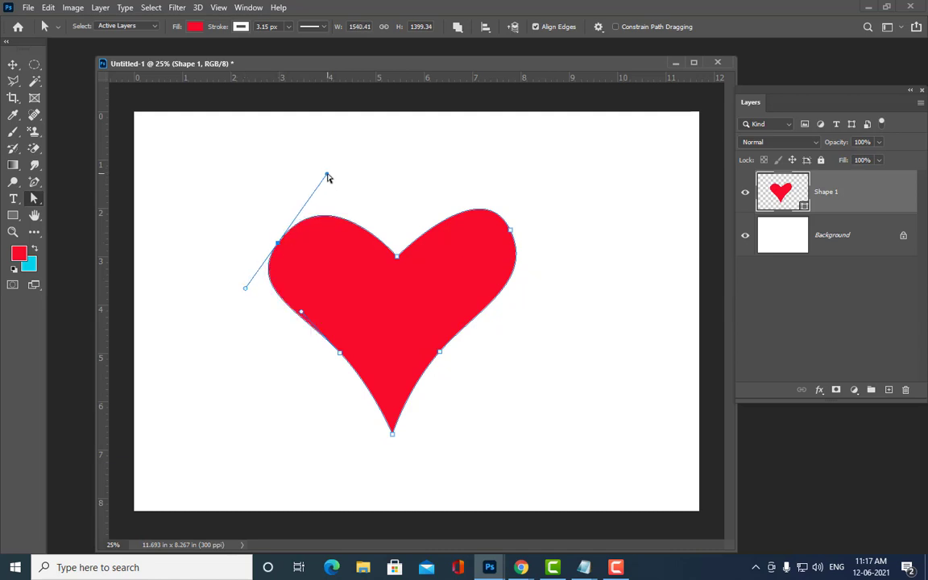
pyautogui.moveTo(327, 174); pyautogui.dragTo(304, 174)
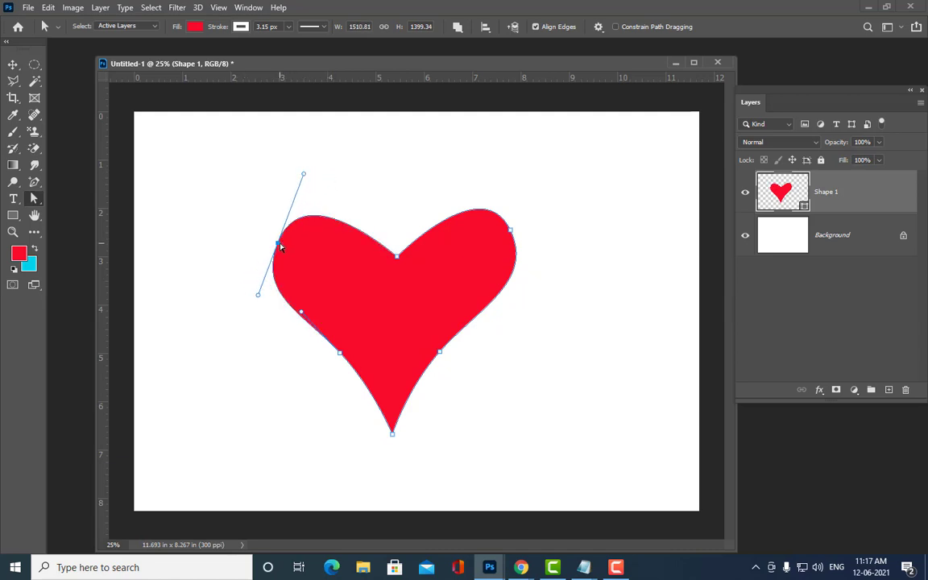
pyautogui.moveTo(280, 246); pyautogui.dragTo(278, 238)
pyautogui.moveTo(258, 292); pyautogui.dragTo(260, 294)
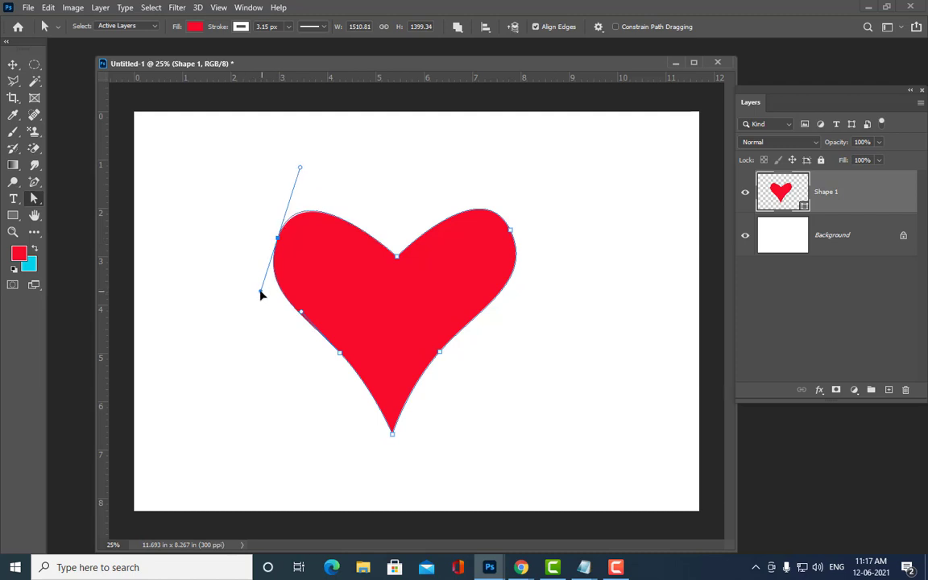
pyautogui.moveTo(277, 239); pyautogui.dragTo(271, 239)
pyautogui.moveTo(292, 168); pyautogui.dragTo(308, 171)
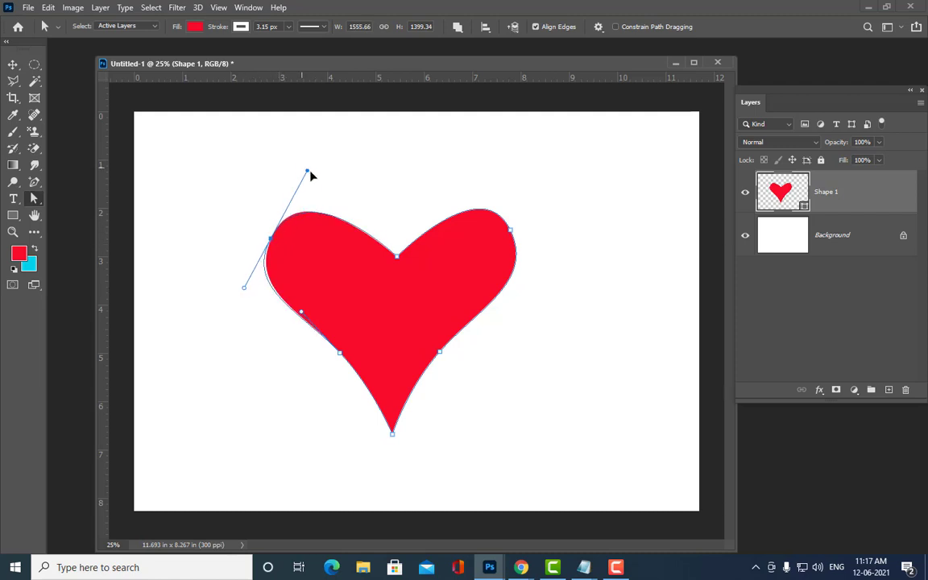
# - Refine the right lobe's upper curve and nudge the lower-left anchor inward, previewing the shape
pyautogui.click(510, 230)
pyautogui.moveTo(484, 172); pyautogui.dragTo(471, 182)
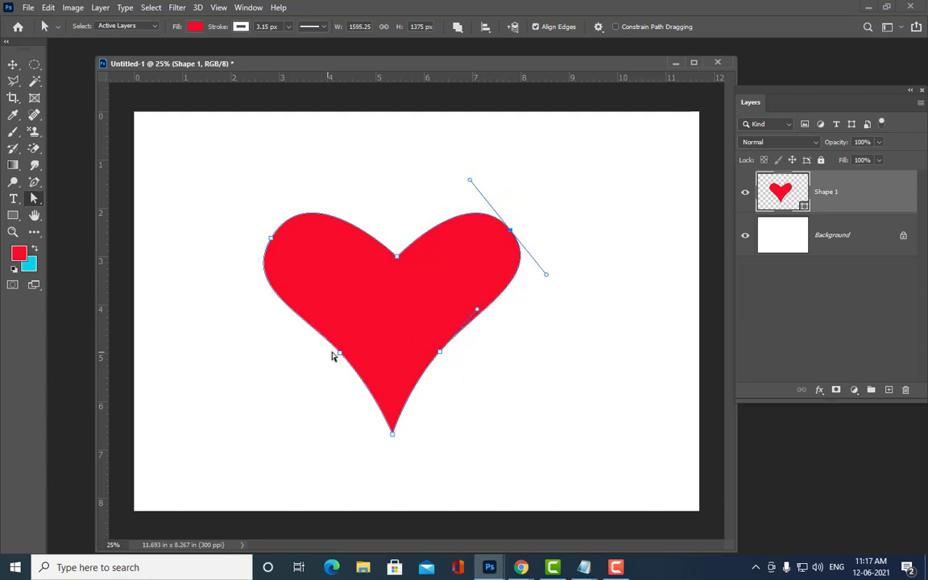
pyautogui.moveTo(339, 353); pyautogui.dragTo(345, 349)
pyautogui.click(439, 352)
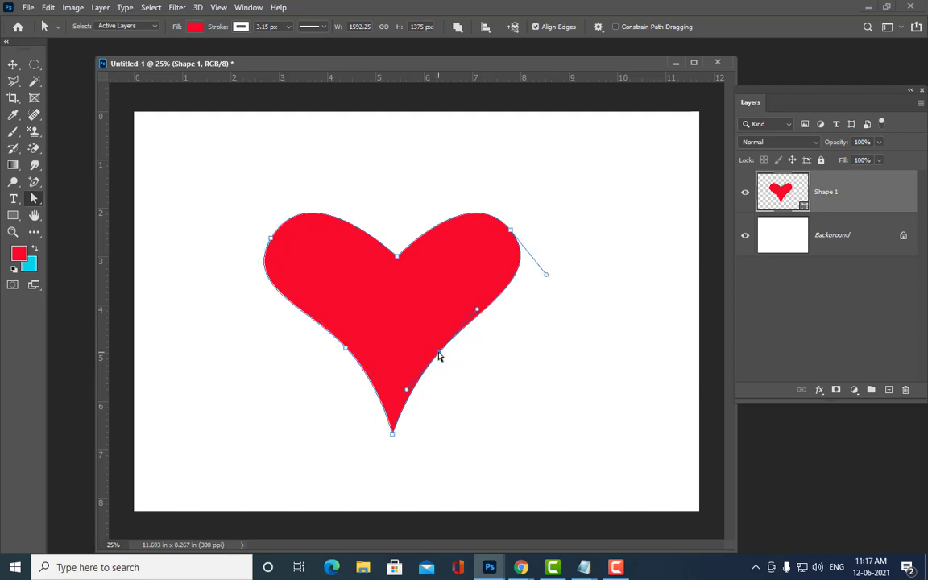
pyautogui.click(499, 383)
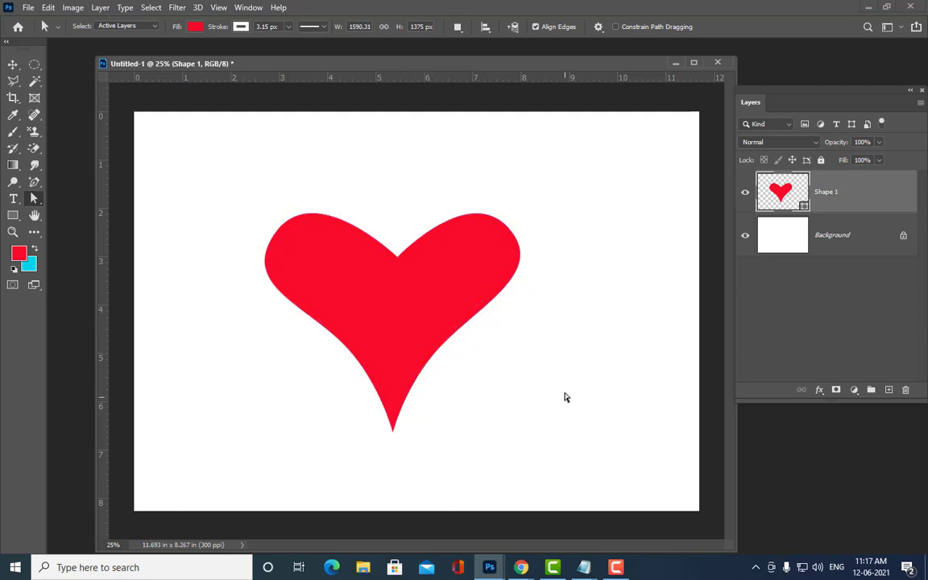
pyautogui.click(396, 260)
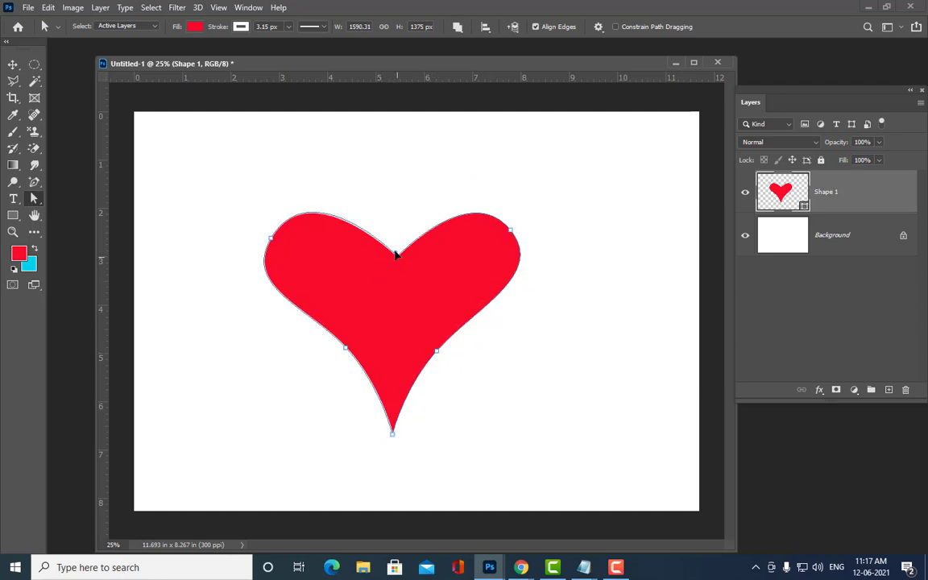
pyautogui.click(395, 259)
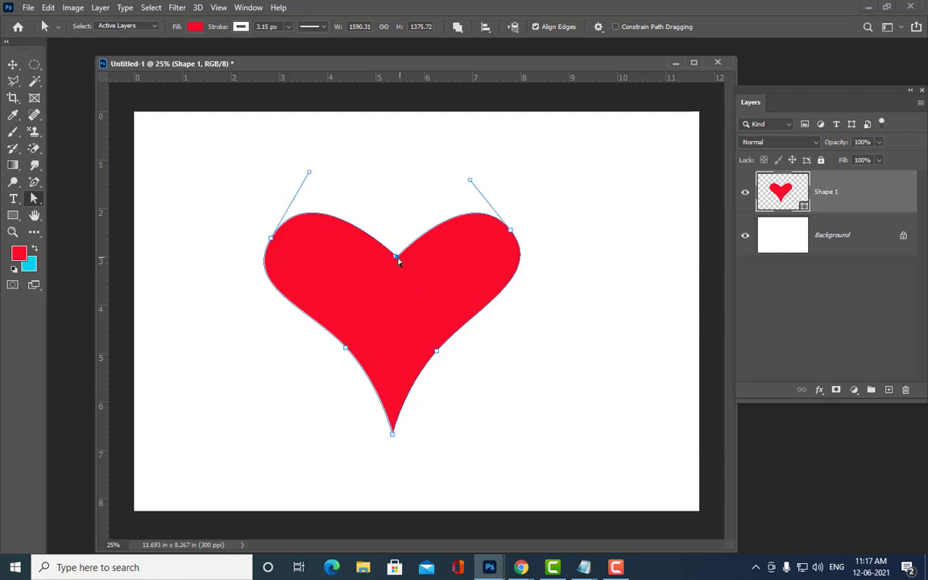
pyautogui.click(572, 334)
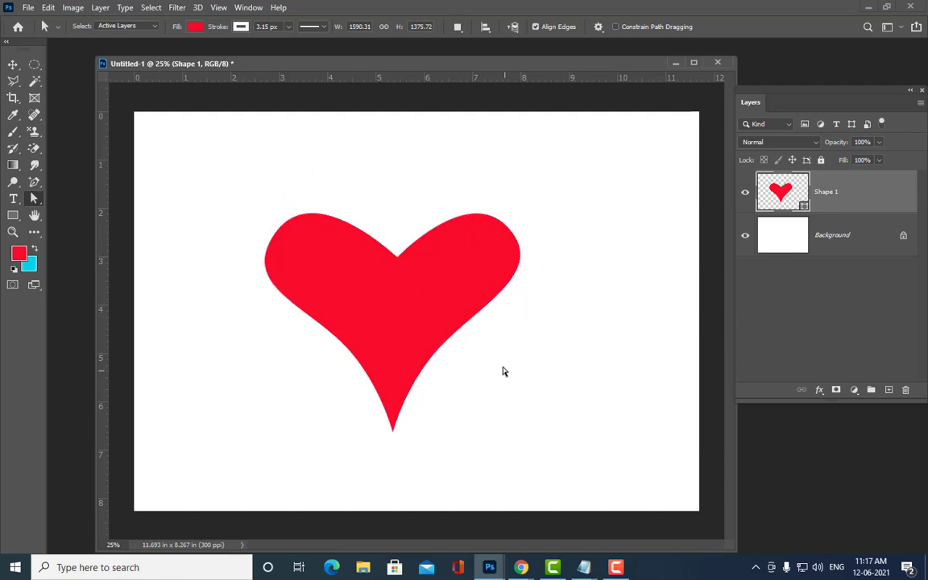
pyautogui.click(439, 352)
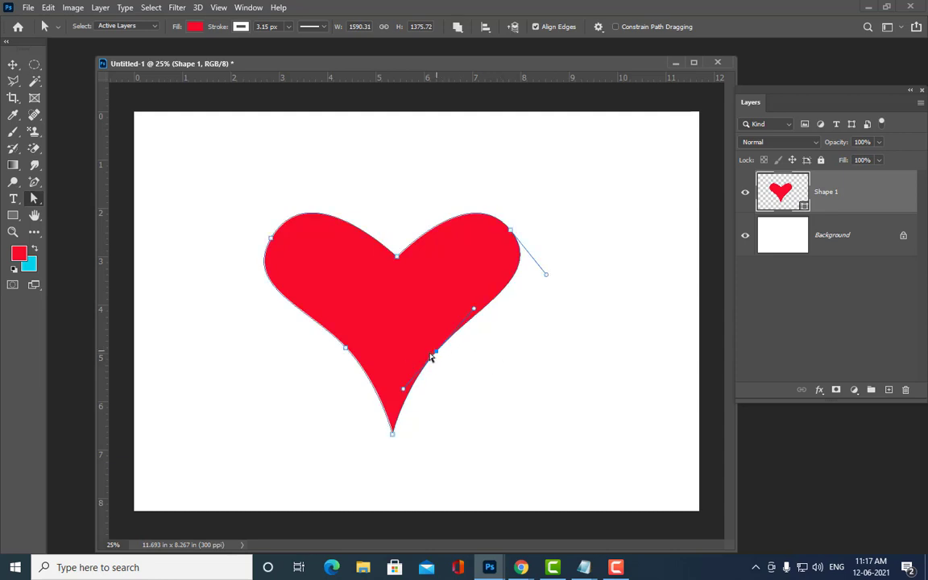
pyautogui.click(34, 183)
pyautogui.rightClick(34, 183)
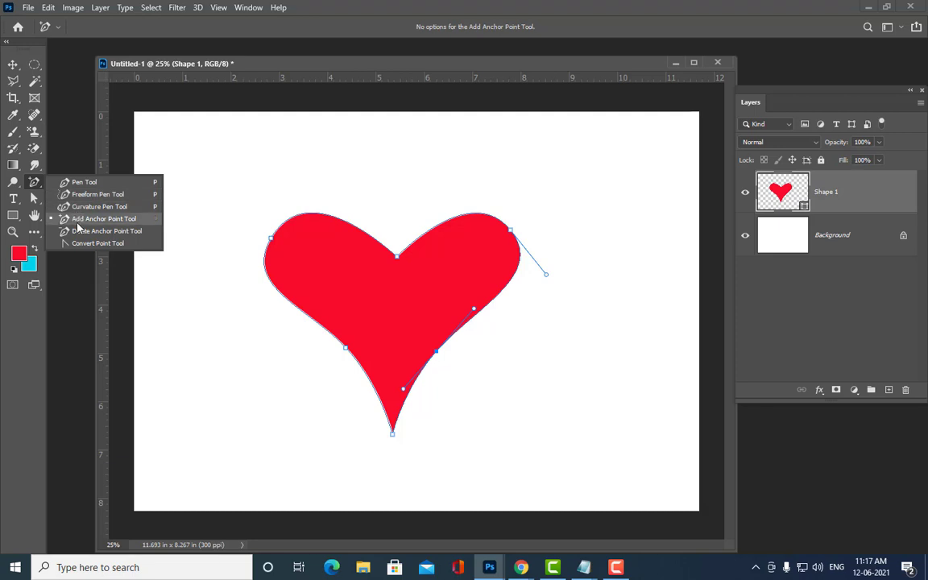
# - Delete both added lower-side anchors with the Delete Anchor Point Tool, straightening the heart's sides
pyautogui.click(81, 233)
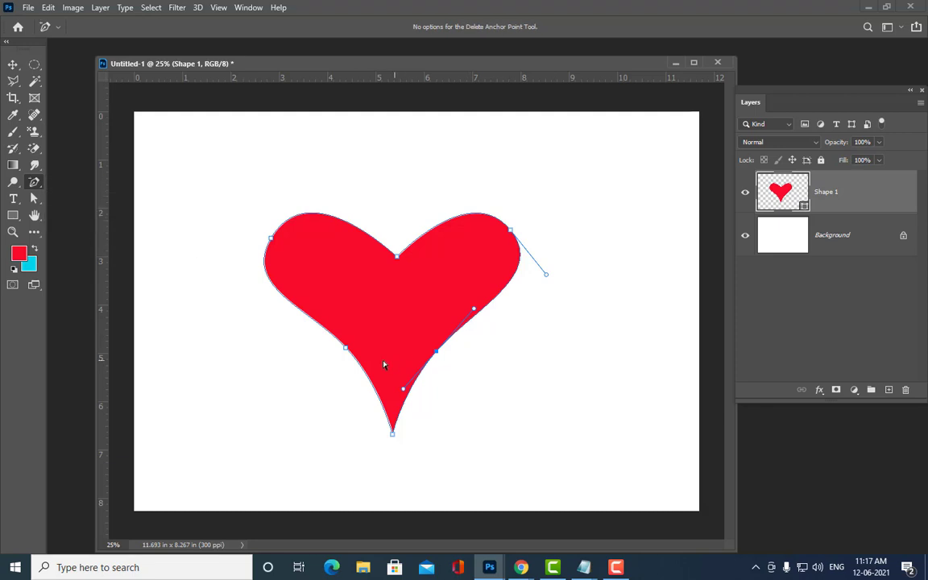
pyautogui.click(346, 349)
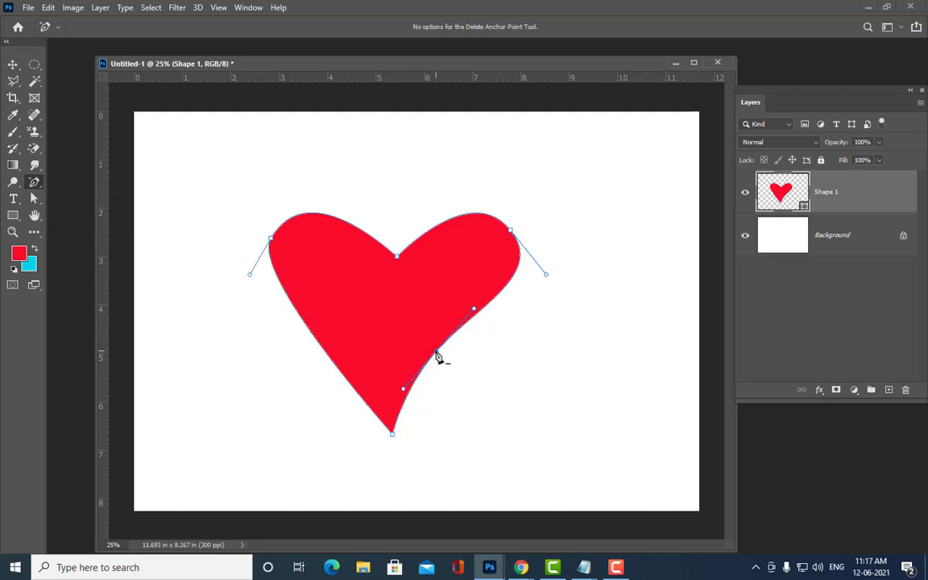
pyautogui.click(436, 353)
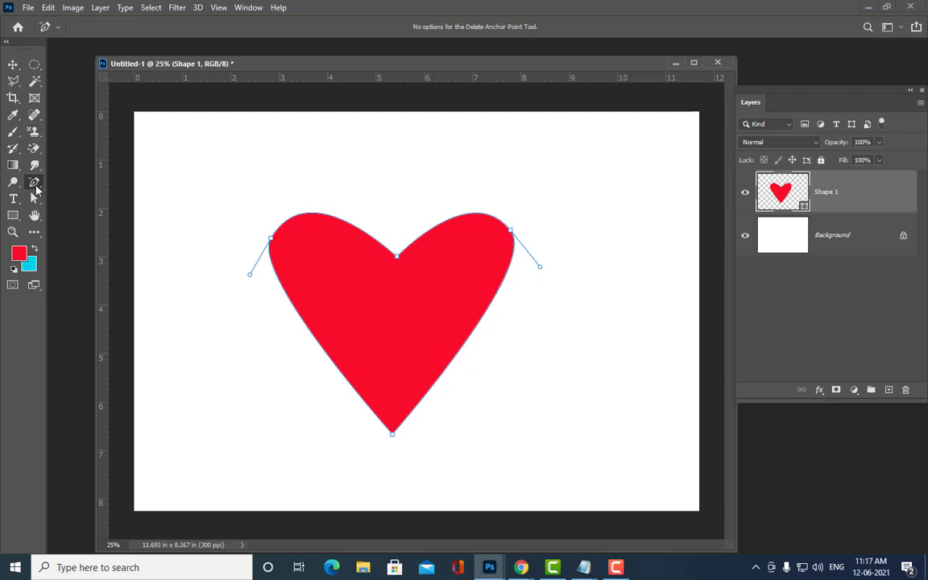
pyautogui.rightClick(35, 187)
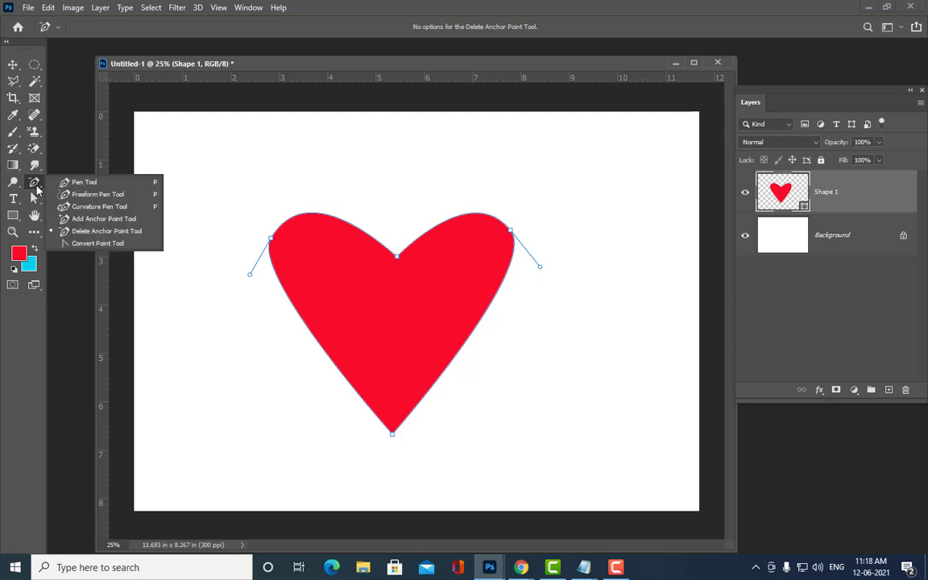
pyautogui.click(108, 243)
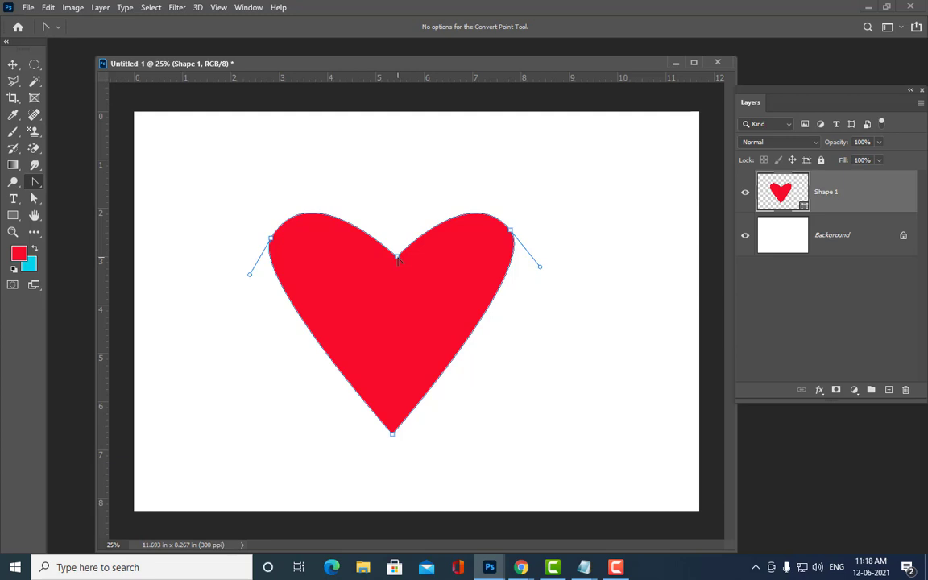
# - Reshape the heart's top dip and bottom, then make the top notch and bottom tip sharp corners
pyautogui.moveTo(397, 258); pyautogui.dragTo(448, 255)
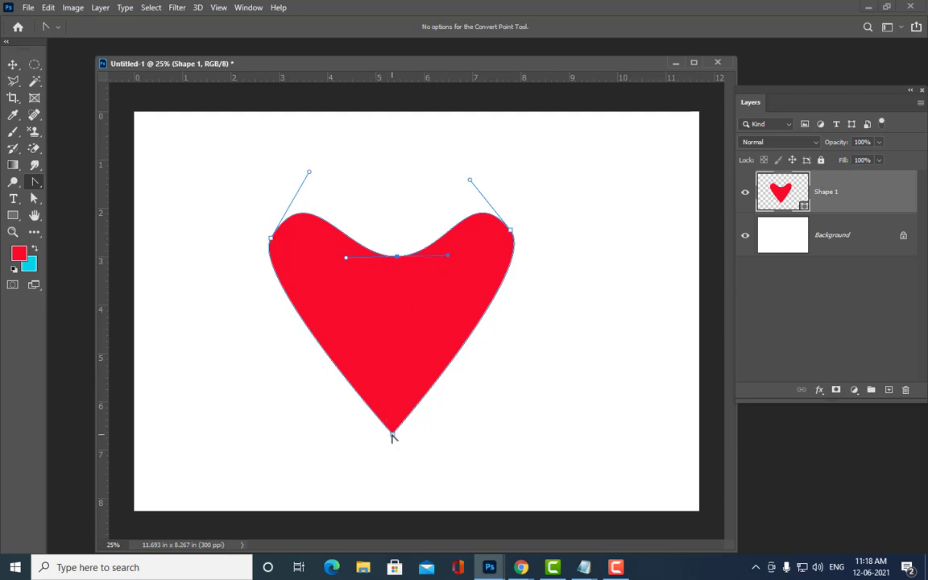
pyautogui.moveTo(393, 434); pyautogui.dragTo(331, 432)
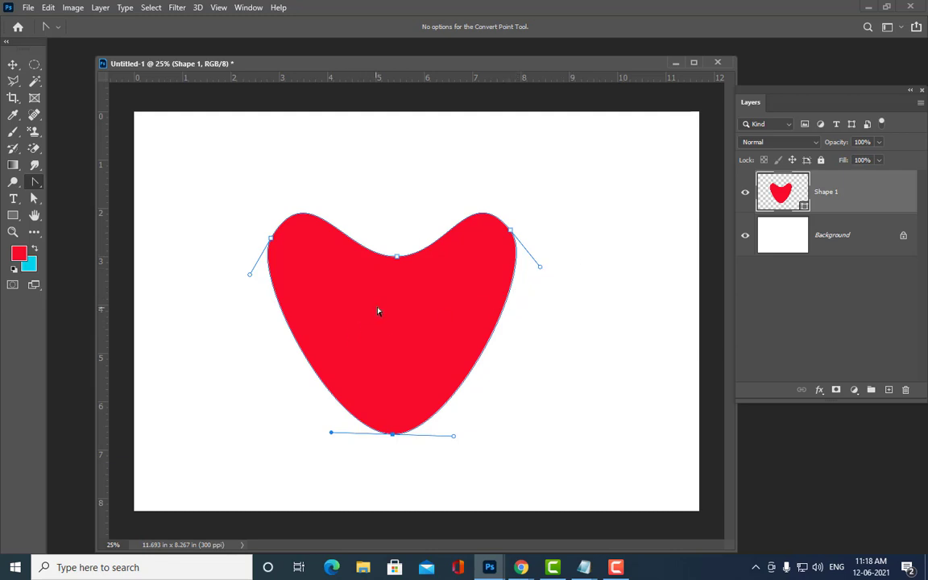
pyautogui.rightClick(36, 182)
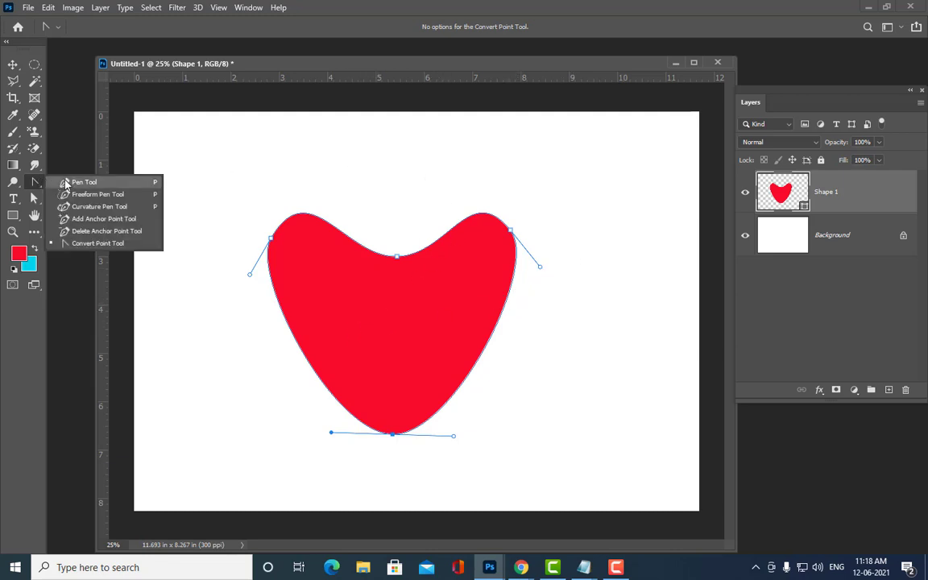
pyautogui.click(99, 244)
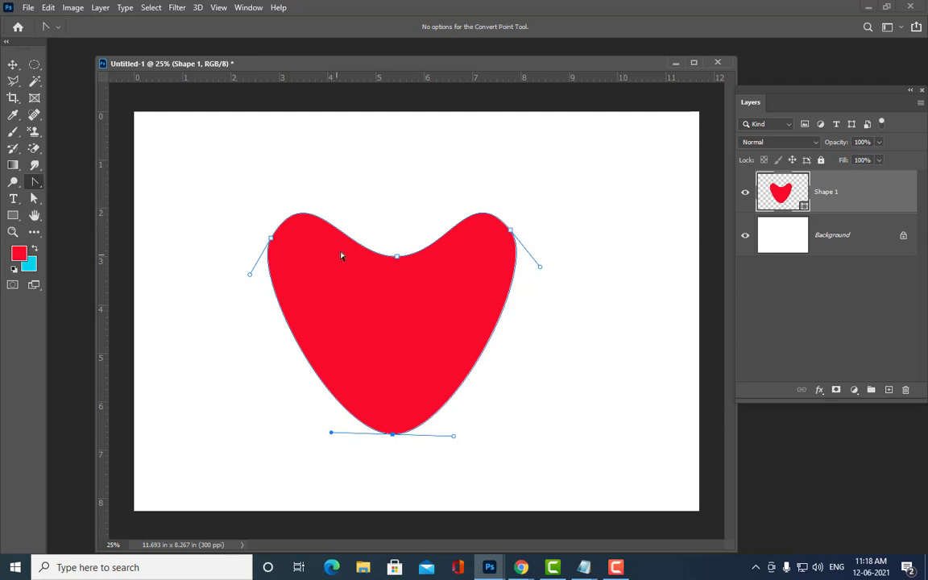
pyautogui.click(396, 256)
pyautogui.click(392, 433)
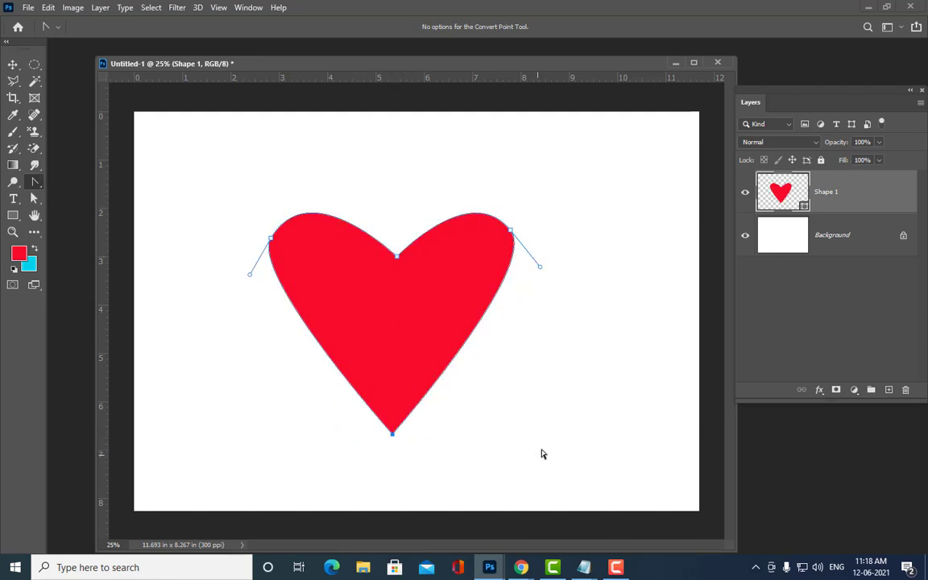
# - Make both upper side points corners, then drag them into smooth curves forming rounded lobes
pyautogui.click(510, 231)
pyautogui.click(270, 239)
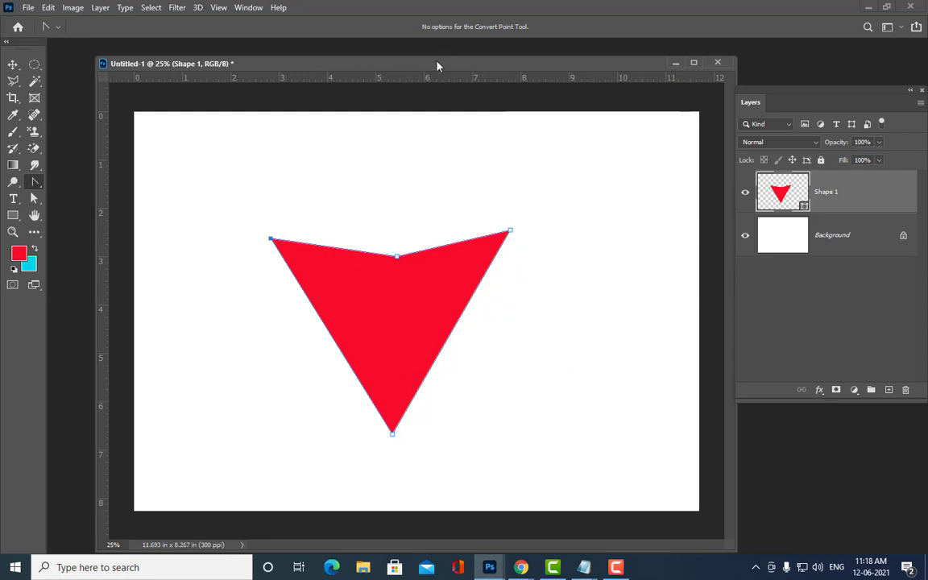
pyautogui.moveTo(437, 65); pyautogui.dragTo(421, 72)
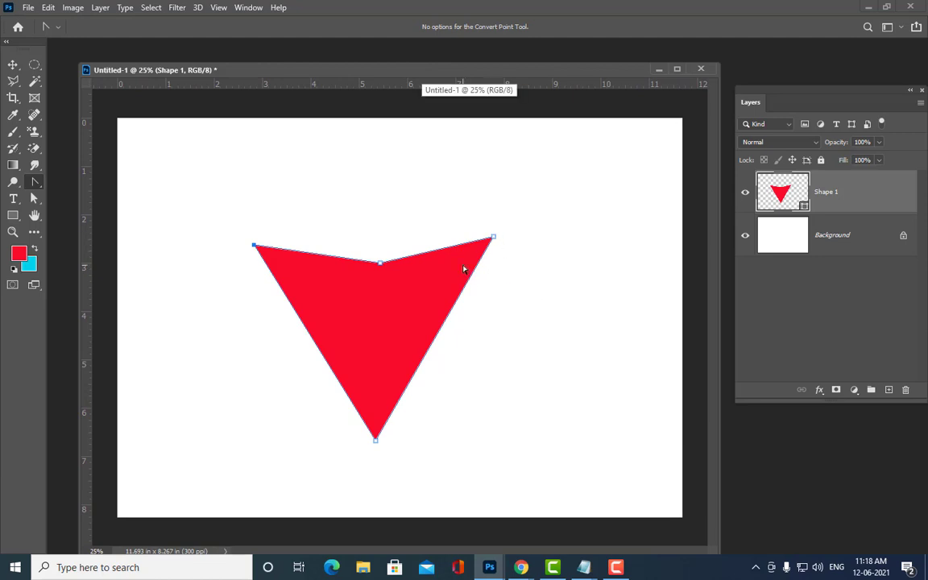
pyautogui.rightClick(41, 185)
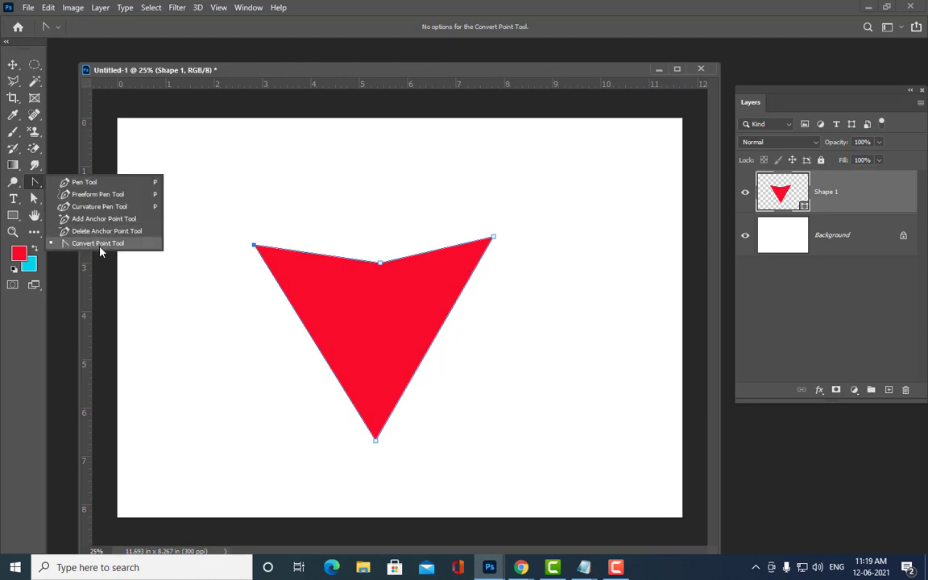
pyautogui.click(80, 226)
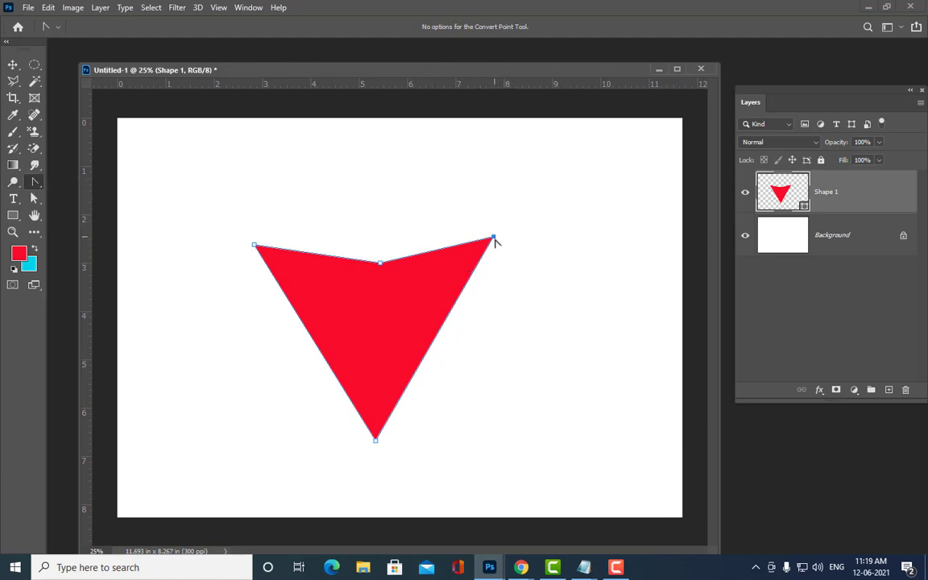
pyautogui.moveTo(493, 238); pyautogui.dragTo(527, 276)
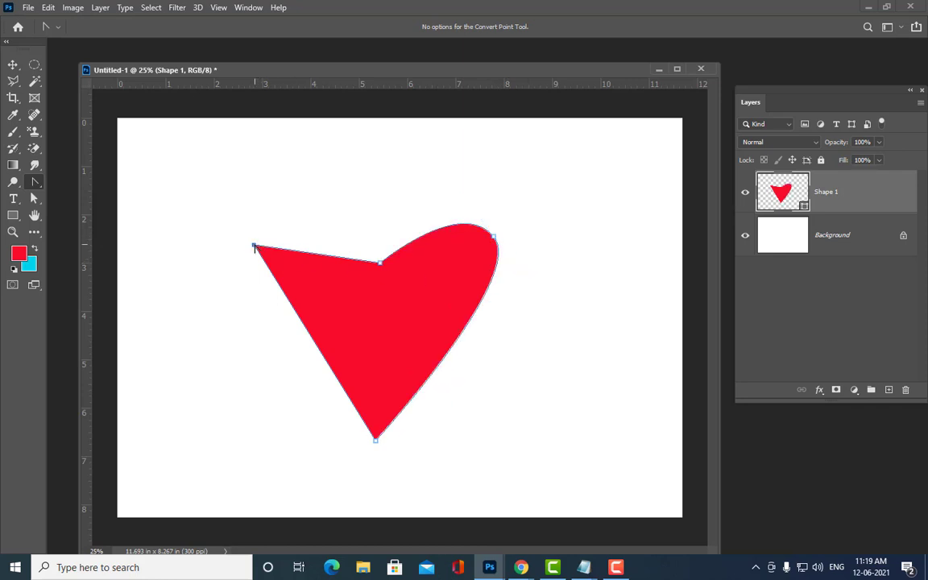
pyautogui.moveTo(255, 245); pyautogui.dragTo(279, 192)
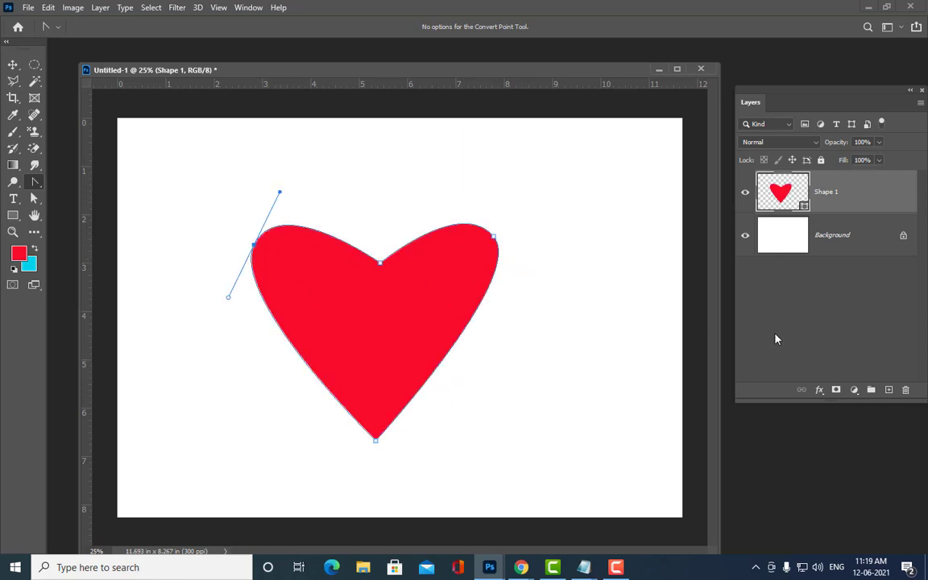
# - Widen both heart lobes, raise the top centre dip, and lower the bottom tip slightly
pyautogui.press('a')
pyautogui.click(495, 238)
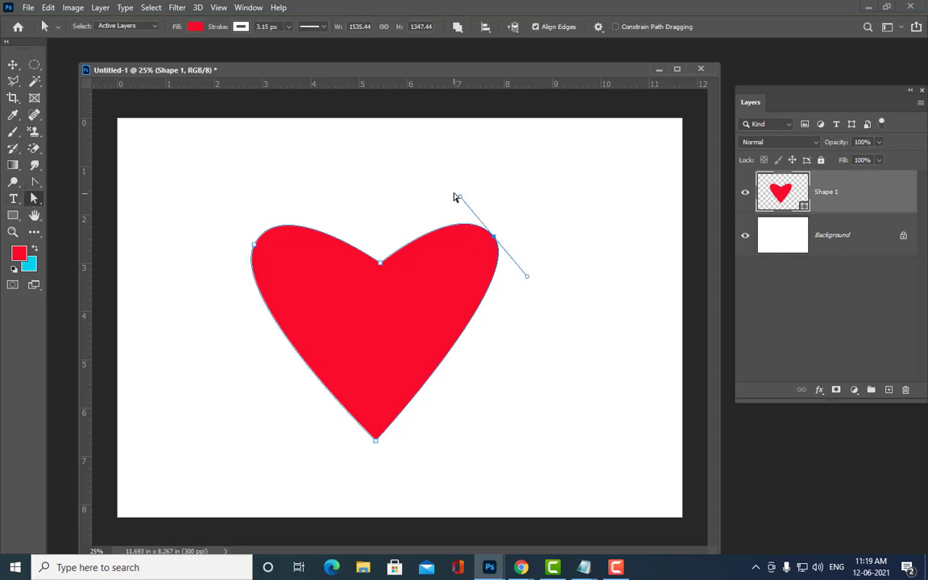
pyautogui.moveTo(460, 193); pyautogui.dragTo(449, 179)
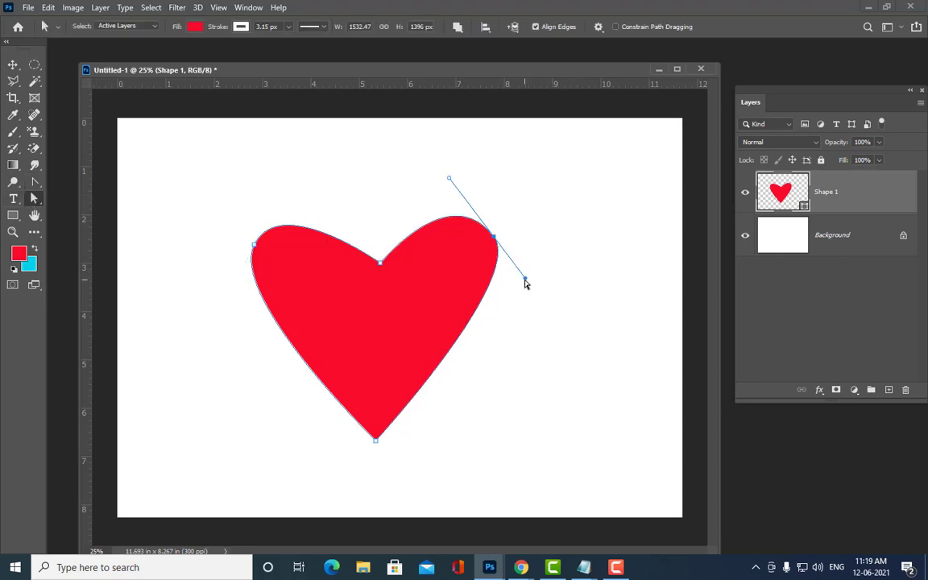
pyautogui.moveTo(524, 277); pyautogui.dragTo(550, 303)
pyautogui.click(254, 246)
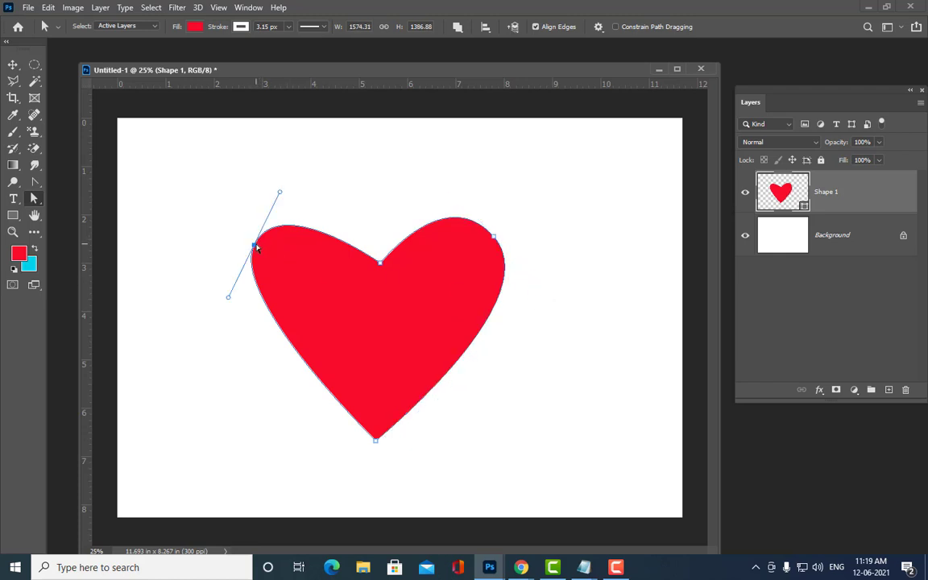
pyautogui.moveTo(279, 191); pyautogui.dragTo(312, 165)
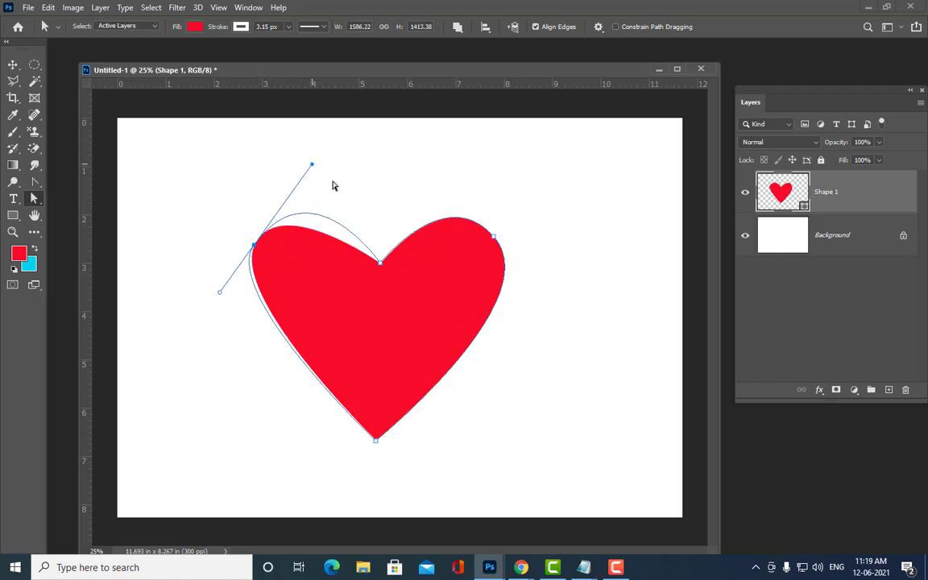
pyautogui.click(378, 262)
pyautogui.moveTo(378, 262); pyautogui.dragTo(376, 252)
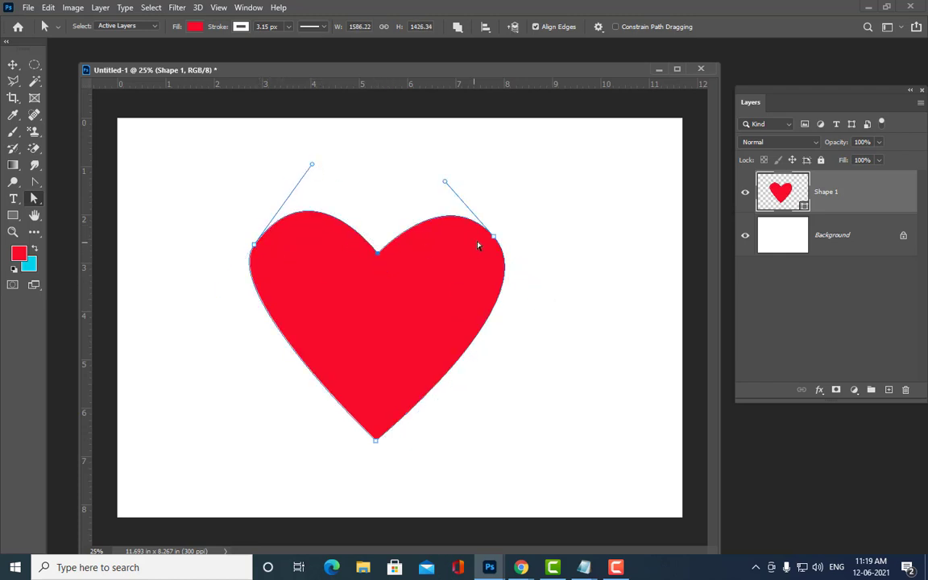
pyautogui.click(493, 239)
pyautogui.moveTo(494, 240); pyautogui.dragTo(492, 232)
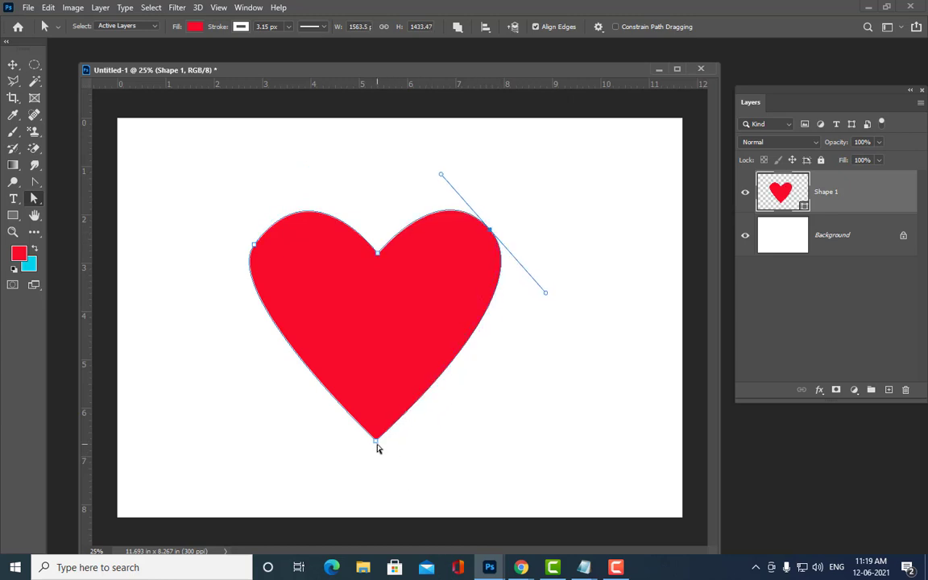
pyautogui.moveTo(376, 442); pyautogui.dragTo(379, 475)
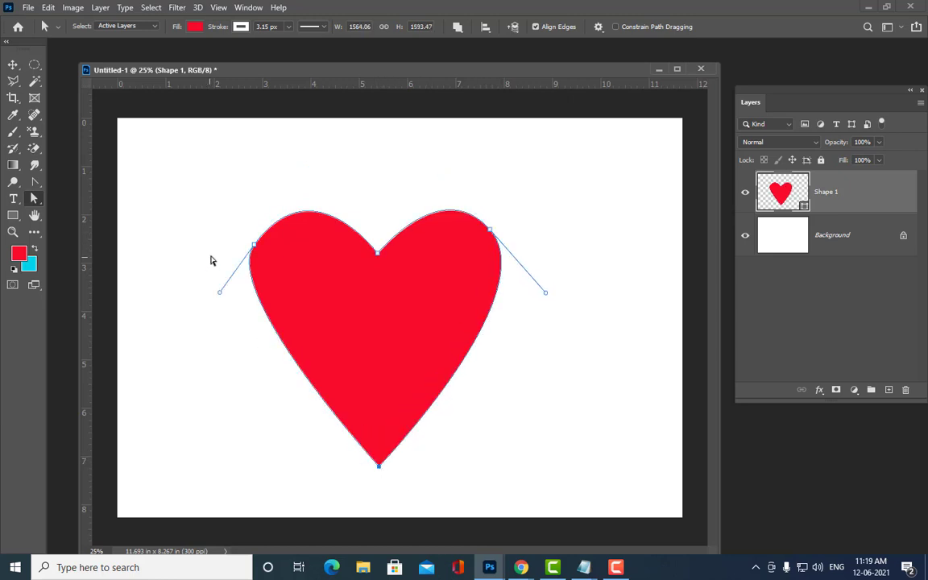
# - Bulge the heart's left side outward, enlarge the right lobe and raise the top dip again
pyautogui.click(252, 247)
pyautogui.moveTo(219, 294); pyautogui.dragTo(211, 312)
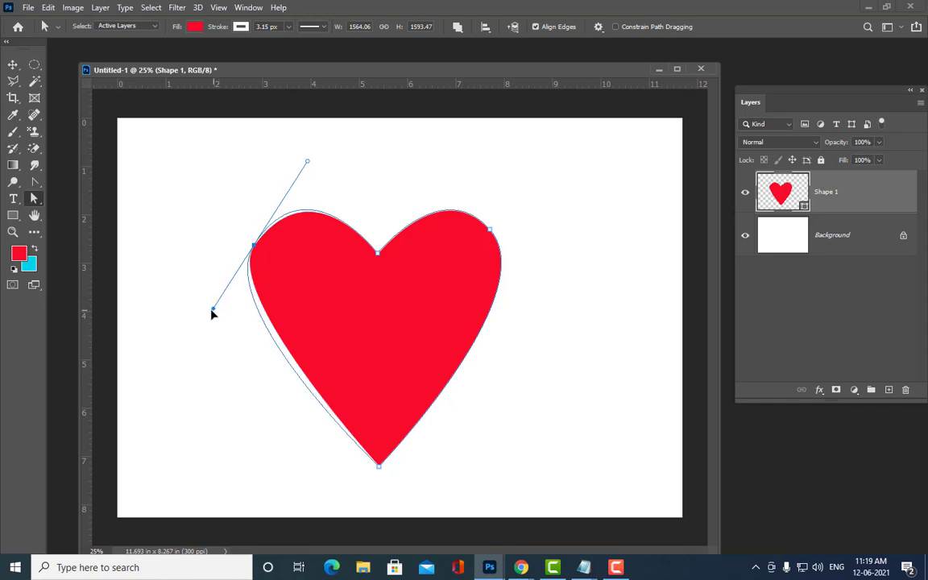
pyautogui.click(490, 230)
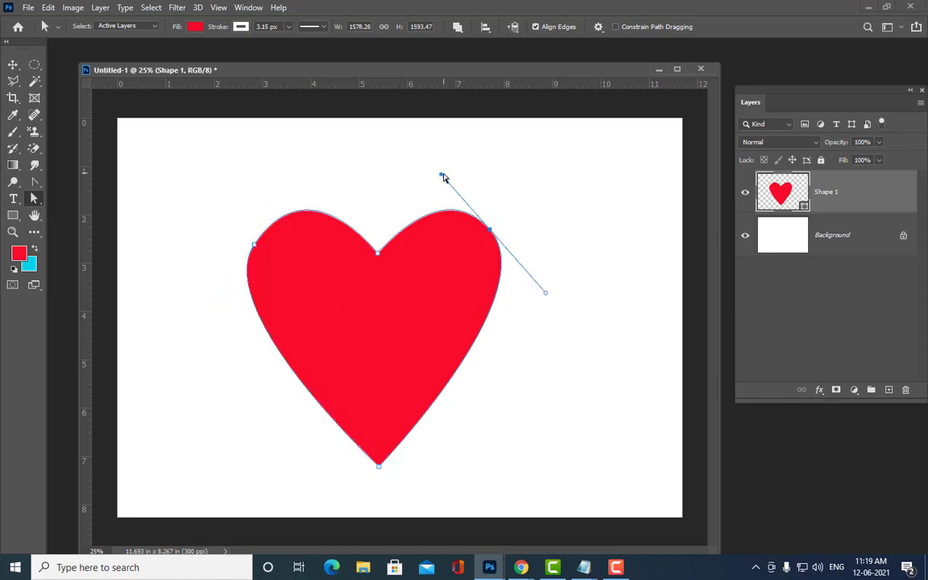
pyautogui.moveTo(441, 174); pyautogui.dragTo(437, 168)
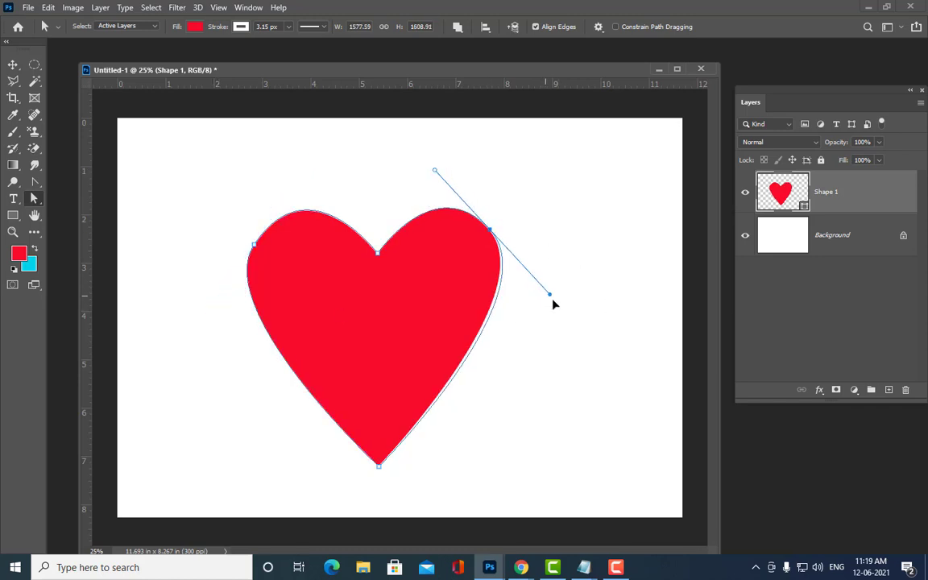
pyautogui.moveTo(545, 295); pyautogui.dragTo(558, 306)
pyautogui.moveTo(378, 252); pyautogui.dragTo(377, 244)
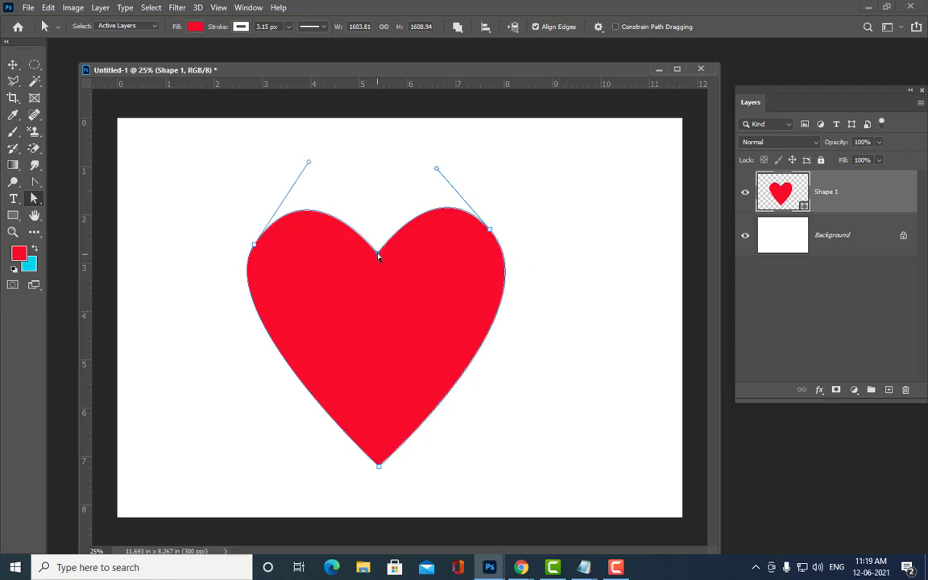
pyautogui.click(375, 193)
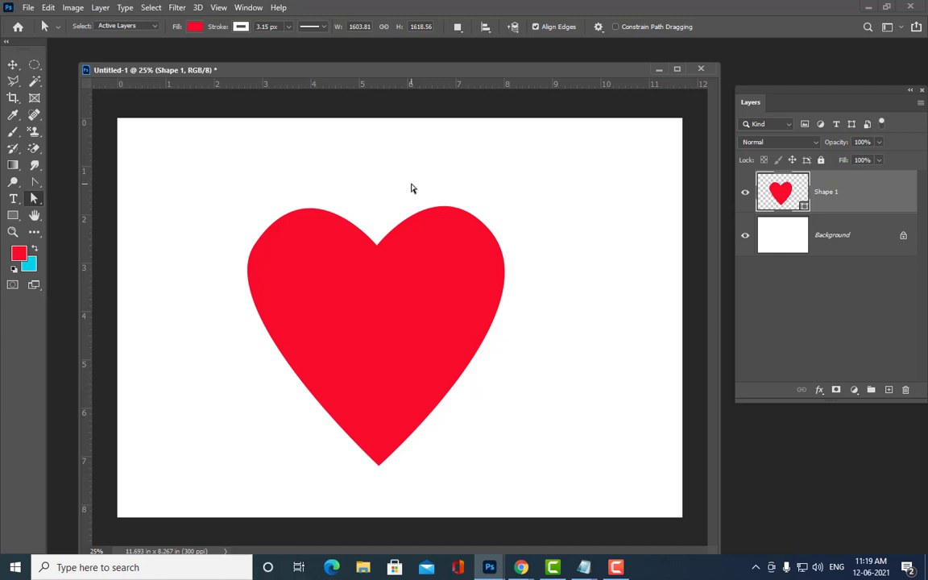
# - Widen both lobes a bit more and pull the bottom tip further down
pyautogui.click(264, 238)
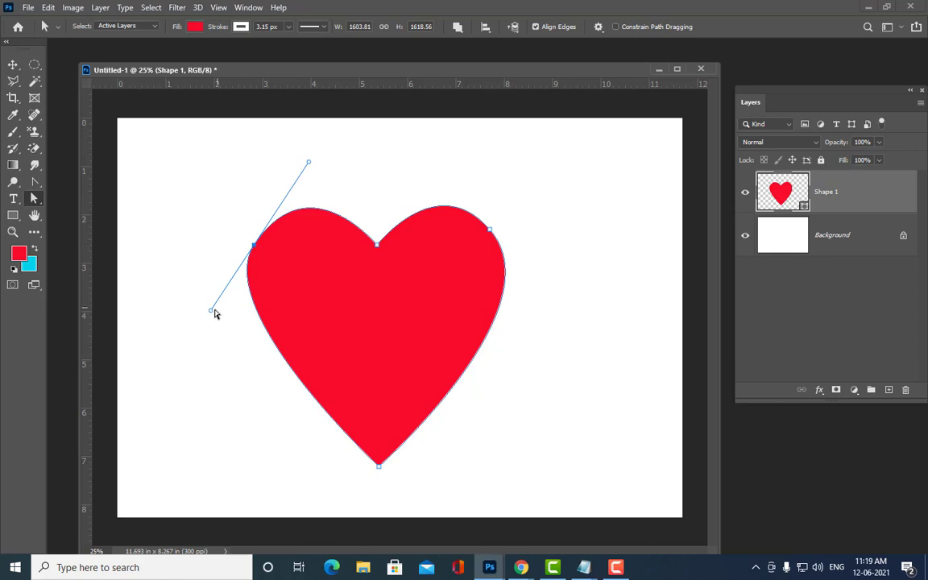
pyautogui.moveTo(213, 315); pyautogui.dragTo(197, 333)
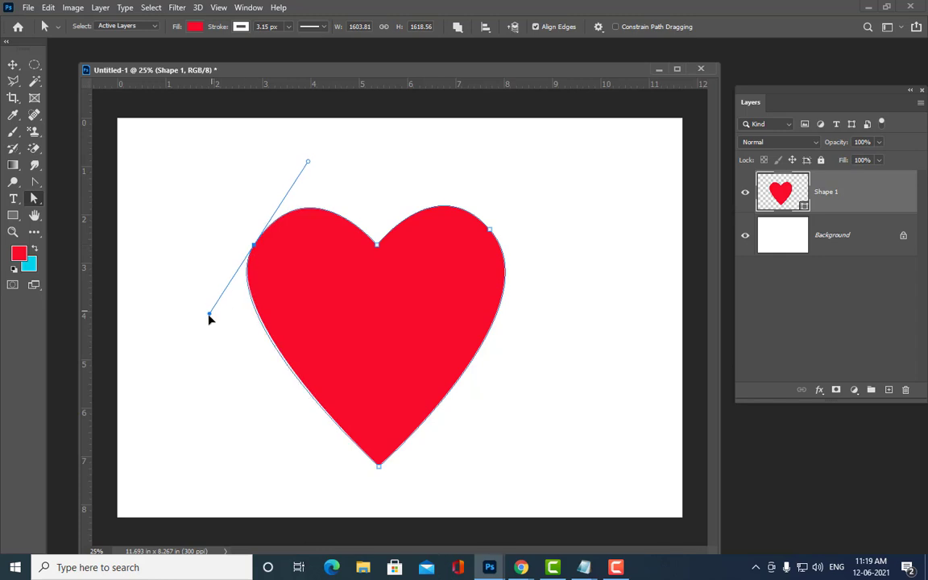
pyautogui.click(489, 229)
pyautogui.moveTo(561, 313); pyautogui.dragTo(569, 321)
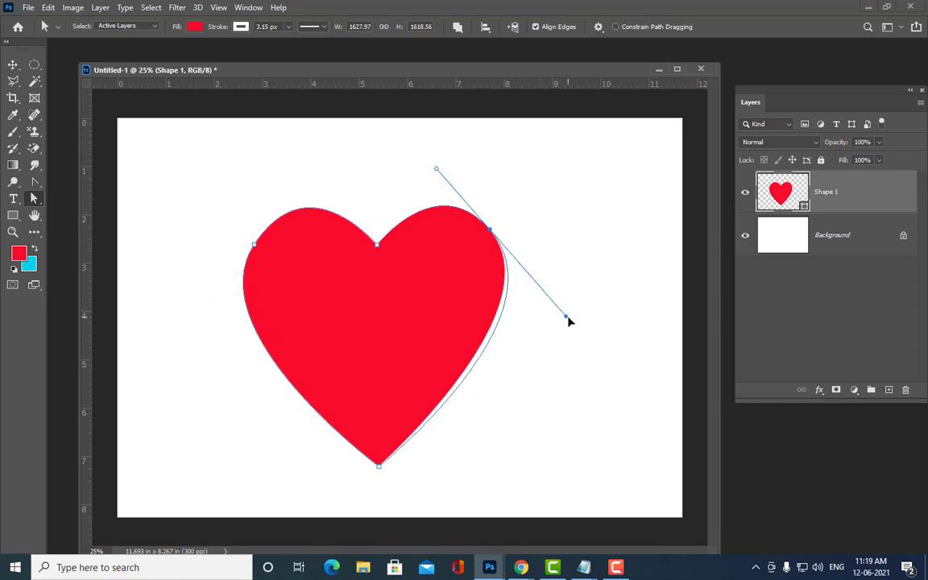
pyautogui.click(590, 371)
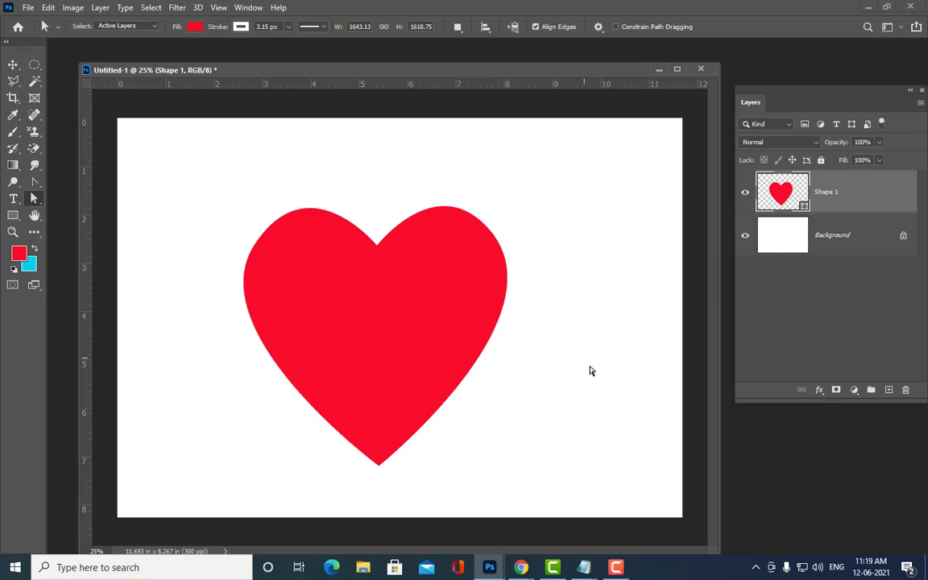
pyautogui.click(378, 467)
pyautogui.moveTo(378, 467)
pyautogui.mouseDown()
pyautogui.moveTo(366, 487)
pyautogui.moveTo(380, 497)
pyautogui.mouseUp()
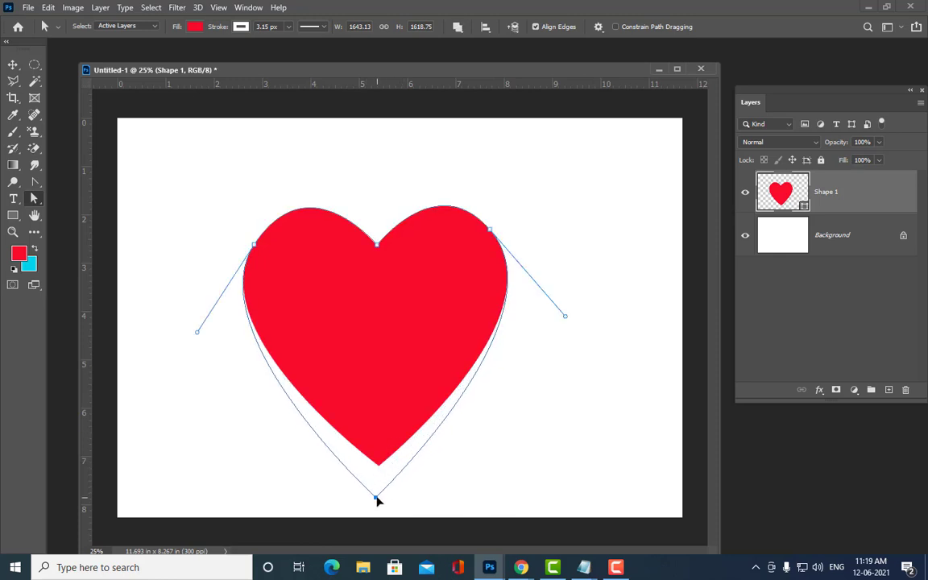
pyautogui.click(478, 465)
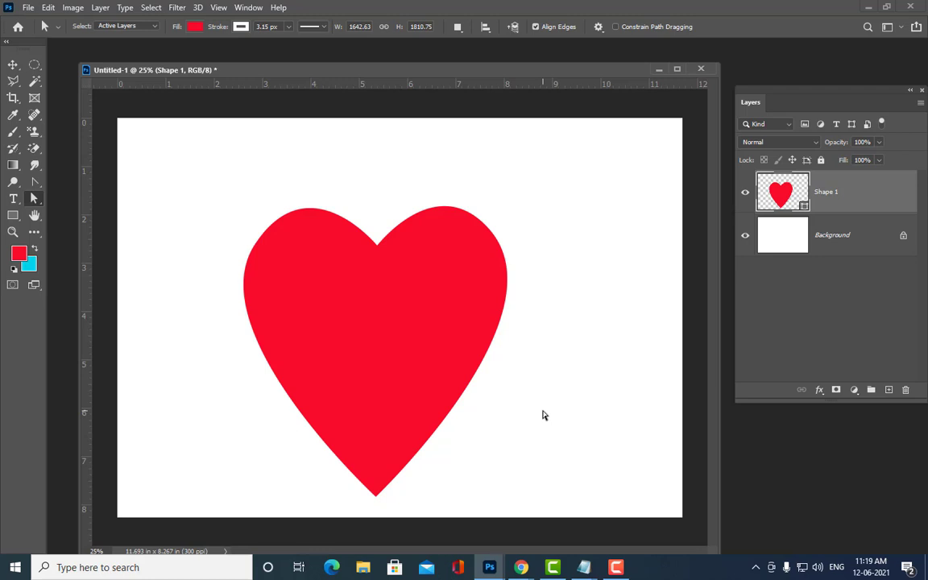
pyautogui.click(490, 232)
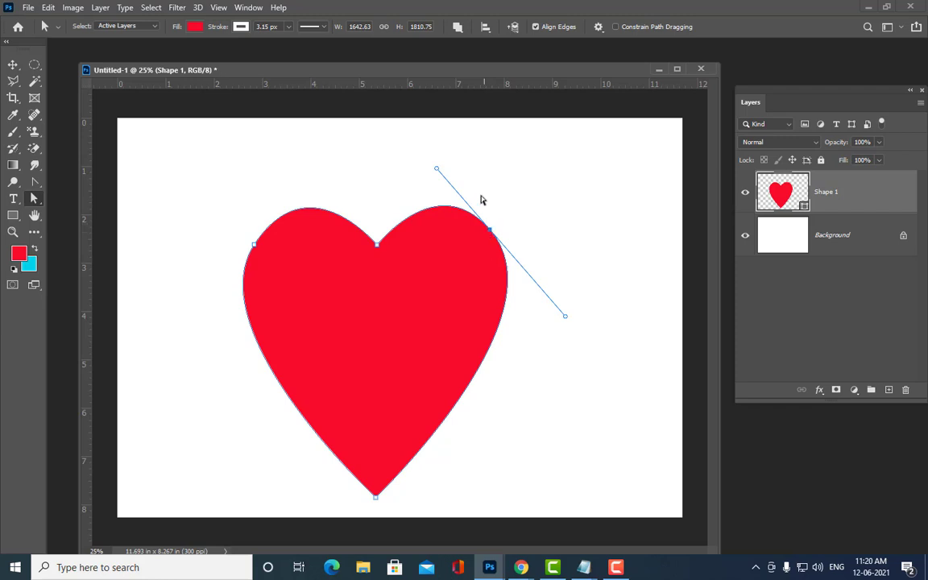
pyautogui.moveTo(466, 65); pyautogui.dragTo(462, 61)
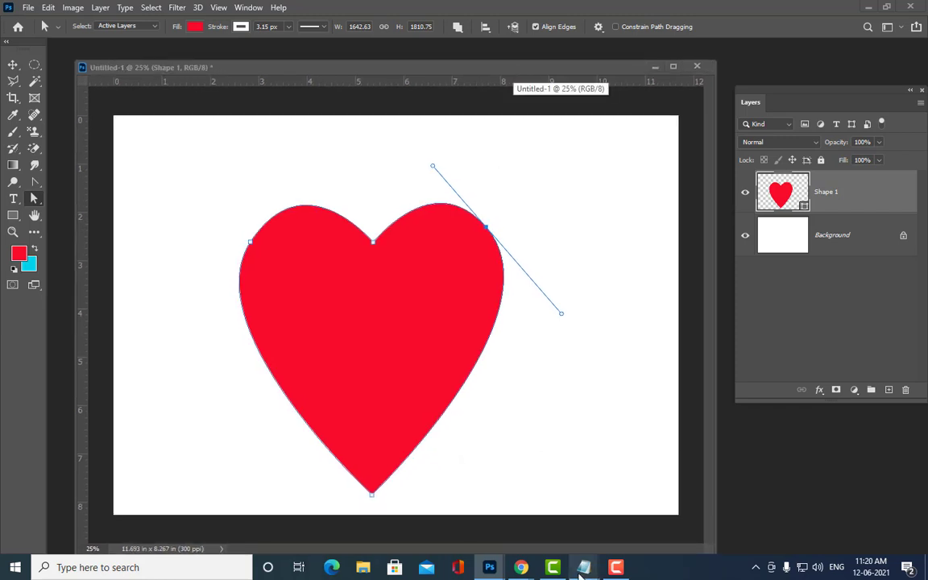
pyautogui.moveTo(583, 567)
pyautogui.click(515, 499)
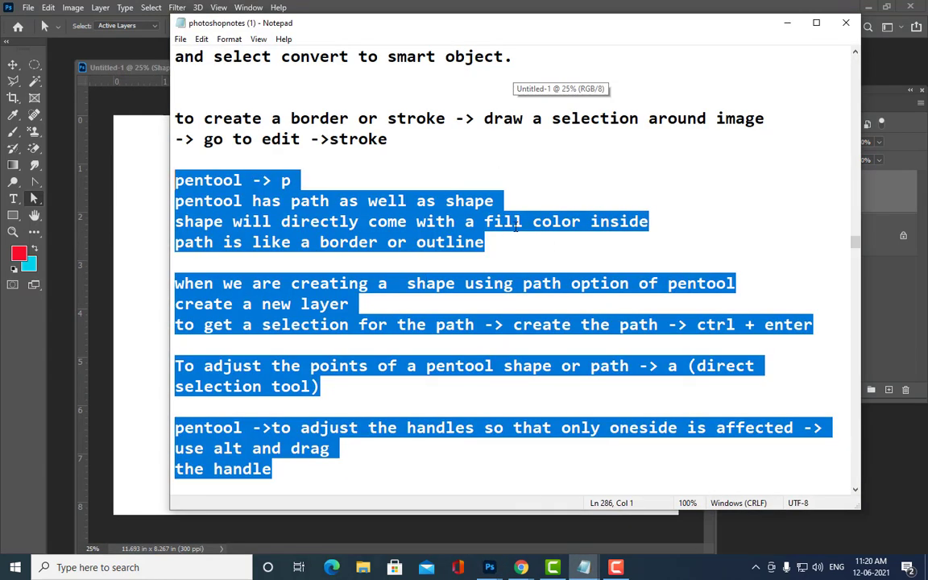
pyautogui.scroll(-2, 516, 227)
pyautogui.click(339, 324)
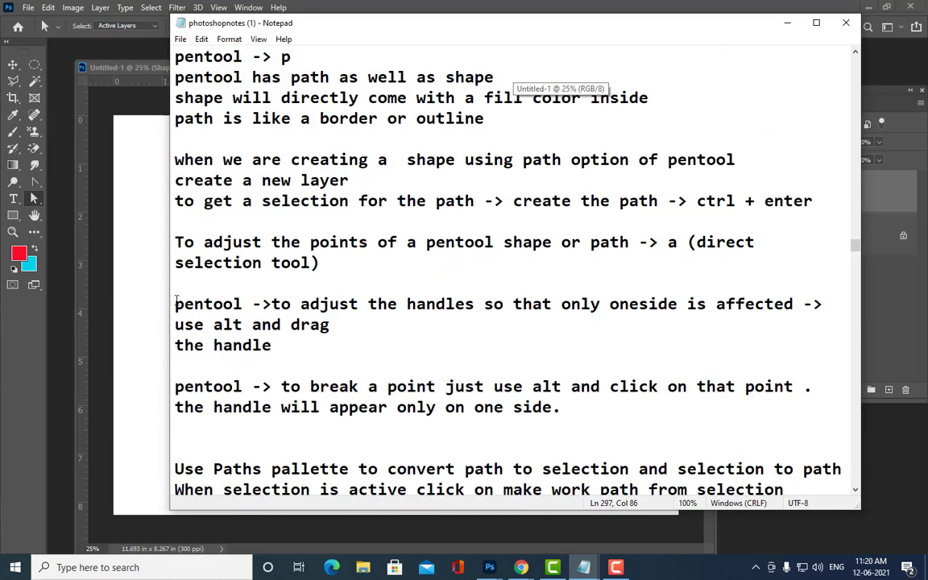
pyautogui.moveTo(176, 304); pyautogui.dragTo(344, 371)
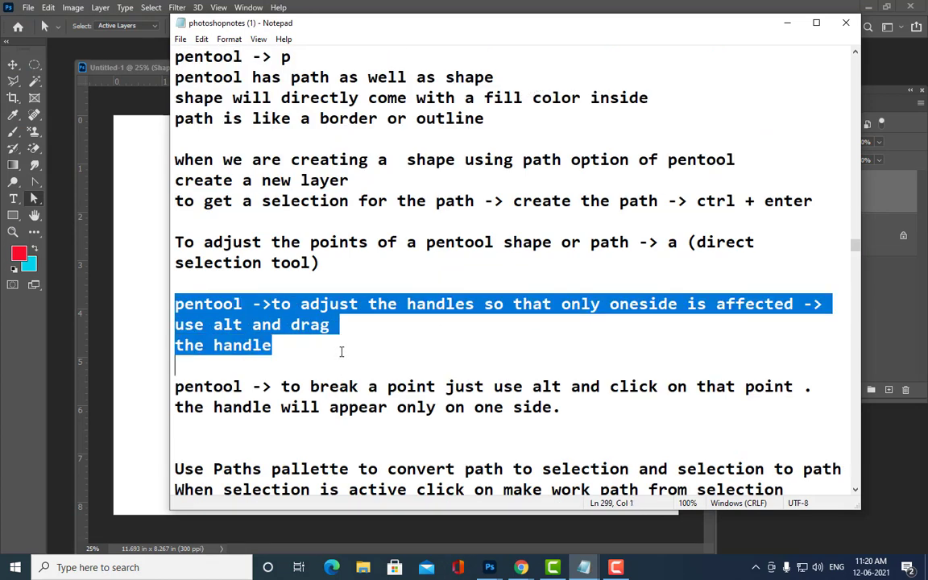
pyautogui.click(340, 352)
pyautogui.moveTo(272, 303)
pyautogui.mouseDown()
pyautogui.moveTo(518, 321)
pyautogui.moveTo(678, 307)
pyautogui.moveTo(734, 363)
pyautogui.mouseUp()
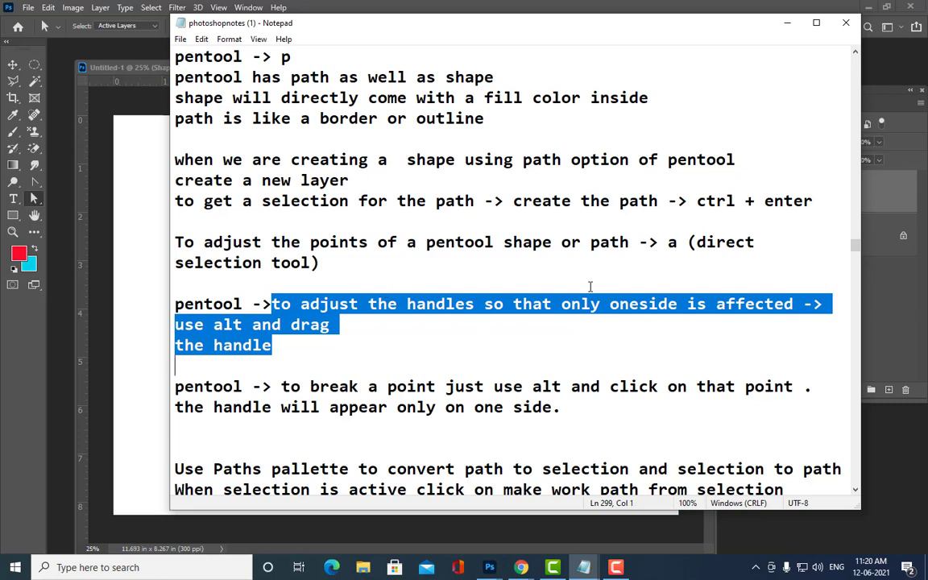
pyautogui.click(175, 328)
pyautogui.moveTo(175, 328); pyautogui.dragTo(314, 355)
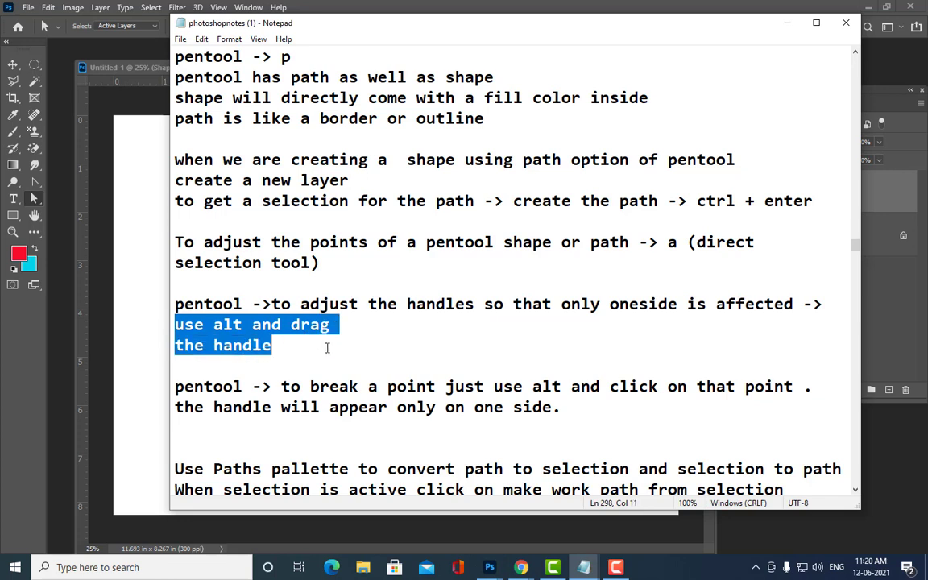
pyautogui.moveTo(274, 346); pyautogui.dragTo(176, 304)
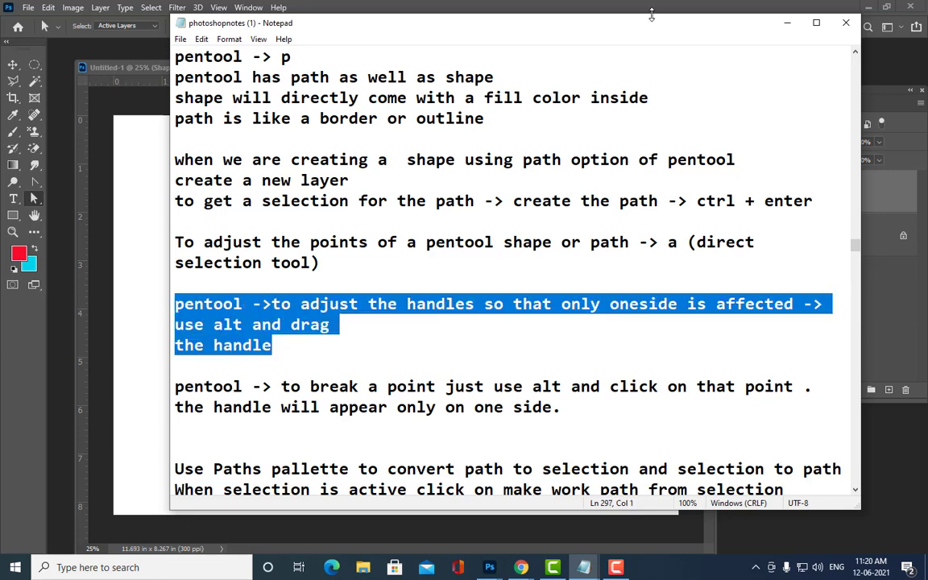
pyautogui.click(788, 25)
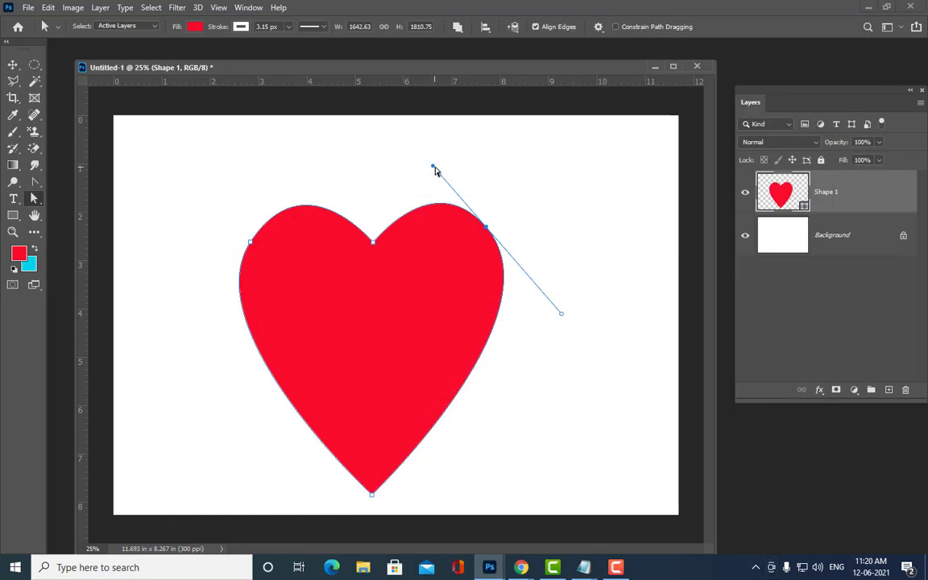
# - Straighten the right lobe's tangent and retilt the left anchor's handles to reshape the left lobe
pyautogui.moveTo(561, 313)
pyautogui.mouseDown()
pyautogui.moveTo(539, 327)
pyautogui.moveTo(560, 261)
pyautogui.moveTo(487, 295)
pyautogui.mouseUp()
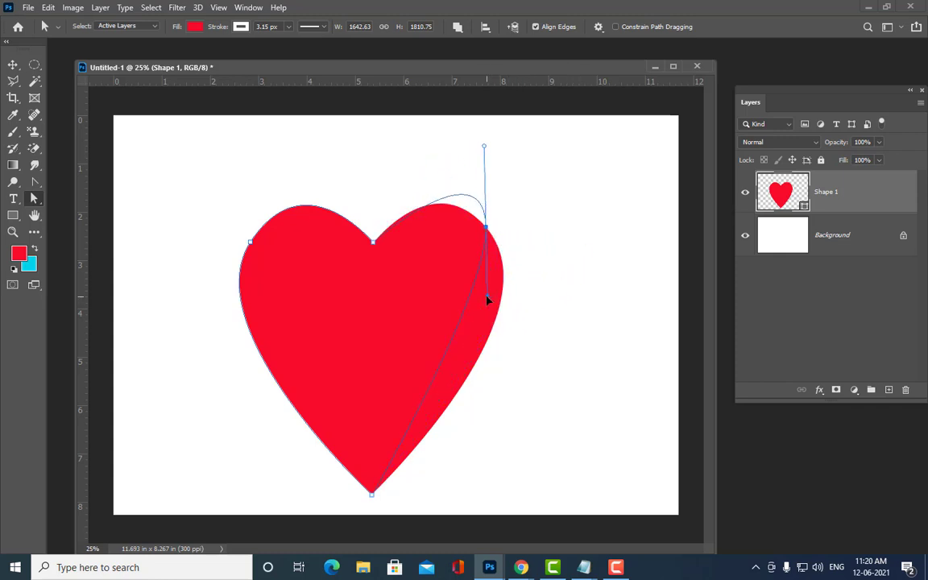
pyautogui.click(250, 244)
pyautogui.moveTo(302, 157); pyautogui.dragTo(227, 135)
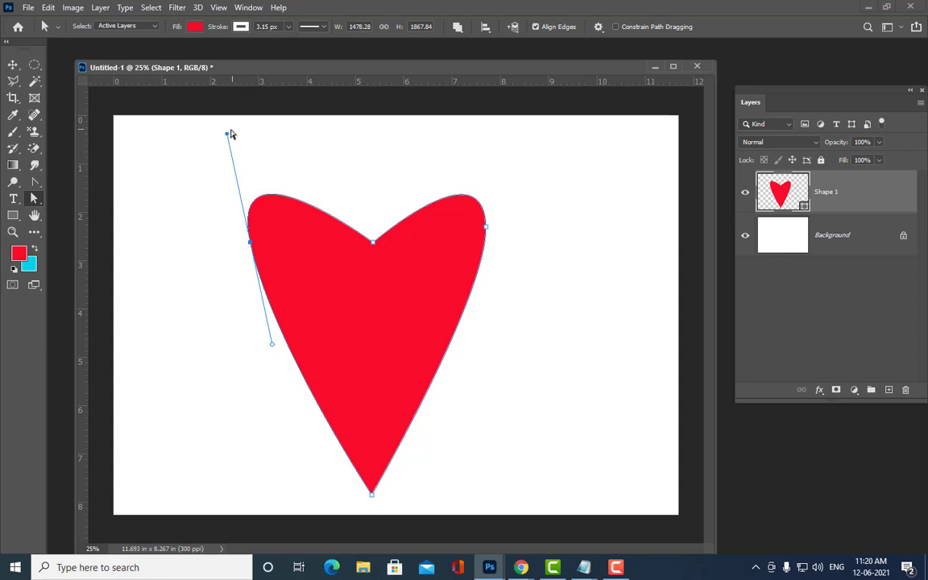
pyautogui.moveTo(228, 136); pyautogui.dragTo(251, 142)
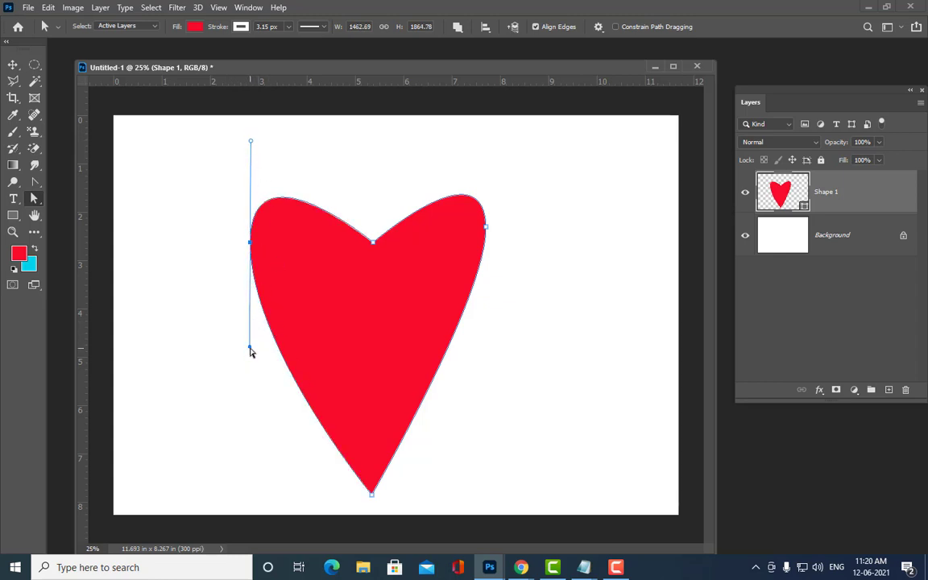
pyautogui.moveTo(250, 350); pyautogui.dragTo(197, 335)
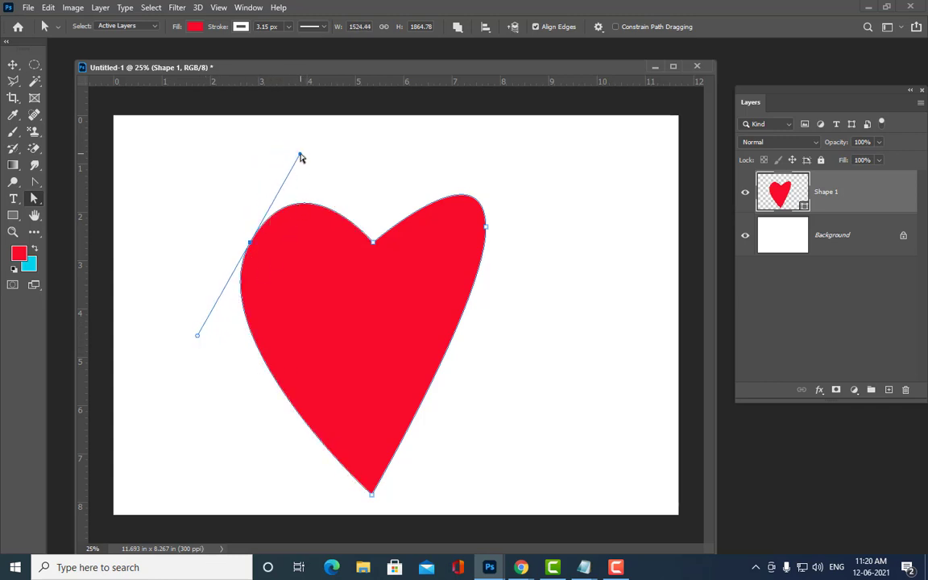
pyautogui.moveTo(300, 153); pyautogui.dragTo(252, 150)
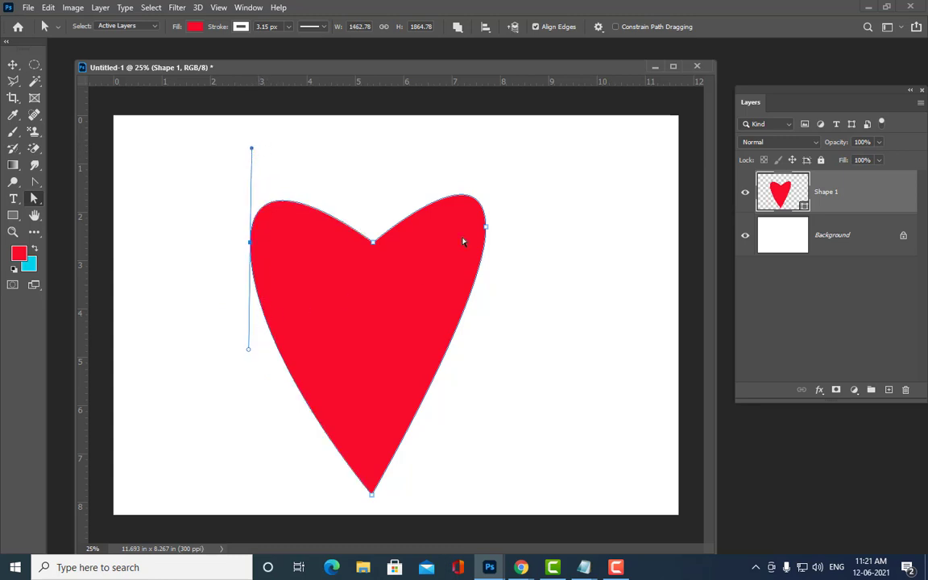
# - Retilt the right anchor's handles so the right lobe bulges and curves tighter toward the tip
pyautogui.click(484, 228)
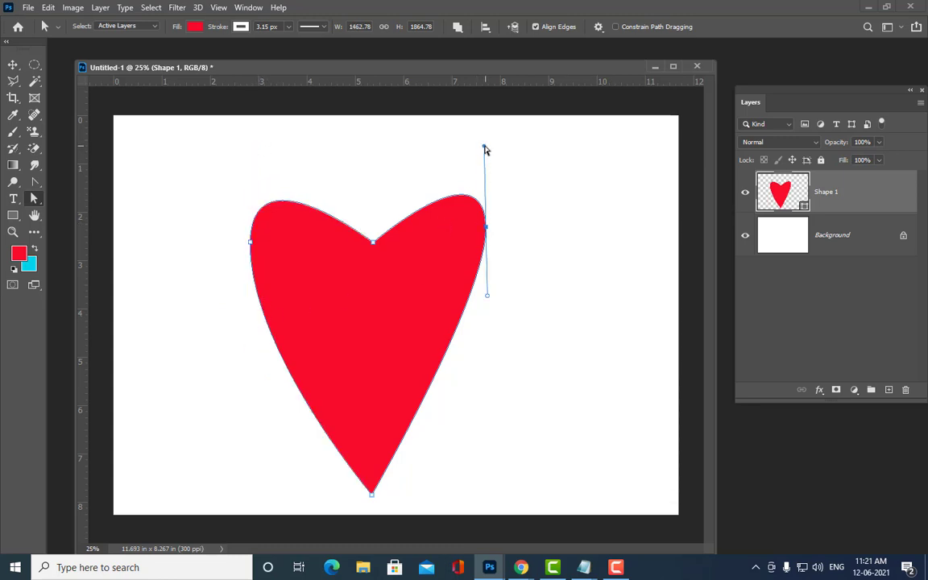
pyautogui.moveTo(486, 151)
pyautogui.mouseDown()
pyautogui.moveTo(430, 153)
pyautogui.moveTo(454, 164)
pyautogui.moveTo(468, 156)
pyautogui.mouseUp()
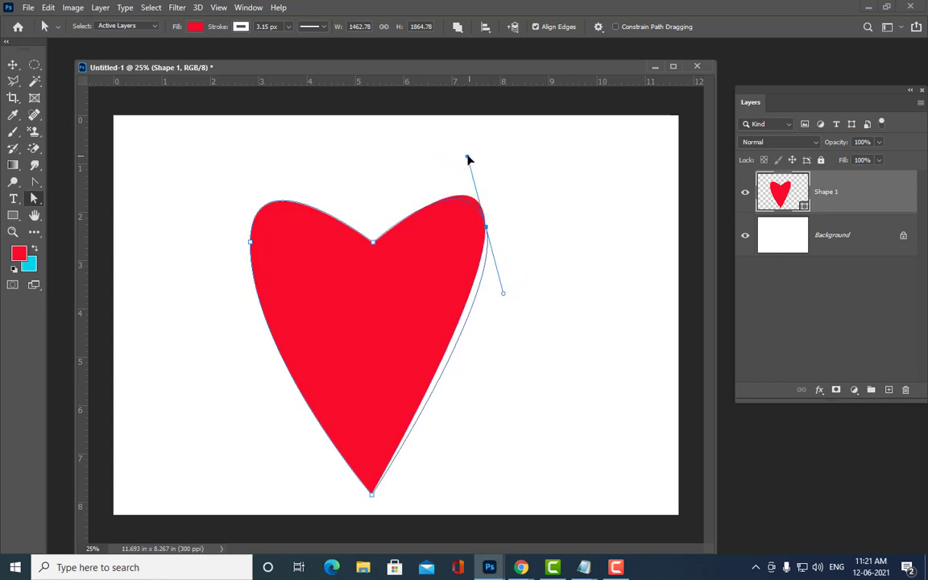
pyautogui.click(250, 244)
pyautogui.moveTo(252, 147); pyautogui.dragTo(285, 145)
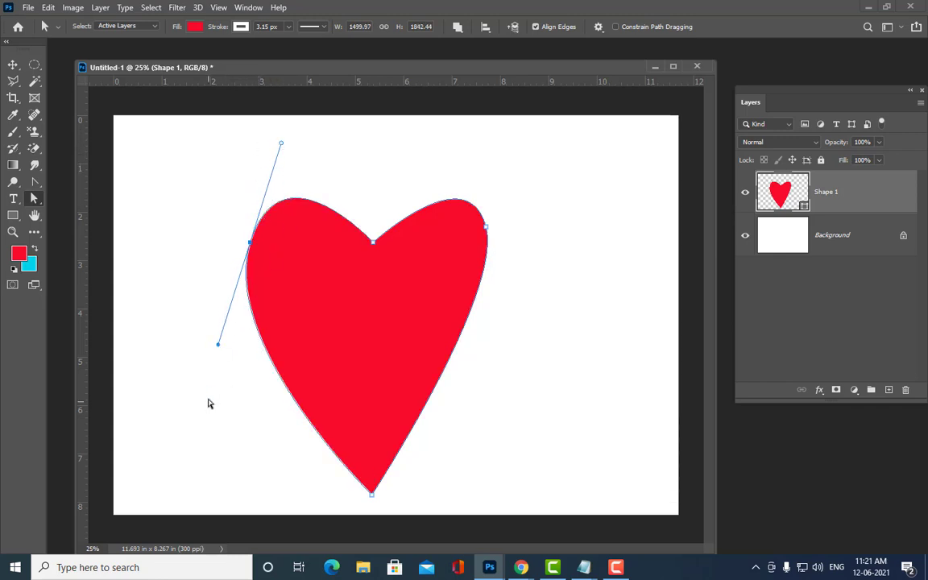
pyautogui.click(485, 227)
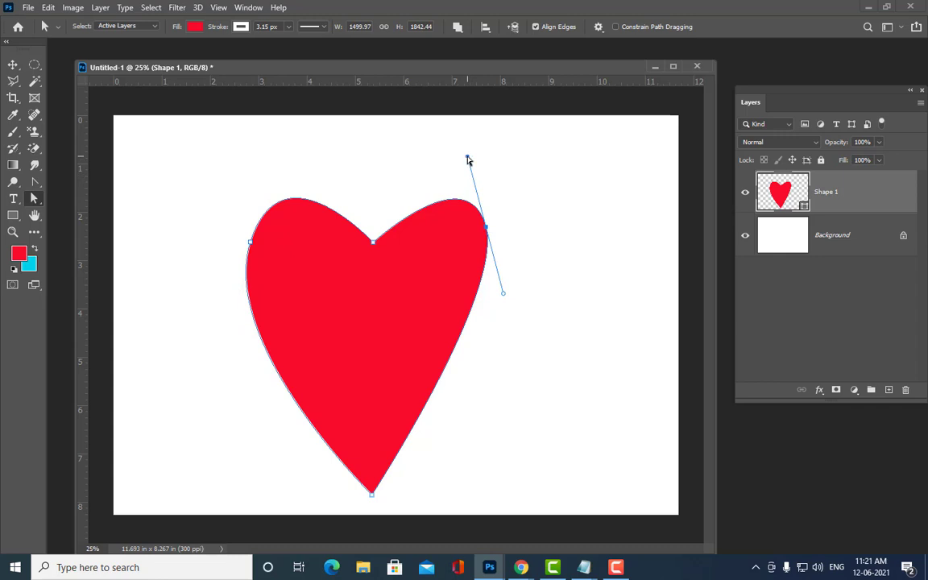
pyautogui.moveTo(467, 159); pyautogui.dragTo(441, 160)
pyautogui.moveTo(524, 283)
pyautogui.mouseDown()
pyautogui.moveTo(532, 290)
pyautogui.moveTo(525, 285)
pyautogui.mouseUp()
pyautogui.moveTo(435, 166); pyautogui.dragTo(452, 150)
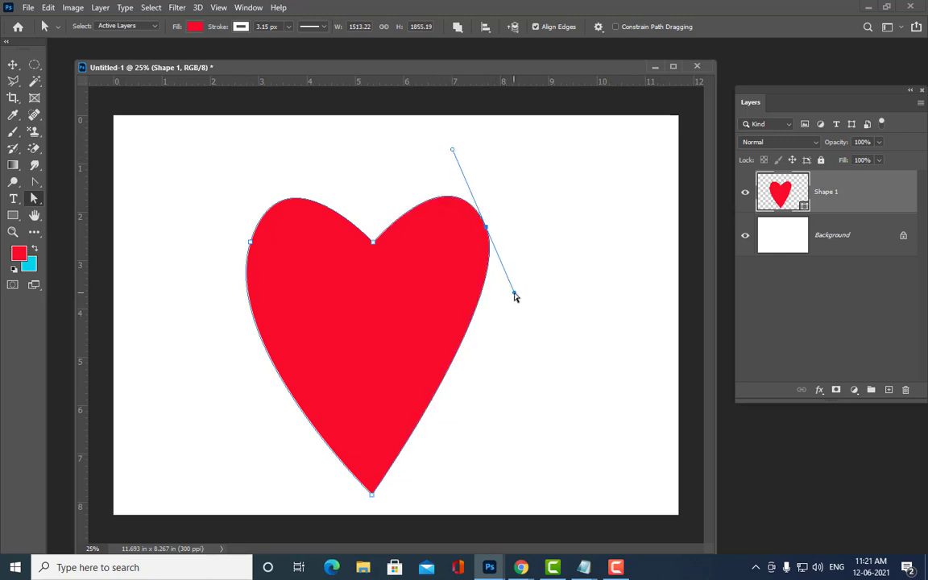
pyautogui.moveTo(515, 297); pyautogui.dragTo(527, 295)
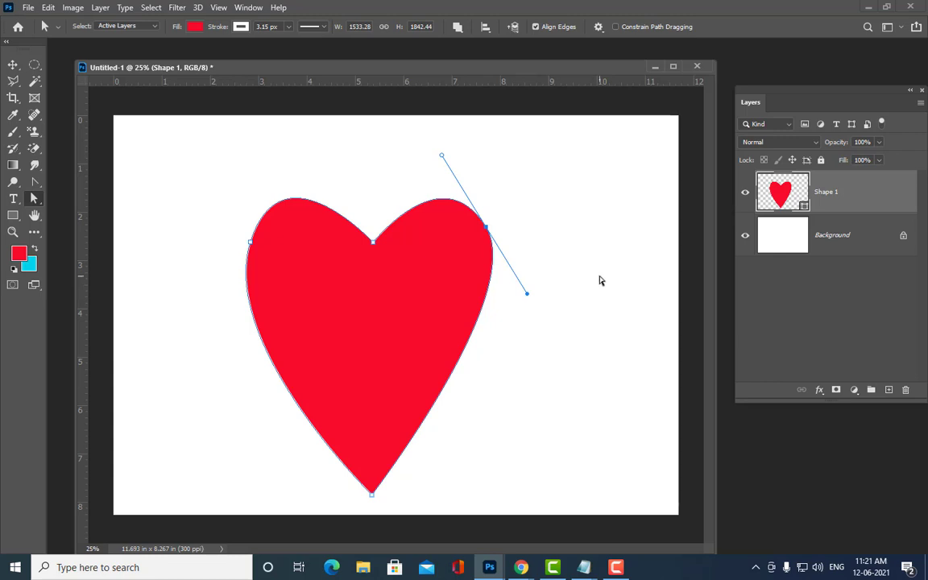
pyautogui.moveTo(527, 295); pyautogui.dragTo(538, 299)
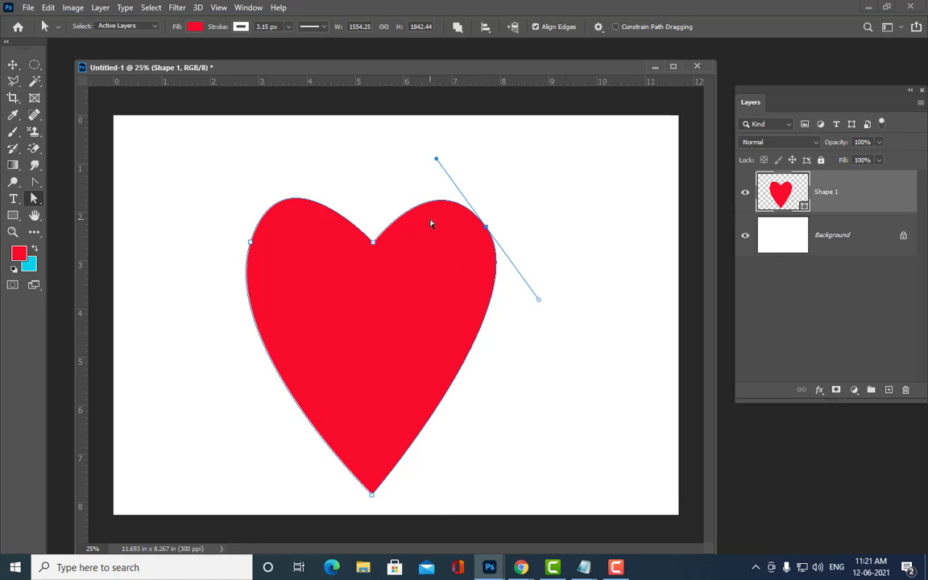
pyautogui.moveTo(433, 70); pyautogui.dragTo(444, 53)
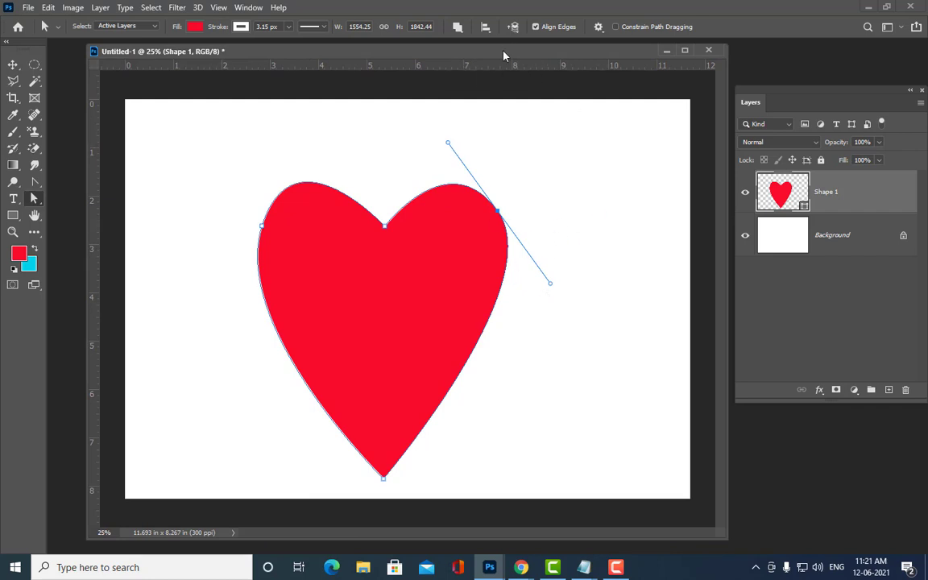
# - Bend the heart's right side inward by dragging its lower handle independently
pyautogui.moveTo(503, 56); pyautogui.dragTo(500, 56)
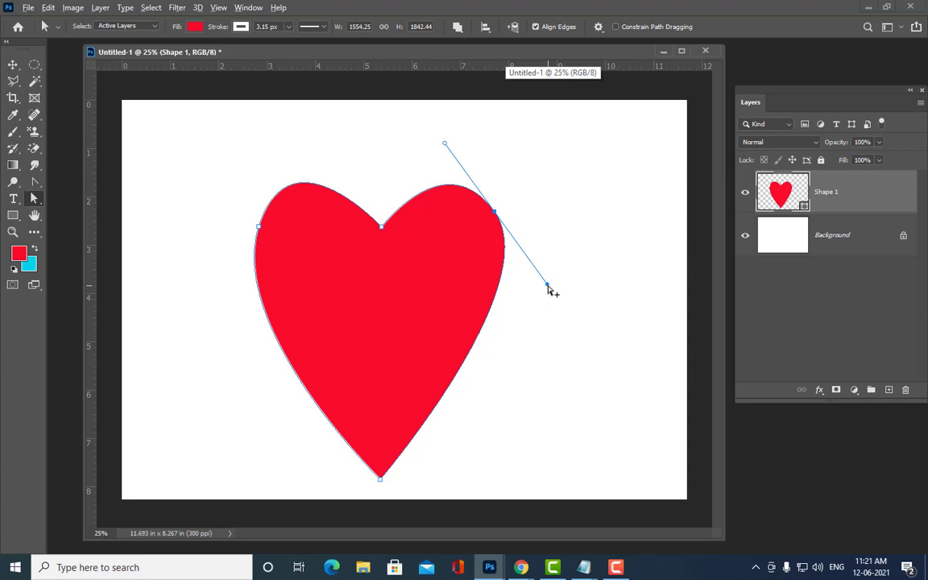
pyautogui.moveTo(547, 287); pyautogui.dragTo(468, 292)
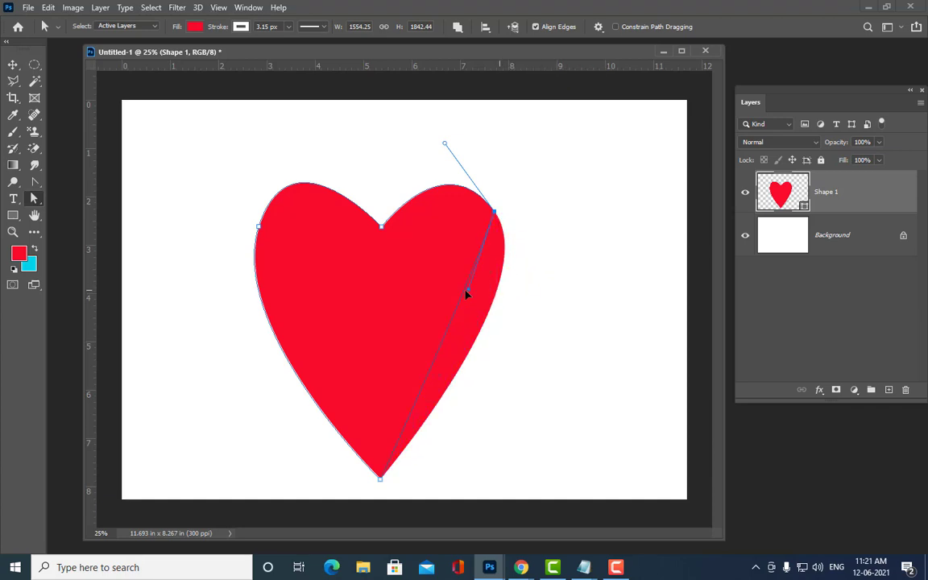
pyautogui.moveTo(408, 279); pyautogui.dragTo(407, 277)
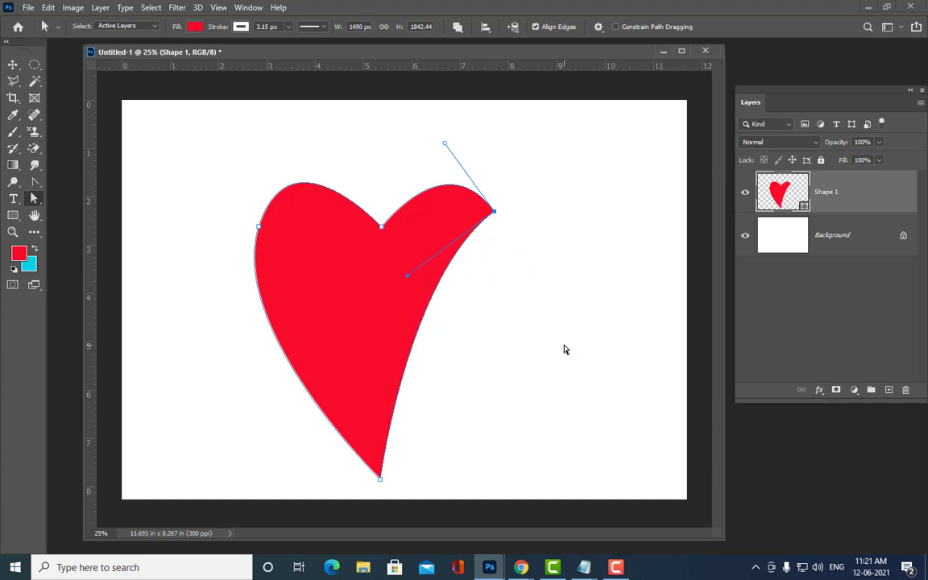
# - Bend the left side inward too, preview the pointed shape, then undo back to the full heart
pyautogui.click(258, 228)
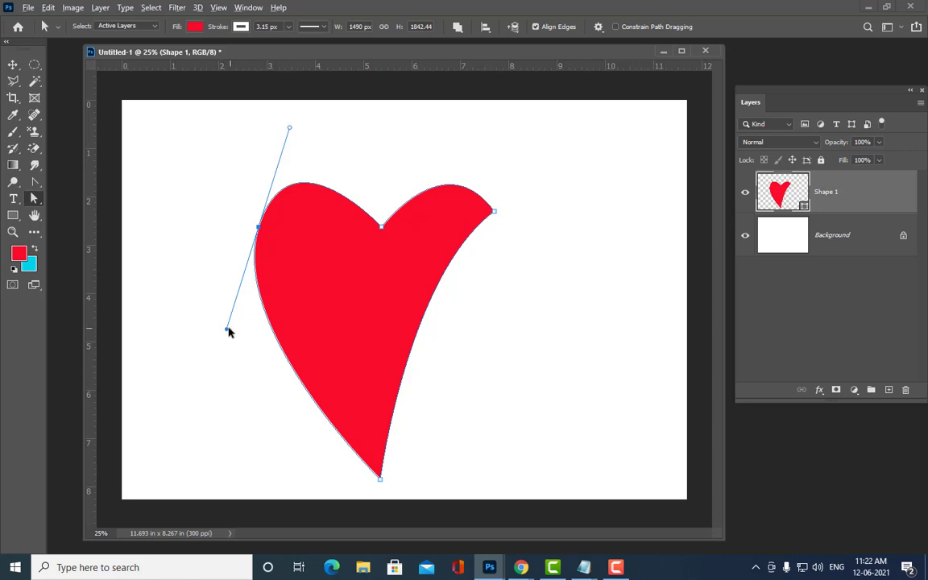
pyautogui.moveTo(226, 331); pyautogui.dragTo(287, 306)
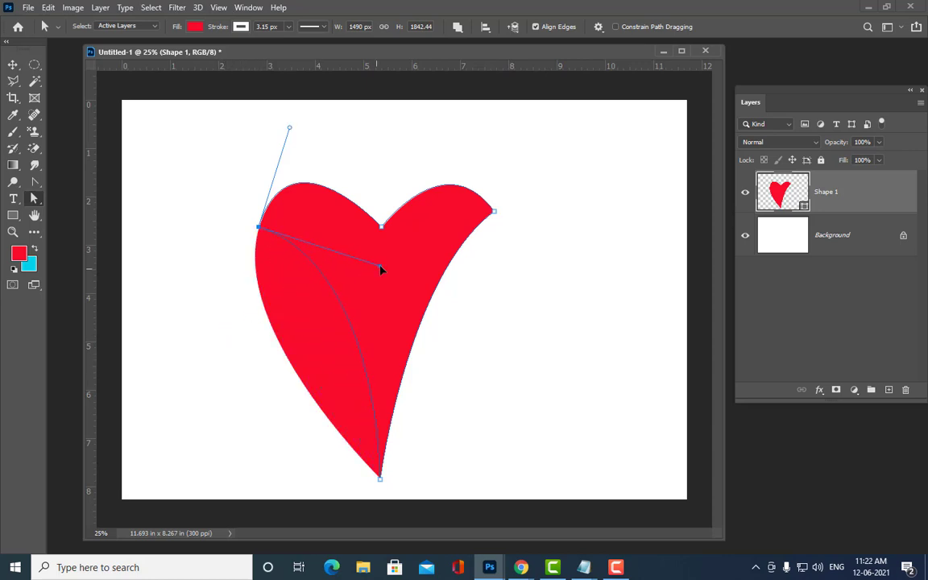
pyautogui.moveTo(382, 270); pyautogui.dragTo(381, 265)
pyautogui.click(512, 318)
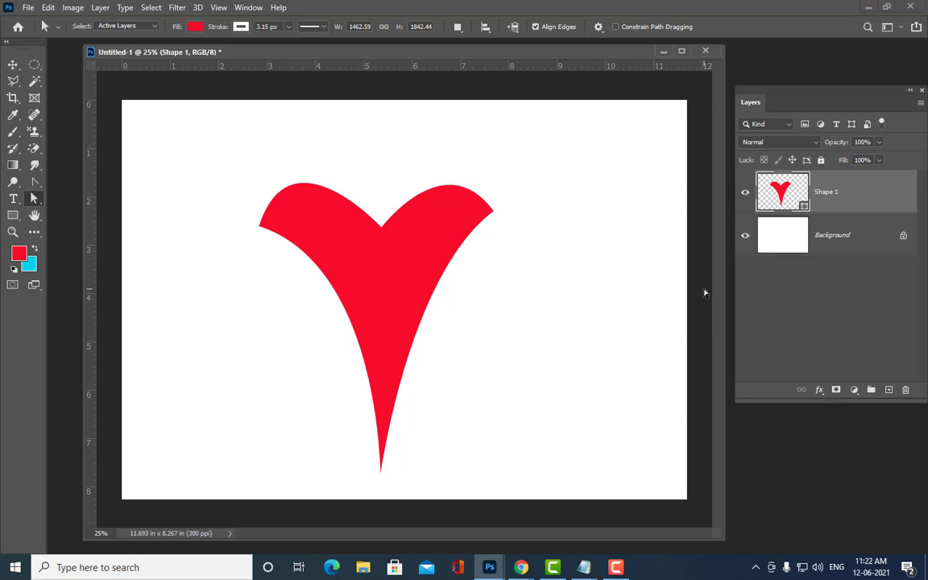
pyautogui.hotkey('ctrl', 'z')
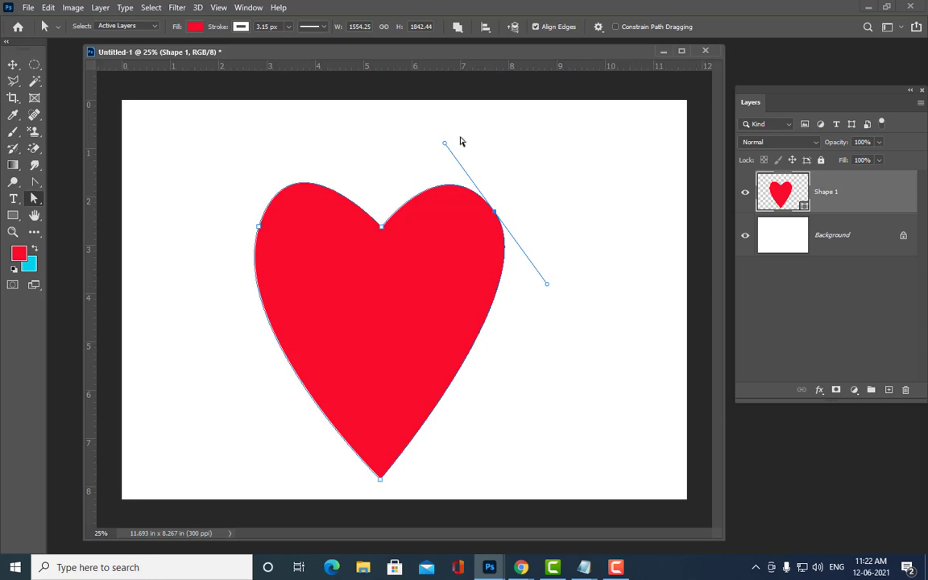
# - Swing both side anchors' upper handles down so the top dips inward, and raise the centre top into a peak
pyautogui.moveTo(445, 144)
pyautogui.mouseDown()
pyautogui.moveTo(429, 167)
pyautogui.moveTo(466, 142)
pyautogui.mouseUp()
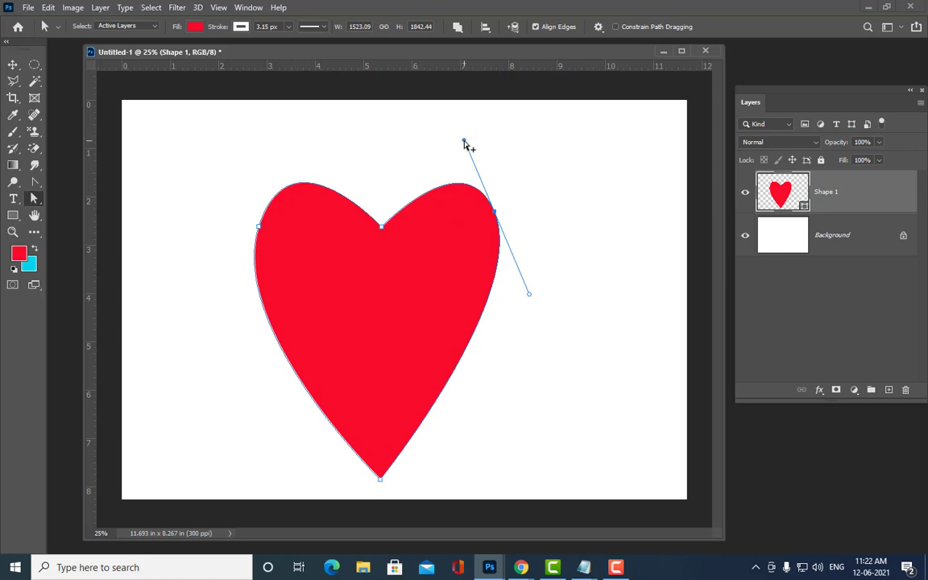
pyautogui.moveTo(465, 143)
pyautogui.mouseDown()
pyautogui.moveTo(390, 117)
pyautogui.moveTo(494, 106)
pyautogui.moveTo(438, 313)
pyautogui.mouseUp()
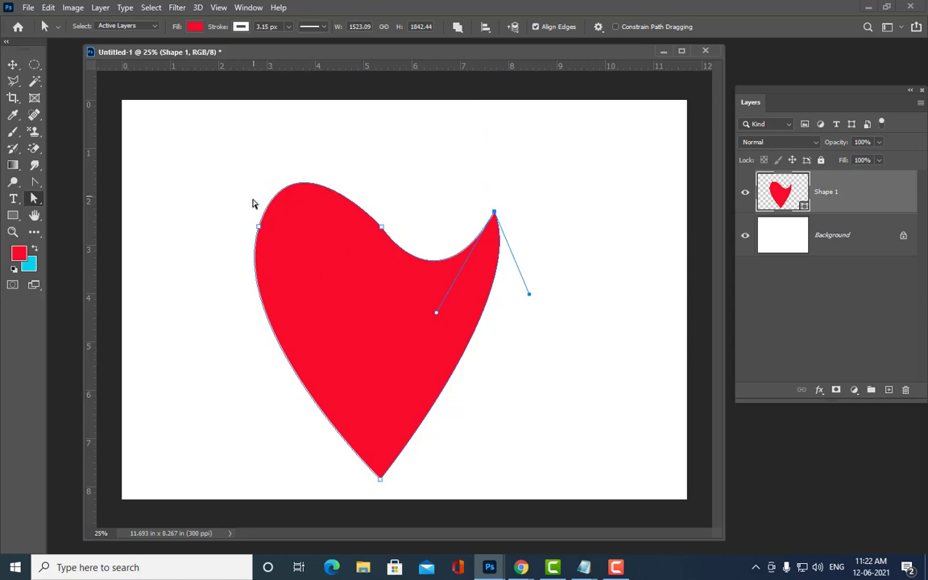
pyautogui.click(259, 229)
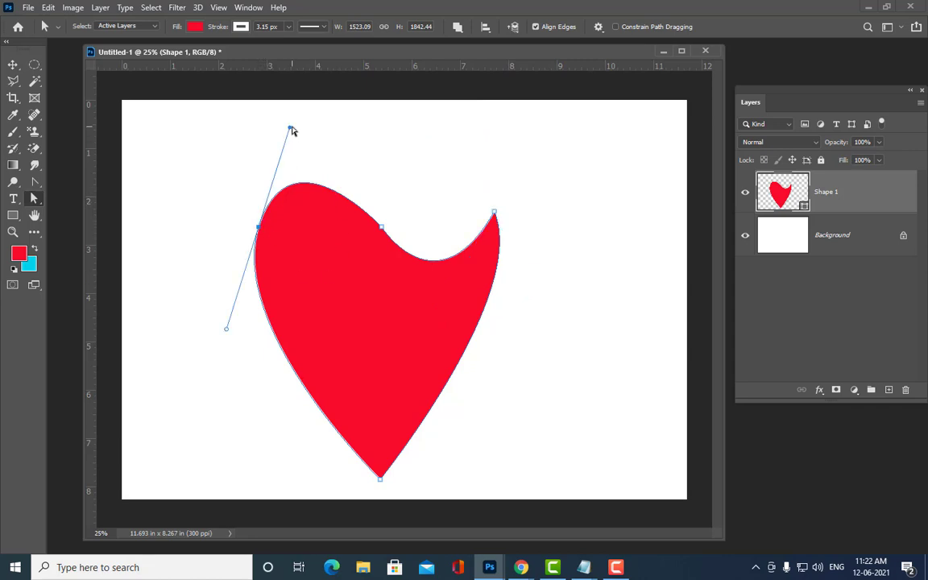
pyautogui.moveTo(291, 131); pyautogui.dragTo(356, 311)
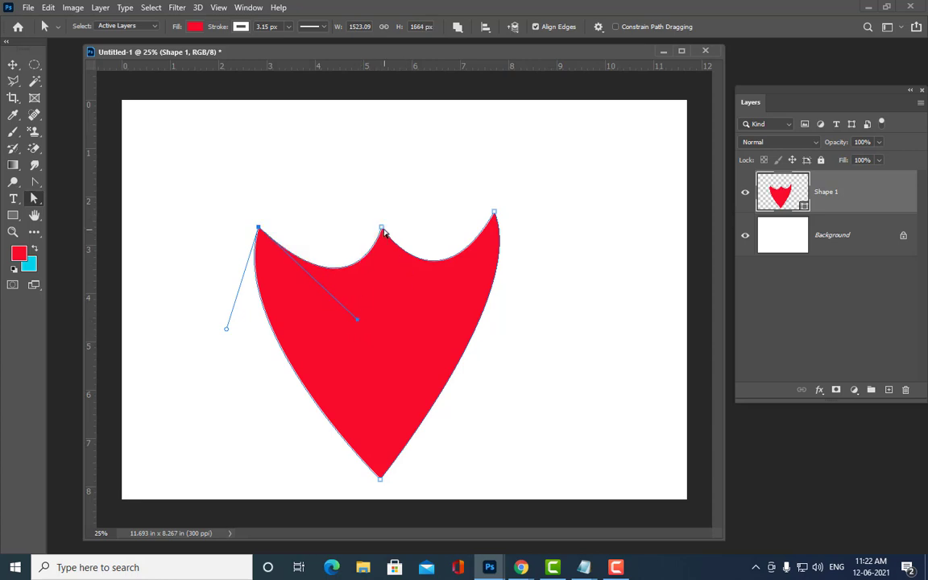
pyautogui.moveTo(380, 228); pyautogui.dragTo(381, 163)
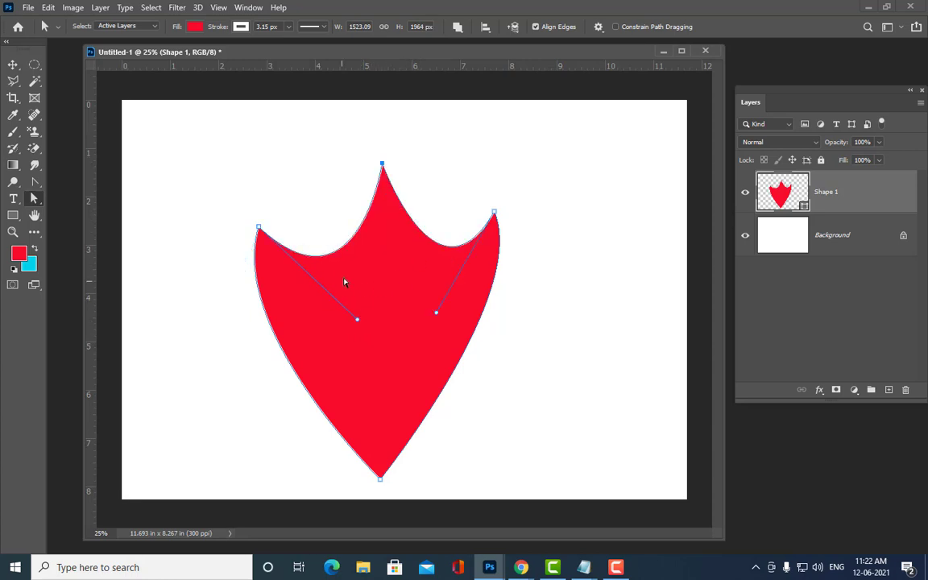
# - Raise both upper points' handles to even out the top curves, and lower the bottom tip slightly
pyautogui.moveTo(360, 325); pyautogui.dragTo(349, 317)
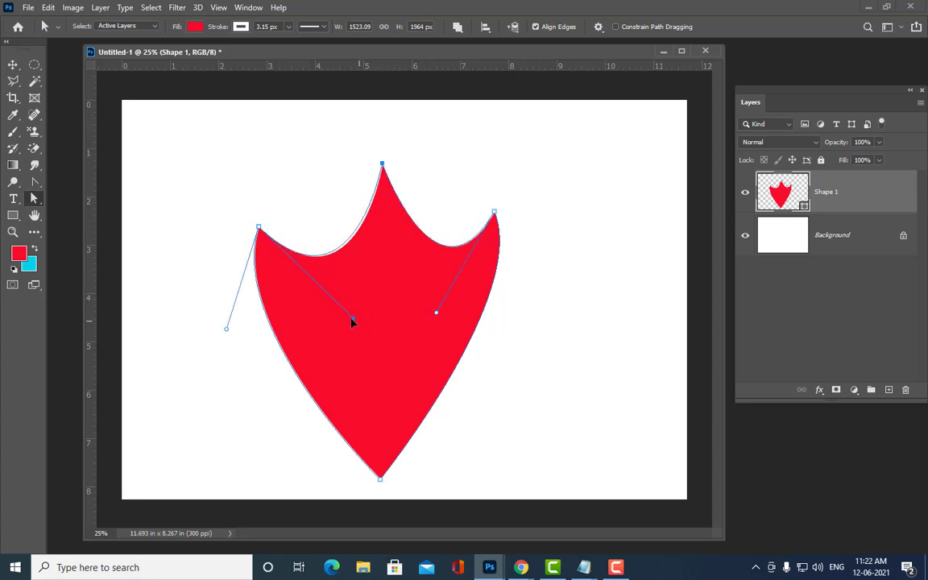
pyautogui.moveTo(493, 212); pyautogui.dragTo(496, 216)
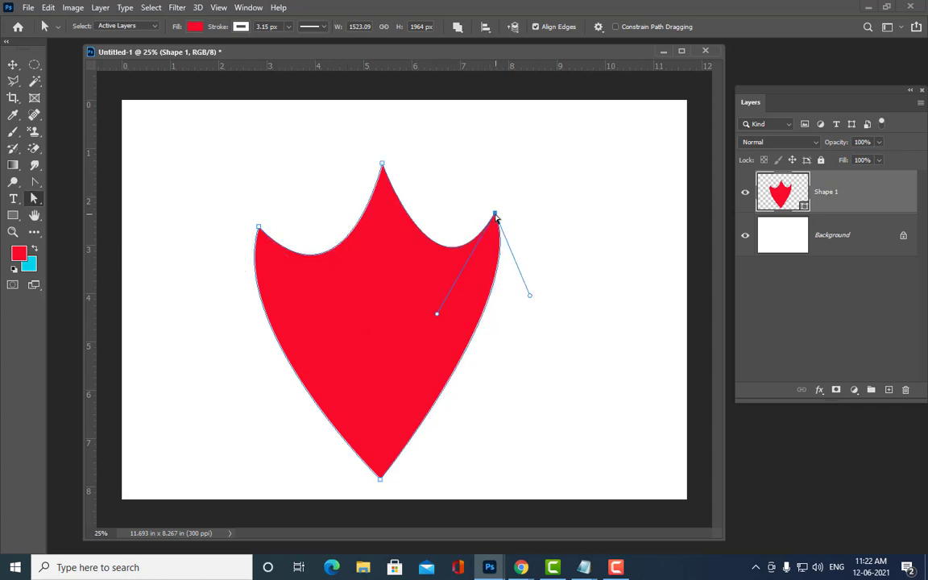
pyautogui.moveTo(437, 317); pyautogui.dragTo(437, 299)
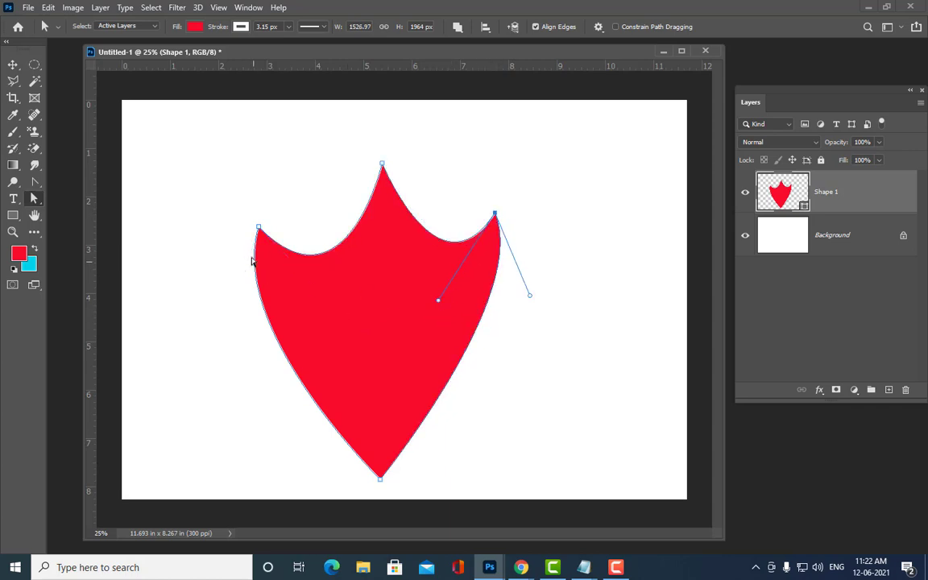
pyautogui.click(258, 229)
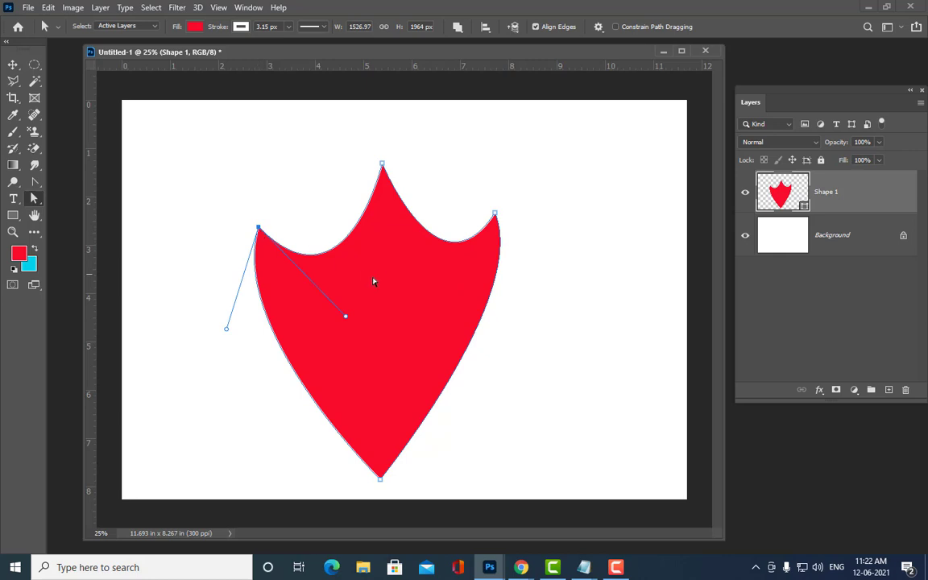
pyautogui.moveTo(345, 315); pyautogui.dragTo(328, 290)
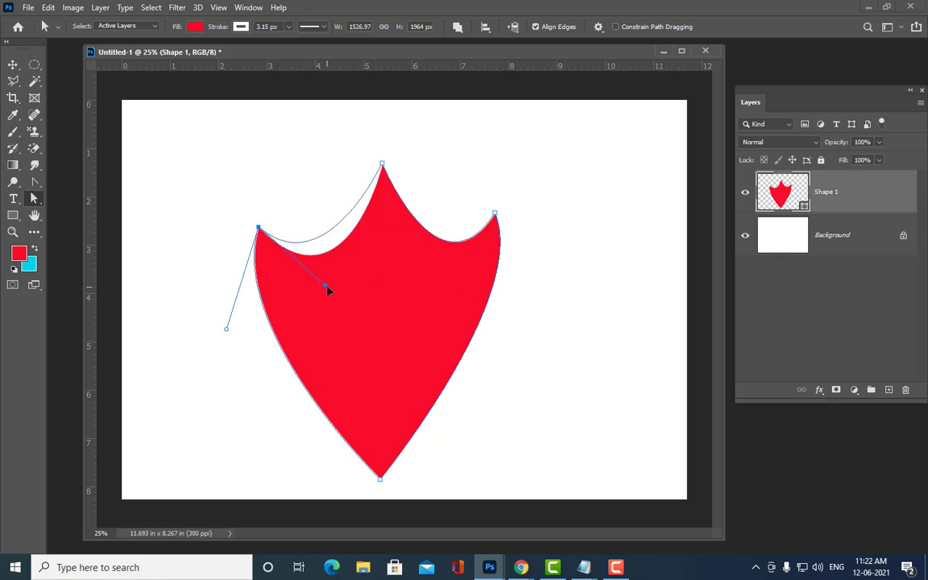
pyautogui.click(494, 215)
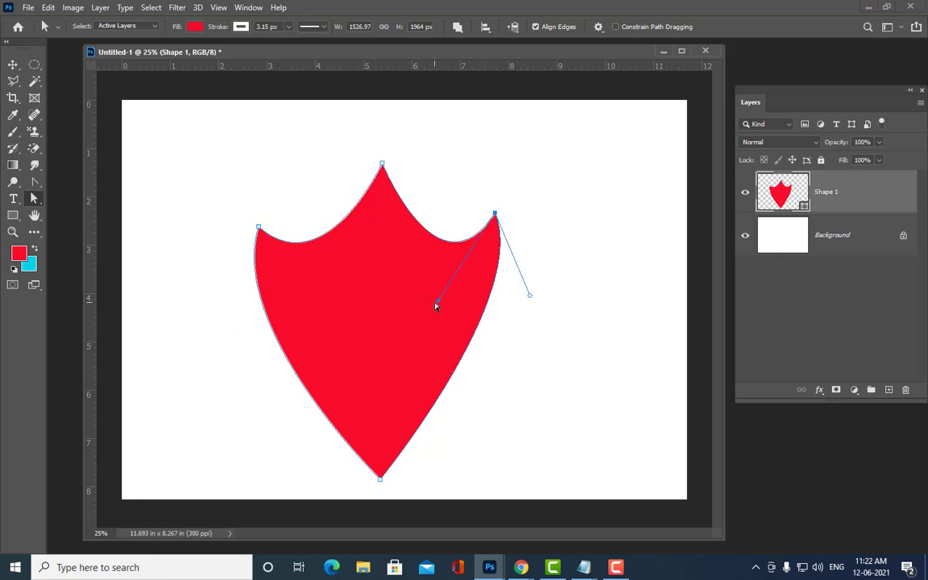
pyautogui.moveTo(438, 304); pyautogui.dragTo(427, 271)
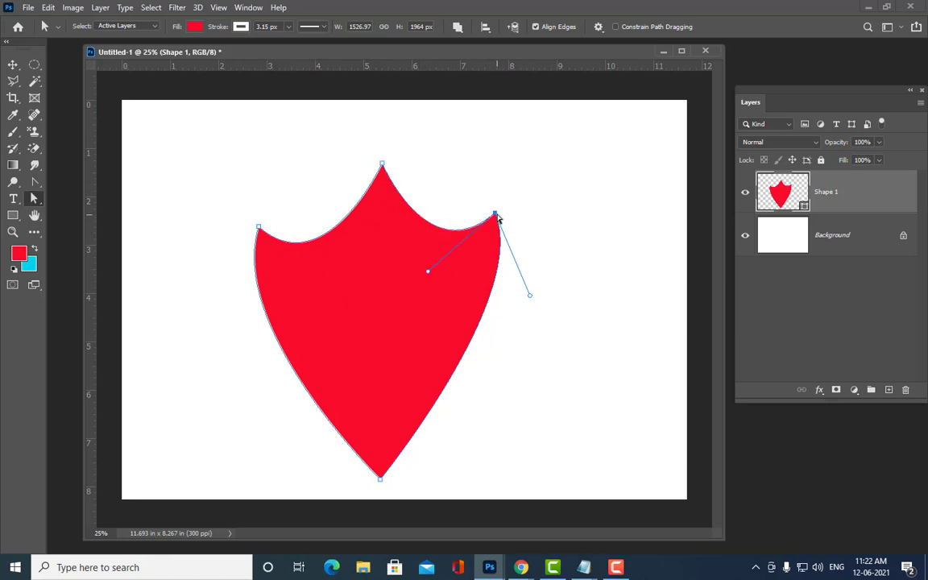
pyautogui.moveTo(495, 213); pyautogui.dragTo(500, 215)
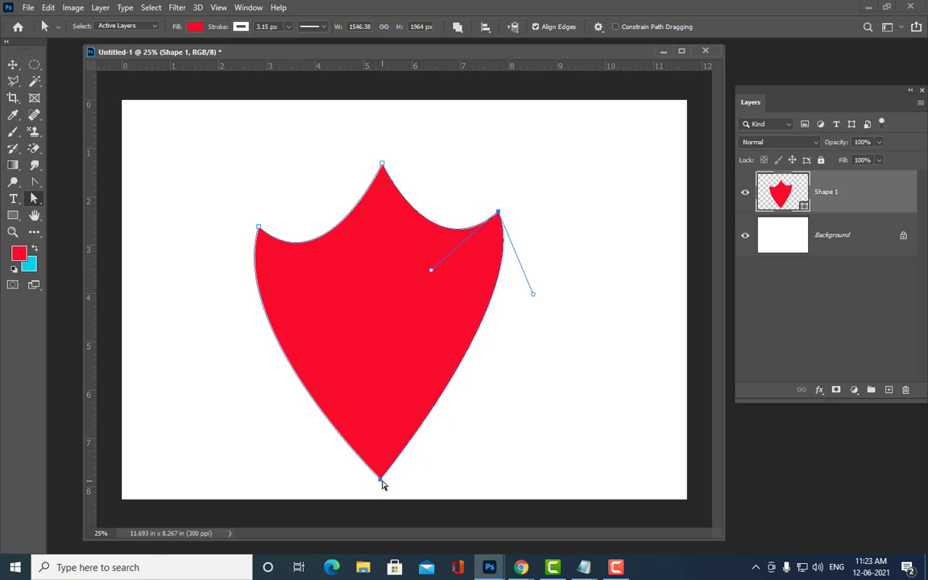
pyautogui.moveTo(382, 480); pyautogui.dragTo(383, 491)
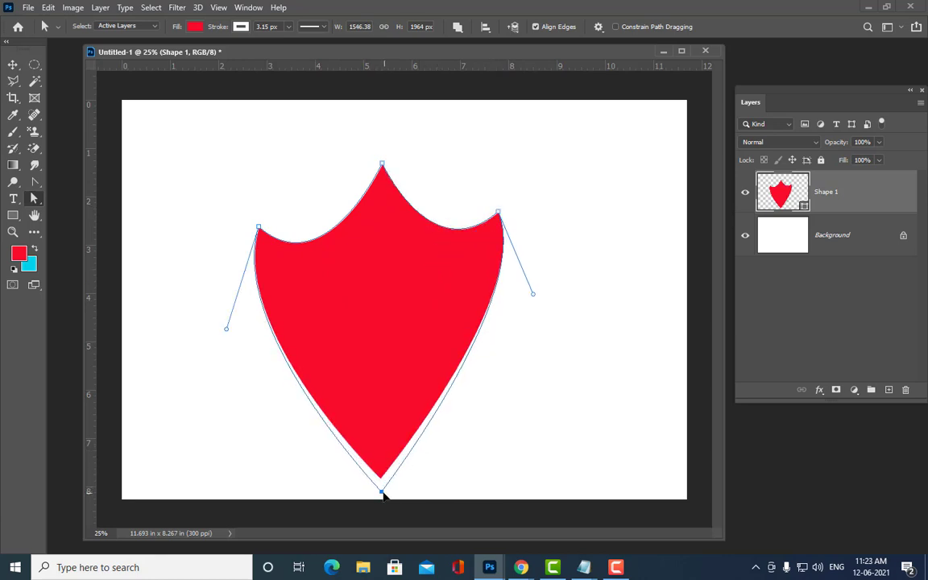
pyautogui.click(482, 448)
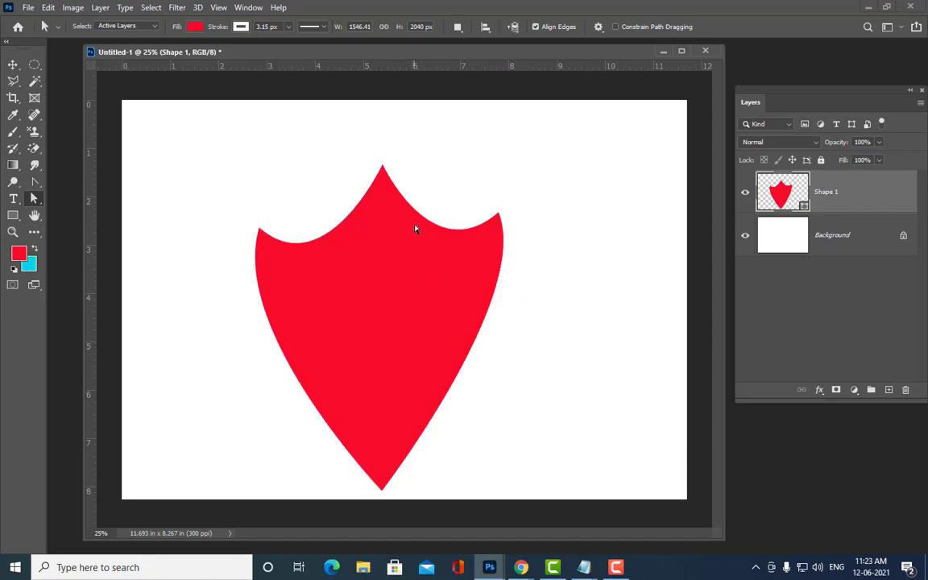
# - Move both upper side points higher and shift the shield's top tip slightly left
pyautogui.click(260, 233)
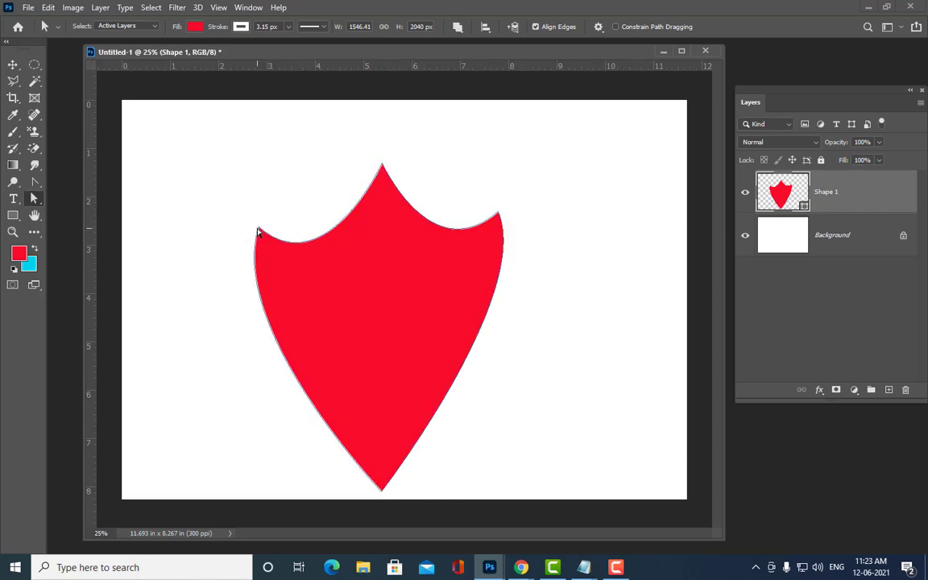
pyautogui.click(258, 230)
pyautogui.moveTo(257, 230); pyautogui.dragTo(264, 209)
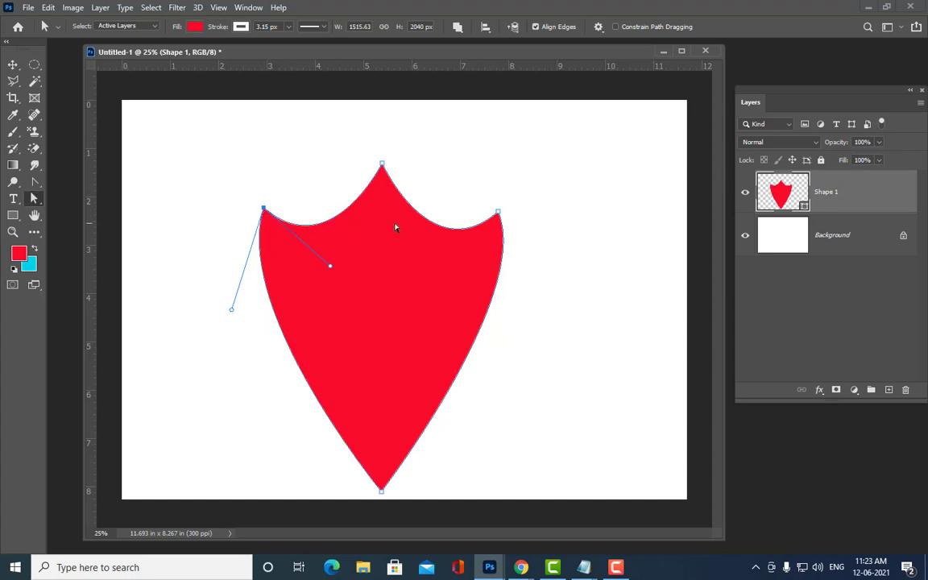
pyautogui.moveTo(499, 212); pyautogui.dragTo(495, 202)
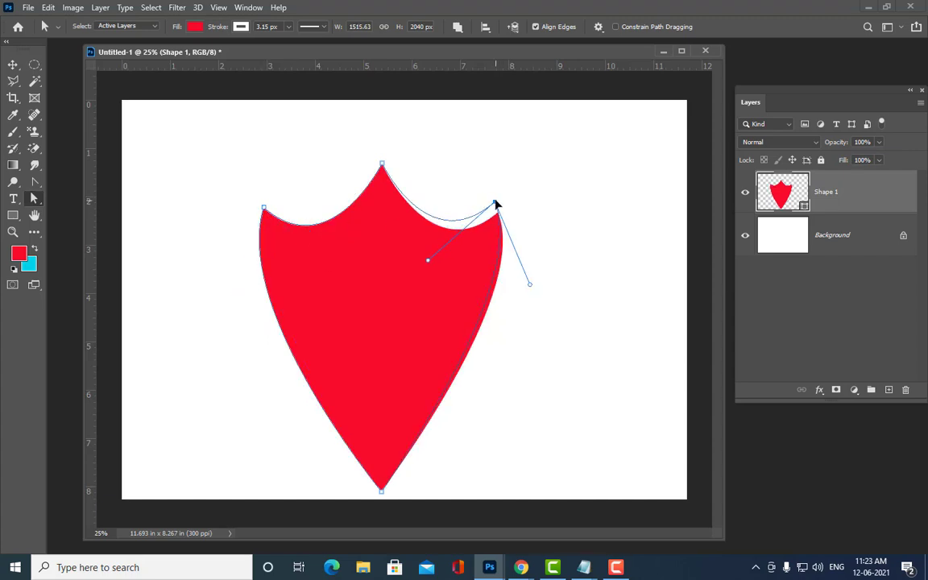
pyautogui.click(550, 235)
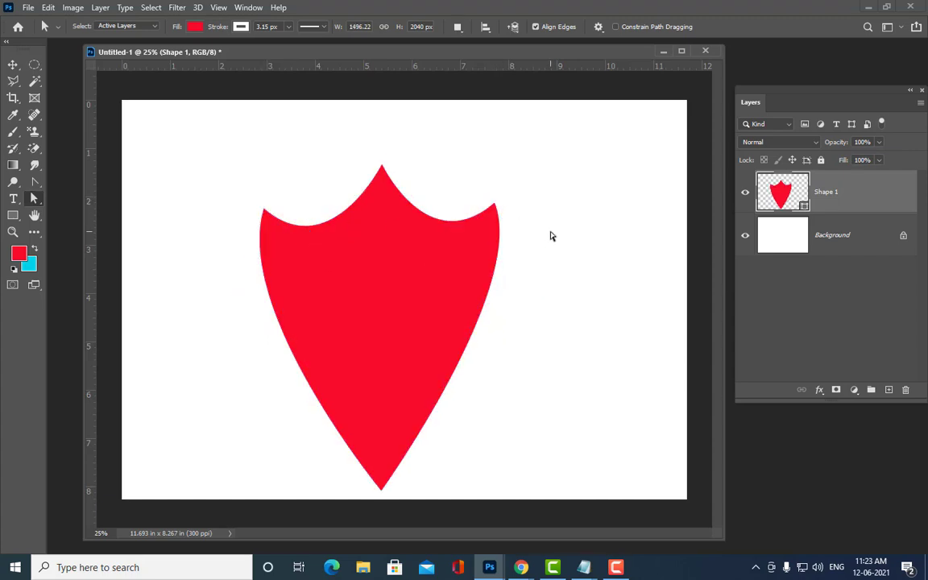
pyautogui.click(382, 167)
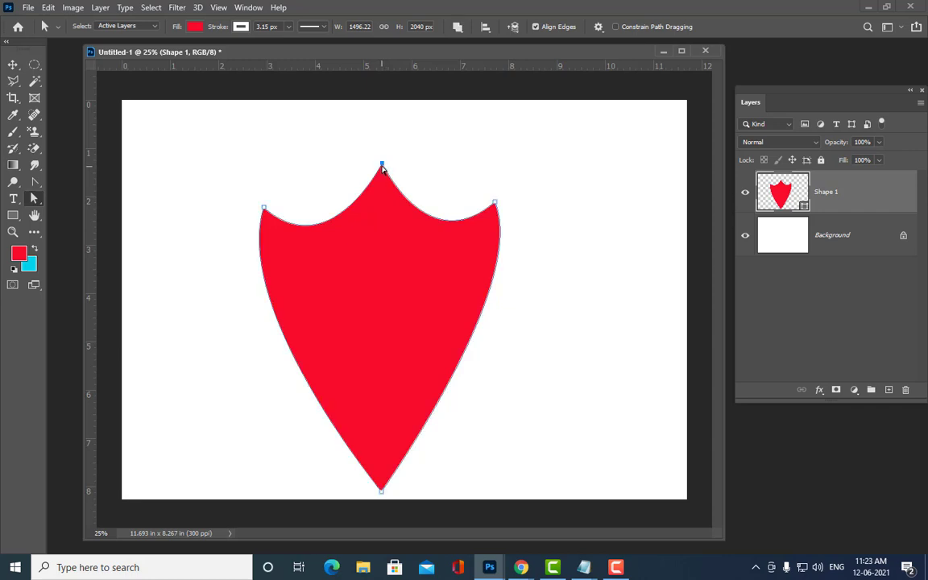
pyautogui.moveTo(384, 168); pyautogui.dragTo(380, 165)
pyautogui.click(636, 150)
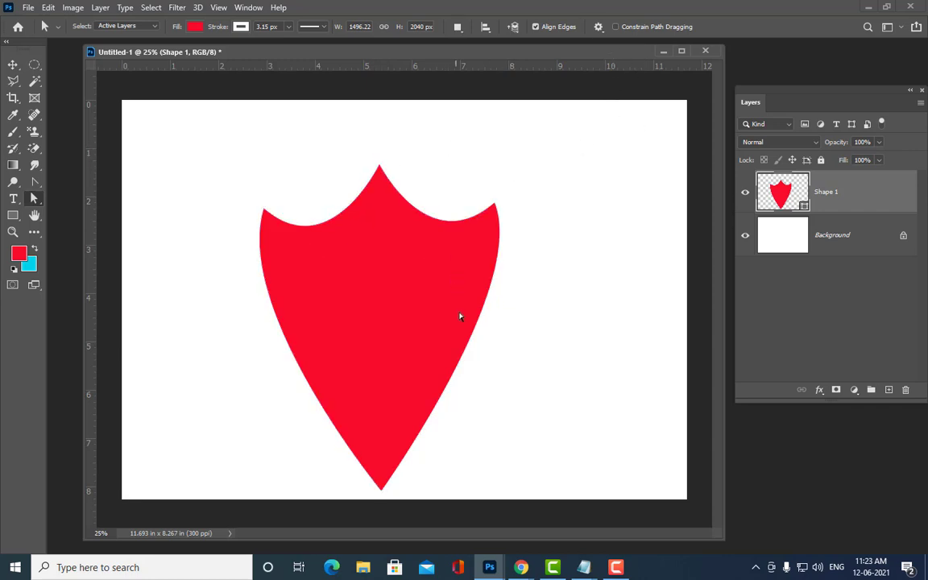
pyautogui.click(382, 169)
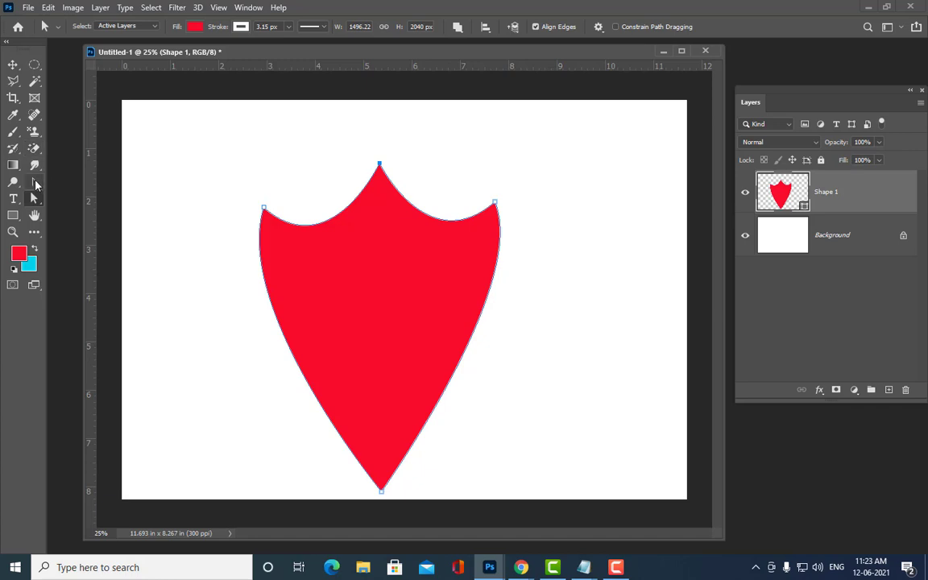
pyautogui.click(33, 181)
# - Add an anchor on each lower side edge and pull both outward so the sides bulge
pyautogui.rightClick(34, 181)
pyautogui.click(80, 199)
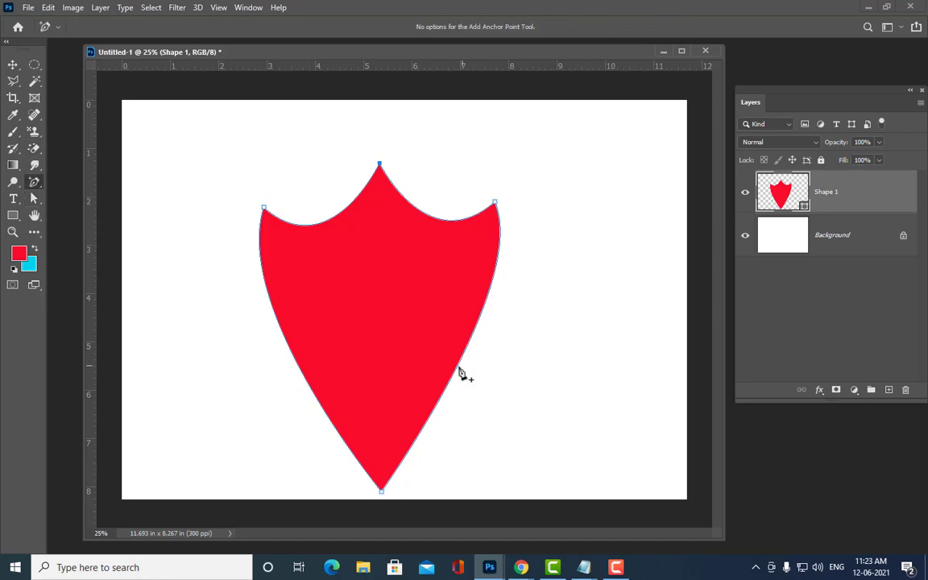
pyautogui.click(457, 368)
pyautogui.click(33, 199)
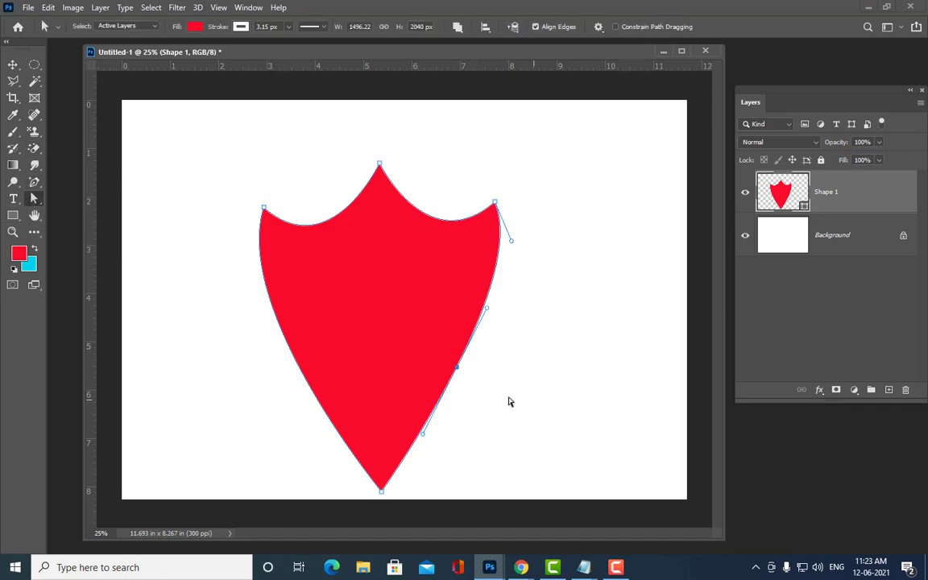
pyautogui.moveTo(457, 368); pyautogui.dragTo(487, 375)
pyautogui.click(33, 181)
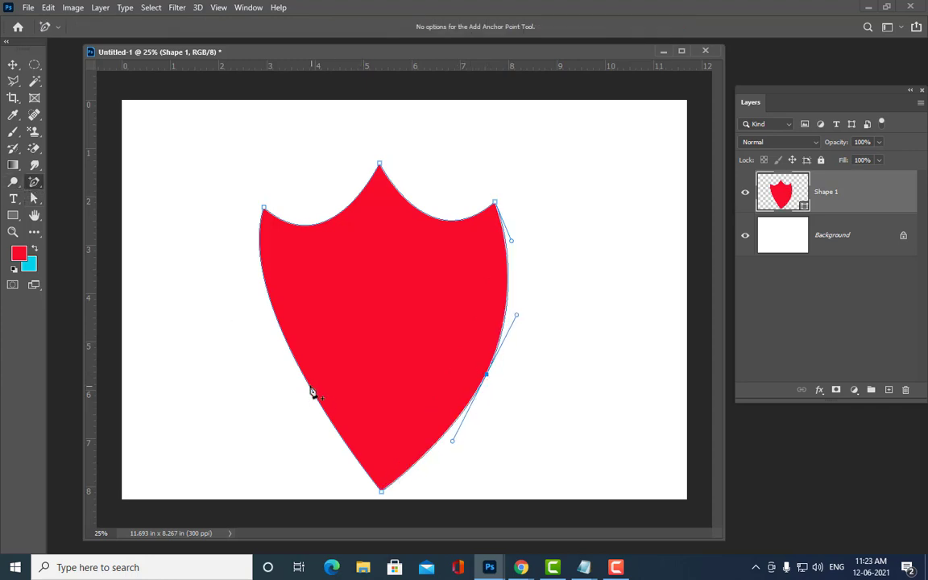
pyautogui.click(305, 378)
pyautogui.click(34, 198)
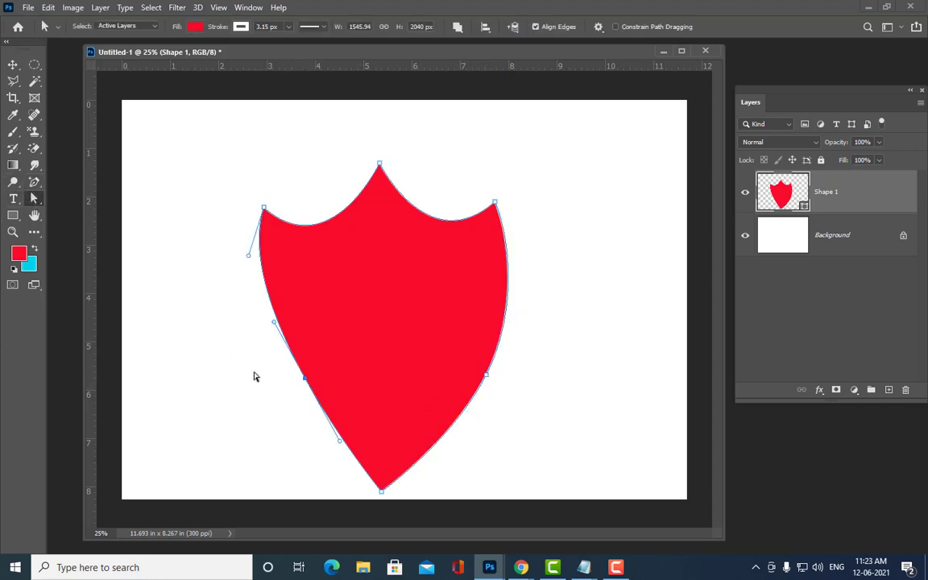
pyautogui.moveTo(305, 378); pyautogui.dragTo(275, 378)
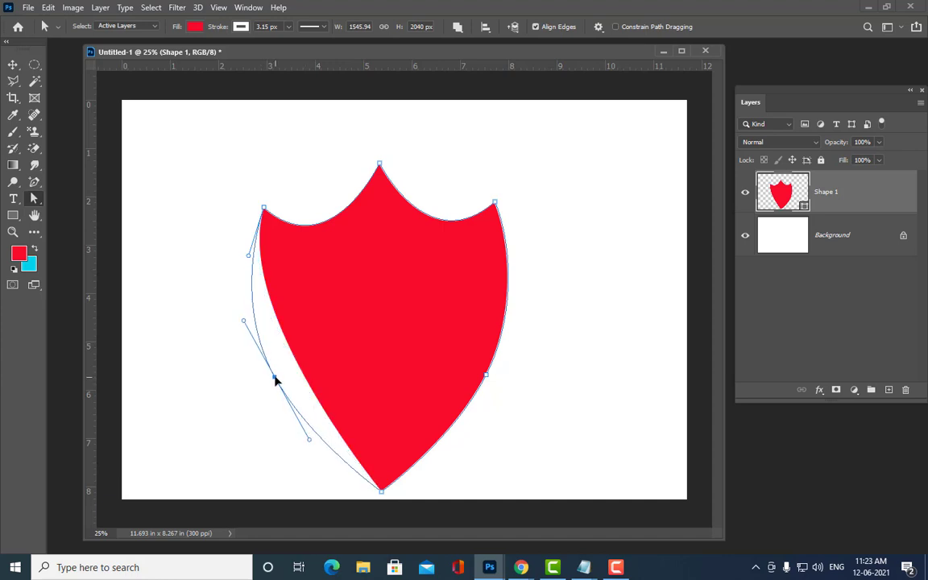
pyautogui.click(526, 373)
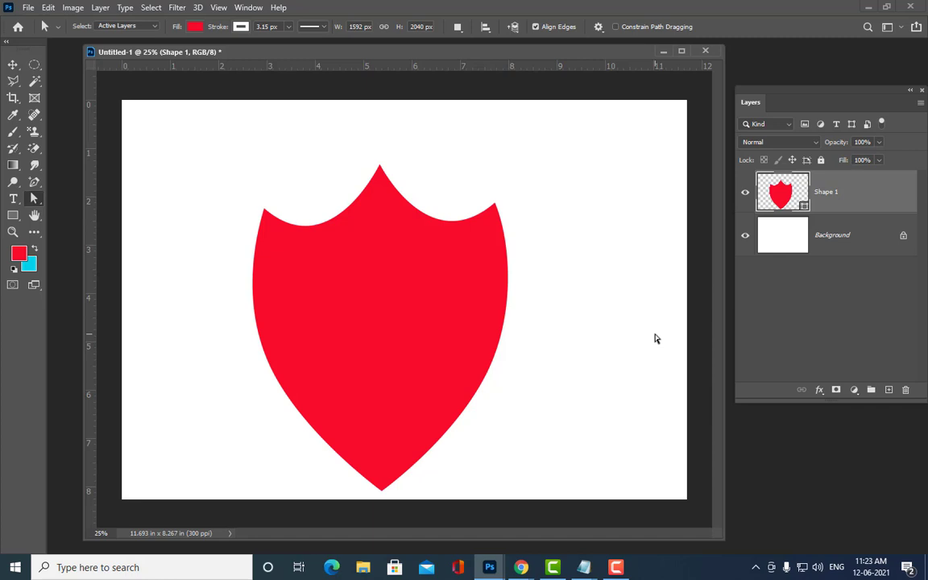
# - Bend the lower-left and lower-right curves inward toward the tip
pyautogui.click(475, 380)
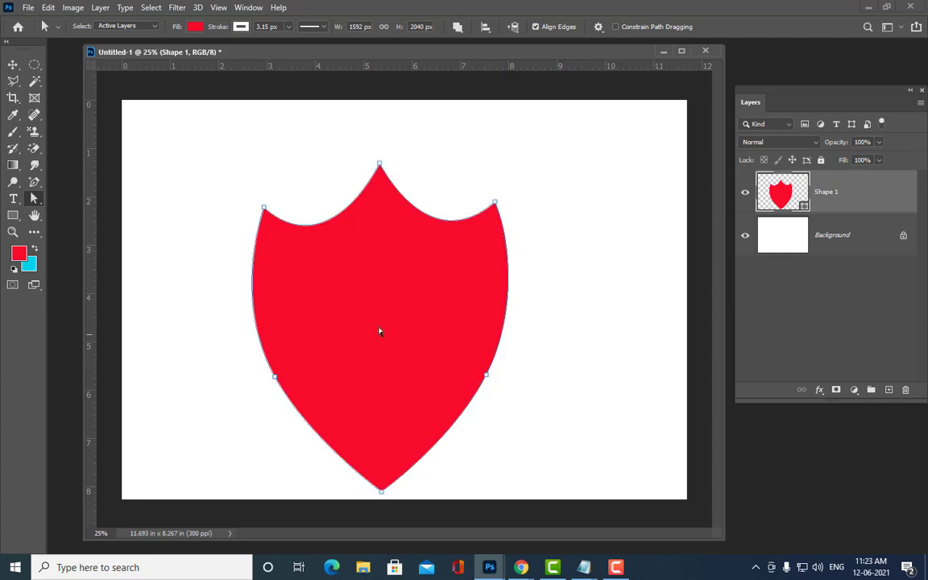
pyautogui.click(34, 200)
pyautogui.click(279, 386)
pyautogui.click(275, 378)
pyautogui.moveTo(310, 441); pyautogui.dragTo(331, 418)
pyautogui.moveTo(486, 375)
pyautogui.mouseDown()
pyautogui.moveTo(449, 441)
pyautogui.moveTo(416, 415)
pyautogui.mouseUp()
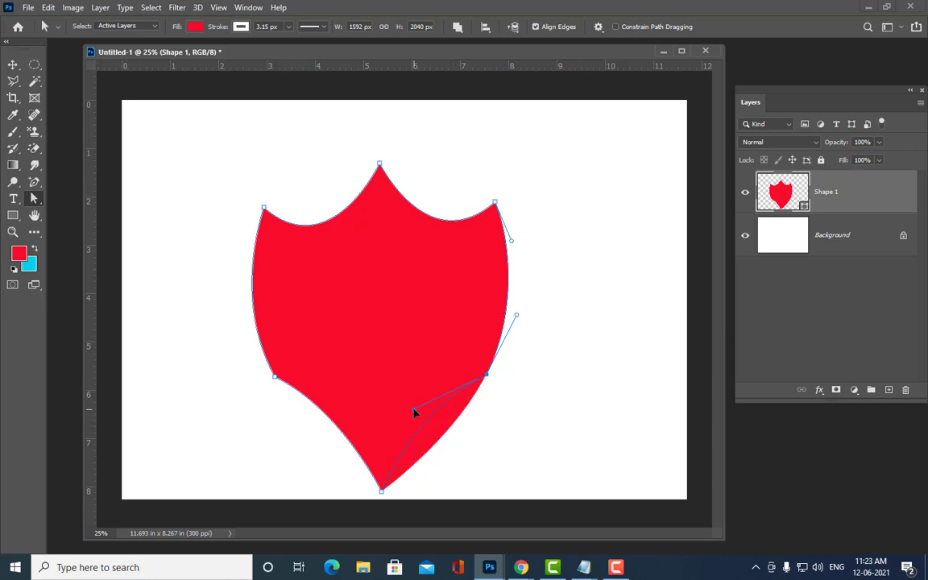
pyautogui.click(514, 430)
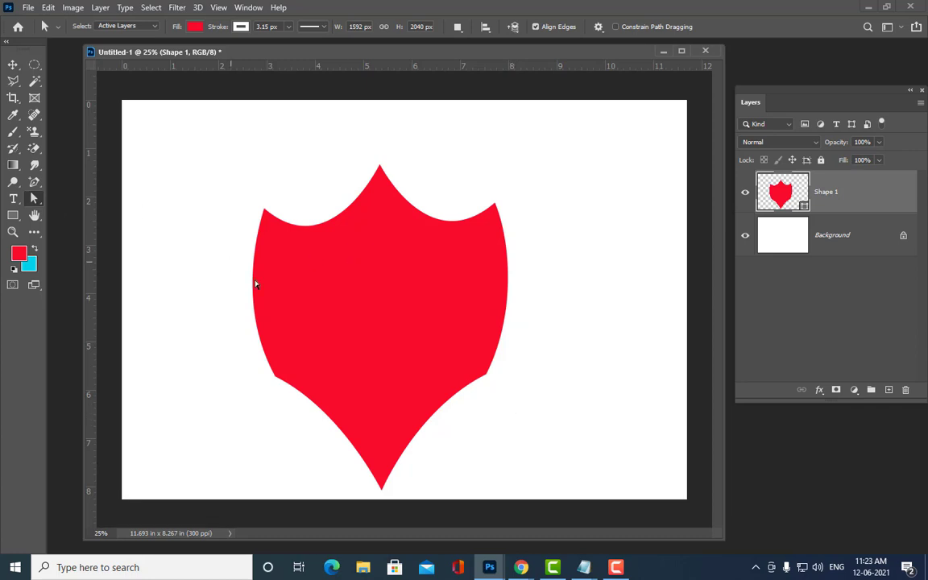
# - Move the whole shield slightly up and to the right
pyautogui.rightClick(32, 199)
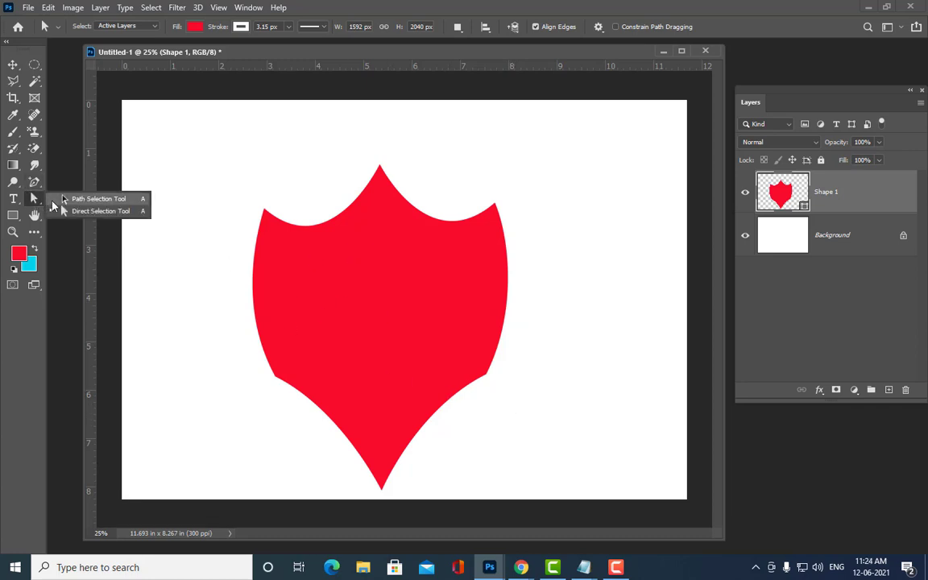
pyautogui.click(77, 206)
pyautogui.moveTo(420, 276); pyautogui.dragTo(435, 262)
pyautogui.click(567, 305)
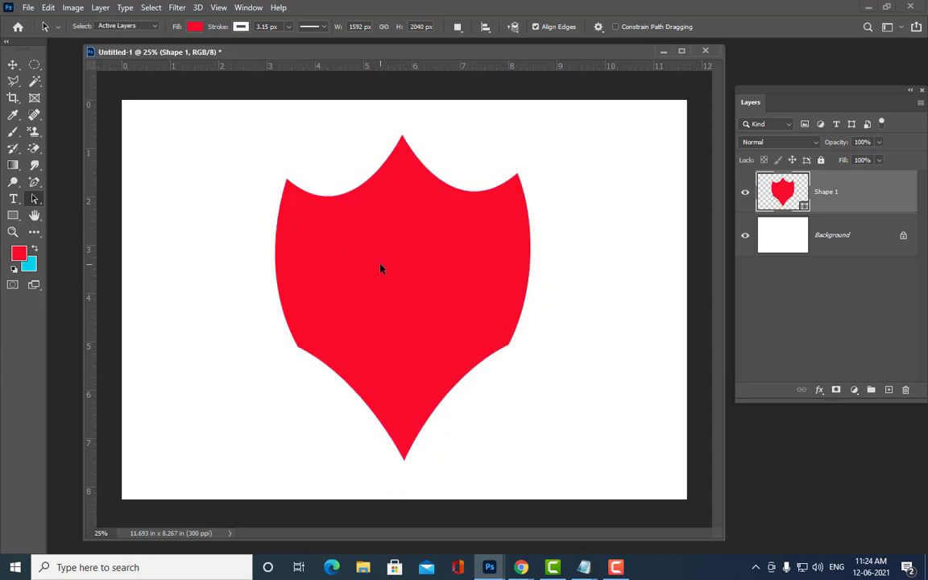
# - Deepen the inward sweep of both lower curves toward the shield's tip
pyautogui.rightClick(34, 200)
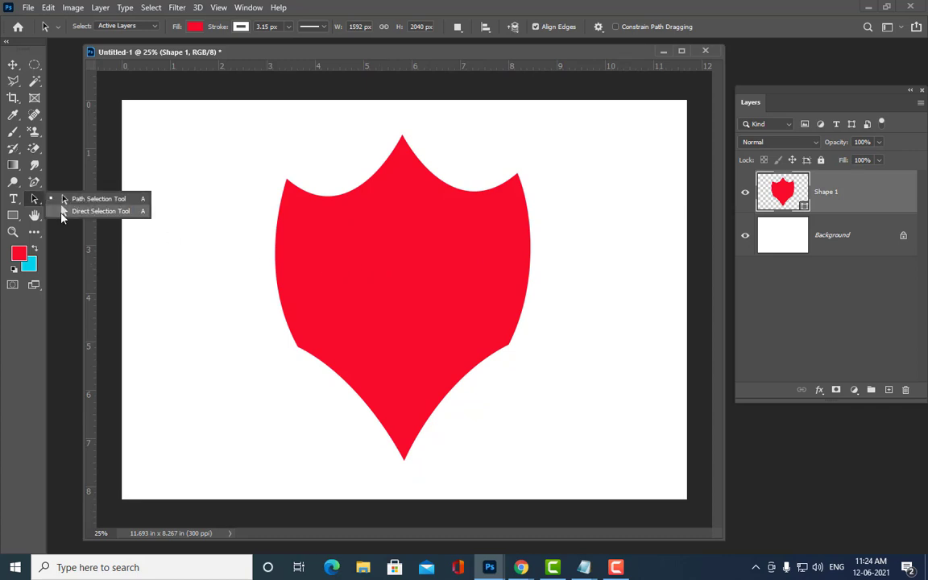
pyautogui.click(65, 210)
pyautogui.click(298, 348)
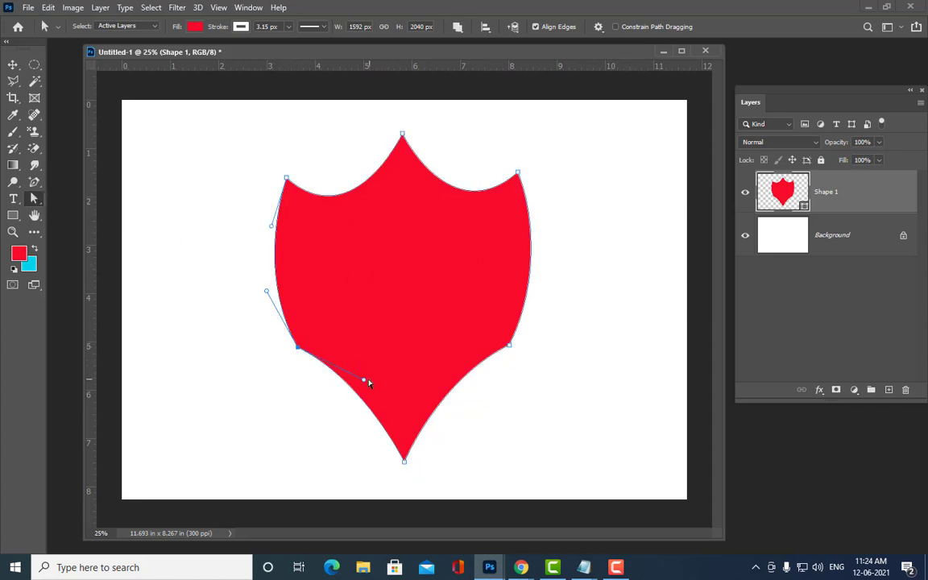
pyautogui.moveTo(364, 383); pyautogui.dragTo(388, 360)
pyautogui.click(509, 345)
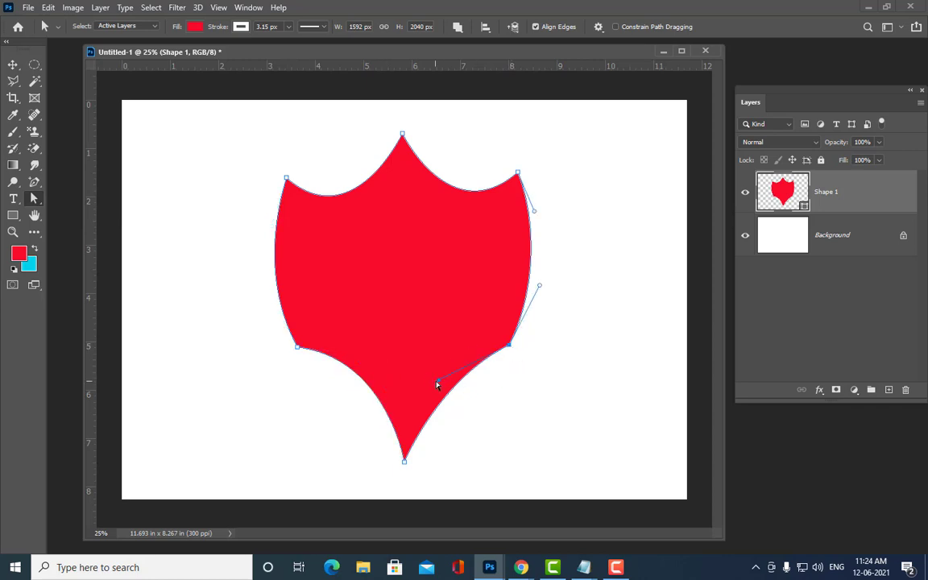
pyautogui.moveTo(439, 384); pyautogui.dragTo(432, 360)
pyautogui.moveTo(427, 353); pyautogui.dragTo(427, 353)
pyautogui.click(527, 399)
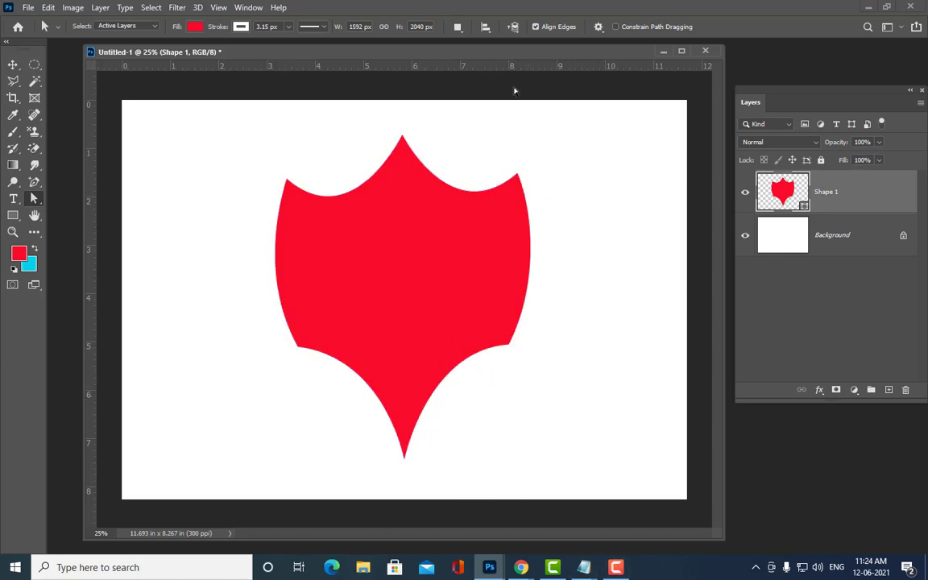
# - Set the shield's stroke to green with a width of 29.24 px
pyautogui.click(389, 234)
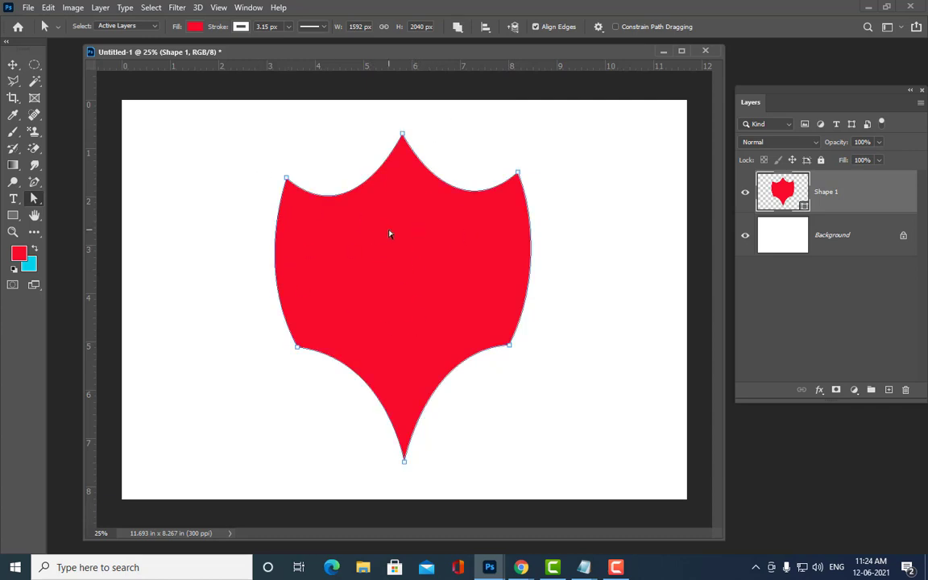
pyautogui.click(240, 29)
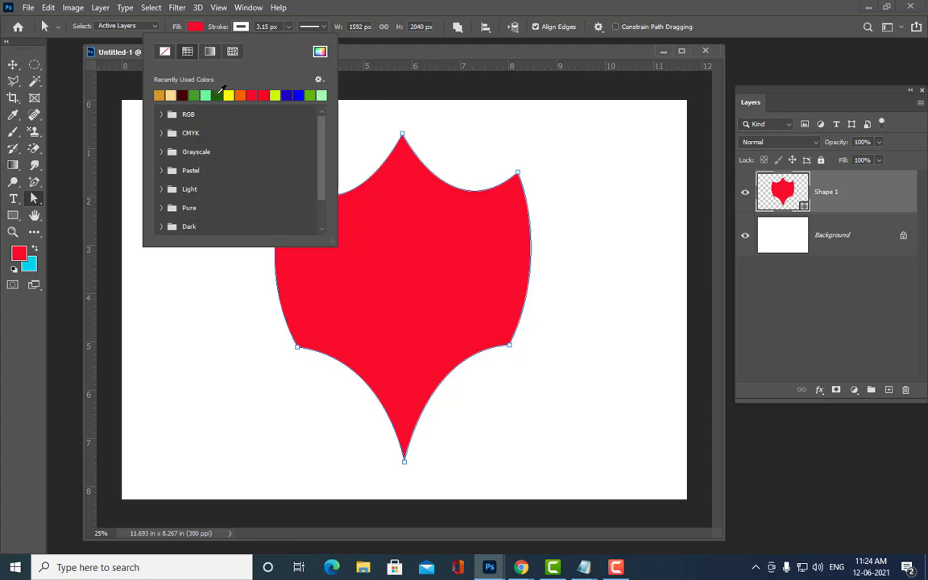
pyautogui.click(218, 94)
pyautogui.click(288, 27)
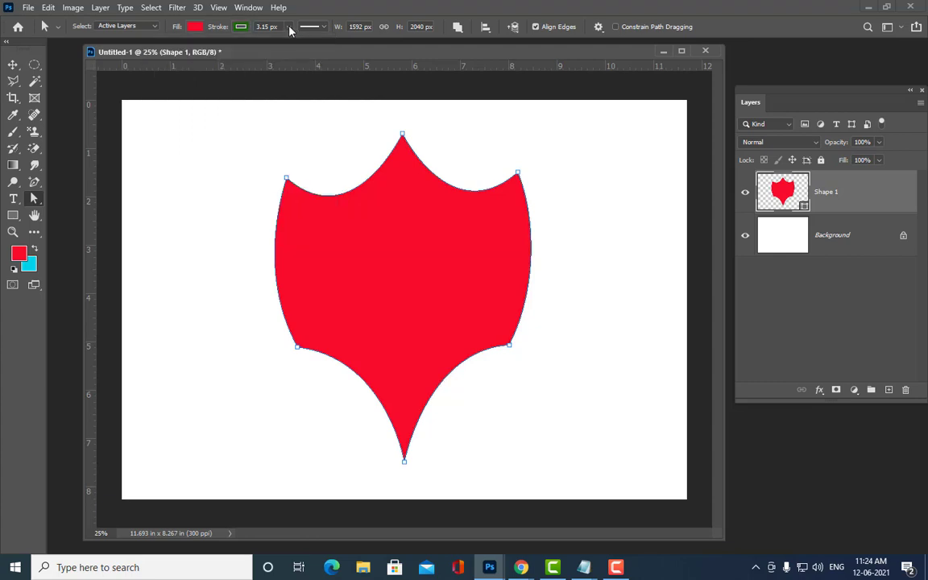
pyautogui.moveTo(287, 41); pyautogui.dragTo(297, 43)
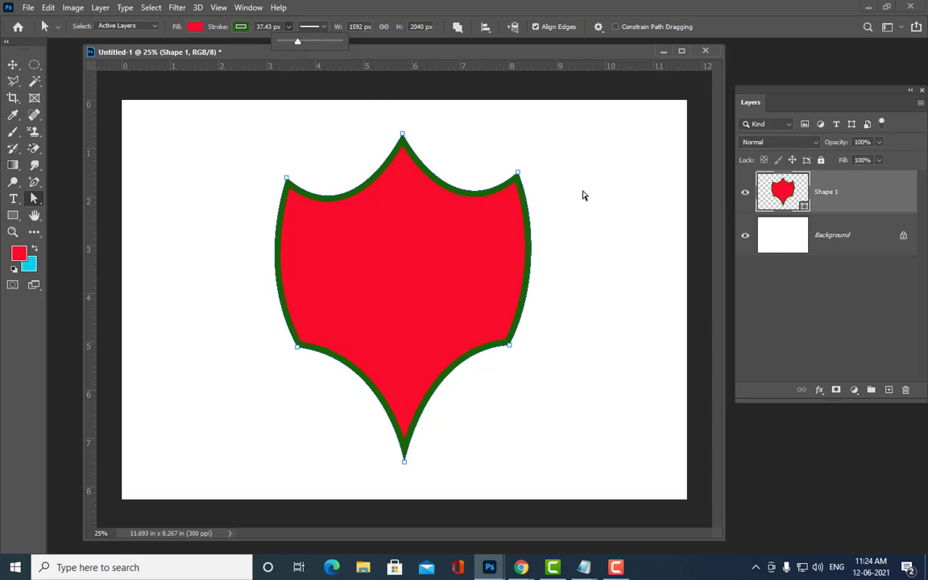
pyautogui.moveTo(297, 41); pyautogui.dragTo(296, 45)
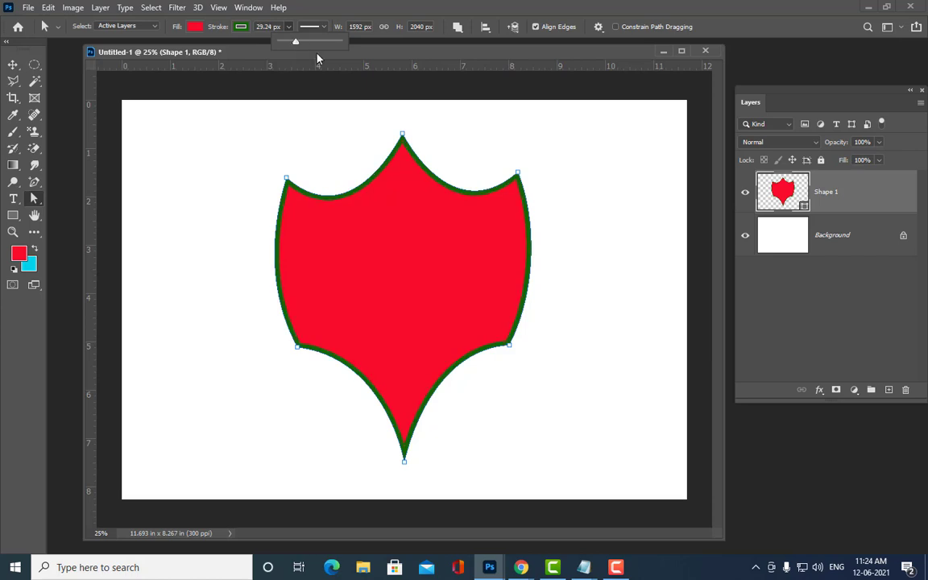
pyautogui.click(451, 55)
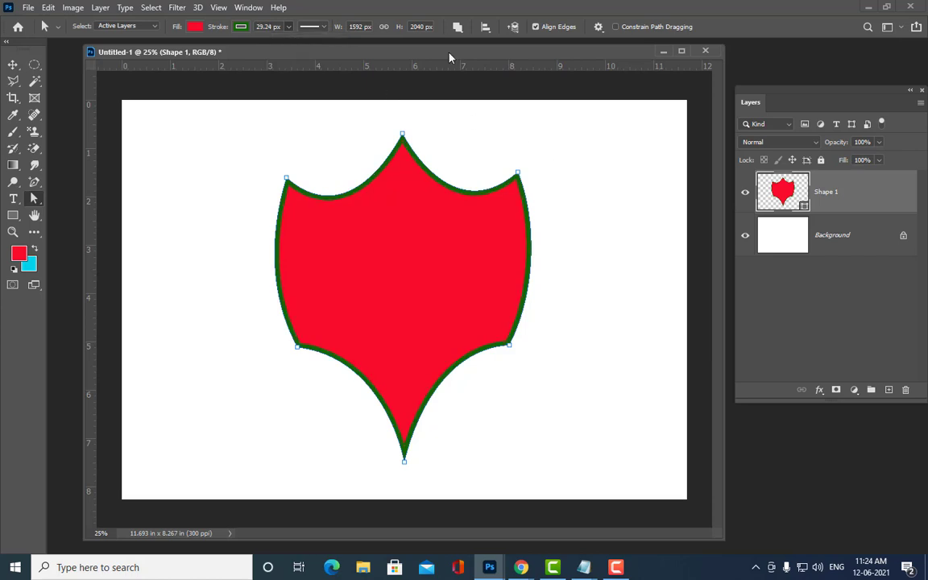
pyautogui.click(612, 177)
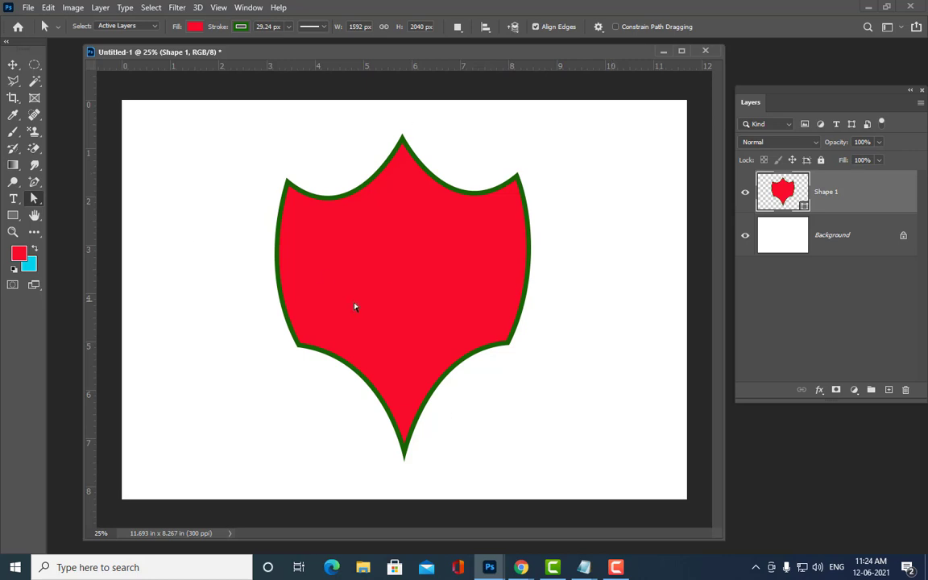
# - Type a letter S on a new text layer over the shield
pyautogui.moveTo(308, 50); pyautogui.dragTo(305, 69)
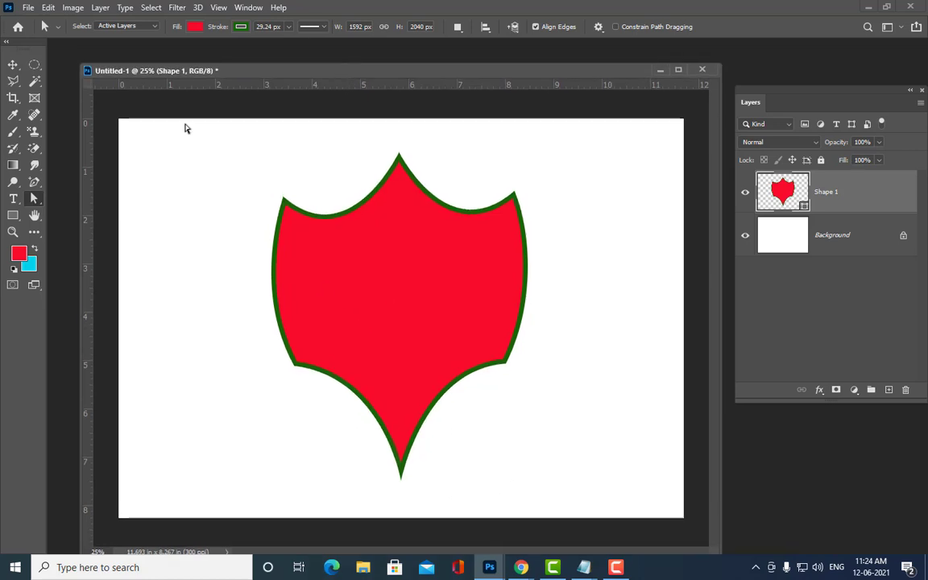
pyautogui.click(13, 198)
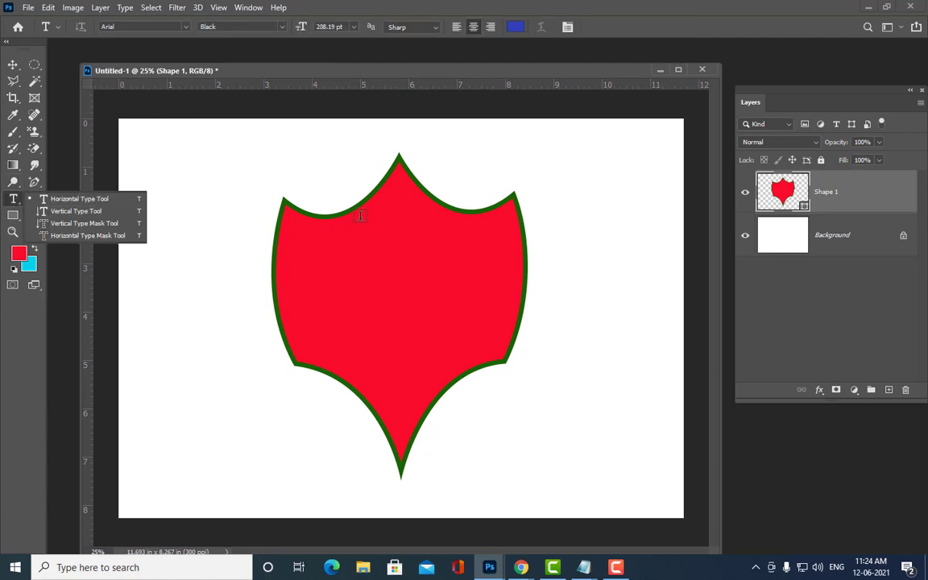
pyautogui.click(388, 286)
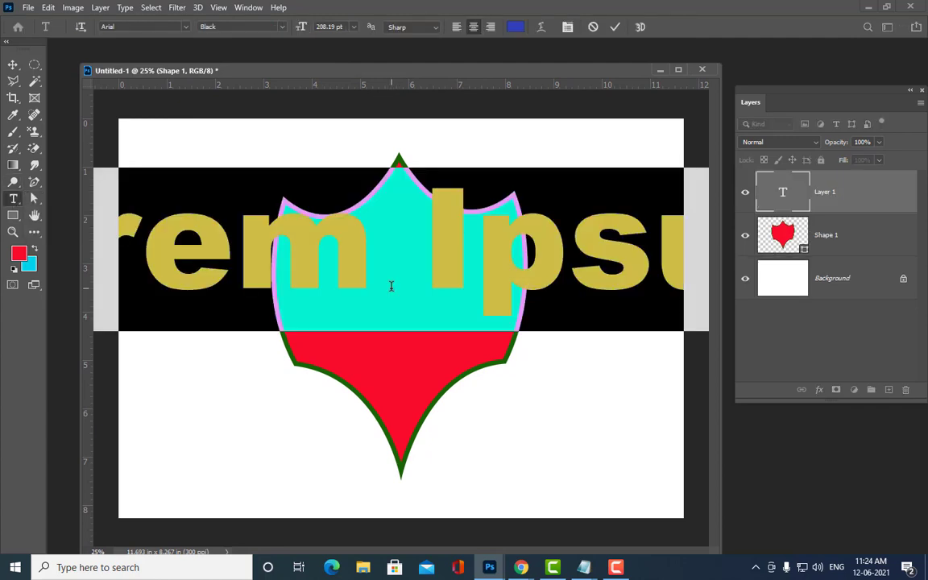
pyautogui.write('S')
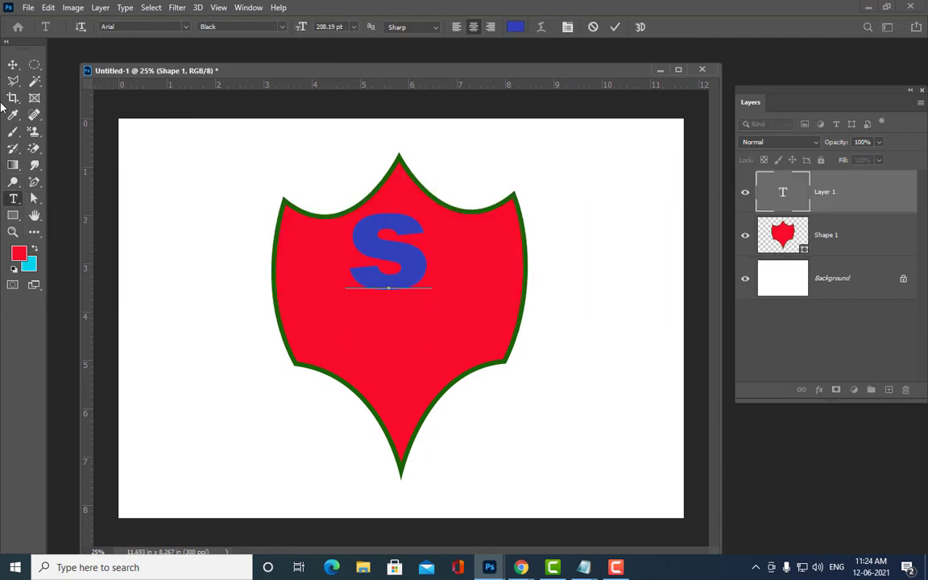
pyautogui.click(13, 65)
# - Centre the S on the shield and scale it up to about 147%
pyautogui.moveTo(422, 271)
pyautogui.mouseDown()
pyautogui.moveTo(437, 310)
pyautogui.moveTo(434, 302)
pyautogui.mouseUp()
pyautogui.press('ctrl')
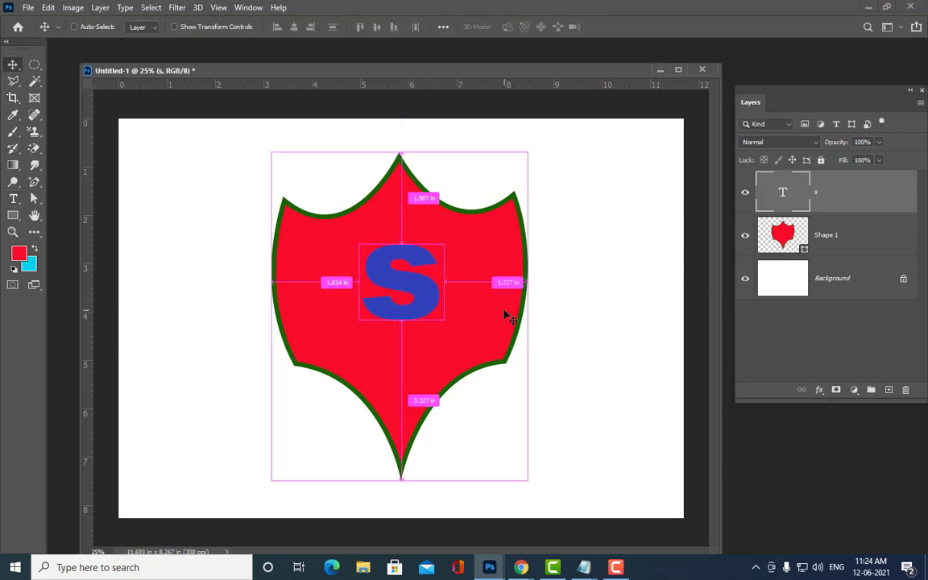
pyautogui.hotkey('ctrl', 't')
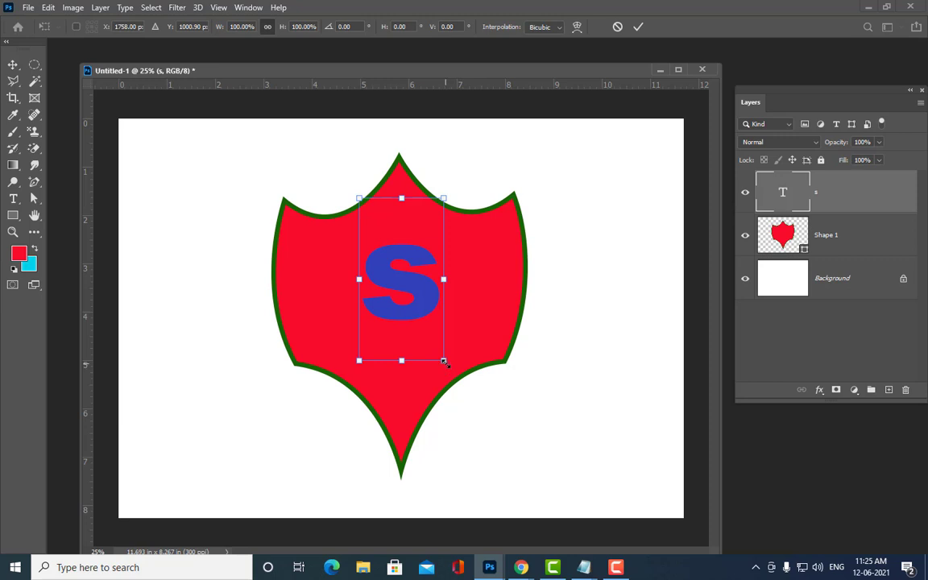
pyautogui.moveTo(443, 362); pyautogui.dragTo(482, 396)
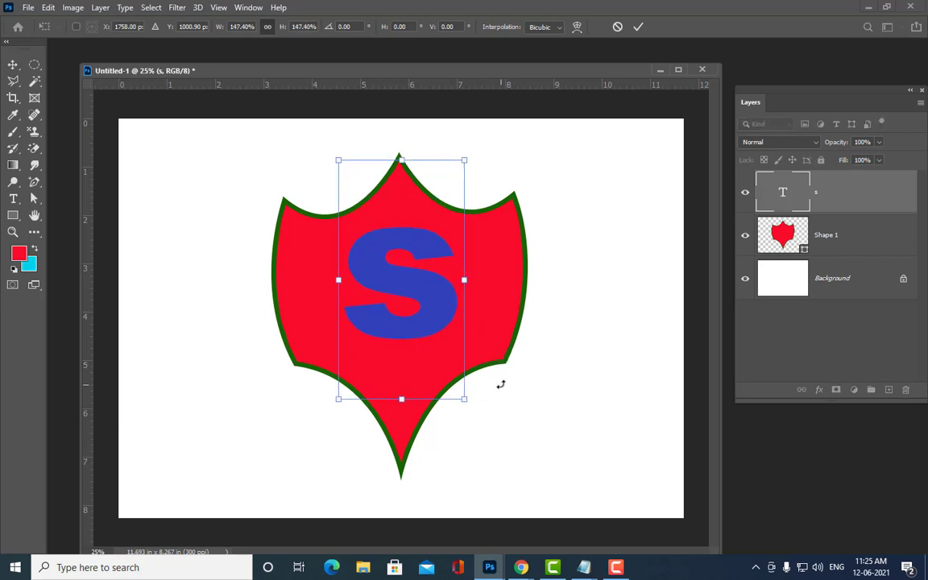
pyautogui.moveTo(416, 285); pyautogui.dragTo(421, 287)
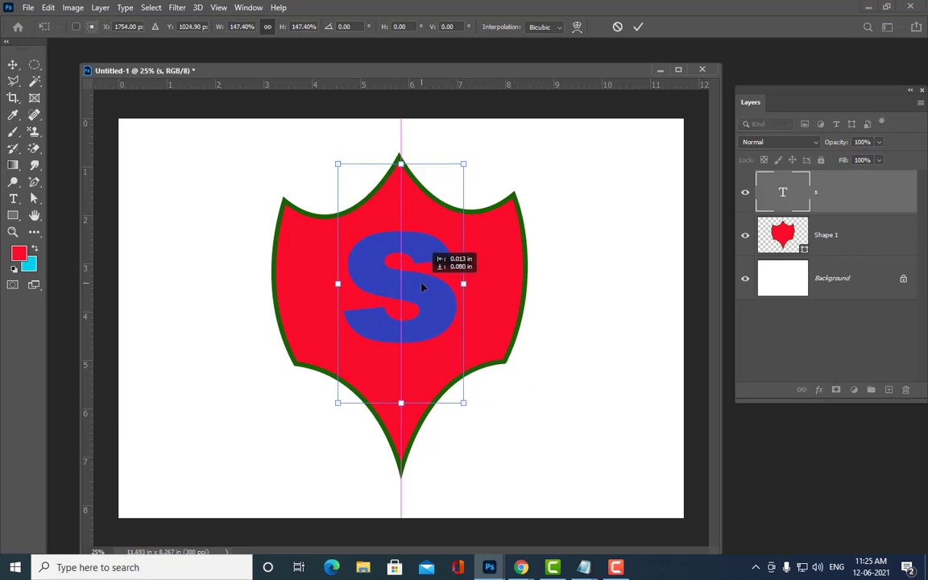
pyautogui.press('Return')
pyautogui.click(579, 241)
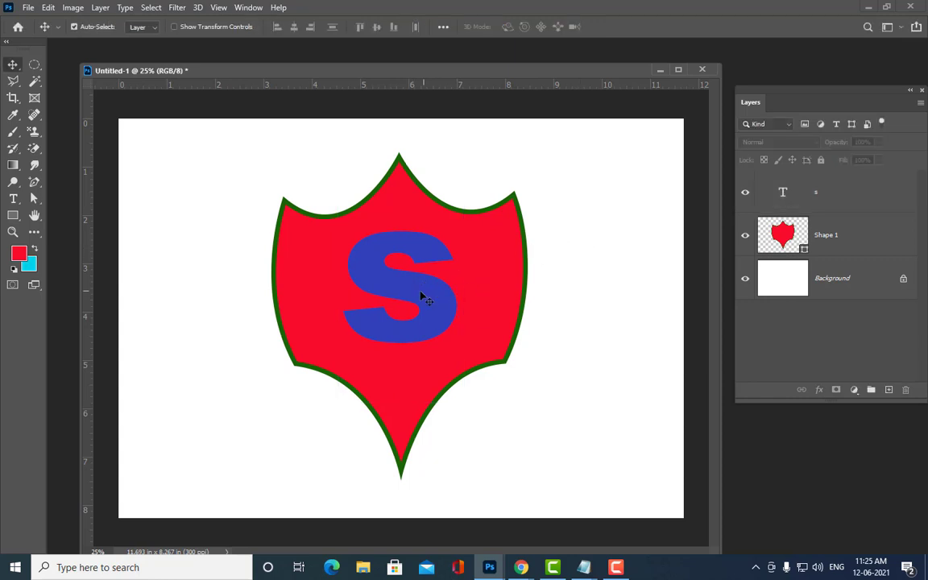
pyautogui.moveTo(430, 298); pyautogui.dragTo(424, 302)
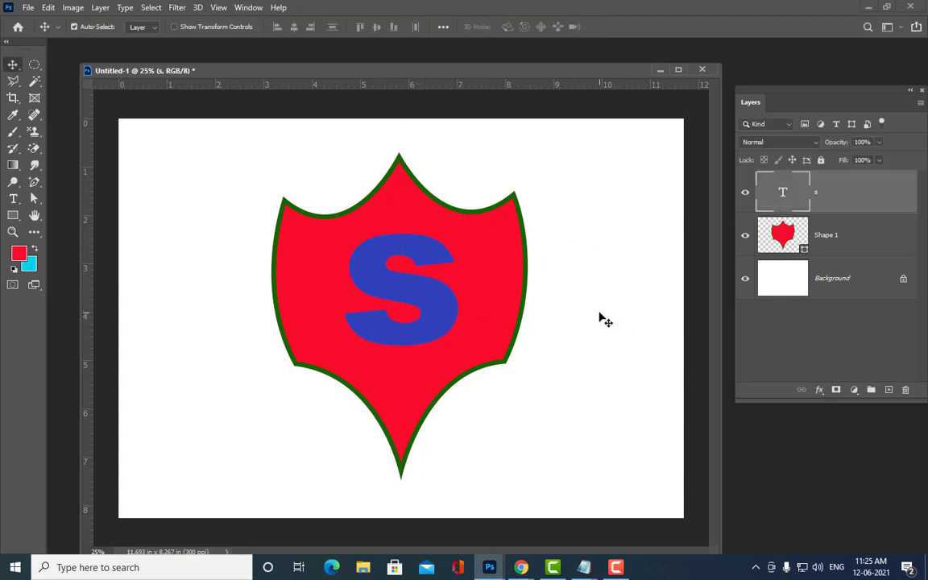
pyautogui.click(557, 335)
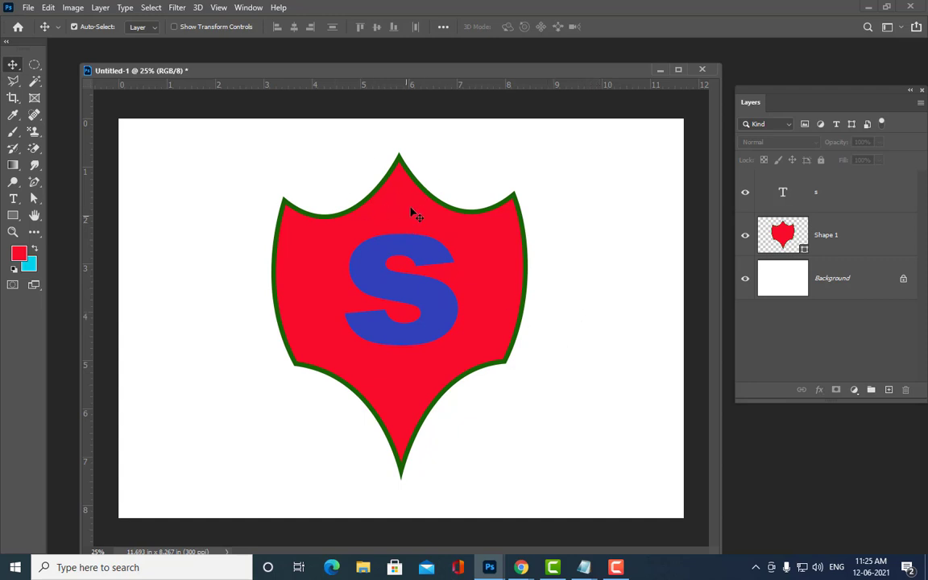
pyautogui.click(840, 249)
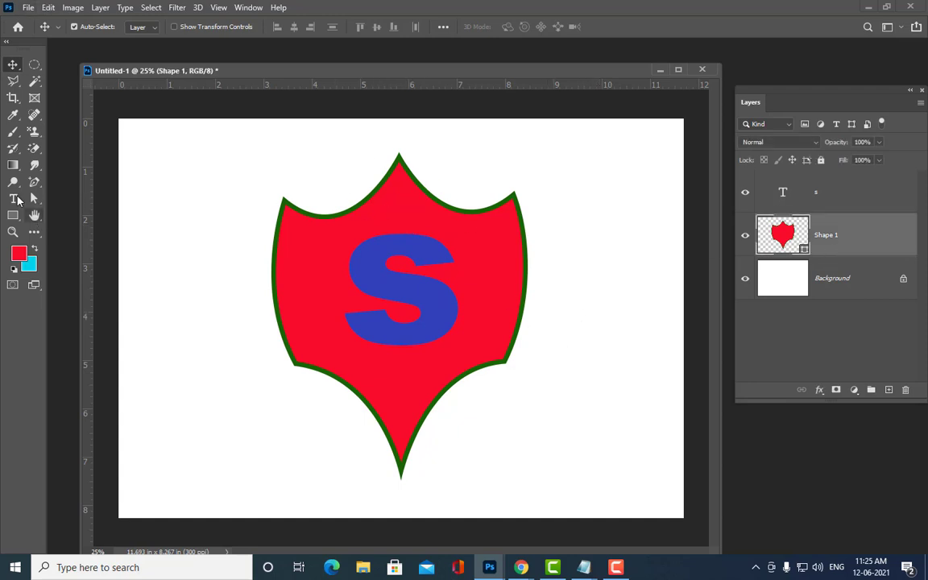
# - Switch the shield's fill to a gradient with a dark brown left stop
pyautogui.click(34, 183)
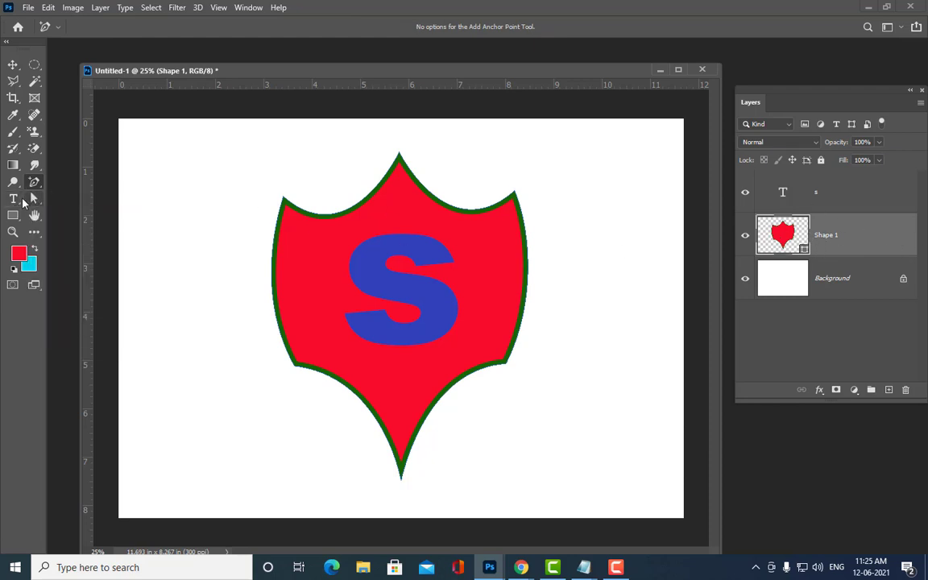
pyautogui.click(34, 198)
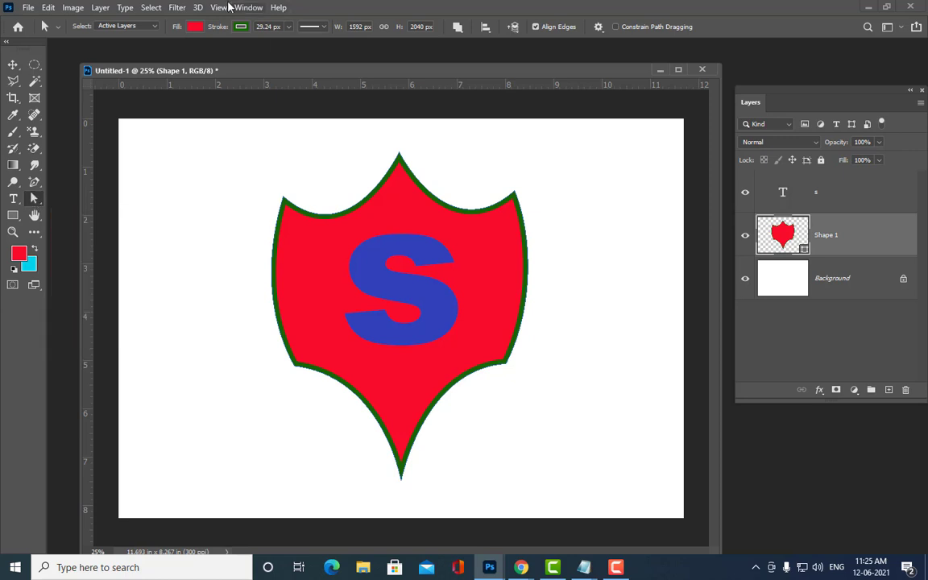
pyautogui.click(194, 27)
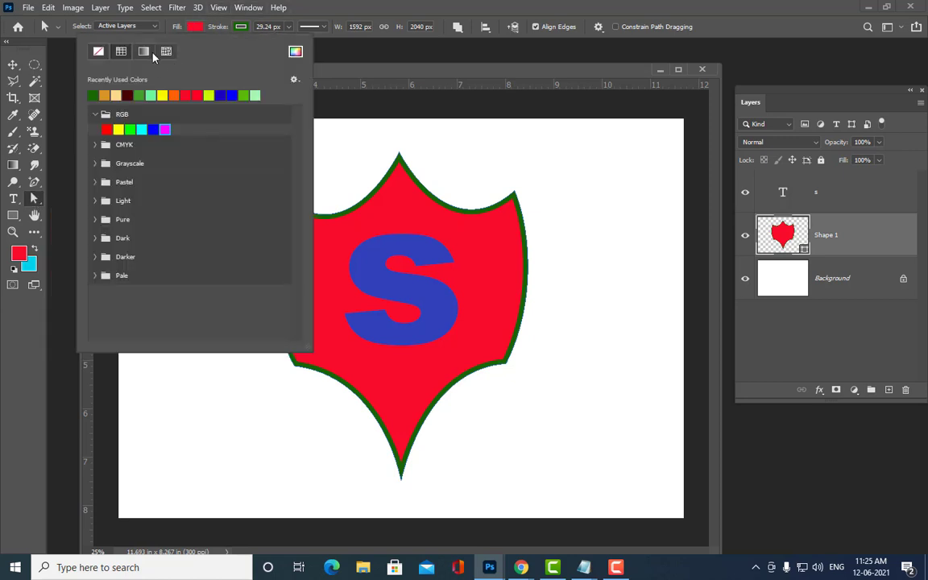
pyautogui.click(143, 50)
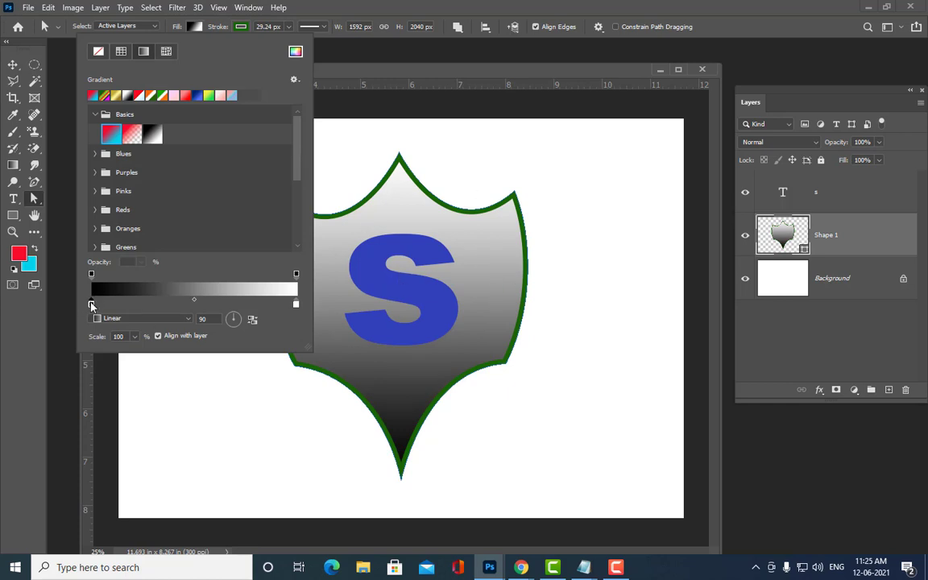
pyautogui.doubleClick(91, 304)
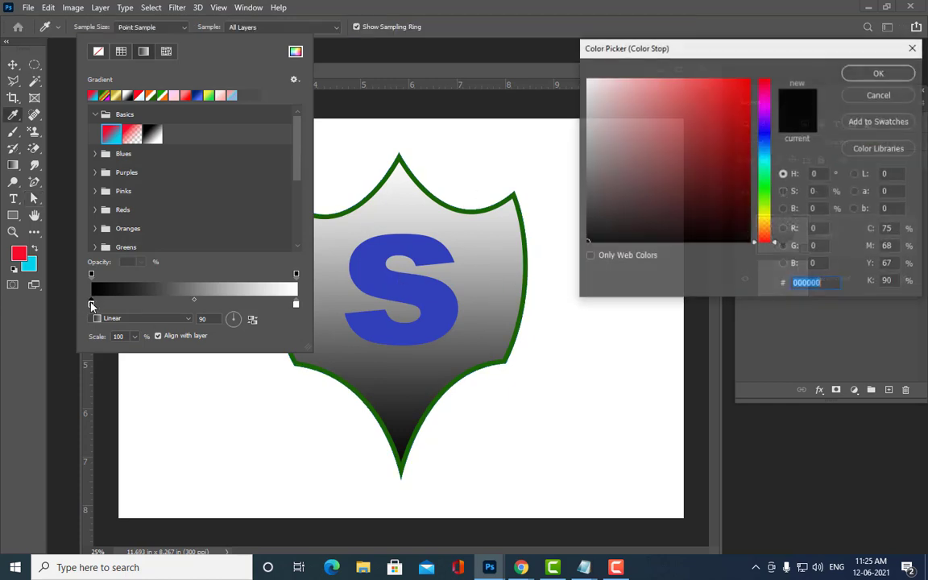
pyautogui.click(767, 216)
pyautogui.click(742, 81)
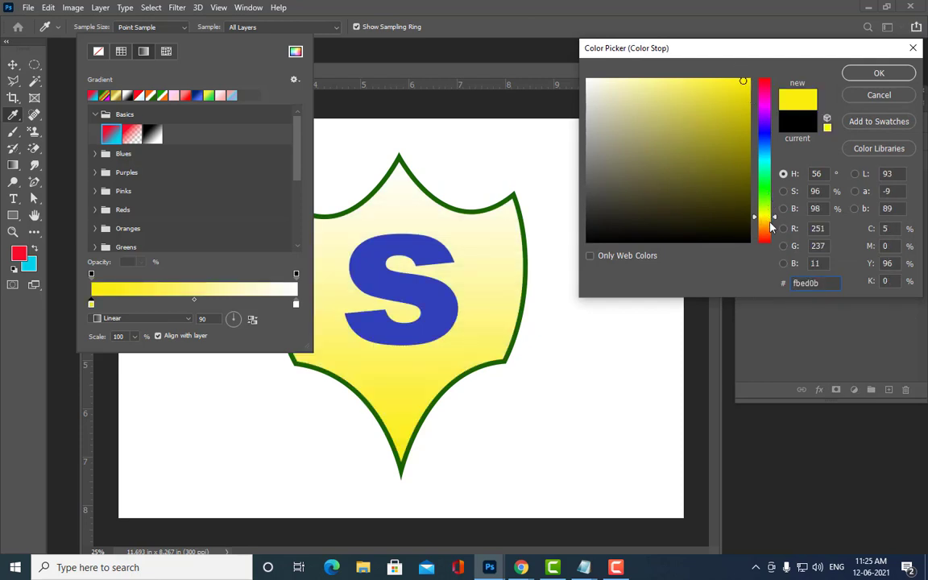
pyautogui.moveTo(769, 218); pyautogui.dragTo(769, 234)
pyautogui.click(745, 194)
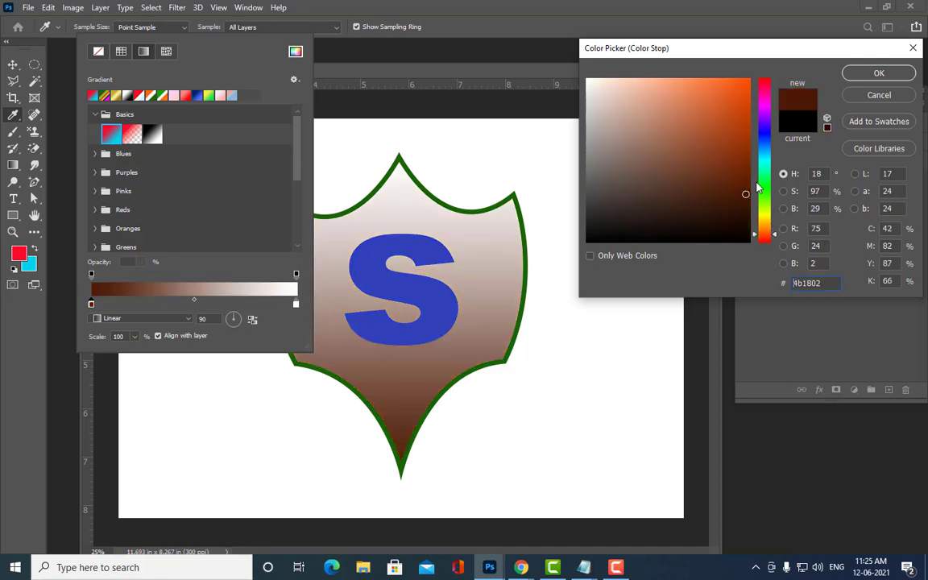
pyautogui.click(876, 74)
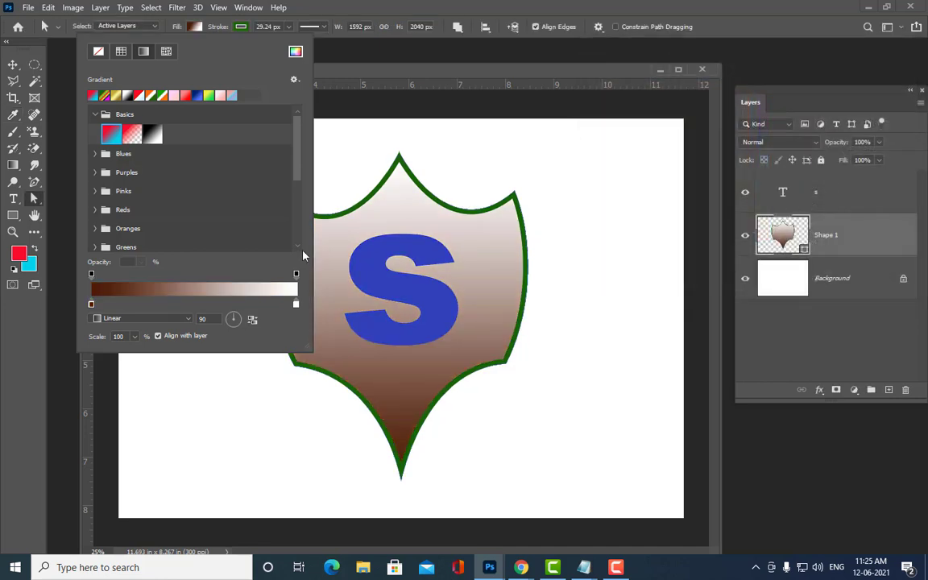
# - Make the right stop orange, set the gradient to Radial and reverse it
pyautogui.doubleClick(295, 304)
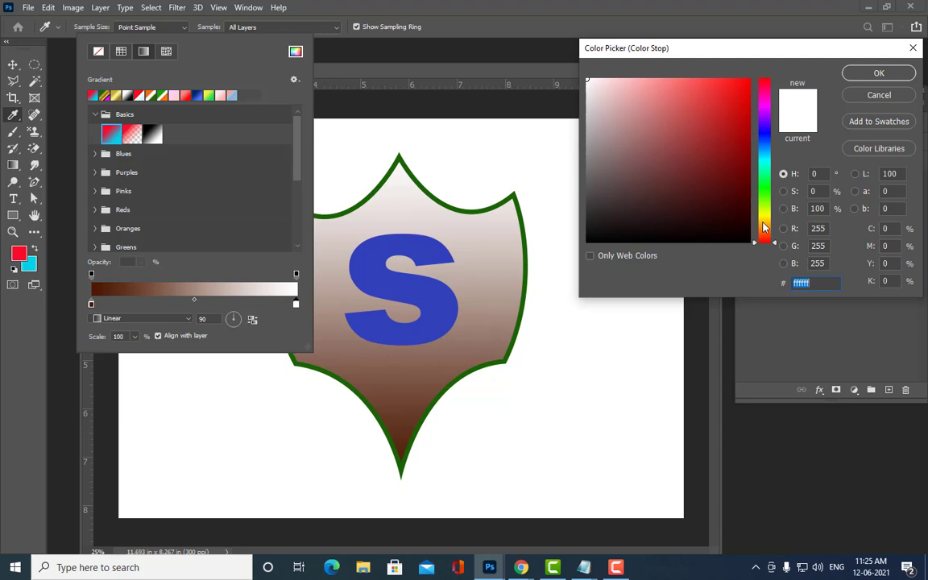
pyautogui.click(765, 230)
pyautogui.click(743, 158)
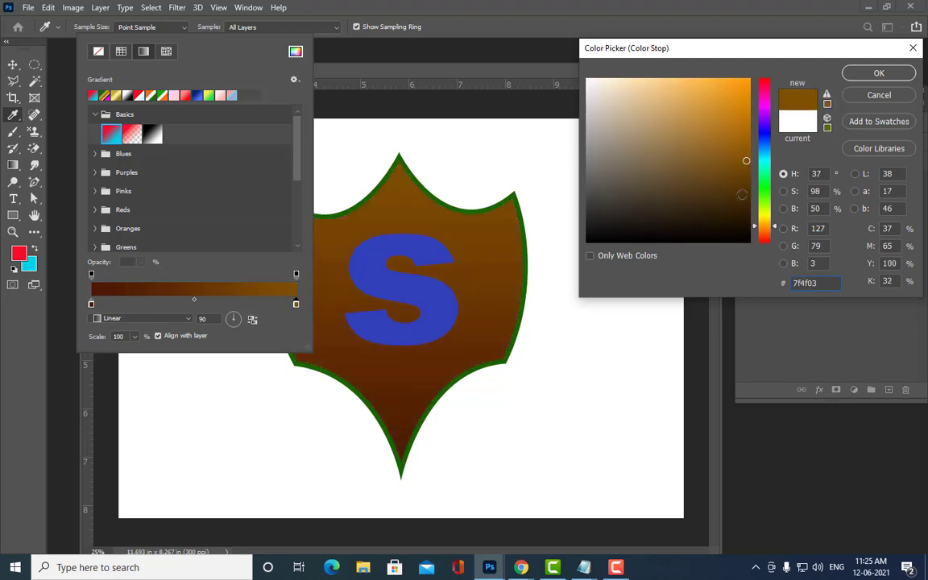
pyautogui.click(715, 84)
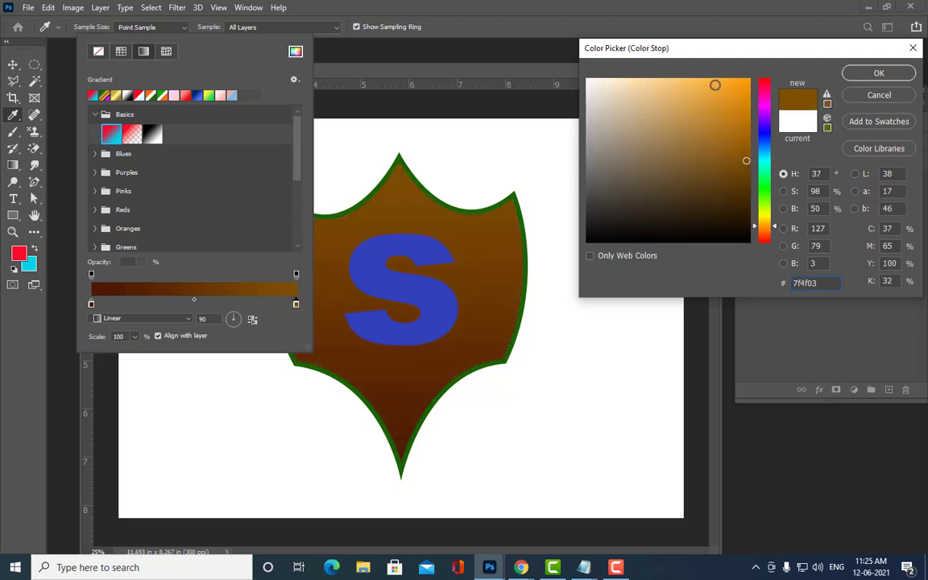
pyautogui.click(857, 74)
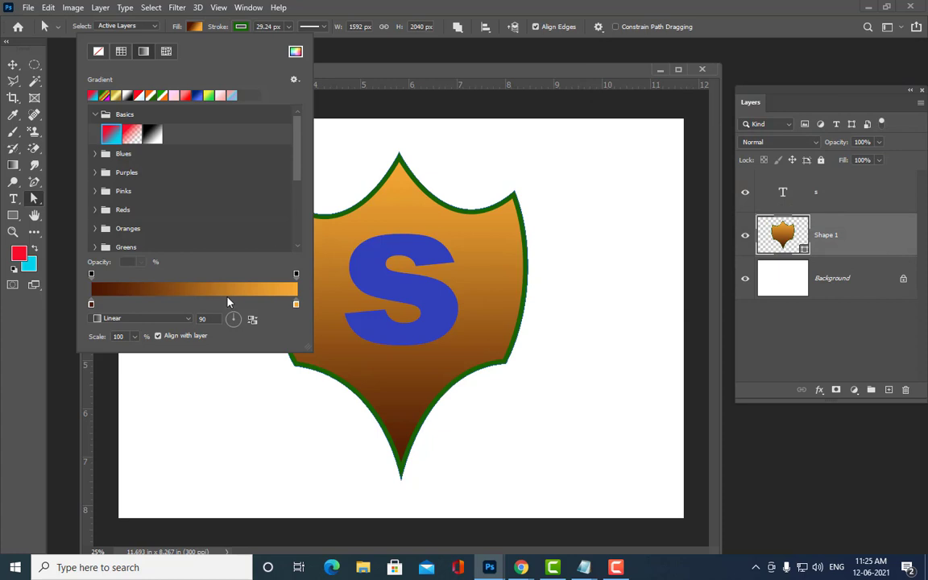
pyautogui.click(178, 319)
pyautogui.click(161, 337)
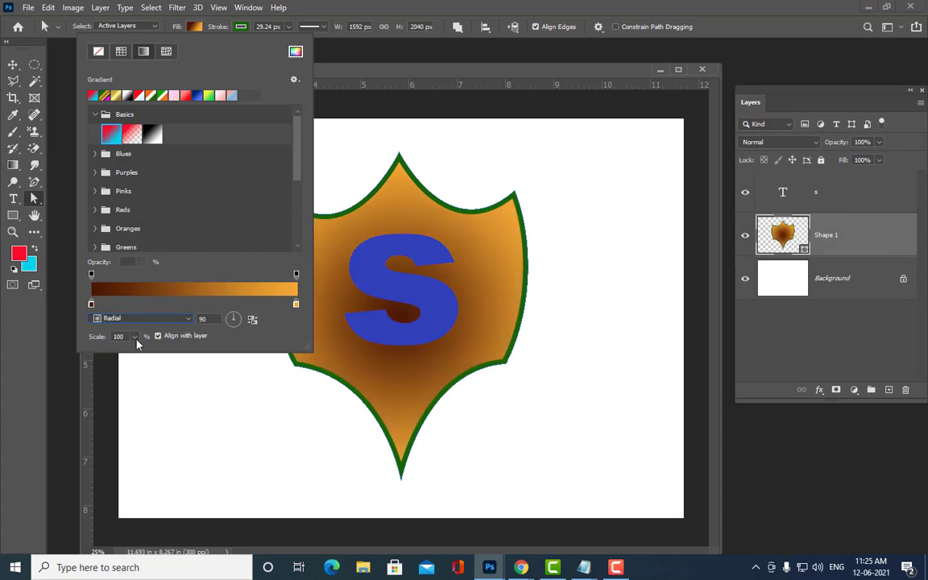
pyautogui.click(252, 320)
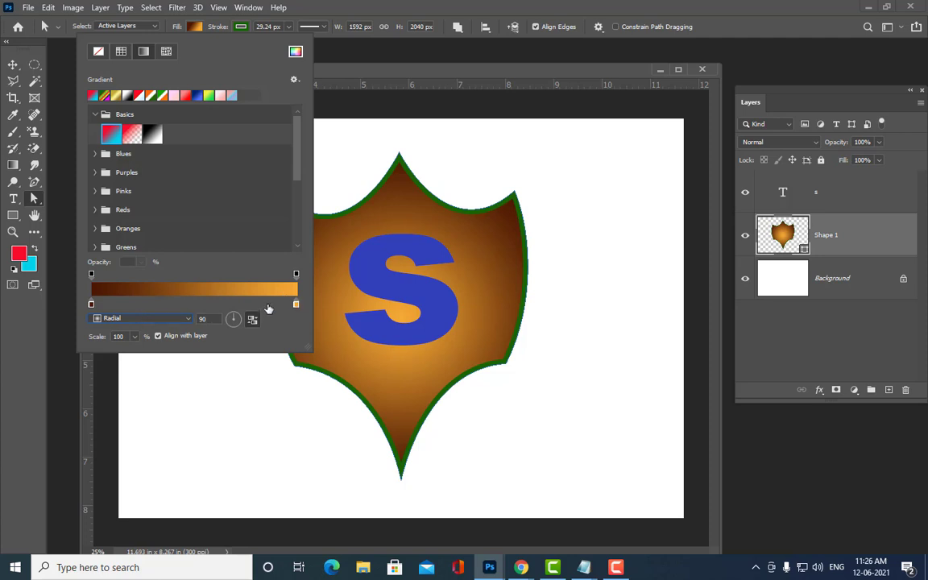
pyautogui.click(439, 73)
# - Duplicate the gradient Shape 1 layer with Ctrl+J to create Shape 1 copy
pyautogui.moveTo(439, 72); pyautogui.dragTo(449, 79)
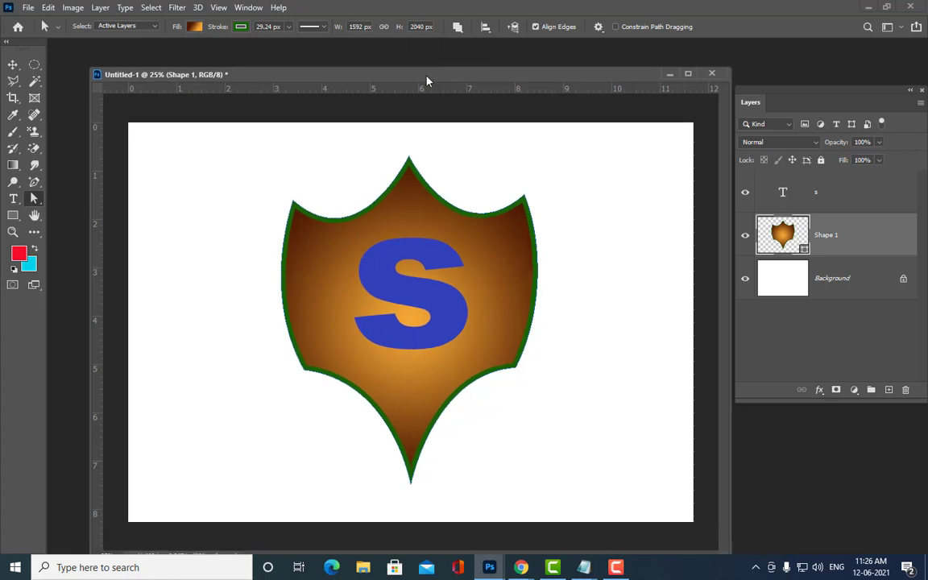
pyautogui.moveTo(427, 76); pyautogui.dragTo(417, 73)
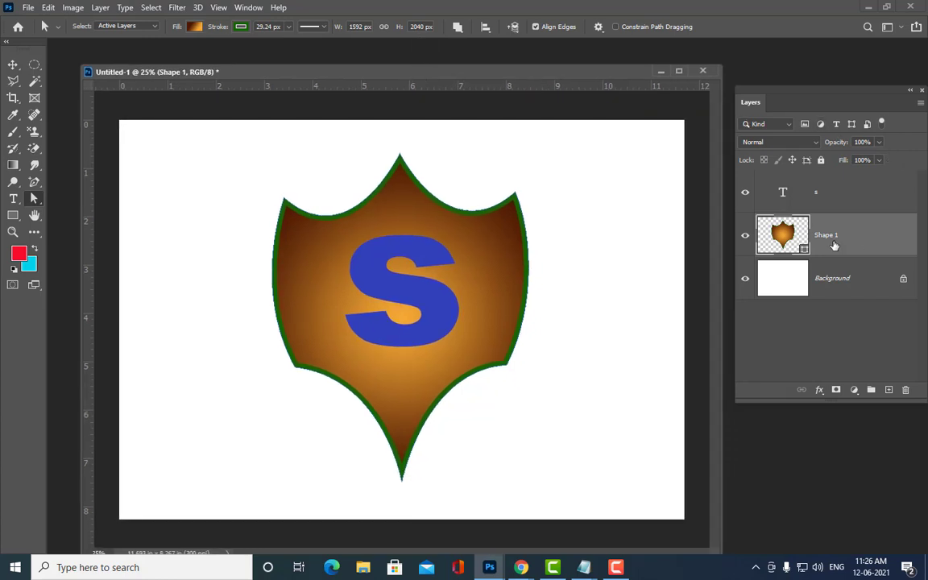
pyautogui.moveTo(760, 94); pyautogui.dragTo(739, 94)
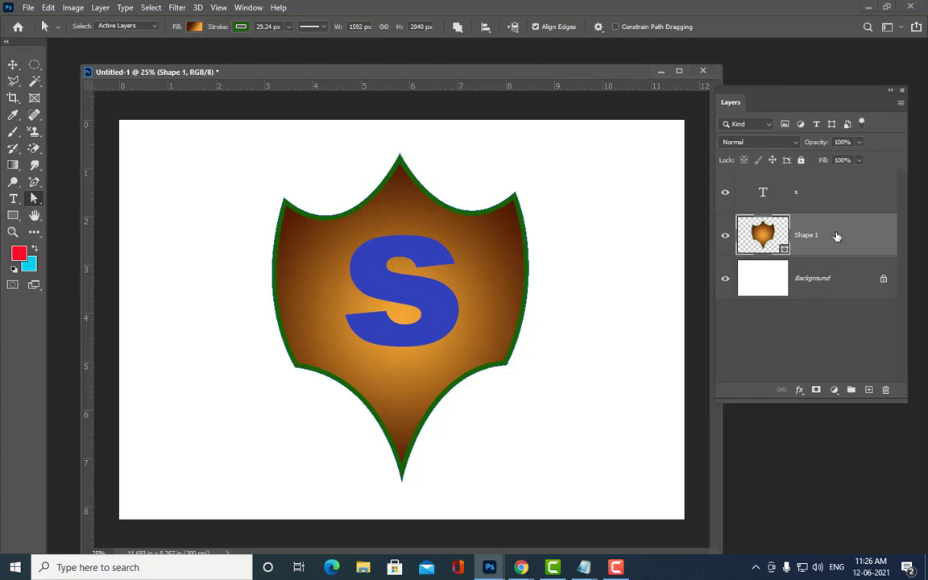
pyautogui.hotkey('ctrl', 'j')
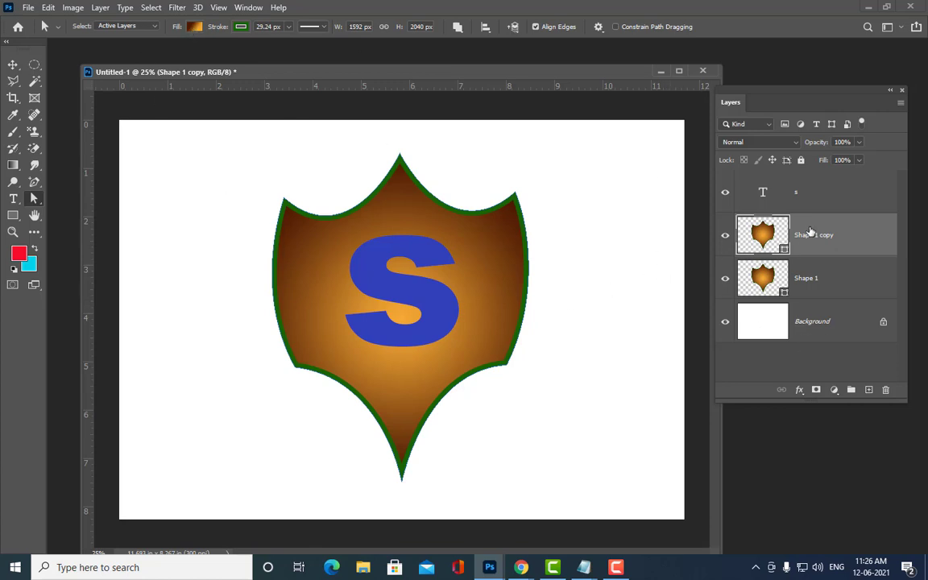
pyautogui.click(193, 27)
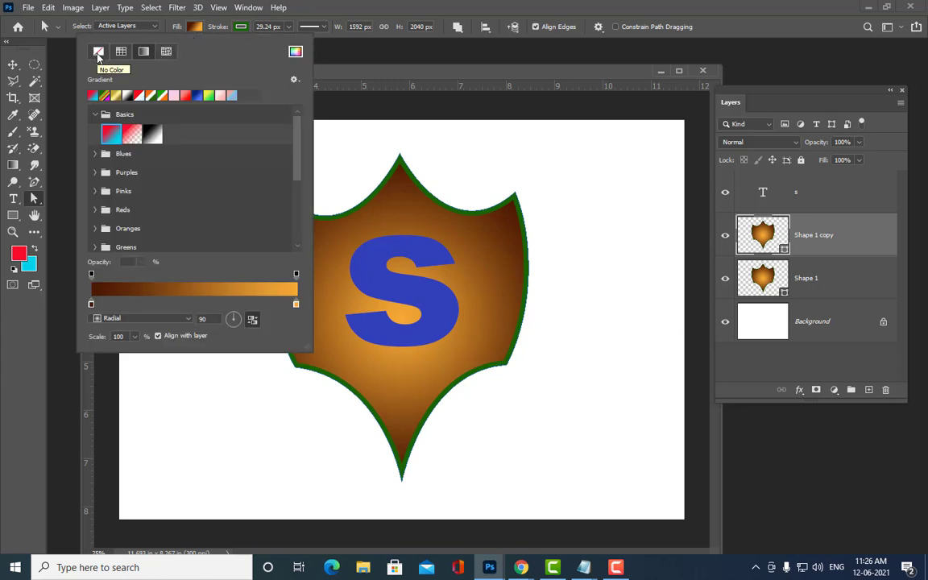
# - Give Shape 1 copy no fill and a pure white (ffffff) stroke
pyautogui.click(98, 52)
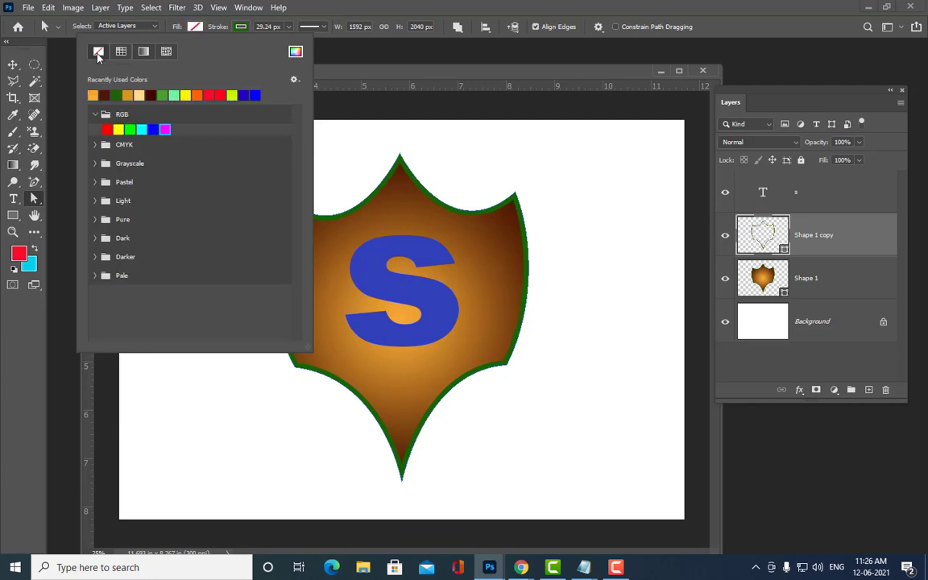
pyautogui.click(457, 78)
pyautogui.click(240, 27)
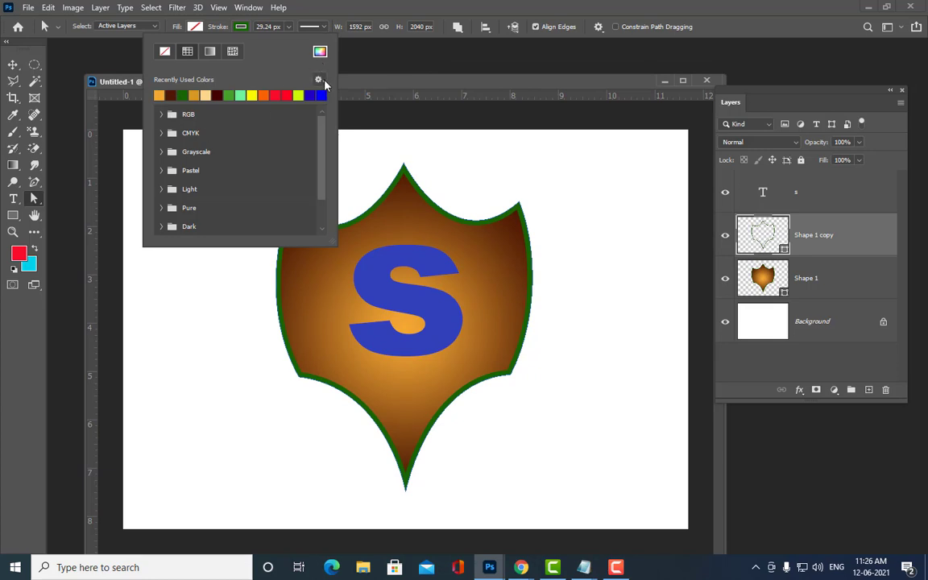
pyautogui.click(319, 51)
pyautogui.moveTo(619, 105); pyautogui.dragTo(557, 67)
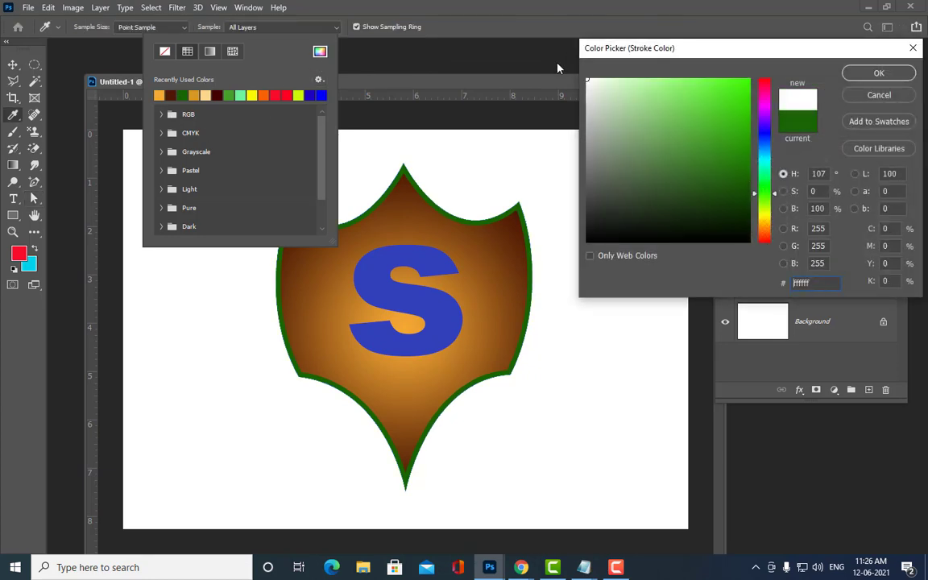
pyautogui.click(880, 73)
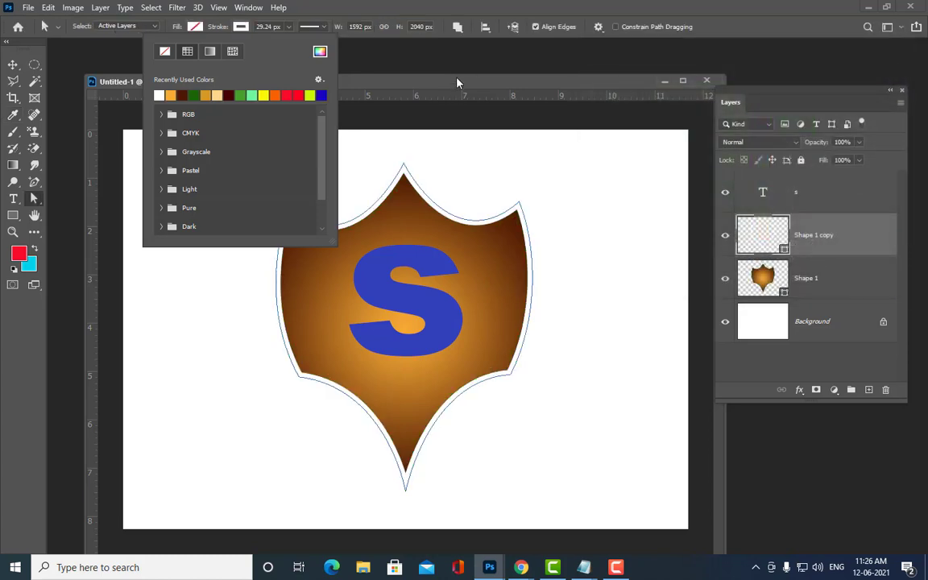
pyautogui.moveTo(456, 82); pyautogui.dragTo(465, 91)
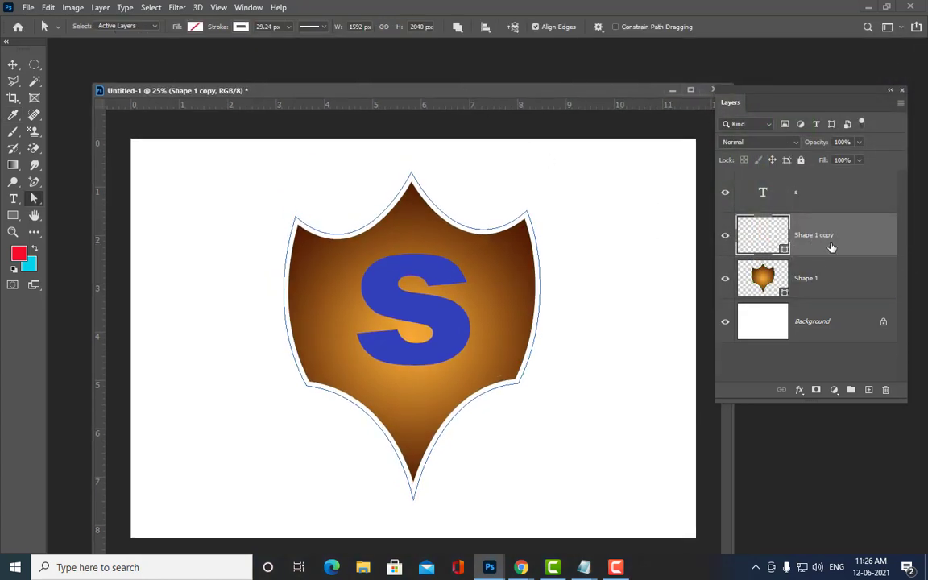
# - Scale the Shape 1 copy down to about 83% inside the shield
pyautogui.hotkey('ctrl', 't')
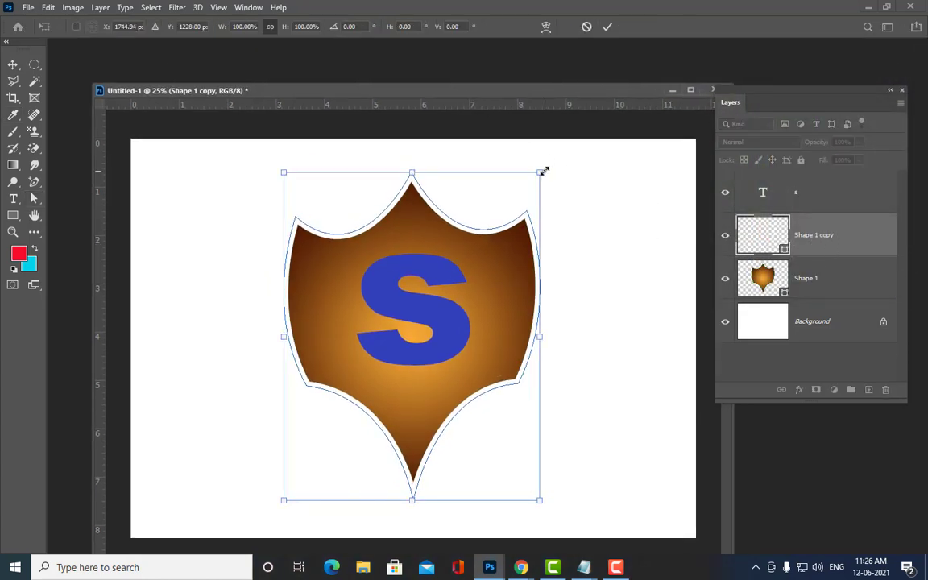
pyautogui.moveTo(544, 172); pyautogui.dragTo(507, 206)
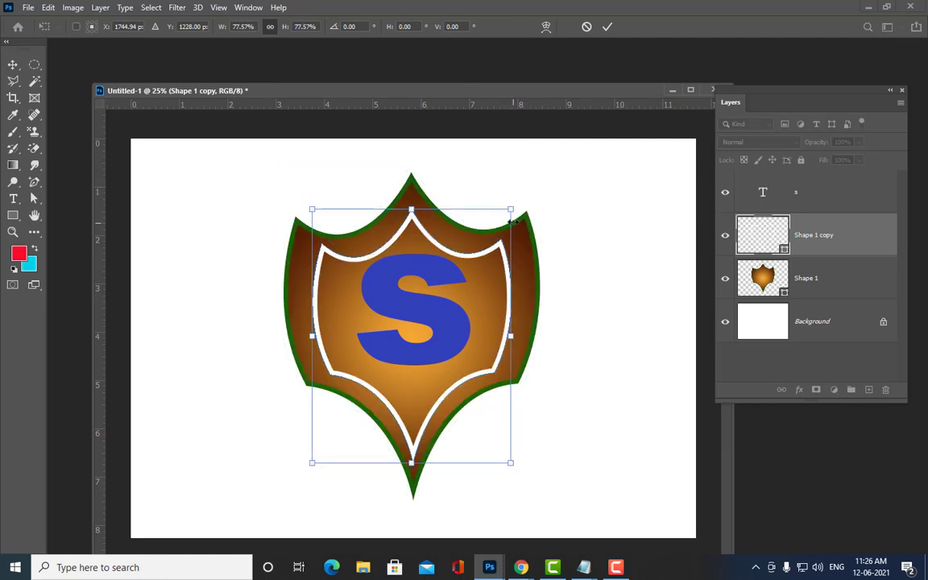
pyautogui.moveTo(510, 210); pyautogui.dragTo(517, 201)
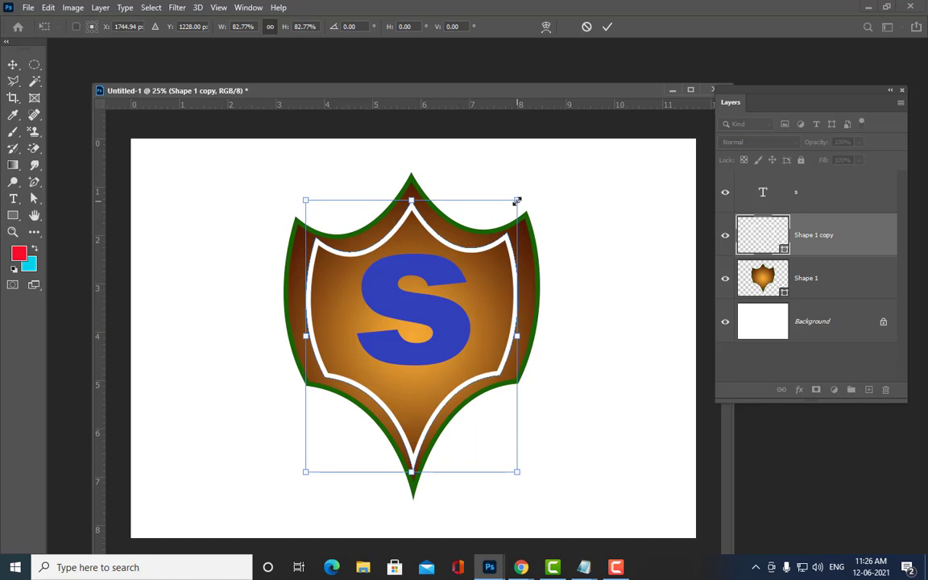
pyautogui.moveTo(516, 335); pyautogui.dragTo(516, 336)
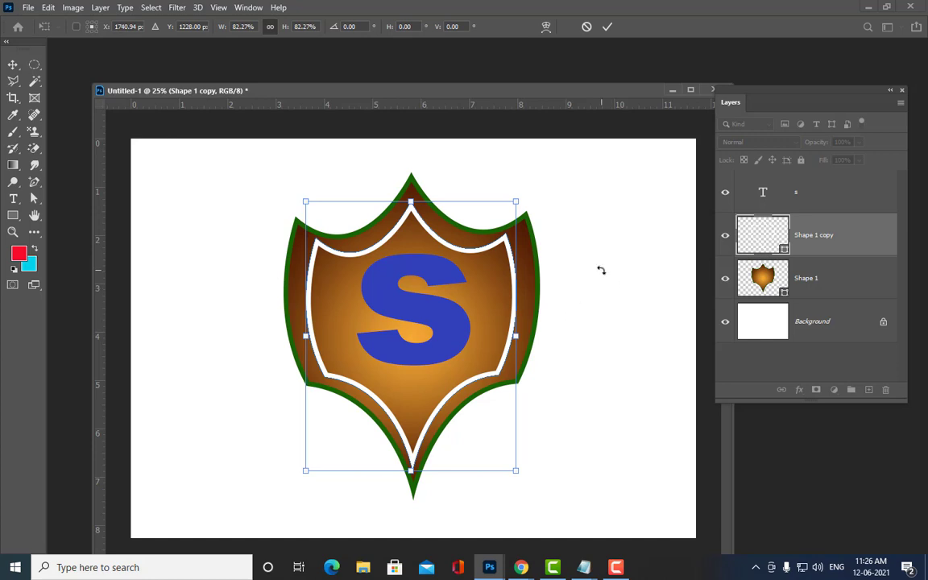
pyautogui.press('Return')
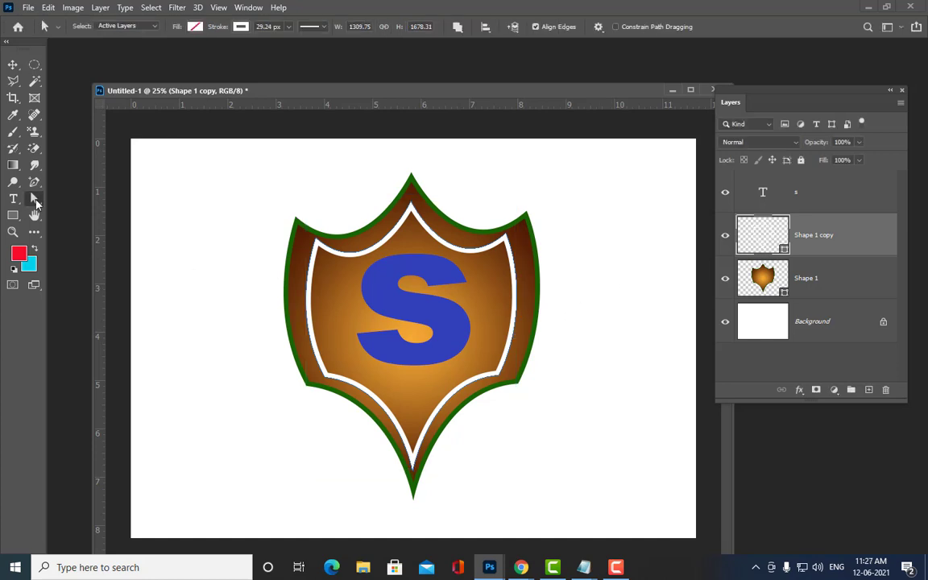
# - Drag the copy's four corner anchors outward to follow the shield border
pyautogui.rightClick(35, 204)
pyautogui.click(62, 212)
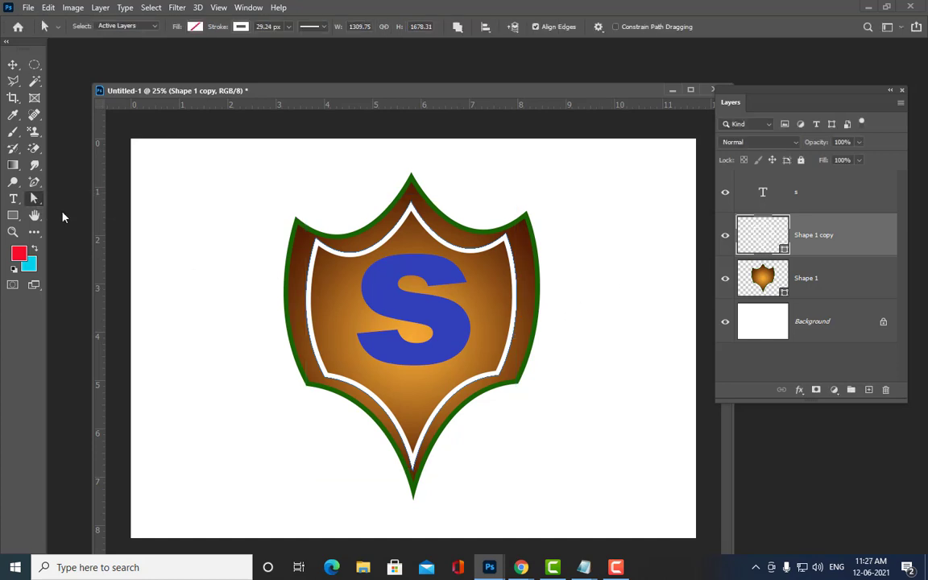
pyautogui.click(505, 237)
pyautogui.moveTo(506, 236)
pyautogui.mouseDown()
pyautogui.moveTo(525, 242)
pyautogui.moveTo(521, 232)
pyautogui.mouseUp()
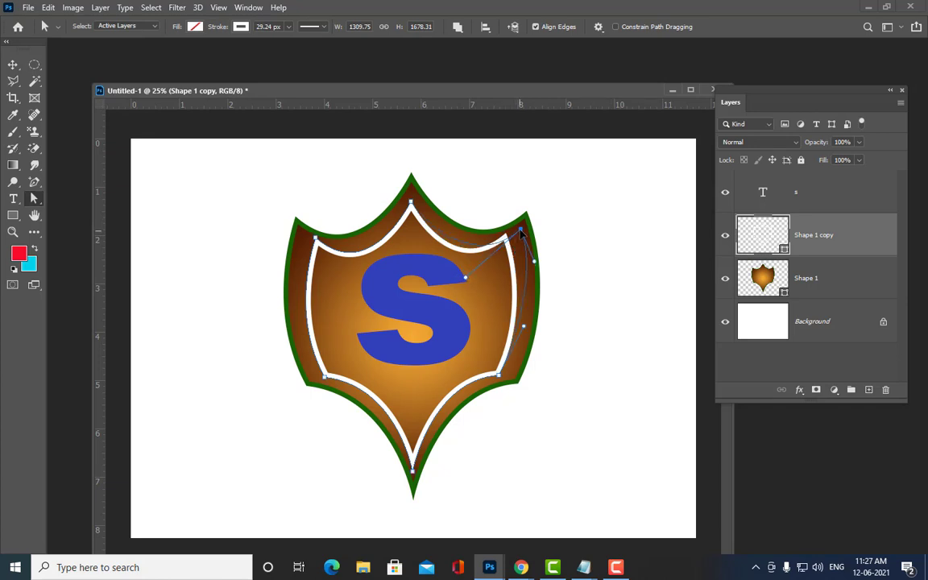
pyautogui.click(315, 239)
pyautogui.moveTo(304, 240); pyautogui.dragTo(302, 235)
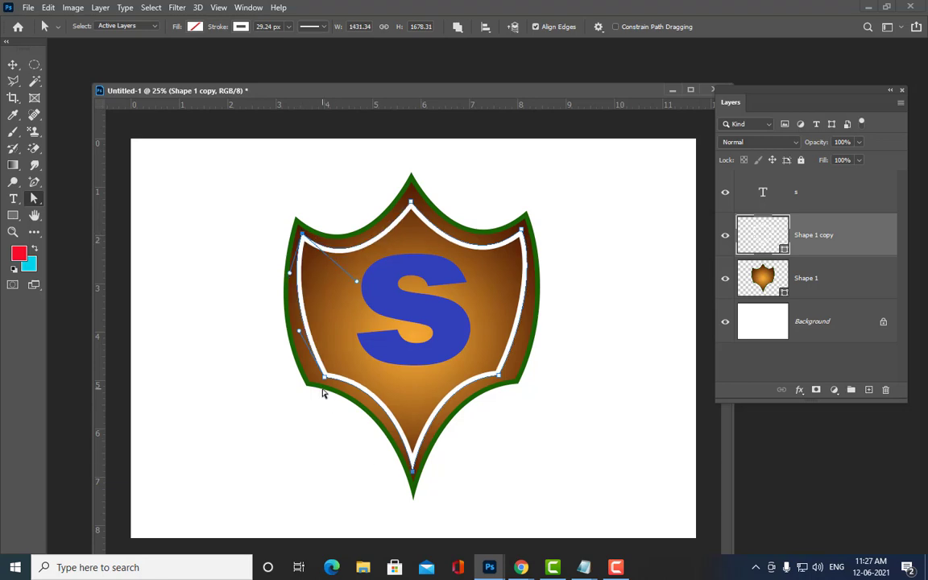
pyautogui.moveTo(327, 378); pyautogui.dragTo(314, 376)
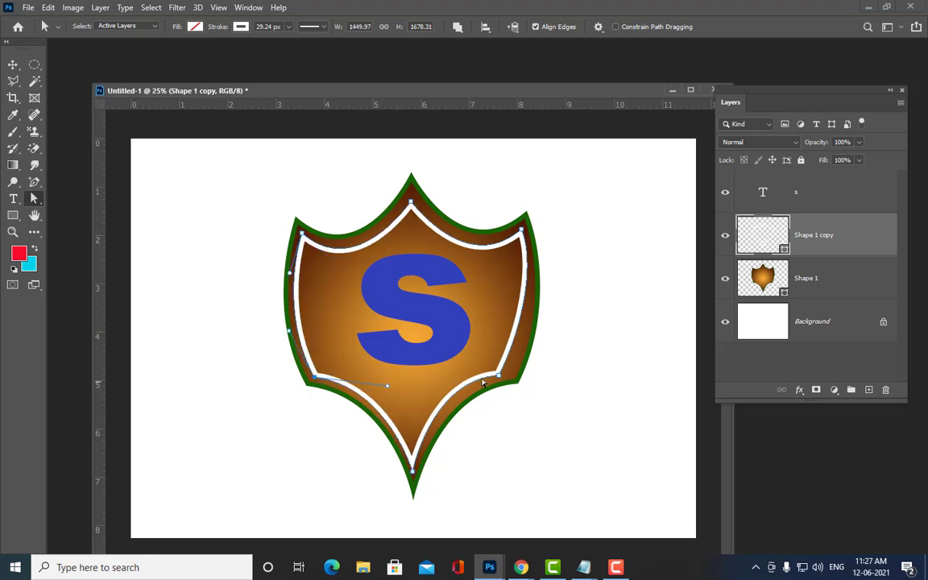
pyautogui.moveTo(499, 375); pyautogui.dragTo(509, 377)
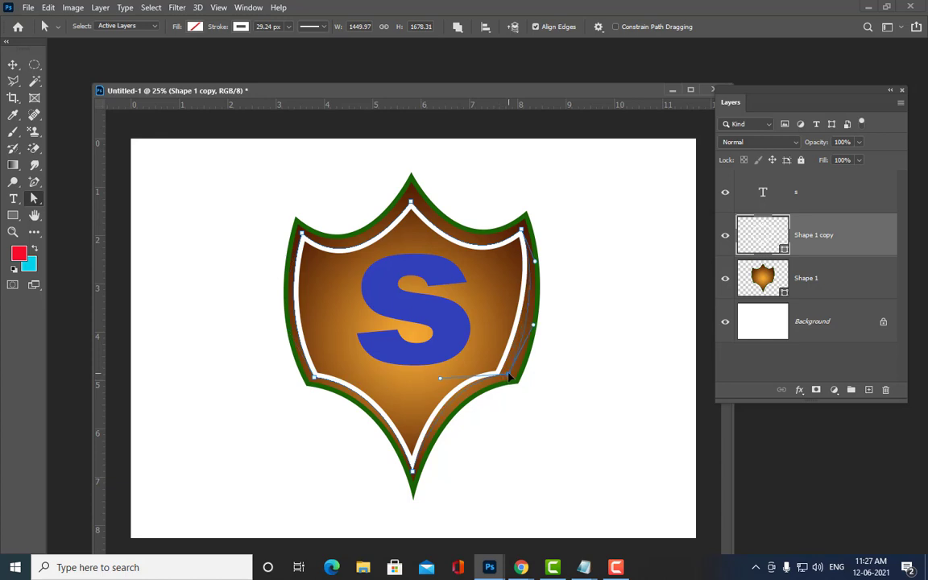
pyautogui.click(575, 376)
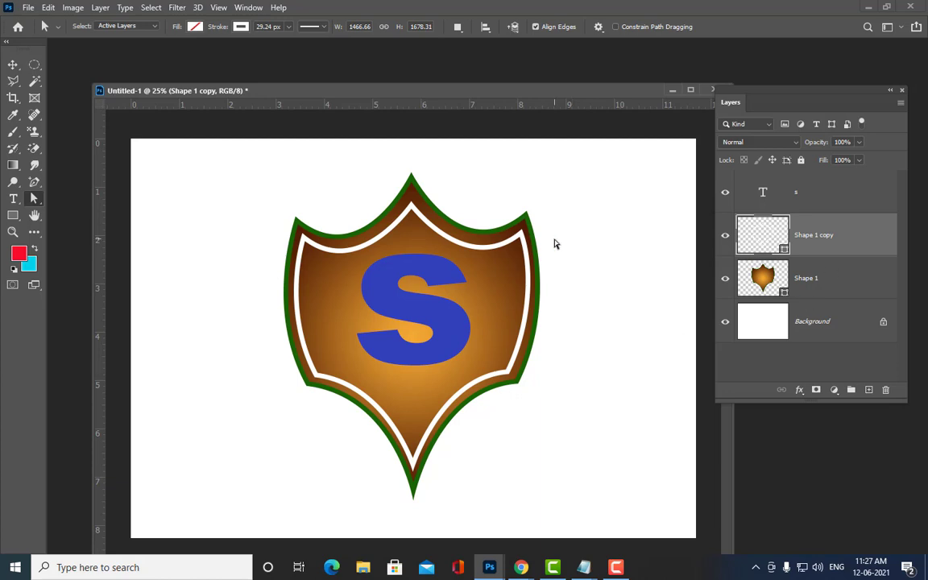
# - Thin the copy's white stroke to 0.81 px
pyautogui.click(288, 27)
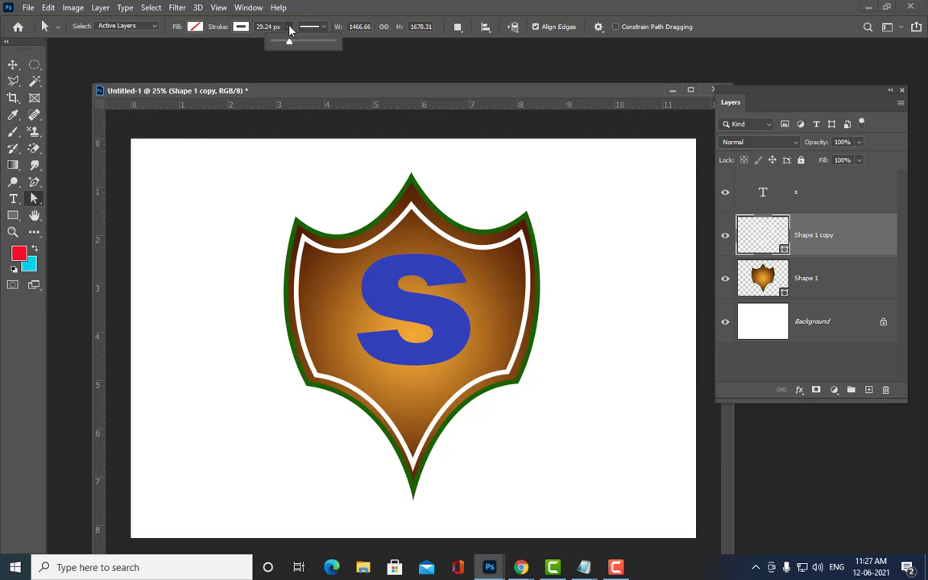
pyautogui.moveTo(292, 40); pyautogui.dragTo(280, 44)
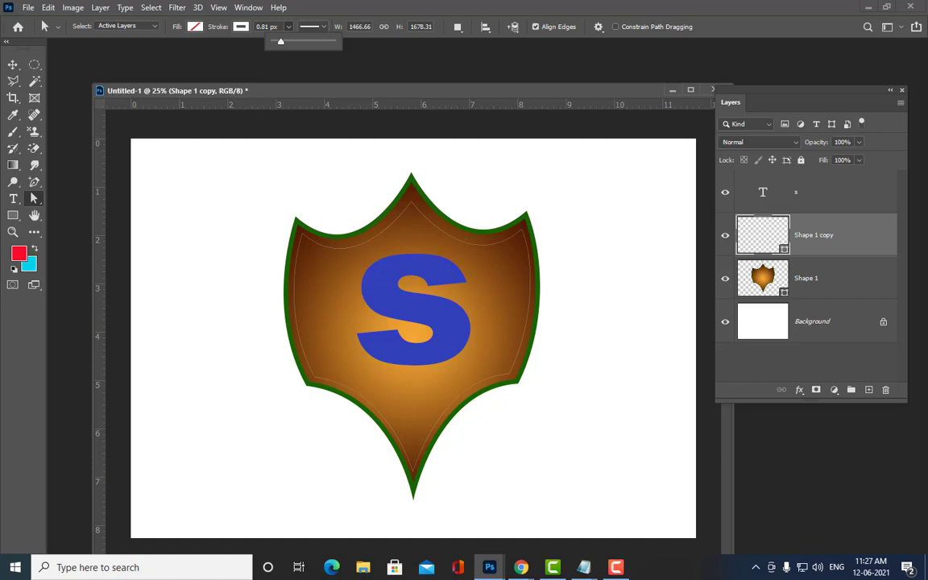
pyautogui.click(12, 63)
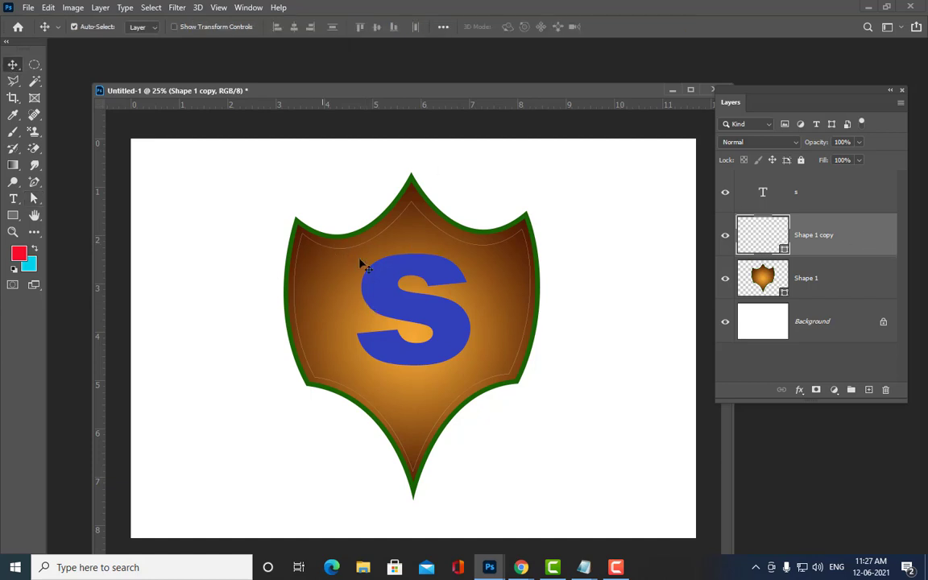
# - Add a drop shadow to Shape 1 copy with 0 px distance, 8% spread and 57 px size
pyautogui.doubleClick(848, 236)
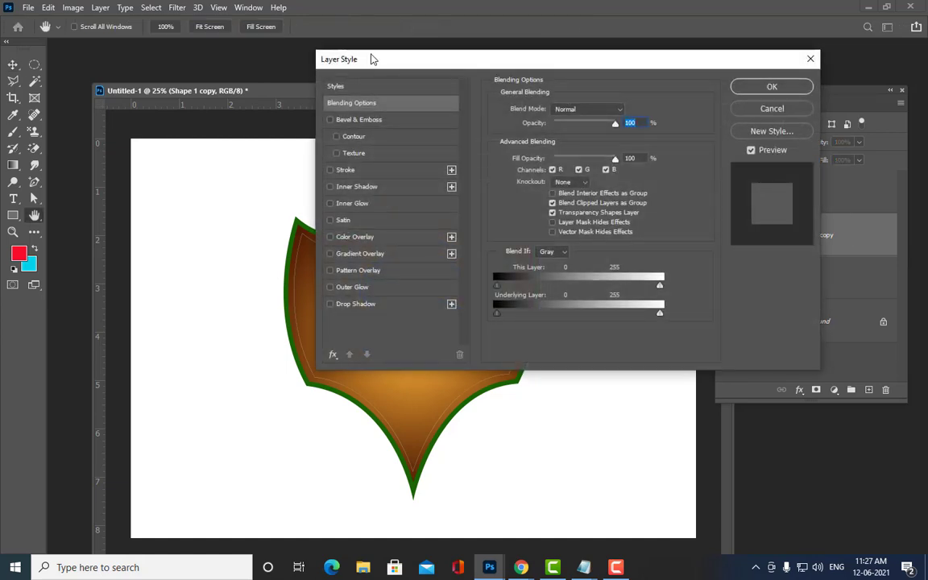
pyautogui.moveTo(369, 59); pyautogui.dragTo(685, 55)
pyautogui.click(646, 302)
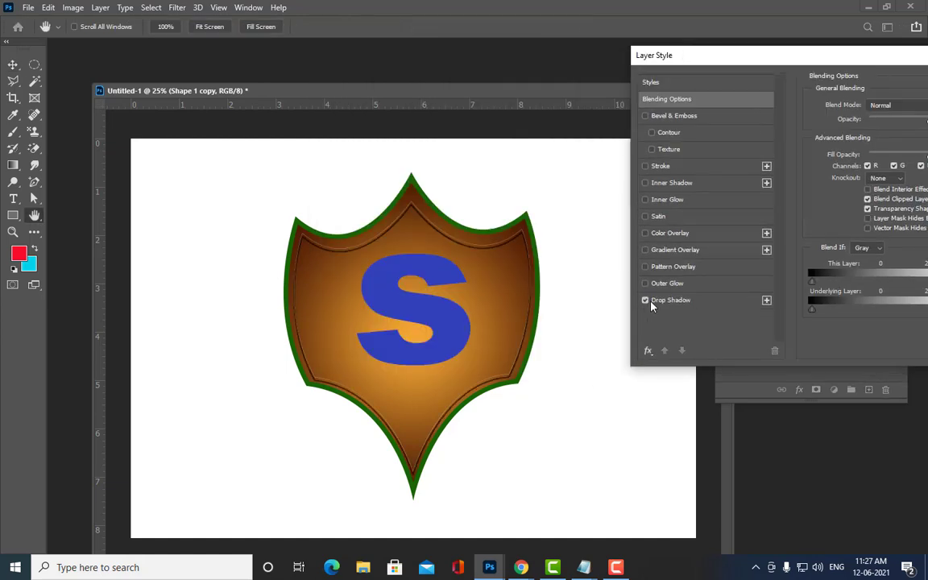
pyautogui.click(695, 302)
pyautogui.moveTo(731, 67); pyautogui.dragTo(658, 127)
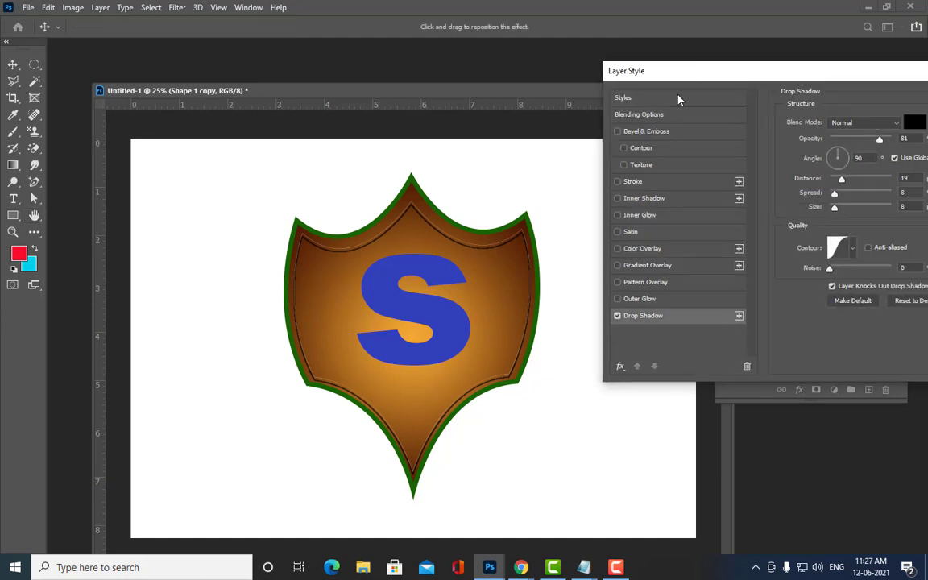
pyautogui.moveTo(793, 225)
pyautogui.mouseDown()
pyautogui.moveTo(784, 225)
pyautogui.moveTo(802, 256)
pyautogui.mouseUp()
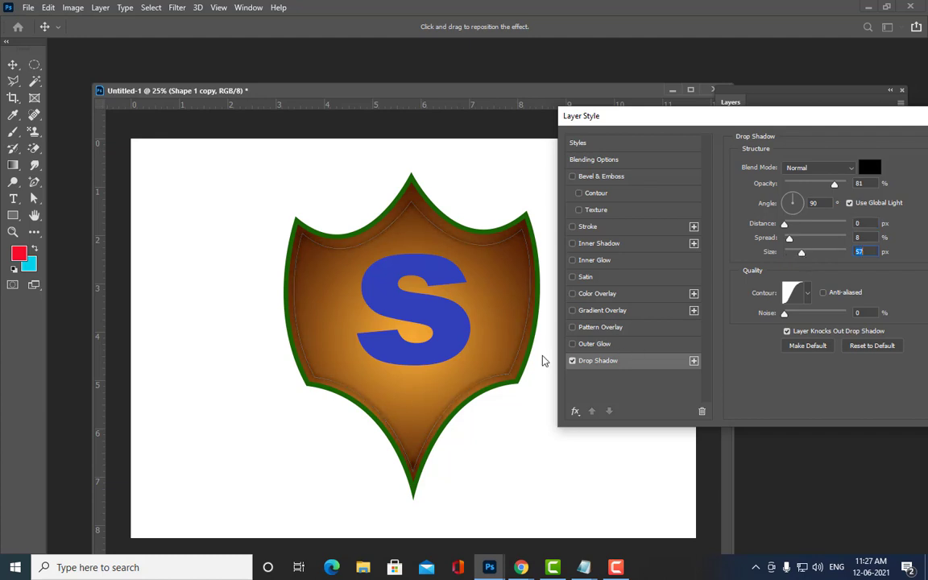
pyautogui.moveTo(742, 118); pyautogui.dragTo(627, 127)
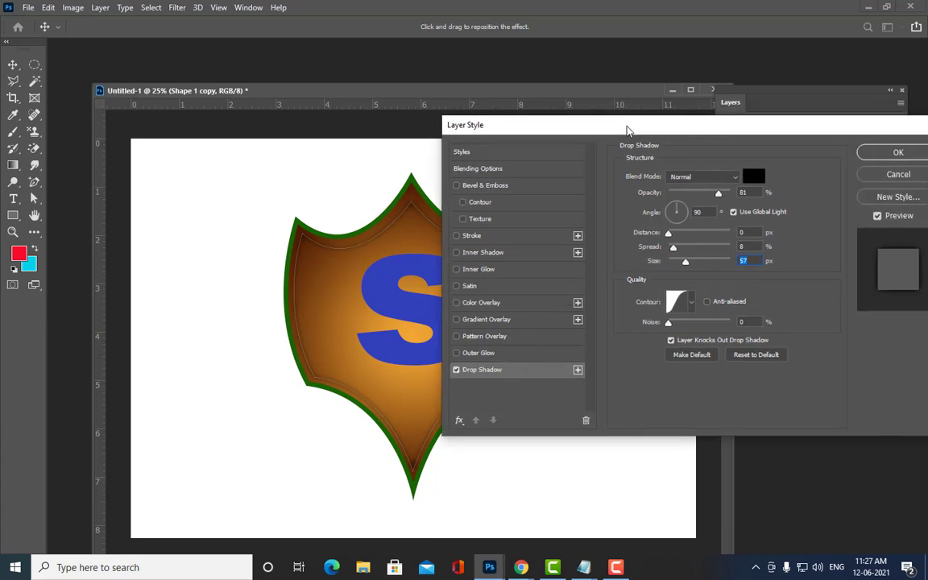
pyautogui.click(894, 152)
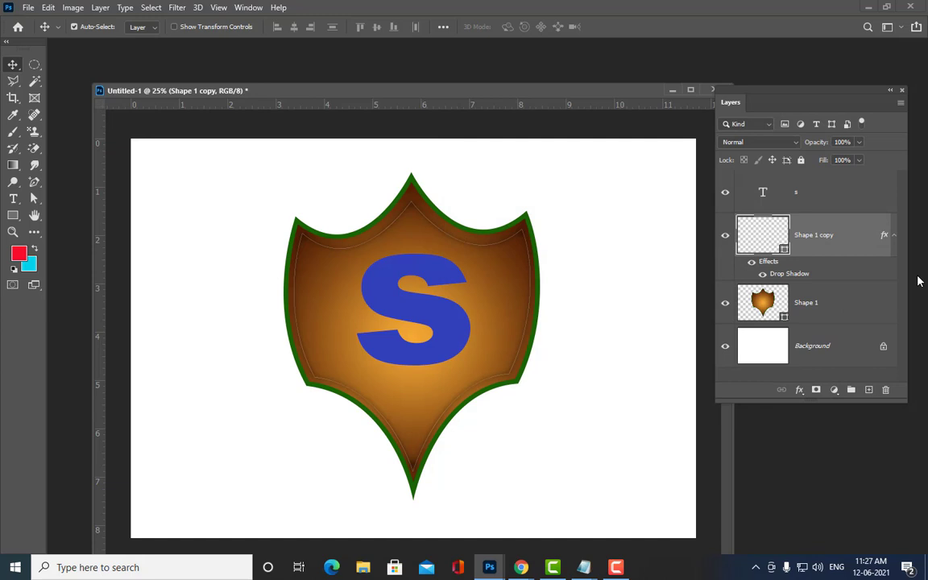
# - Duplicate the outline layer again and shrink the new copy to about 95%
pyautogui.hotkey('ctrl', '+')
pyautogui.hotkey('ctrl', '+')
pyautogui.hotkey('ctrl', '-')
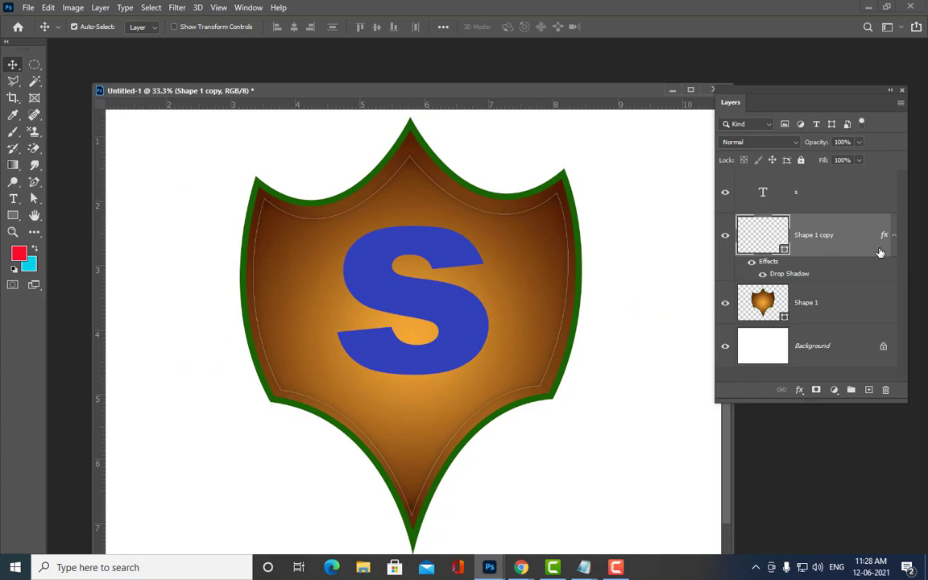
pyautogui.hotkey('ctrl', 'j')
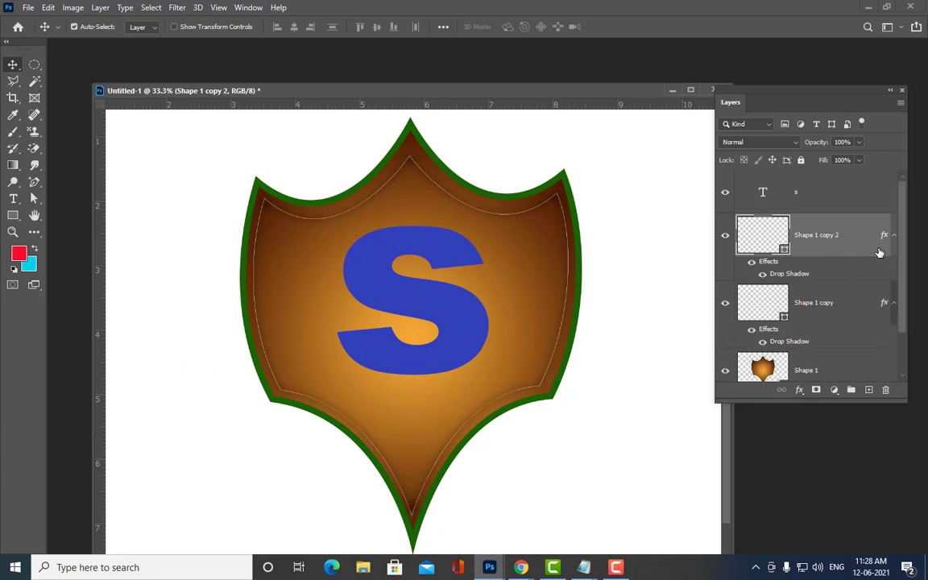
pyautogui.hotkey('ctrl', 't')
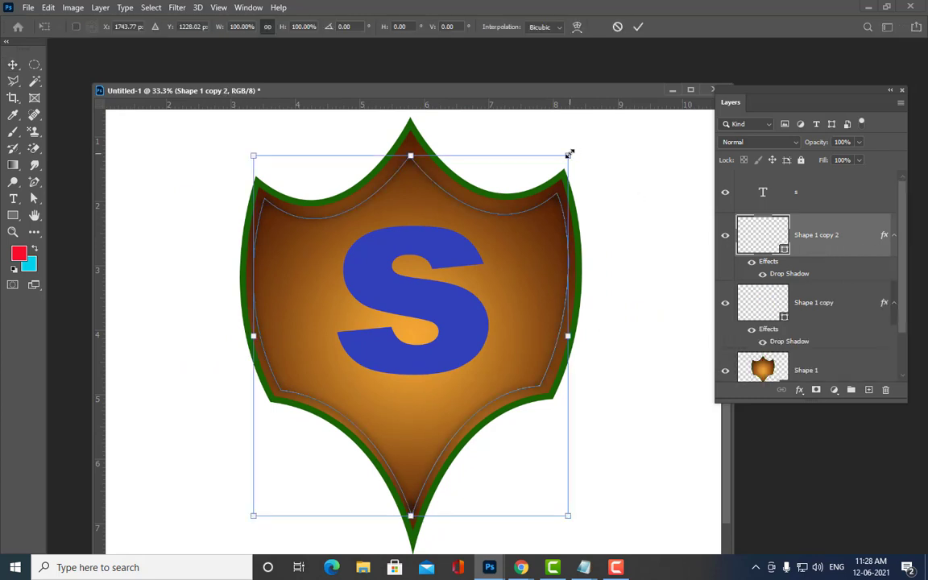
pyautogui.moveTo(568, 155); pyautogui.dragTo(558, 163)
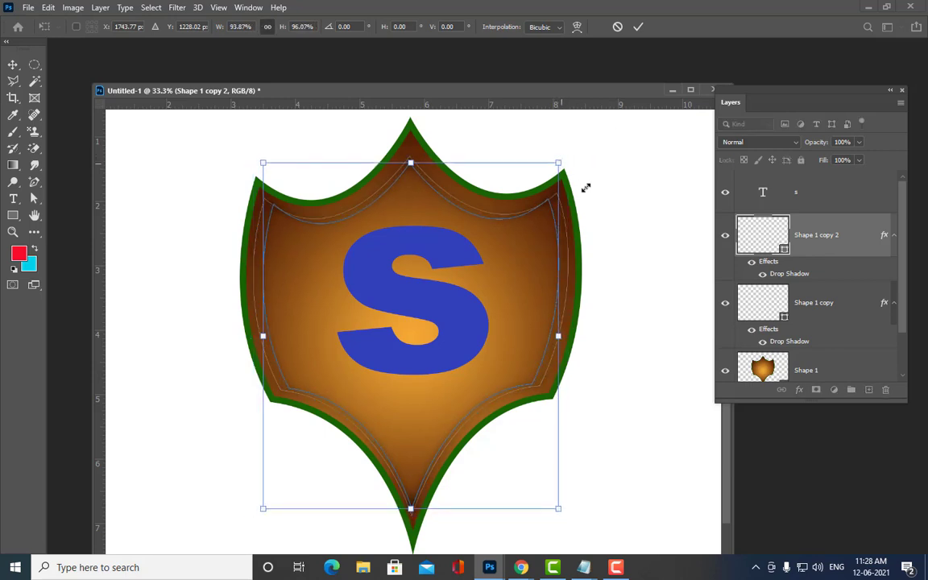
pyautogui.press('Return')
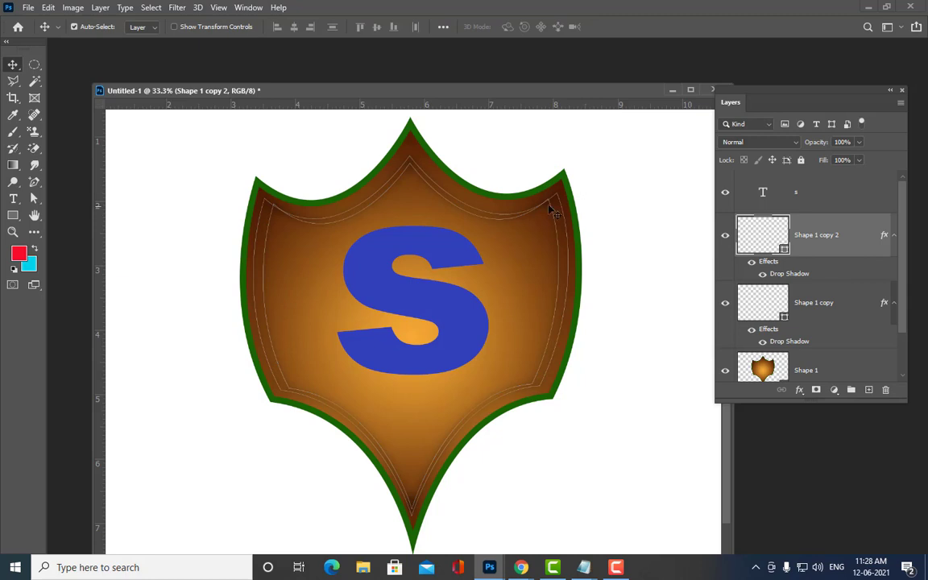
# - Adjust the inner outline's corner and bottom anchors to fit snugly inside the shield border
pyautogui.click(34, 198)
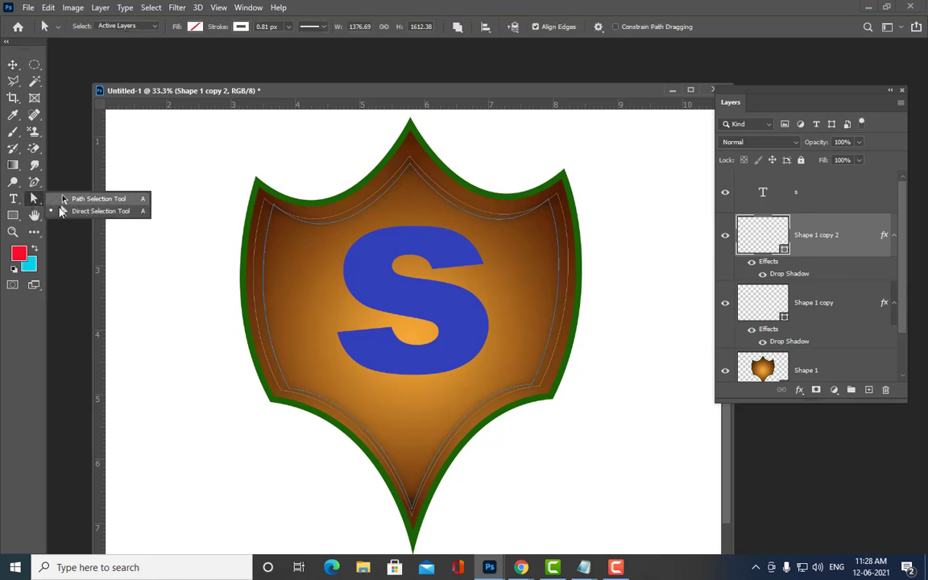
pyautogui.click(64, 211)
pyautogui.click(548, 201)
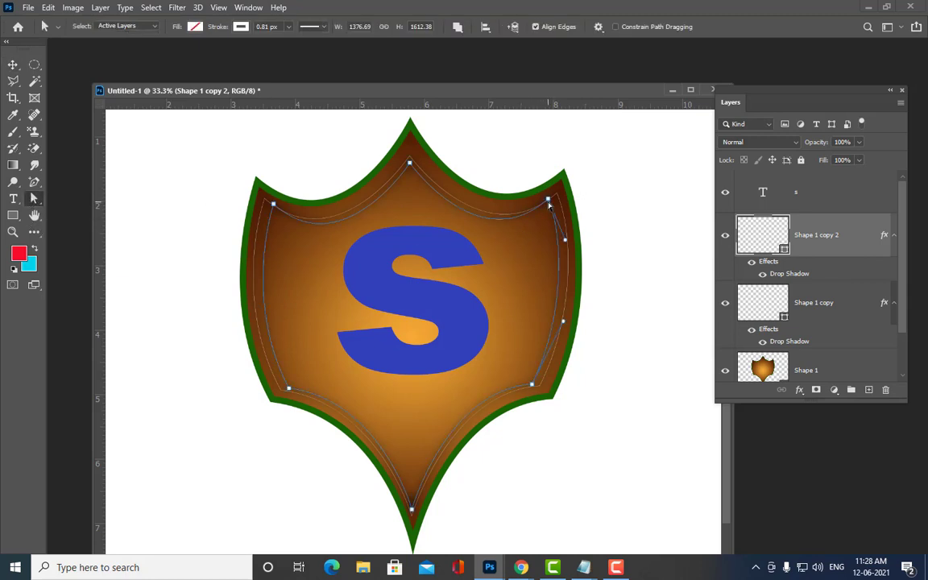
pyautogui.moveTo(549, 201); pyautogui.dragTo(554, 208)
pyautogui.moveTo(272, 206); pyautogui.dragTo(269, 211)
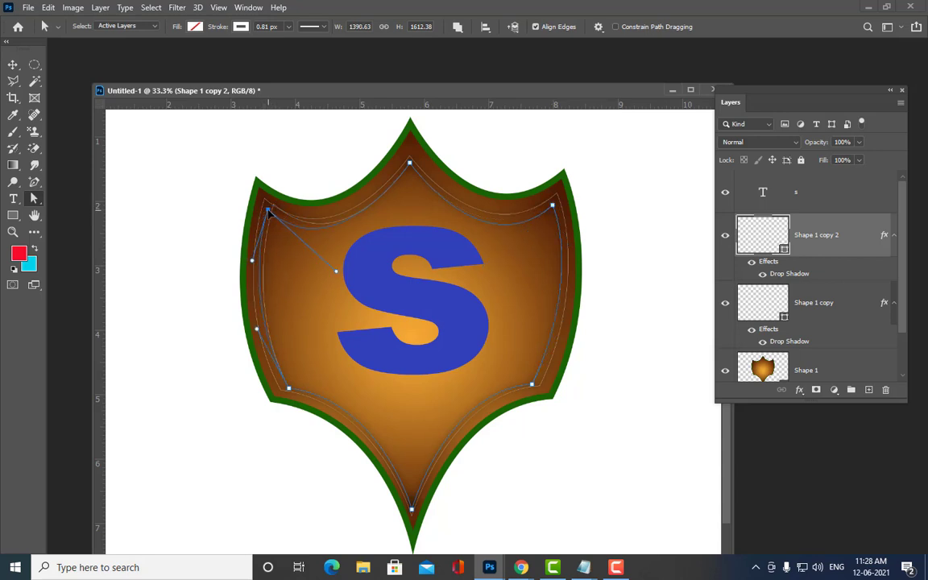
pyautogui.click(552, 207)
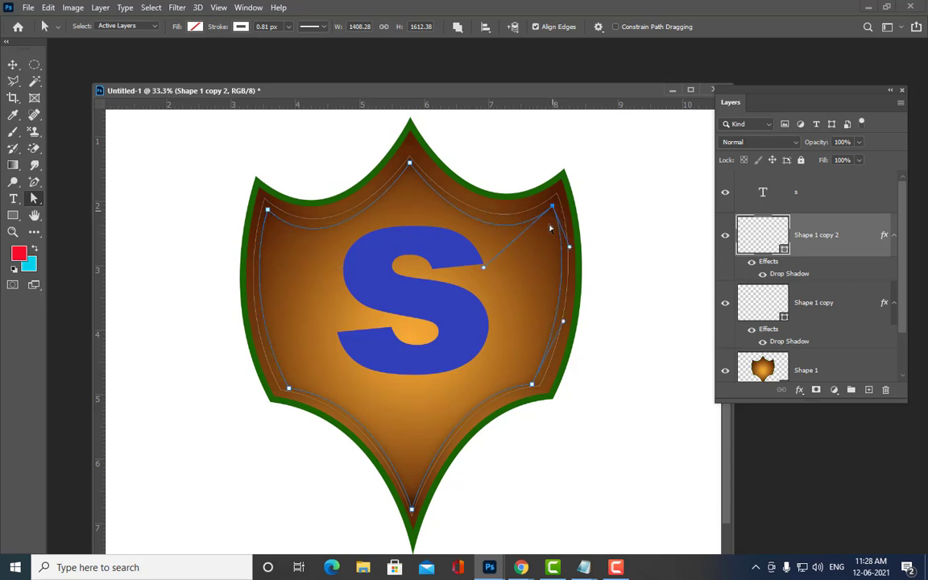
pyautogui.click(410, 505)
pyautogui.moveTo(412, 503); pyautogui.dragTo(413, 498)
pyautogui.moveTo(290, 393); pyautogui.dragTo(283, 385)
pyautogui.click(533, 386)
pyautogui.moveTo(538, 386); pyautogui.dragTo(538, 385)
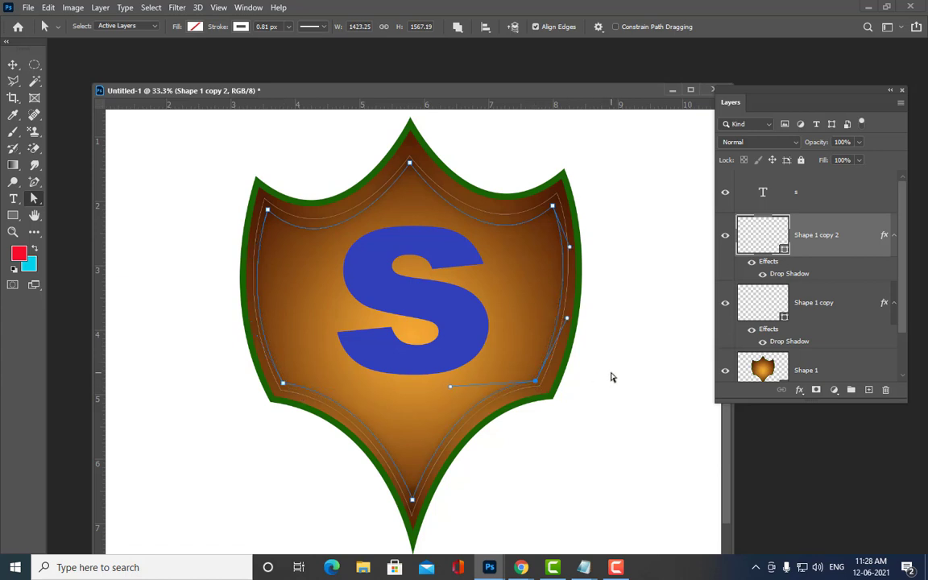
pyautogui.click(612, 377)
pyautogui.hotkey('ctrl', '-')
pyautogui.hotkey('ctrl', '-')
pyautogui.hotkey('ctrl', '+')
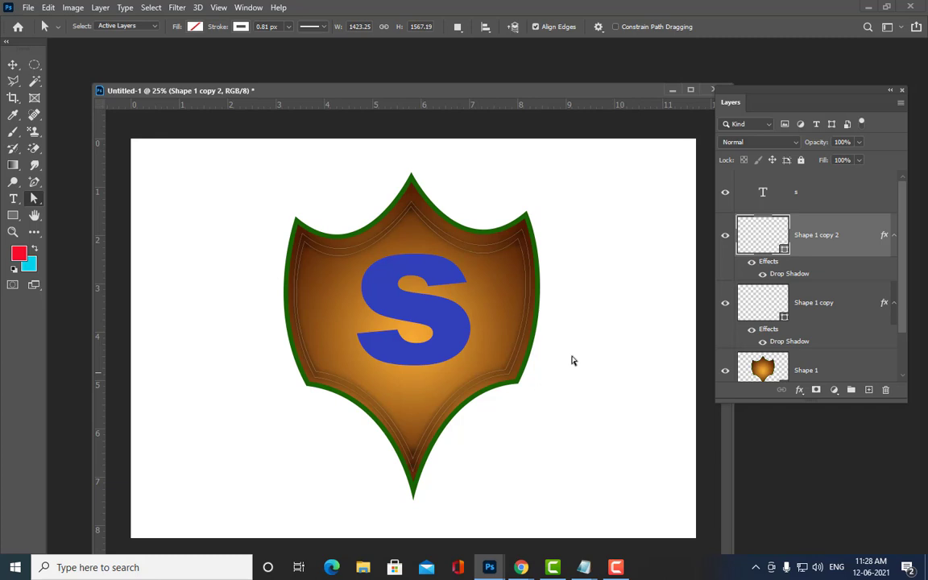
# - Select the S text layer and try white in the foreground colour picker, then cancel
pyautogui.click(13, 63)
pyautogui.click(429, 309)
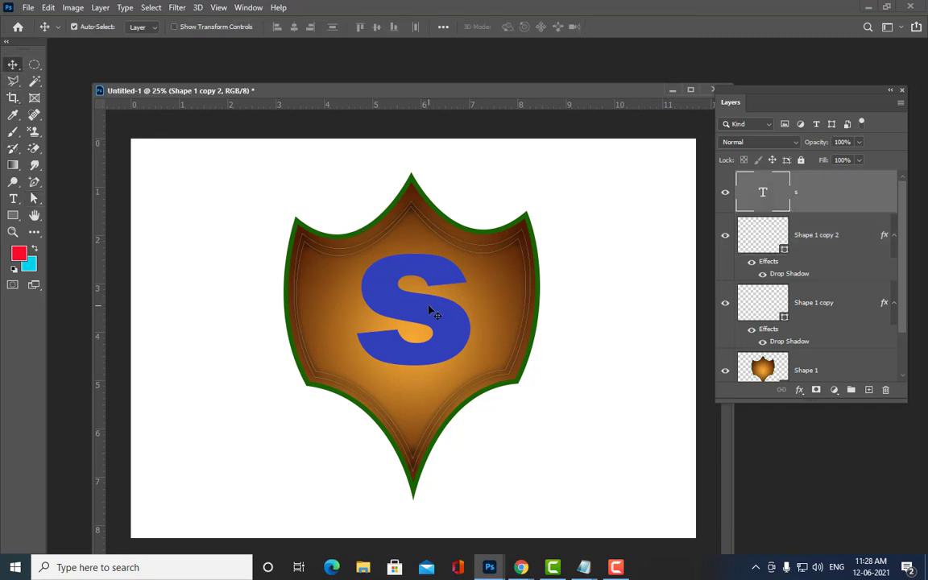
pyautogui.press('i')
pyautogui.click(18, 253)
pyautogui.moveTo(654, 124); pyautogui.dragTo(580, 68)
pyautogui.click(586, 79)
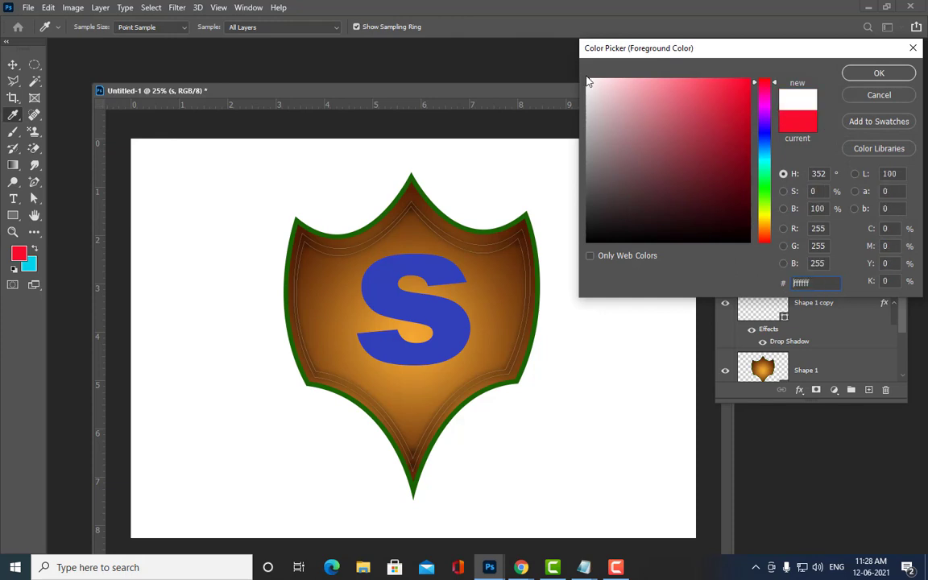
pyautogui.click(878, 95)
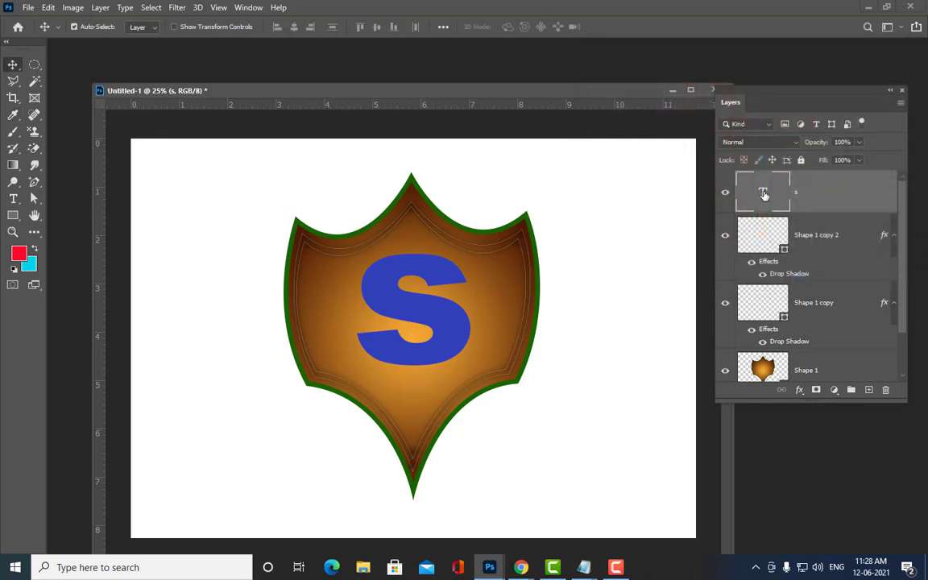
# - Change the S text colour to white (ffffff)
pyautogui.doubleClick(762, 191)
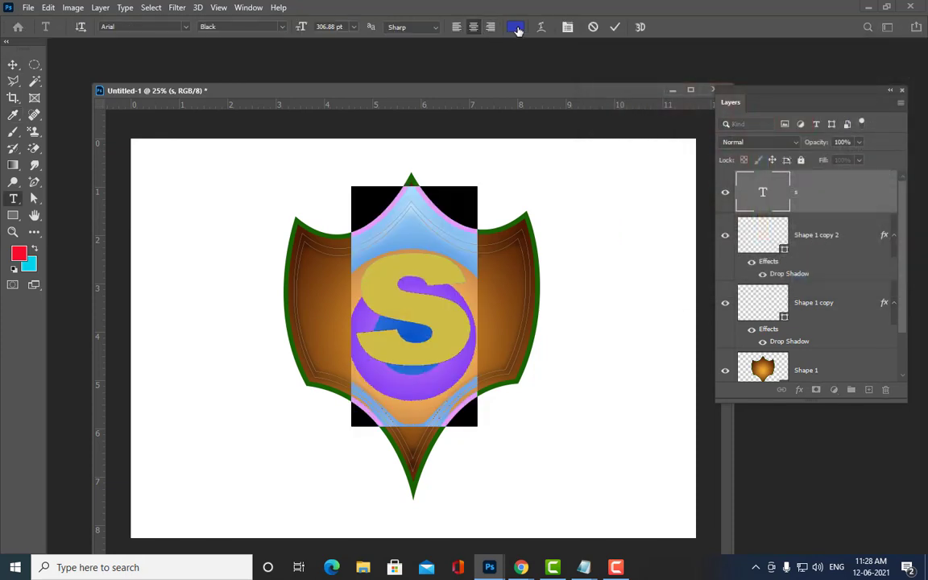
pyautogui.click(516, 26)
pyautogui.click(586, 78)
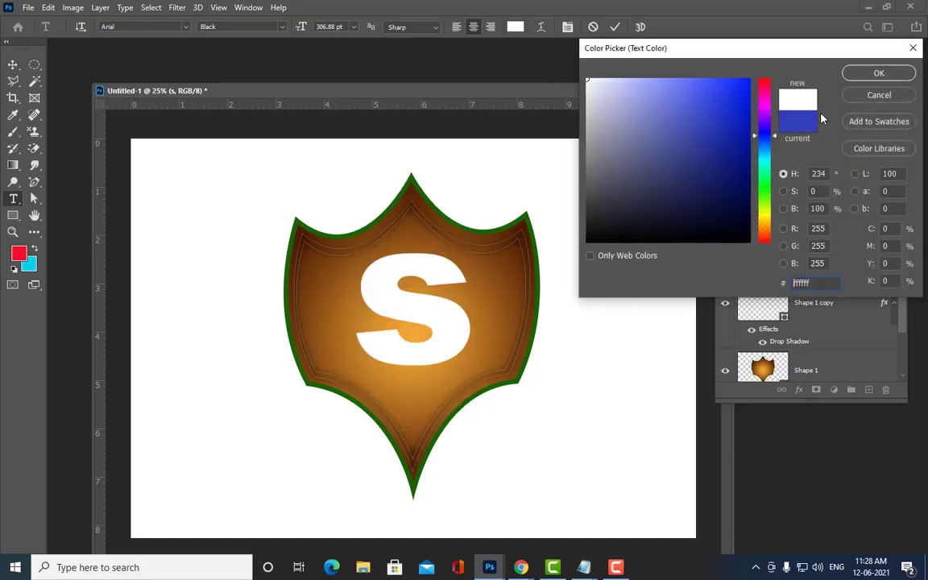
pyautogui.click(878, 73)
pyautogui.click(14, 65)
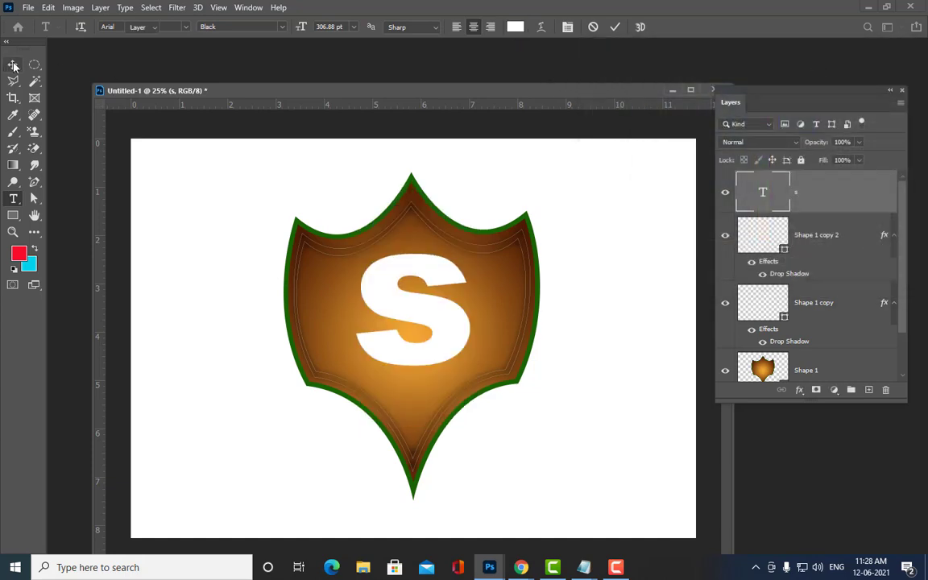
pyautogui.click(597, 232)
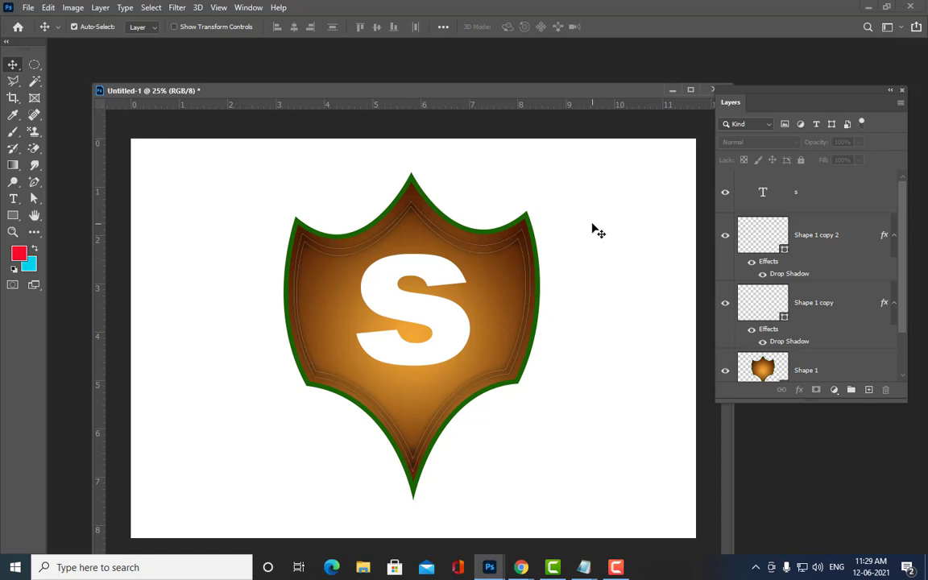
pyautogui.scroll(-3, 865, 292)
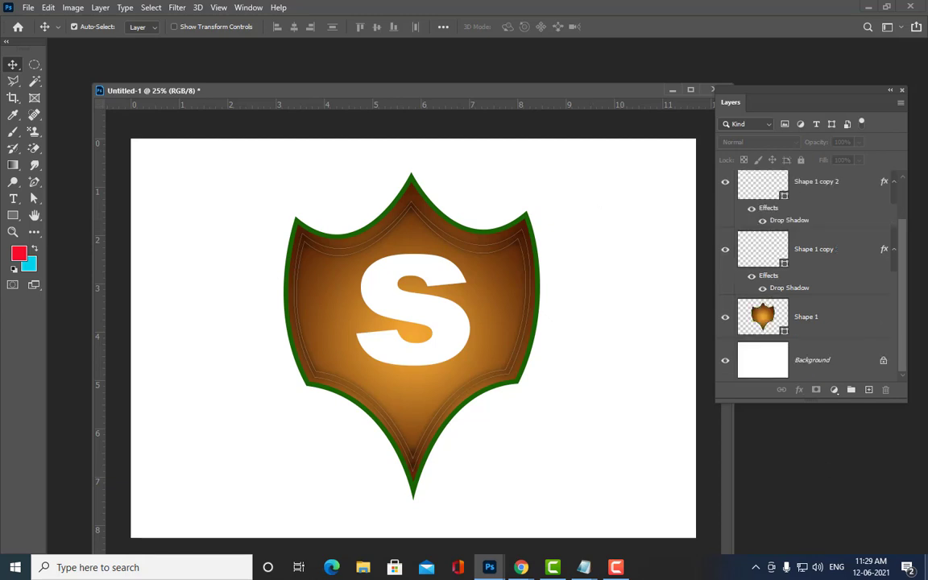
pyautogui.click(864, 292)
pyautogui.click(853, 315)
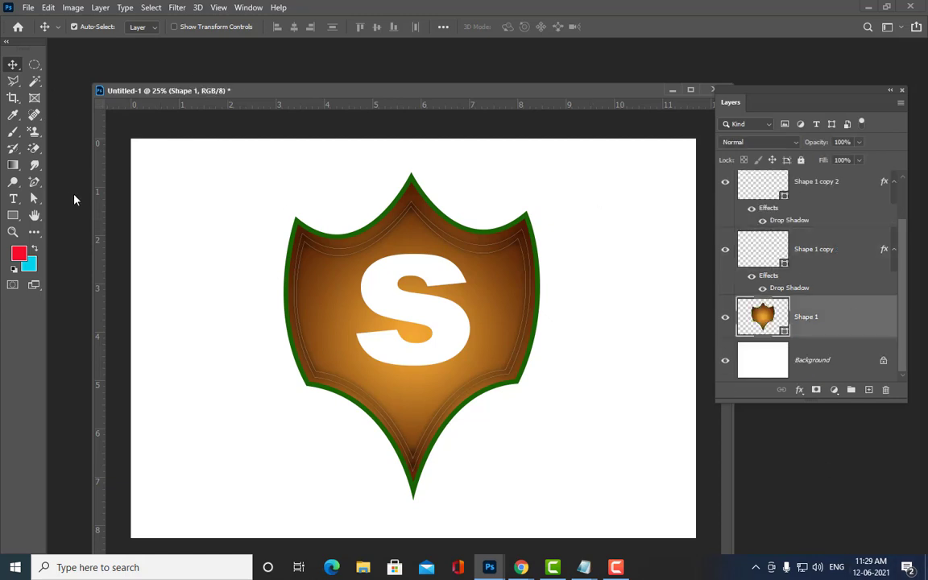
# - Change the shield's outline to a dark grey Grayscale swatch and thin it to 7.41 px
pyautogui.click(34, 198)
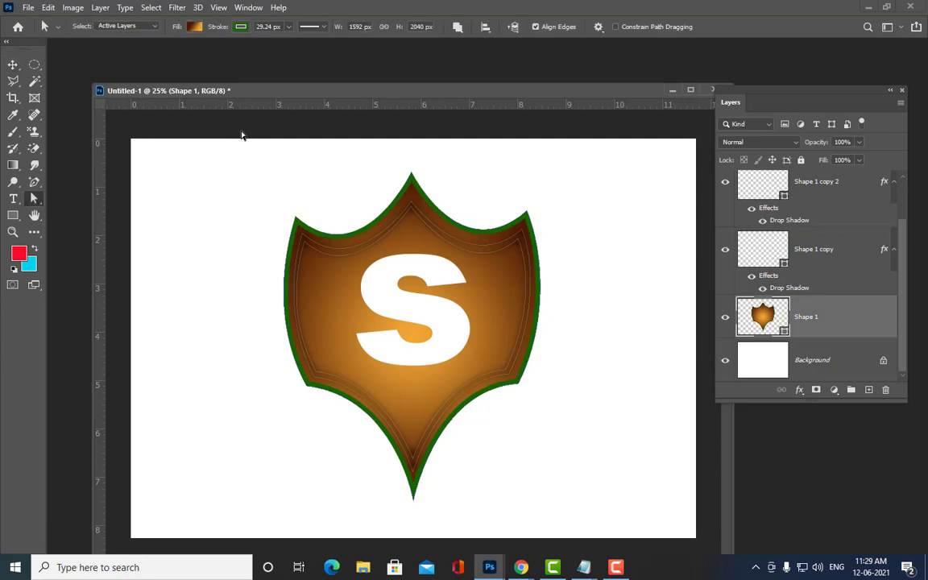
pyautogui.click(242, 28)
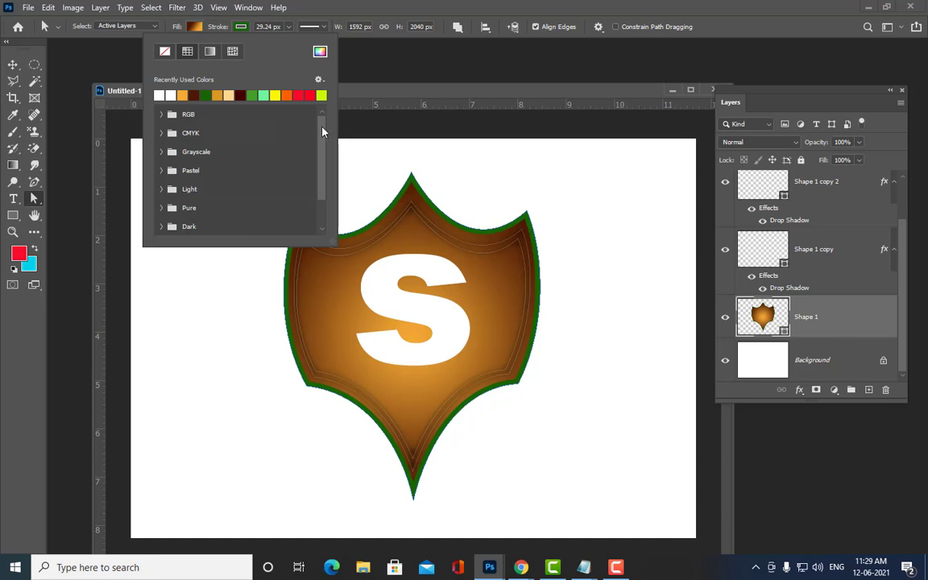
pyautogui.moveTo(322, 131); pyautogui.dragTo(322, 149)
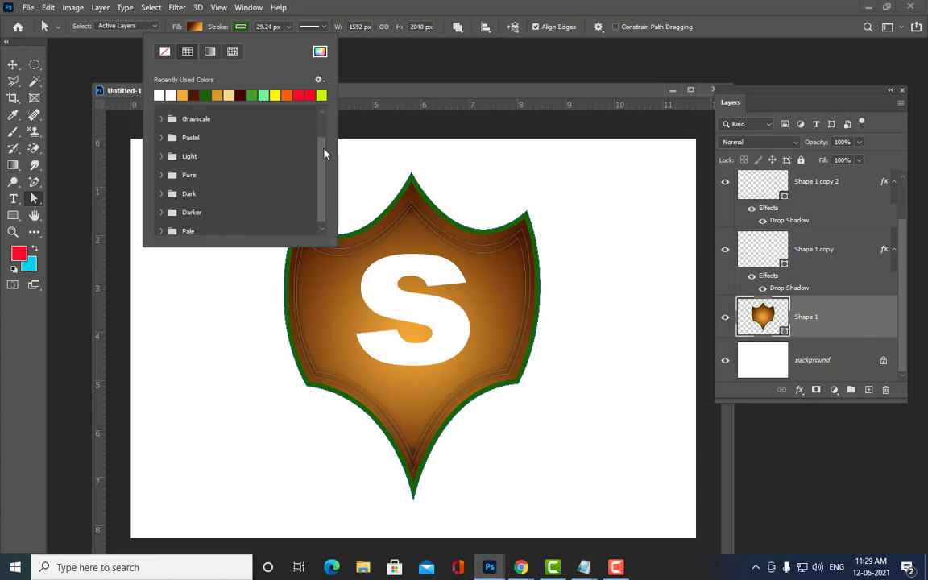
pyautogui.click(162, 114)
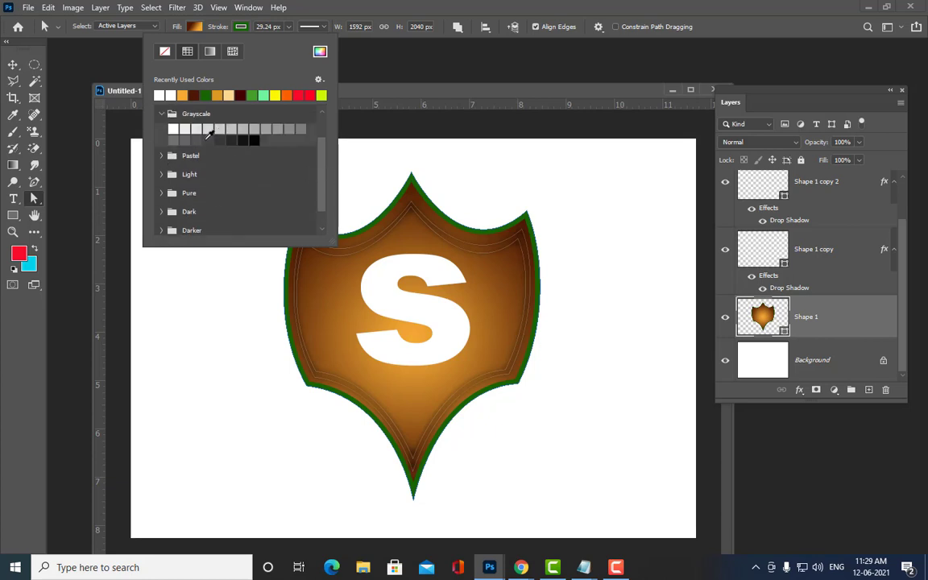
pyautogui.click(195, 140)
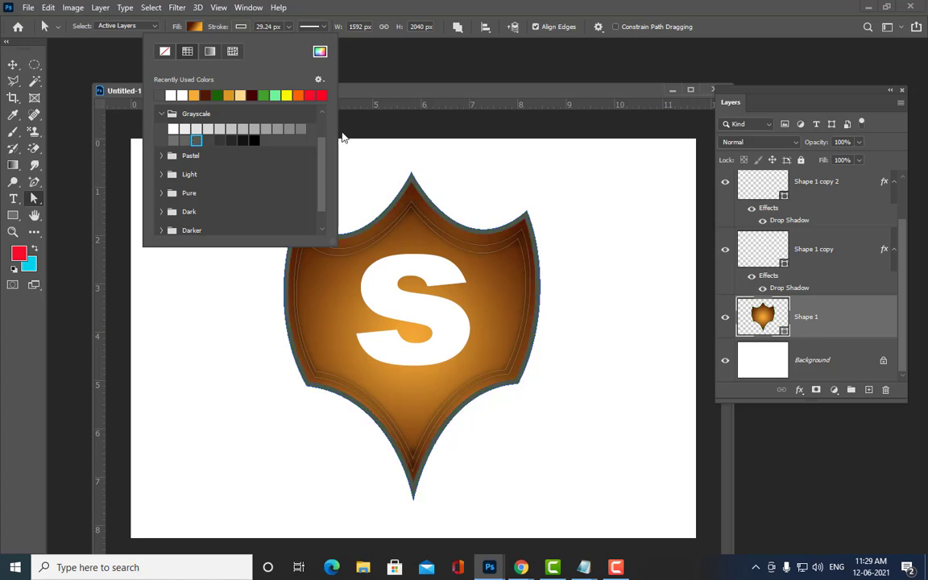
pyautogui.moveTo(430, 91); pyautogui.dragTo(424, 95)
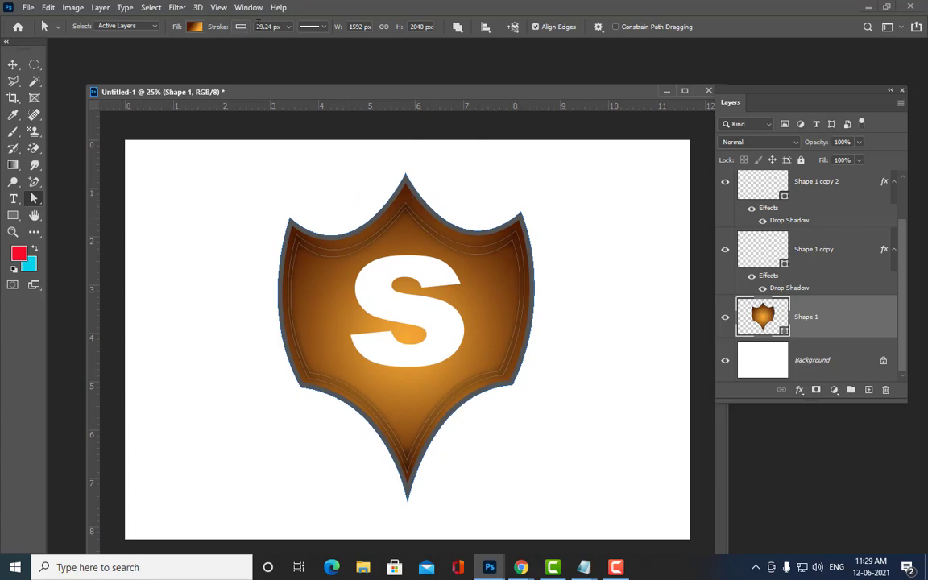
pyautogui.click(288, 27)
pyautogui.moveTo(289, 44); pyautogui.dragTo(285, 43)
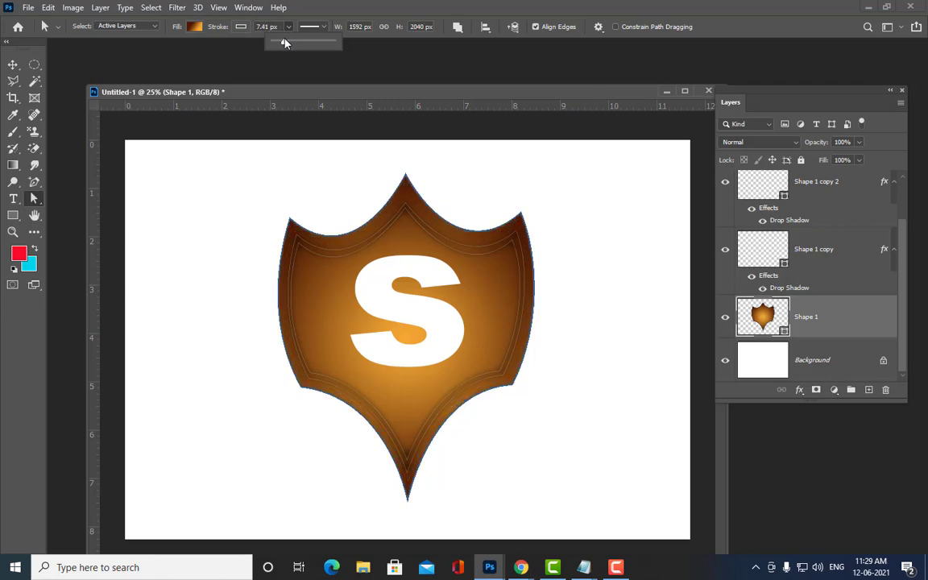
pyautogui.doubleClick(846, 322)
# - Add a drop shadow (81% opacity, 57 px size) to the Shape 1 shield layer
pyautogui.moveTo(550, 141); pyautogui.dragTo(655, 107)
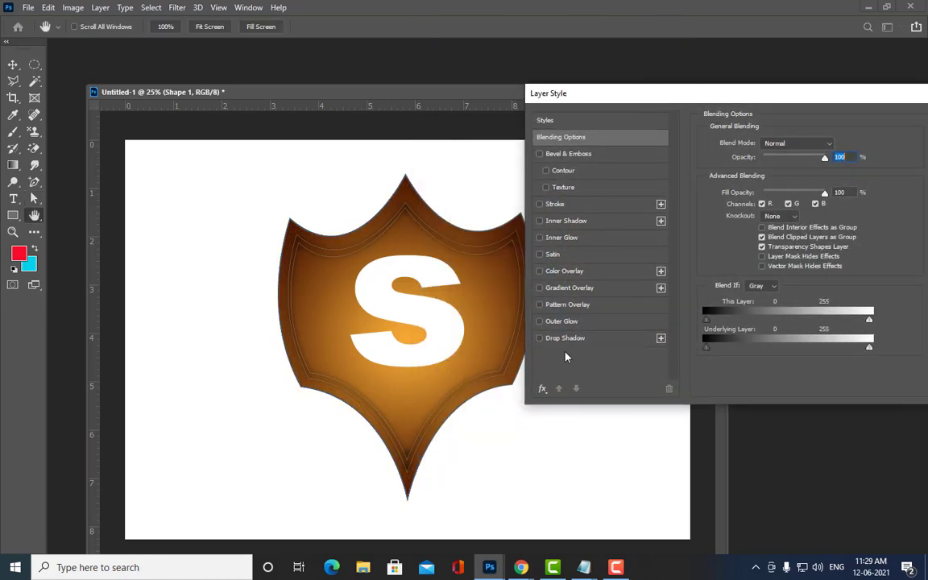
pyautogui.click(540, 338)
pyautogui.click(569, 338)
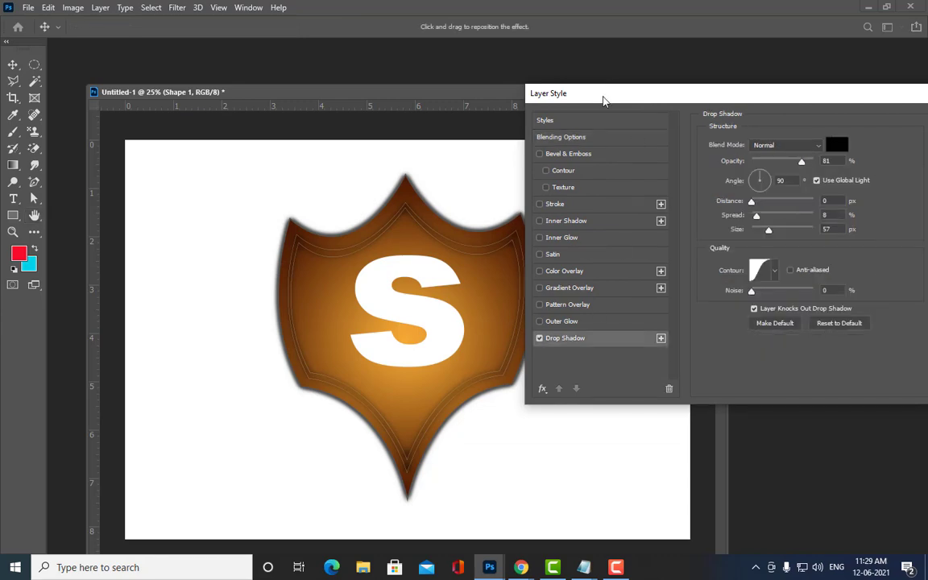
pyautogui.moveTo(616, 102); pyautogui.dragTo(732, 152)
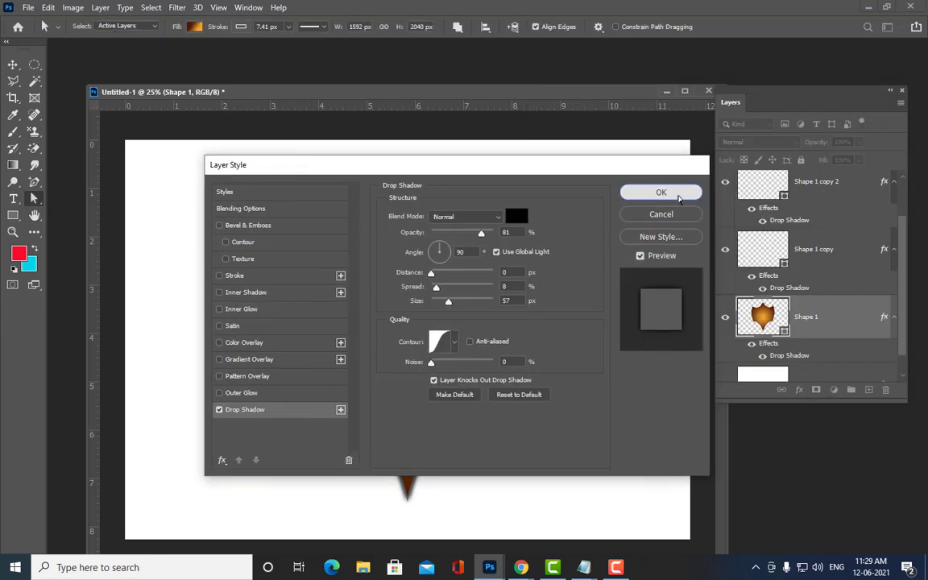
pyautogui.click(668, 192)
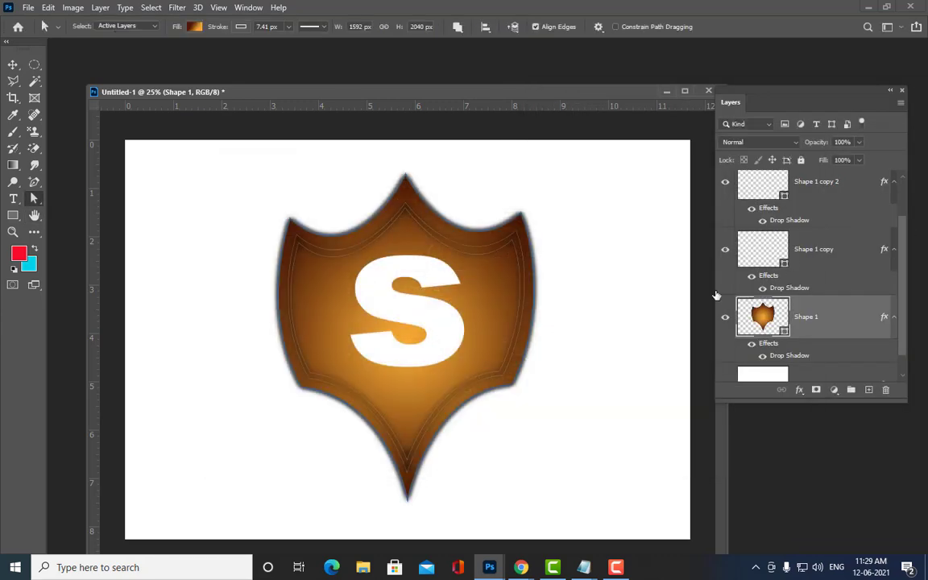
pyautogui.scroll(2, 828, 253)
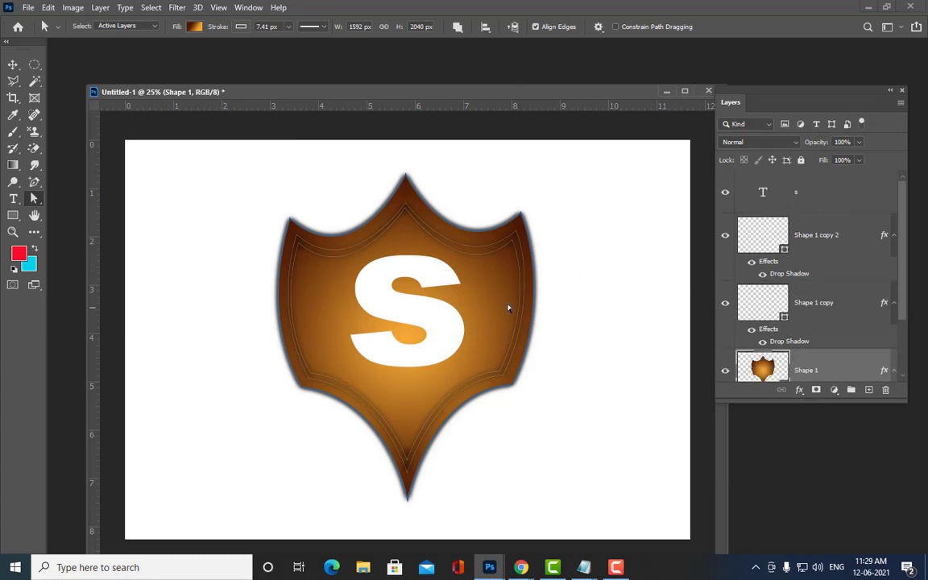
pyautogui.click(859, 191)
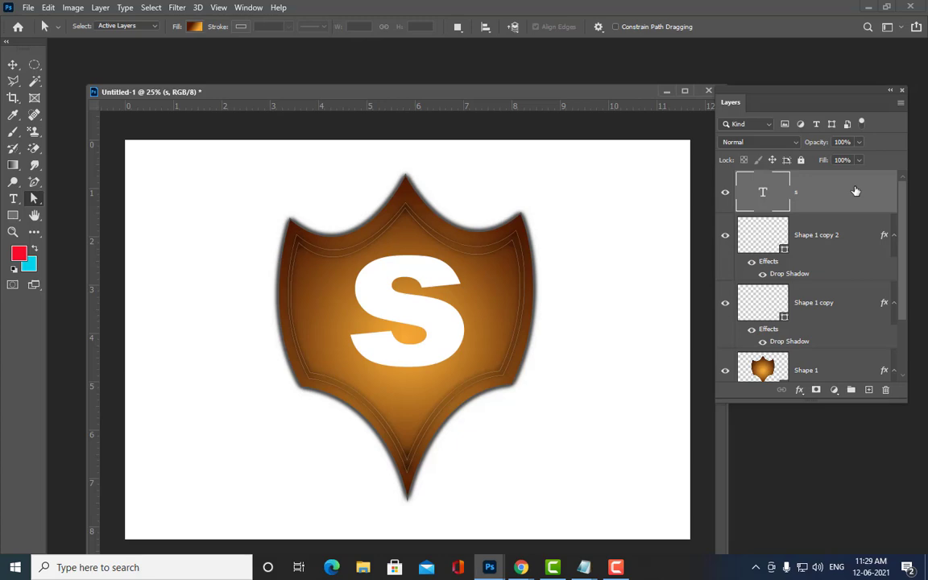
# - Apply the first gold preset style to the S text layer
pyautogui.doubleClick(855, 191)
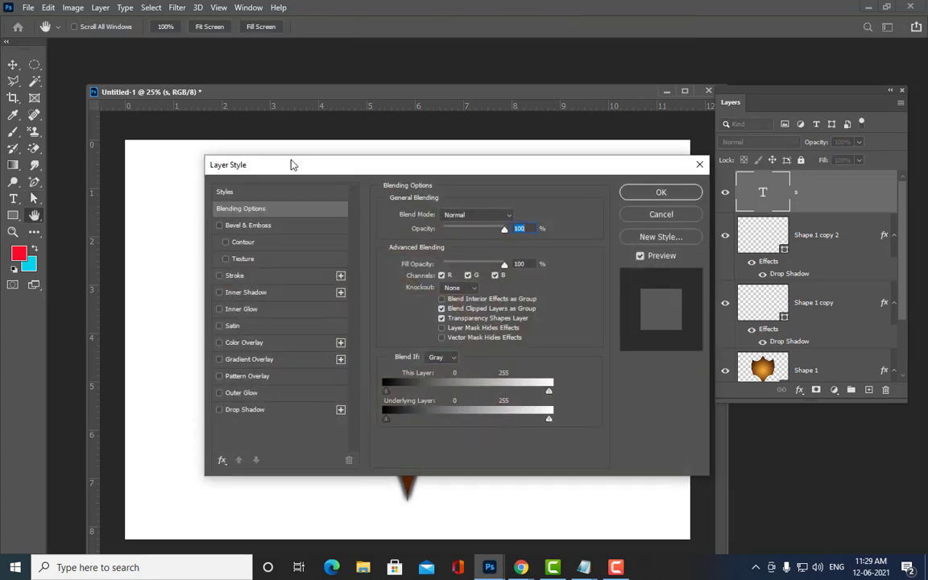
pyautogui.moveTo(291, 163)
pyautogui.mouseDown()
pyautogui.moveTo(598, 42)
pyautogui.moveTo(664, 45)
pyautogui.moveTo(654, 60)
pyautogui.moveTo(670, 74)
pyautogui.mouseUp()
pyautogui.click(548, 70)
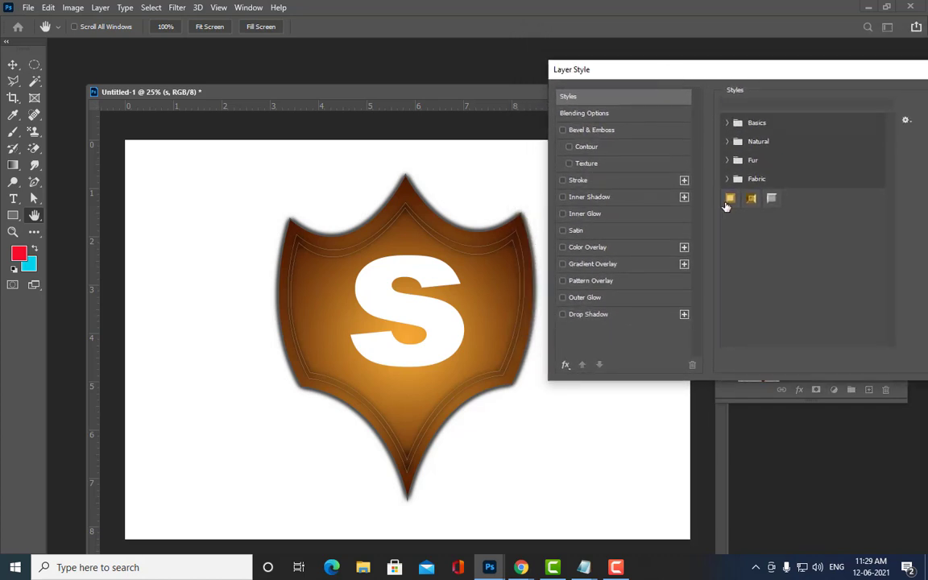
pyautogui.click(729, 201)
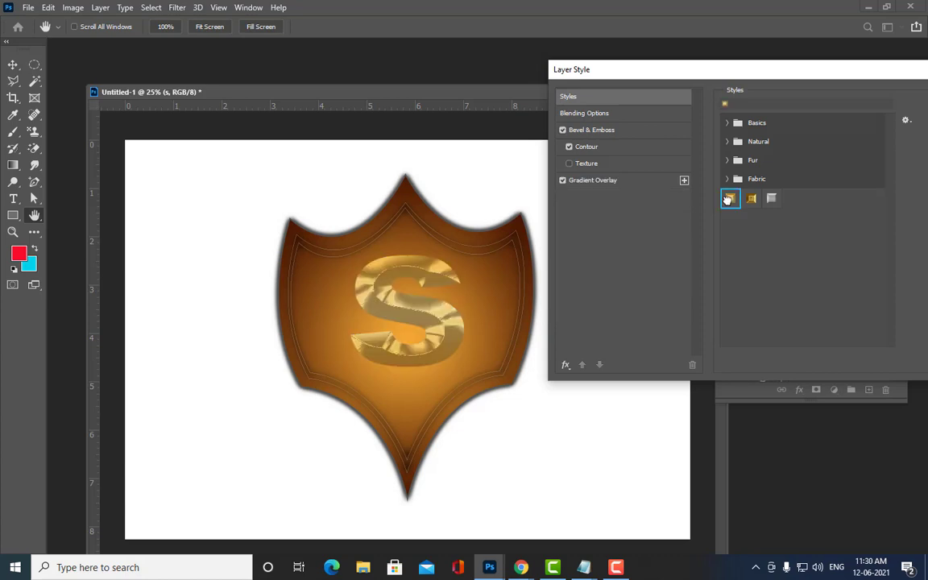
pyautogui.click(750, 198)
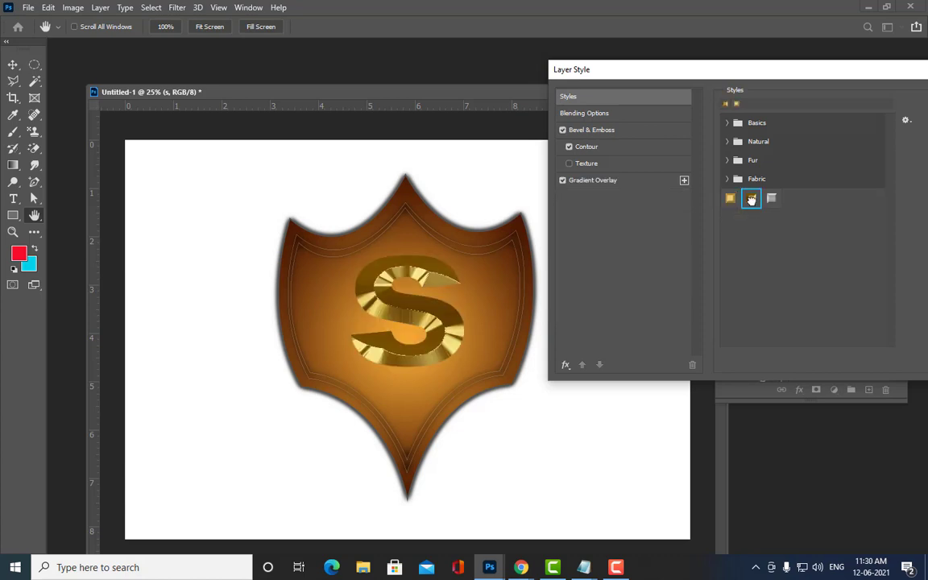
pyautogui.click(730, 198)
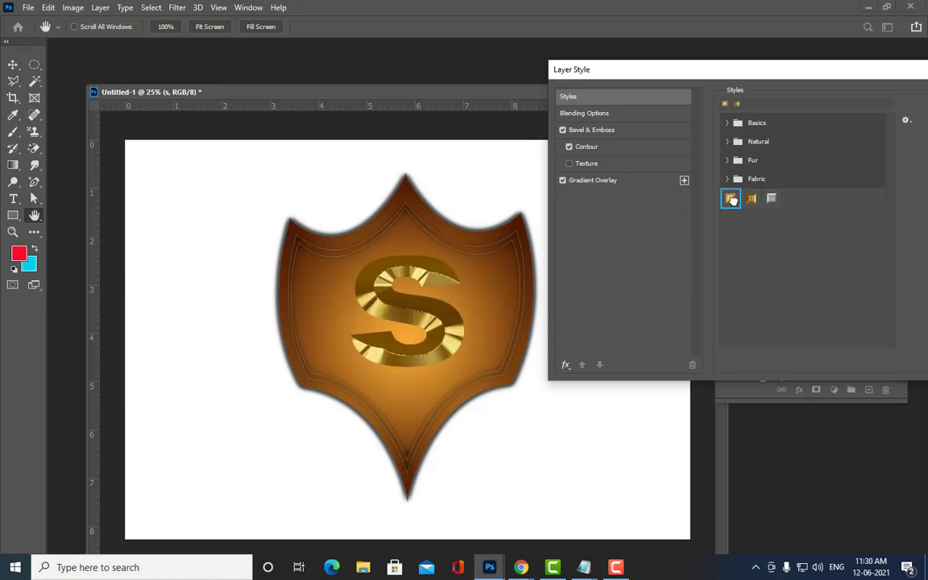
# - Narrow the S's Bevel & Emboss size to 38 px and confirm
pyautogui.click(597, 130)
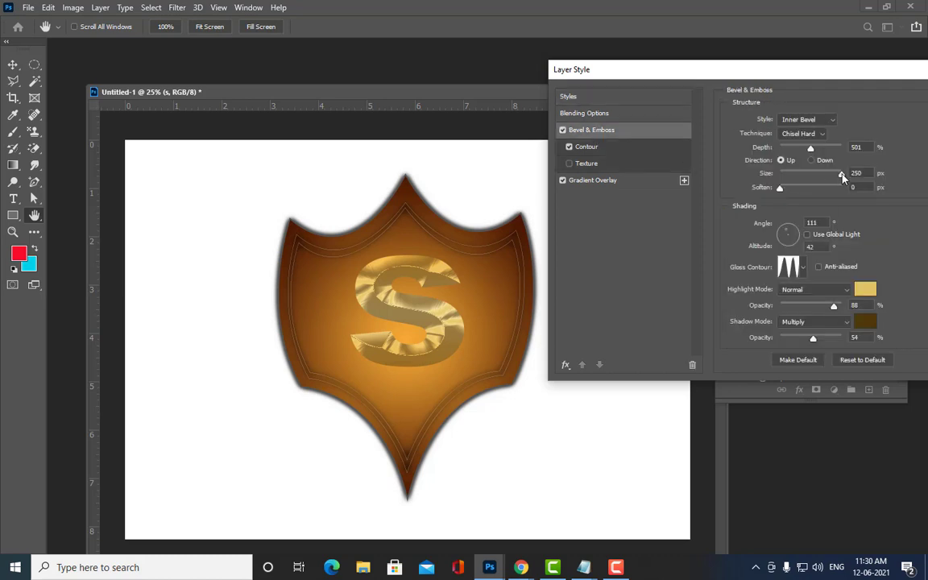
pyautogui.moveTo(840, 174)
pyautogui.mouseDown()
pyautogui.moveTo(789, 178)
pyautogui.moveTo(803, 176)
pyautogui.mouseUp()
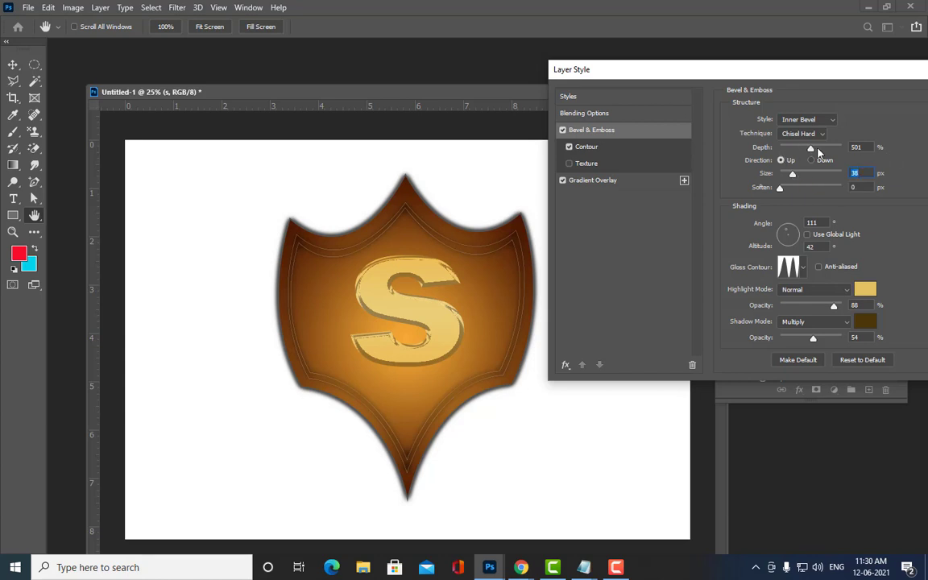
pyautogui.moveTo(733, 69); pyautogui.dragTo(558, 70)
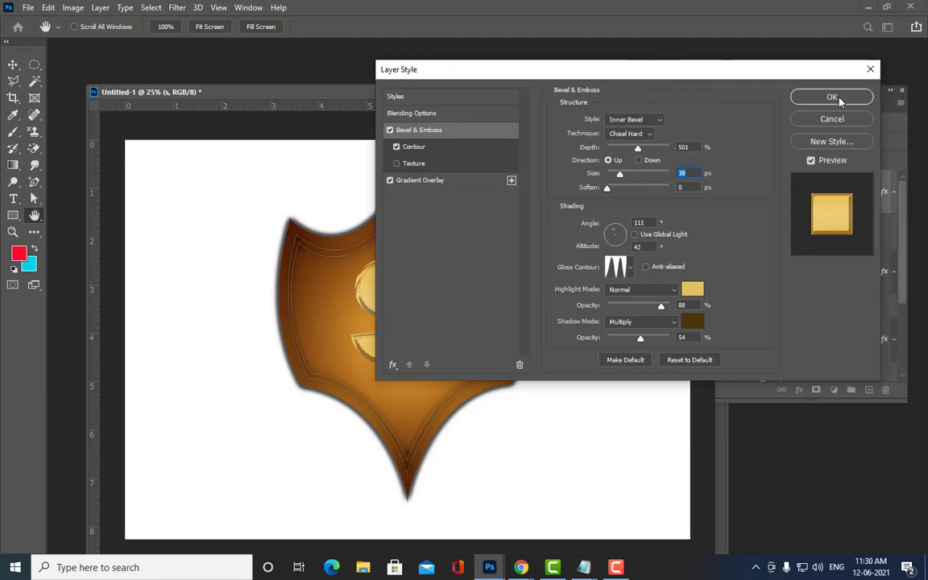
pyautogui.click(831, 98)
# - Change the S font to Times New Roman Bold
pyautogui.doubleClick(776, 195)
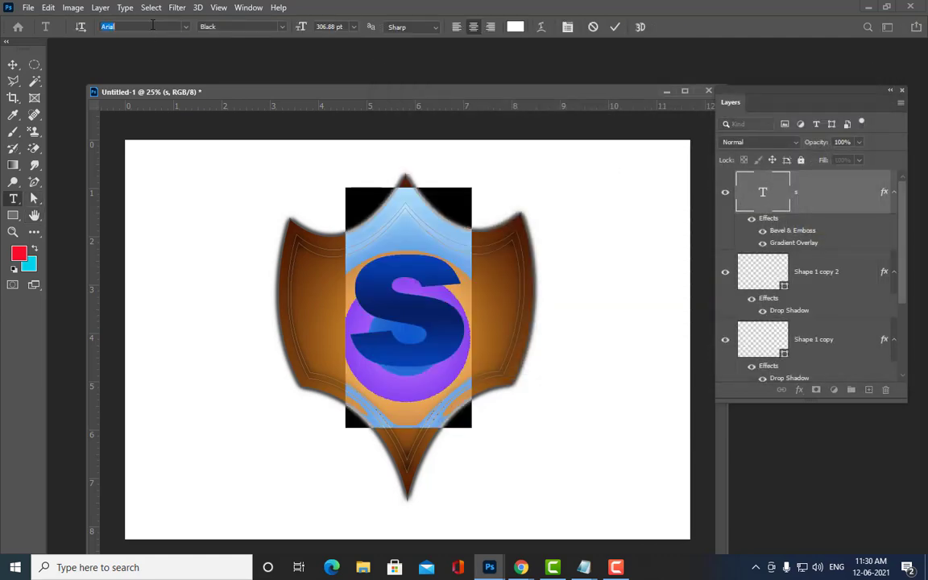
pyautogui.write('time')
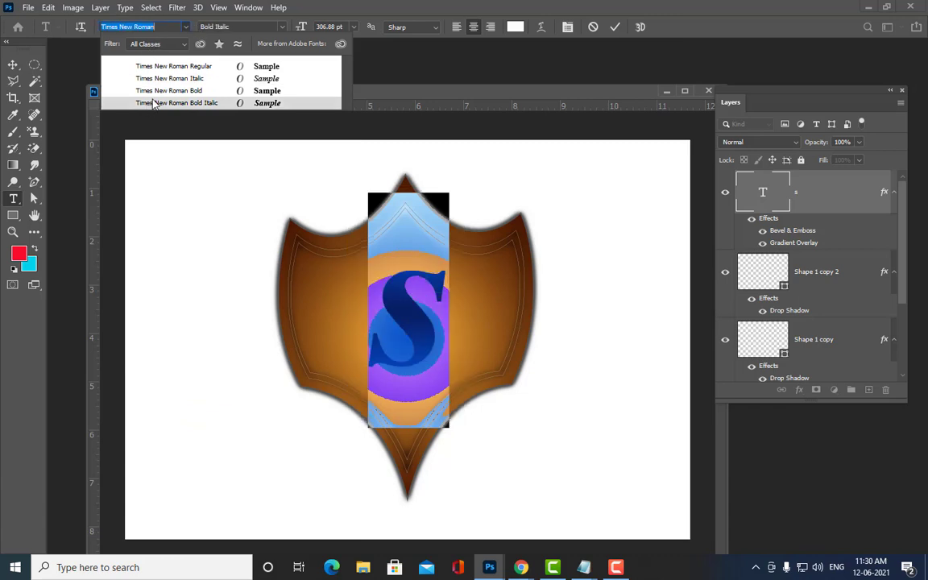
pyautogui.click(165, 90)
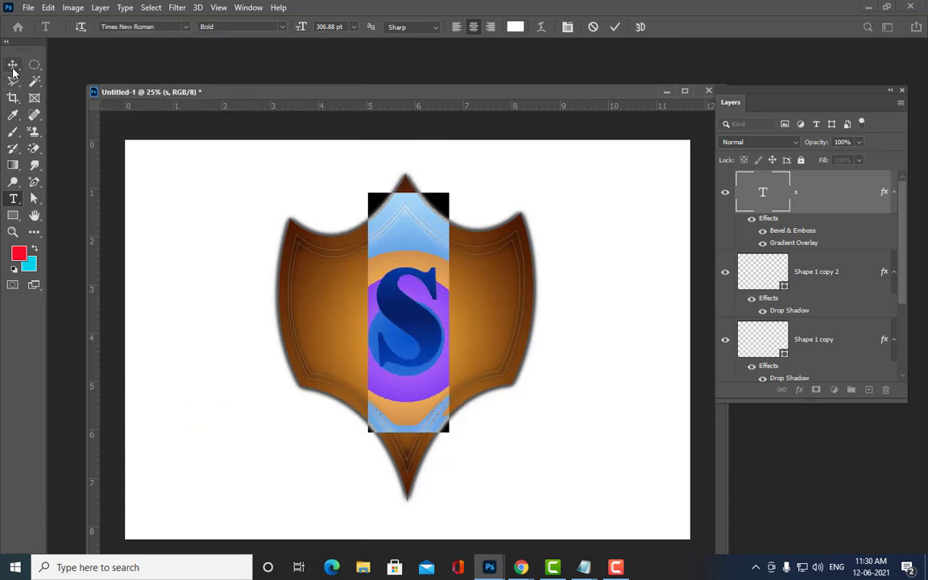
pyautogui.click(13, 64)
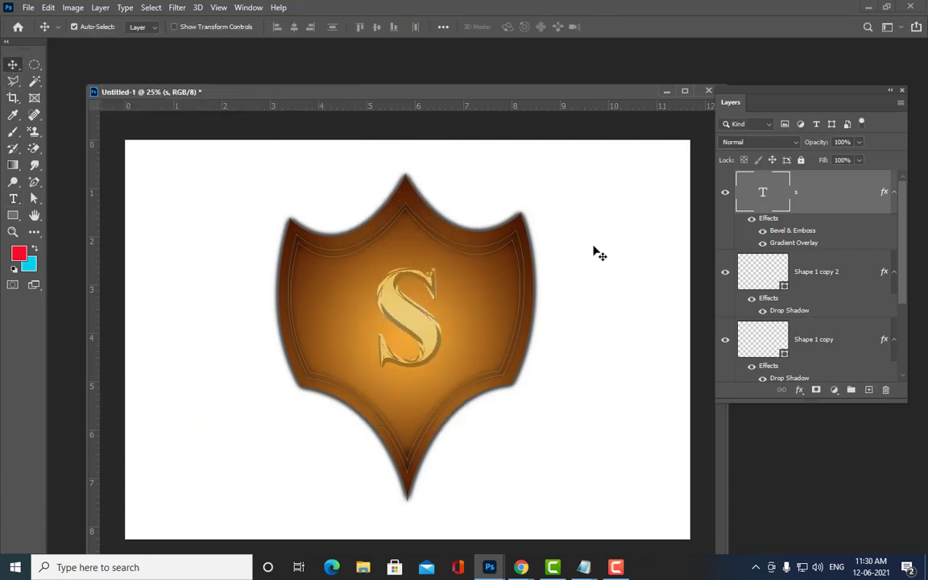
# - Set the S bevel to 43 px with lighting at 110° angle, 26° altitude
pyautogui.doubleClick(856, 192)
pyautogui.moveTo(522, 70); pyautogui.dragTo(700, 46)
pyautogui.click(624, 108)
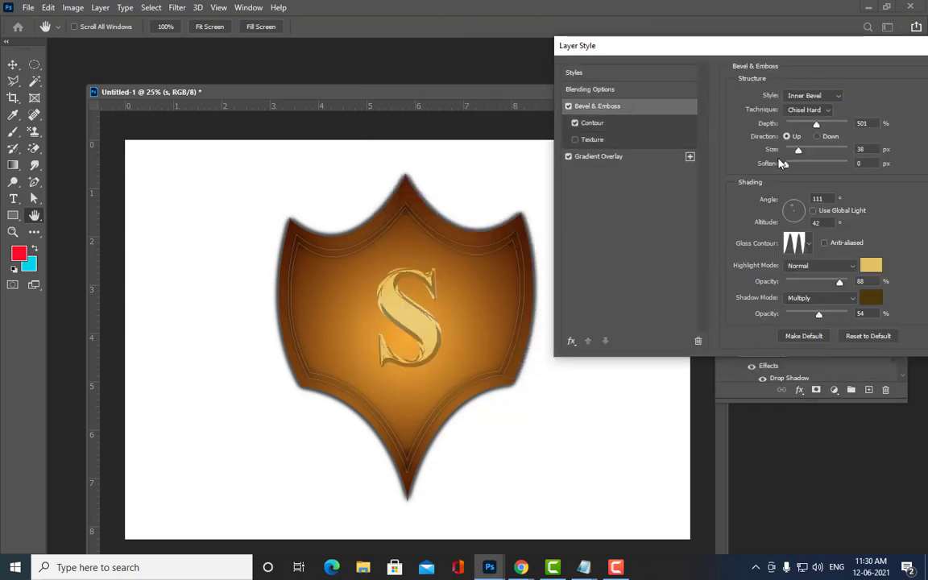
pyautogui.moveTo(798, 150); pyautogui.dragTo(838, 151)
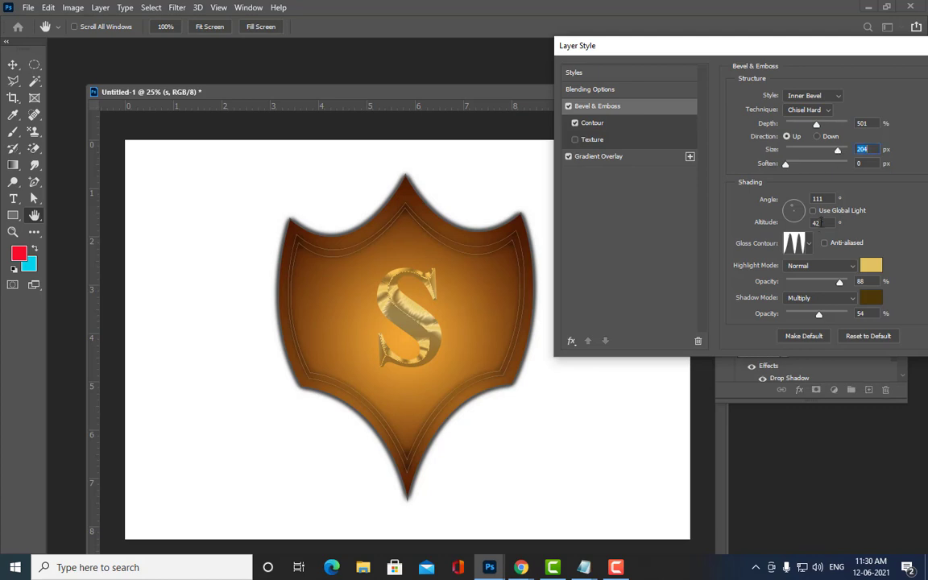
pyautogui.click(797, 208)
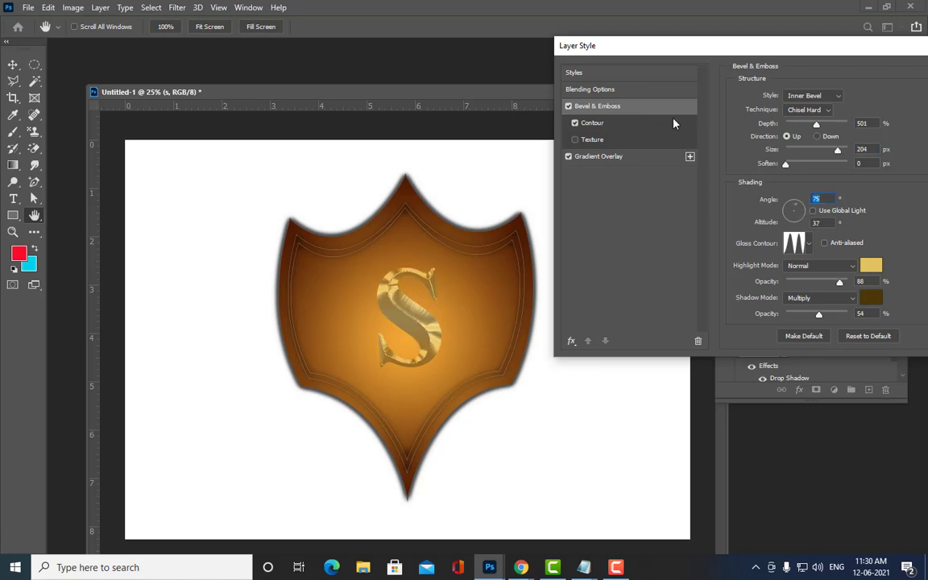
pyautogui.moveTo(837, 151); pyautogui.dragTo(802, 157)
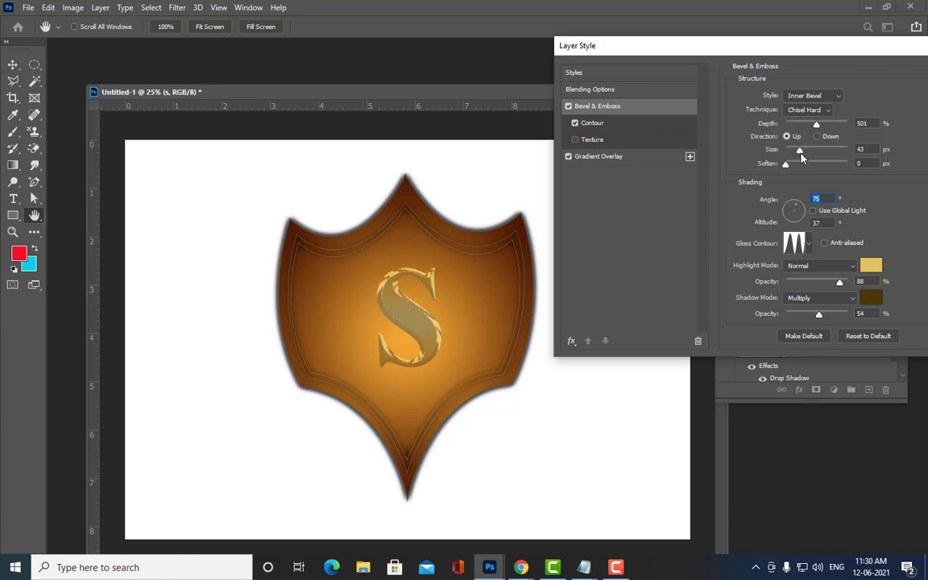
pyautogui.click(792, 210)
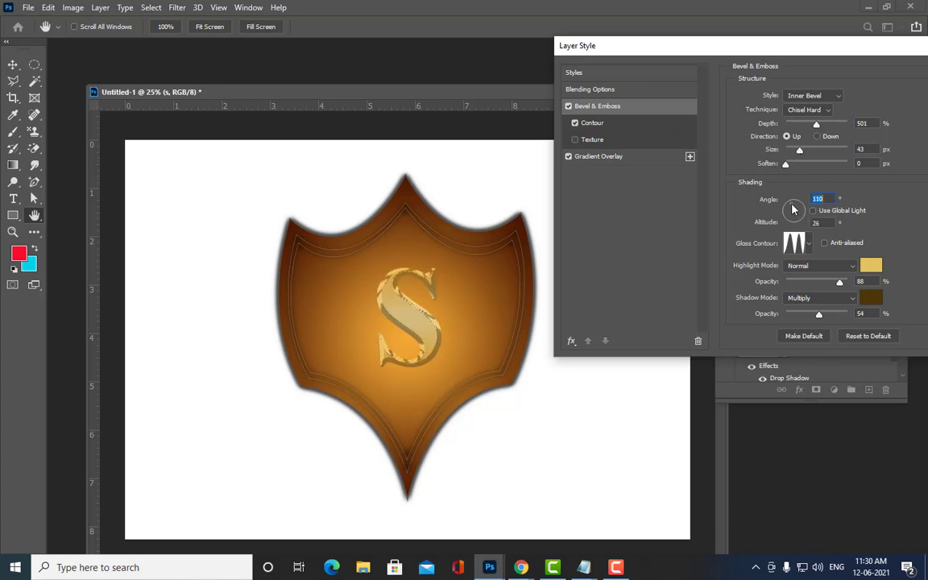
pyautogui.moveTo(721, 47); pyautogui.dragTo(520, 38)
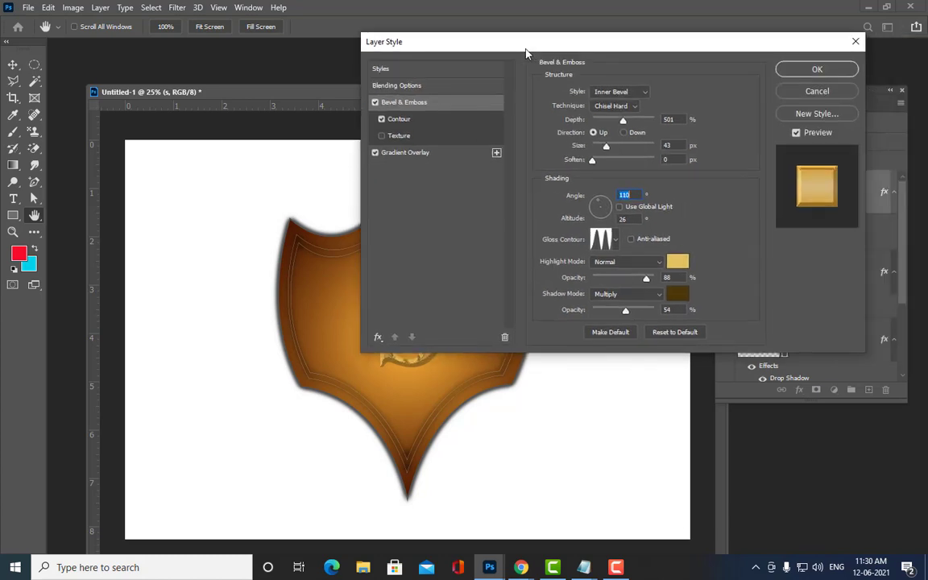
pyautogui.click(838, 67)
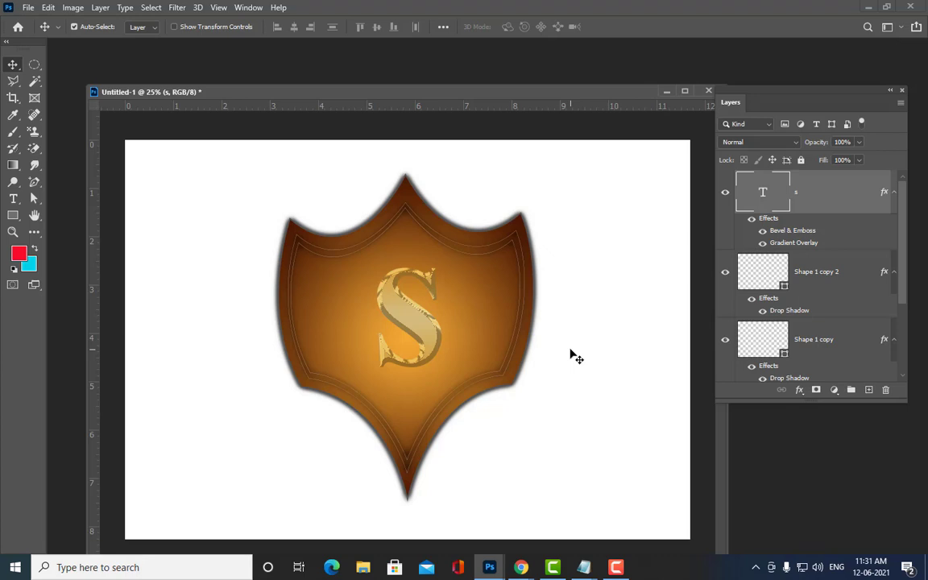
# - Nudge the document window and activate the Add Anchor Point Tool
pyautogui.moveTo(167, 92); pyautogui.dragTo(192, 70)
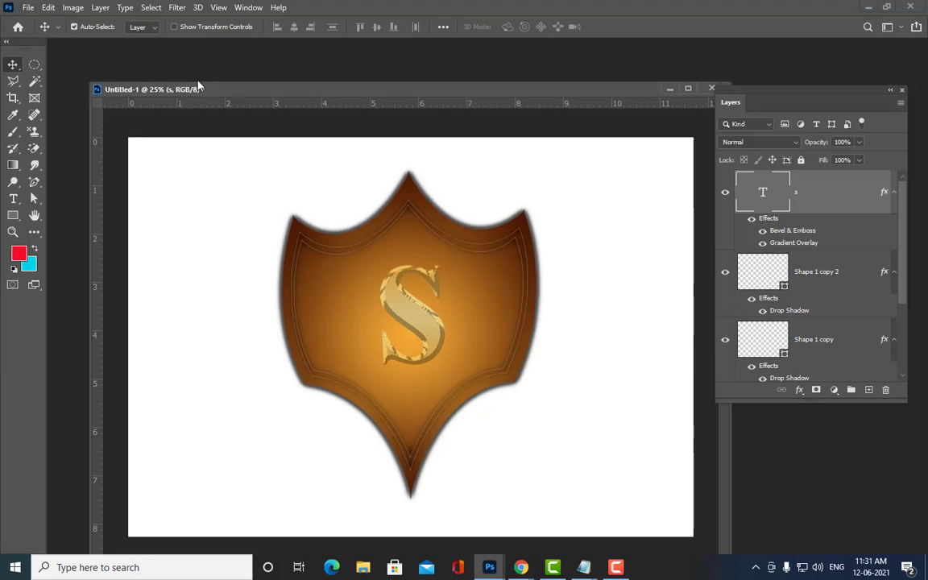
pyautogui.click(34, 185)
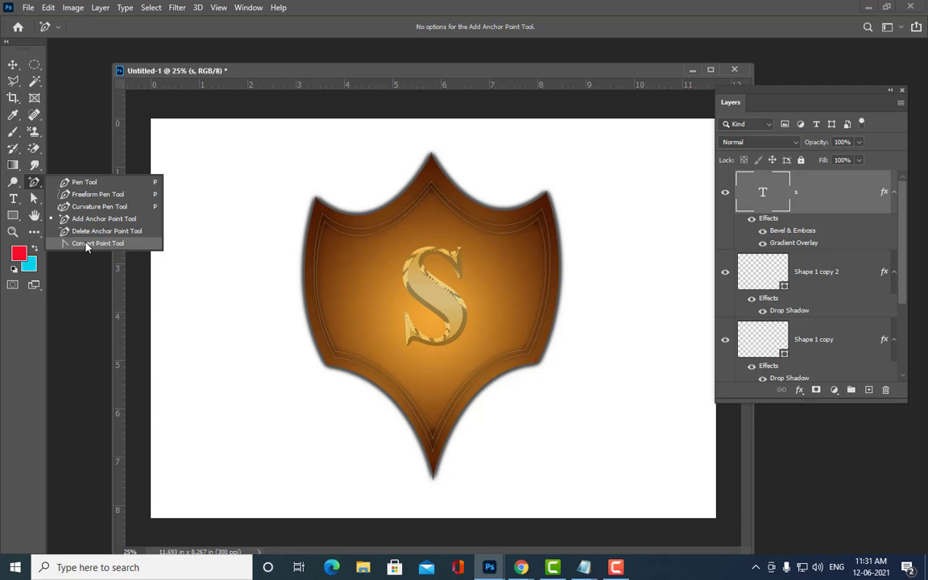
# - Delete the two Shape 1 layers and the S text layer, leaving only Background
pyautogui.moveTo(505, 74); pyautogui.dragTo(485, 73)
pyautogui.scroll(-3, 805, 274)
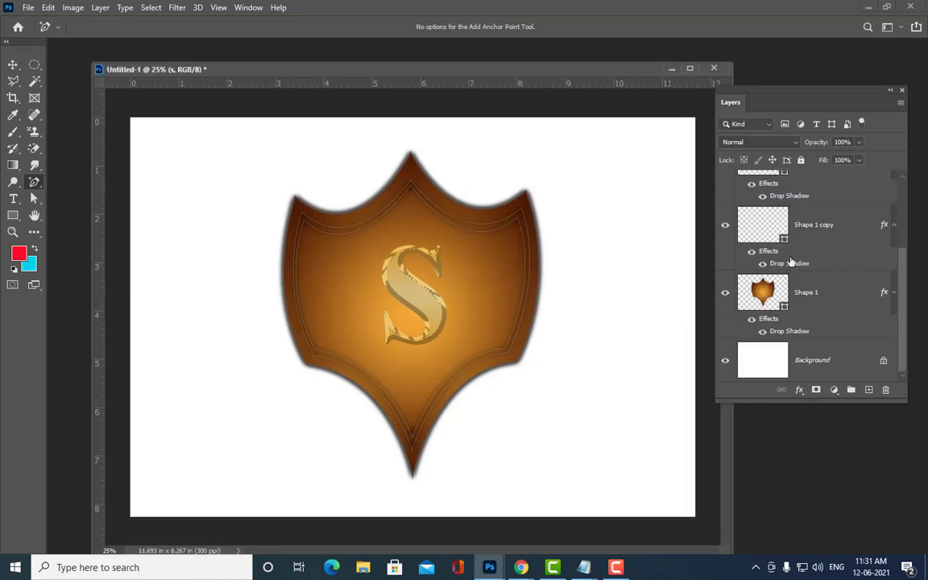
pyautogui.keyDown('shift'); pyautogui.click(858, 293); pyautogui.keyUp('shift')
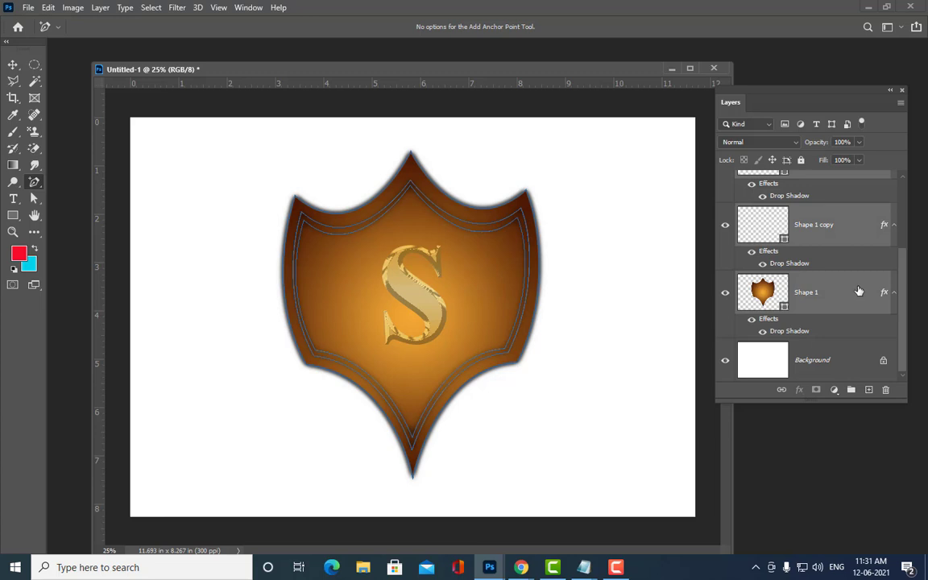
pyautogui.press('Delete')
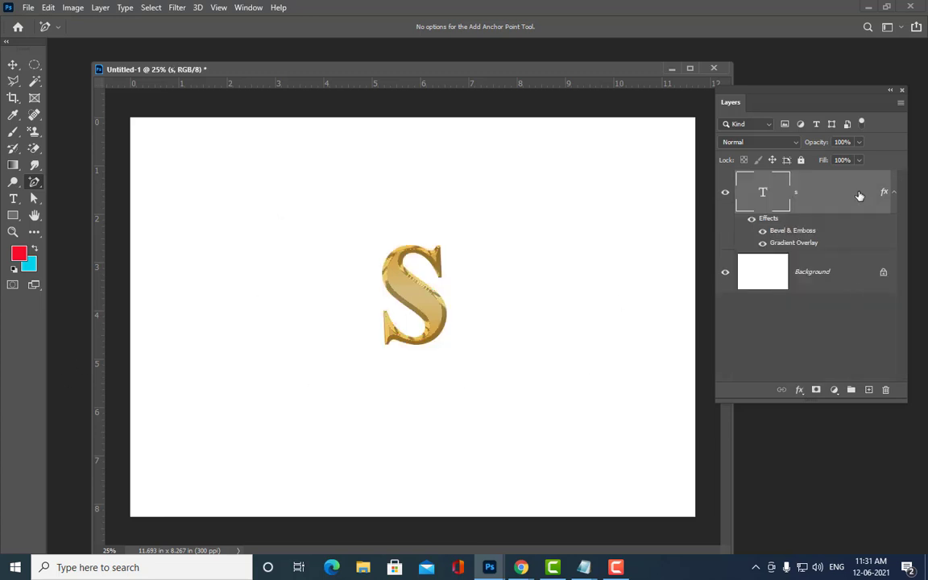
pyautogui.press('Delete')
pyautogui.moveTo(375, 78); pyautogui.dragTo(364, 75)
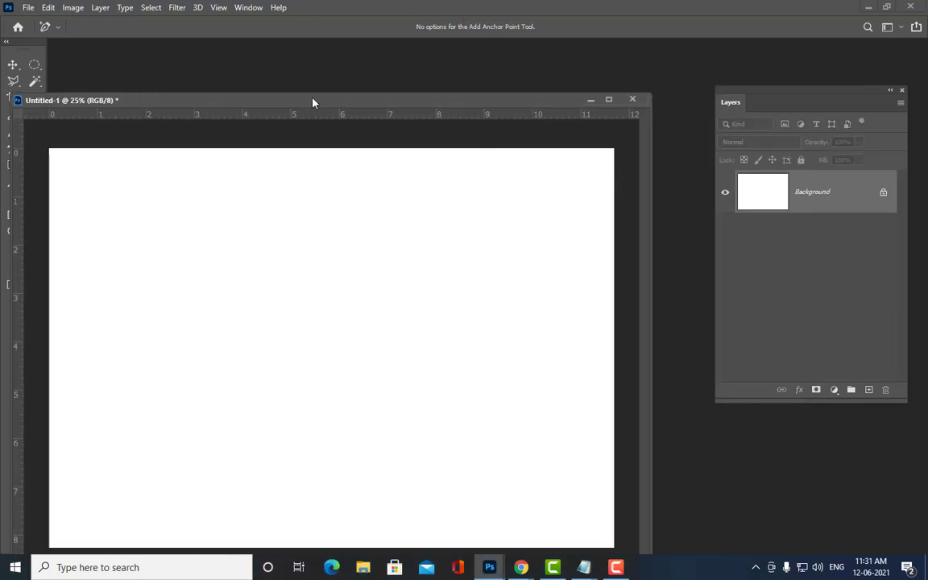
pyautogui.moveTo(724, 99); pyautogui.dragTo(743, 98)
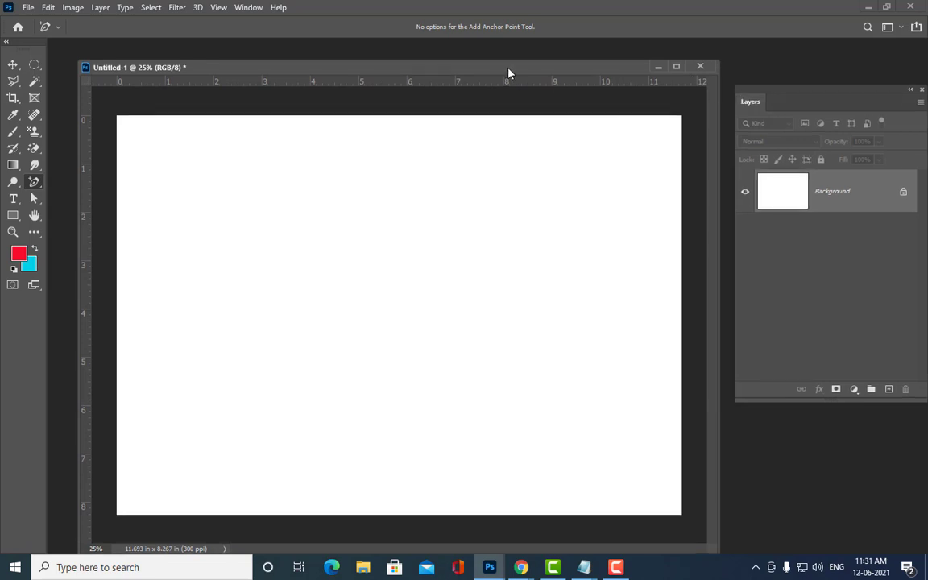
pyautogui.moveTo(507, 68); pyautogui.dragTo(506, 57)
# - Switch to the standard Pen Tool for drawing shapes
pyautogui.rightClick(36, 183)
pyautogui.click(84, 182)
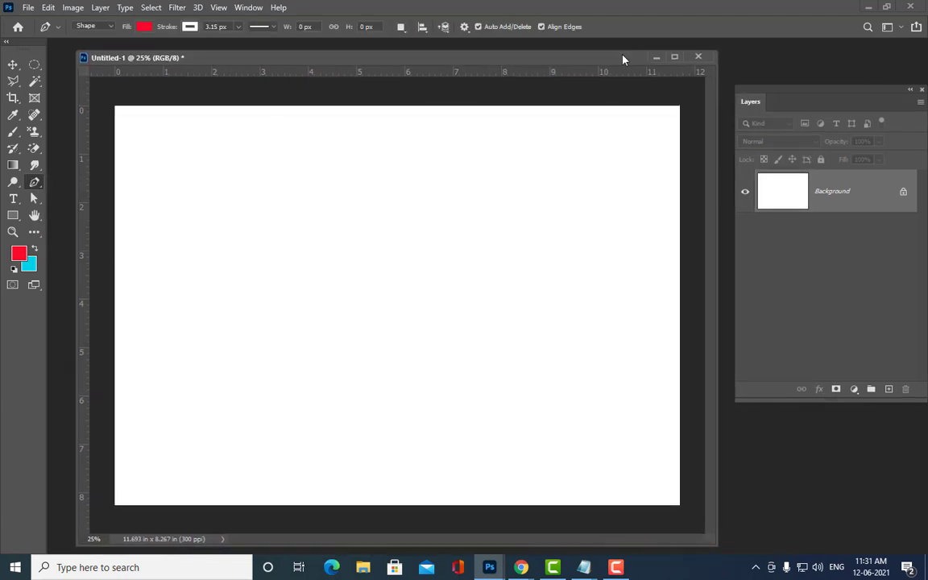
pyautogui.moveTo(226, 68); pyautogui.dragTo(252, 73)
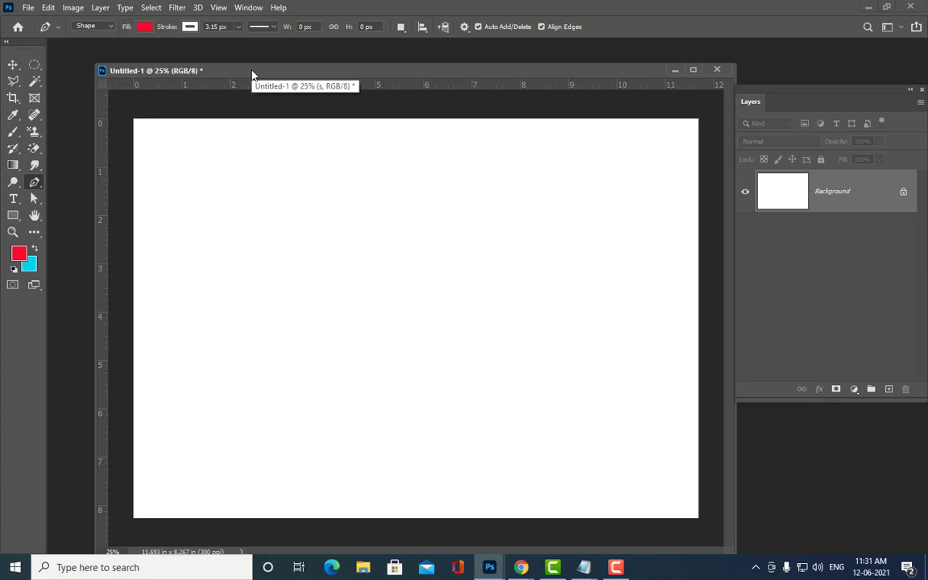
pyautogui.moveTo(220, 75); pyautogui.dragTo(205, 69)
pyautogui.rightClick(33, 185)
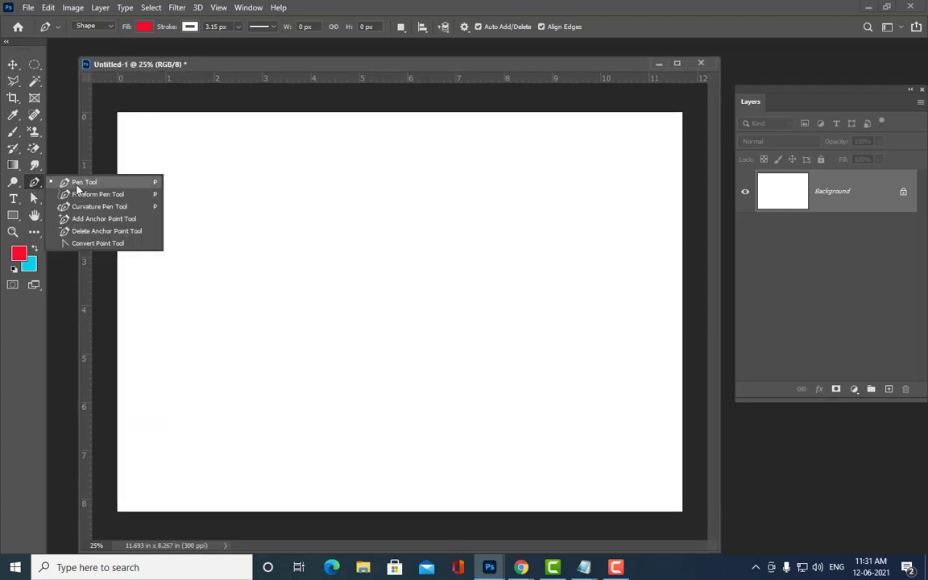
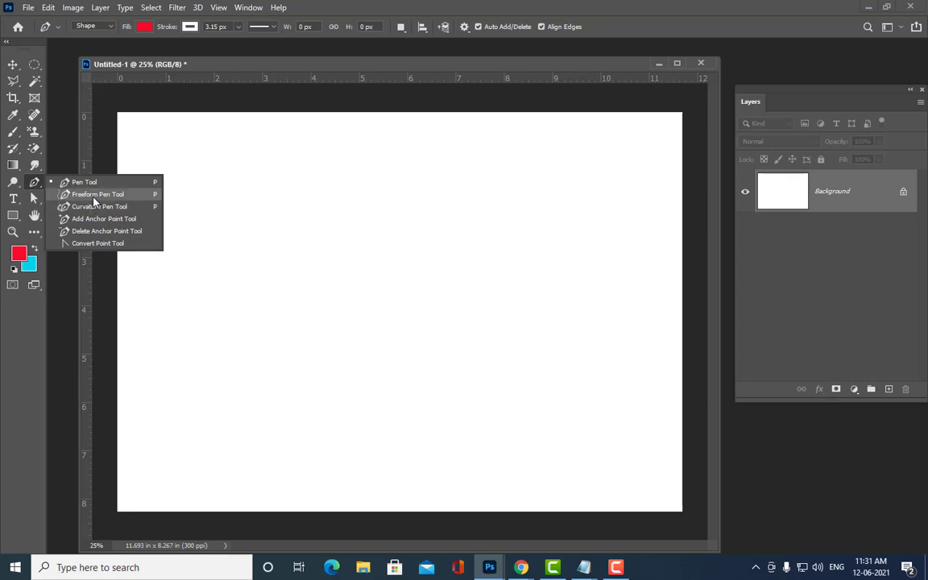
# - Switch the Pen tool group to the Freeform Pen Tool
pyautogui.click(95, 195)
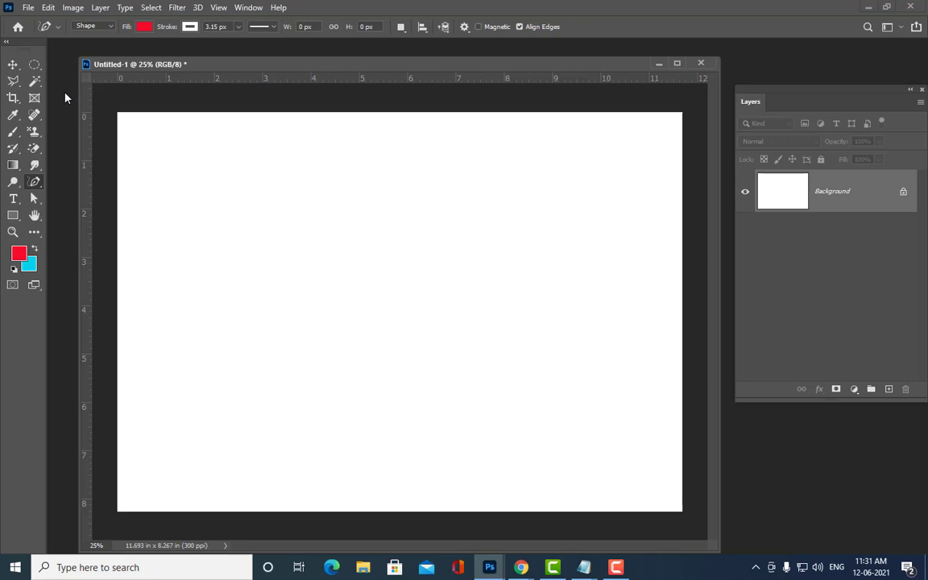
pyautogui.rightClick(38, 187)
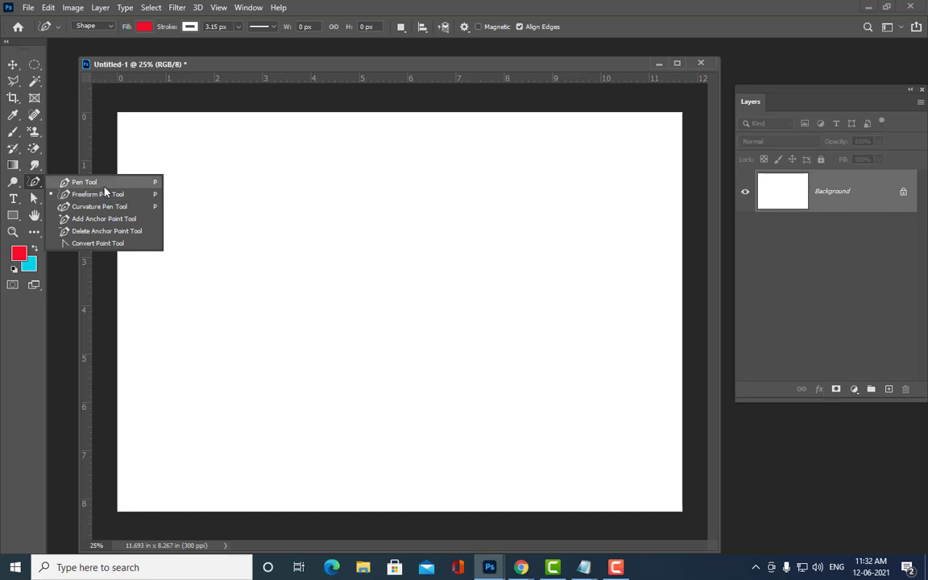
pyautogui.click(105, 196)
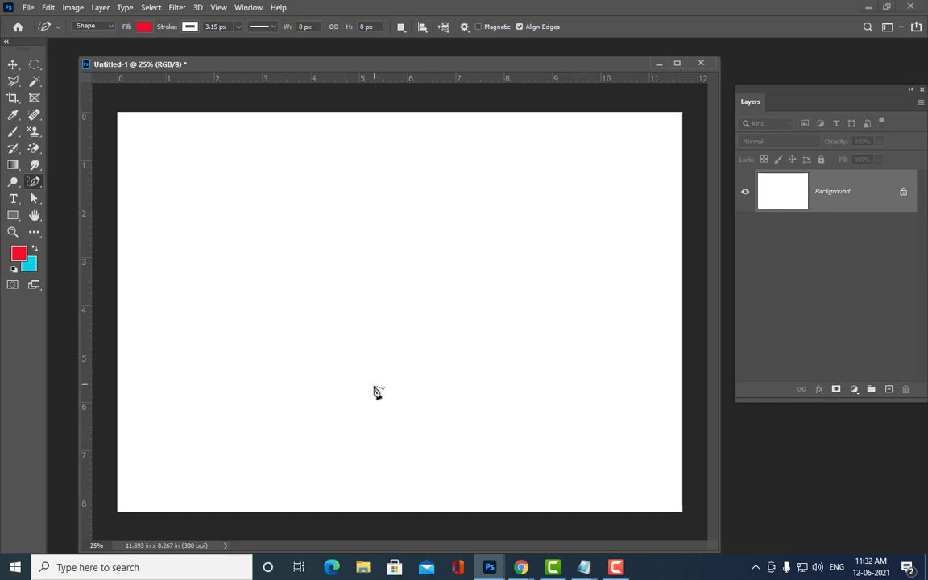
pyautogui.moveTo(373, 385)
pyautogui.mouseDown()
pyautogui.moveTo(371, 197)
pyautogui.moveTo(497, 284)
pyautogui.moveTo(393, 388)
pyautogui.moveTo(373, 386)
pyautogui.mouseUp()
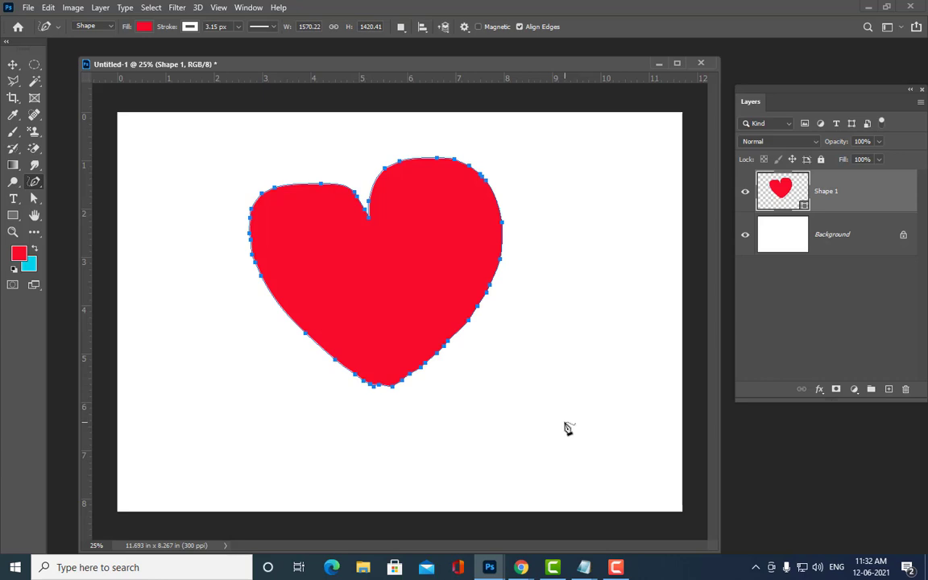
pyautogui.hotkey('ctrl', 'z')
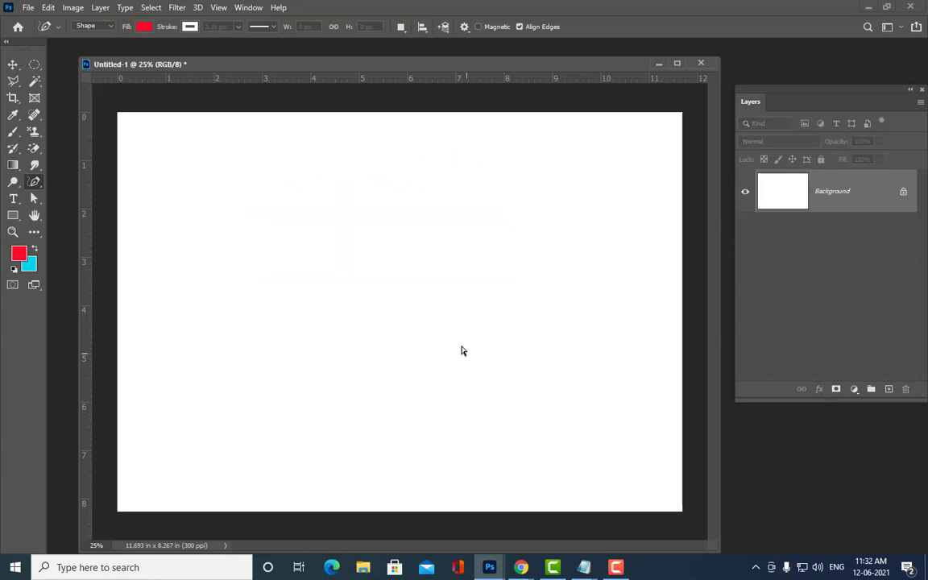
pyautogui.moveTo(420, 437)
pyautogui.mouseDown()
pyautogui.moveTo(272, 290)
pyautogui.moveTo(538, 234)
pyautogui.moveTo(458, 508)
pyautogui.moveTo(419, 439)
pyautogui.mouseUp()
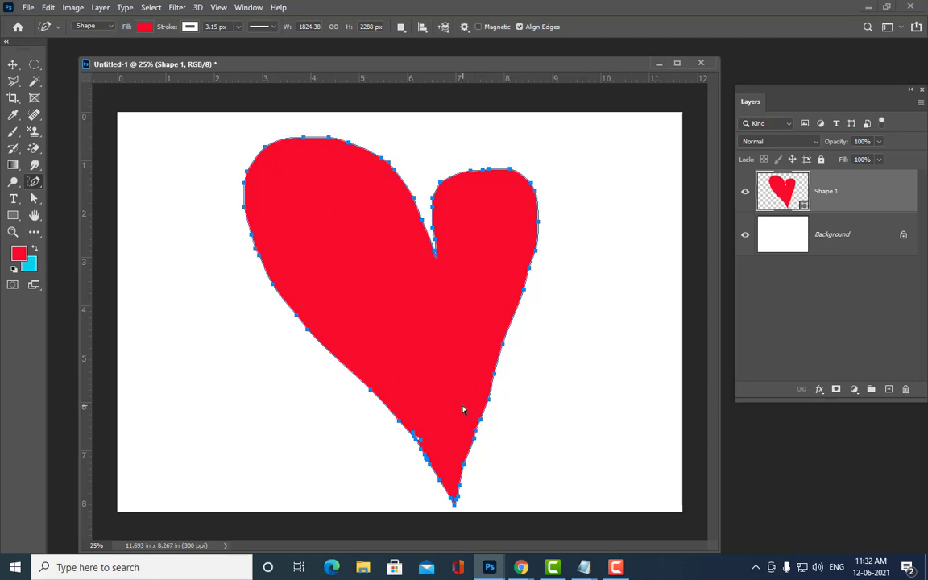
pyautogui.hotkey('ctrl', 'z')
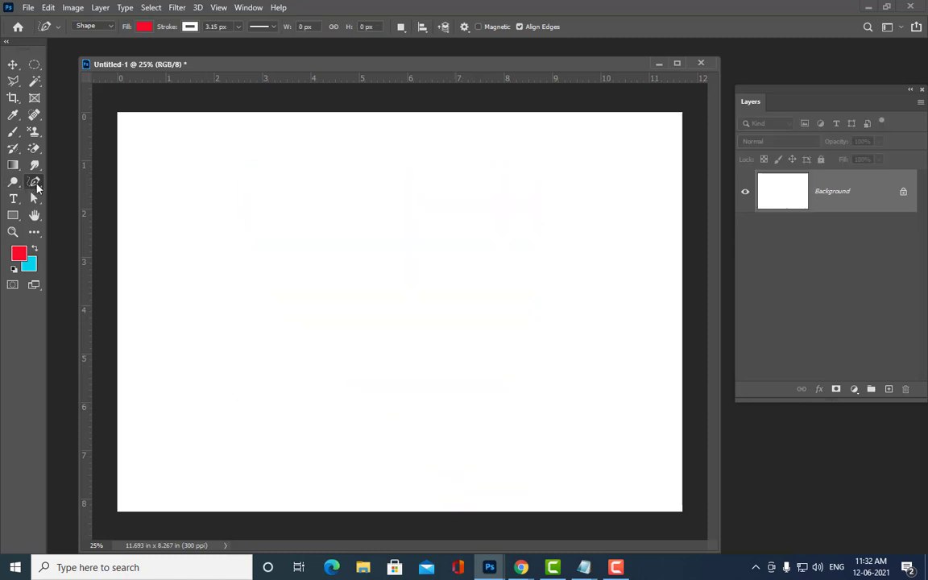
# - Draw a freehand red fish shape across the canvas with the Freeform Pen Tool
pyautogui.rightClick(35, 182)
pyautogui.click(93, 192)
pyautogui.moveTo(240, 282)
pyautogui.mouseDown()
pyautogui.moveTo(312, 219)
pyautogui.moveTo(465, 296)
pyautogui.moveTo(605, 229)
pyautogui.moveTo(606, 287)
pyautogui.moveTo(569, 352)
pyautogui.moveTo(634, 439)
pyautogui.moveTo(606, 478)
pyautogui.moveTo(548, 408)
pyautogui.moveTo(478, 373)
pyautogui.moveTo(343, 407)
pyautogui.moveTo(236, 368)
pyautogui.moveTo(228, 336)
pyautogui.moveTo(341, 301)
pyautogui.moveTo(240, 282)
pyautogui.mouseUp()
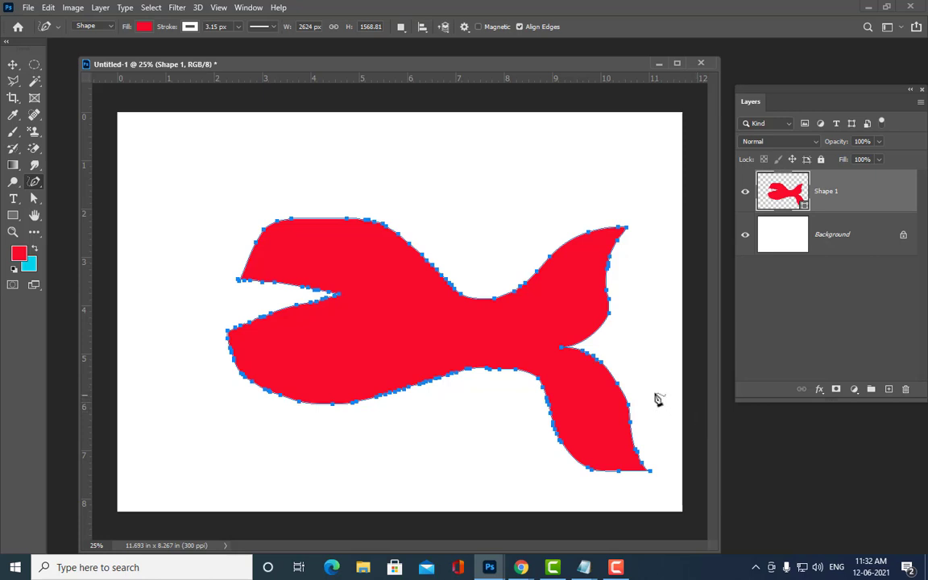
# - Drag anchors with the Direct Selection Tool to pull out the fin tip and raise the head into a peak
pyautogui.click(34, 198)
pyautogui.click(68, 211)
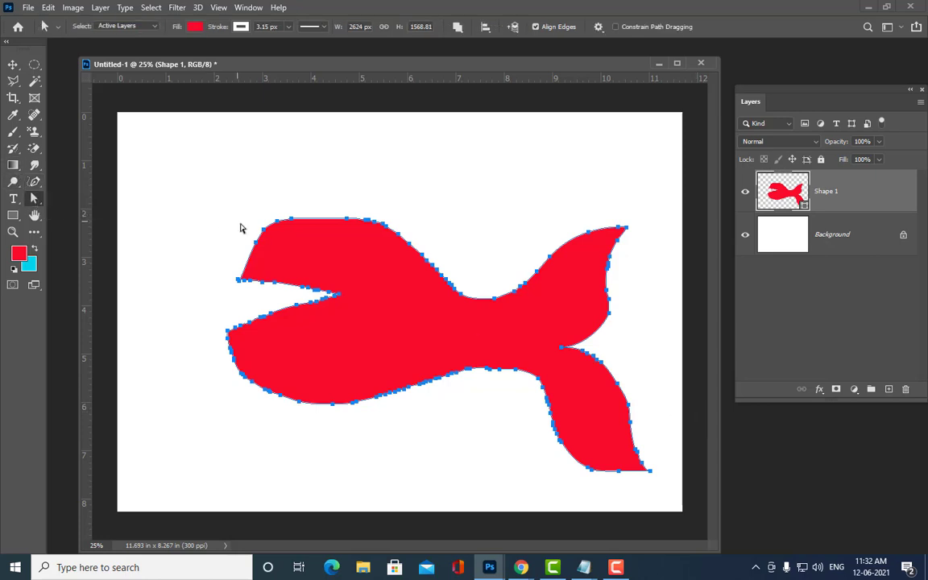
pyautogui.moveTo(250, 256); pyautogui.dragTo(228, 235)
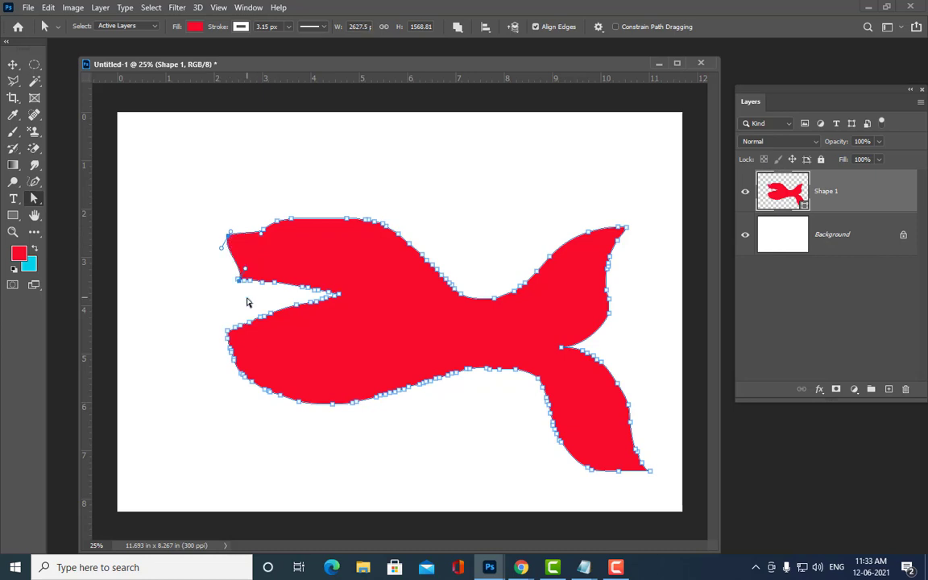
pyautogui.click(240, 281)
pyautogui.moveTo(264, 232)
pyautogui.mouseDown()
pyautogui.moveTo(275, 191)
pyautogui.moveTo(311, 191)
pyautogui.moveTo(345, 209)
pyautogui.mouseUp()
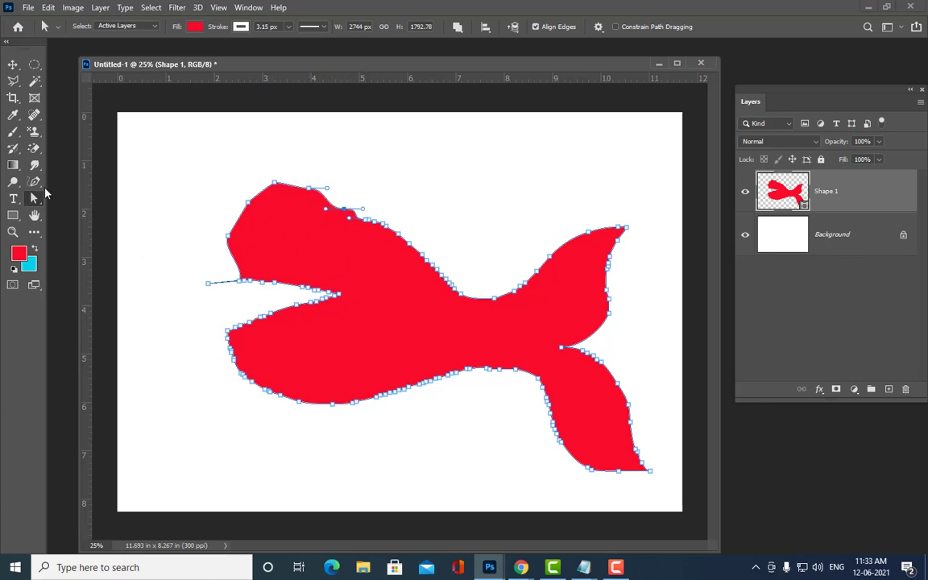
pyautogui.click(33, 181)
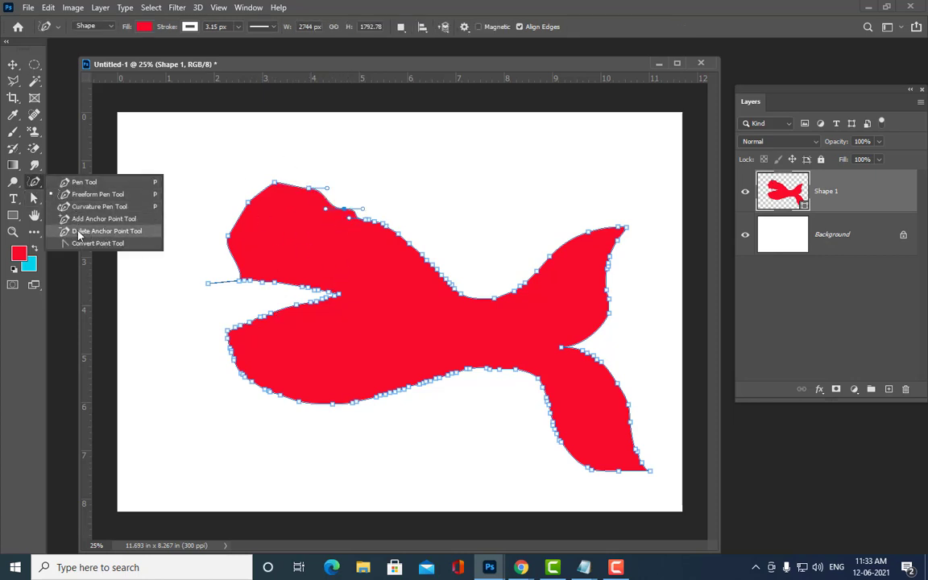
# - Delete three anchor points on the fish's head outline with the Delete Anchor Point Tool
pyautogui.click(81, 231)
pyautogui.click(249, 206)
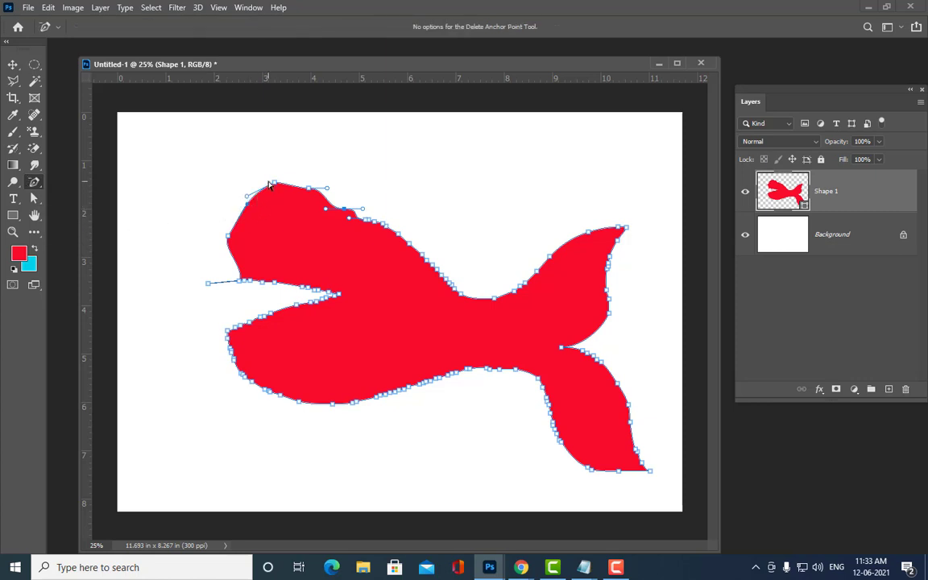
pyautogui.click(275, 185)
pyautogui.click(309, 191)
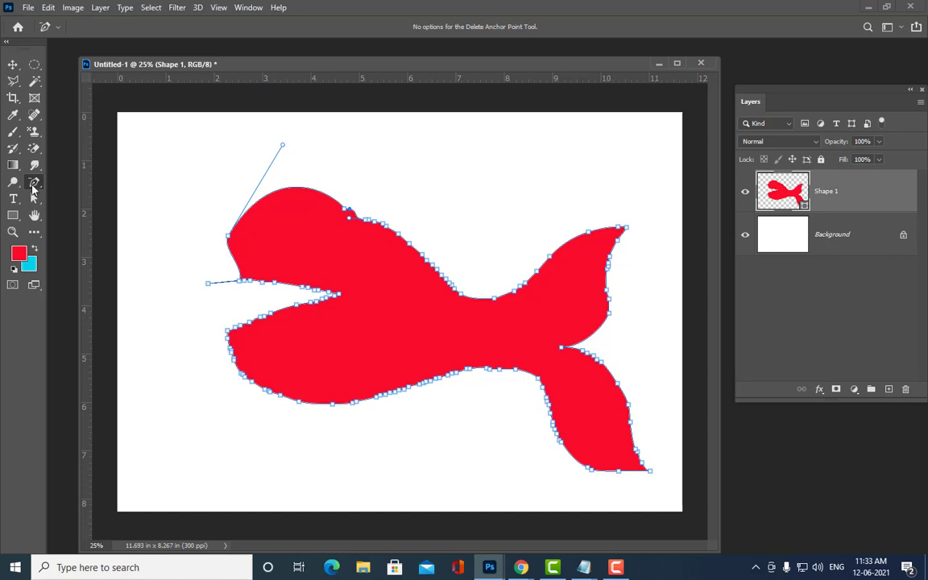
# - Return to the standard Pen Tool and remove the fish shape and its Shape 1 layer
pyautogui.rightClick(35, 184)
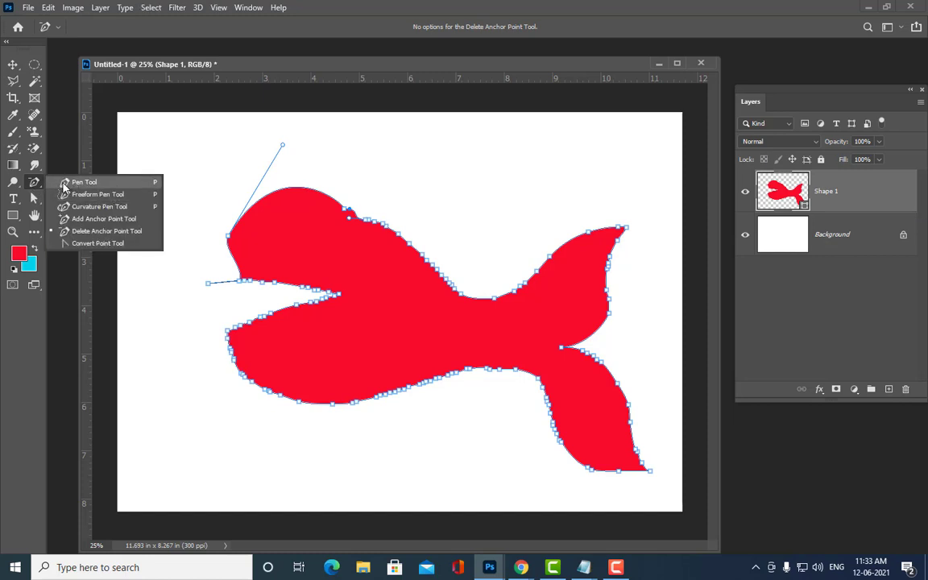
pyautogui.click(117, 185)
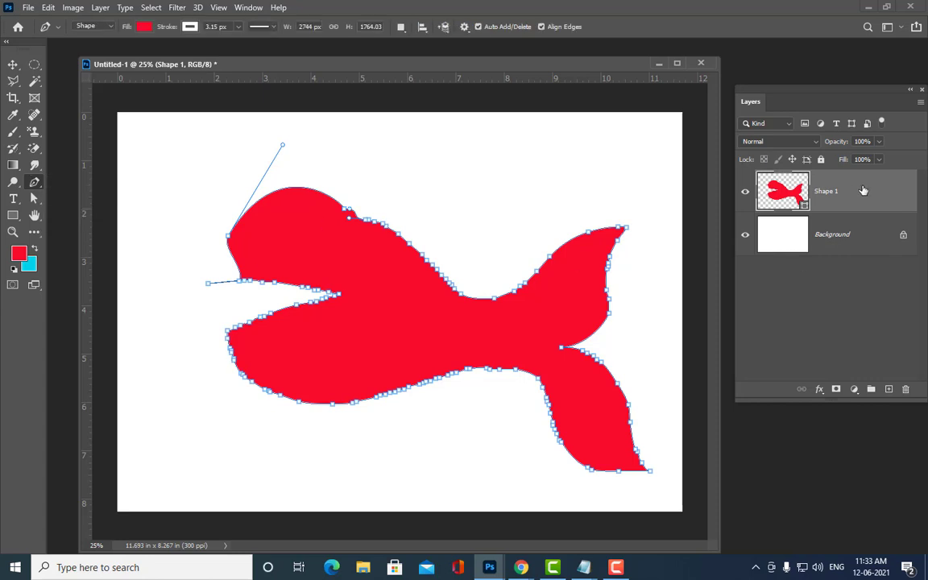
pyautogui.hotkey('ctrl', 'z')
pyautogui.hotkey('ctrl', 'z')
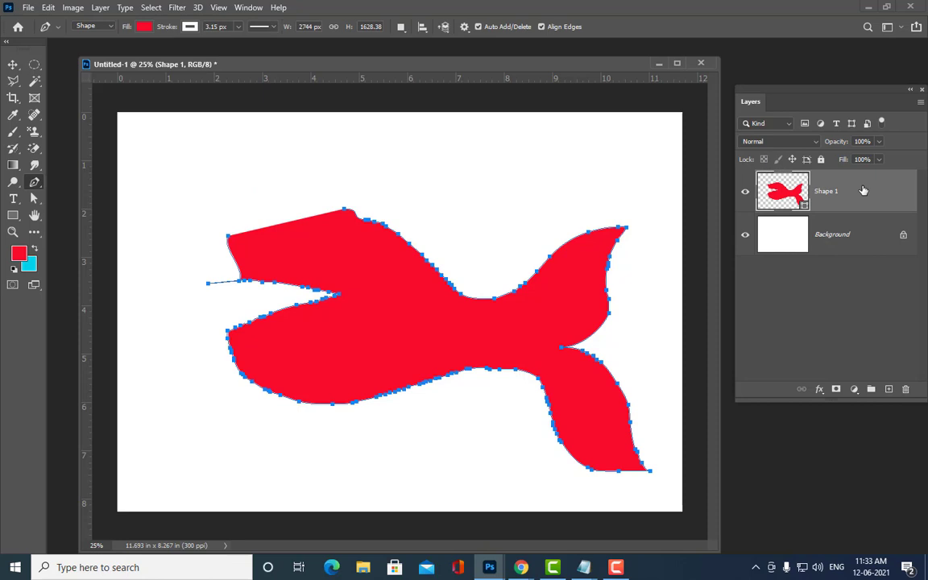
pyautogui.press('Delete')
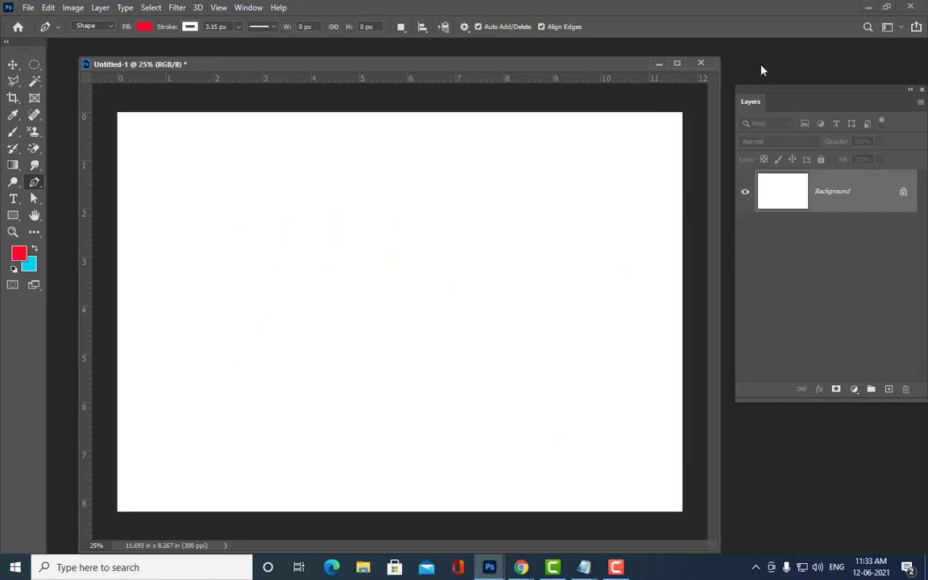
# - Reposition the Layers panel and the document window by dragging their title bars
pyautogui.moveTo(754, 93); pyautogui.dragTo(719, 119)
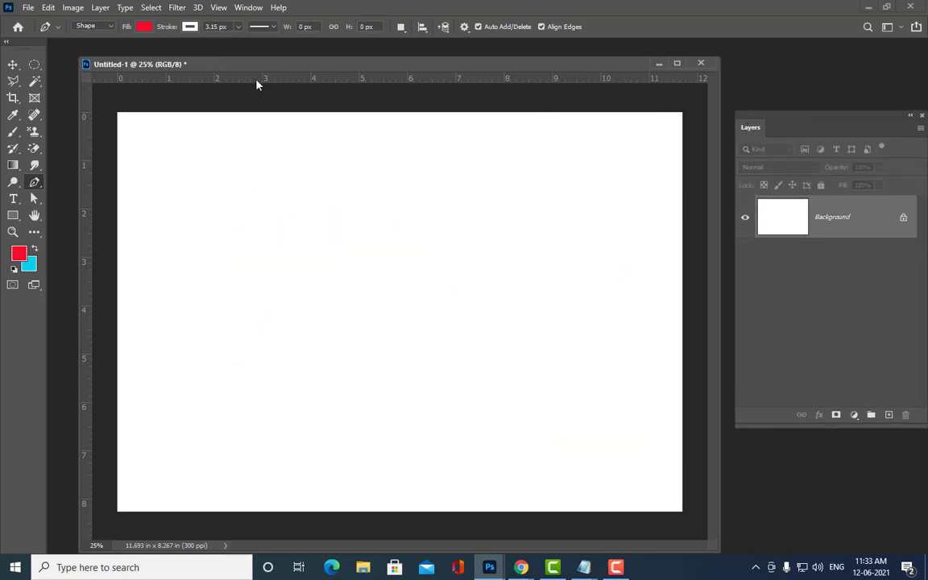
pyautogui.moveTo(271, 70); pyautogui.dragTo(294, 74)
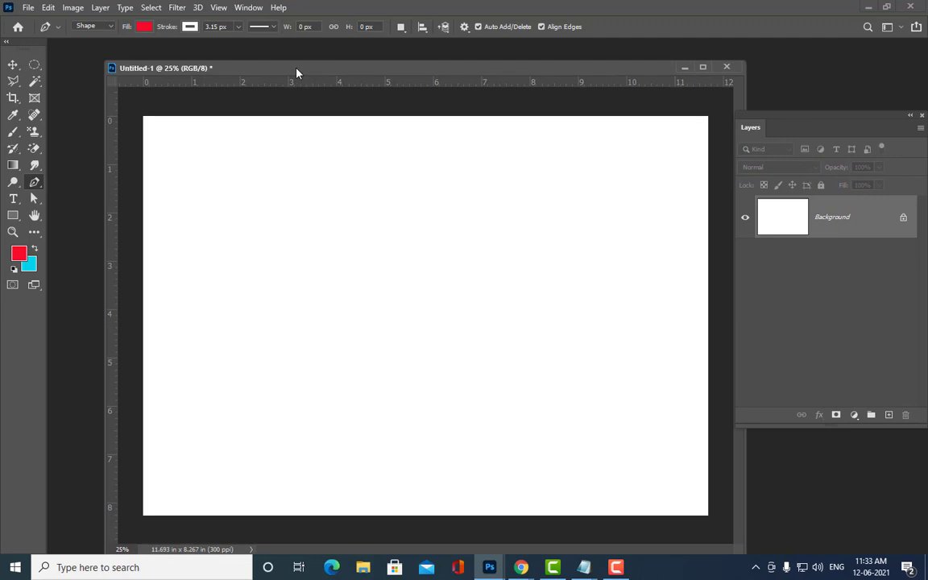
pyautogui.rightClick(33, 185)
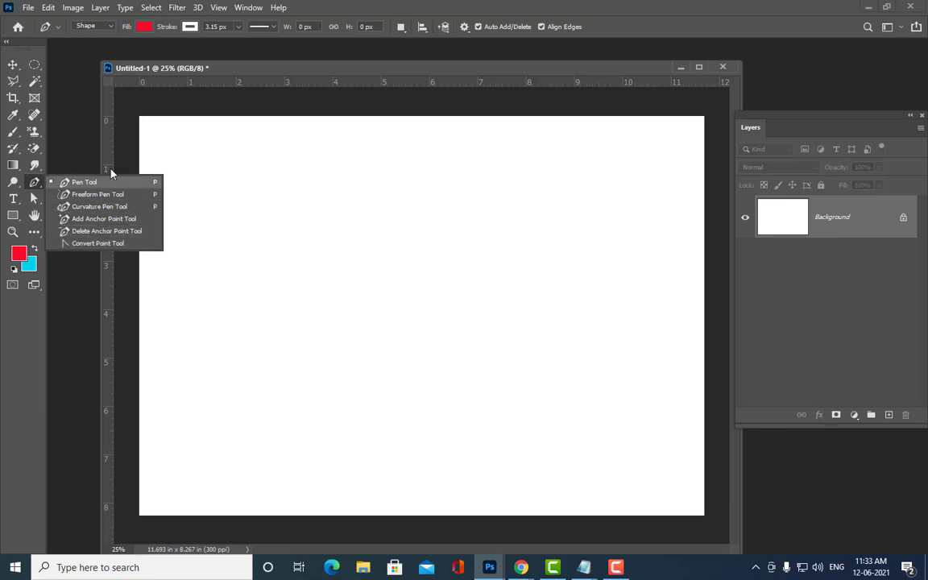
pyautogui.moveTo(223, 69)
pyautogui.mouseDown()
pyautogui.moveTo(233, 78)
pyautogui.moveTo(224, 61)
pyautogui.mouseUp()
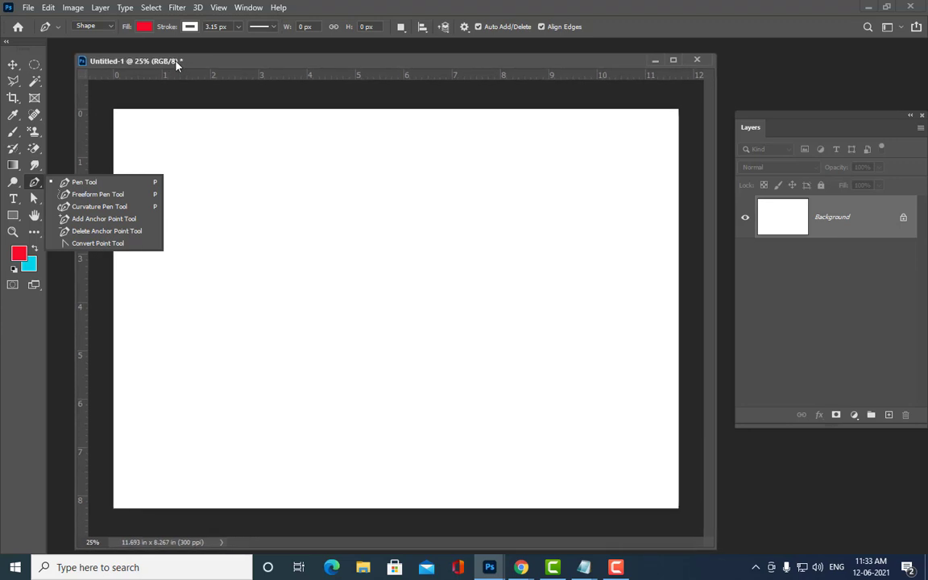
pyautogui.moveTo(203, 65); pyautogui.dragTo(184, 63)
pyautogui.moveTo(842, 118); pyautogui.dragTo(825, 72)
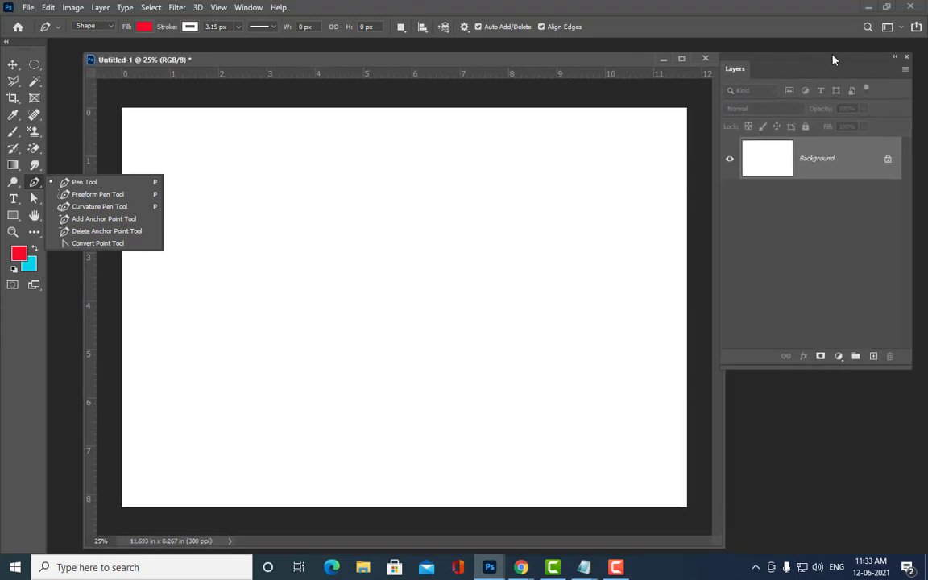
pyautogui.moveTo(176, 65); pyautogui.dragTo(213, 84)
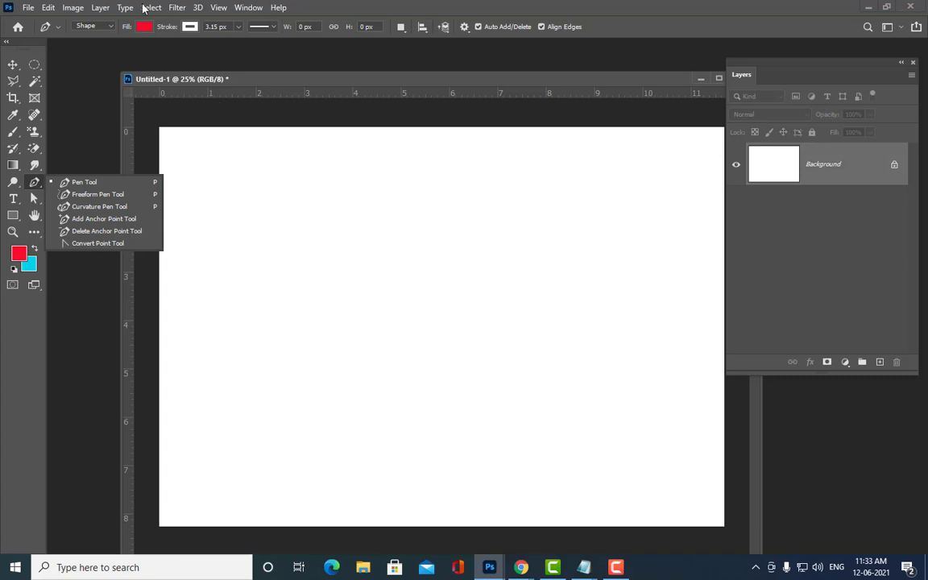
pyautogui.moveTo(247, 80); pyautogui.dragTo(220, 80)
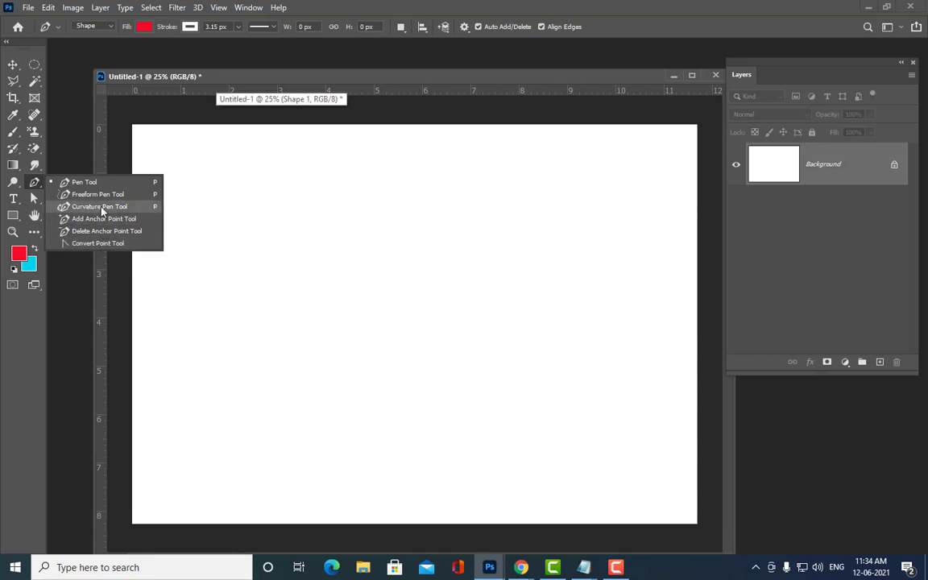
# - With the Curvature Pen Tool, draw a trial dome shape, then undo it
pyautogui.click(94, 208)
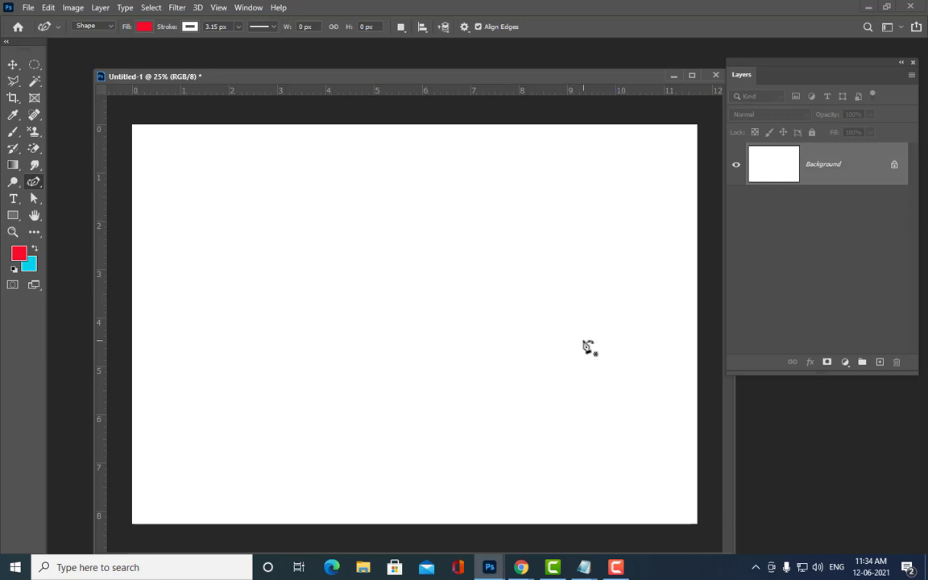
pyautogui.moveTo(381, 76); pyautogui.dragTo(384, 68)
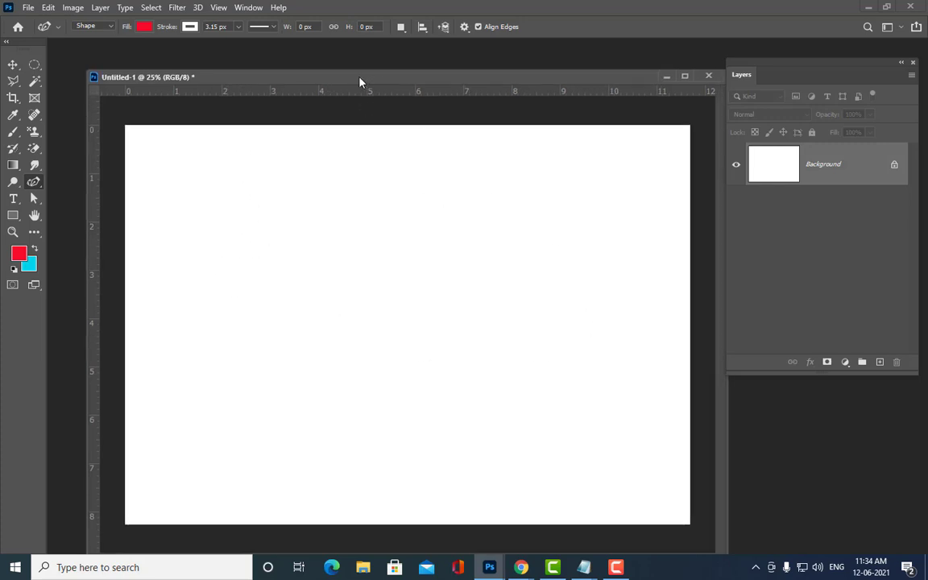
pyautogui.click(252, 303)
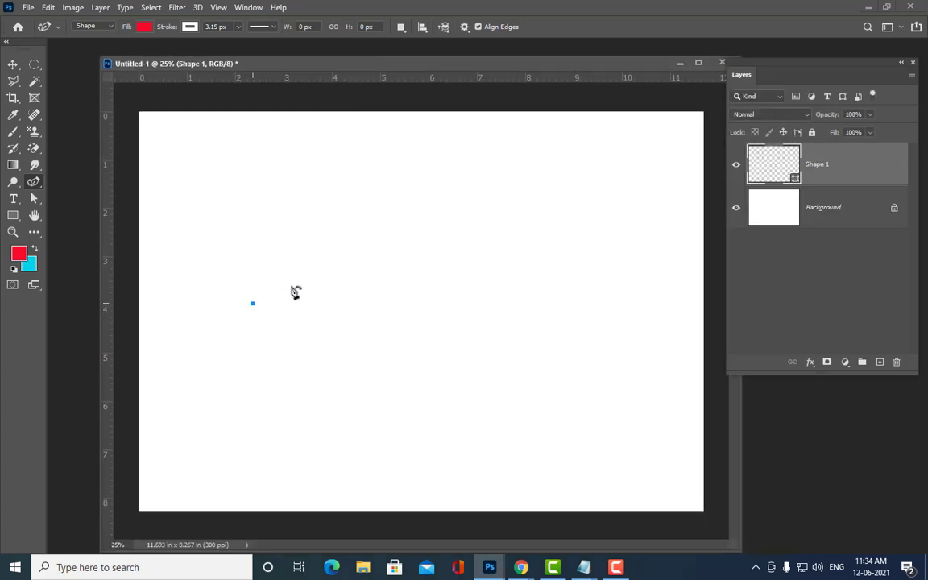
pyautogui.click(526, 288)
pyautogui.moveTo(526, 288); pyautogui.dragTo(533, 291)
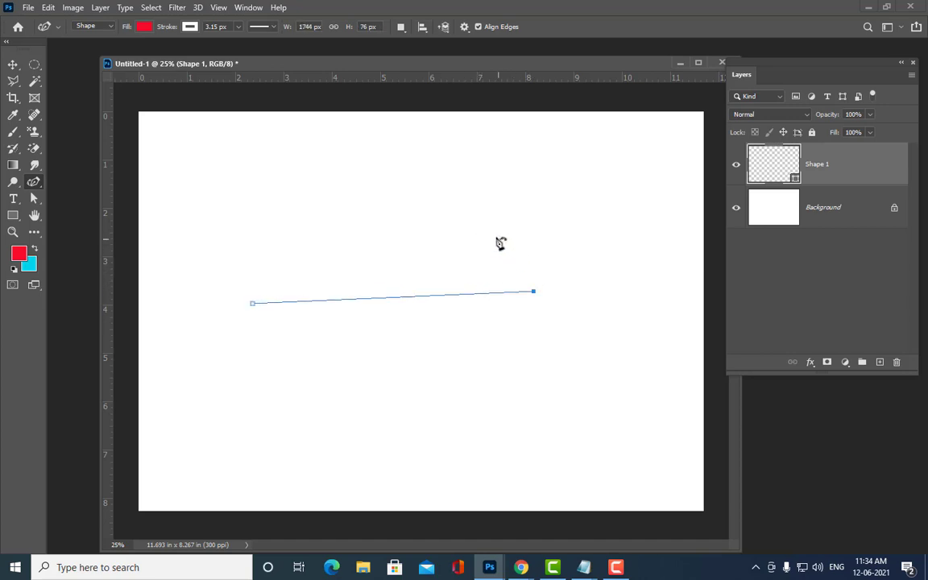
pyautogui.click(369, 173)
pyautogui.moveTo(369, 173); pyautogui.dragTo(364, 138)
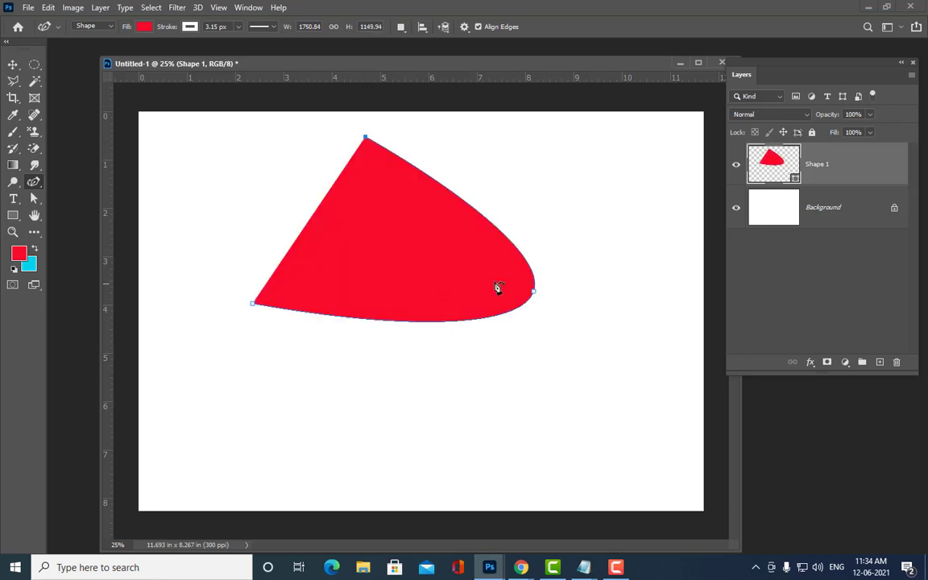
pyautogui.click(252, 303)
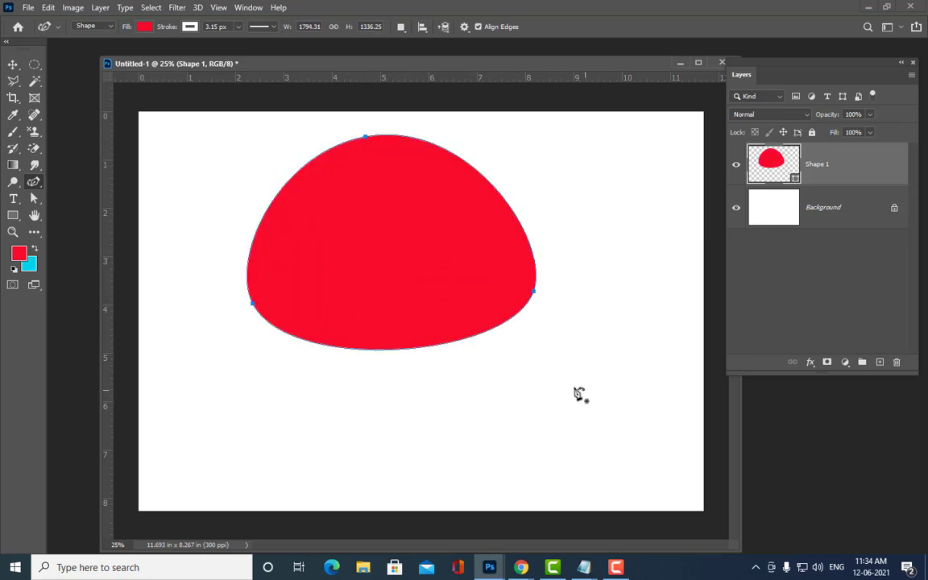
pyautogui.hotkey('ctrl', 'z')
pyautogui.hotkey('ctrl', 'z')
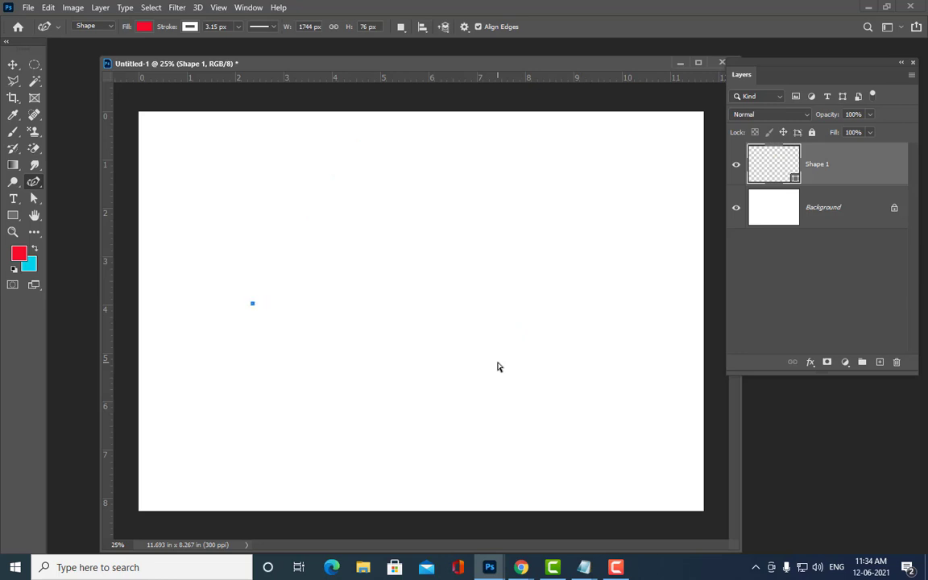
pyautogui.hotkey('ctrl', 'z')
# - Try a bent path and an egg-like shape, undoing each attempt
pyautogui.click(274, 341)
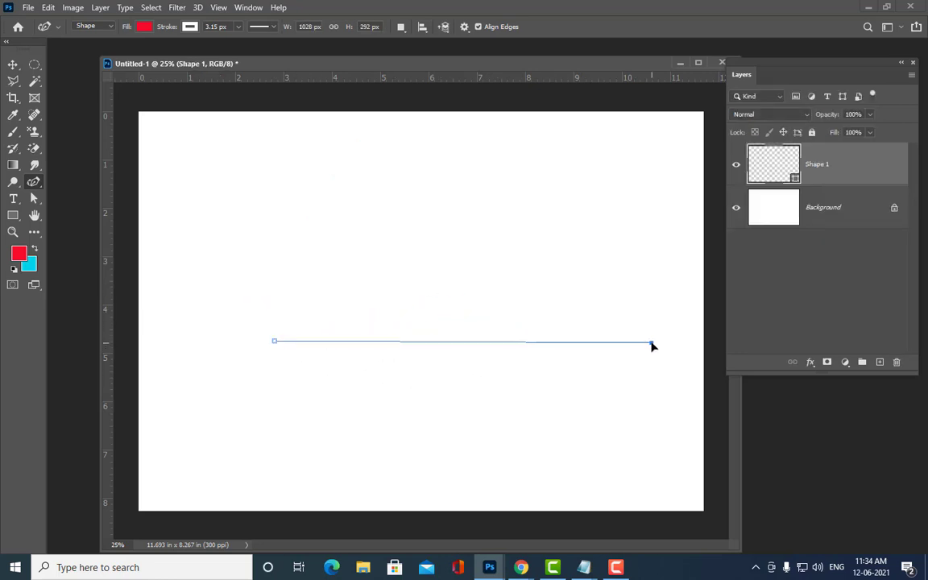
pyautogui.click(651, 342)
pyautogui.click(456, 164)
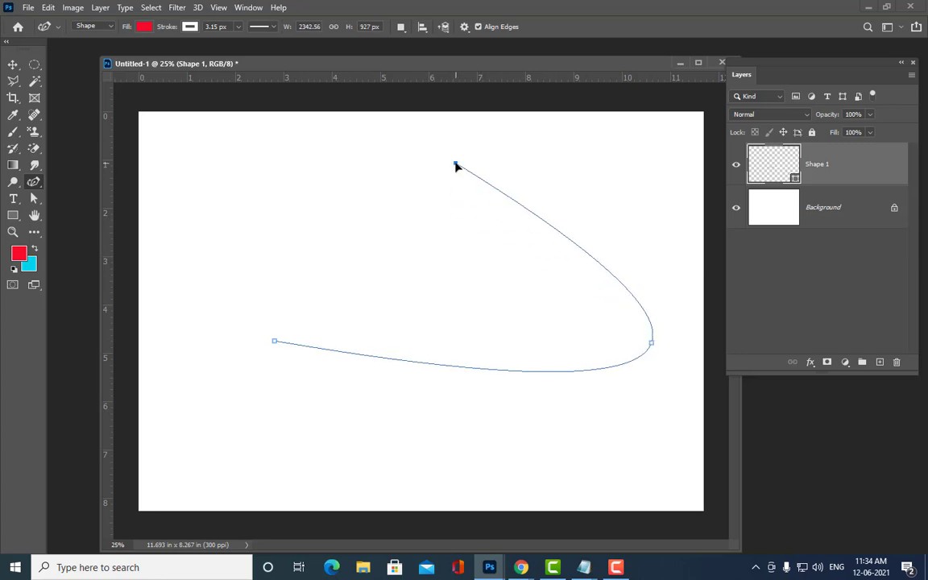
pyautogui.hotkey('ctrl', 'z')
pyautogui.hotkey('ctrl', 'z')
pyautogui.hotkey('ctrl', 'z')
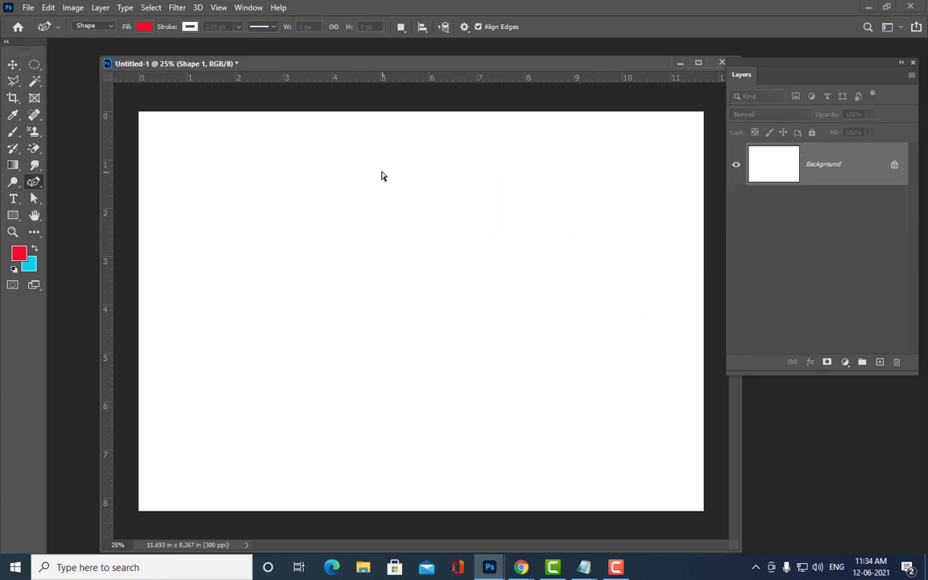
pyautogui.click(373, 165)
pyautogui.click(360, 356)
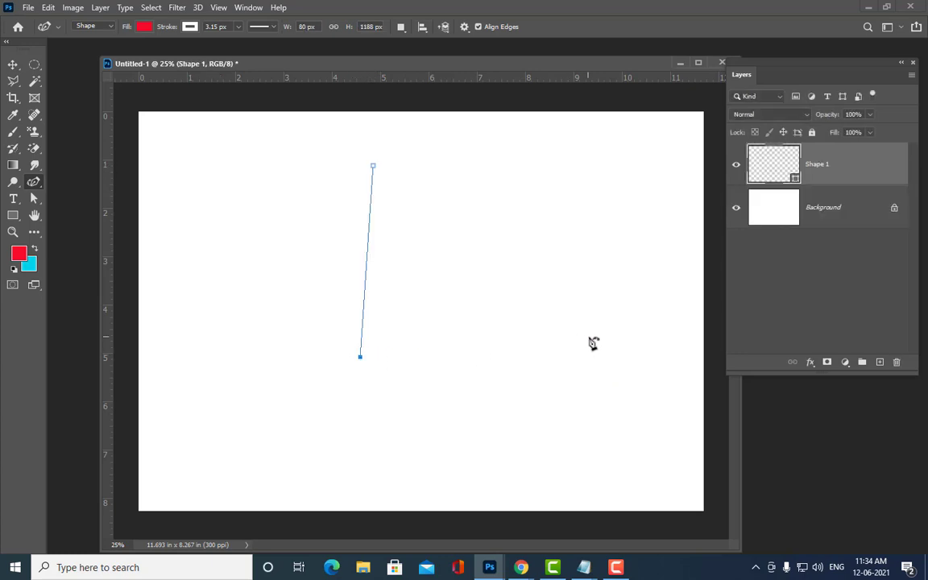
pyautogui.click(577, 373)
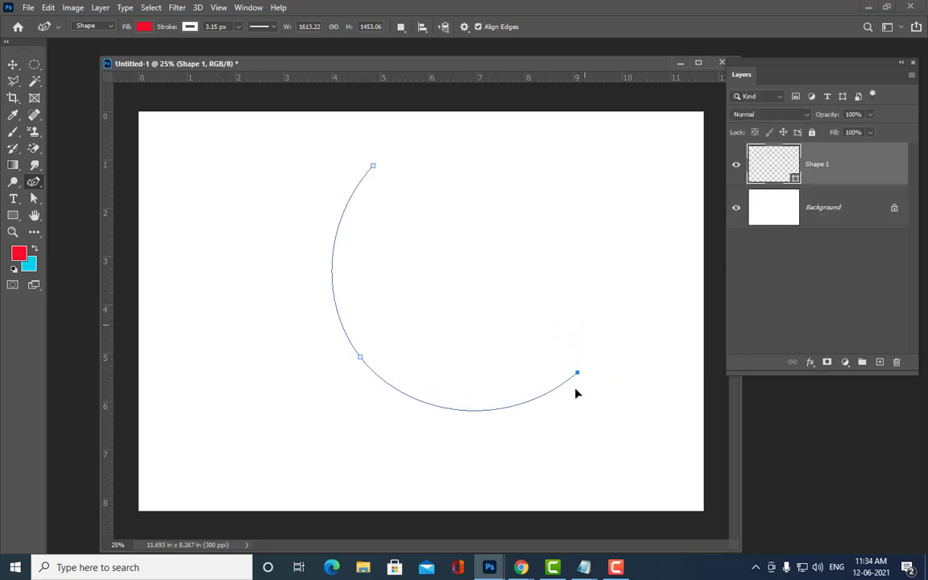
pyautogui.moveTo(577, 373); pyautogui.dragTo(621, 354)
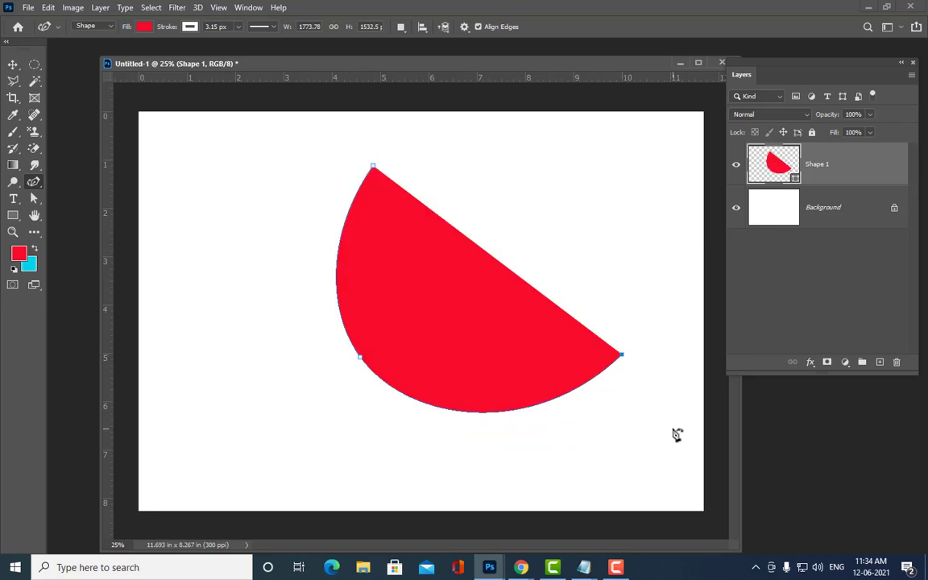
pyautogui.click(374, 165)
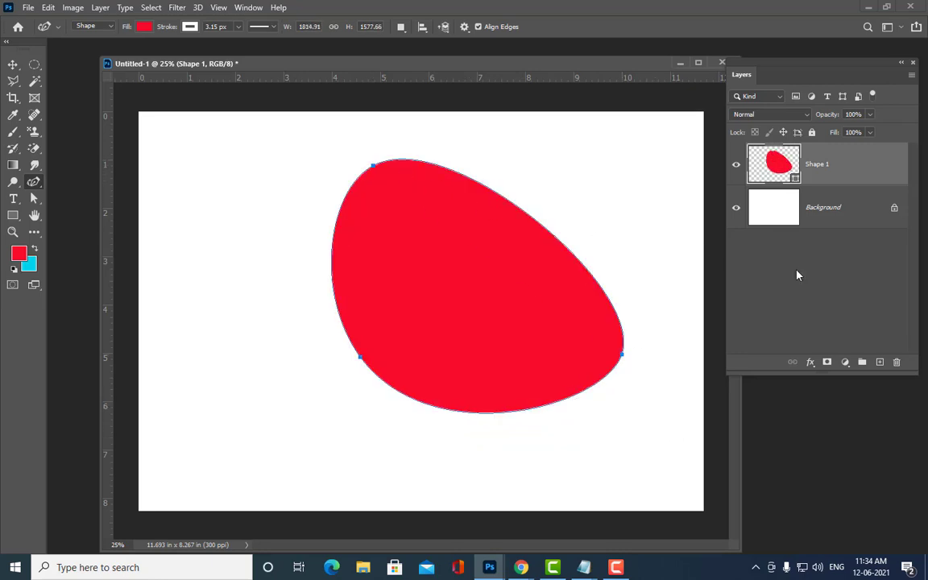
pyautogui.hotkey('ctrl', 'z')
pyautogui.hotkey('ctrl', 'z')
pyautogui.hotkey('ctrl', 'z')
pyautogui.hotkey('ctrl', 'z')
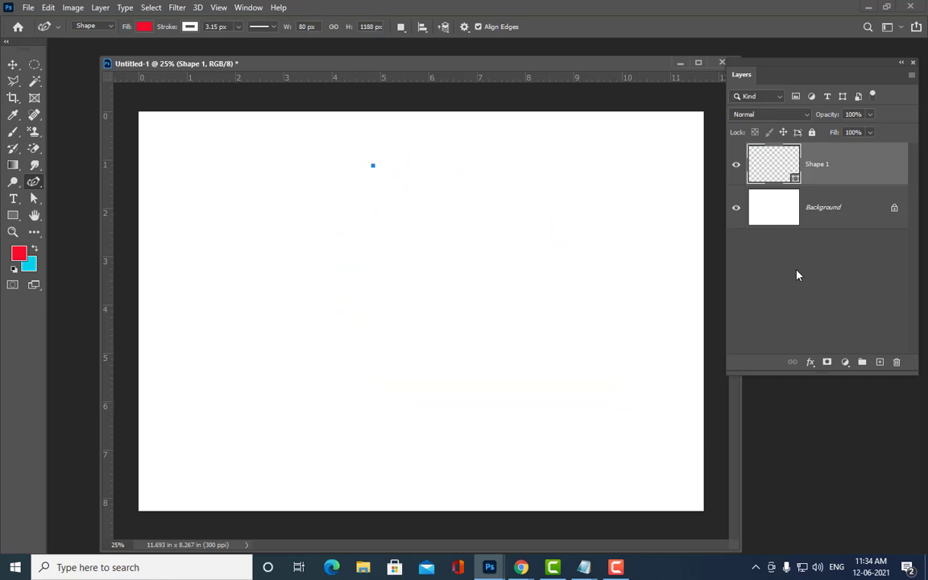
pyautogui.hotkey('ctrl', 'z')
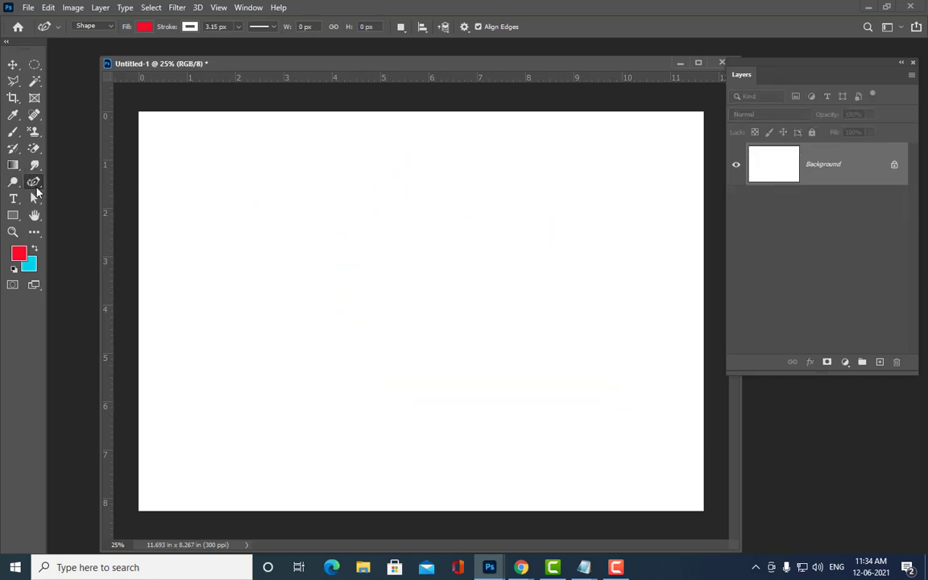
# - Reselect the curvature pen, draw a downward-bent curve, then undo it
pyautogui.rightClick(34, 180)
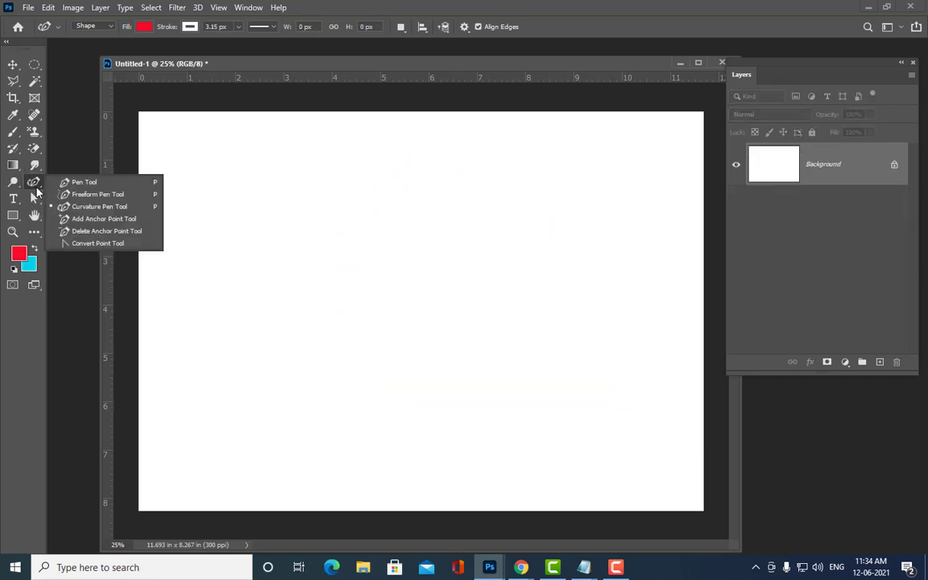
pyautogui.click(81, 207)
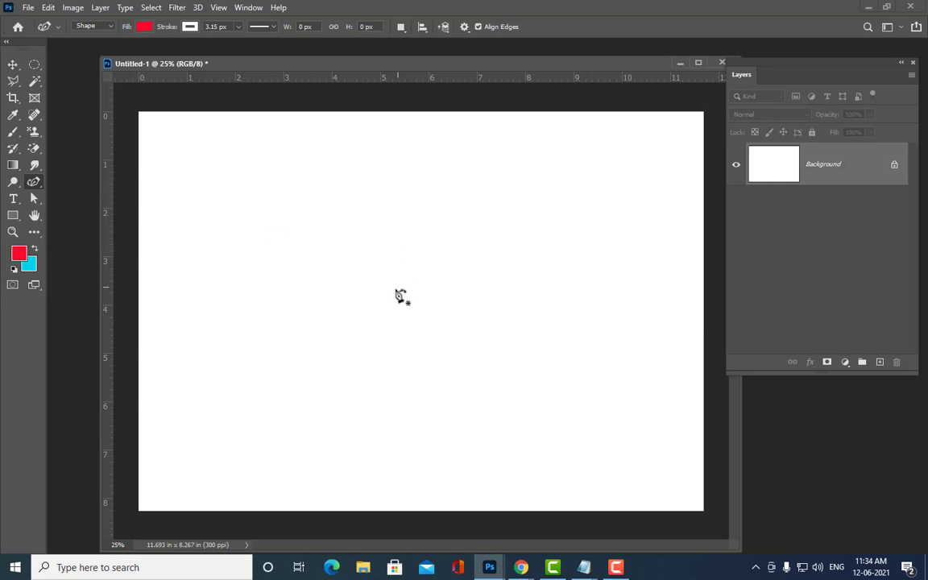
pyautogui.click(383, 291)
pyautogui.click(604, 284)
pyautogui.moveTo(605, 283); pyautogui.dragTo(612, 268)
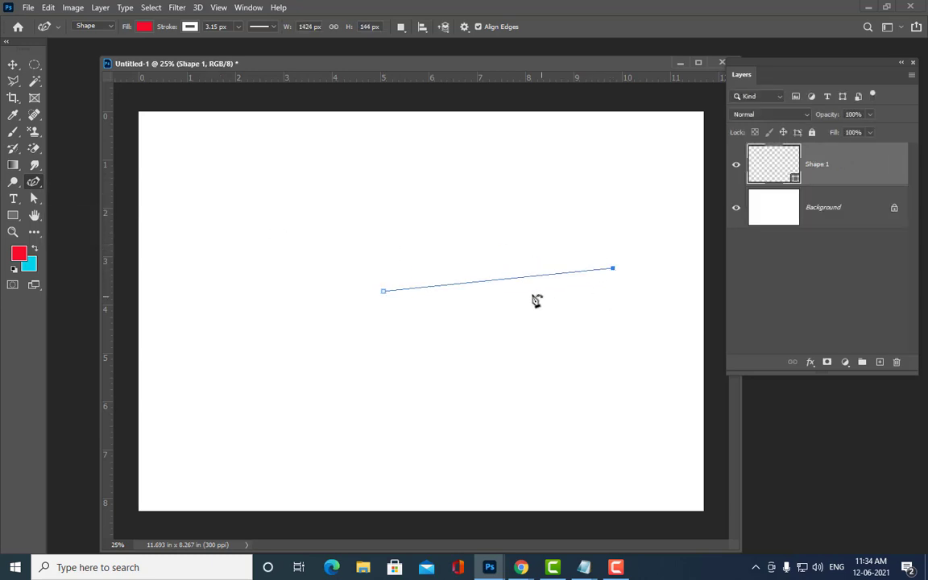
pyautogui.moveTo(514, 287); pyautogui.dragTo(505, 331)
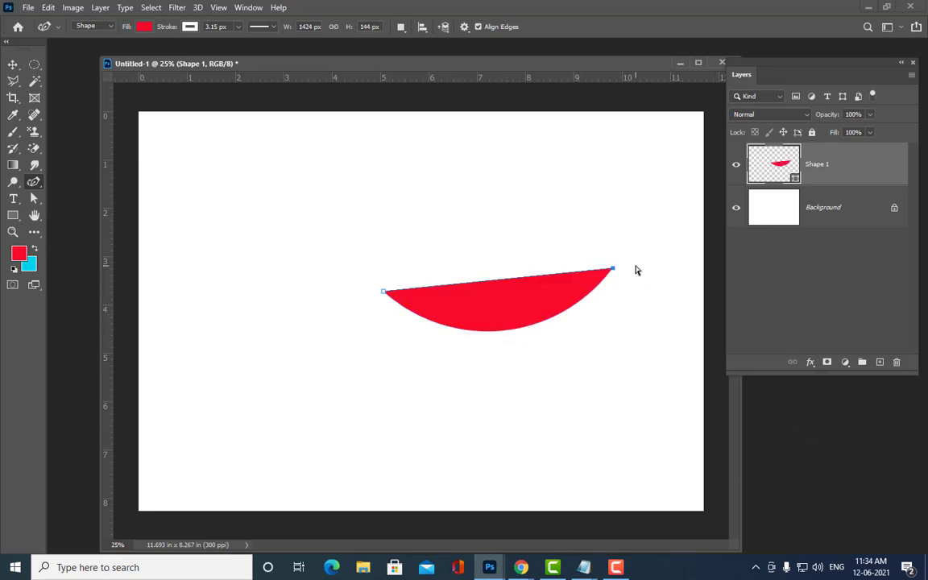
pyautogui.hotkey('ctrl', 'z')
pyautogui.hotkey('ctrl', 'z')
pyautogui.hotkey('ctrl', 'z')
pyautogui.hotkey('ctrl', 'z')
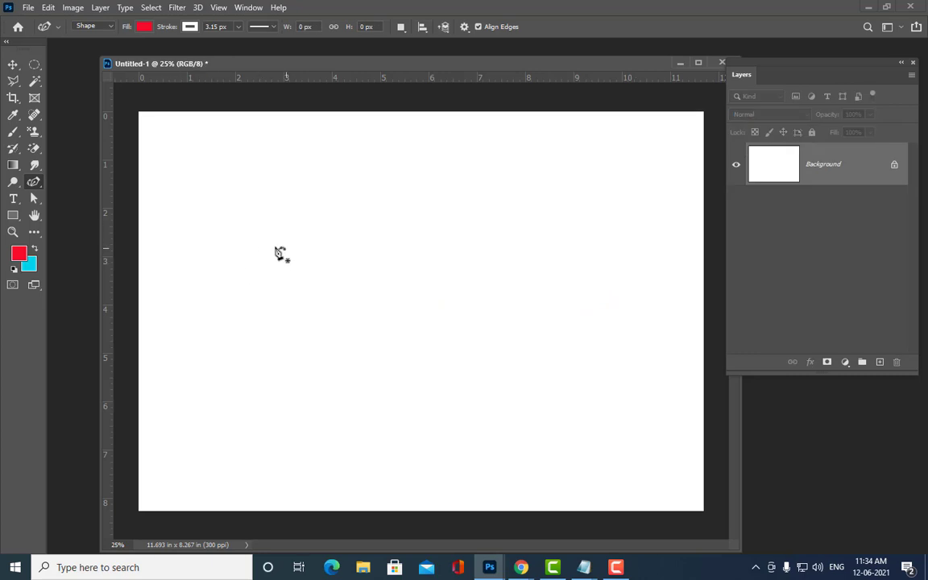
# - Draw the bowl from level left and right anchors, pulling the middle anchor deep down
pyautogui.click(194, 244)
pyautogui.click(645, 243)
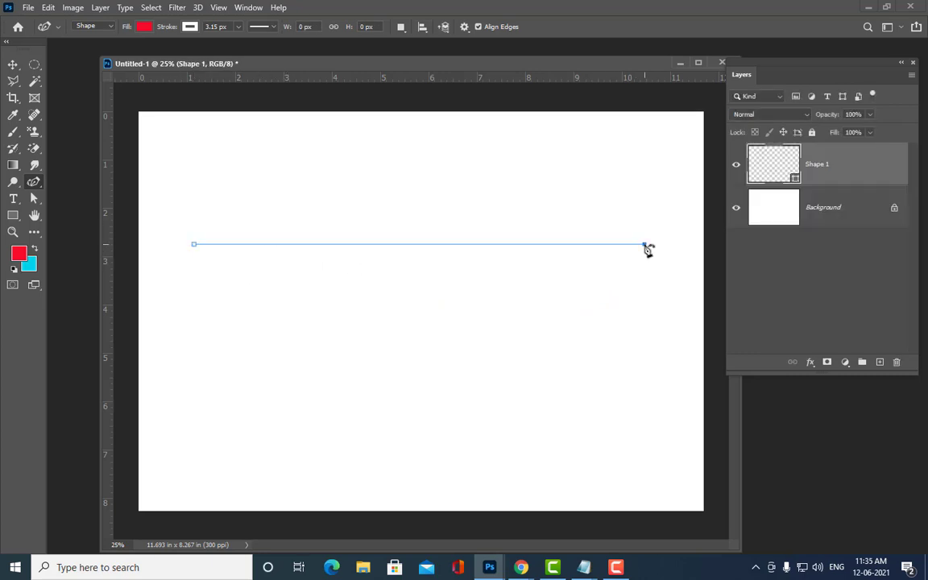
pyautogui.click(412, 244)
pyautogui.moveTo(412, 244)
pyautogui.mouseDown()
pyautogui.moveTo(408, 397)
pyautogui.moveTo(426, 399)
pyautogui.mouseUp()
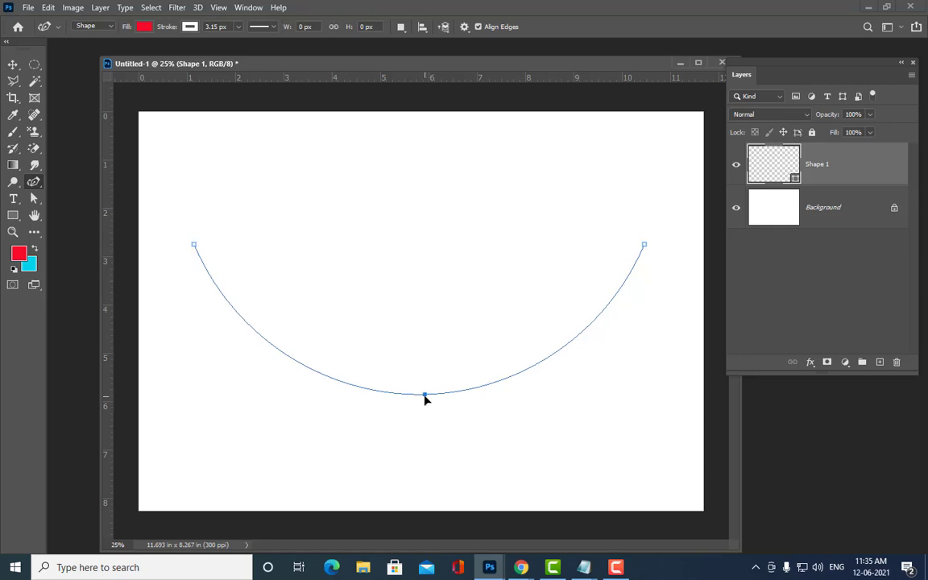
pyautogui.press('Escape')
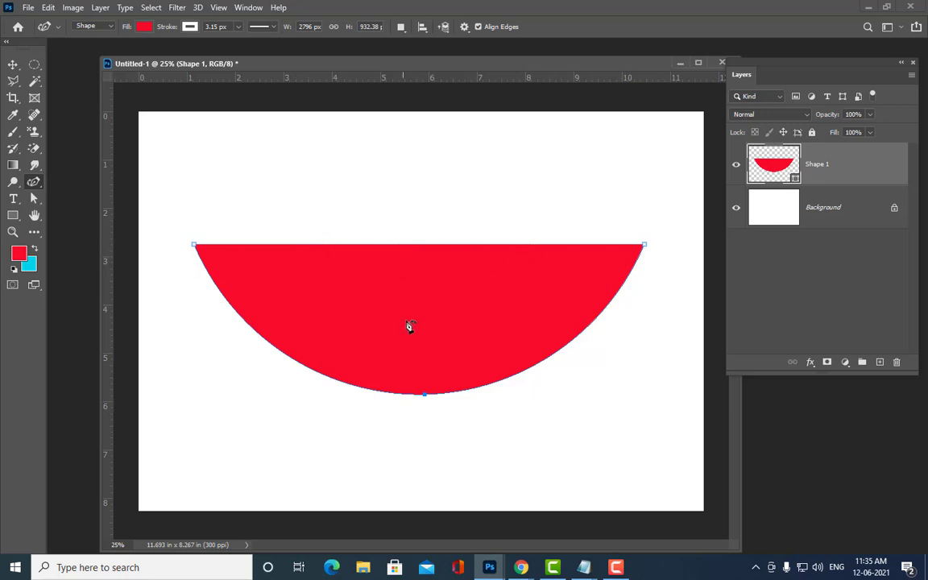
# - Give the curved shape No Color fill and an orange 48.35 px stroke
pyautogui.click(144, 27)
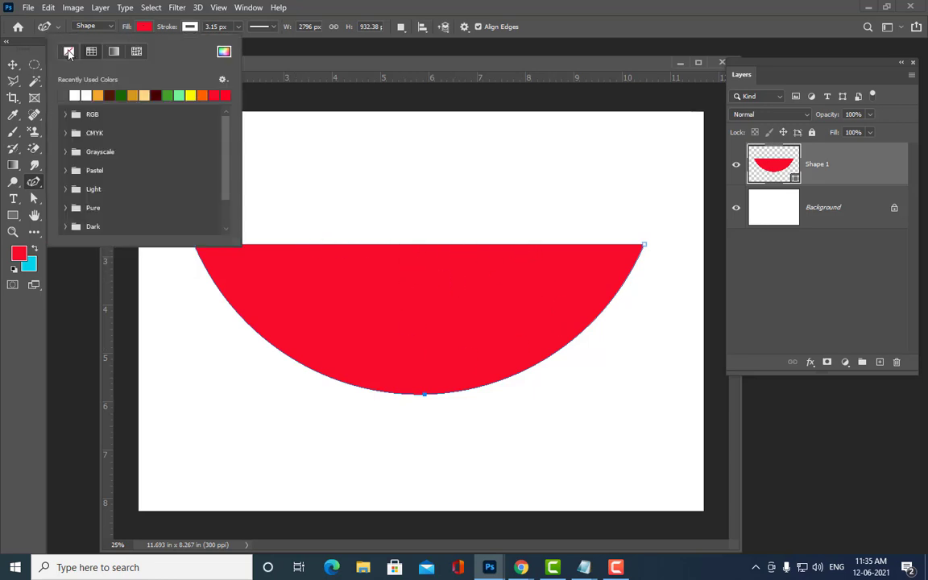
pyautogui.click(69, 52)
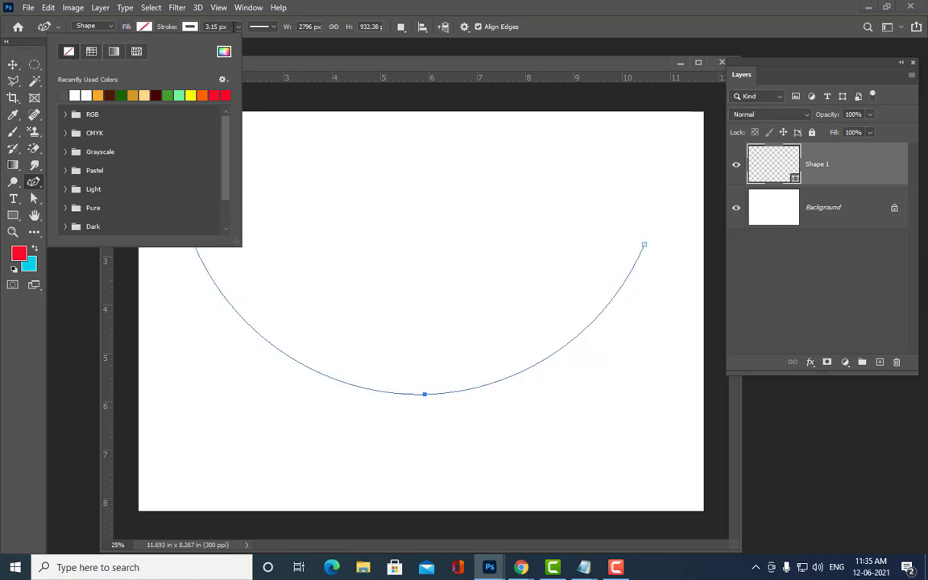
pyautogui.click(190, 27)
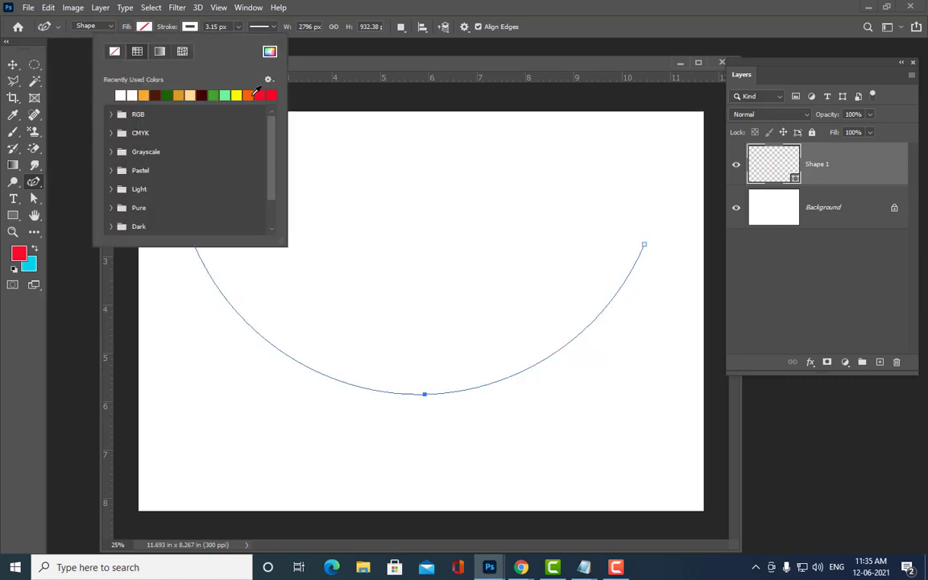
pyautogui.click(256, 94)
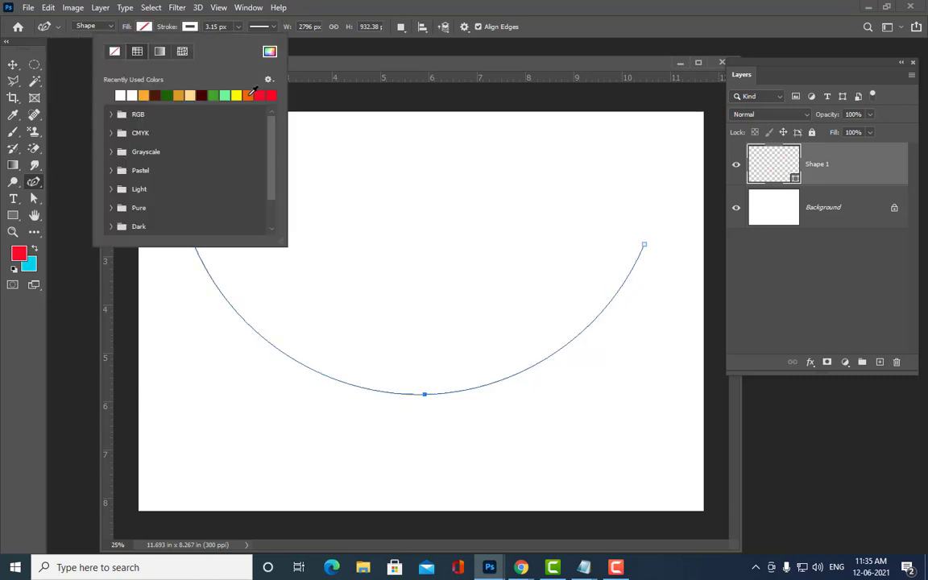
pyautogui.click(274, 28)
pyautogui.click(239, 26)
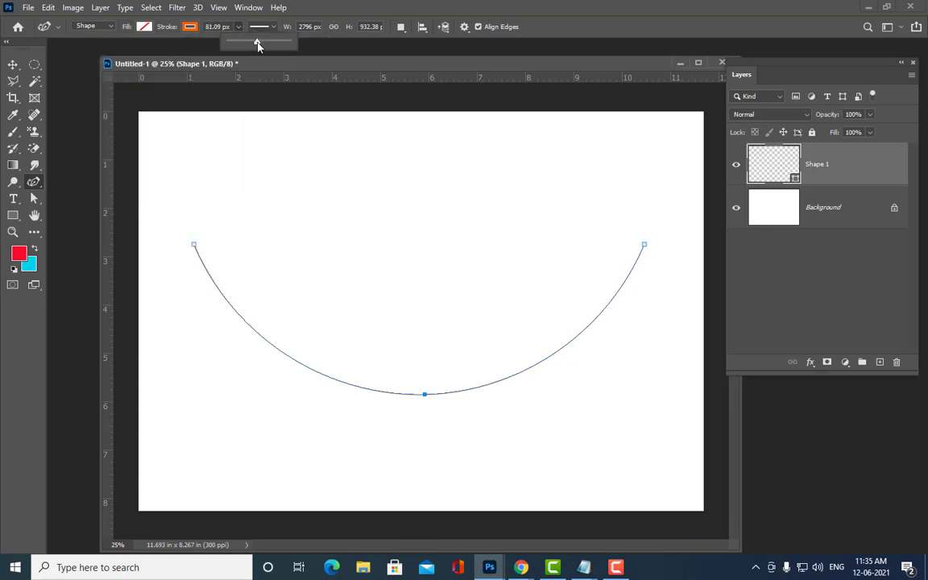
pyautogui.moveTo(241, 40); pyautogui.dragTo(249, 42)
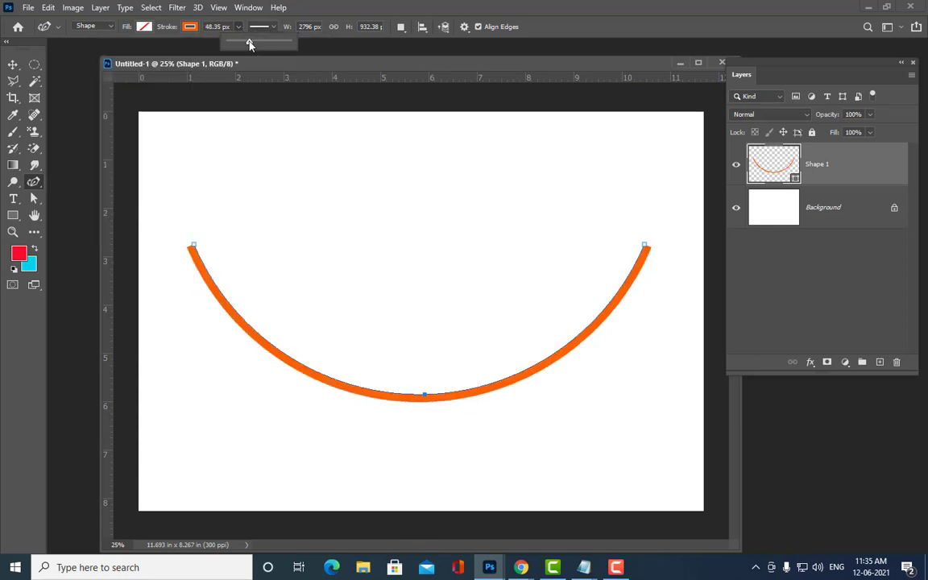
pyautogui.click(13, 65)
pyautogui.click(298, 189)
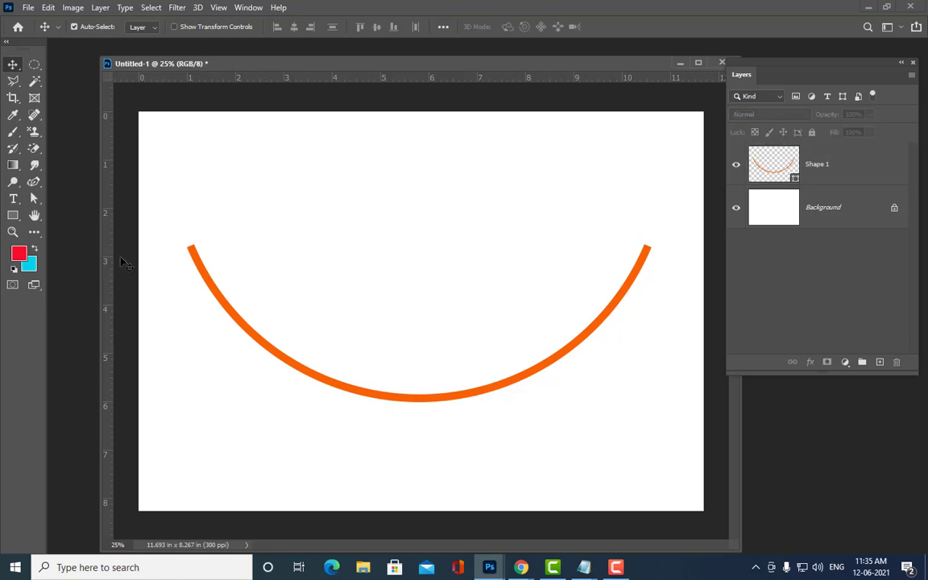
# - Select the Shape 1 layer and switch to the Direct Selection Tool
pyautogui.click(34, 198)
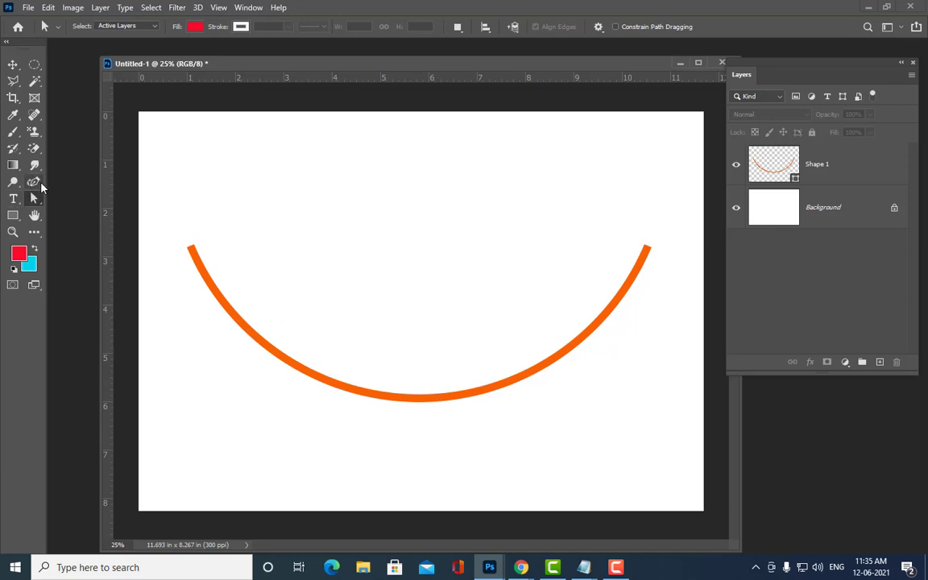
pyautogui.click(36, 184)
pyautogui.rightClick(38, 185)
pyautogui.click(80, 183)
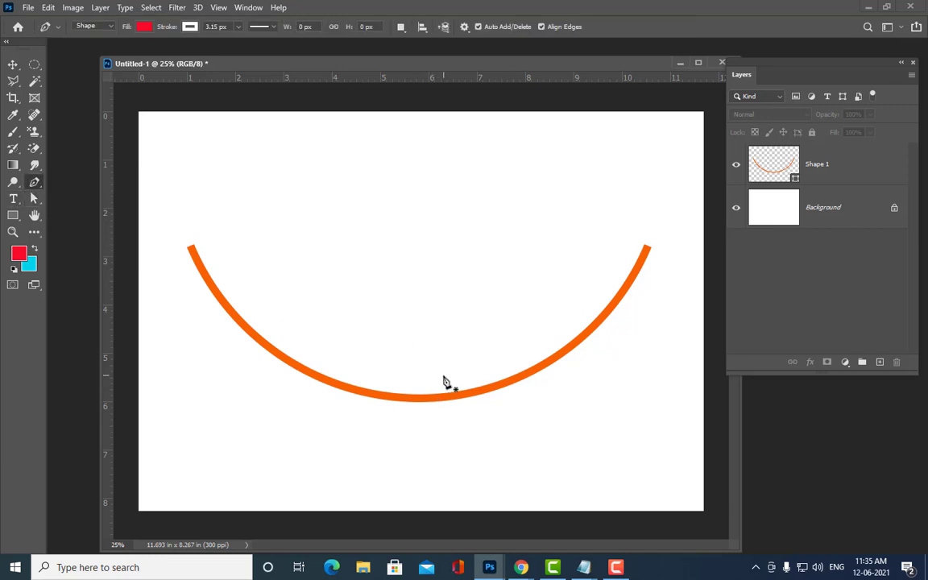
pyautogui.click(34, 198)
pyautogui.rightClick(37, 200)
pyautogui.click(81, 212)
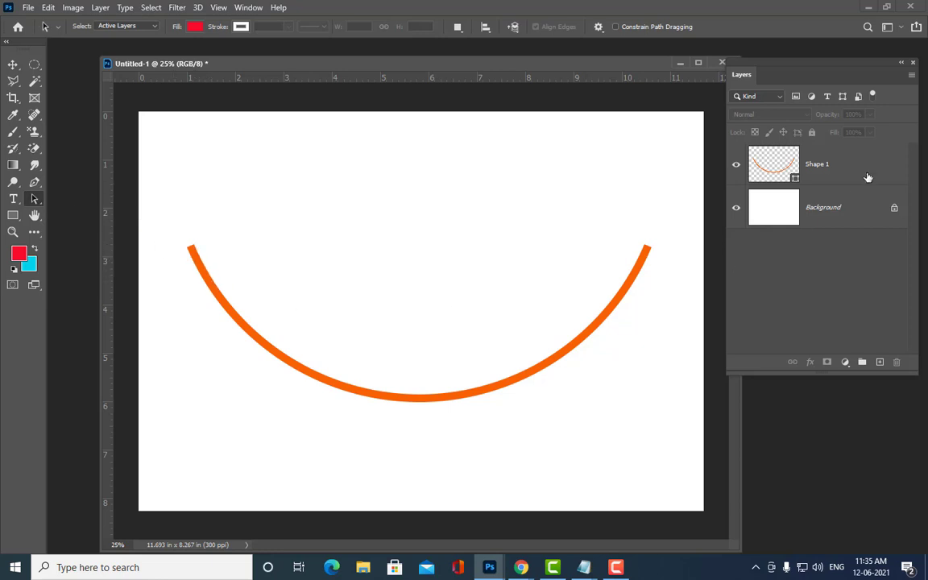
pyautogui.click(845, 176)
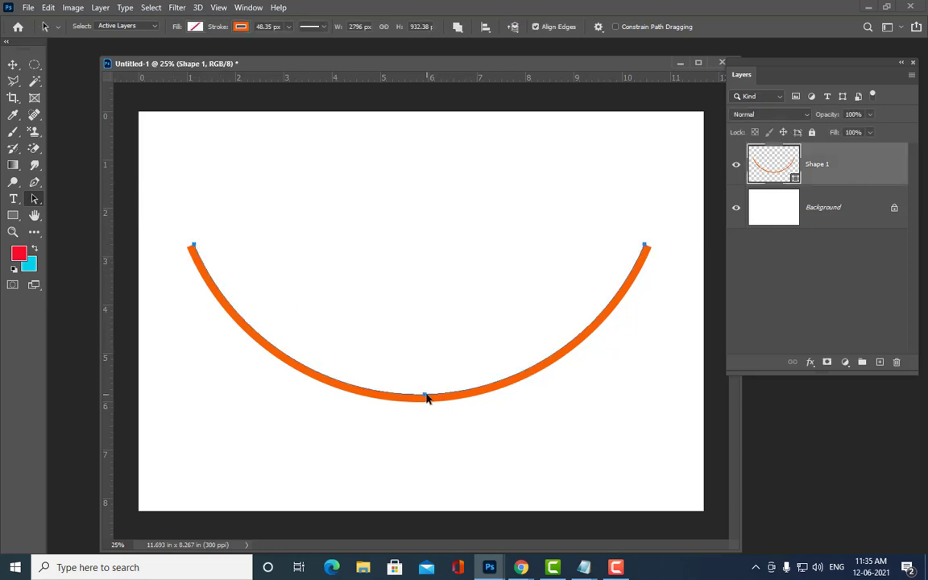
pyautogui.rightClick(34, 199)
pyautogui.click(77, 211)
# - Drag the curve's bottom anchor upward into a wave, then restore the U curve
pyautogui.click(424, 397)
pyautogui.moveTo(427, 398); pyautogui.dragTo(420, 369)
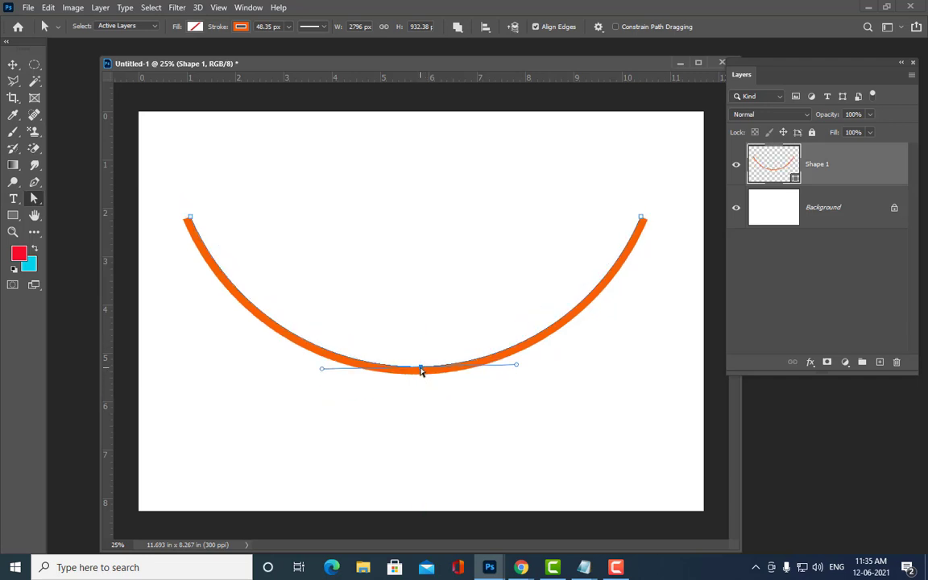
pyautogui.click(435, 423)
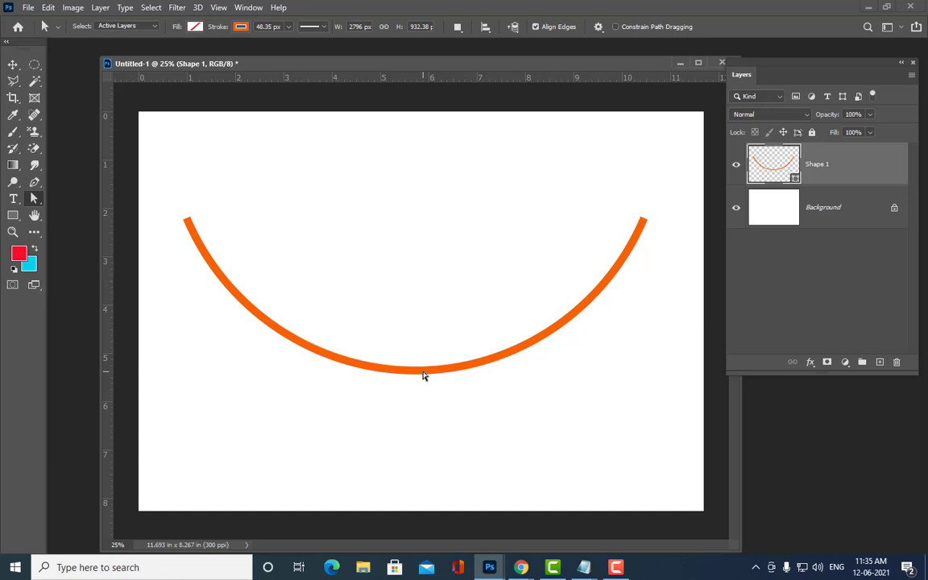
pyautogui.moveTo(424, 370); pyautogui.dragTo(417, 166)
pyautogui.click(547, 353)
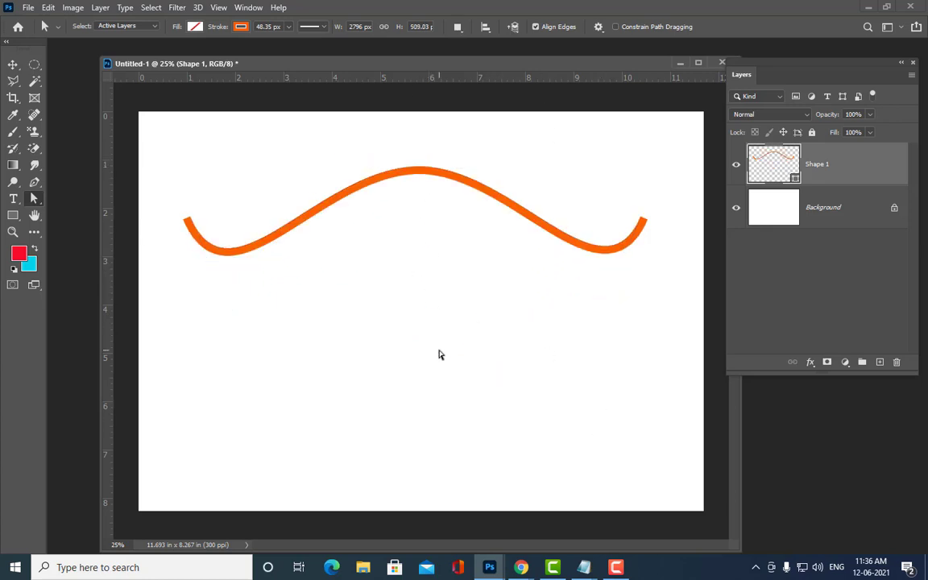
pyautogui.moveTo(439, 171); pyautogui.dragTo(439, 354)
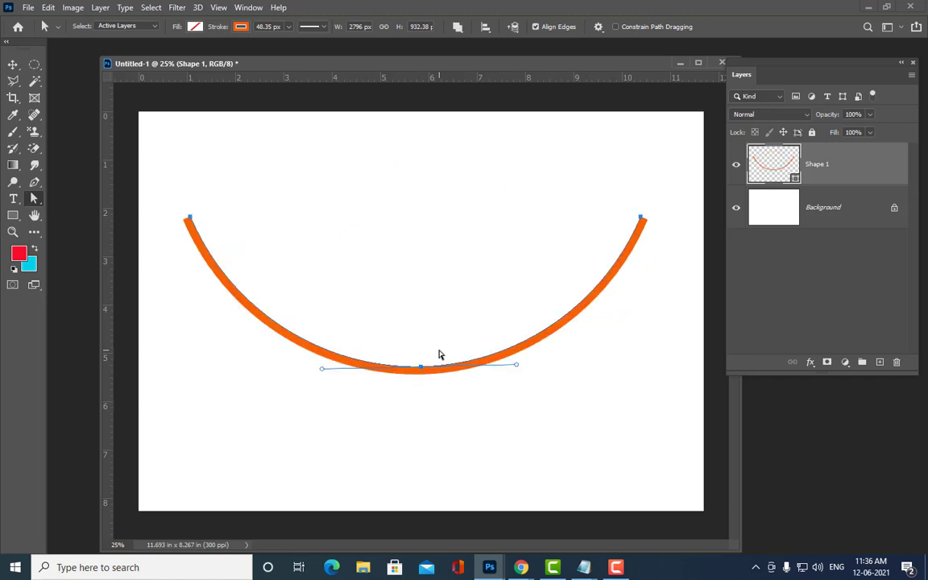
pyautogui.click(346, 288)
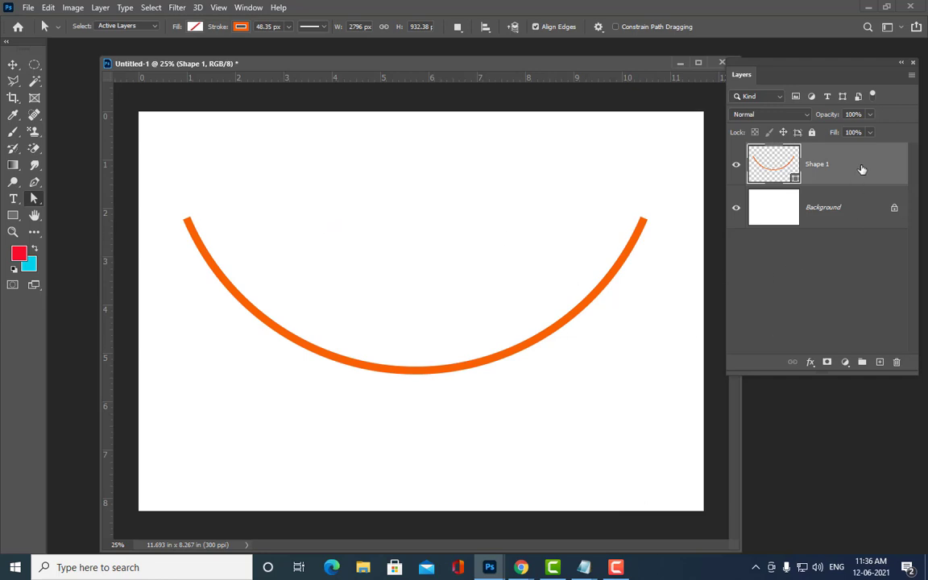
# - Delete the orange arc's Shape 1 layer and reposition the document window
pyautogui.press('Delete')
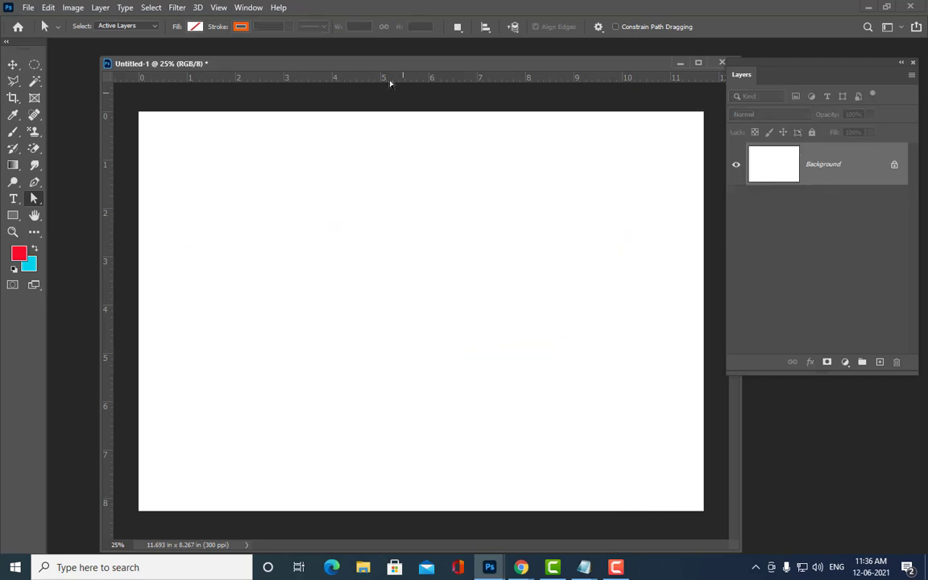
pyautogui.moveTo(306, 73); pyautogui.dragTo(309, 74)
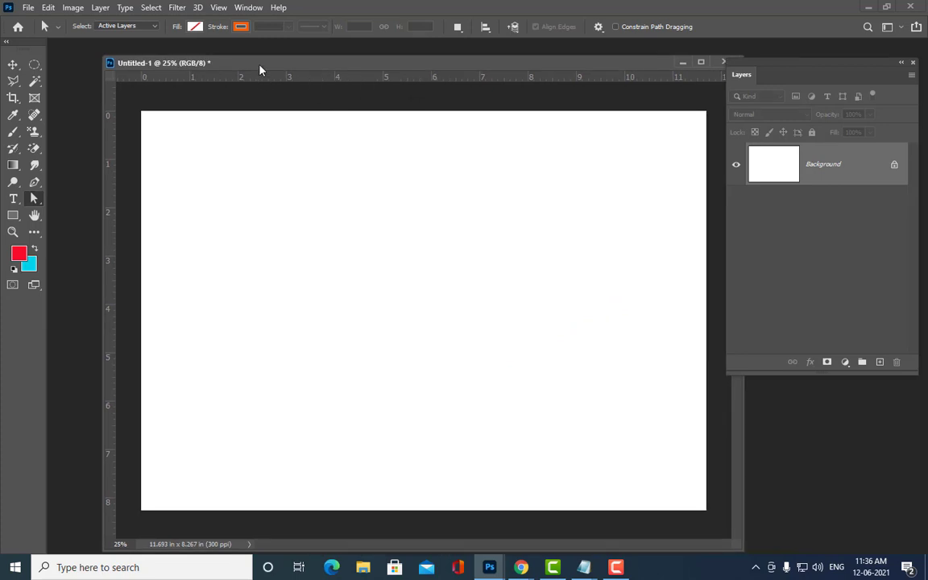
pyautogui.moveTo(258, 64); pyautogui.dragTo(232, 67)
pyautogui.click(33, 185)
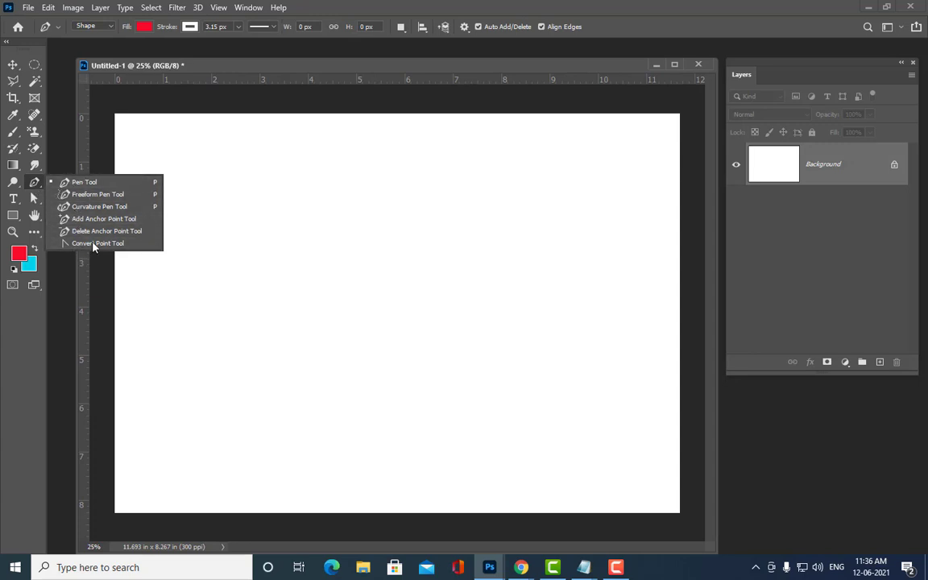
pyautogui.moveTo(257, 71); pyautogui.dragTo(262, 71)
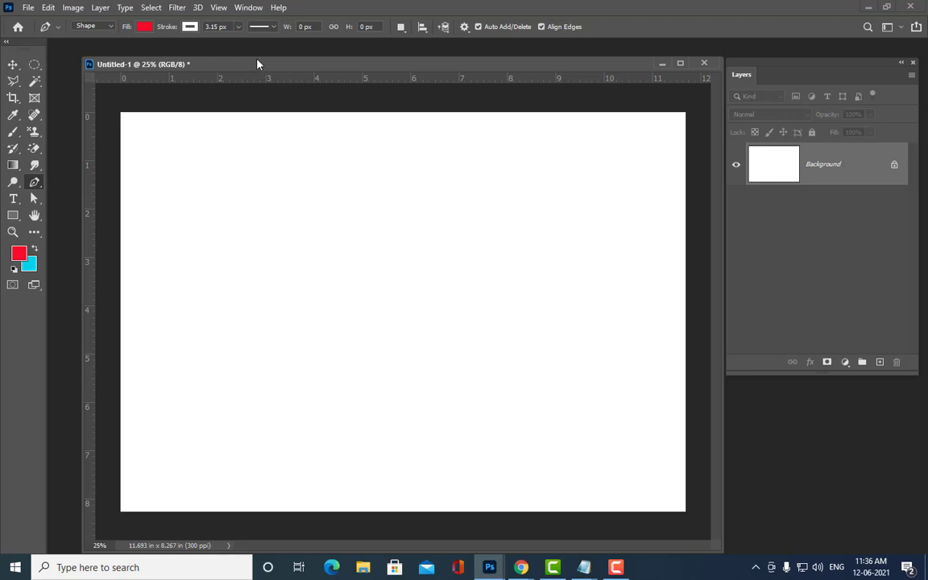
pyautogui.moveTo(258, 63); pyautogui.dragTo(245, 64)
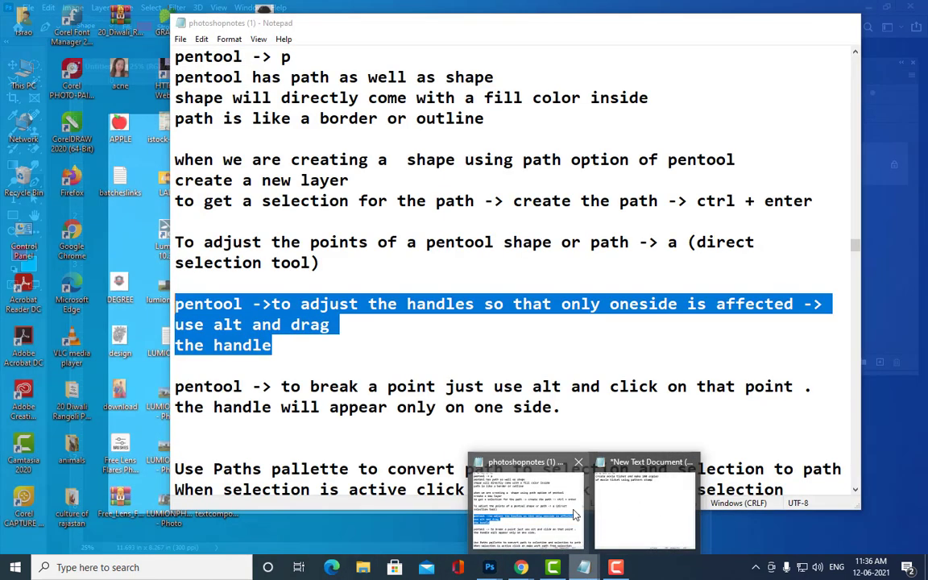
pyautogui.moveTo(584, 567)
pyautogui.click(610, 503)
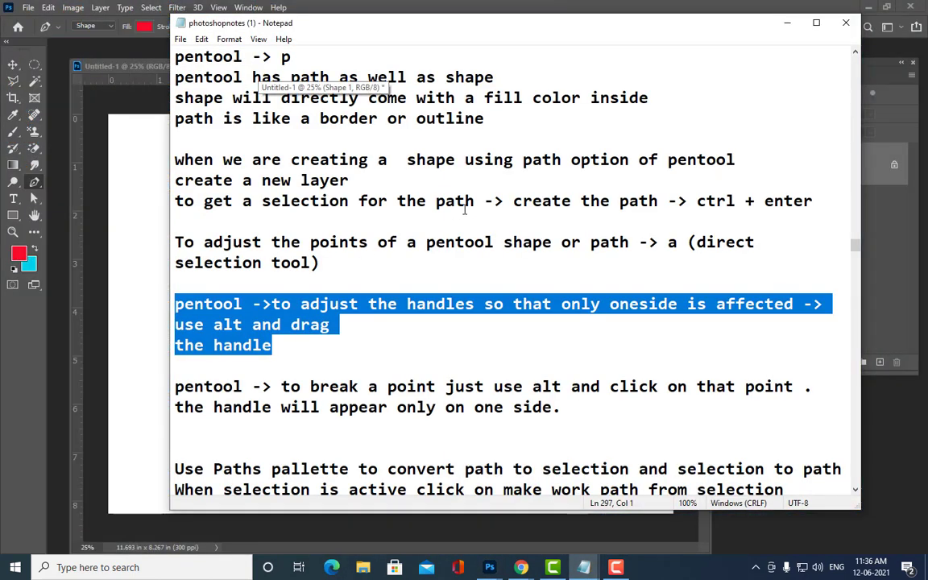
pyautogui.scroll(-1, 518, 230)
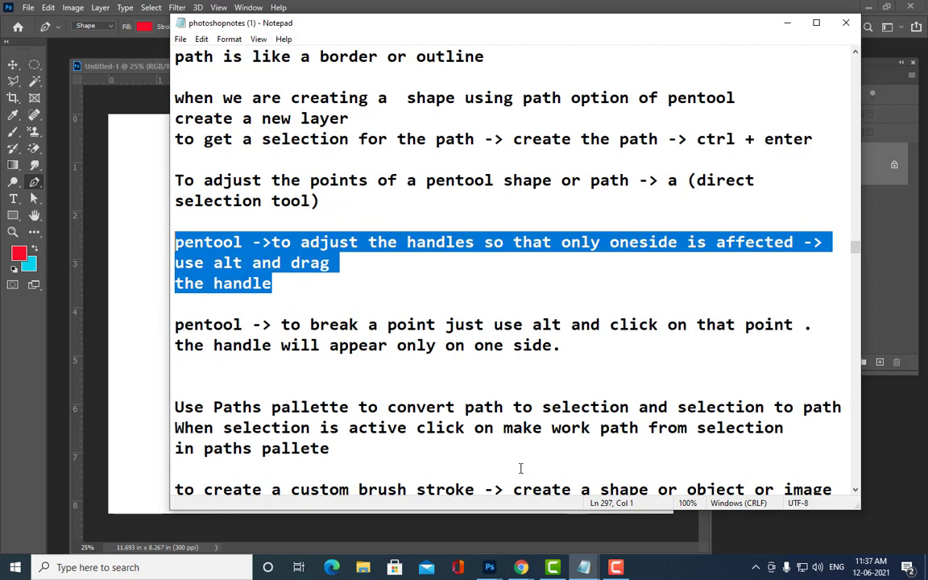
pyautogui.scroll(-2, 531, 275)
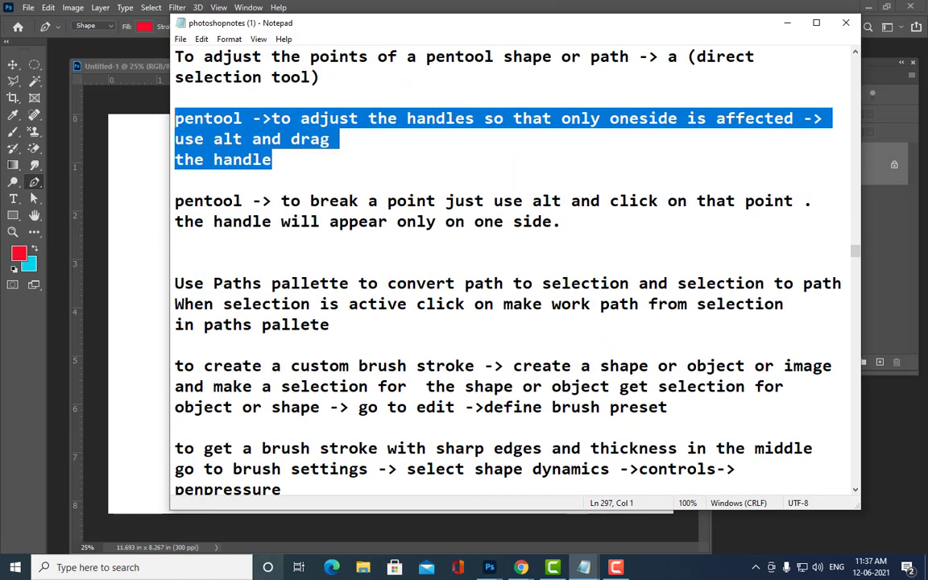
pyautogui.scroll(-1, 521, 286)
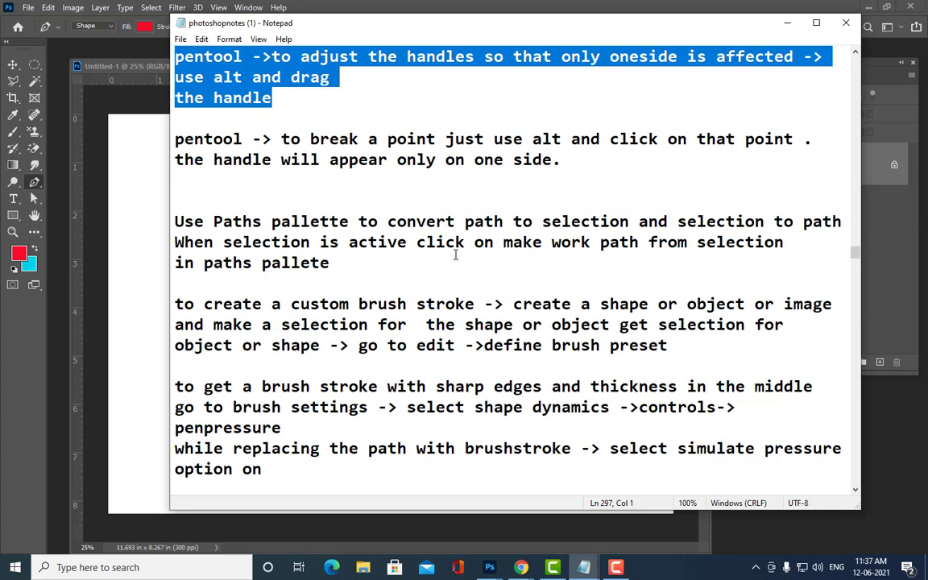
pyautogui.scroll(-1, 561, 236)
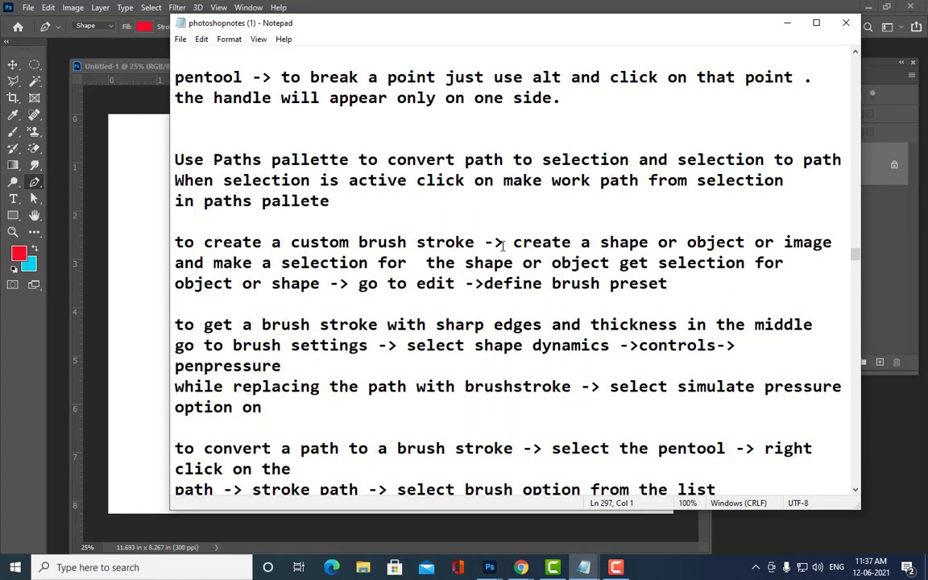
pyautogui.scroll(-1, 499, 248)
pyautogui.scroll(-1, 495, 298)
pyautogui.scroll(-1, 524, 253)
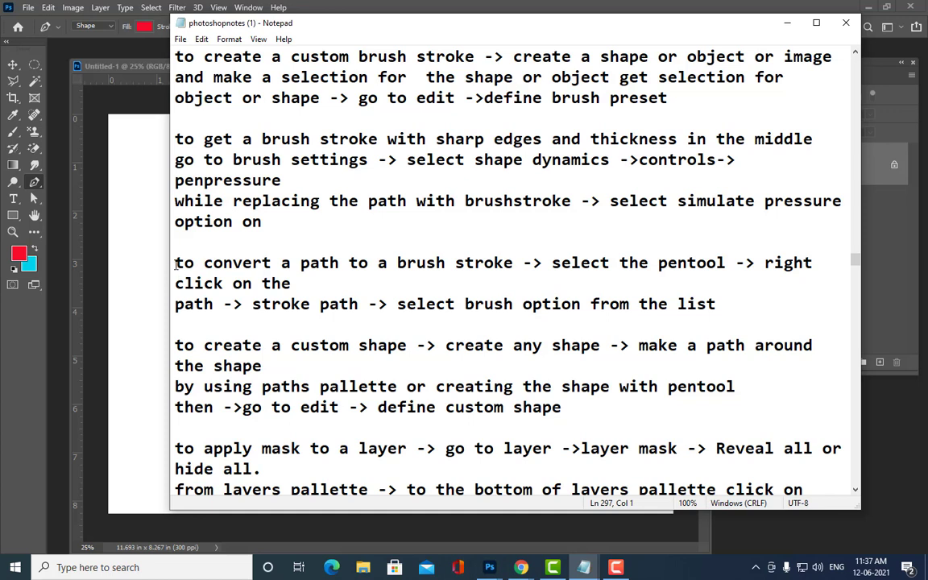
pyautogui.moveTo(176, 266); pyautogui.dragTo(750, 311)
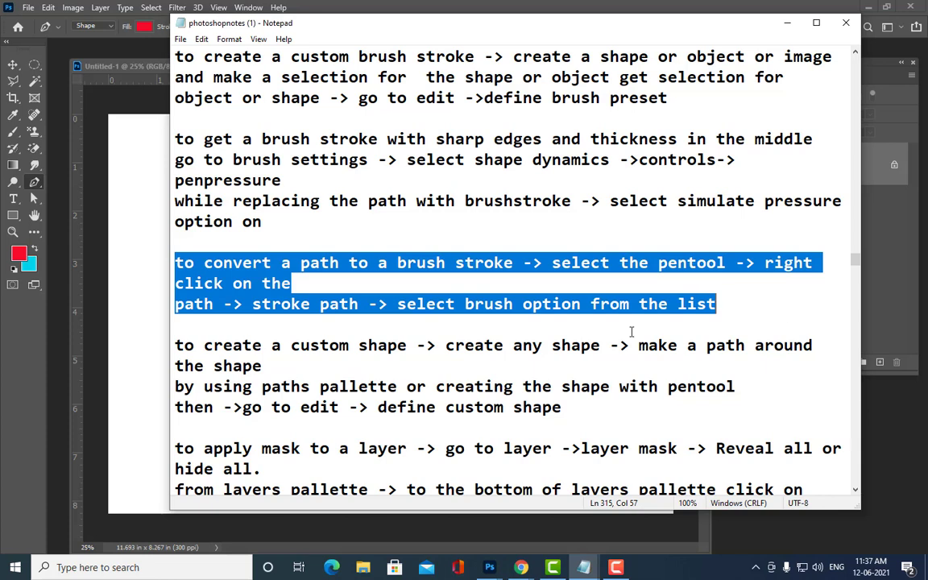
pyautogui.click(787, 22)
pyautogui.moveTo(372, 70)
pyautogui.mouseDown()
pyautogui.moveTo(392, 69)
pyautogui.moveTo(371, 80)
pyautogui.moveTo(414, 70)
pyautogui.mouseUp()
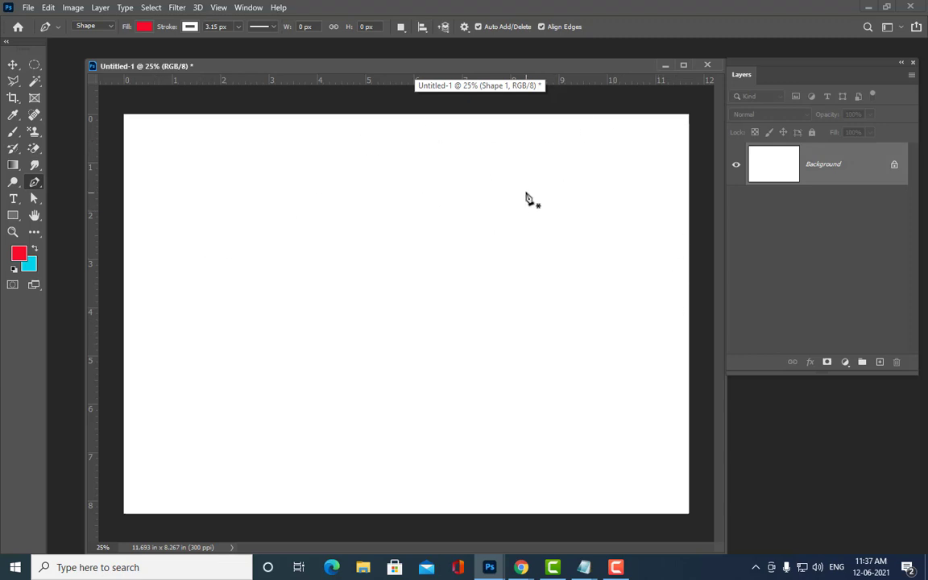
# - Draw a three-anchor S wave with the Pen Tool, then lengthen the middle anchor's handle
pyautogui.click(144, 291)
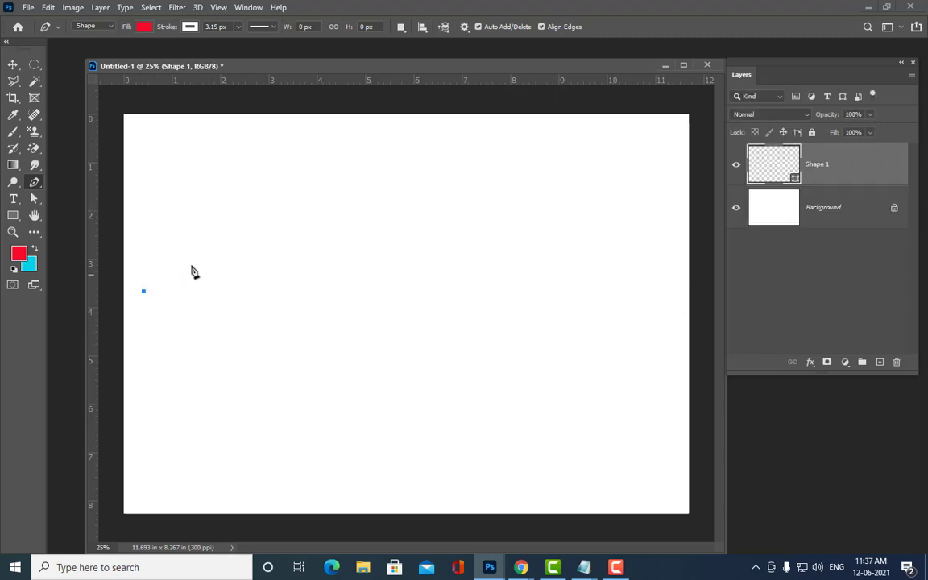
pyautogui.moveTo(375, 216); pyautogui.dragTo(467, 320)
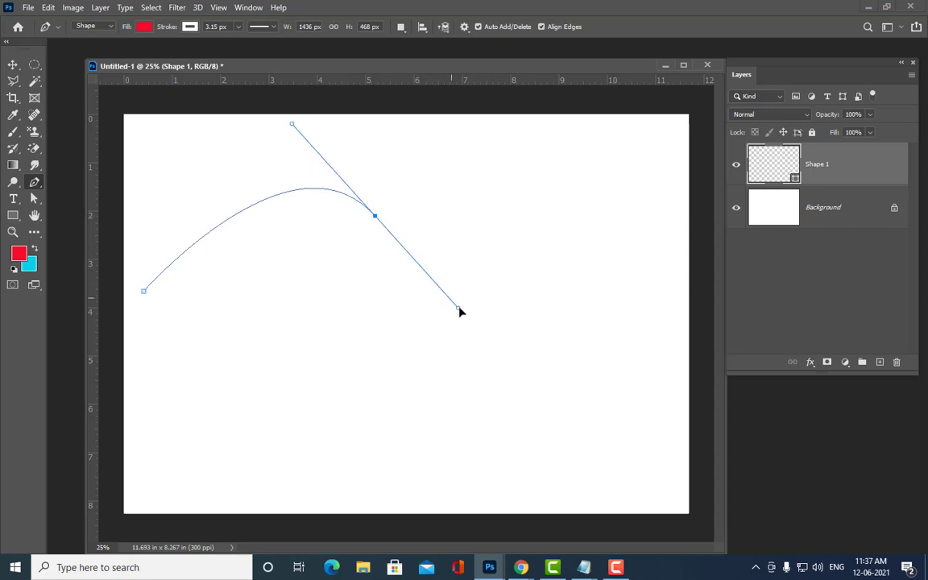
pyautogui.click(665, 188)
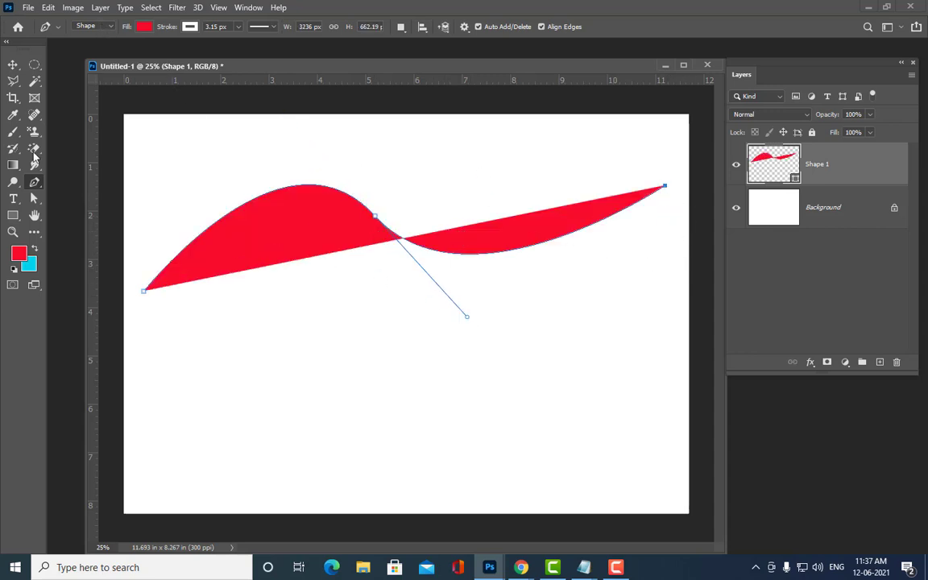
pyautogui.click(33, 199)
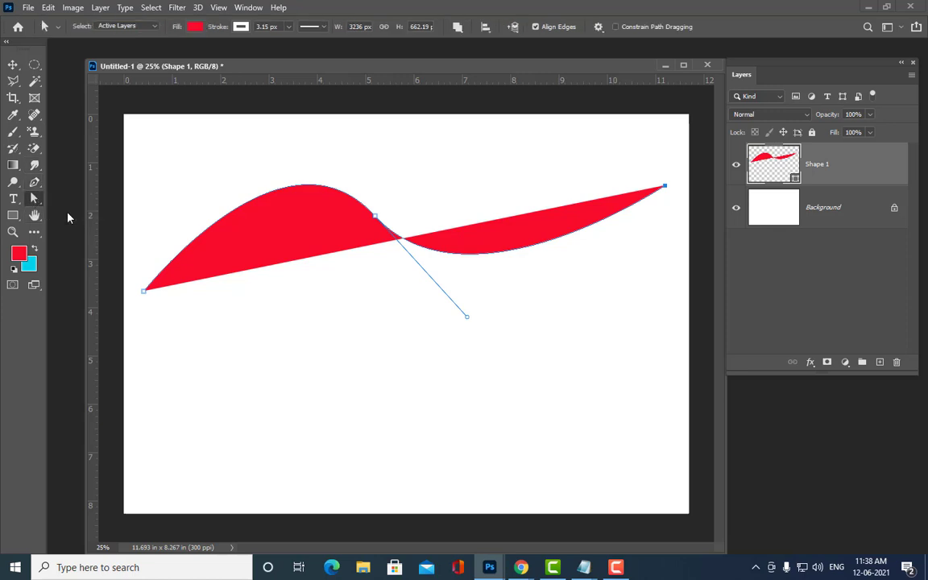
pyautogui.click(374, 217)
pyautogui.moveTo(467, 318); pyautogui.dragTo(561, 405)
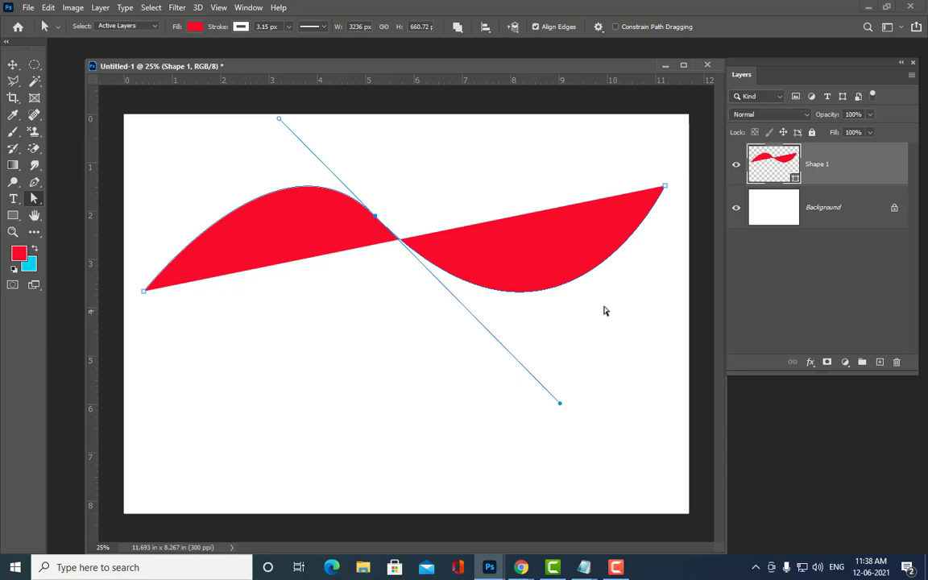
pyautogui.click(195, 26)
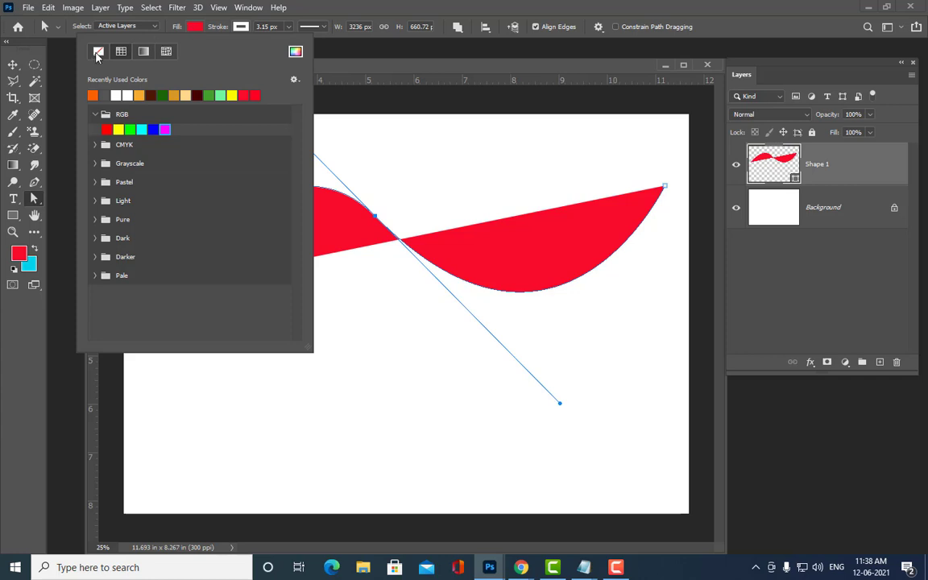
# - Remove the wave's fill and give it a red stroke of about 32 px
pyautogui.click(98, 52)
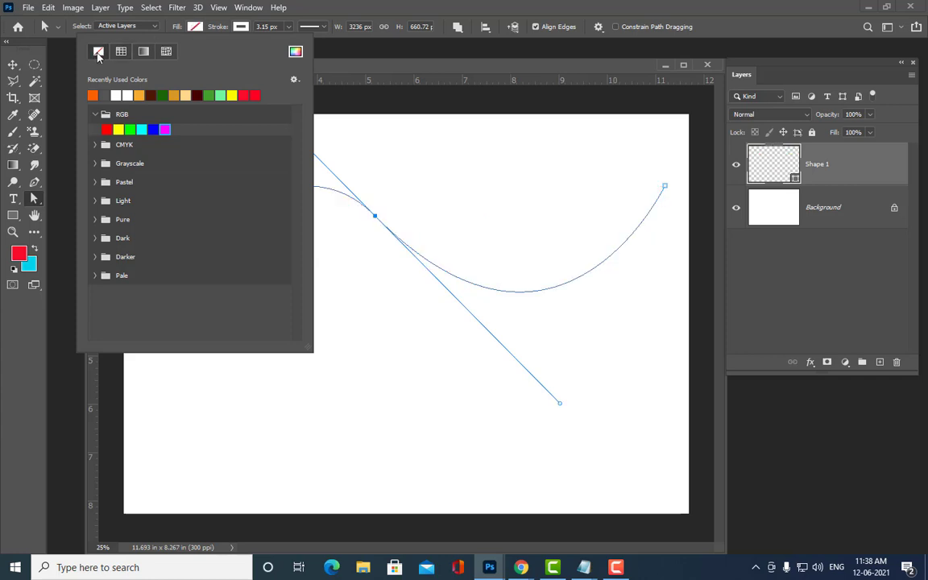
pyautogui.click(289, 27)
pyautogui.moveTo(290, 44); pyautogui.dragTo(311, 46)
pyautogui.click(241, 27)
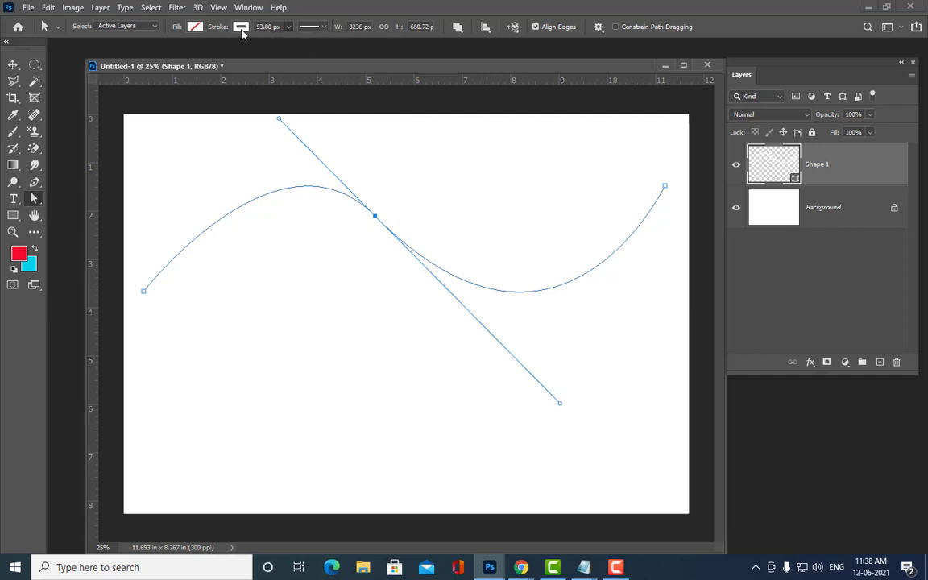
pyautogui.click(320, 94)
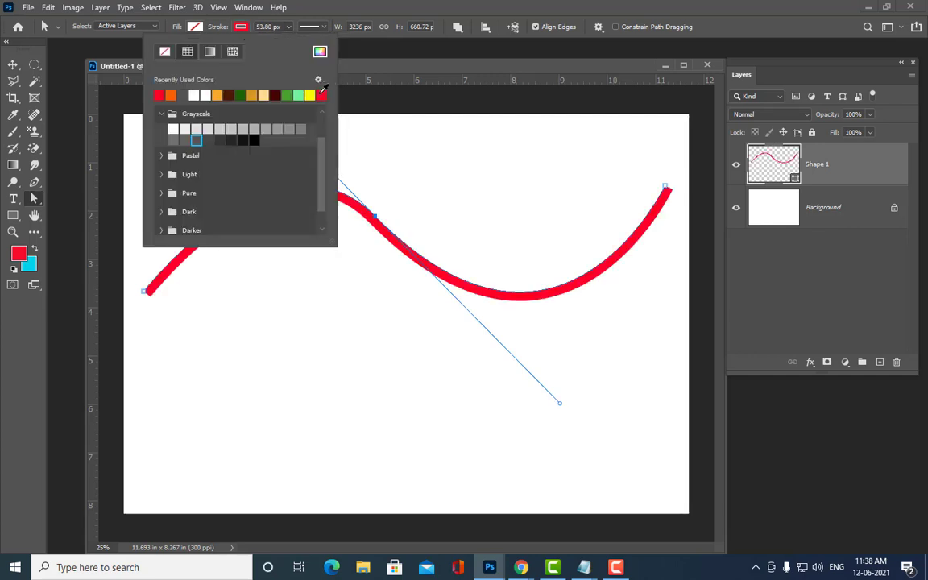
pyautogui.click(382, 71)
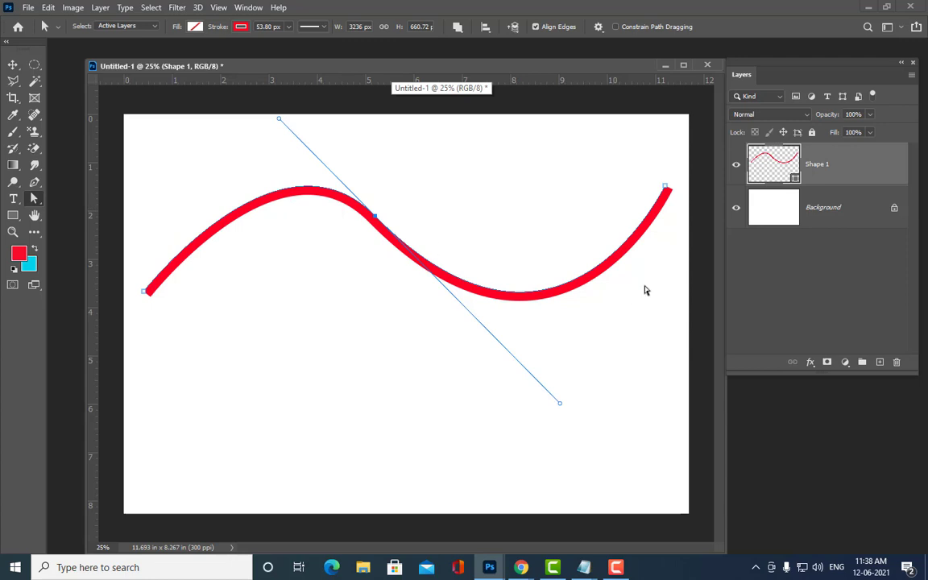
pyautogui.click(288, 26)
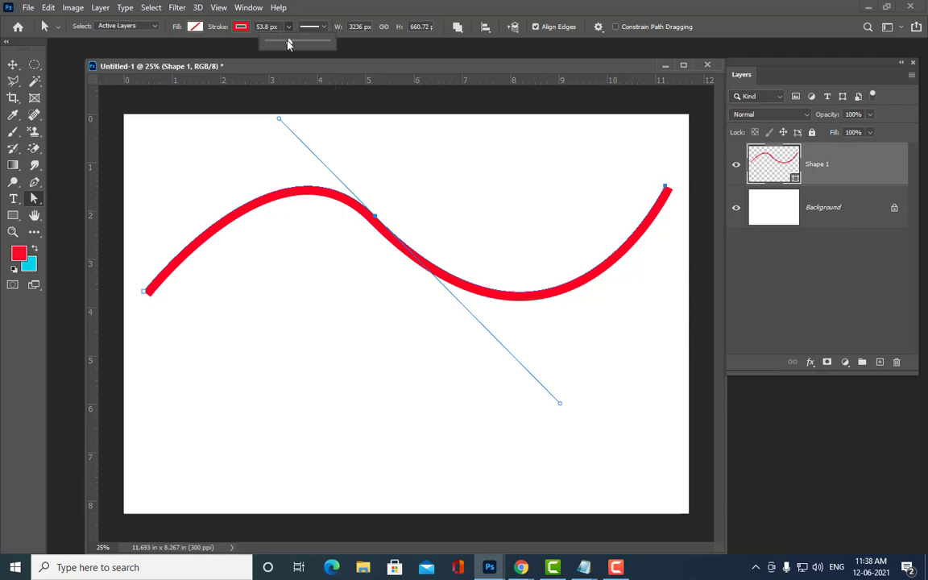
pyautogui.moveTo(290, 41); pyautogui.dragTo(284, 49)
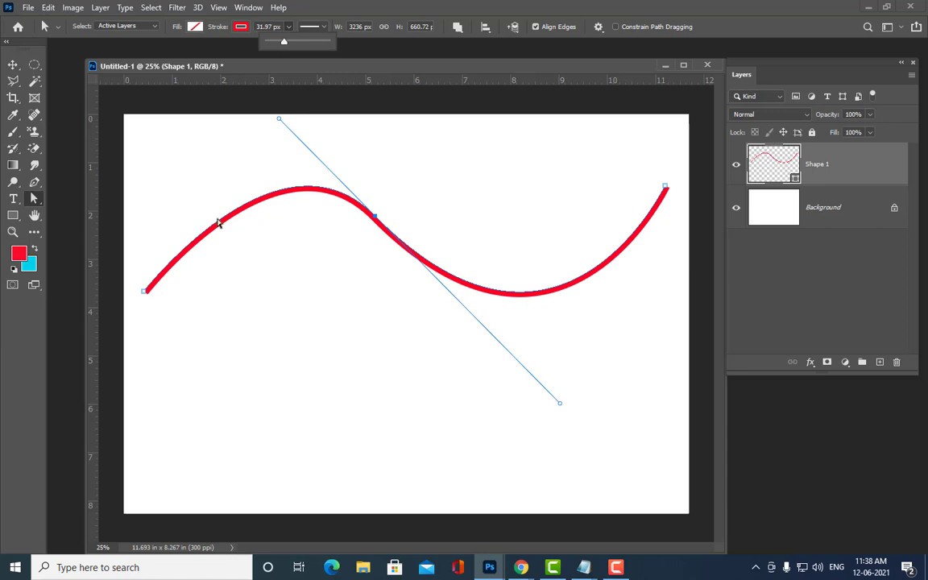
# - Set the Pen Tool's mode from Shape to Path
pyautogui.click(34, 182)
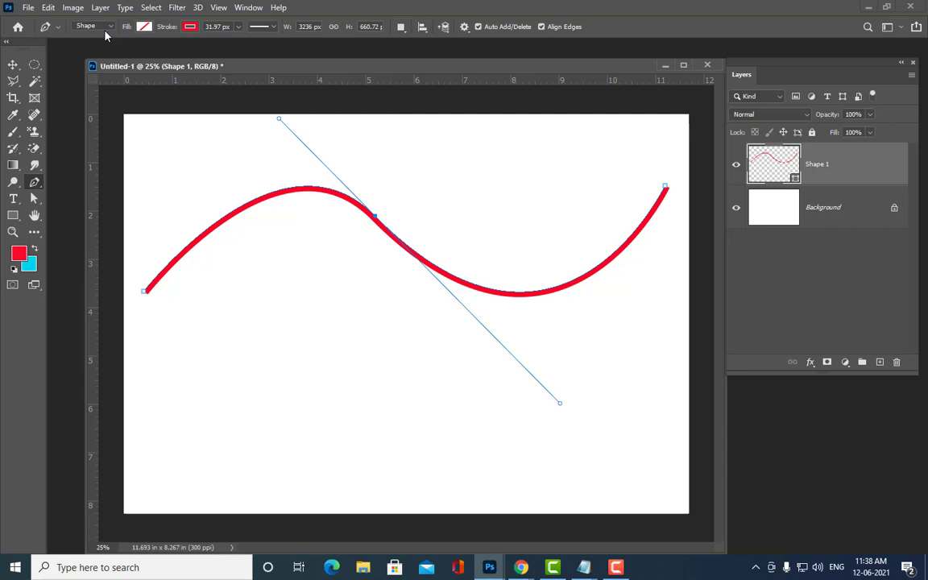
pyautogui.click(101, 26)
pyautogui.click(95, 47)
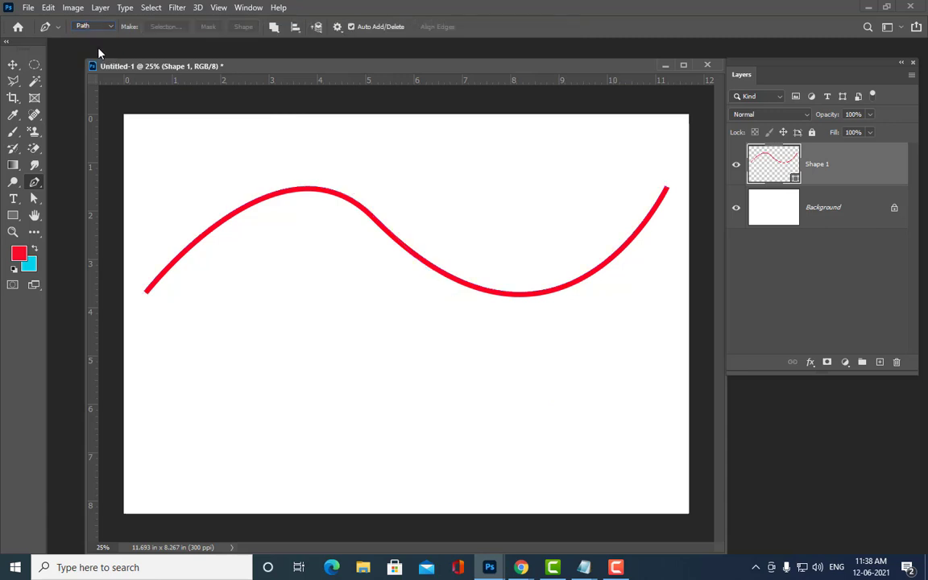
# - Delete the red-curve Shape 1 layer, add an empty Layer 1, and place the first path anchor
pyautogui.click(896, 363)
pyautogui.click(493, 194)
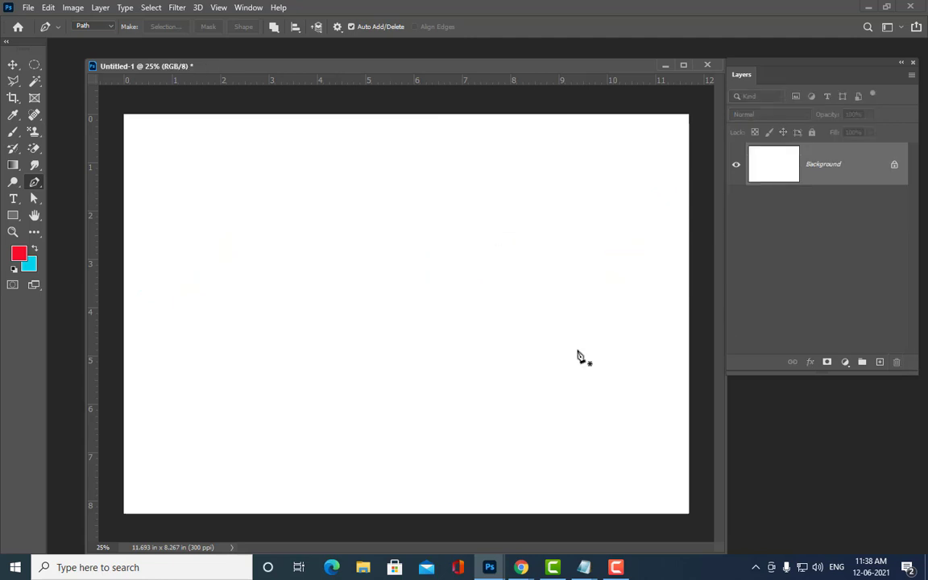
pyautogui.click(880, 361)
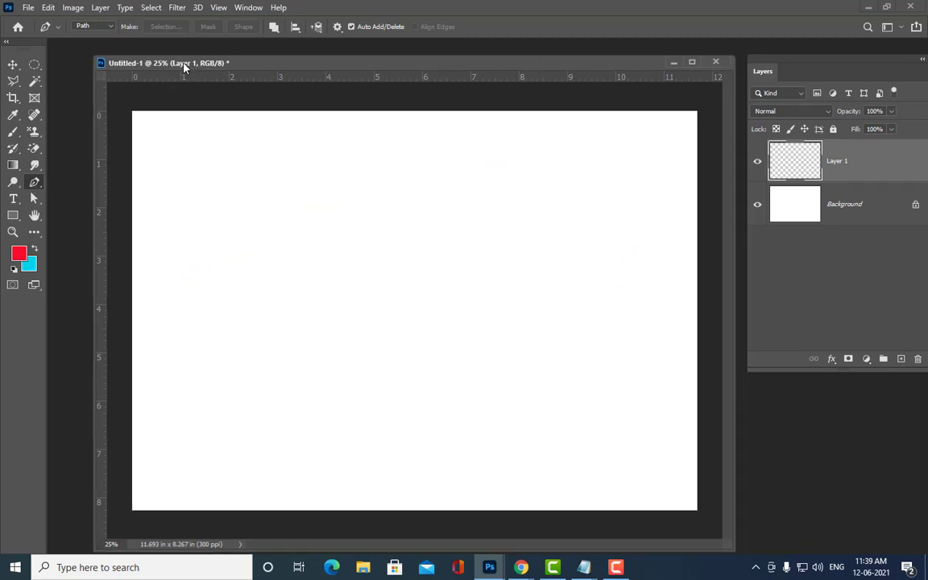
pyautogui.moveTo(178, 64); pyautogui.dragTo(160, 62)
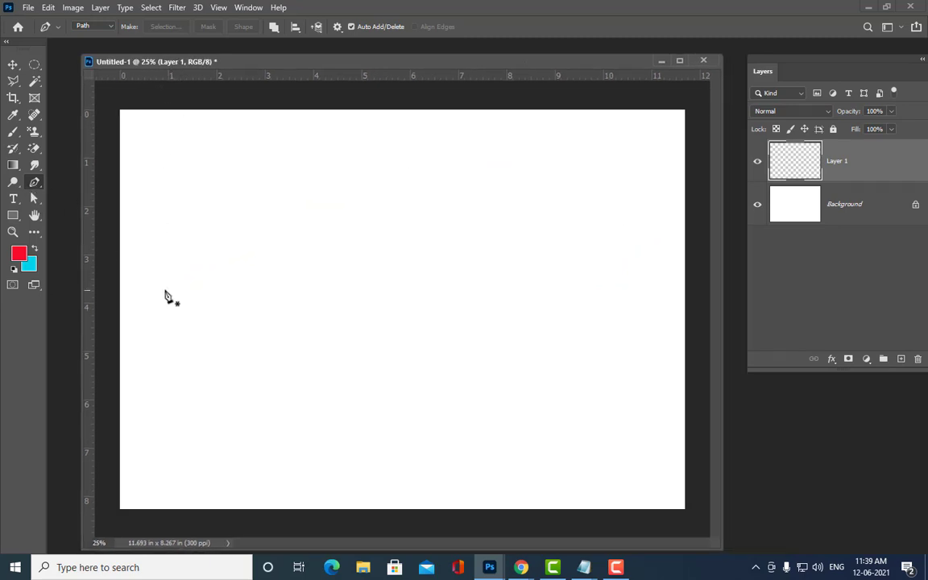
pyautogui.click(162, 290)
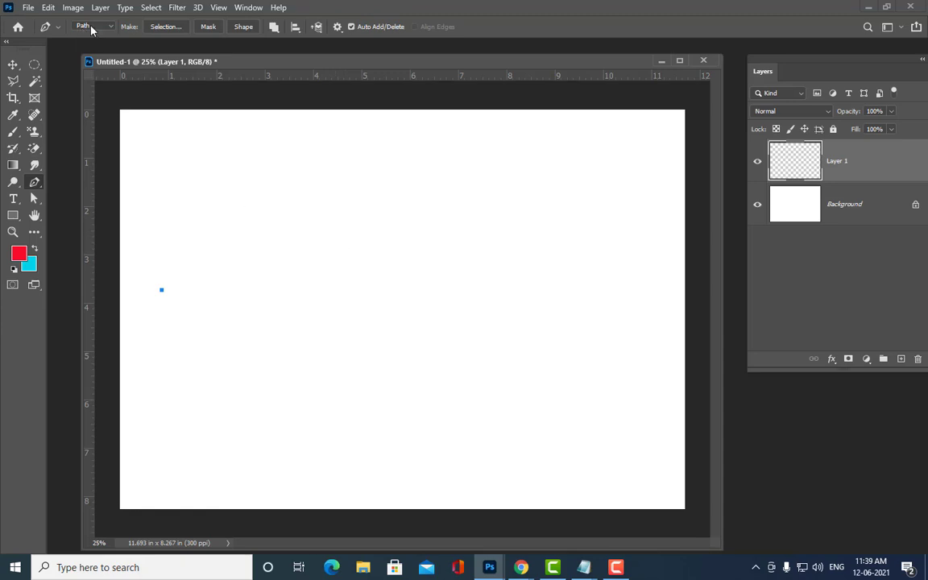
# - Add a curved middle anchor and an upper-right end anchor, then start reshaping the middle anchor's handles
pyautogui.moveTo(332, 267); pyautogui.dragTo(444, 373)
pyautogui.click(606, 239)
pyautogui.click(34, 199)
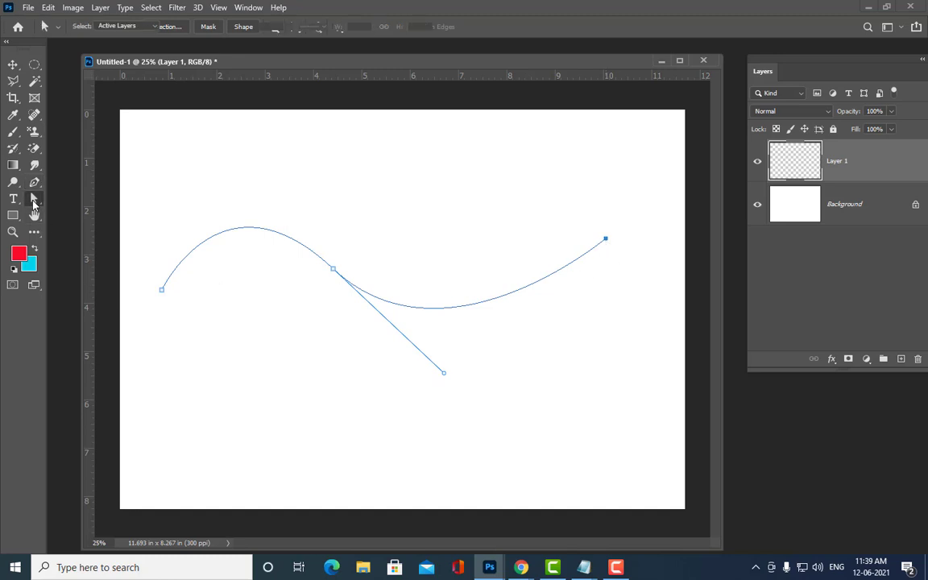
pyautogui.click(332, 268)
pyautogui.moveTo(333, 270); pyautogui.dragTo(357, 261)
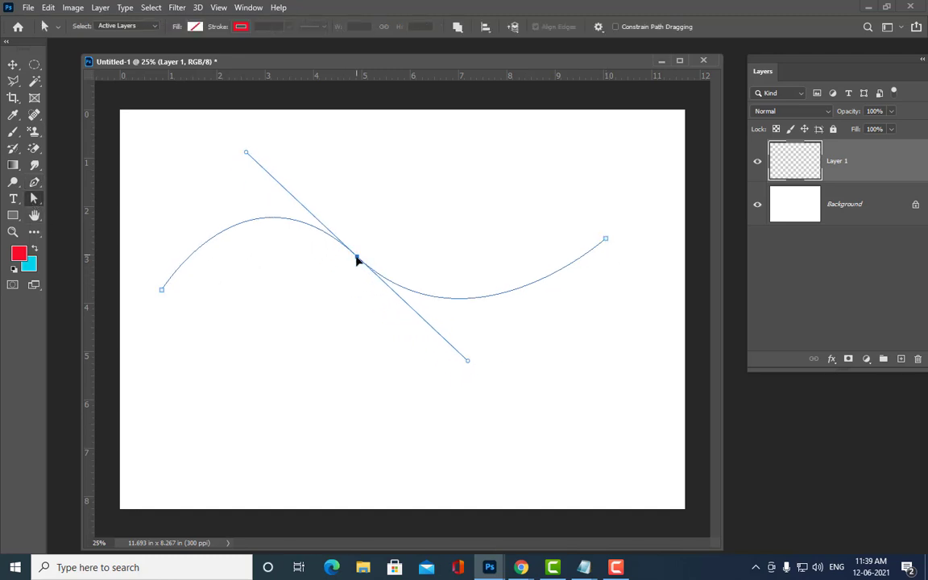
pyautogui.moveTo(247, 157); pyautogui.dragTo(235, 143)
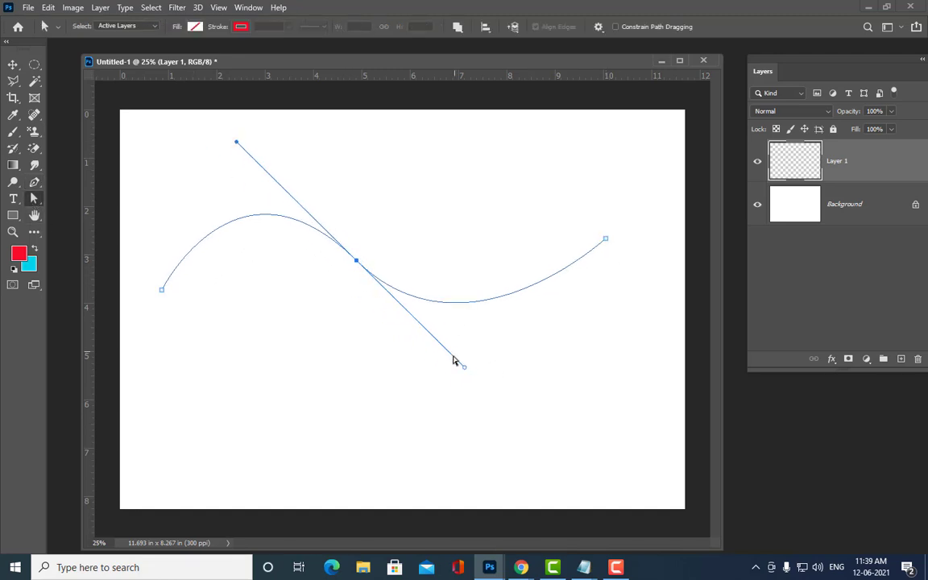
pyautogui.moveTo(464, 368); pyautogui.dragTo(496, 380)
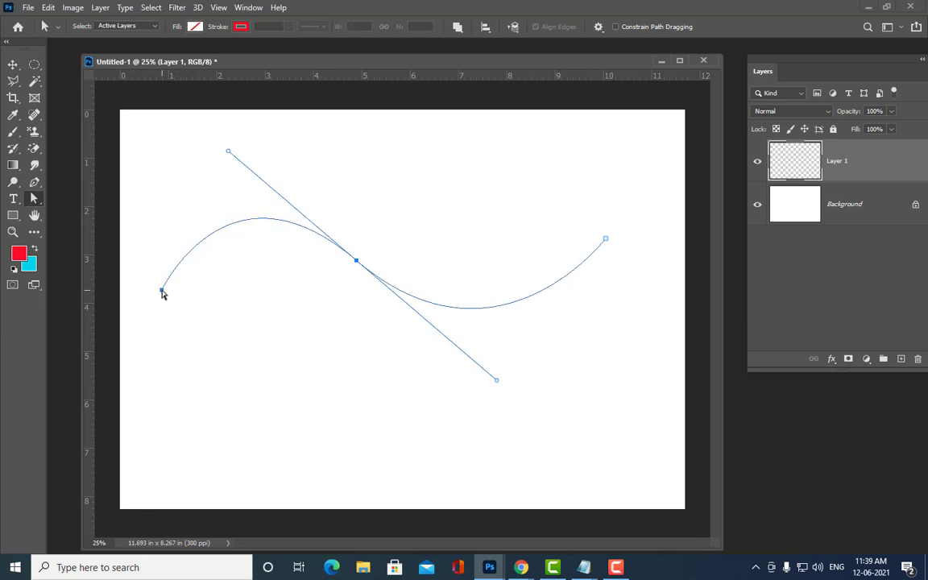
# - Refine the endpoints, handles and middle anchor into a smooth S-shaped wave
pyautogui.moveTo(161, 289); pyautogui.dragTo(157, 307)
pyautogui.moveTo(228, 153); pyautogui.dragTo(220, 141)
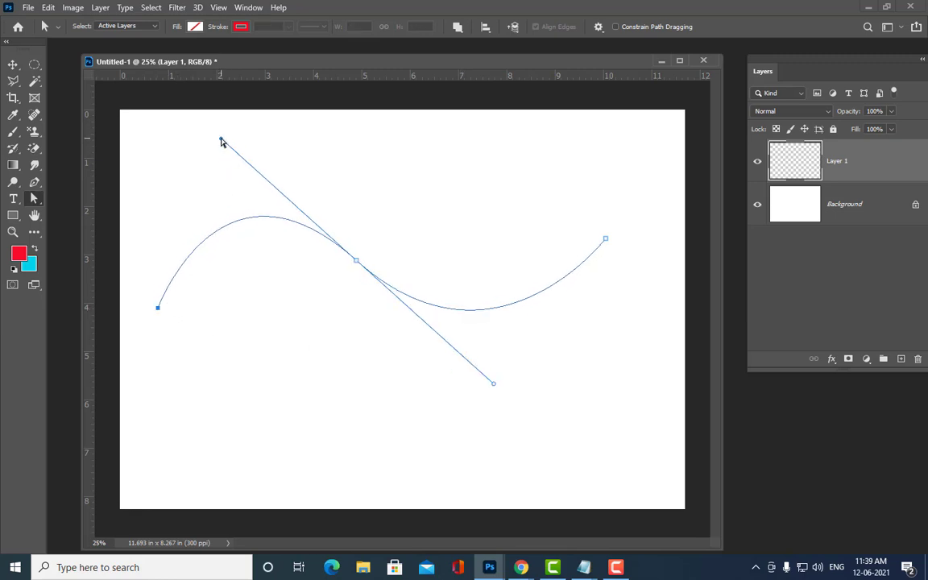
pyautogui.moveTo(493, 383); pyautogui.dragTo(510, 396)
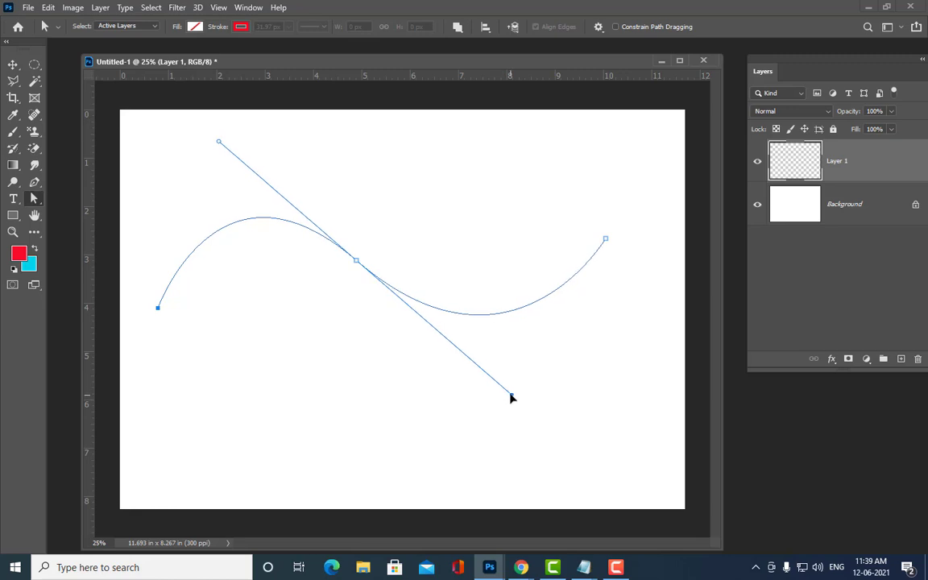
pyautogui.moveTo(219, 142); pyautogui.dragTo(214, 134)
pyautogui.click(475, 210)
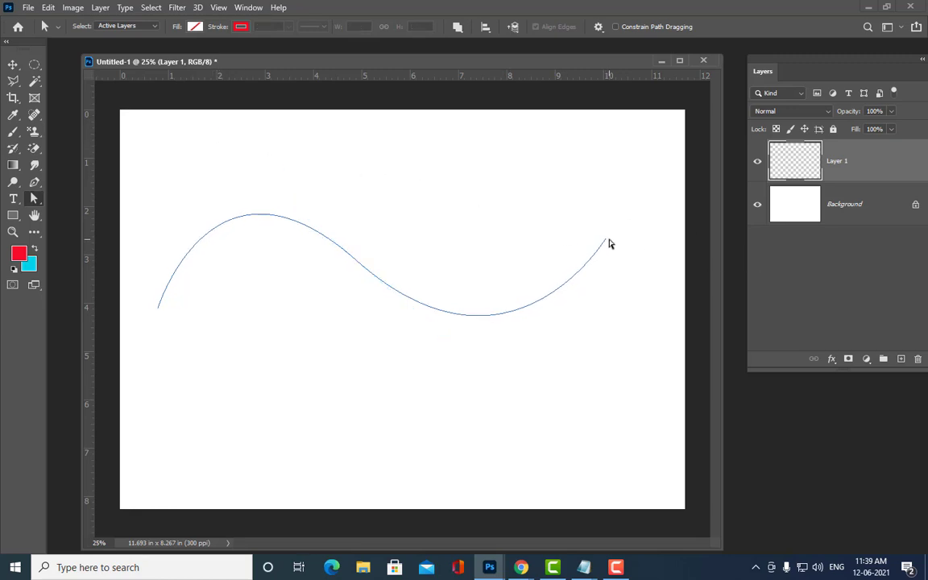
pyautogui.moveTo(605, 240); pyautogui.dragTo(624, 218)
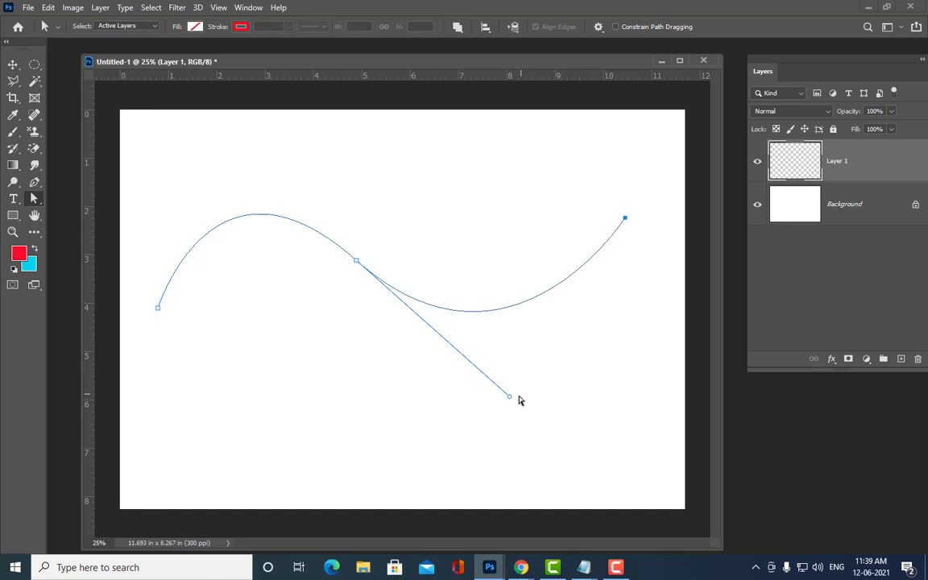
pyautogui.moveTo(509, 395); pyautogui.dragTo(574, 443)
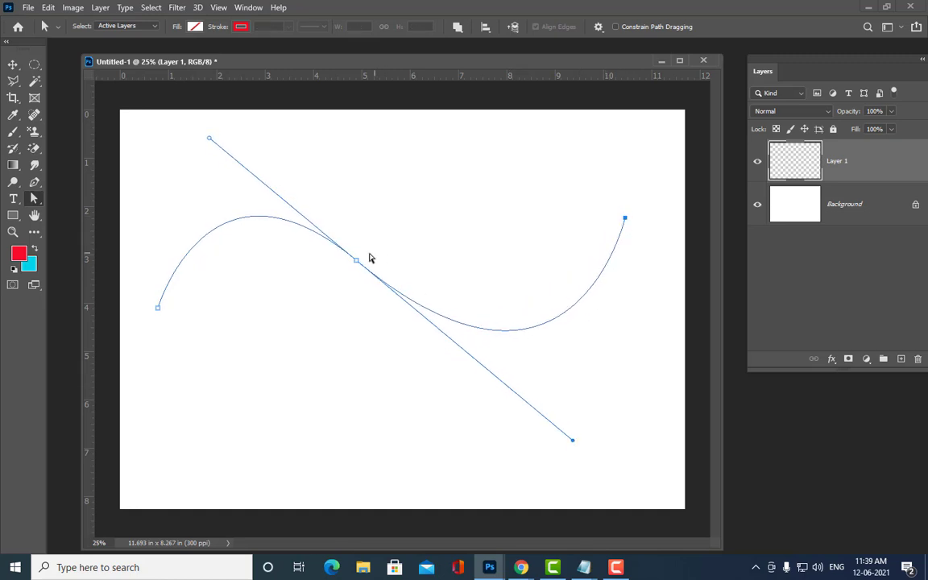
pyautogui.moveTo(356, 261); pyautogui.dragTo(391, 253)
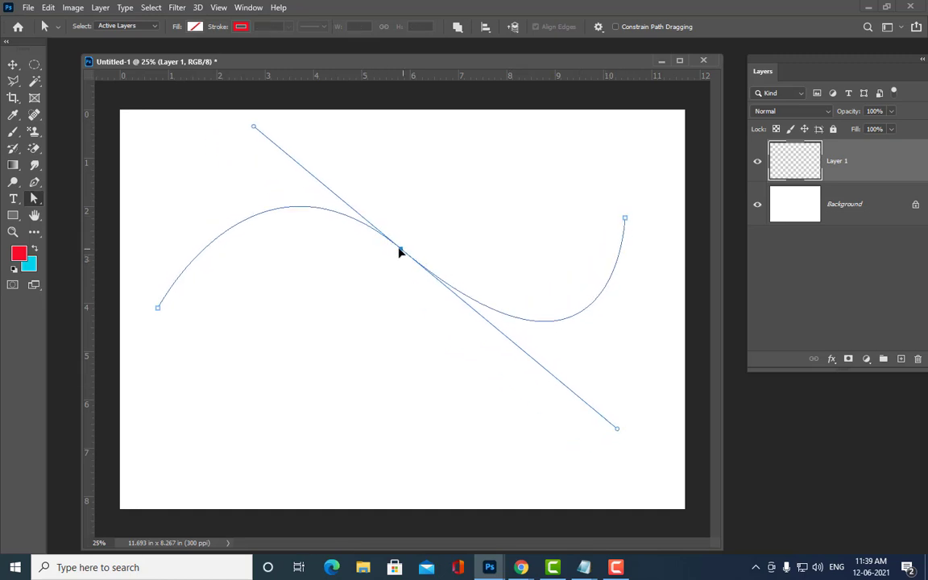
pyautogui.click(324, 332)
pyautogui.click(13, 134)
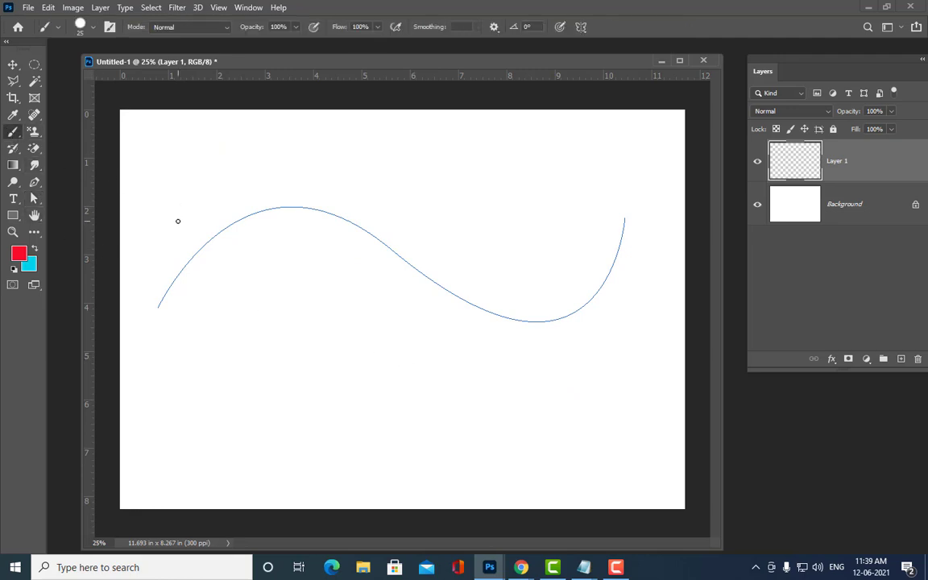
# - Resize the brush, paint a test stroke above the path, and undo it
pyautogui.press(']')
pyautogui.press(']')
pyautogui.press('[')
pyautogui.press('[')
pyautogui.press('[')
pyautogui.press('[')
pyautogui.press('[')
pyautogui.moveTo(143, 191)
pyautogui.mouseDown()
pyautogui.moveTo(234, 141)
pyautogui.moveTo(385, 199)
pyautogui.moveTo(536, 155)
pyautogui.mouseUp()
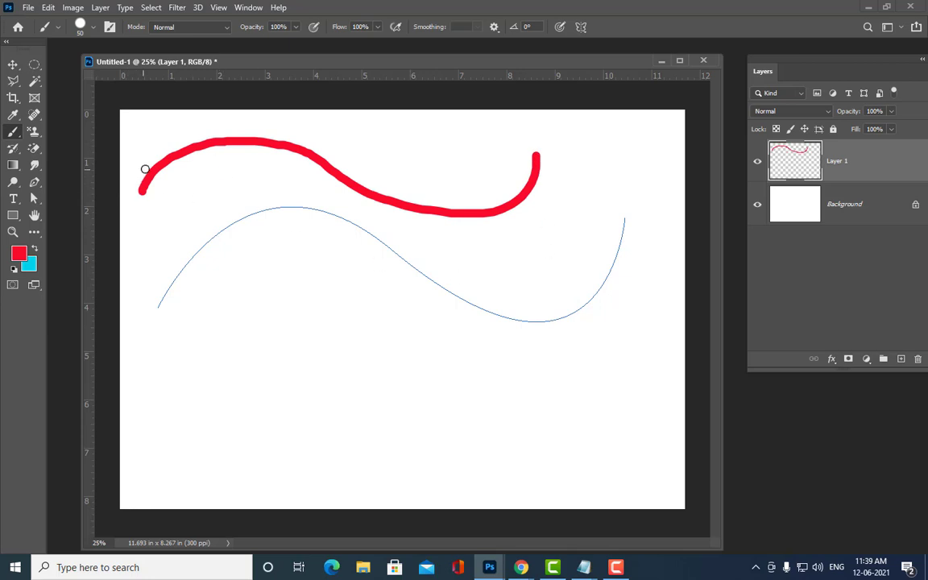
pyautogui.hotkey('ctrl', 'z')
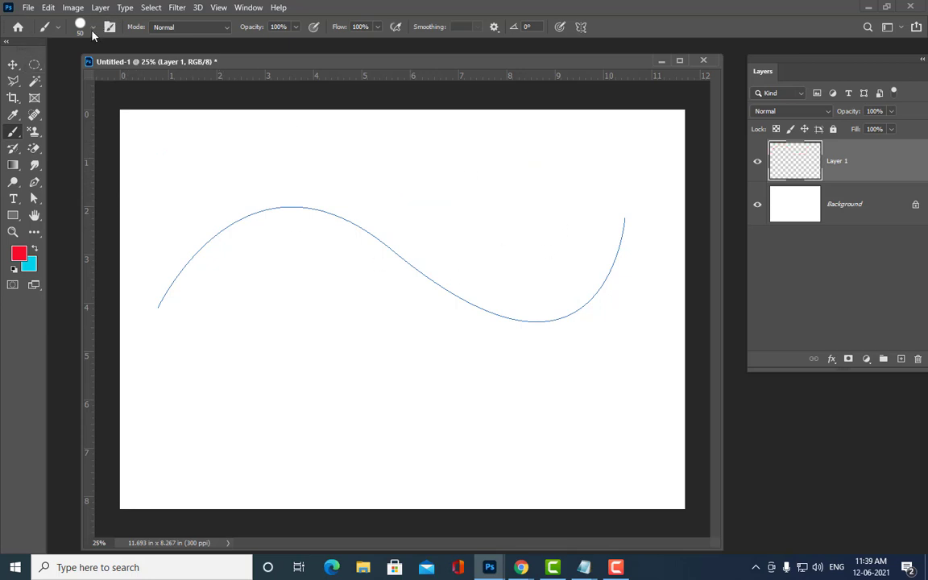
# - Set the brush to a Soft Round tip at 60 px, undoing two test strokes
pyautogui.click(92, 29)
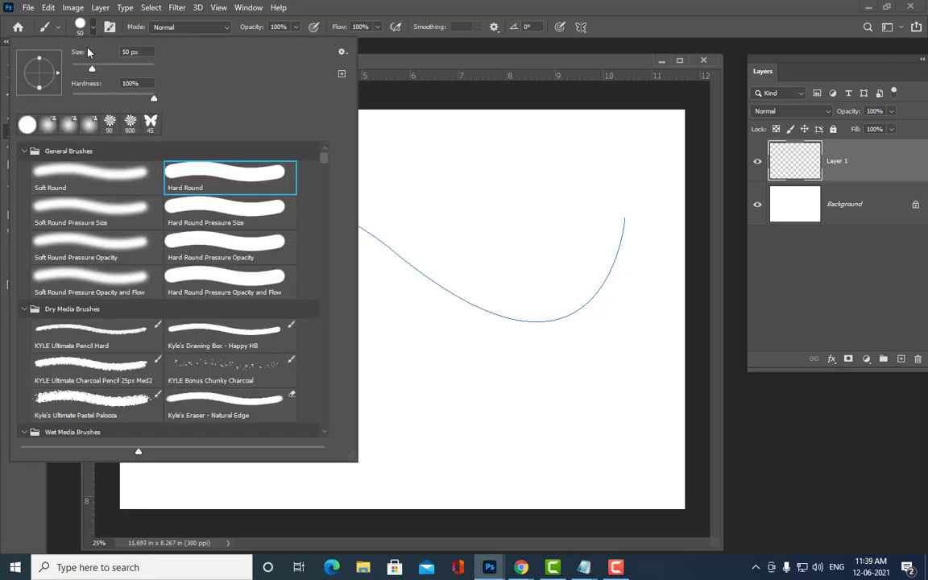
pyautogui.click(45, 178)
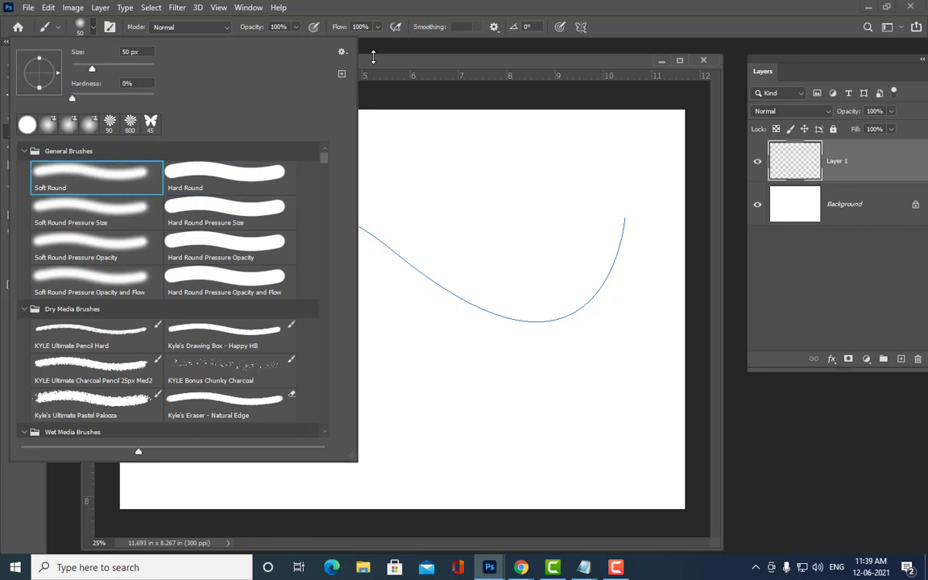
pyautogui.press('Return')
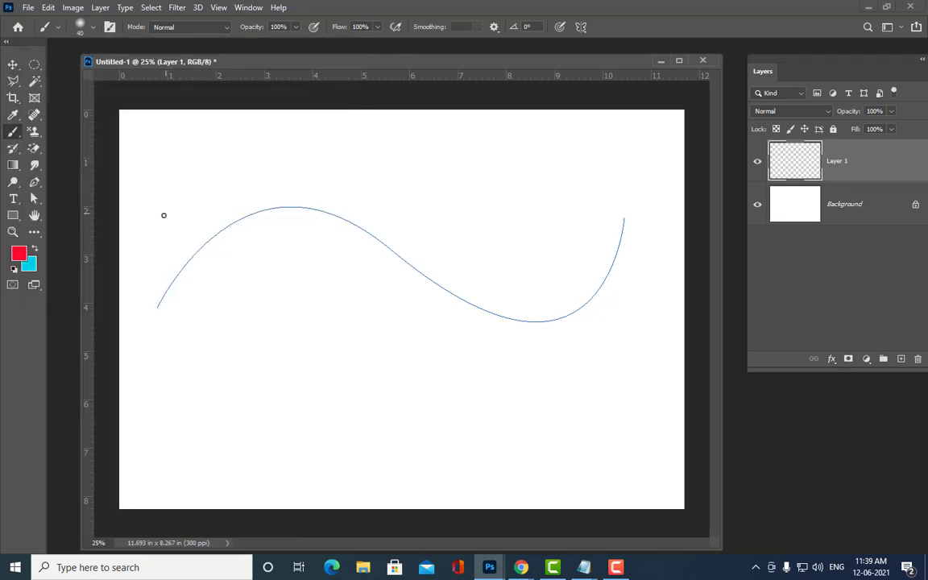
pyautogui.press(']')
pyautogui.press(']')
pyautogui.moveTo(150, 213); pyautogui.dragTo(442, 211)
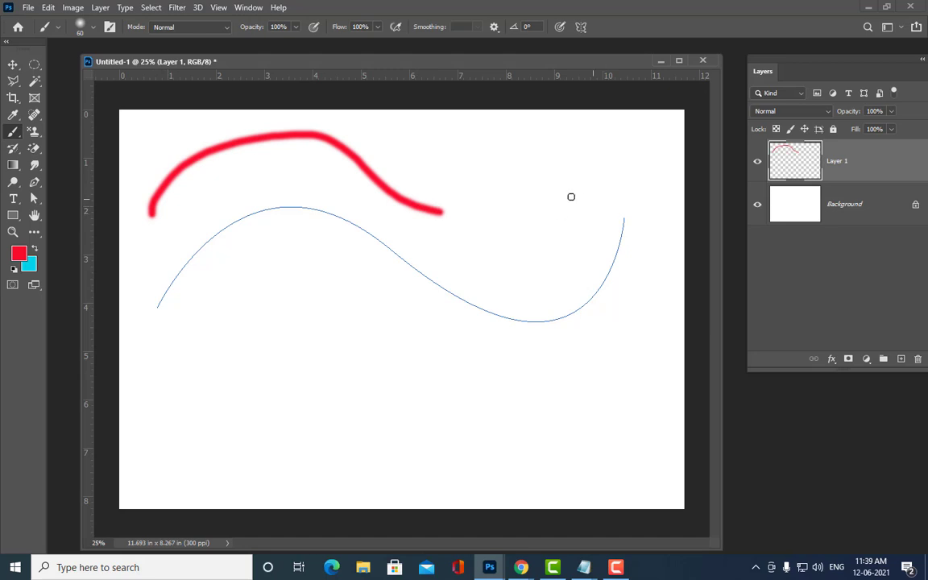
pyautogui.hotkey('ctrl', 'z')
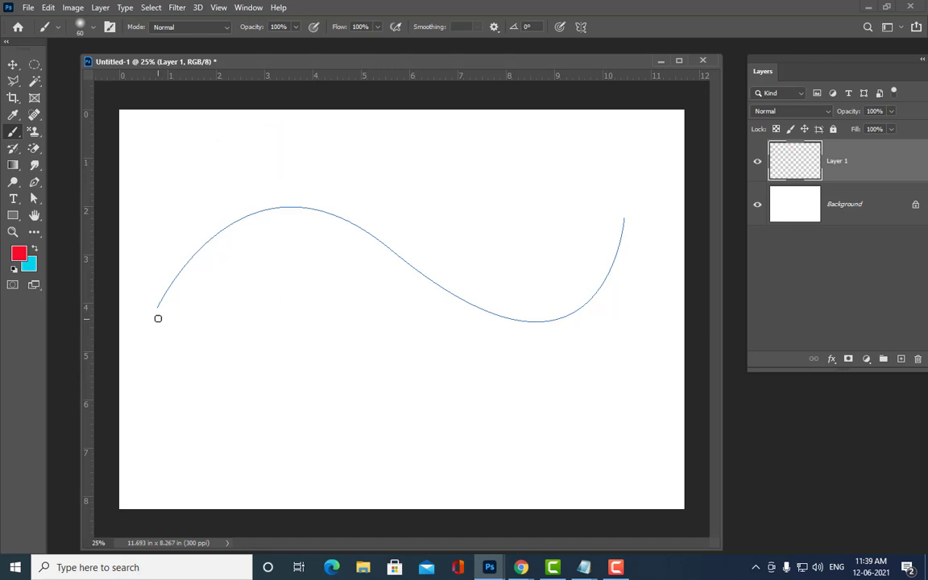
pyautogui.moveTo(153, 186); pyautogui.dragTo(240, 146)
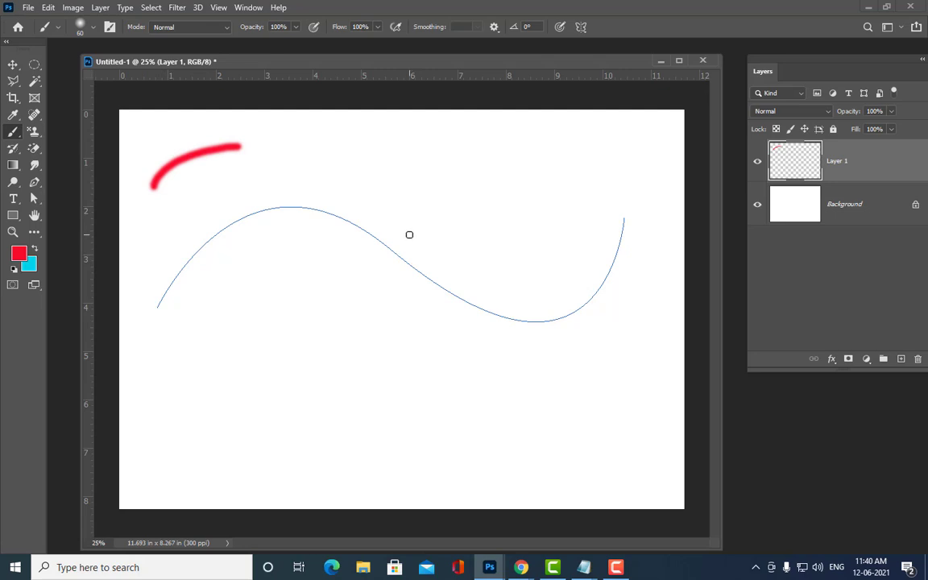
pyautogui.hotkey('ctrl', 'z')
pyautogui.click(35, 185)
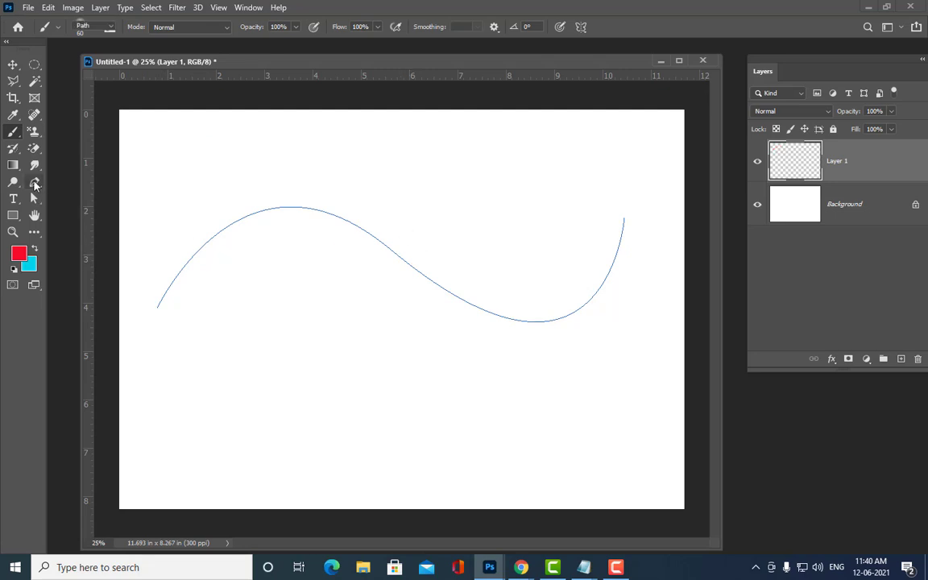
# - Stroke the wave path with the soft red brush, using Brush as the Stroke Path tool
pyautogui.rightClick(300, 212)
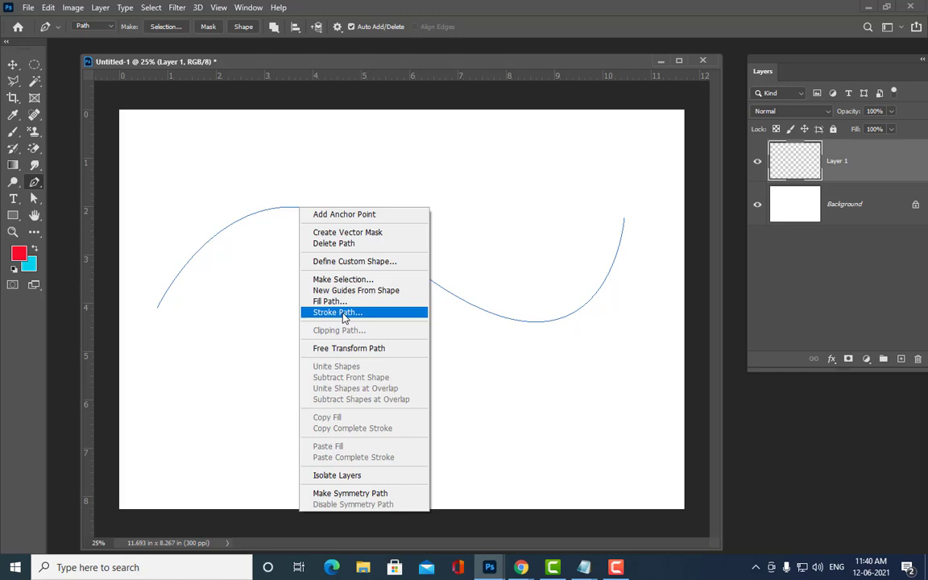
pyautogui.click(344, 314)
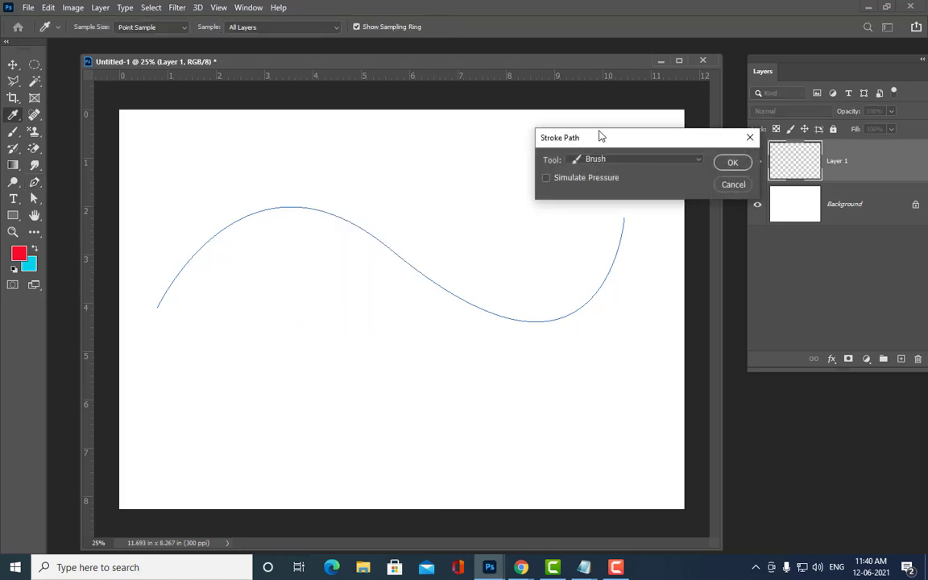
pyautogui.moveTo(600, 137)
pyautogui.mouseDown()
pyautogui.moveTo(258, 62)
pyautogui.moveTo(242, 84)
pyautogui.moveTo(534, 178)
pyautogui.moveTo(465, 104)
pyautogui.moveTo(456, 164)
pyautogui.moveTo(467, 95)
pyautogui.moveTo(396, 68)
pyautogui.moveTo(315, 83)
pyautogui.moveTo(444, 126)
pyautogui.mouseUp()
pyautogui.click(453, 149)
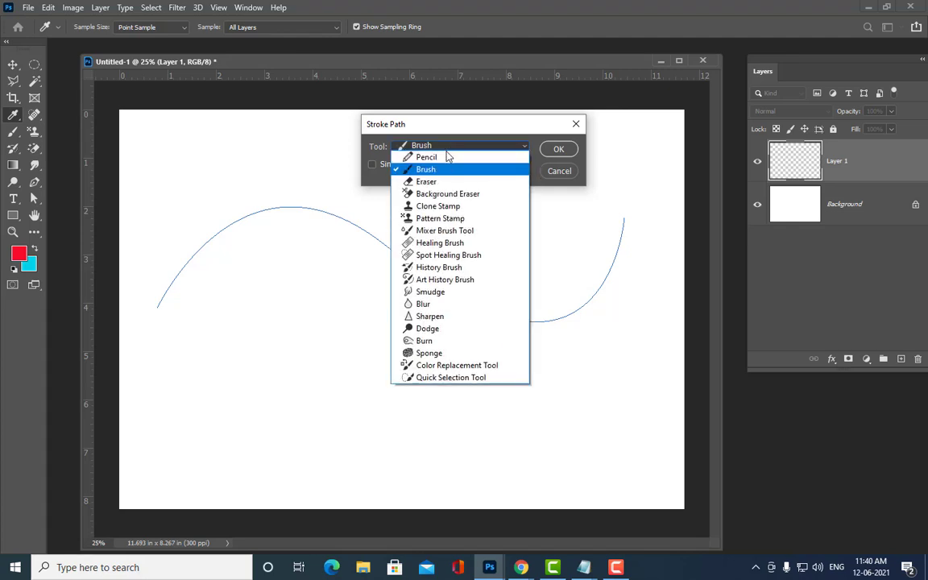
pyautogui.click(480, 167)
pyautogui.moveTo(453, 131)
pyautogui.mouseDown()
pyautogui.moveTo(474, 131)
pyautogui.moveTo(444, 137)
pyautogui.mouseUp()
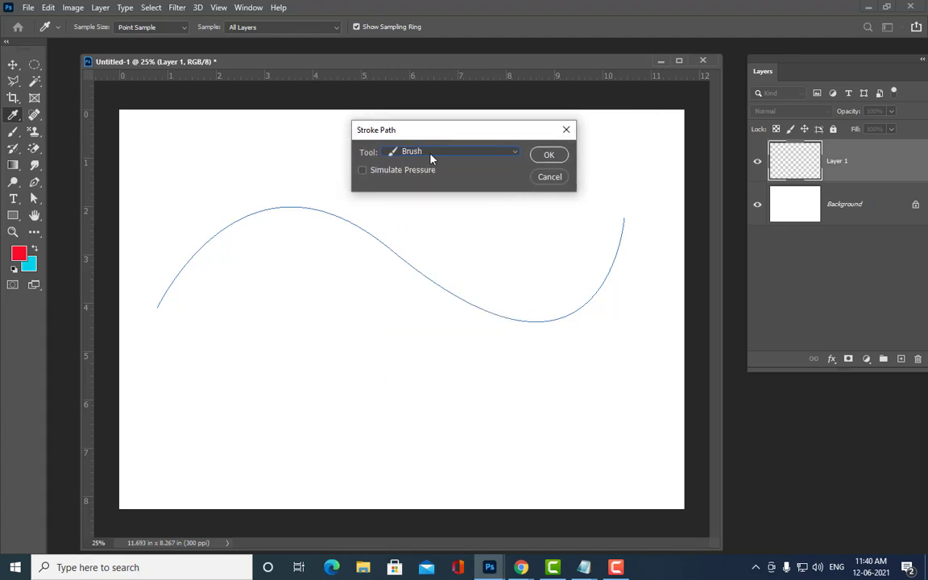
pyautogui.click(548, 155)
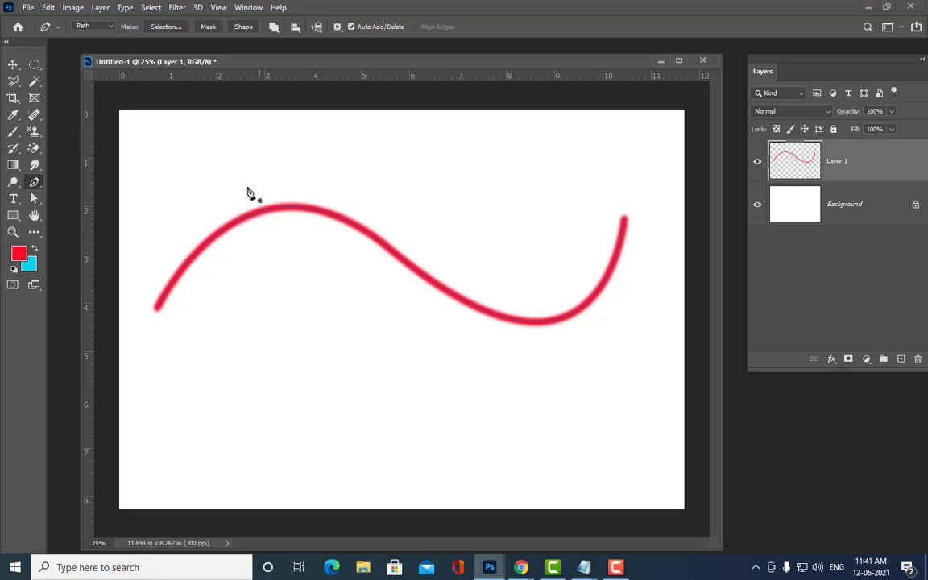
# - Show the Paths panel and dock it beside the Layers panel
pyautogui.click(248, 8)
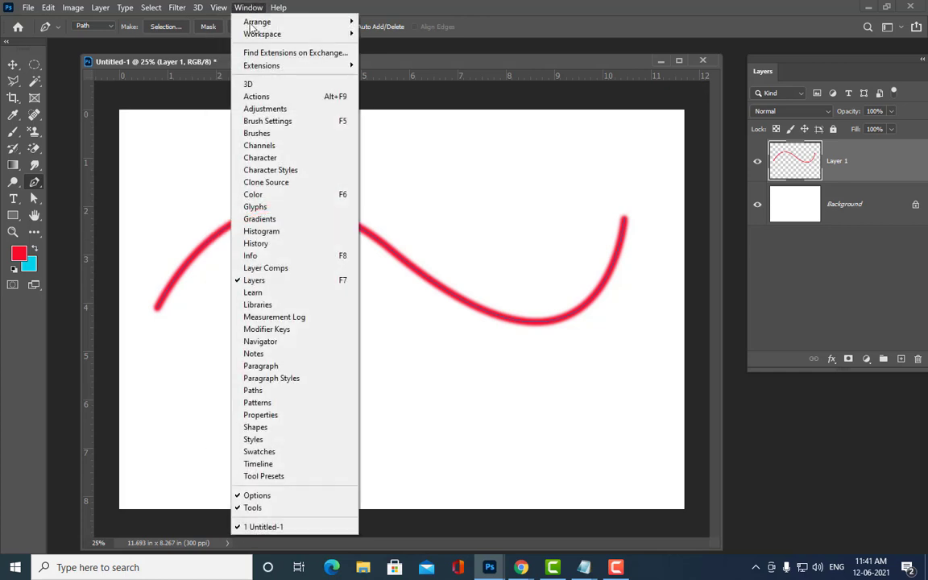
pyautogui.click(283, 392)
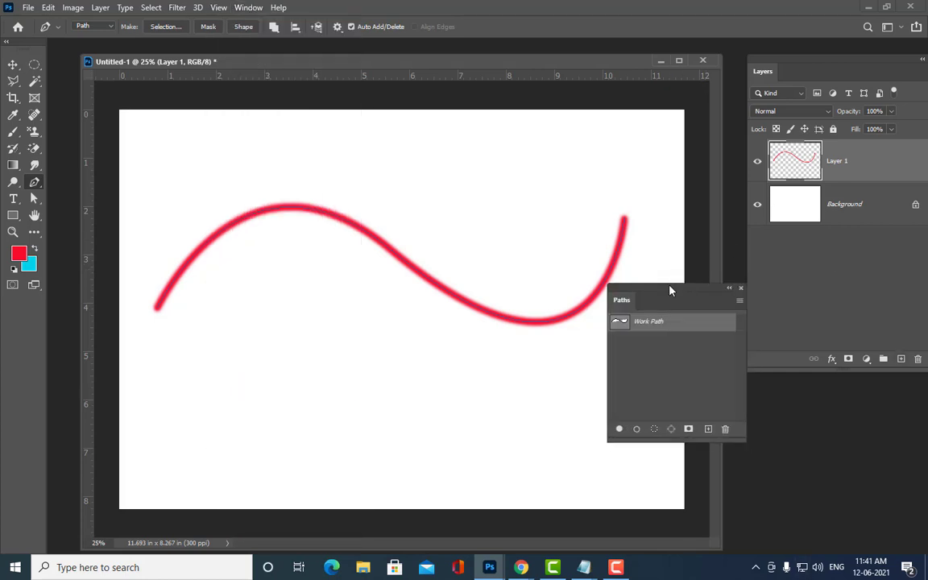
pyautogui.moveTo(669, 290); pyautogui.dragTo(728, 62)
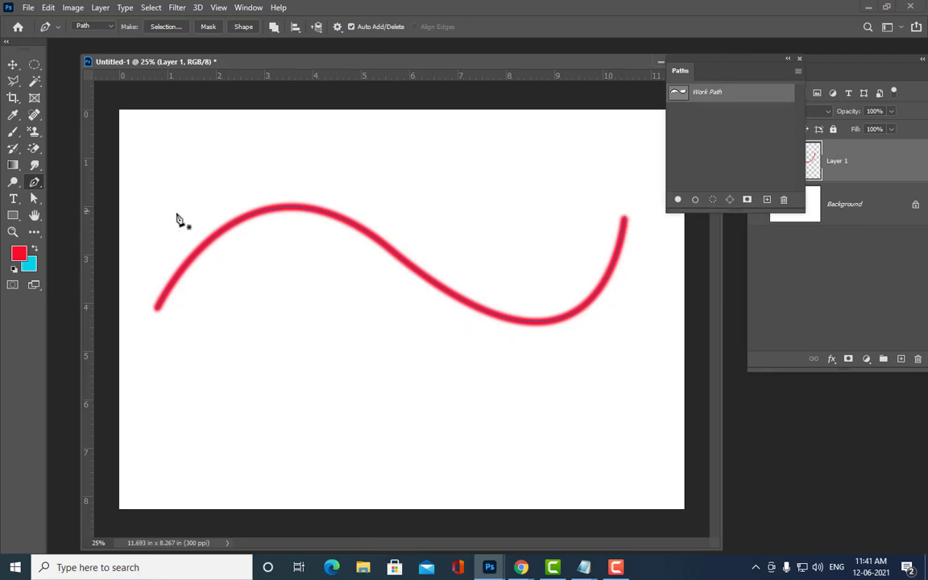
# - Delete the Work Path, then undo back to the unstroked wave path
pyautogui.rightClick(730, 93)
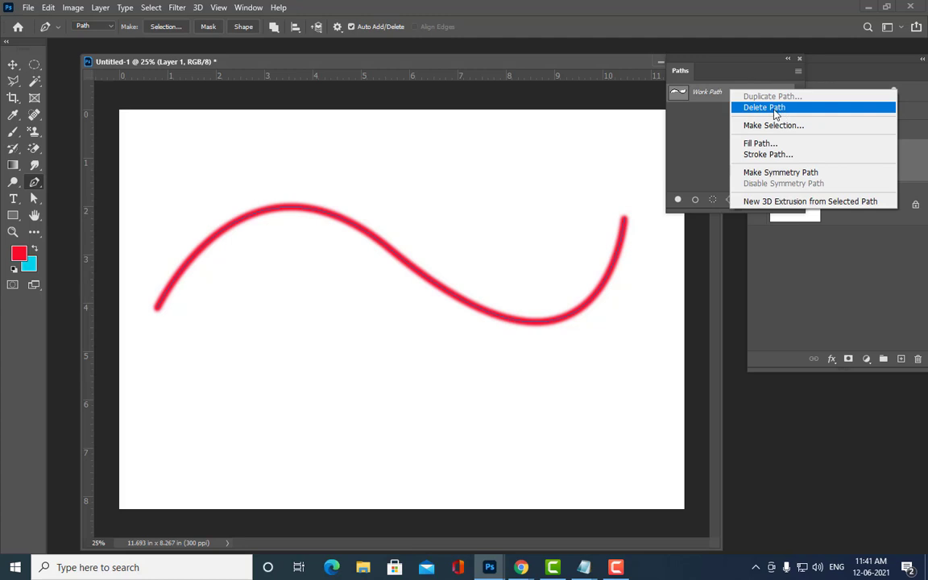
pyautogui.click(707, 98)
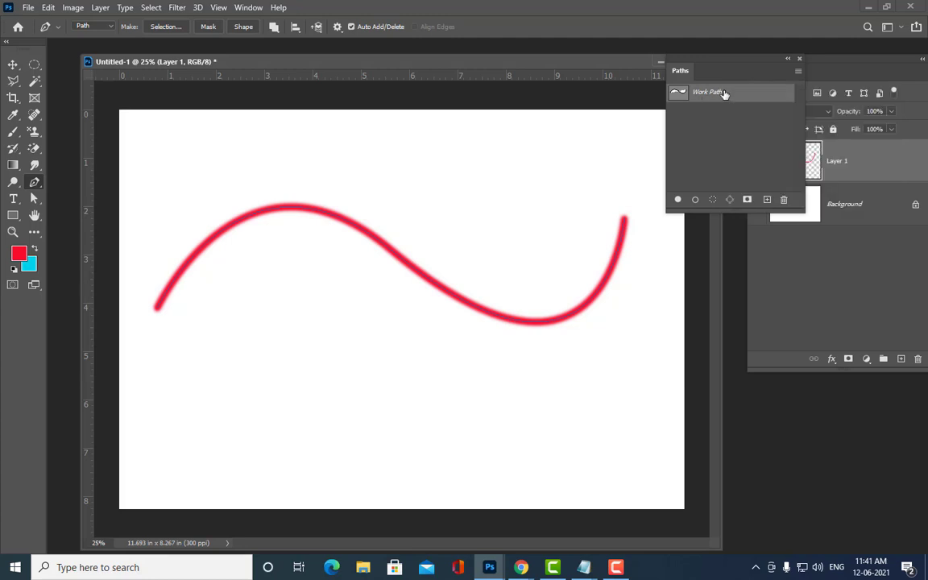
pyautogui.rightClick(724, 95)
pyautogui.click(769, 115)
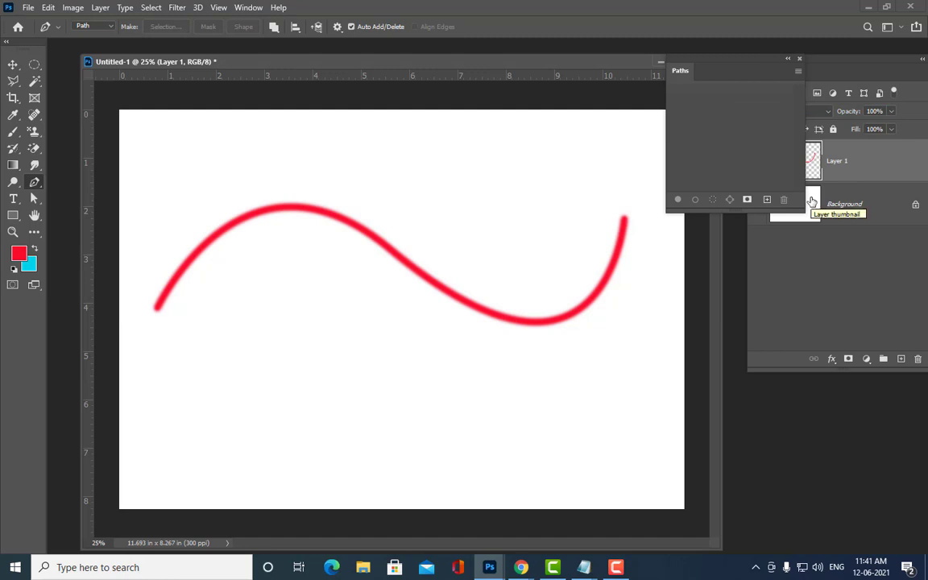
pyautogui.hotkey('ctrl', 'z')
pyautogui.hotkey('ctrl', 'z')
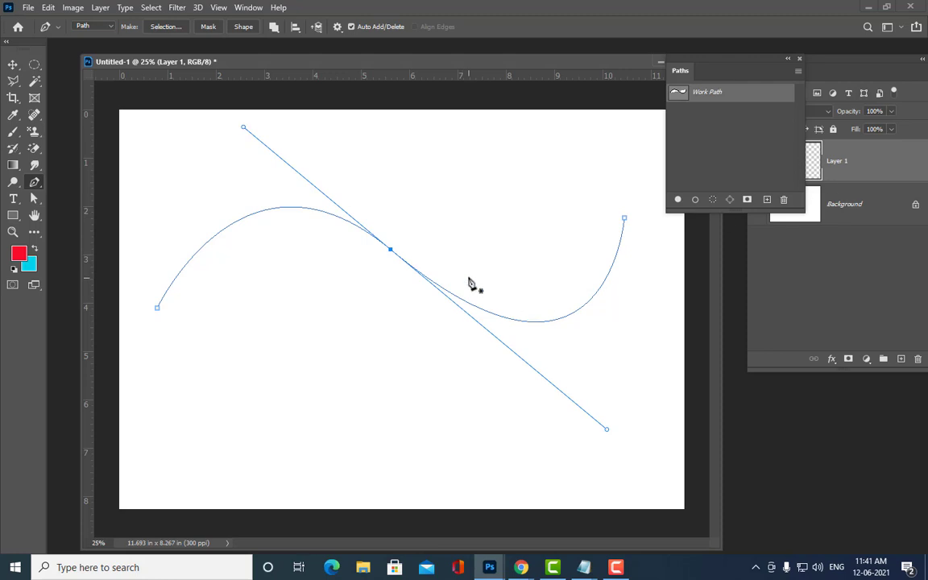
# - Choose the flower-shaped brush tip in the preset picker and shrink it to 50 px
pyautogui.click(13, 132)
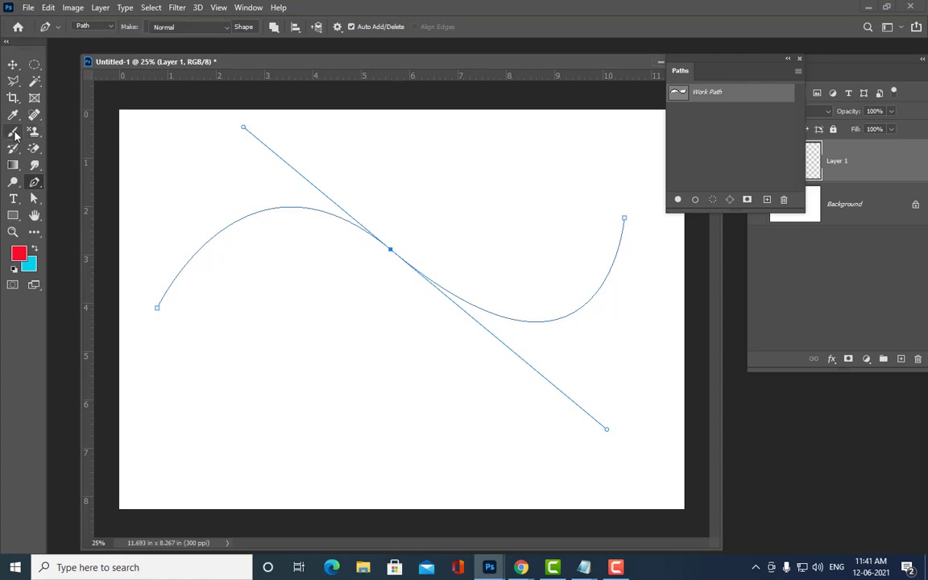
pyautogui.click(87, 27)
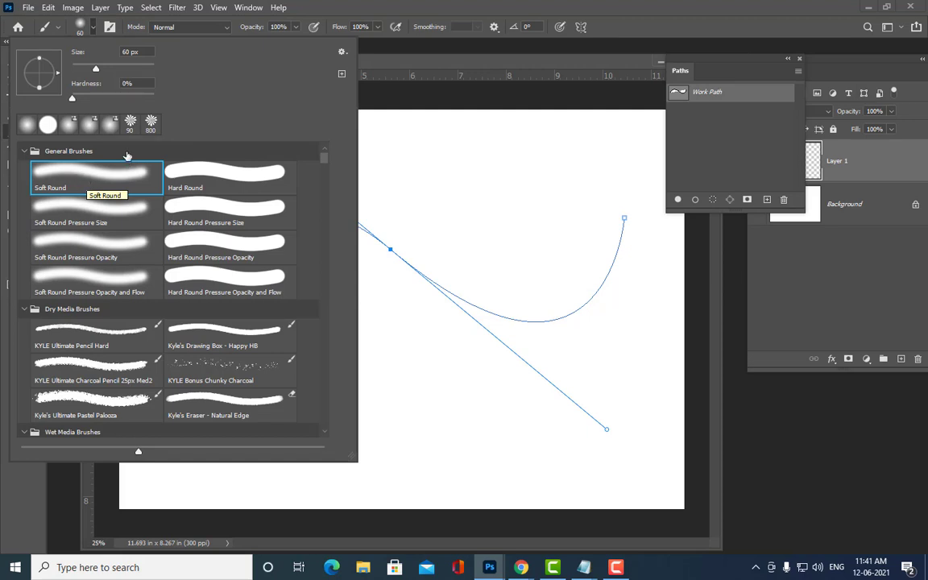
pyautogui.click(131, 125)
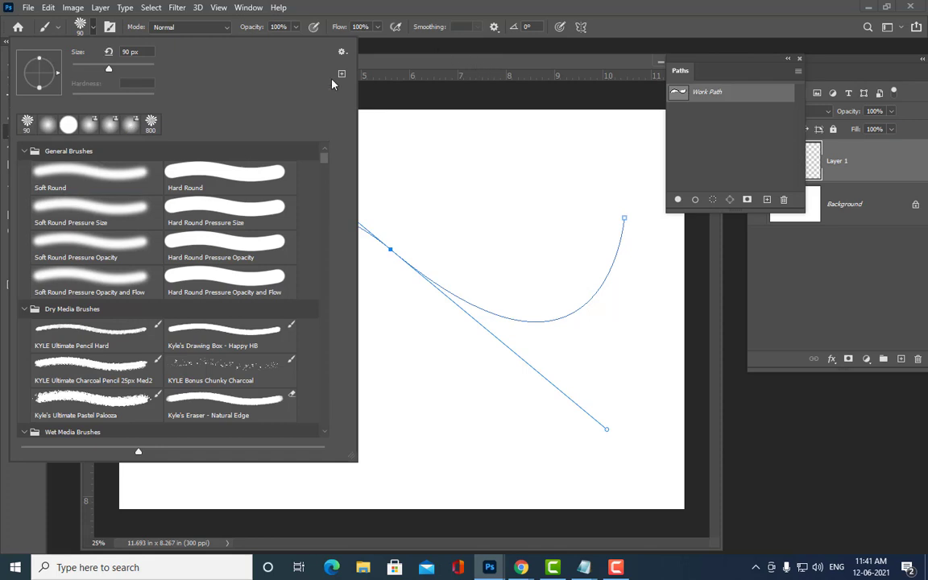
pyautogui.click(149, 121)
pyautogui.scroll(-1, 248, 211)
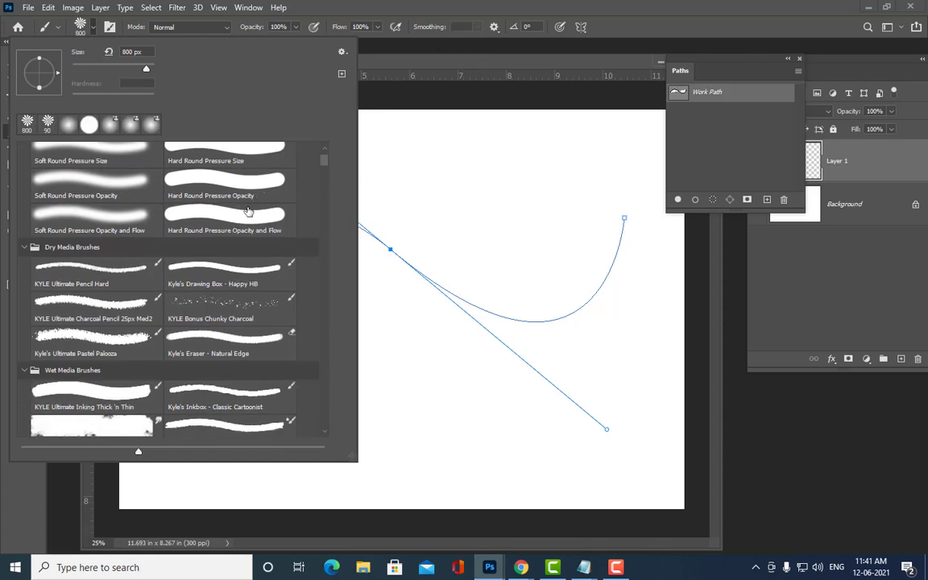
pyautogui.click(399, 60)
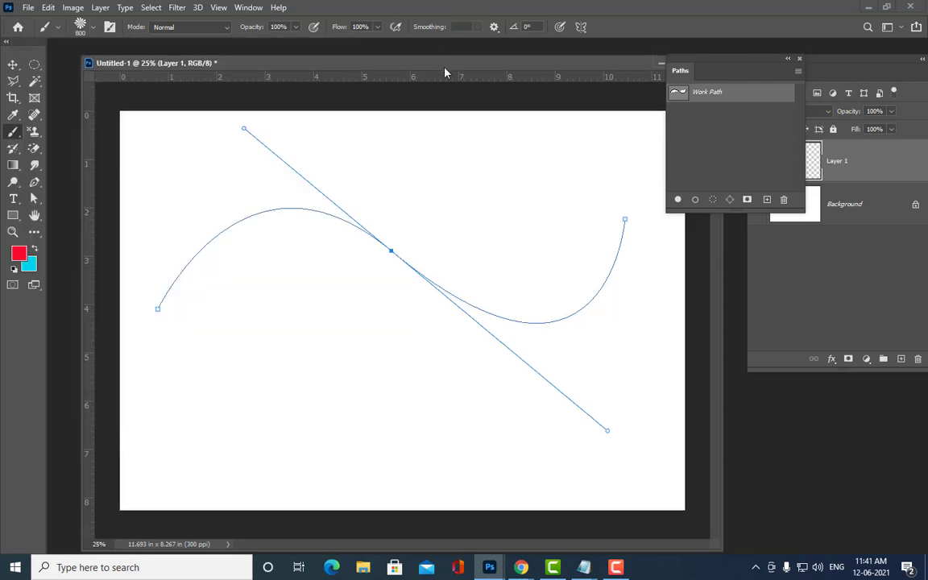
pyautogui.moveTo(400, 60); pyautogui.dragTo(424, 82)
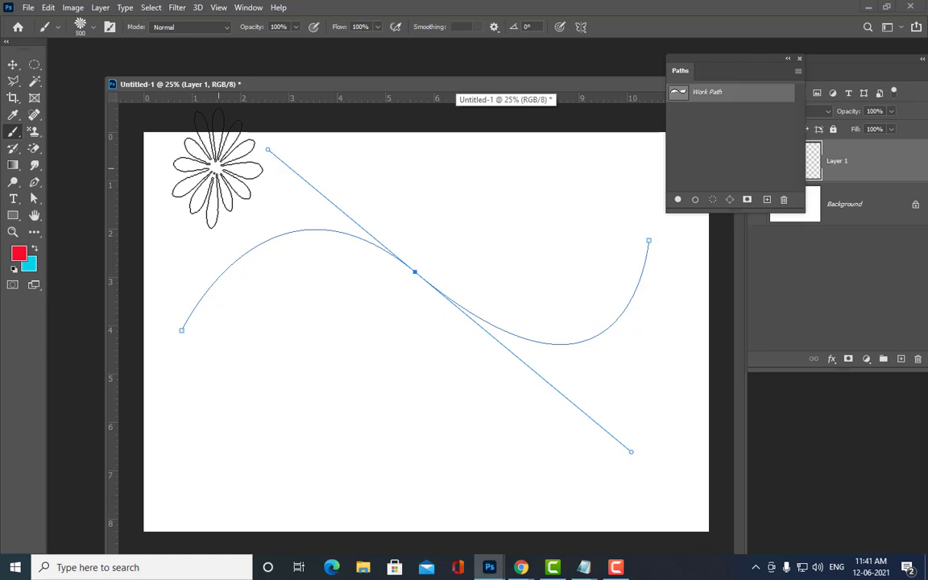
pyautogui.press('[')
pyautogui.press('[')
pyautogui.press('[')
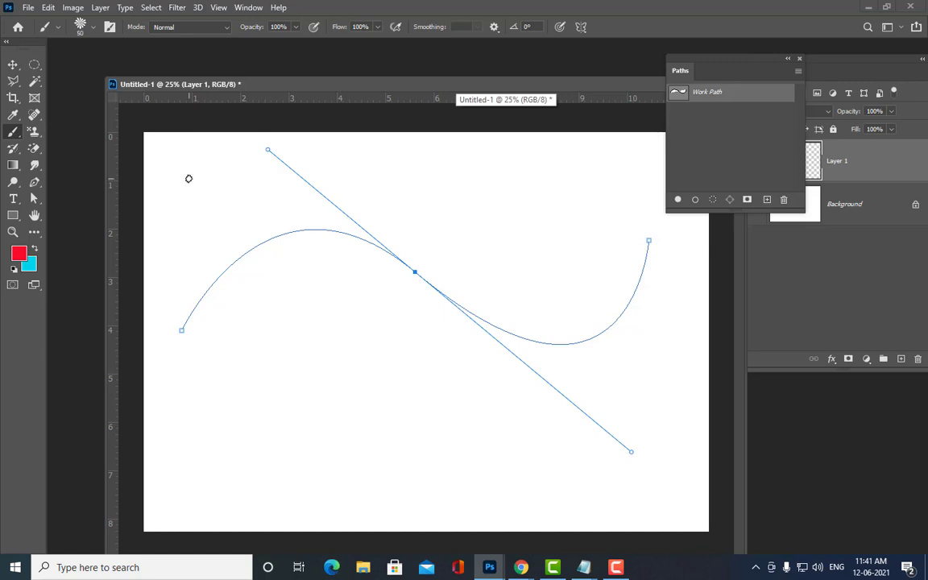
# - Size the flower brush to 70 px and paint three test strokes across the top, undoing each
pyautogui.press('[')
pyautogui.press(']')
pyautogui.press(']')
pyautogui.press(']')
pyautogui.moveTo(161, 178); pyautogui.dragTo(640, 178)
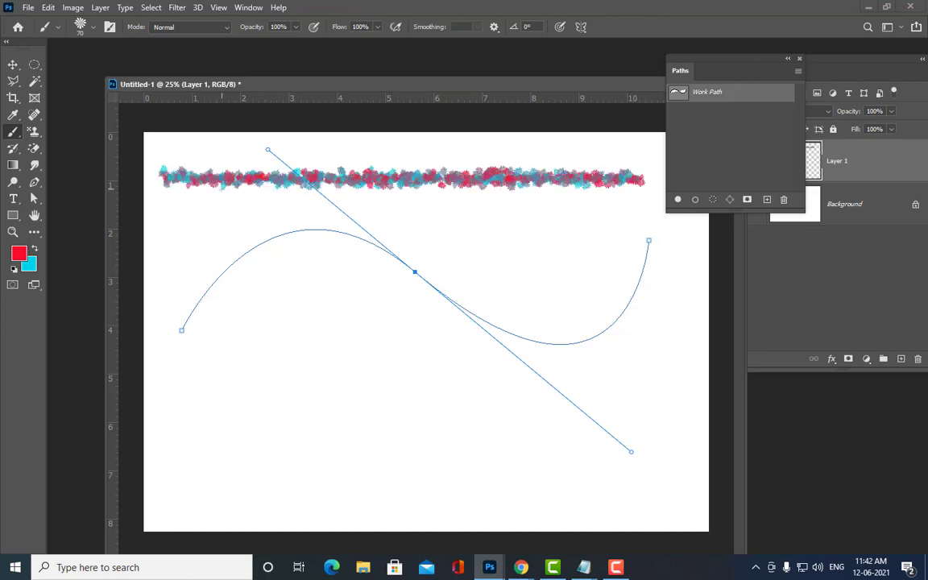
pyautogui.hotkey('ctrl', 'z')
pyautogui.moveTo(195, 175); pyautogui.dragTo(555, 166)
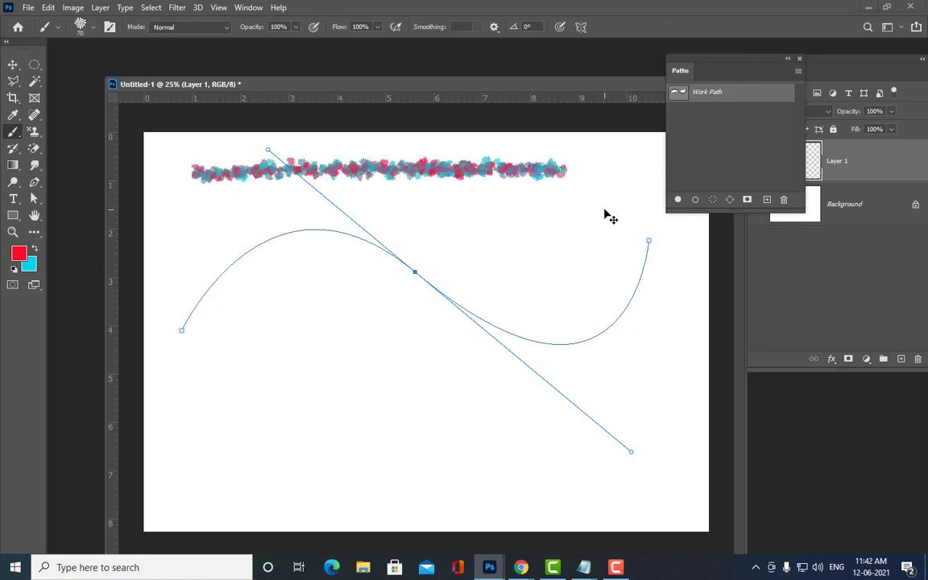
pyautogui.hotkey('ctrl', 'z')
pyautogui.moveTo(211, 165); pyautogui.dragTo(455, 165)
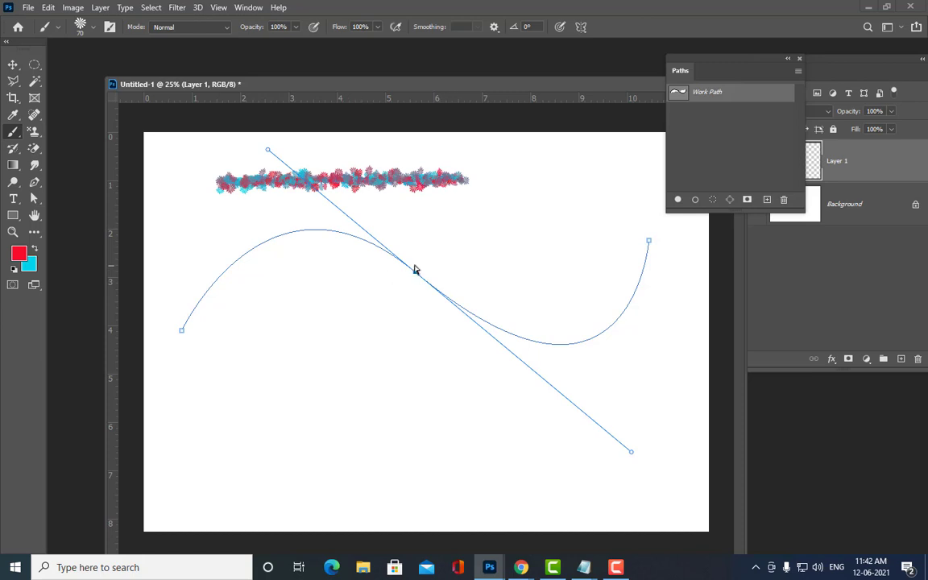
pyautogui.hotkey('ctrl', 'z')
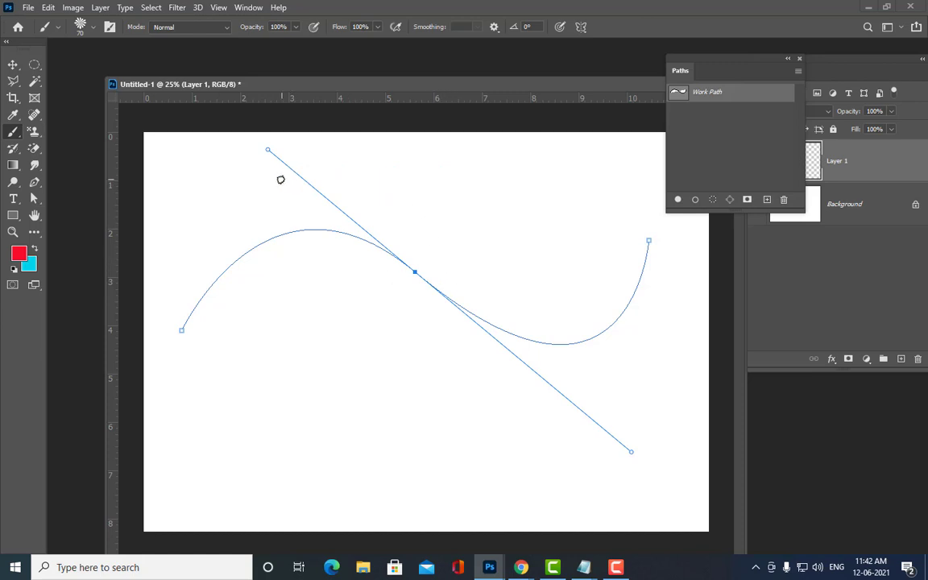
# - Stroke the wave Work Path with the flower brush, producing a red-and-cyan floral S-curve
pyautogui.click(35, 182)
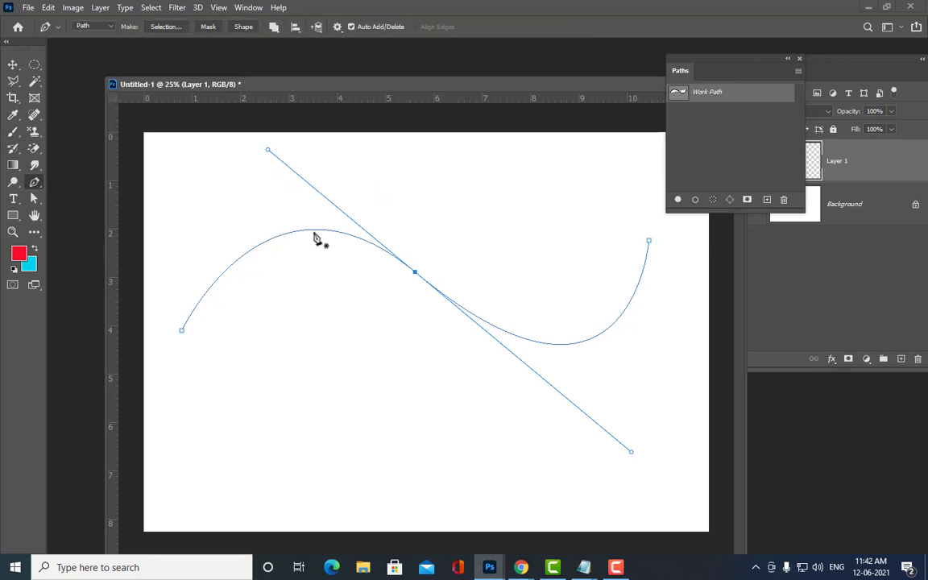
pyautogui.rightClick(415, 273)
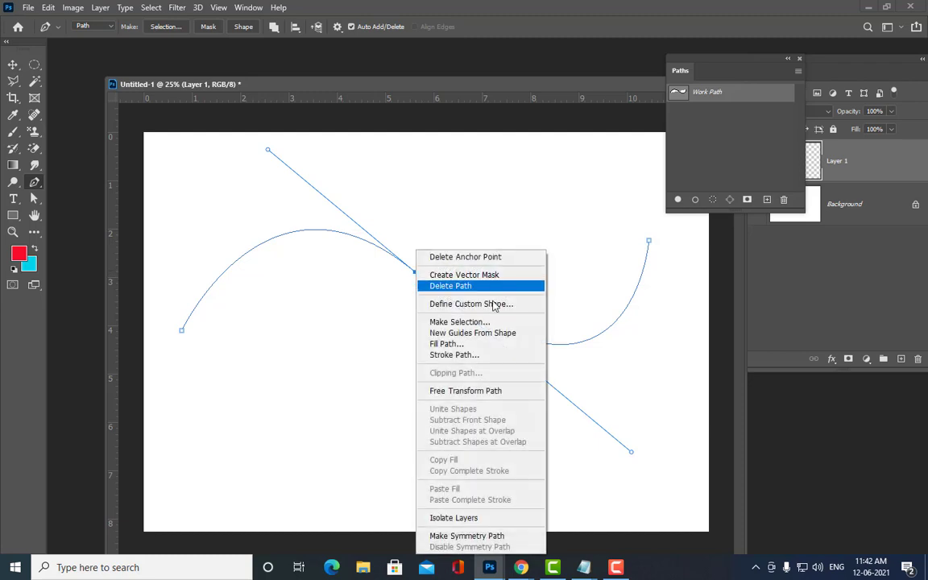
pyautogui.click(493, 358)
pyautogui.click(419, 151)
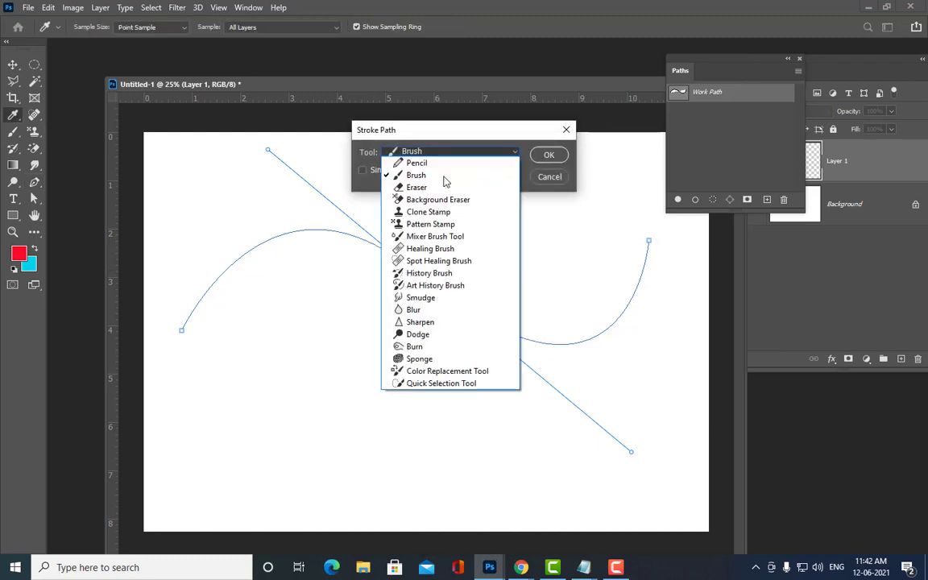
pyautogui.click(427, 177)
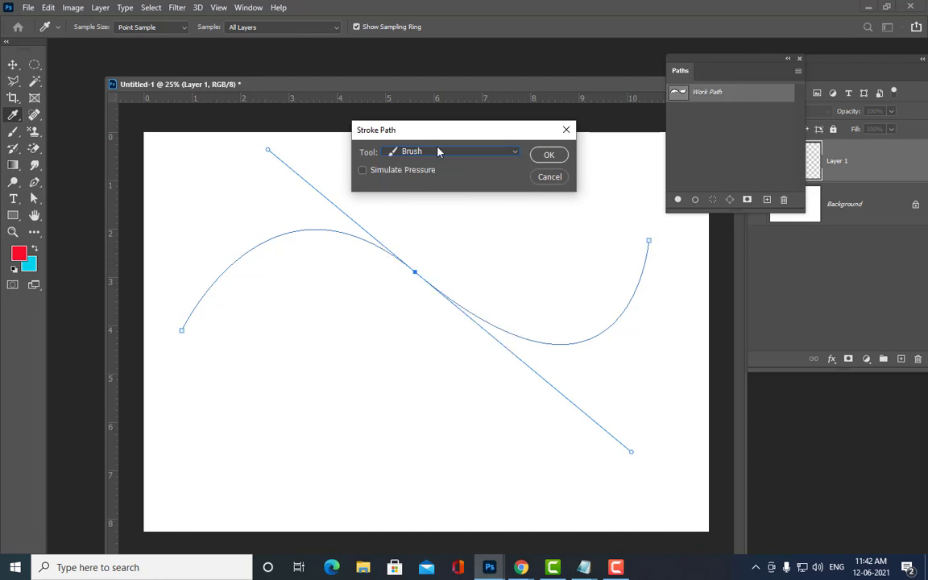
pyautogui.moveTo(441, 134); pyautogui.dragTo(432, 141)
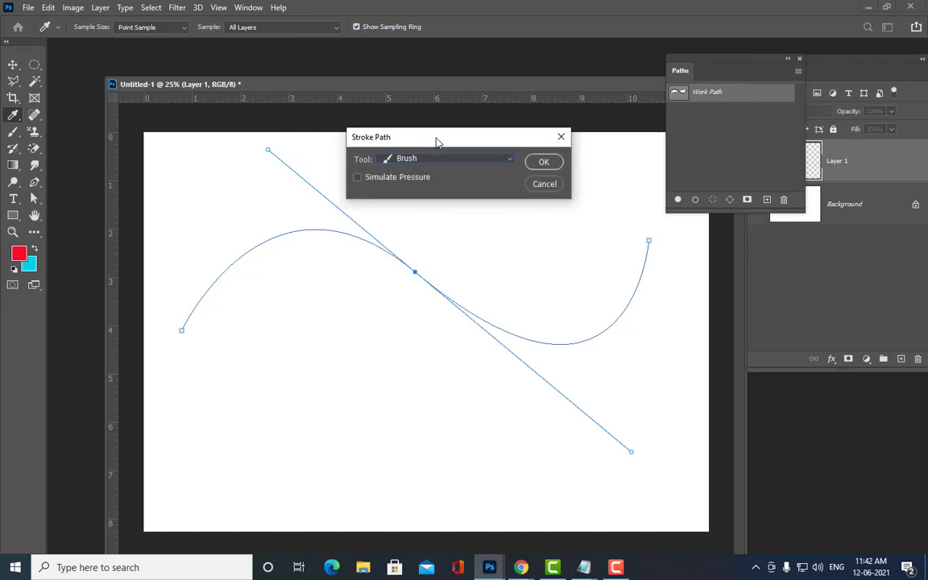
pyautogui.click(539, 163)
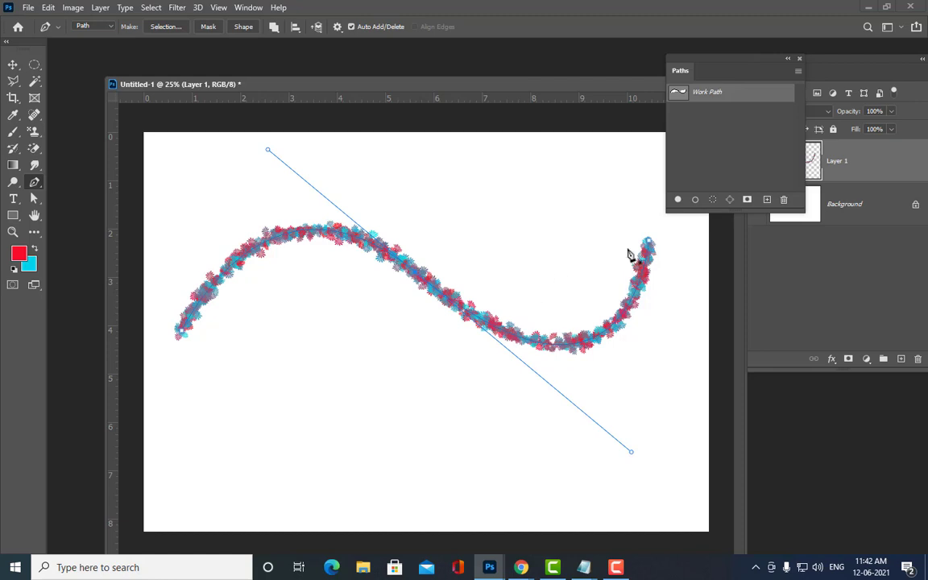
# - Delete the Work Path and reposition the Paths panel
pyautogui.rightClick(752, 96)
pyautogui.click(779, 113)
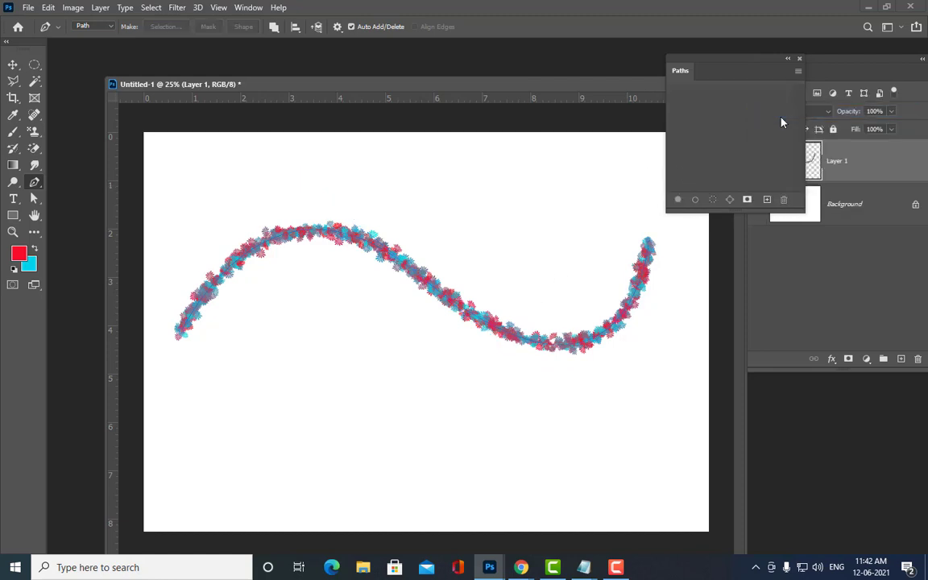
pyautogui.moveTo(687, 73)
pyautogui.mouseDown()
pyautogui.moveTo(541, 66)
pyautogui.moveTo(572, 66)
pyautogui.mouseUp()
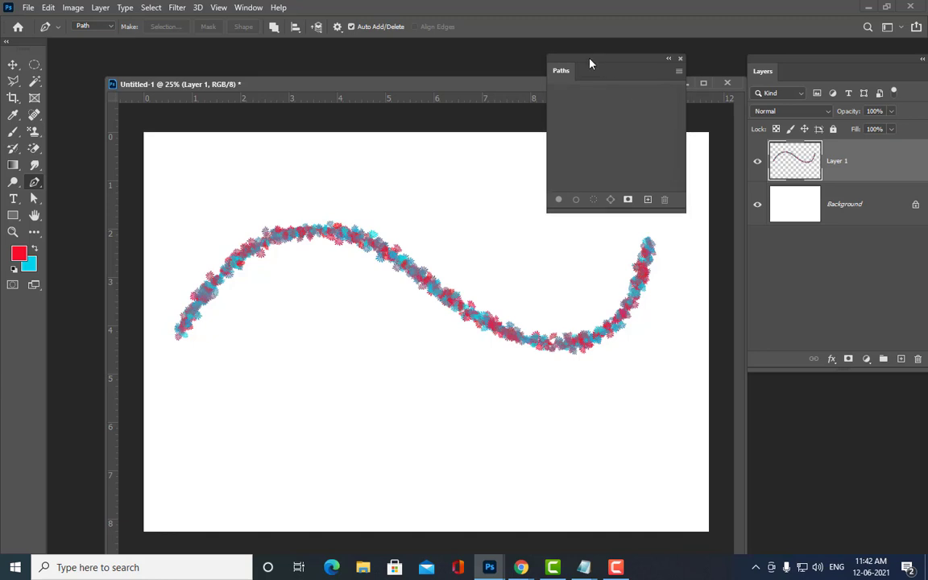
pyautogui.moveTo(590, 64); pyautogui.dragTo(652, 65)
# - Undo the floral stroke and path, dock Paths over Layers, and shift the canvas left
pyautogui.hotkey('ctrl', 'z')
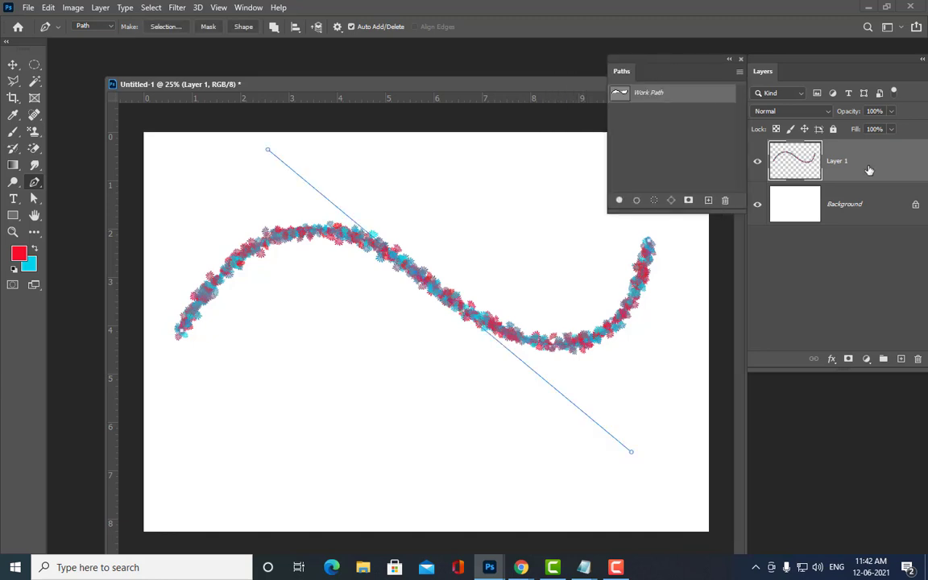
pyautogui.hotkey('ctrl', 'z')
pyautogui.hotkey('ctrl', 'z')
pyautogui.hotkey('ctrl', 'z')
pyautogui.hotkey('ctrl', 'z')
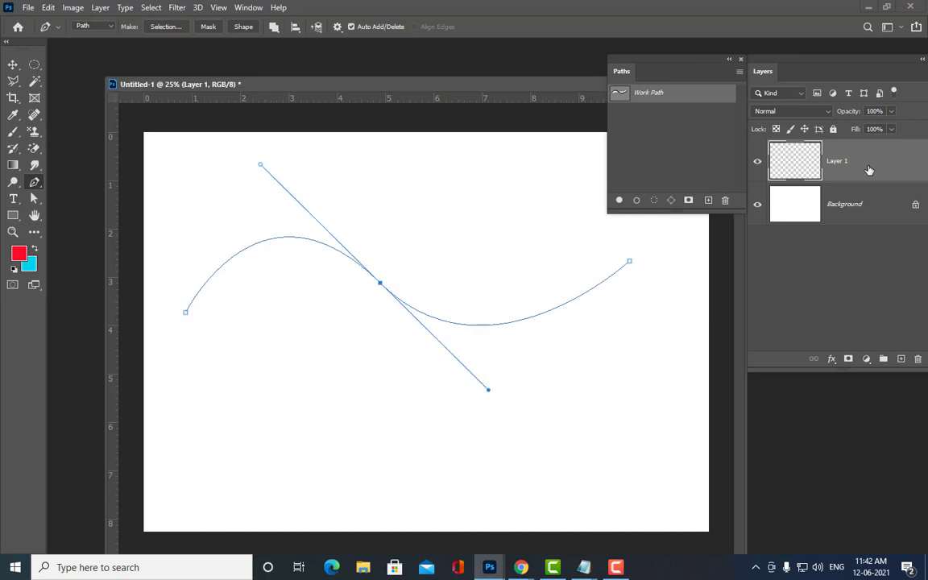
pyautogui.hotkey('ctrl', 'z')
pyautogui.hotkey('ctrl', 'z')
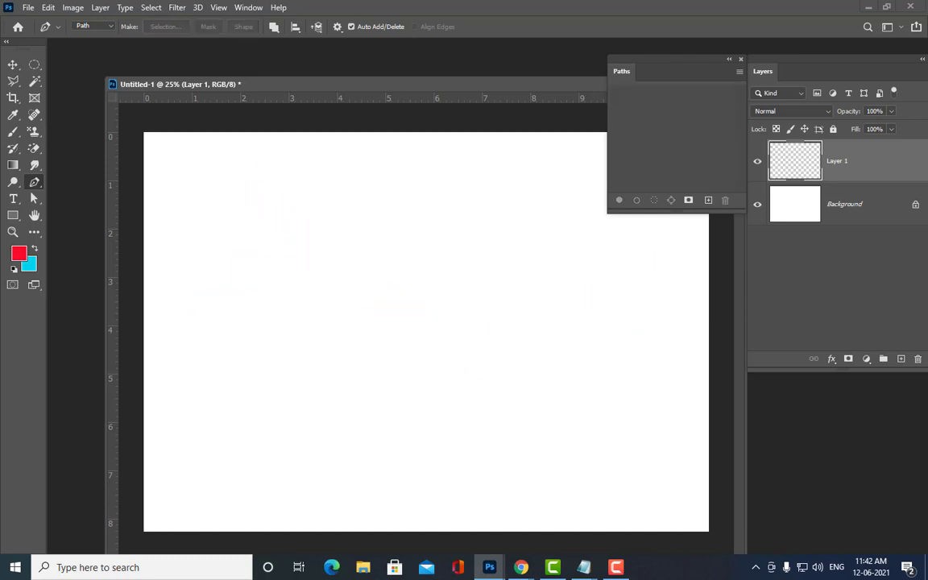
pyautogui.moveTo(614, 64); pyautogui.dragTo(753, 65)
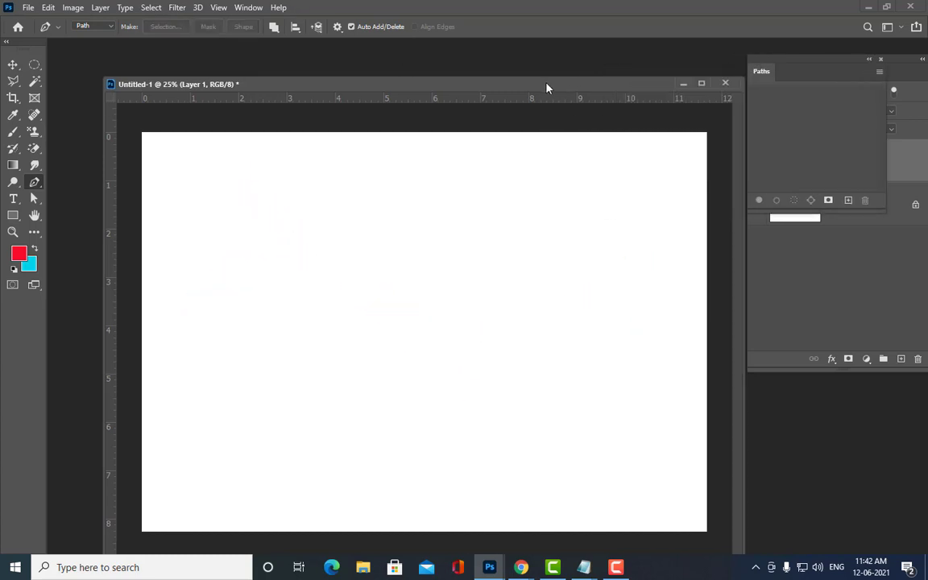
pyautogui.moveTo(547, 86); pyautogui.dragTo(517, 85)
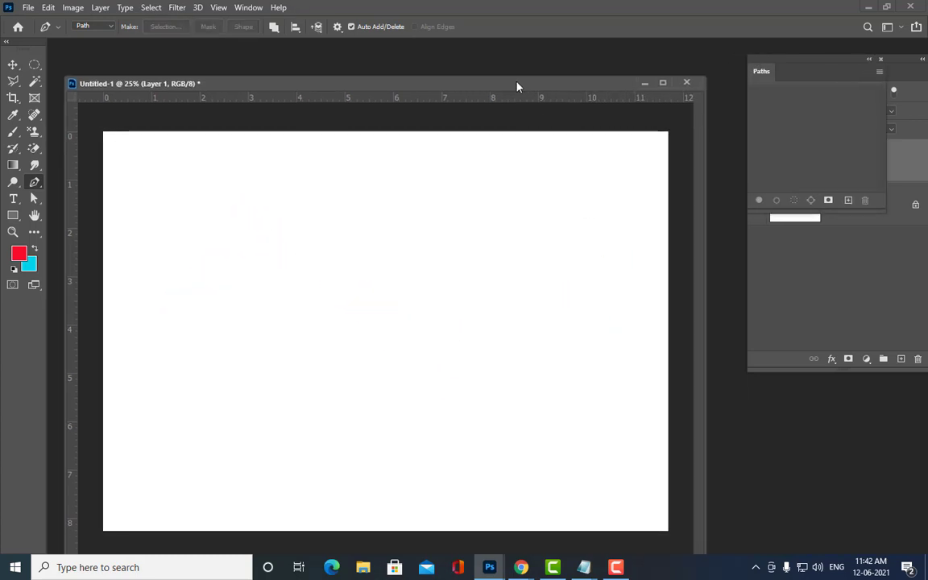
# - Launch Chrome maximized and search Google Images for 'sunflower'
pyautogui.click(868, 12)
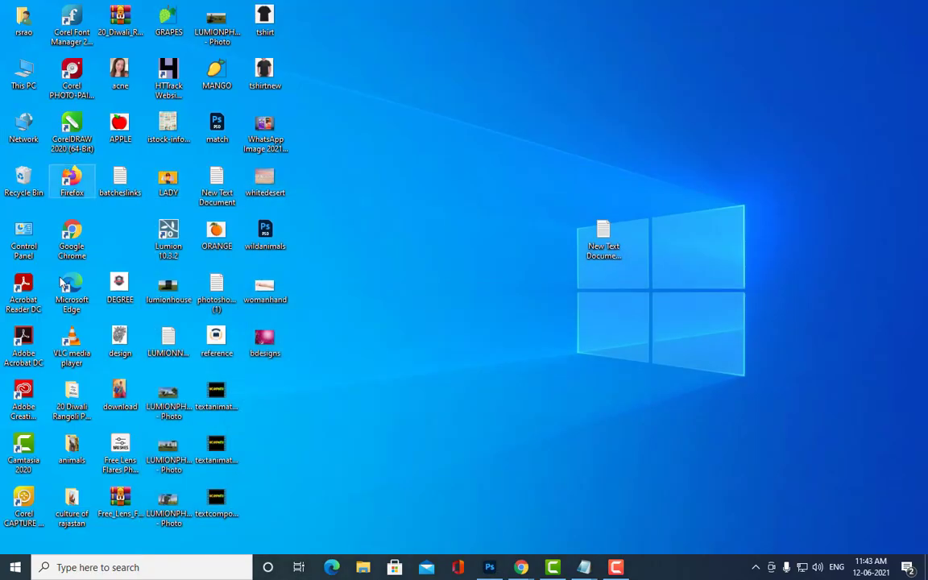
pyautogui.doubleClick(83, 236)
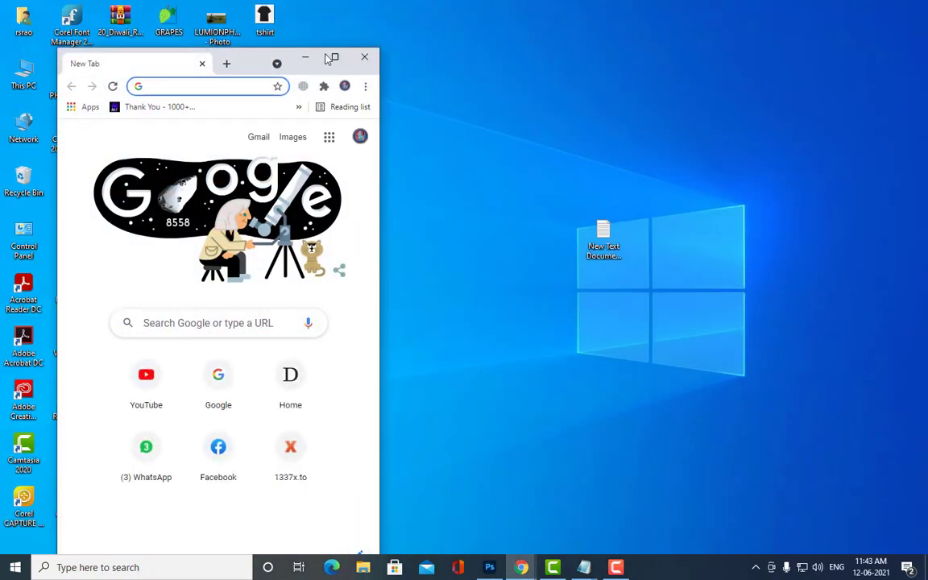
pyautogui.moveTo(326, 73); pyautogui.dragTo(301, 2)
pyautogui.click(835, 91)
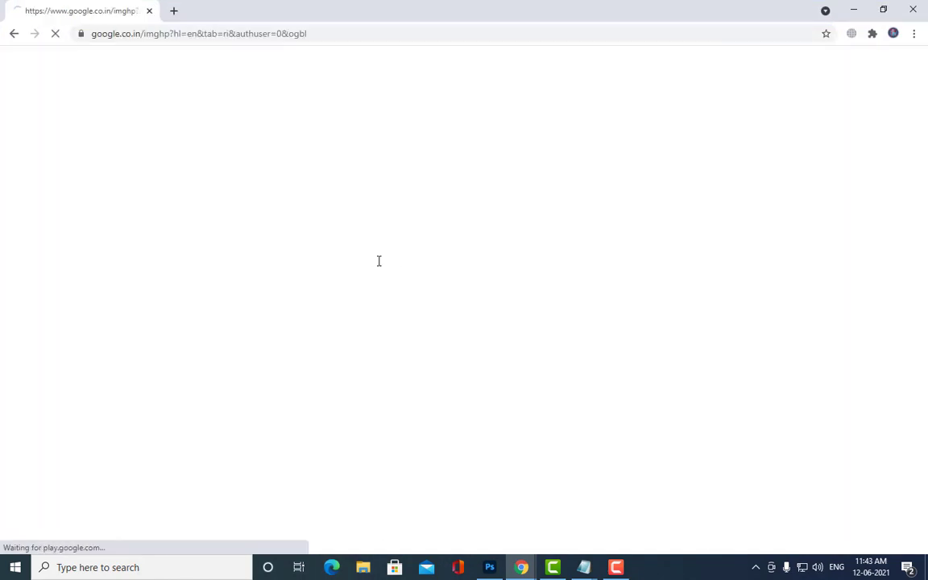
pyautogui.write('sunflo')
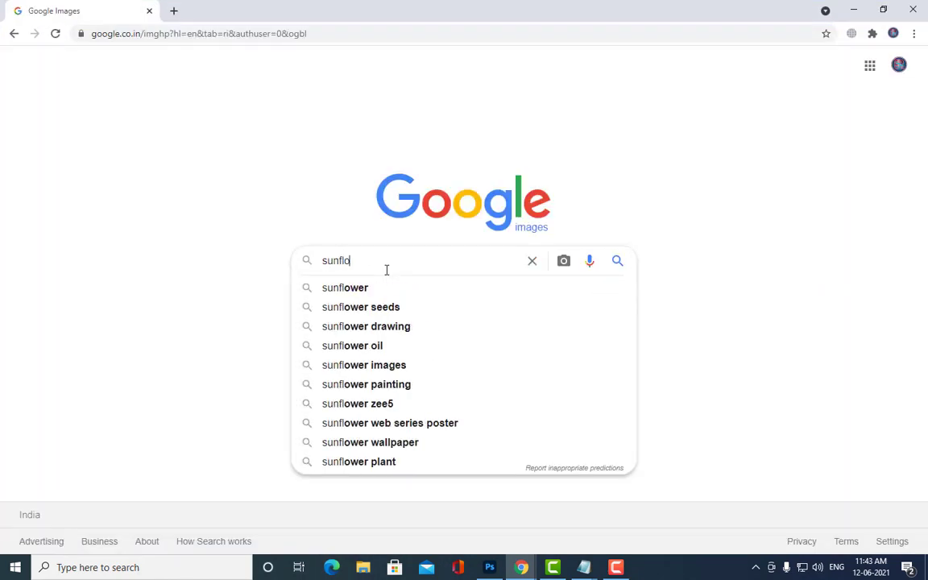
pyautogui.write('wer')
pyautogui.press('Return')
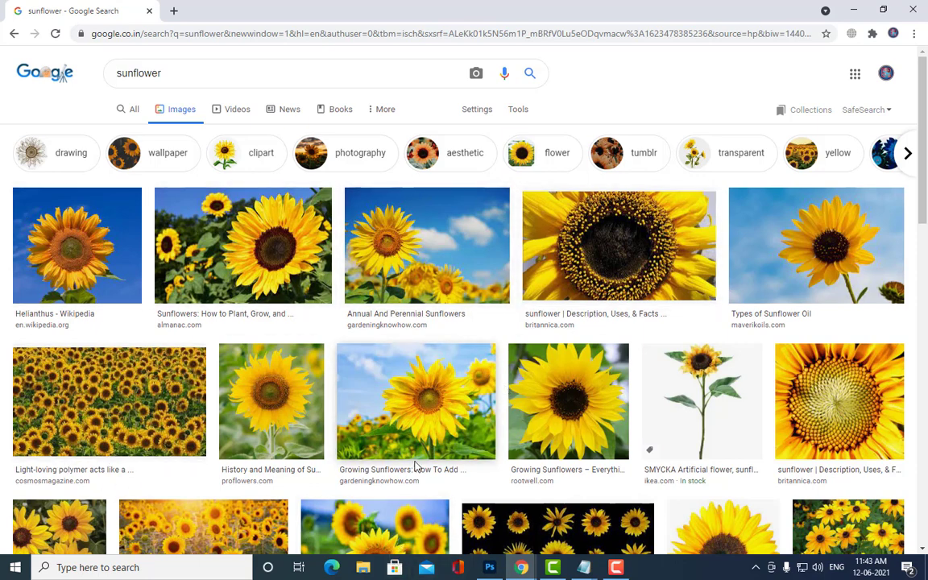
# - Save the Rootwell close-up sunflower photo to the Desktop as sunflower.png and show it in its folder
pyautogui.click(300, 392)
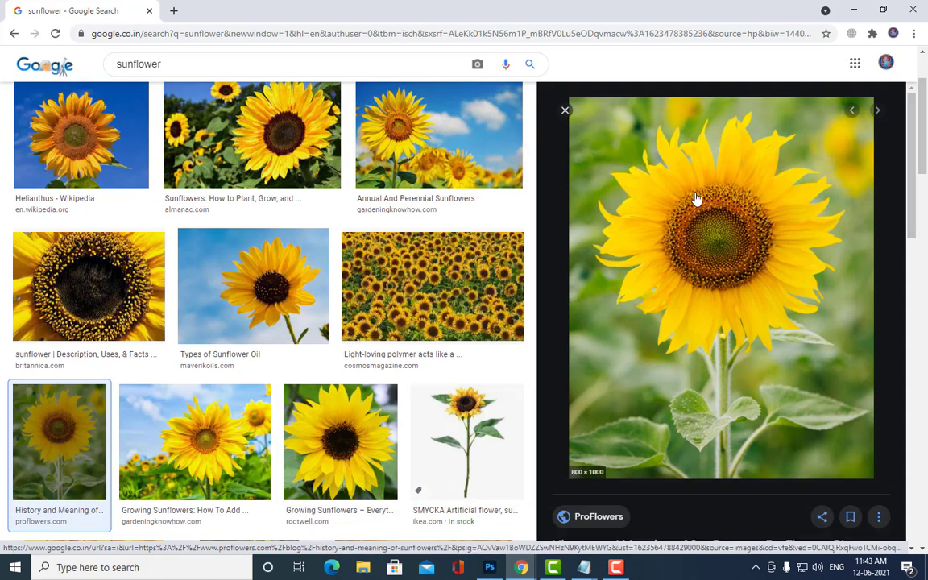
pyautogui.click(363, 433)
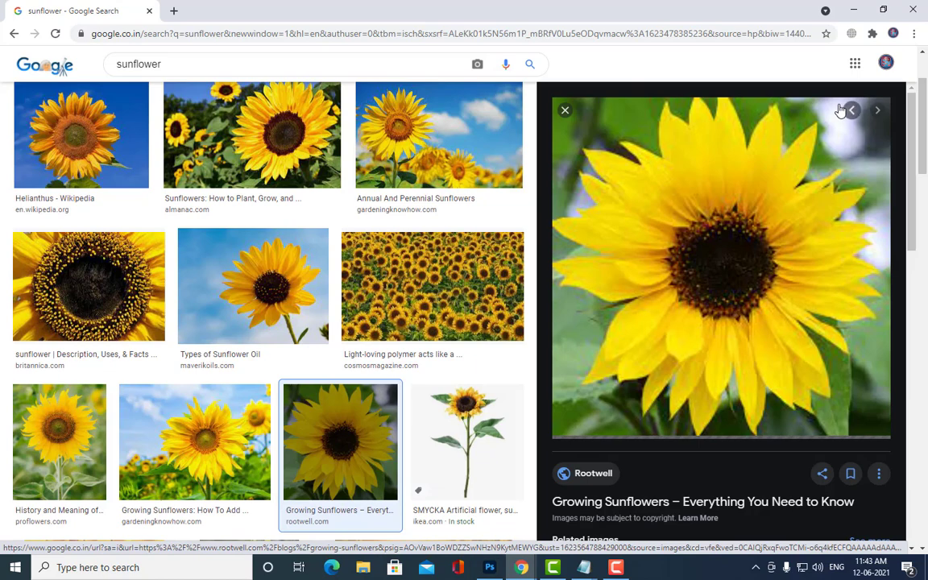
pyautogui.rightClick(722, 211)
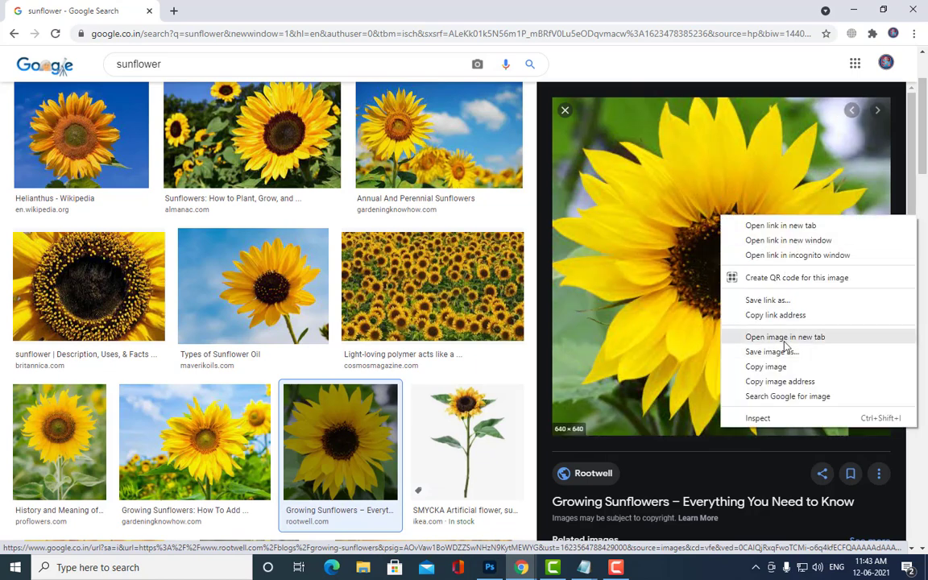
pyautogui.click(782, 355)
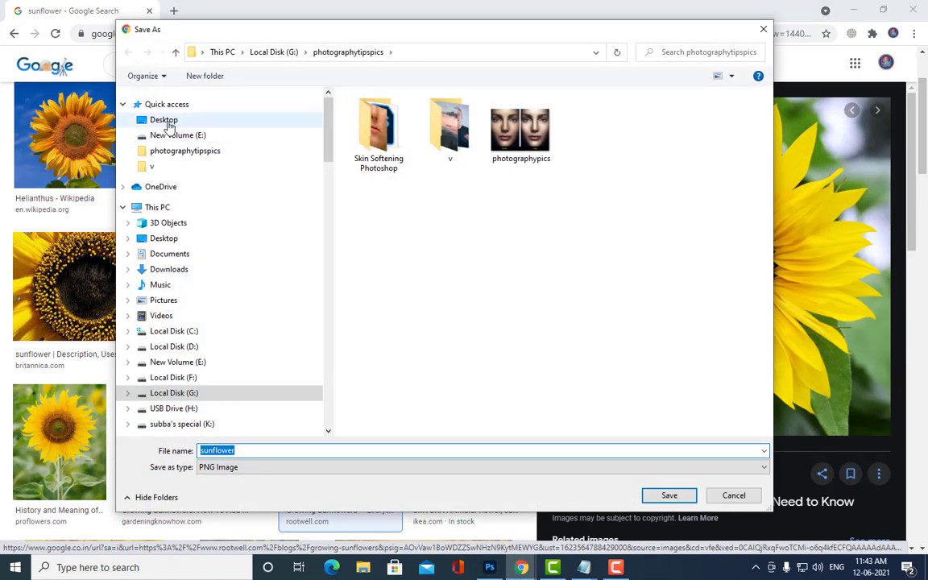
pyautogui.click(165, 119)
pyautogui.click(667, 494)
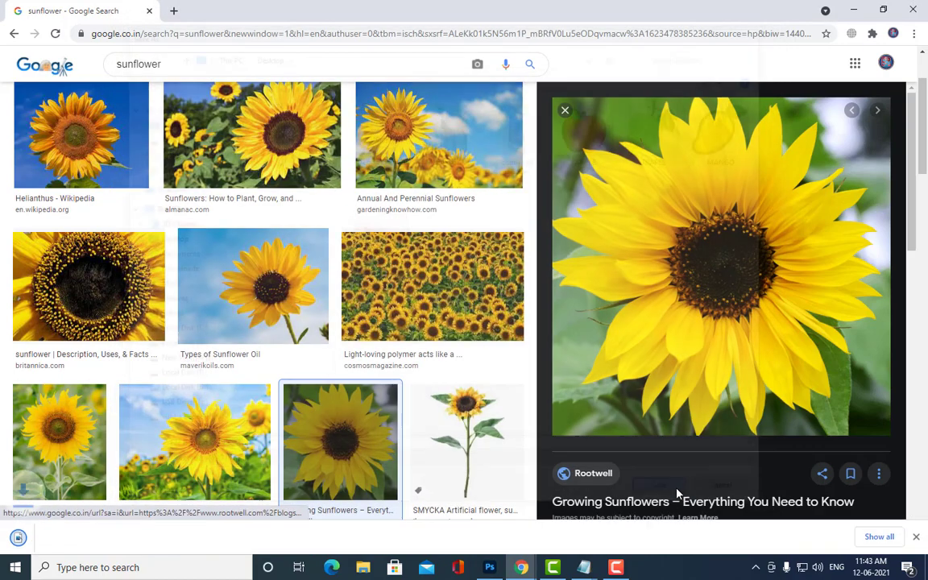
pyautogui.click(137, 536)
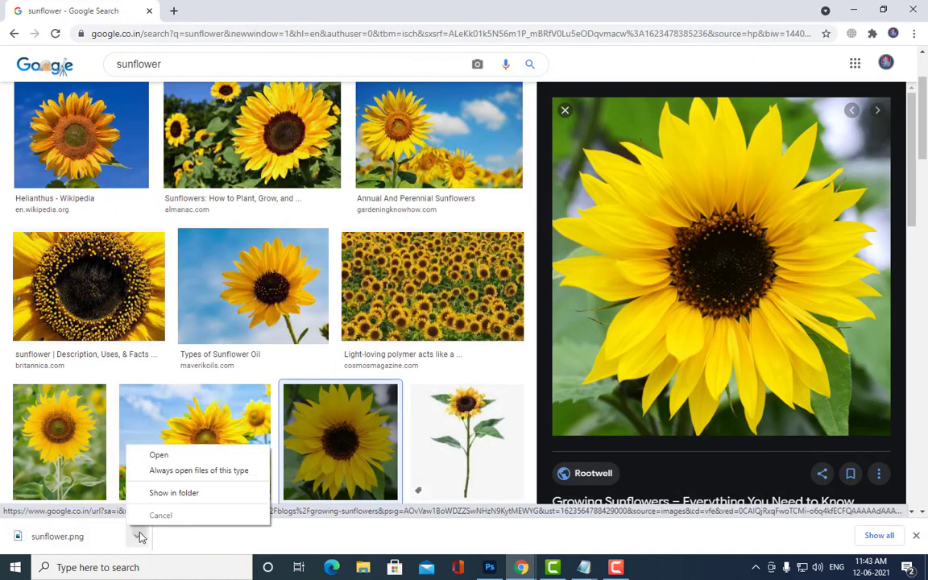
pyautogui.click(187, 493)
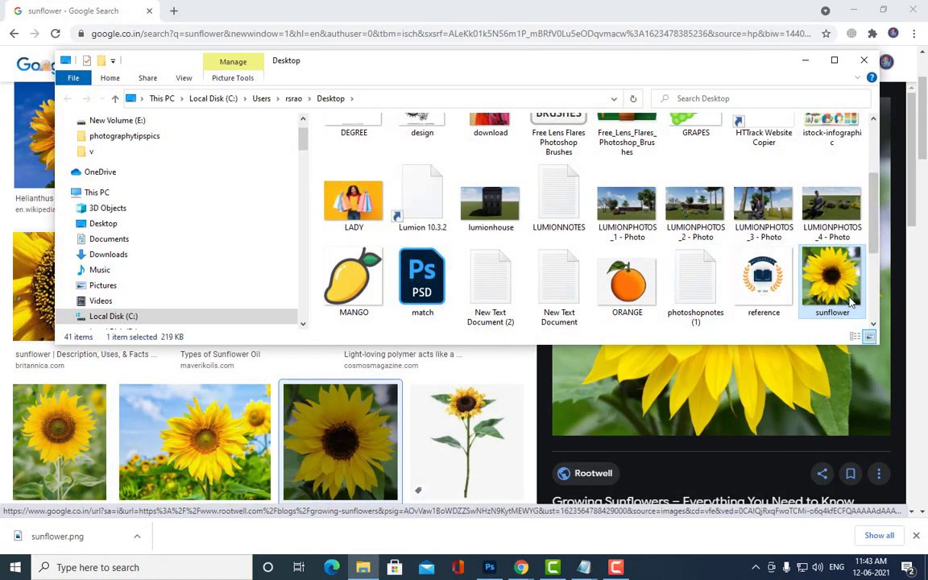
# - Open sunflower.png with Adobe Photoshop 2020 from File Explorer
pyautogui.rightClick(829, 278)
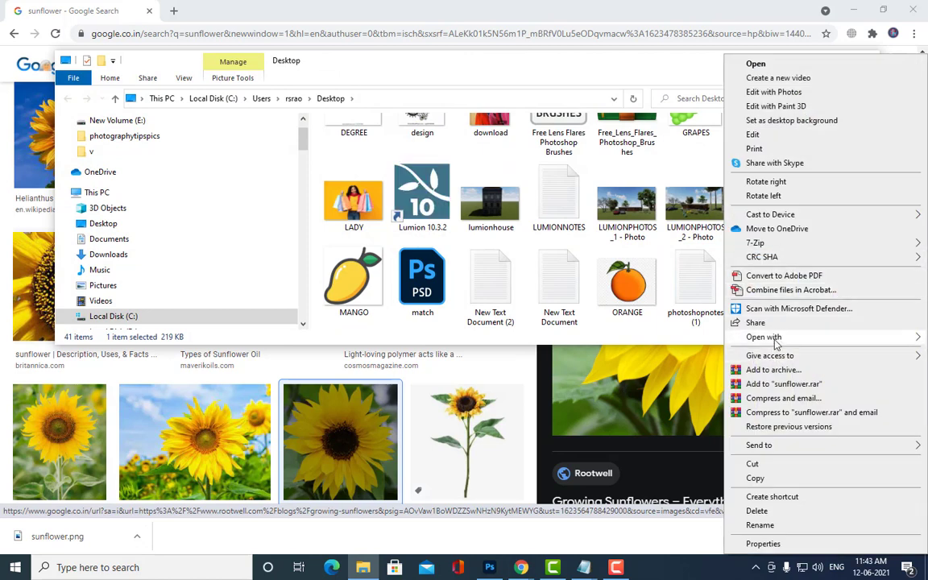
pyautogui.moveTo(763, 337)
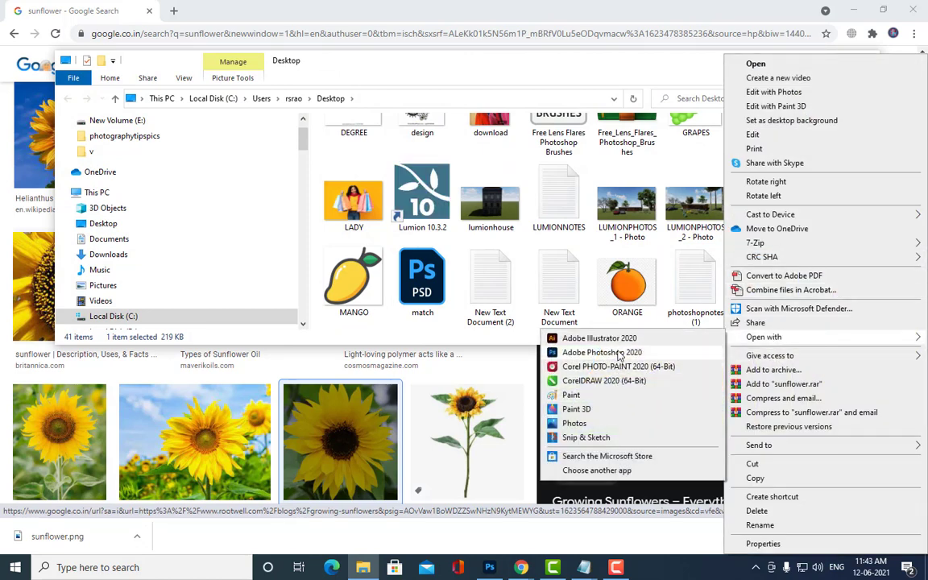
pyautogui.click(612, 352)
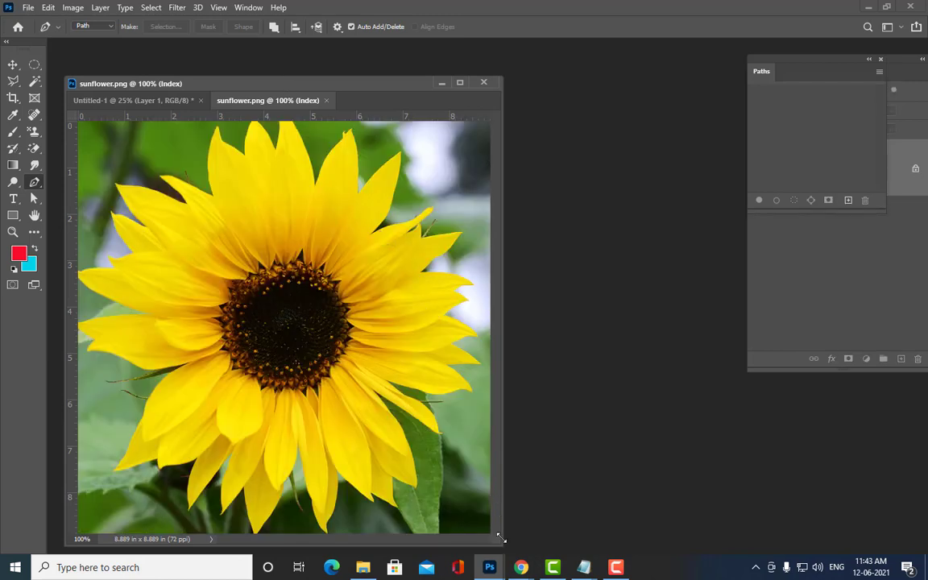
# - Enlarge and reposition the sunflower document window and zoom it to 66.7%
pyautogui.moveTo(499, 538); pyautogui.dragTo(741, 528)
pyautogui.moveTo(369, 84); pyautogui.dragTo(368, 61)
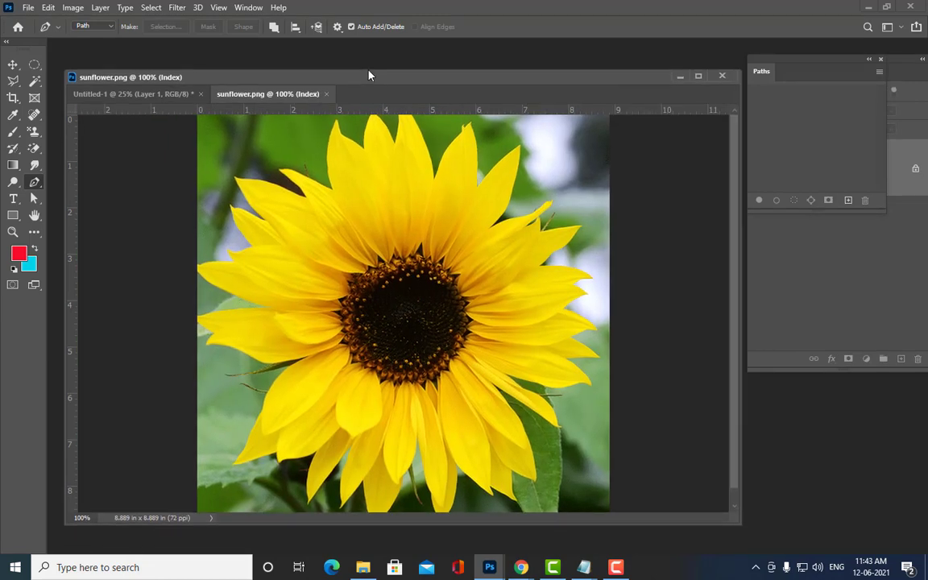
pyautogui.hotkey('ctrl', '-')
pyautogui.hotkey('ctrl', '-')
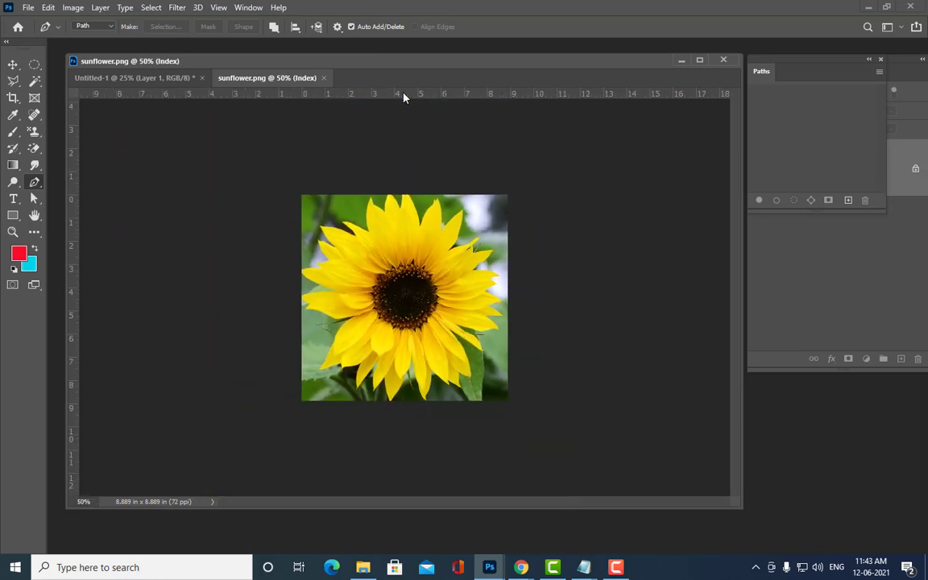
pyautogui.hotkey('ctrl', '+')
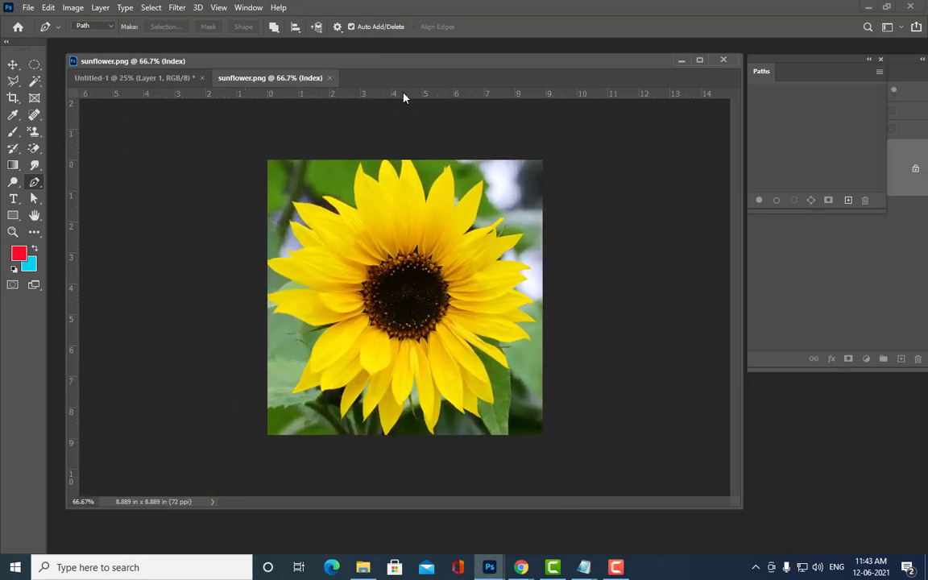
# - Close the Paths panel, float the Layers panel to the right, and show the Image > Mode choices
pyautogui.moveTo(804, 64); pyautogui.dragTo(761, 292)
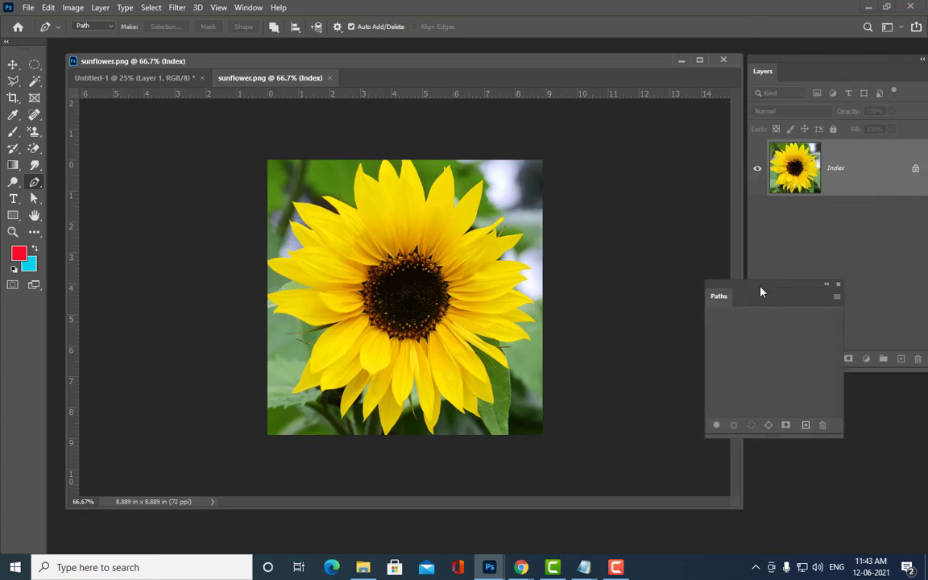
pyautogui.click(838, 284)
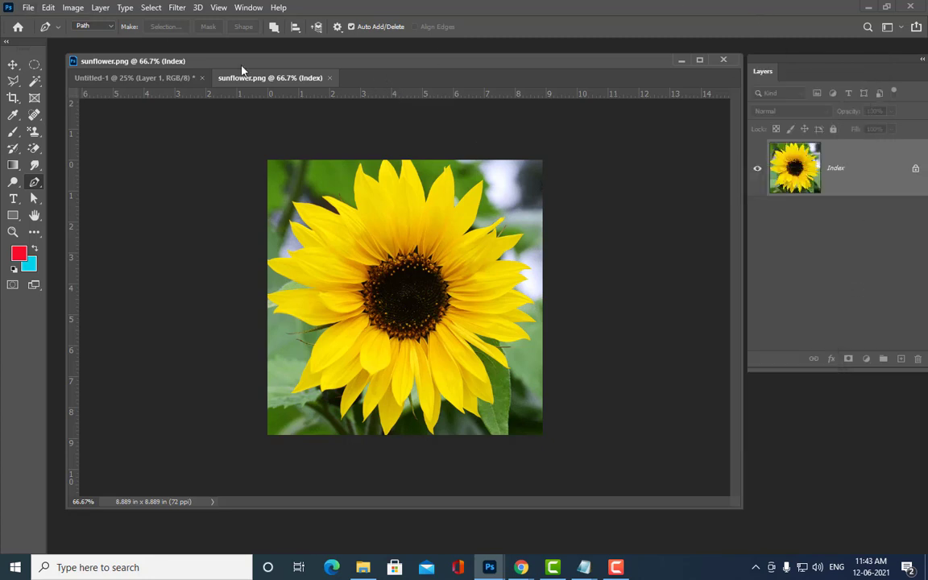
pyautogui.moveTo(247, 62)
pyautogui.mouseDown()
pyautogui.moveTo(277, 66)
pyautogui.moveTo(251, 73)
pyautogui.mouseUp()
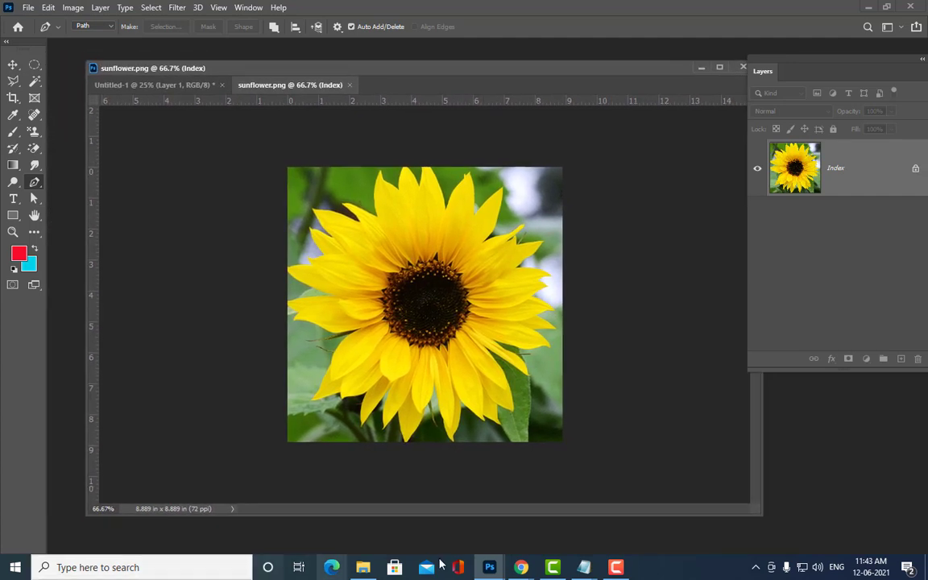
pyautogui.moveTo(764, 70); pyautogui.dragTo(647, 75)
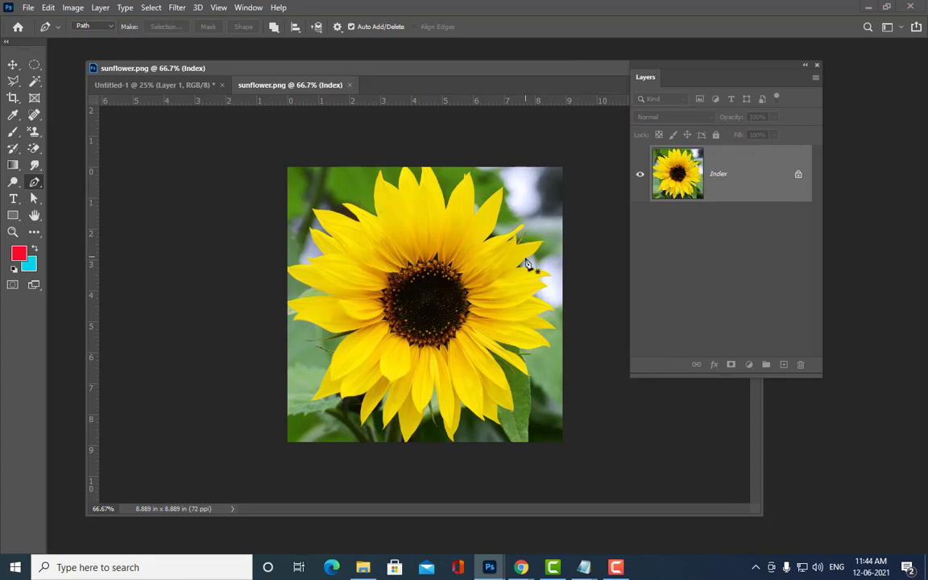
pyautogui.moveTo(661, 68); pyautogui.dragTo(719, 67)
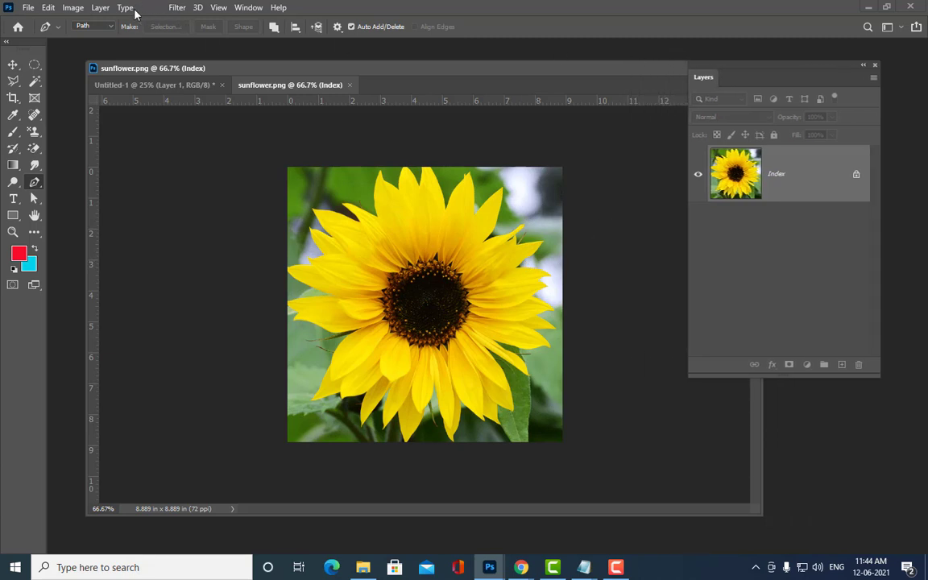
pyautogui.click(74, 7)
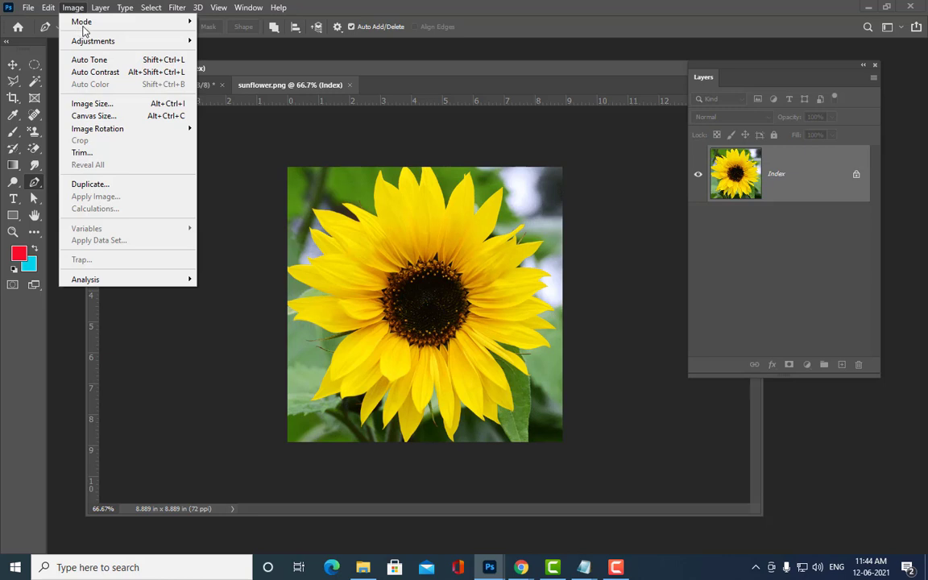
pyautogui.moveTo(81, 21)
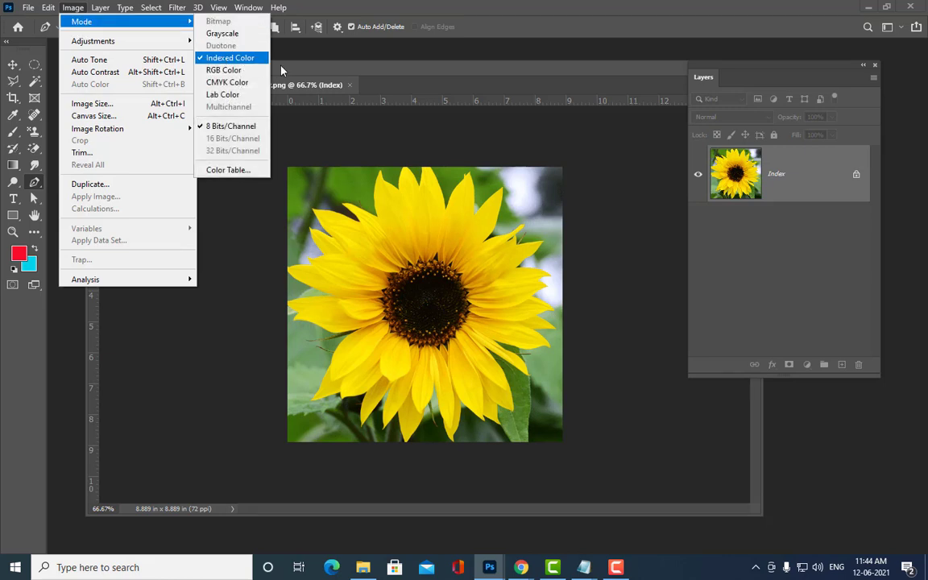
# - Convert the sunflower image from Indexed to RGB Color 8-bit and select the Magic Wand tool group
pyautogui.click(223, 73)
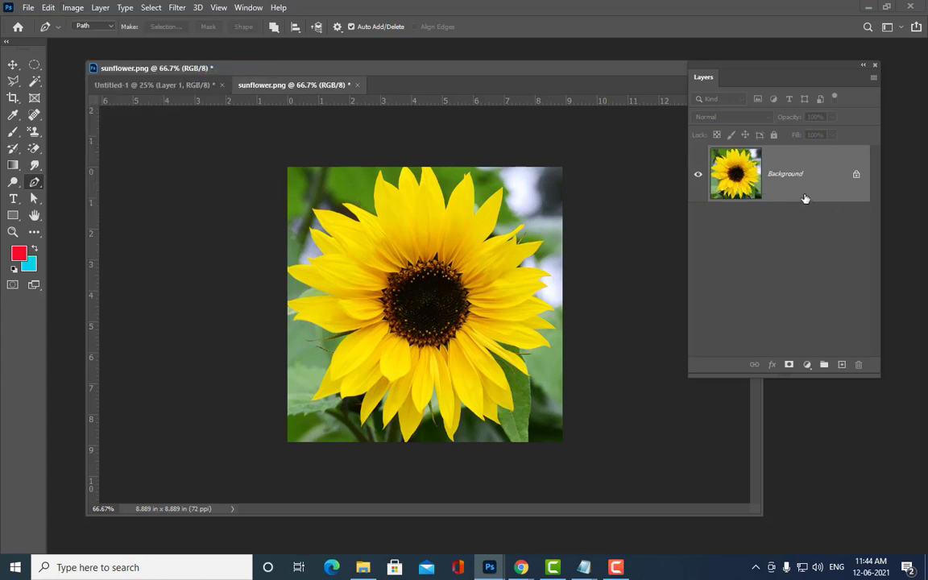
pyautogui.moveTo(708, 64); pyautogui.dragTo(741, 56)
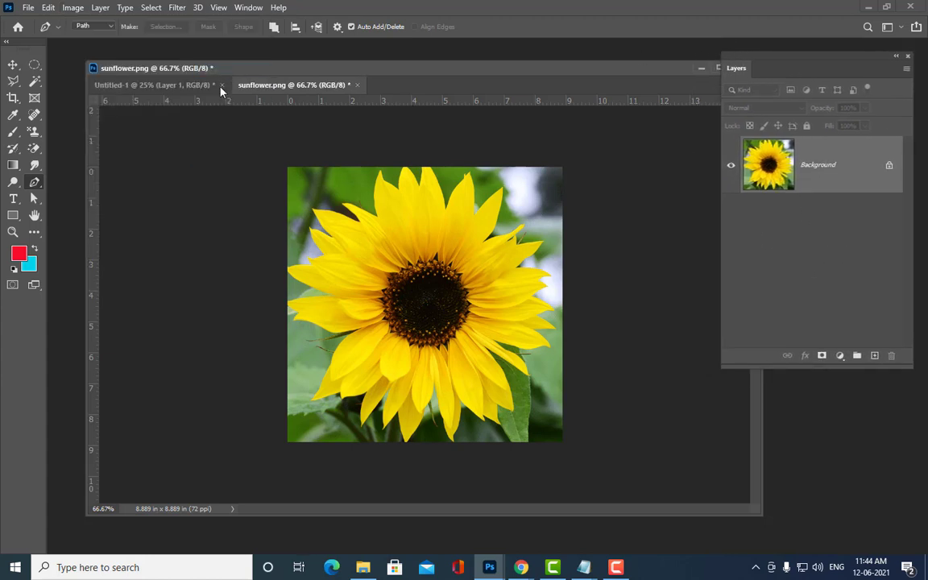
pyautogui.click(78, 8)
pyautogui.moveTo(82, 20)
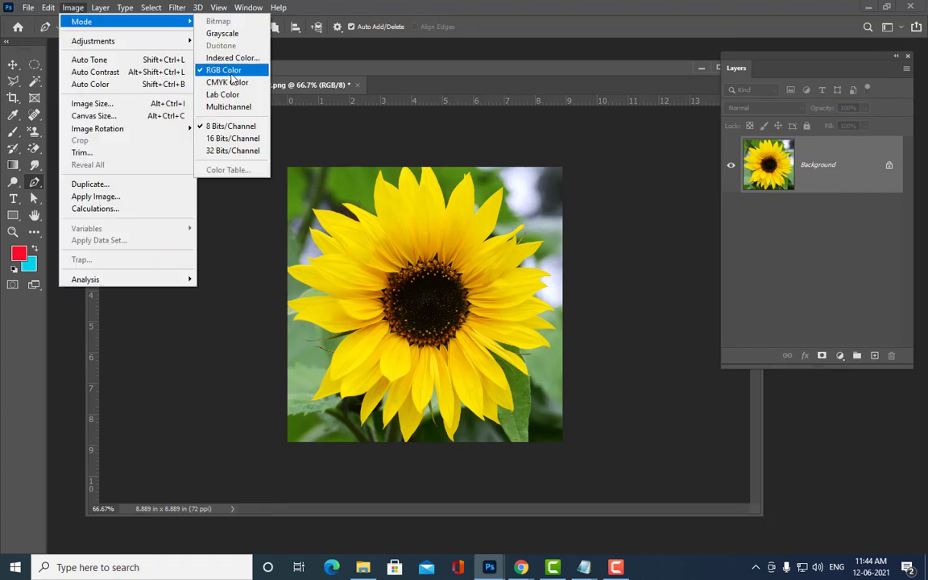
pyautogui.click(407, 72)
pyautogui.click(34, 82)
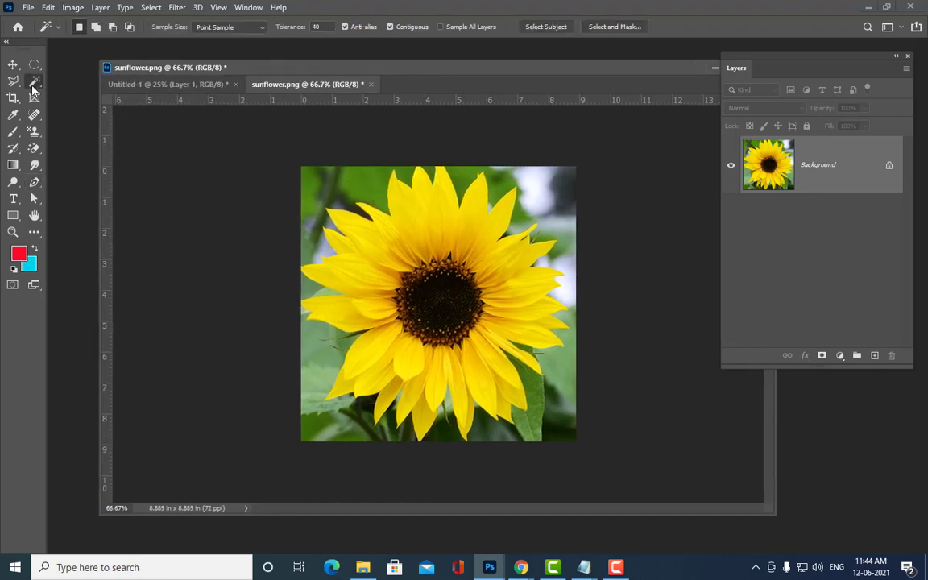
pyautogui.rightClick(33, 87)
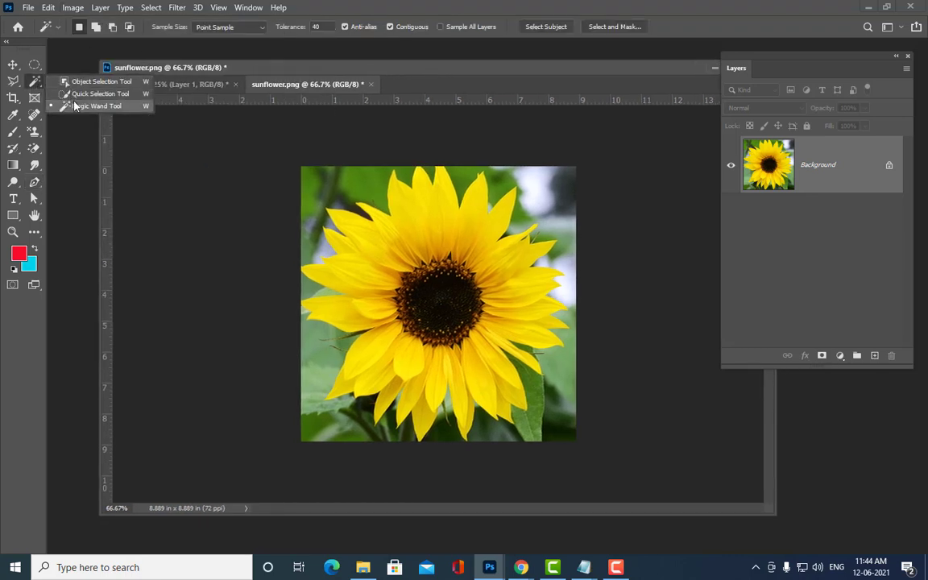
# - Select the sunflower with the Object Selection tool by outlining around it
pyautogui.click(81, 81)
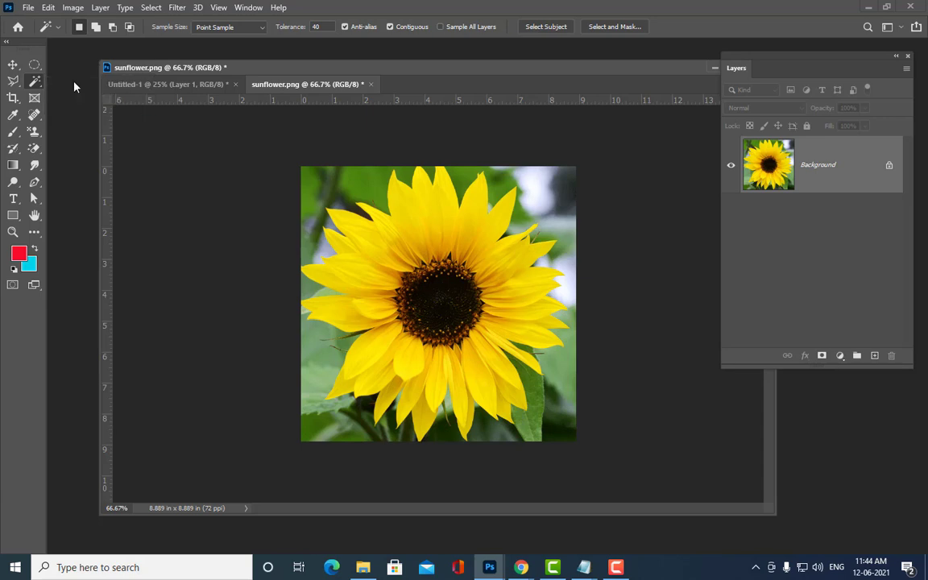
pyautogui.moveTo(376, 176); pyautogui.dragTo(548, 400)
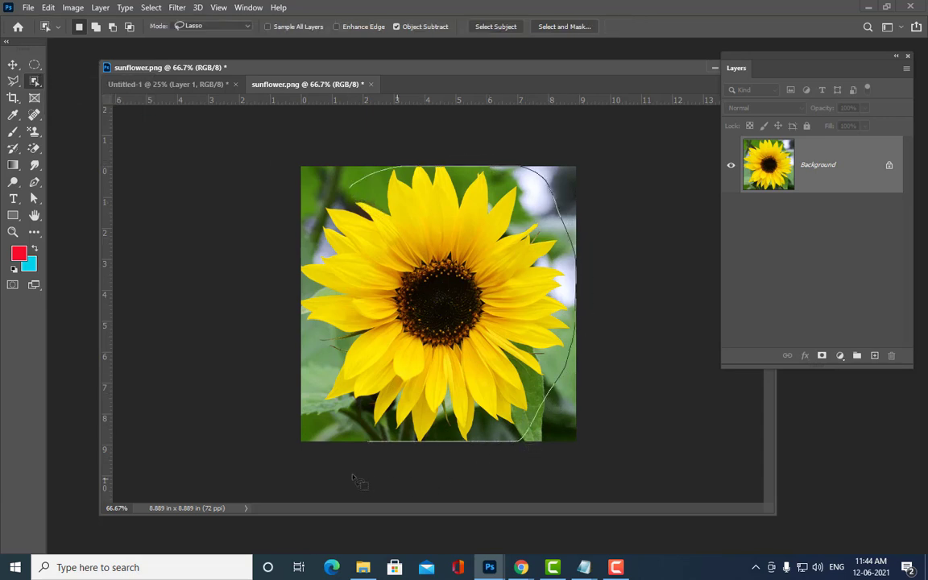
pyautogui.moveTo(547, 400)
pyautogui.mouseDown()
pyautogui.moveTo(288, 291)
pyautogui.moveTo(299, 172)
pyautogui.mouseUp()
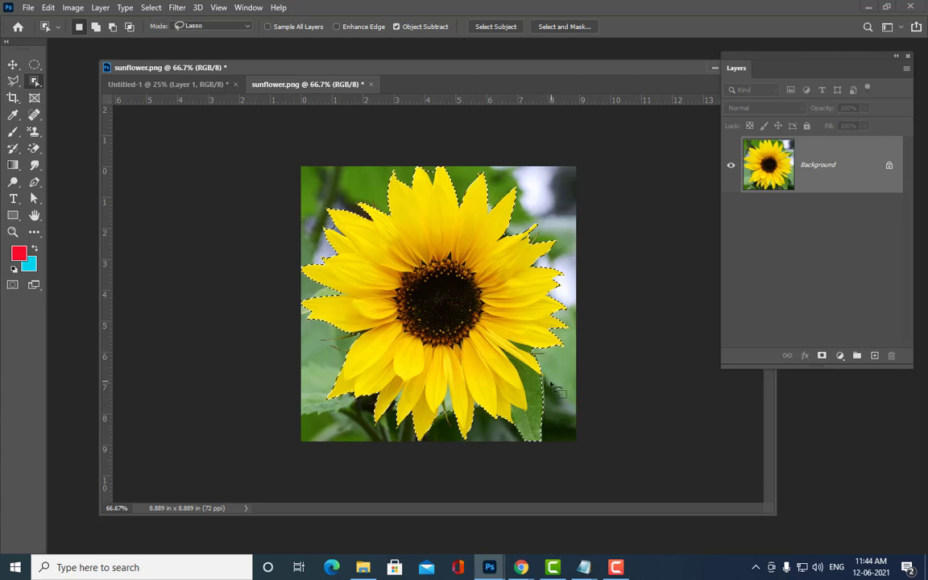
# - Subtract the lower-right leaf and stray areas from the selection with the Lasso tool
pyautogui.click(13, 80)
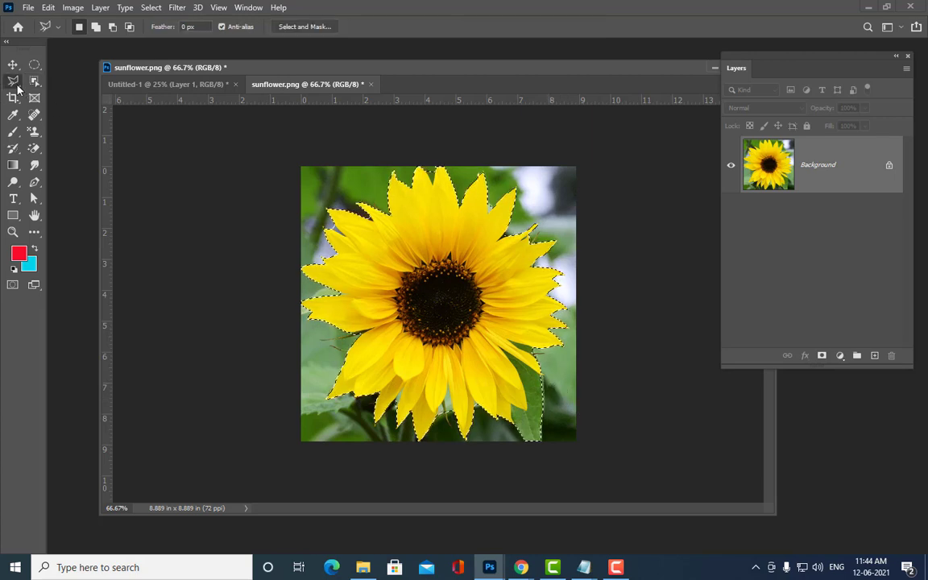
pyautogui.press('alt')
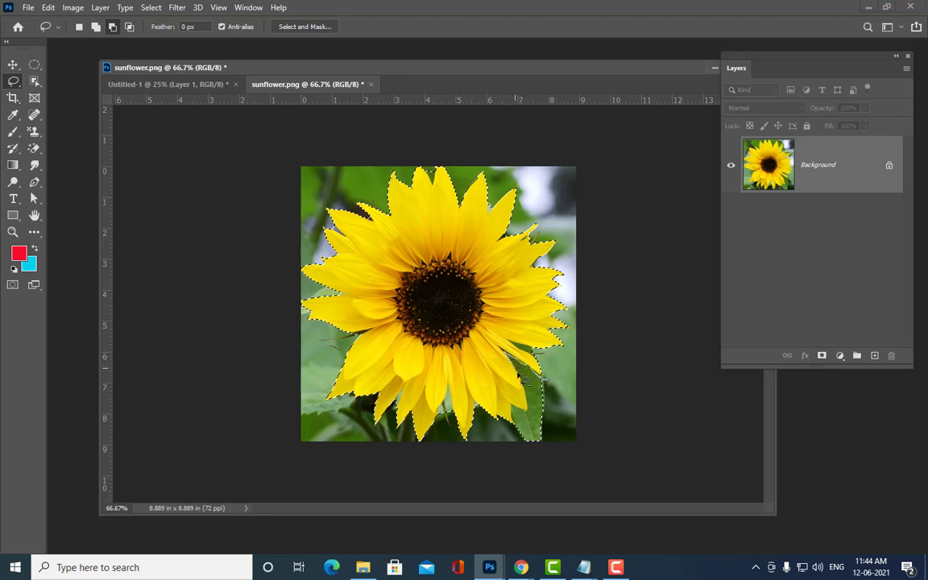
pyautogui.moveTo(516, 368); pyautogui.dragTo(519, 413)
pyautogui.moveTo(510, 412); pyautogui.dragTo(557, 366)
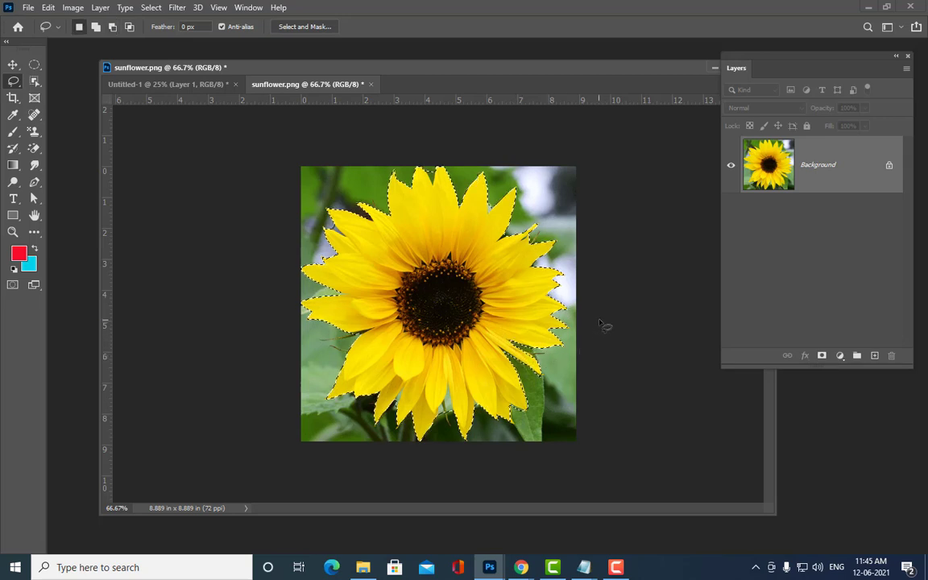
pyautogui.press('alt')
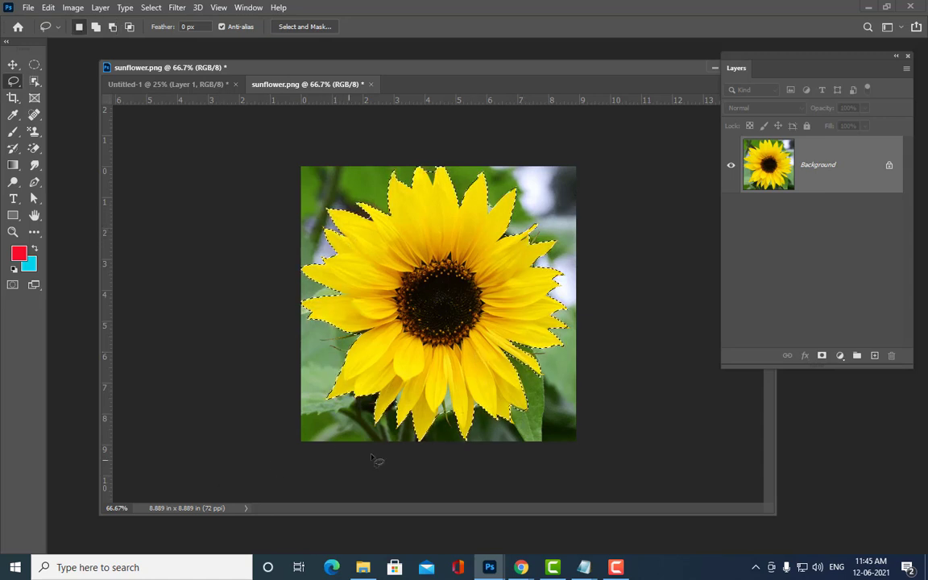
pyautogui.press('alt')
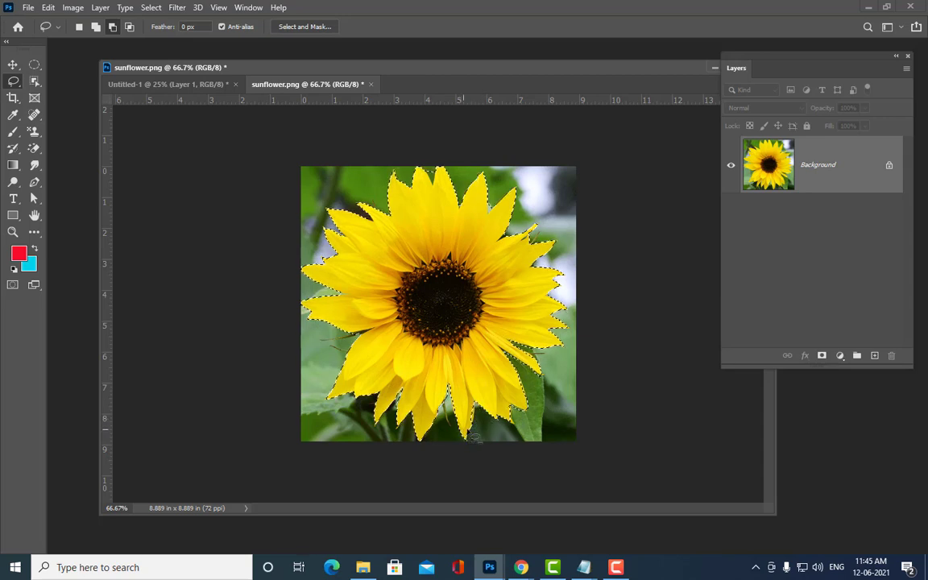
pyautogui.press('shift')
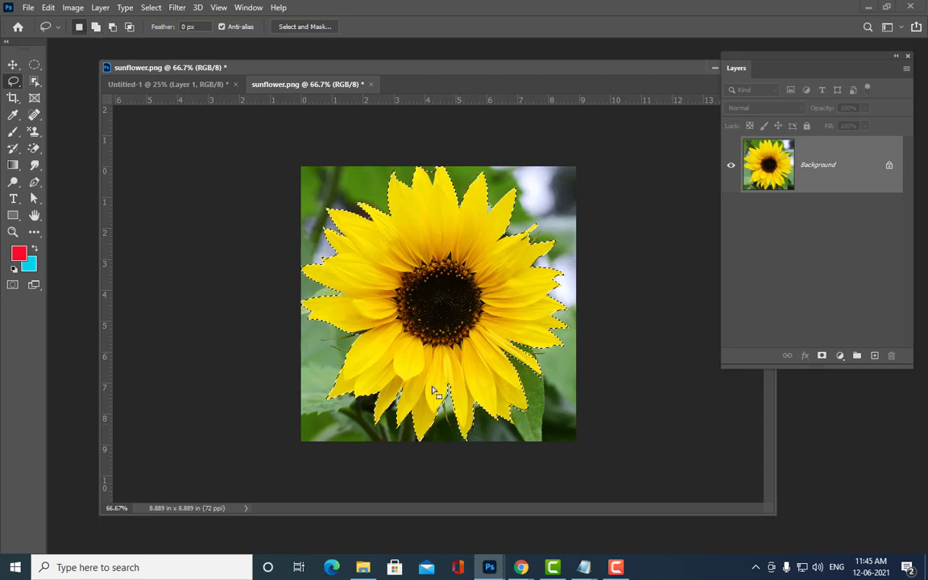
pyautogui.press('alt')
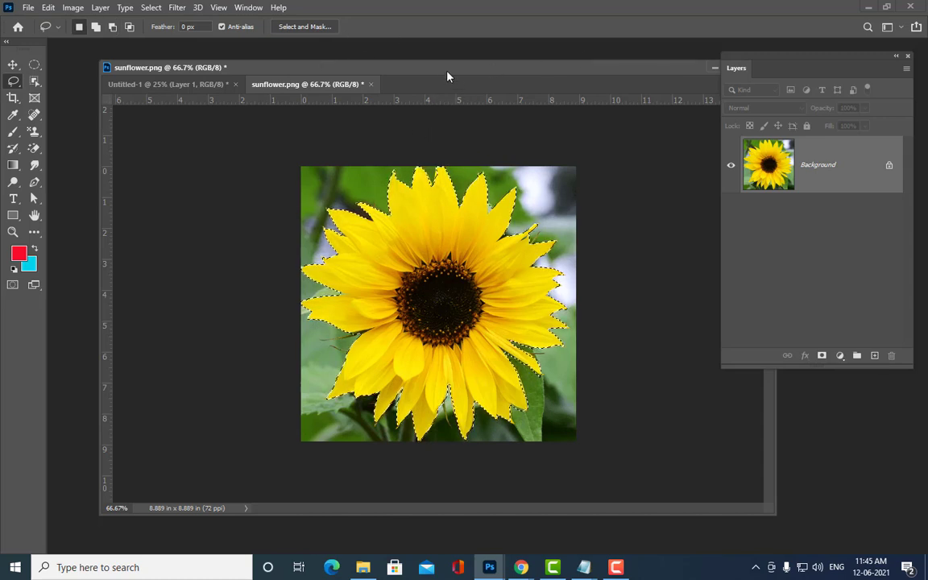
pyautogui.moveTo(446, 68); pyautogui.dragTo(468, 76)
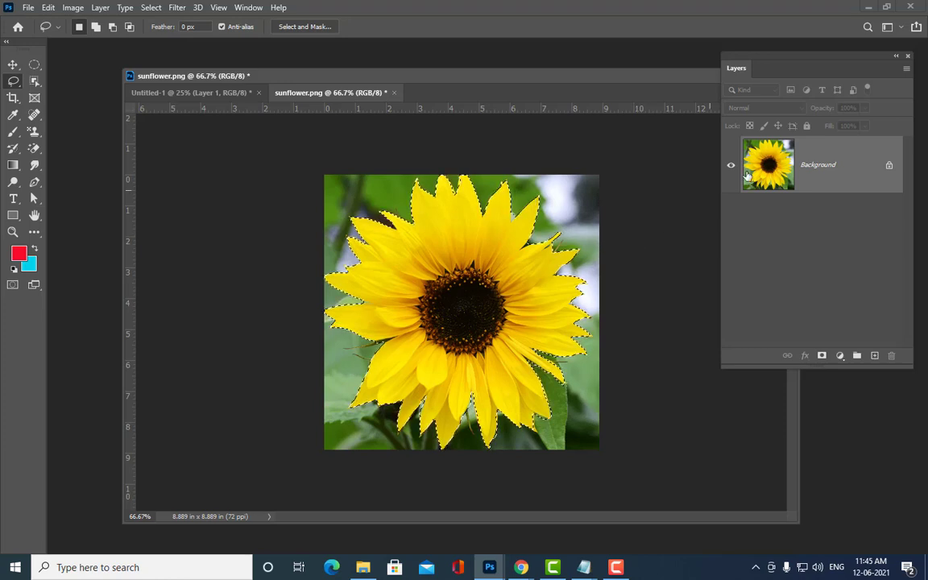
pyautogui.moveTo(394, 76); pyautogui.dragTo(365, 80)
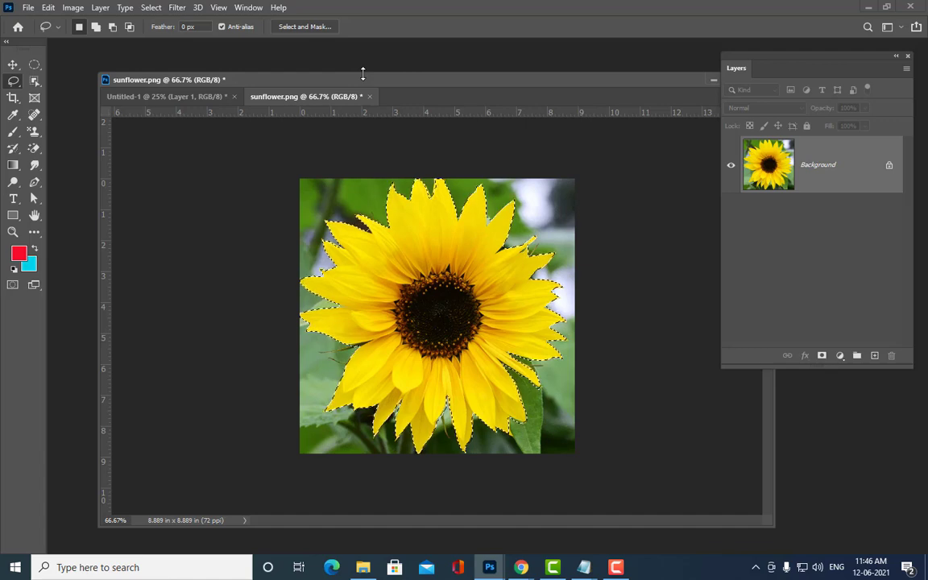
# - Define a brush preset named sunflower from the petal selection, then return to Untitled-1
pyautogui.click(49, 8)
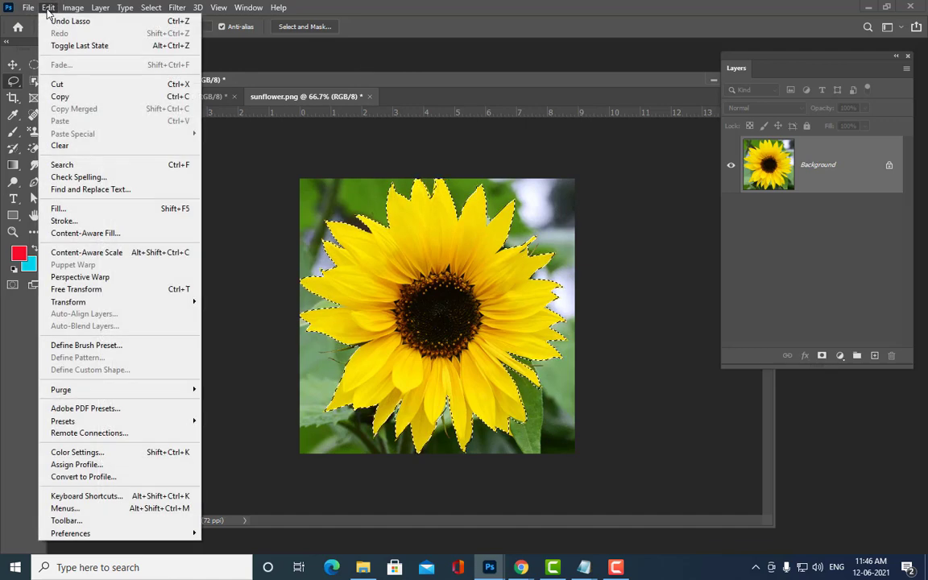
pyautogui.click(49, 8)
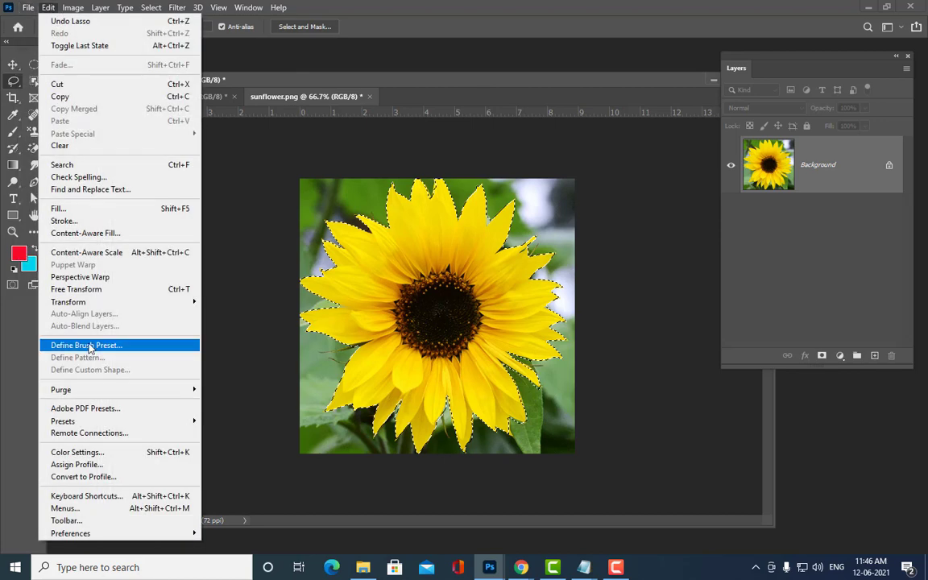
pyautogui.click(86, 345)
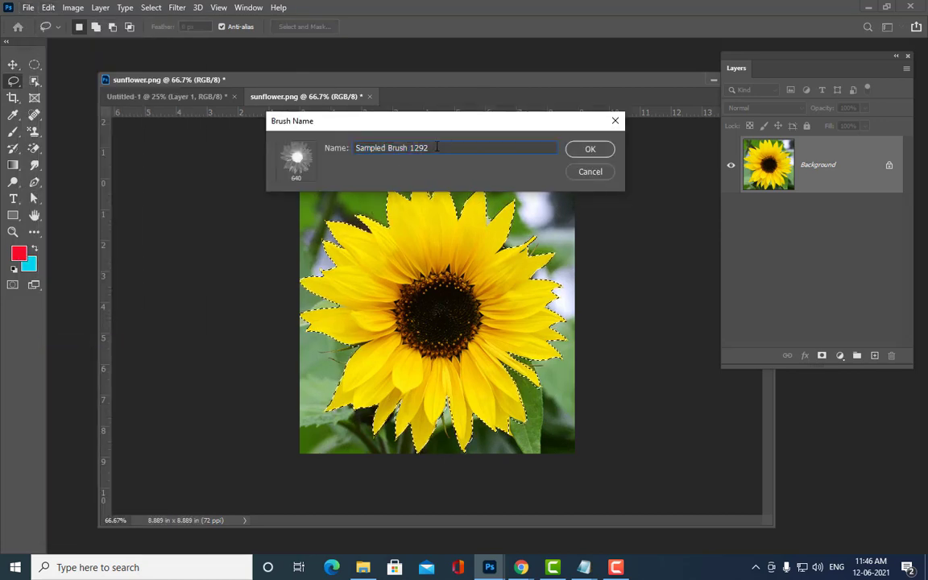
pyautogui.moveTo(429, 147); pyautogui.dragTo(300, 143)
pyautogui.write('d')
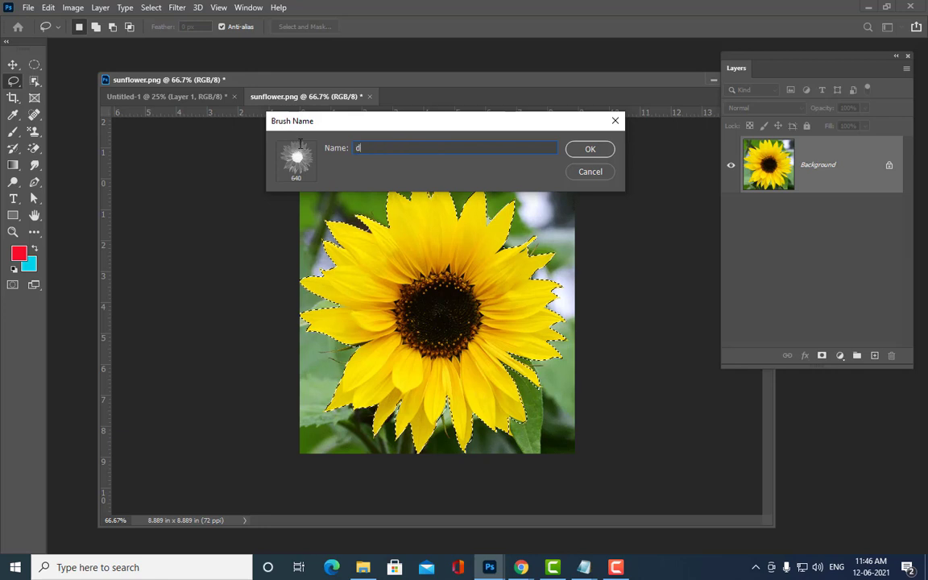
pyautogui.press('BackSpace')
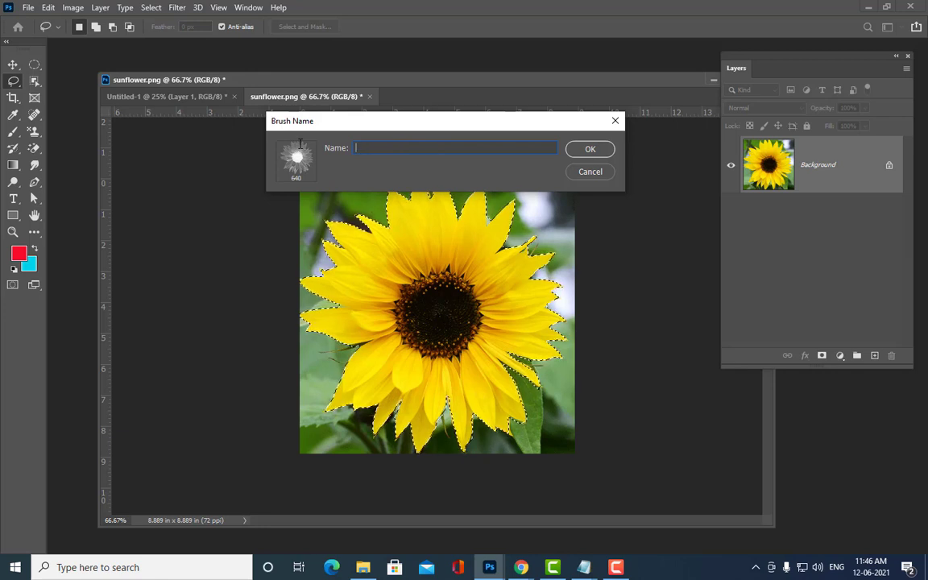
pyautogui.write('sunflo')
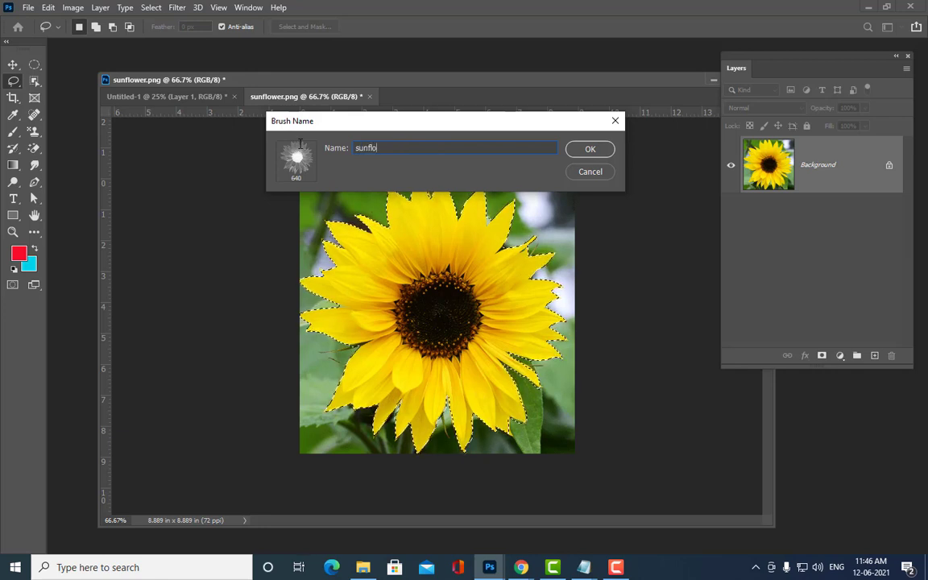
pyautogui.write('wer')
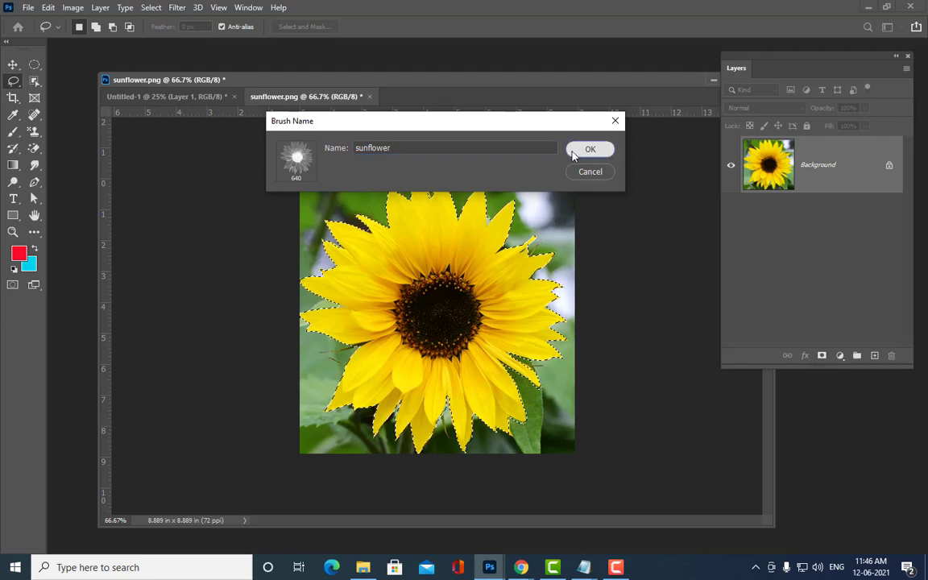
pyautogui.click(582, 150)
pyautogui.click(161, 97)
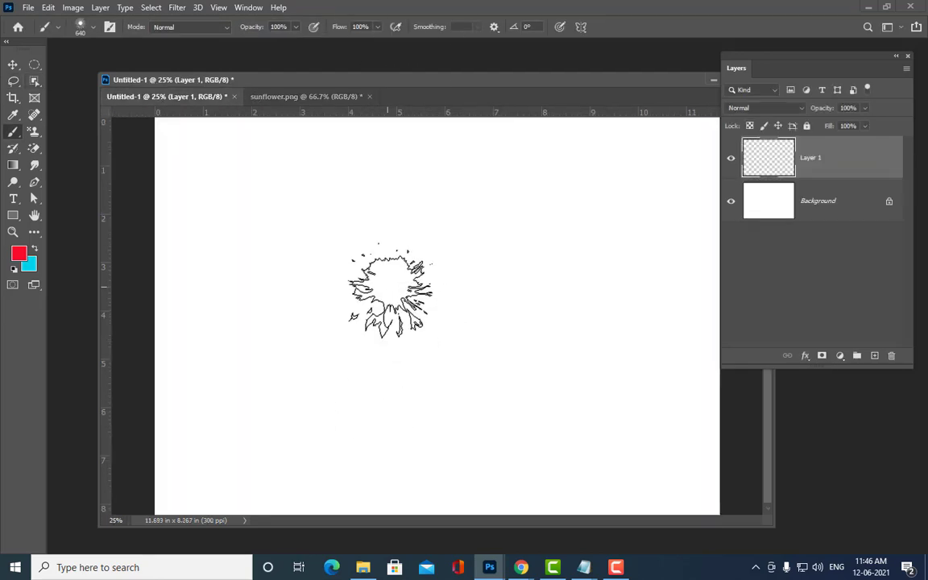
# - Stamp five test sunflowers on the canvas, then undo them
pyautogui.click(328, 224)
pyautogui.click(528, 311)
pyautogui.click(560, 216)
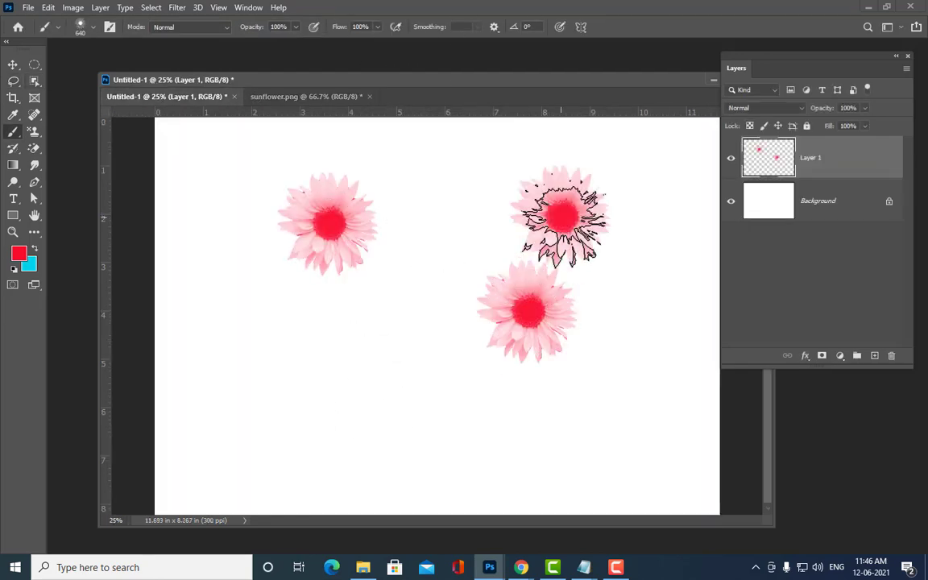
pyautogui.click(323, 355)
pyautogui.click(667, 346)
pyautogui.hotkey('ctrl', 'z')
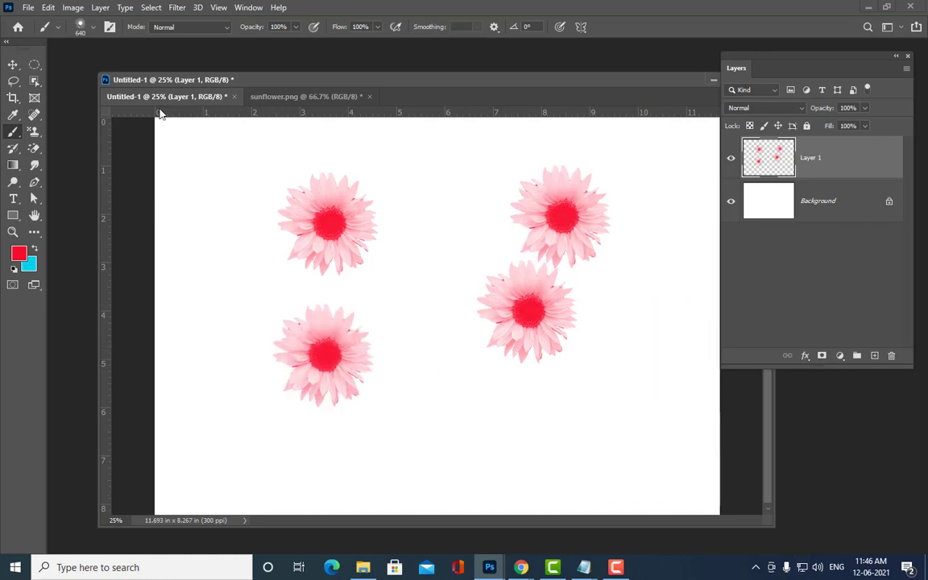
pyautogui.hotkey('ctrl', 'z')
pyautogui.hotkey('ctrl', 'z')
pyautogui.hotkey('ctrl', 'z')
pyautogui.hotkey('ctrl', 'z')
# - Try a bright yellow foreground colour with two sunflower stamps, then undo them
pyautogui.click(22, 260)
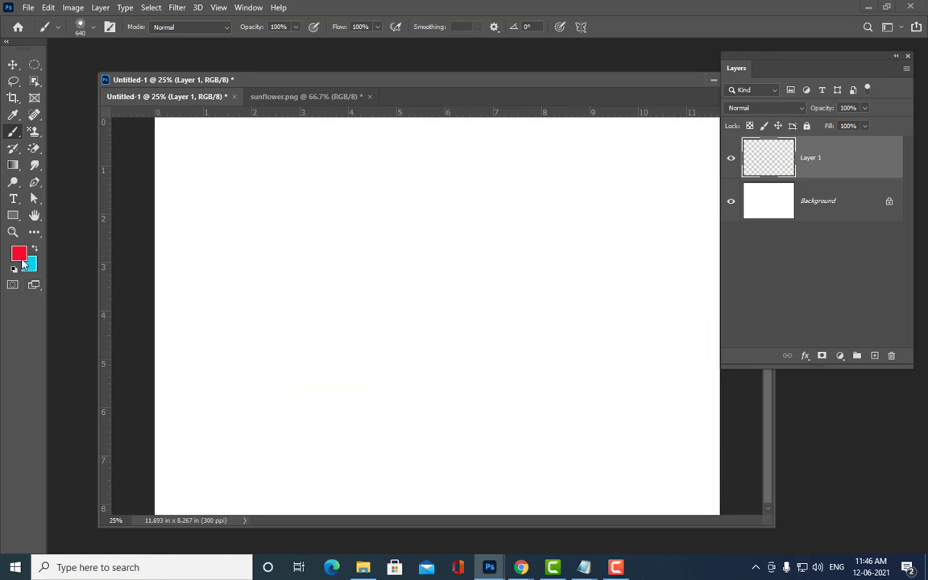
pyautogui.click(765, 214)
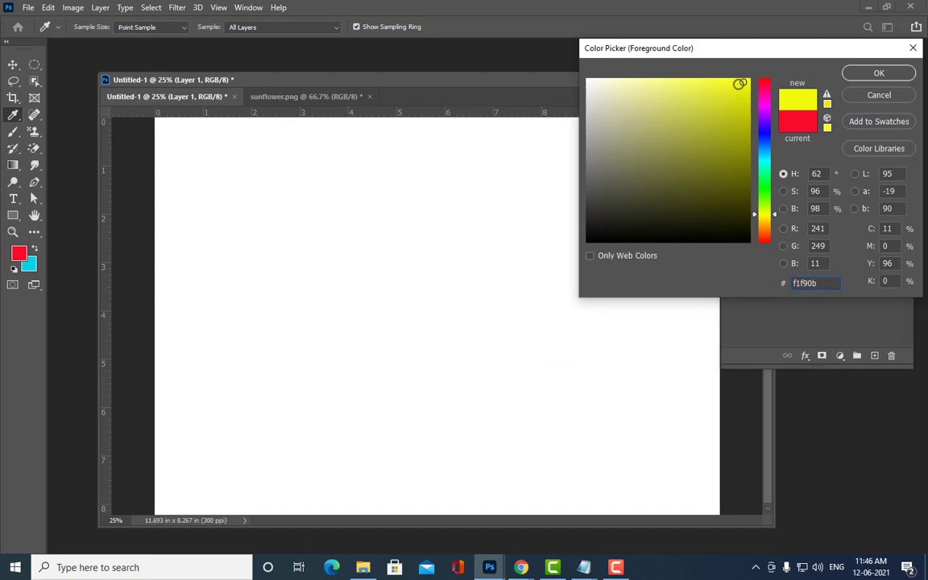
pyautogui.click(738, 84)
pyautogui.press('Return')
pyautogui.click(275, 197)
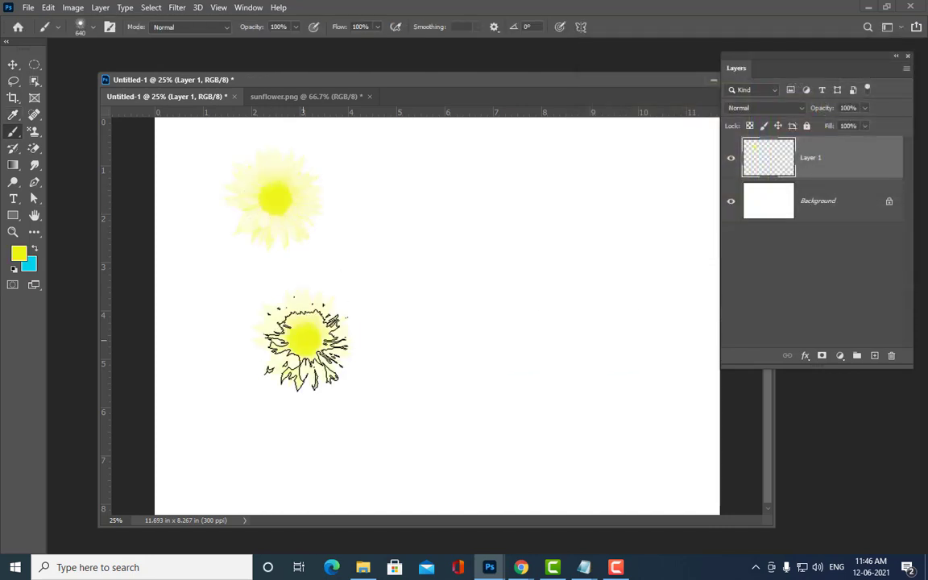
pyautogui.click(302, 338)
pyautogui.hotkey('ctrl', 'z')
pyautogui.hotkey('ctrl', 'z')
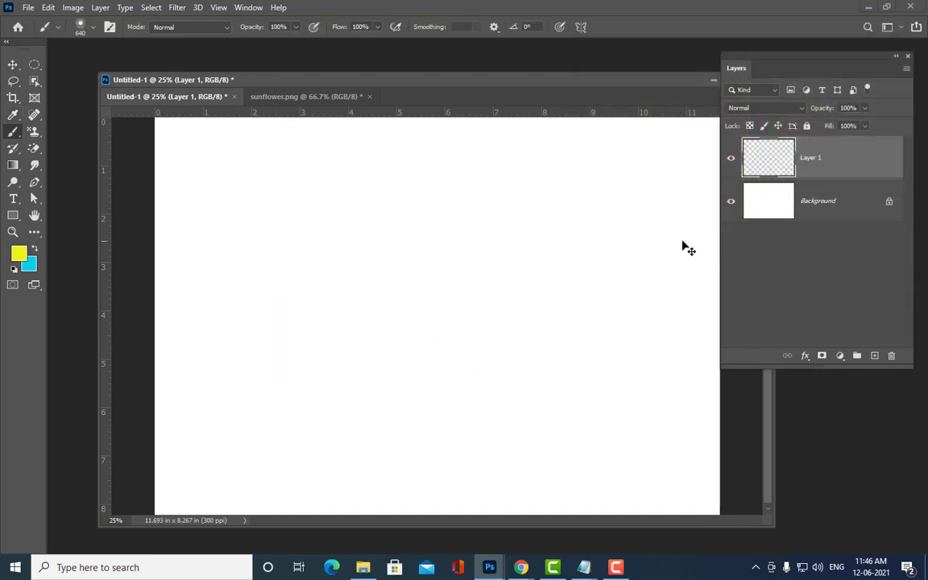
# - Set the foreground colour to magenta, test-stamp sunflowers, and undo the stamps
pyautogui.click(20, 254)
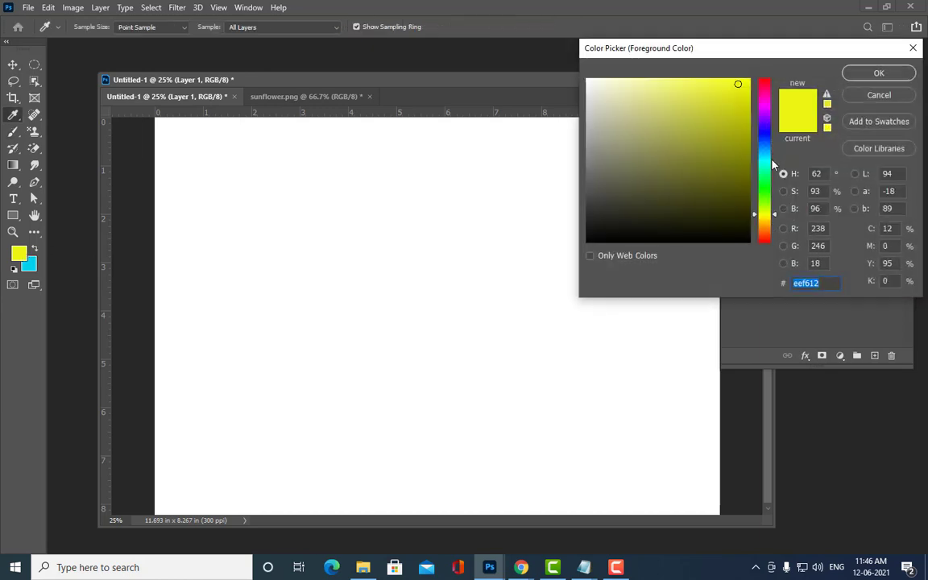
pyautogui.click(759, 97)
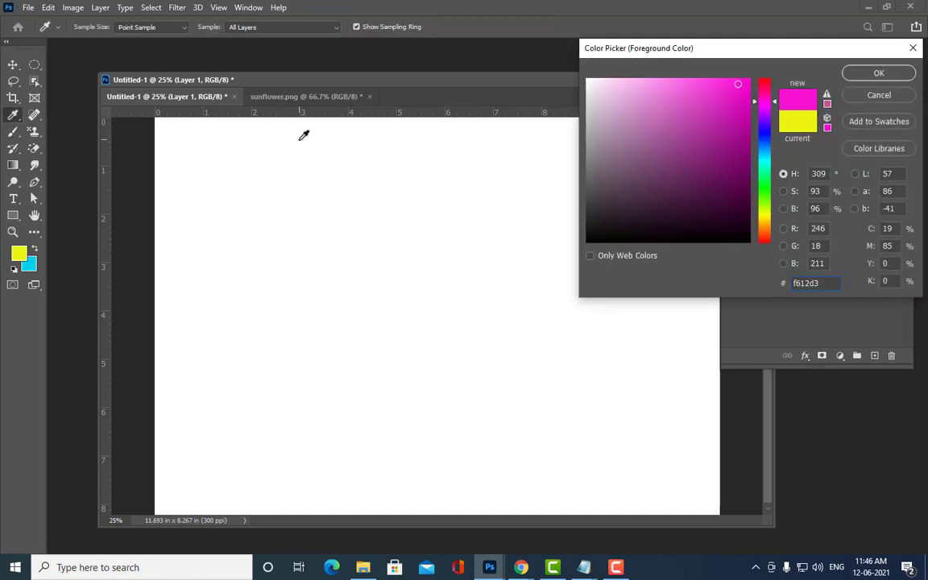
pyautogui.click(878, 73)
pyautogui.click(225, 190)
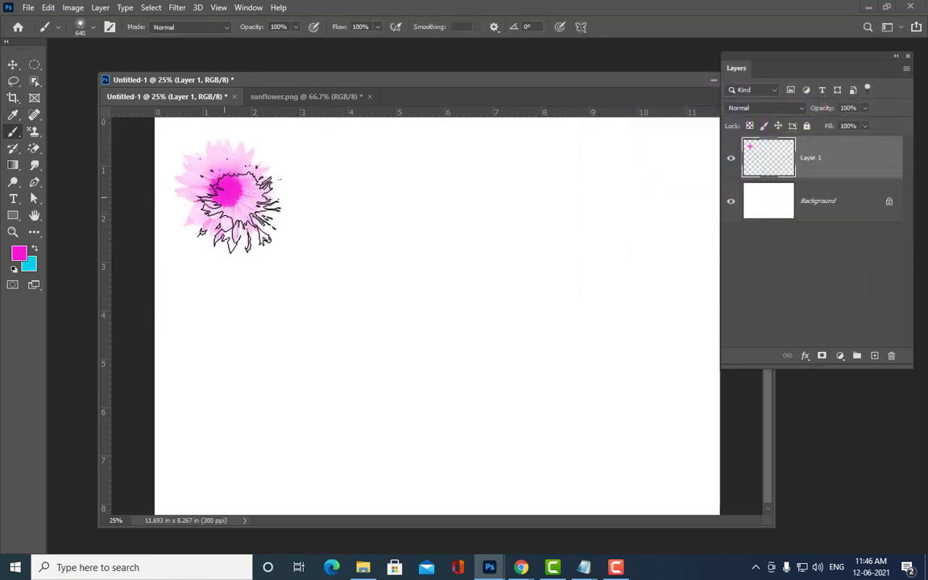
pyautogui.click(334, 278)
pyautogui.click(510, 188)
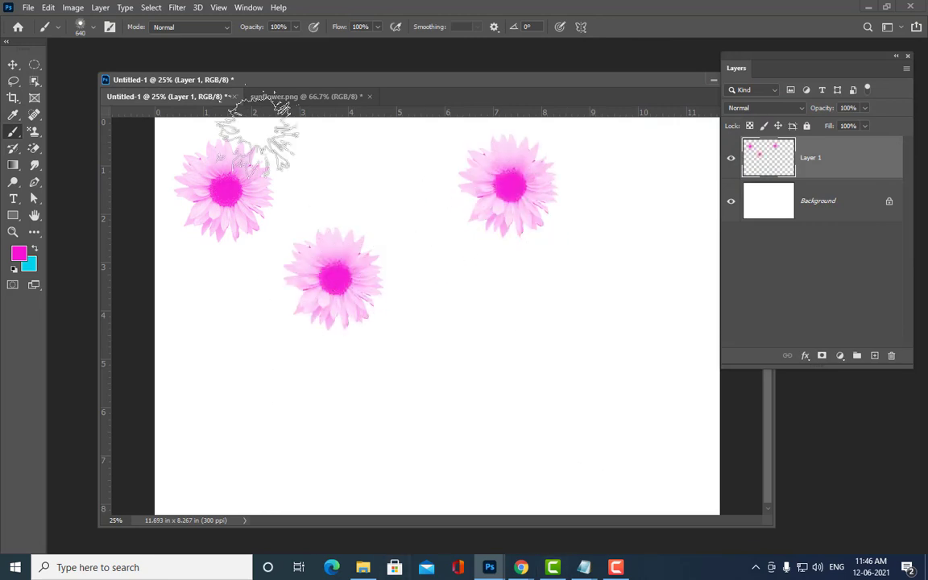
pyautogui.click(364, 155)
pyautogui.click(364, 154)
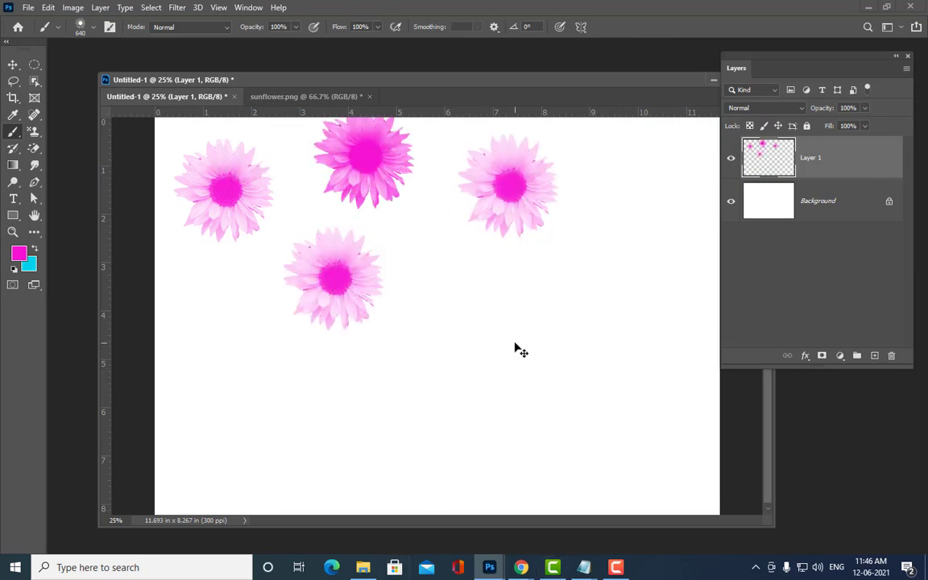
pyautogui.hotkey('ctrl', 'z')
pyautogui.hotkey('ctrl', 'z')
pyautogui.hotkey('ctrl', 'z')
pyautogui.hotkey('ctrl', 'z')
pyautogui.hotkey('ctrl', 'z')
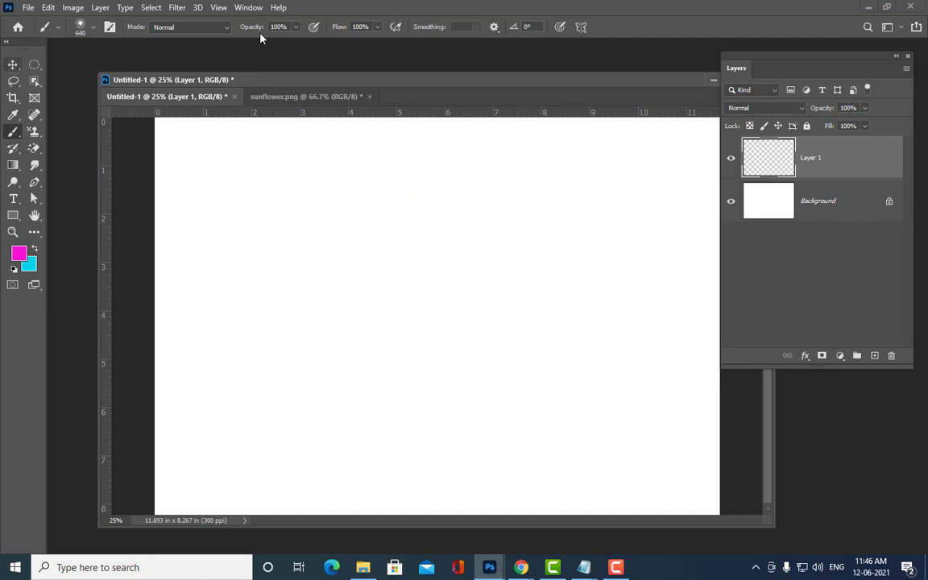
pyautogui.moveTo(258, 81); pyautogui.dragTo(232, 72)
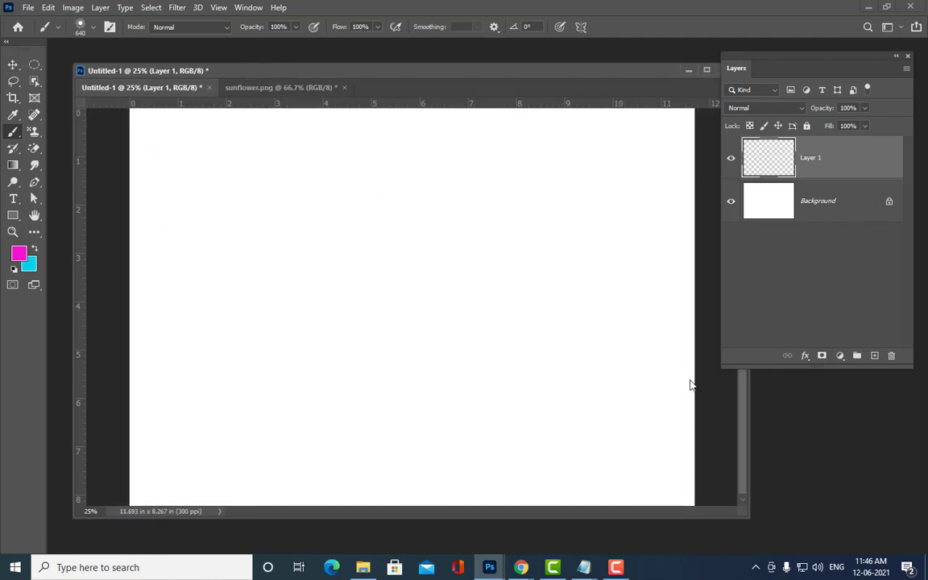
# - Select the Pen tool with its drawing mode set to Path
pyautogui.click(33, 183)
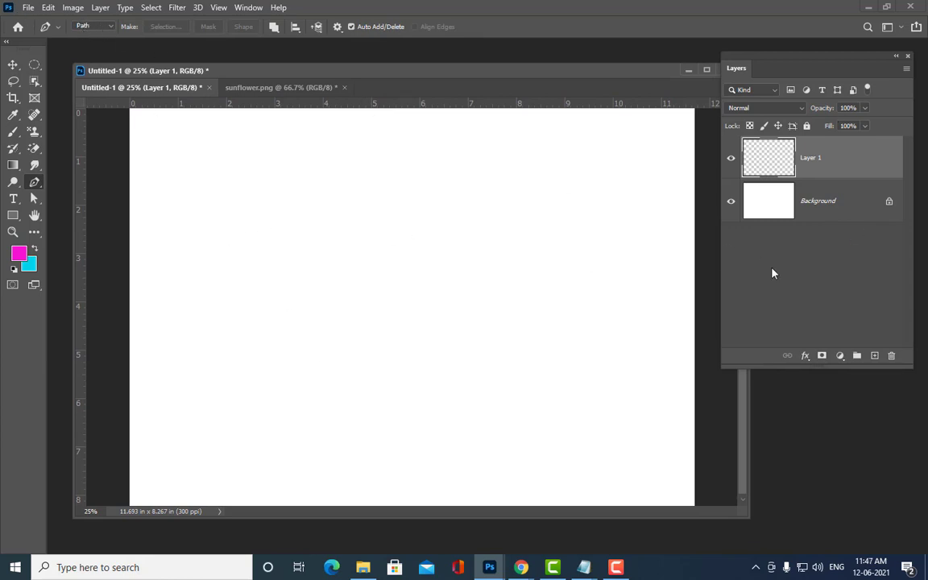
pyautogui.click(103, 28)
pyautogui.click(89, 39)
# - Draw a closed four-anchor heart path in the middle of the canvas
pyautogui.click(408, 447)
pyautogui.moveTo(302, 276); pyautogui.dragTo(345, 217)
pyautogui.click(422, 296)
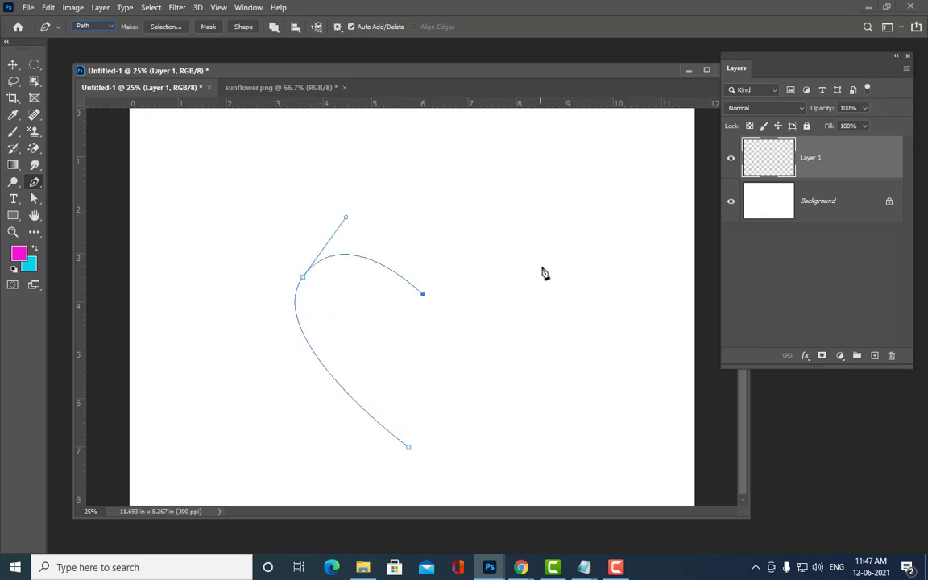
pyautogui.moveTo(546, 268); pyautogui.dragTo(549, 363)
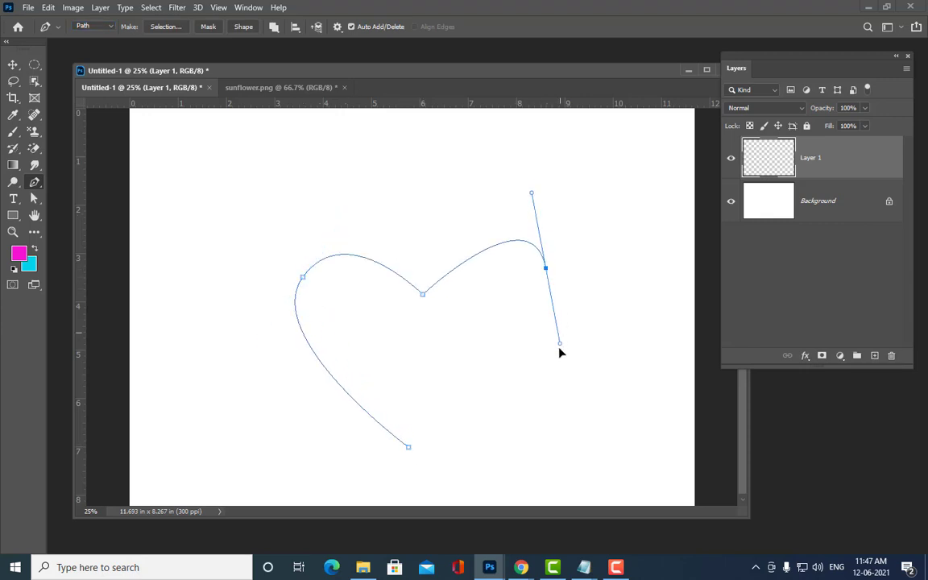
pyautogui.click(407, 447)
# - Lower the heart's bottom point and adjust side anchors and handles for rounder, symmetrical lobes
pyautogui.press('a')
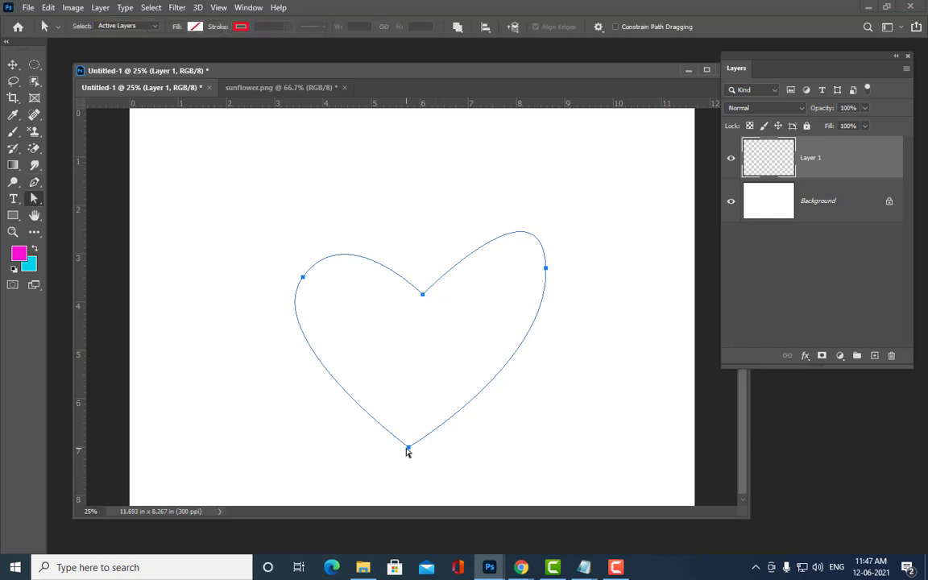
pyautogui.moveTo(408, 447); pyautogui.dragTo(435, 473)
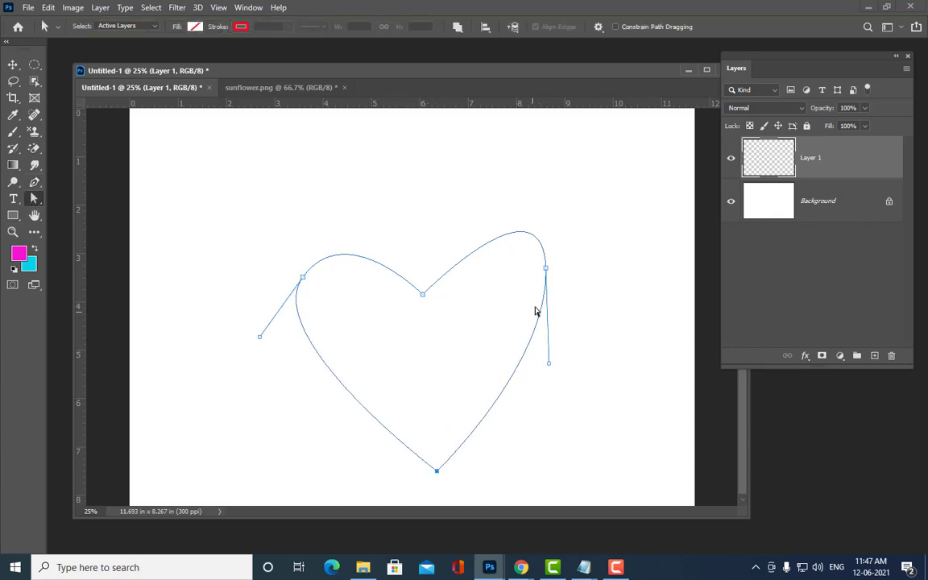
pyautogui.moveTo(546, 268); pyautogui.dragTo(552, 278)
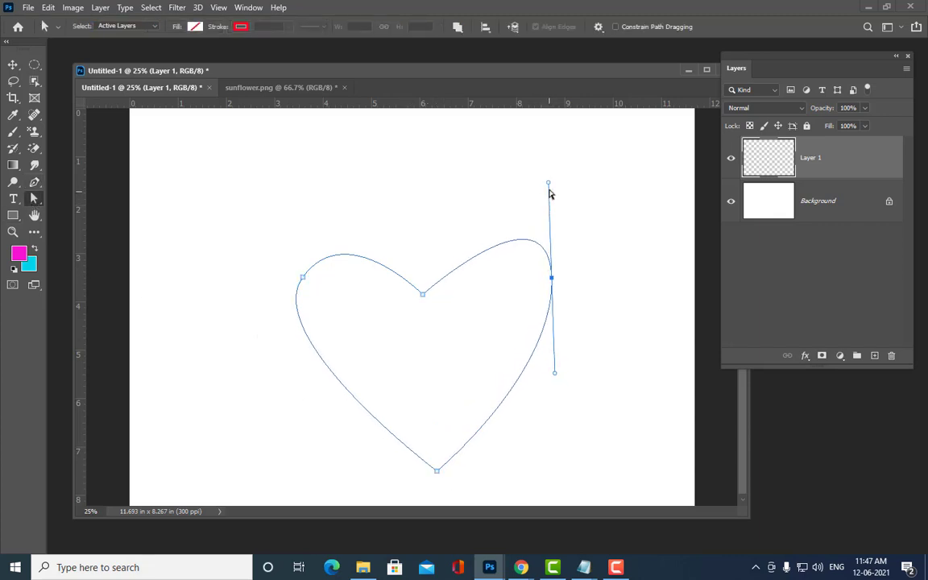
pyautogui.moveTo(548, 183); pyautogui.dragTo(510, 186)
pyautogui.click(303, 278)
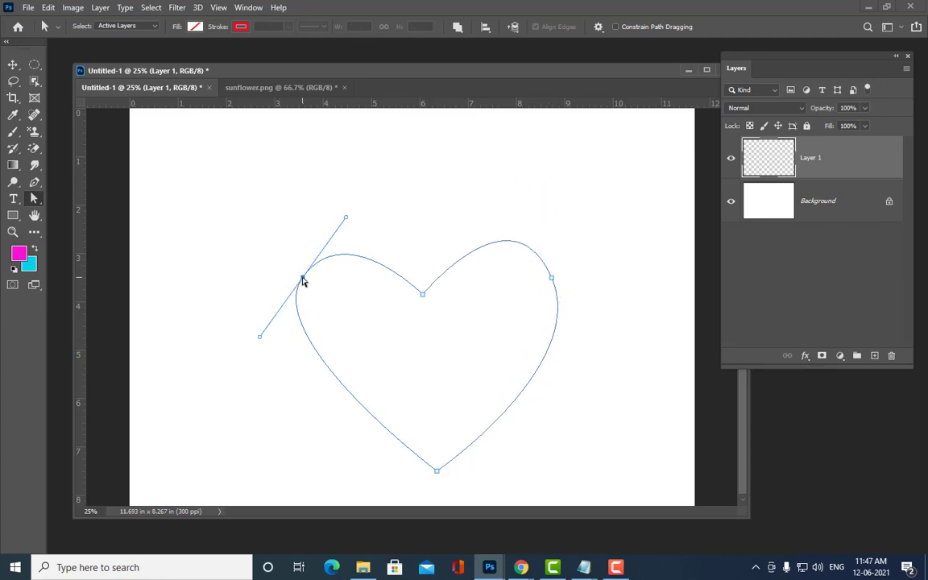
pyautogui.moveTo(348, 215); pyautogui.dragTo(330, 194)
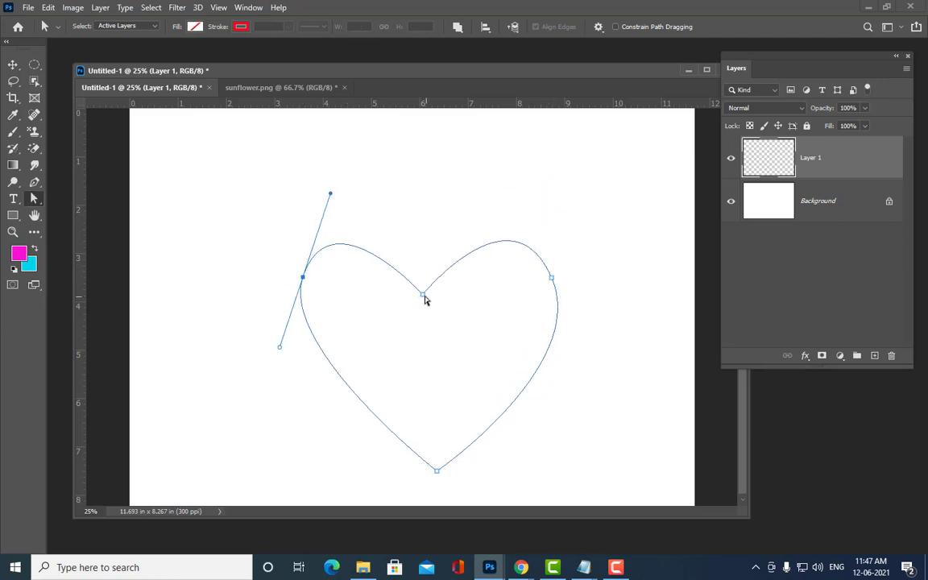
pyautogui.moveTo(423, 293)
pyautogui.mouseDown()
pyautogui.moveTo(449, 284)
pyautogui.moveTo(428, 282)
pyautogui.mouseUp()
pyautogui.moveTo(550, 279); pyautogui.dragTo(555, 260)
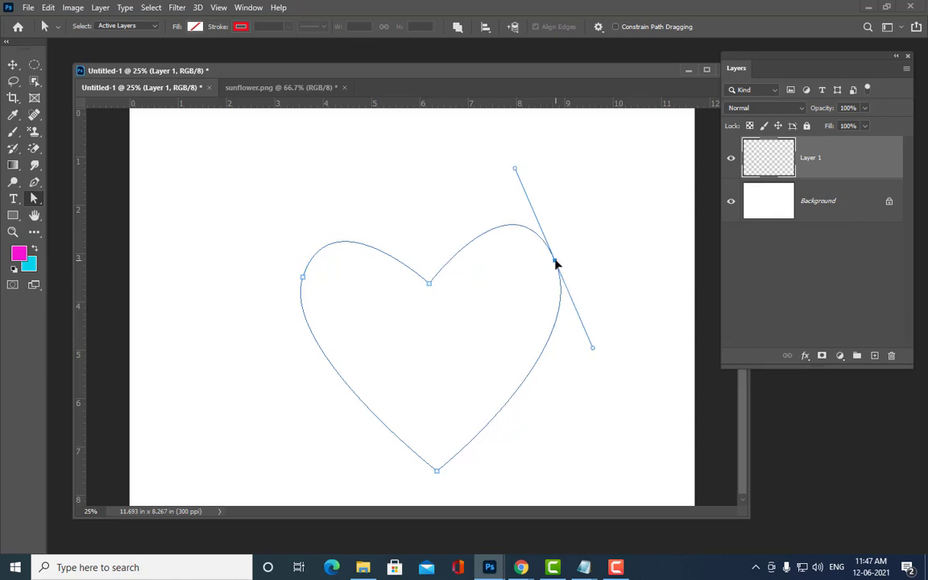
pyautogui.moveTo(304, 279); pyautogui.dragTo(298, 283)
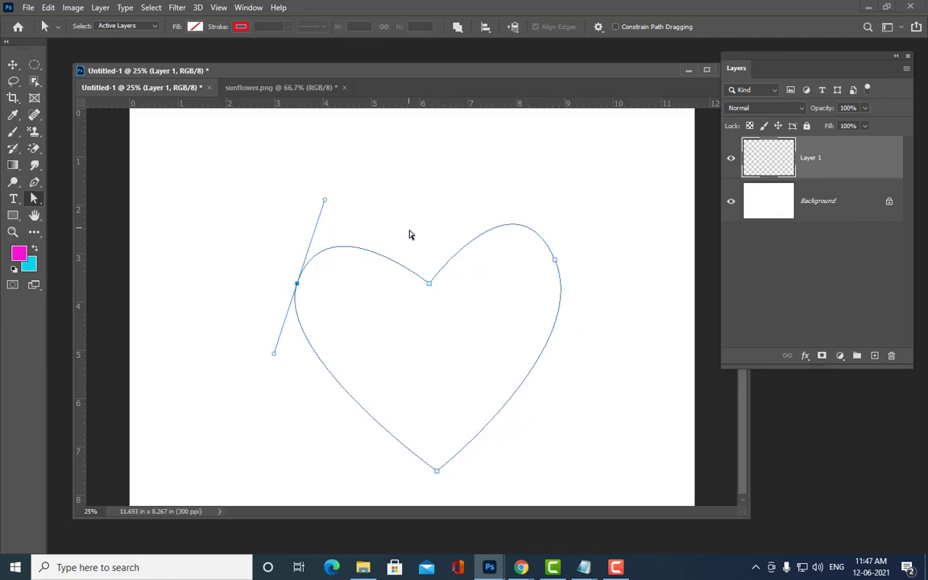
pyautogui.moveTo(429, 283); pyautogui.dragTo(433, 284)
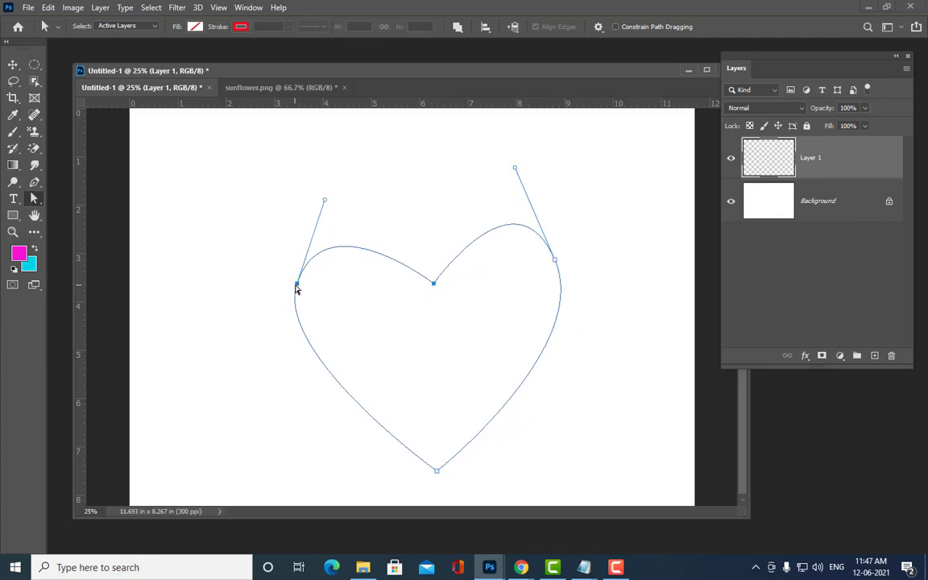
pyautogui.moveTo(297, 283); pyautogui.dragTo(304, 268)
# - Shrink the sunflower brush to 125 px, then paint and undo a test stroke
pyautogui.moveTo(555, 260); pyautogui.dragTo(550, 260)
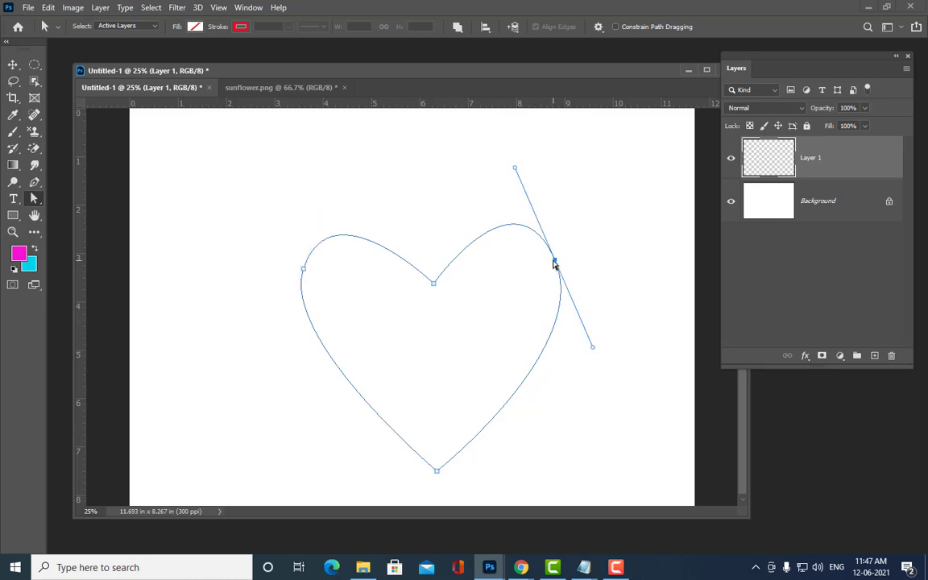
pyautogui.click(13, 131)
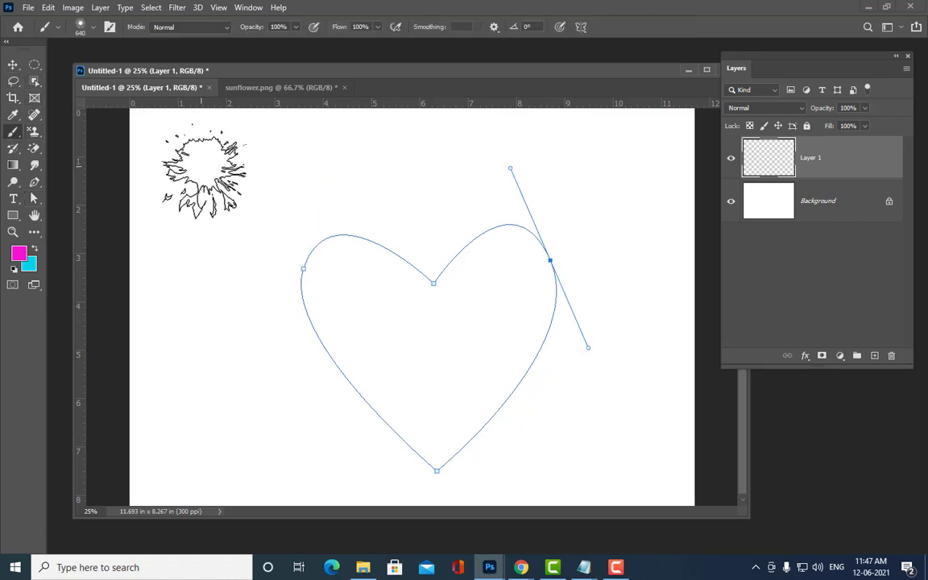
pyautogui.press('[')
pyautogui.press('[')
pyautogui.press('[')
pyautogui.press('[')
pyautogui.press('[')
pyautogui.press('[')
pyautogui.press('[')
pyautogui.press('[')
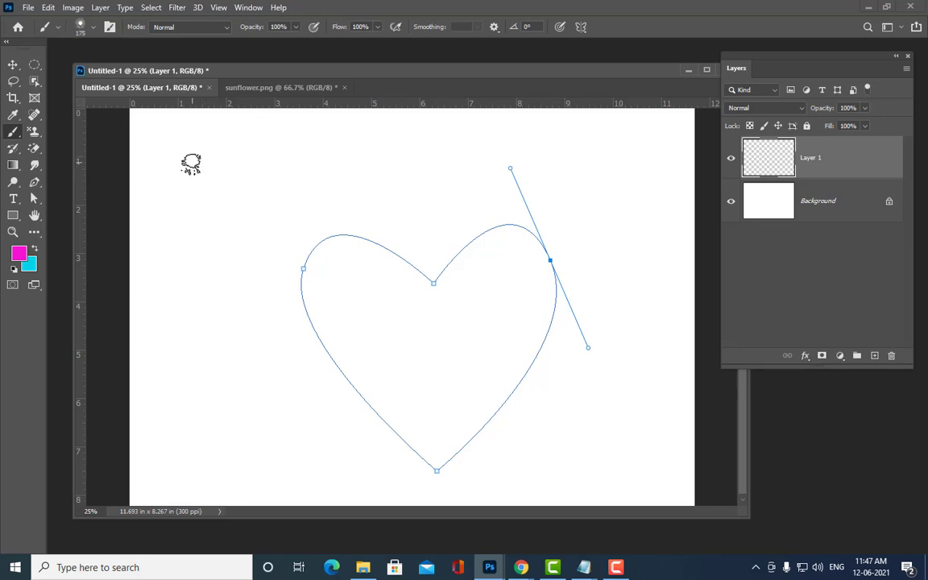
pyautogui.press('[')
pyautogui.press('[')
pyautogui.press('[')
pyautogui.moveTo(161, 153); pyautogui.dragTo(223, 153)
pyautogui.moveTo(354, 155); pyautogui.dragTo(415, 153)
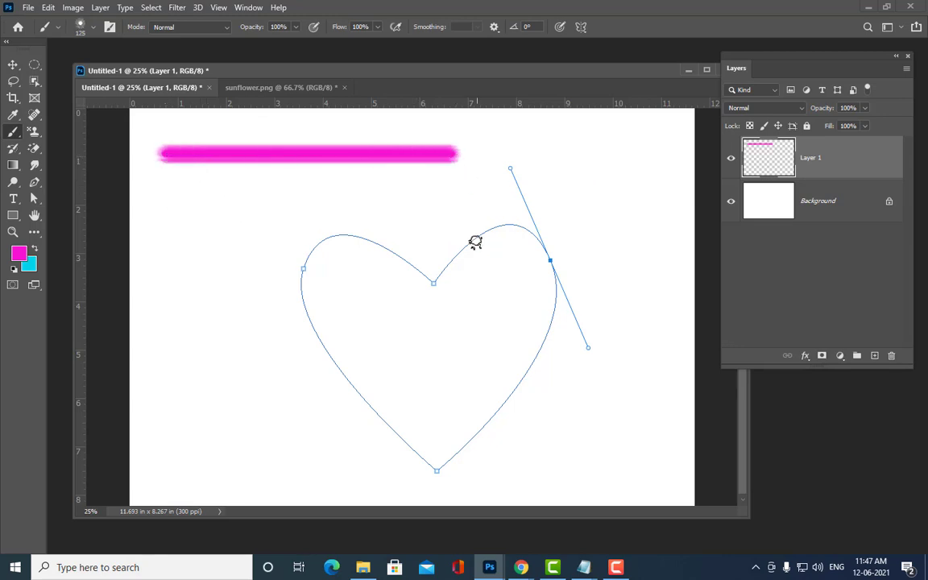
pyautogui.hotkey('ctrl', 'z')
# - Set the sunflower brush spacing to 157% in Brush Settings, then test and undo two rows
pyautogui.click(248, 7)
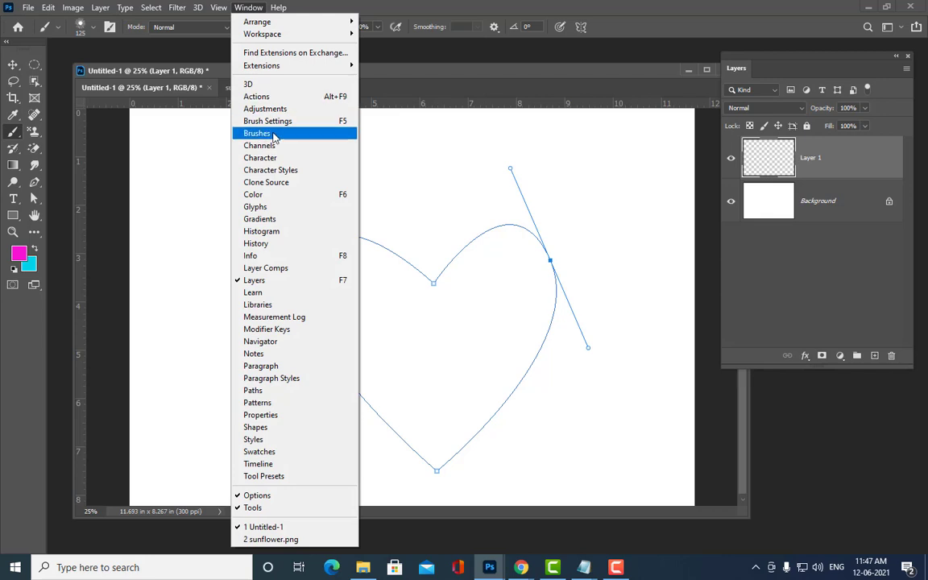
pyautogui.click(267, 121)
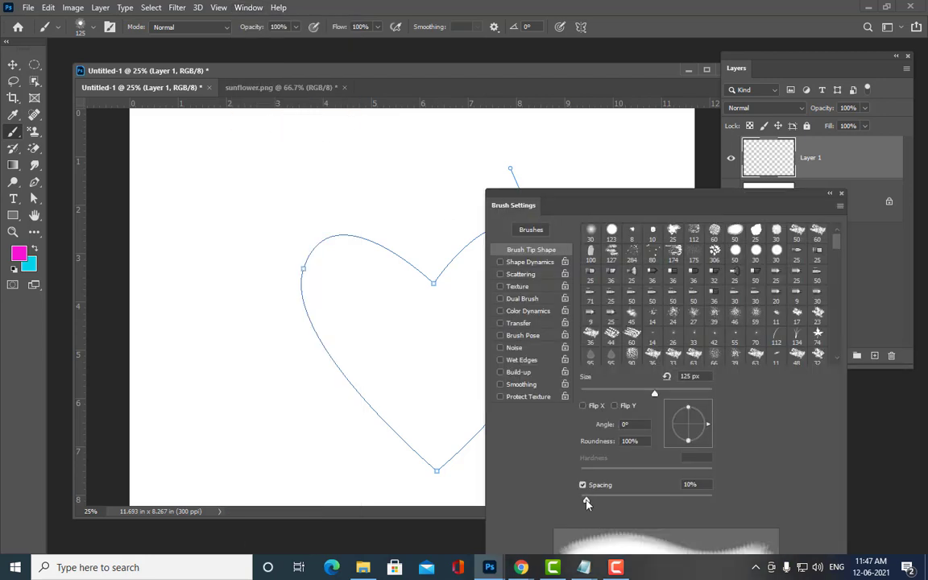
pyautogui.moveTo(586, 503); pyautogui.dragTo(660, 500)
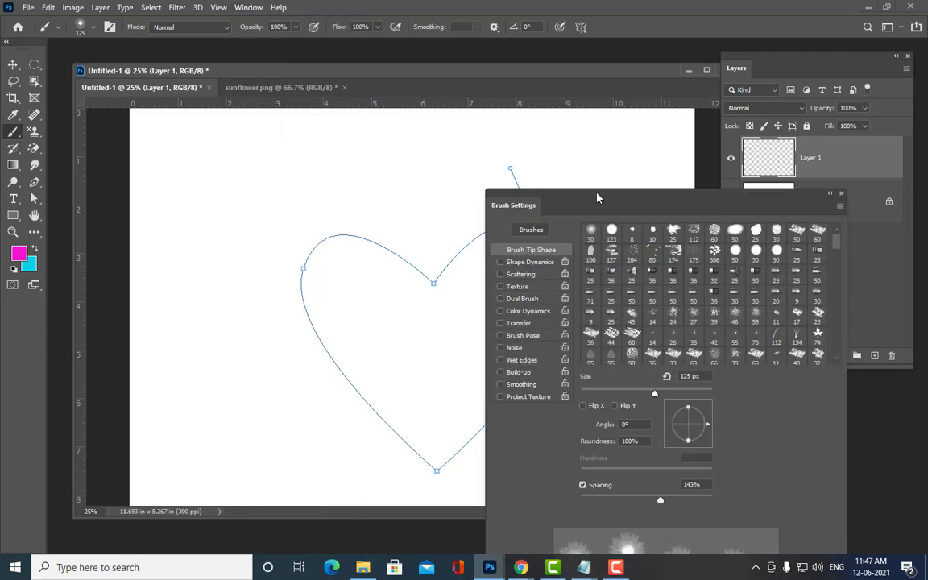
pyautogui.moveTo(597, 197); pyautogui.dragTo(691, 63)
pyautogui.moveTo(755, 364); pyautogui.dragTo(759, 365)
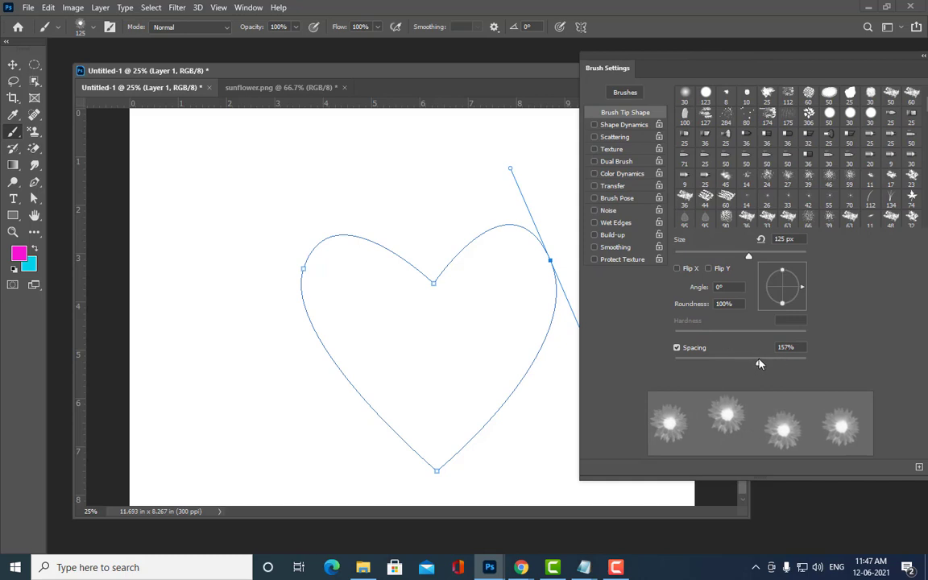
pyautogui.moveTo(628, 67); pyautogui.dragTo(777, 68)
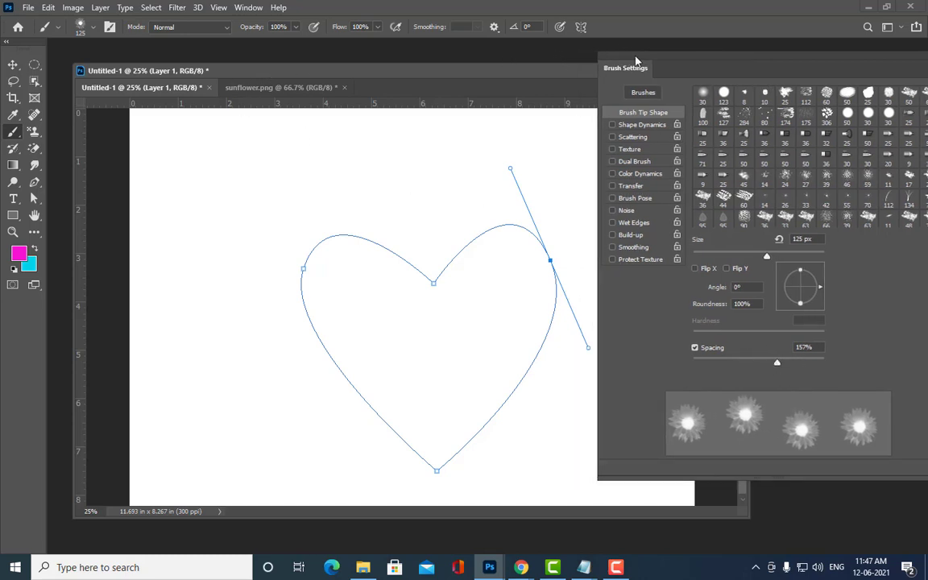
pyautogui.moveTo(177, 182); pyautogui.dragTo(542, 161)
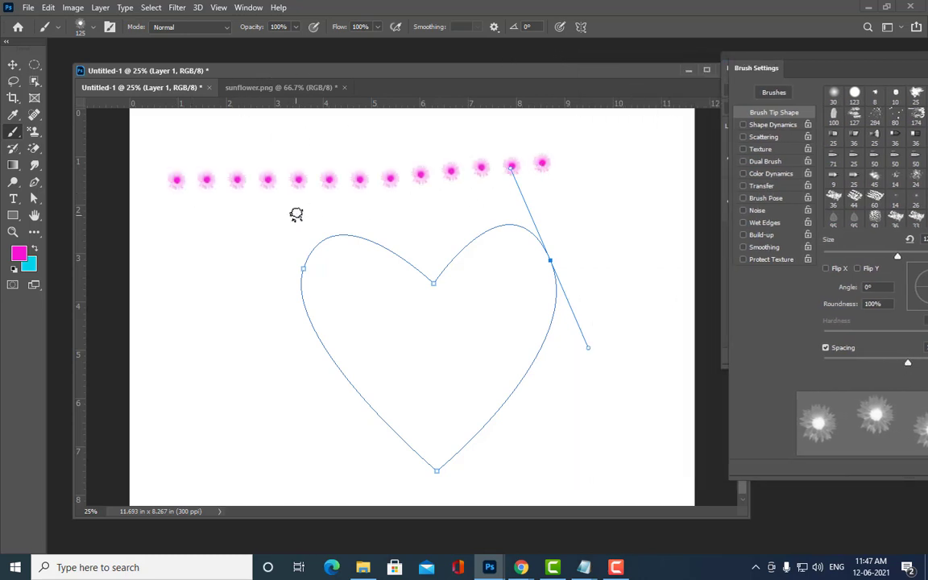
pyautogui.hotkey('ctrl', 'z')
pyautogui.moveTo(163, 121); pyautogui.dragTo(492, 122)
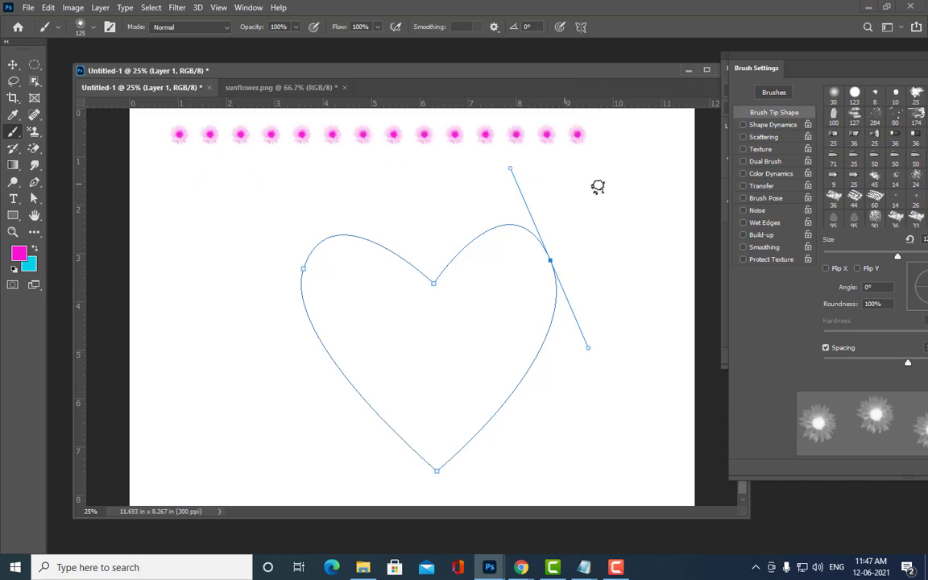
pyautogui.hotkey('ctrl', 'z')
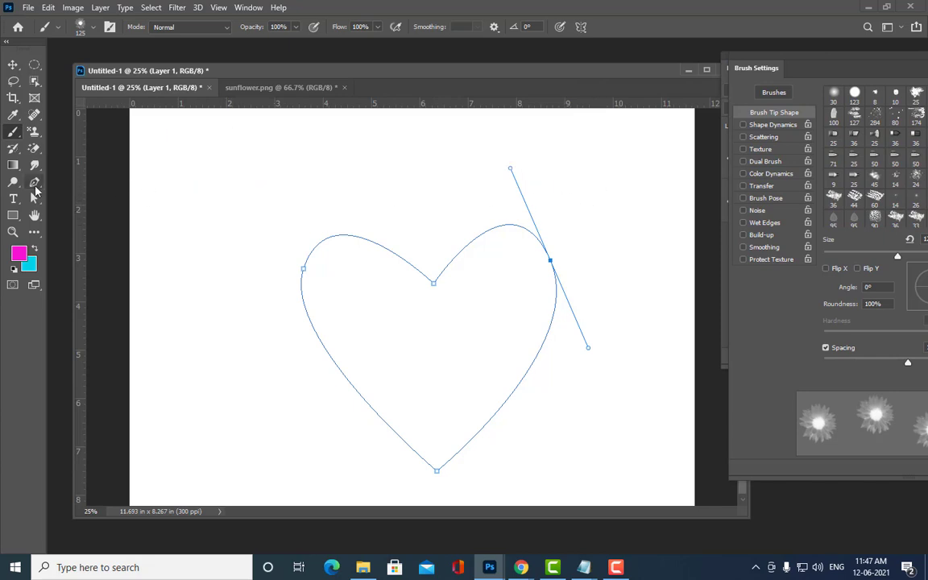
# - Stroke the heart path with the Brush to stamp magenta sunflowers along it
pyautogui.click(34, 182)
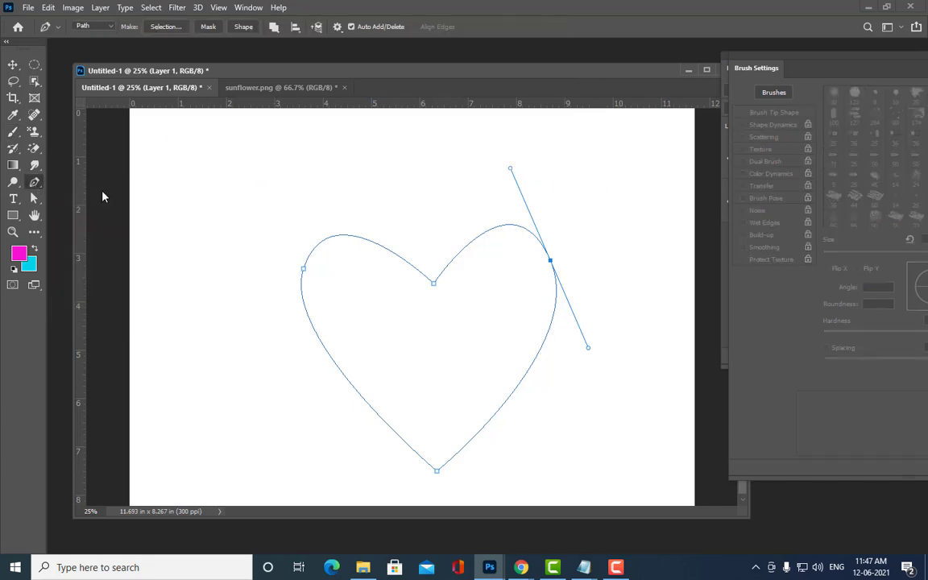
pyautogui.rightClick(433, 288)
pyautogui.click(476, 354)
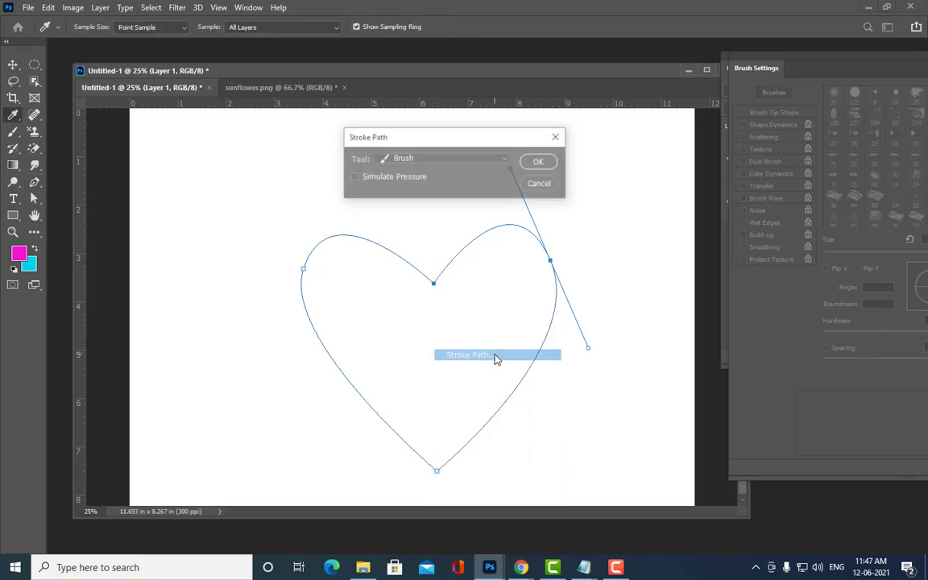
pyautogui.click(435, 160)
pyautogui.click(435, 182)
pyautogui.click(540, 162)
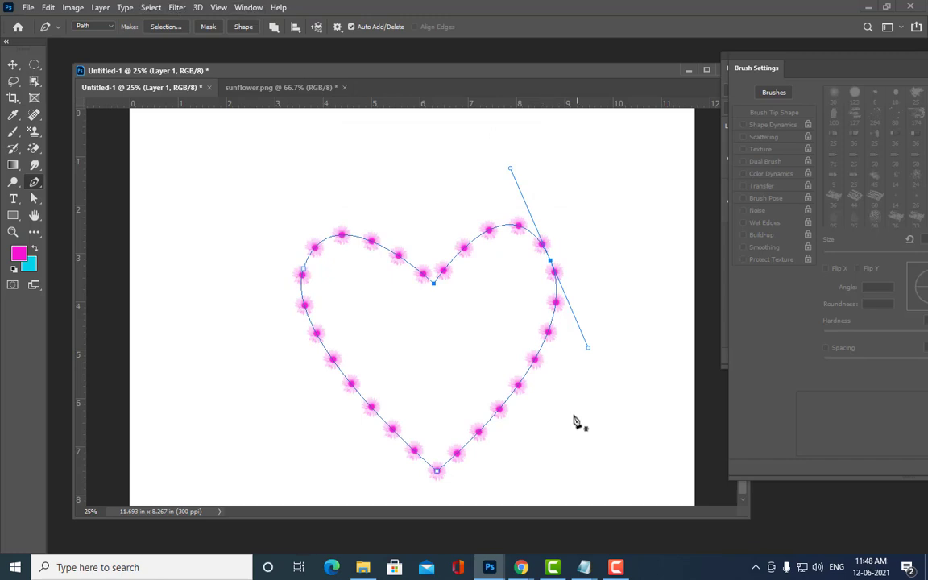
# - Show the Paths panel and delete the heart Work Path
pyautogui.click(257, 8)
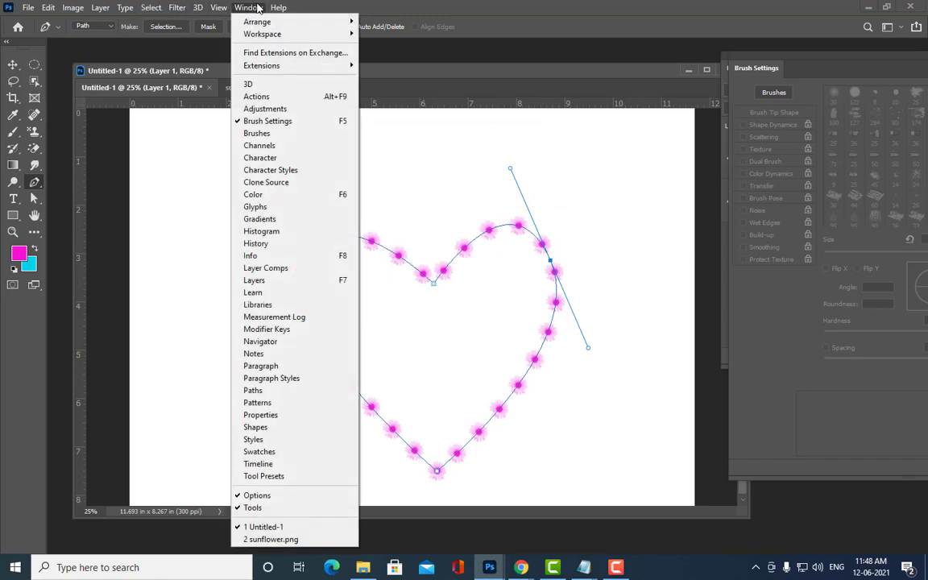
pyautogui.click(258, 390)
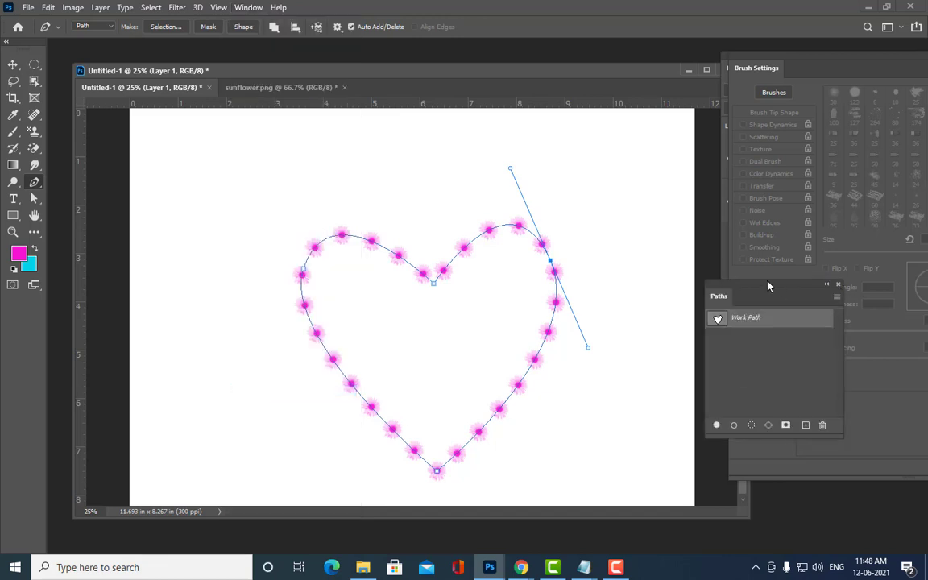
pyautogui.moveTo(767, 286); pyautogui.dragTo(652, 109)
pyautogui.rightClick(656, 140)
pyautogui.click(691, 157)
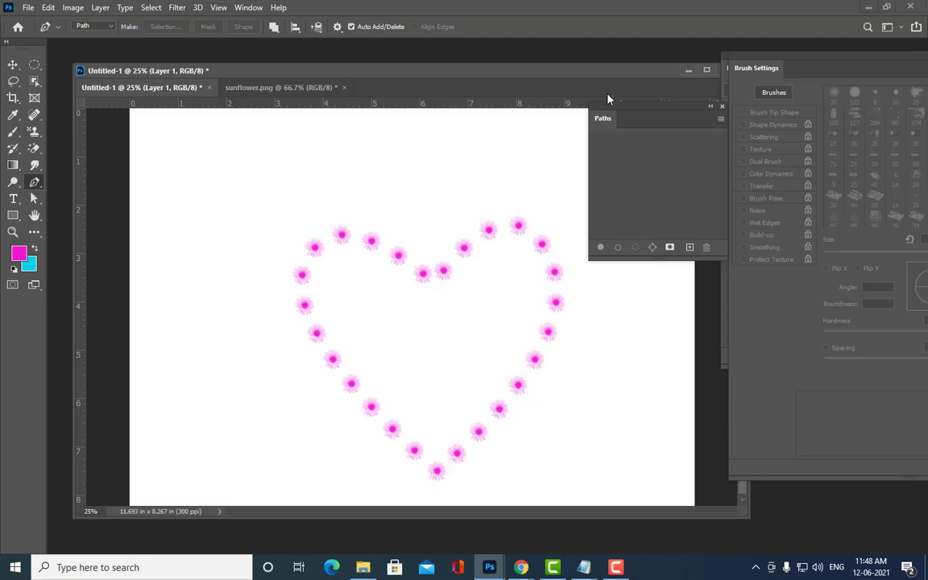
# - Reset default colours and fill the Background layer with black
pyautogui.moveTo(606, 114); pyautogui.dragTo(816, 291)
pyautogui.press('F7')
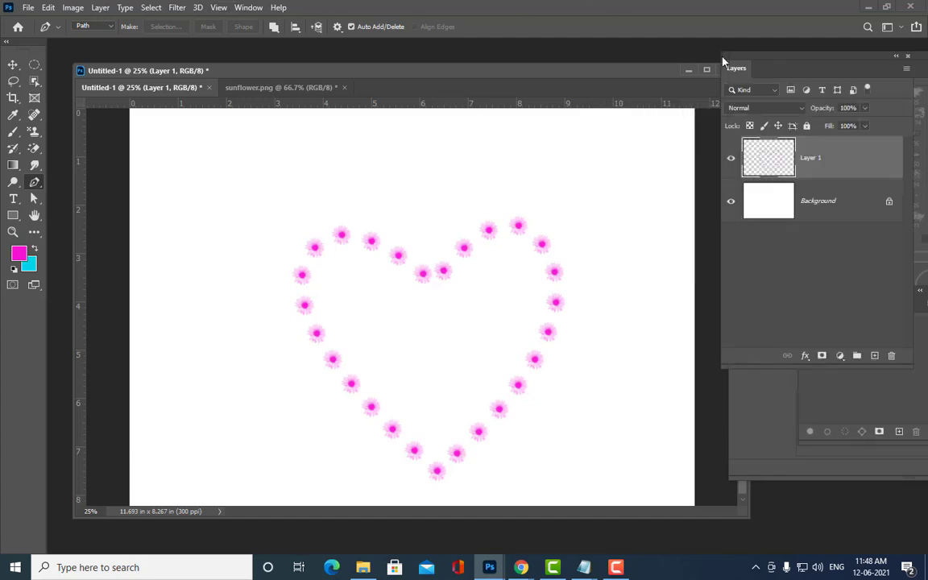
pyautogui.click(852, 218)
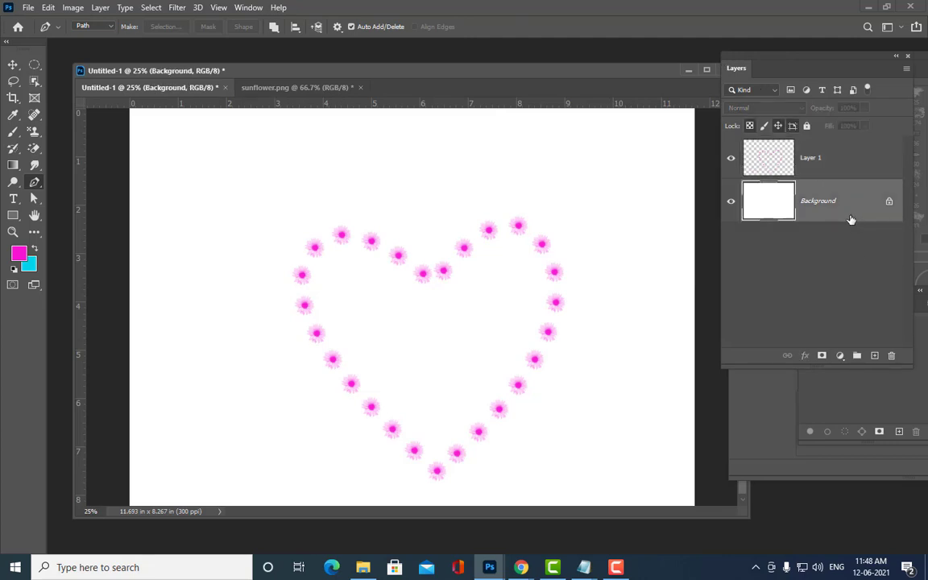
pyautogui.press('d')
pyautogui.hotkey('alt', 'BackSpace')
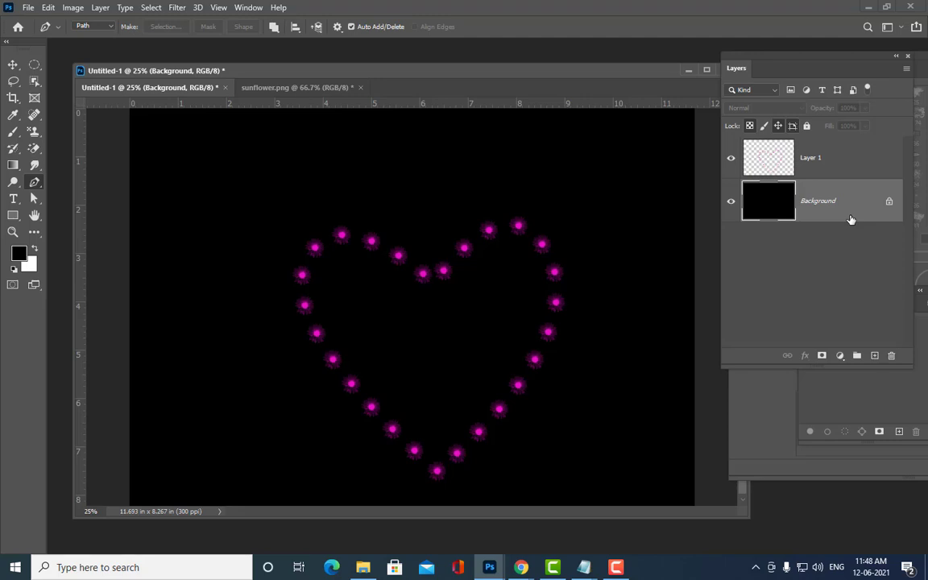
# - Set Layer 1 to Linear Dodge (Add) and duplicate it to strengthen the glow
pyautogui.click(854, 158)
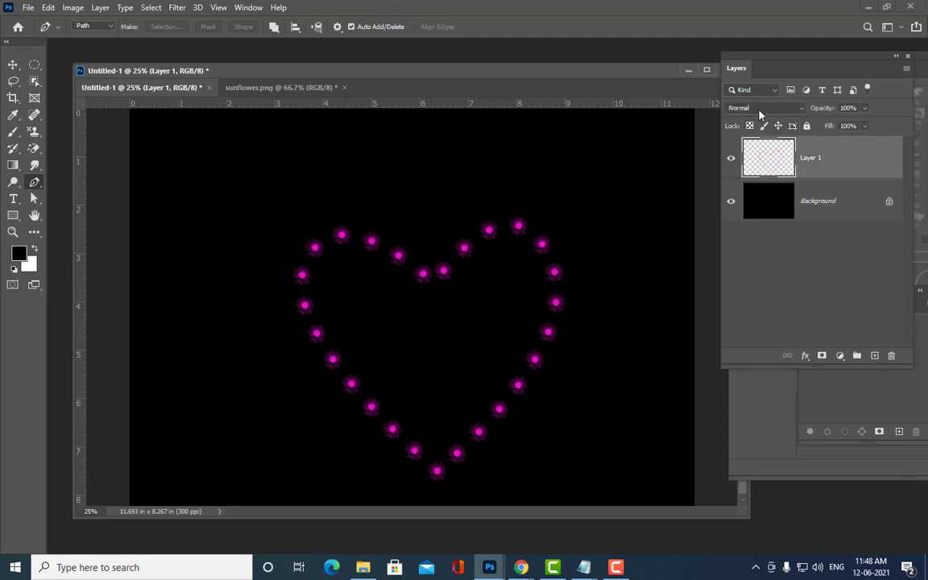
pyautogui.click(758, 110)
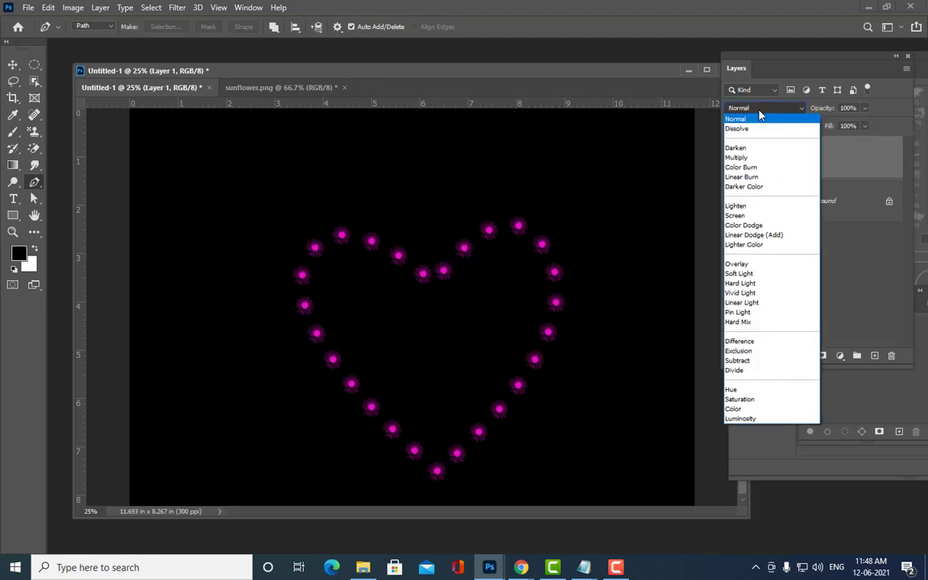
pyautogui.click(760, 235)
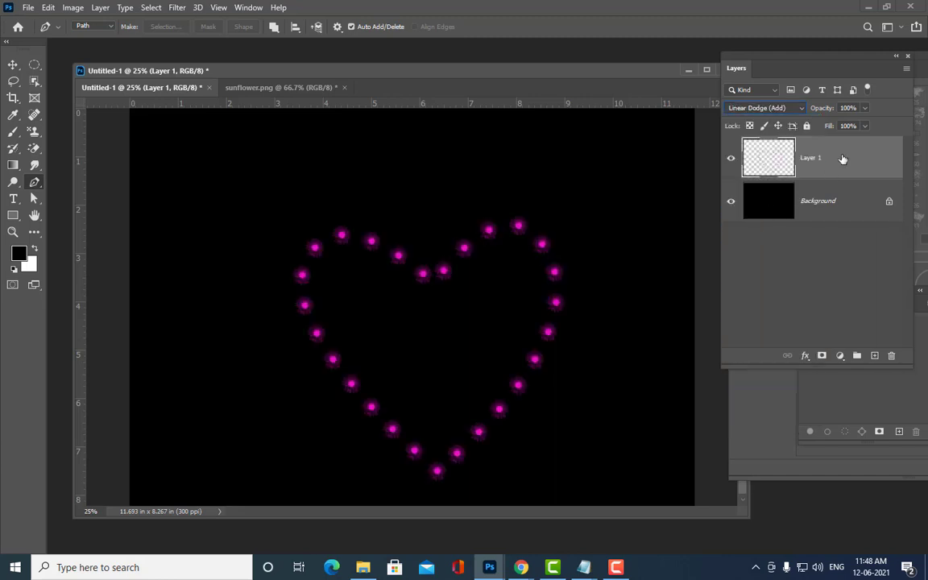
pyautogui.hotkey('ctrl', 'j')
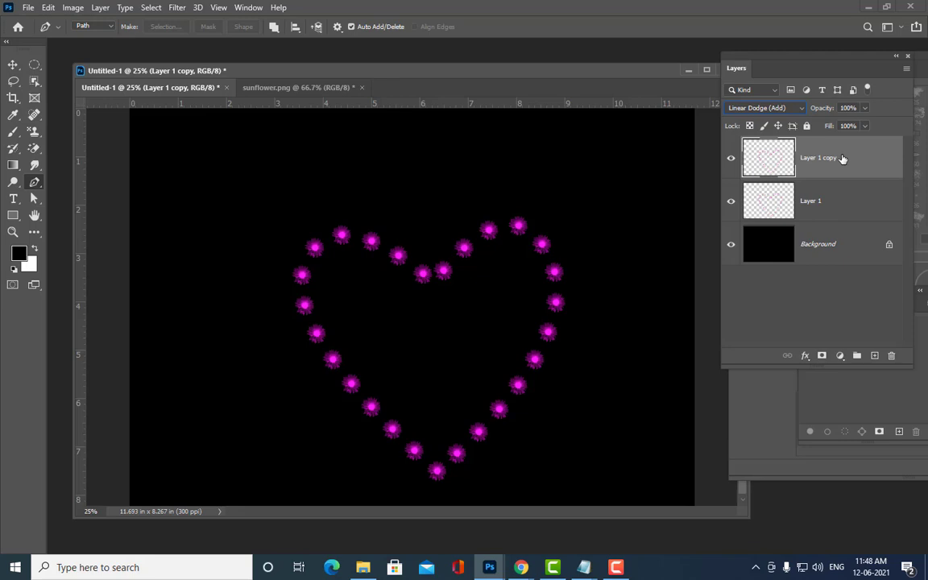
# - Undo the duplicate layer, black fill and sunflower stroke
pyautogui.hotkey('ctrl', 'z')
pyautogui.hotkey('ctrl', 'z')
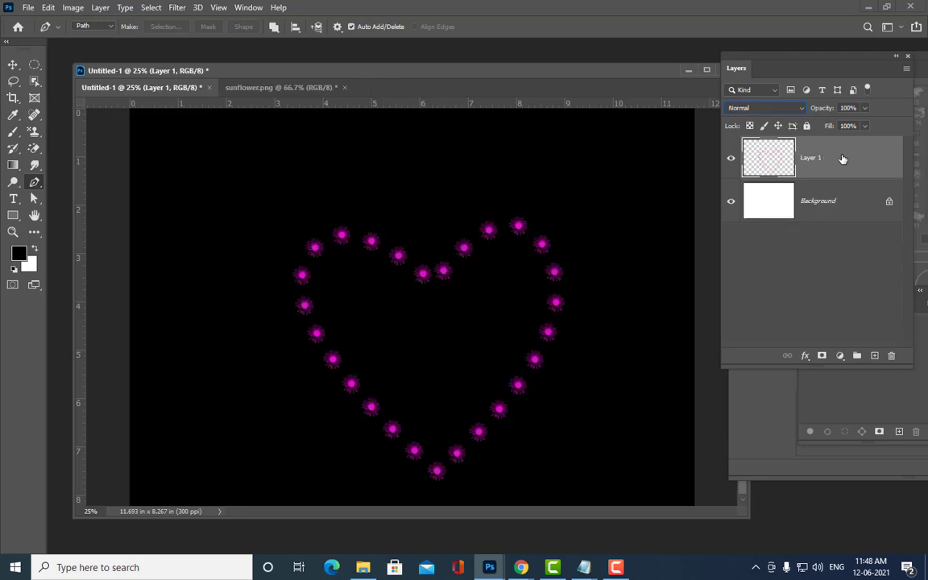
pyautogui.hotkey('ctrl', 'z')
pyautogui.hotkey('ctrl', 'z')
pyautogui.hotkey('ctrl', 'z')
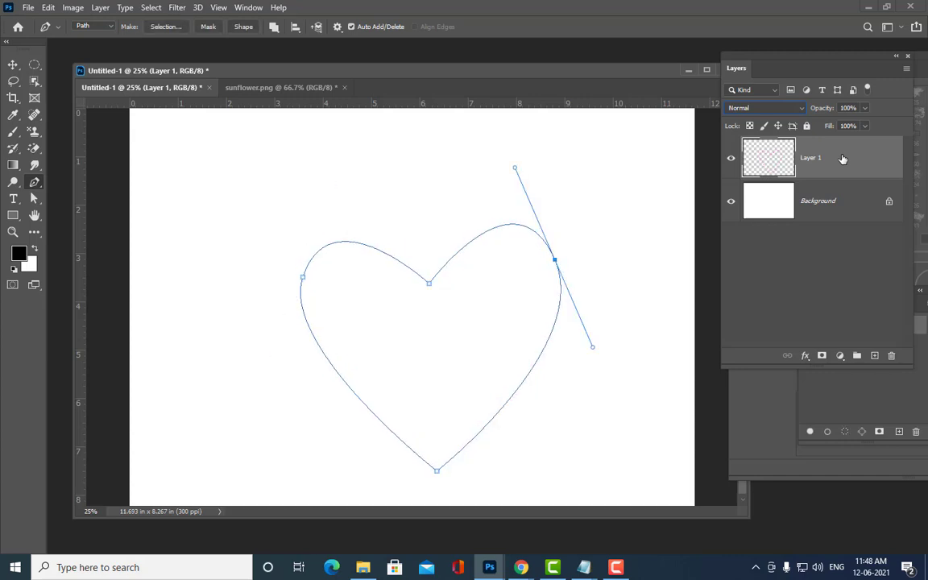
pyautogui.hotkey('ctrl', 'z')
pyautogui.hotkey('ctrl', 'z')
pyautogui.hotkey('ctrl', 'z')
pyautogui.hotkey('ctrl', 'z')
pyautogui.hotkey('ctrl', 'z')
pyautogui.hotkey('ctrl', 'z')
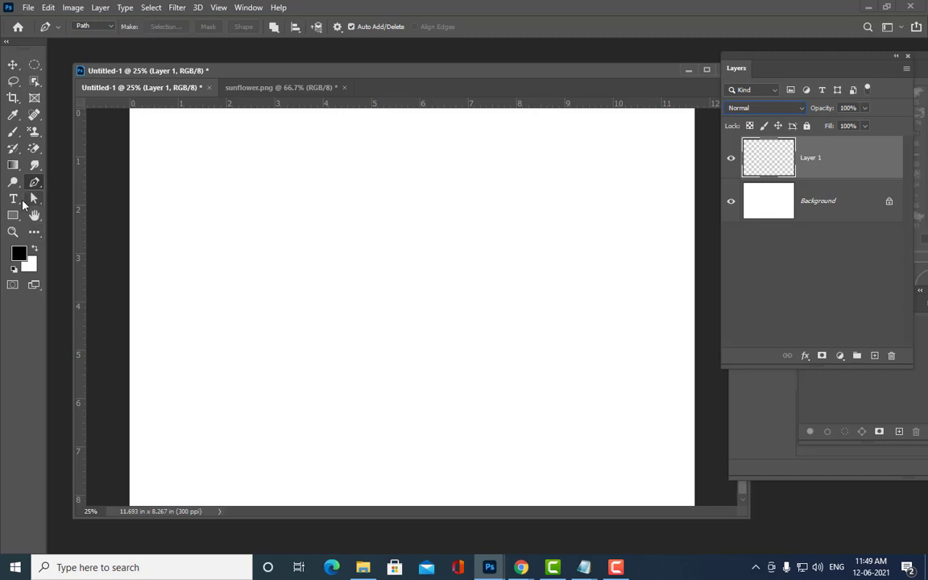
# - Add a text layer with the letter 's' and move it to the canvas centre
pyautogui.click(13, 198)
pyautogui.moveTo(185, 74); pyautogui.dragTo(173, 57)
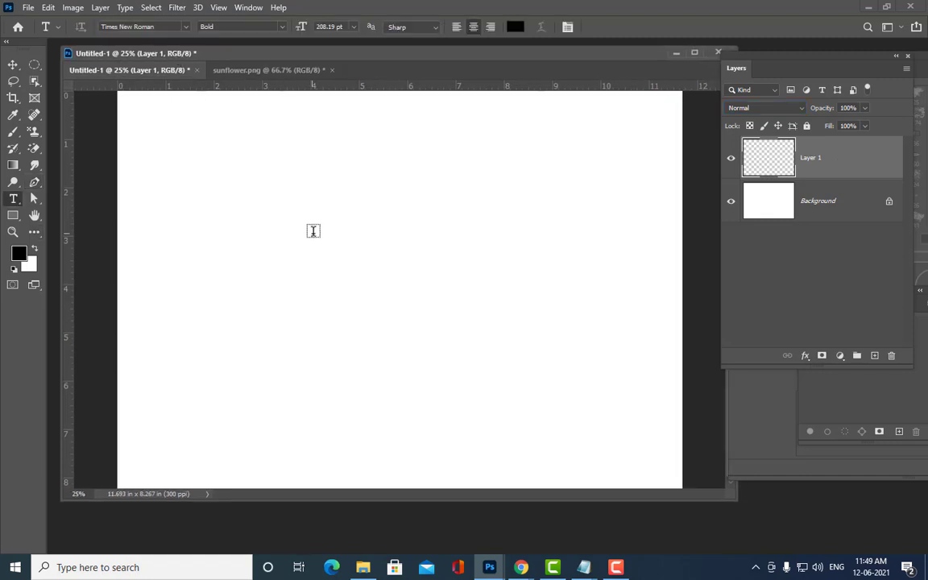
pyautogui.click(367, 262)
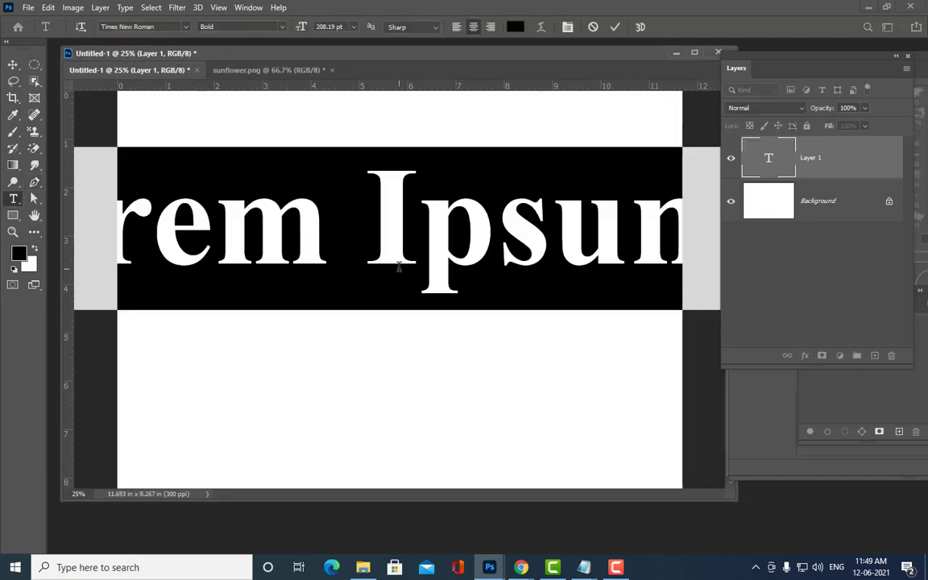
pyautogui.write('s')
pyautogui.hotkey('ctrl', 'Return')
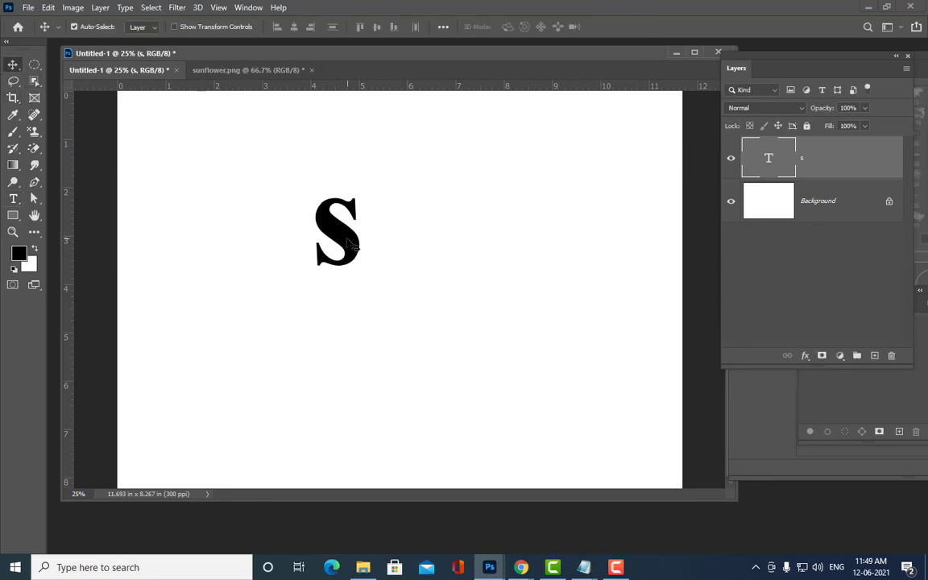
pyautogui.moveTo(348, 242); pyautogui.dragTo(410, 267)
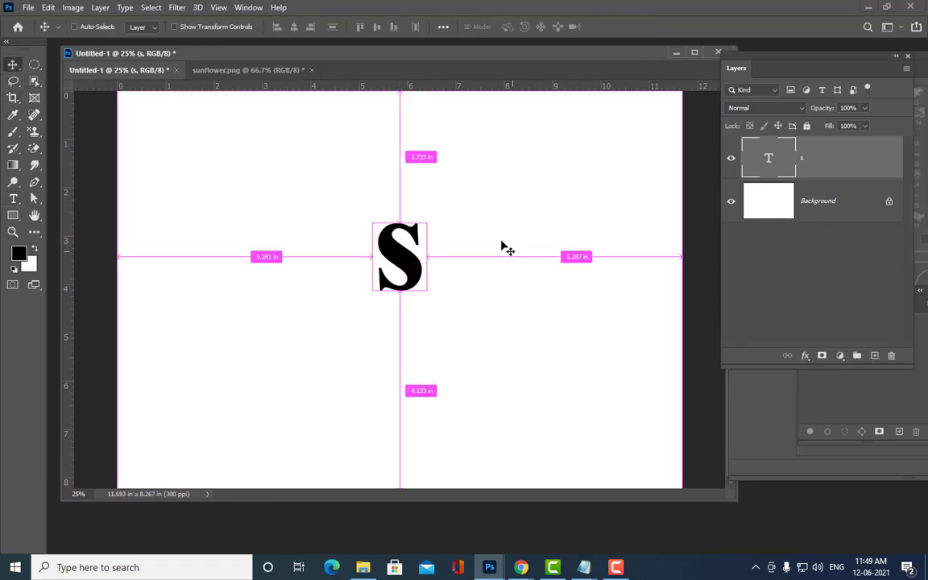
# - Enlarge the S with Free Transform so it fills the canvas, then nudge it into place
pyautogui.hotkey('ctrl', 't')
pyautogui.moveTo(428, 333)
pyautogui.mouseDown()
pyautogui.moveTo(561, 459)
pyautogui.moveTo(602, 516)
pyautogui.mouseUp()
pyautogui.moveTo(393, 301); pyautogui.dragTo(390, 326)
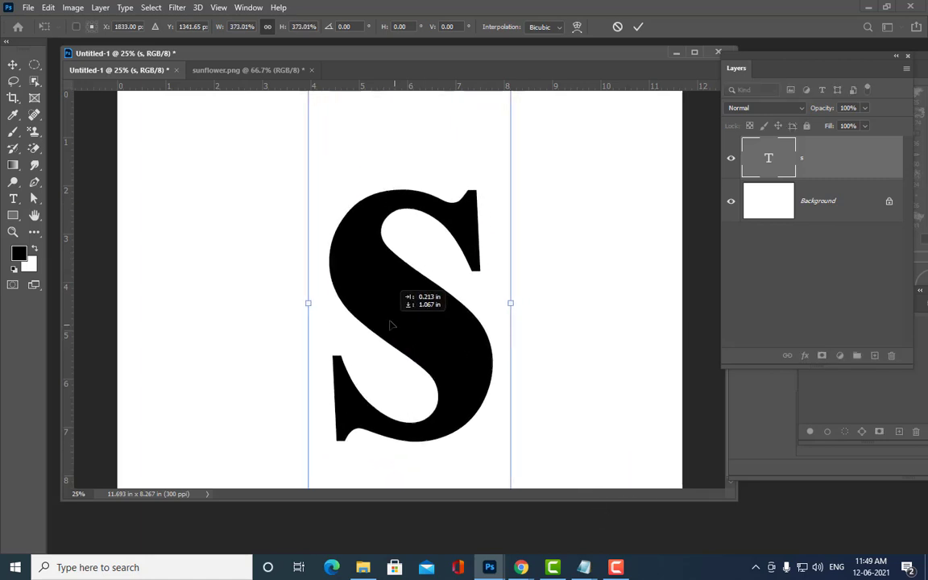
pyautogui.press('Return')
pyautogui.moveTo(447, 300); pyautogui.dragTo(435, 265)
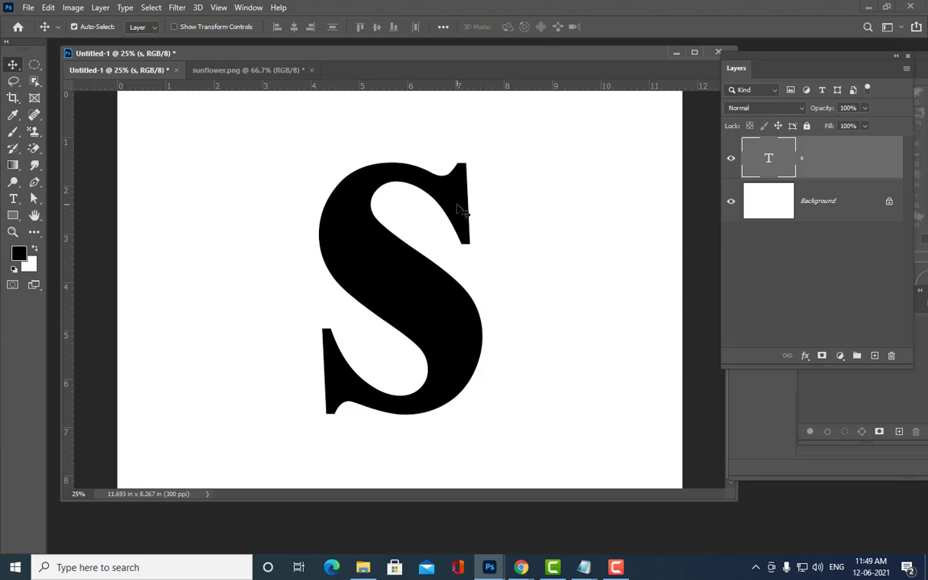
pyautogui.moveTo(767, 58); pyautogui.dragTo(612, 103)
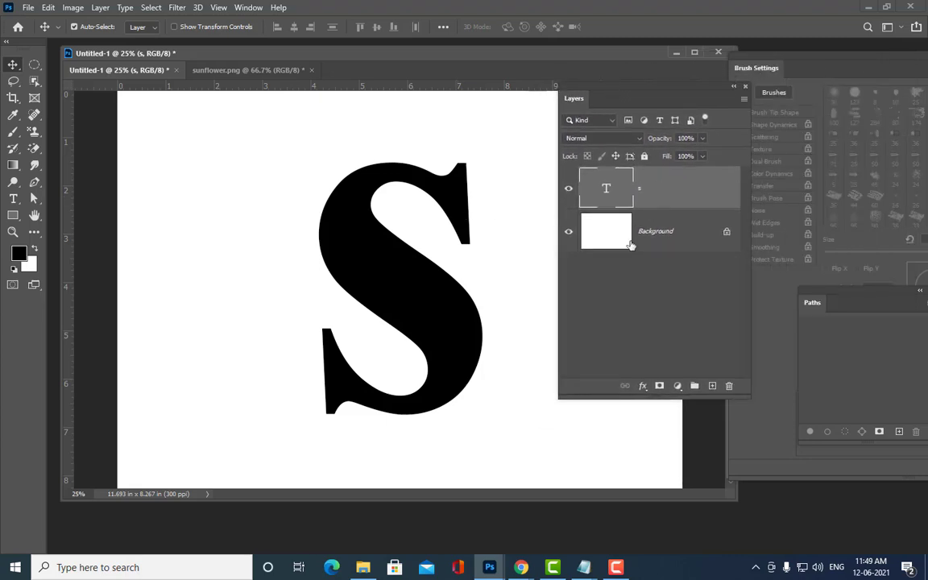
# - Load the S as a selection, delete its text layer, and add an empty Layer 1
pyautogui.keyDown('ctrl'); pyautogui.click(606, 199); pyautogui.keyUp('ctrl')
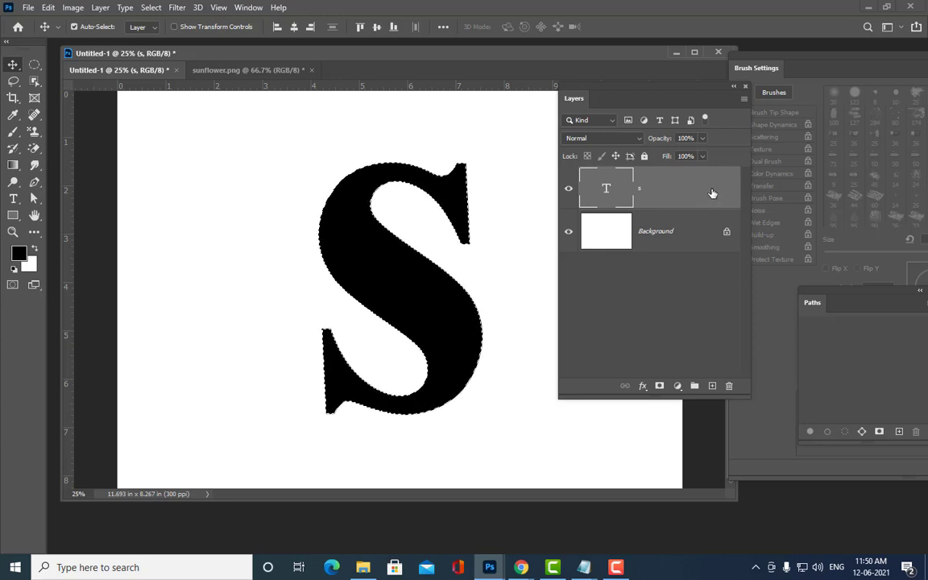
pyautogui.moveTo(713, 192); pyautogui.dragTo(728, 387)
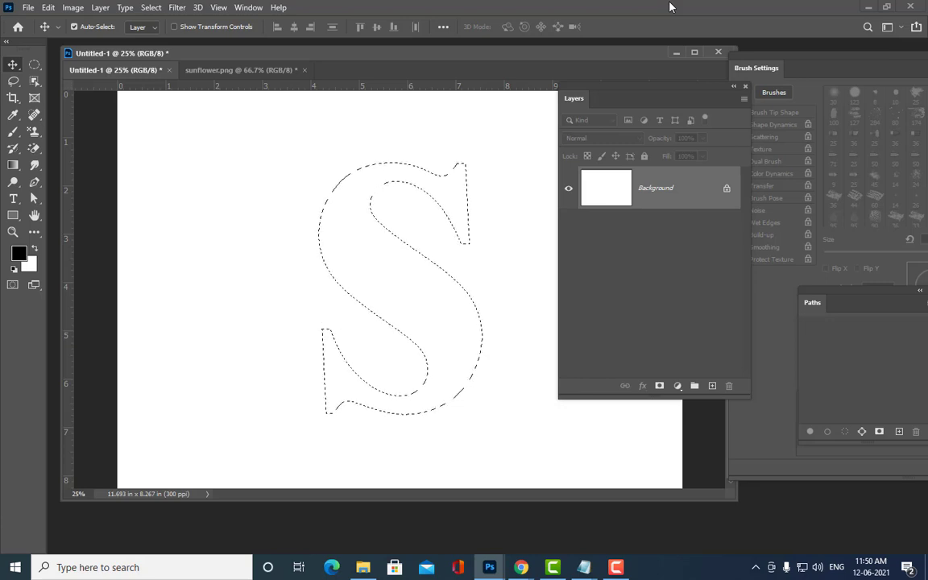
pyautogui.click(712, 386)
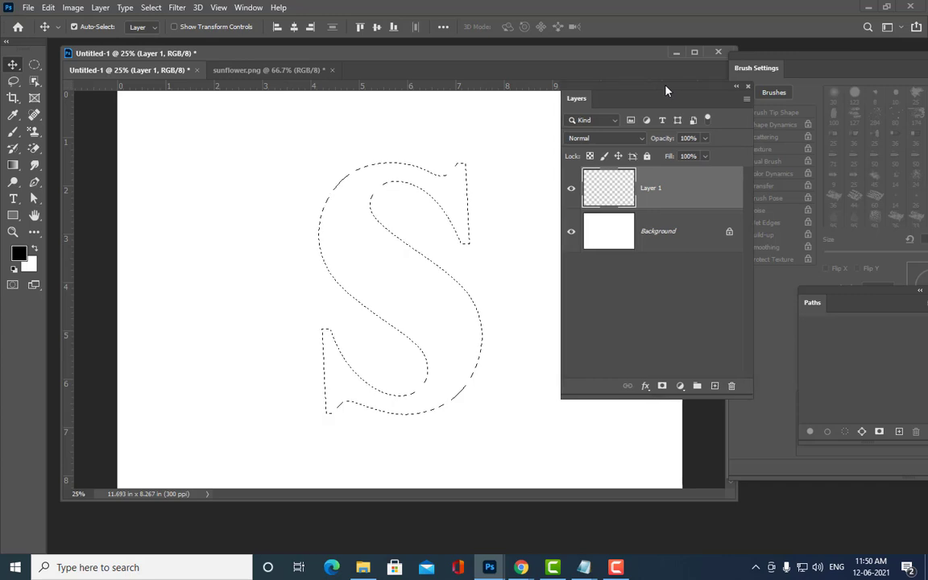
pyautogui.moveTo(658, 95); pyautogui.dragTo(692, 85)
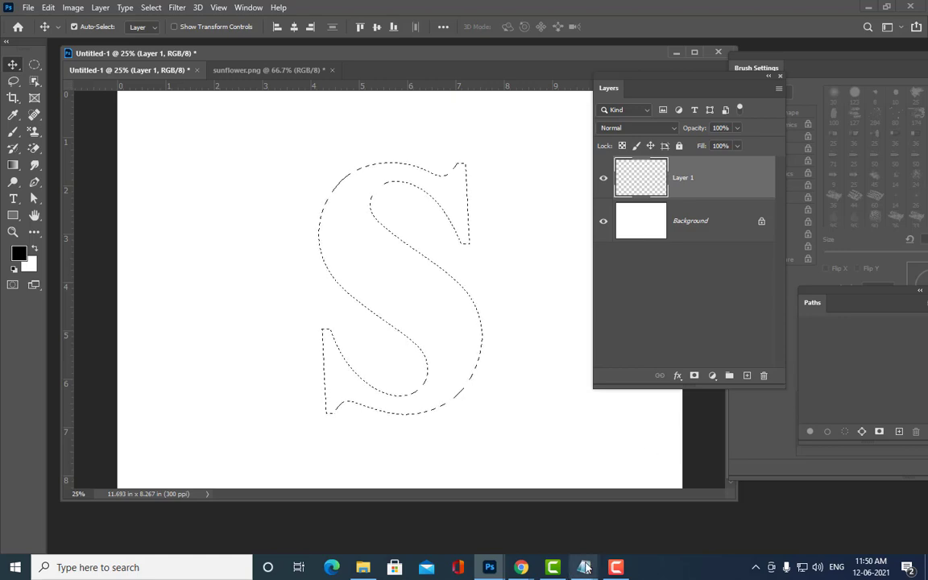
# - In the photoshopnotes file, select the 'Use Paths pallette…' paragraph on converting paths and selections
pyautogui.moveTo(584, 567)
pyautogui.click(527, 496)
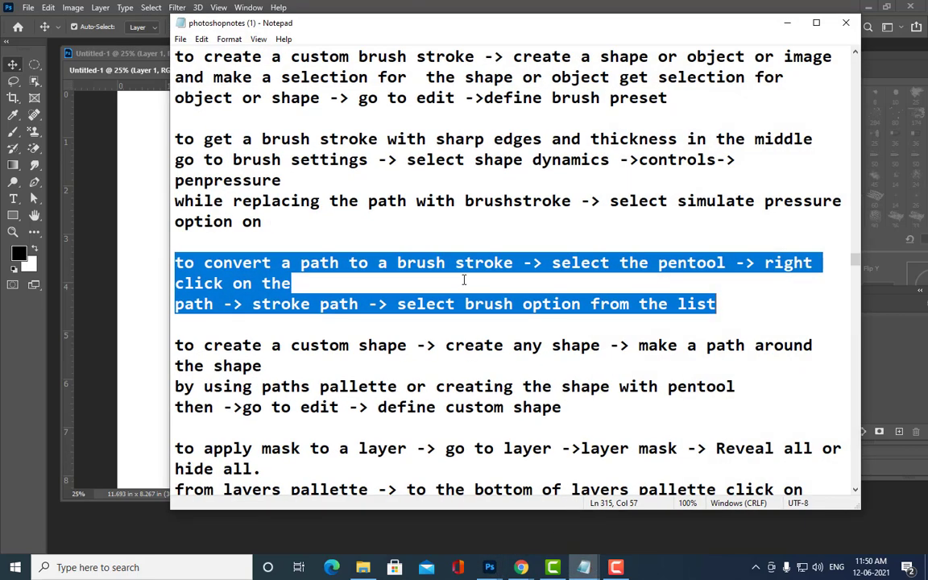
pyautogui.scroll(-1, 457, 214)
pyautogui.scroll(-1, 426, 250)
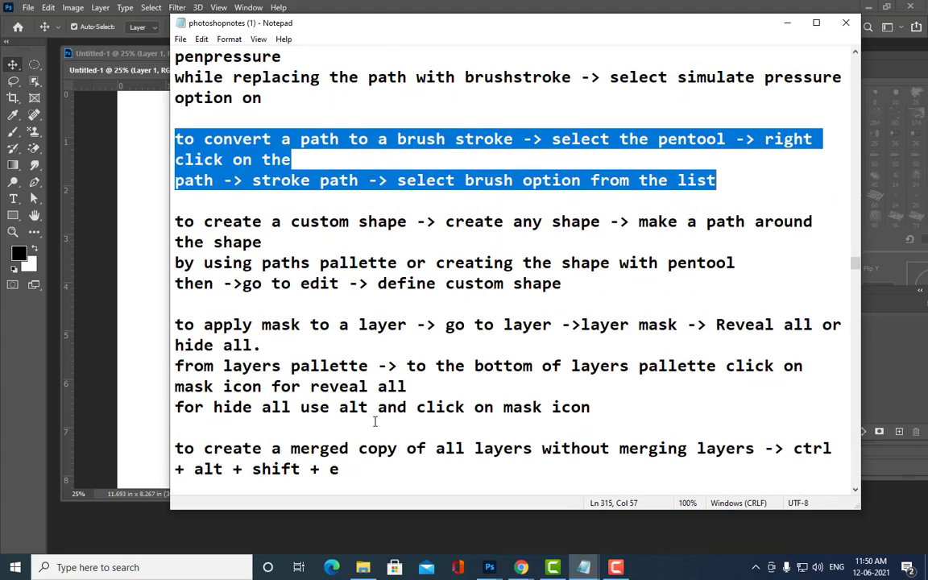
pyautogui.scroll(2, 479, 314)
pyautogui.scroll(2, 440, 255)
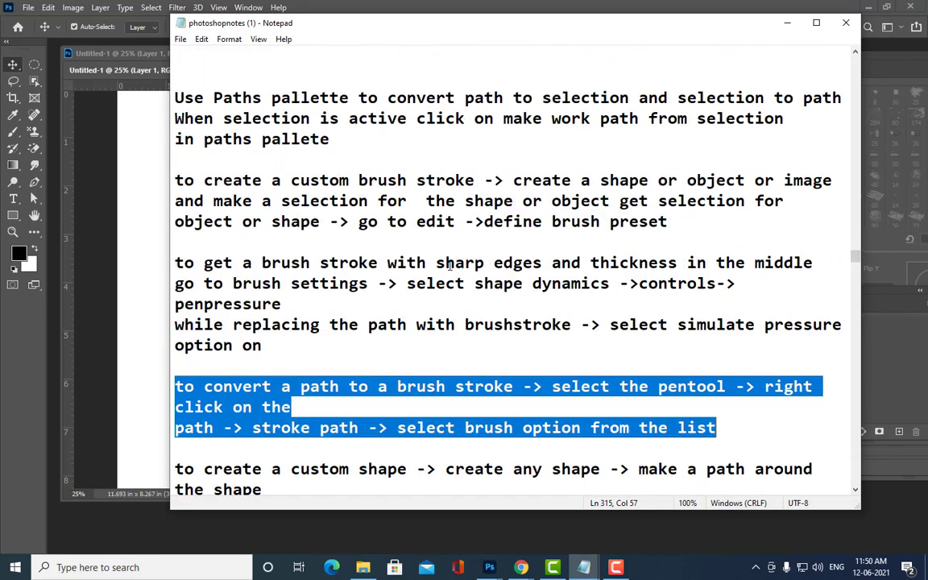
pyautogui.scroll(1, 385, 202)
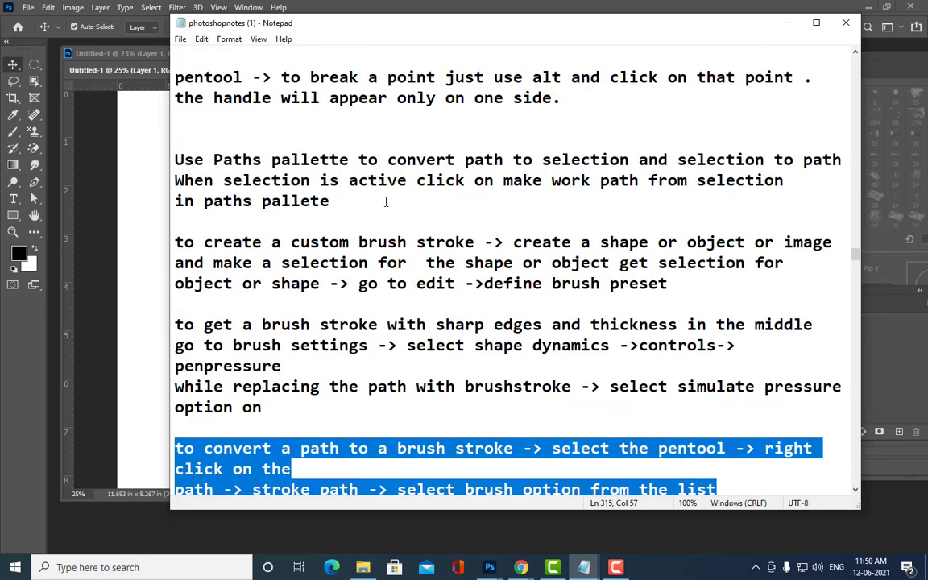
pyautogui.moveTo(175, 160); pyautogui.dragTo(342, 212)
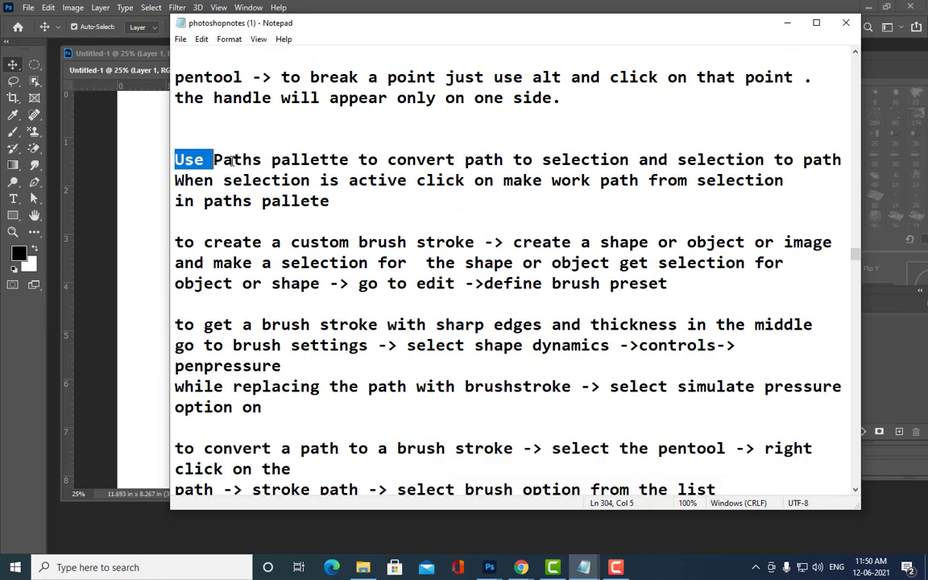
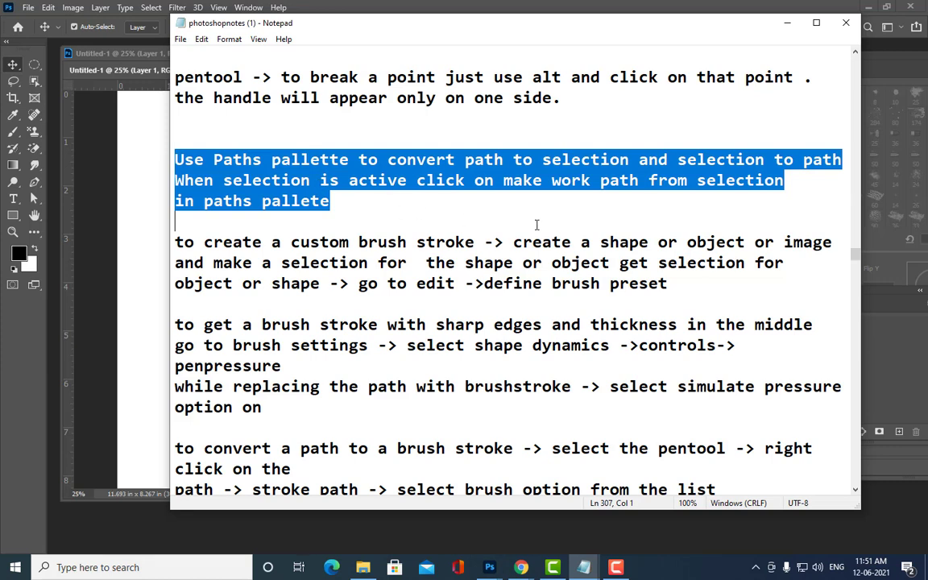
# - Minimize Notepad and float the Paths panel above the Layers panel
pyautogui.click(785, 26)
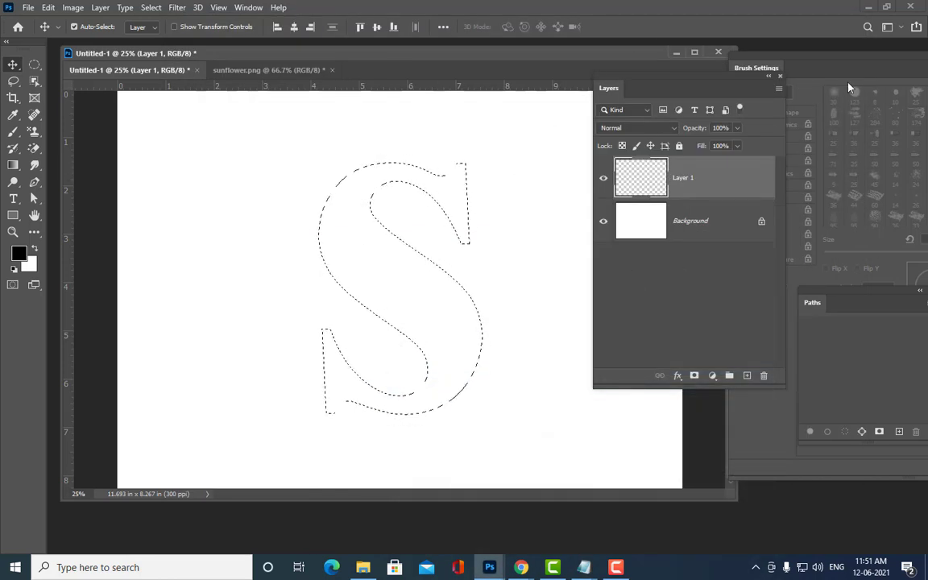
pyautogui.moveTo(816, 298)
pyautogui.mouseDown()
pyautogui.moveTo(538, 136)
pyautogui.moveTo(553, 153)
pyautogui.mouseUp()
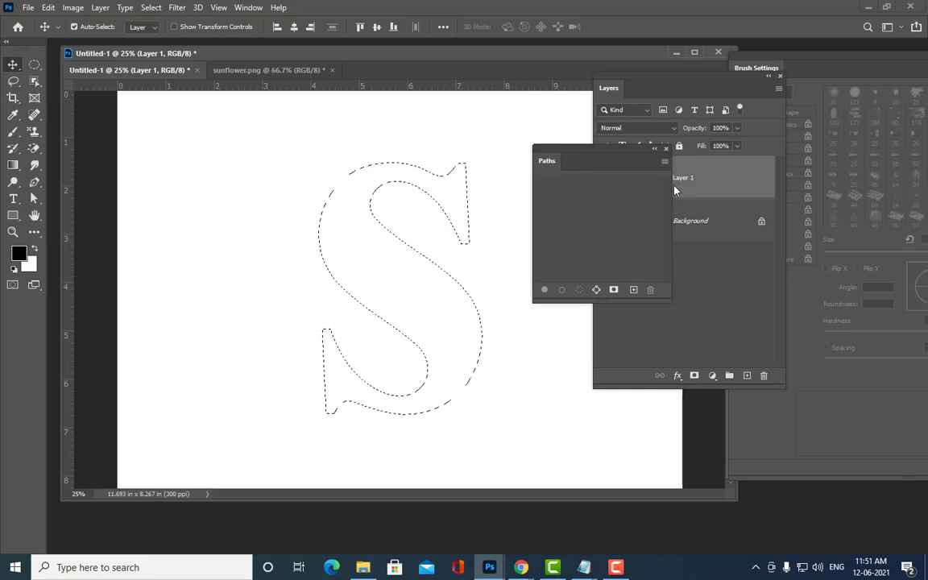
pyautogui.click(248, 7)
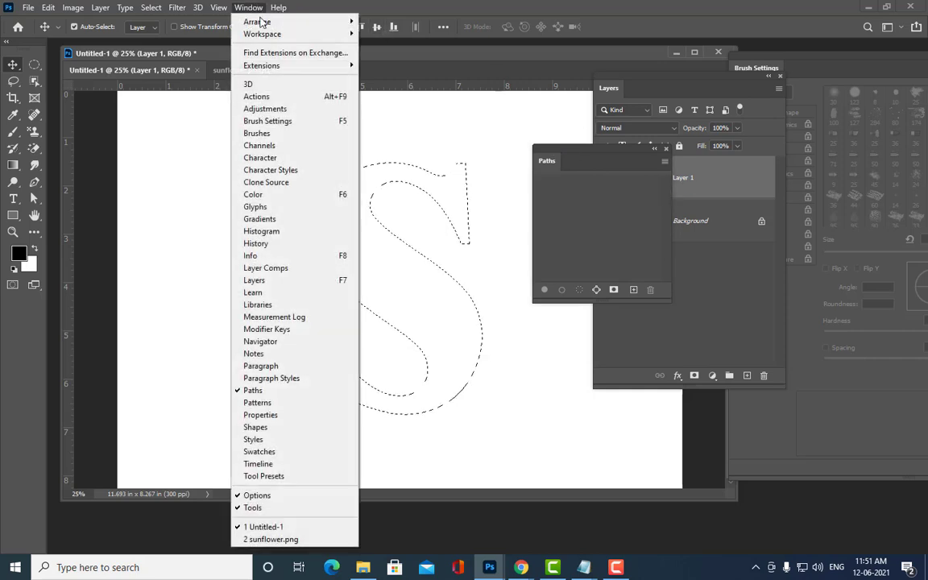
pyautogui.click(564, 156)
pyautogui.moveTo(562, 149); pyautogui.dragTo(556, 70)
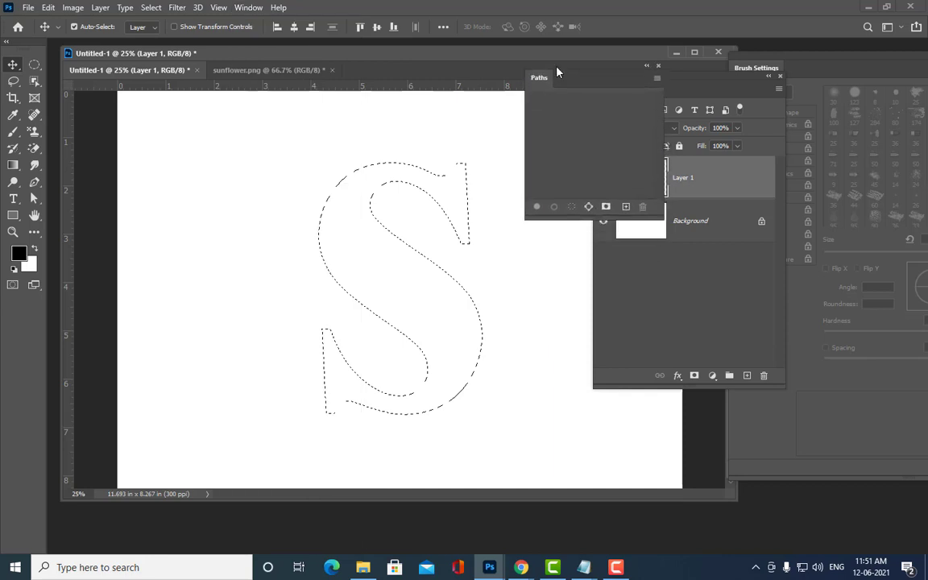
# - Convert the S selection to a work path, then test and undo flower brush stamps
pyautogui.click(590, 205)
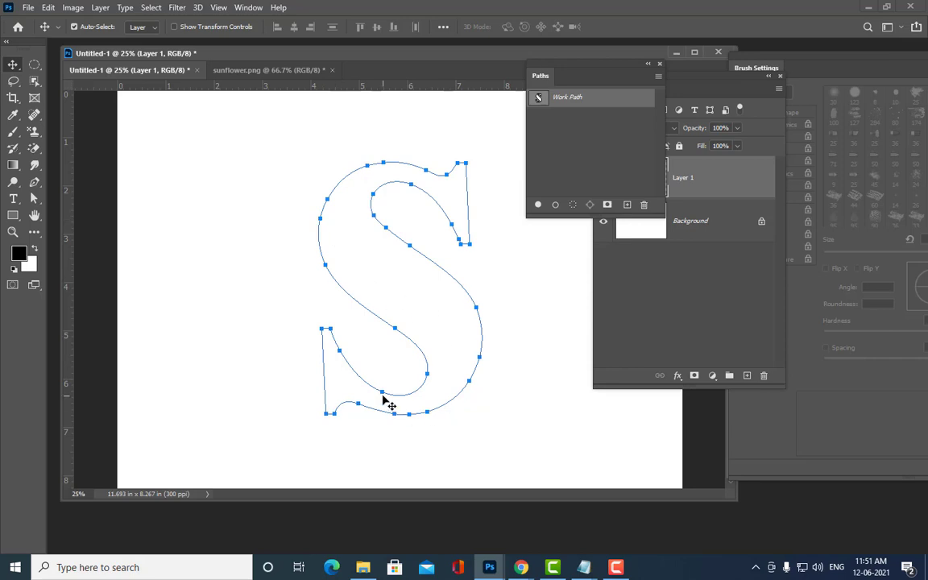
pyautogui.moveTo(554, 64); pyautogui.dragTo(677, 50)
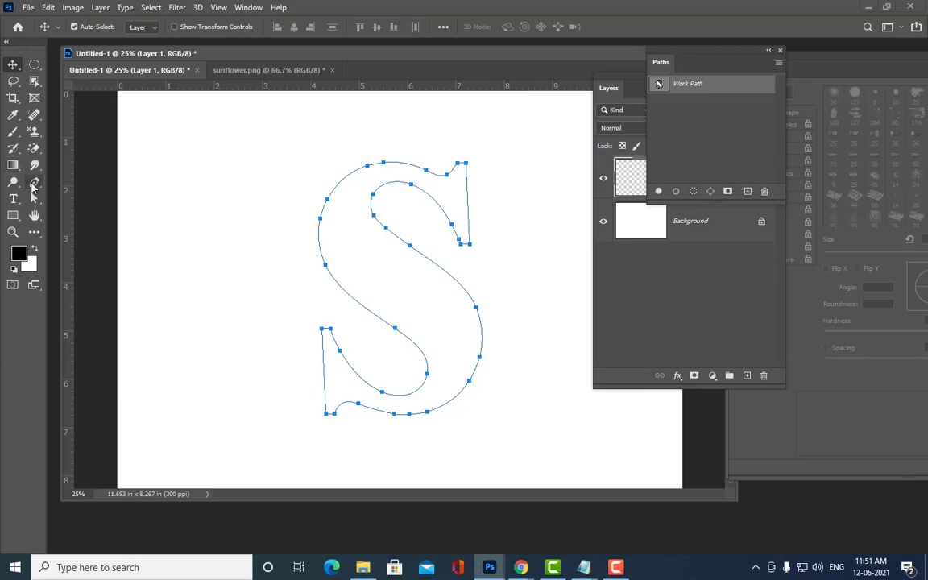
pyautogui.click(13, 131)
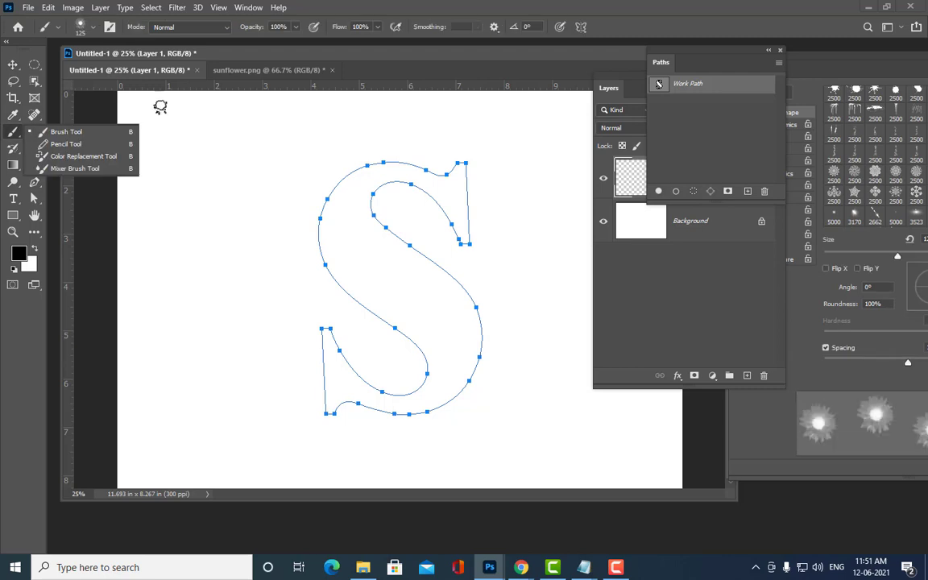
pyautogui.moveTo(150, 119); pyautogui.dragTo(273, 119)
pyautogui.moveTo(360, 121); pyautogui.dragTo(369, 121)
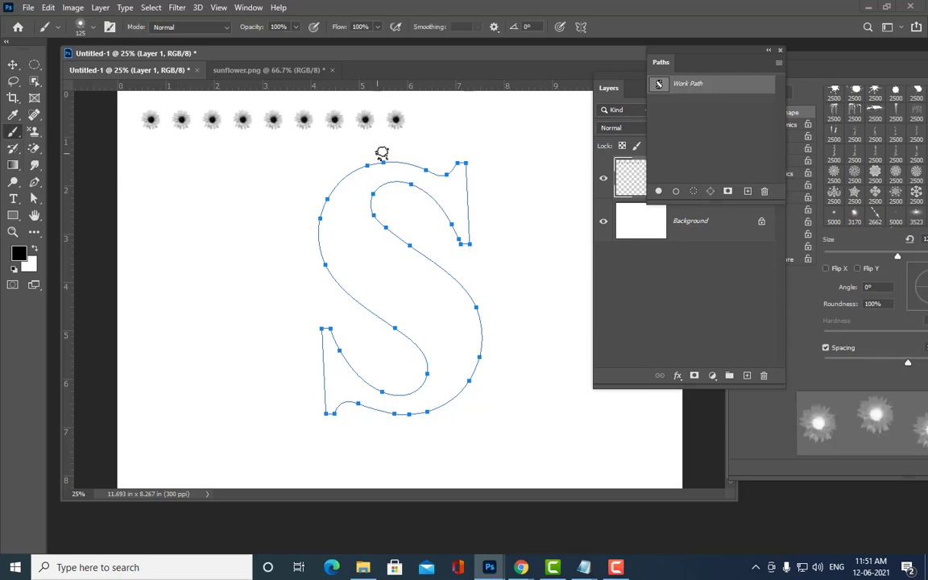
pyautogui.hotkey('ctrl', 'z')
# - Set the foreground colour to bright orange in the Color Picker
pyautogui.moveTo(660, 62); pyautogui.dragTo(776, 61)
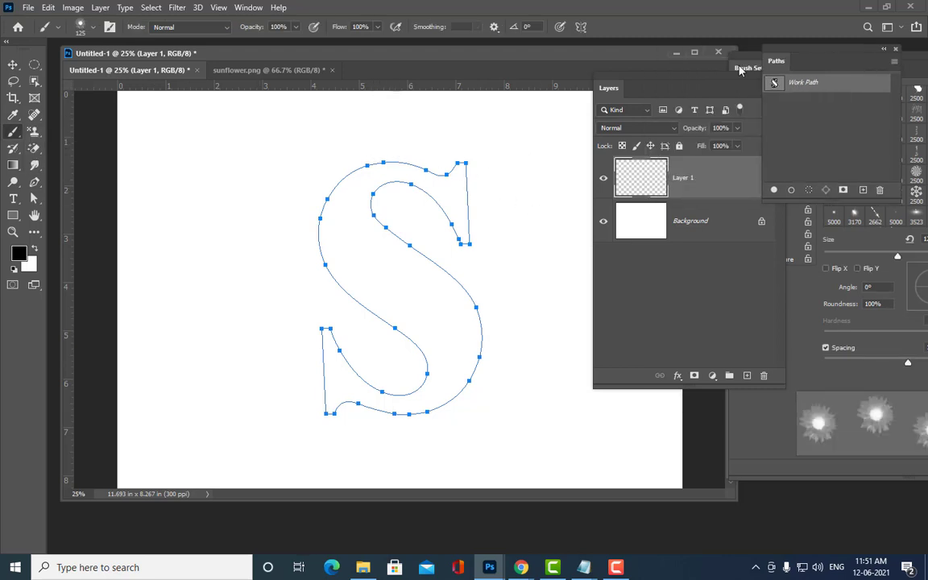
pyautogui.click(20, 253)
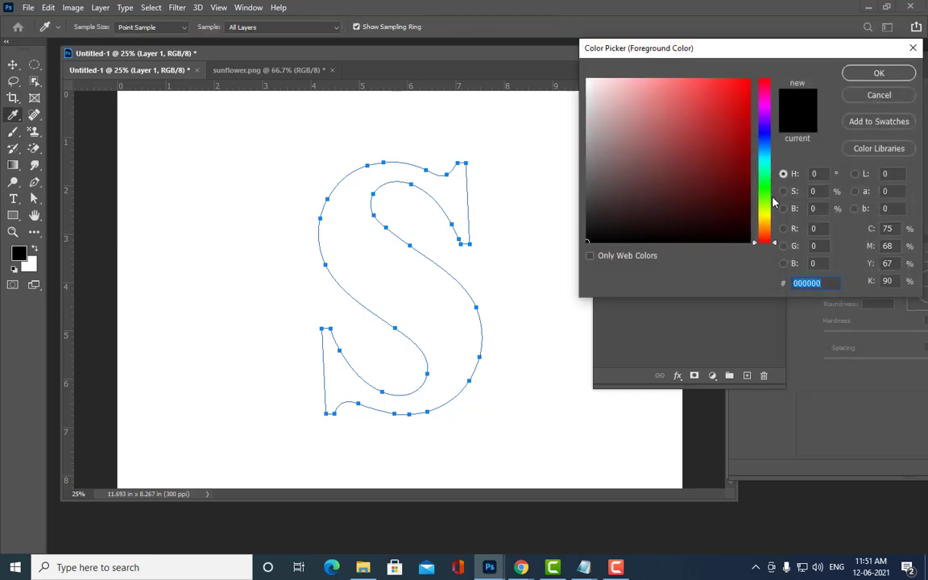
pyautogui.moveTo(767, 201); pyautogui.dragTo(765, 227)
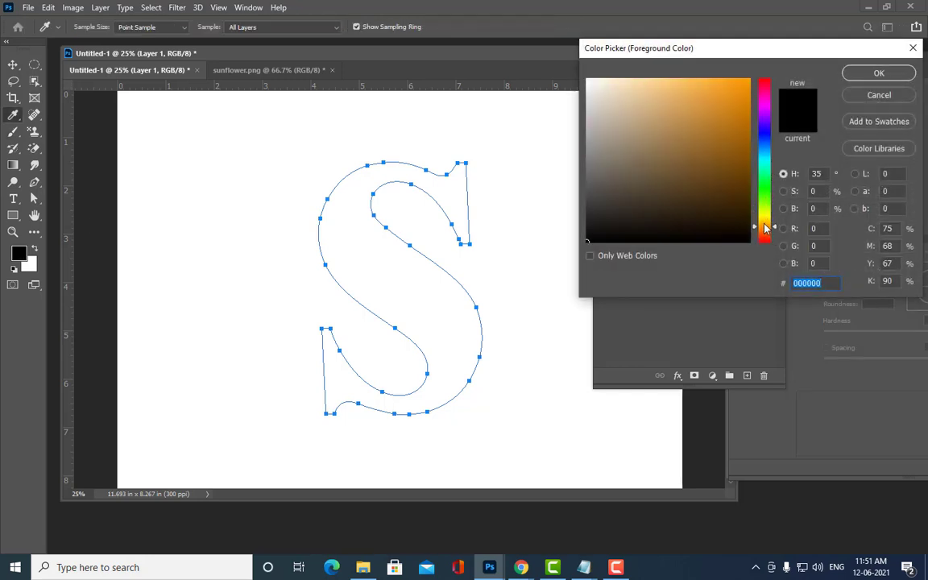
pyautogui.click(743, 82)
pyautogui.click(878, 73)
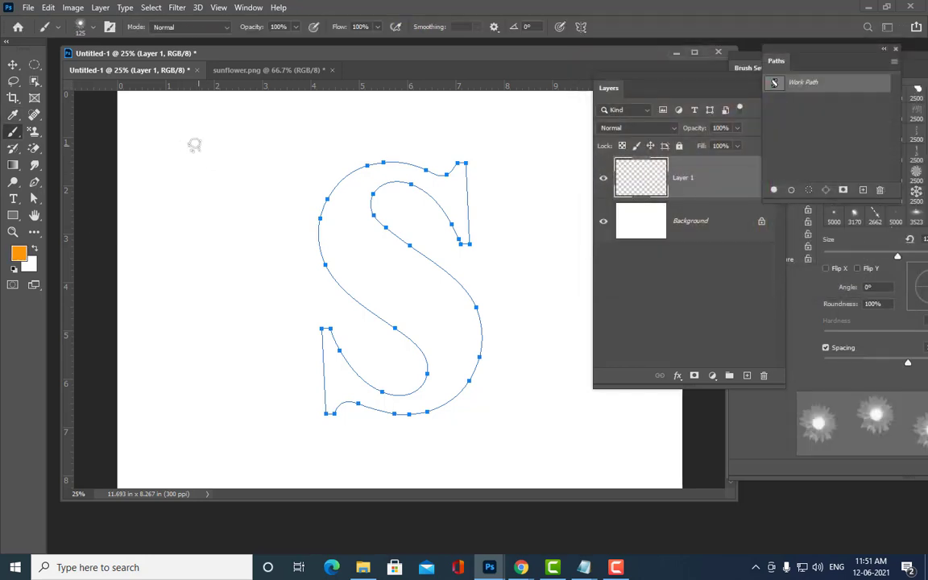
# - Test a row of orange flower stamps, undo it, and move the Layers panel
pyautogui.moveTo(177, 132); pyautogui.dragTo(515, 132)
pyautogui.hotkey('ctrl', 'z')
pyautogui.click(615, 78)
pyautogui.moveTo(614, 78); pyautogui.dragTo(643, 128)
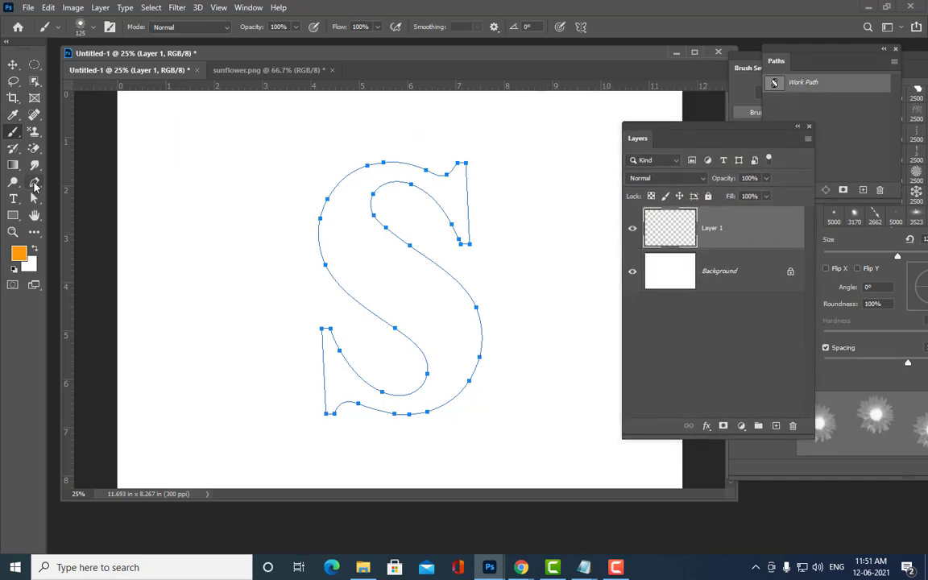
# - Stroke the S path with the flower brush, then undo the stroke
pyautogui.click(34, 182)
pyautogui.rightClick(429, 174)
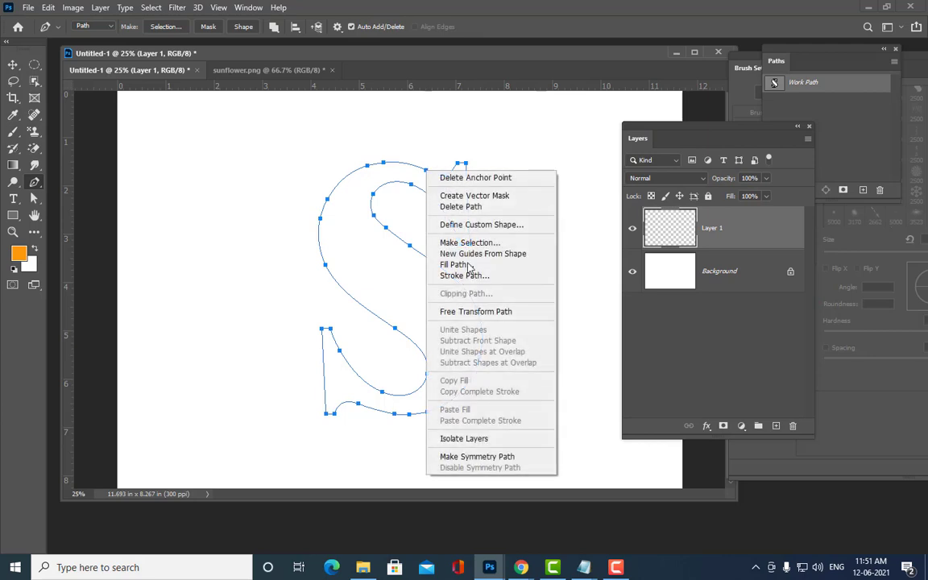
pyautogui.click(466, 271)
pyautogui.click(424, 158)
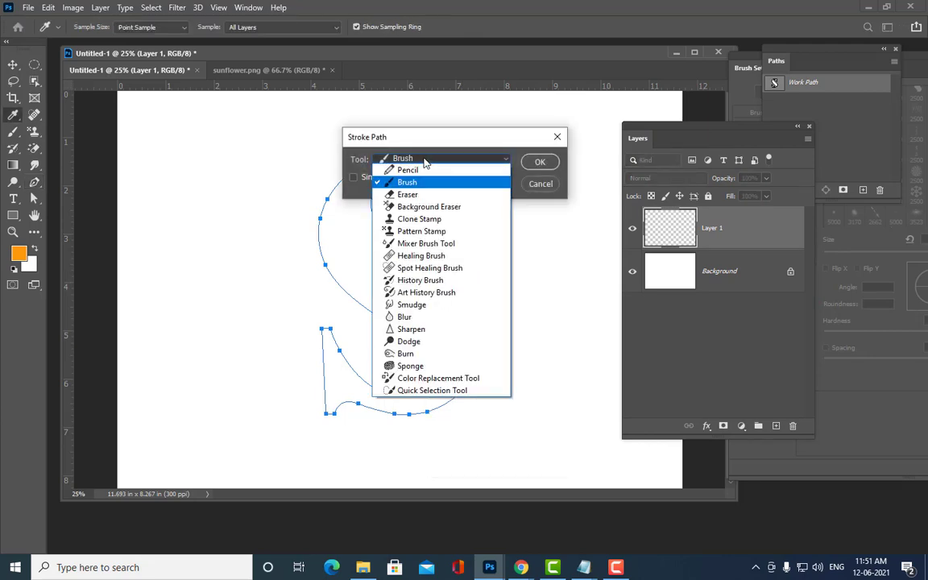
pyautogui.click(418, 179)
pyautogui.click(540, 162)
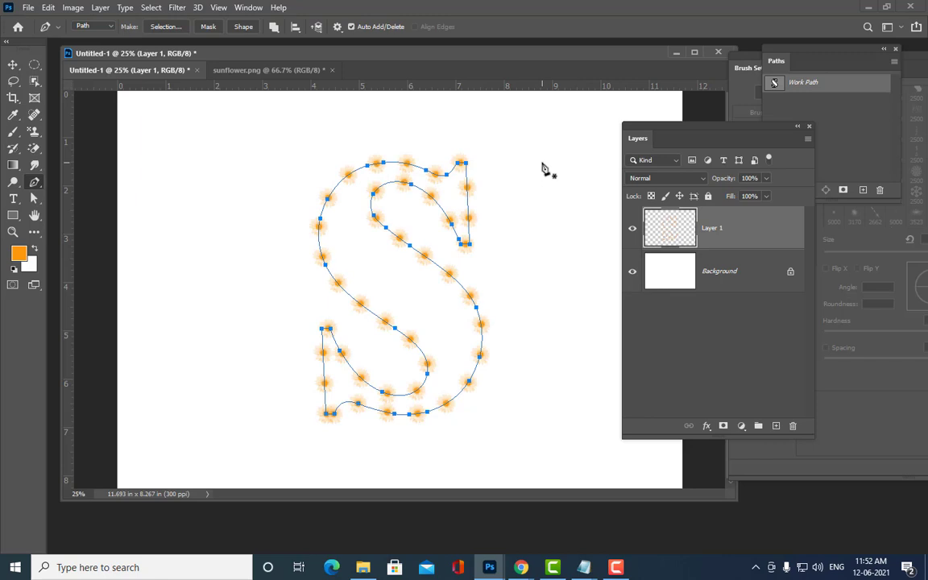
pyautogui.hotkey('ctrl', 'z')
# - Reduce the brush spacing from 157% to 99% in Brush Settings
pyautogui.click(248, 8)
pyautogui.click(286, 120)
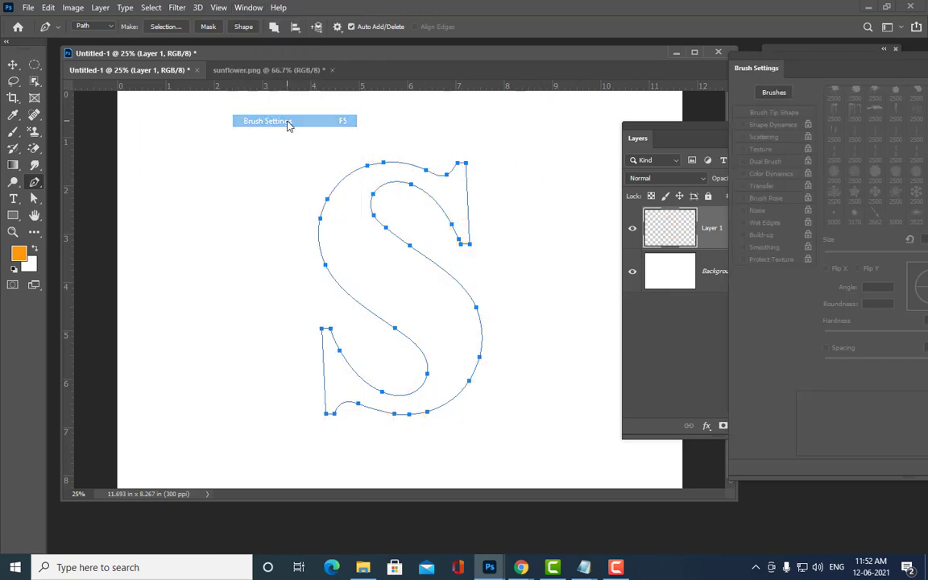
pyautogui.click(12, 134)
pyautogui.moveTo(780, 68); pyautogui.dragTo(708, 60)
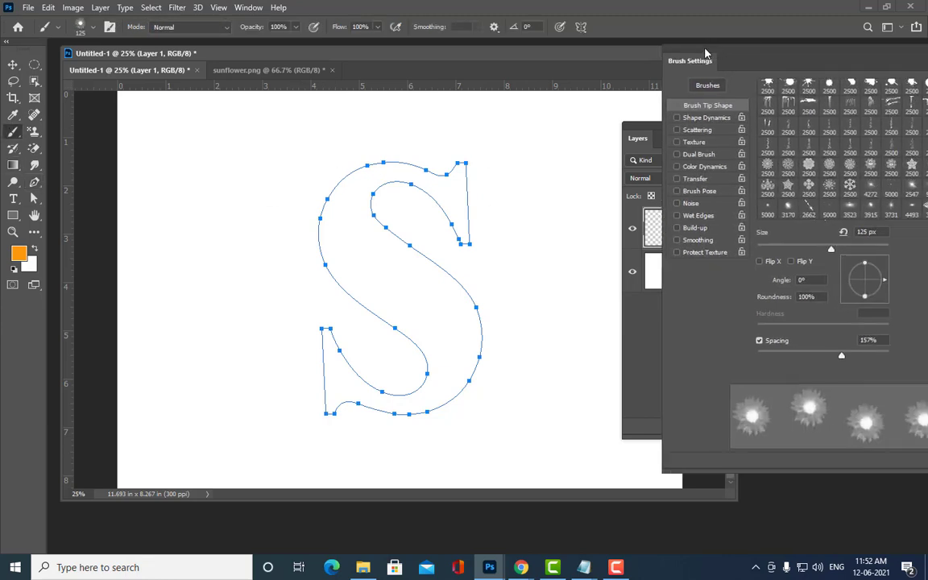
pyautogui.moveTo(837, 359); pyautogui.dragTo(817, 359)
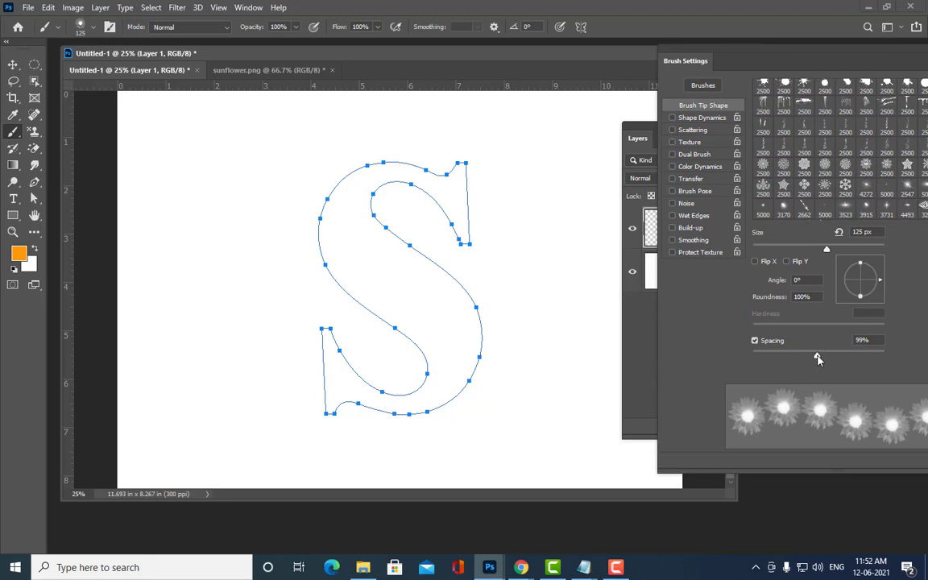
# - Stroke the S path again with the 99%-spaced orange flower brush
pyautogui.click(34, 182)
pyautogui.rightClick(449, 179)
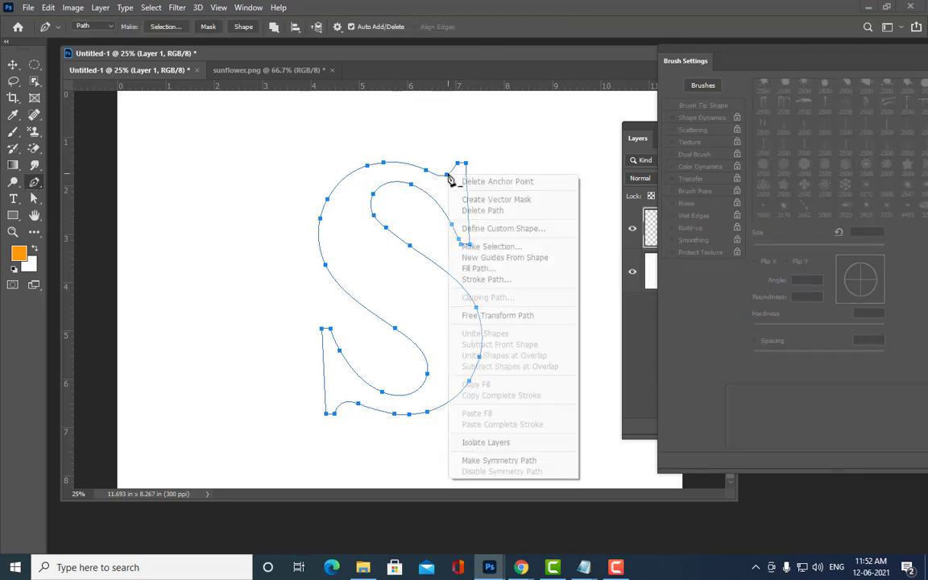
pyautogui.click(495, 277)
pyautogui.click(438, 158)
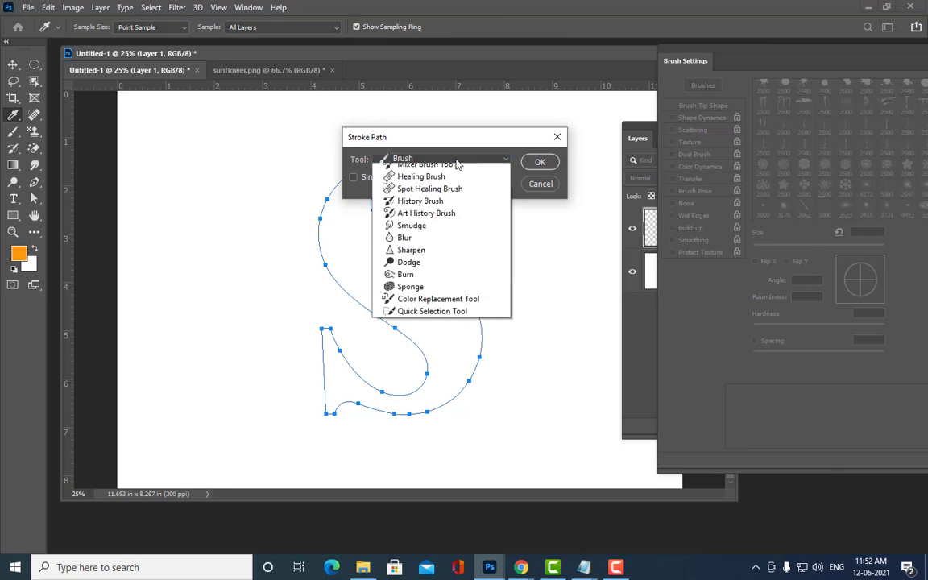
pyautogui.click(537, 162)
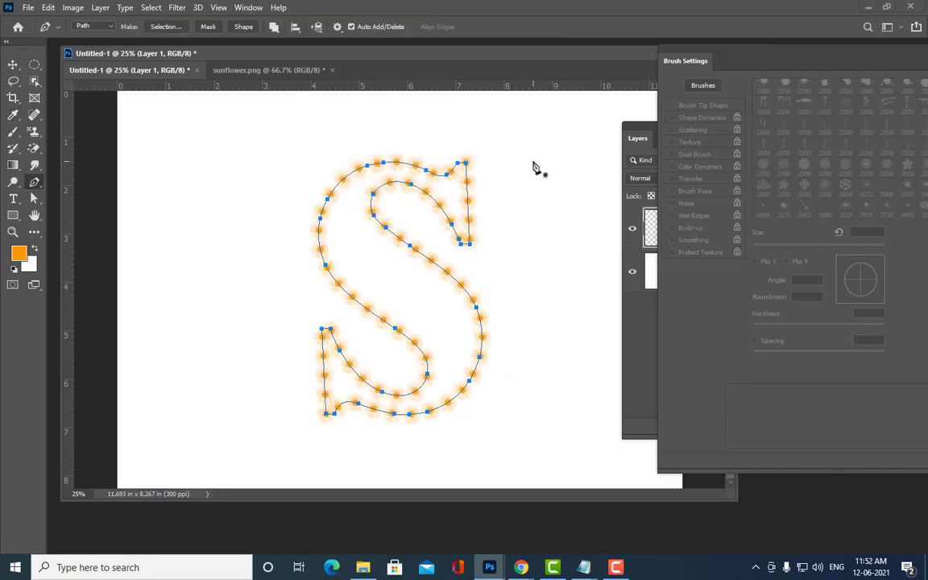
pyautogui.moveTo(661, 53); pyautogui.dragTo(677, 246)
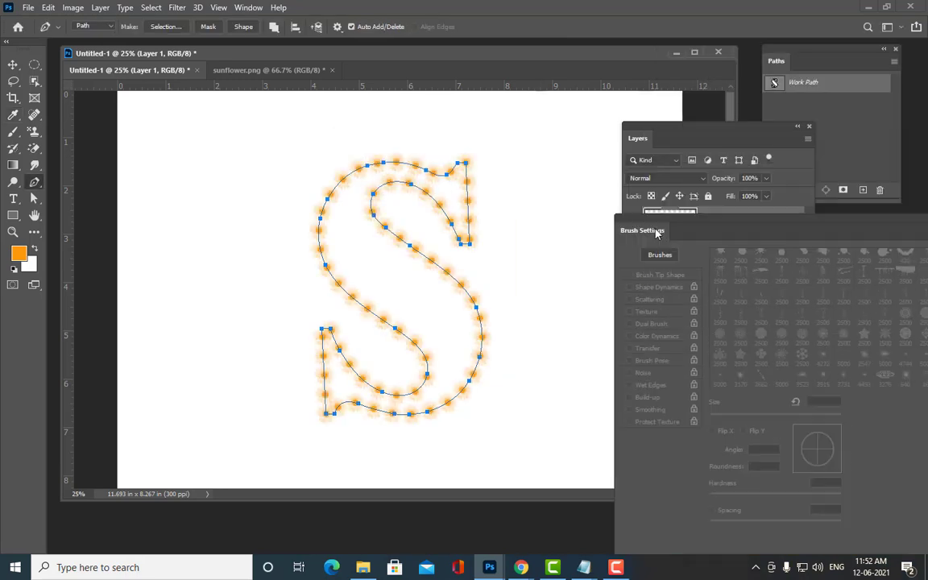
pyautogui.moveTo(775, 60); pyautogui.dragTo(578, 95)
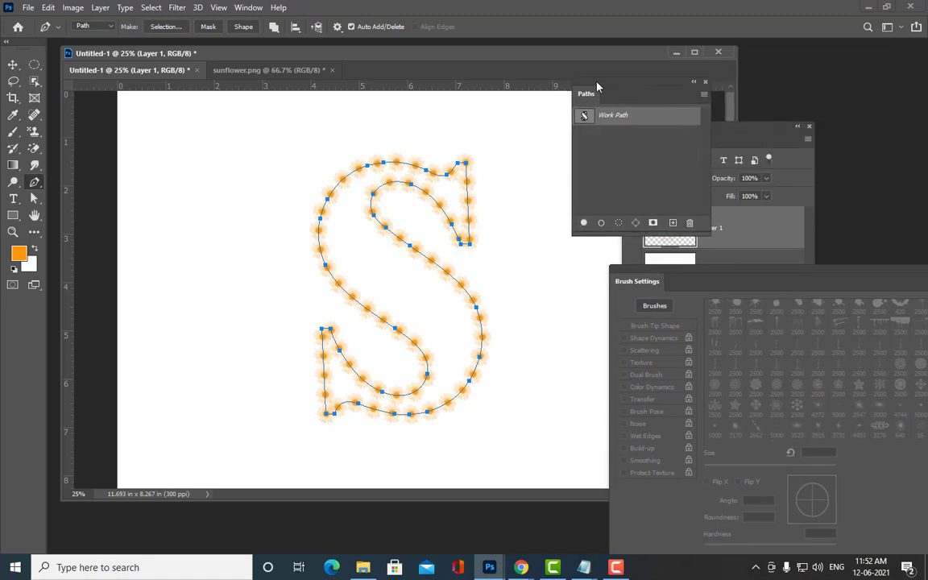
# - Delete the Work Path and move the Layers panel nearer the canvas
pyautogui.rightClick(625, 120)
pyautogui.click(645, 134)
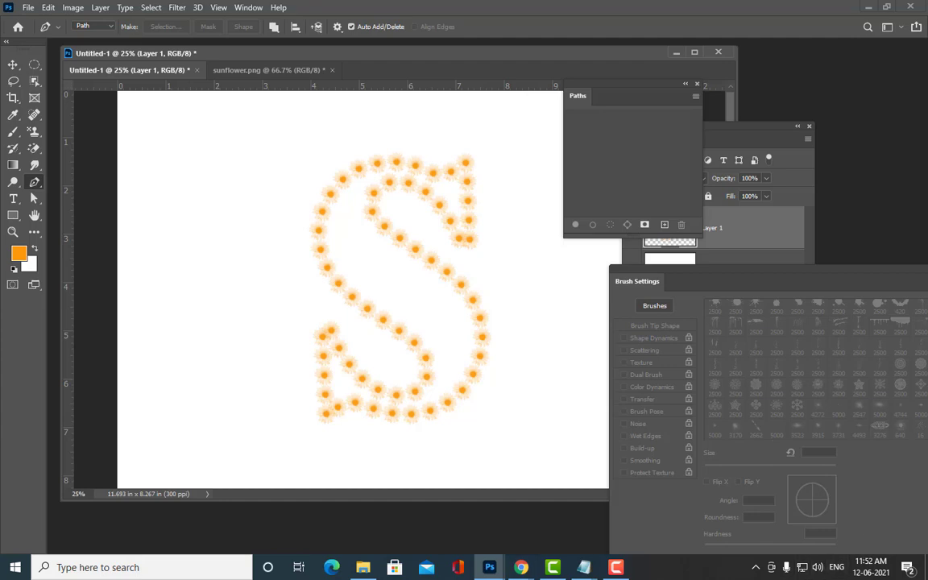
pyautogui.moveTo(585, 86); pyautogui.dragTo(751, 69)
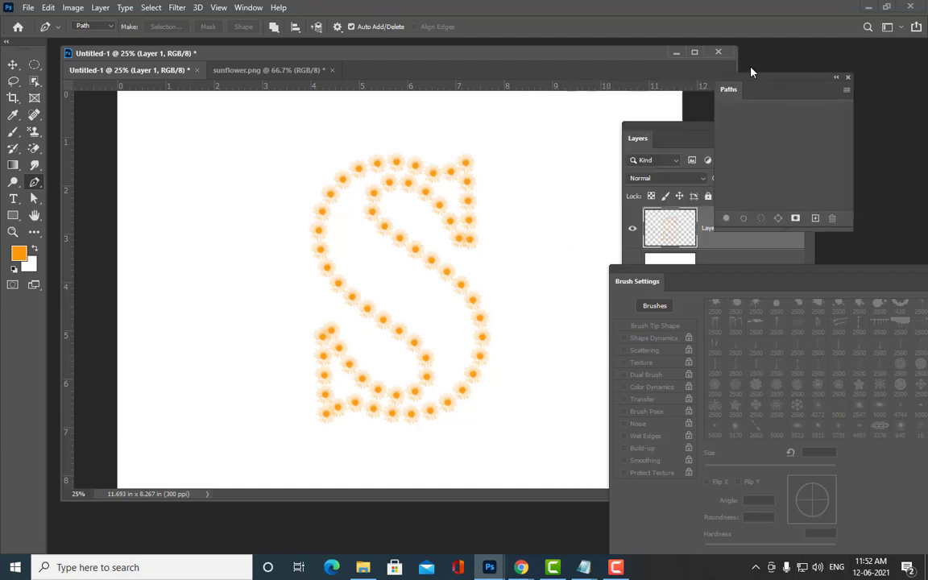
pyautogui.click(645, 126)
pyautogui.moveTo(645, 126); pyautogui.dragTo(590, 92)
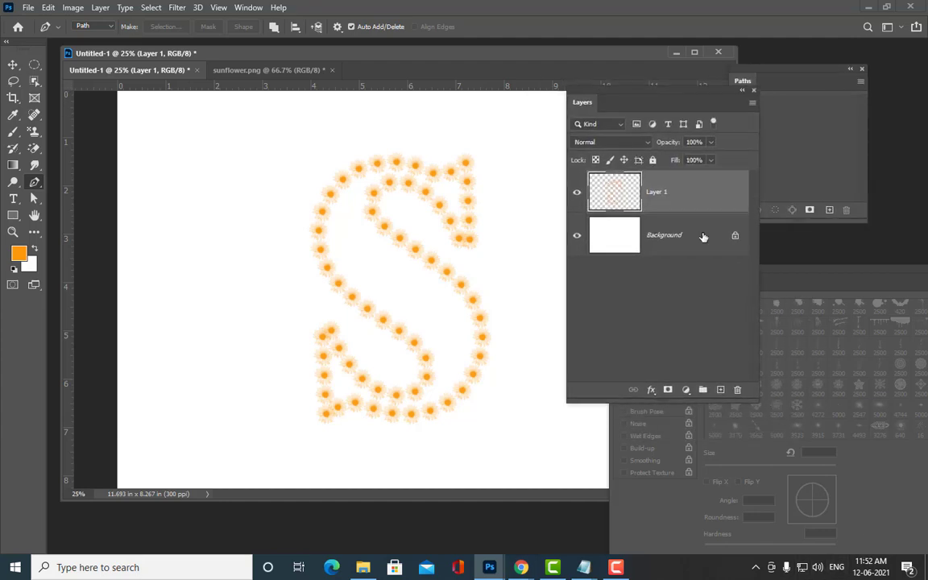
# - Fill the Background layer with black, then reselect Layer 1
pyautogui.click(680, 235)
pyautogui.press('d')
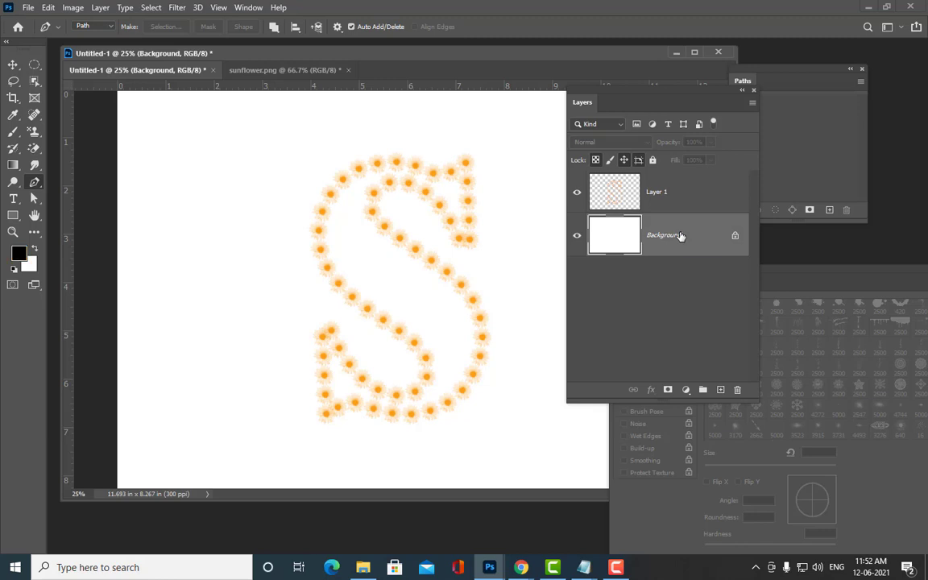
pyautogui.hotkey('alt', 'BackSpace')
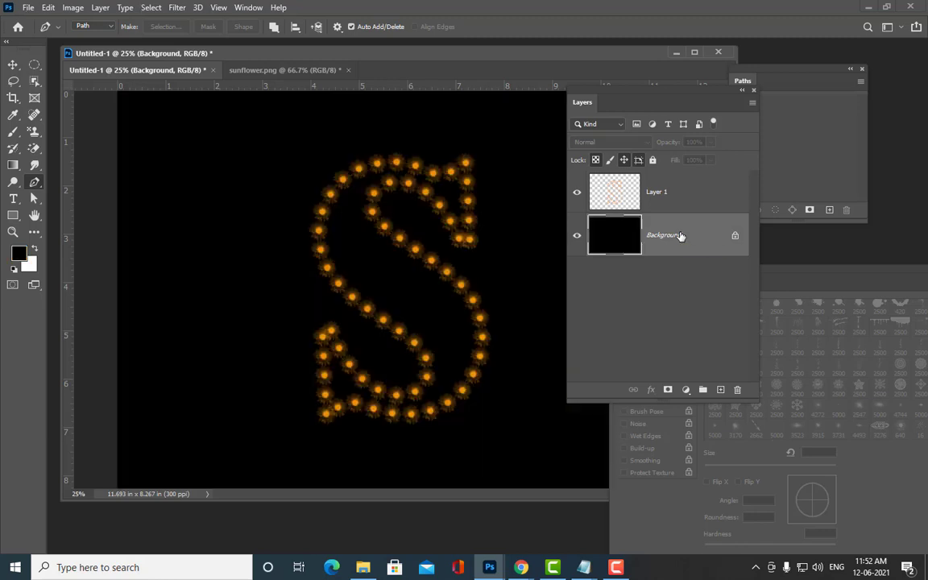
pyautogui.click(683, 178)
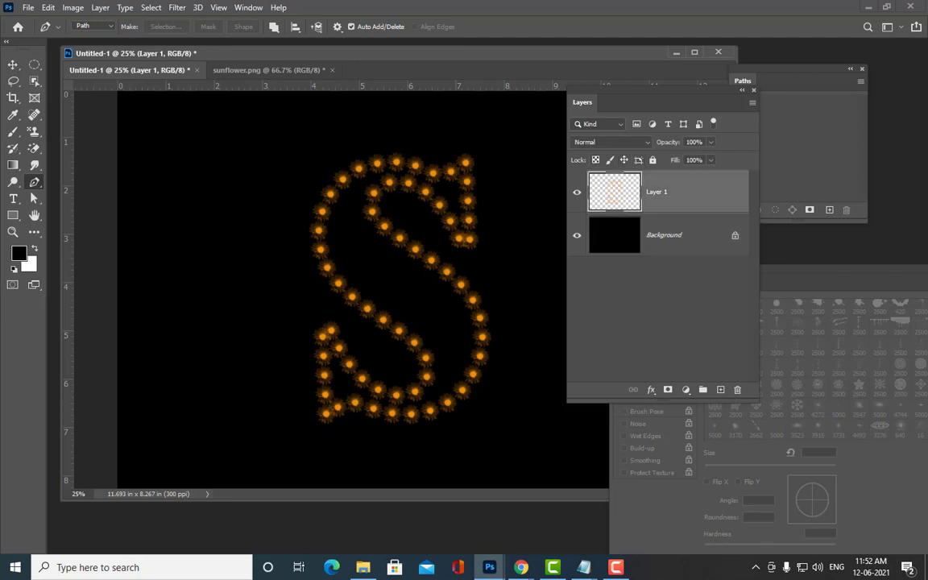